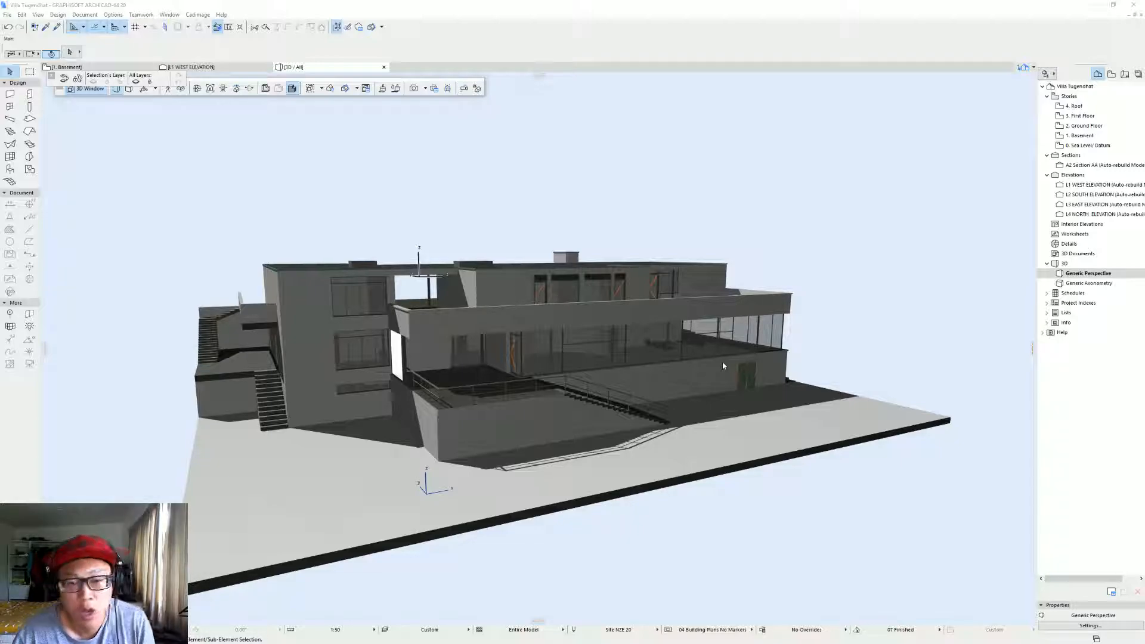
Orbit around the 3D villa model to examine its facades, roofs, exterior stairs and upper terraces.
{"action": "left_click", "coordinate": [784, 267]}
{"action": "middle_click_drag", "start_coordinate": [286, 239], "coordinate": [604, 307], "text": "shift"}
{"action": "middle_click_drag", "start_coordinate": [310, 317], "coordinate": [943, 371], "text": "shift"}
{"action": "middle_click_drag", "start_coordinate": [370, 334], "coordinate": [494, 367], "text": "shift"}
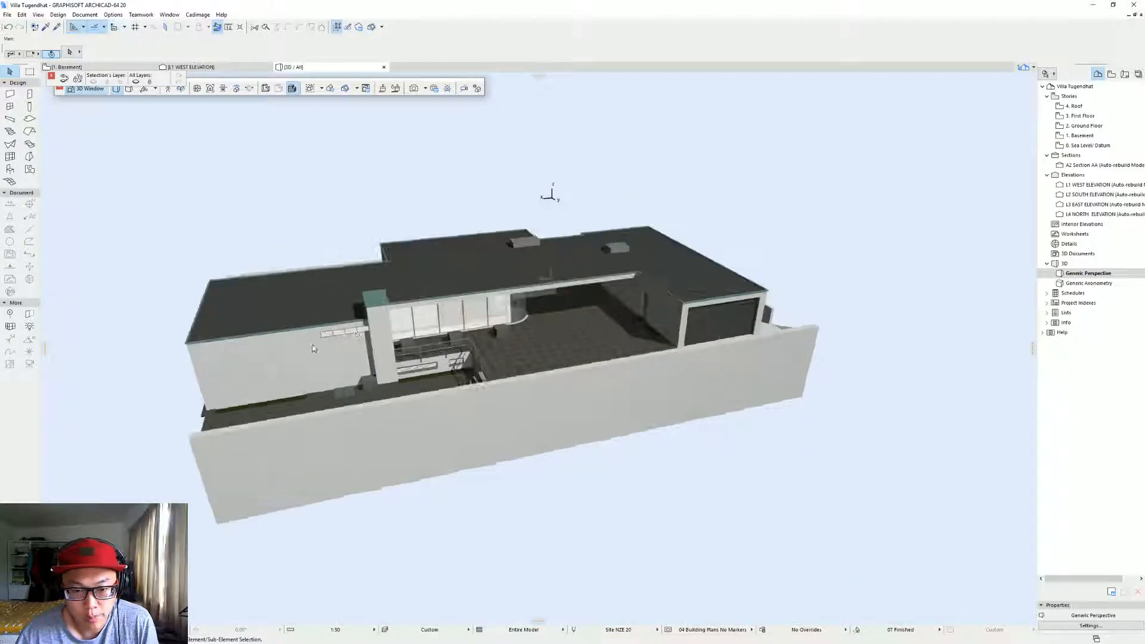
{"action": "middle_click_drag", "start_coordinate": [408, 368], "coordinate": [534, 354]}
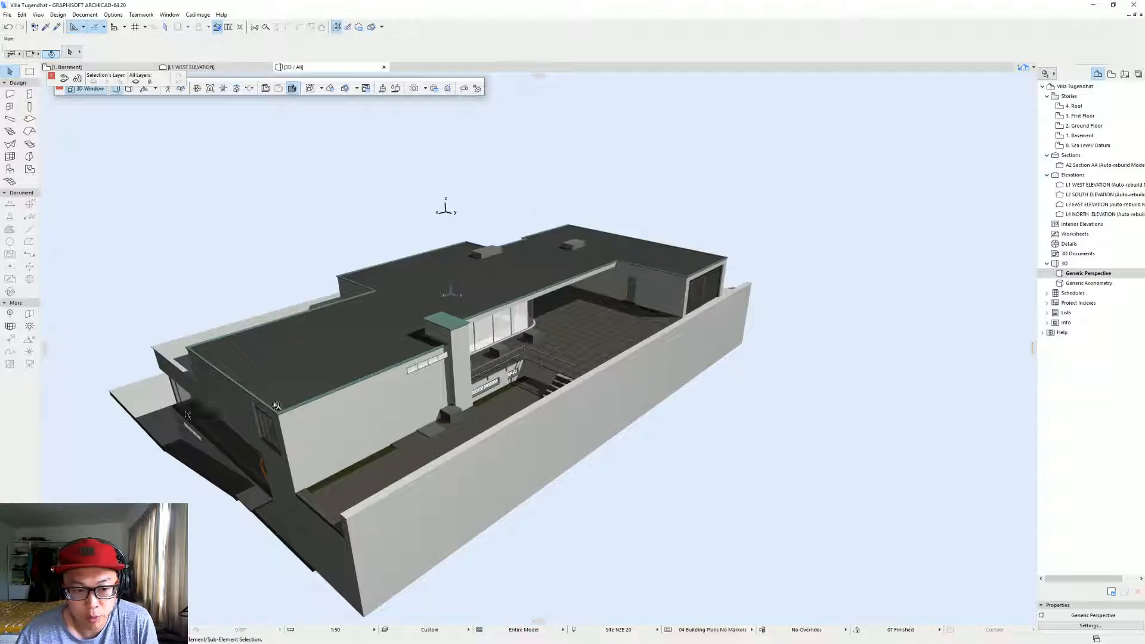
{"action": "middle_click_drag", "start_coordinate": [279, 406], "coordinate": [429, 389], "text": "shift"}
{"action": "middle_click_drag", "start_coordinate": [300, 403], "coordinate": [486, 387], "text": "shift"}
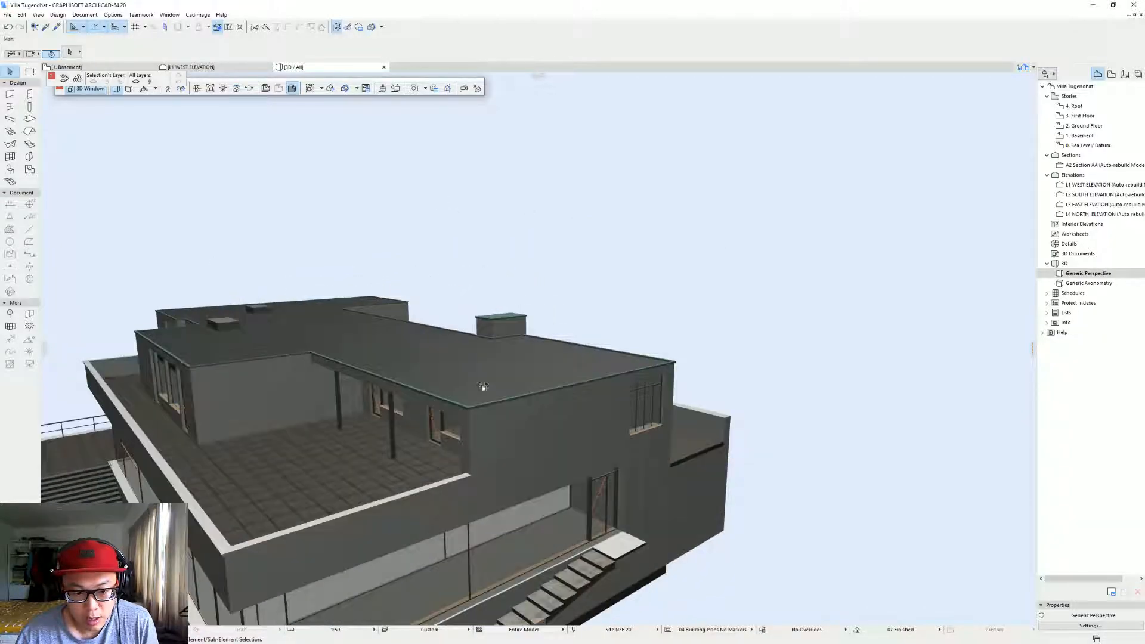
{"action": "mouse_move", "coordinate": [378, 387]}
{"action": "middle_mouse_down", "text": "shift"}
{"action": "mouse_move", "coordinate": [506, 302]}
{"action": "mouse_move", "coordinate": [523, 317]}
{"action": "middle_mouse_up", "text": "shift"}
{"action": "middle_click_drag", "start_coordinate": [349, 320], "coordinate": [718, 325], "text": "shift"}
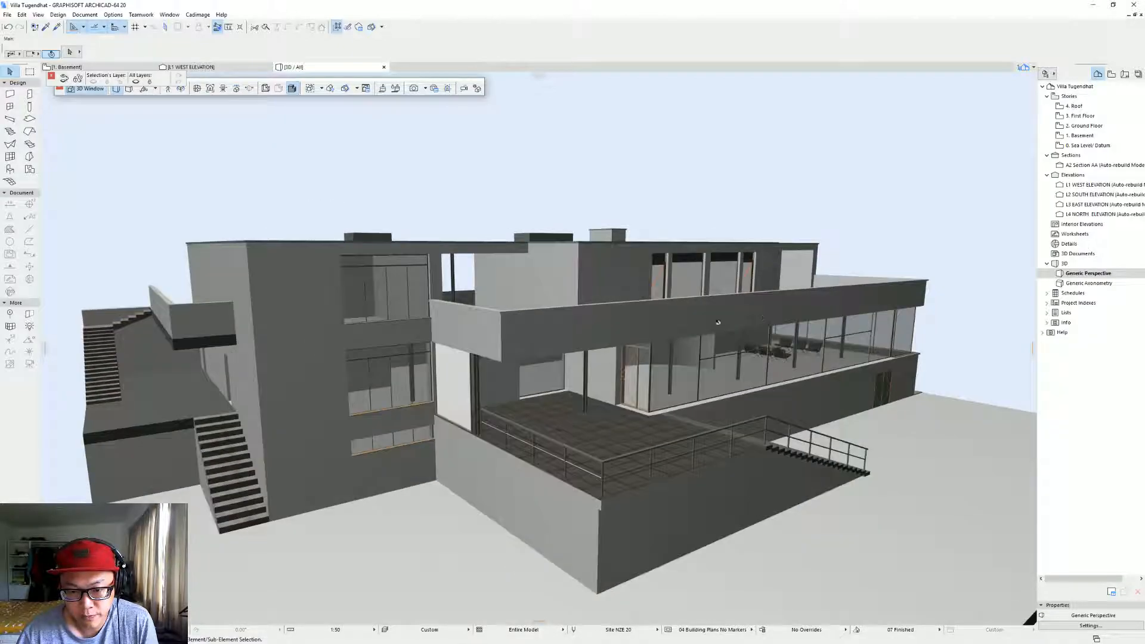
{"action": "middle_click_drag", "start_coordinate": [557, 325], "coordinate": [267, 203], "text": "shift"}
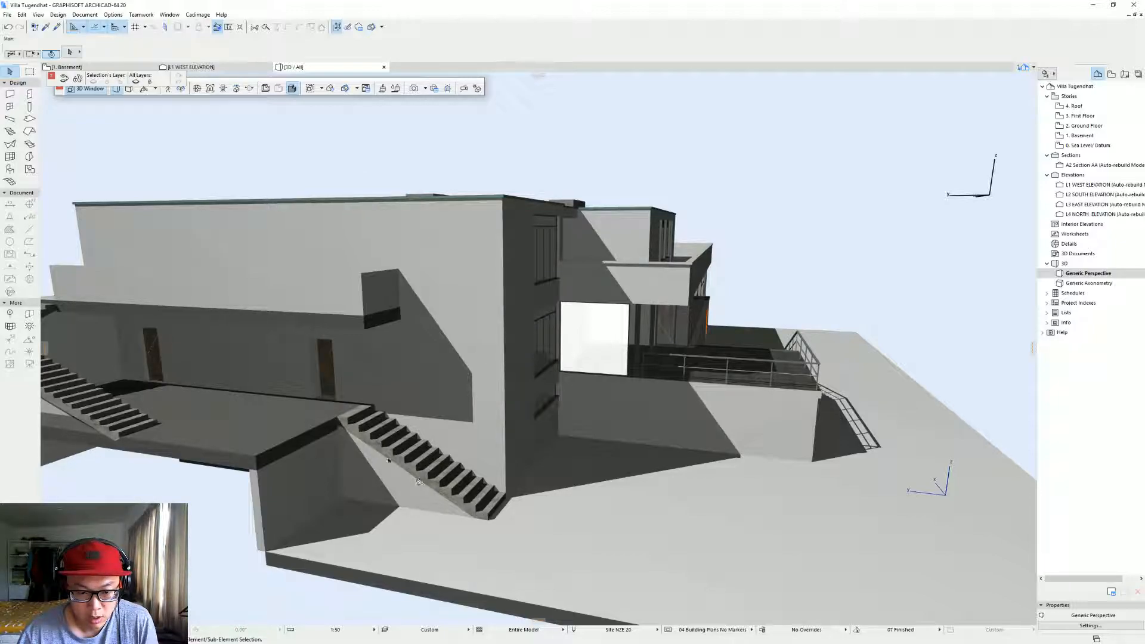
{"action": "middle_click_drag", "start_coordinate": [743, 372], "coordinate": [864, 290], "text": "shift"}
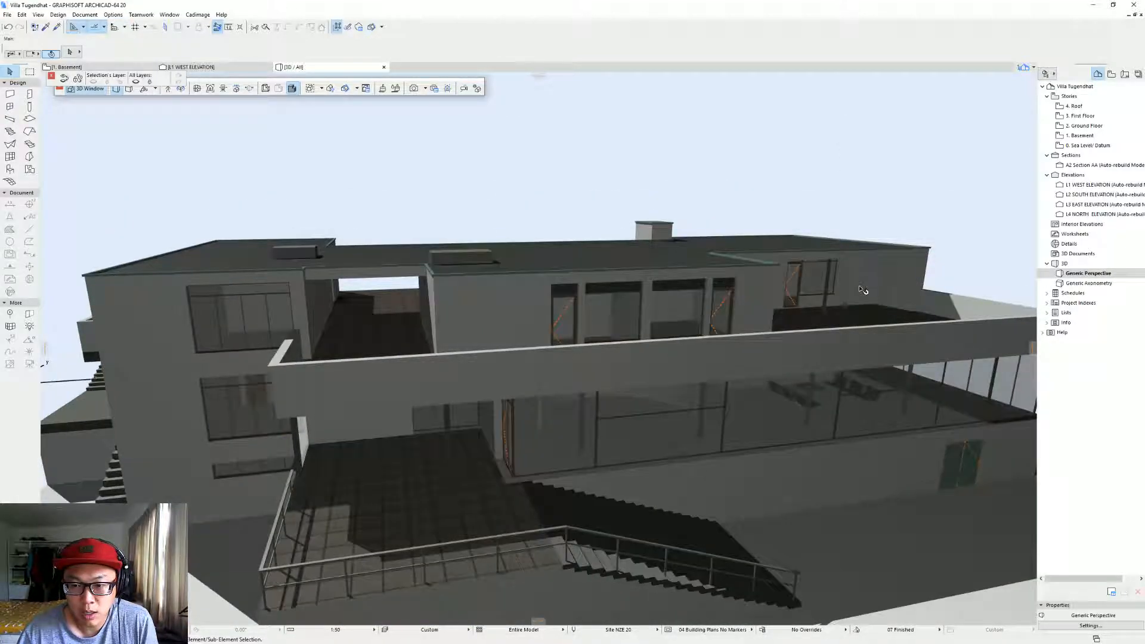
{"action": "middle_click_drag", "start_coordinate": [559, 321], "coordinate": [439, 422], "text": "shift"}
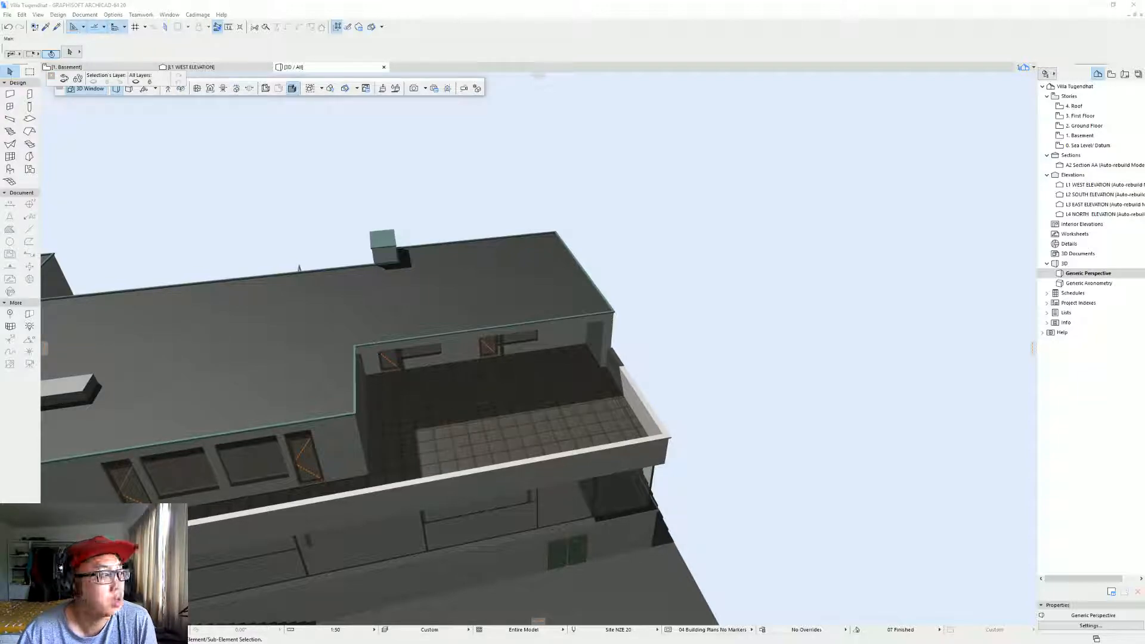
Switch to the villa's Google Maps street view in the browser and examine the upper terrace, pergola, bench and parapet.
{"action": "key", "text": "alt+Tab"}
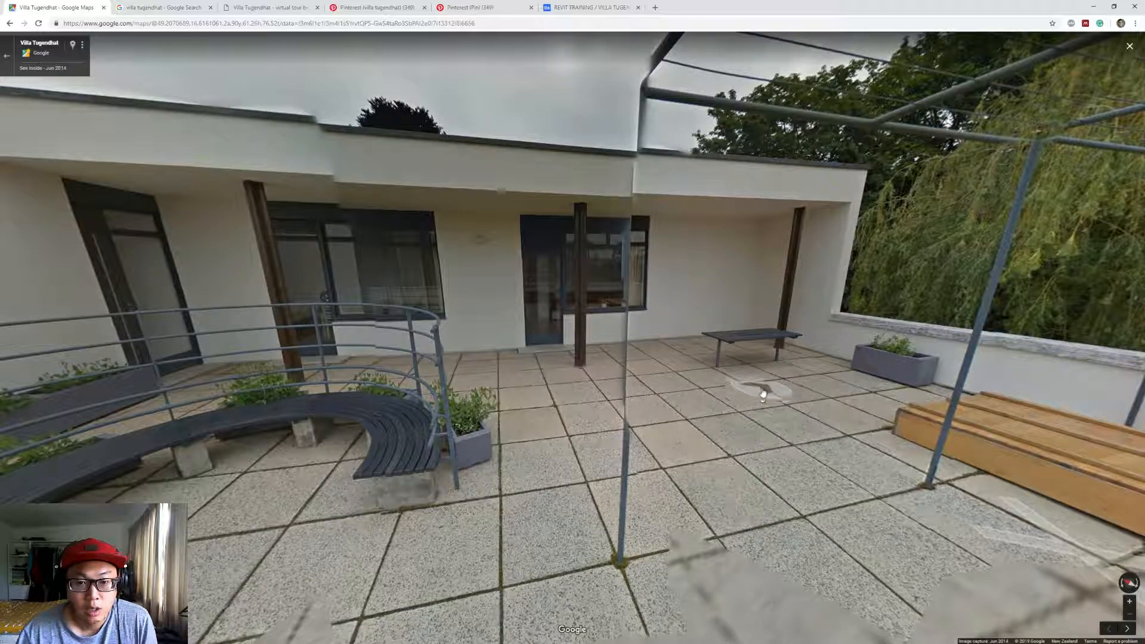
{"action": "left_click_drag", "start_coordinate": [565, 447], "coordinate": [387, 426]}
{"action": "left_click_drag", "start_coordinate": [1008, 450], "coordinate": [627, 406]}
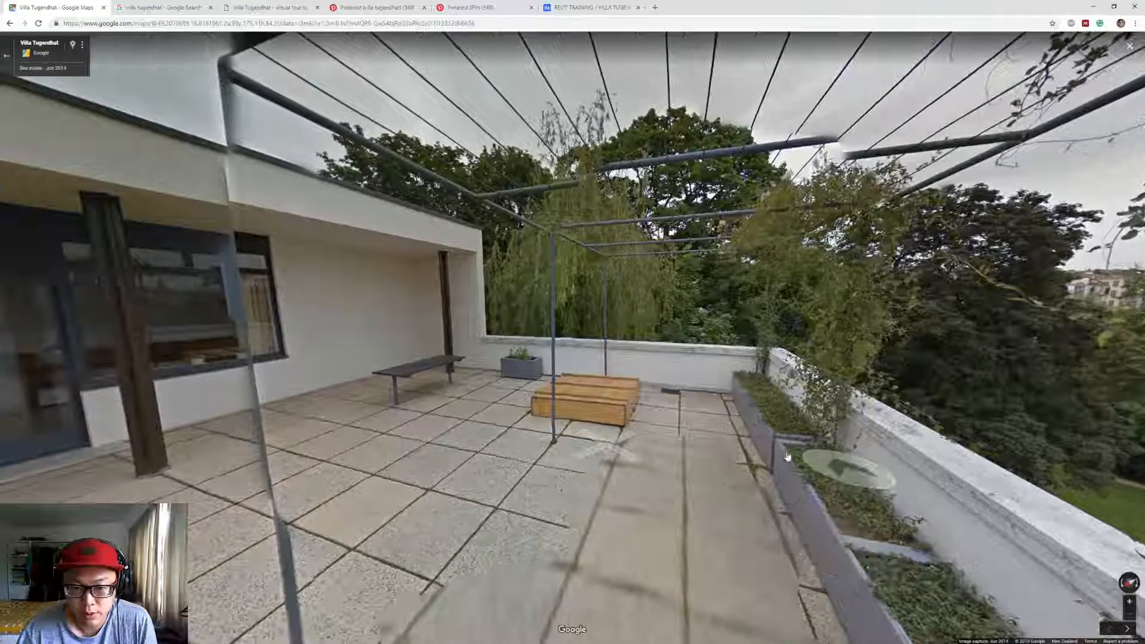
{"action": "left_click_drag", "start_coordinate": [536, 394], "coordinate": [783, 405]}
{"action": "left_click_drag", "start_coordinate": [795, 447], "coordinate": [882, 489]}
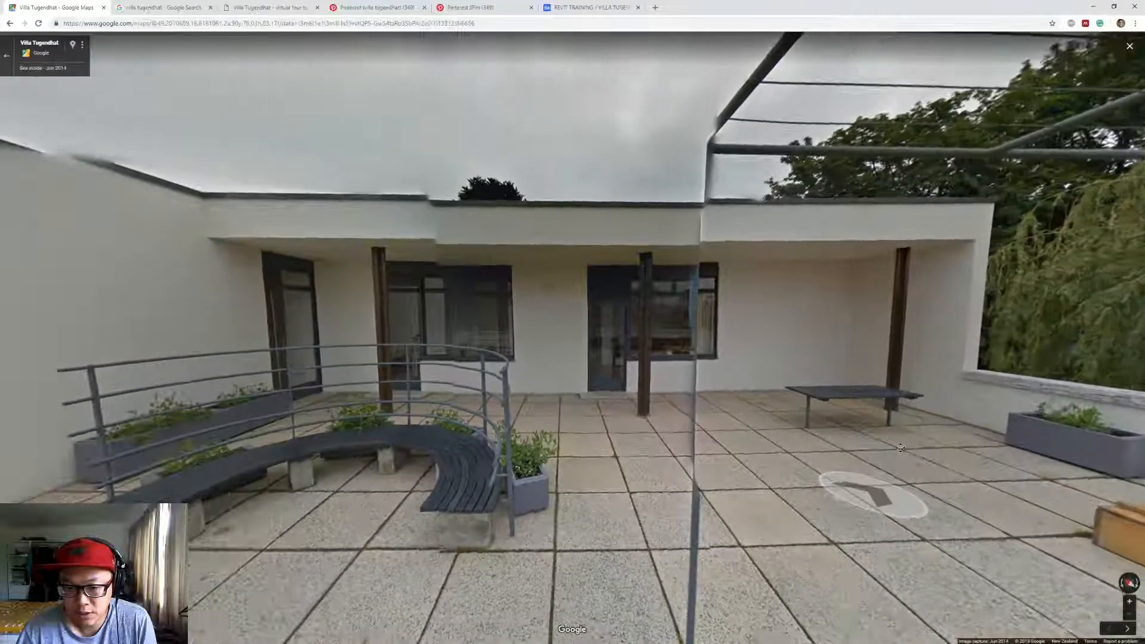
{"action": "left_click_drag", "start_coordinate": [412, 515], "coordinate": [504, 479]}
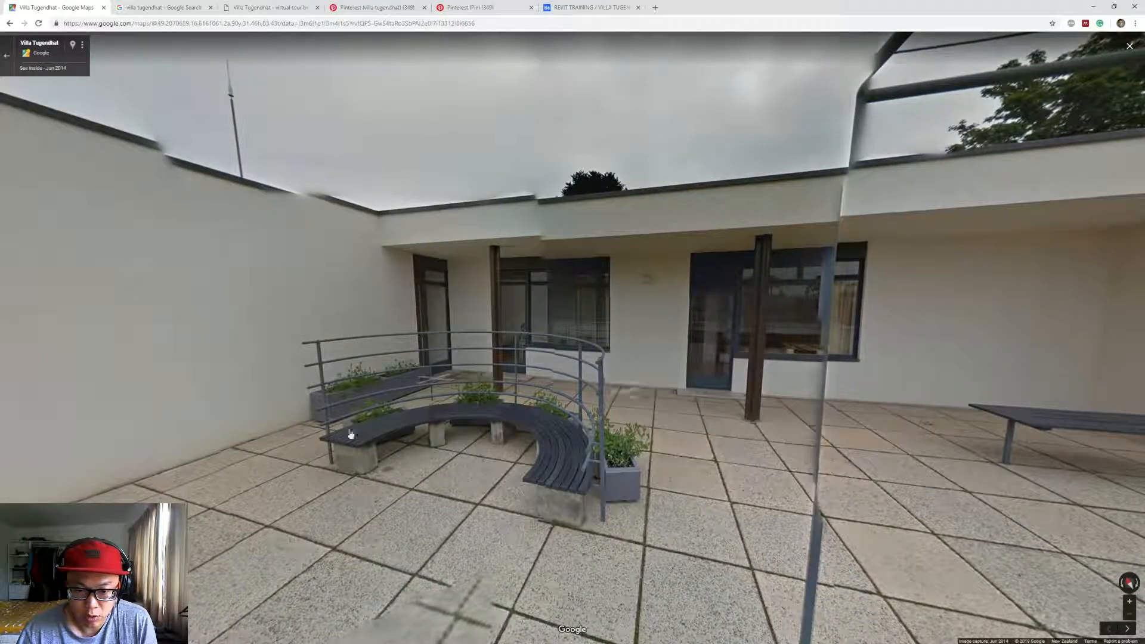
{"action": "left_click_drag", "start_coordinate": [547, 445], "coordinate": [227, 451]}
{"action": "left_click_drag", "start_coordinate": [726, 263], "coordinate": [587, 287]}
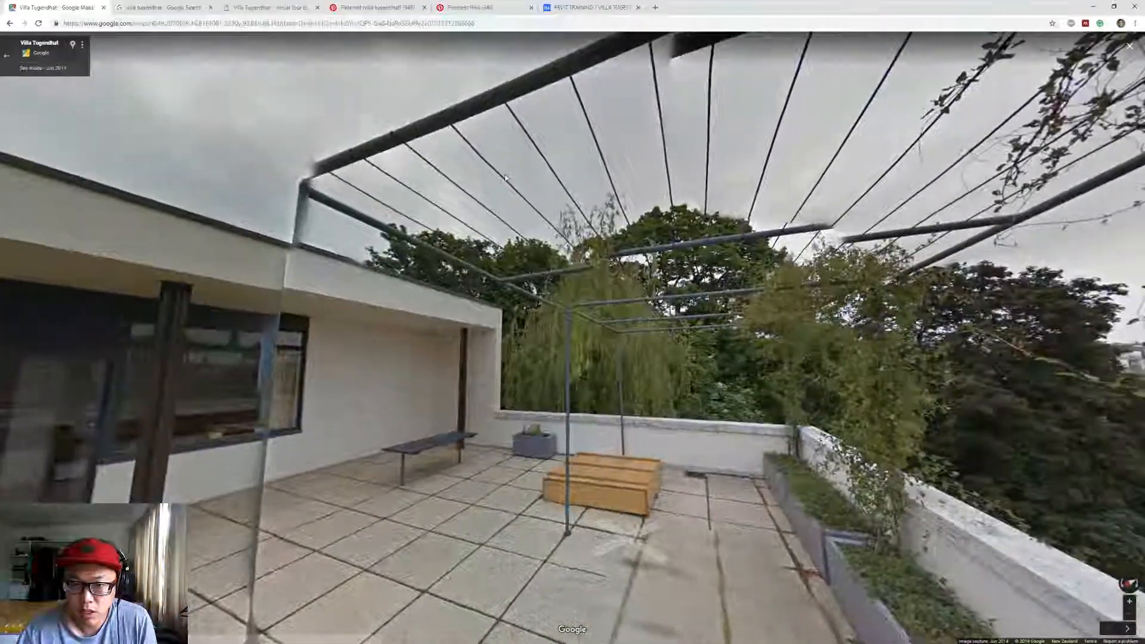
{"action": "left_click_drag", "start_coordinate": [931, 129], "coordinate": [839, 300]}
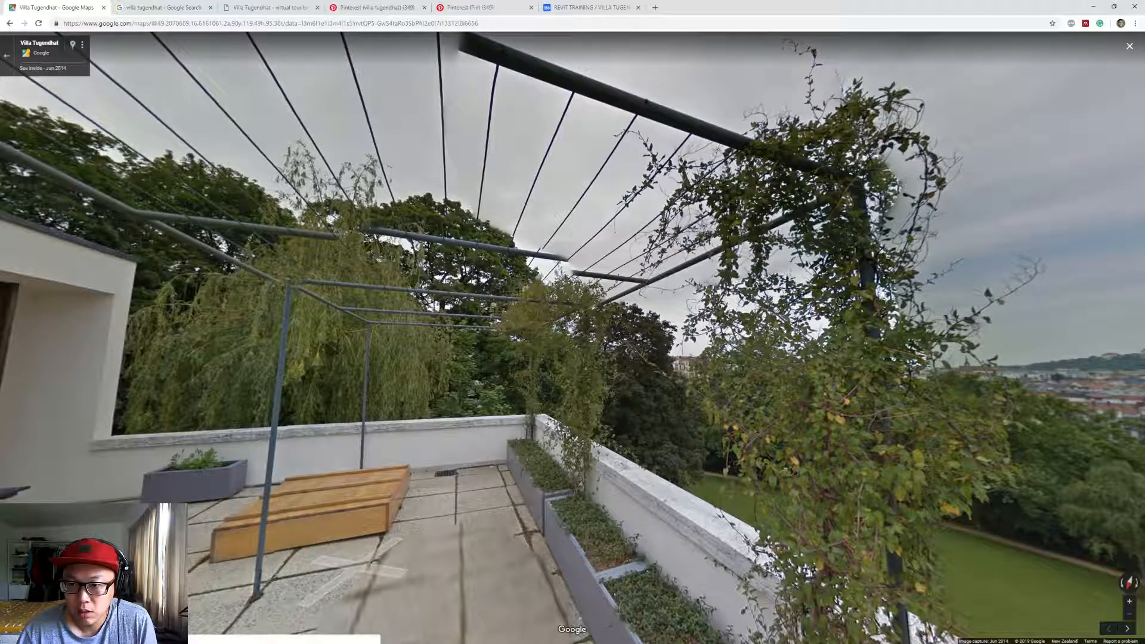
{"action": "left_click_drag", "start_coordinate": [426, 325], "coordinate": [666, 296]}
{"action": "left_click_drag", "start_coordinate": [697, 240], "coordinate": [1140, 255]}
{"action": "left_click_drag", "start_coordinate": [564, 386], "coordinate": [730, 375]}
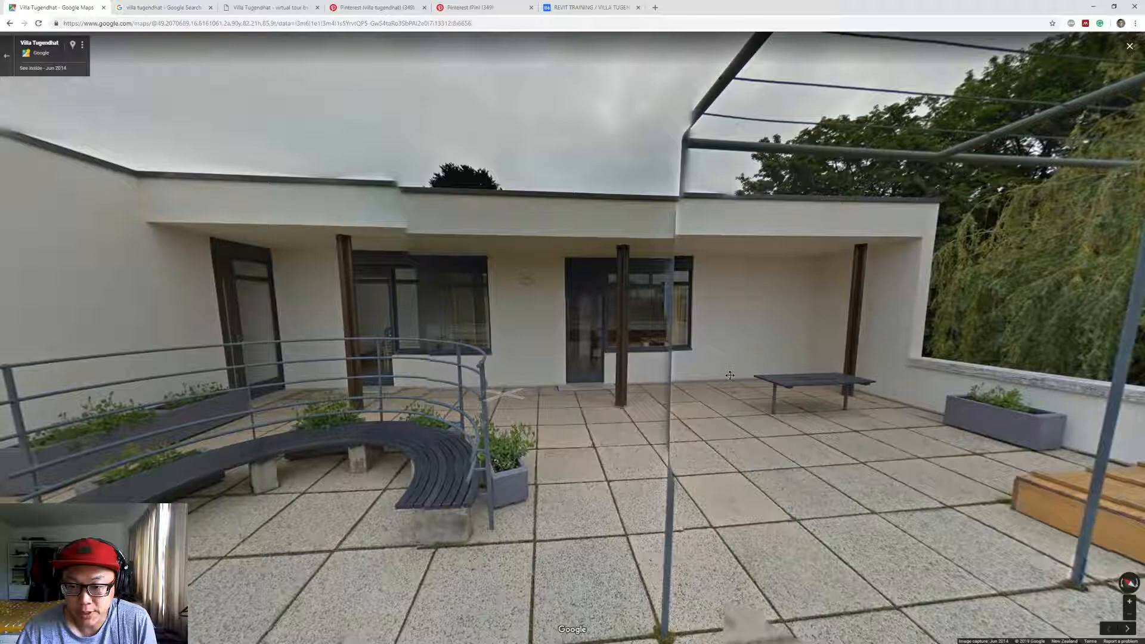
{"action": "left_click_drag", "start_coordinate": [777, 385], "coordinate": [961, 405]}
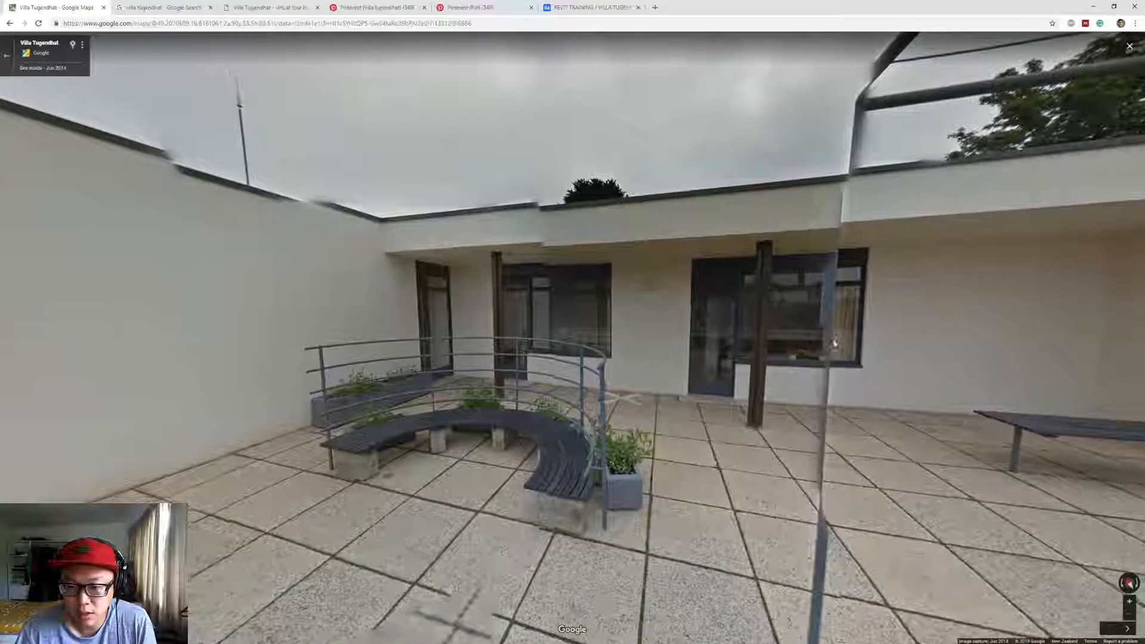
Return to the Archicad model and view the whole villa from its stair and terrace corner.
{"action": "key", "text": "alt+Tab"}
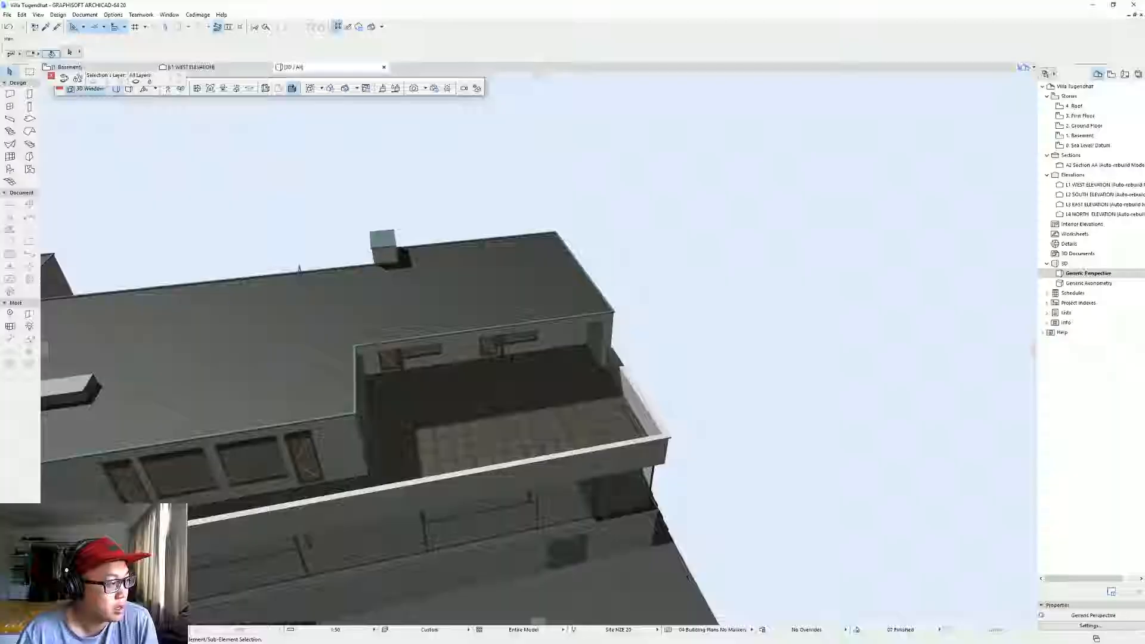
{"action": "scroll", "coordinate": [512, 403], "scroll_direction": "down", "scroll_amount": 8}
{"action": "scroll", "coordinate": [512, 403], "scroll_direction": "down", "scroll_amount": 1}
{"action": "middle_click_drag", "start_coordinate": [513, 403], "coordinate": [615, 367], "text": "shift"}
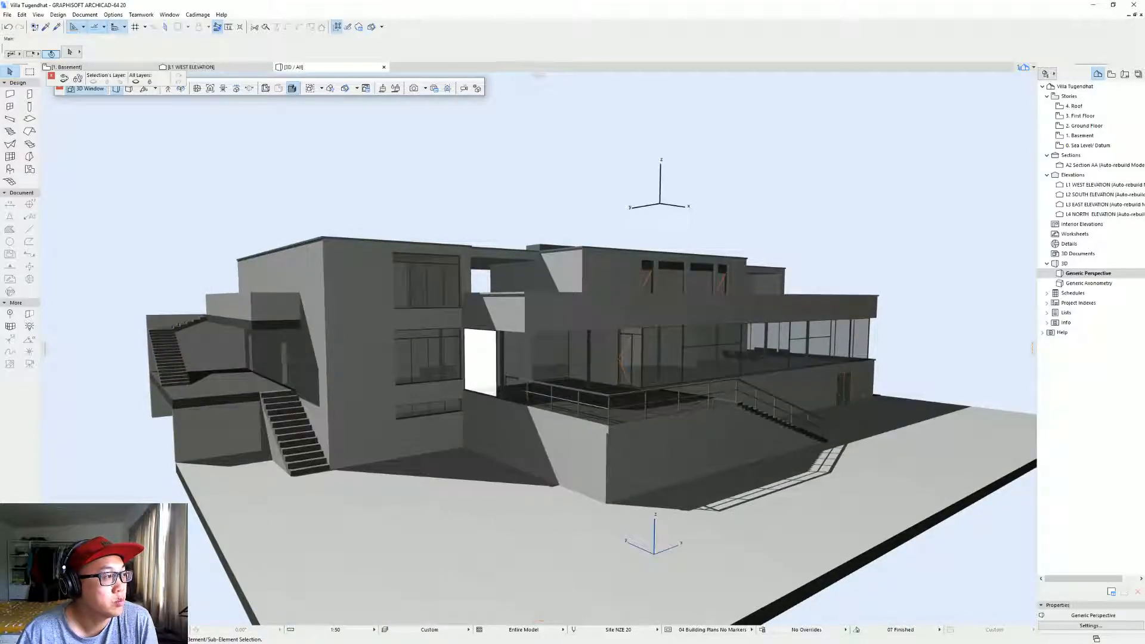
Switch to the browser and bring up the Pinterest pin of the Falling Water poster.
{"action": "key", "text": "alt+Tab"}
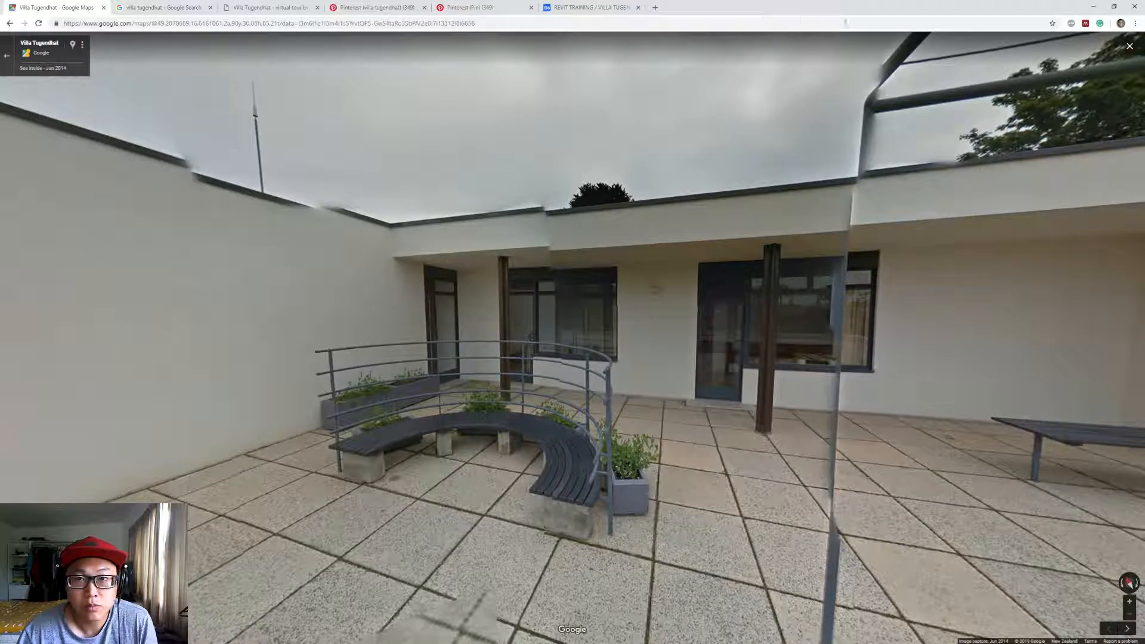
{"action": "left_click", "coordinate": [393, 5]}
{"action": "left_click", "coordinate": [457, 5]}
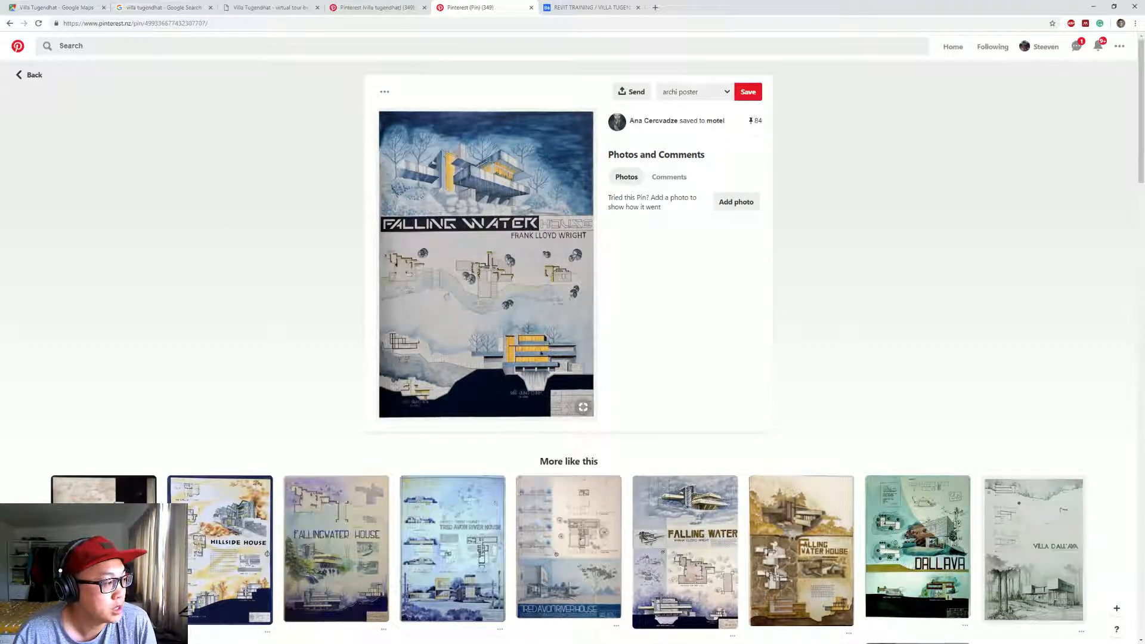
Switch back to Archicad and open the L1 West Elevation with free space around the building.
{"action": "key", "text": "alt+Tab"}
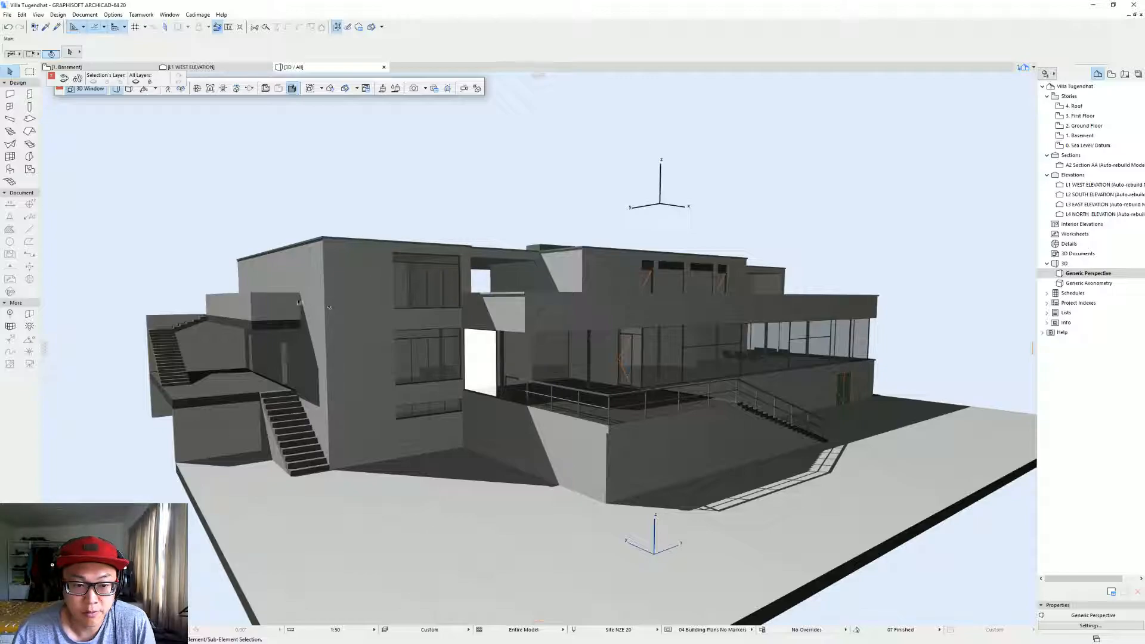
{"action": "middle_click_drag", "start_coordinate": [677, 263], "coordinate": [412, 293], "text": "shift"}
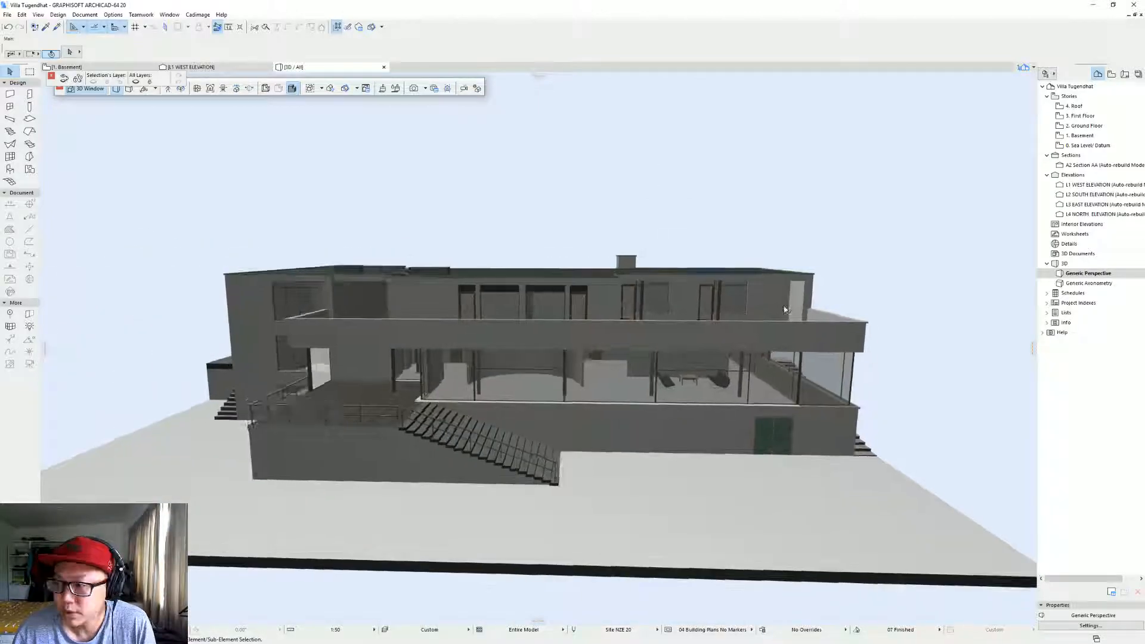
{"action": "middle_click_drag", "start_coordinate": [967, 196], "coordinate": [303, 300], "text": "shift"}
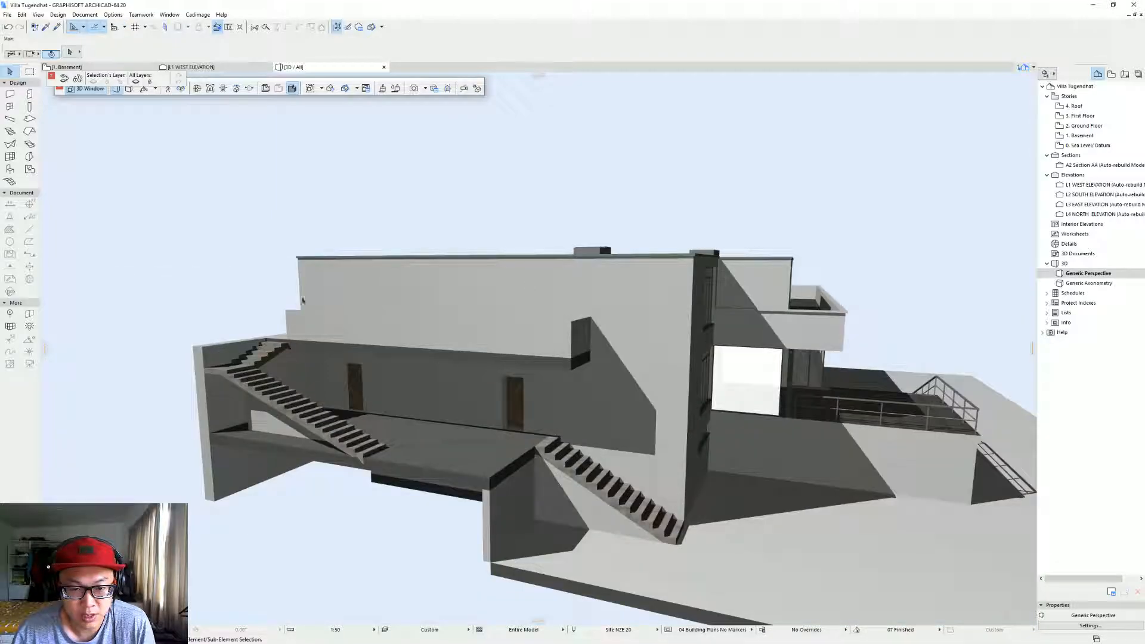
{"action": "double_click", "coordinate": [1079, 186]}
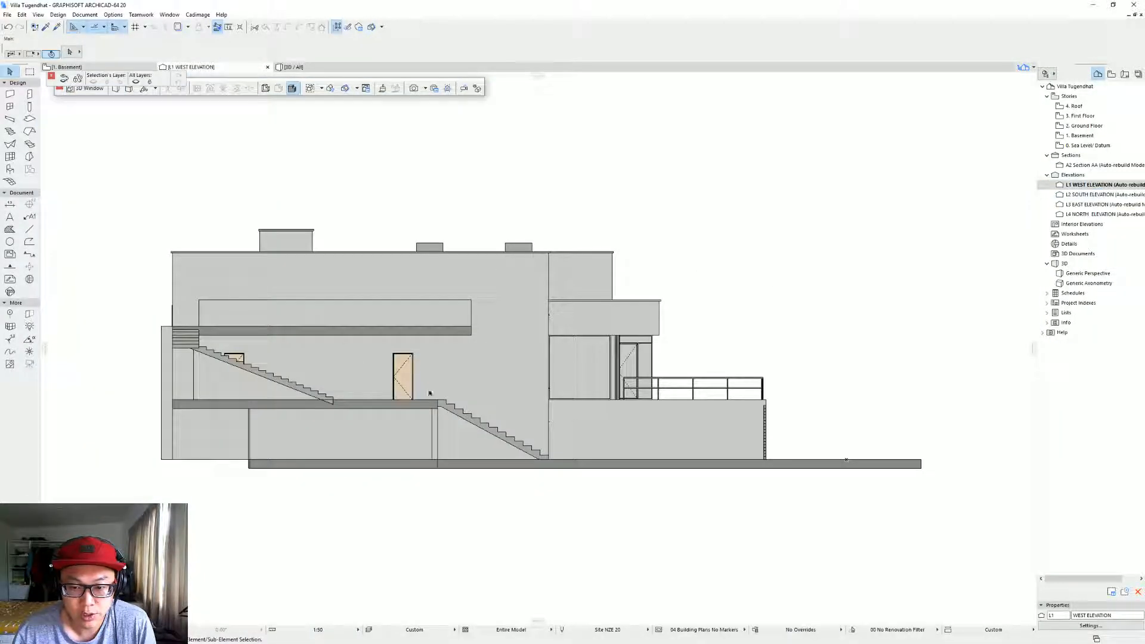
{"action": "scroll", "coordinate": [692, 394], "scroll_direction": "down", "scroll_amount": 2}
{"action": "scroll", "coordinate": [692, 394], "scroll_direction": "down", "scroll_amount": 3}
{"action": "middle_click_drag", "start_coordinate": [692, 394], "coordinate": [564, 357]}
{"action": "scroll", "coordinate": [458, 308], "scroll_direction": "down", "scroll_amount": 2}
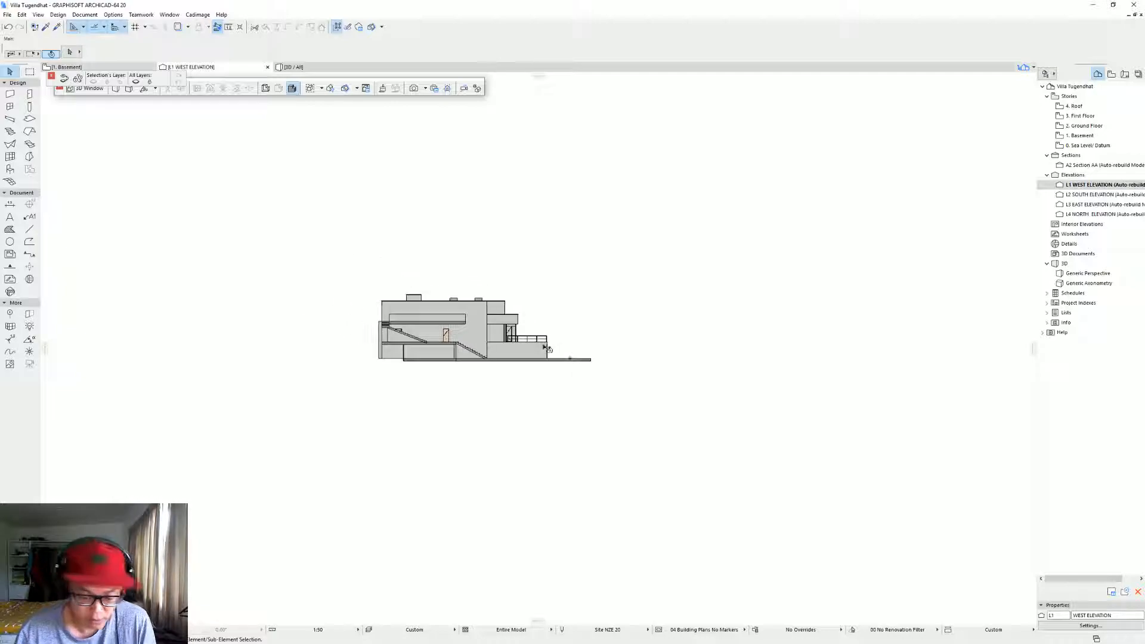
Select all layers in the model view's layer settings and accept the dialog.
{"action": "key", "text": "ctrl+l"}
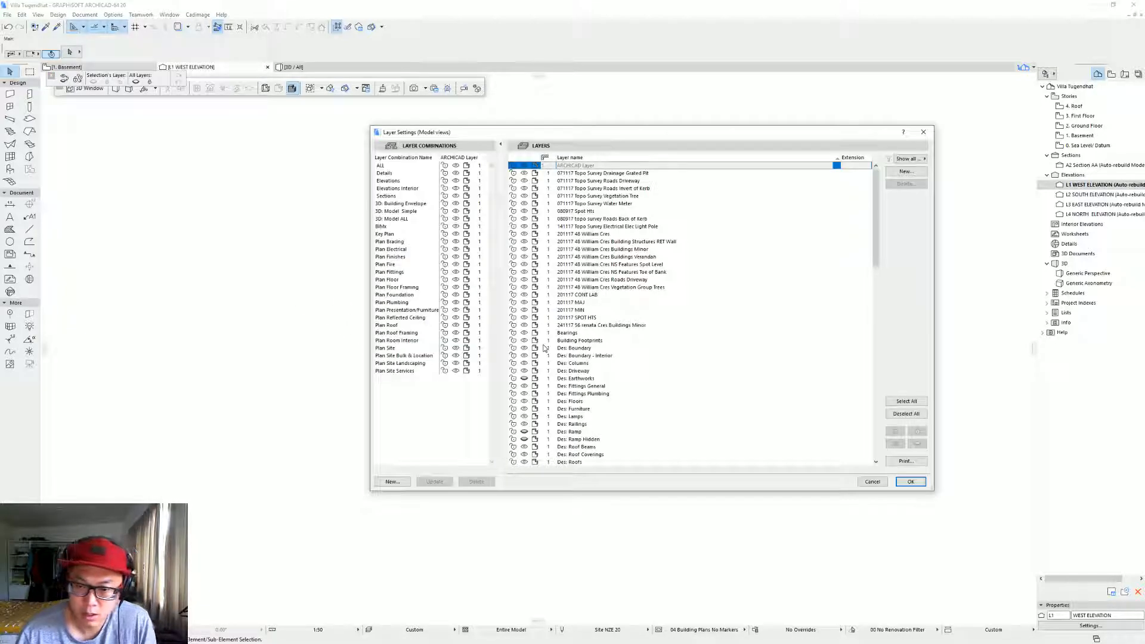
{"action": "left_click", "coordinate": [906, 401]}
{"action": "left_click", "coordinate": [911, 482]}
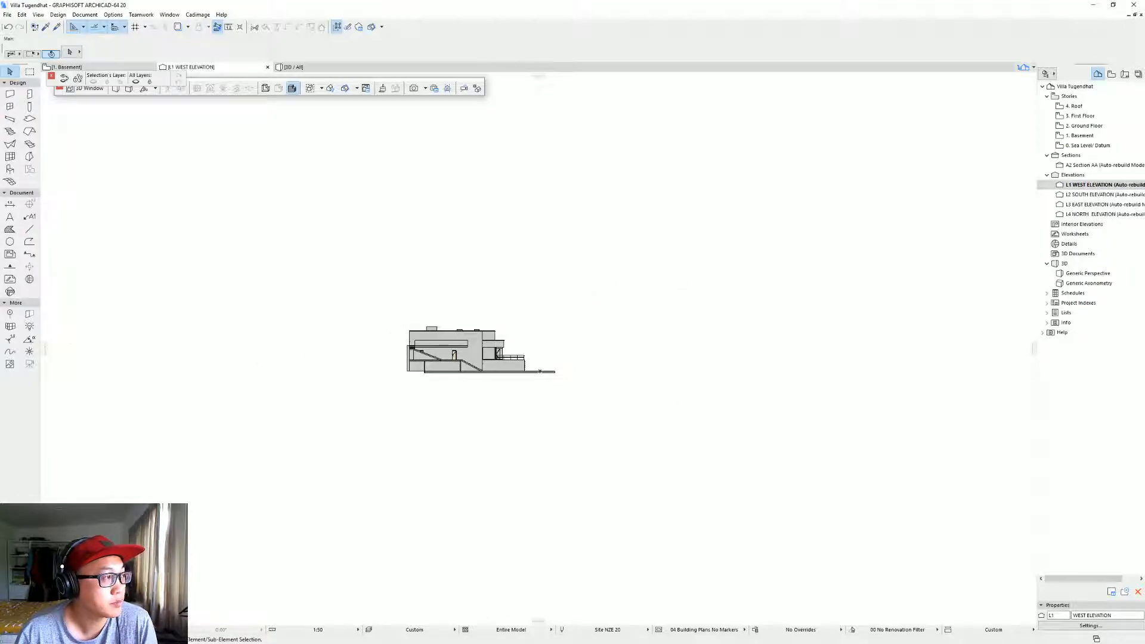
Paste the image of the villa's plans and elevations into empty space beside the west elevation.
{"action": "left_click_drag", "start_coordinate": [544, 360], "coordinate": [613, 348]}
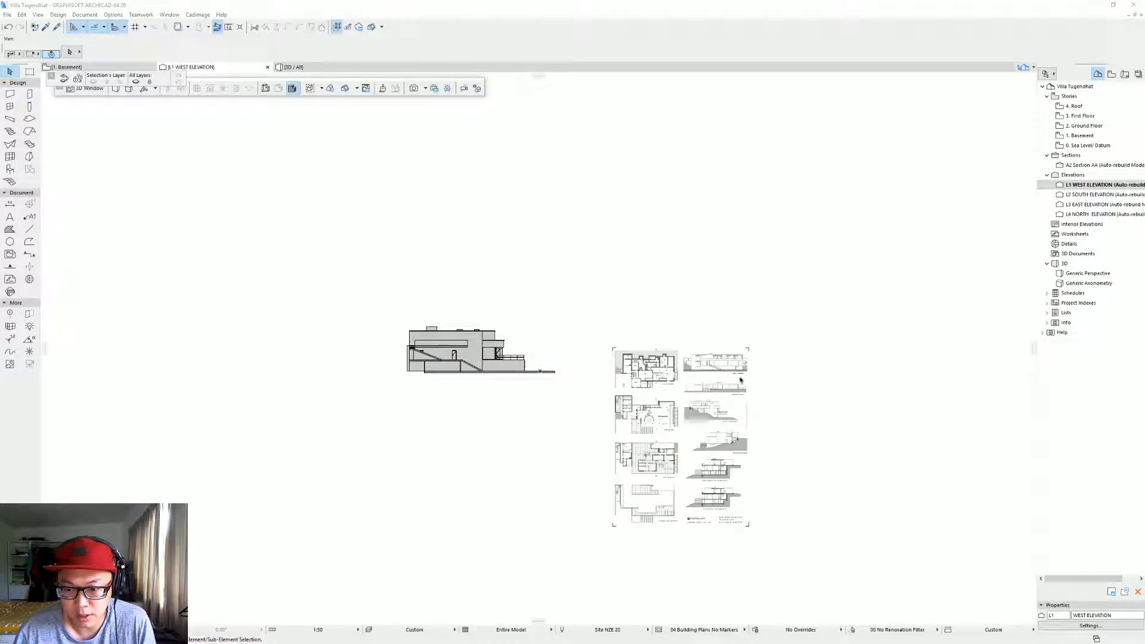
{"action": "left_click", "coordinate": [588, 376]}
{"action": "left_click", "coordinate": [743, 434]}
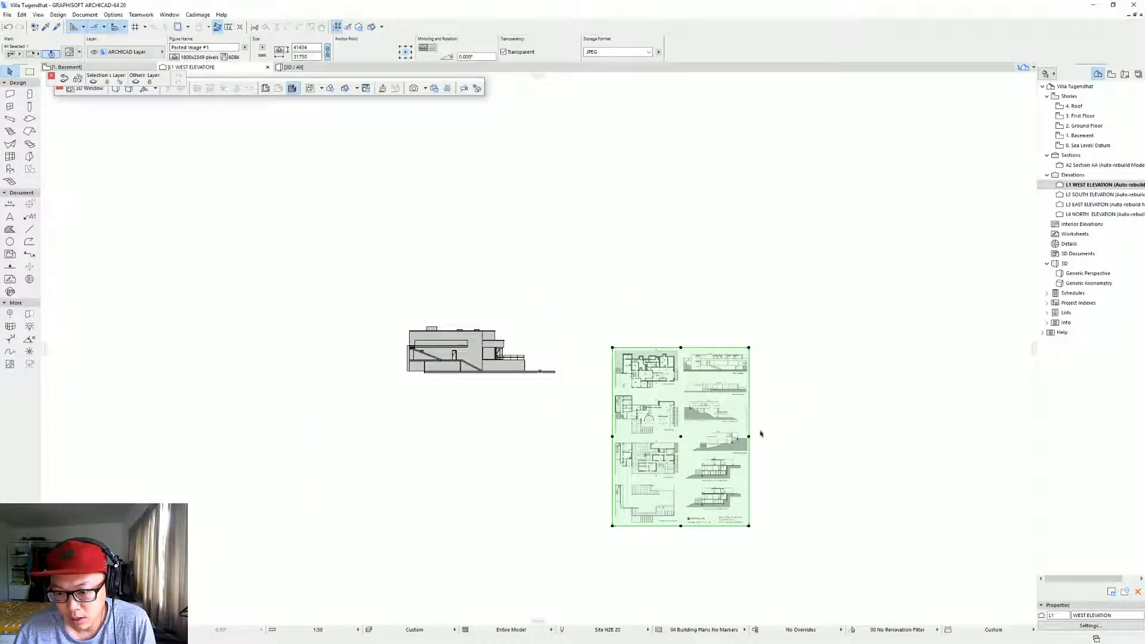
{"action": "left_click", "coordinate": [761, 434]}
Move the pasted image horizontally so the Prospetto Laterale Sinistro's left roof corner lines up with the left wall of the model's elevation.
{"action": "scroll", "coordinate": [746, 436], "scroll_direction": "up", "scroll_amount": 4}
{"action": "middle_click_drag", "start_coordinate": [800, 438], "coordinate": [764, 386]}
{"action": "scroll", "coordinate": [609, 325], "scroll_direction": "up", "scroll_amount": 5}
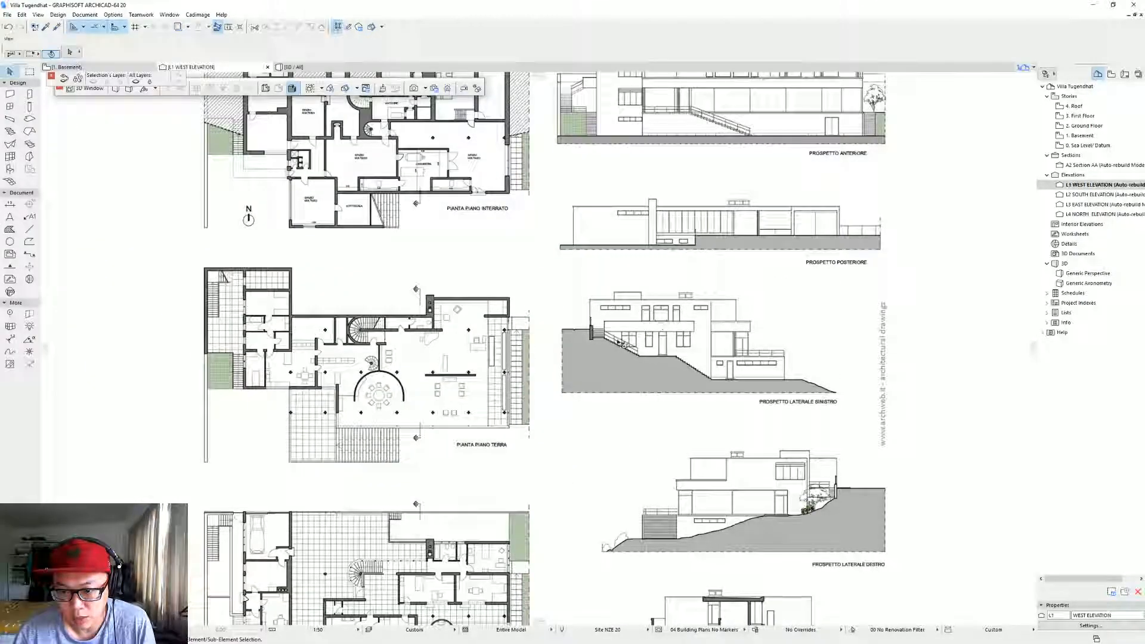
{"action": "scroll", "coordinate": [755, 365], "scroll_direction": "down", "scroll_amount": 3}
{"action": "left_click", "coordinate": [754, 365]}
{"action": "key", "text": "ctrl+d"}
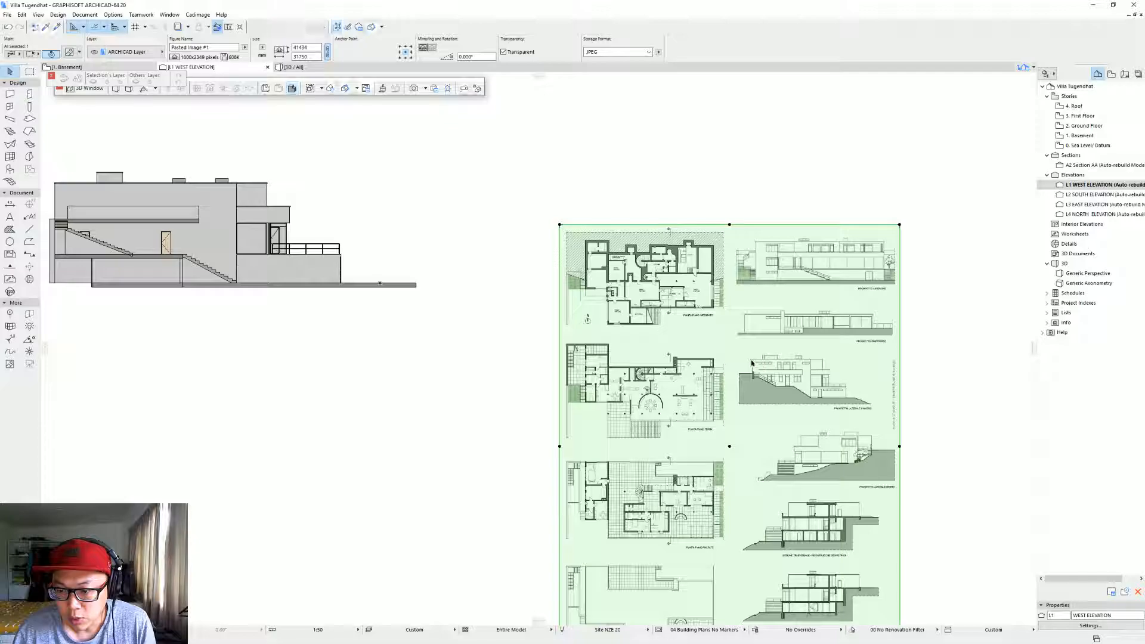
{"action": "left_click", "coordinate": [754, 363]}
{"action": "middle_click_drag", "start_coordinate": [241, 274], "coordinate": [620, 354]}
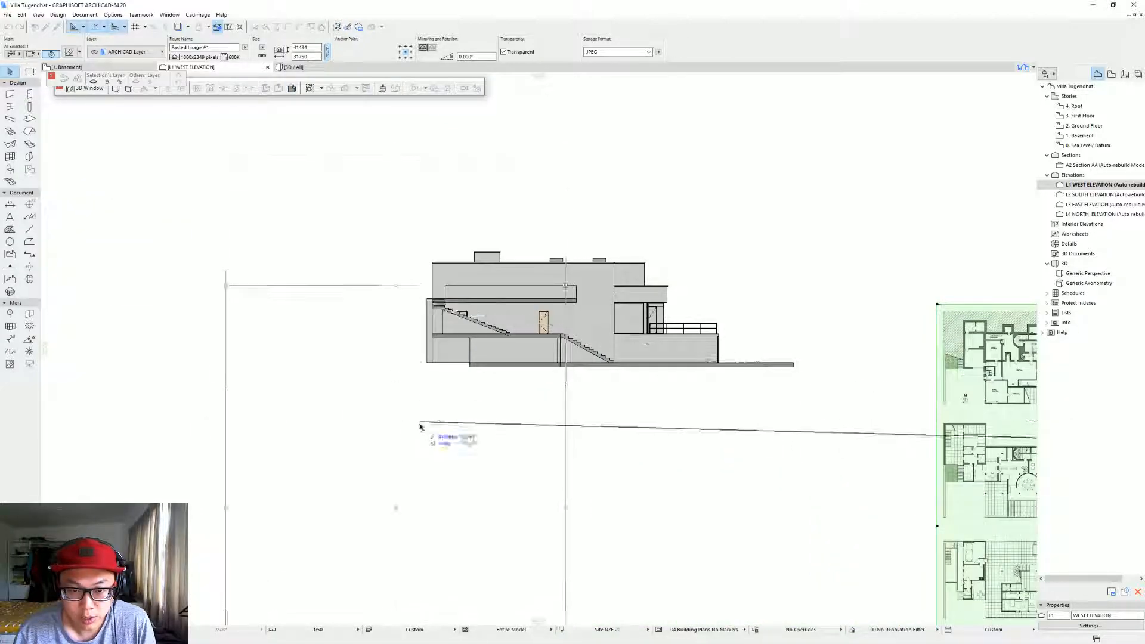
{"action": "left_click", "coordinate": [429, 357]}
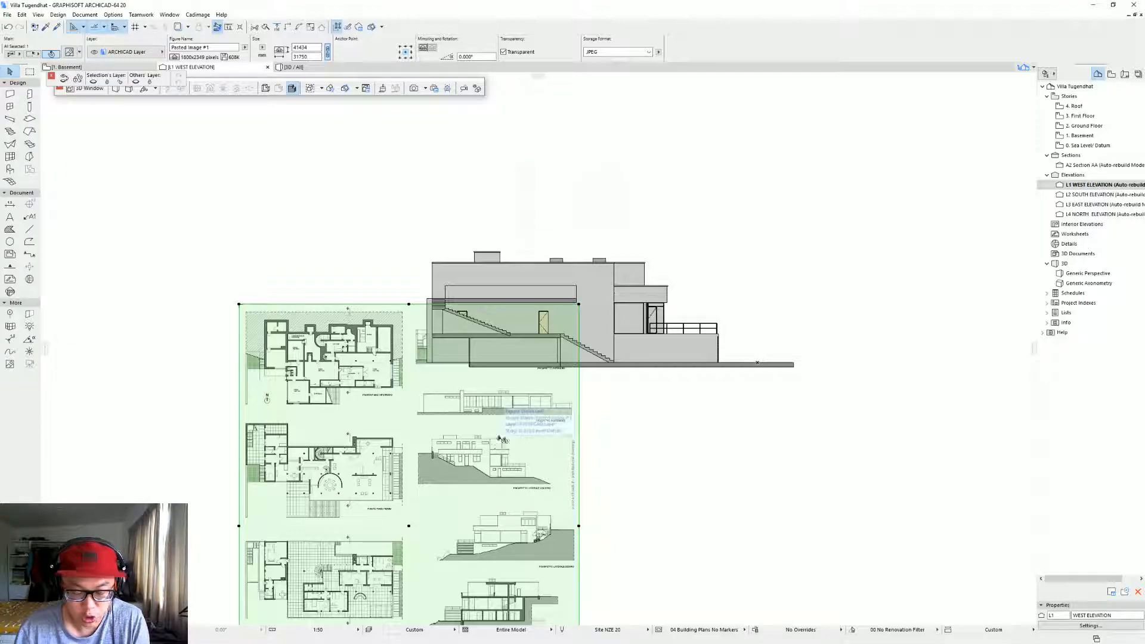
Enlarge the pasted image so the Prospetto Laterale Sinistro's main wall spans the same width as the model elevation's main wall.
{"action": "key", "text": "ctrl+k"}
{"action": "left_click", "coordinate": [594, 292]}
{"action": "scroll", "coordinate": [470, 462], "scroll_direction": "up", "scroll_amount": 3}
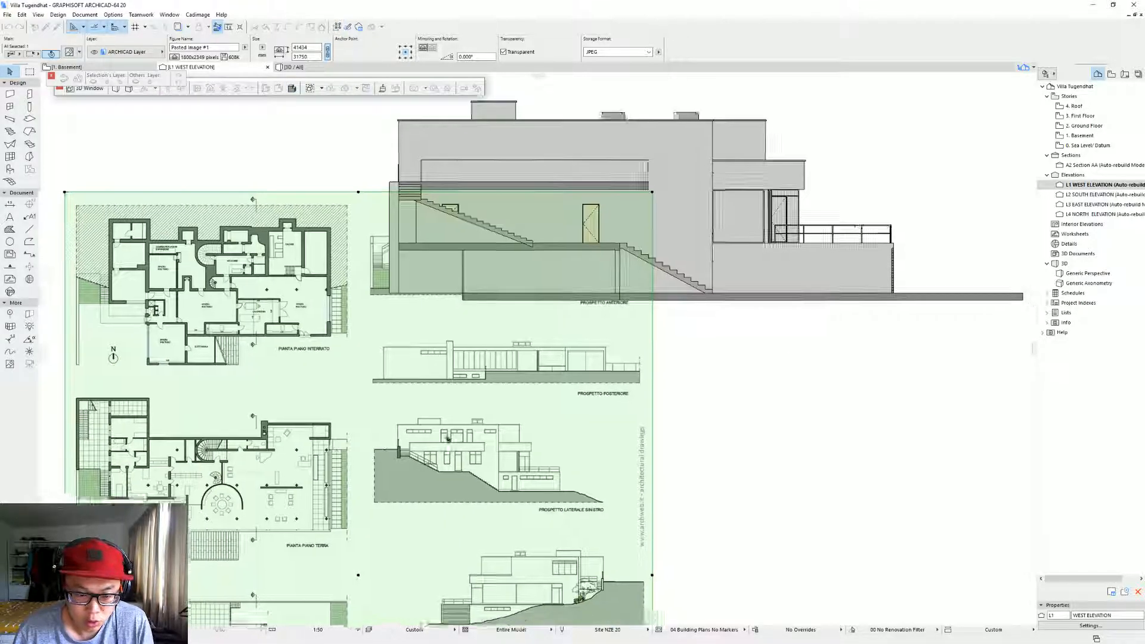
{"action": "left_click", "coordinate": [331, 374]}
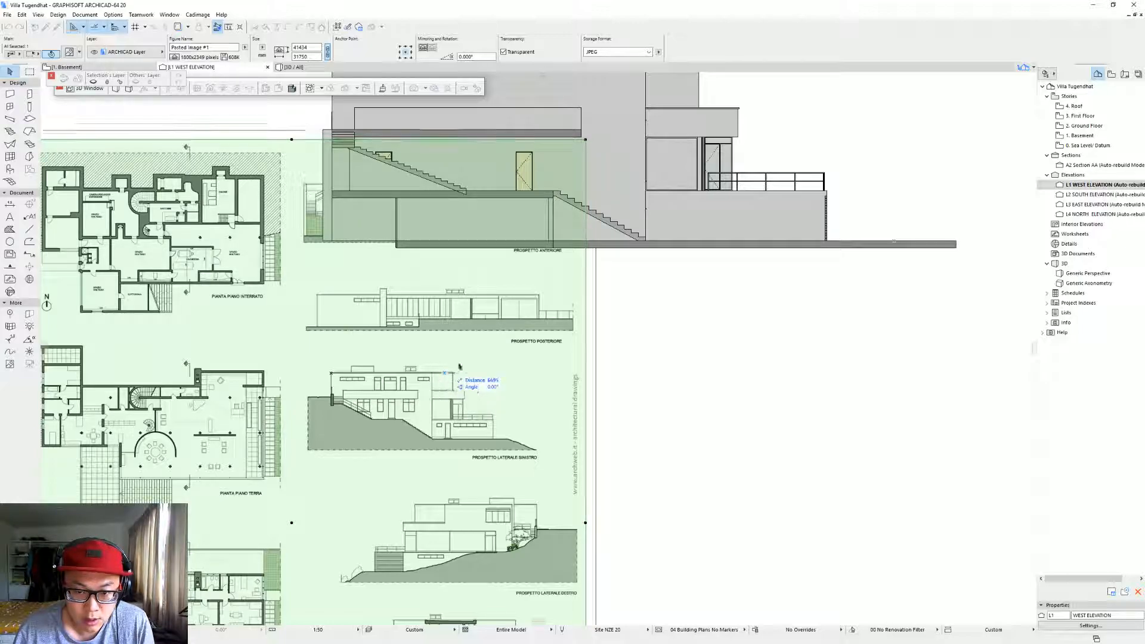
{"action": "scroll", "coordinate": [435, 377], "scroll_direction": "down", "scroll_amount": 3}
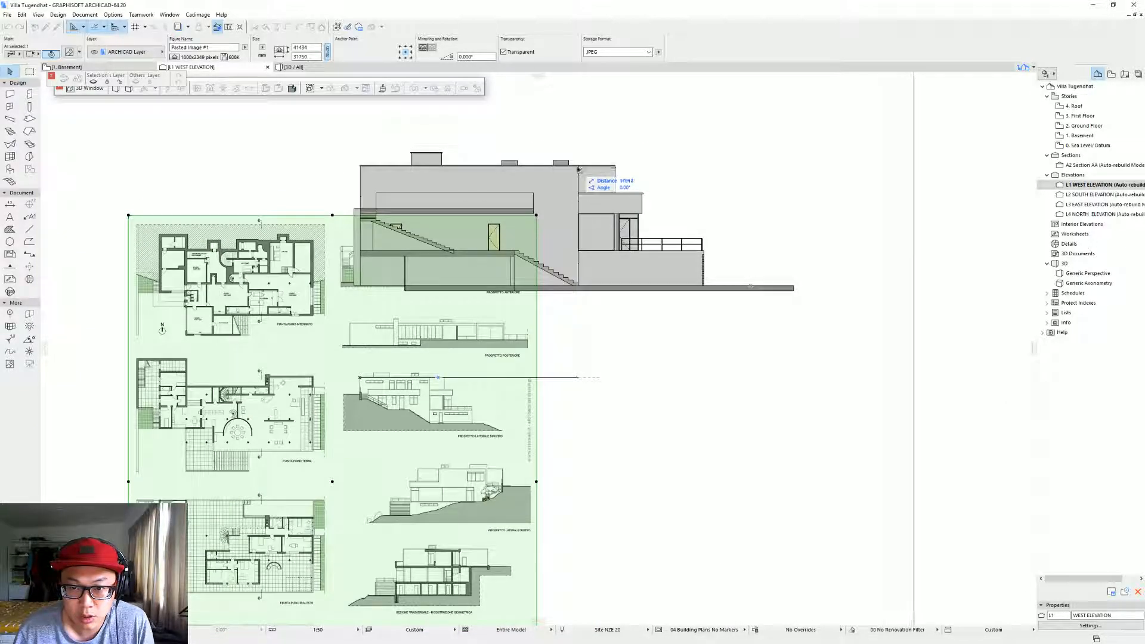
{"action": "left_click", "coordinate": [579, 171]}
Move the enlarged reference image straight down so it sits below the model's west elevation, and deselect it.
{"action": "scroll", "coordinate": [433, 502], "scroll_direction": "down", "scroll_amount": 6}
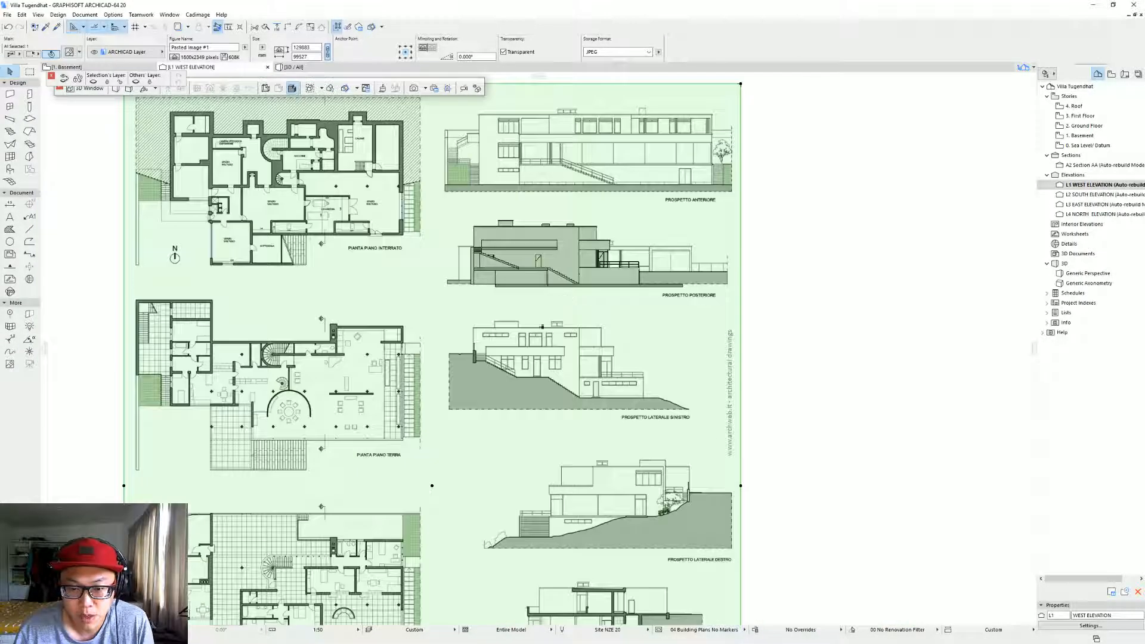
{"action": "left_click", "coordinate": [442, 315]}
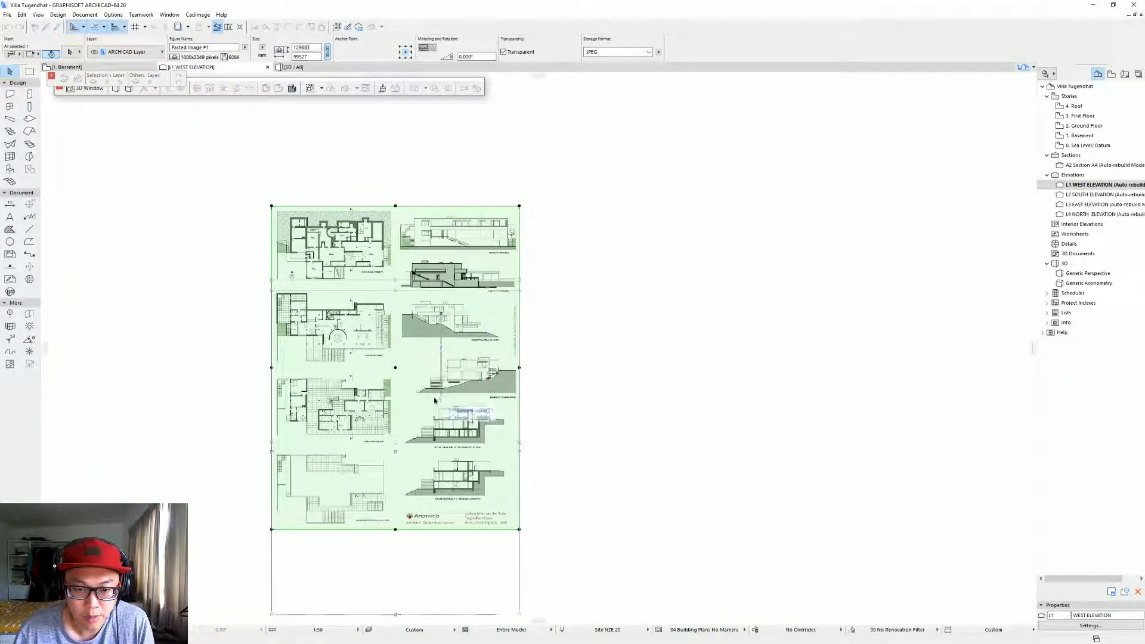
{"action": "left_click", "coordinate": [439, 412]}
{"action": "left_click", "coordinate": [436, 291]}
{"action": "scroll", "coordinate": [436, 288], "scroll_direction": "up", "scroll_amount": 4}
{"action": "scroll", "coordinate": [478, 280], "scroll_direction": "up", "scroll_amount": 3}
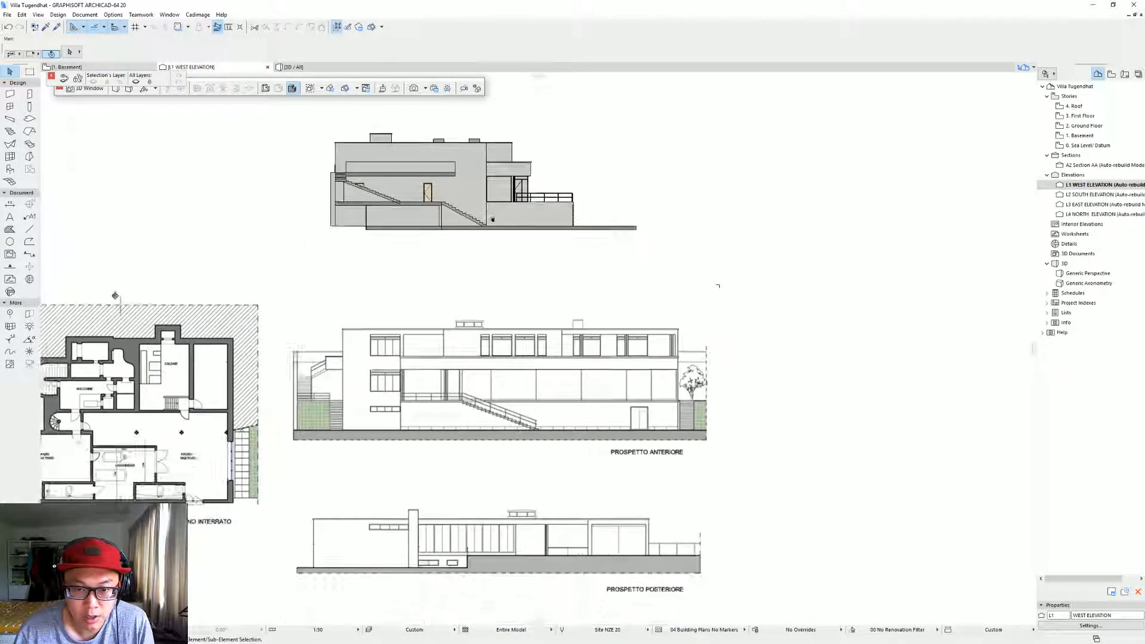
{"action": "middle_click_drag", "start_coordinate": [506, 263], "coordinate": [504, 275]}
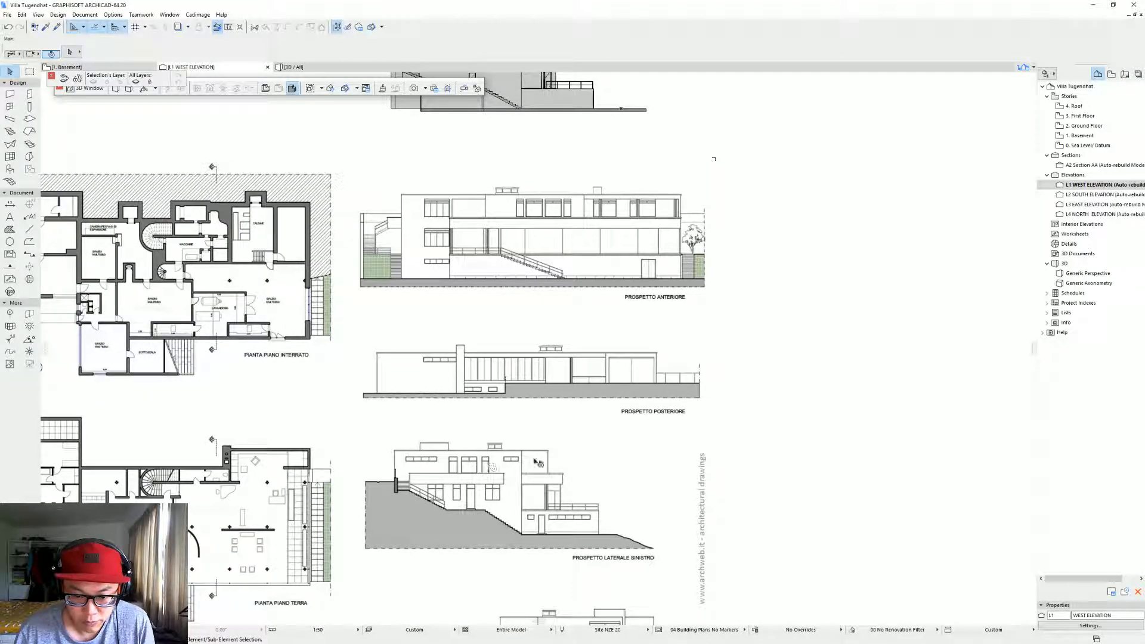
{"action": "scroll", "coordinate": [530, 442], "scroll_direction": "down", "scroll_amount": 1}
{"action": "middle_click_drag", "start_coordinate": [529, 443], "coordinate": [555, 531]}
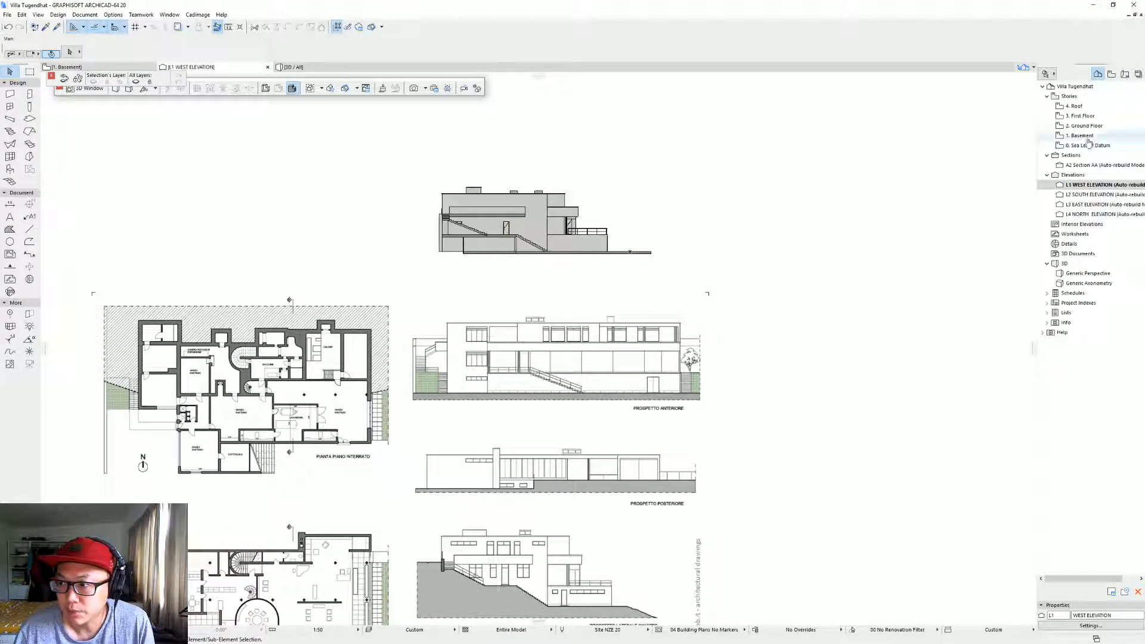
On the First Floor plan, place a Cadimage window in the left block's outer west wall, using the settings of the right block's existing window.
{"action": "double_click", "coordinate": [1083, 115]}
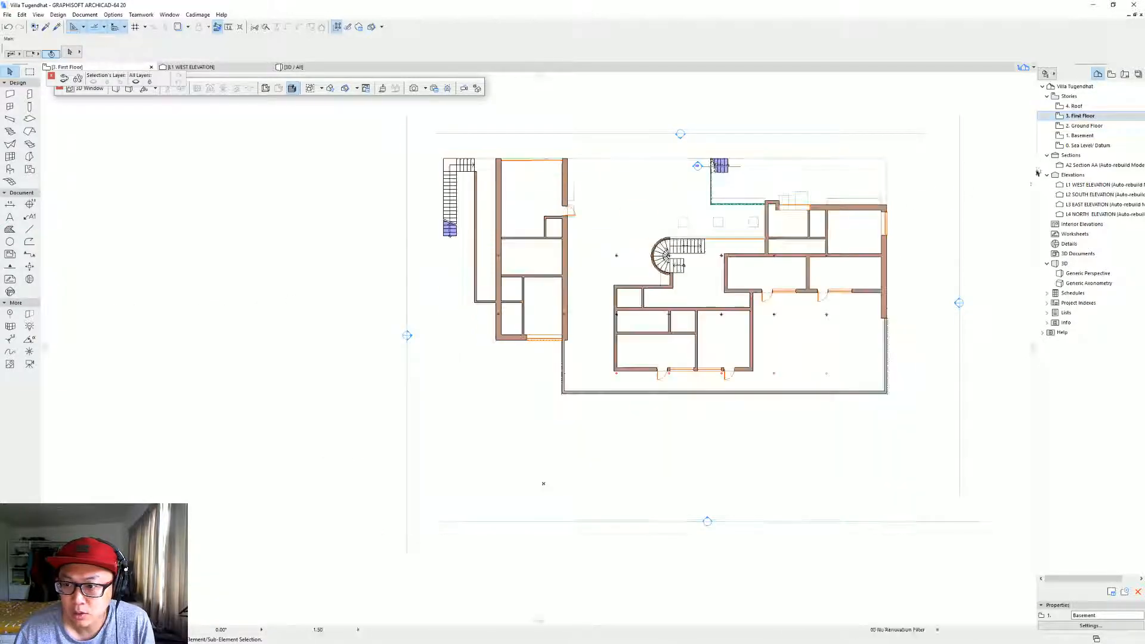
{"action": "left_click", "coordinate": [811, 207], "text": "alt"}
{"action": "left_click", "coordinate": [500, 192]}
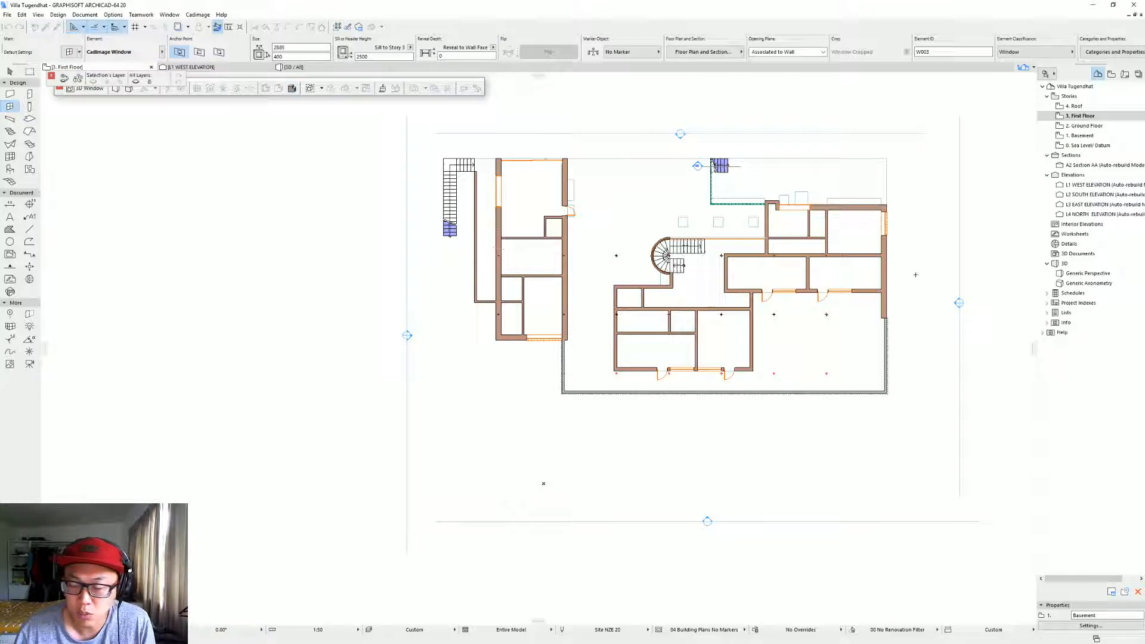
In the L1 West Elevation, shift the new upper window horizontally near the main wall's left end to match the reference drawing.
{"action": "left_click", "coordinate": [1097, 184]}
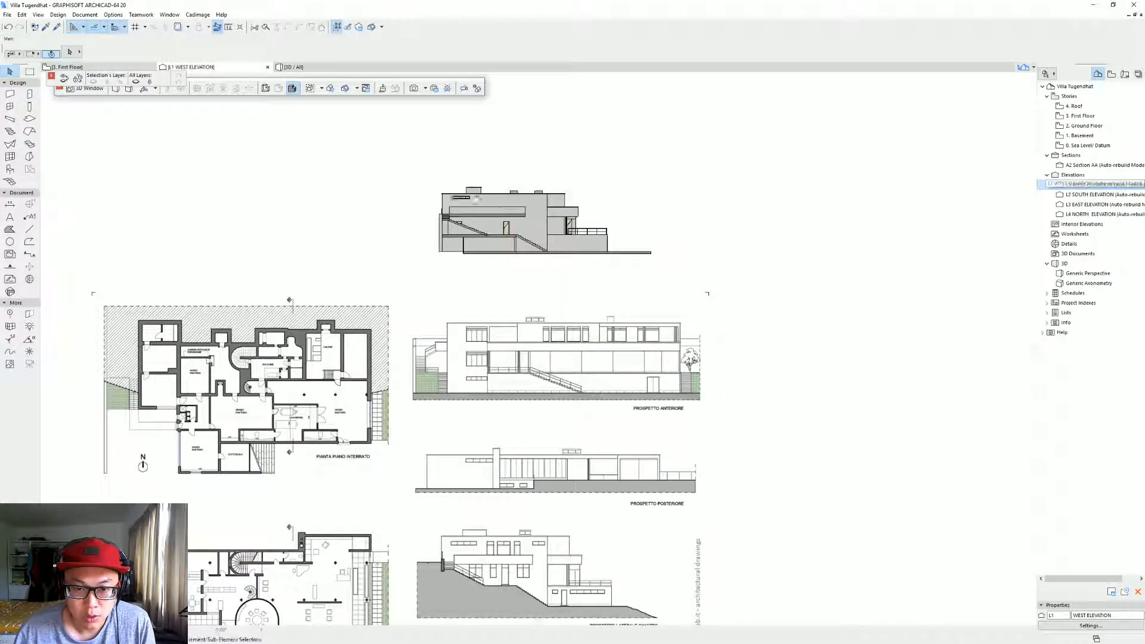
{"action": "scroll", "coordinate": [505, 262], "scroll_direction": "up", "scroll_amount": 1}
{"action": "middle_click_drag", "start_coordinate": [505, 261], "coordinate": [509, 181]}
{"action": "middle_click_drag", "start_coordinate": [473, 407], "coordinate": [495, 438]}
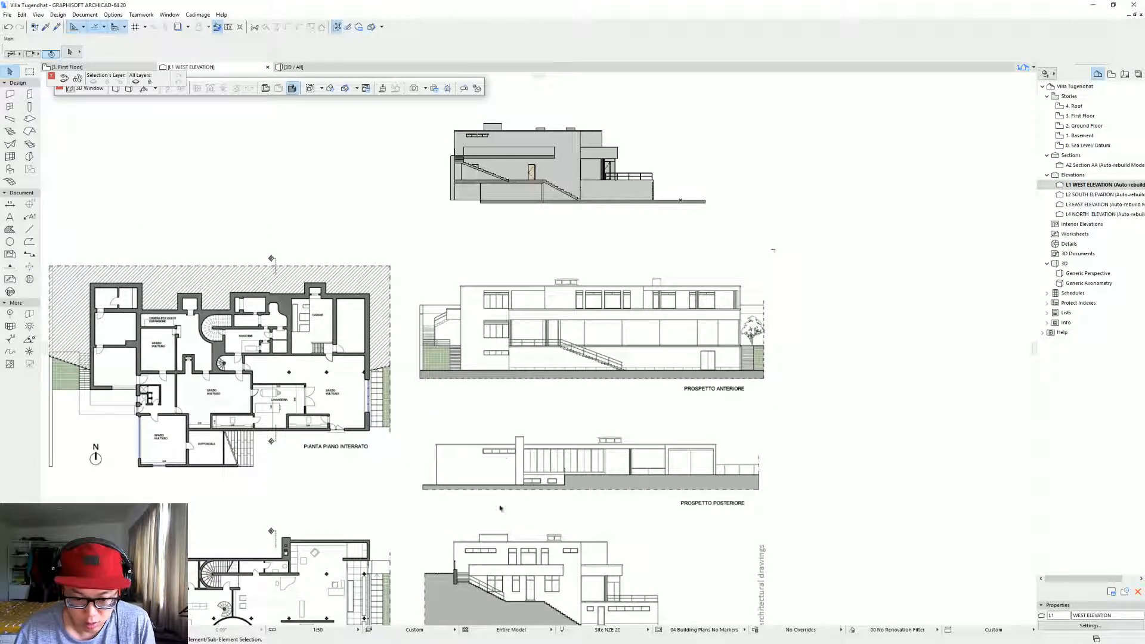
{"action": "left_click", "coordinate": [486, 142]}
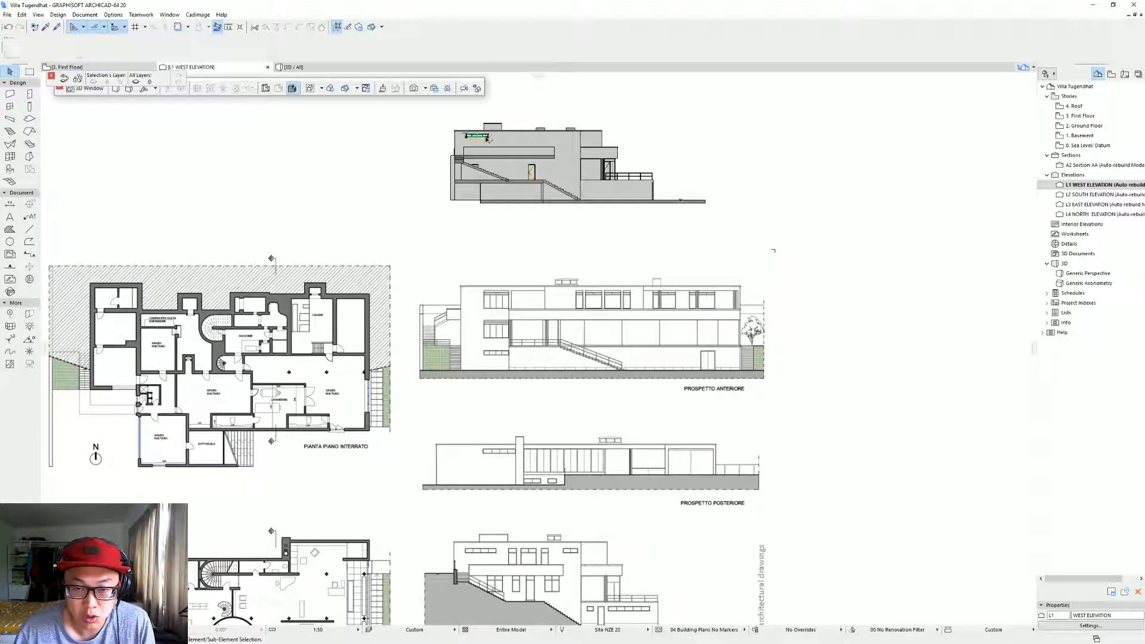
{"action": "scroll", "coordinate": [460, 139], "scroll_direction": "up", "scroll_amount": 5}
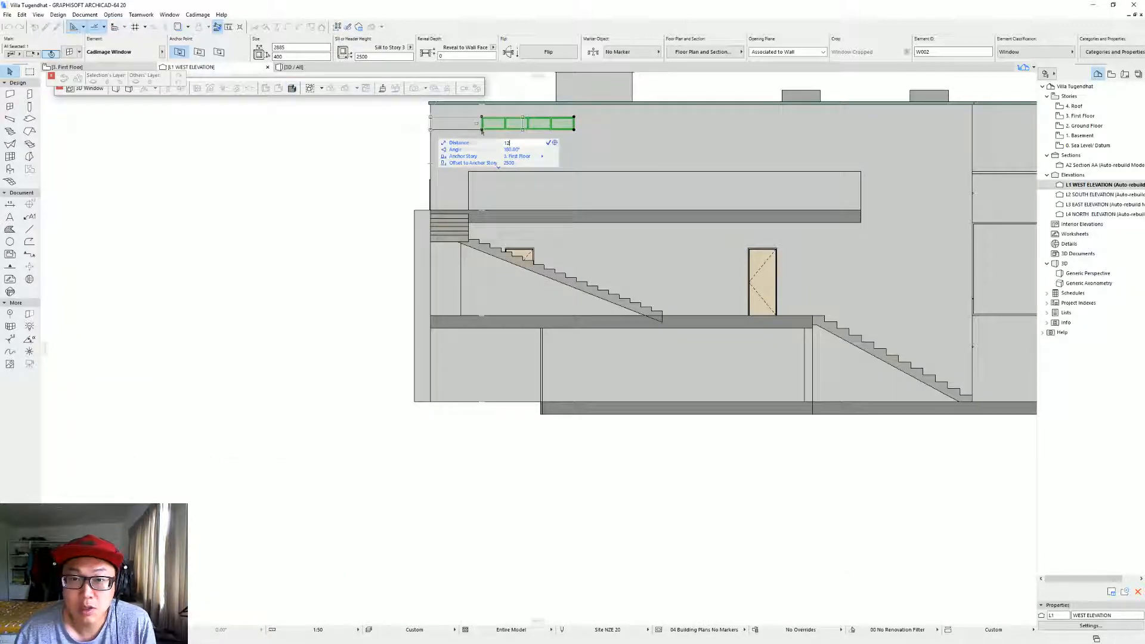
{"action": "key", "text": "Return"}
Copy the upper window horizontally to the right end of the main wall, keeping it at the same height.
{"action": "scroll", "coordinate": [556, 147], "scroll_direction": "down", "scroll_amount": 4}
{"action": "middle_click_drag", "start_coordinate": [557, 148], "coordinate": [479, 76]}
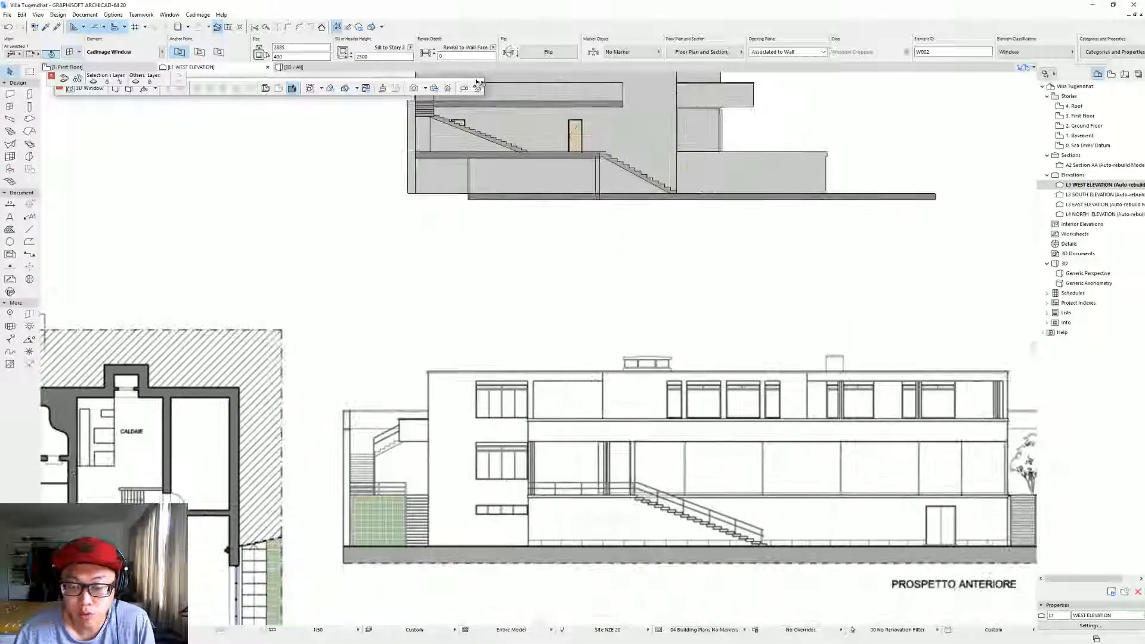
{"action": "scroll", "coordinate": [541, 189], "scroll_direction": "down", "scroll_amount": 3}
{"action": "middle_click_drag", "start_coordinate": [624, 397], "coordinate": [542, 273]}
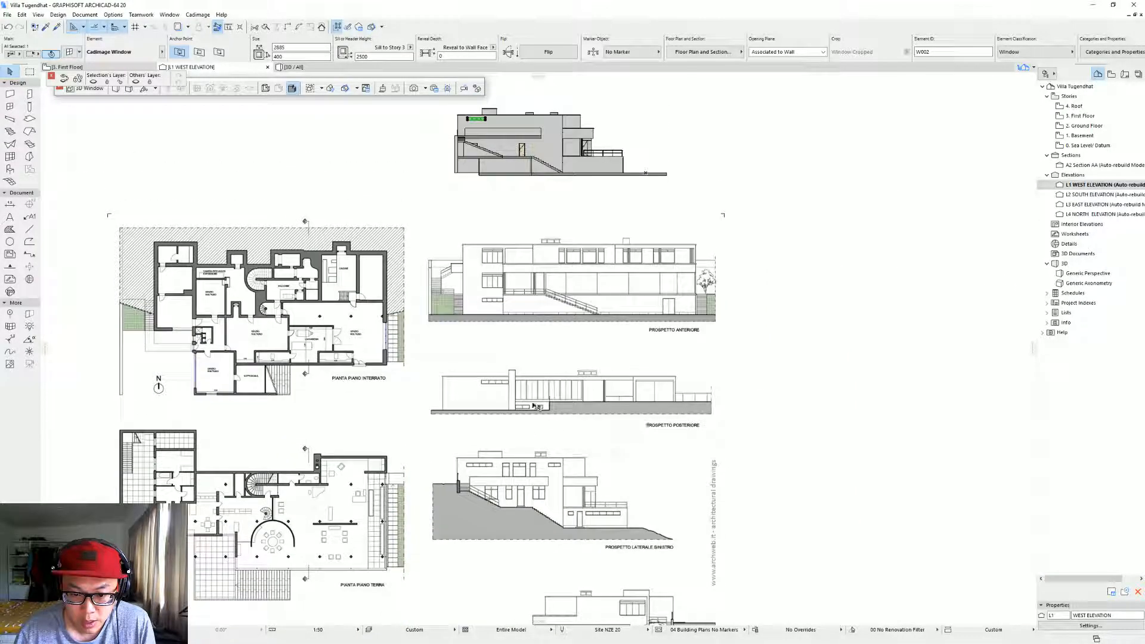
{"action": "key", "text": "ctrl+shift+d"}
{"action": "left_click", "coordinate": [486, 119]}
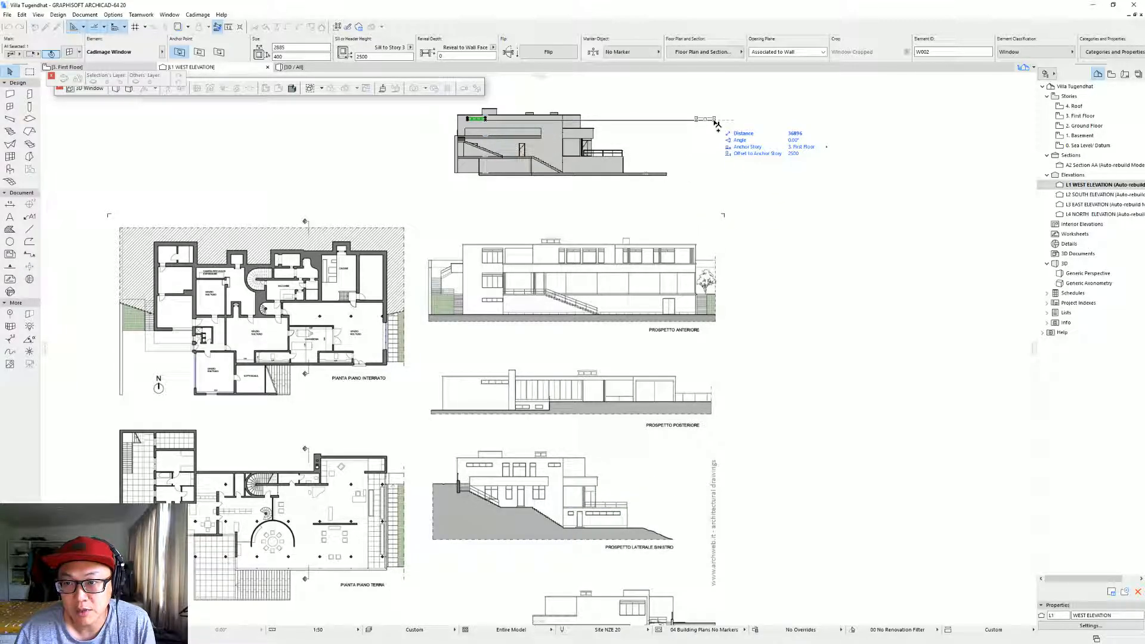
{"action": "key", "text": "Return"}
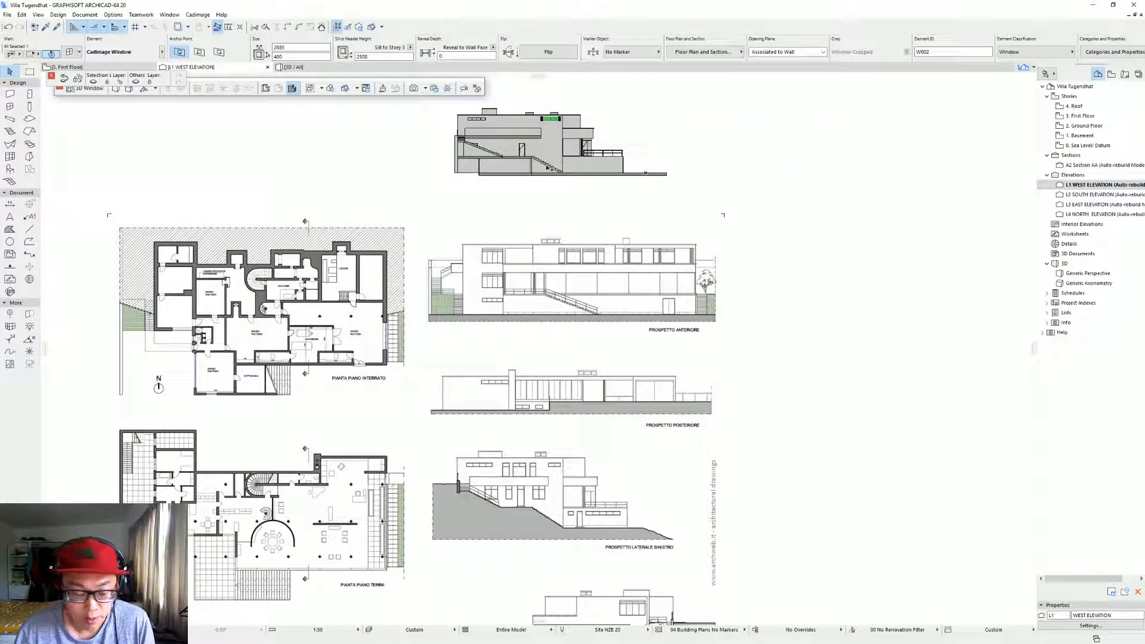
{"action": "left_click", "coordinate": [469, 121]}
{"action": "left_click", "coordinate": [468, 119]}
{"action": "left_click", "coordinate": [488, 120]}
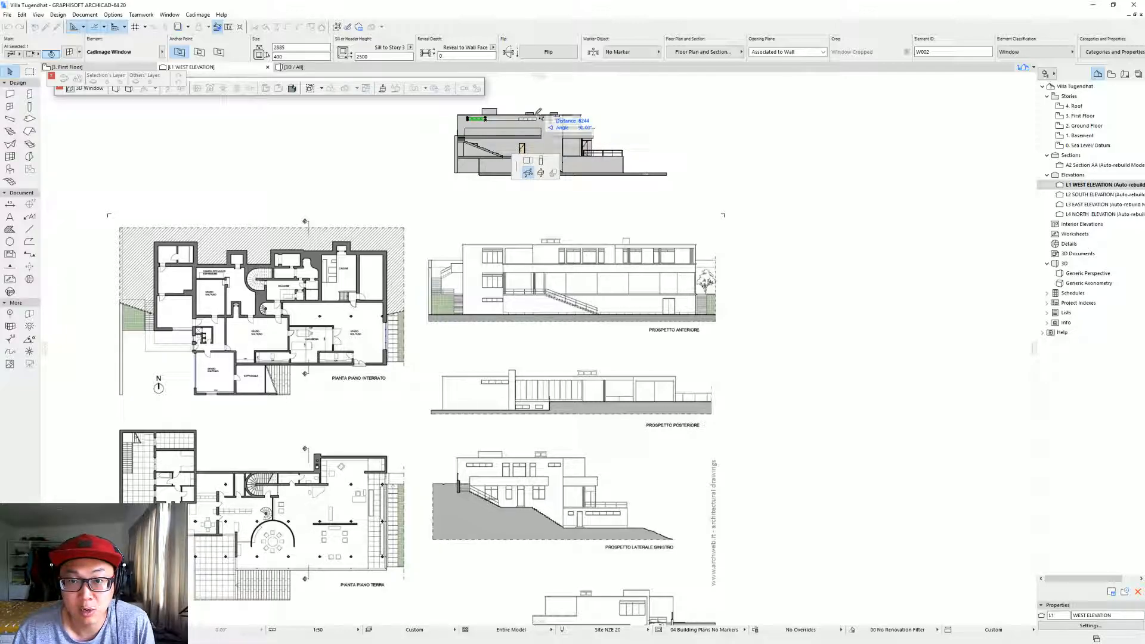
{"action": "key", "text": "Escape"}
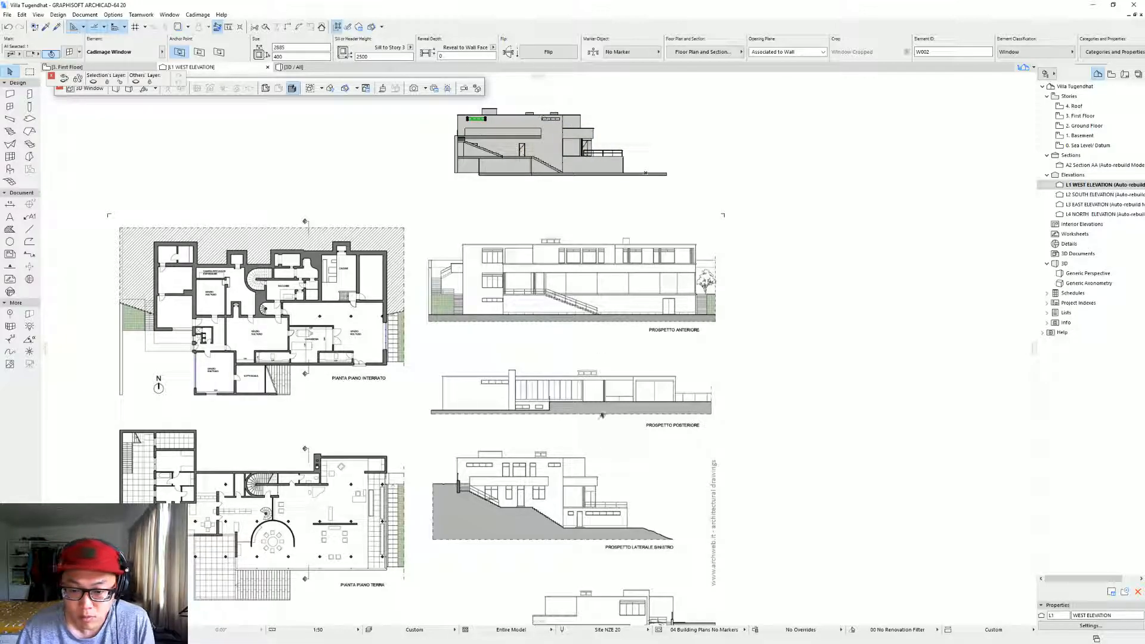
Set the width of the copied window at the main wall's right end to 1440 mm.
{"action": "scroll", "coordinate": [560, 471], "scroll_direction": "up", "scroll_amount": 3}
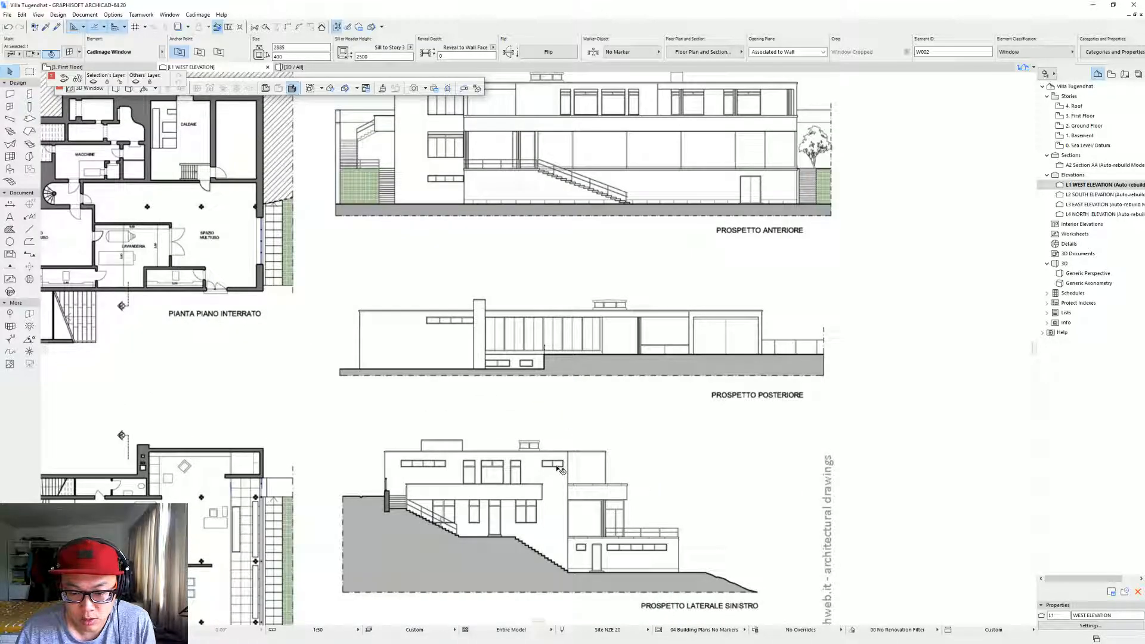
{"action": "scroll", "coordinate": [569, 425], "scroll_direction": "down", "scroll_amount": 2}
{"action": "middle_click_drag", "start_coordinate": [568, 422], "coordinate": [547, 587]}
{"action": "scroll", "coordinate": [535, 174], "scroll_direction": "up", "scroll_amount": 8}
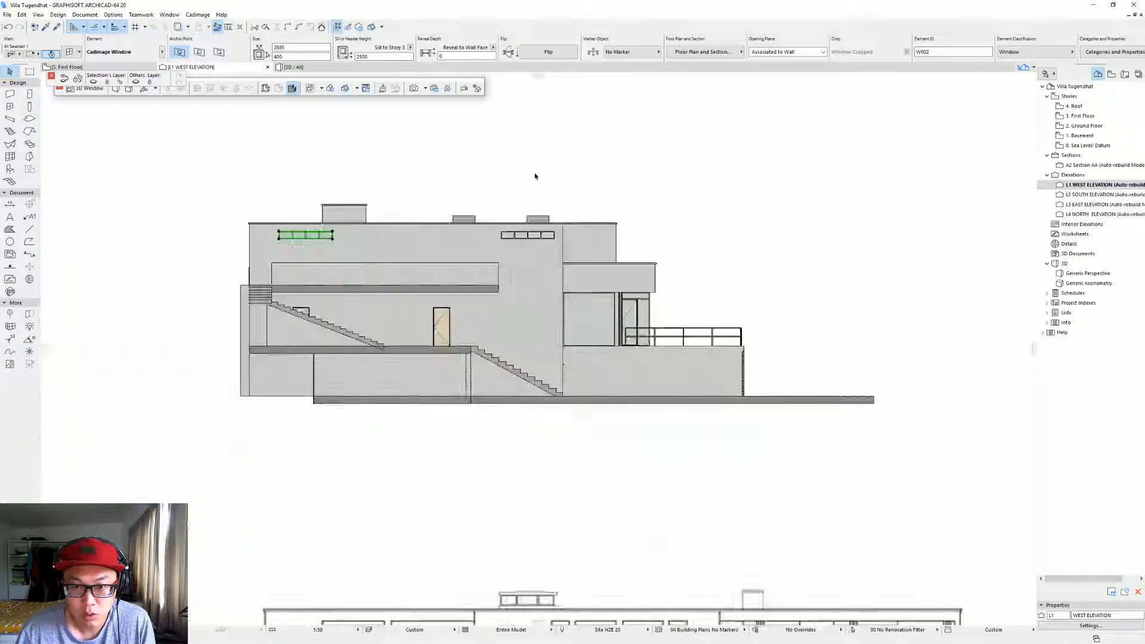
{"action": "left_click", "coordinate": [522, 269]}
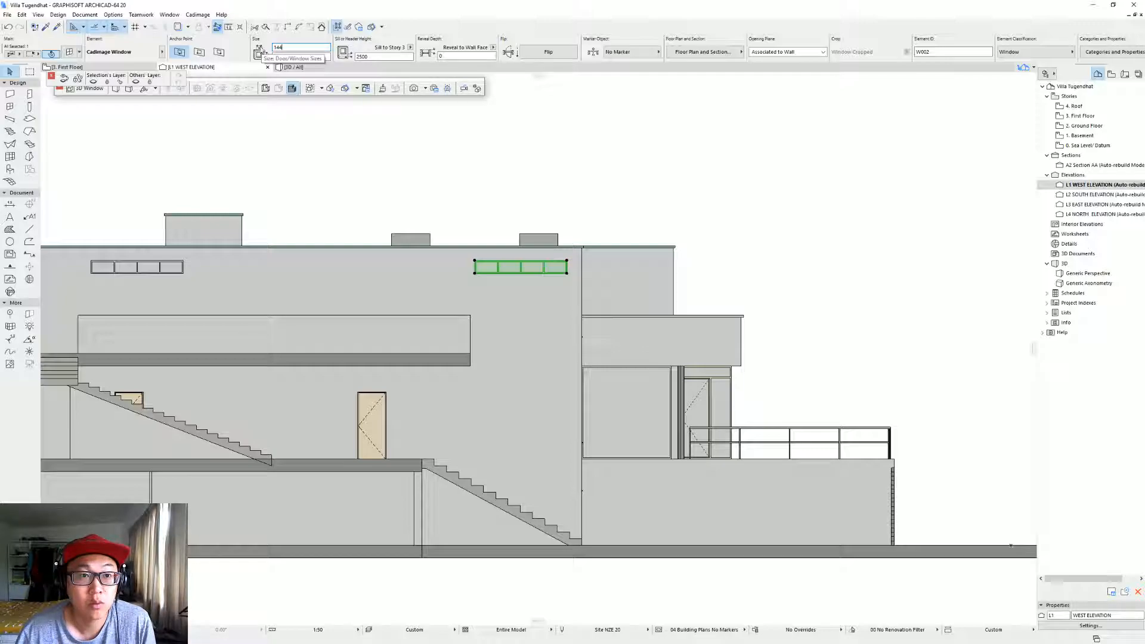
{"action": "type", "text": "1440"}
{"action": "key", "text": "Return"}
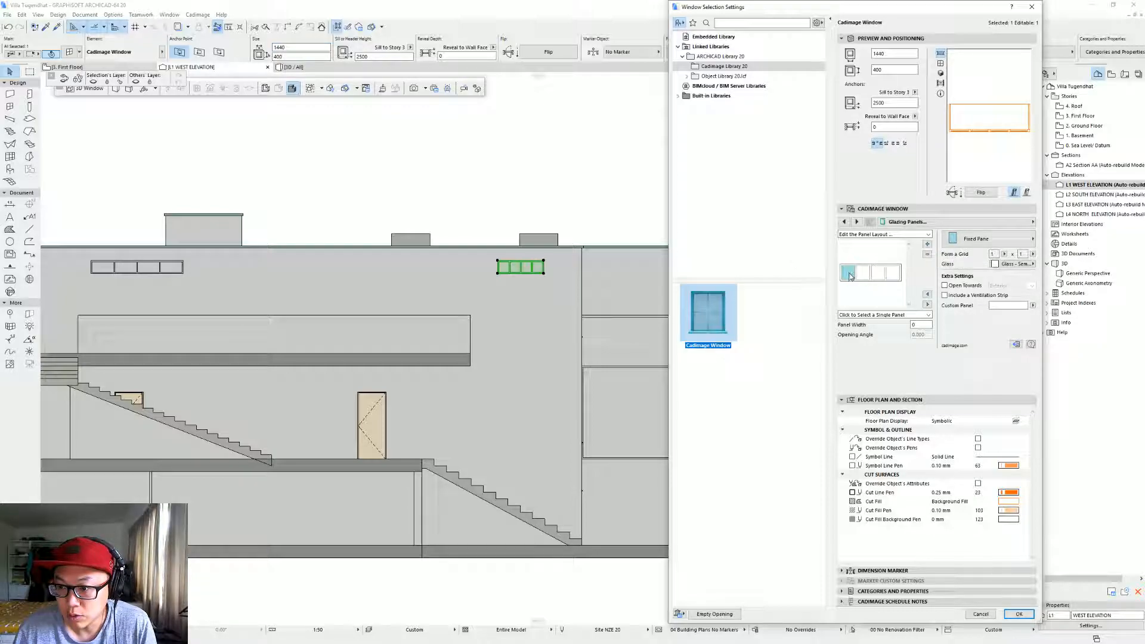
Remove two glazing panels from the narrowed window's four-panel layout so two remain, and accept the window settings.
{"action": "left_click", "coordinate": [927, 255]}
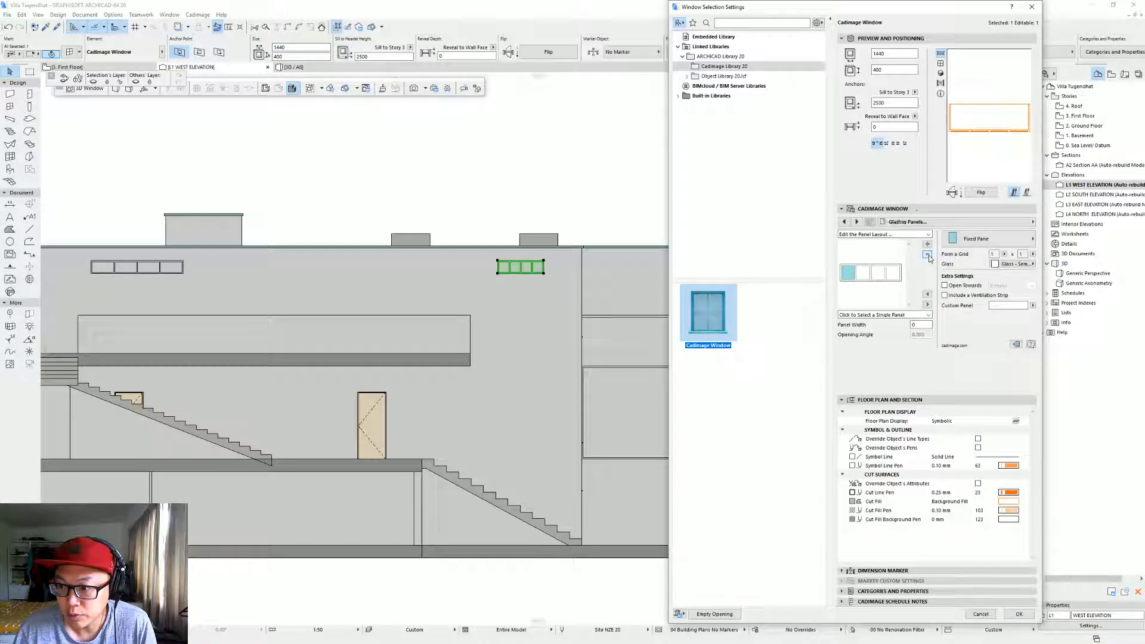
{"action": "left_click", "coordinate": [853, 277]}
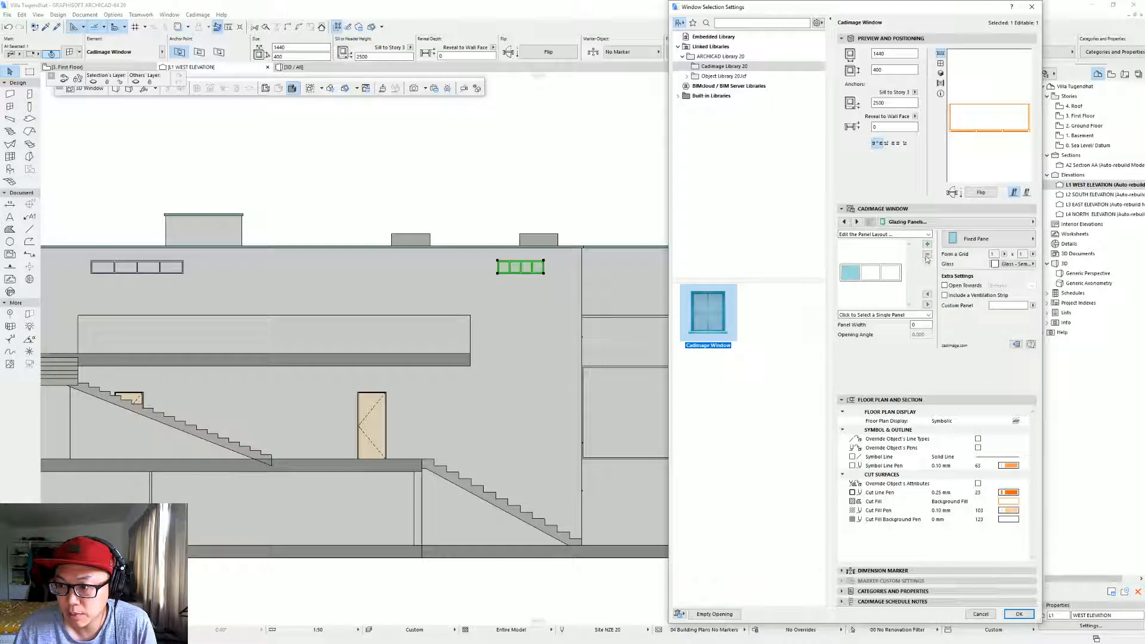
{"action": "left_click", "coordinate": [927, 256]}
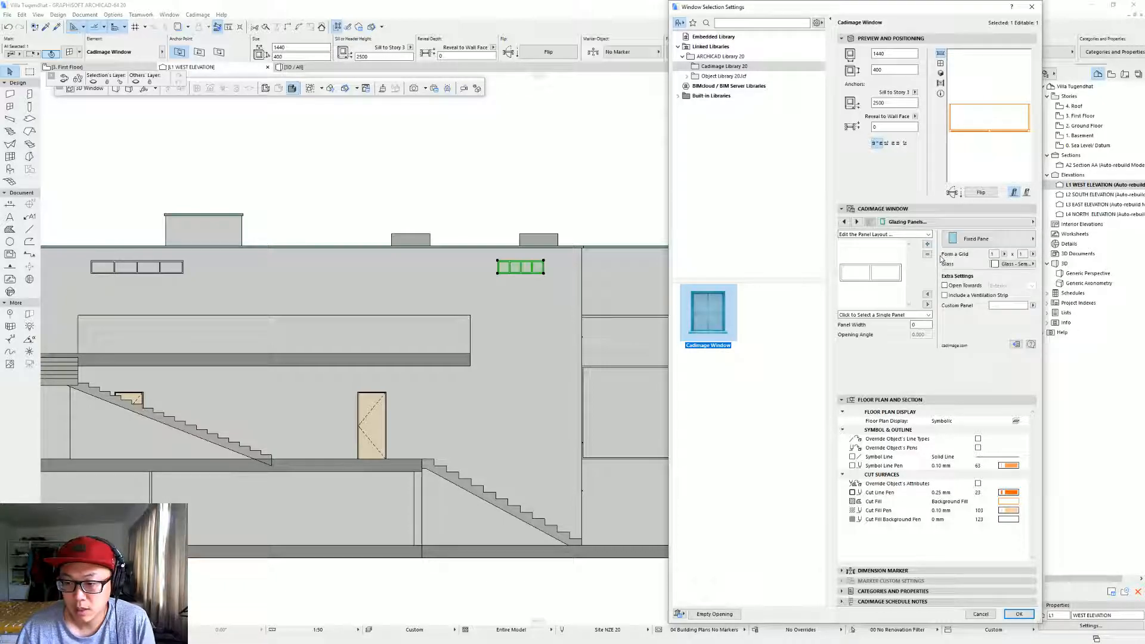
{"action": "key", "text": "Return"}
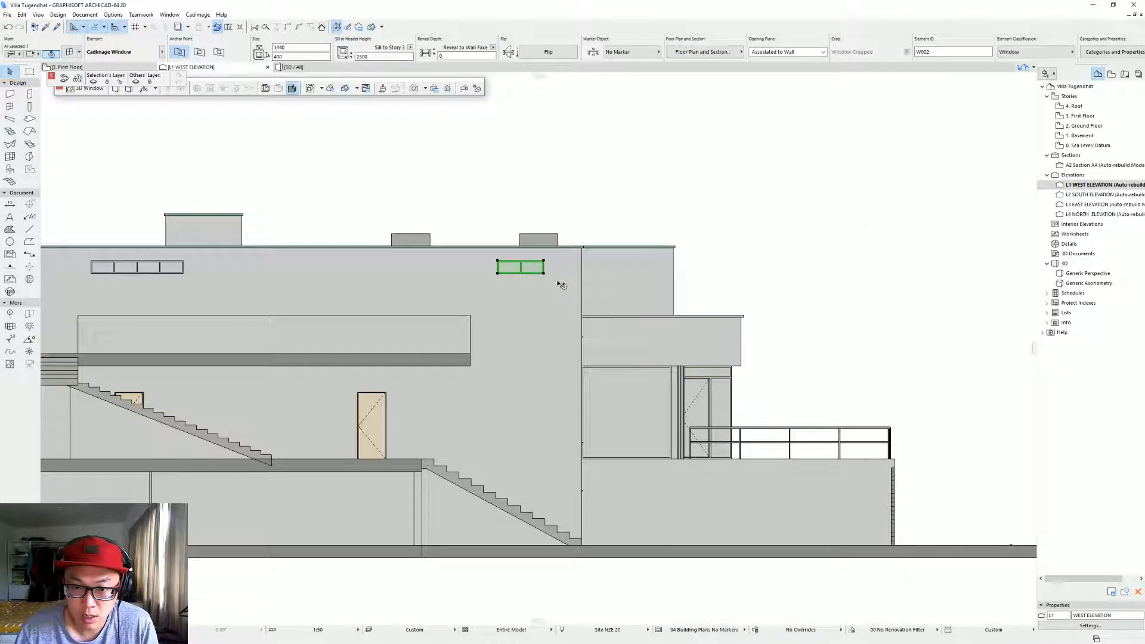
Align the two-panel window with the main wall's right corner, and shift it back left to leave a small gap.
{"action": "key", "text": "ctrl+d"}
{"action": "left_click", "coordinate": [544, 275]}
{"action": "scroll", "coordinate": [566, 275], "scroll_direction": "down", "scroll_amount": 3}
{"action": "middle_click_drag", "start_coordinate": [567, 274], "coordinate": [588, 167]}
{"action": "scroll", "coordinate": [593, 166], "scroll_direction": "down", "scroll_amount": 6}
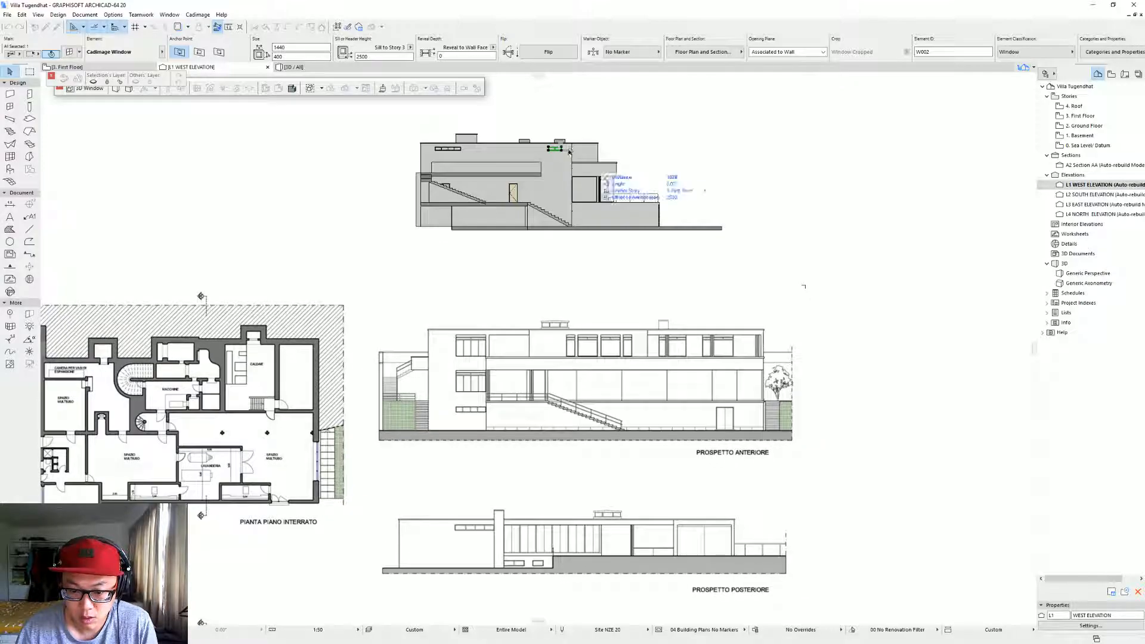
{"action": "scroll", "coordinate": [569, 151], "scroll_direction": "up", "scroll_amount": 6}
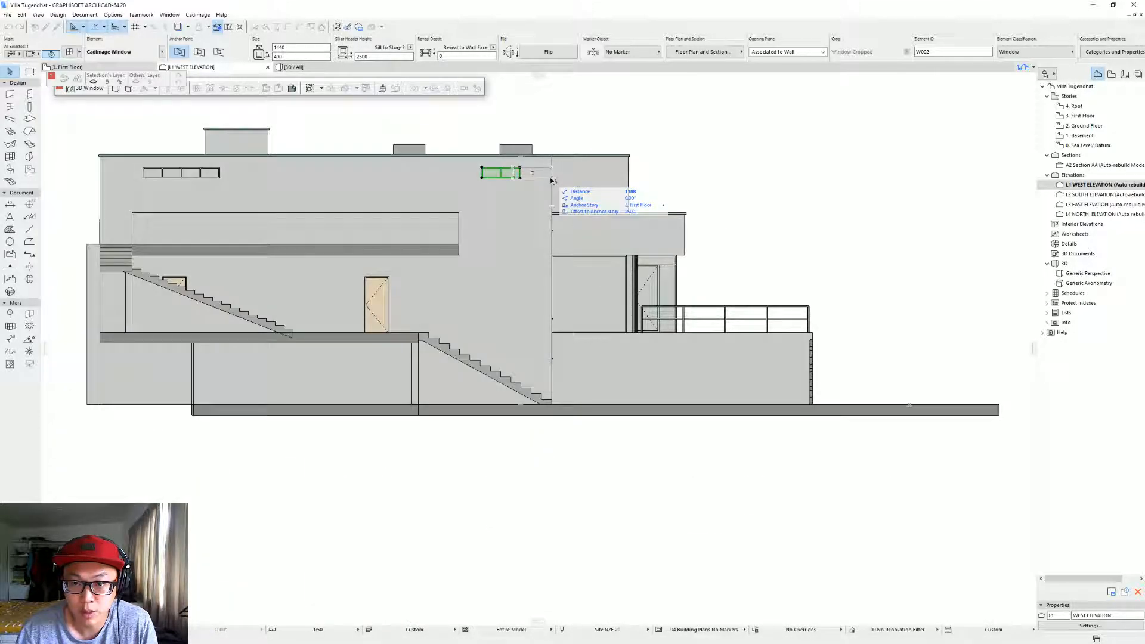
{"action": "key", "text": "Escape"}
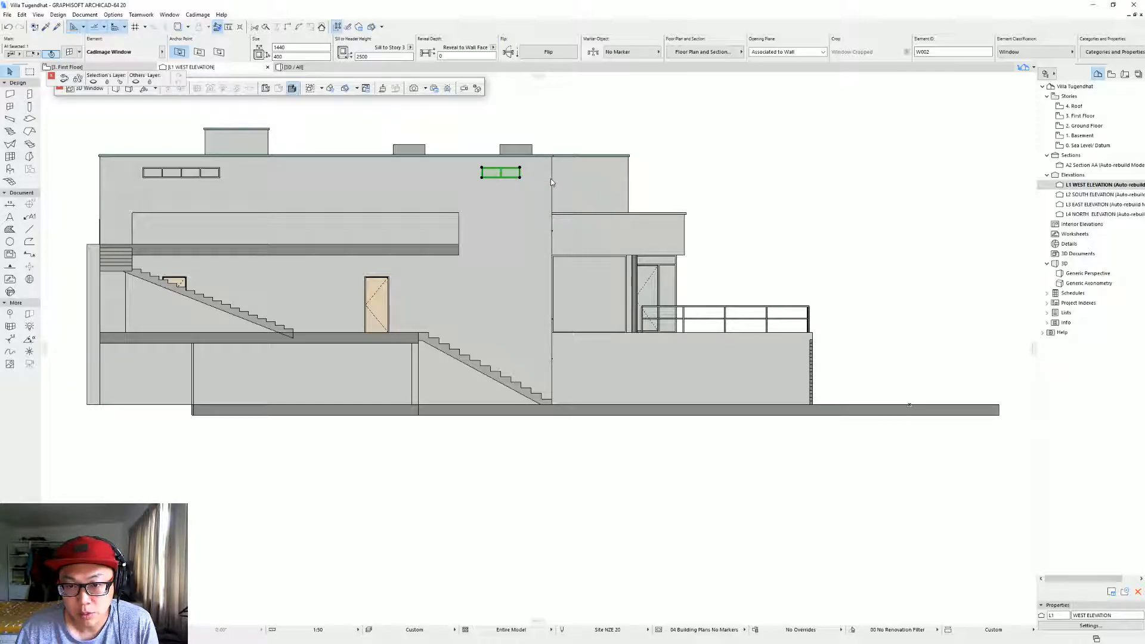
{"action": "left_click", "coordinate": [552, 178]}
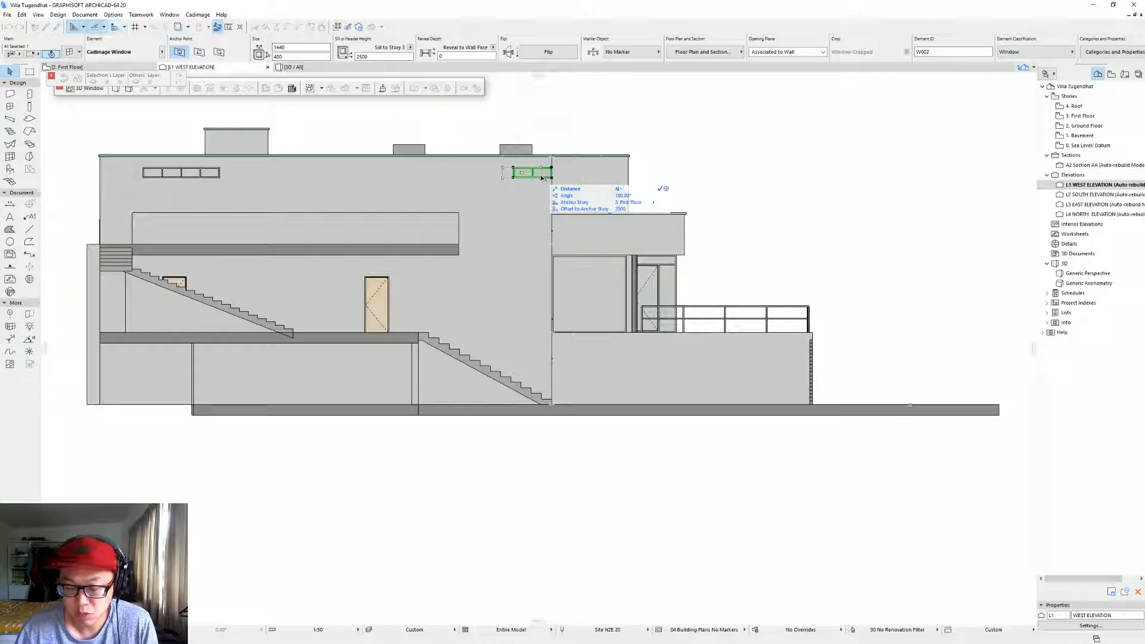
{"action": "key", "text": "Escape"}
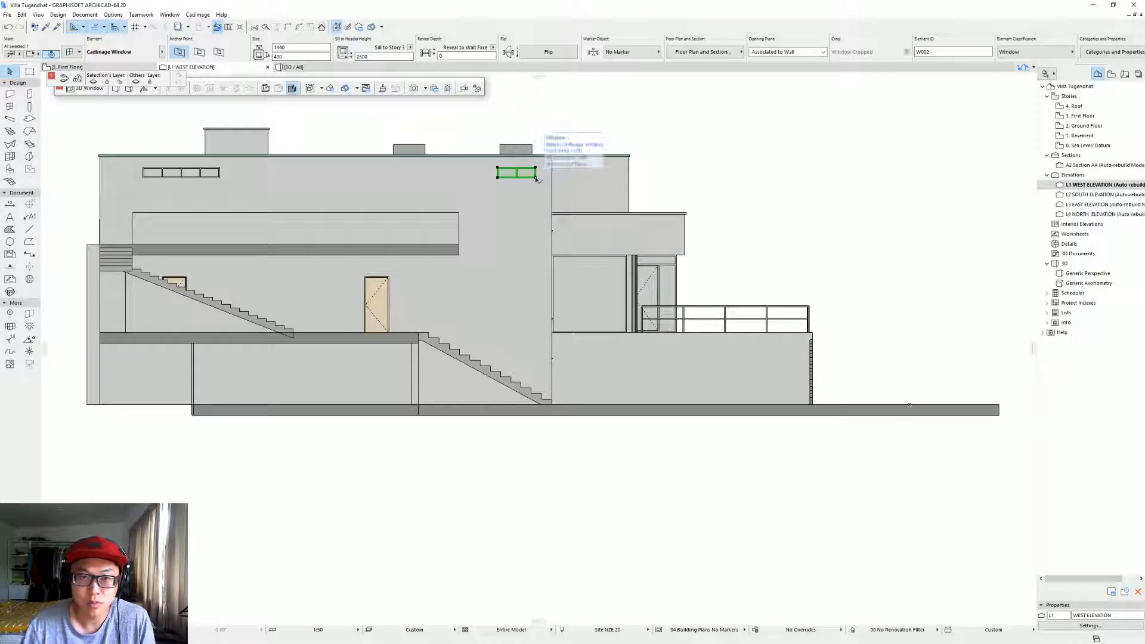
Compare the upper windows with the reference elevations, and switch to the browser with the Pinterest references.
{"action": "scroll", "coordinate": [427, 221], "scroll_direction": "down", "scroll_amount": 3}
{"action": "middle_click_drag", "start_coordinate": [428, 208], "coordinate": [524, 109]}
{"action": "scroll", "coordinate": [576, 229], "scroll_direction": "down", "scroll_amount": 3}
{"action": "middle_click_drag", "start_coordinate": [578, 235], "coordinate": [563, 170]}
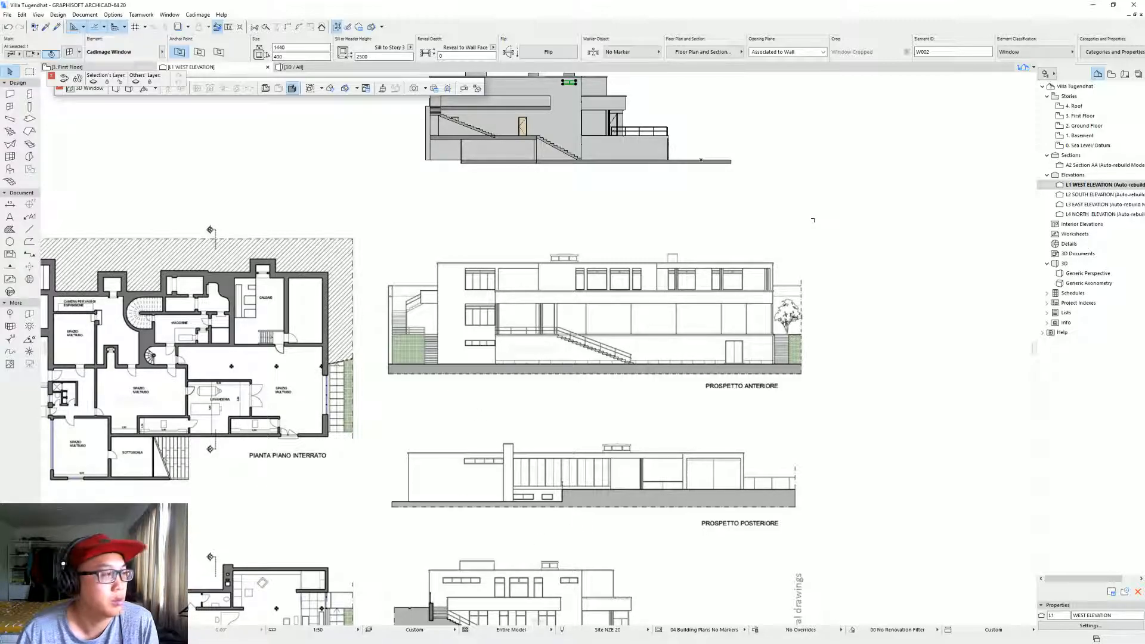
{"action": "key", "text": "alt+Tab"}
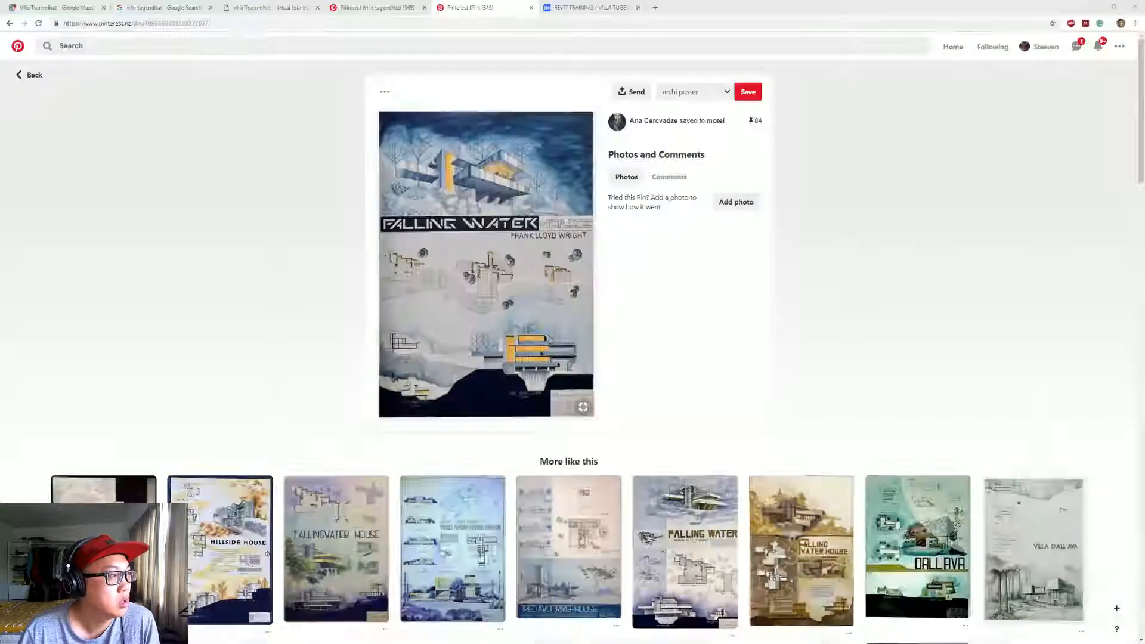
Switch to the Villa Tugendhat street-level imagery in Google Maps and examine the terrace, facade windows and external stair.
{"action": "left_click", "coordinate": [85, 6]}
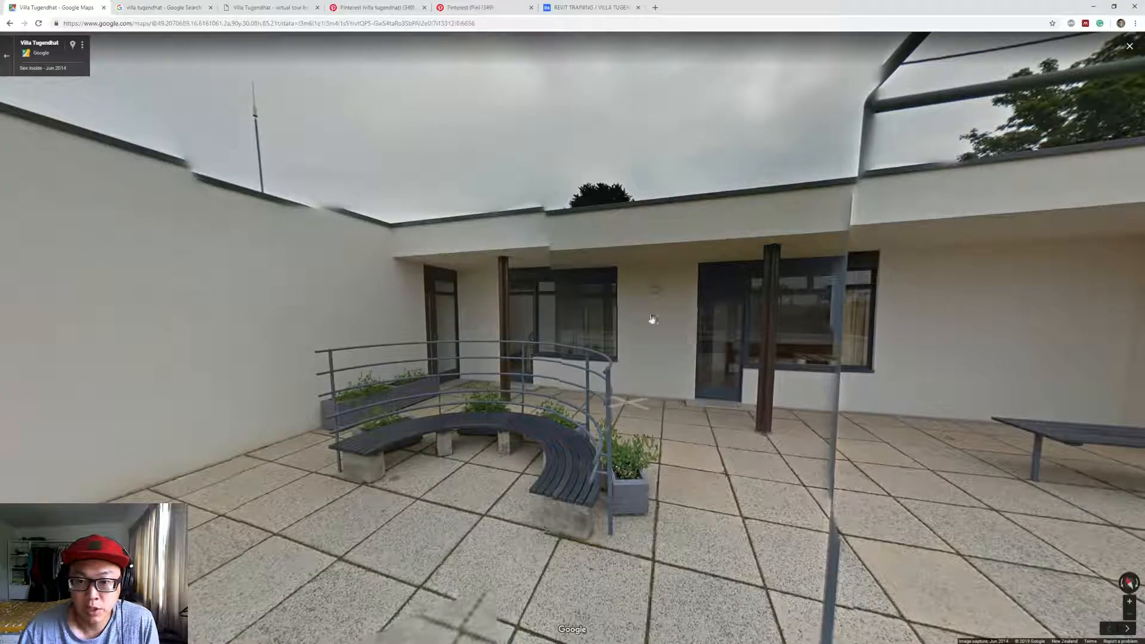
{"action": "left_click_drag", "start_coordinate": [686, 336], "coordinate": [859, 307]}
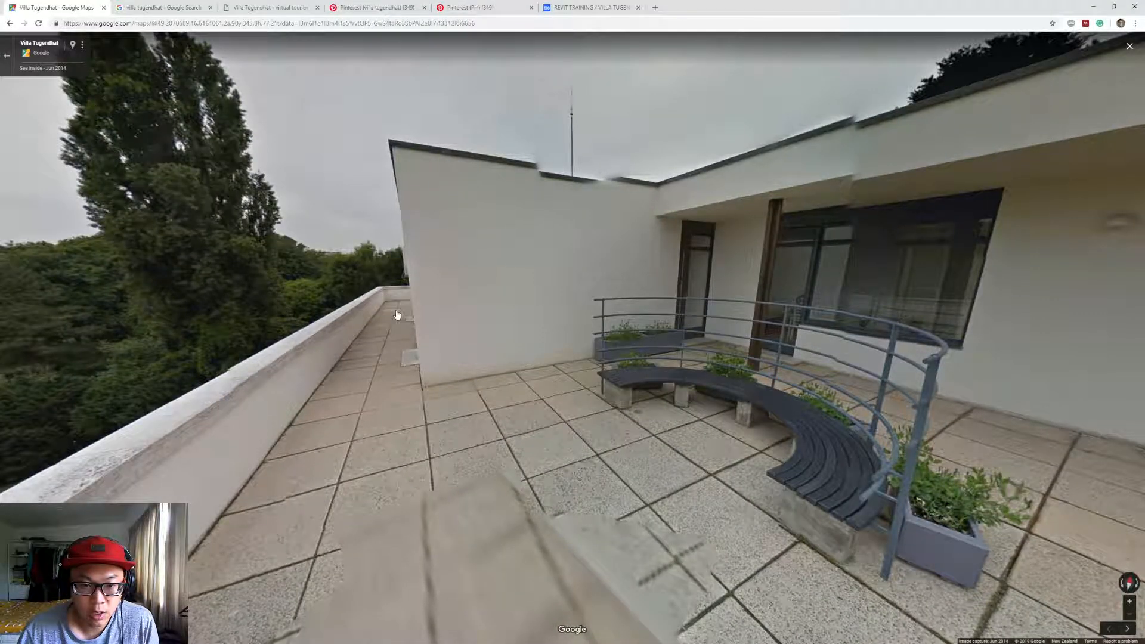
{"action": "left_click", "coordinate": [397, 315]}
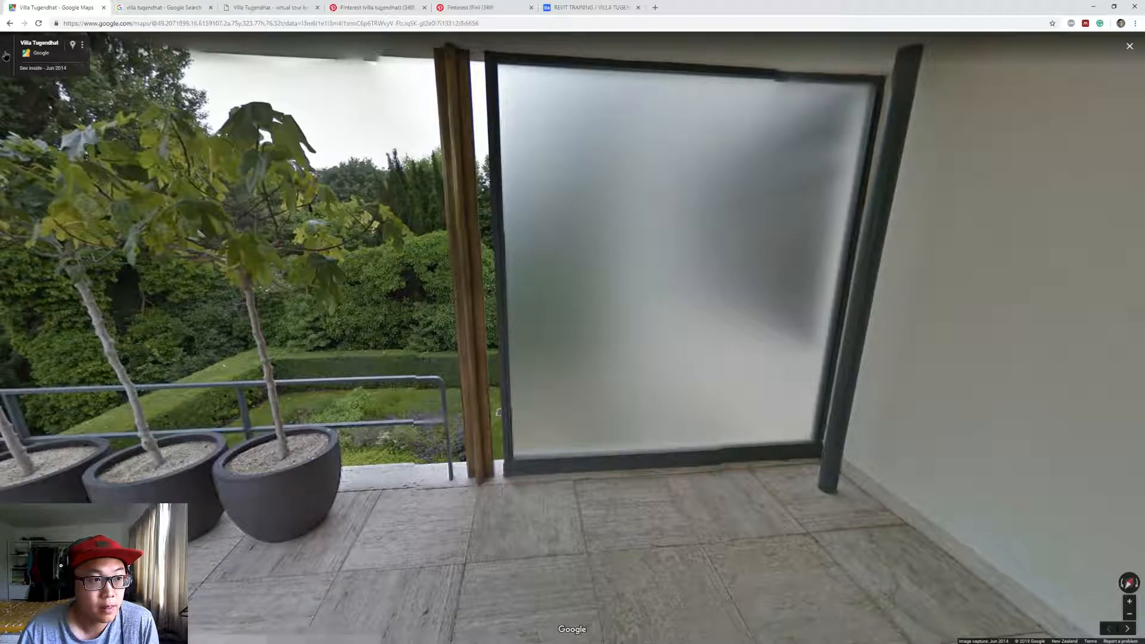
{"action": "left_click", "coordinate": [5, 56]}
{"action": "left_click_drag", "start_coordinate": [1128, 628], "coordinate": [608, 161]}
{"action": "left_click_drag", "start_coordinate": [779, 494], "coordinate": [538, 347]}
{"action": "left_click_drag", "start_coordinate": [966, 382], "coordinate": [746, 510]}
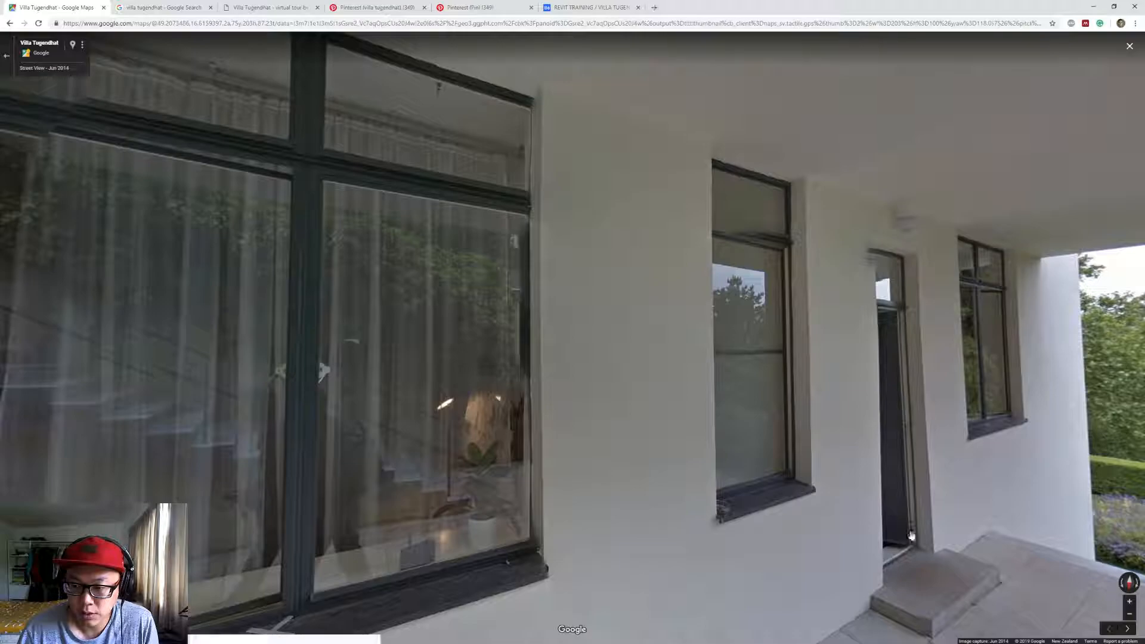
{"action": "left_click_drag", "start_coordinate": [912, 535], "coordinate": [976, 524]}
{"action": "left_click_drag", "start_coordinate": [446, 443], "coordinate": [298, 388]}
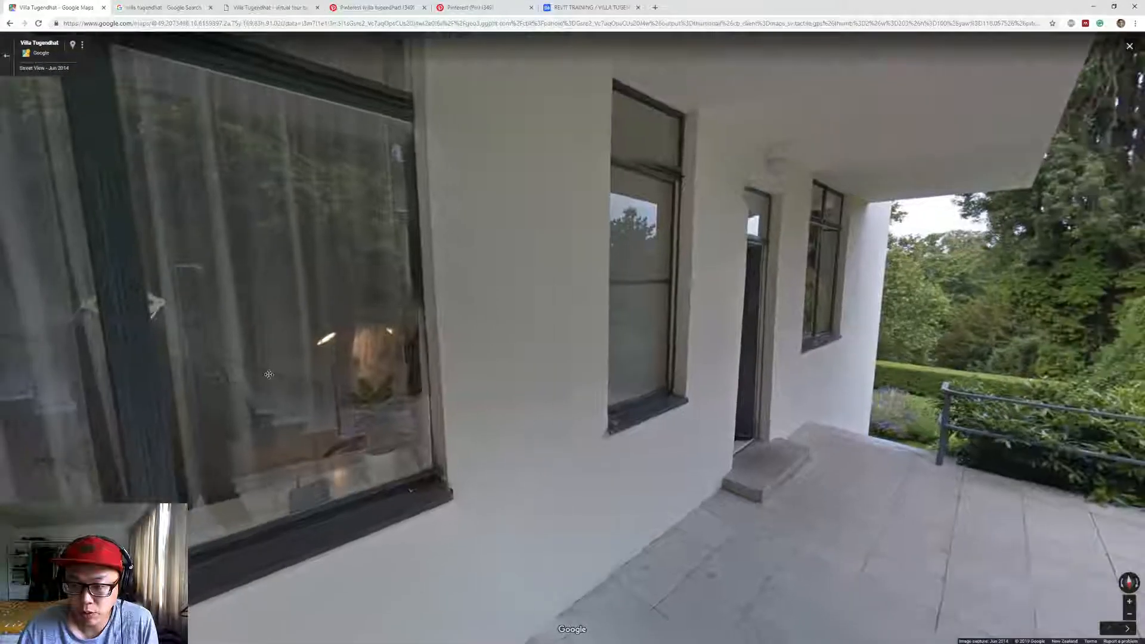
{"action": "left_click_drag", "start_coordinate": [394, 512], "coordinate": [1014, 478]}
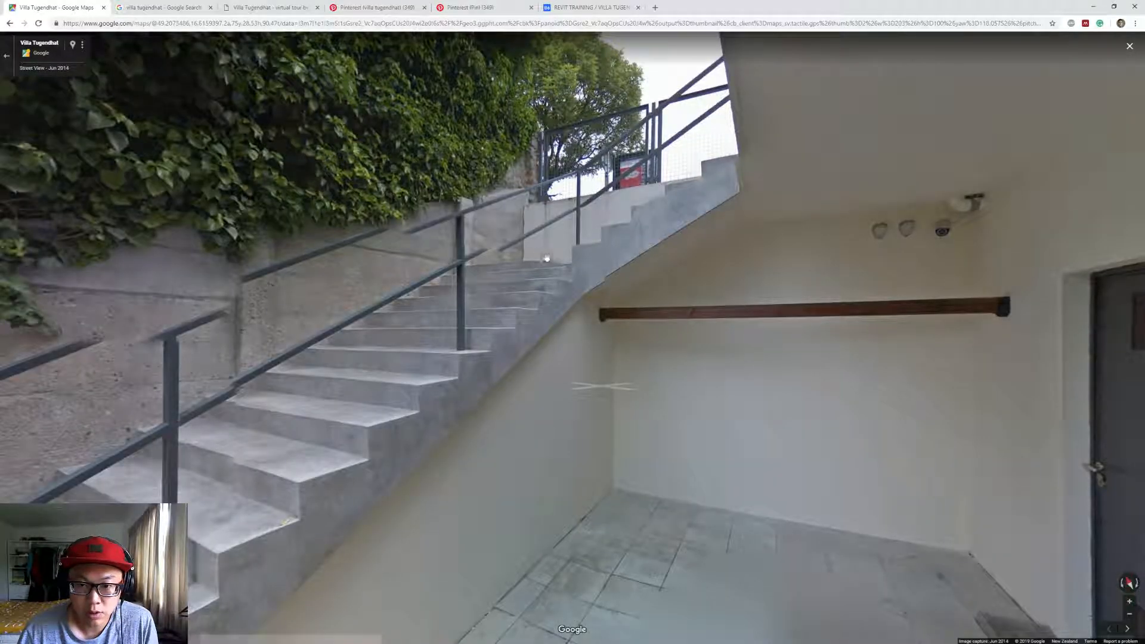
Examine the upper facade windows from the roof terrace, and return to Archicad's west elevation with the window deselected.
{"action": "left_click", "coordinate": [594, 224]}
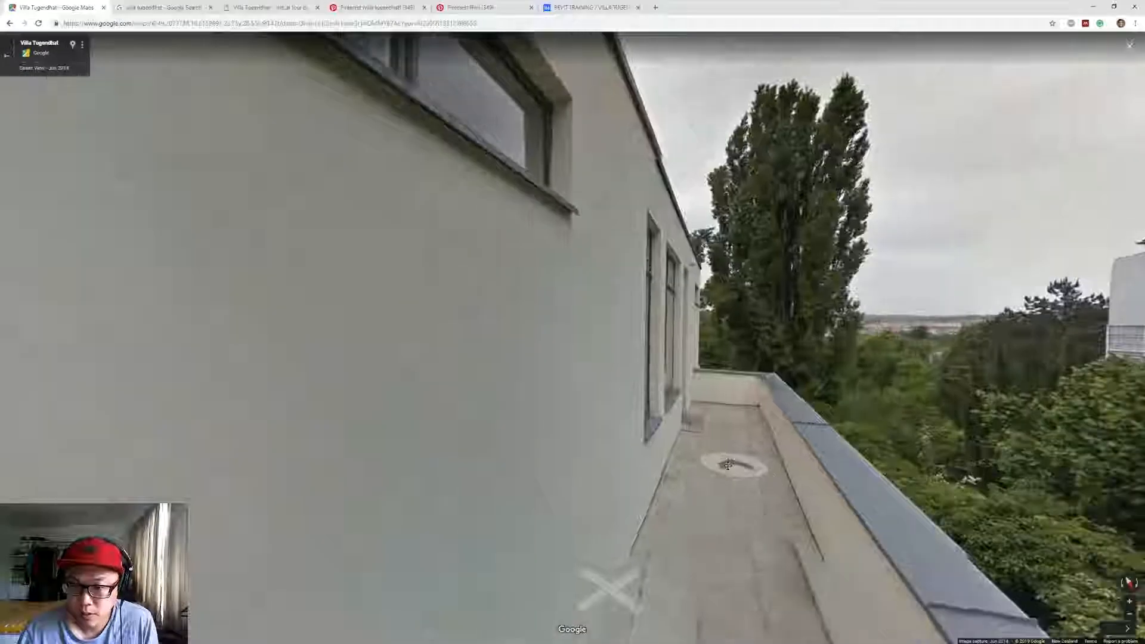
{"action": "left_click_drag", "start_coordinate": [722, 467], "coordinate": [842, 462]}
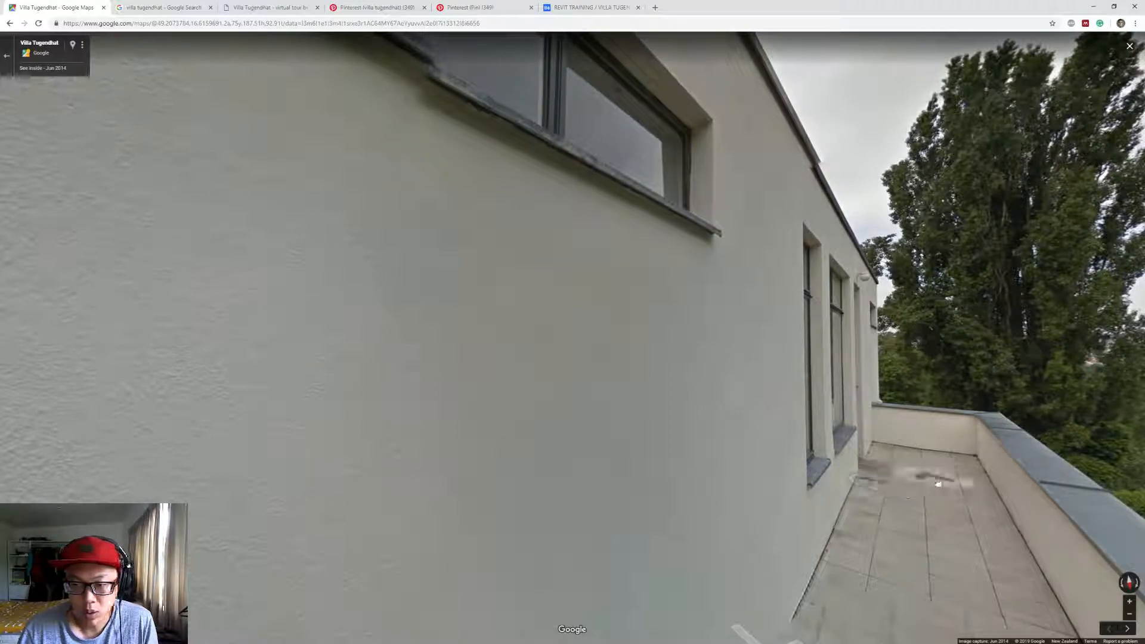
{"action": "key", "text": "alt+Tab"}
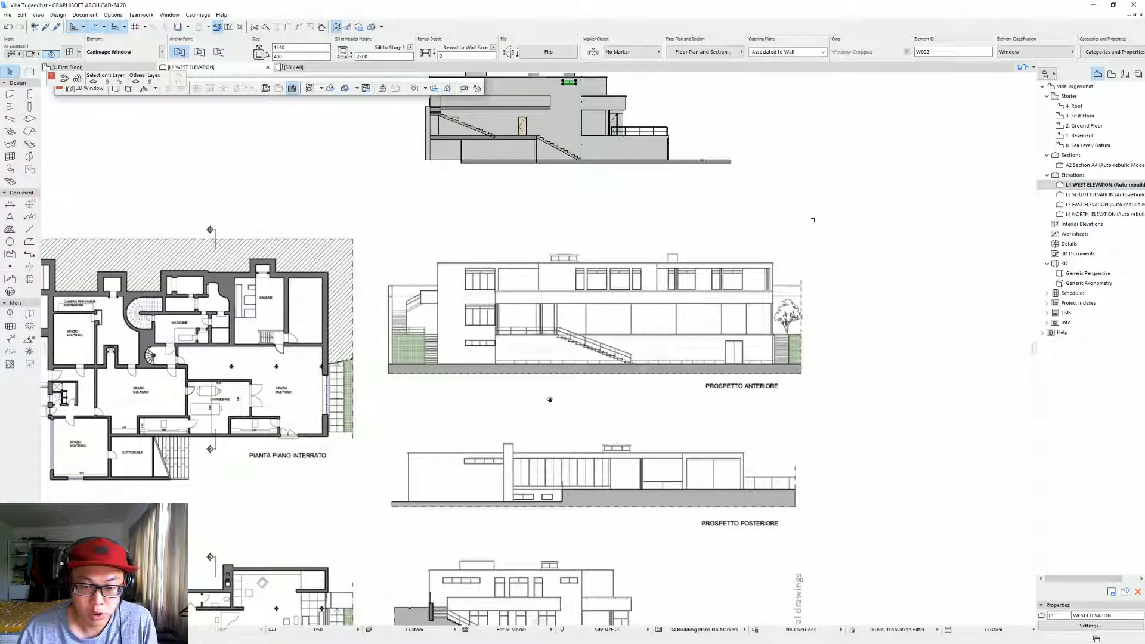
{"action": "key", "text": "Escape"}
{"action": "scroll", "coordinate": [493, 332], "scroll_direction": "down", "scroll_amount": 4}
{"action": "middle_click_drag", "start_coordinate": [563, 336], "coordinate": [667, 336]}
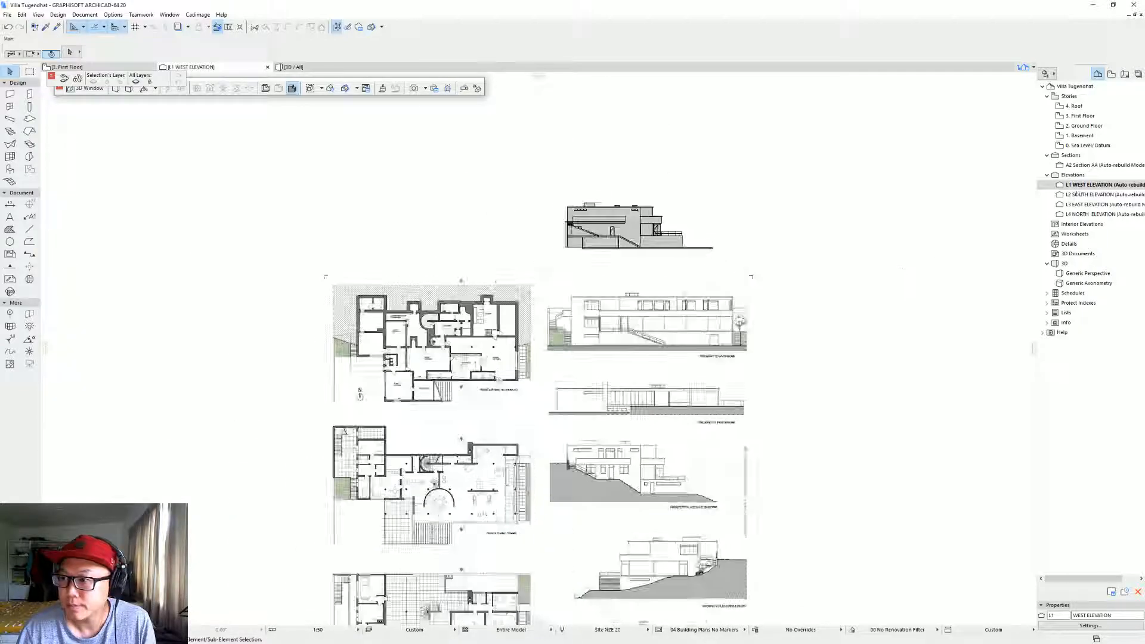
In the 3D view, reuse the settings of the 2200 x 2200 mm terrace window to place one in the west wall above the balcony.
{"action": "double_click", "coordinate": [1082, 116]}
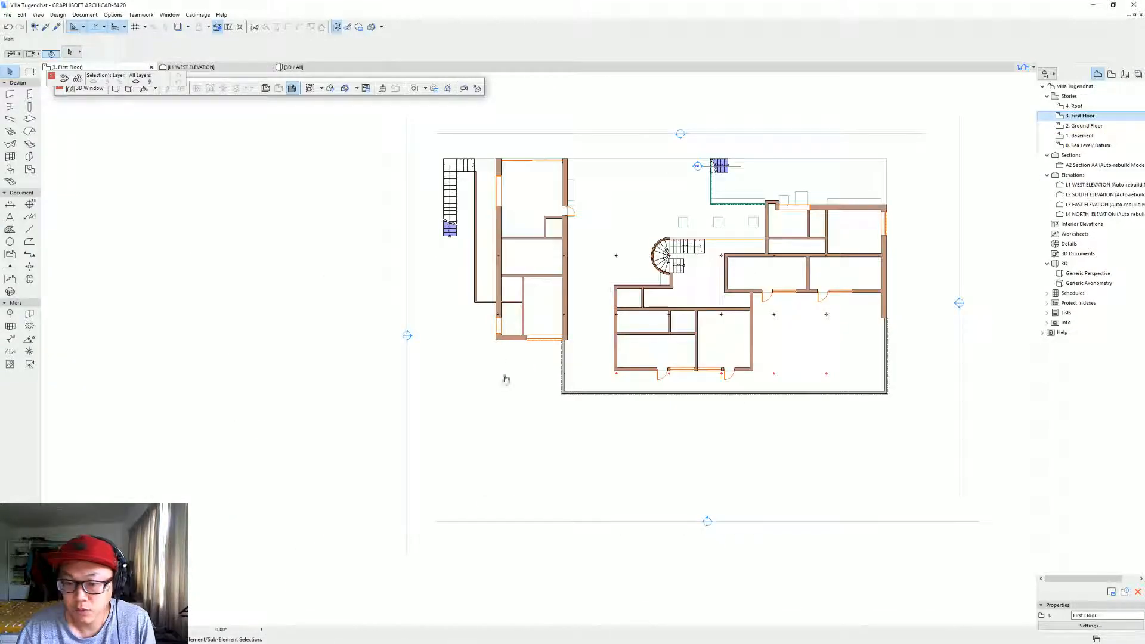
{"action": "key", "text": "F3"}
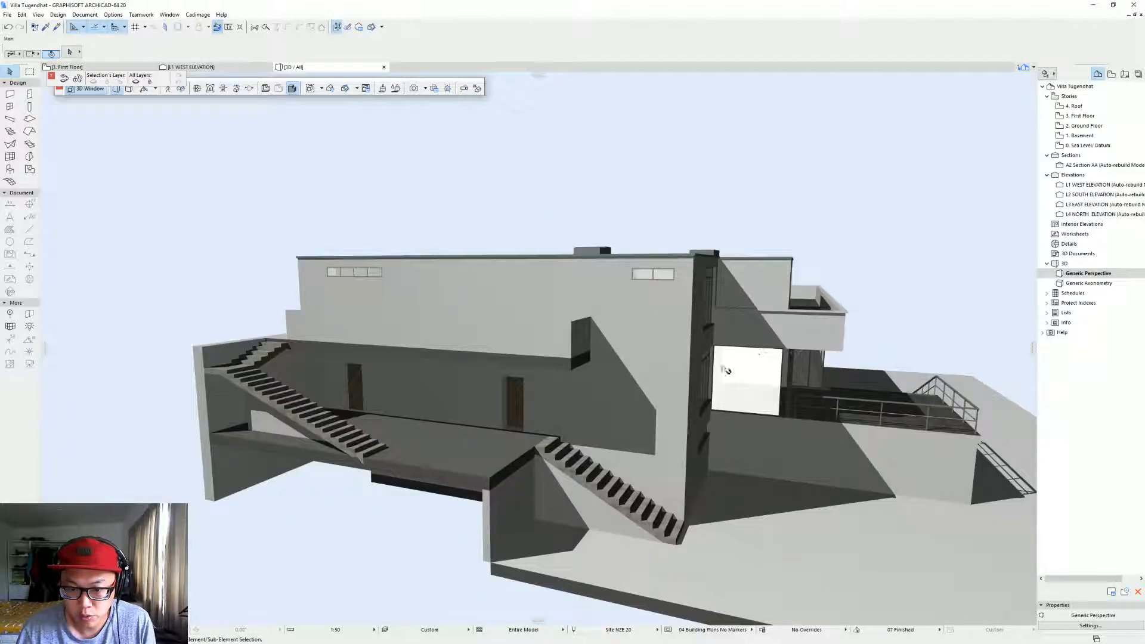
{"action": "middle_click_drag", "start_coordinate": [726, 372], "coordinate": [209, 377], "text": "shift"}
{"action": "middle_click_drag", "start_coordinate": [721, 196], "coordinate": [798, 451], "text": "shift"}
{"action": "left_click_drag", "start_coordinate": [798, 451], "coordinate": [800, 444], "text": "shift"}
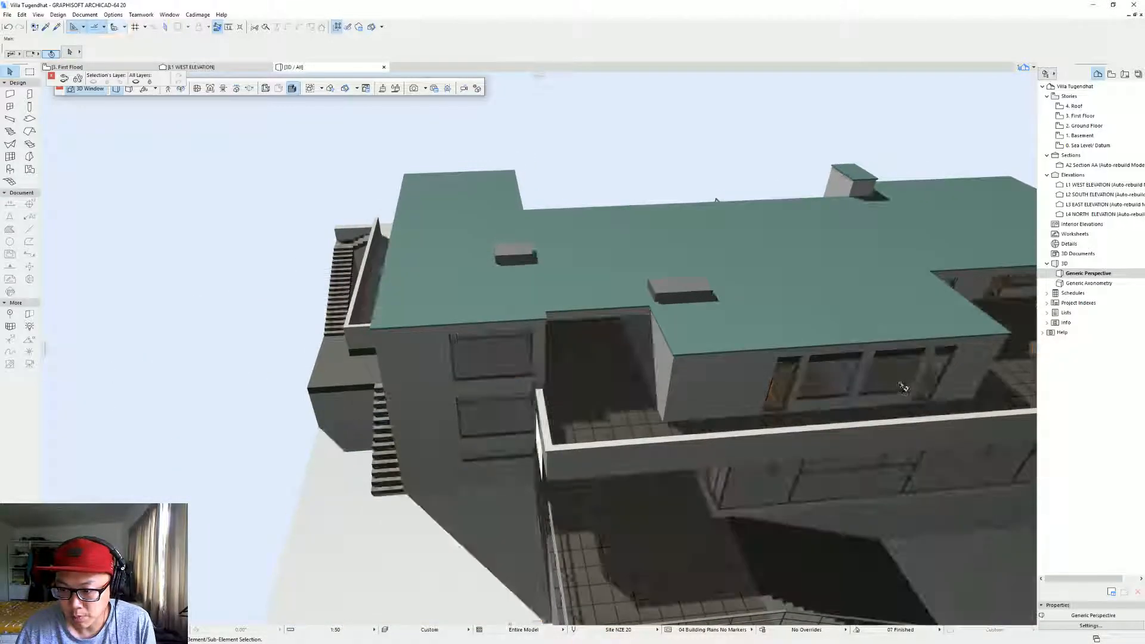
{"action": "left_click", "coordinate": [903, 373]}
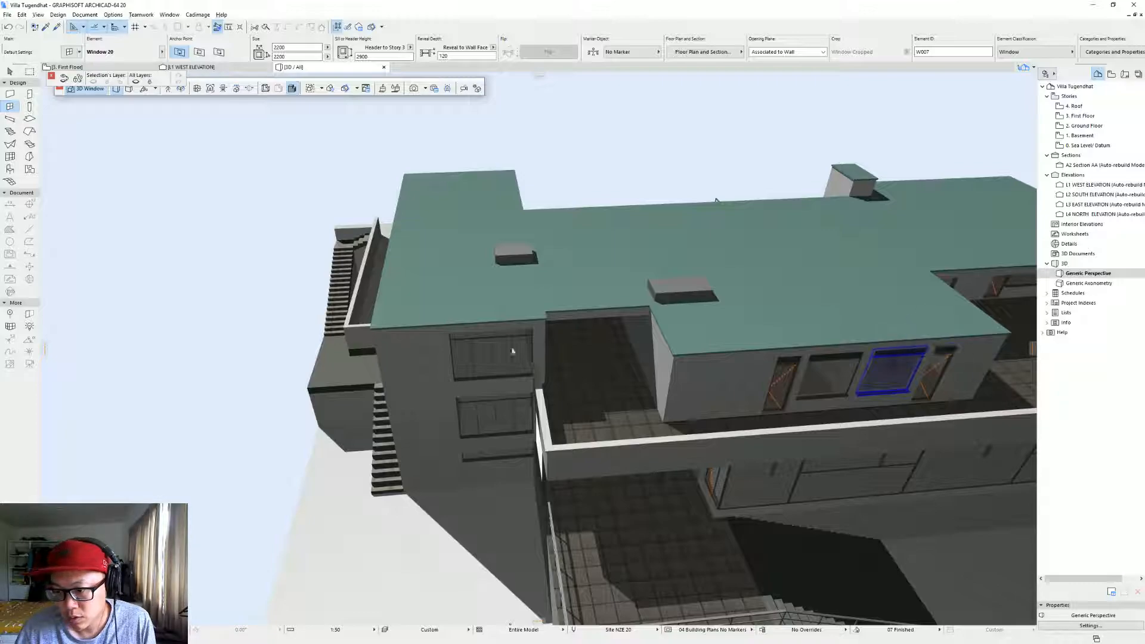
{"action": "middle_click_drag", "start_coordinate": [391, 333], "coordinate": [65, 371], "text": "shift"}
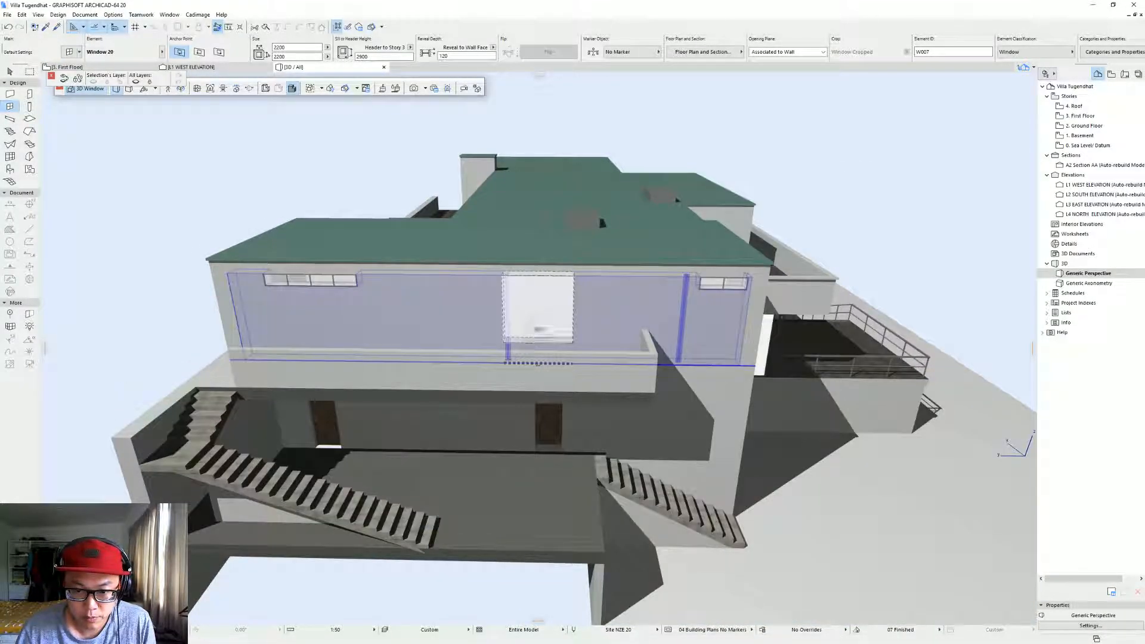
{"action": "key", "text": "Escape"}
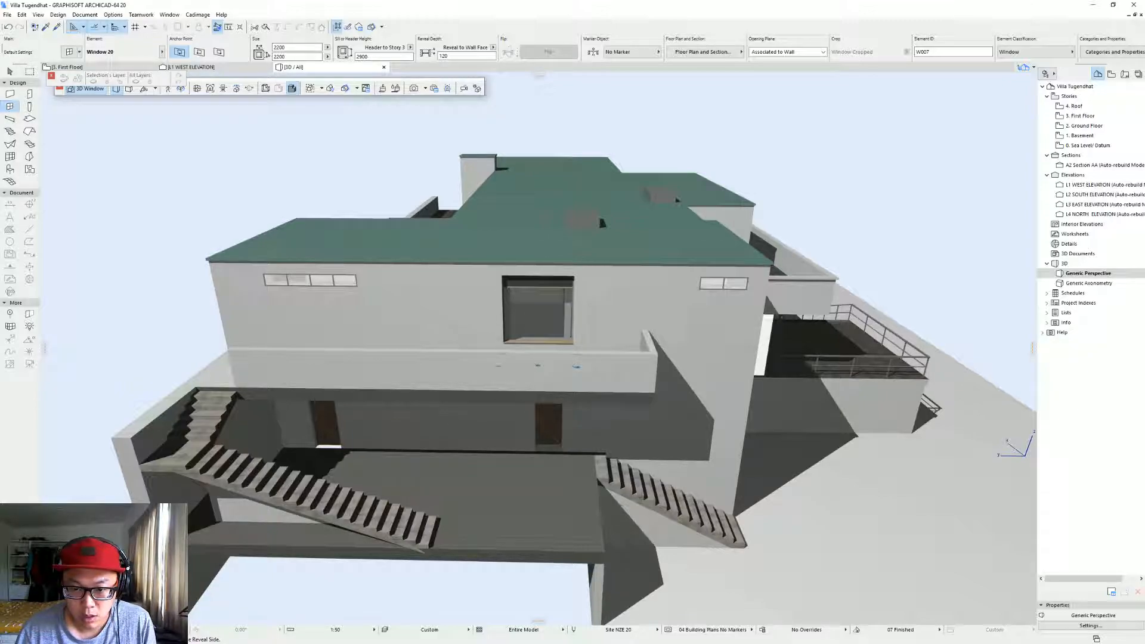
{"action": "left_click", "coordinate": [539, 366]}
Reuse the terrace's 1000 x 2900 mm transom door settings to place a door beside the new west wall window.
{"action": "middle_click_drag", "start_coordinate": [558, 394], "coordinate": [459, 330], "text": "shift"}
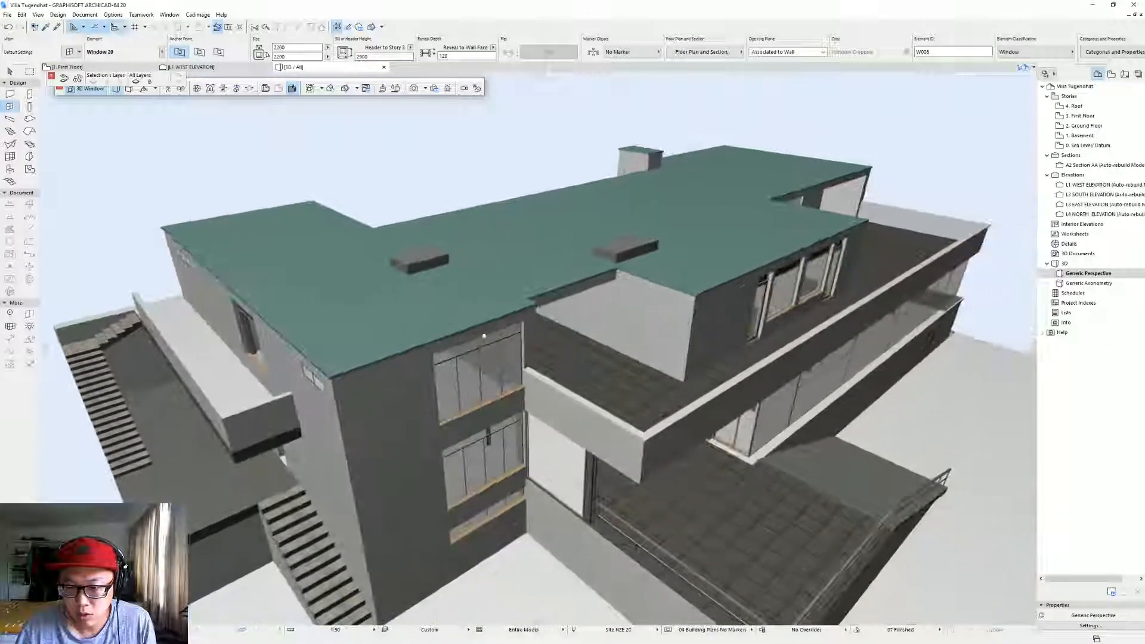
{"action": "left_click", "coordinate": [757, 311], "text": "alt"}
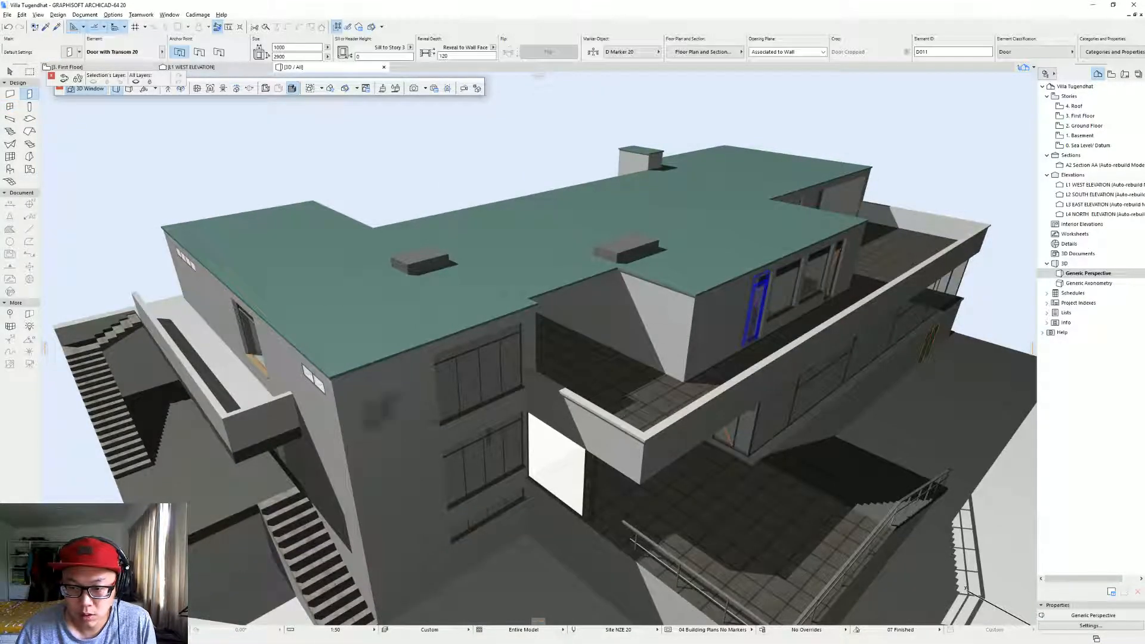
{"action": "left_click", "coordinate": [319, 433]}
{"action": "middle_click_drag", "start_coordinate": [382, 322], "coordinate": [530, 365], "text": "shift"}
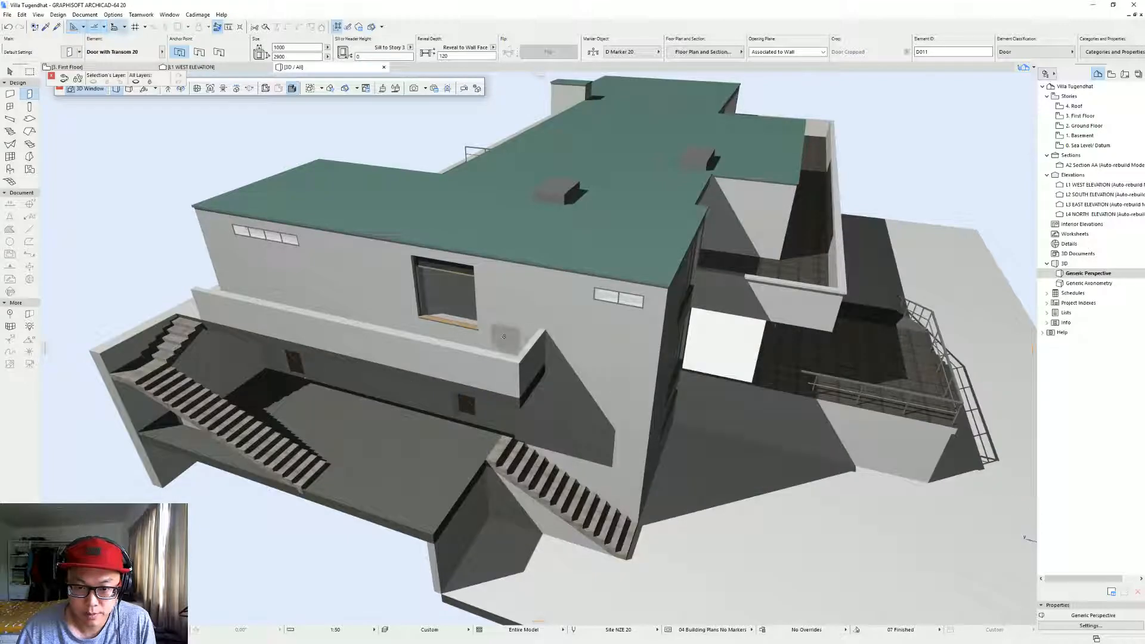
{"action": "left_click", "coordinate": [504, 349]}
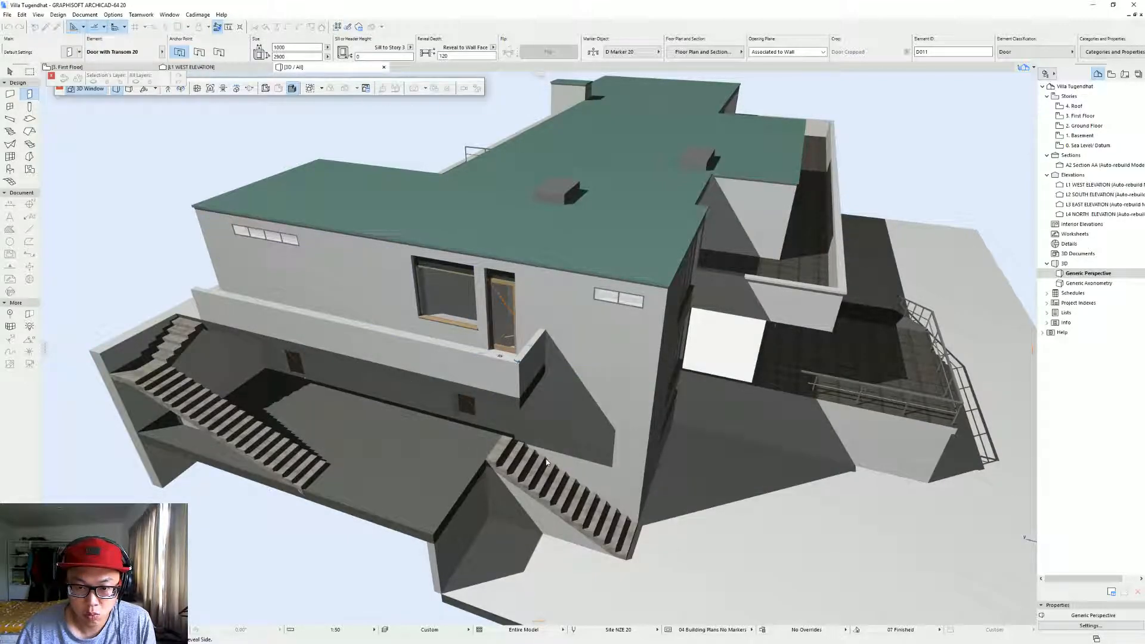
{"action": "left_click", "coordinate": [453, 408]}
{"action": "middle_click_drag", "start_coordinate": [449, 391], "coordinate": [567, 365], "text": "shift"}
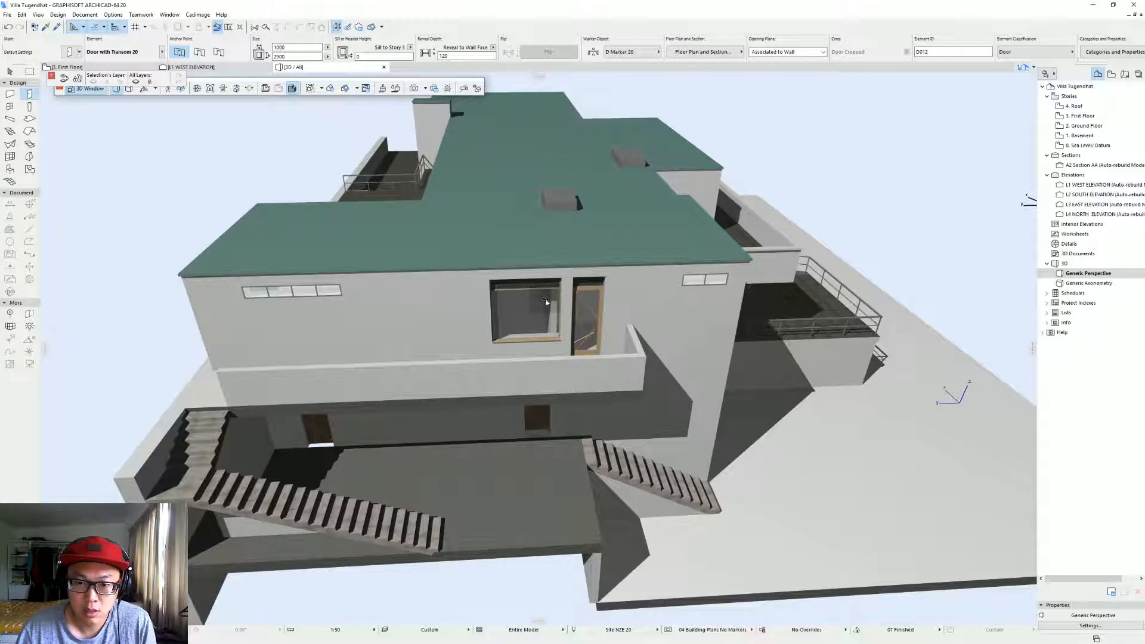
Open the west elevation and compare the new window and door with the reference side elevation.
{"action": "double_click", "coordinate": [1101, 184]}
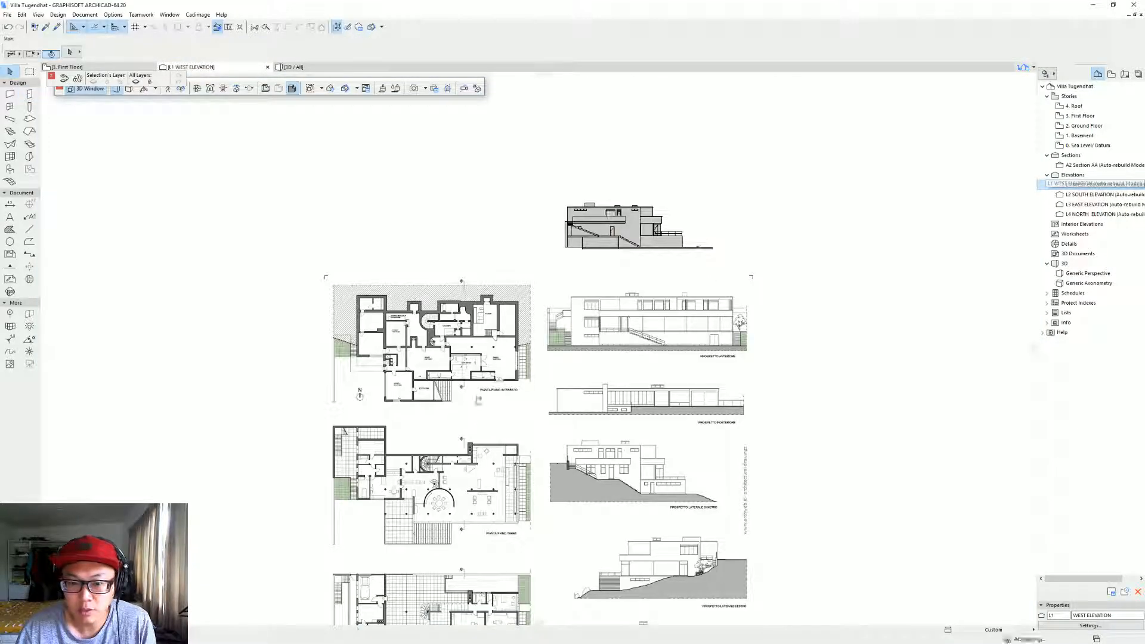
{"action": "scroll", "coordinate": [631, 234], "scroll_direction": "up", "scroll_amount": 1}
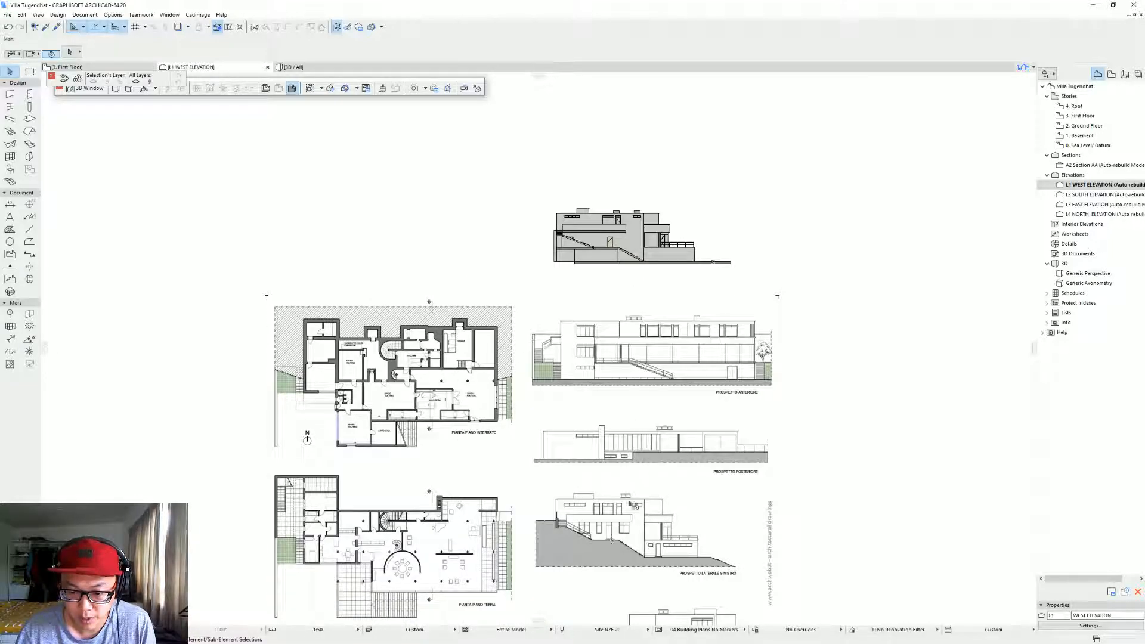
{"action": "scroll", "coordinate": [630, 522], "scroll_direction": "up", "scroll_amount": 3}
{"action": "middle_click_drag", "start_coordinate": [625, 477], "coordinate": [586, 544]}
{"action": "scroll", "coordinate": [583, 547], "scroll_direction": "down", "scroll_amount": 2}
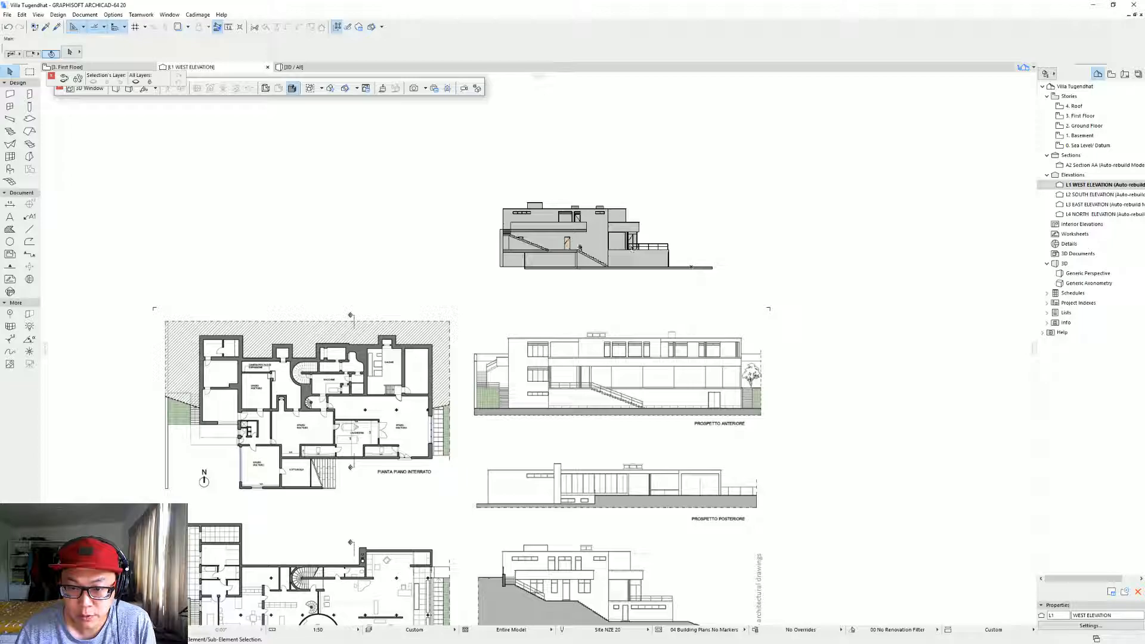
{"action": "left_click", "coordinate": [581, 226]}
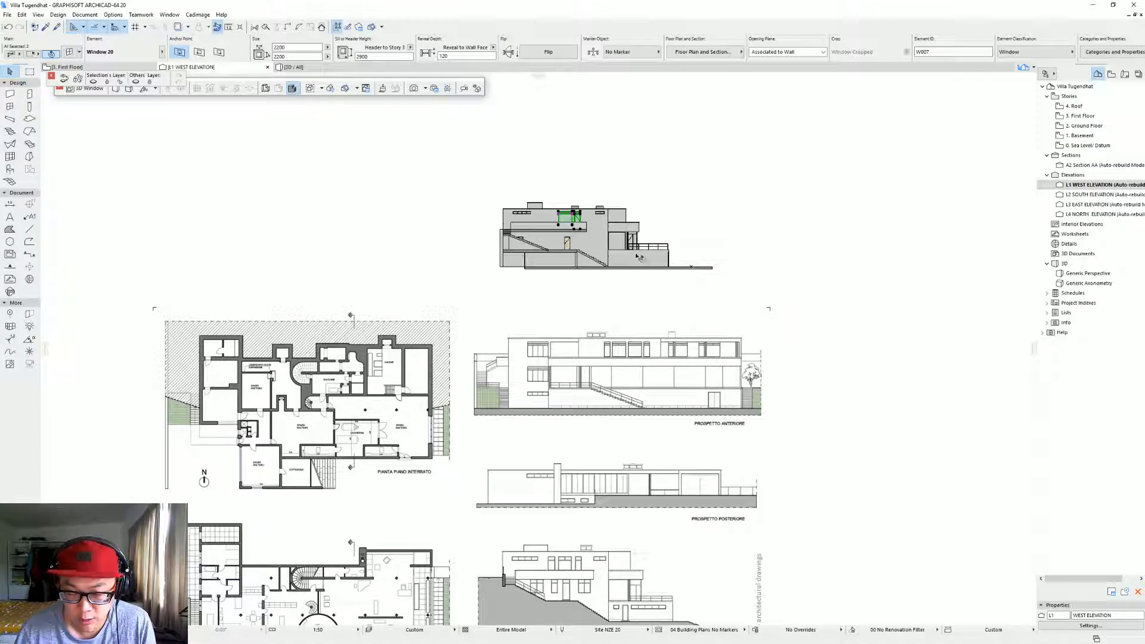
{"action": "scroll", "coordinate": [582, 228], "scroll_direction": "up", "scroll_amount": 8}
{"action": "key", "text": "ctrl+d"}
{"action": "left_click", "coordinate": [553, 230]}
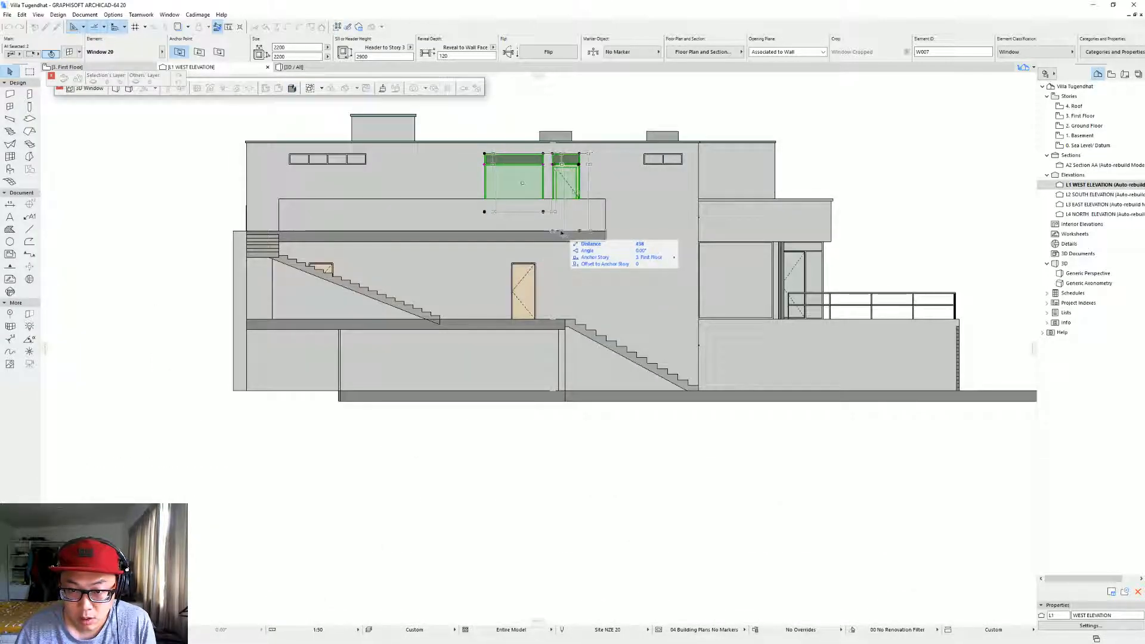
{"action": "key", "text": "Escape"}
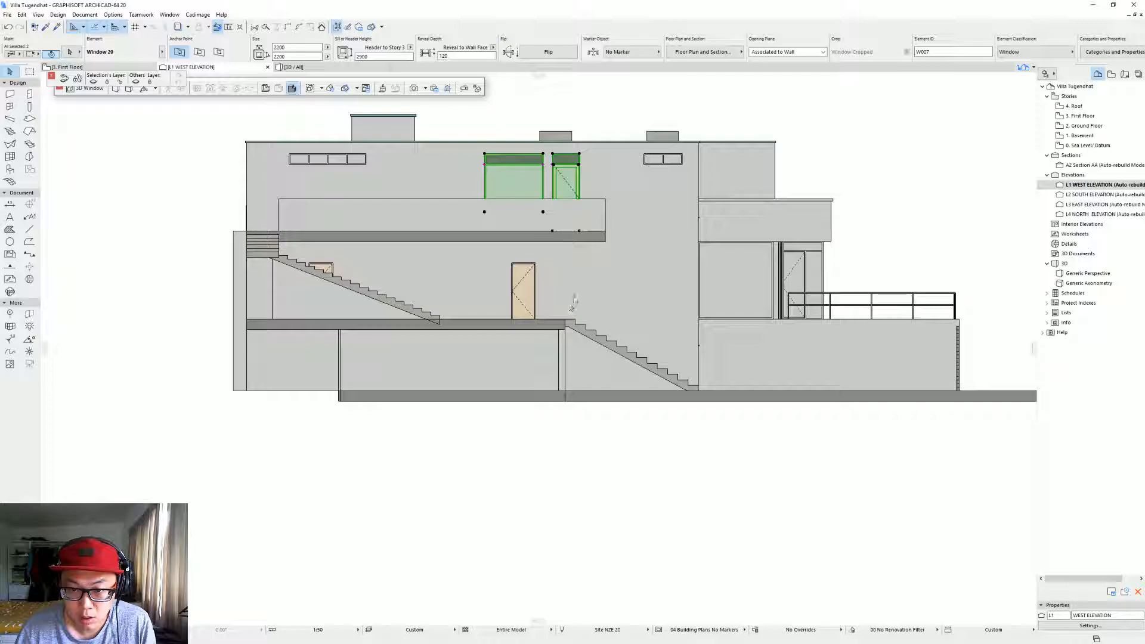
Compare the new window and door with the reference elevations and the Google Maps view along the upper terrace.
{"action": "scroll", "coordinate": [571, 291], "scroll_direction": "down", "scroll_amount": 6}
{"action": "middle_click_drag", "start_coordinate": [613, 459], "coordinate": [530, 345]}
{"action": "scroll", "coordinate": [524, 434], "scroll_direction": "down", "scroll_amount": 1}
{"action": "middle_click_drag", "start_coordinate": [524, 439], "coordinate": [520, 333]}
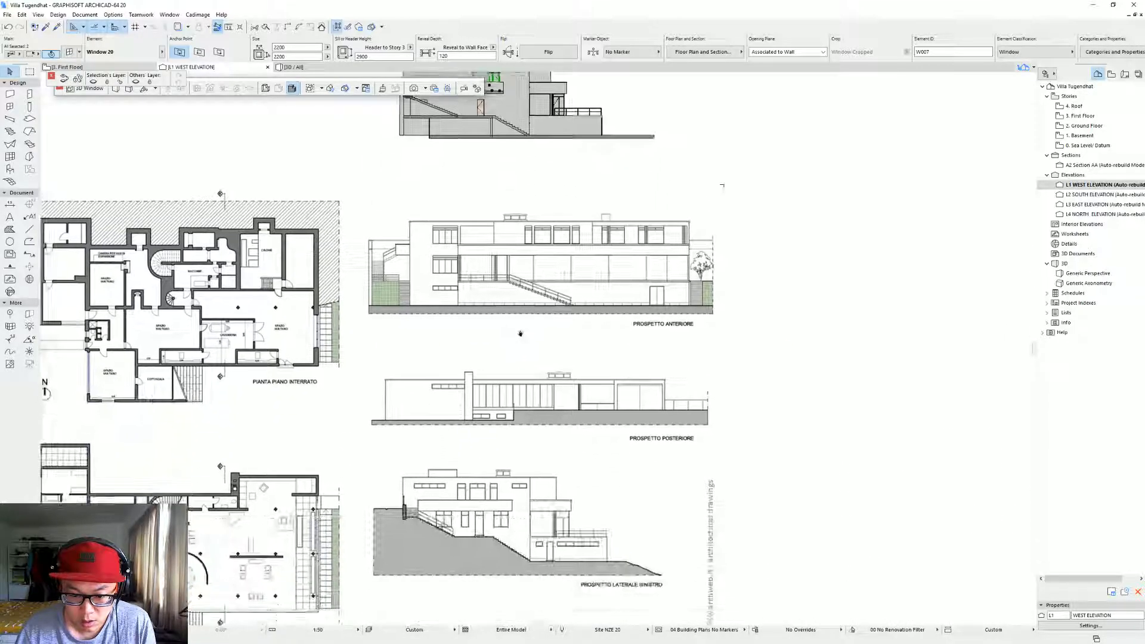
{"action": "middle_click_drag", "start_coordinate": [512, 516], "coordinate": [533, 555]}
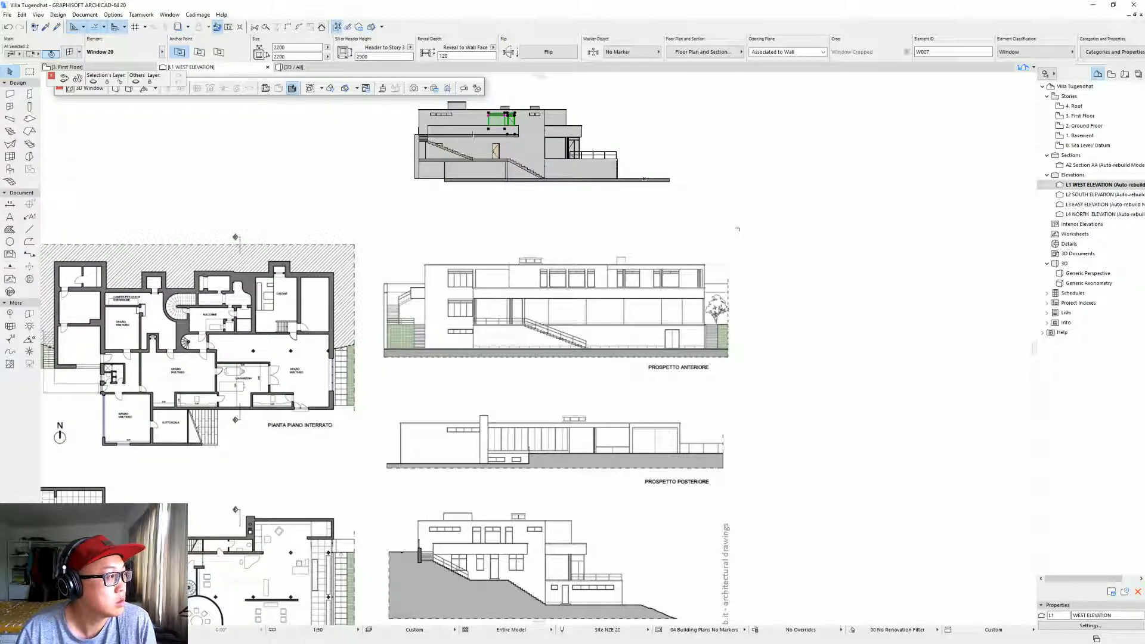
{"action": "key", "text": "alt+Tab"}
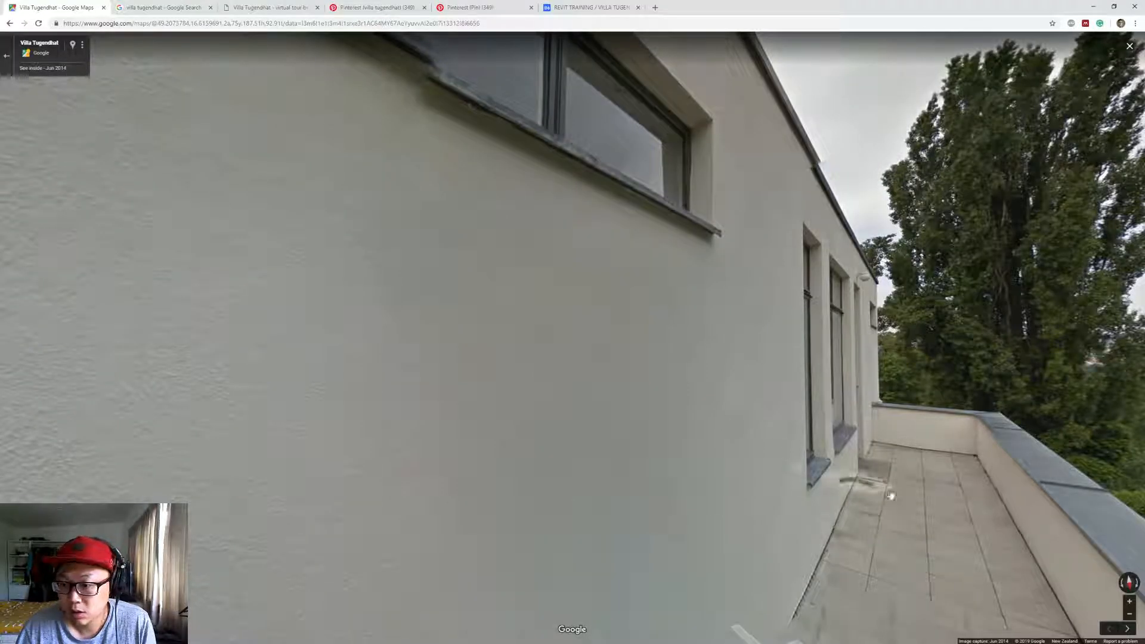
{"action": "left_click", "coordinate": [928, 484]}
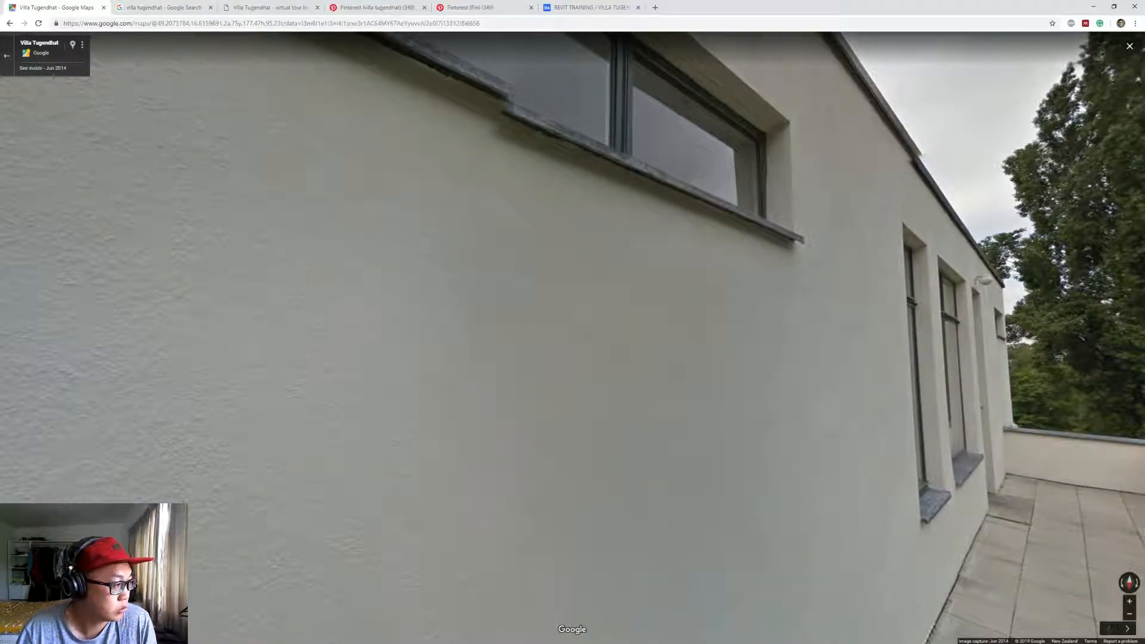
{"action": "key", "text": "alt+Tab"}
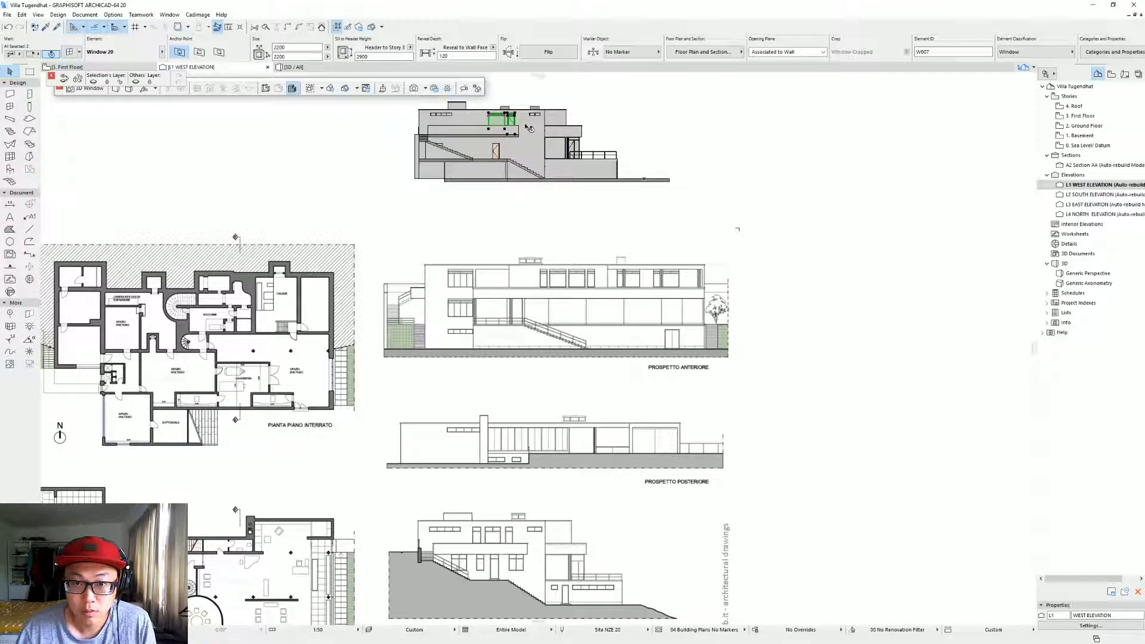
{"action": "scroll", "coordinate": [521, 147], "scroll_direction": "up", "scroll_amount": 2}
{"action": "scroll", "coordinate": [586, 229], "scroll_direction": "down", "scroll_amount": 2}
{"action": "middle_click_drag", "start_coordinate": [586, 228], "coordinate": [571, 147]}
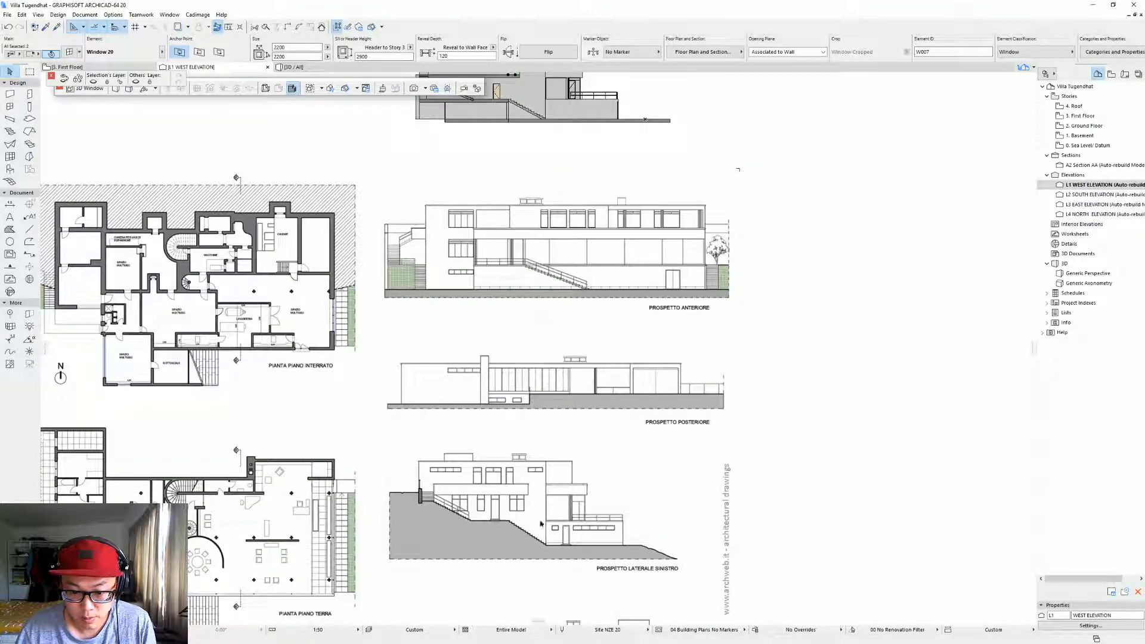
Move the 2200 mm wide balcony window up against the balcony door's near edge, then shift it back to leave a gap.
{"action": "key", "text": "Escape"}
{"action": "middle_click_drag", "start_coordinate": [498, 341], "coordinate": [515, 425]}
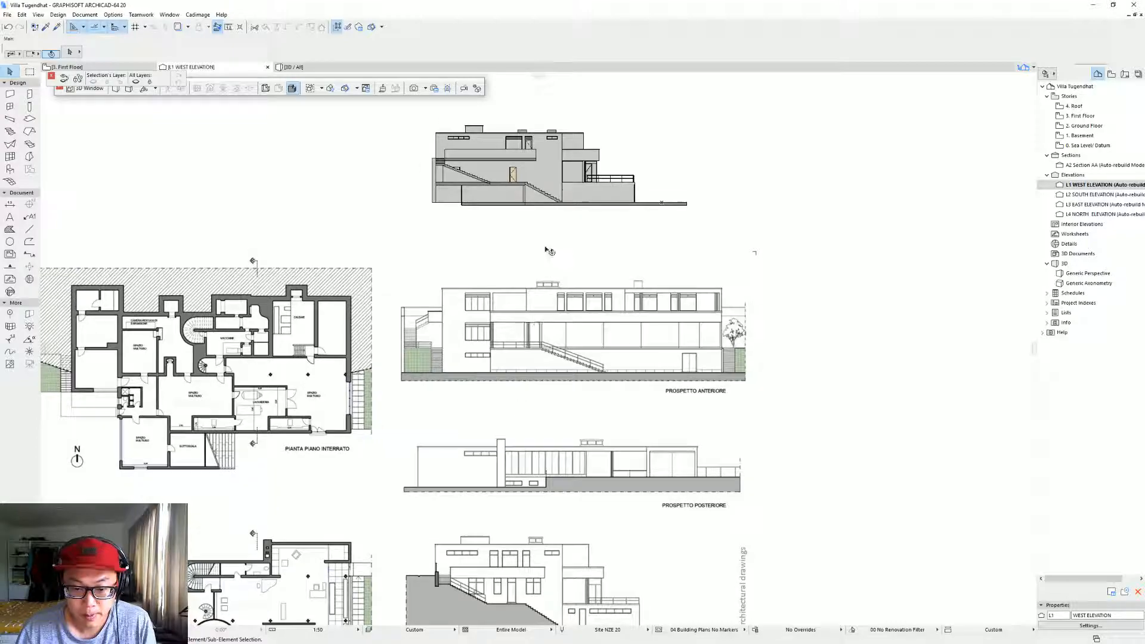
{"action": "left_click", "coordinate": [517, 145]}
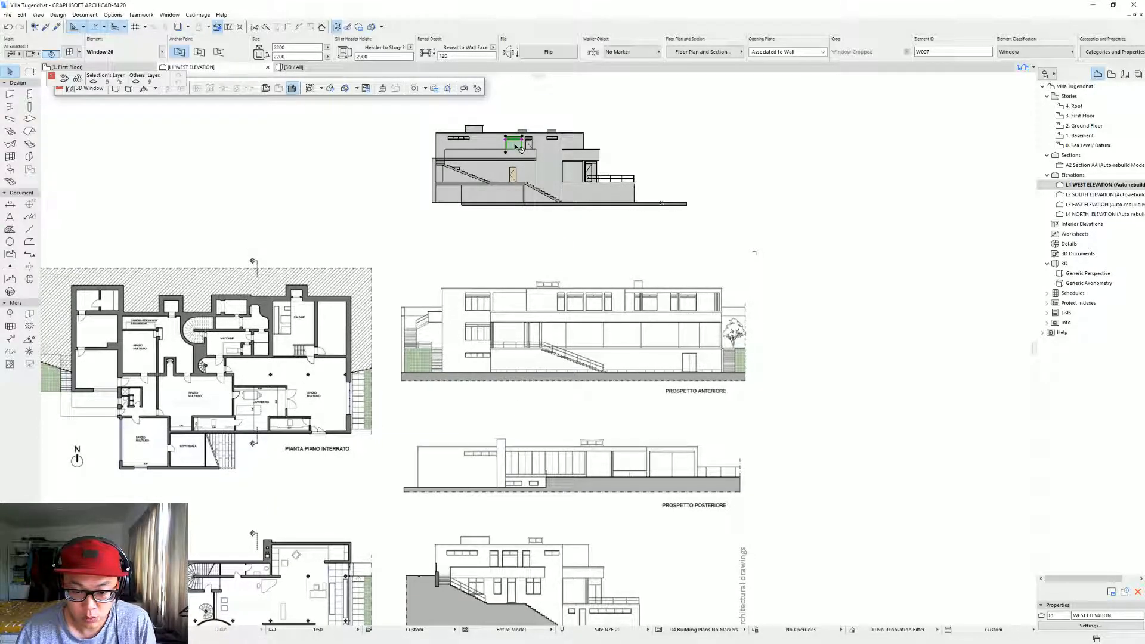
{"action": "scroll", "coordinate": [504, 136], "scroll_direction": "up", "scroll_amount": 2}
{"action": "scroll", "coordinate": [536, 143], "scroll_direction": "up", "scroll_amount": 4}
{"action": "key", "text": "ctrl+d"}
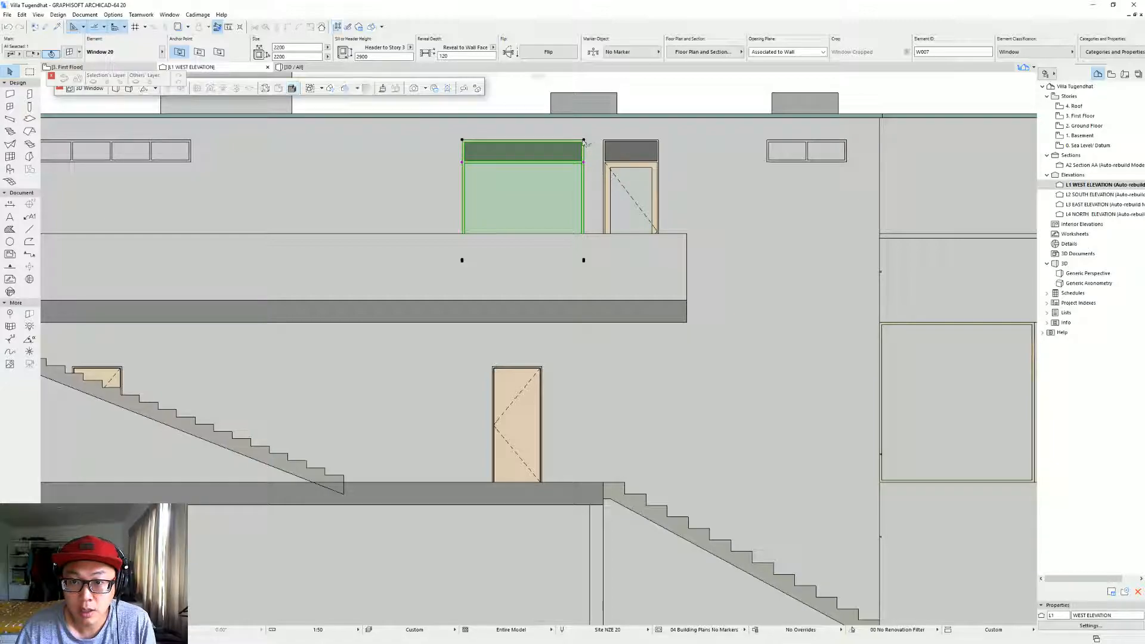
{"action": "left_click", "coordinate": [584, 140]}
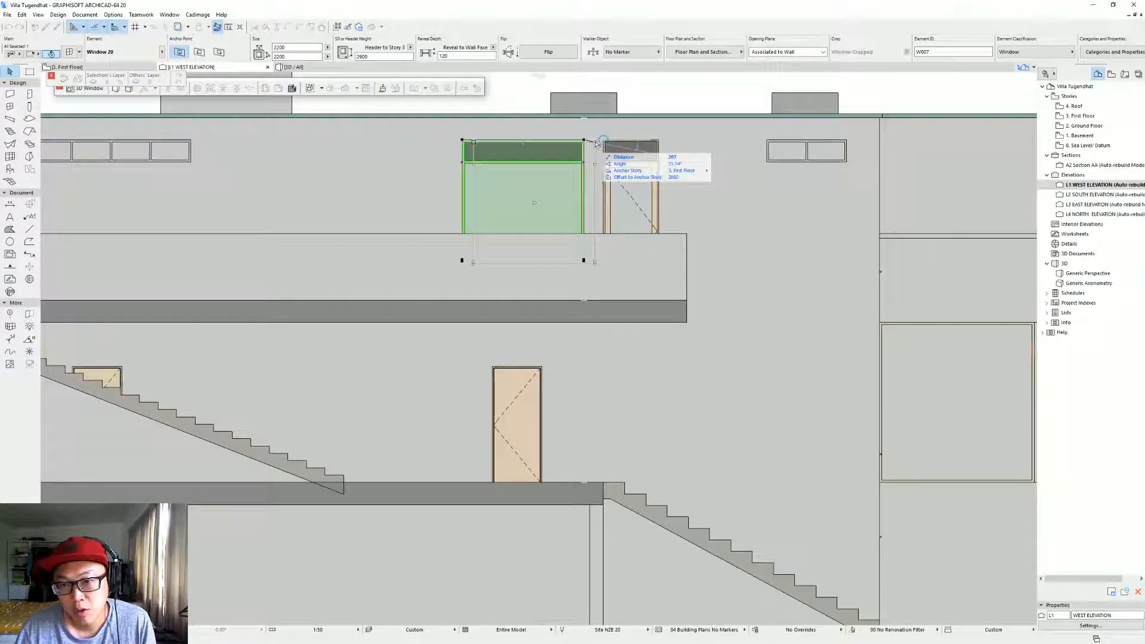
{"action": "left_click", "coordinate": [603, 141]}
{"action": "left_click", "coordinate": [604, 142]}
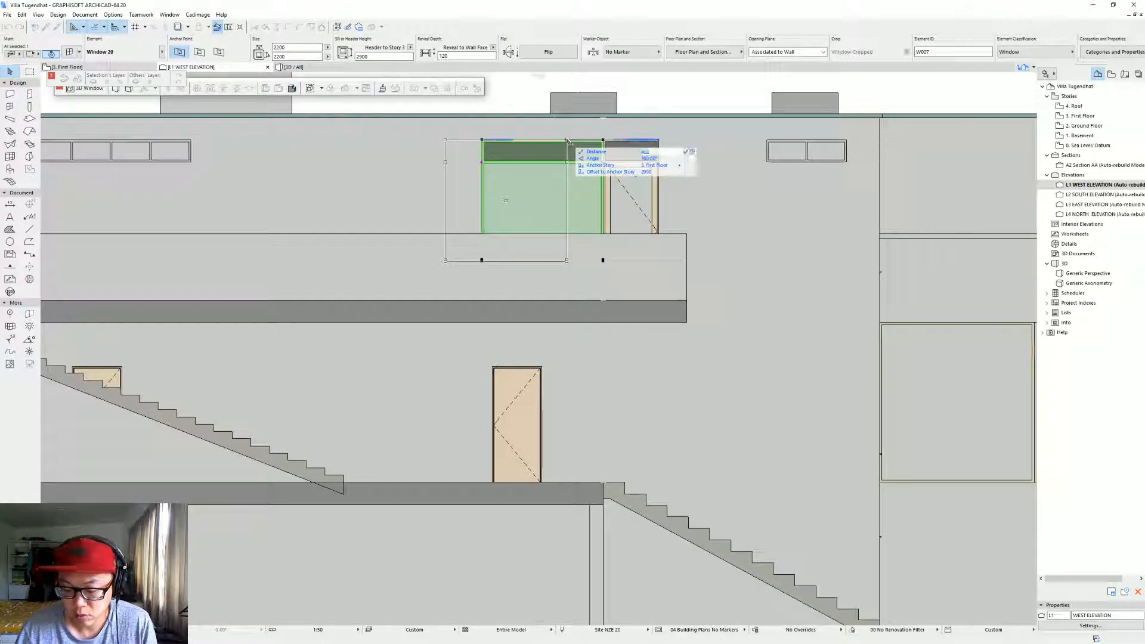
{"action": "left_click", "coordinate": [579, 140]}
{"action": "left_click", "coordinate": [578, 141]}
Copy the window alongside itself on the side away from the door and offset the copy by 500 mm.
{"action": "left_click", "coordinate": [457, 141]}
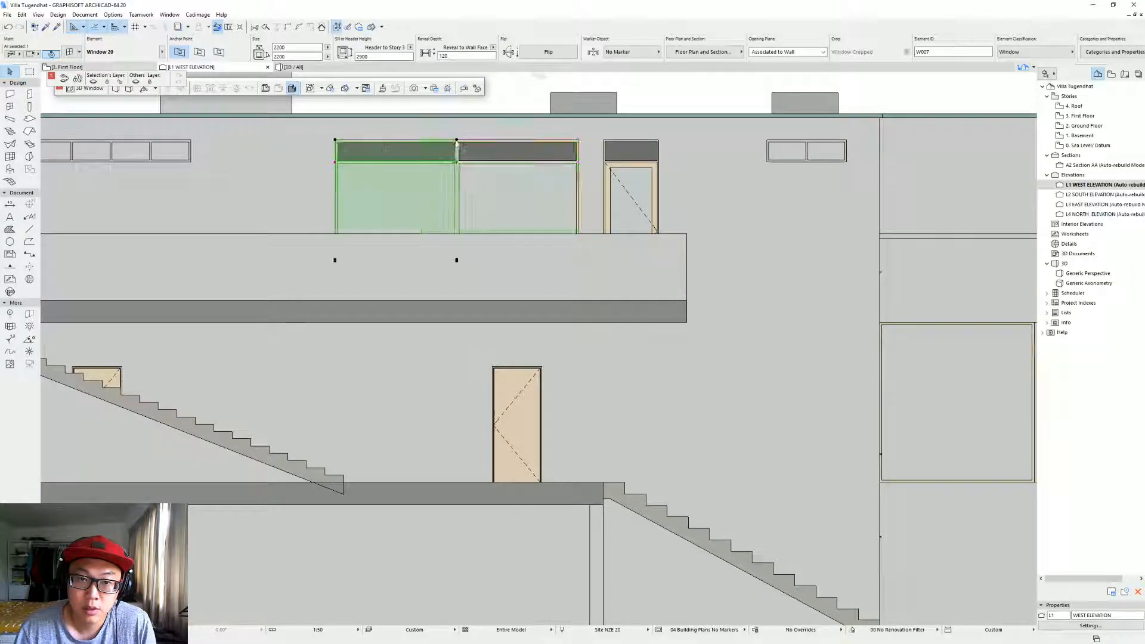
{"action": "left_click", "coordinate": [457, 141]}
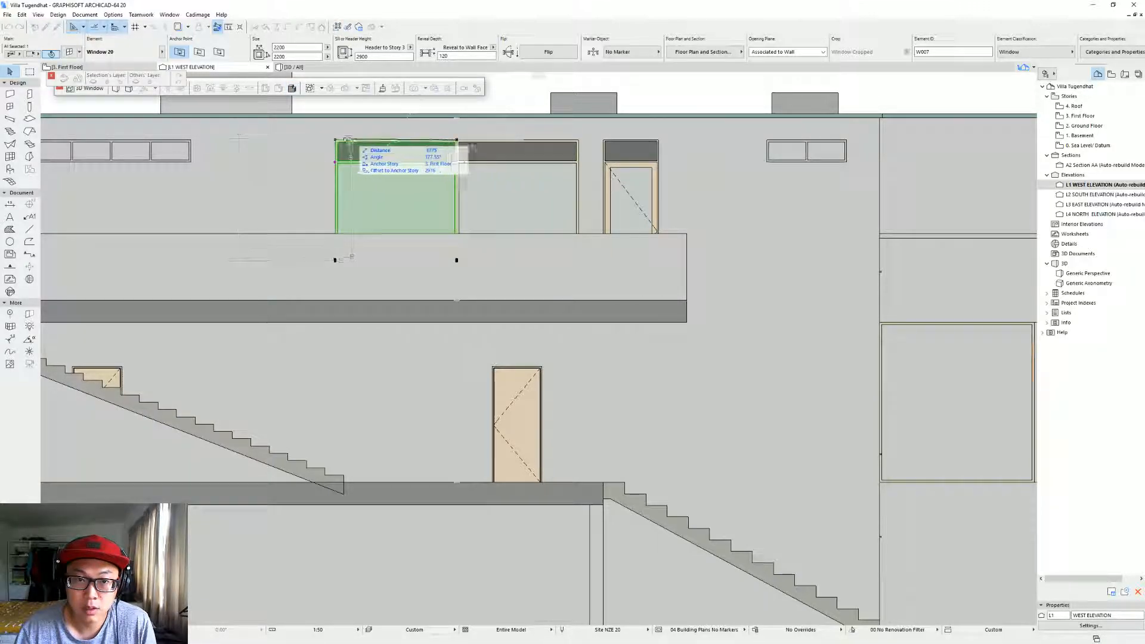
{"action": "type", "text": "500"}
{"action": "key", "text": "Return"}
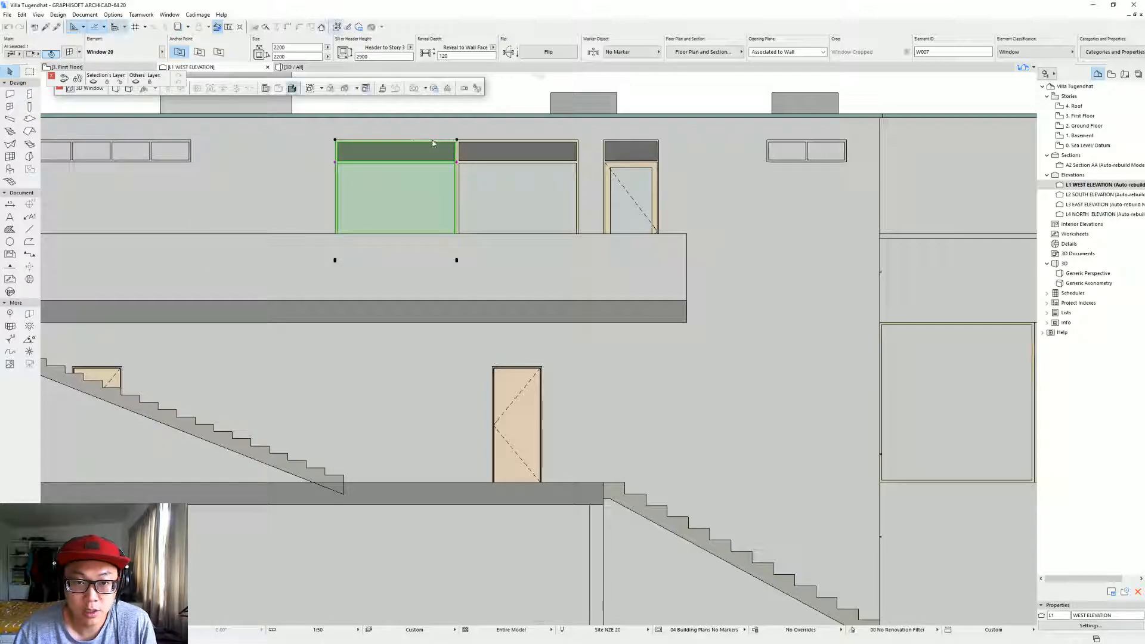
Check the opening proportions against the reference side elevation and set the width of the window farthest from the door to 1200 mm.
{"action": "scroll", "coordinate": [389, 215], "scroll_direction": "down", "scroll_amount": 4}
{"action": "middle_click_drag", "start_coordinate": [391, 209], "coordinate": [511, 51]}
{"action": "scroll", "coordinate": [571, 375], "scroll_direction": "down", "scroll_amount": 2}
{"action": "middle_click_drag", "start_coordinate": [573, 376], "coordinate": [473, 181]}
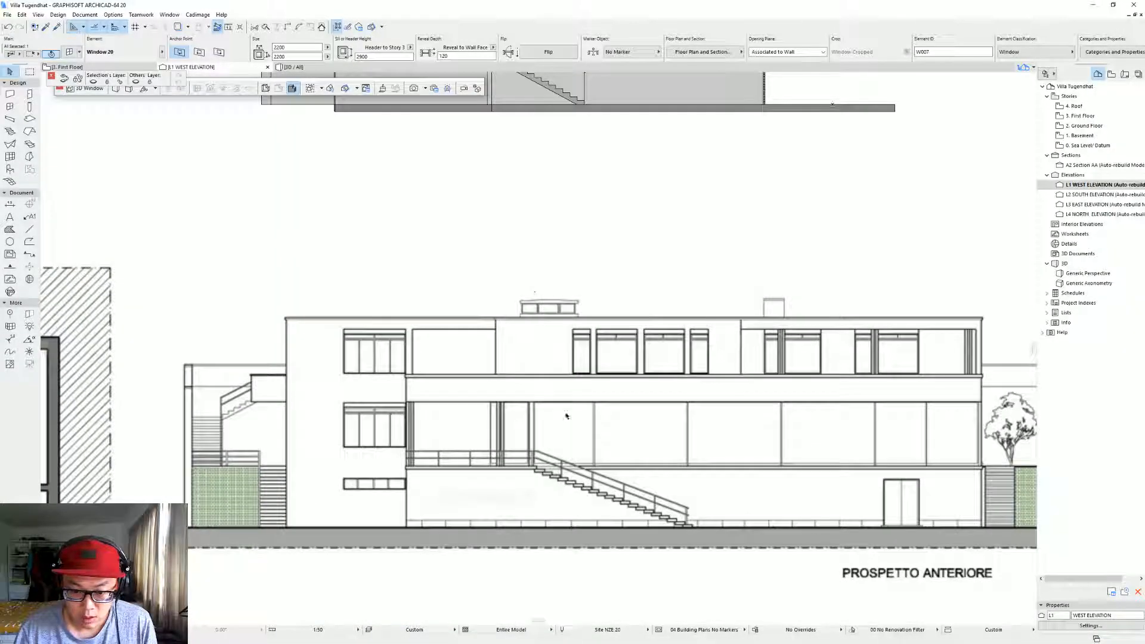
{"action": "scroll", "coordinate": [528, 393], "scroll_direction": "down", "scroll_amount": 4}
{"action": "middle_click_drag", "start_coordinate": [509, 374], "coordinate": [503, 202]}
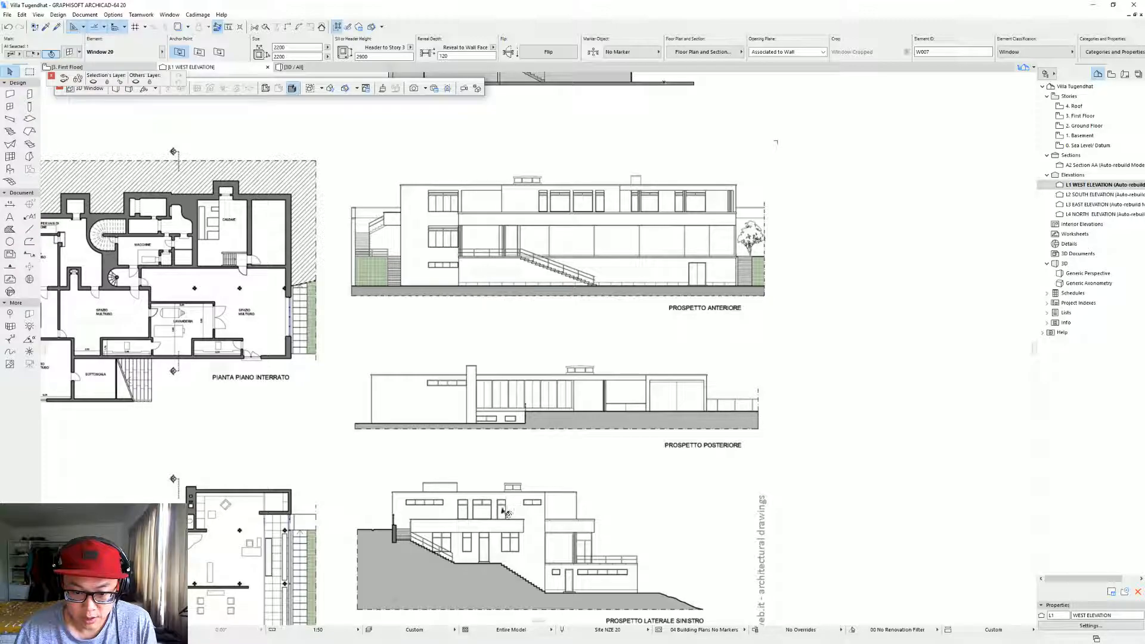
{"action": "middle_click_drag", "start_coordinate": [514, 174], "coordinate": [515, 476]}
{"action": "scroll", "coordinate": [504, 313], "scroll_direction": "up", "scroll_amount": 6}
{"action": "left_click", "coordinate": [519, 317]}
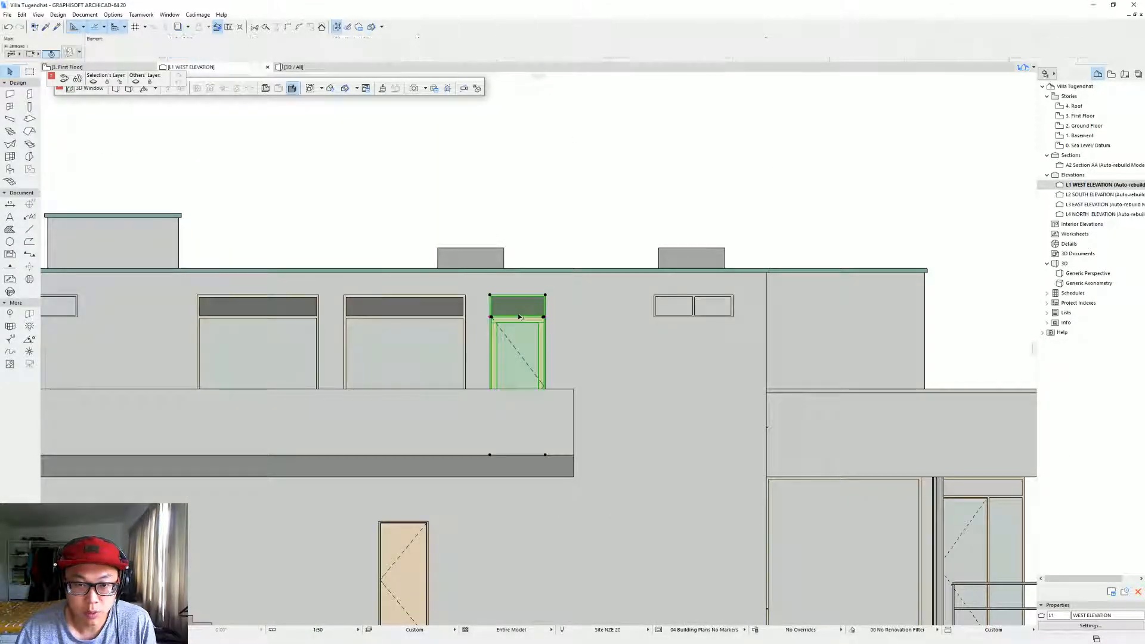
{"action": "left_click", "coordinate": [300, 353]}
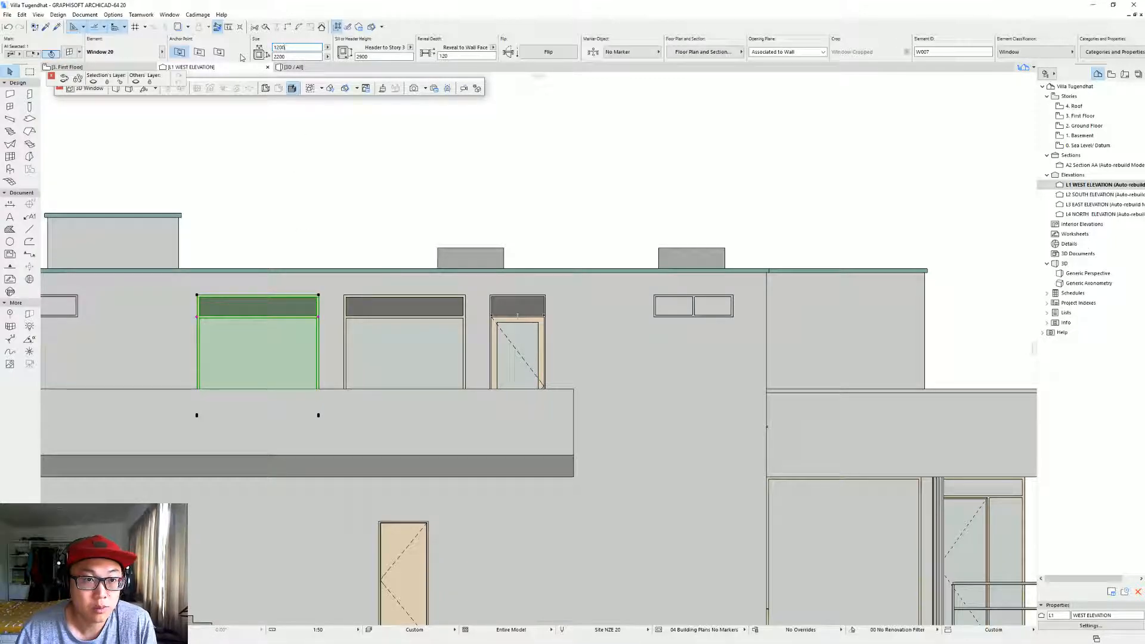
{"action": "type", "text": "1200"}
{"action": "key", "text": "Return"}
Move the 1200 mm window closer to the wide window, keeping a wall gap between them.
{"action": "left_click_drag", "start_coordinate": [291, 296], "coordinate": [344, 297]}
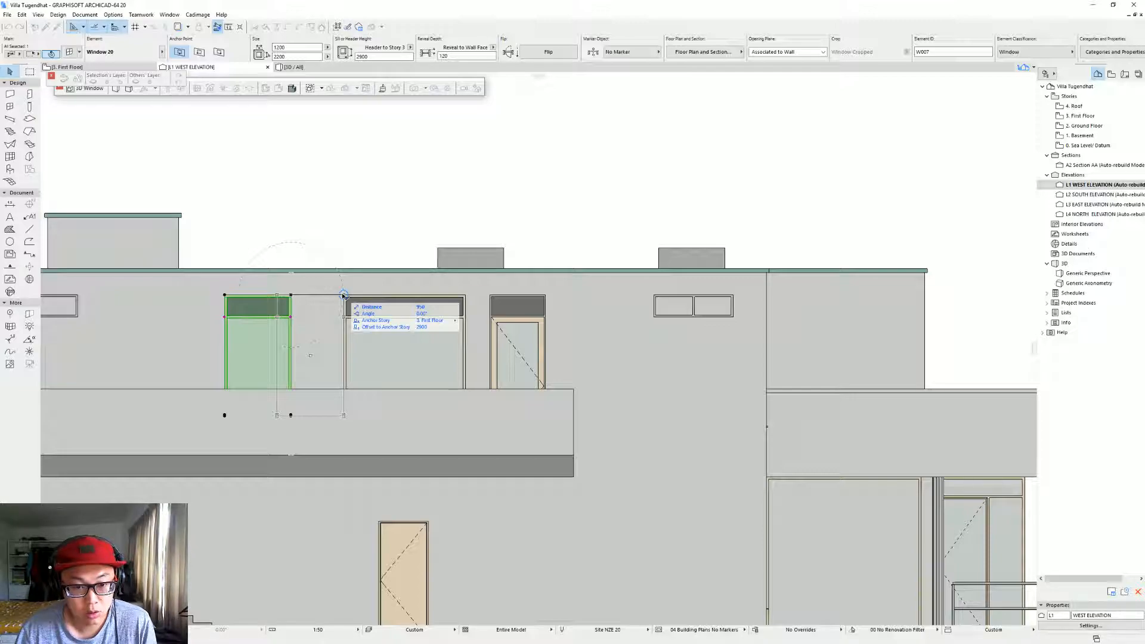
{"action": "type", "text": "5"}
{"action": "key", "text": "Return"}
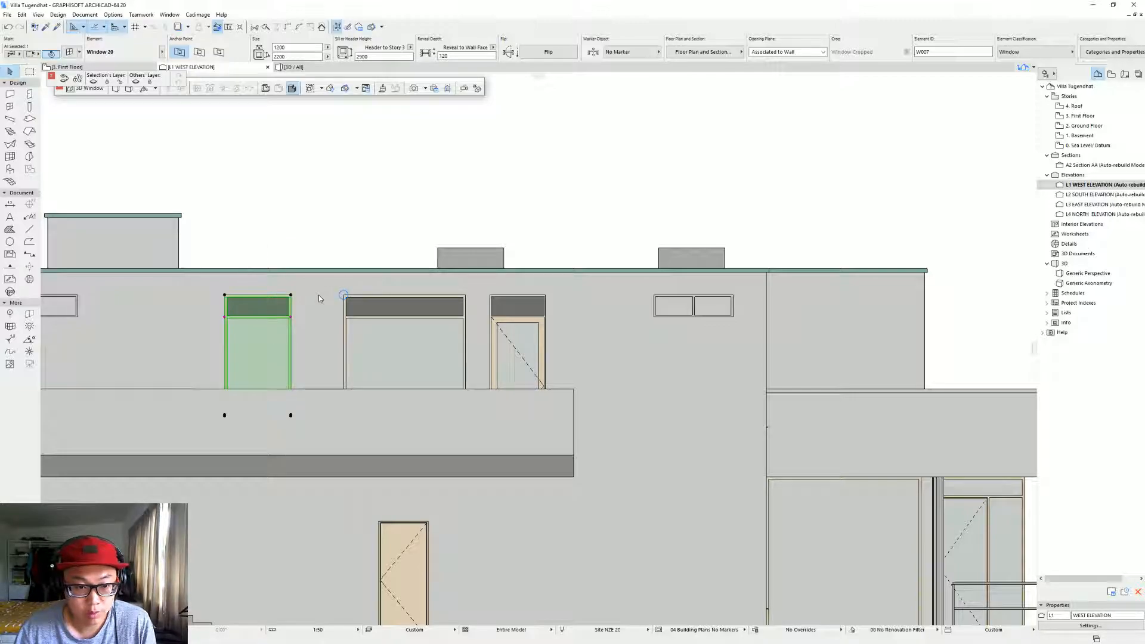
{"action": "key", "text": "Escape"}
Compare the two balcony windows and door on the west elevation with the reference elevation drawings.
{"action": "scroll", "coordinate": [395, 298], "scroll_direction": "down", "scroll_amount": 5}
{"action": "middle_click_drag", "start_coordinate": [441, 339], "coordinate": [465, 186]}
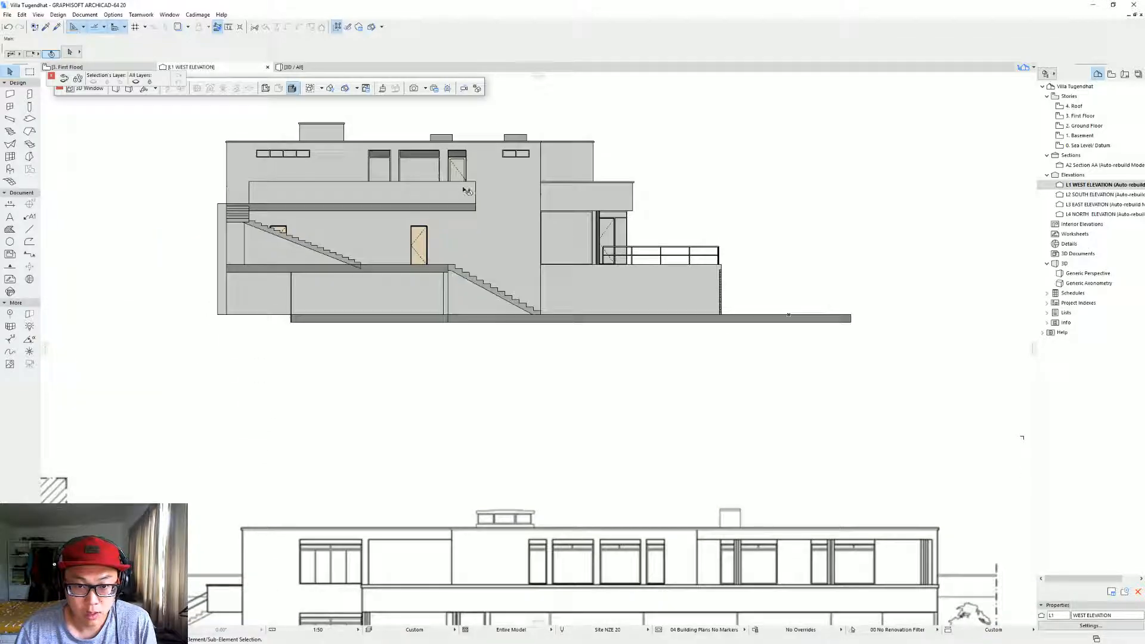
{"action": "scroll", "coordinate": [484, 266], "scroll_direction": "down", "scroll_amount": 3}
{"action": "middle_click_drag", "start_coordinate": [485, 299], "coordinate": [453, 209]}
{"action": "scroll", "coordinate": [495, 412], "scroll_direction": "up", "scroll_amount": 1}
{"action": "scroll", "coordinate": [553, 354], "scroll_direction": "down", "scroll_amount": 2}
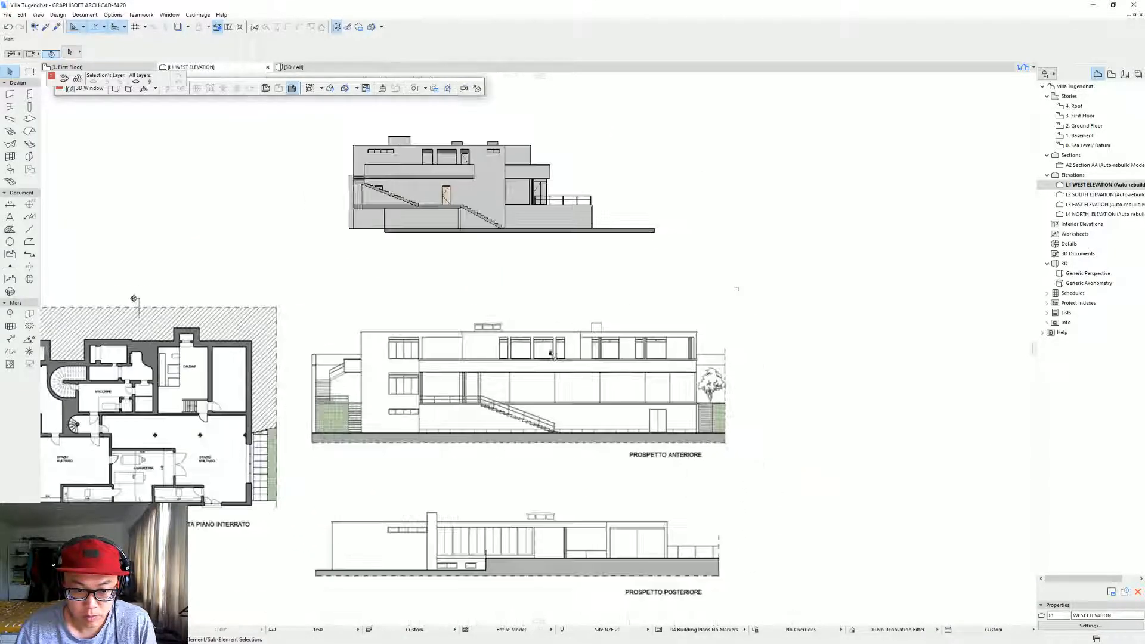
{"action": "middle_click_drag", "start_coordinate": [543, 471], "coordinate": [514, 267]}
{"action": "middle_click_drag", "start_coordinate": [435, 239], "coordinate": [496, 500]}
{"action": "scroll", "coordinate": [494, 189], "scroll_direction": "up", "scroll_amount": 6}
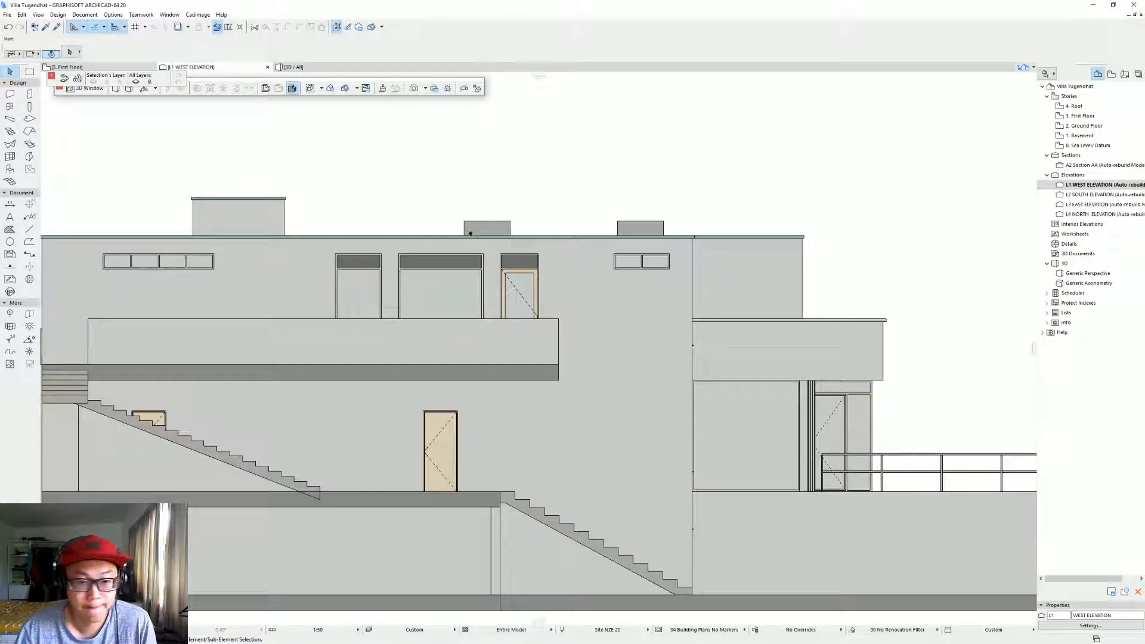
{"action": "middle_click_drag", "start_coordinate": [471, 233], "coordinate": [435, 250]}
Try Uniform Panes and a Fixed Glass transom sash in the wide balcony window's settings, then discard the changes.
{"action": "left_click", "coordinate": [417, 283]}
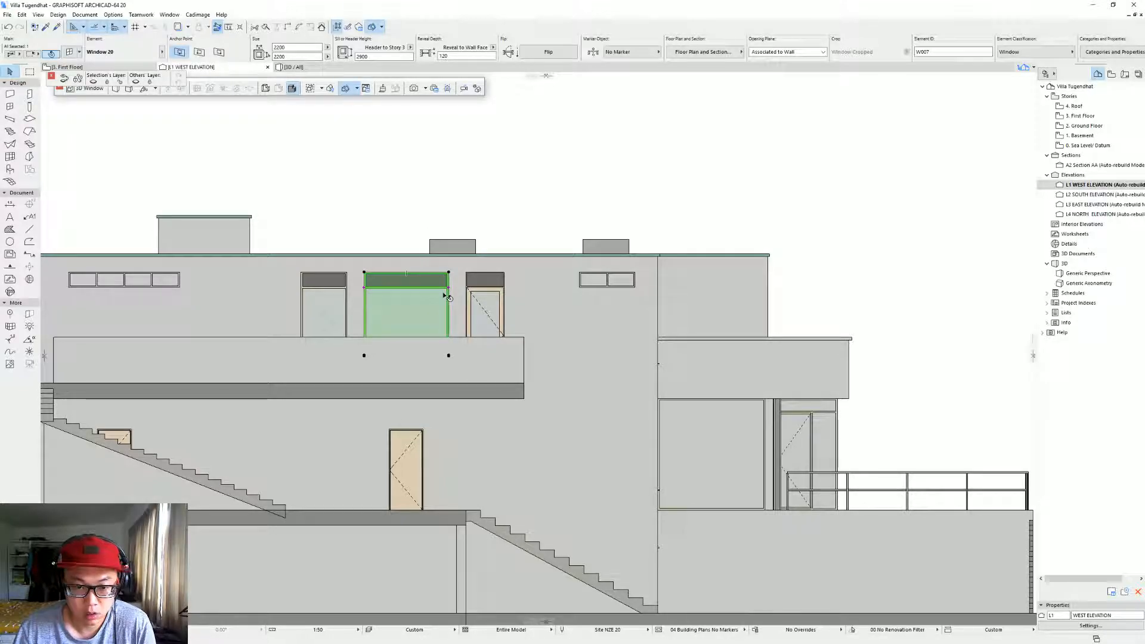
{"action": "key", "text": "ctrl+t"}
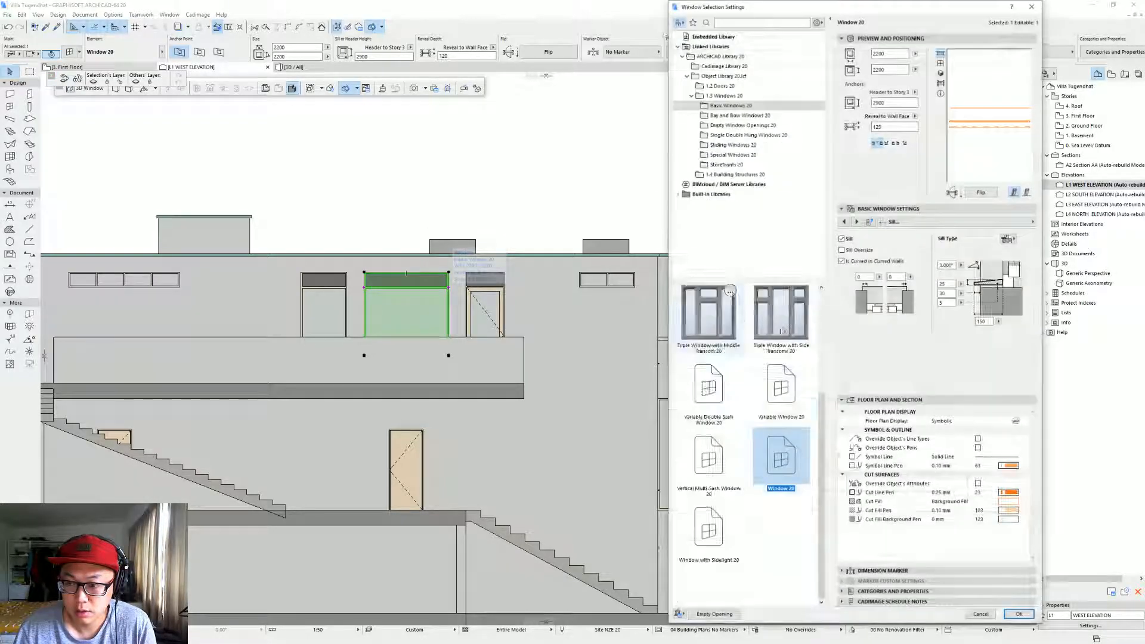
{"action": "left_click", "coordinate": [913, 222]}
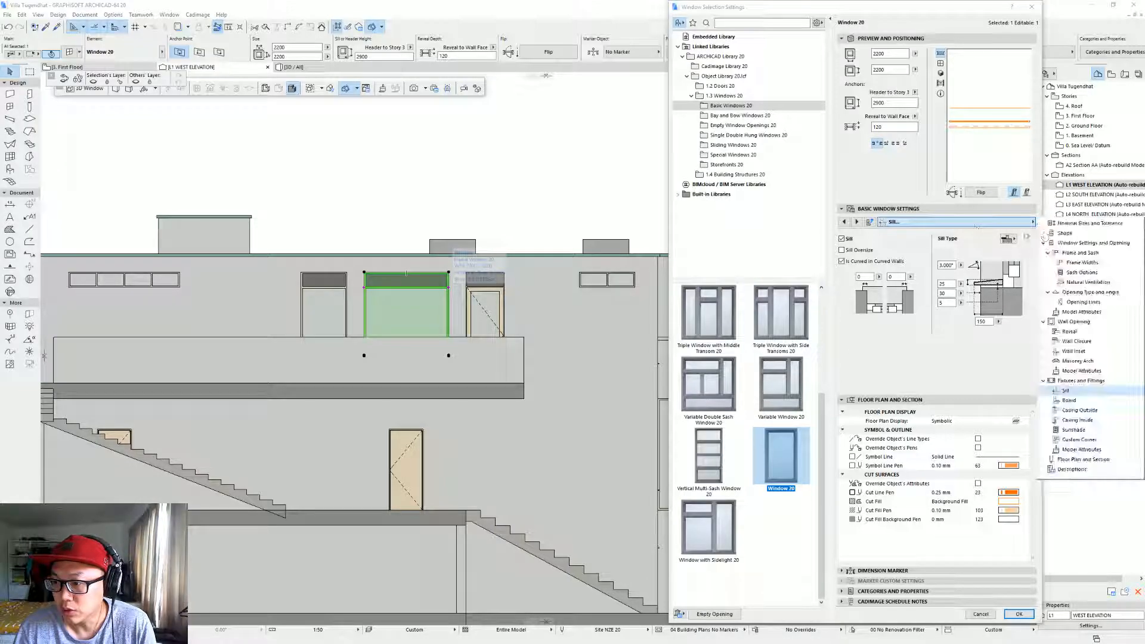
{"action": "left_click", "coordinate": [1082, 234]}
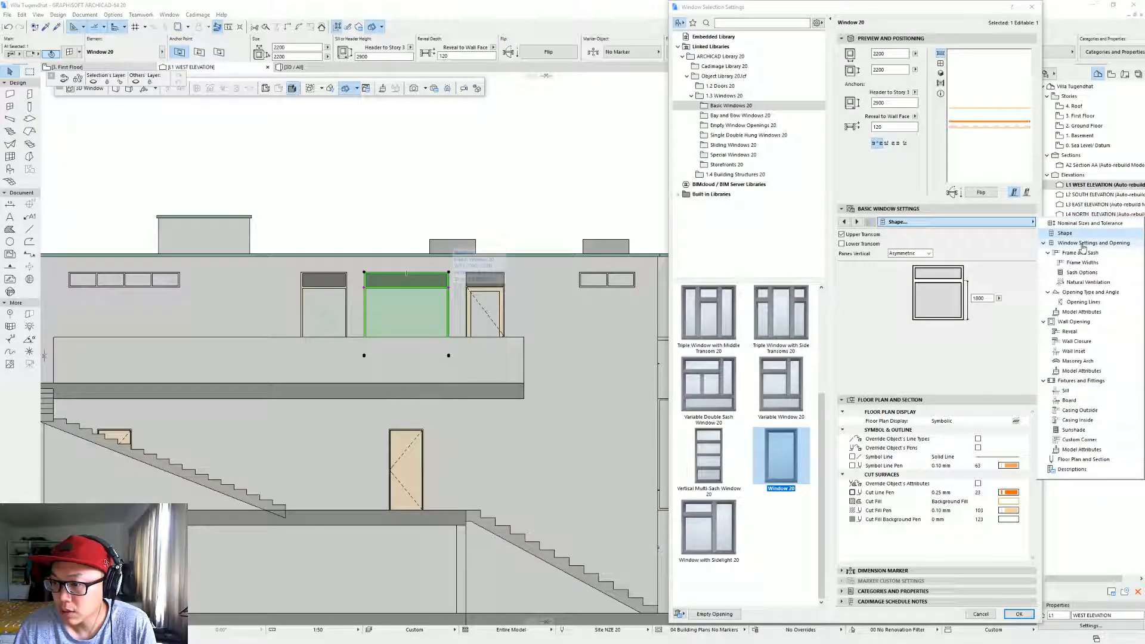
{"action": "left_click", "coordinate": [909, 254]}
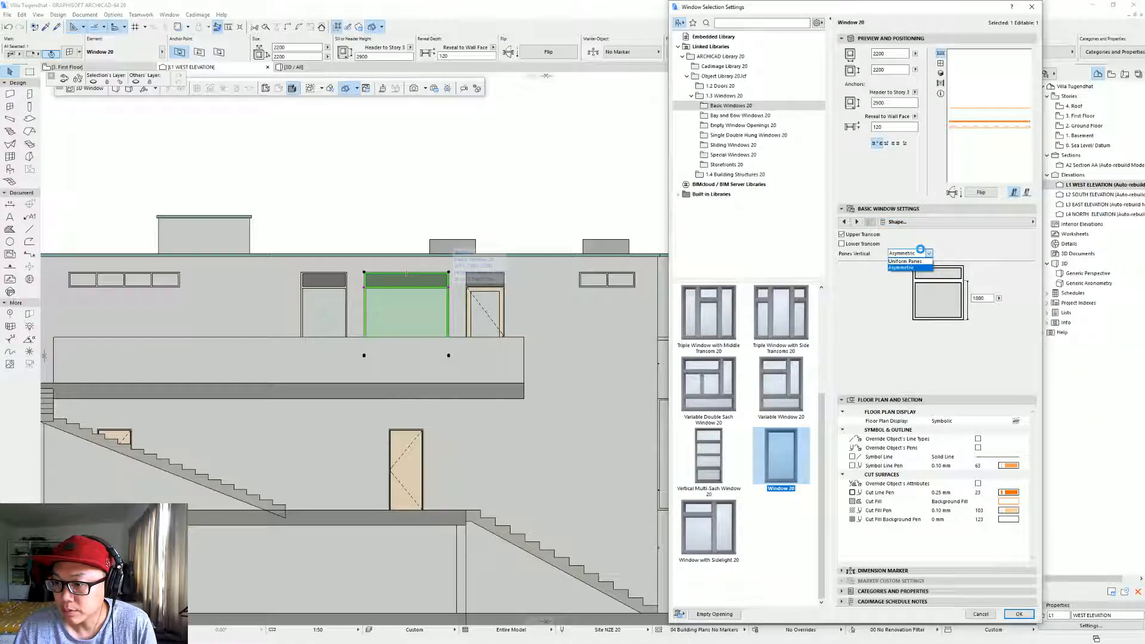
{"action": "left_click", "coordinate": [920, 262]}
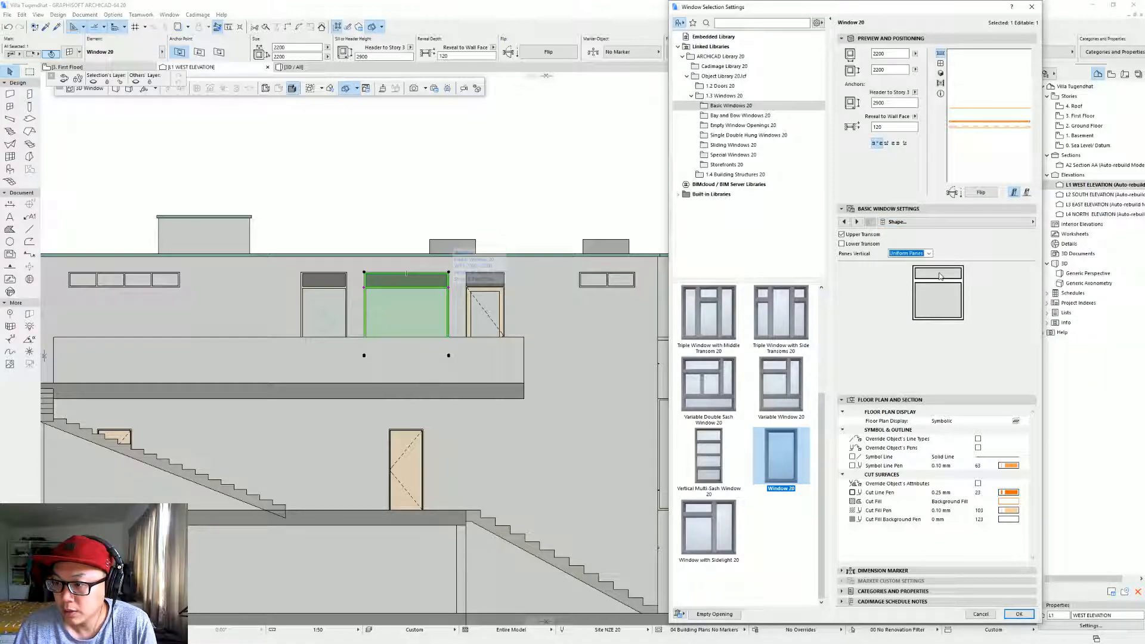
{"action": "left_click", "coordinate": [857, 222]}
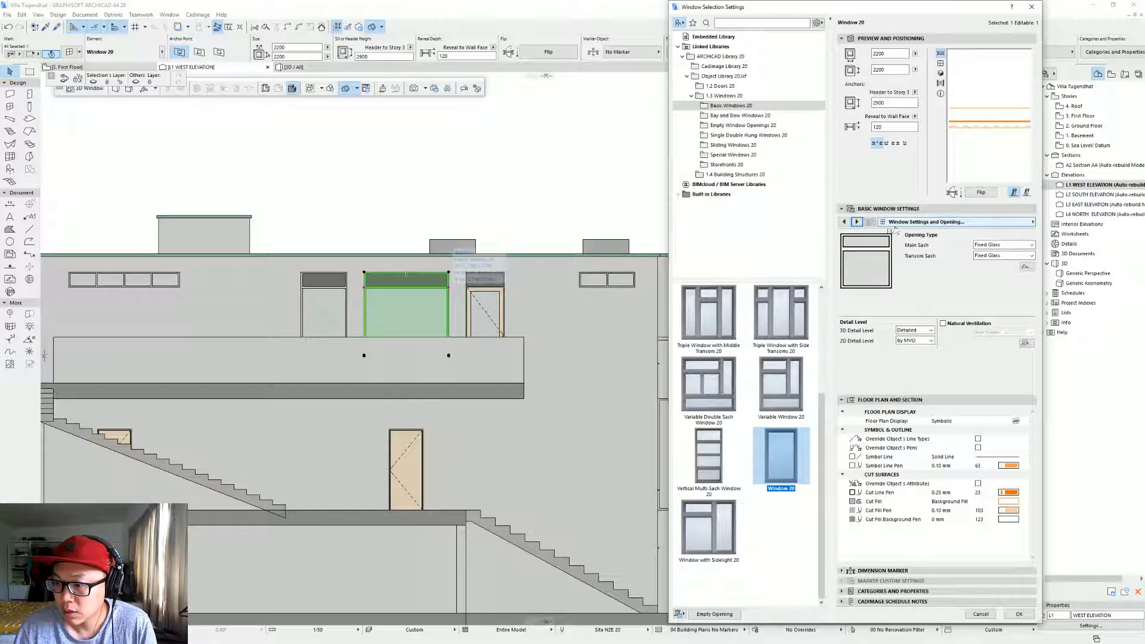
{"action": "left_click", "coordinate": [993, 256]}
{"action": "left_click", "coordinate": [993, 262]}
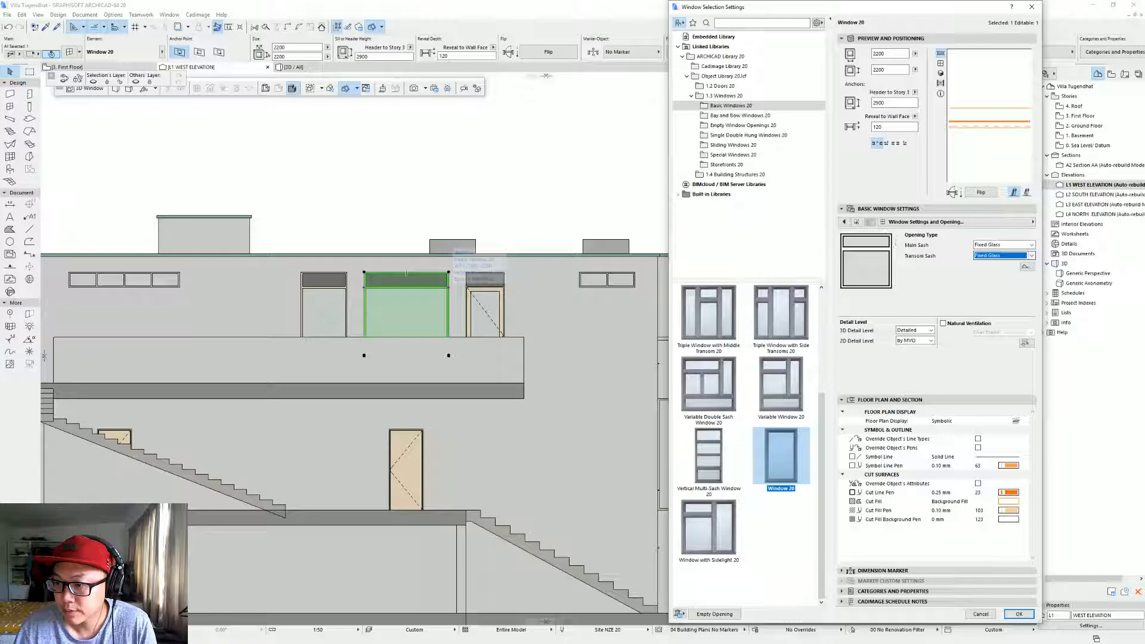
{"action": "left_click", "coordinate": [856, 221]}
{"action": "key", "text": "Escape"}
{"action": "key", "text": "Escape"}
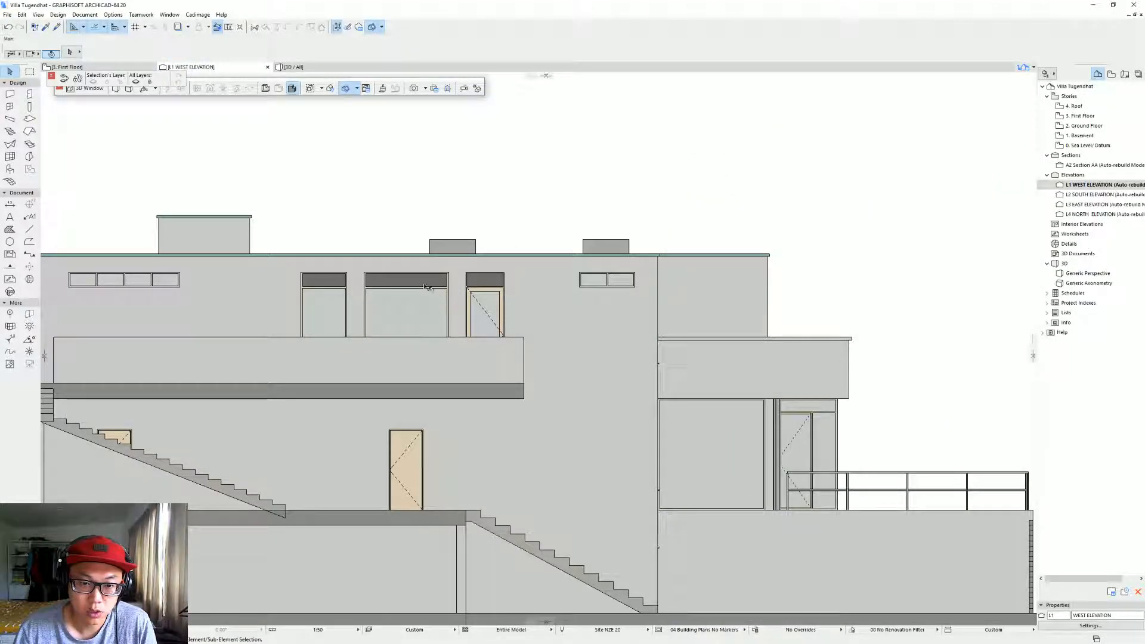
In the 3D view, offset the balcony slab's end edge nearest the door outward to lengthen the balcony.
{"action": "key", "text": "F3"}
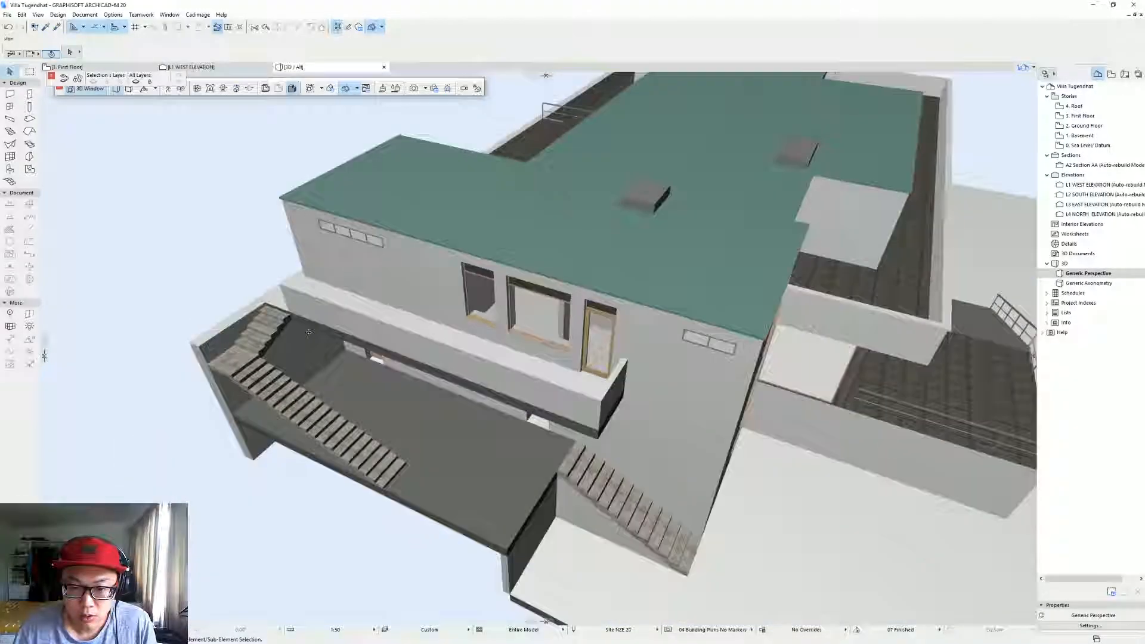
{"action": "left_click_drag", "start_coordinate": [309, 332], "coordinate": [470, 391]}
{"action": "middle_click_drag", "start_coordinate": [469, 390], "coordinate": [461, 383], "text": "shift"}
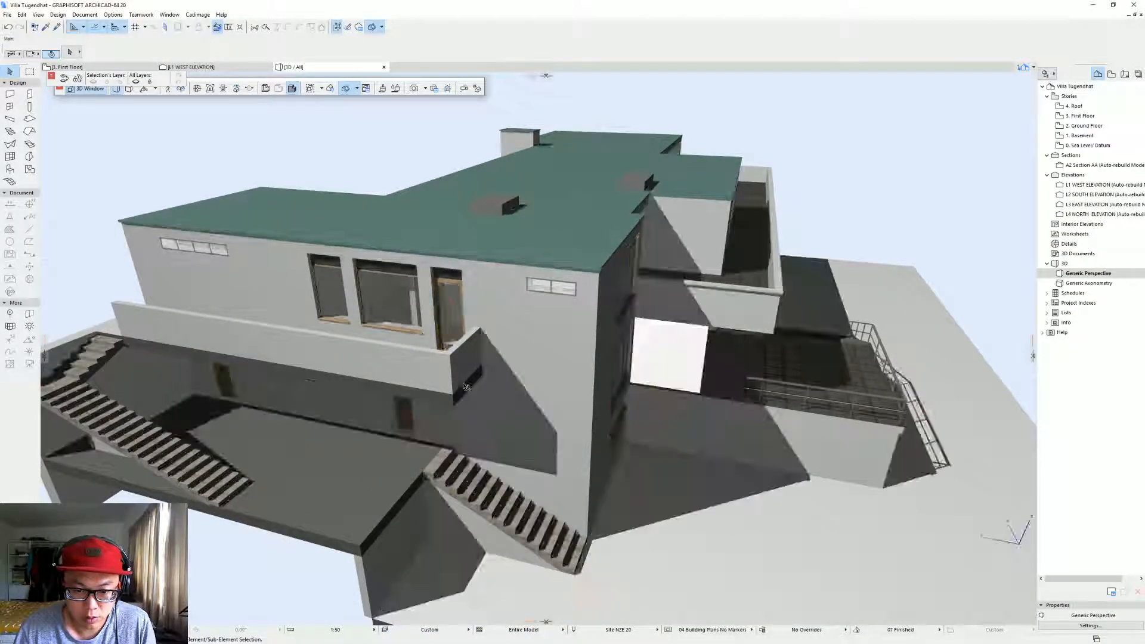
{"action": "left_click", "coordinate": [474, 380]}
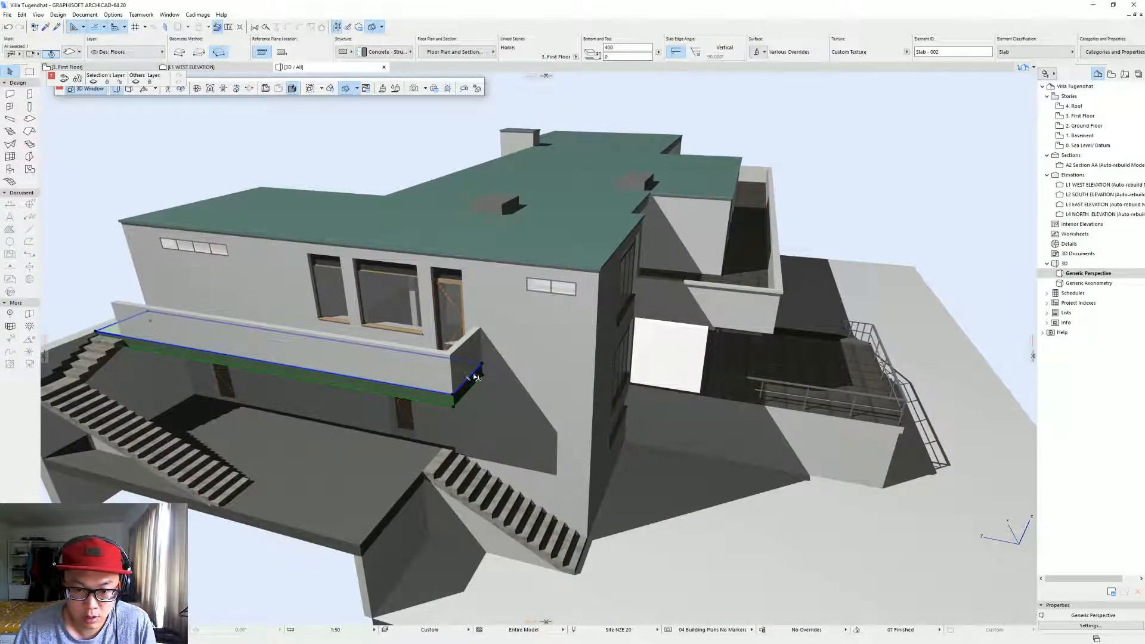
{"action": "left_click", "coordinate": [475, 377]}
{"action": "left_click", "coordinate": [552, 319]}
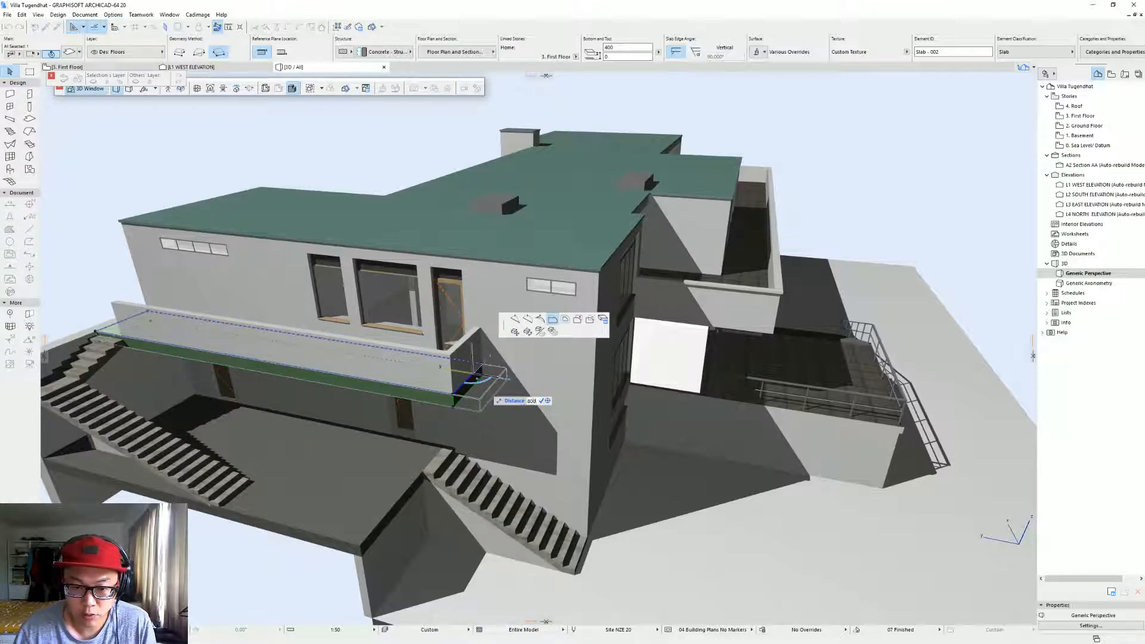
{"action": "left_click", "coordinate": [499, 379]}
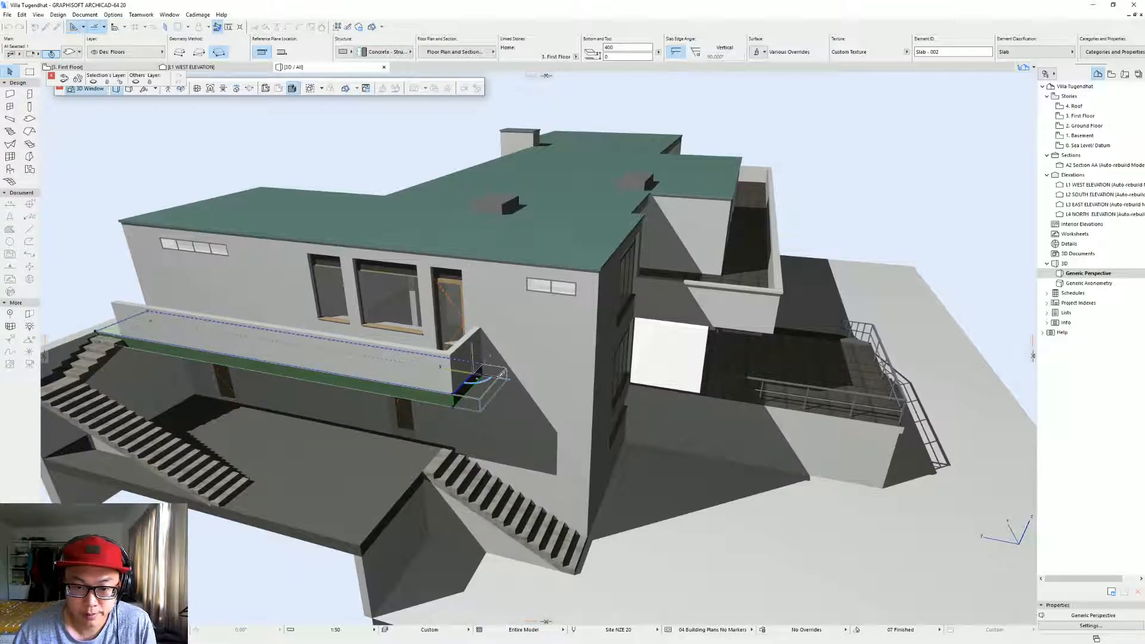
Move the balcony's end parapet wall nearest the door outward to the edge of the lengthened slab.
{"action": "left_click", "coordinate": [477, 345]}
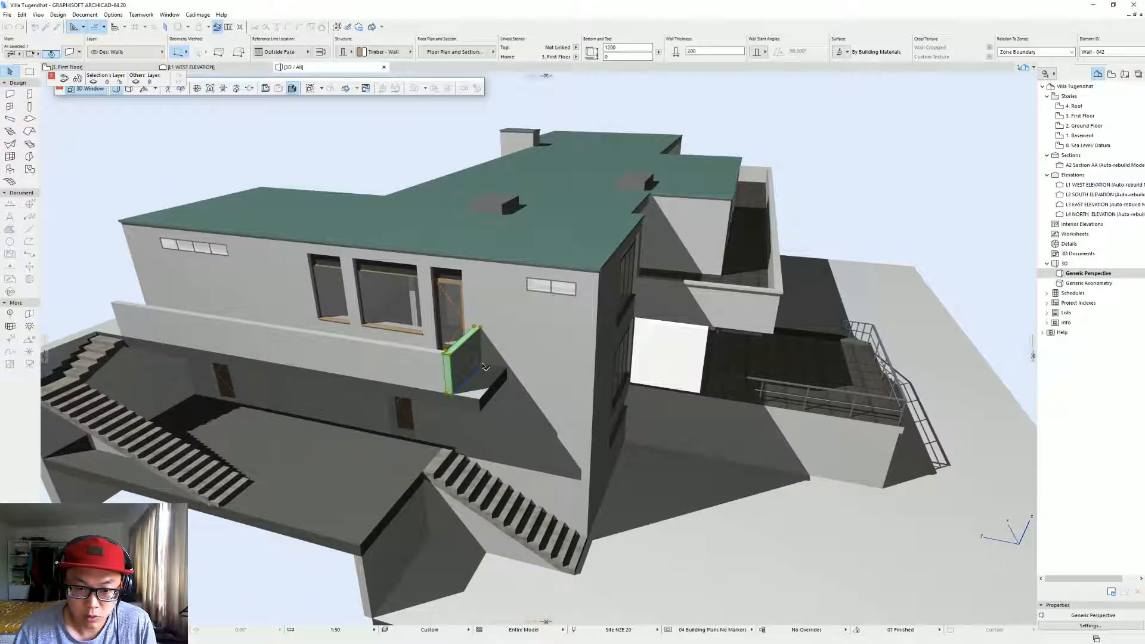
{"action": "left_click", "coordinate": [488, 366]}
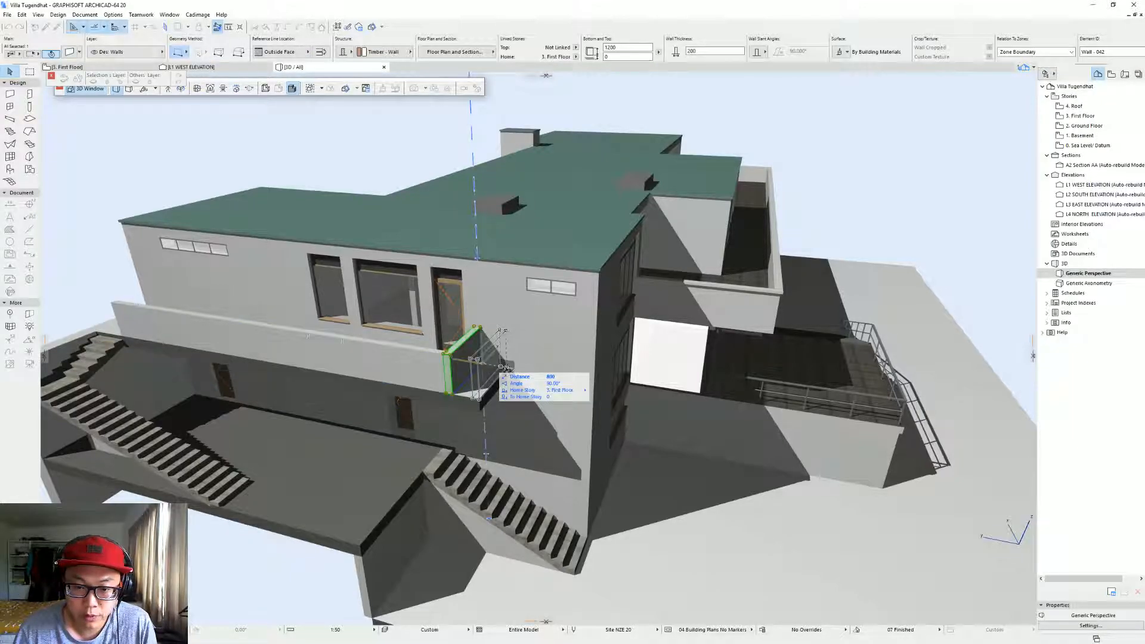
{"action": "left_click", "coordinate": [509, 370]}
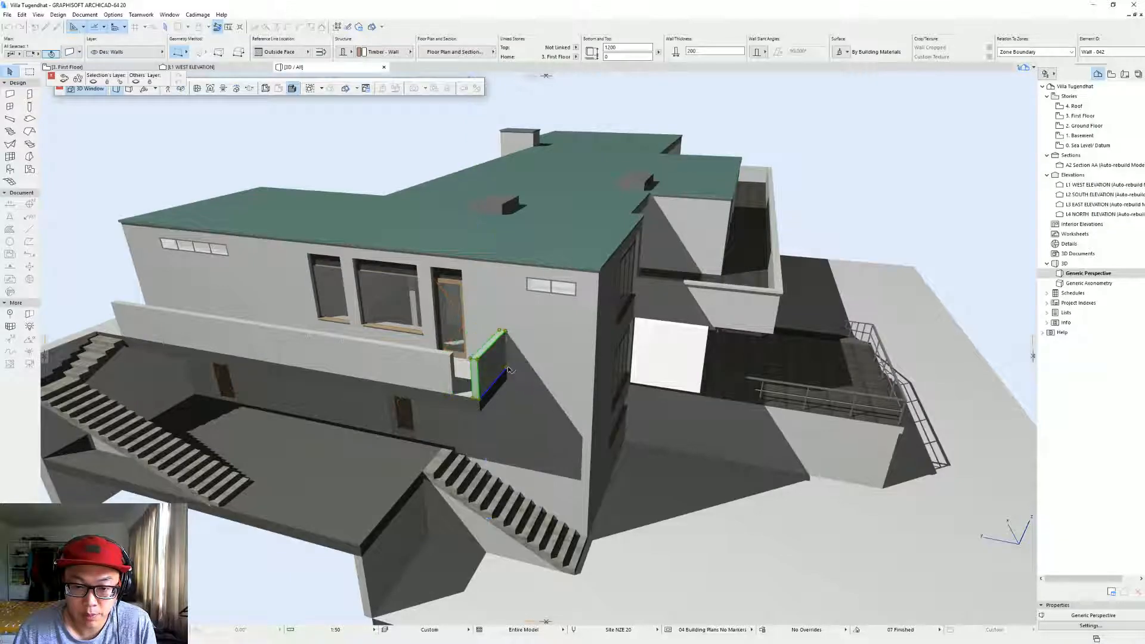
Join the long front parapet wall with the moved end parapet wall at the balcony corner.
{"action": "left_click", "coordinate": [420, 369], "text": "shift"}
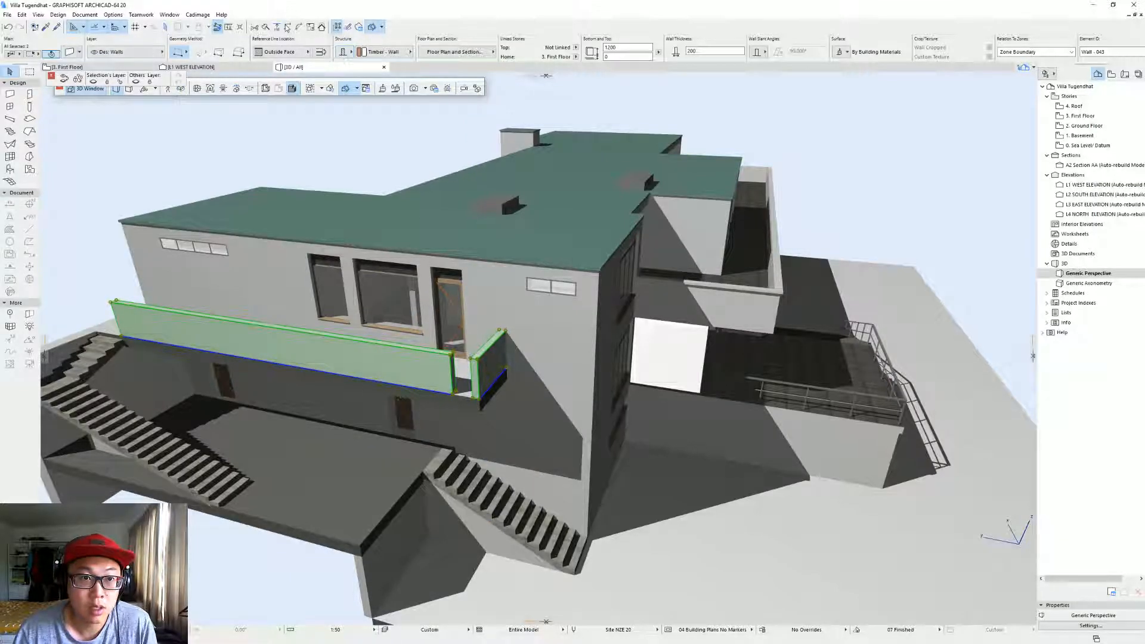
{"action": "left_click", "coordinate": [287, 28]}
{"action": "middle_click_drag", "start_coordinate": [526, 327], "coordinate": [178, 337], "text": "shift"}
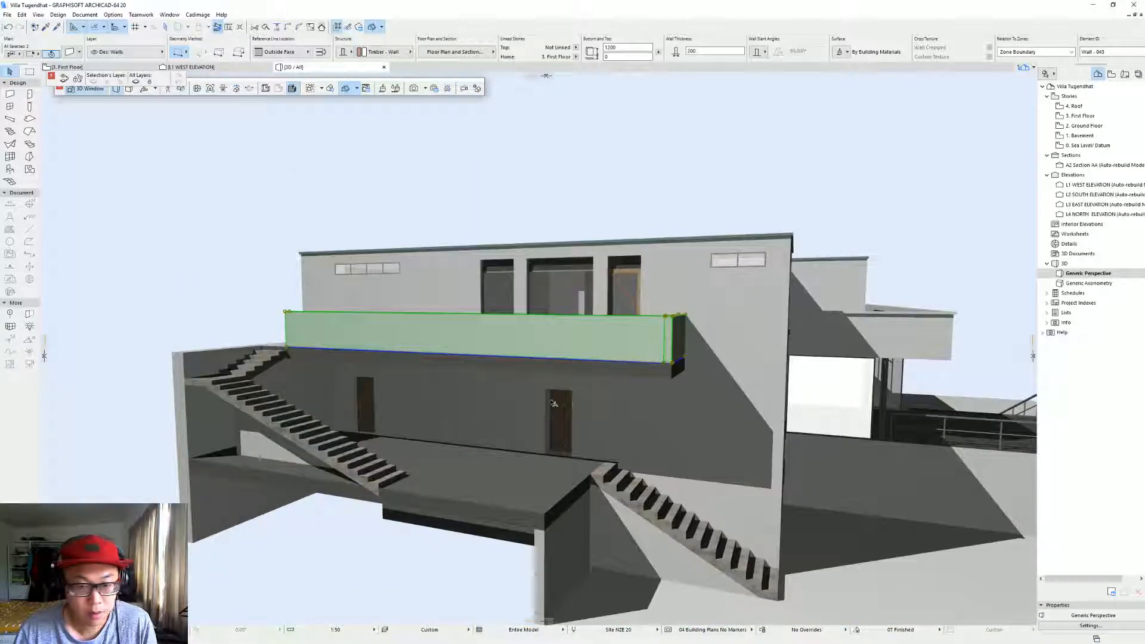
Open the west elevation and examine the openings below the balcony in the Prospetto Laterale Sinistro reference drawing.
{"action": "double_click", "coordinate": [1104, 185]}
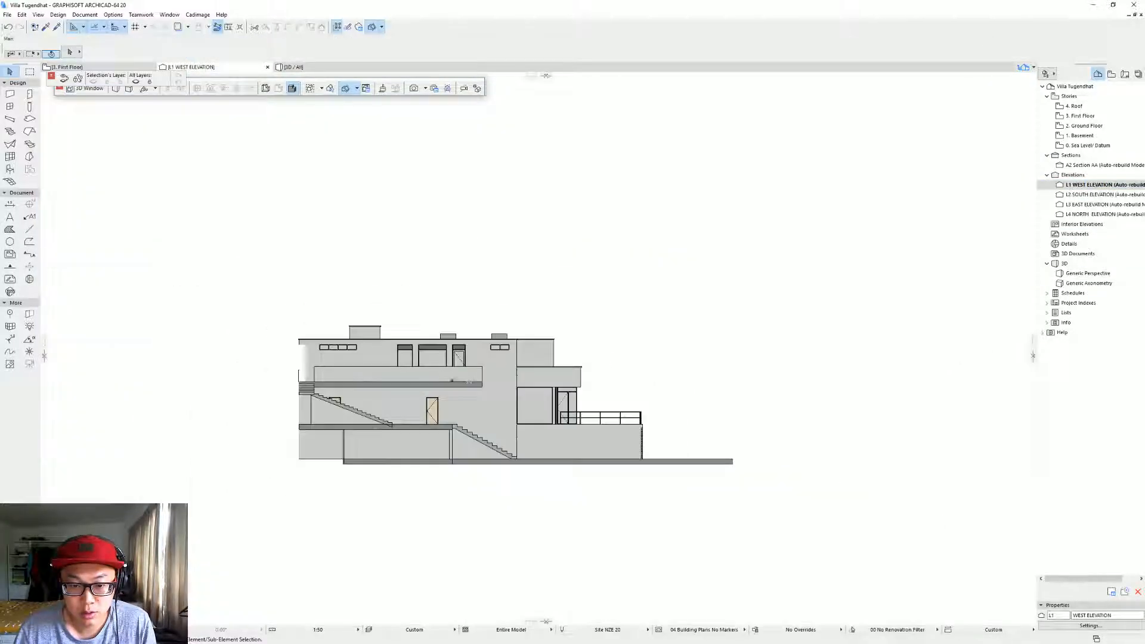
{"action": "middle_click_drag", "start_coordinate": [451, 381], "coordinate": [463, 138]}
{"action": "right_click", "coordinate": [487, 131]}
{"action": "left_click", "coordinate": [538, 370]}
{"action": "left_click", "coordinate": [542, 288]}
{"action": "scroll", "coordinate": [401, 424], "scroll_direction": "down", "scroll_amount": 3}
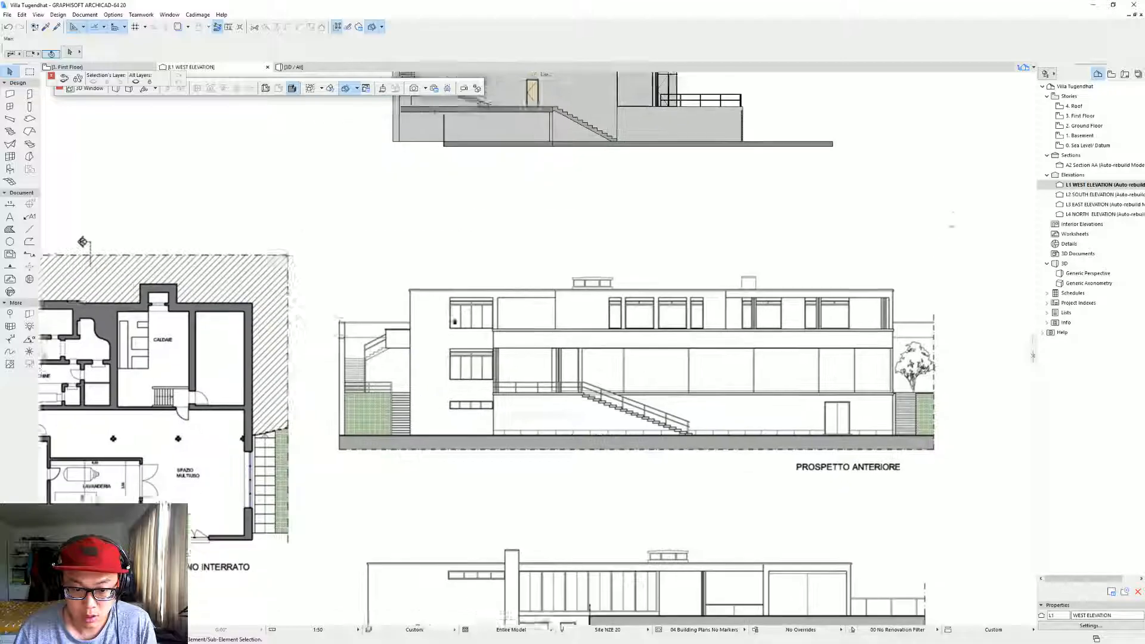
{"action": "scroll", "coordinate": [493, 453], "scroll_direction": "up", "scroll_amount": 1}
{"action": "scroll", "coordinate": [492, 453], "scroll_direction": "up", "scroll_amount": 1}
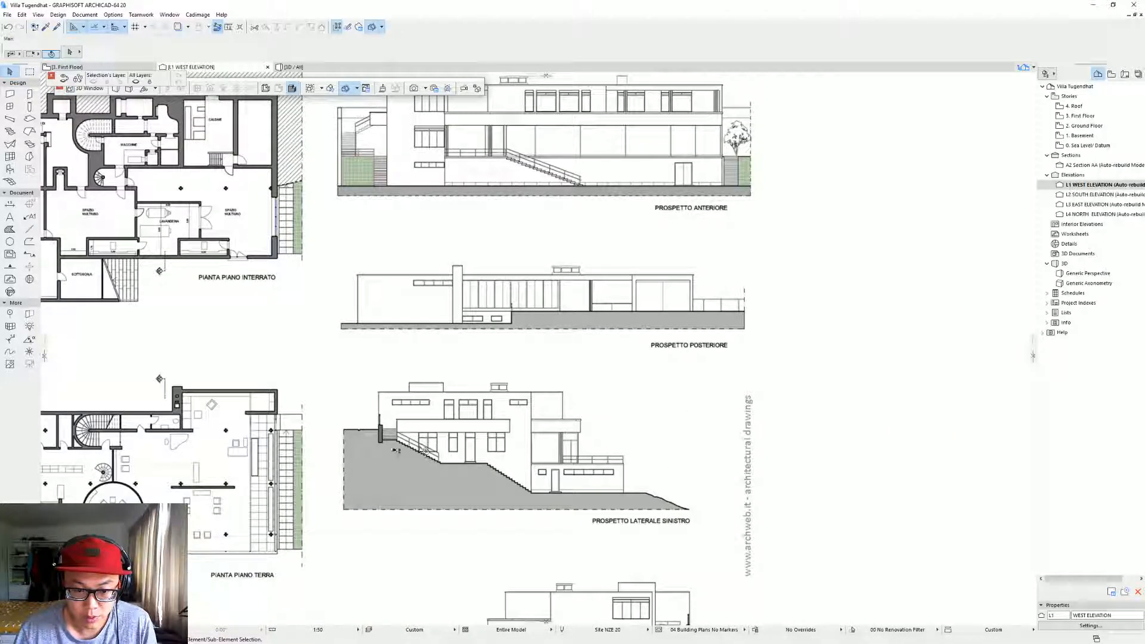
{"action": "middle_click_drag", "start_coordinate": [455, 360], "coordinate": [449, 403]}
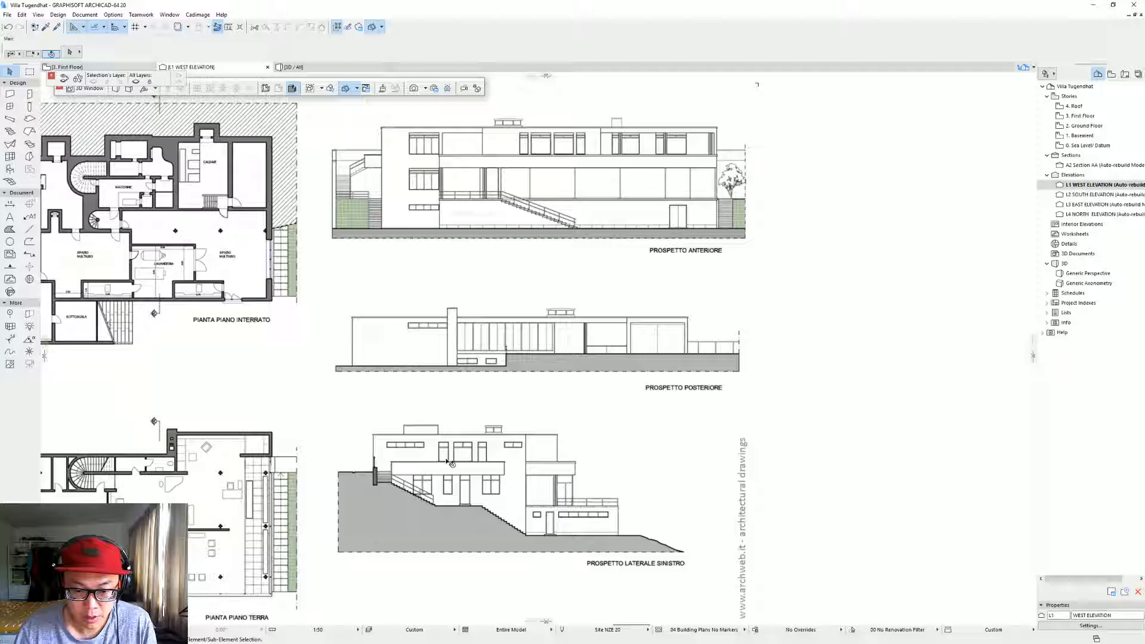
{"action": "scroll", "coordinate": [454, 417], "scroll_direction": "up", "scroll_amount": 5}
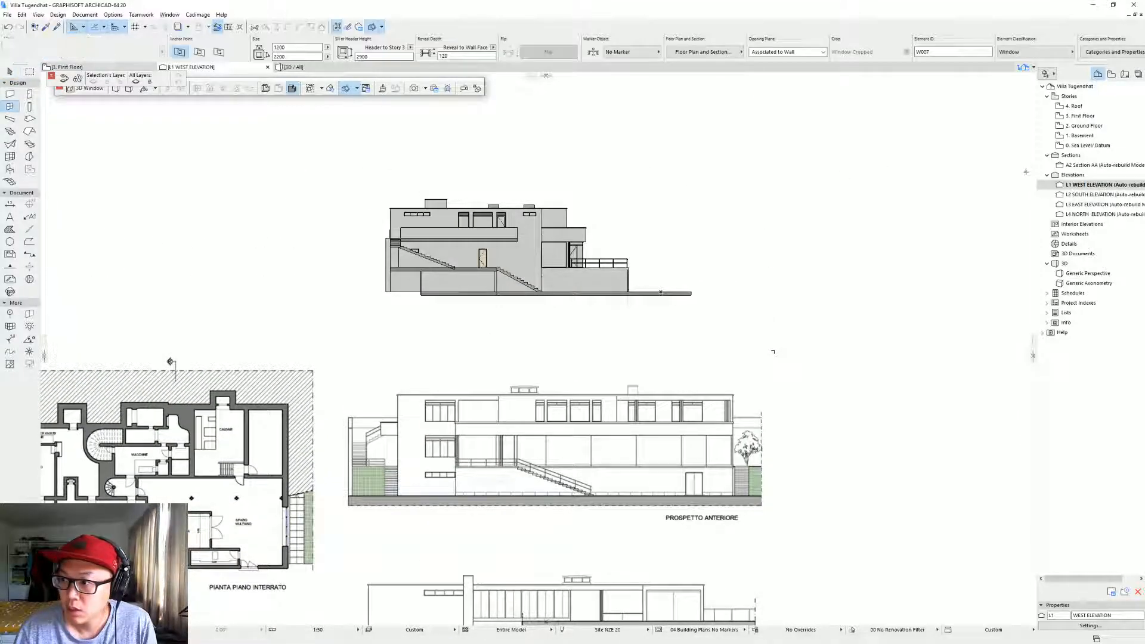
On the Ground Floor plan, place three 1200 × 2200 mm windows with a 2900 mm header height along the west wall.
{"action": "double_click", "coordinate": [1086, 126]}
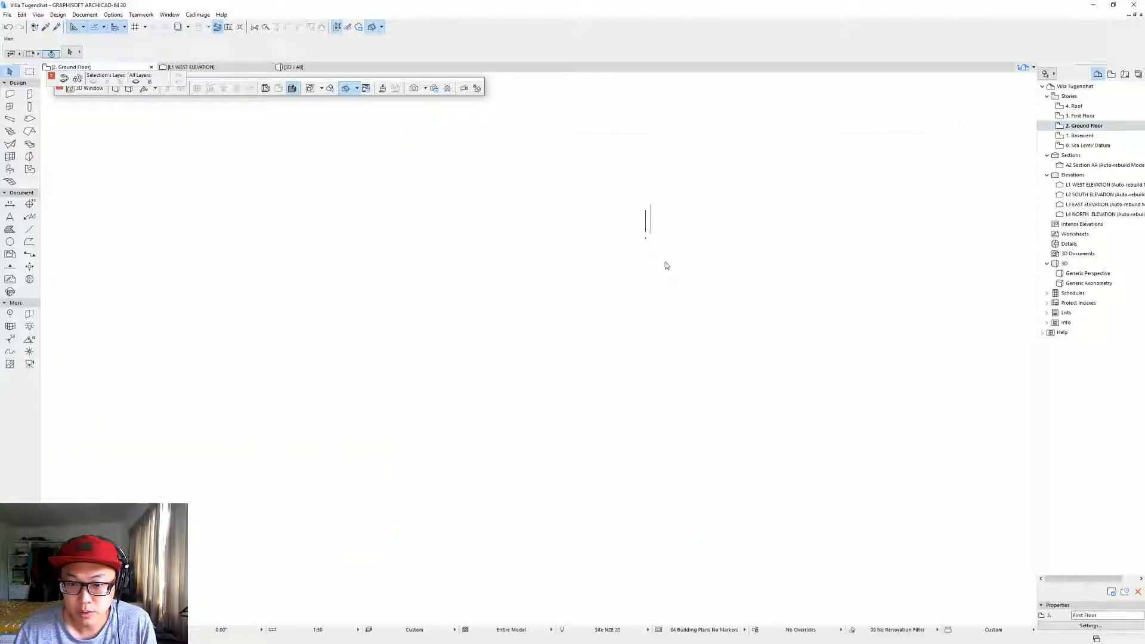
{"action": "left_click", "coordinate": [10, 106]}
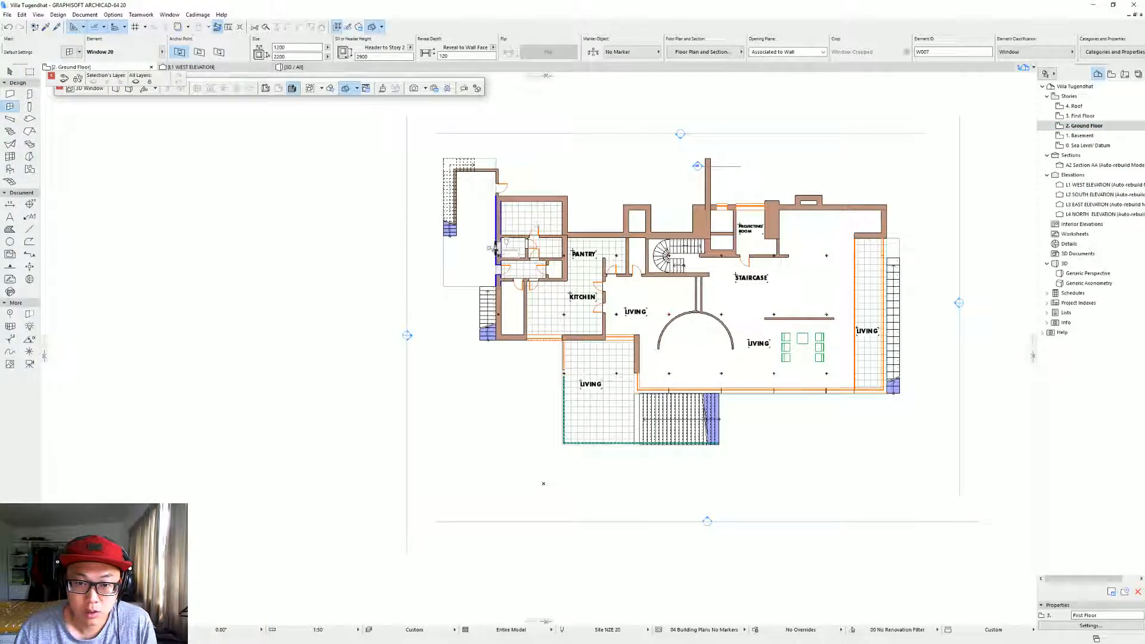
{"action": "scroll", "coordinate": [496, 224], "scroll_direction": "up", "scroll_amount": 2}
{"action": "left_click", "coordinate": [495, 223]}
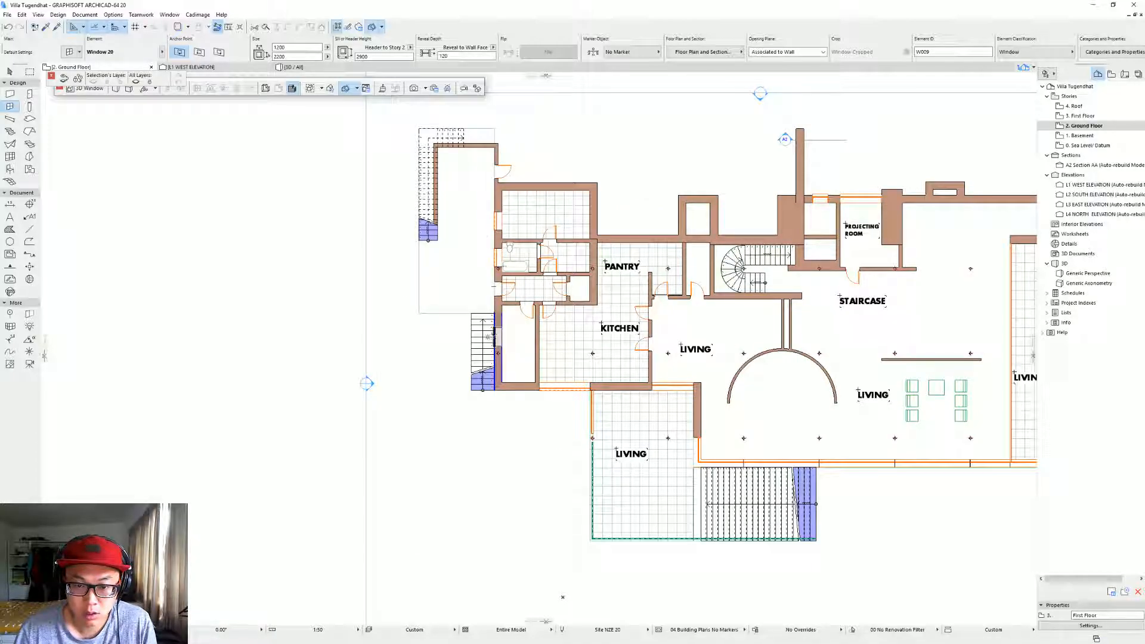
{"action": "key", "text": "Escape"}
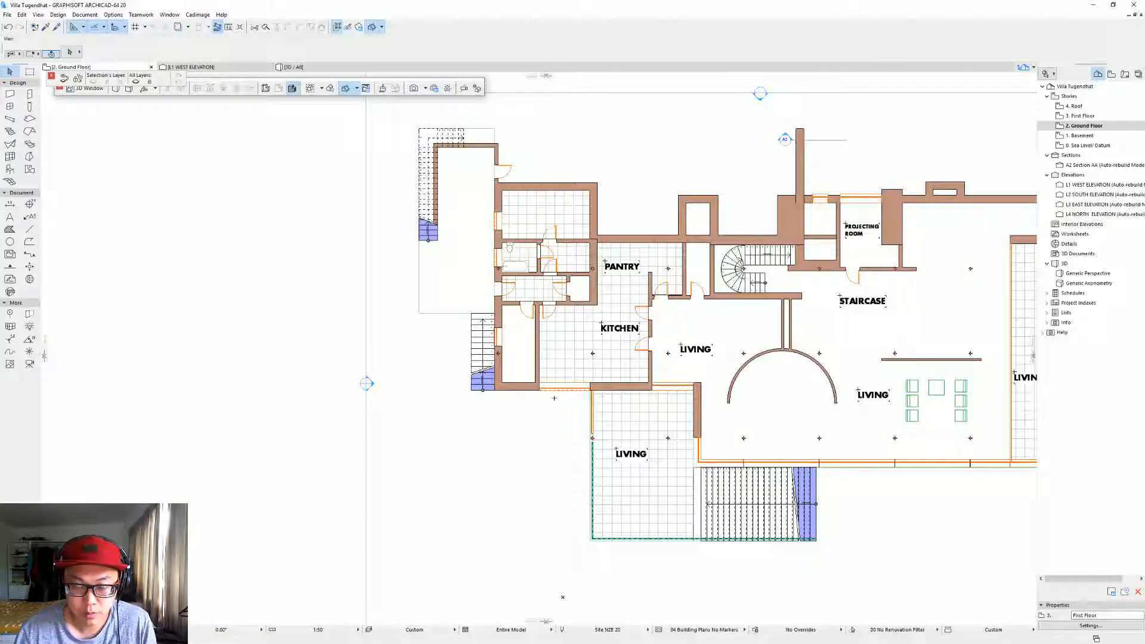
In the west elevation, move the new window above the lower stairs toward the door, aligning its edge with the top stair riser.
{"action": "double_click", "coordinate": [1074, 185]}
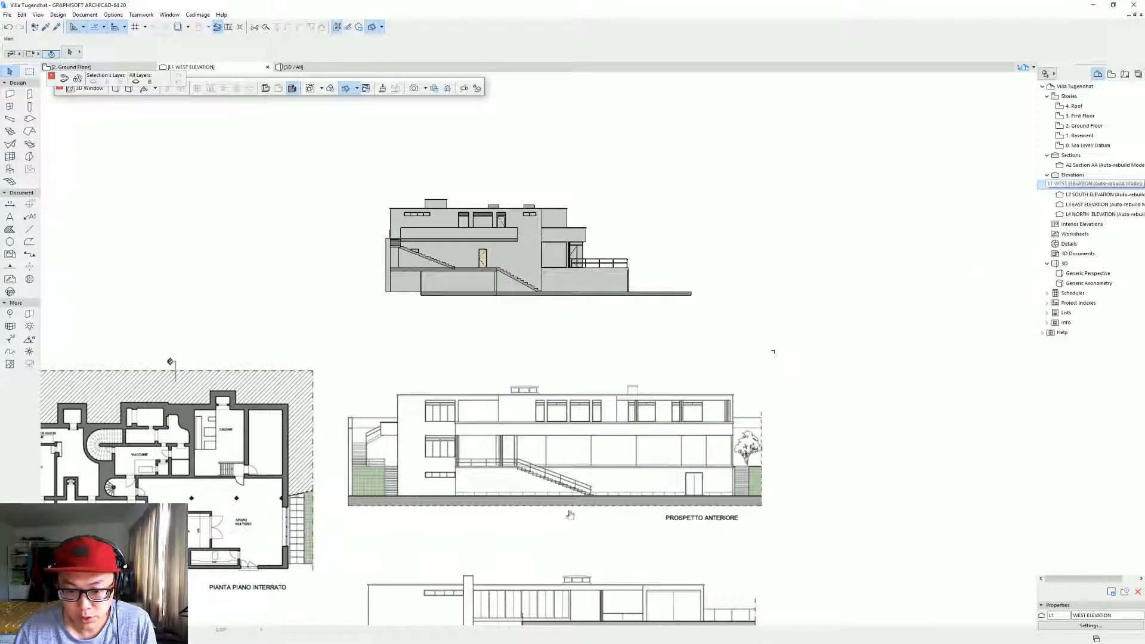
{"action": "mouse_move", "coordinate": [571, 516]}
{"action": "middle_mouse_down"}
{"action": "mouse_move", "coordinate": [656, 227]}
{"action": "mouse_move", "coordinate": [675, 287]}
{"action": "middle_mouse_up"}
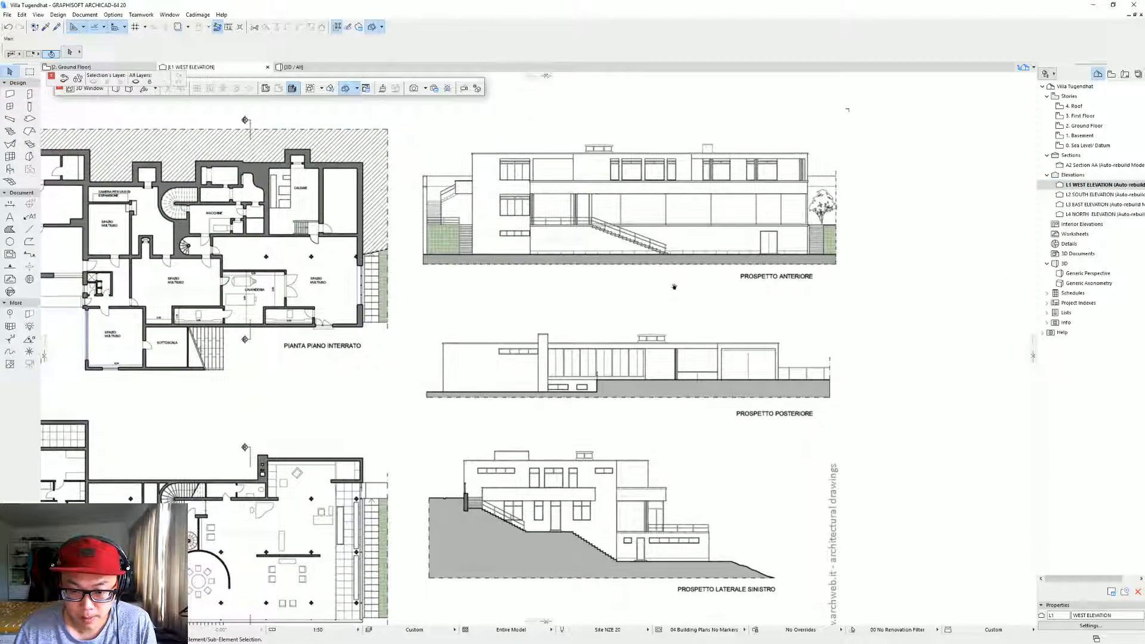
{"action": "scroll", "coordinate": [656, 287], "scroll_direction": "up", "scroll_amount": 3}
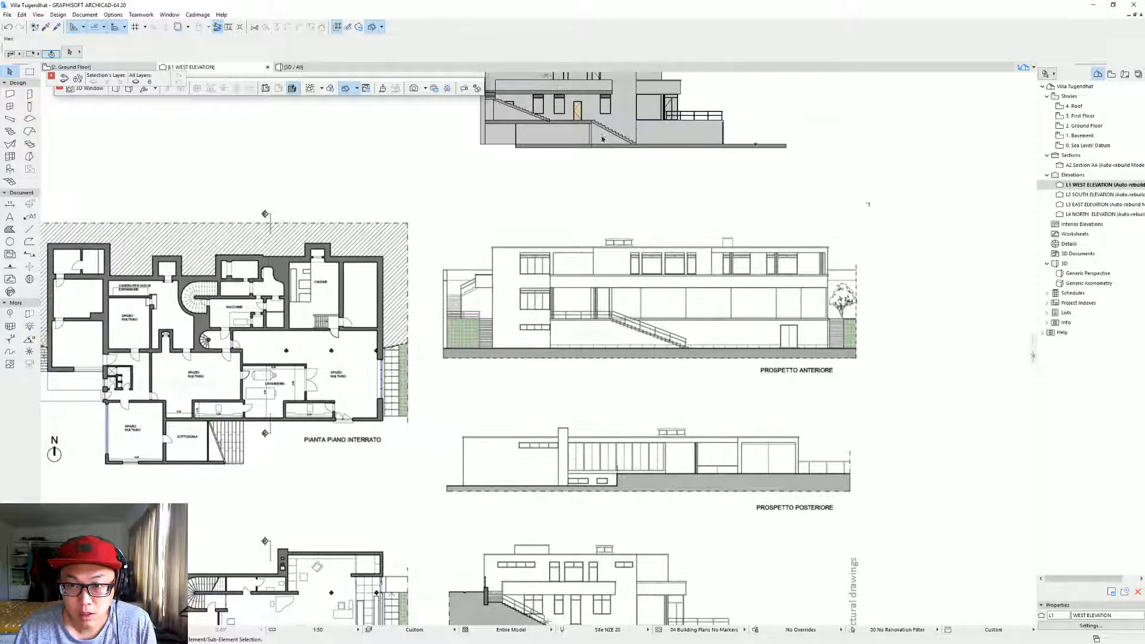
{"action": "left_click", "coordinate": [597, 115]}
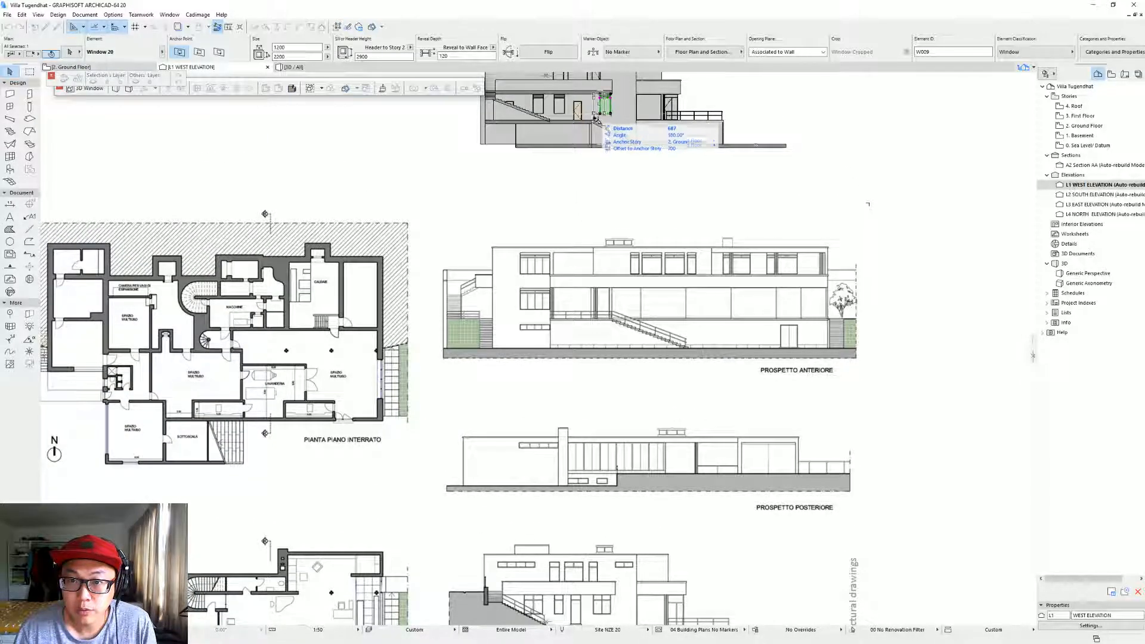
{"action": "scroll", "coordinate": [617, 170], "scroll_direction": "down", "scroll_amount": 1}
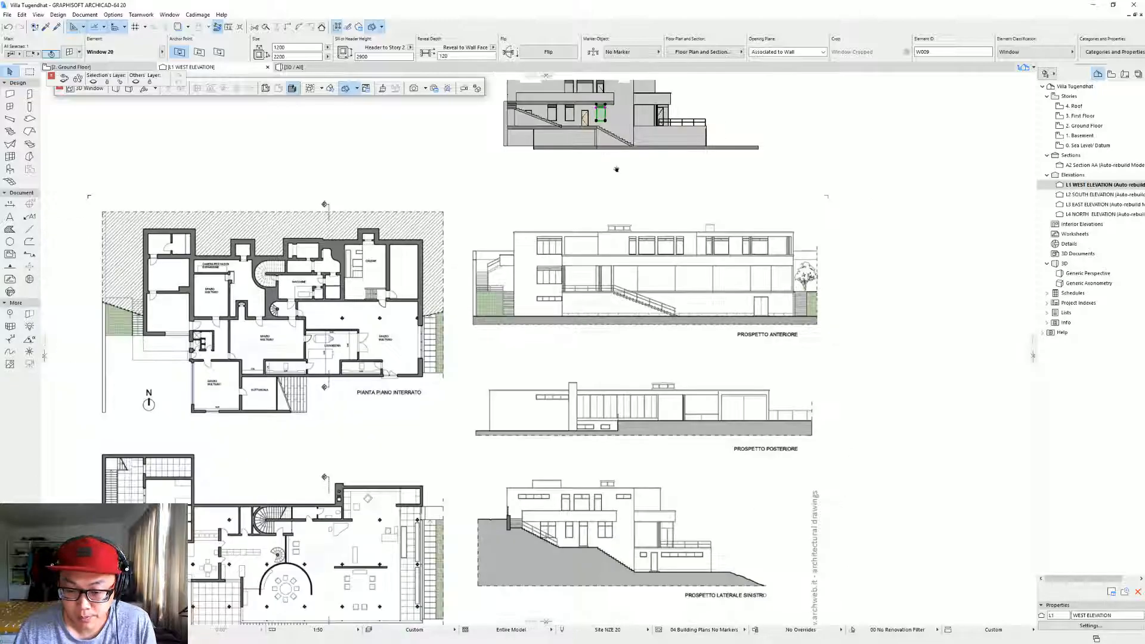
{"action": "middle_click_drag", "start_coordinate": [617, 170], "coordinate": [564, 66]}
{"action": "scroll", "coordinate": [526, 123], "scroll_direction": "up", "scroll_amount": 3}
{"action": "middle_click_drag", "start_coordinate": [531, 146], "coordinate": [557, 448]}
{"action": "scroll", "coordinate": [599, 200], "scroll_direction": "up", "scroll_amount": 5}
{"action": "left_click", "coordinate": [566, 381]}
{"action": "left_click", "coordinate": [580, 409]}
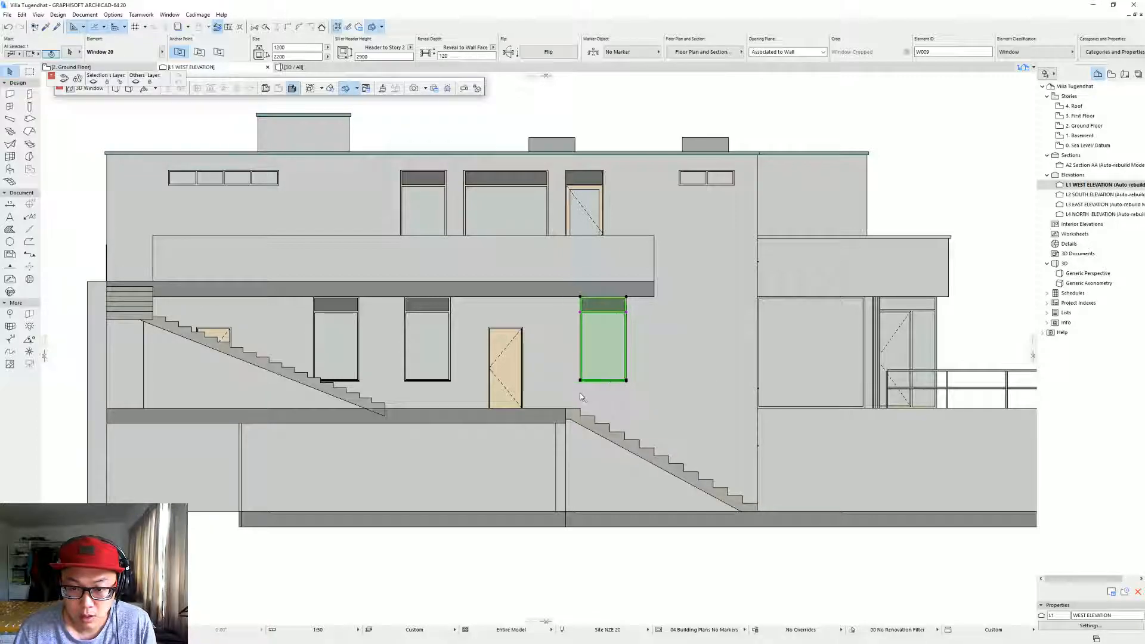
Move the window on the other side of the ground-floor door closer, leaving a 600 mm gap to the door.
{"action": "scroll", "coordinate": [582, 396], "scroll_direction": "down", "scroll_amount": 10}
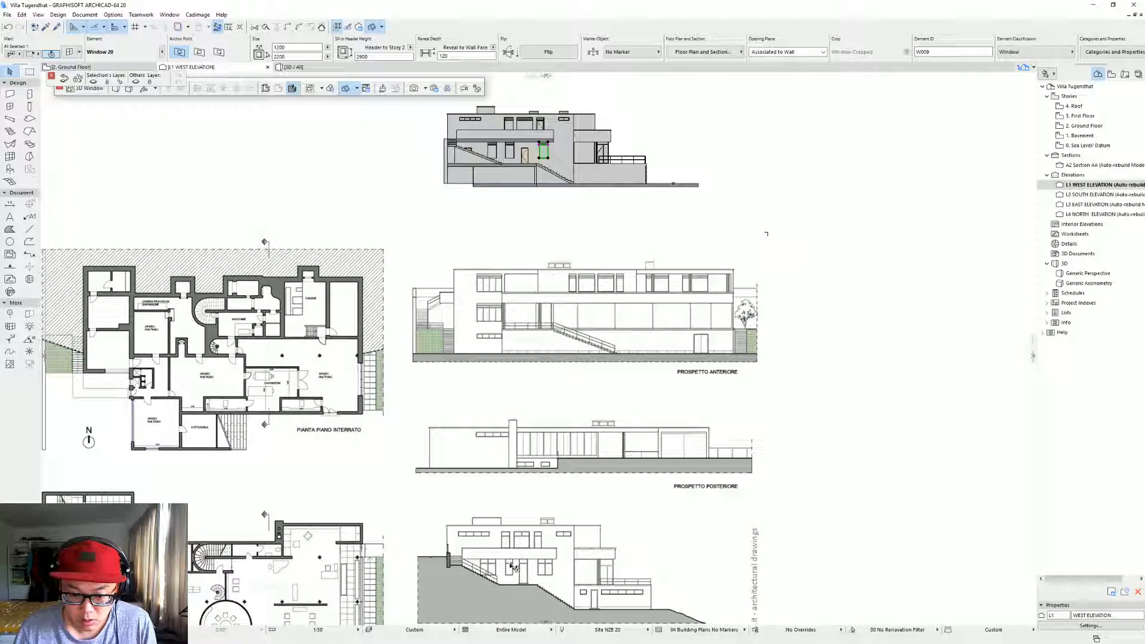
{"action": "scroll", "coordinate": [537, 286], "scroll_direction": "up", "scroll_amount": 5}
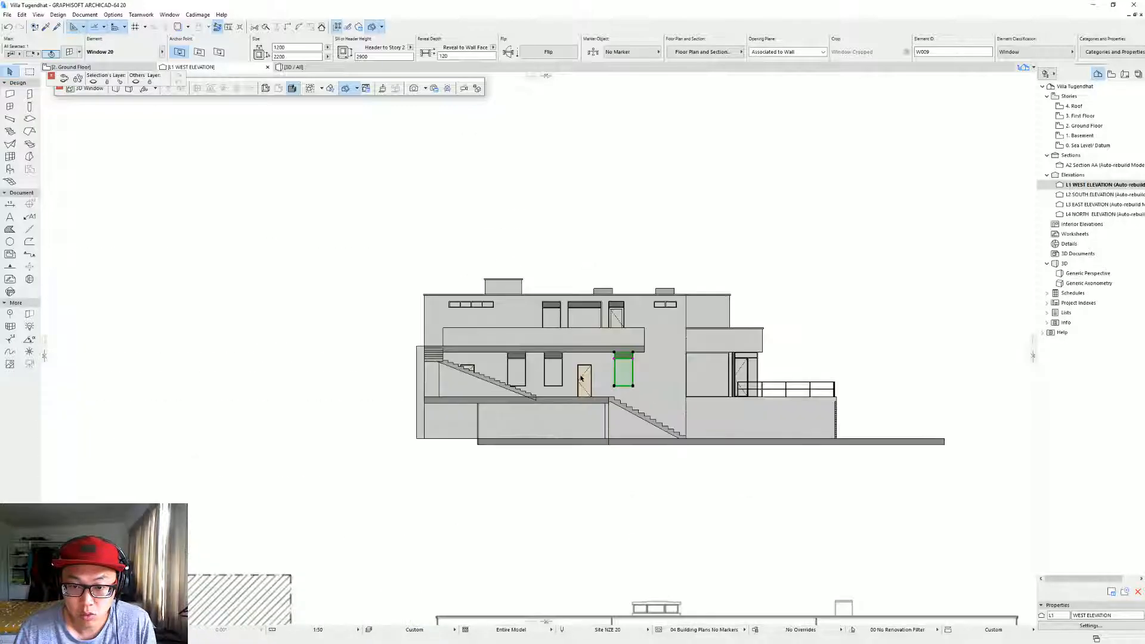
{"action": "left_click", "coordinate": [553, 350]}
{"action": "left_click_drag", "start_coordinate": [553, 349], "coordinate": [524, 343]}
{"action": "type", "text": "600"}
{"action": "key", "text": "Return"}
{"action": "key", "text": "Escape"}
Compare the ground-floor windows with the side elevation reference drawing, then select the door between them.
{"action": "scroll", "coordinate": [661, 349], "scroll_direction": "down", "scroll_amount": 5}
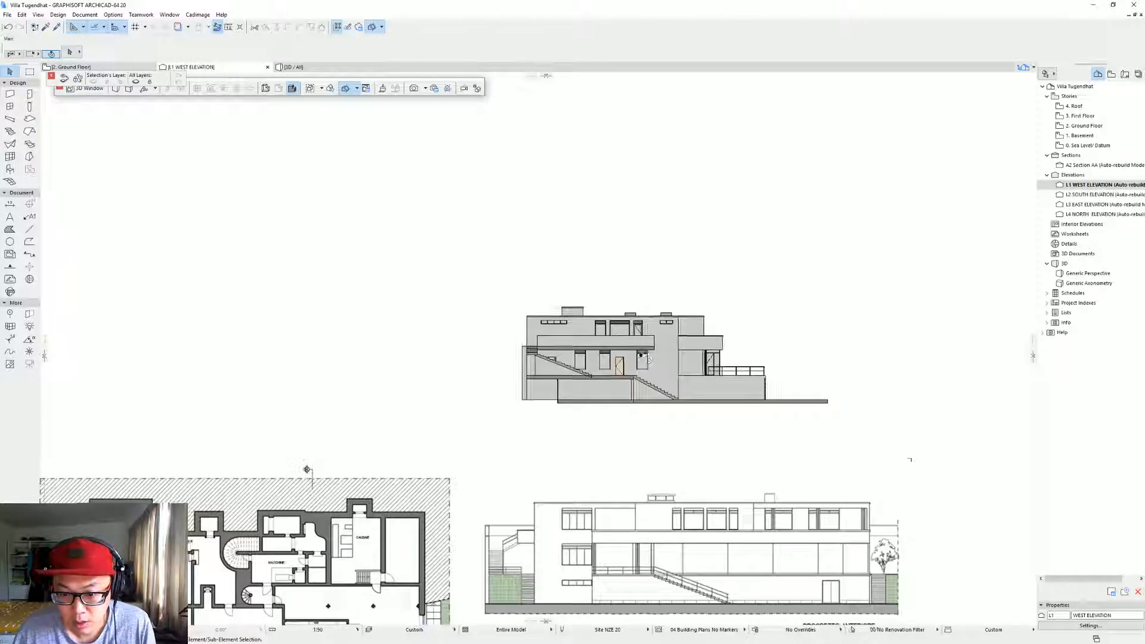
{"action": "middle_click_drag", "start_coordinate": [663, 534], "coordinate": [641, 388]}
{"action": "middle_click_drag", "start_coordinate": [600, 609], "coordinate": [568, 451]}
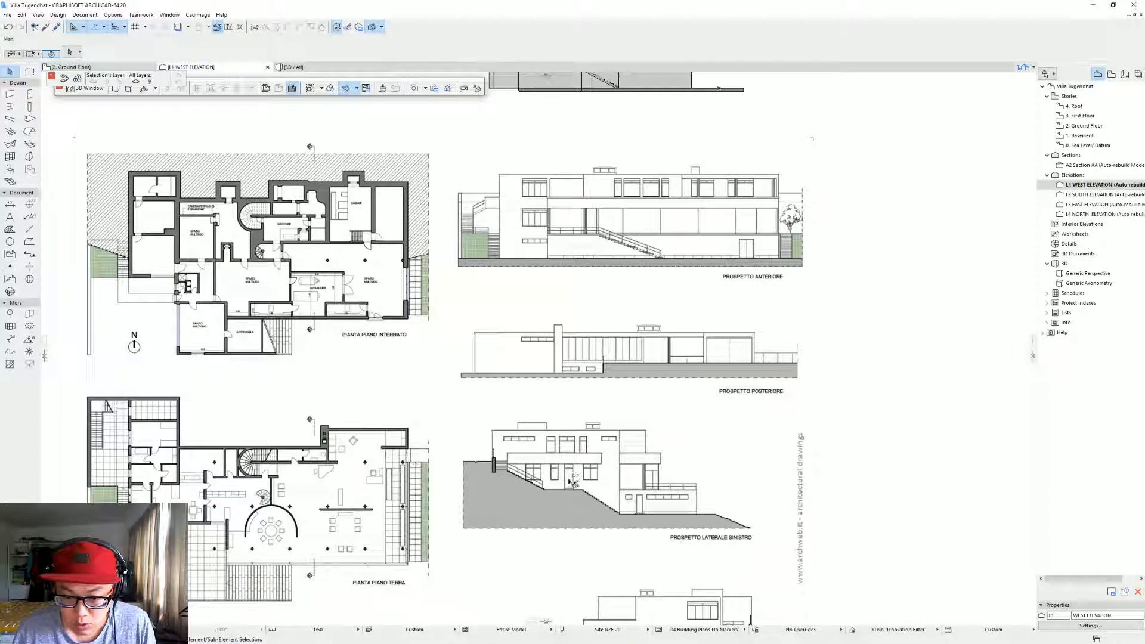
{"action": "middle_click_drag", "start_coordinate": [578, 369], "coordinate": [588, 565]}
{"action": "scroll", "coordinate": [586, 270], "scroll_direction": "up", "scroll_amount": 4}
{"action": "scroll", "coordinate": [586, 270], "scroll_direction": "up", "scroll_amount": 5}
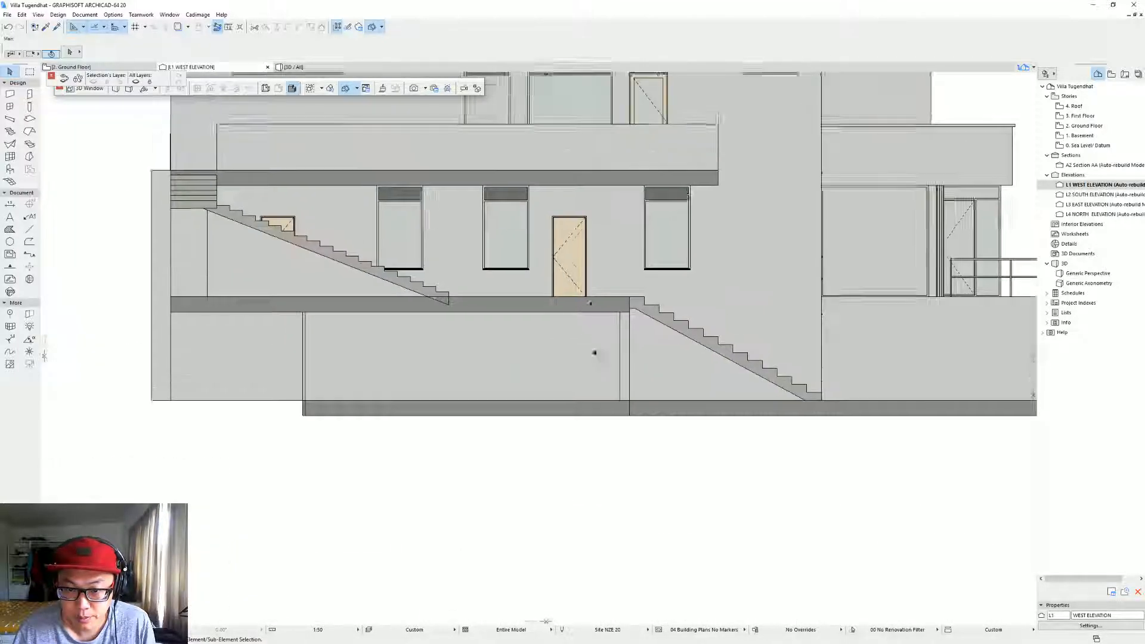
{"action": "left_click", "coordinate": [589, 310]}
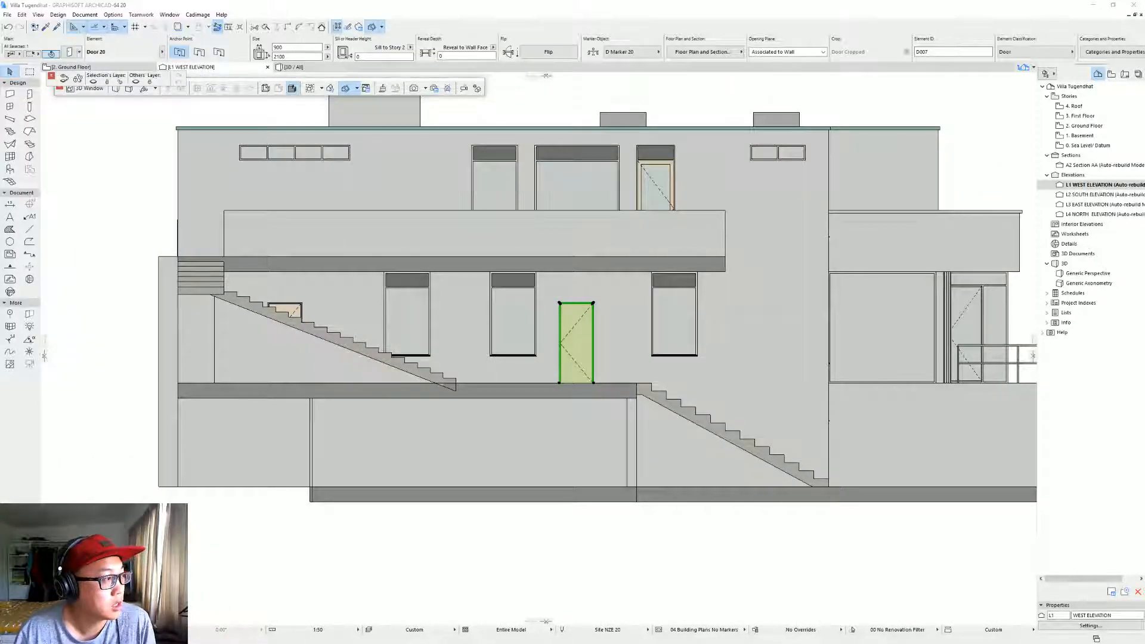
Switch to Google Maps and look over the villa's balcony in Street View for a vantage point on the terrace below.
{"action": "key", "text": "alt+Tab"}
{"action": "left_click_drag", "start_coordinate": [212, 282], "coordinate": [23, 179]}
{"action": "left_click_drag", "start_coordinate": [794, 358], "coordinate": [468, 314]}
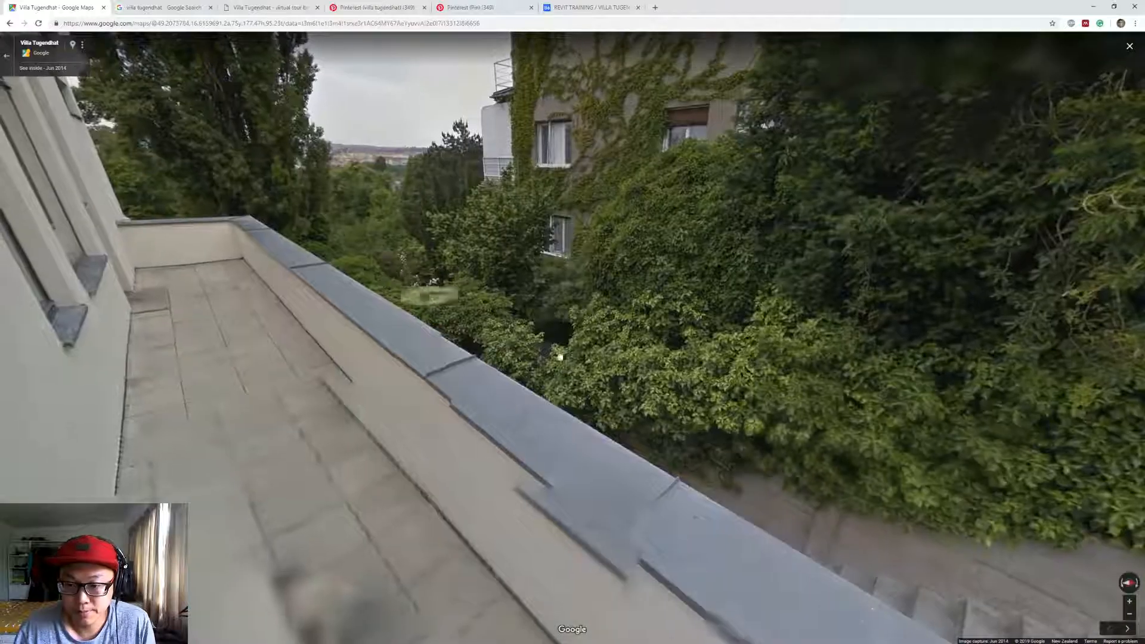
{"action": "left_click", "coordinate": [793, 519]}
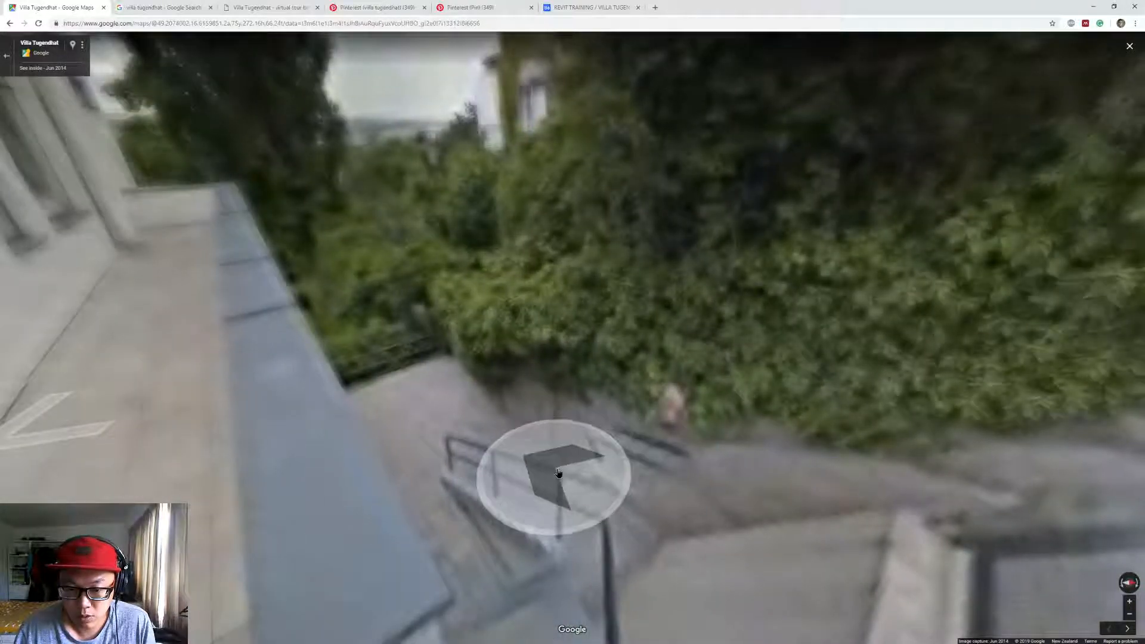
{"action": "left_click", "coordinate": [468, 442]}
{"action": "left_click", "coordinate": [780, 455]}
{"action": "left_click", "coordinate": [8, 55]}
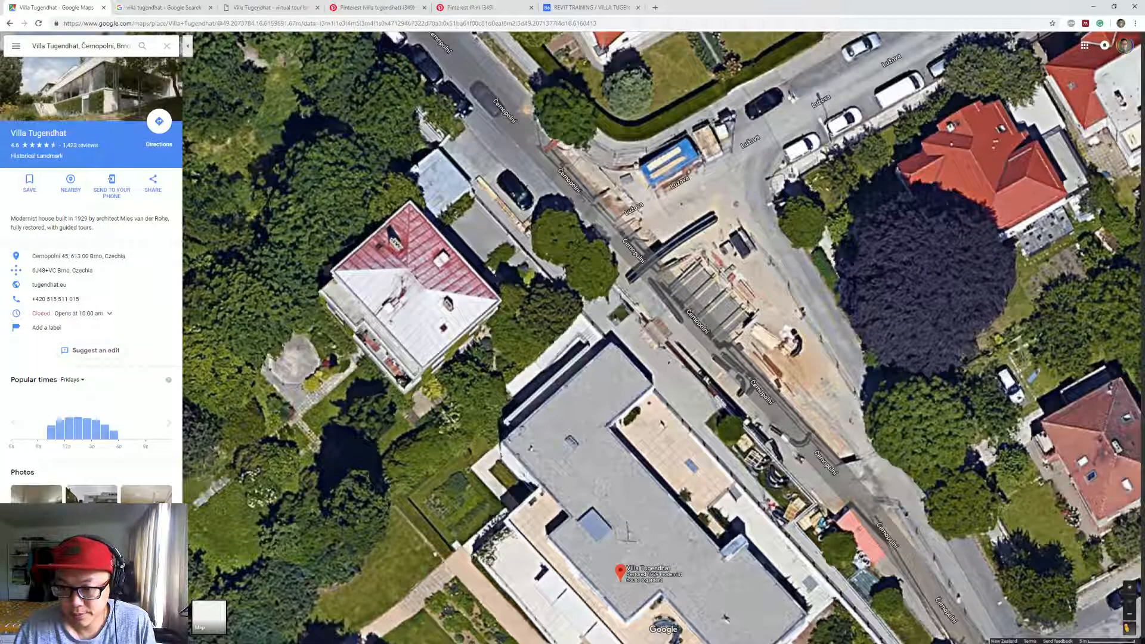
{"action": "left_click_drag", "start_coordinate": [1127, 629], "coordinate": [559, 332]}
{"action": "left_click", "coordinate": [1125, 628]}
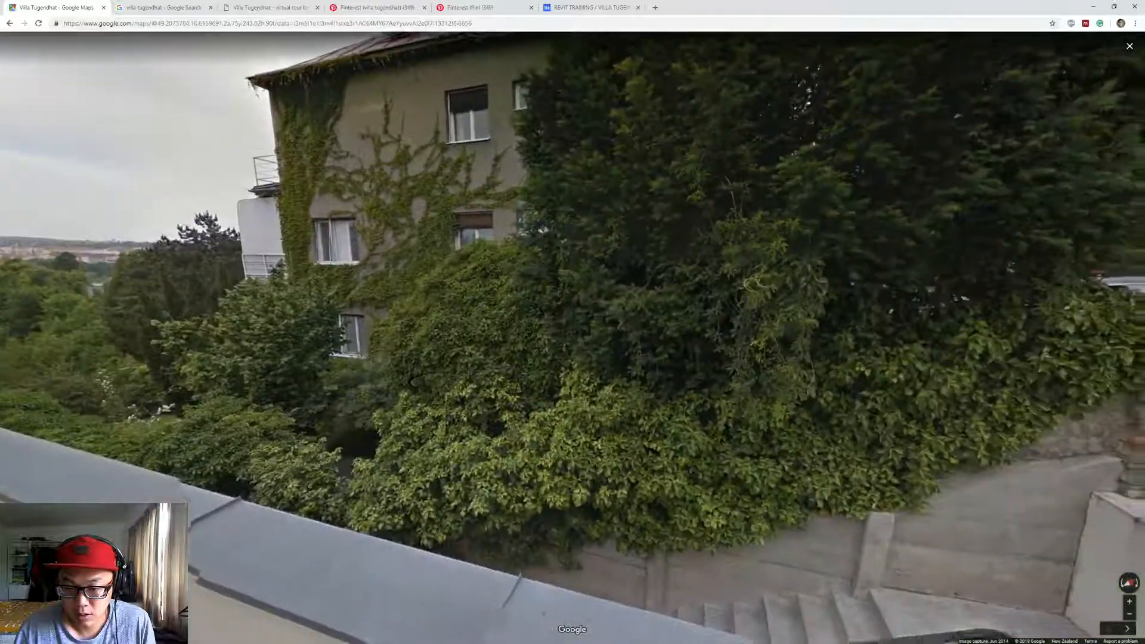
{"action": "left_click", "coordinate": [9, 58]}
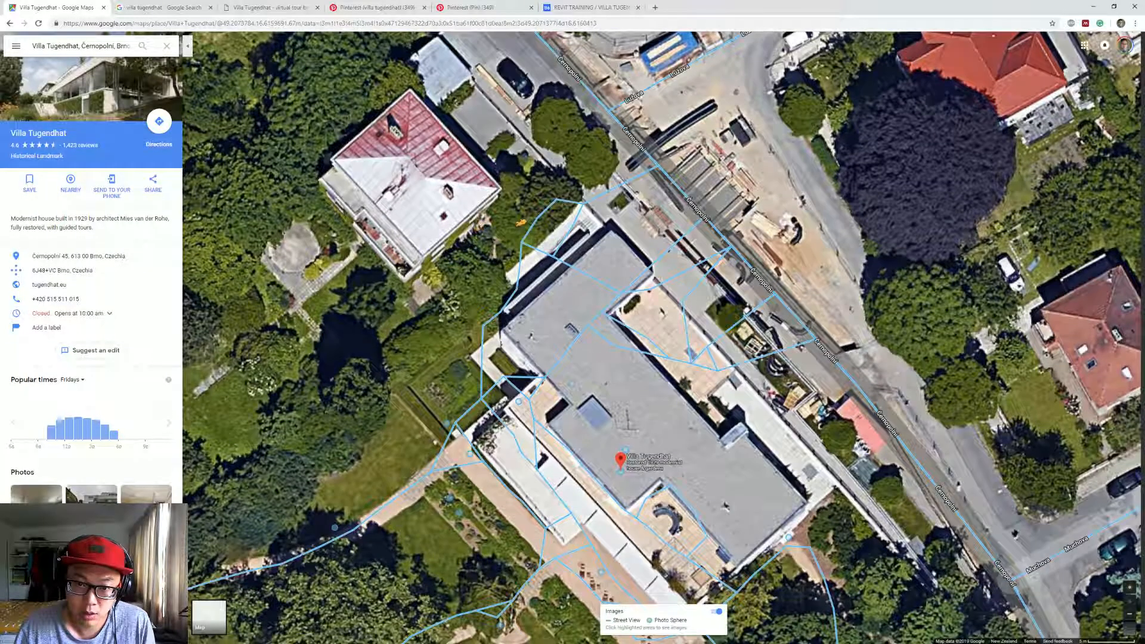
Examine the ground-floor door and windows from the terrace in Street View, then return to the west elevation in ARCHICAD.
{"action": "left_click", "coordinate": [531, 202]}
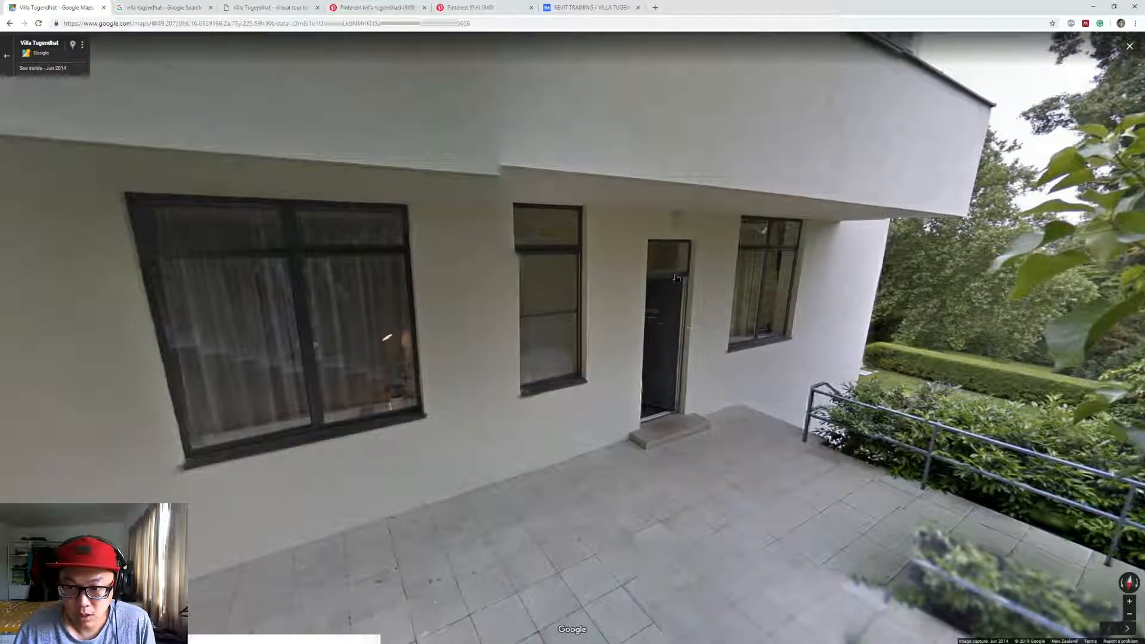
{"action": "left_click_drag", "start_coordinate": [677, 278], "coordinate": [829, 325]}
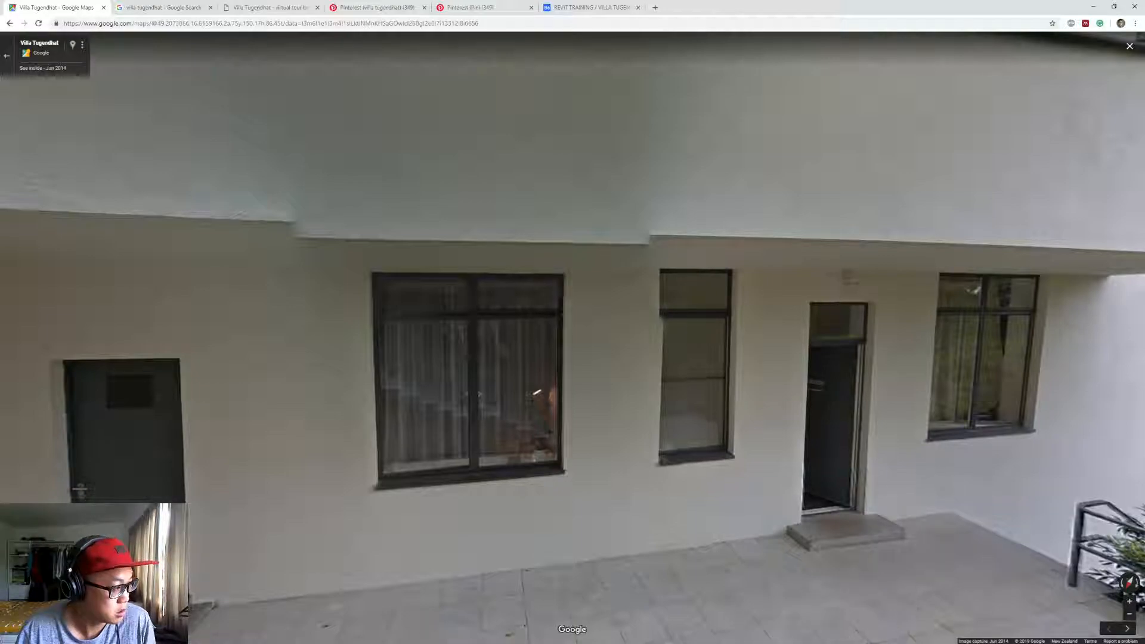
{"action": "key", "text": "alt+Tab"}
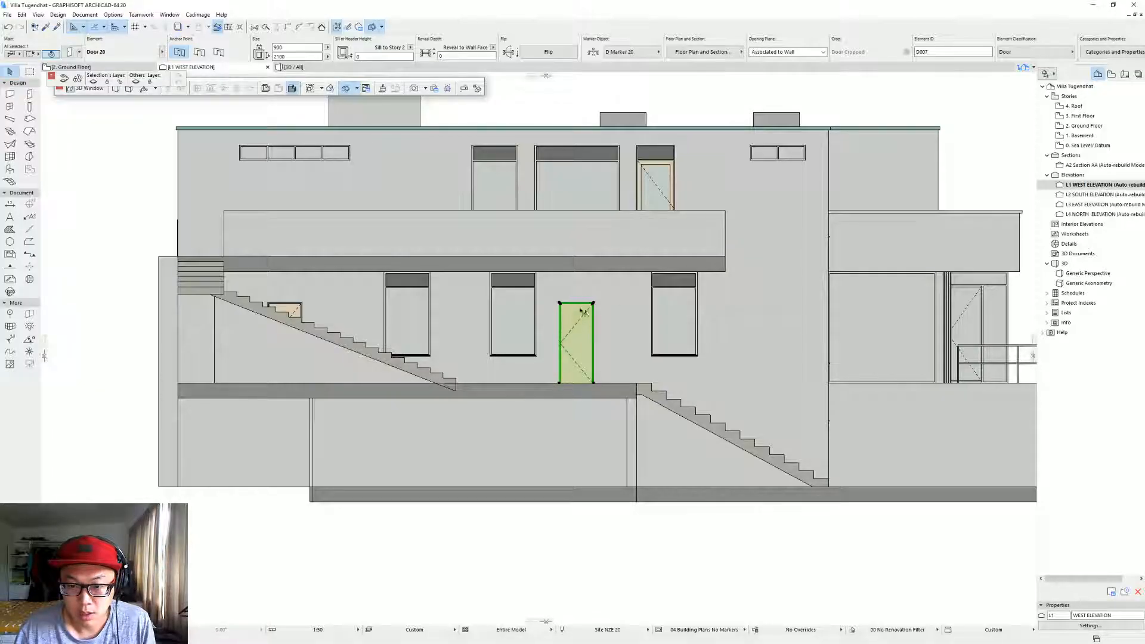
{"action": "middle_click_drag", "start_coordinate": [741, 320], "coordinate": [607, 335]}
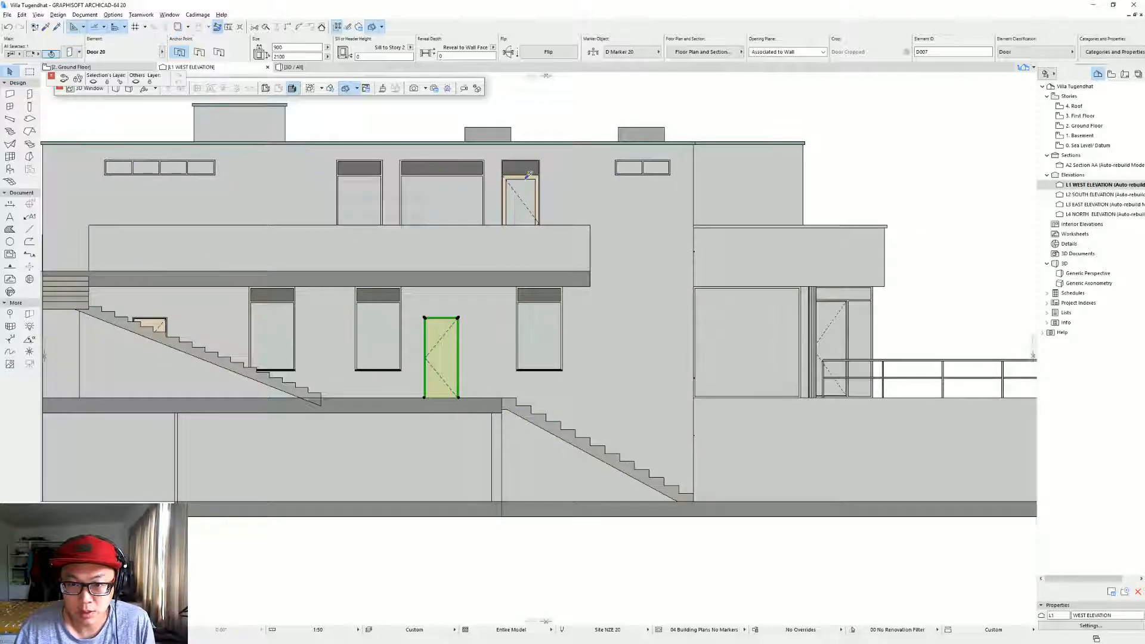
Transfer the settings of the first-floor balcony door with transom to the ground-floor door in the west elevation.
{"action": "left_click", "coordinate": [529, 174]}
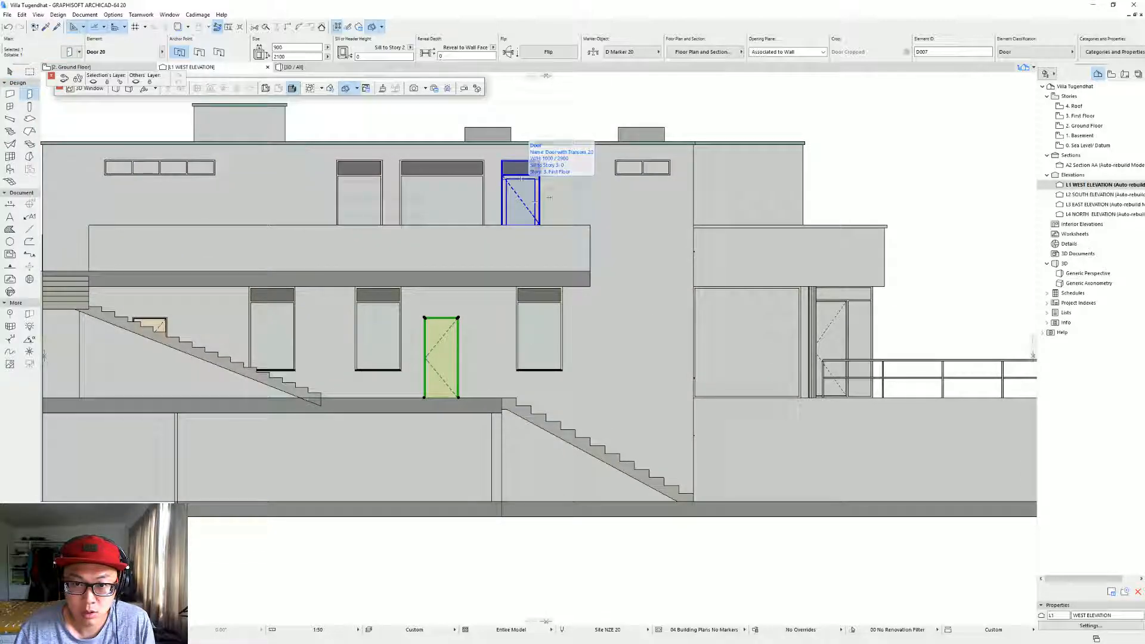
{"action": "key", "text": "Delete"}
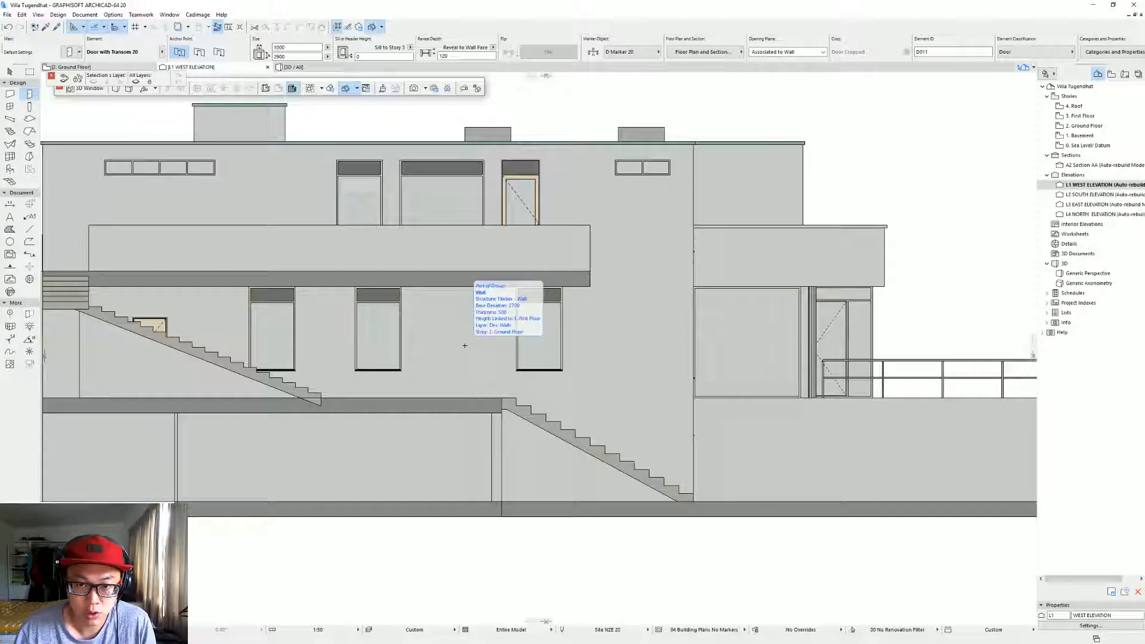
{"action": "left_click", "coordinate": [457, 358]}
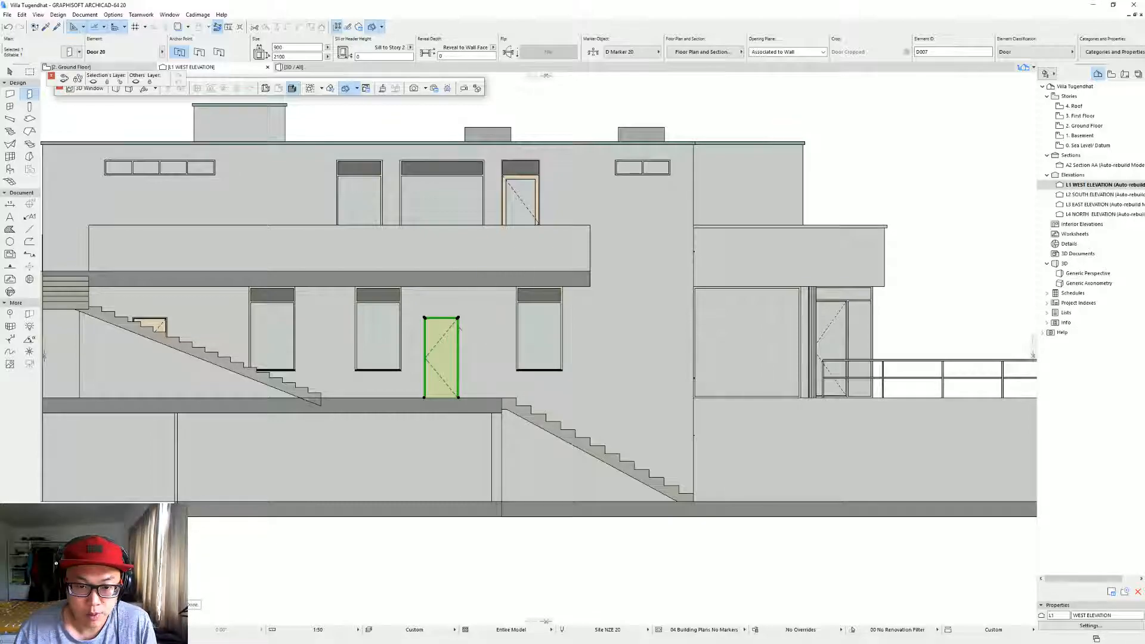
{"action": "key", "text": "Escape"}
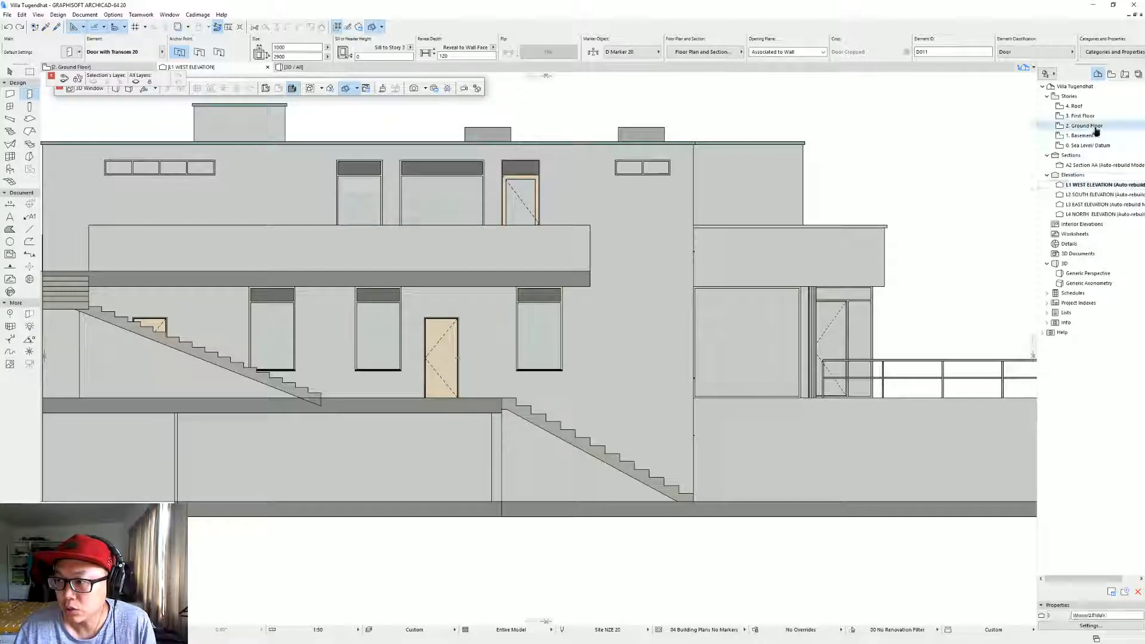
In the Ground Floor plan, relink the west wall's exterior door to the anchor story 2. Ground Floor.
{"action": "double_click", "coordinate": [1096, 128]}
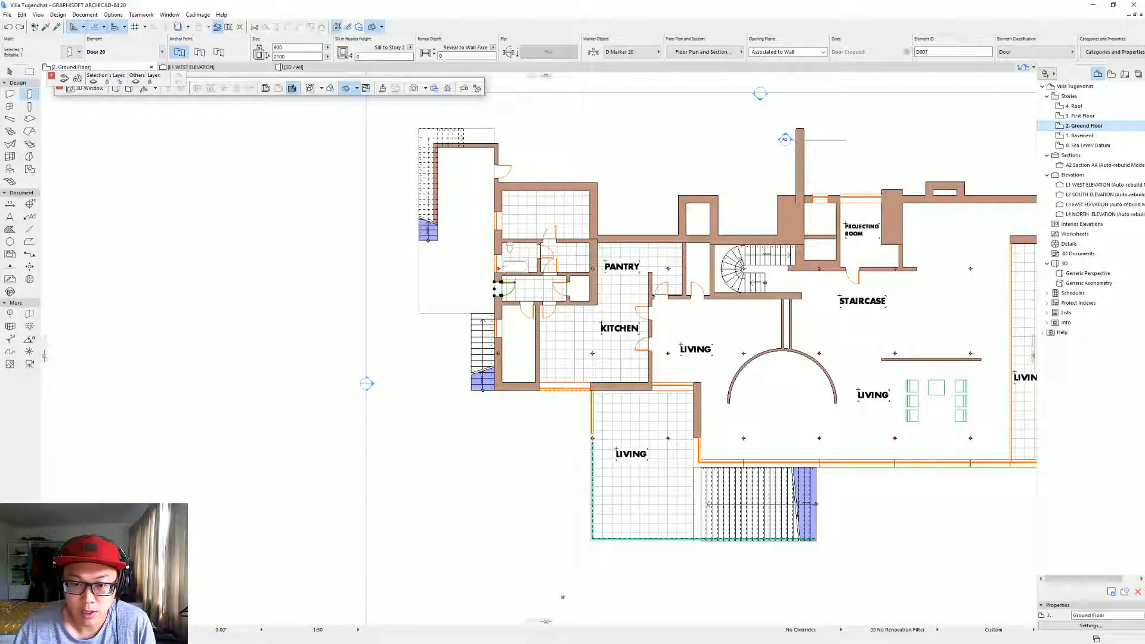
{"action": "scroll", "coordinate": [502, 276], "scroll_direction": "up", "scroll_amount": 3}
{"action": "key", "text": "Escape"}
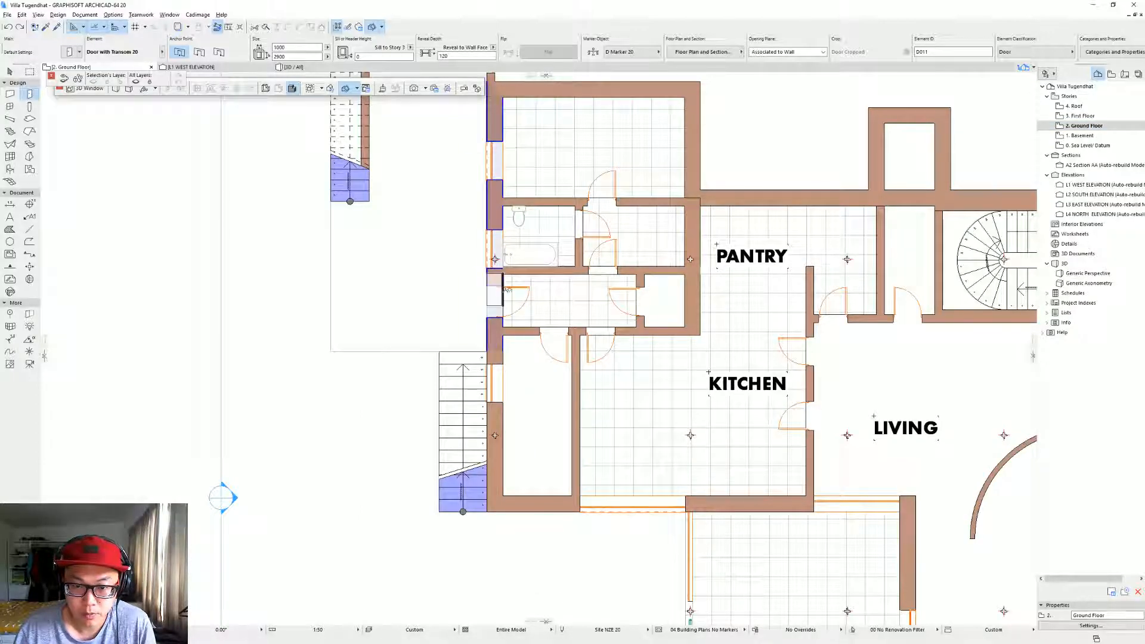
{"action": "key", "text": "Escape"}
{"action": "key", "text": "F3"}
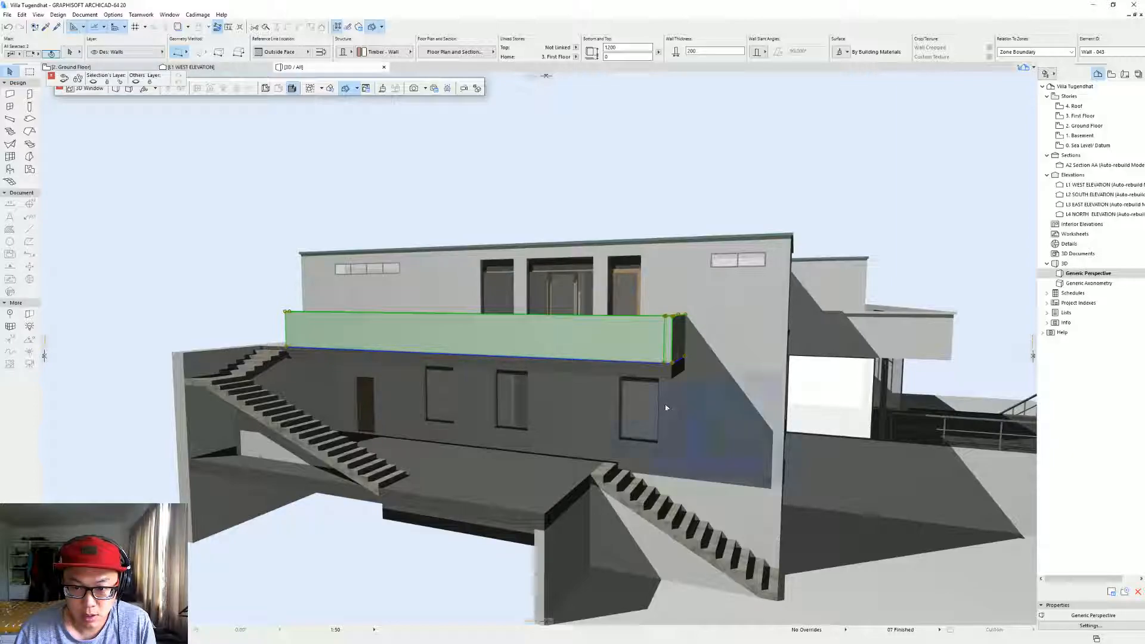
{"action": "key", "text": "F2"}
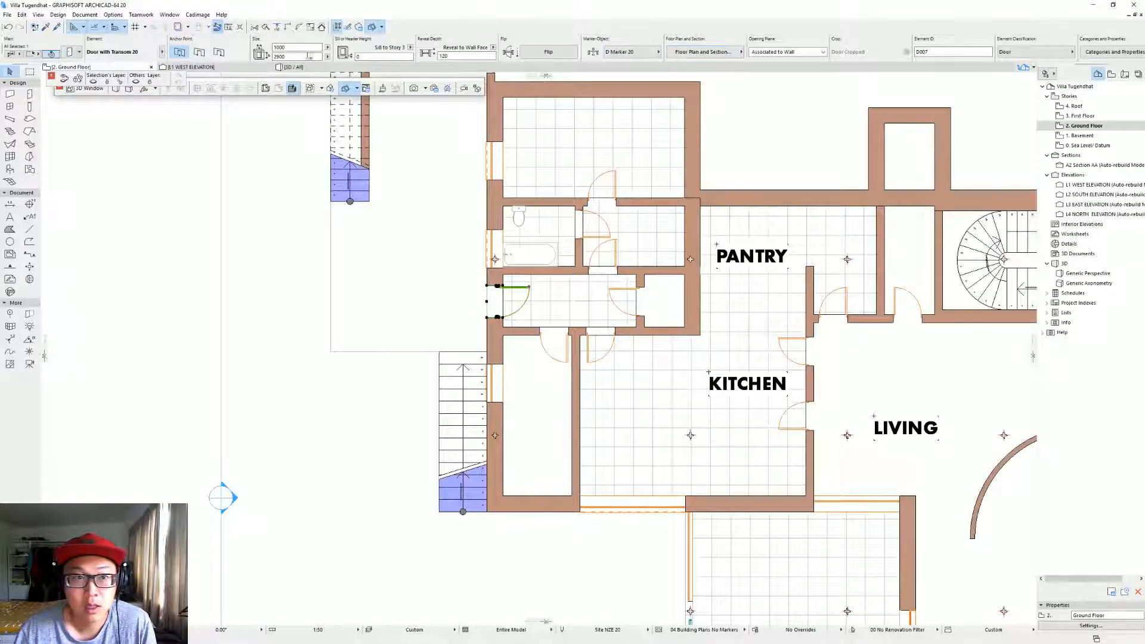
{"action": "left_click", "coordinate": [410, 48]}
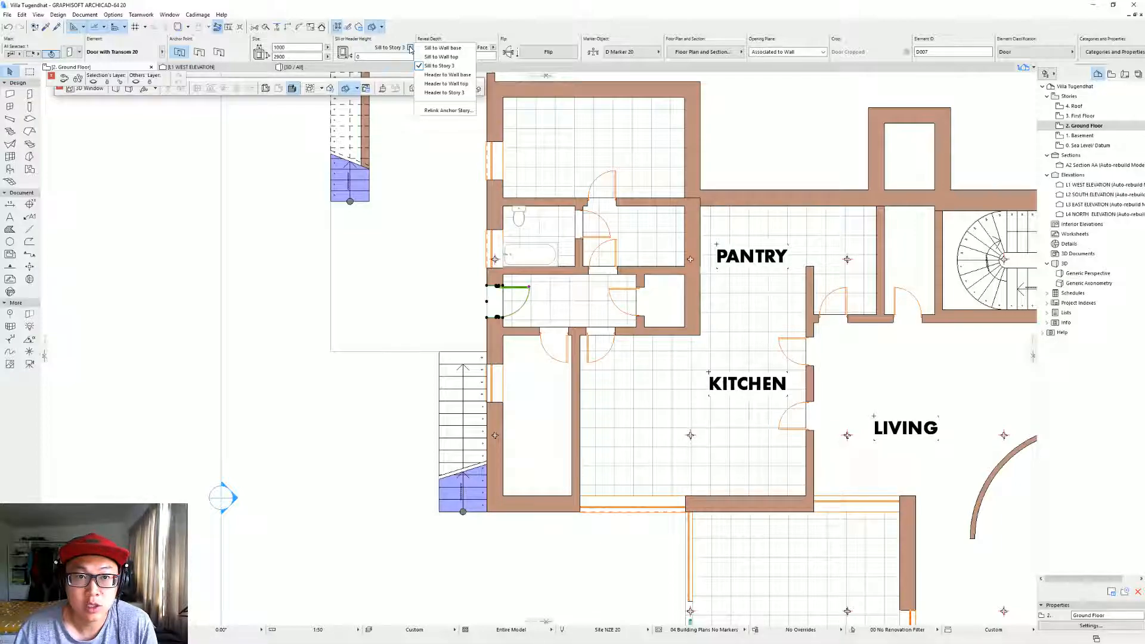
{"action": "left_click", "coordinate": [444, 111]}
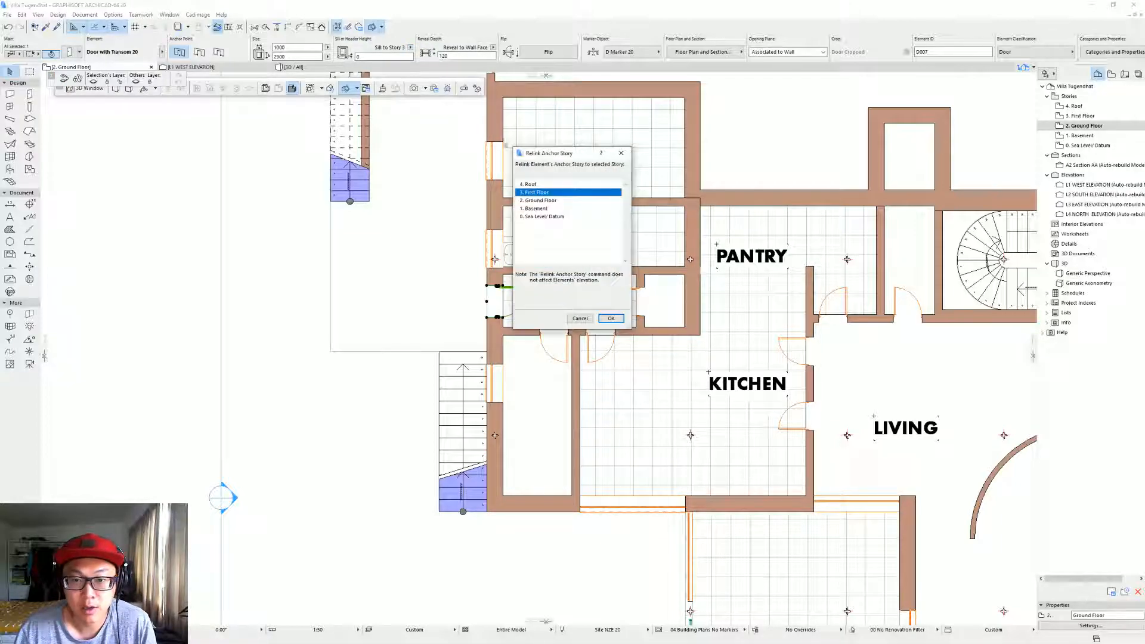
{"action": "double_click", "coordinate": [551, 201]}
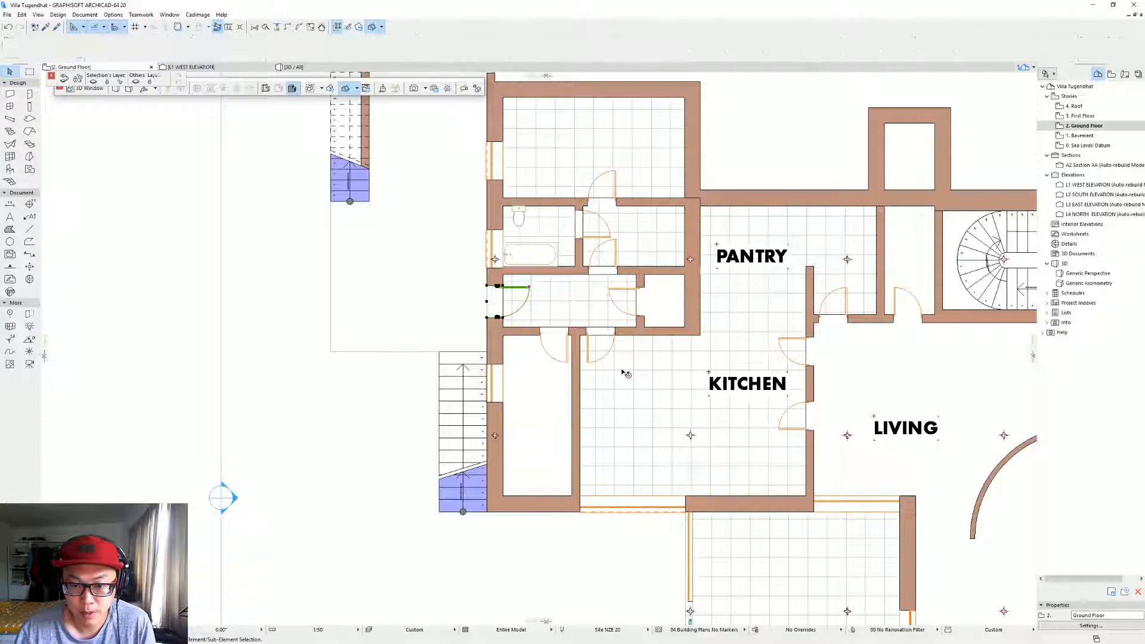
Set the exterior door's sill height to 0 relative to Story 2 and check the door in 3D.
{"action": "key", "text": "F3"}
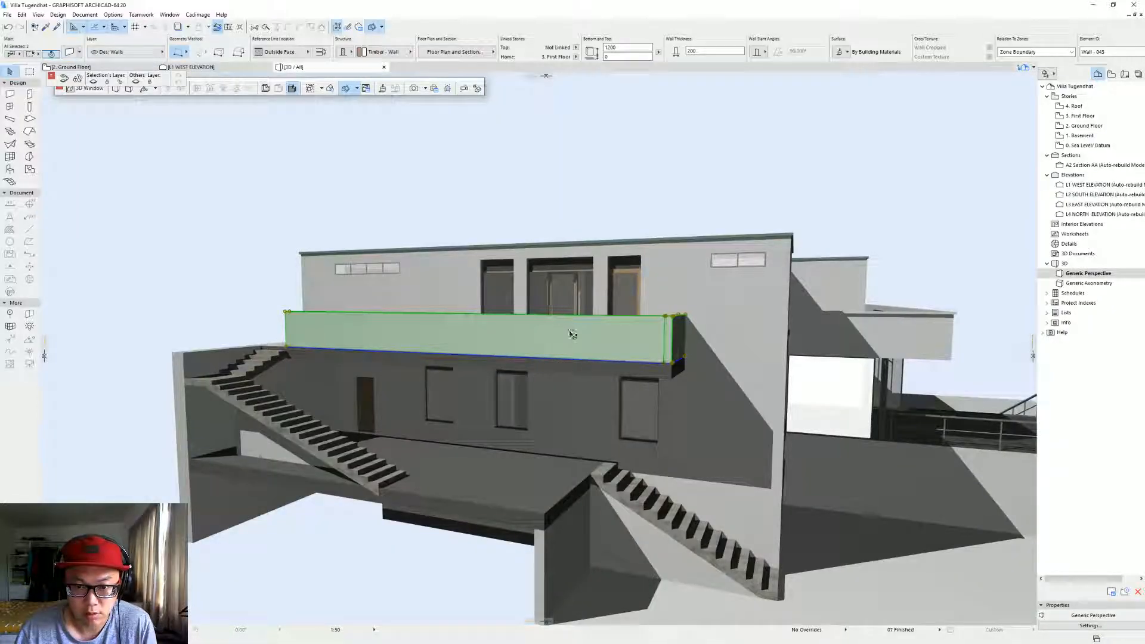
{"action": "key", "text": "F2"}
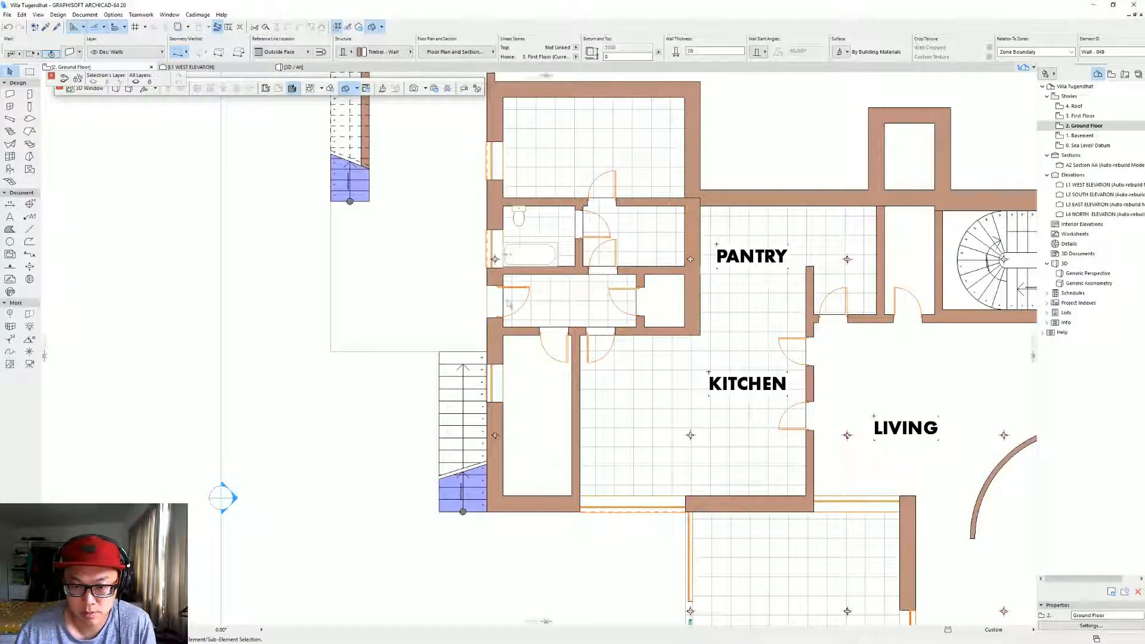
{"action": "left_click", "coordinate": [503, 287]}
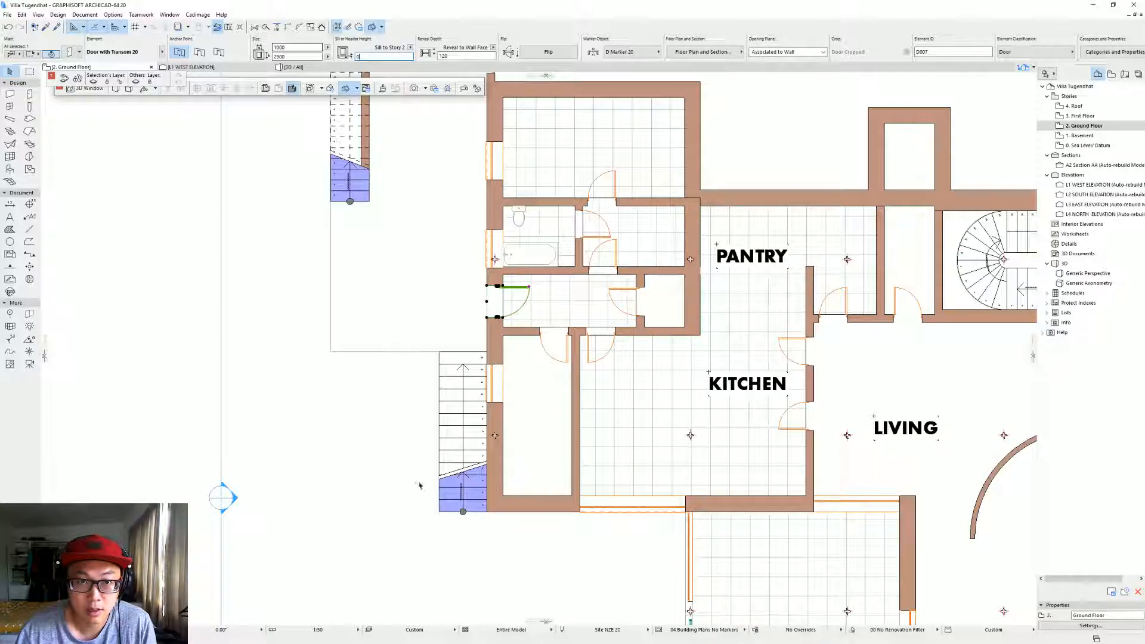
{"action": "left_click", "coordinate": [387, 516]}
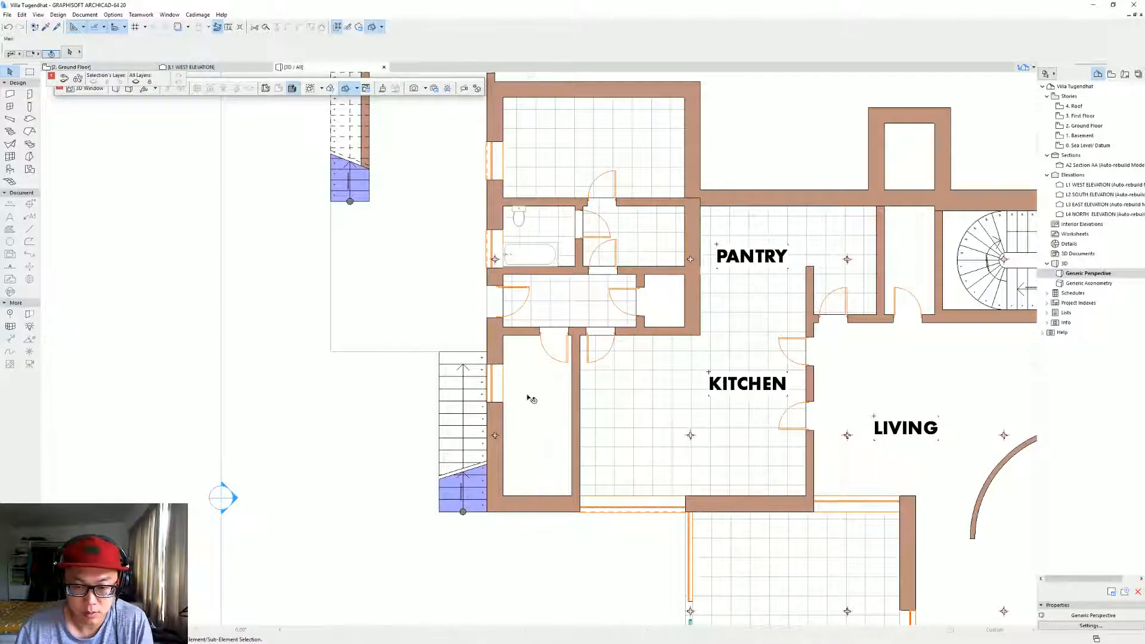
{"action": "key", "text": "F3"}
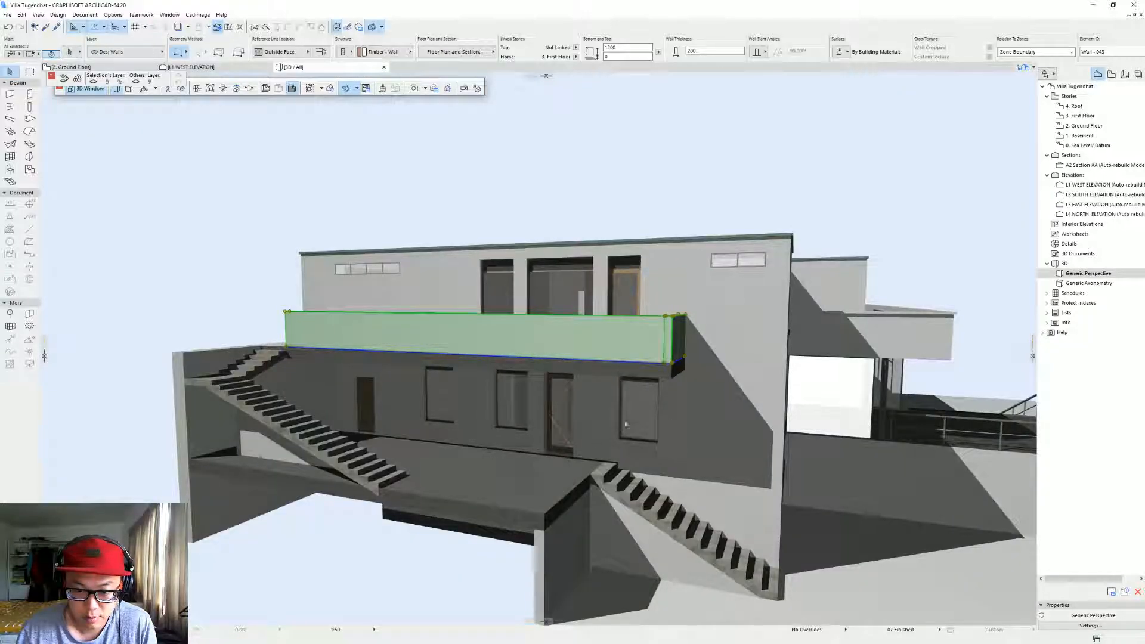
Orbit to face the west side in 3D and set the ground-floor transom door's height to 2600 mm.
{"action": "left_click", "coordinate": [395, 562]}
{"action": "middle_click_drag", "start_coordinate": [398, 555], "coordinate": [541, 451], "text": "shift"}
{"action": "left_click", "coordinate": [528, 406]}
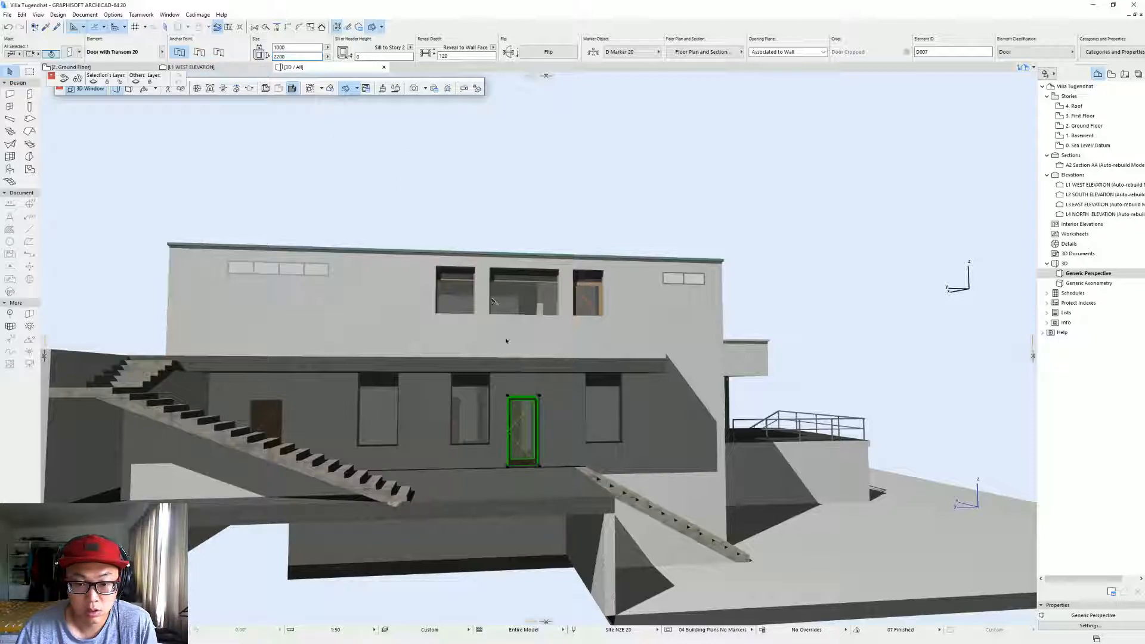
{"action": "double_click", "coordinate": [294, 56]}
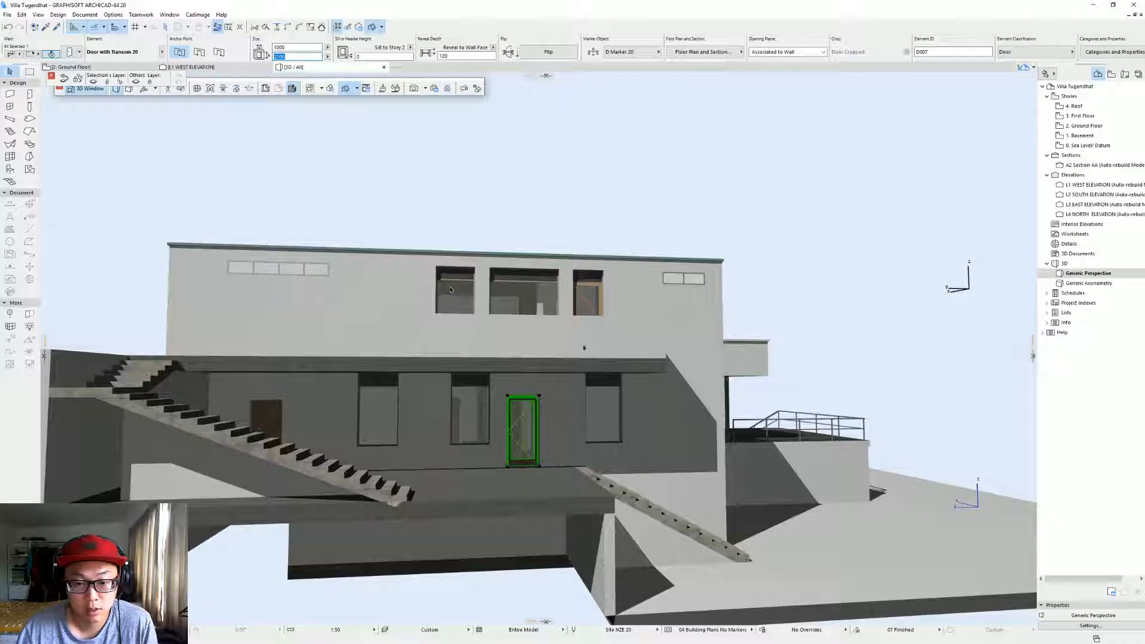
{"action": "type", "text": "2400"}
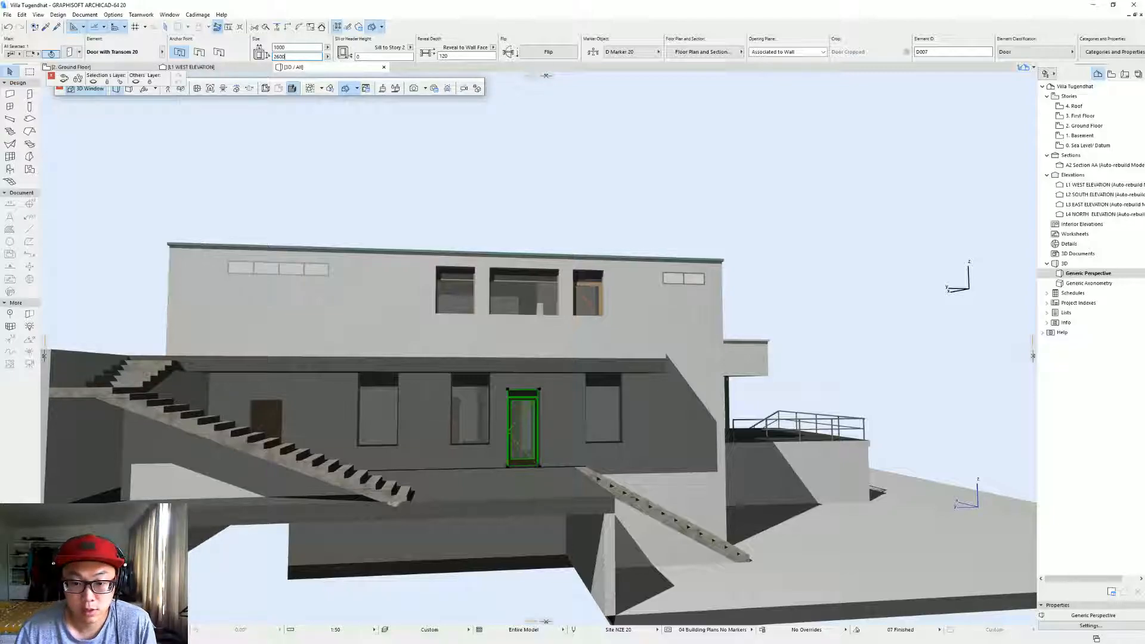
Transfer the transom door's settings to the other ground-floor door behind the upper stair and inspect it from below.
{"action": "mouse_move", "coordinate": [568, 459]}
{"action": "middle_mouse_down", "text": "shift"}
{"action": "mouse_move", "coordinate": [440, 458]}
{"action": "mouse_move", "coordinate": [525, 444]}
{"action": "middle_mouse_up", "text": "shift"}
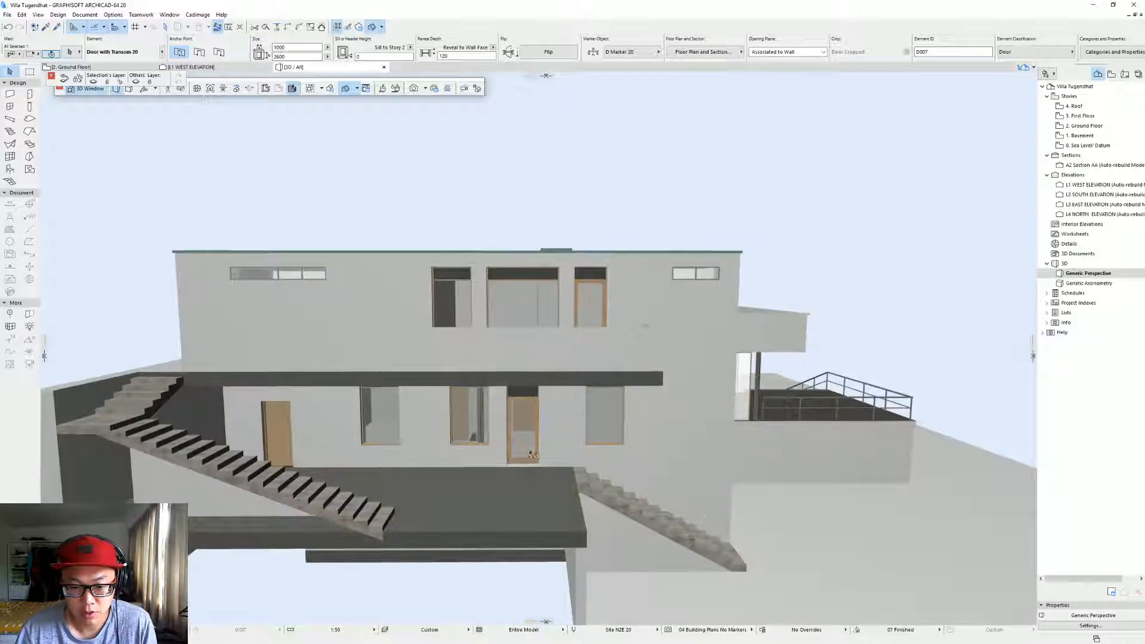
{"action": "left_click", "coordinate": [528, 443]}
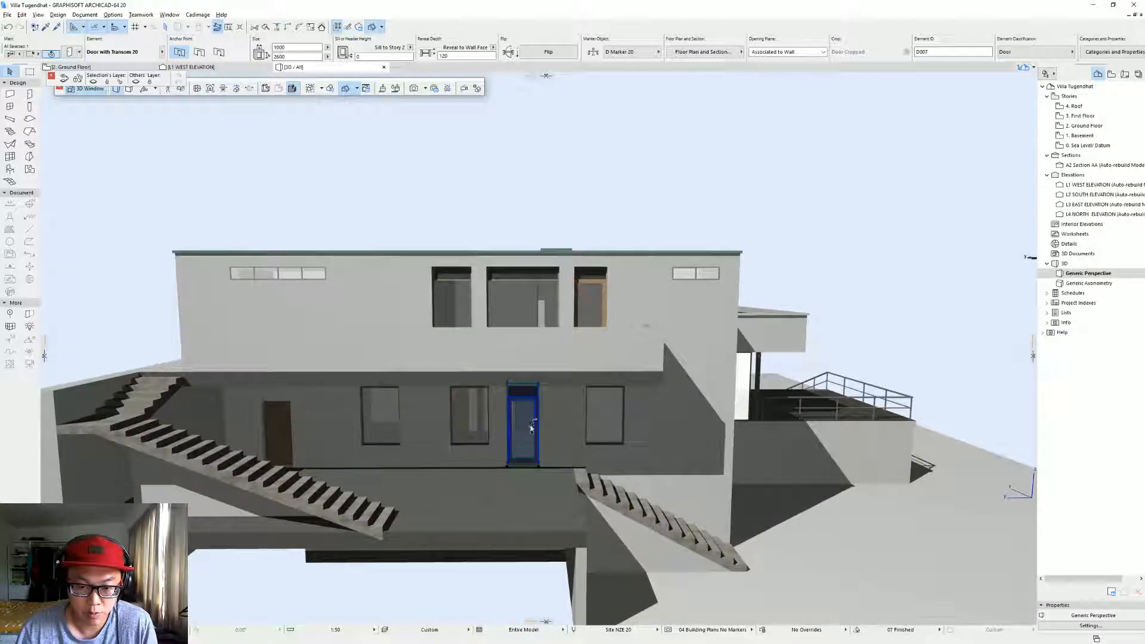
{"action": "left_click", "coordinate": [530, 421], "text": "alt"}
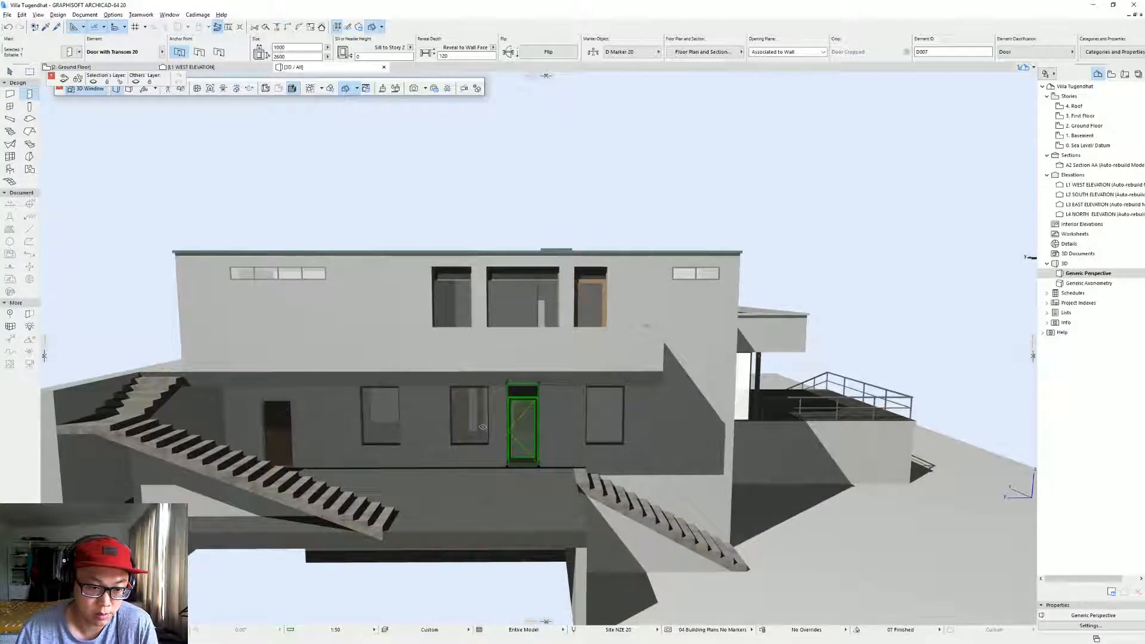
{"action": "left_click", "coordinate": [279, 417], "text": "ctrl+alt"}
{"action": "middle_click_drag", "start_coordinate": [506, 415], "coordinate": [561, 414], "text": "shift"}
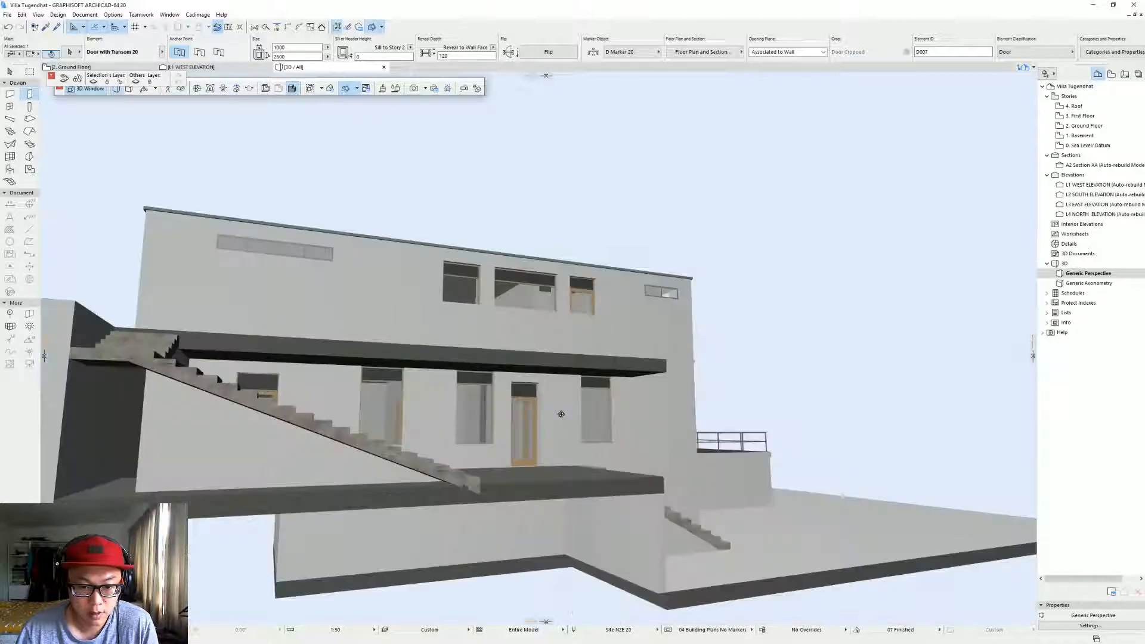
Open the west elevation and compare its ground-floor openings with the side elevation reference drawing below.
{"action": "double_click", "coordinate": [1103, 184]}
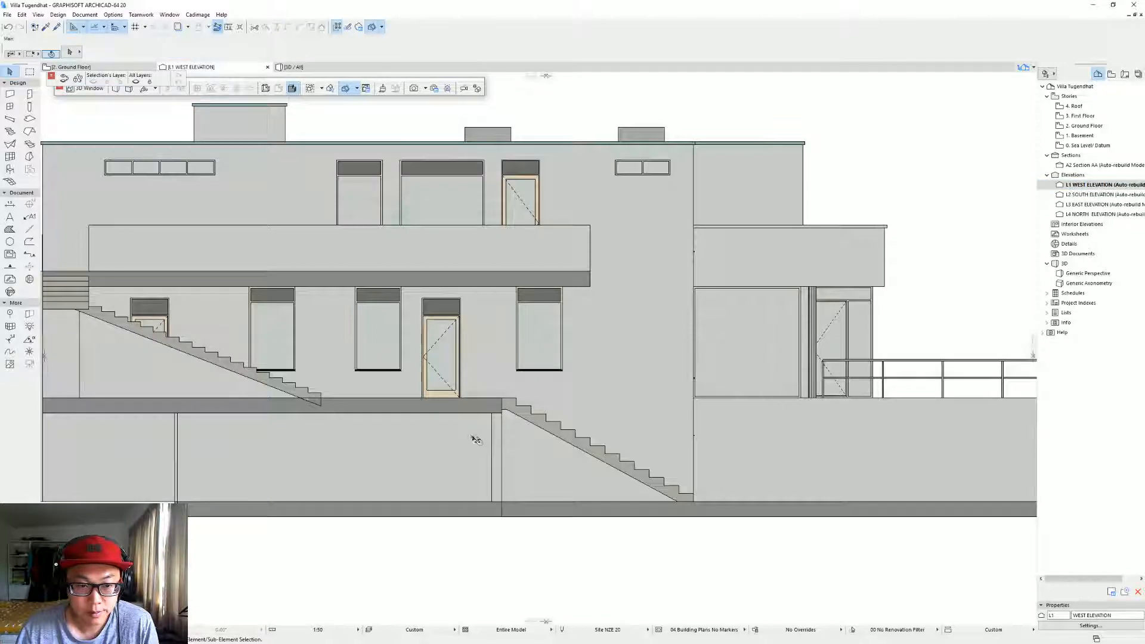
{"action": "scroll", "coordinate": [473, 437], "scroll_direction": "down", "scroll_amount": 3}
{"action": "mouse_move", "coordinate": [473, 437]}
{"action": "middle_mouse_down"}
{"action": "mouse_move", "coordinate": [526, 356]}
{"action": "mouse_move", "coordinate": [485, 269]}
{"action": "middle_mouse_up"}
{"action": "scroll", "coordinate": [515, 352], "scroll_direction": "down", "scroll_amount": 2}
{"action": "scroll", "coordinate": [516, 352], "scroll_direction": "down", "scroll_amount": 2}
{"action": "middle_click_drag", "start_coordinate": [476, 498], "coordinate": [491, 403]}
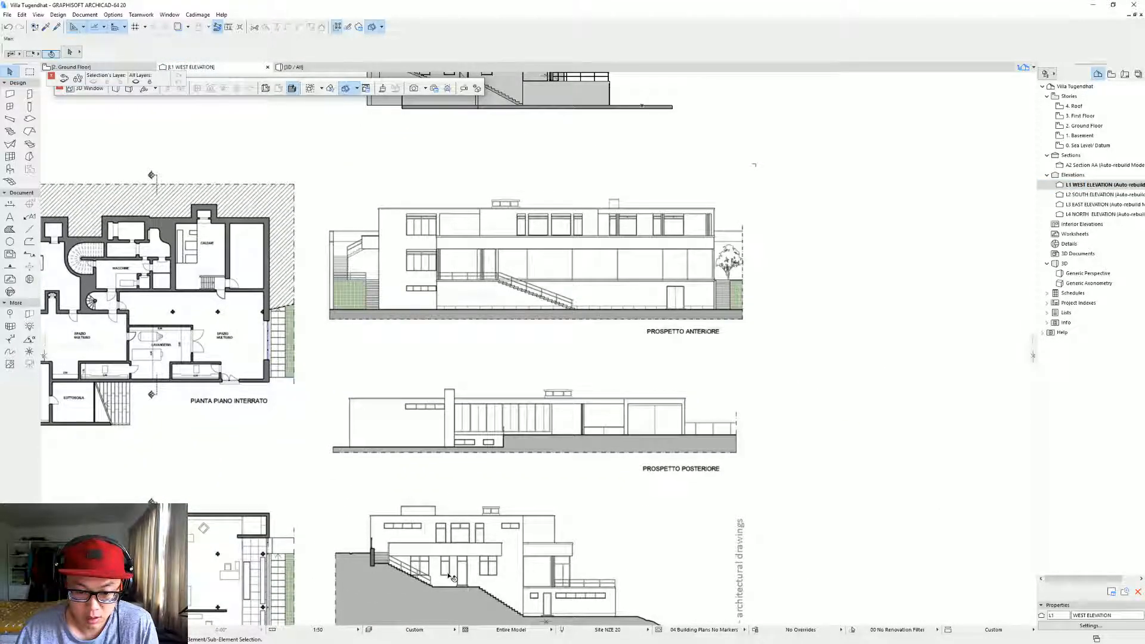
{"action": "middle_click_drag", "start_coordinate": [420, 259], "coordinate": [445, 335]}
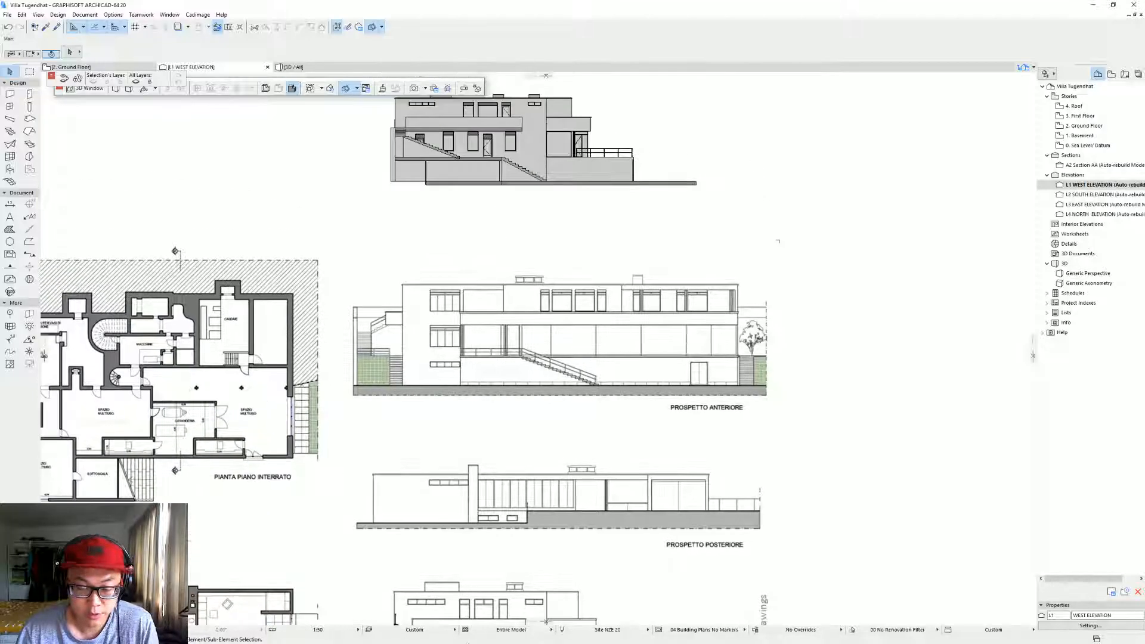
{"action": "middle_click_drag", "start_coordinate": [451, 137], "coordinate": [517, 238]}
Move the ground-floor window behind the stair farther away, leaving a gap of about 2300 mm to the neighbouring window.
{"action": "left_click", "coordinate": [481, 223]}
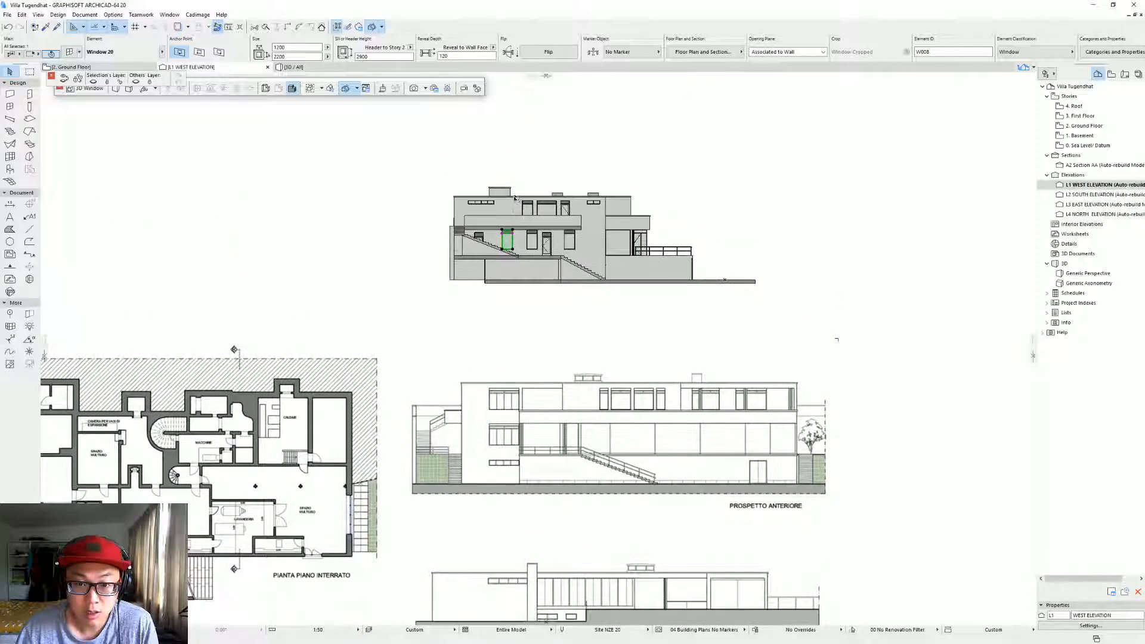
{"action": "scroll", "coordinate": [518, 241], "scroll_direction": "up", "scroll_amount": 3}
{"action": "scroll", "coordinate": [518, 241], "scroll_direction": "up", "scroll_amount": 4}
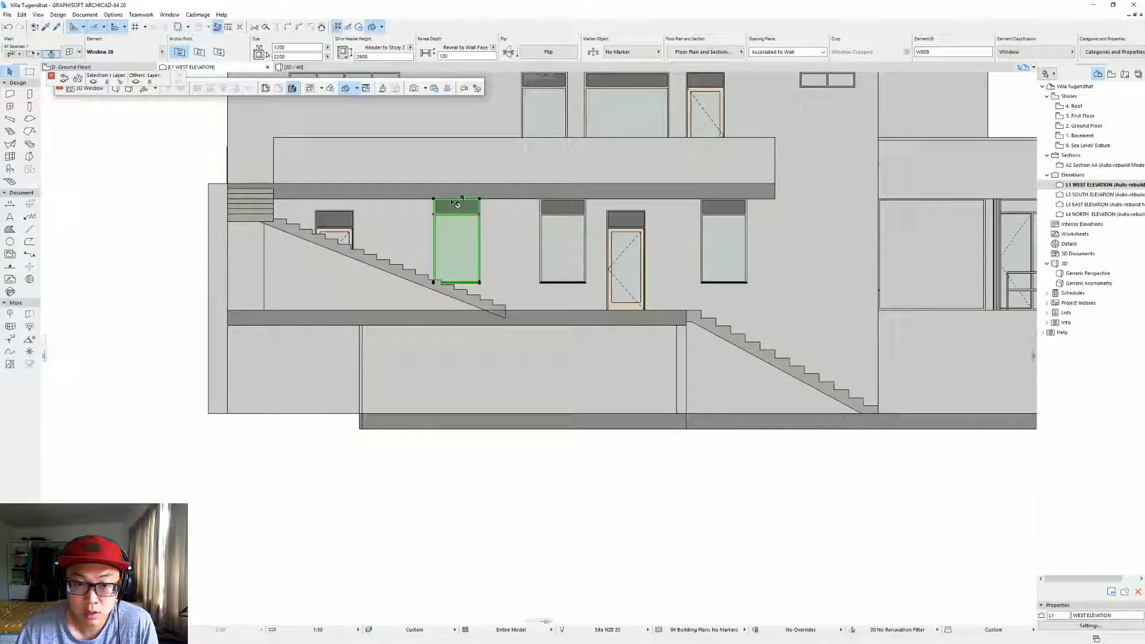
{"action": "key", "text": "ctrl+d"}
{"action": "left_click", "coordinate": [479, 199]}
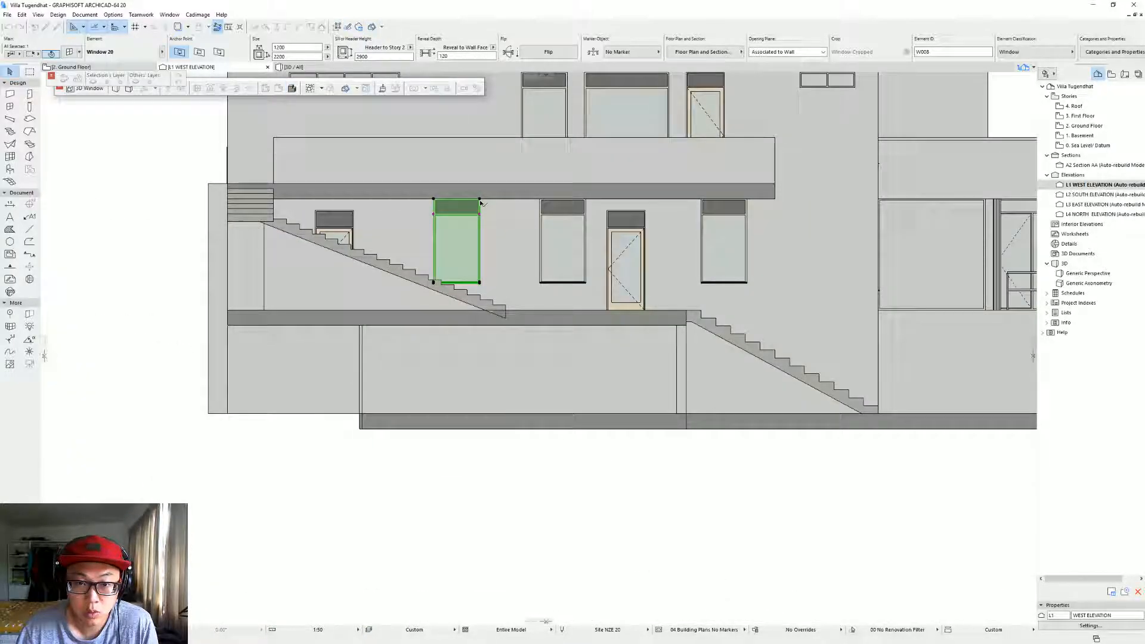
{"action": "left_click", "coordinate": [540, 199]}
{"action": "key", "text": "ctrl+d"}
{"action": "left_click", "coordinate": [540, 199]}
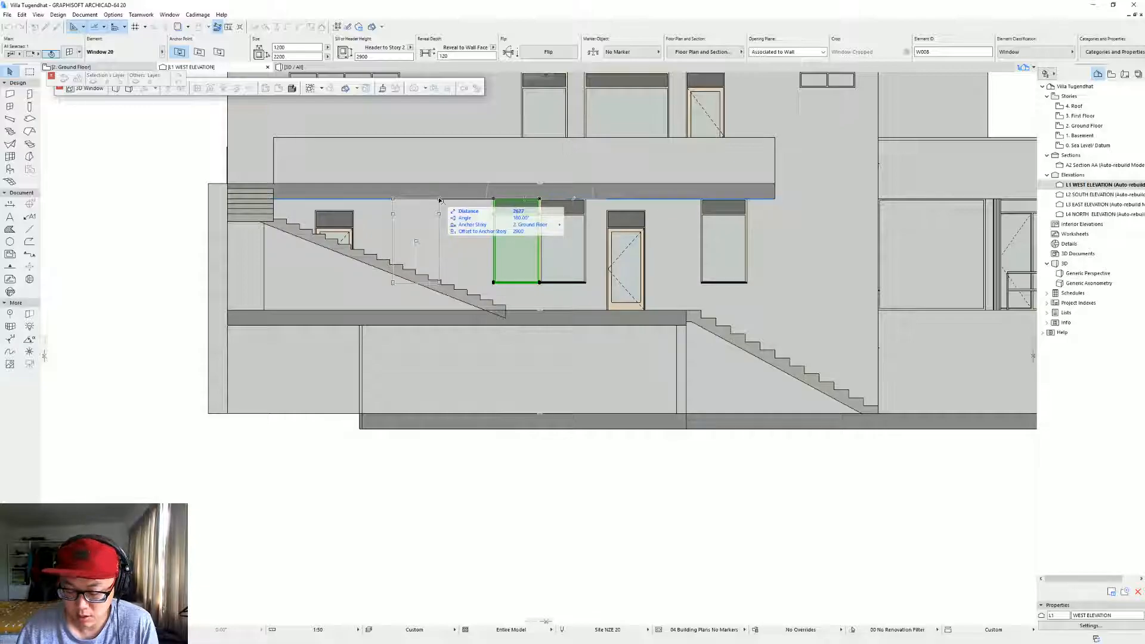
{"action": "type", "text": "3300"}
{"action": "key", "text": "Return"}
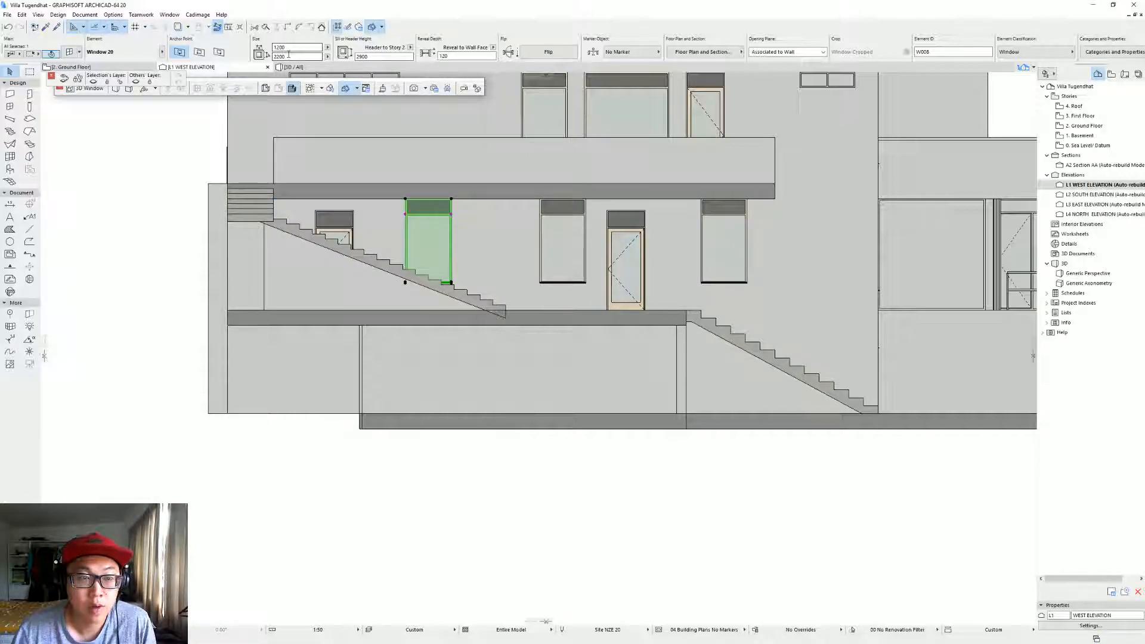
Measure the double window beside the stair on the Prospetto Laterale Sinistro drawing, then return to the west elevation model.
{"action": "scroll", "coordinate": [612, 378], "scroll_direction": "down", "scroll_amount": 8}
{"action": "middle_click_drag", "start_coordinate": [611, 378], "coordinate": [484, 136]}
{"action": "middle_click_drag", "start_coordinate": [494, 470], "coordinate": [478, 417]}
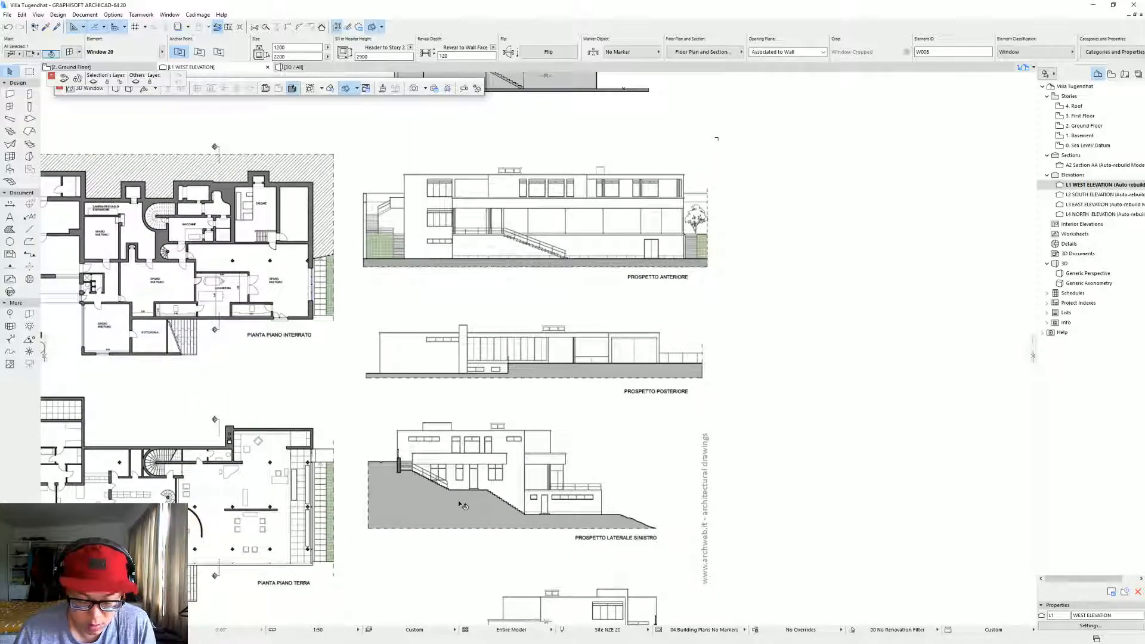
{"action": "scroll", "coordinate": [463, 506], "scroll_direction": "up", "scroll_amount": 5}
{"action": "left_click", "coordinate": [382, 404]}
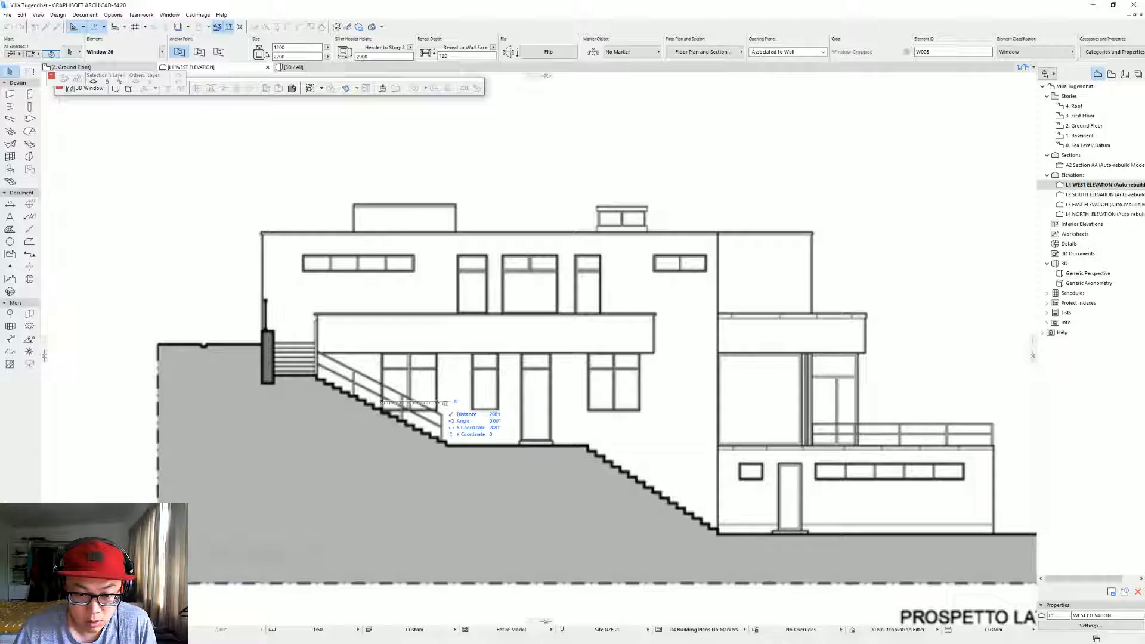
{"action": "key", "text": "Escape"}
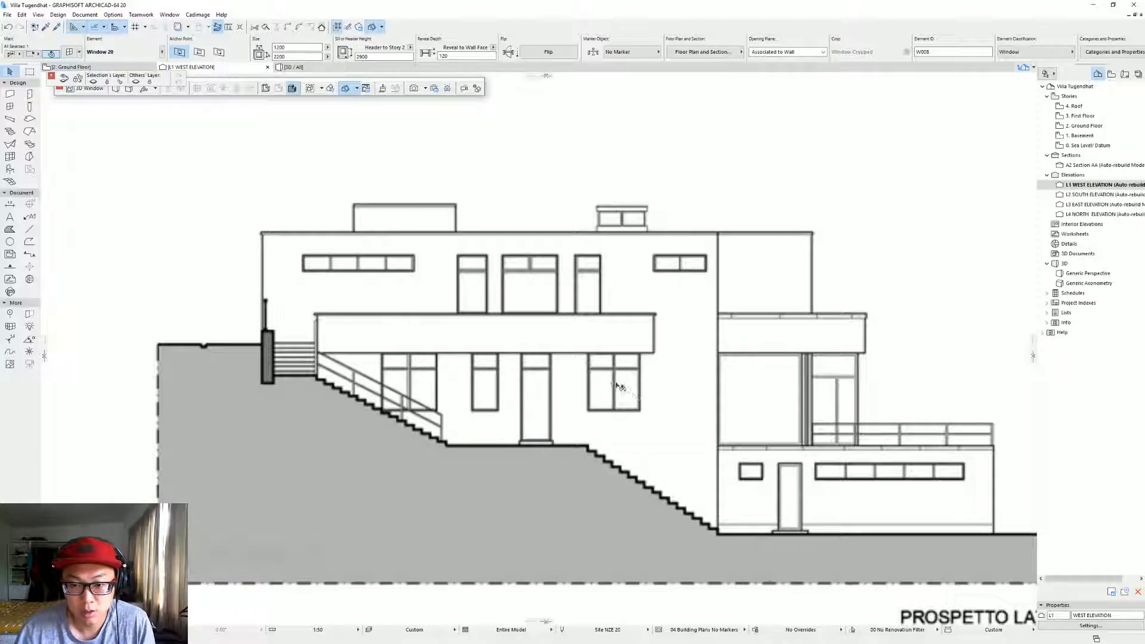
{"action": "scroll", "coordinate": [605, 358], "scroll_direction": "down", "scroll_amount": 6}
{"action": "middle_click_drag", "start_coordinate": [545, 153], "coordinate": [442, 404]}
{"action": "scroll", "coordinate": [466, 306], "scroll_direction": "up", "scroll_amount": 5}
{"action": "scroll", "coordinate": [470, 315], "scroll_direction": "up", "scroll_amount": 3}
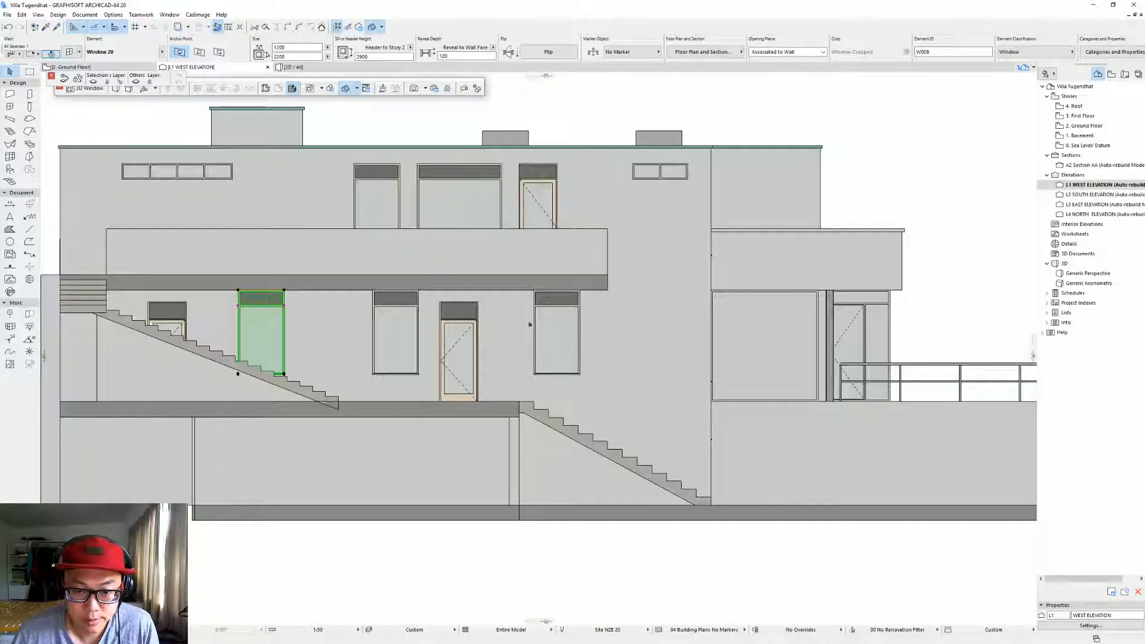
Set the width of the two outer ground-floor windows, behind the upper stair and beside the lower stair, to 2000 mm.
{"action": "left_click", "coordinate": [563, 327], "text": "shift"}
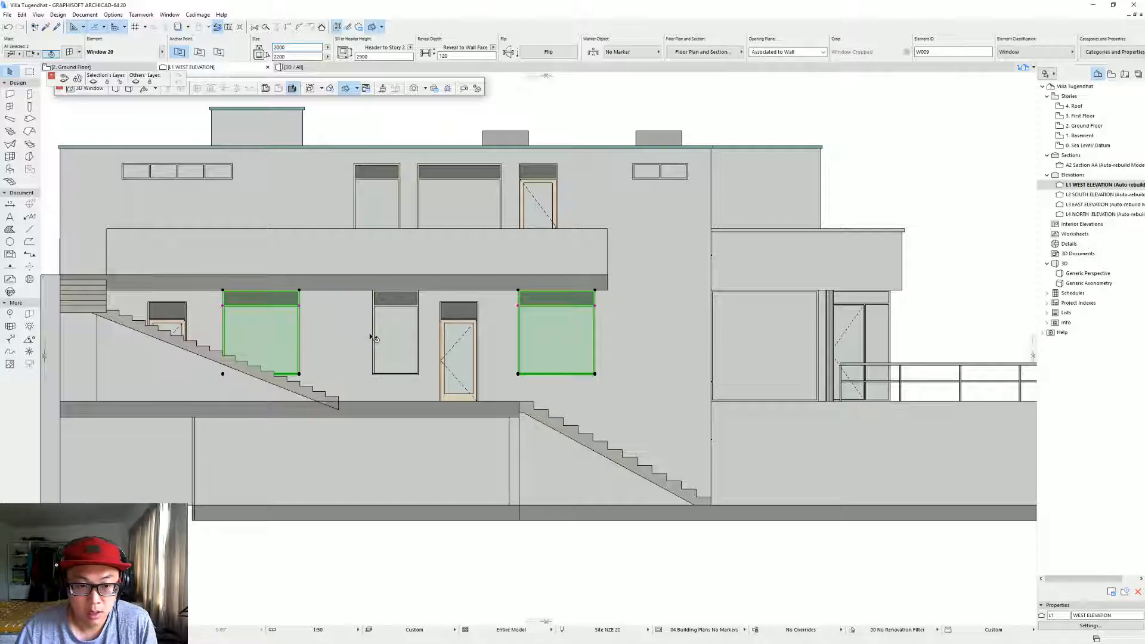
{"action": "key", "text": "ctrl+t"}
{"action": "key", "text": "Escape"}
Check the ground-floor window layout against the reference drawings and the Street View photo, then return to the west elevation model.
{"action": "scroll", "coordinate": [570, 373], "scroll_direction": "down", "scroll_amount": 8}
{"action": "middle_click_drag", "start_coordinate": [566, 467], "coordinate": [510, 291]}
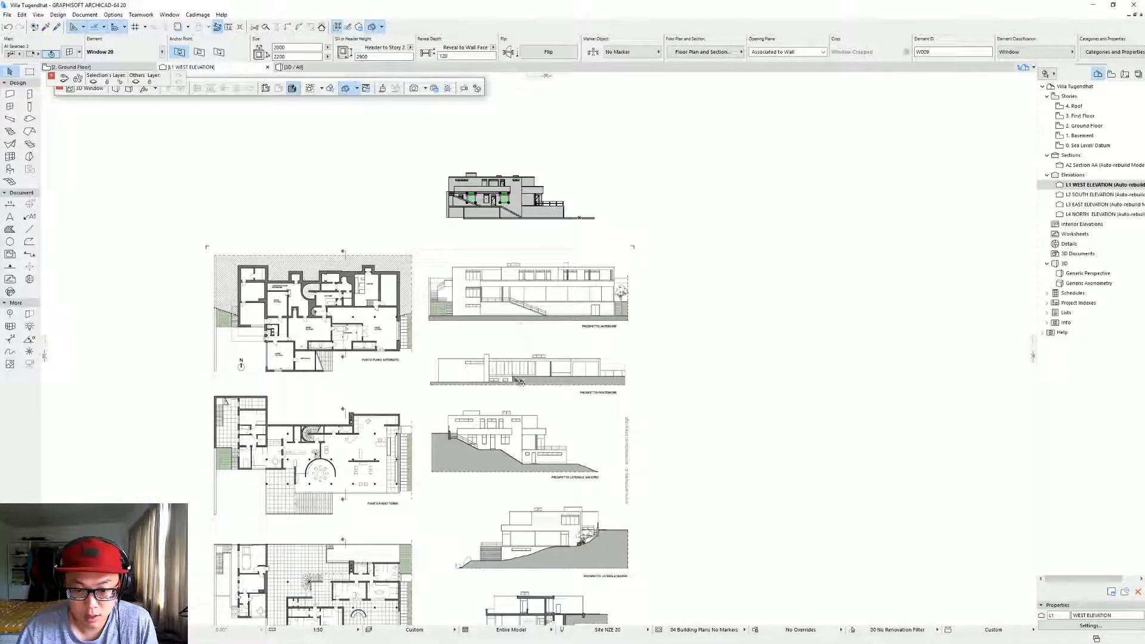
{"action": "scroll", "coordinate": [512, 341], "scroll_direction": "up", "scroll_amount": 4}
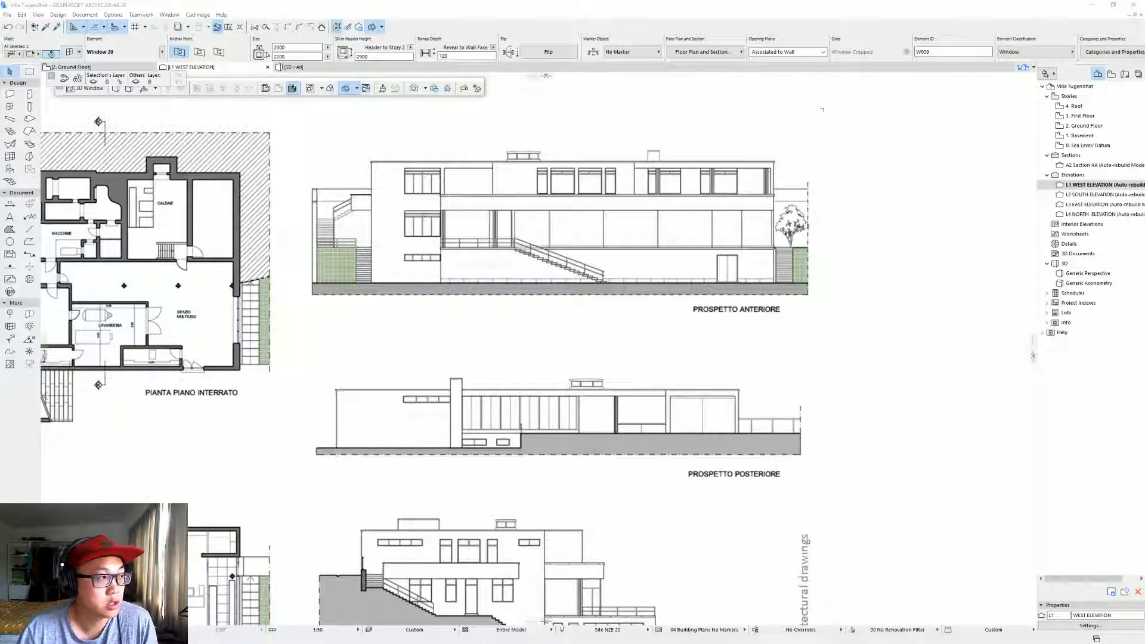
{"action": "key", "text": "alt+Tab"}
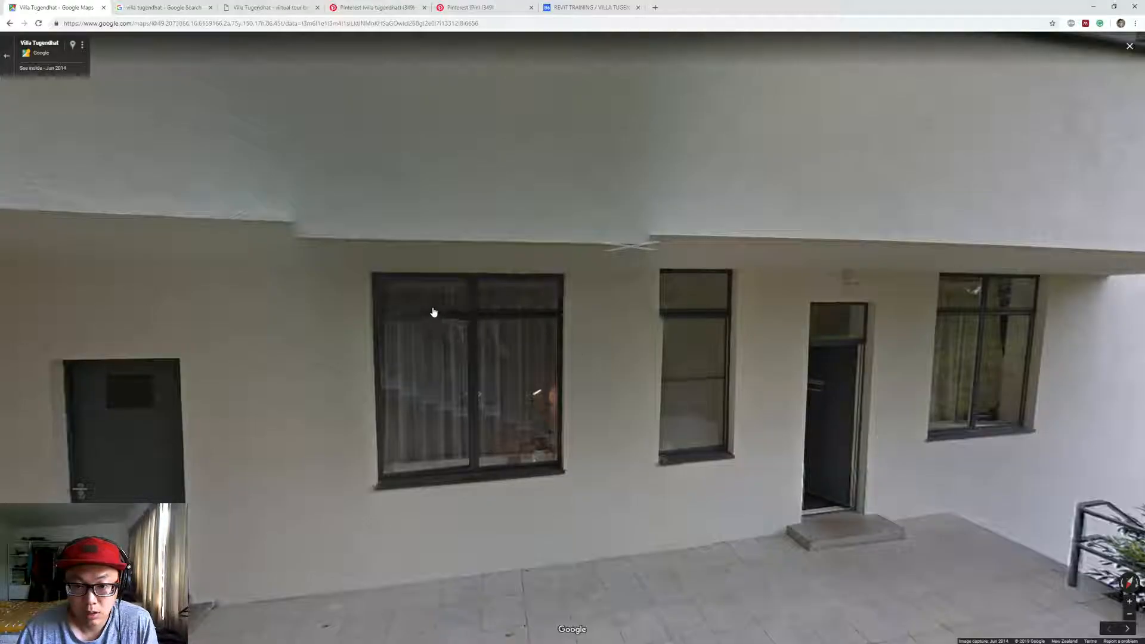
{"action": "left_click", "coordinate": [1103, 8]}
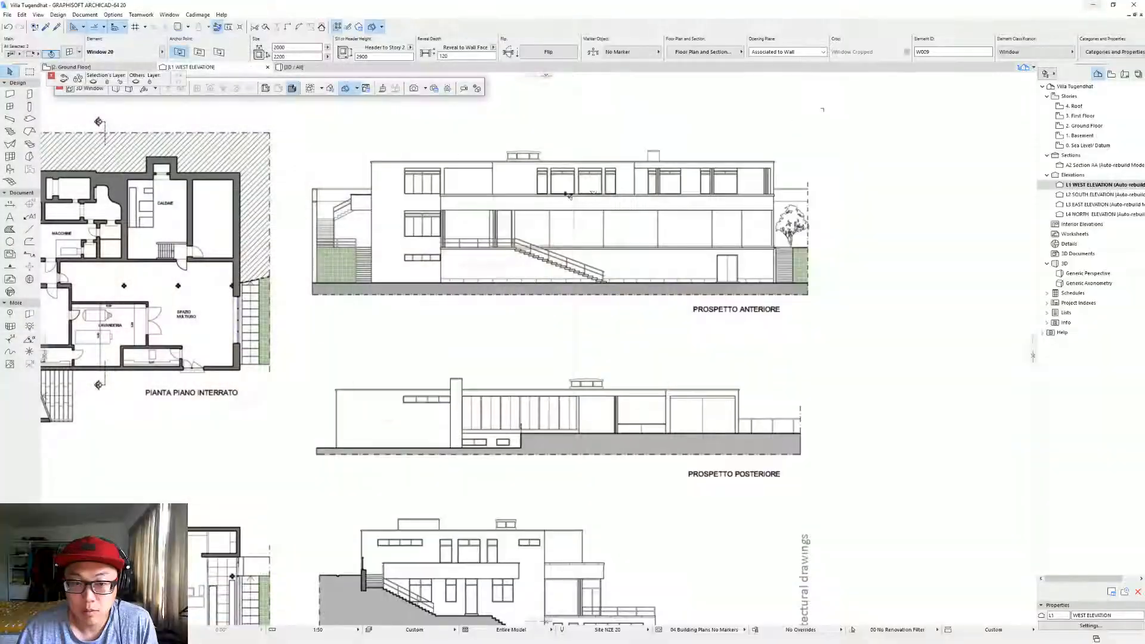
{"action": "scroll", "coordinate": [524, 298], "scroll_direction": "down", "scroll_amount": 2}
{"action": "scroll", "coordinate": [412, 262], "scroll_direction": "up", "scroll_amount": 5}
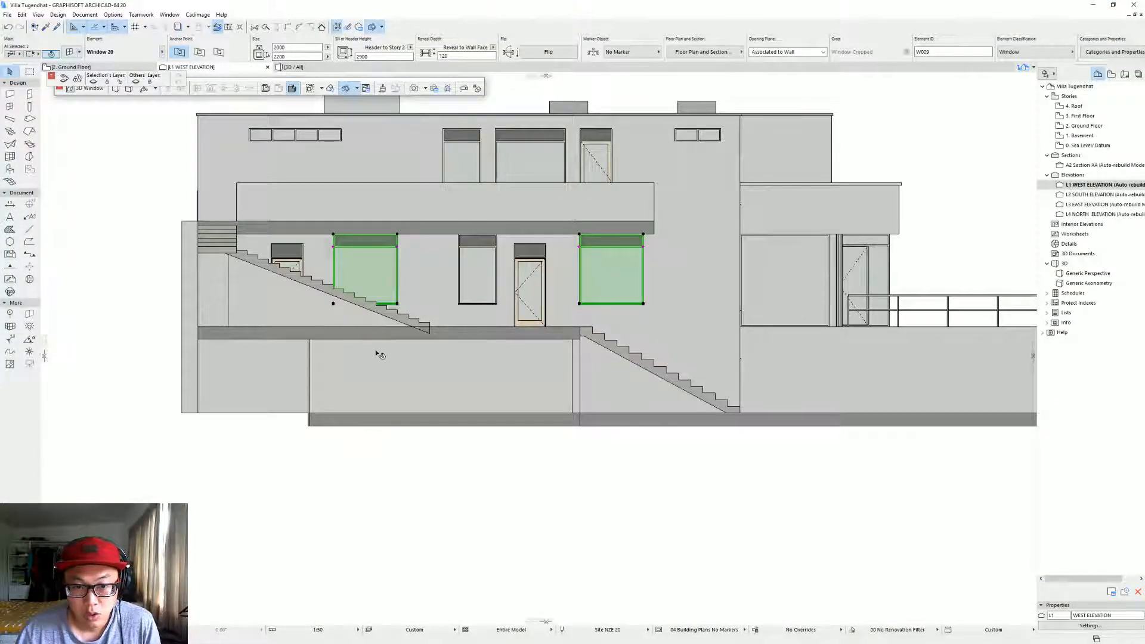
Set the outside and inside solid panel surfaces of the two 2000 mm ground-floor windows to Glass - Clear Fast.
{"action": "key", "text": "ctrl+t"}
{"action": "left_click", "coordinate": [1031, 221]}
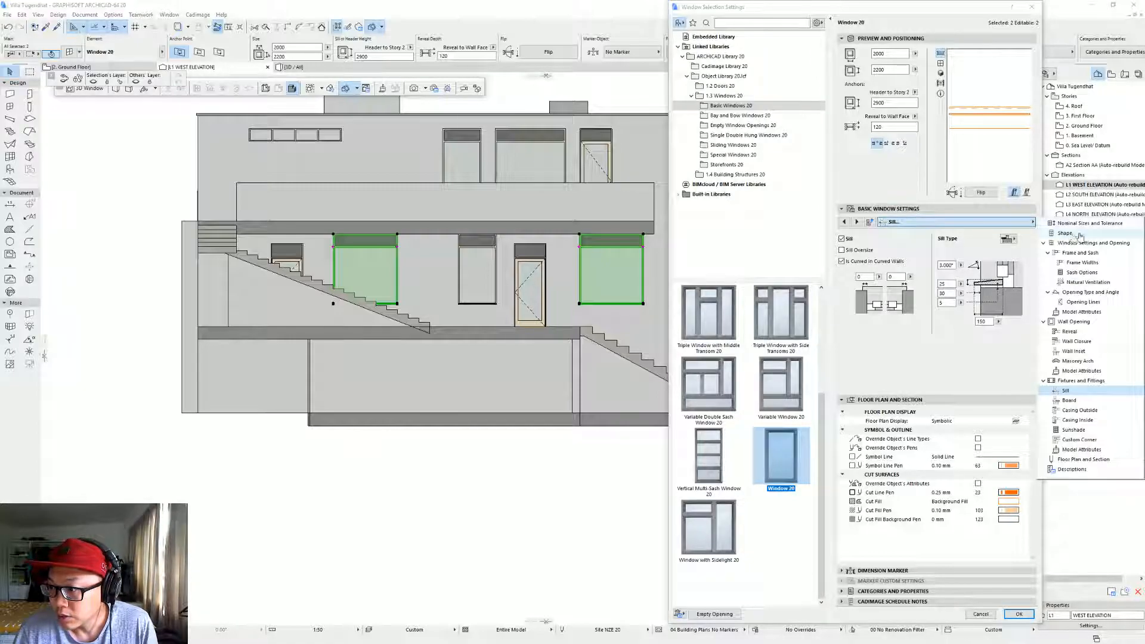
{"action": "left_click", "coordinate": [1077, 243]}
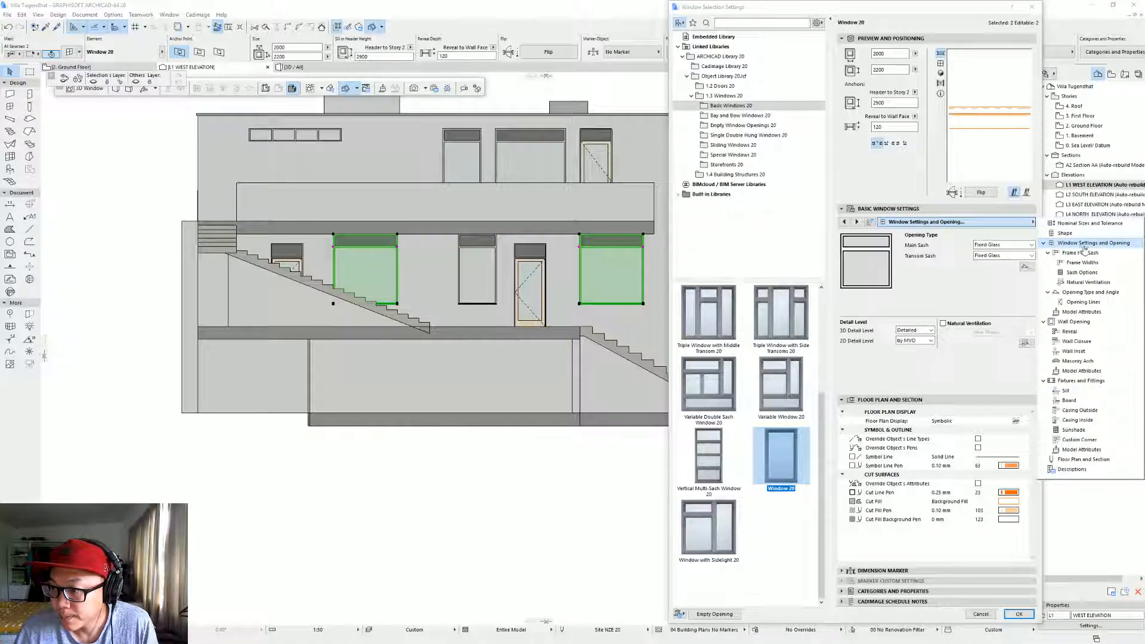
{"action": "left_click", "coordinate": [996, 256]}
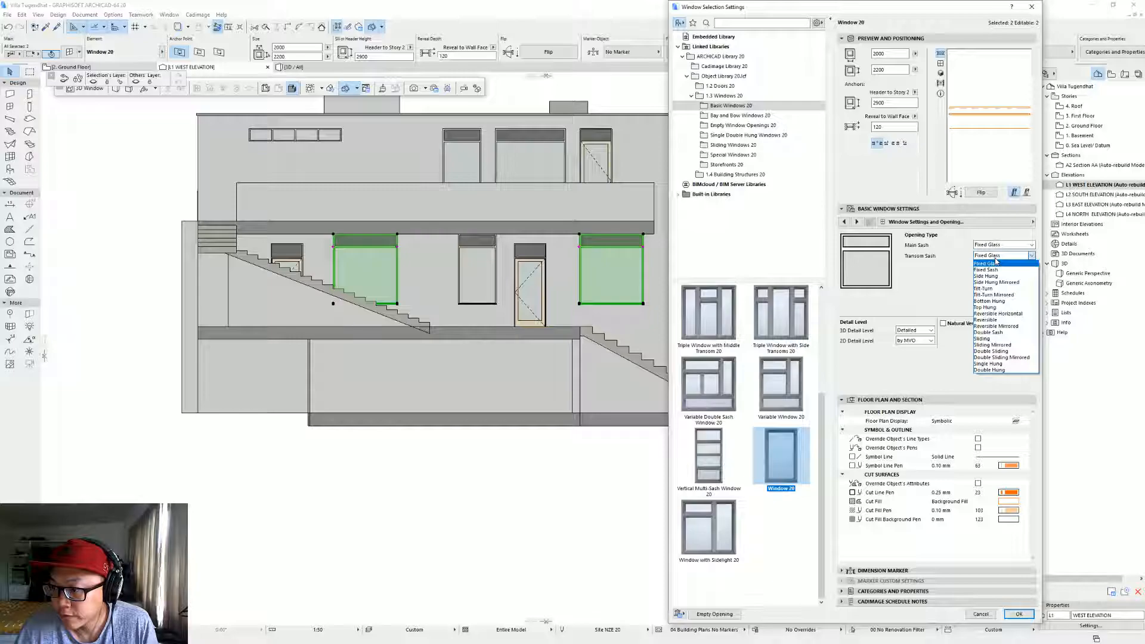
{"action": "left_click", "coordinate": [999, 262]}
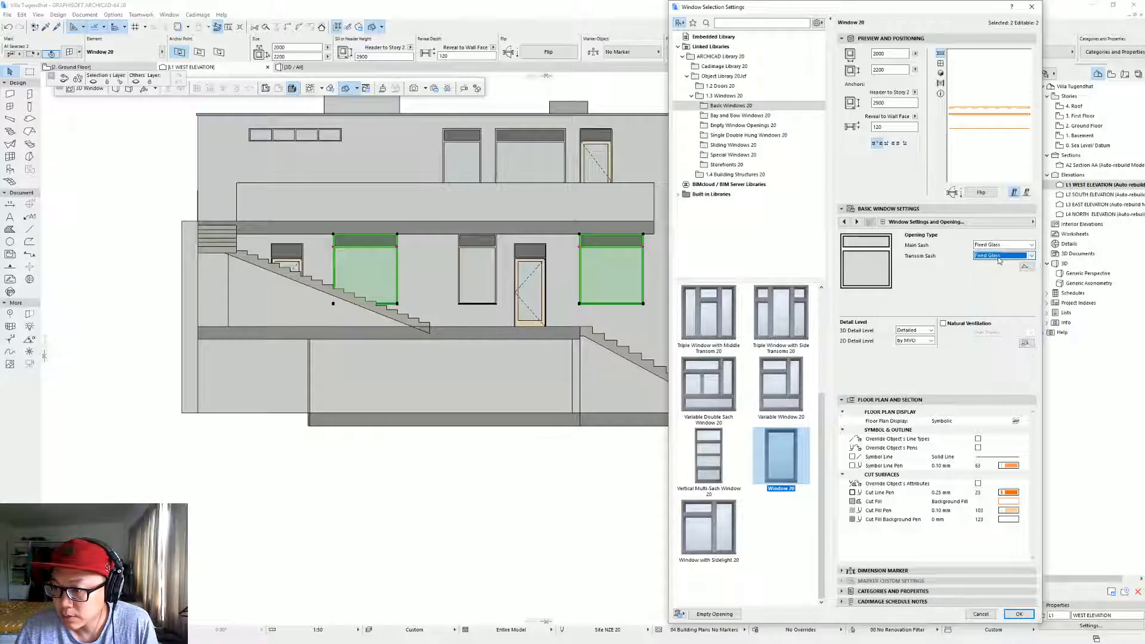
{"action": "left_click", "coordinate": [990, 223]}
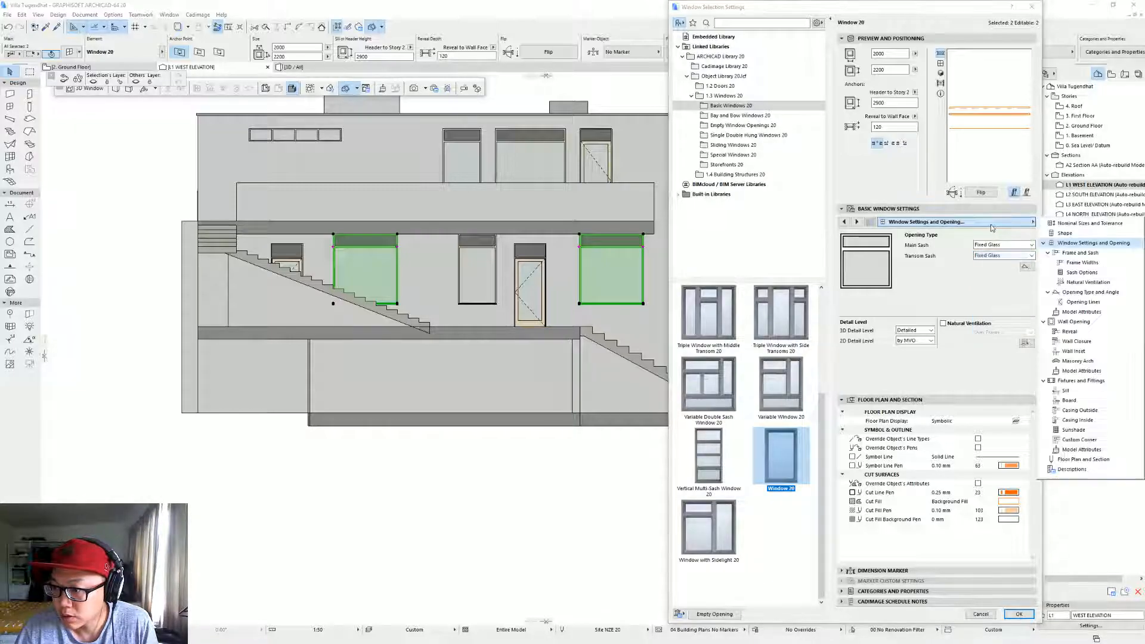
{"action": "left_click", "coordinate": [1081, 311]}
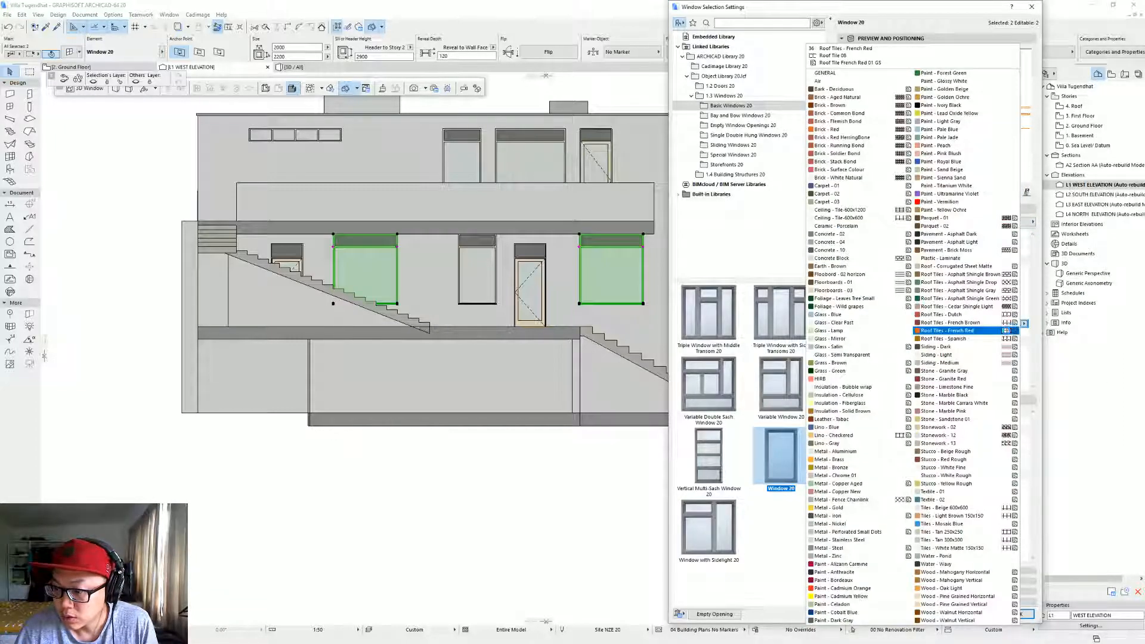
{"action": "left_click", "coordinate": [879, 323]}
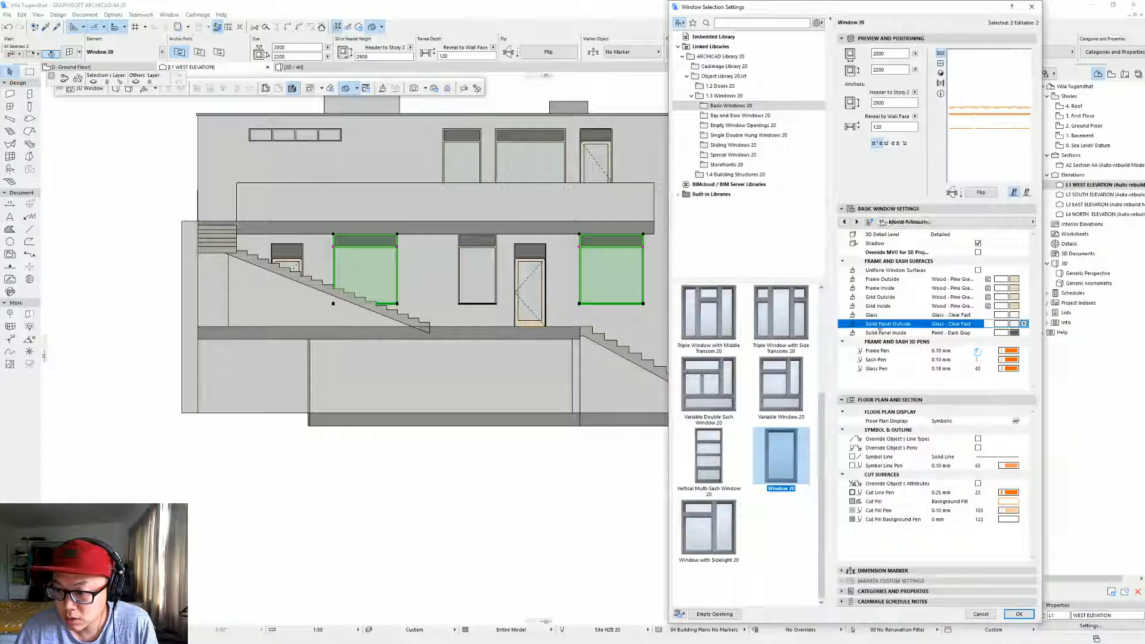
{"action": "left_click", "coordinate": [1016, 337]}
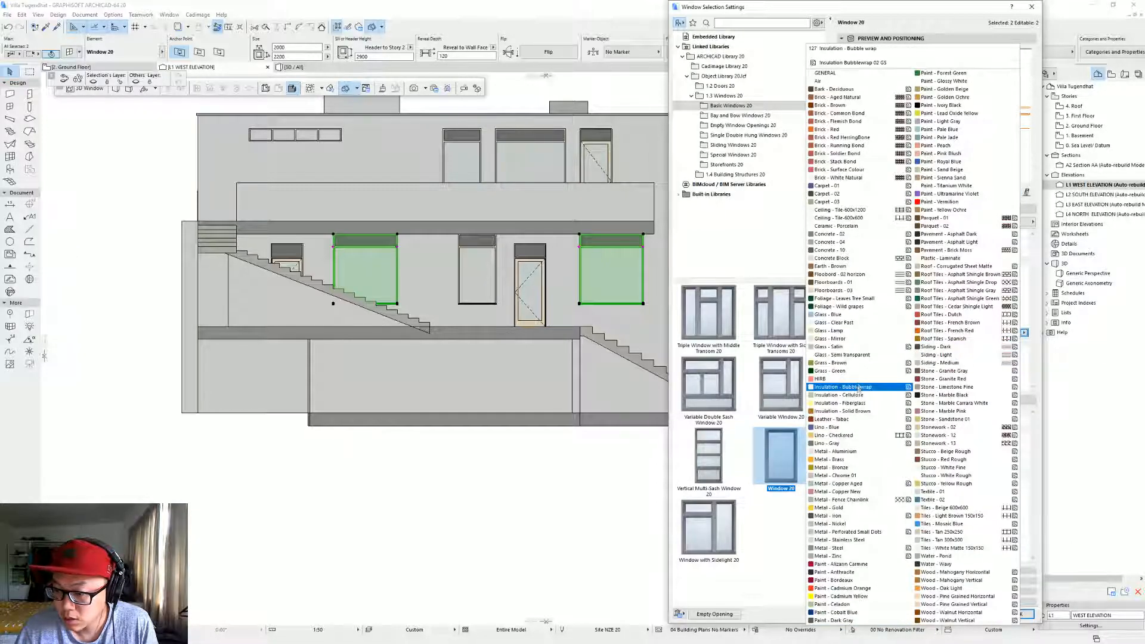
{"action": "left_click", "coordinate": [867, 328]}
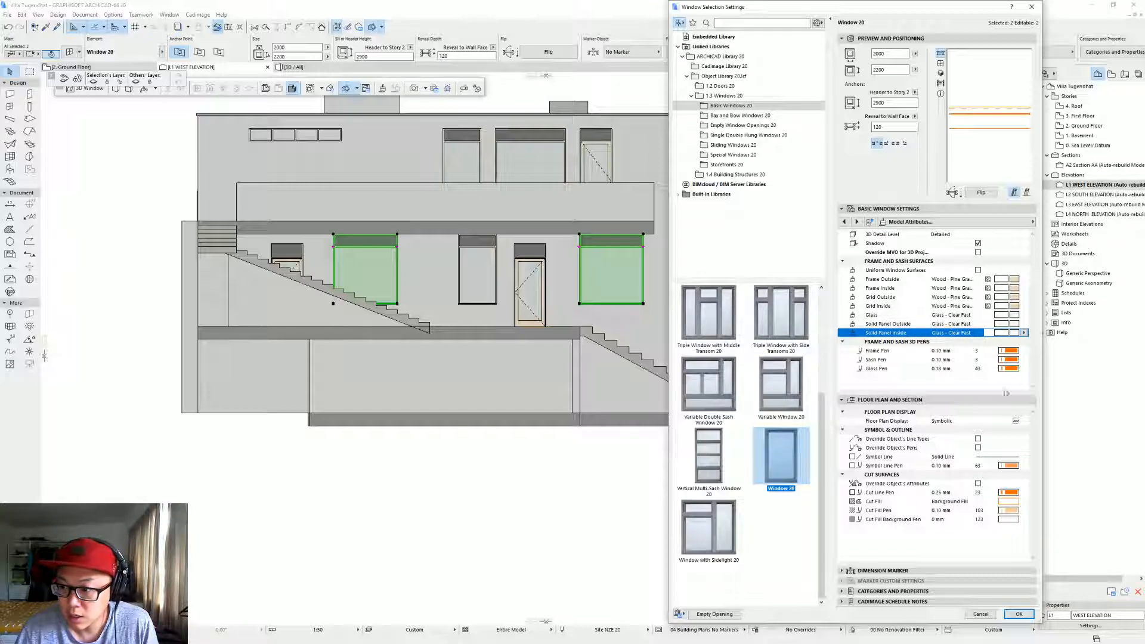
Give the transom and main sashes of both wide windows an H-V Grid with 1 vertical and 2 horizontal panes and apply it.
{"action": "left_click", "coordinate": [957, 222]}
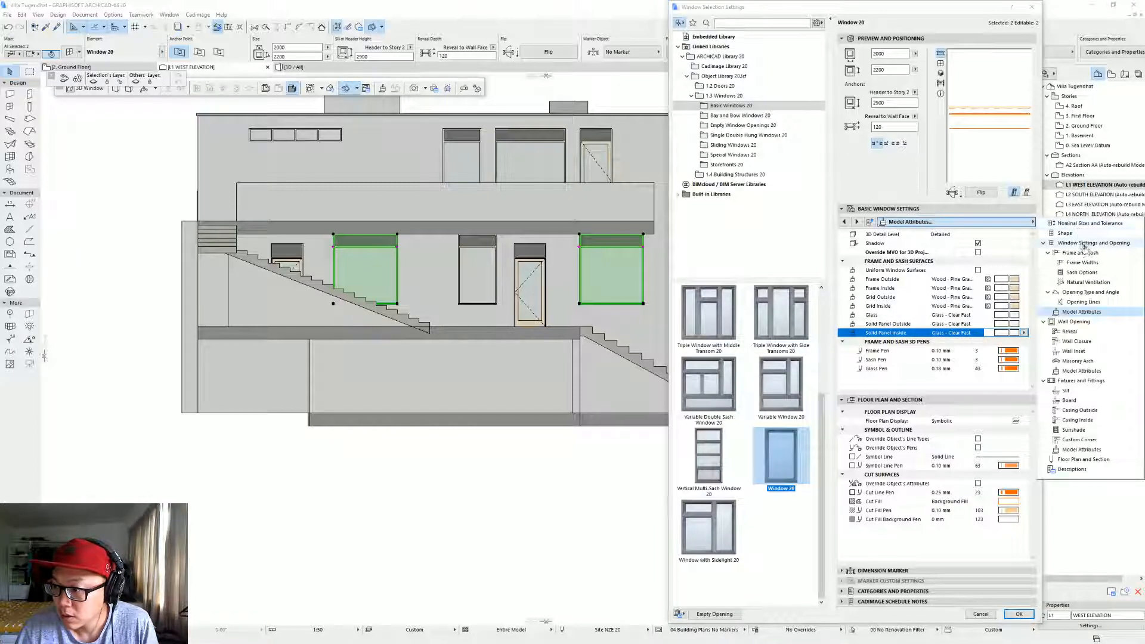
{"action": "left_click", "coordinate": [1082, 272]}
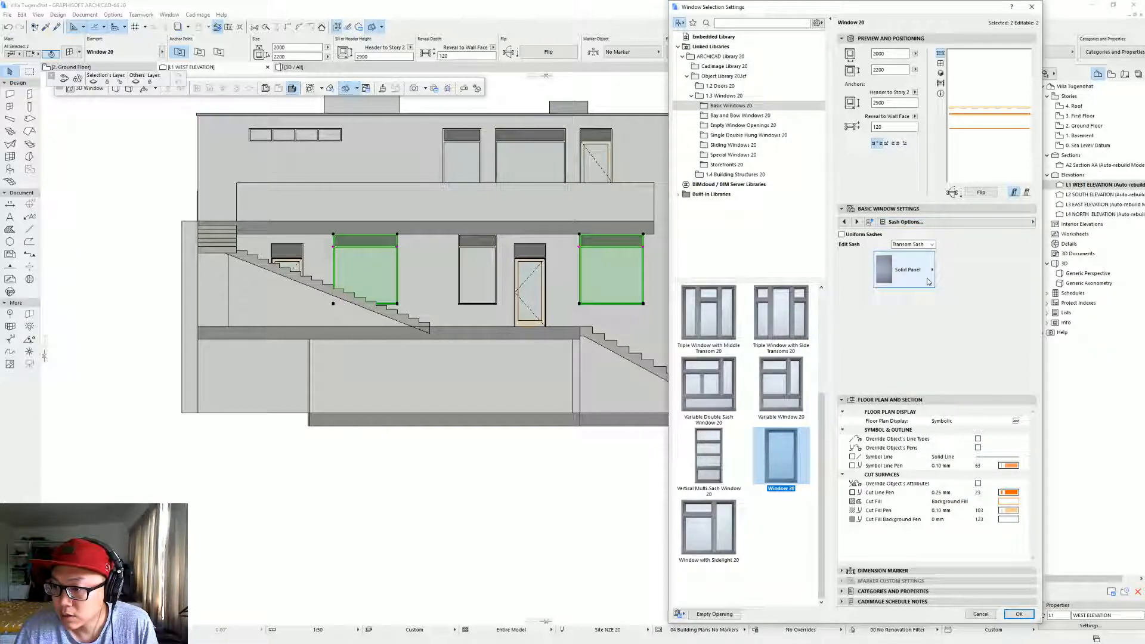
{"action": "left_click", "coordinate": [928, 281]}
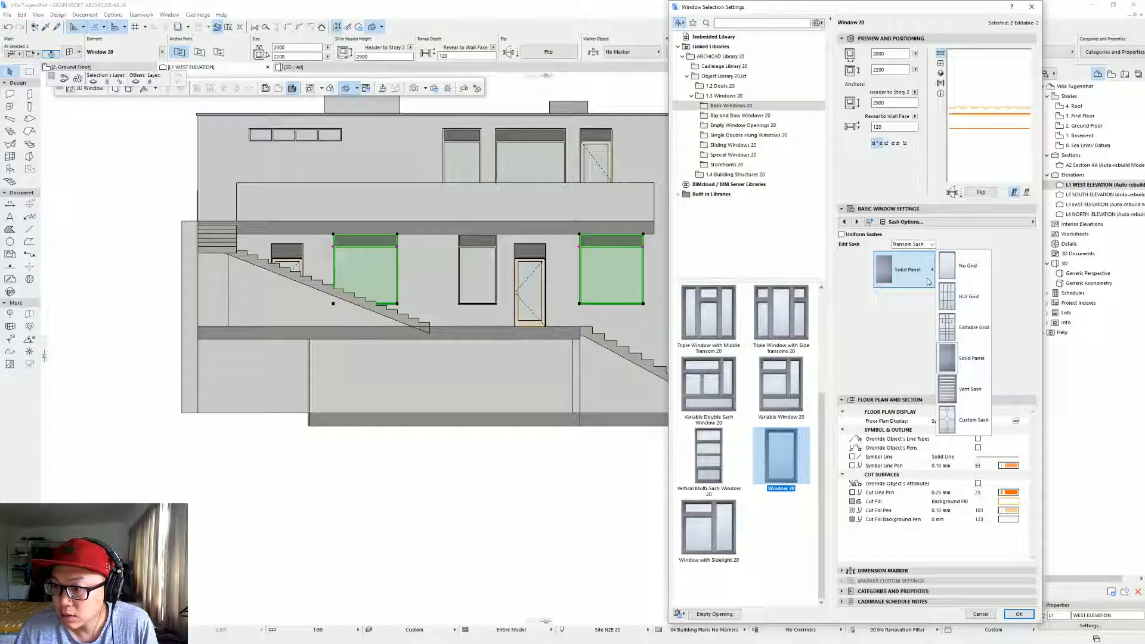
{"action": "left_click", "coordinate": [985, 305]}
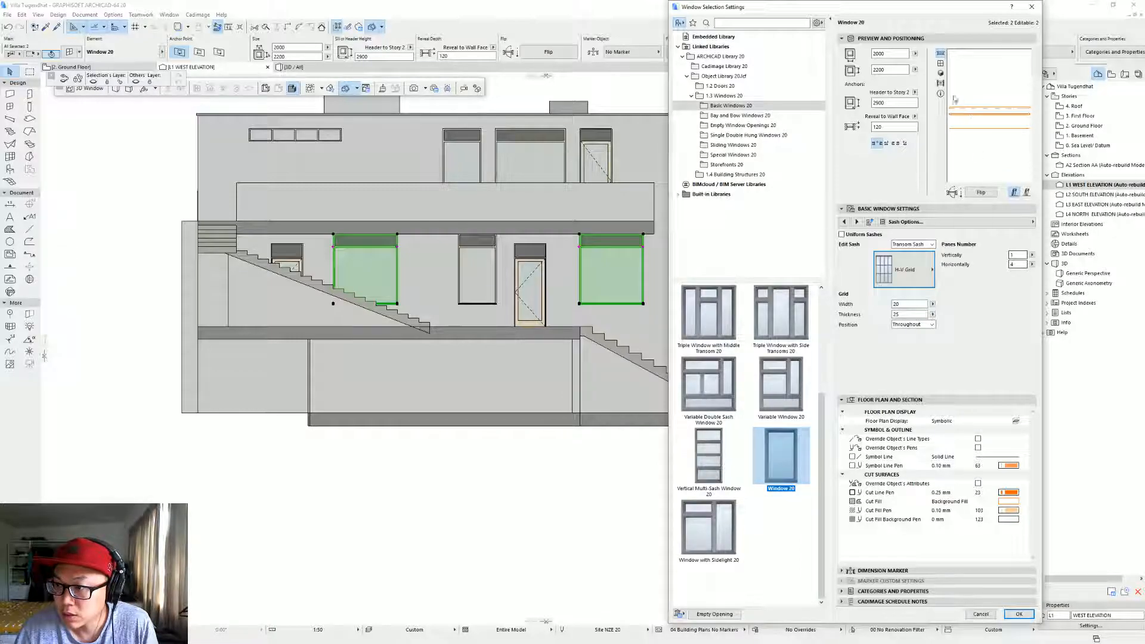
{"action": "left_click", "coordinate": [940, 72]}
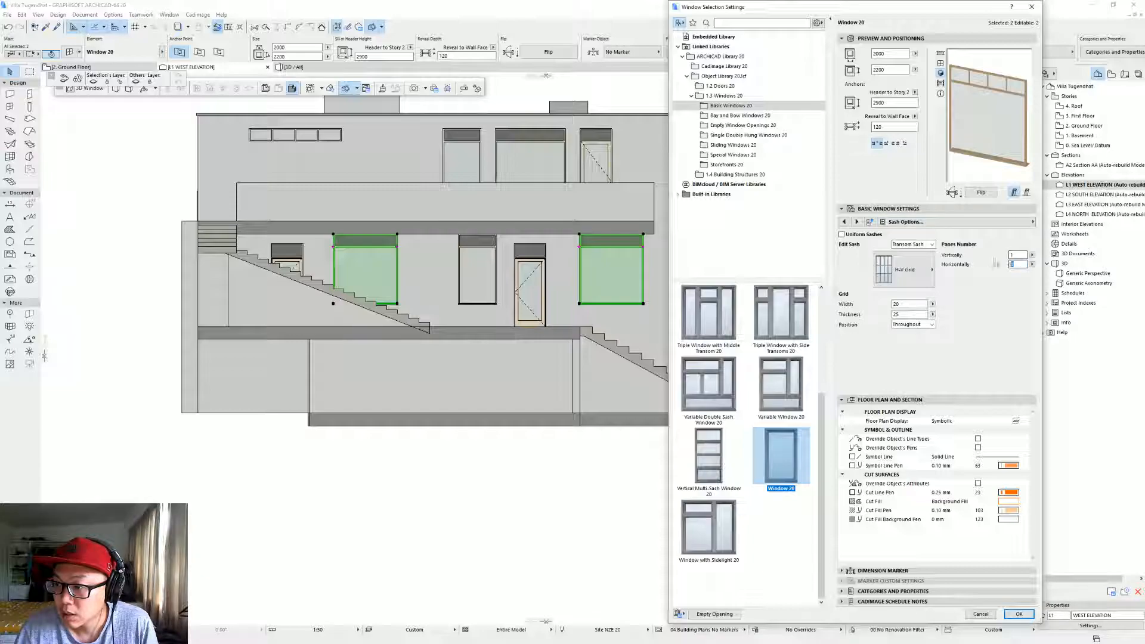
{"action": "left_click", "coordinate": [913, 244]}
{"action": "left_click", "coordinate": [912, 260]}
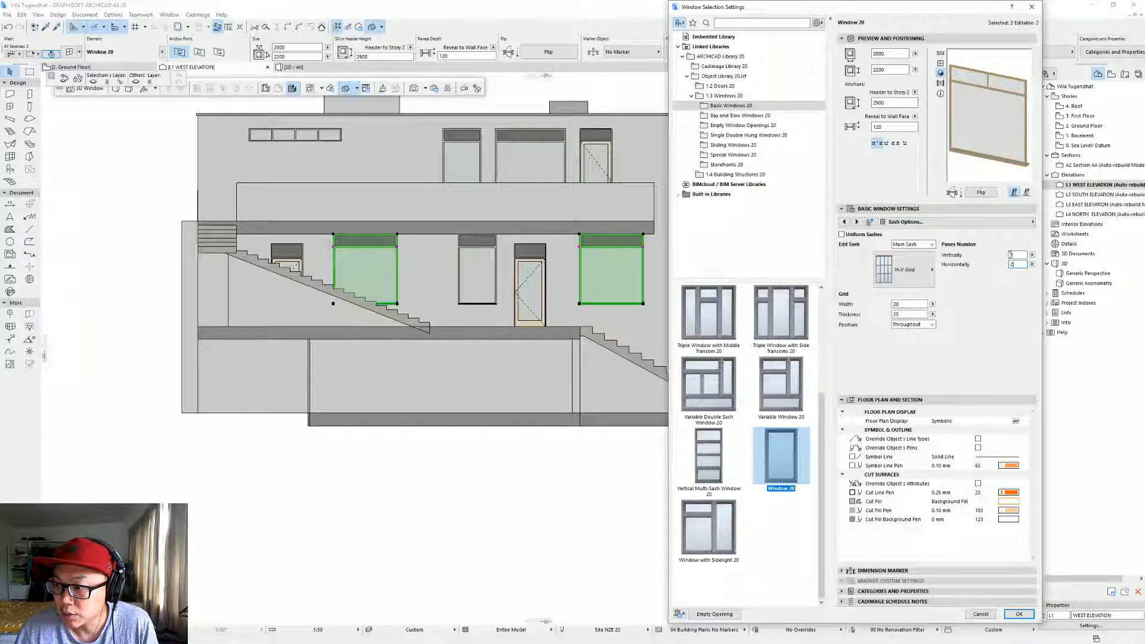
{"action": "key", "text": "Return"}
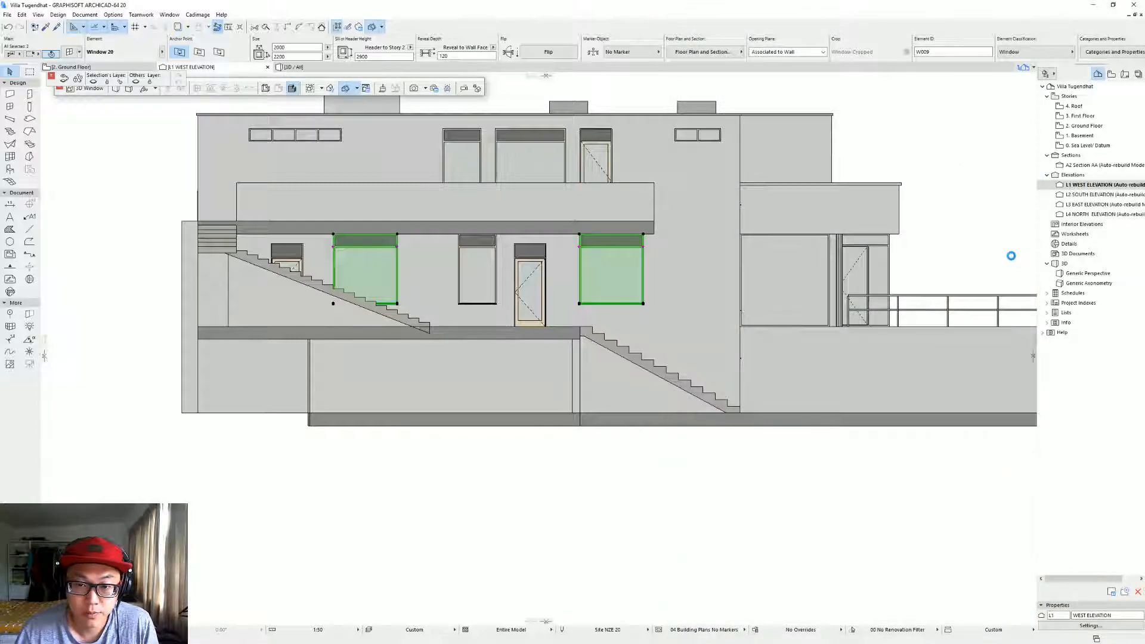
{"action": "key", "text": "Escape"}
Set the outside and inside solid panel surfaces of the narrow middle ground-floor window to Glass - Clear Fast.
{"action": "left_click", "coordinate": [478, 266]}
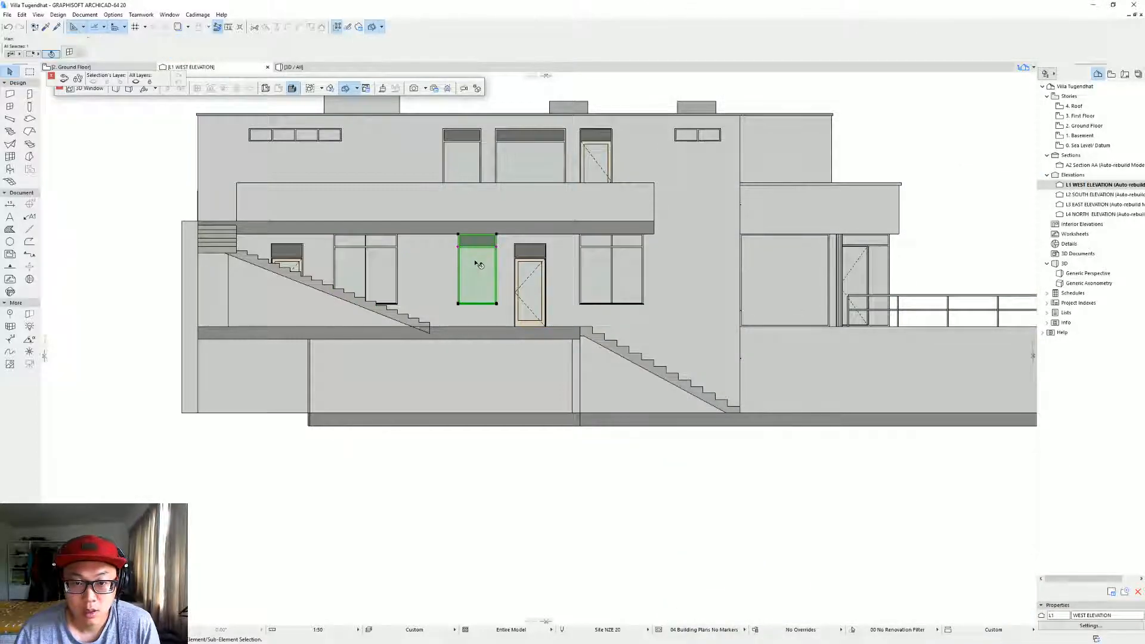
{"action": "key", "text": "ctrl+t"}
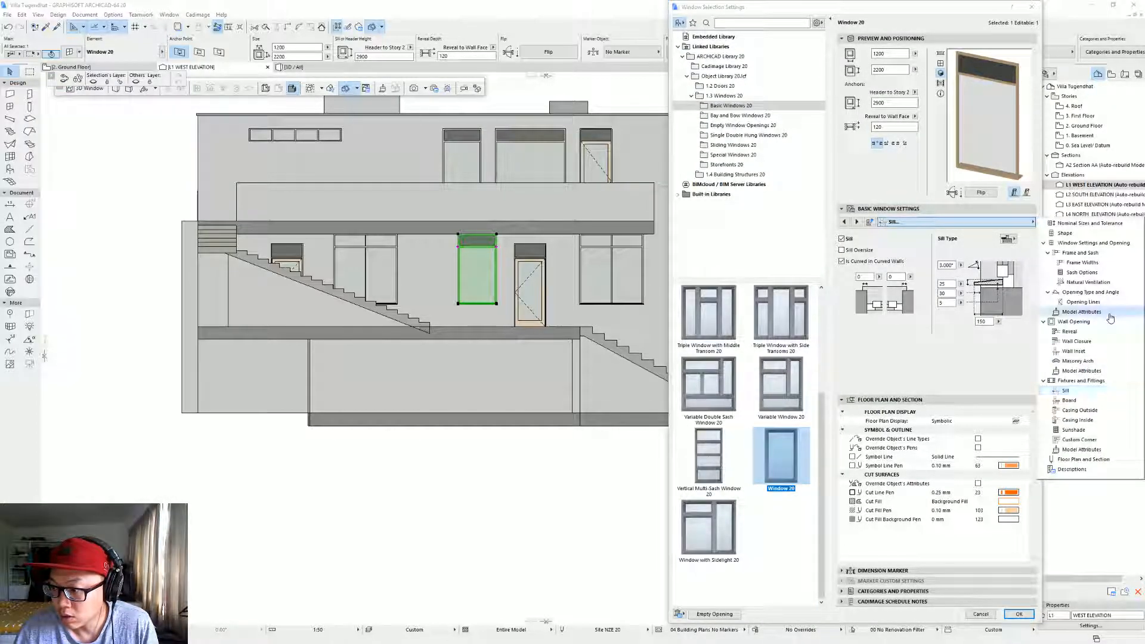
{"action": "left_click", "coordinate": [1080, 311]}
{"action": "left_click", "coordinate": [1018, 333]}
{"action": "left_click", "coordinate": [1015, 324]}
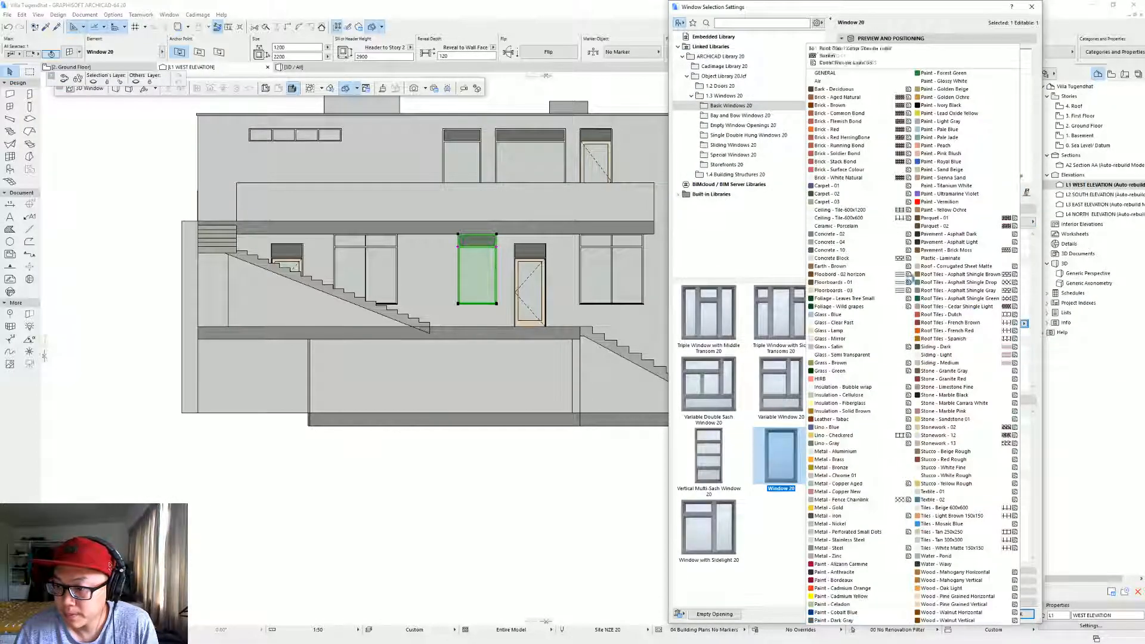
{"action": "left_click", "coordinate": [967, 332]}
{"action": "left_click", "coordinate": [1014, 332]}
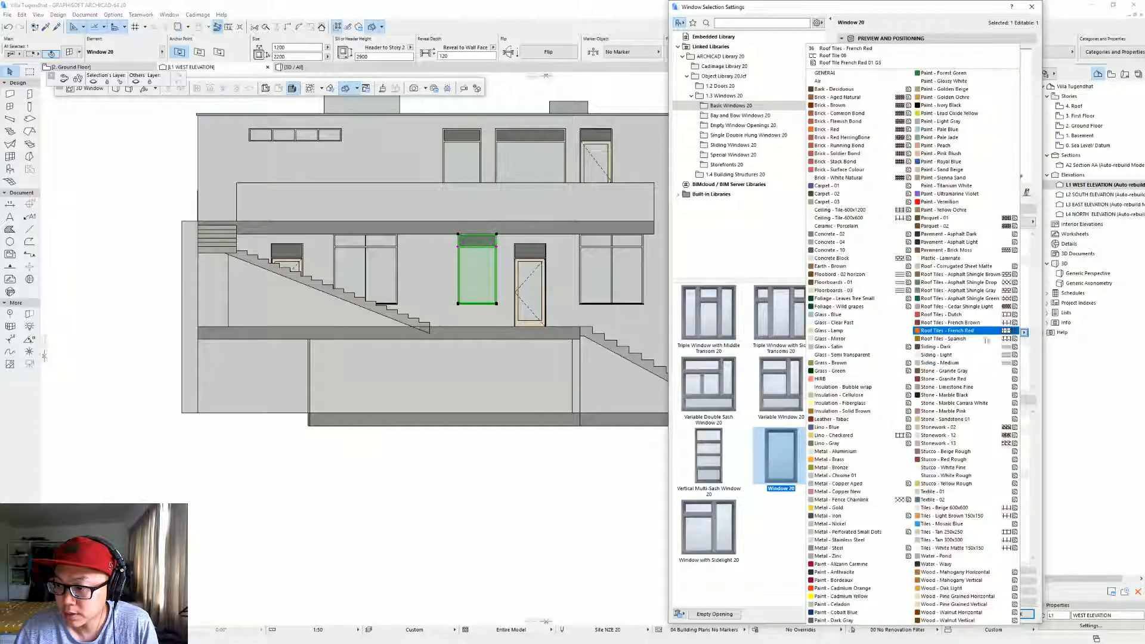
{"action": "left_click", "coordinate": [877, 324]}
{"action": "key", "text": "Return"}
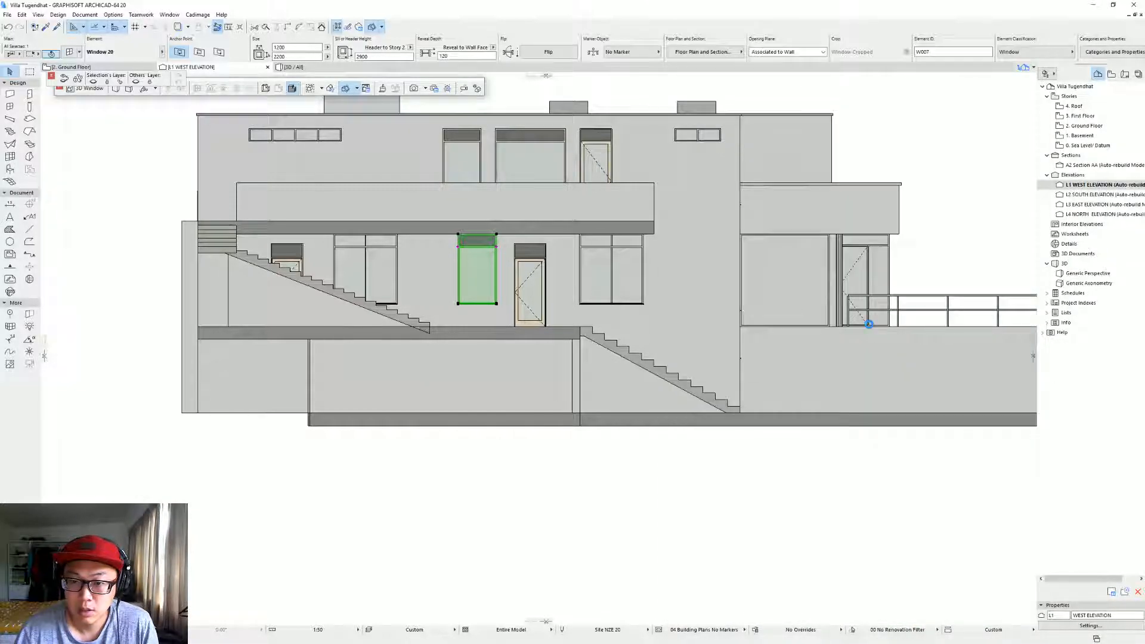
{"action": "key", "text": "Escape"}
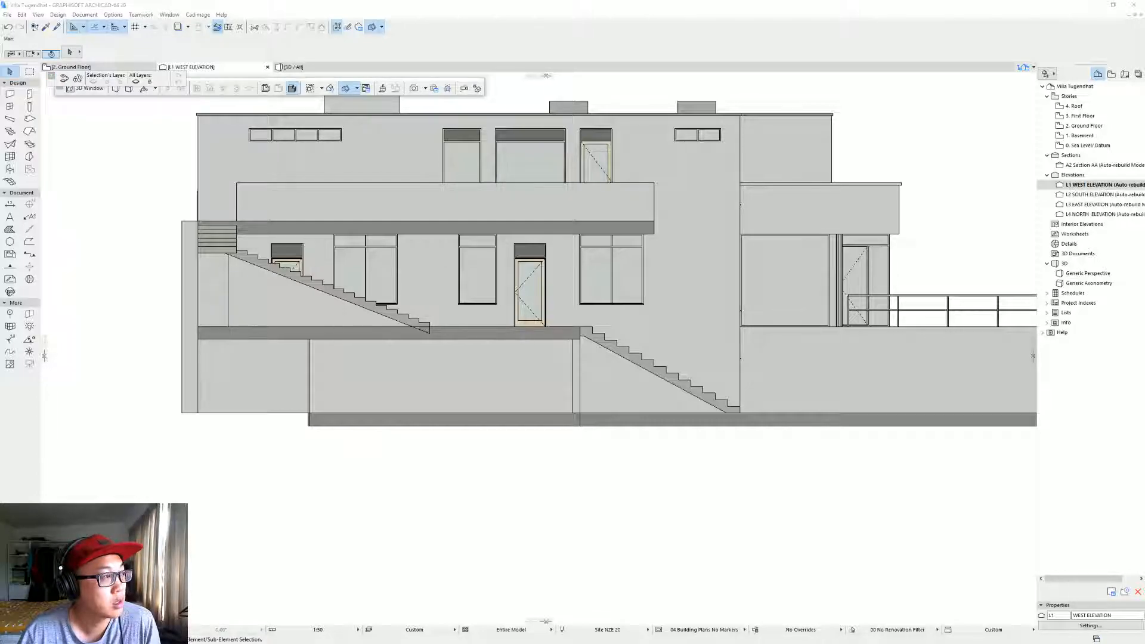
Set the outside and inside solid panel surfaces of both ground-floor doors with transoms to Glass - Clear Fast, consulting the Street View photo.
{"action": "key", "text": "alt+Tab"}
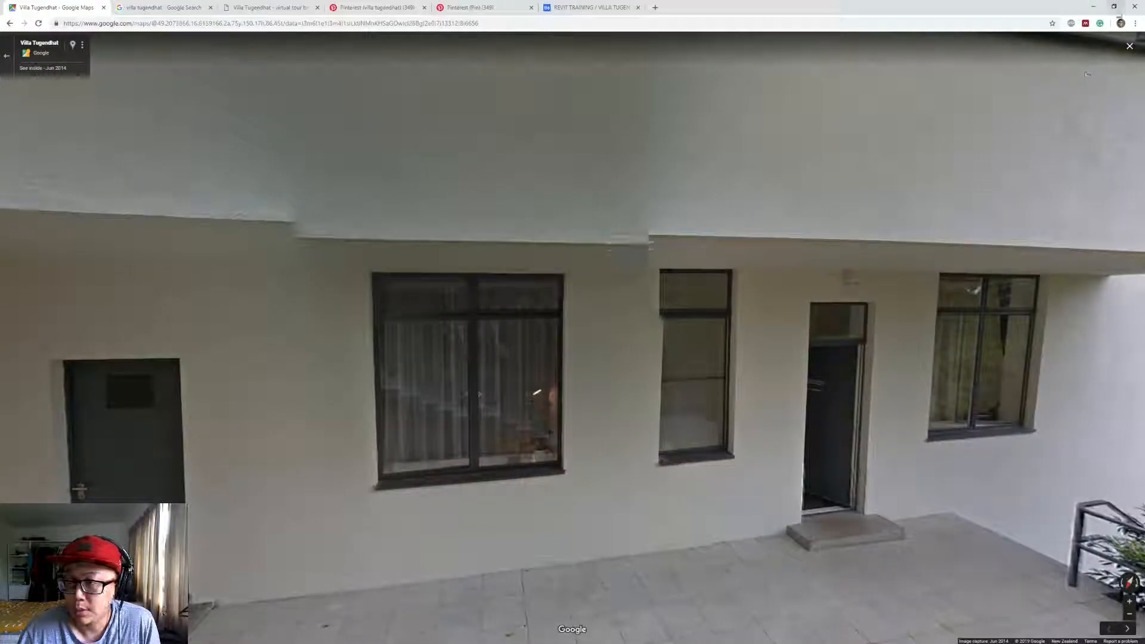
{"action": "left_click", "coordinate": [1096, 8]}
{"action": "left_click", "coordinate": [537, 274]}
{"action": "left_click", "coordinate": [292, 256], "text": "shift"}
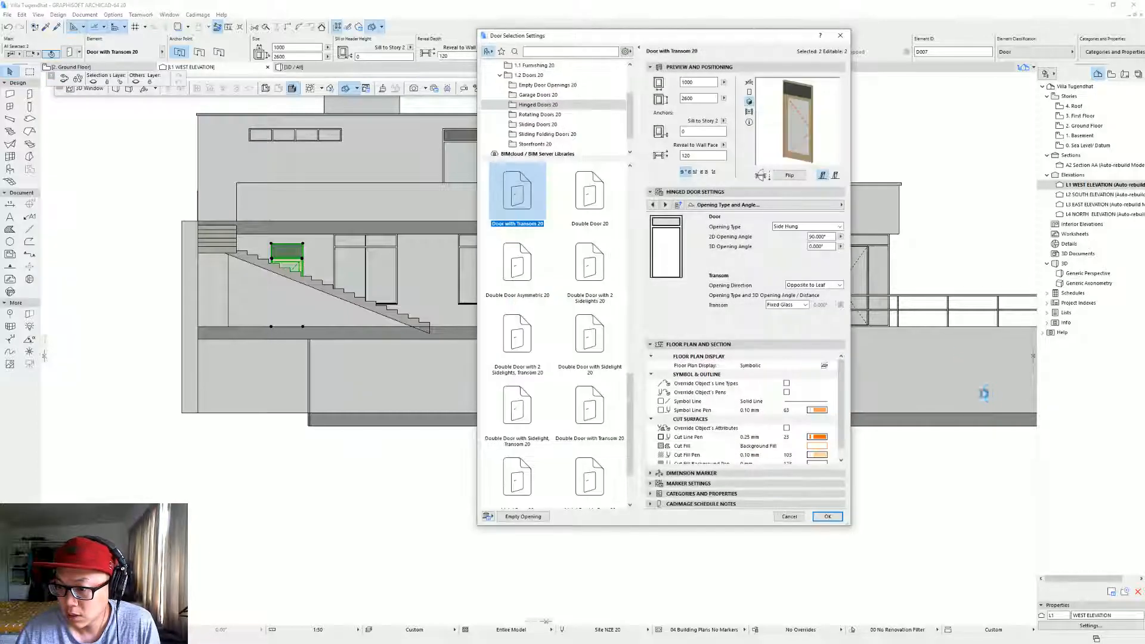
{"action": "left_click", "coordinate": [802, 207]}
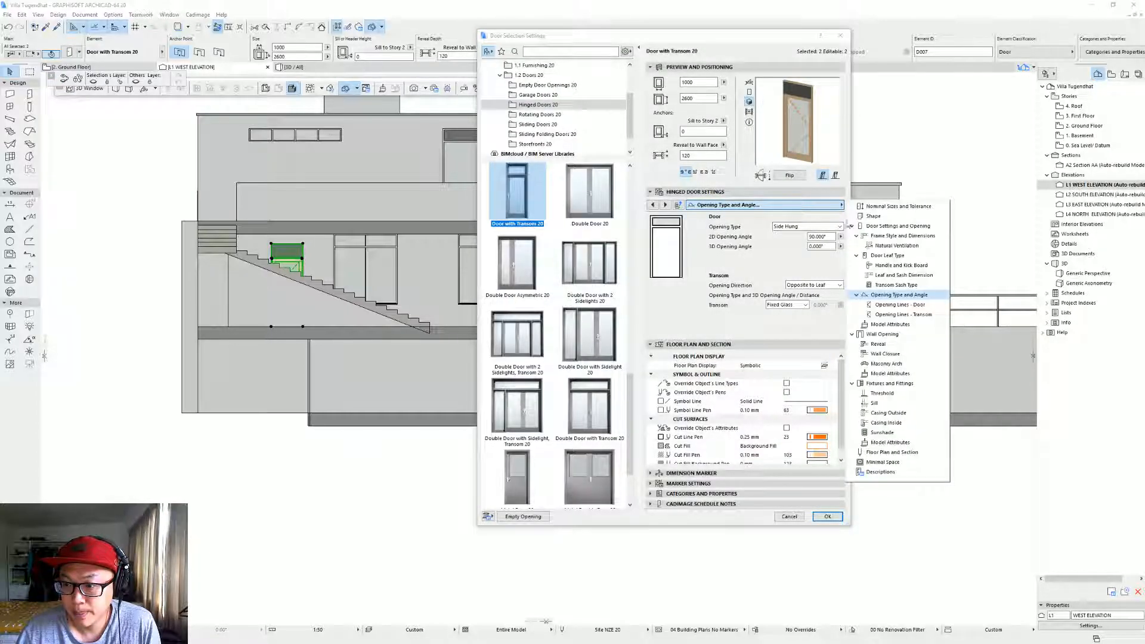
{"action": "left_click", "coordinate": [890, 324]}
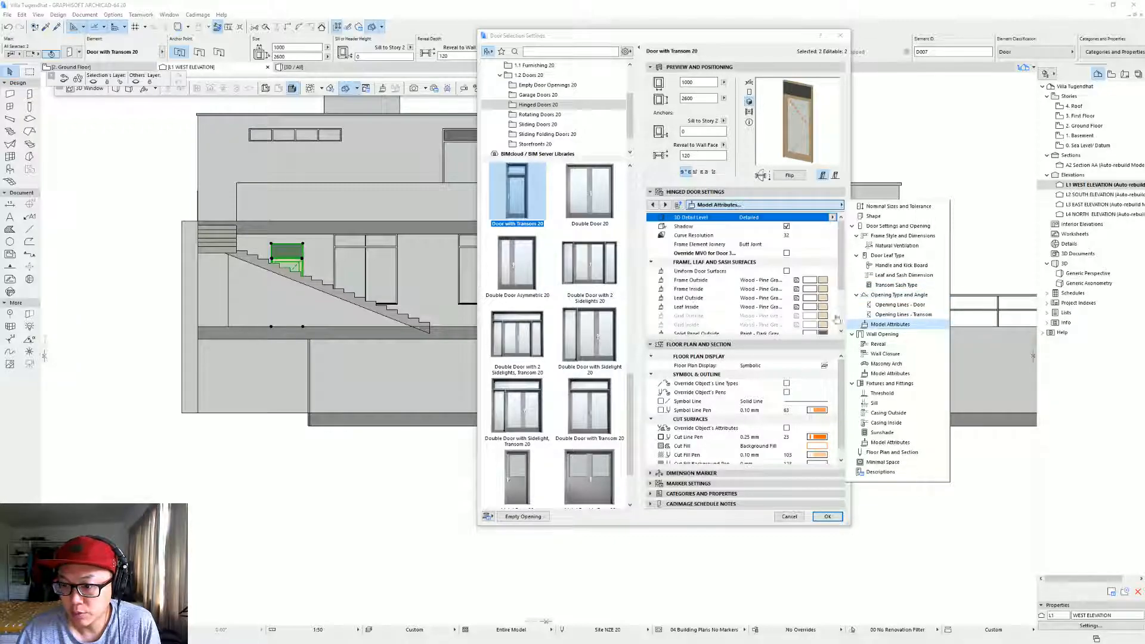
{"action": "scroll", "coordinate": [843, 281], "scroll_direction": "down", "scroll_amount": 2}
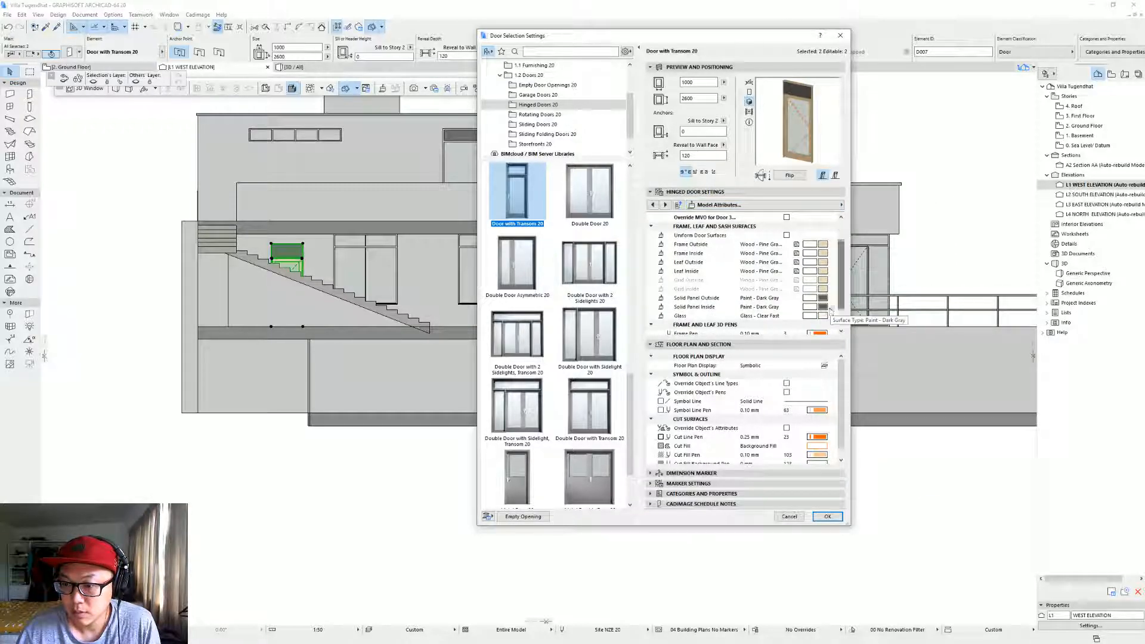
{"action": "left_click", "coordinate": [831, 298]}
{"action": "left_click", "coordinate": [874, 323]}
{"action": "left_click", "coordinate": [832, 307]}
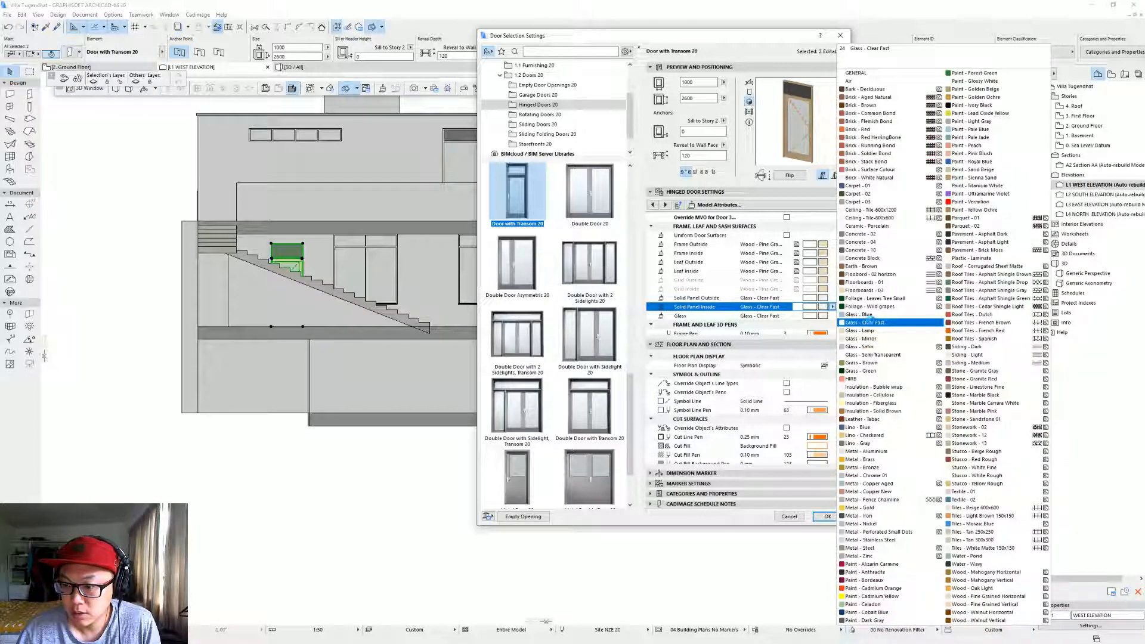
{"action": "left_click", "coordinate": [865, 323]}
Change the door leaf of both ground-floor doors to Style 1, apply the settings and clear the selection.
{"action": "left_click", "coordinate": [841, 204]}
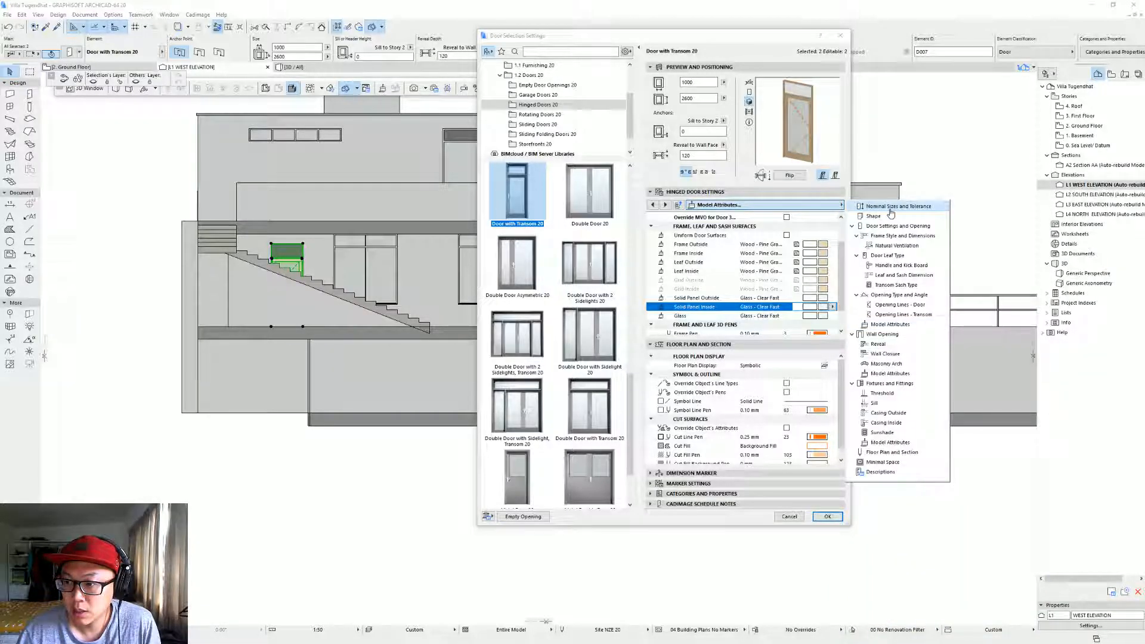
{"action": "left_click", "coordinate": [892, 206]}
{"action": "left_click", "coordinate": [889, 216]}
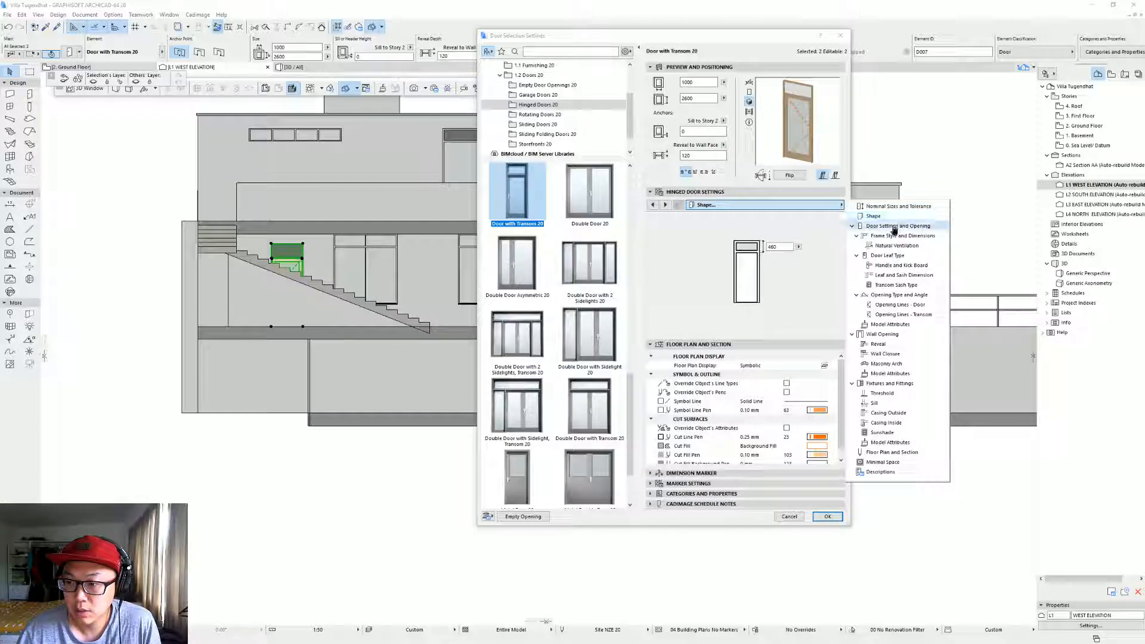
{"action": "left_click", "coordinate": [894, 226]}
{"action": "left_click", "coordinate": [693, 252]}
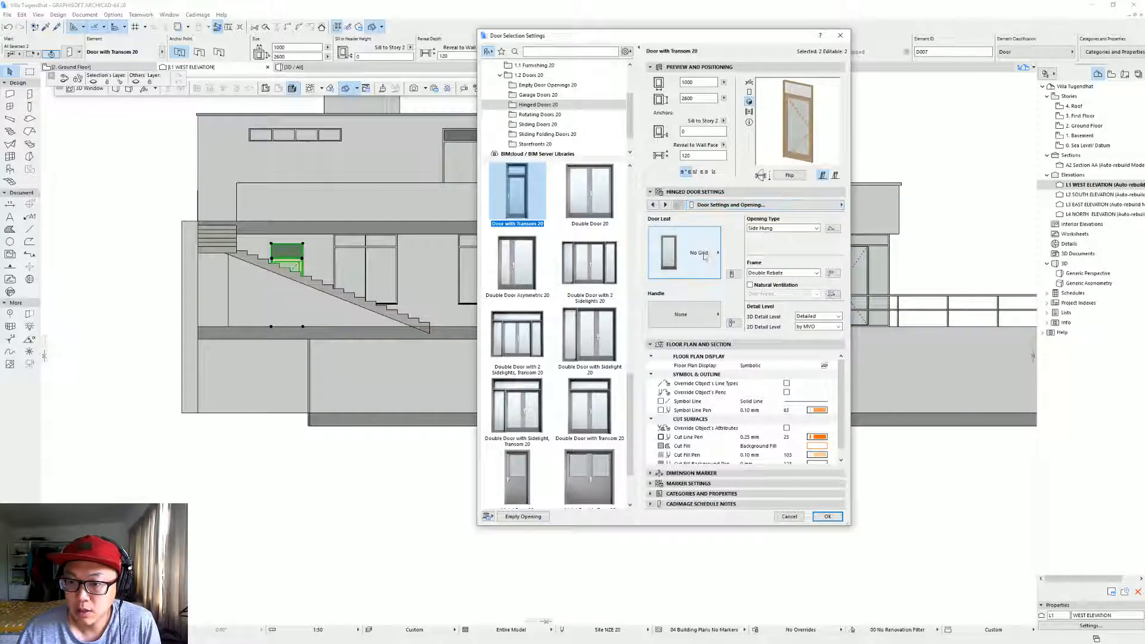
{"action": "left_click", "coordinate": [694, 252]}
{"action": "left_click", "coordinate": [795, 179]}
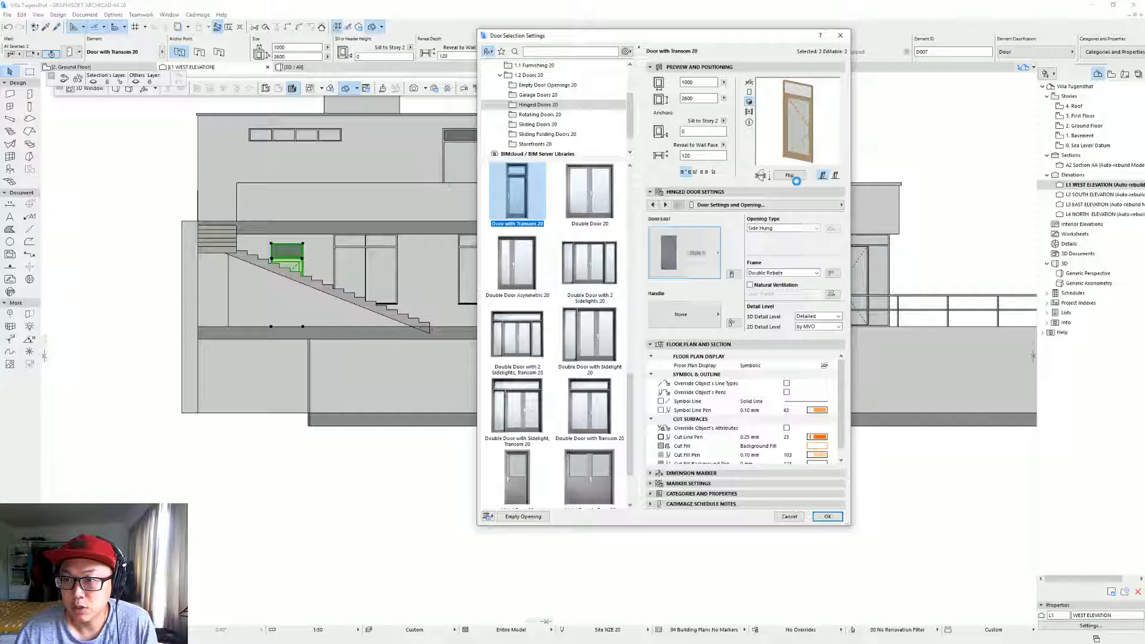
{"action": "key", "text": "Return"}
{"action": "left_click", "coordinate": [586, 539]}
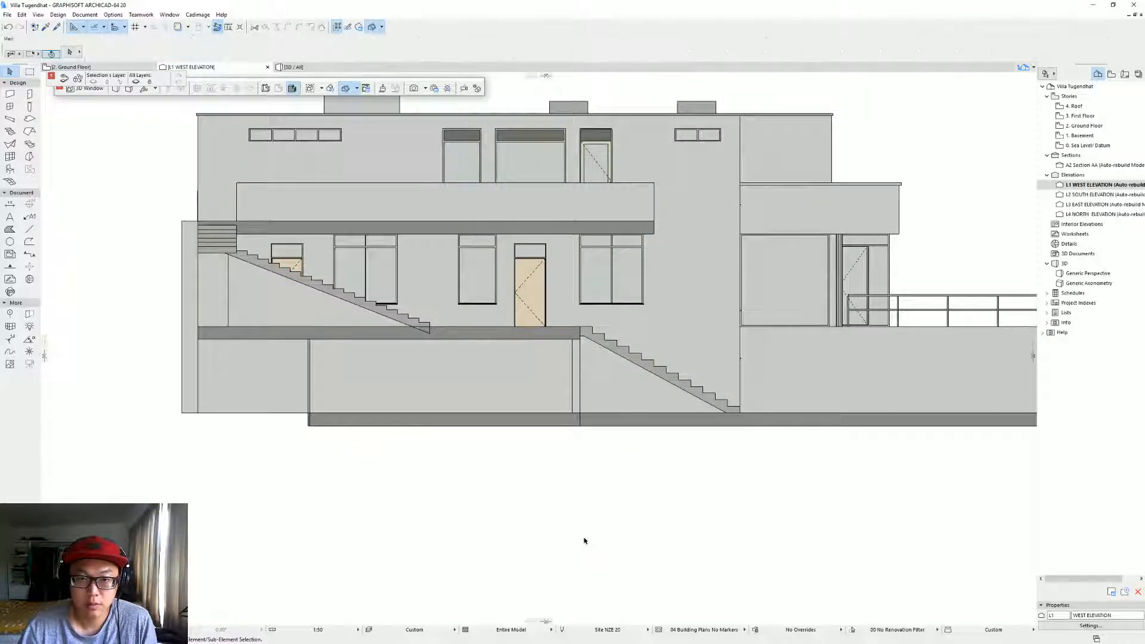
In the 3D view, override the balcony slab's edge and bottom surfaces with Paint - Titanium White and link all three surfaces.
{"action": "scroll", "coordinate": [578, 488], "scroll_direction": "down", "scroll_amount": 2}
{"action": "key", "text": "F3"}
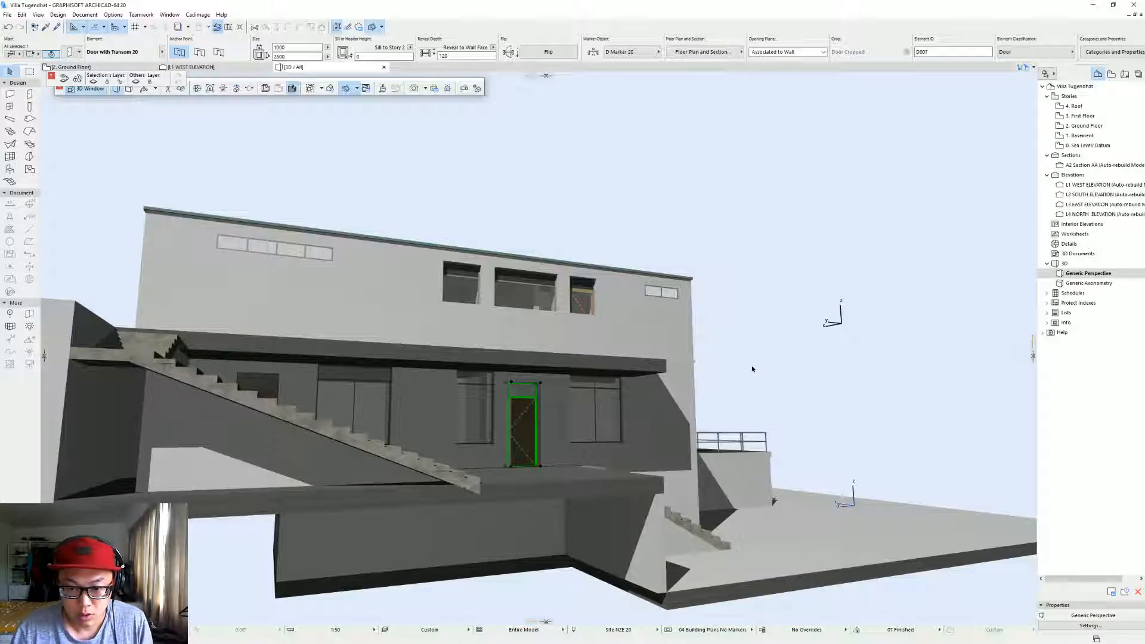
{"action": "middle_click_drag", "start_coordinate": [752, 369], "coordinate": [423, 395], "text": "shift"}
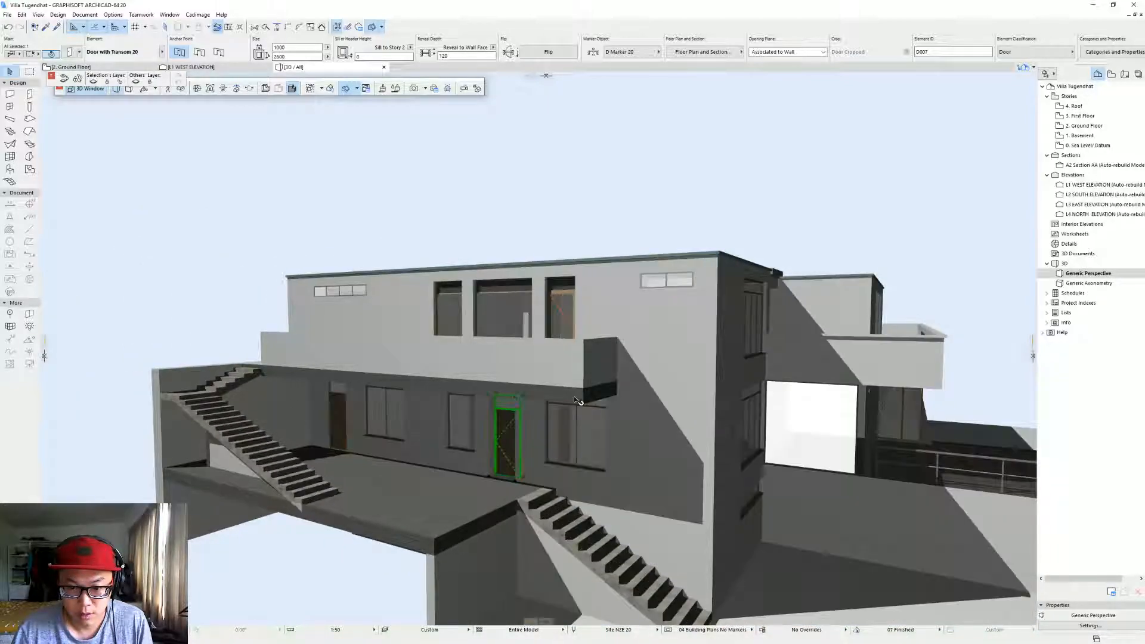
{"action": "left_click", "coordinate": [576, 401]}
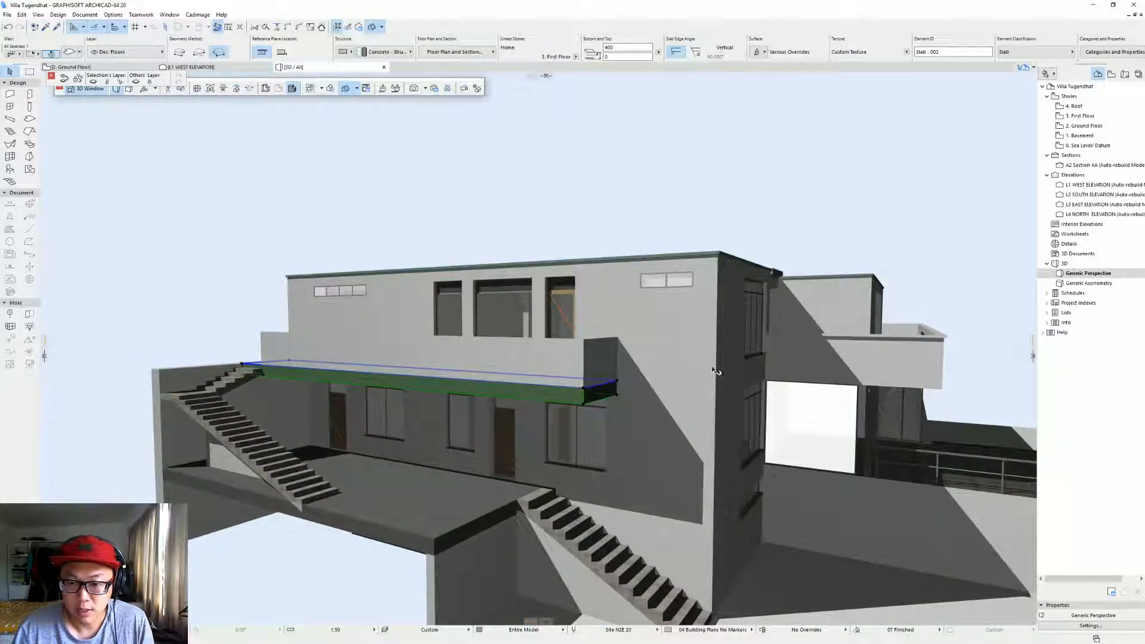
{"action": "key", "text": "ctrl+t"}
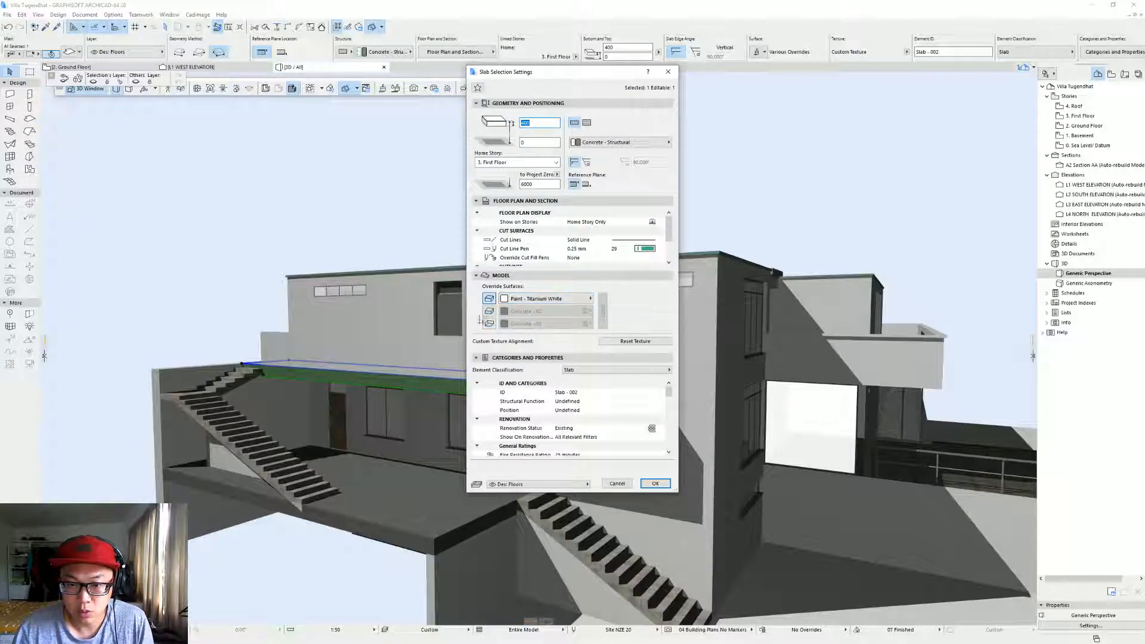
{"action": "left_click", "coordinate": [551, 315]}
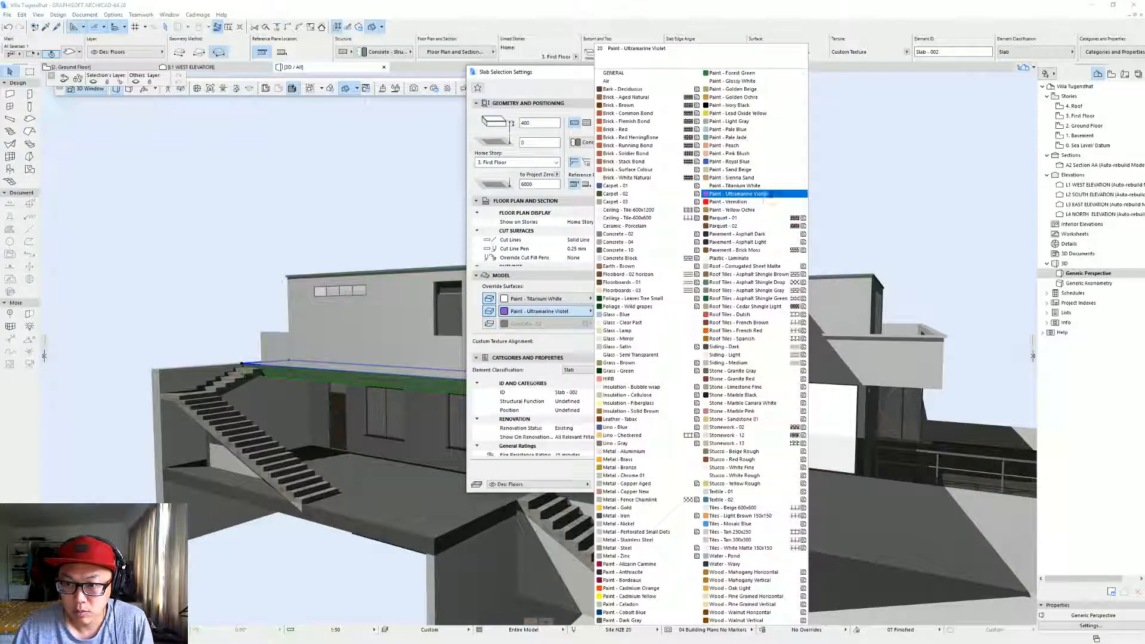
{"action": "left_click", "coordinate": [754, 191]}
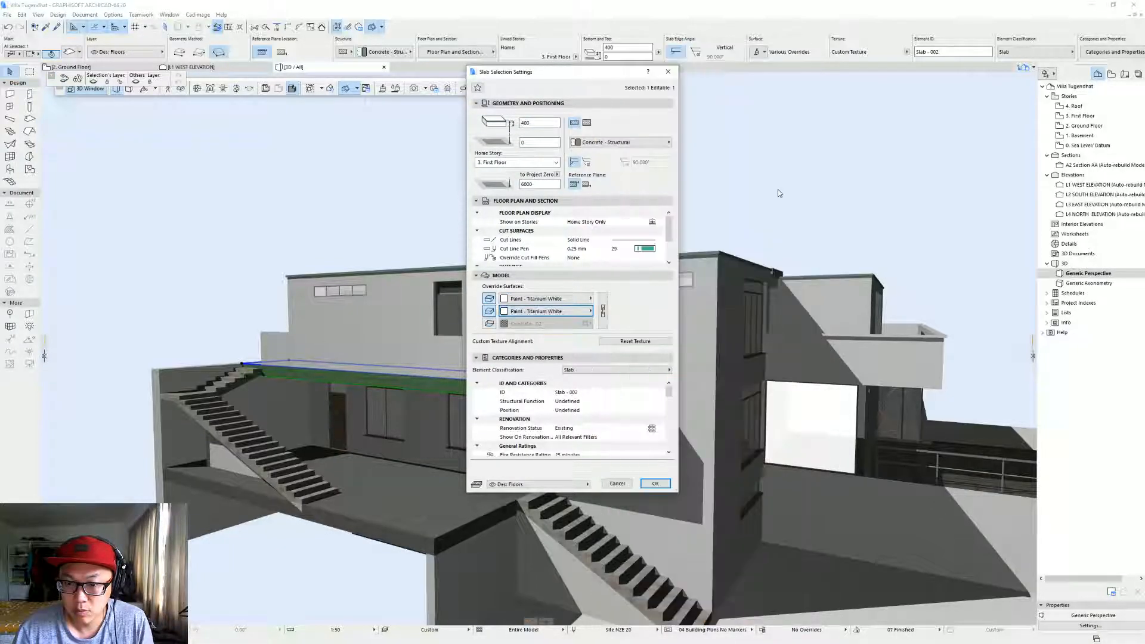
{"action": "left_click", "coordinate": [489, 324]}
{"action": "left_click", "coordinate": [603, 311]}
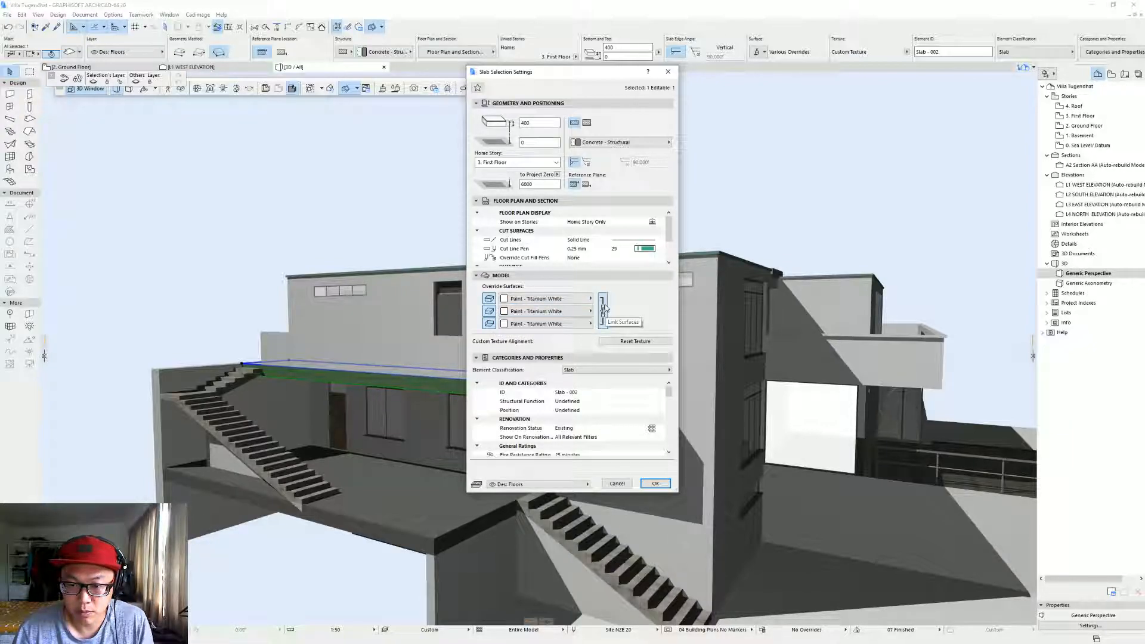
Try Paint - Vermilion on the slab's linked surfaces, set them back to Paint - Titanium White and apply the slab settings.
{"action": "left_click", "coordinate": [545, 299]}
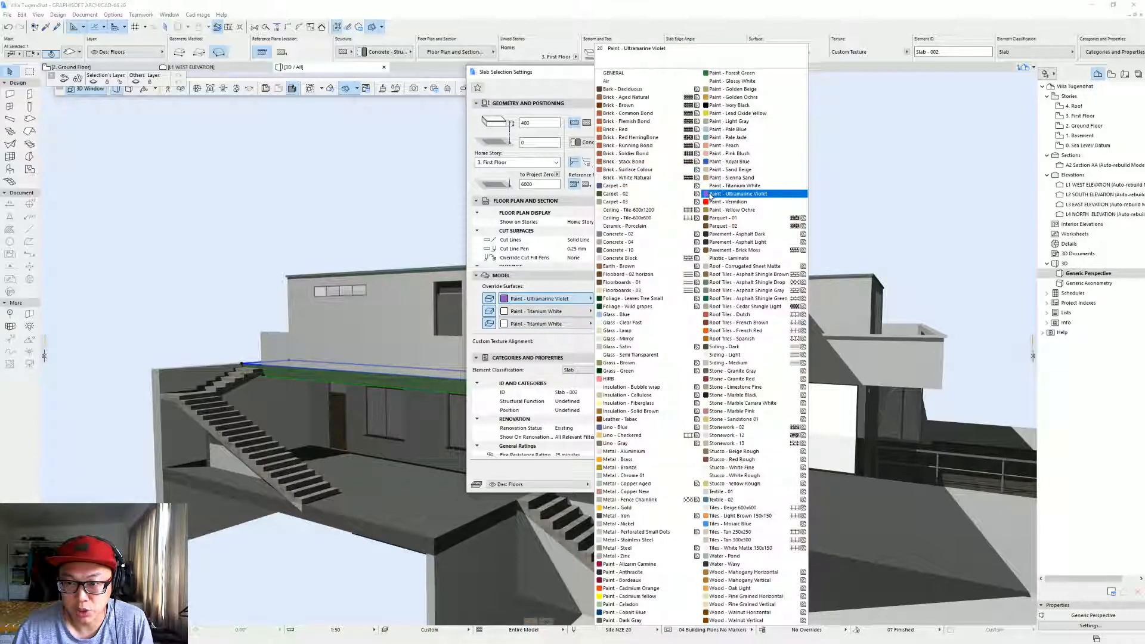
{"action": "left_click", "coordinate": [711, 201]}
{"action": "left_click", "coordinate": [546, 299]}
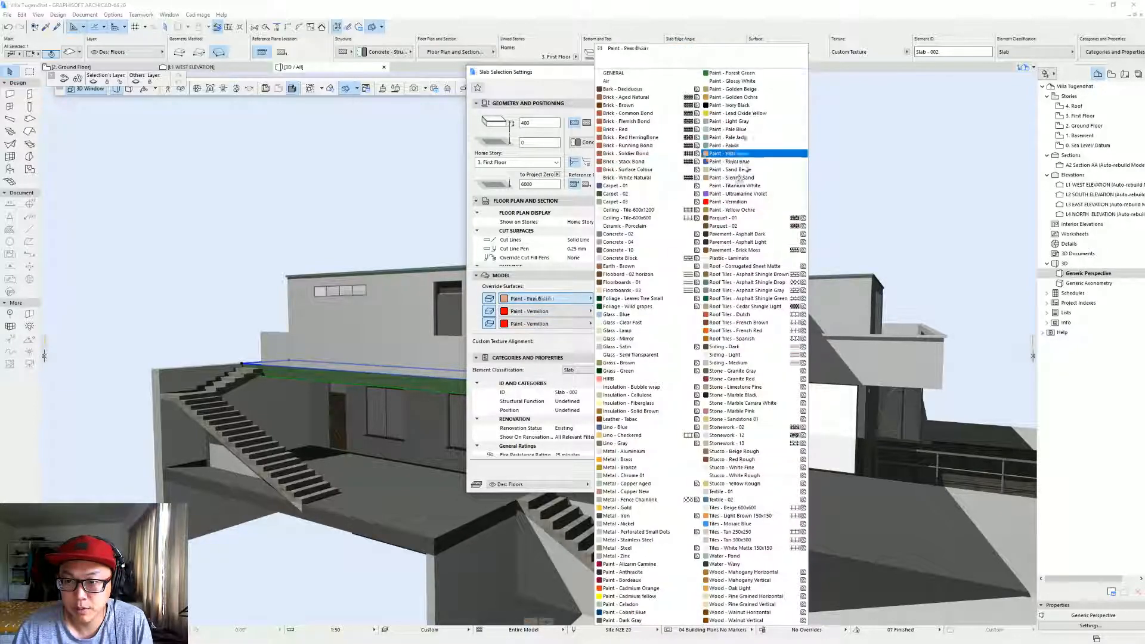
{"action": "left_click", "coordinate": [734, 186]}
{"action": "key", "text": "Return"}
Compare the model's terrace corner with Street View, examining the basement windows and door below the terrace, and return to the 3D model.
{"action": "middle_click_drag", "start_coordinate": [587, 315], "coordinate": [608, 331], "text": "shift"}
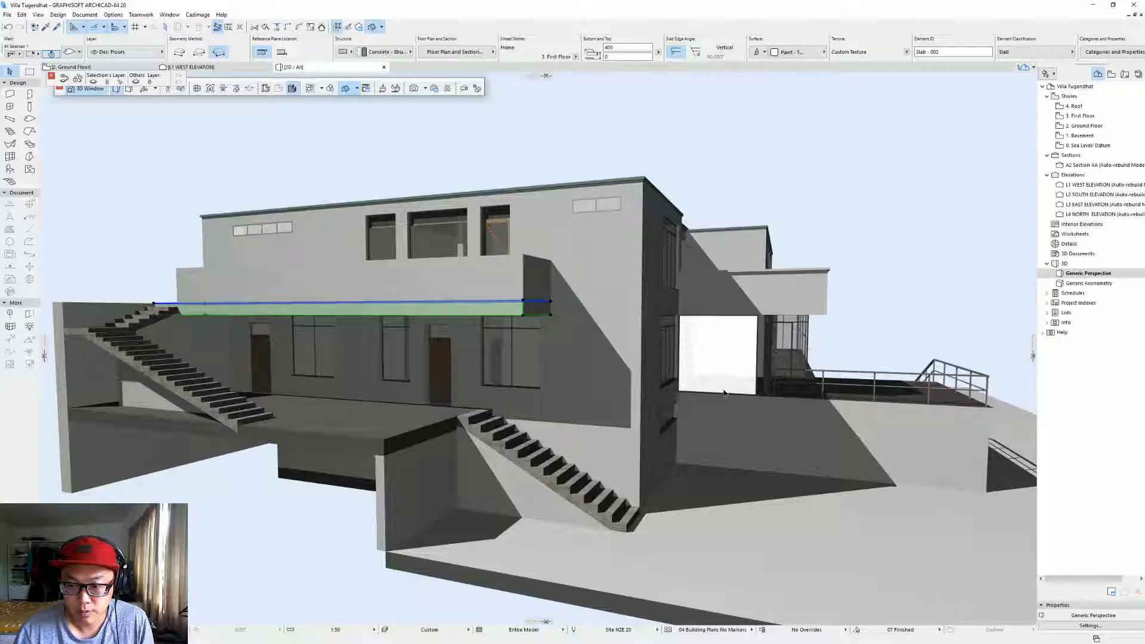
{"action": "middle_click_drag", "start_coordinate": [724, 393], "coordinate": [596, 388], "text": "shift"}
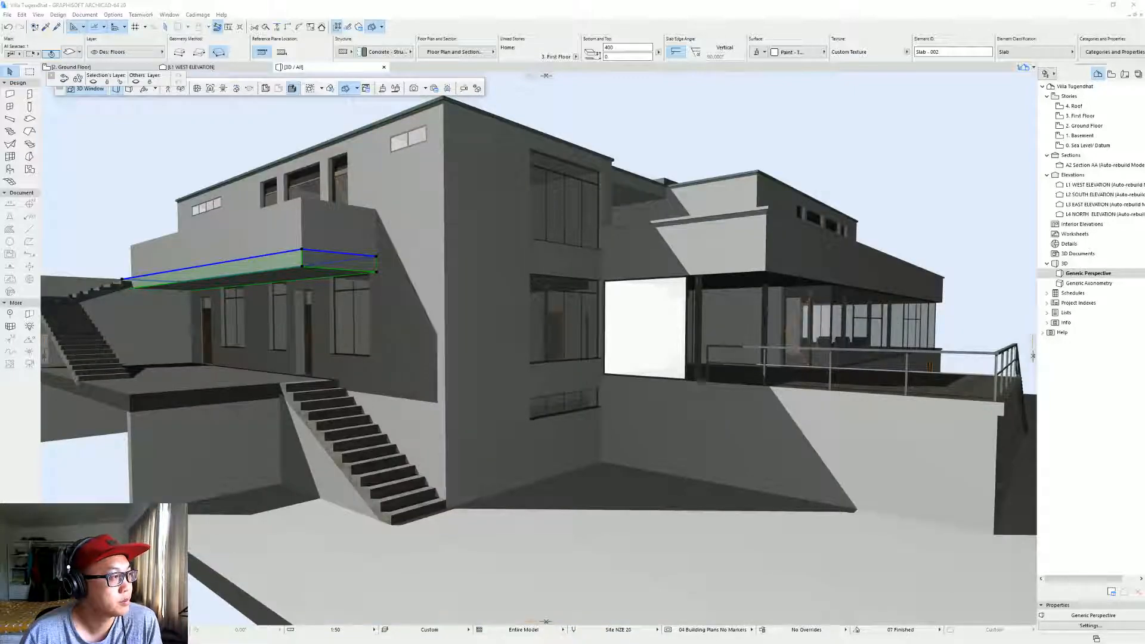
{"action": "key", "text": "alt+Tab"}
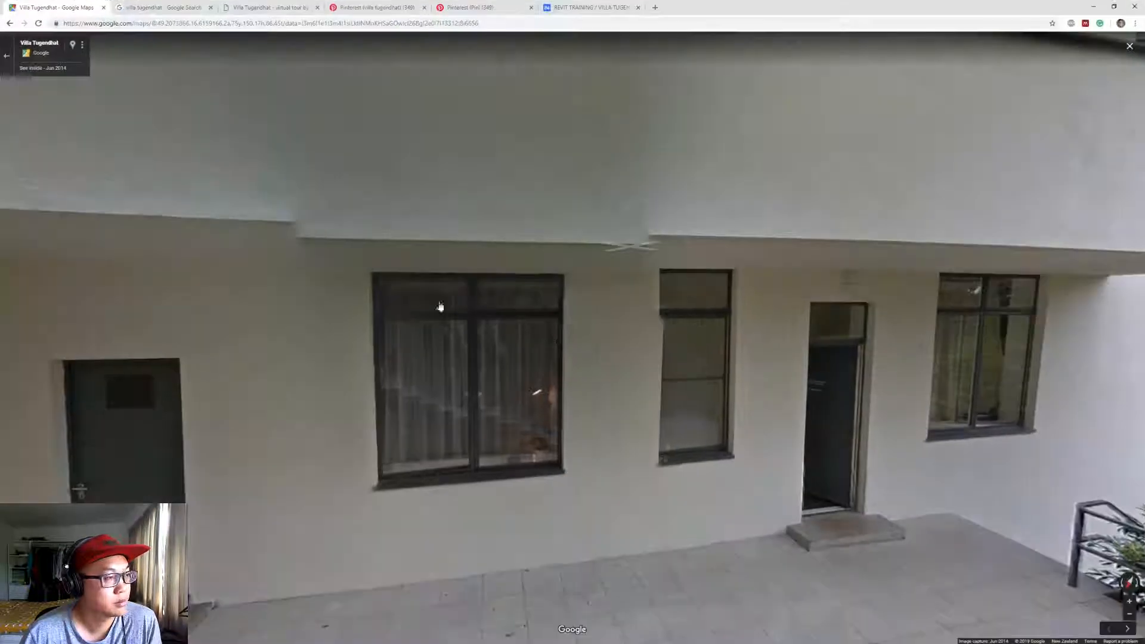
{"action": "left_click", "coordinate": [7, 56]}
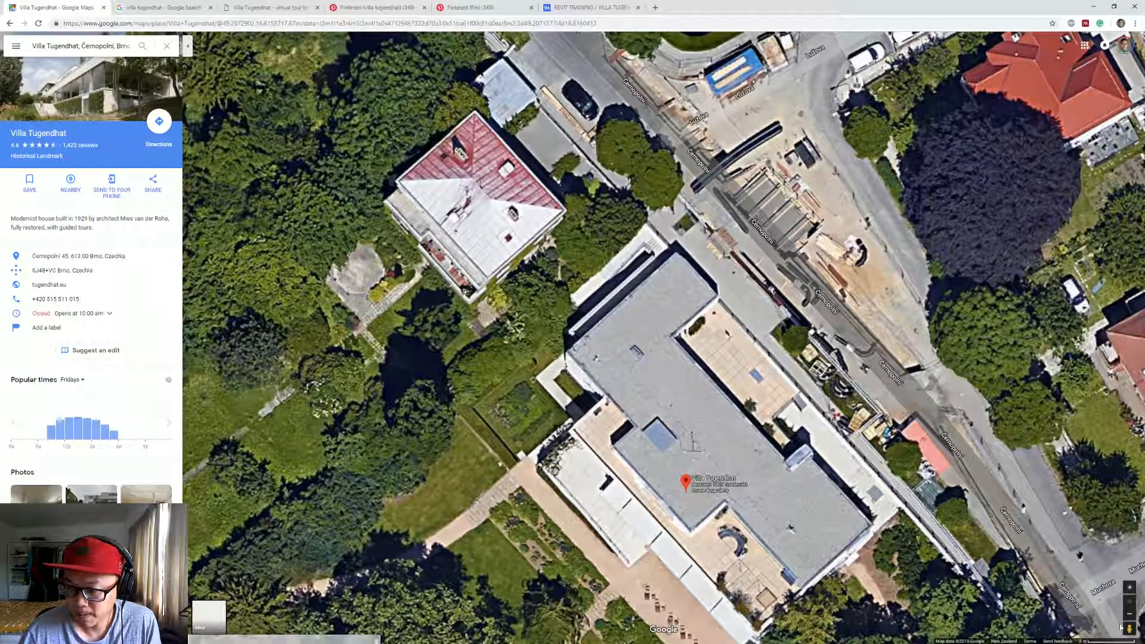
{"action": "left_click_drag", "start_coordinate": [1129, 628], "coordinate": [548, 343]}
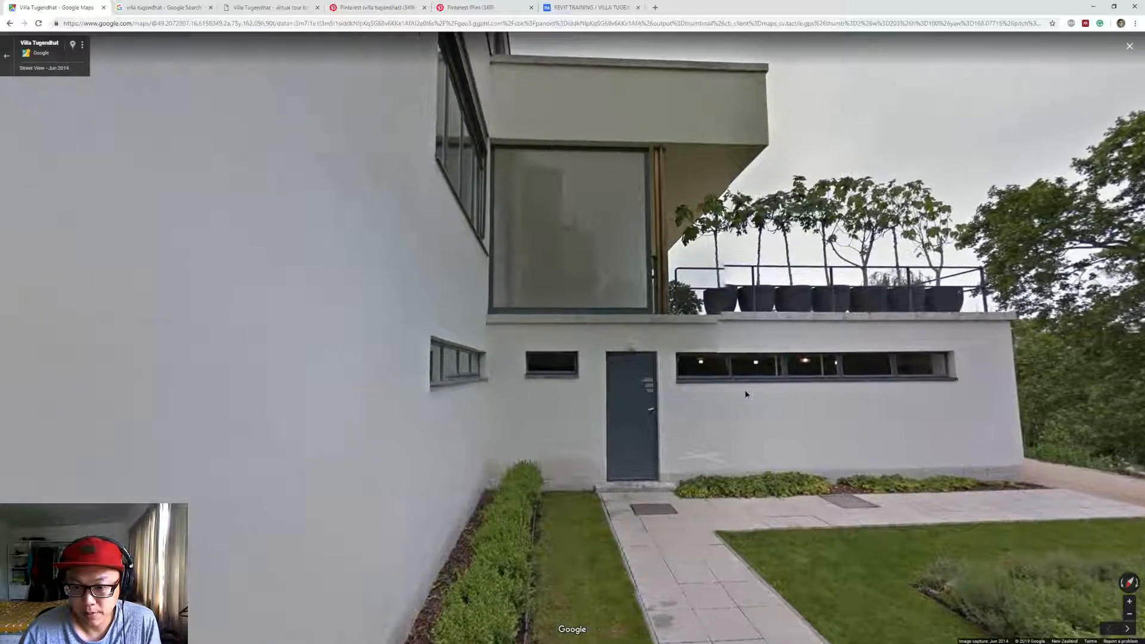
{"action": "left_click_drag", "start_coordinate": [746, 394], "coordinate": [792, 351]}
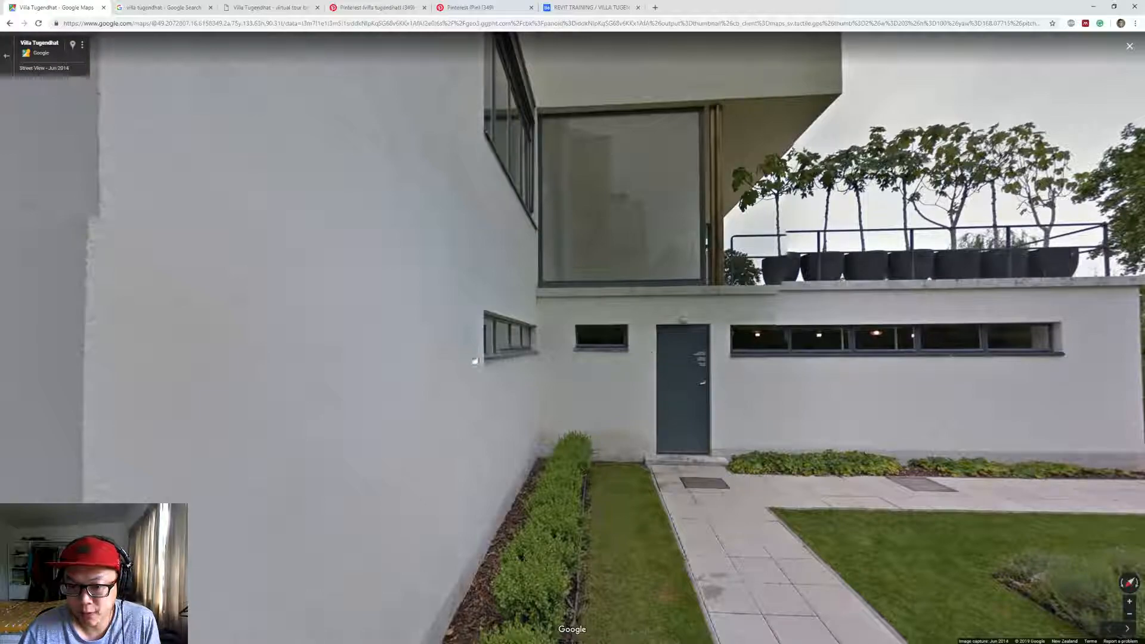
{"action": "left_click_drag", "start_coordinate": [475, 362], "coordinate": [620, 349]}
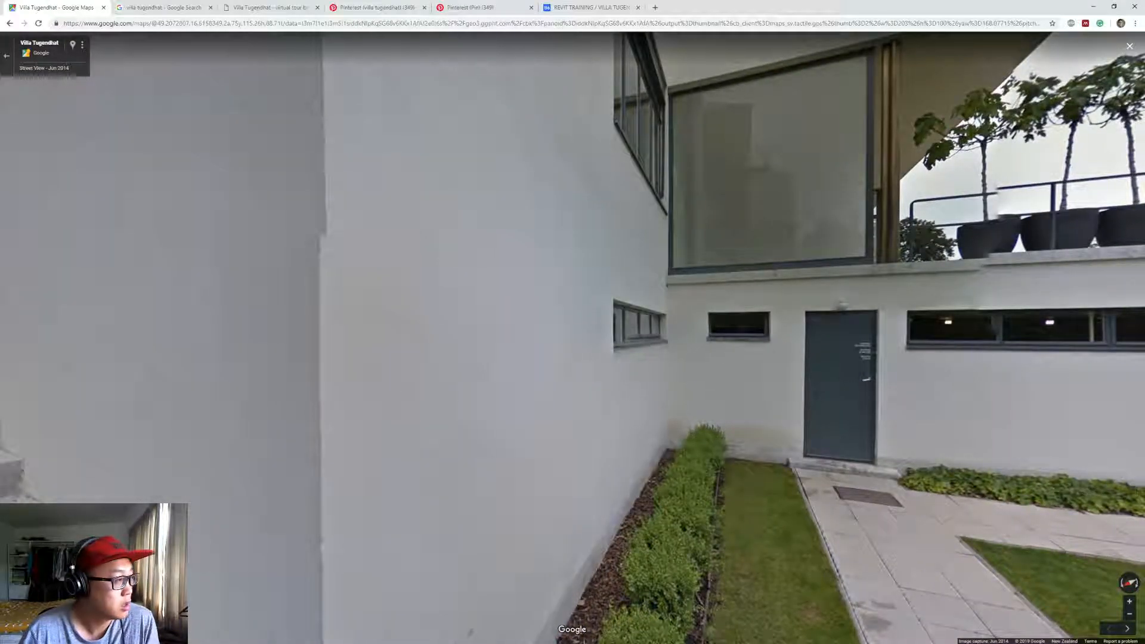
{"action": "key", "text": "alt+Tab"}
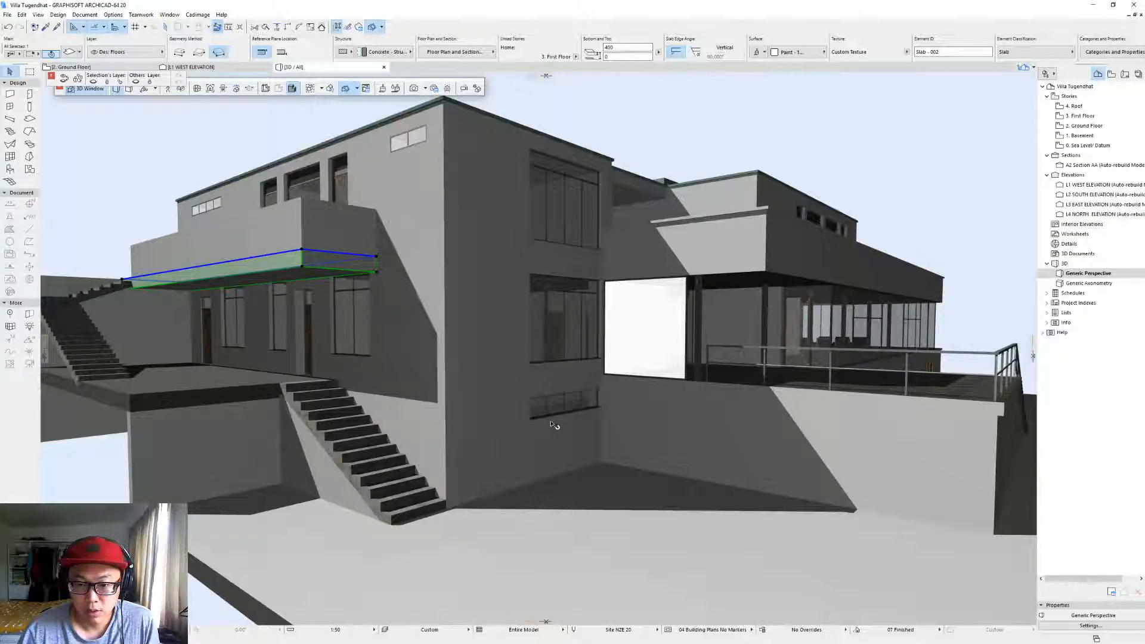
Pick up the settings of the existing basement strip window and place two such windows side by side in the wall below the terrace.
{"action": "left_click", "coordinate": [580, 406]}
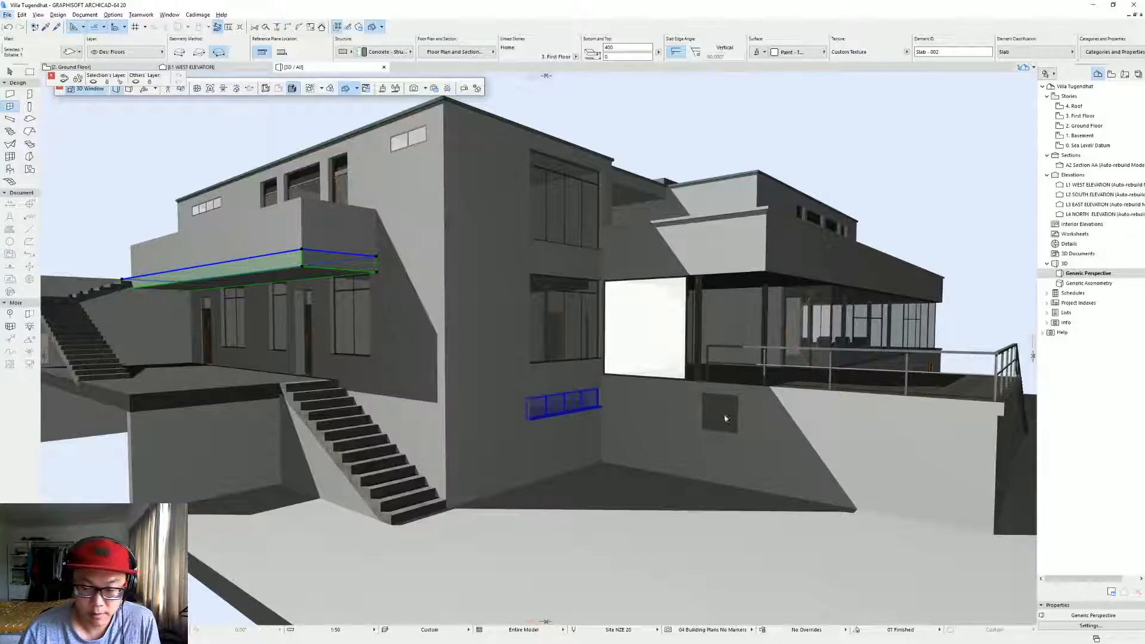
{"action": "key", "text": "Escape"}
{"action": "left_click", "coordinate": [715, 434]}
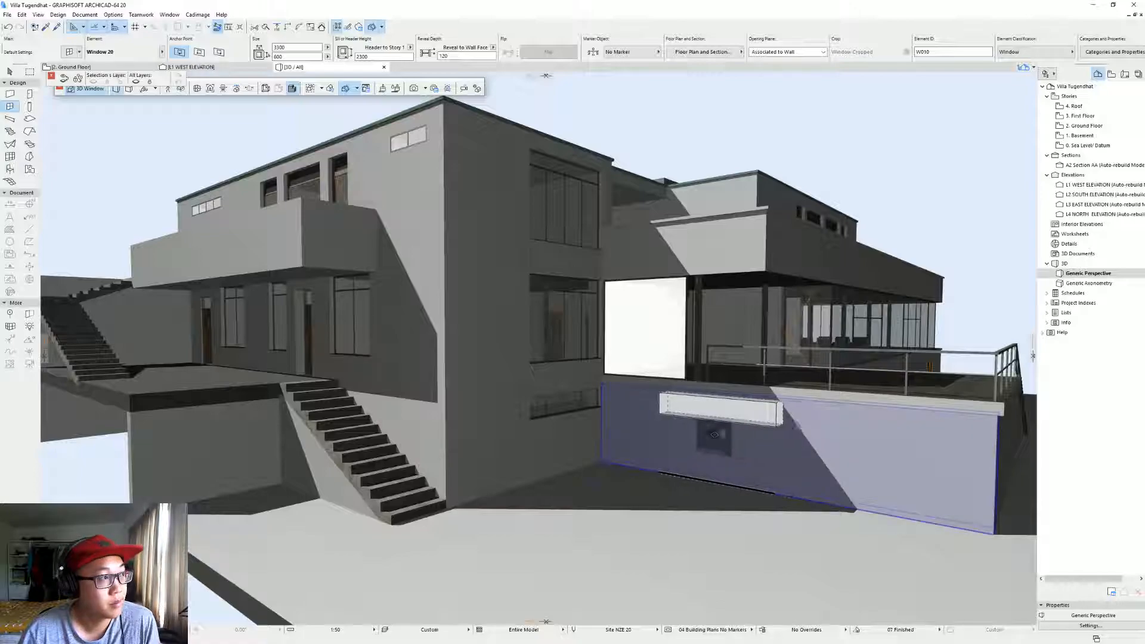
{"action": "left_click", "coordinate": [763, 441]}
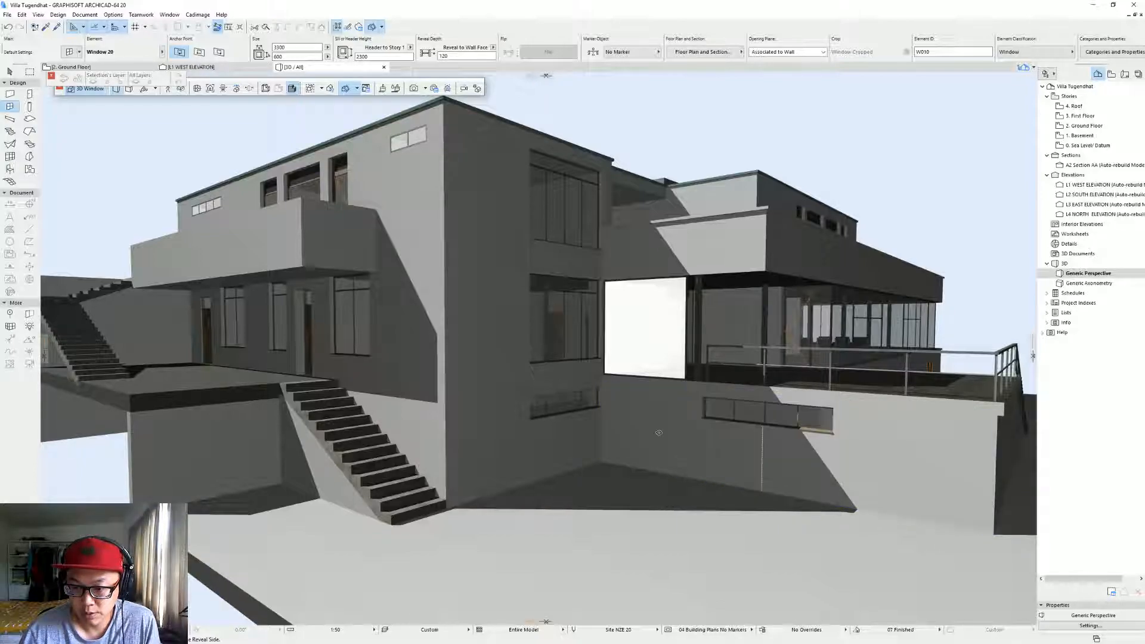
{"action": "left_click", "coordinate": [630, 407]}
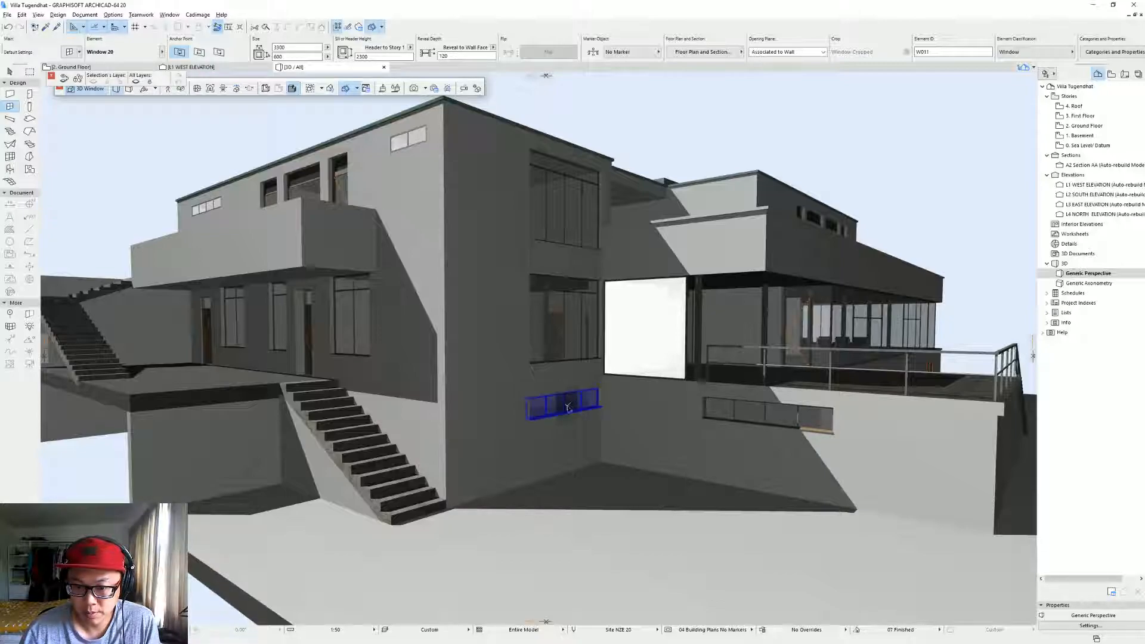
{"action": "left_click", "coordinate": [652, 407]}
{"action": "left_click", "coordinate": [619, 419]}
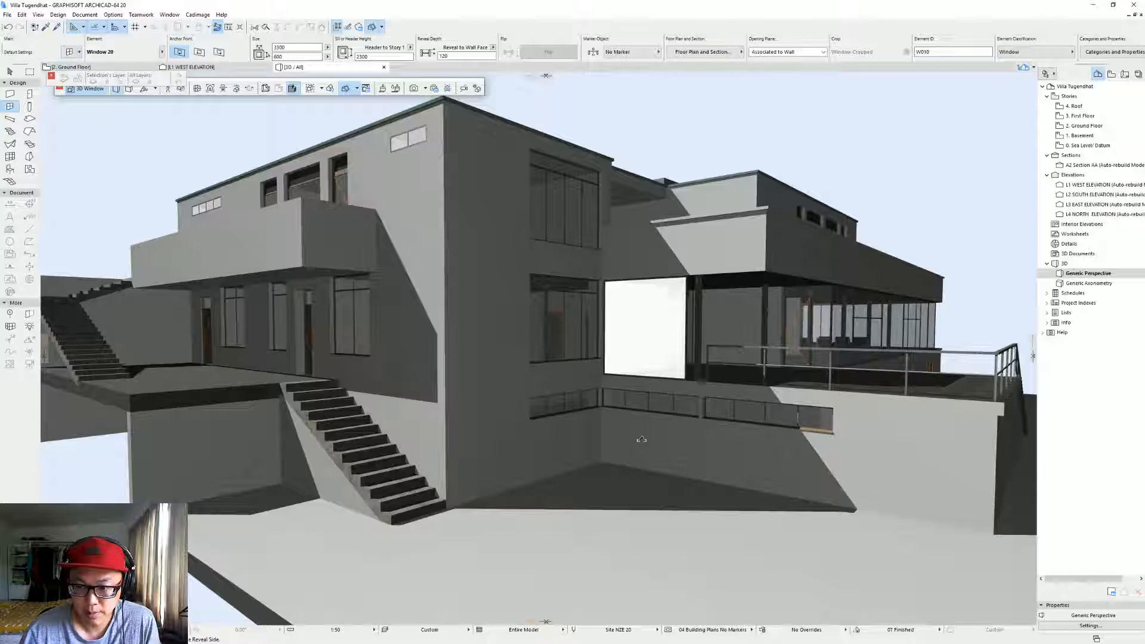
In the west elevation, select the strip window nearest the building corner and compare the layout below the terrace with Street View.
{"action": "double_click", "coordinate": [1091, 185]}
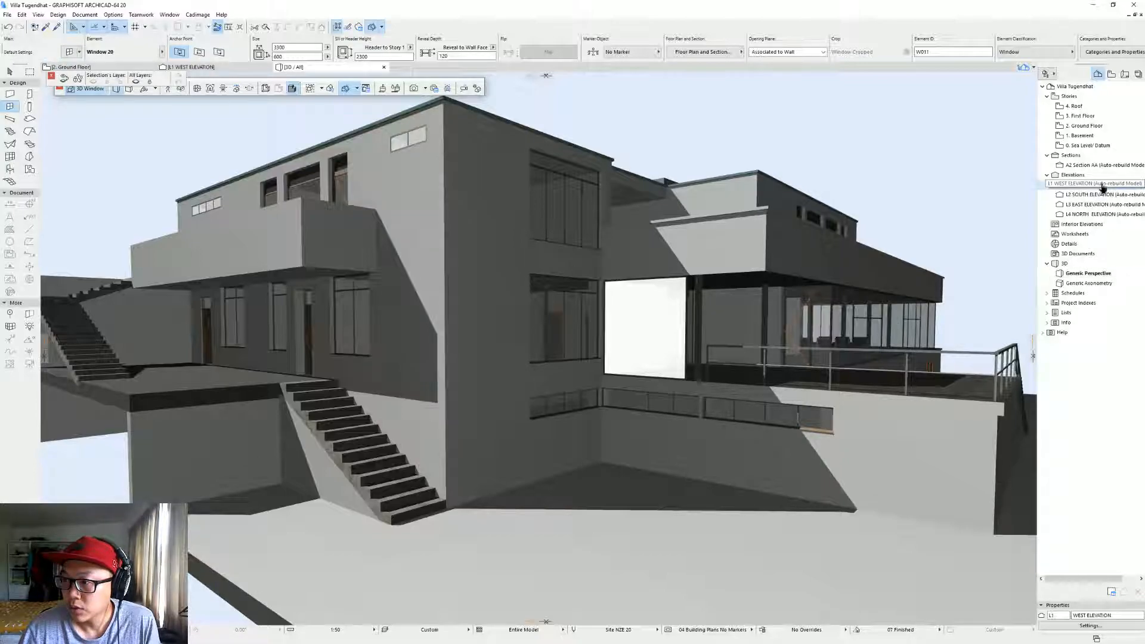
{"action": "scroll", "coordinate": [743, 415], "scroll_direction": "up", "scroll_amount": 5}
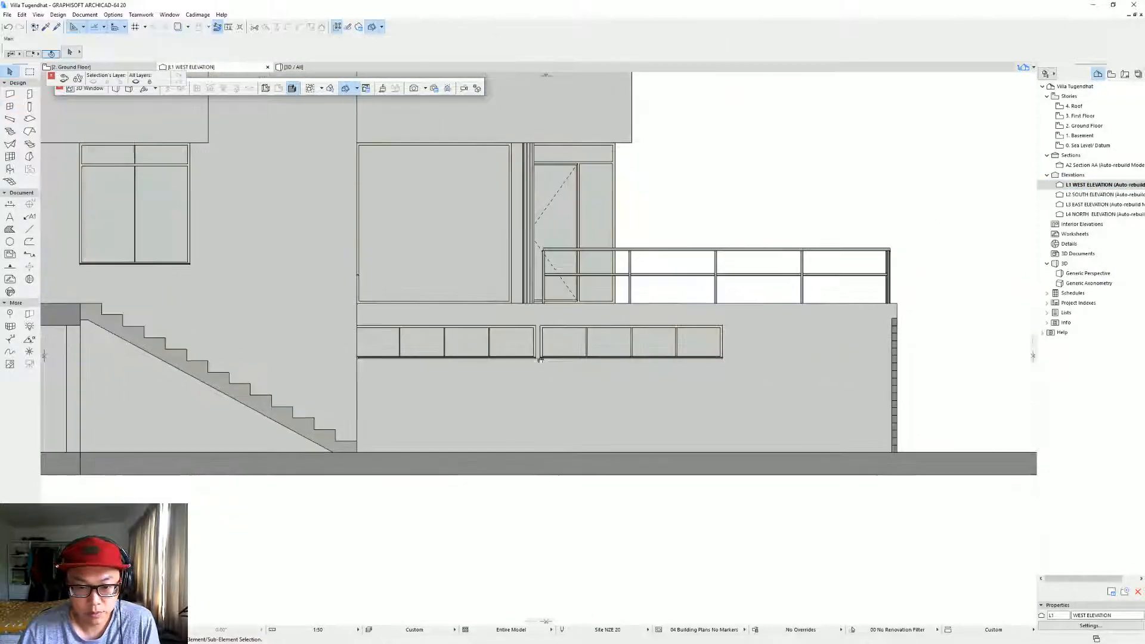
{"action": "left_click", "coordinate": [481, 350]}
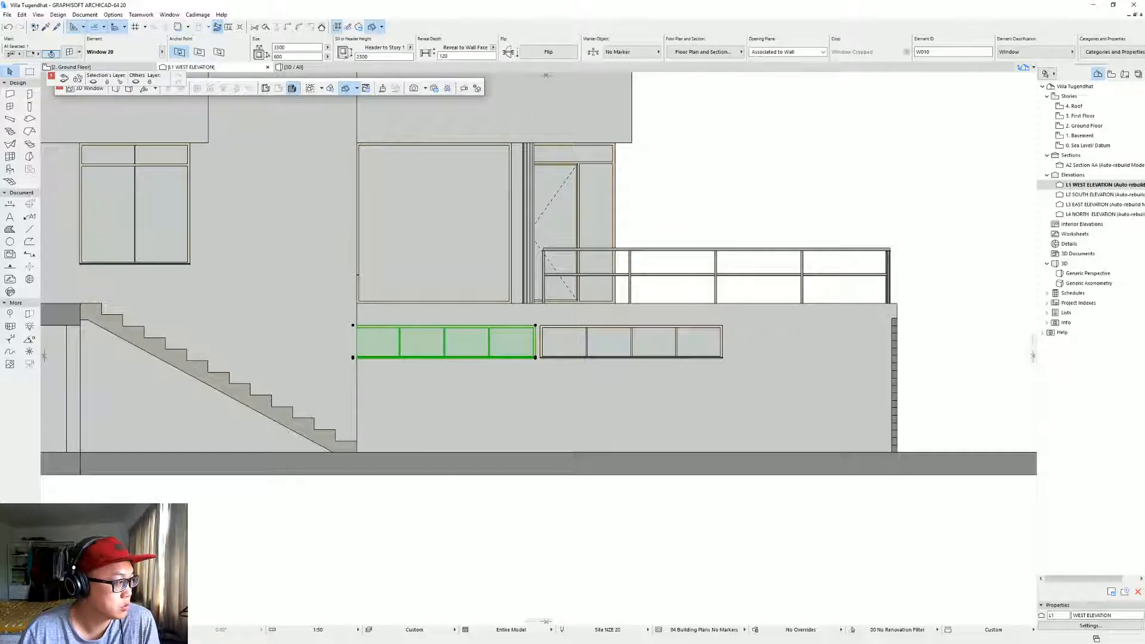
{"action": "key", "text": "alt+Tab"}
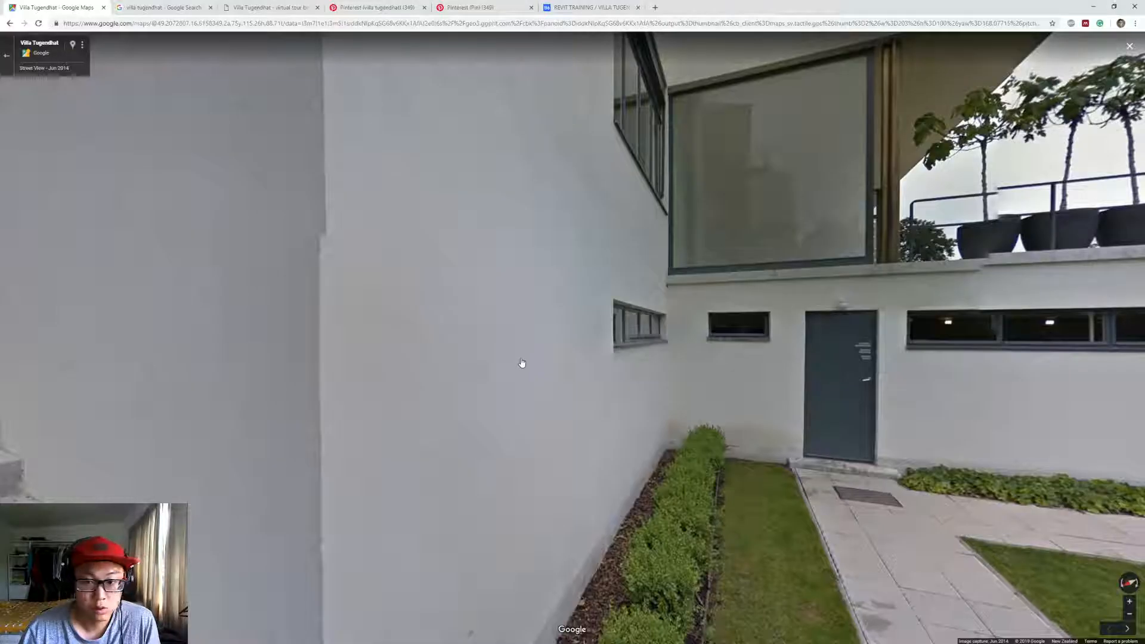
{"action": "left_click", "coordinate": [1094, 7]}
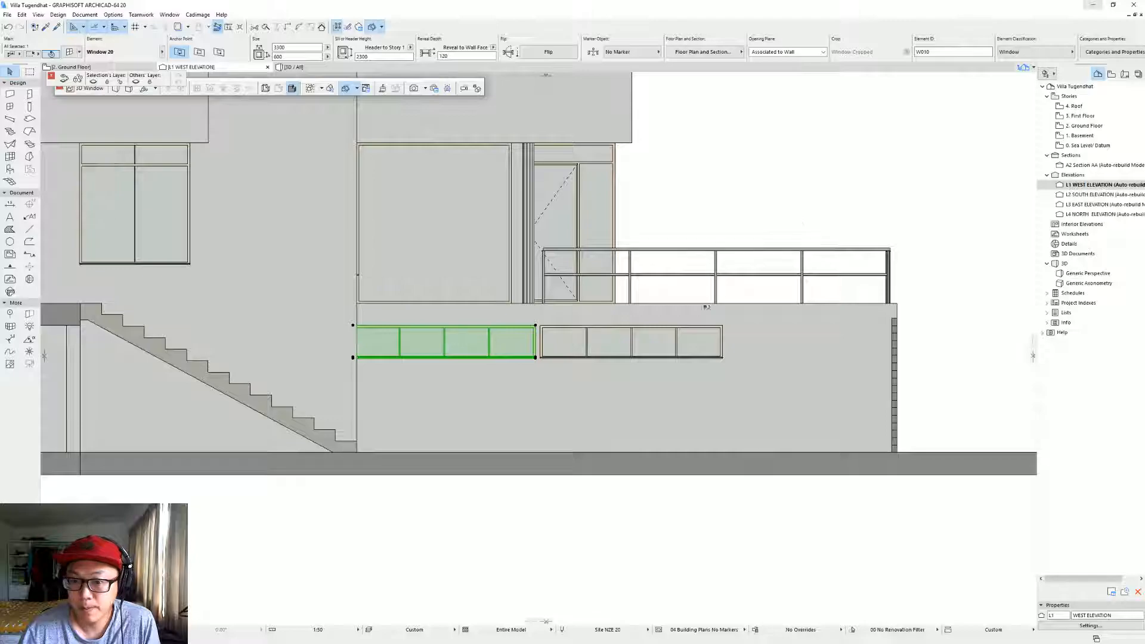
{"action": "scroll", "coordinate": [541, 341], "scroll_direction": "down", "scroll_amount": 3}
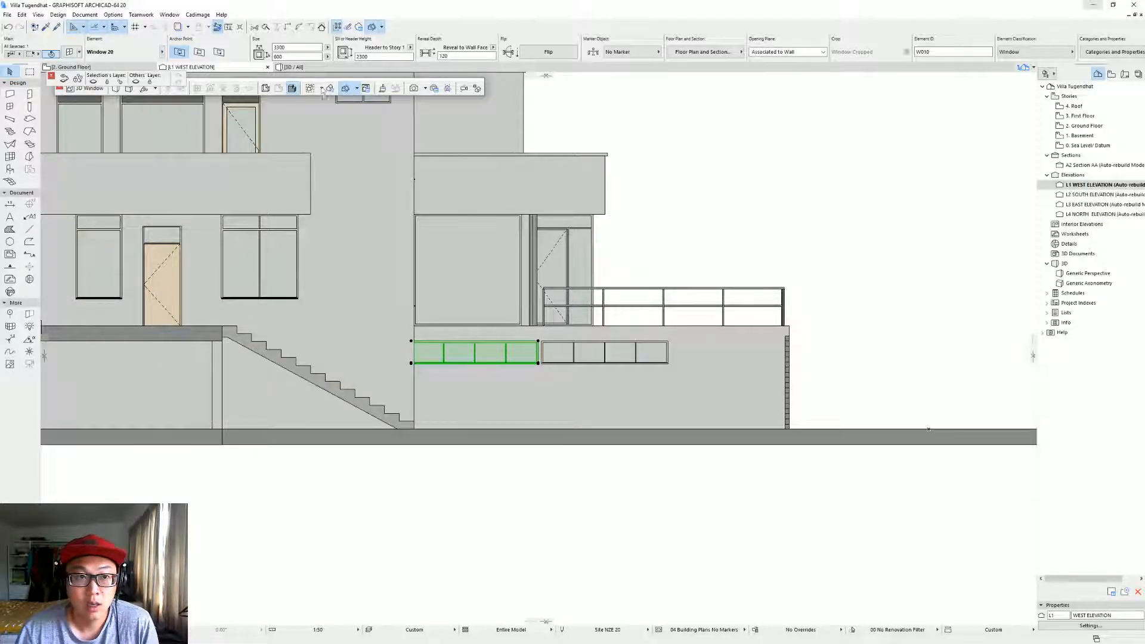
{"action": "scroll", "coordinate": [451, 309], "scroll_direction": "down", "scroll_amount": 2}
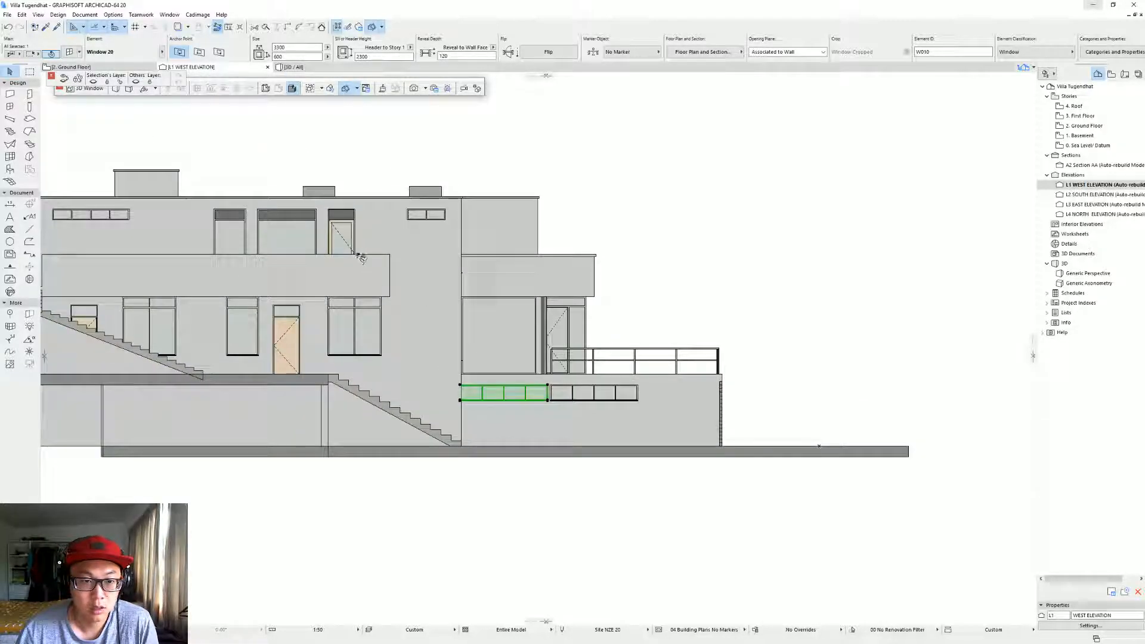
Set the selected basement window's sash type to No Grid and its width to 1000 mm.
{"action": "key", "text": "ctrl+t"}
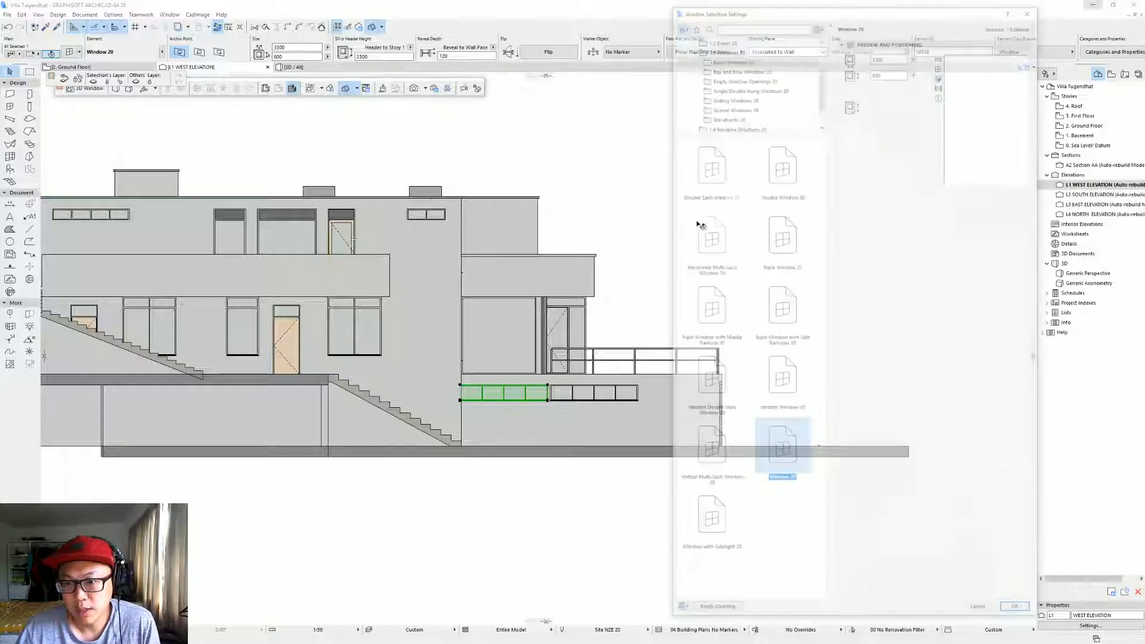
{"action": "left_click", "coordinate": [1031, 222]}
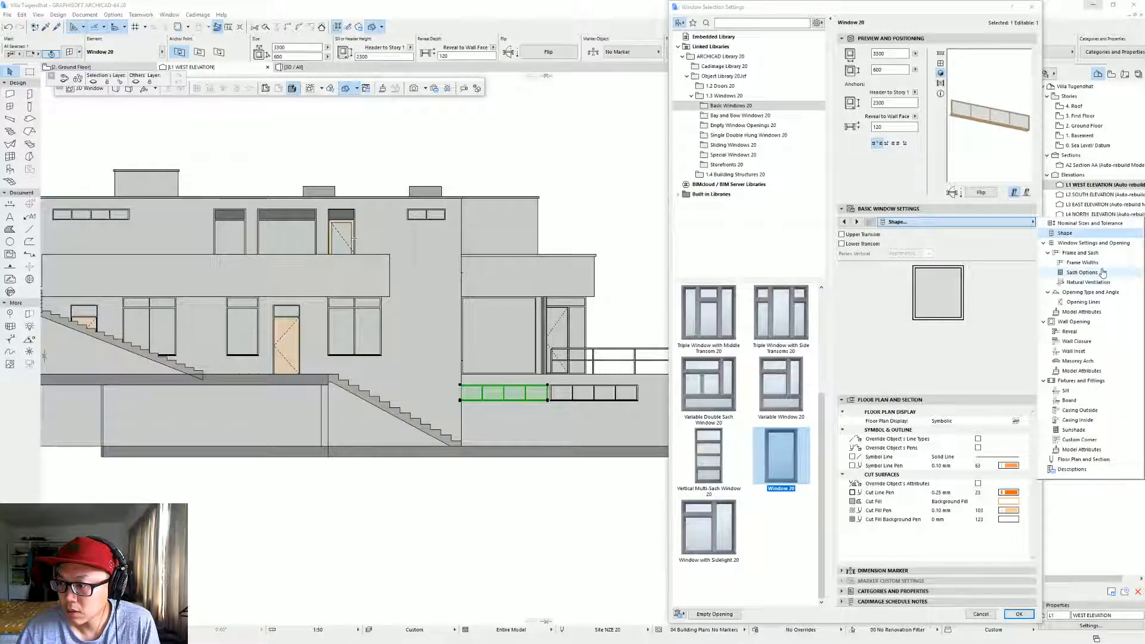
{"action": "left_click", "coordinate": [1082, 272]}
{"action": "double_click", "coordinate": [1014, 264]}
{"action": "left_click", "coordinate": [907, 269]}
{"action": "left_click", "coordinate": [963, 266]}
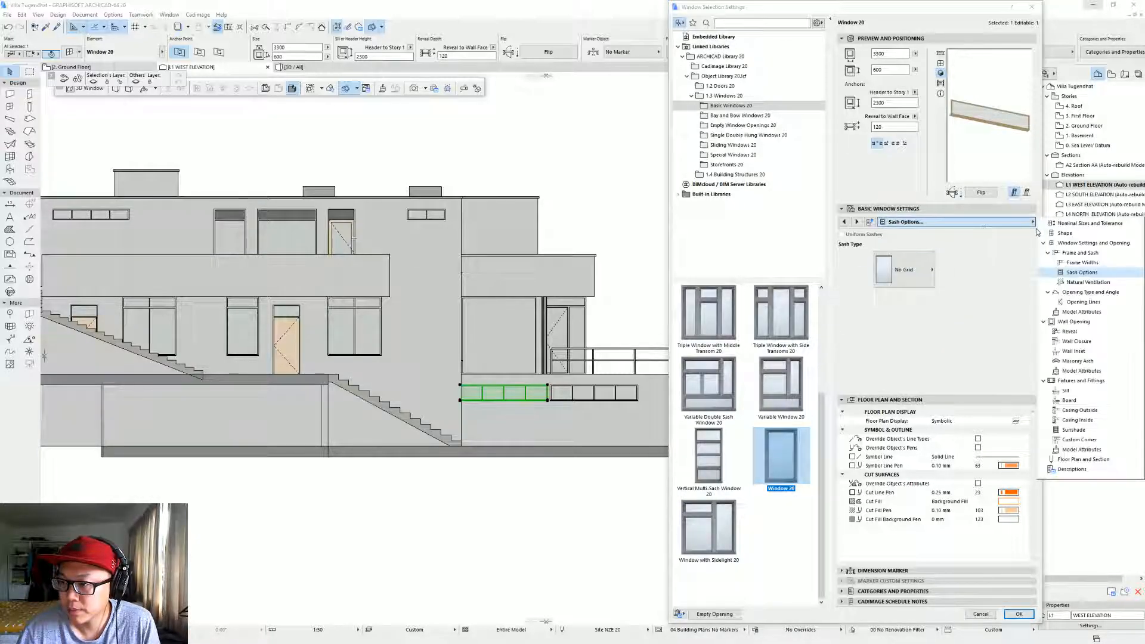
{"action": "double_click", "coordinate": [890, 54]}
{"action": "type", "text": "1"}
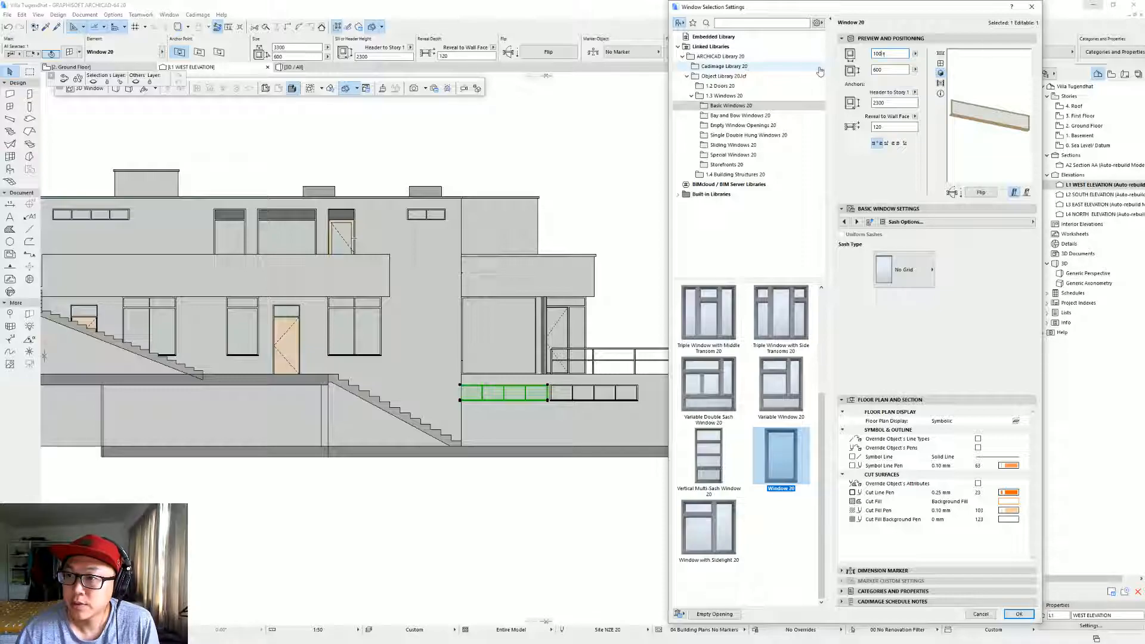
{"action": "type", "text": "000"}
{"action": "key", "text": "Return"}
{"action": "scroll", "coordinate": [485, 383], "scroll_direction": "up", "scroll_amount": 3}
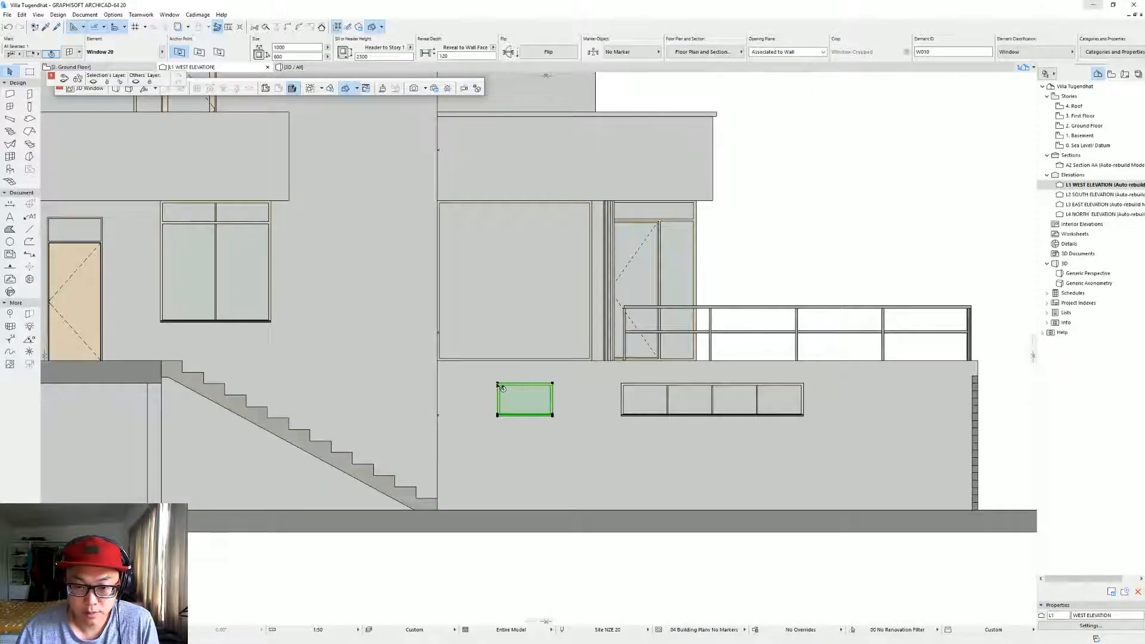
Move the small window flush against the wall's inner corner and check its position against the reference side elevation.
{"action": "left_click_drag", "start_coordinate": [498, 384], "coordinate": [437, 384]}
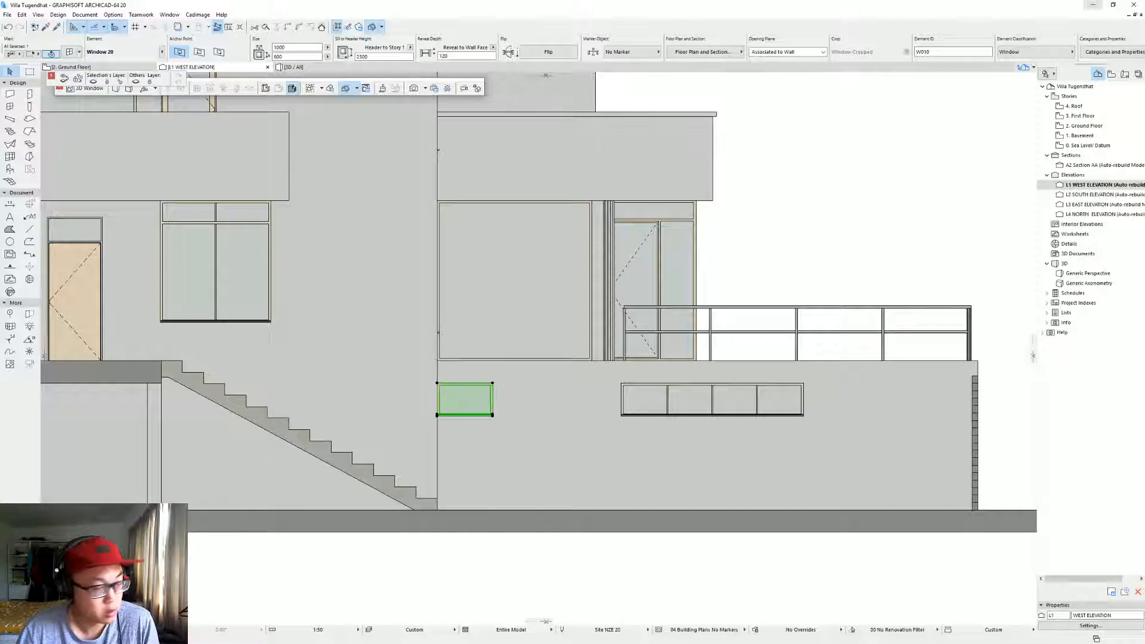
{"action": "scroll", "coordinate": [478, 346], "scroll_direction": "down", "scroll_amount": 9}
{"action": "middle_click_drag", "start_coordinate": [478, 346], "coordinate": [474, 119]}
{"action": "scroll", "coordinate": [553, 450], "scroll_direction": "down", "scroll_amount": 1}
{"action": "middle_click_drag", "start_coordinate": [551, 566], "coordinate": [541, 277]}
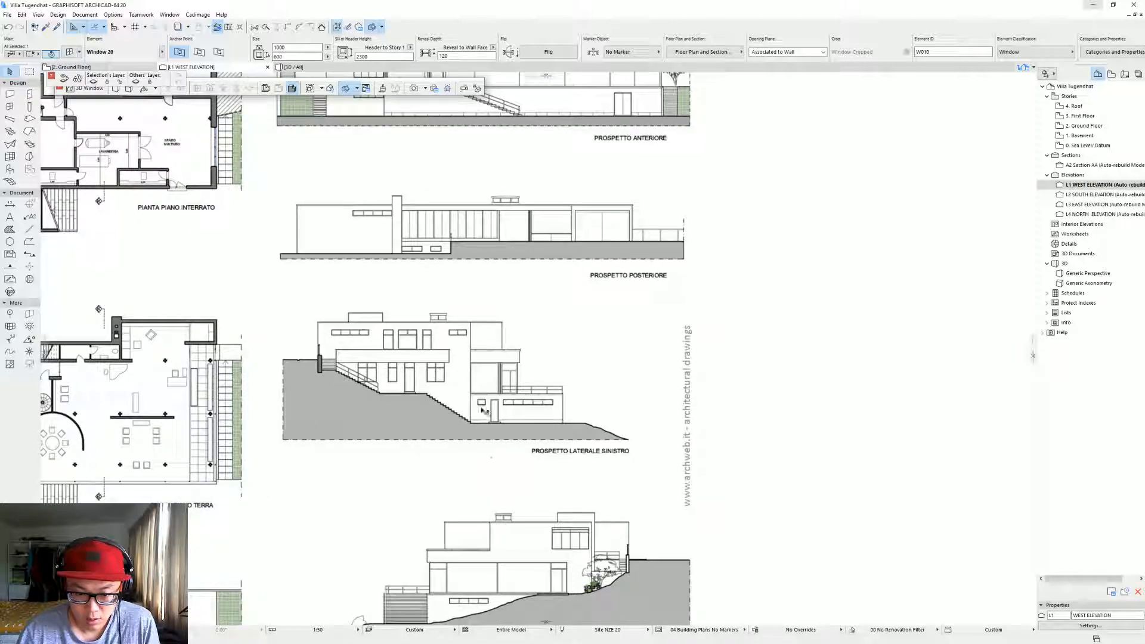
{"action": "middle_click_drag", "start_coordinate": [519, 361], "coordinate": [508, 605]}
{"action": "scroll", "coordinate": [486, 149], "scroll_direction": "up", "scroll_amount": 8}
{"action": "middle_click_drag", "start_coordinate": [493, 213], "coordinate": [505, 240]}
Shift the small basement window 600 mm away from the corner and set its width to 800 mm.
{"action": "left_click_drag", "start_coordinate": [455, 245], "coordinate": [512, 246]}
{"action": "type", "text": "600"}
{"action": "key", "text": "Return"}
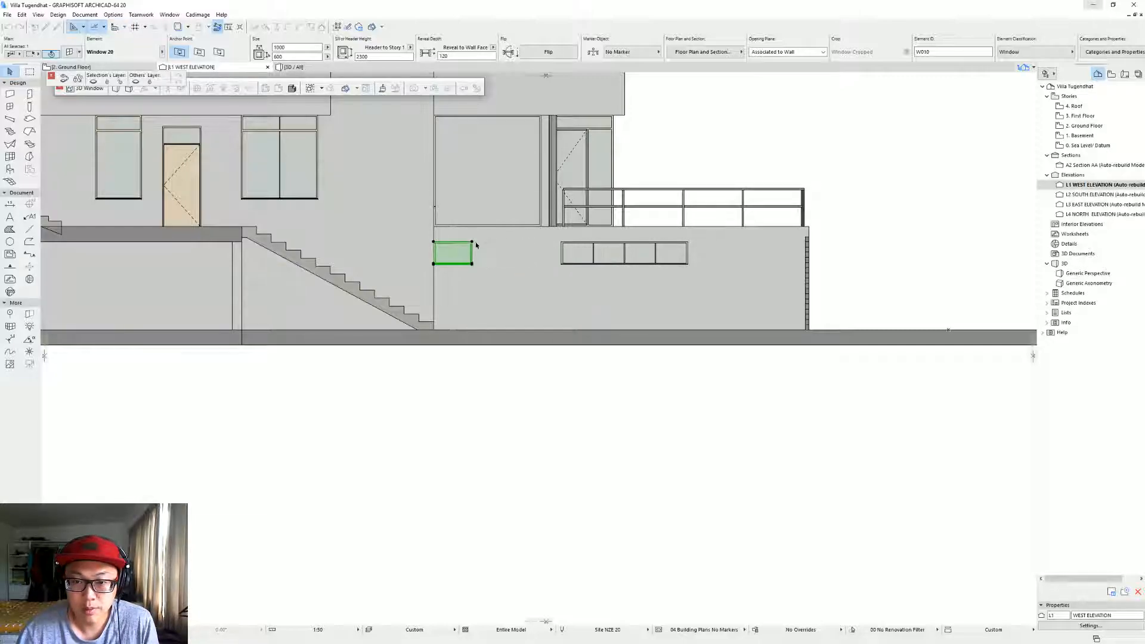
{"action": "type", "text": "7"}
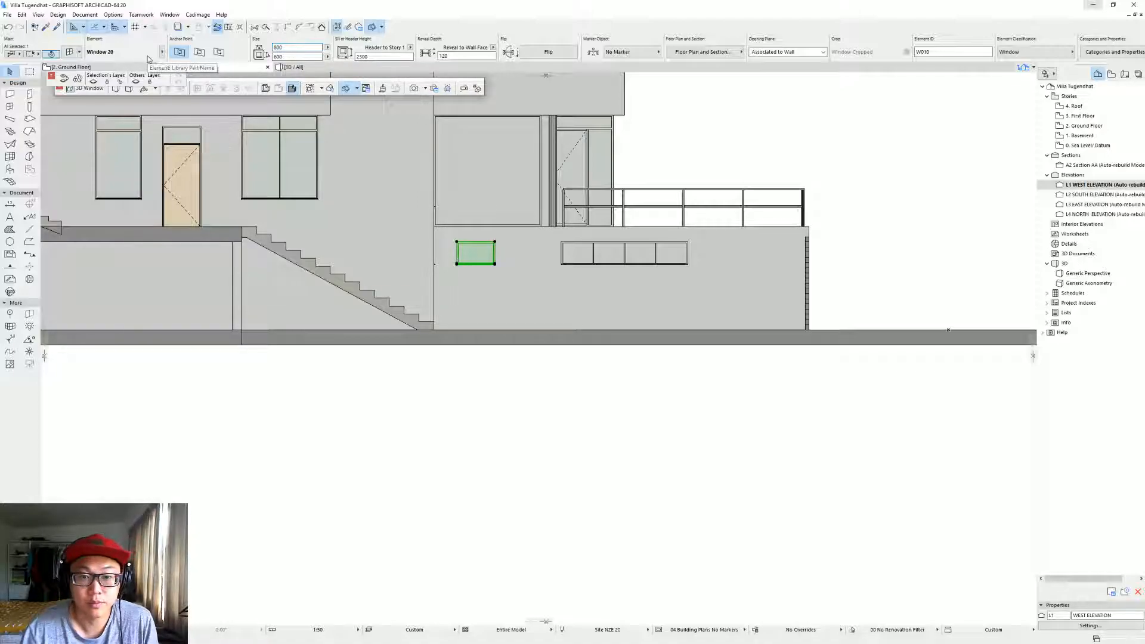
{"action": "key", "text": "Escape"}
Review the reference elevations, and pick up the settings of the outward-opening door beside the small slab on the First Floor plan.
{"action": "scroll", "coordinate": [533, 289], "scroll_direction": "down", "scroll_amount": 5}
{"action": "middle_click_drag", "start_coordinate": [539, 310], "coordinate": [469, 119]}
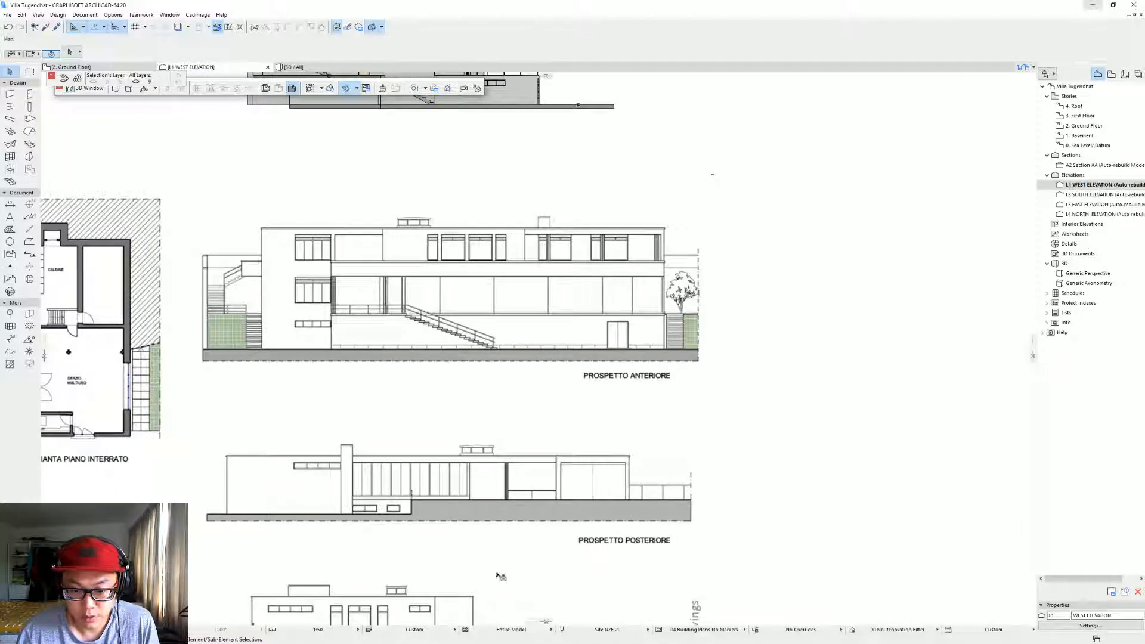
{"action": "middle_click_drag", "start_coordinate": [498, 577], "coordinate": [529, 309]}
{"action": "mouse_move", "coordinate": [492, 423]}
{"action": "middle_mouse_down"}
{"action": "mouse_move", "coordinate": [509, 565]}
{"action": "mouse_move", "coordinate": [508, 546]}
{"action": "middle_mouse_up"}
{"action": "middle_click_drag", "start_coordinate": [604, 258], "coordinate": [656, 519]}
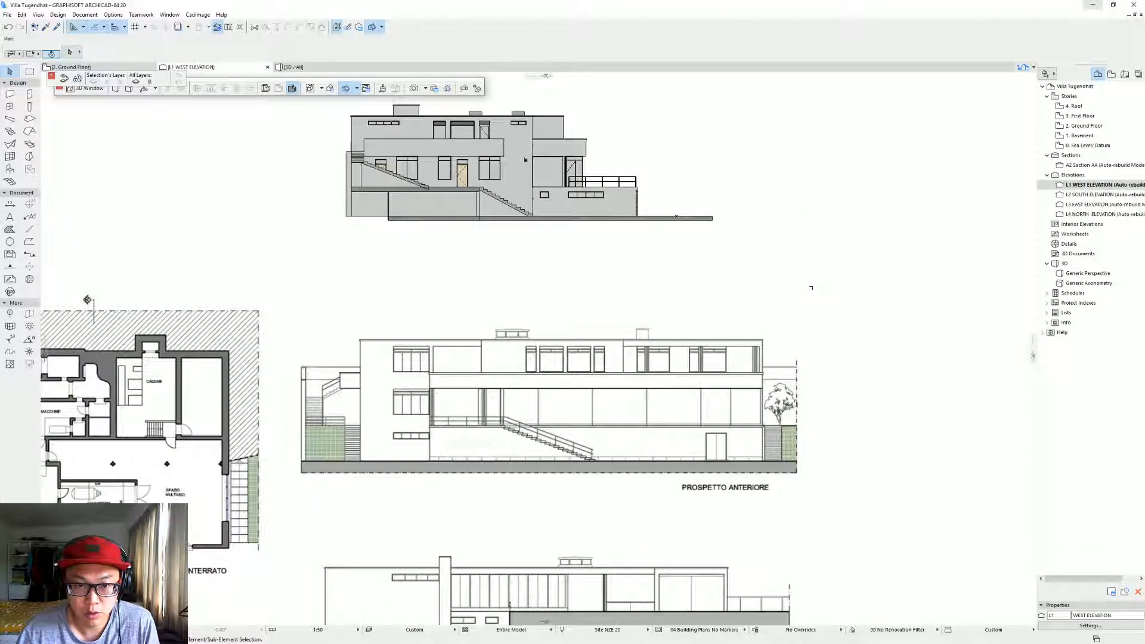
{"action": "double_click", "coordinate": [1087, 125]}
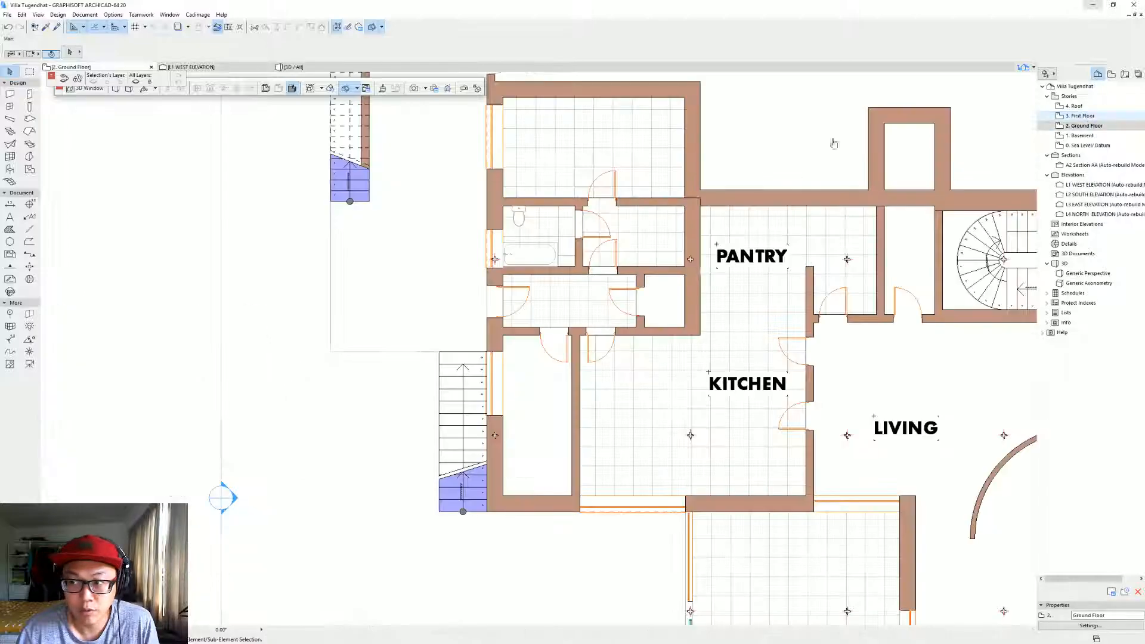
{"action": "middle_click_drag", "start_coordinate": [701, 133], "coordinate": [611, 256]}
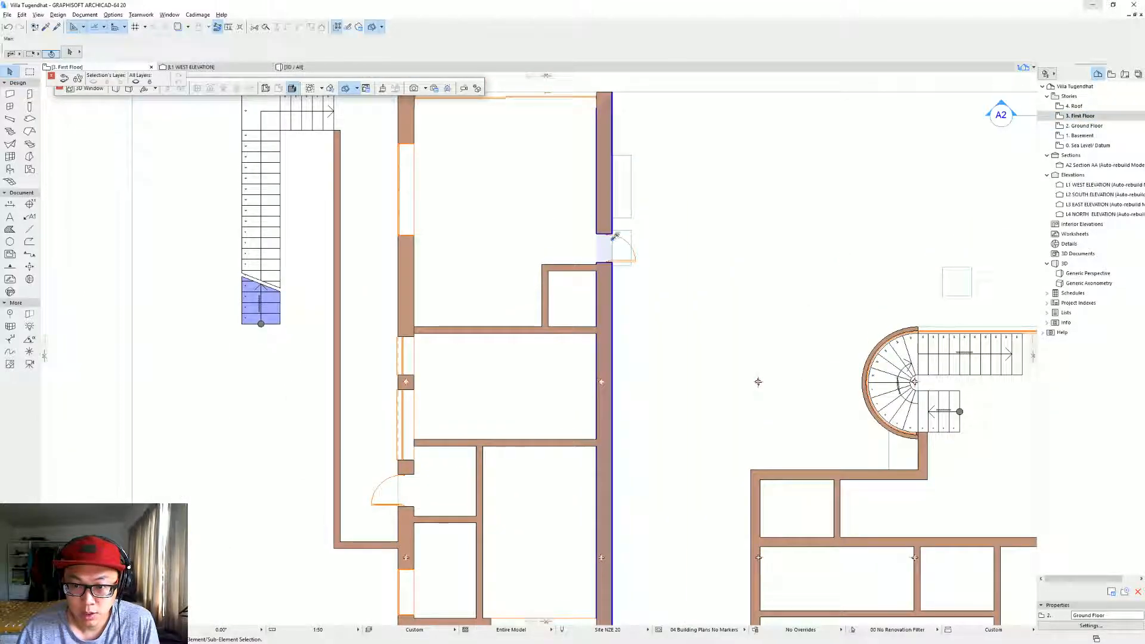
{"action": "left_click", "coordinate": [611, 232]}
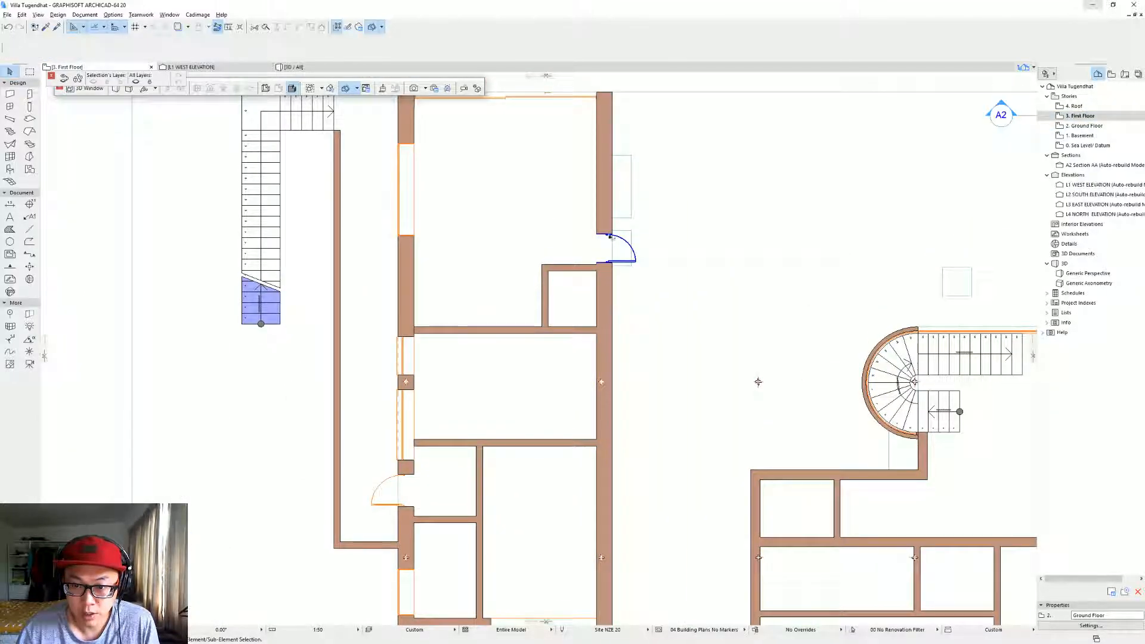
Place a matching 900 × 2100 mm door in the Basement wall between the small window and the strip window, opening outward.
{"action": "double_click", "coordinate": [1085, 125]}
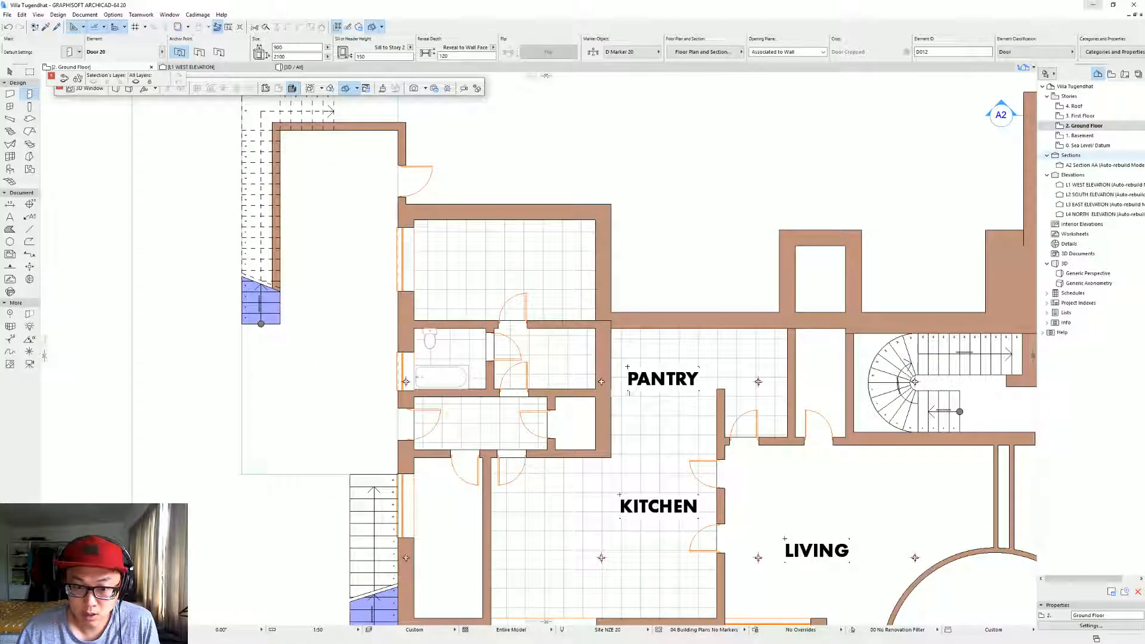
{"action": "scroll", "coordinate": [465, 122], "scroll_direction": "down", "scroll_amount": 3}
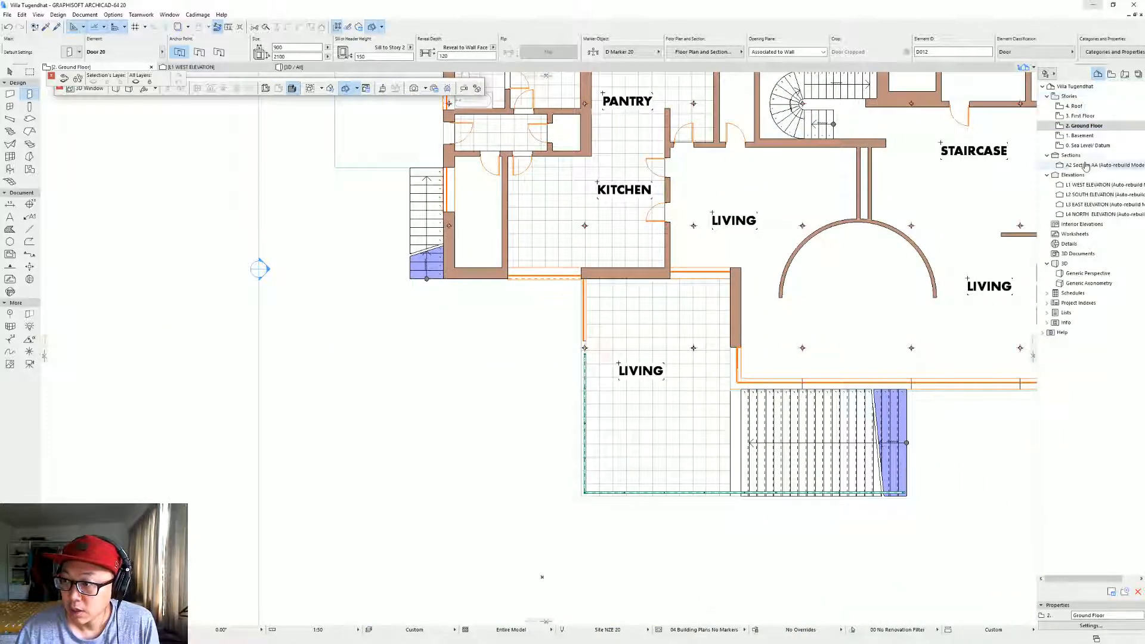
{"action": "left_click", "coordinate": [1099, 136]}
{"action": "double_click", "coordinate": [1100, 136]}
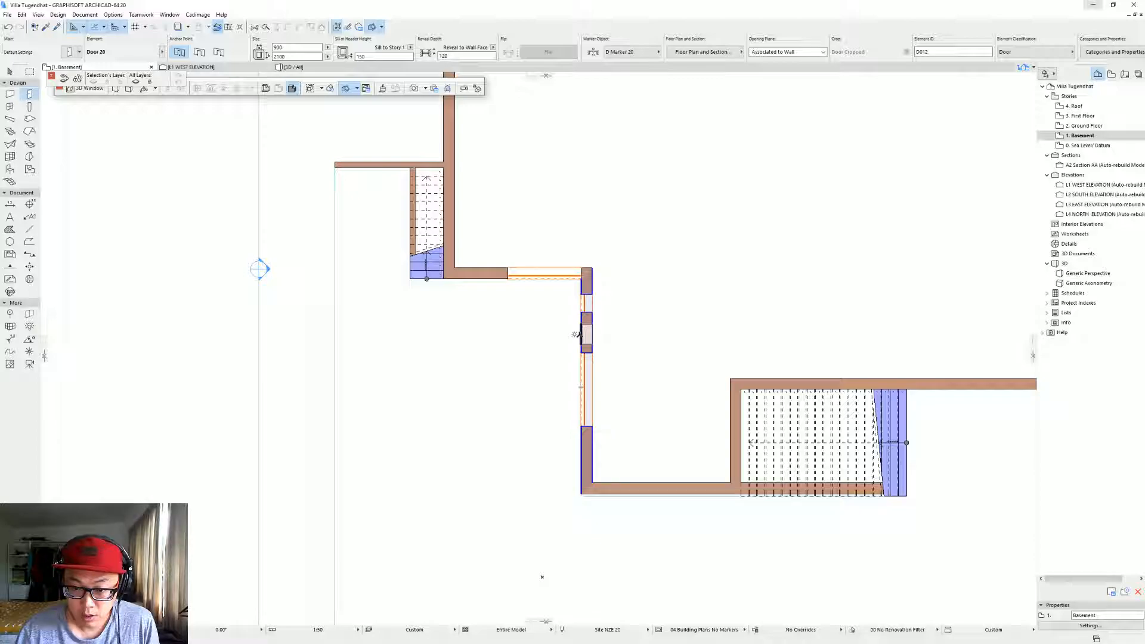
{"action": "left_click", "coordinate": [532, 355]}
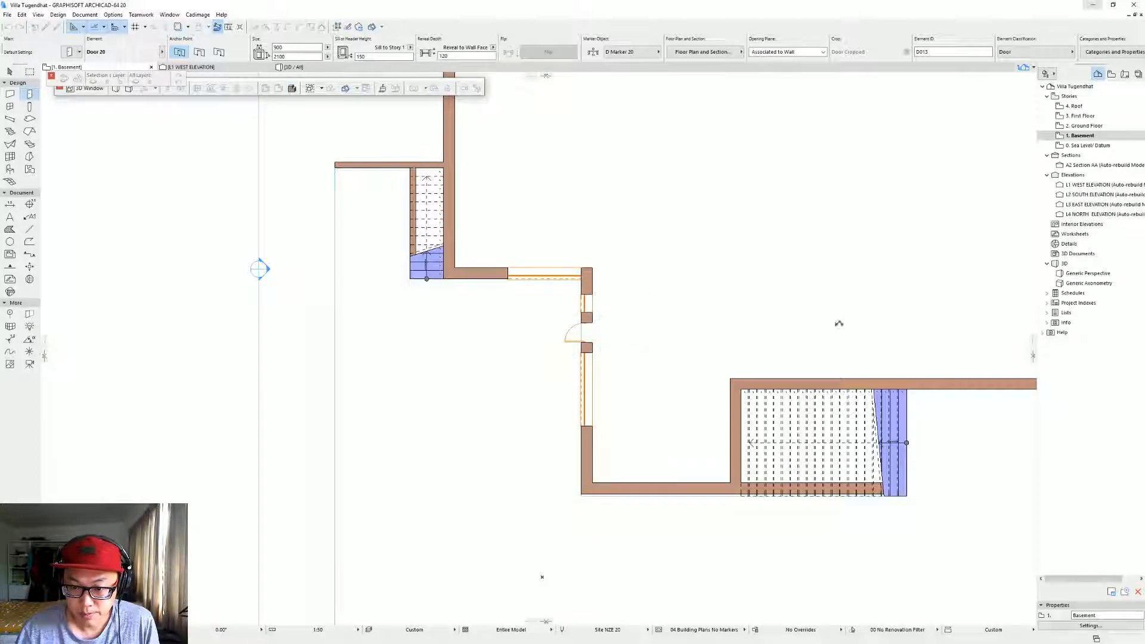
{"action": "key", "text": "Escape"}
Copy the small doorstep slab outside the First Floor door and open the Basement plan.
{"action": "left_click", "coordinate": [1095, 116]}
{"action": "double_click", "coordinate": [1096, 116]}
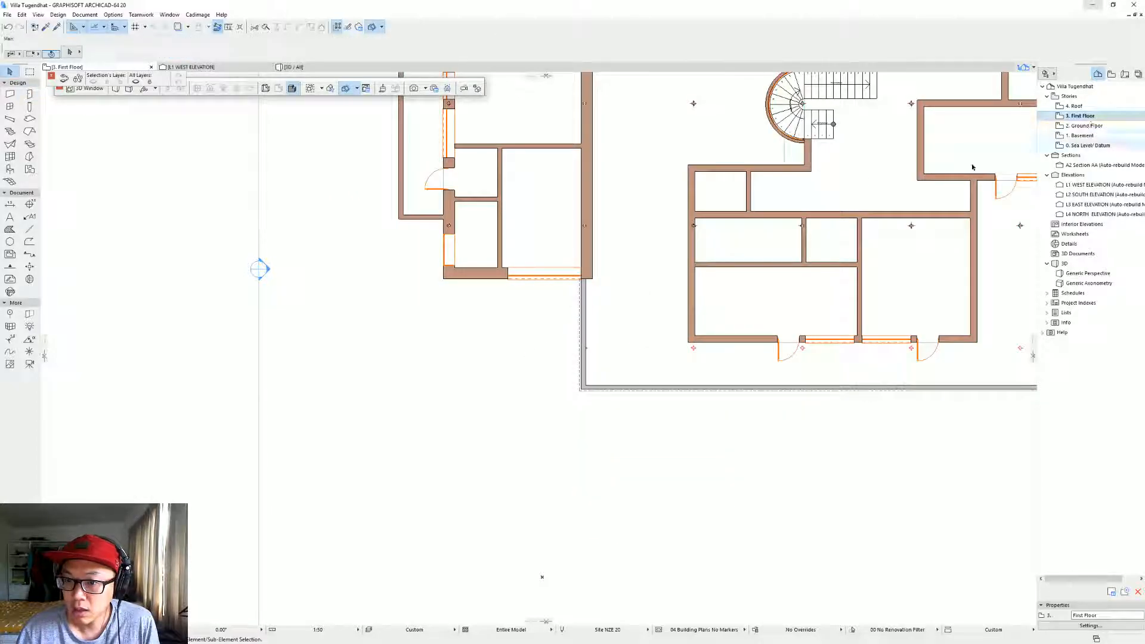
{"action": "middle_click_drag", "start_coordinate": [616, 399], "coordinate": [604, 623]}
{"action": "left_click", "coordinate": [590, 225]}
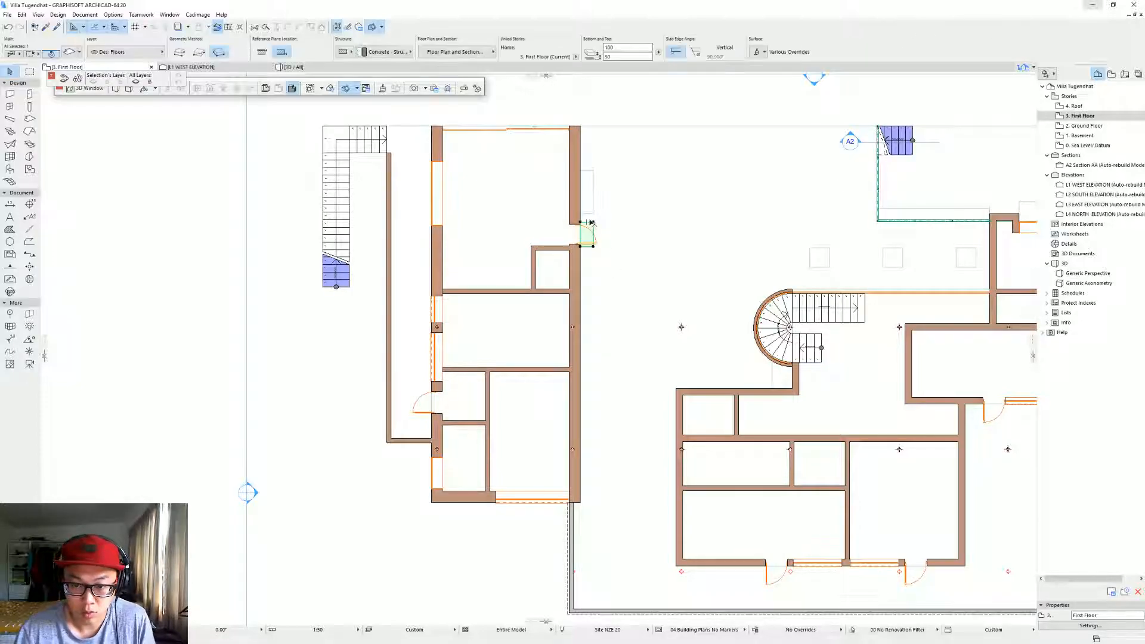
{"action": "left_click", "coordinate": [1092, 136]}
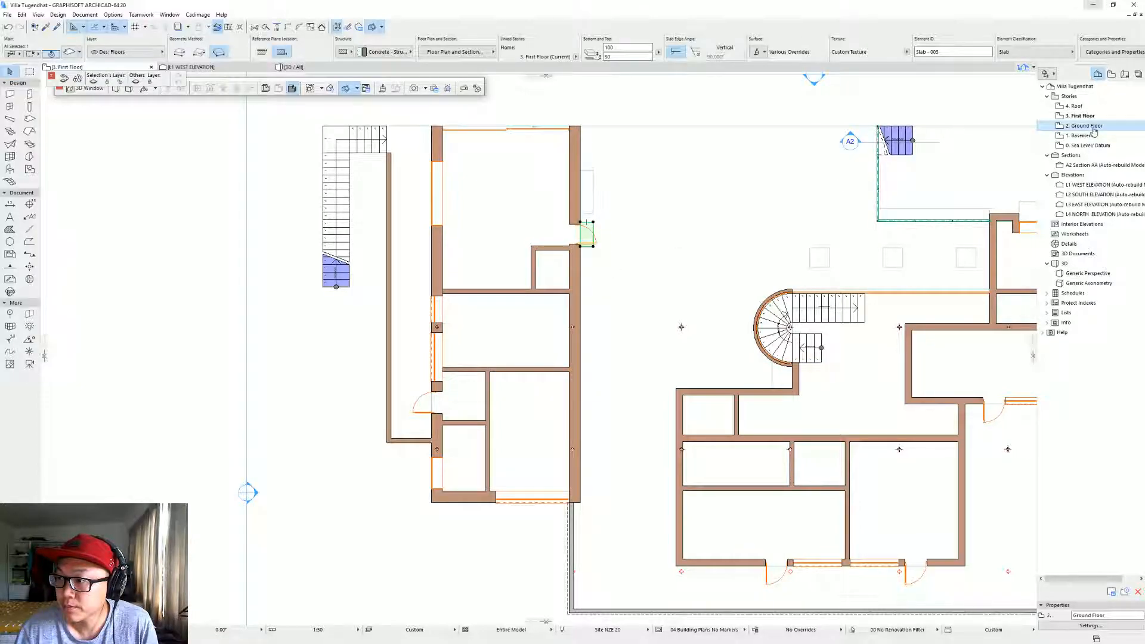
{"action": "double_click", "coordinate": [1092, 136]}
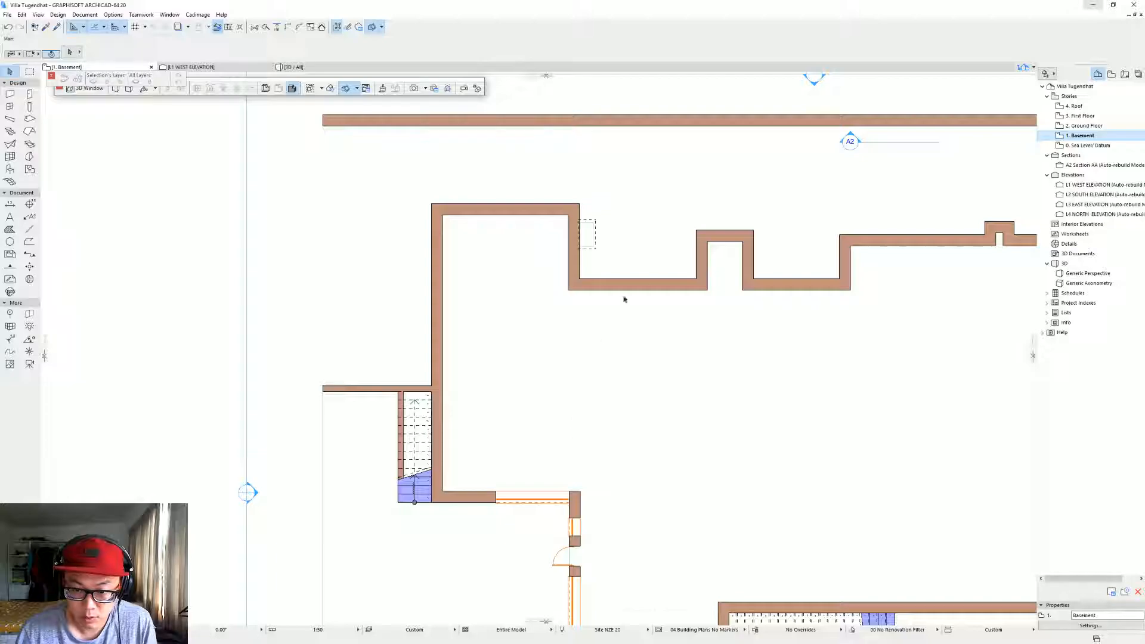
Paste the doorstep slab in the Basement plan and move it against the wall's outer face, centred on the new door.
{"action": "left_click", "coordinate": [594, 238]}
{"action": "key", "text": "ctrl+d"}
{"action": "left_click", "coordinate": [593, 245]}
{"action": "middle_click_drag", "start_coordinate": [582, 468], "coordinate": [580, 278]}
{"action": "scroll", "coordinate": [556, 362], "scroll_direction": "up", "scroll_amount": 4}
{"action": "scroll", "coordinate": [556, 363], "scroll_direction": "up", "scroll_amount": 1}
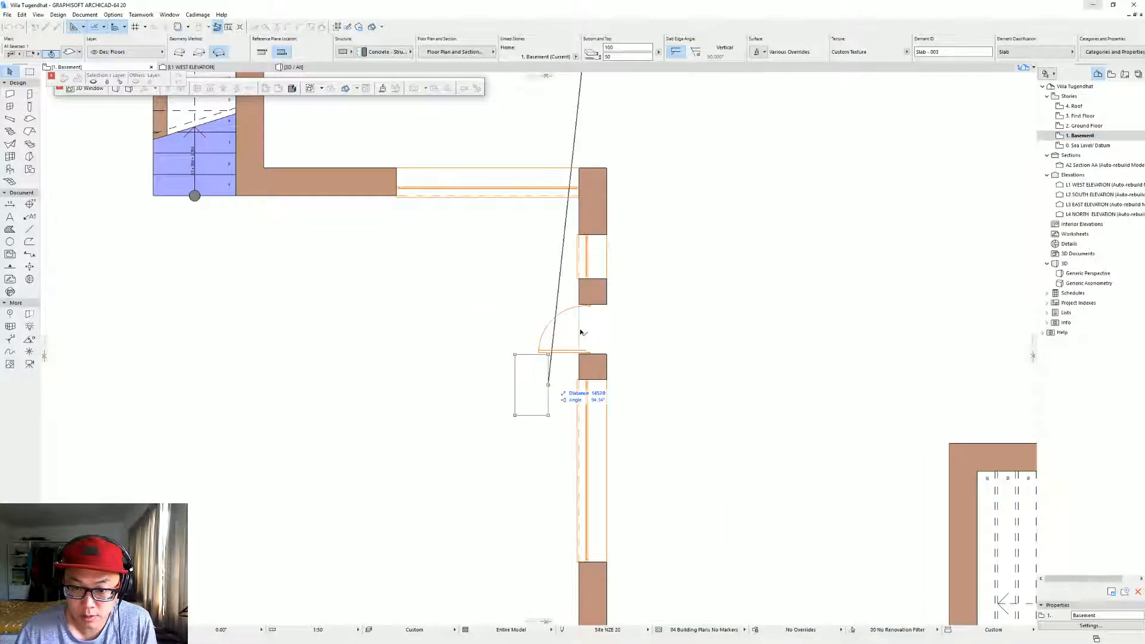
{"action": "left_click", "coordinate": [582, 333]}
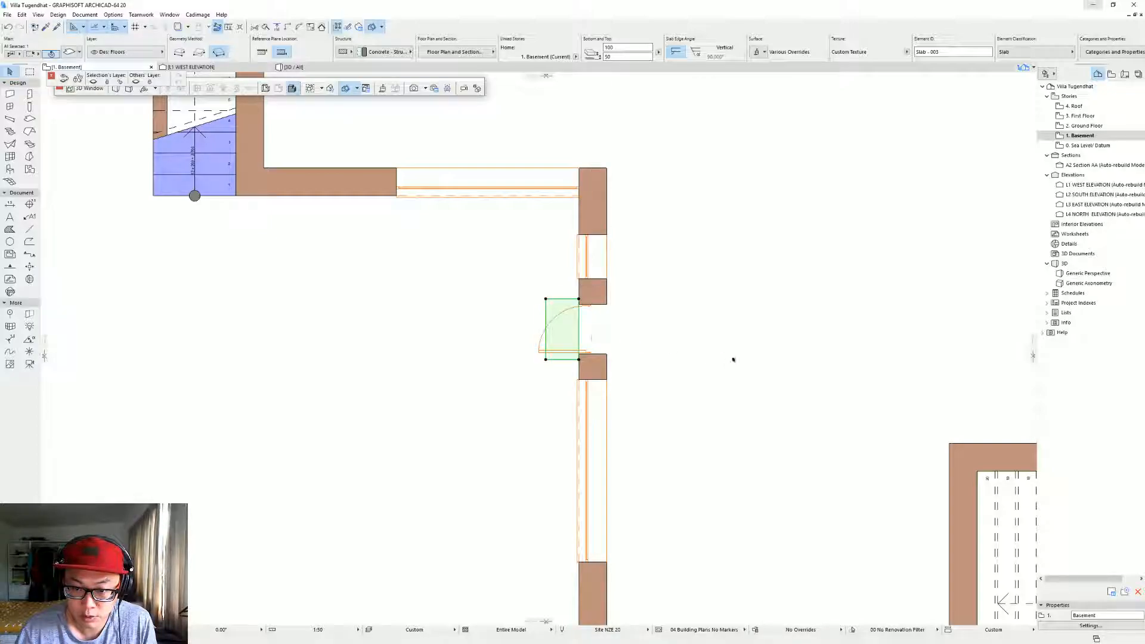
{"action": "left_click", "coordinate": [717, 369]}
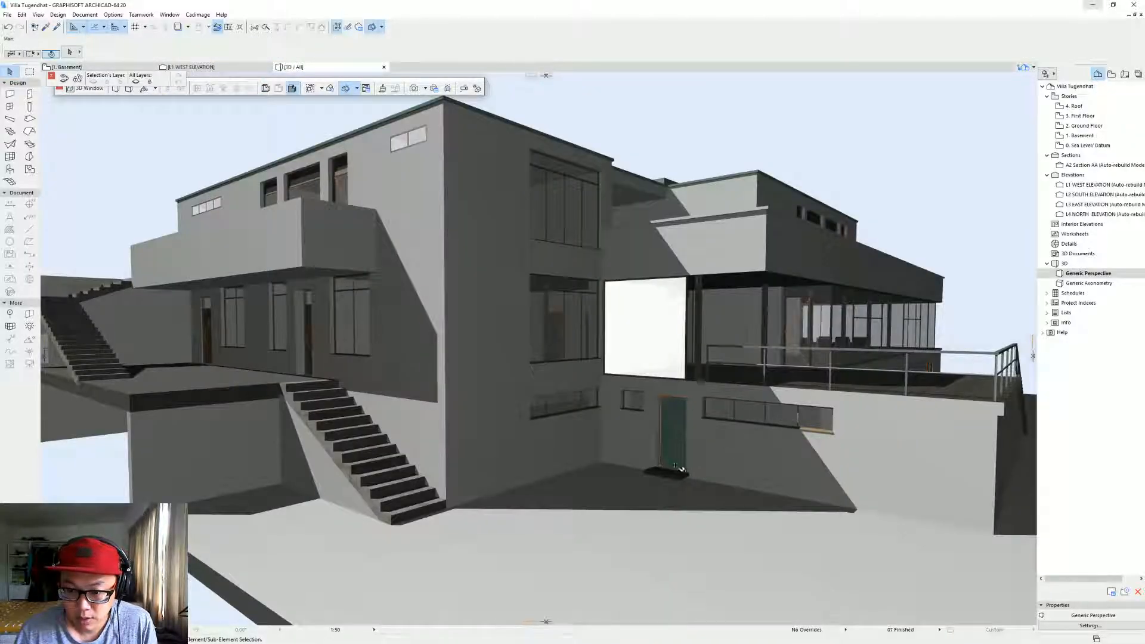
In the 3D view, set the basement doorstep slab's offset to its home story to 0 and inspect the door.
{"action": "middle_click_drag", "start_coordinate": [676, 465], "coordinate": [727, 477], "text": "shift"}
{"action": "middle_click_drag", "start_coordinate": [643, 483], "coordinate": [640, 488], "text": "shift"}
{"action": "left_click", "coordinate": [627, 485]}
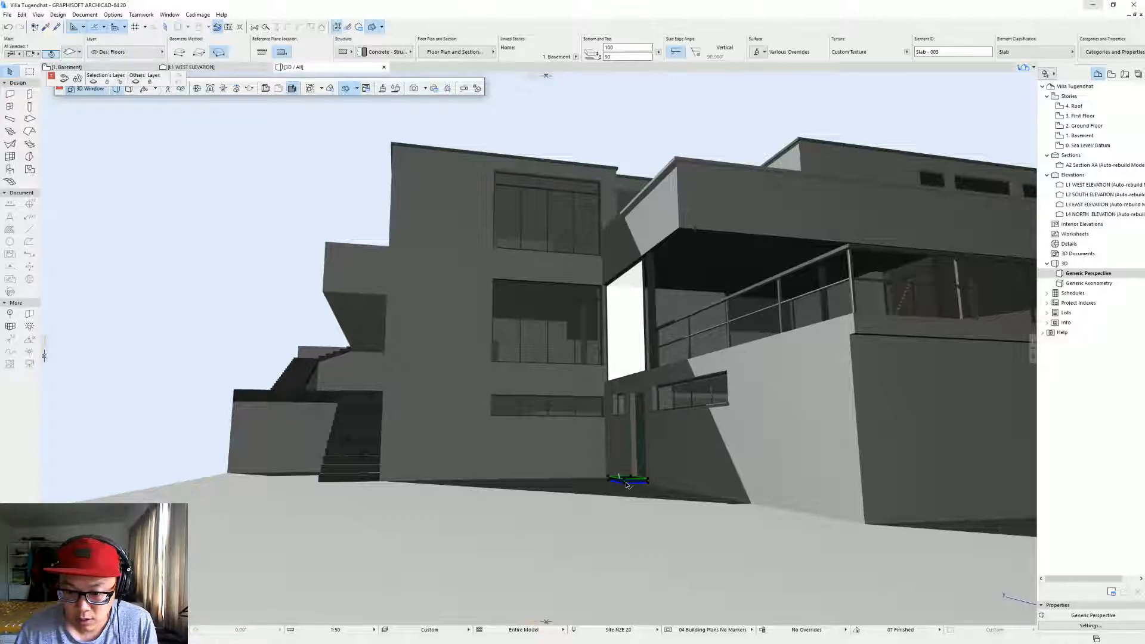
{"action": "left_click_drag", "start_coordinate": [619, 63], "coordinate": [557, 52]}
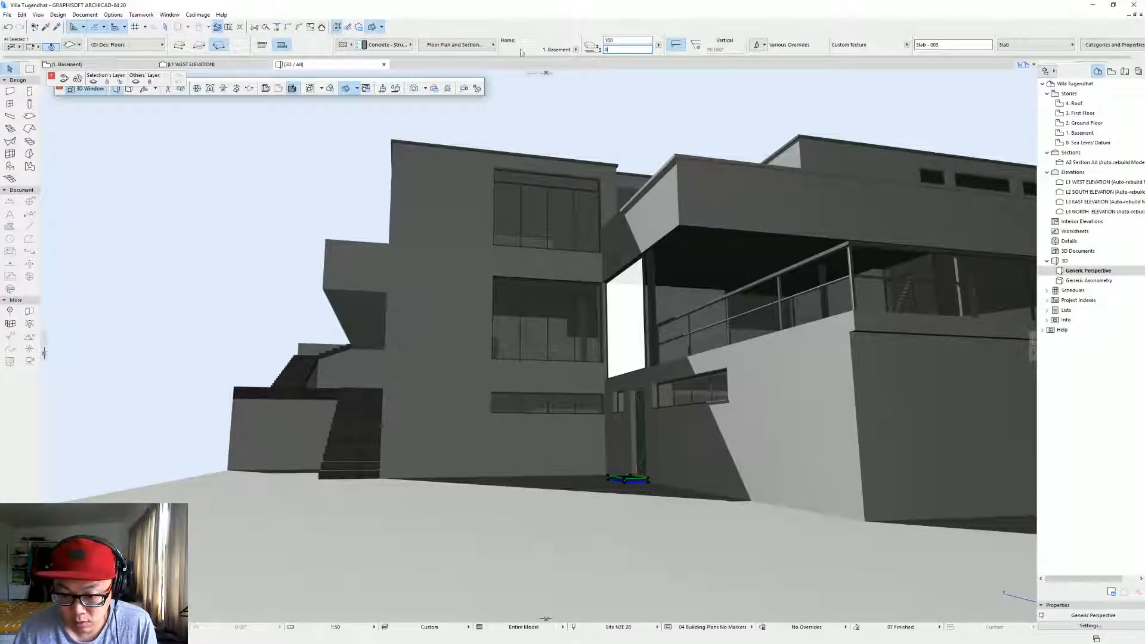
{"action": "key", "text": "Return"}
{"action": "middle_click_drag", "start_coordinate": [627, 471], "coordinate": [1011, 477], "text": "shift"}
{"action": "middle_click_drag", "start_coordinate": [585, 469], "coordinate": [644, 470], "text": "shift"}
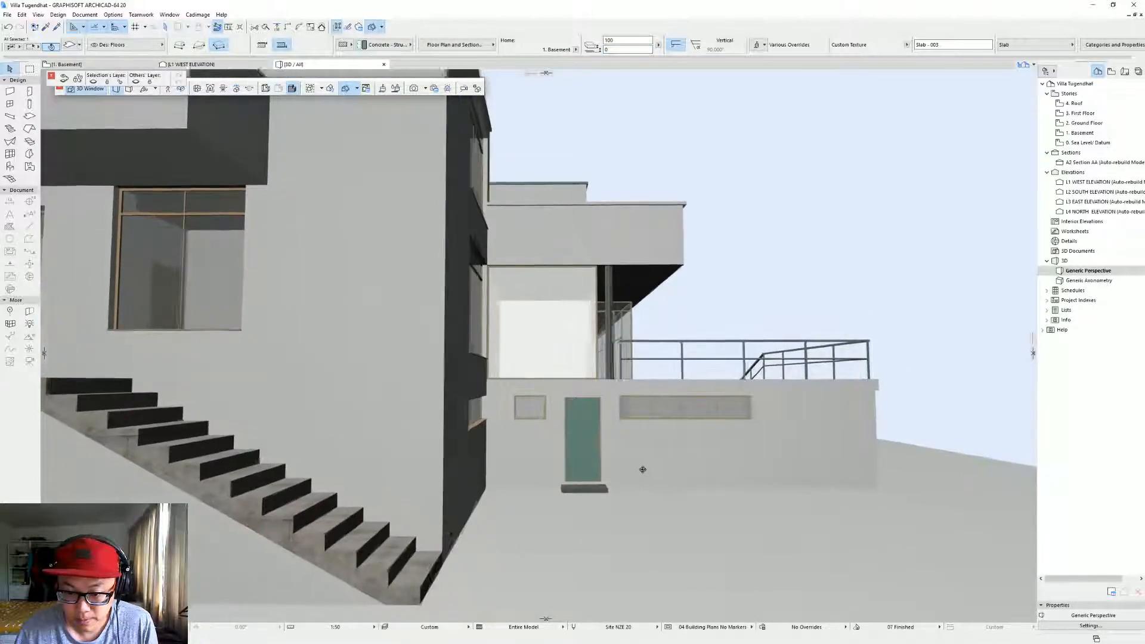
Elevate the basement door so its head aligns with the neighbouring windows' heads, 200 mm above the story.
{"action": "left_click", "coordinate": [594, 413]}
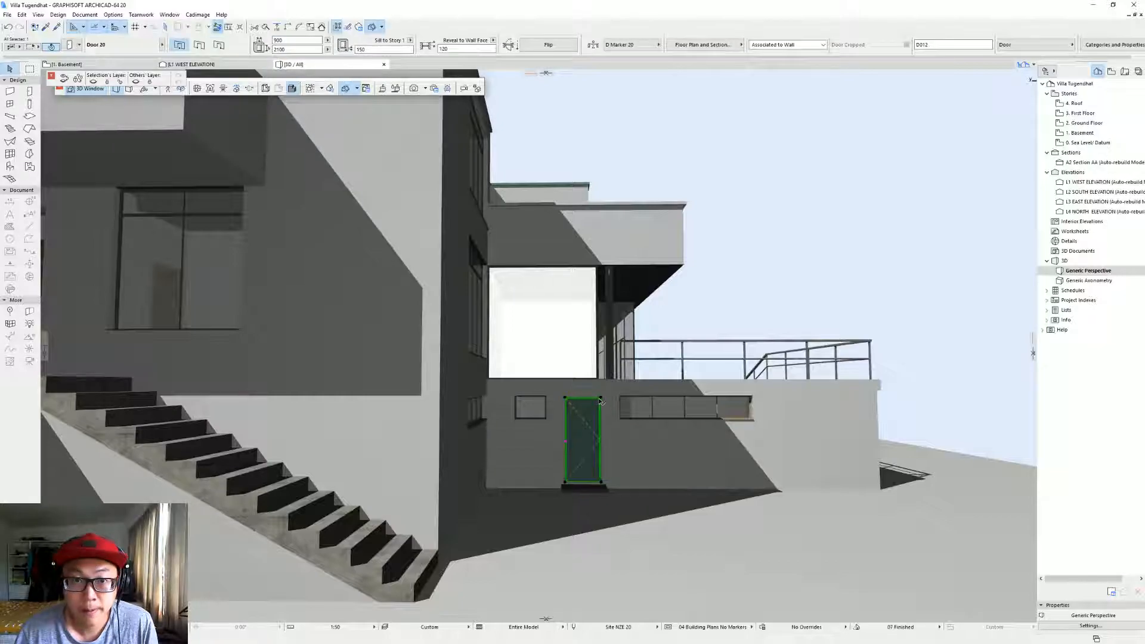
{"action": "left_click", "coordinate": [529, 413]}
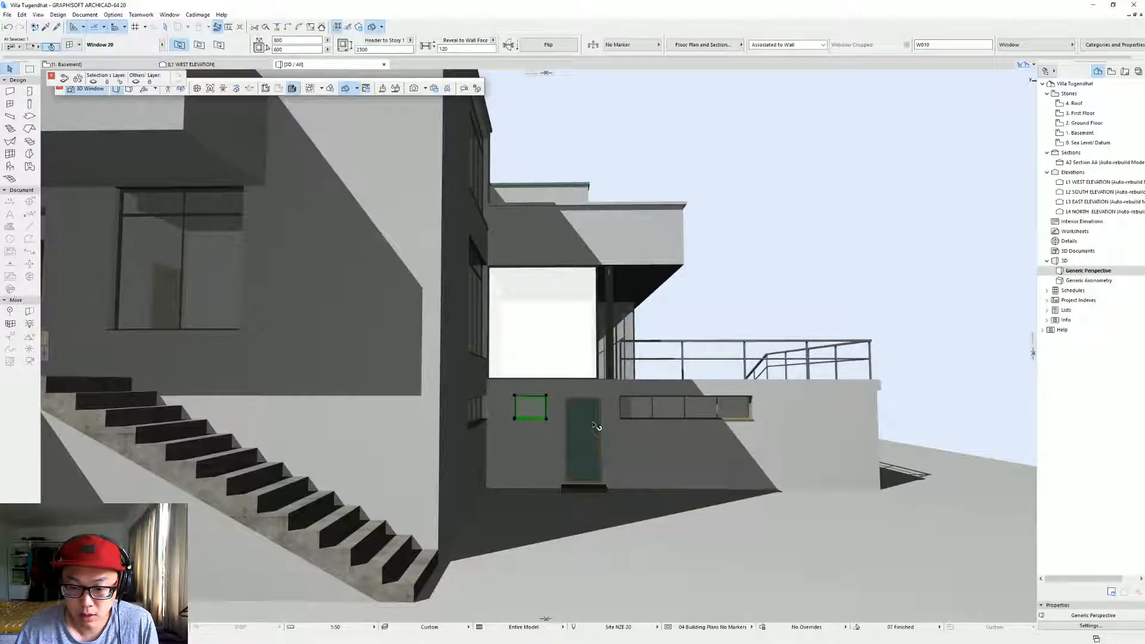
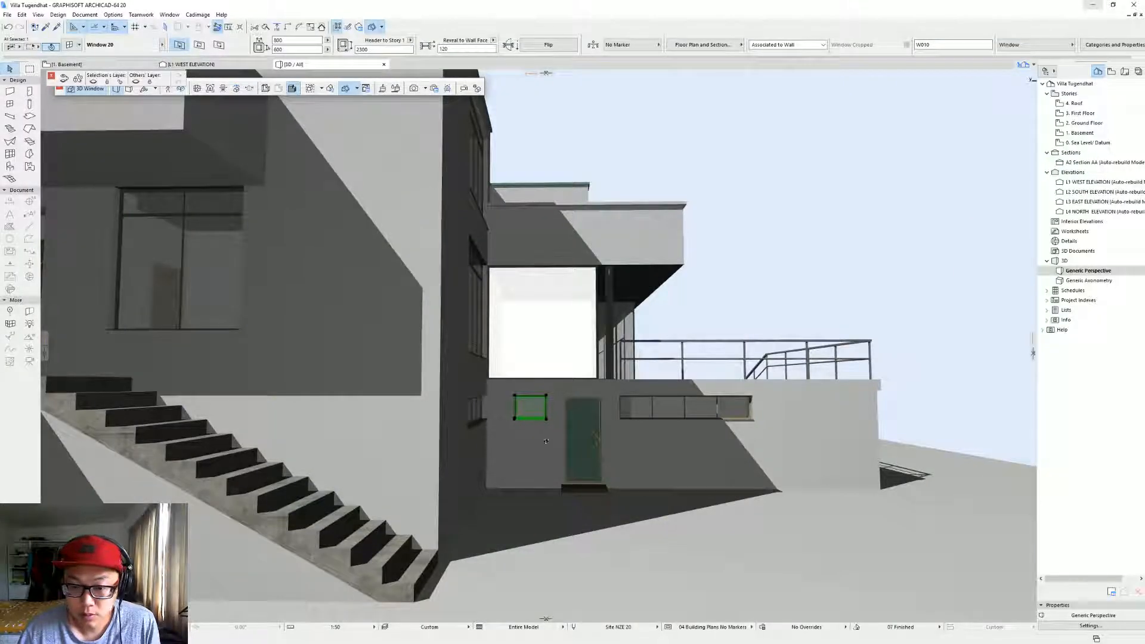
{"action": "left_click", "coordinate": [574, 398]}
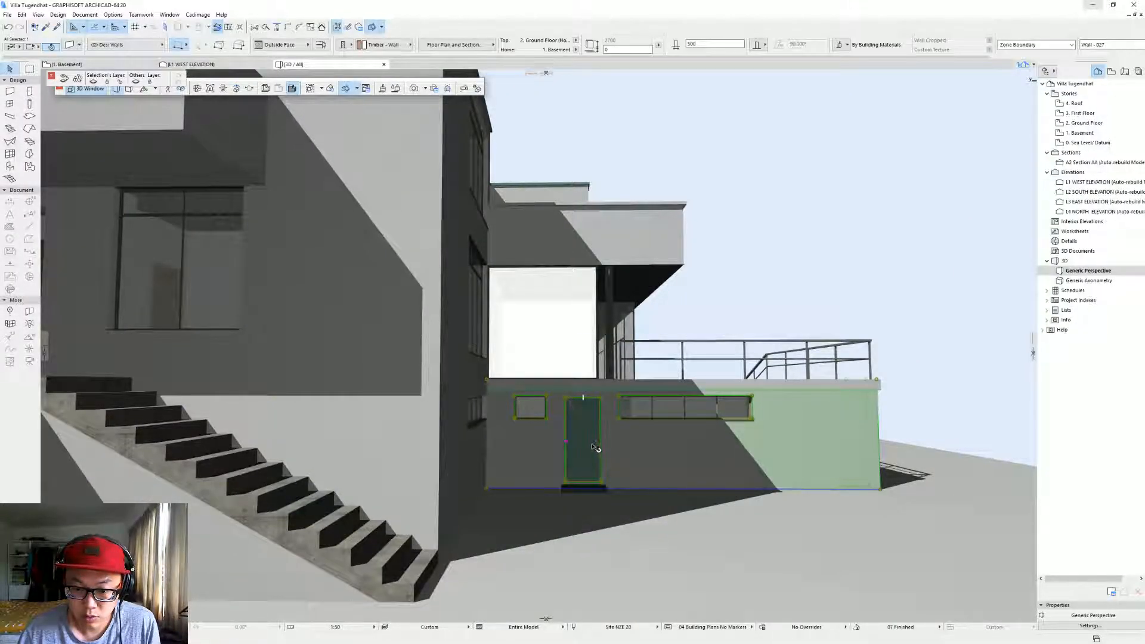
{"action": "left_click", "coordinate": [594, 419]}
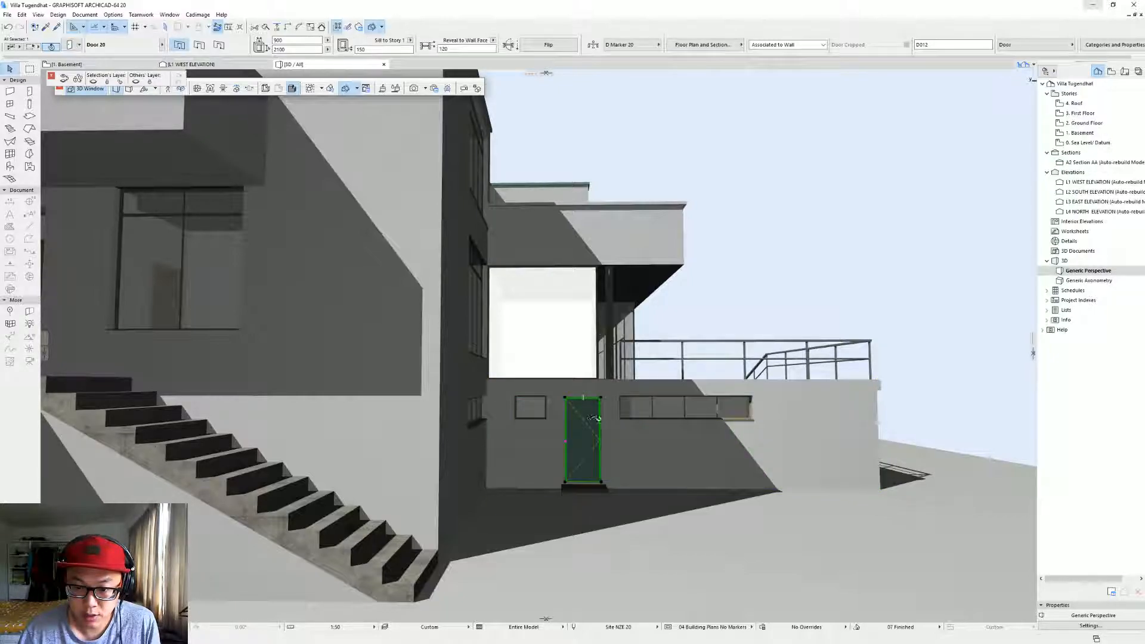
{"action": "left_click", "coordinate": [602, 399]}
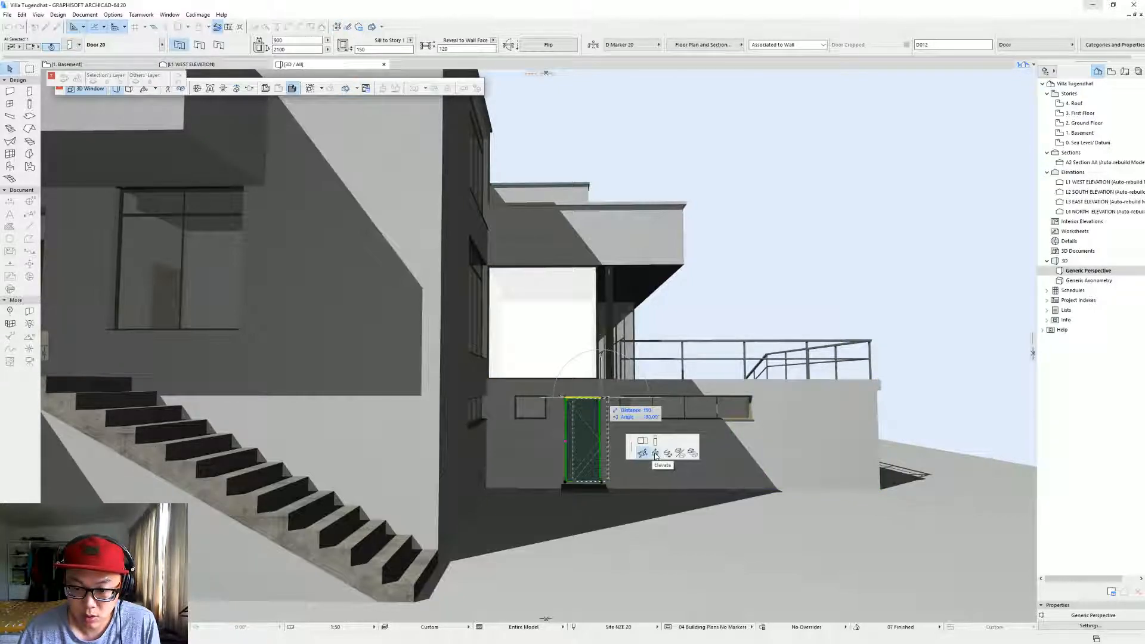
{"action": "left_click", "coordinate": [656, 454]}
{"action": "left_click", "coordinate": [550, 392]}
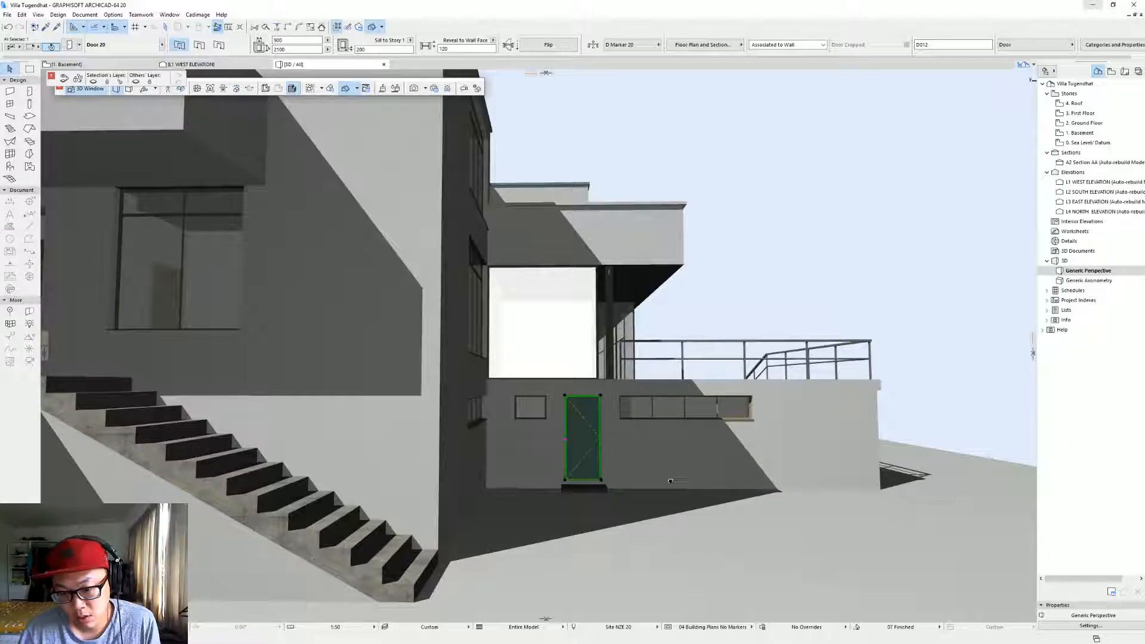
Check the basement door in the Street View reference and stretch its lower edge down to the doorstep, making it 2200 mm high.
{"action": "middle_click_drag", "start_coordinate": [671, 481], "coordinate": [625, 480]}
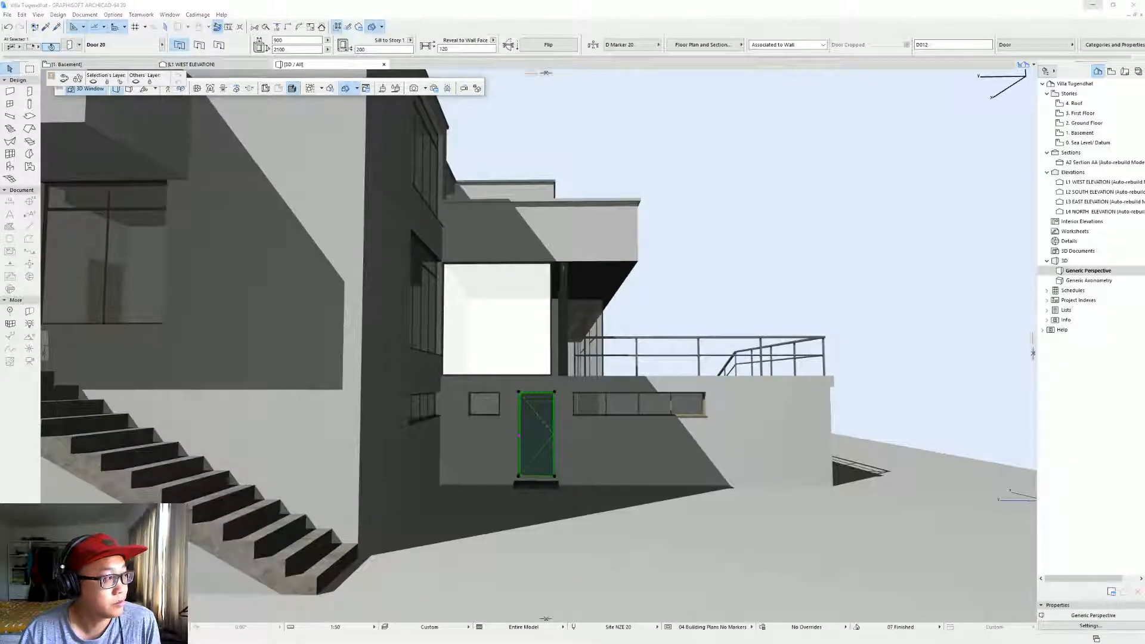
{"action": "key", "text": "alt+Tab"}
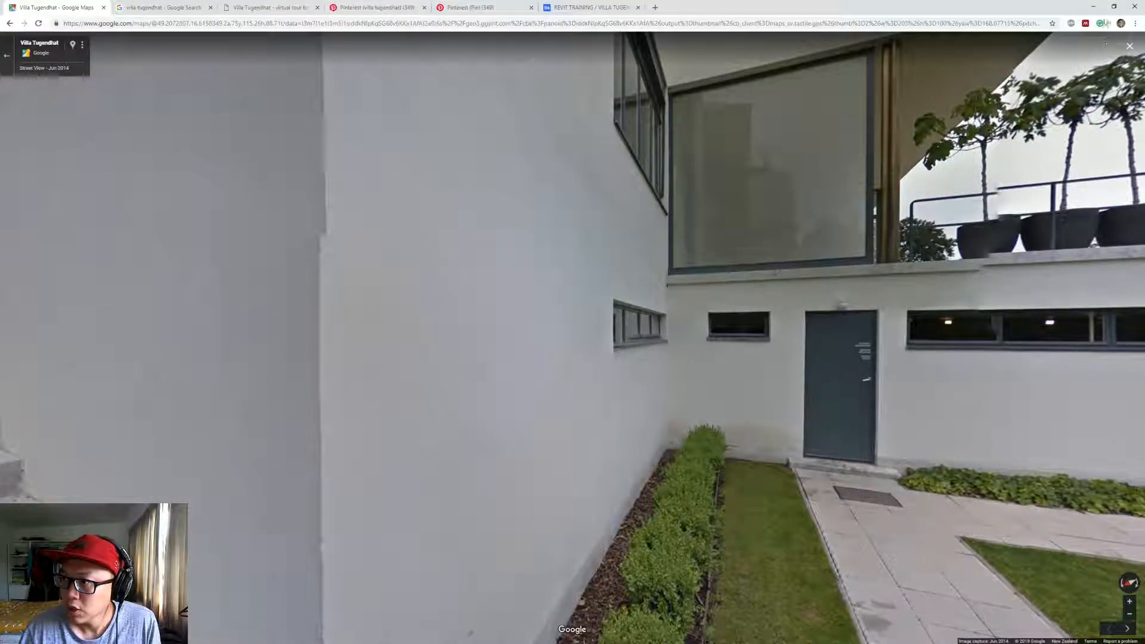
{"action": "left_click", "coordinate": [1096, 7]}
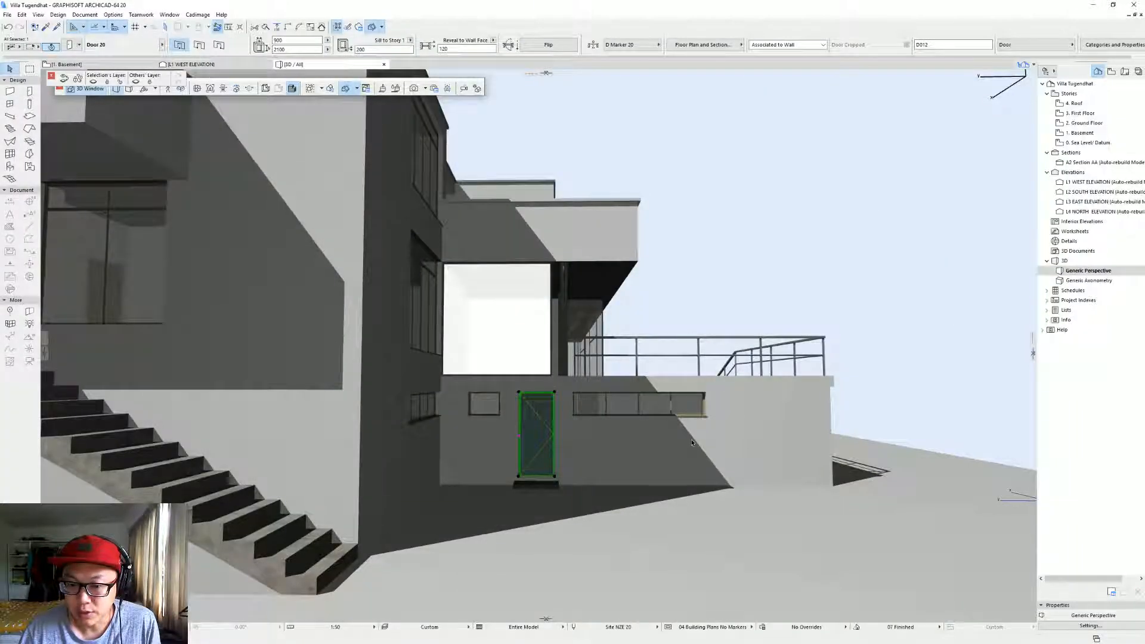
{"action": "left_click", "coordinate": [557, 479]}
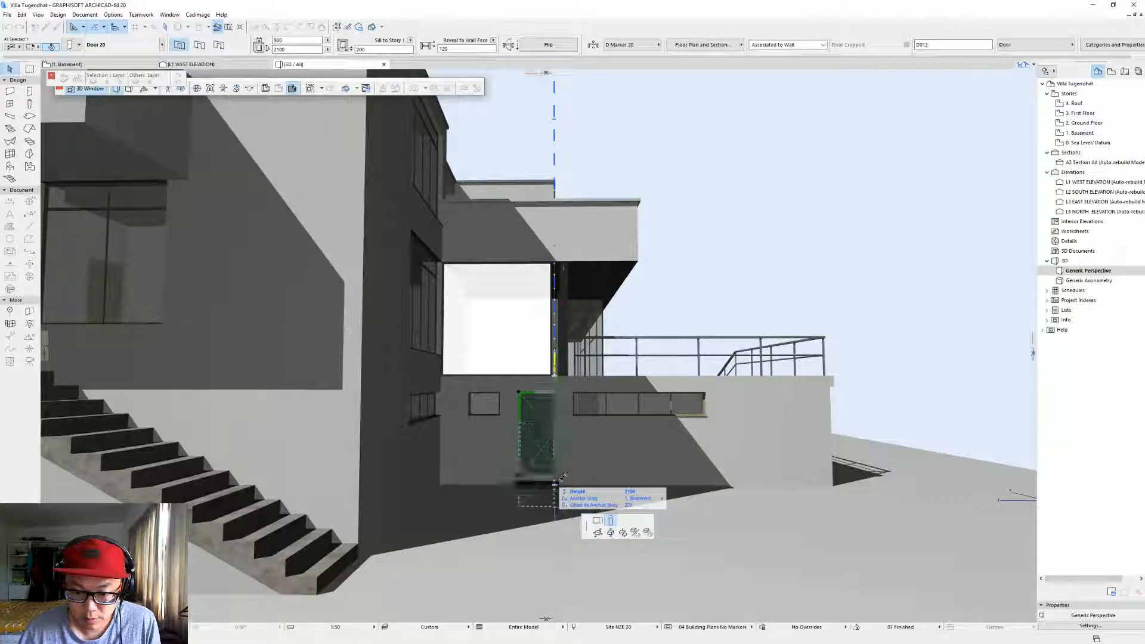
{"action": "left_click", "coordinate": [560, 482]}
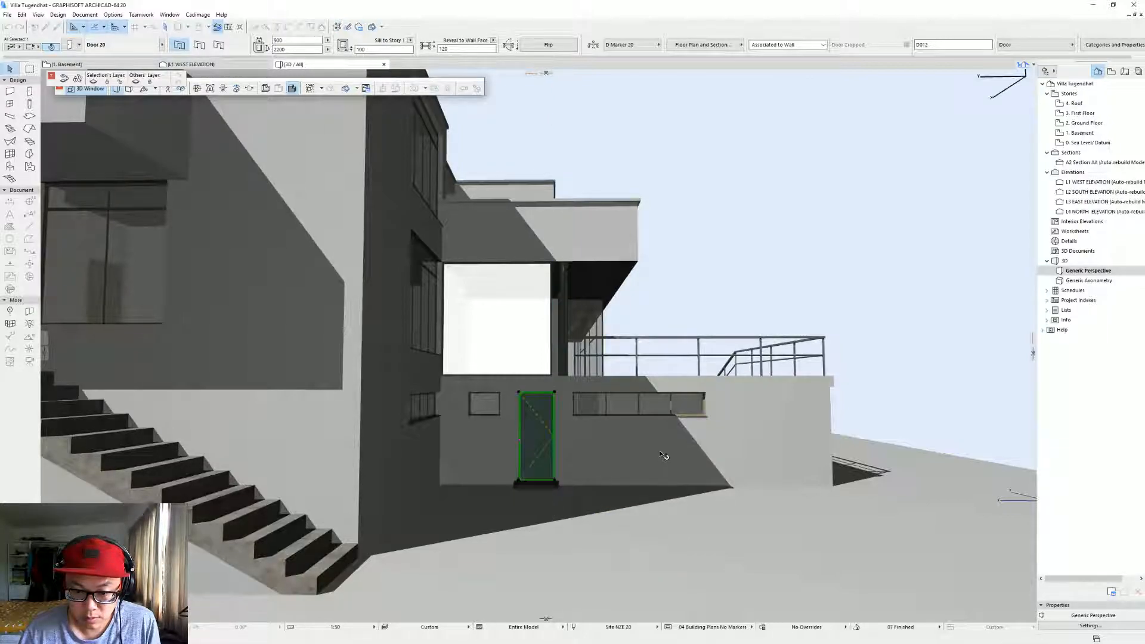
Open the Basement plan and set the strip window's width to 4150 mm.
{"action": "left_click", "coordinate": [682, 414]}
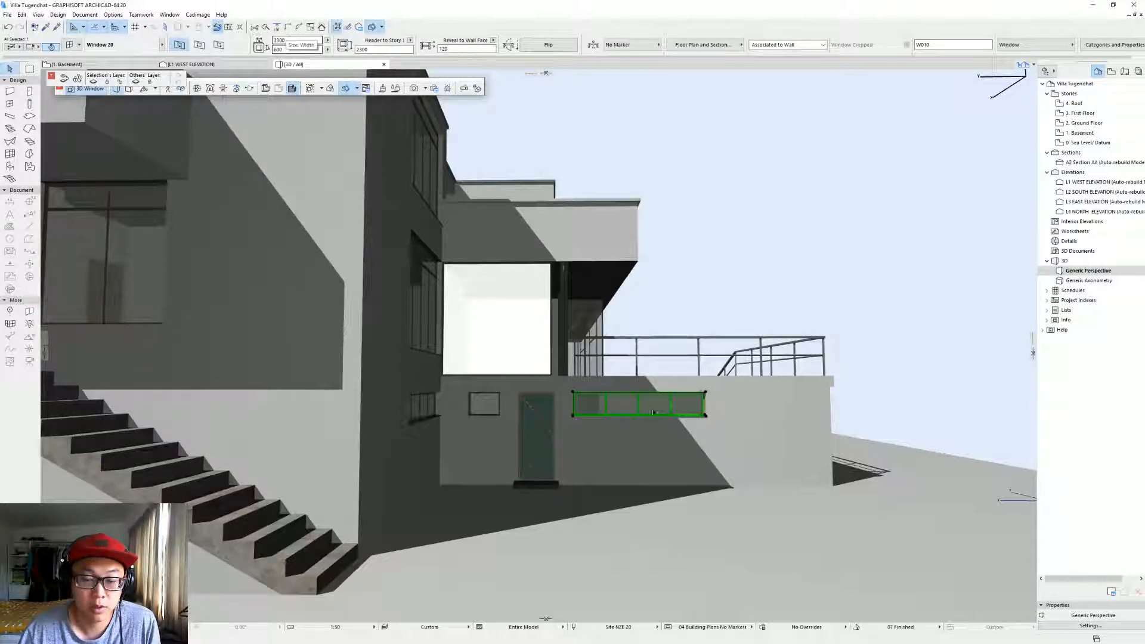
{"action": "left_click", "coordinate": [574, 416]}
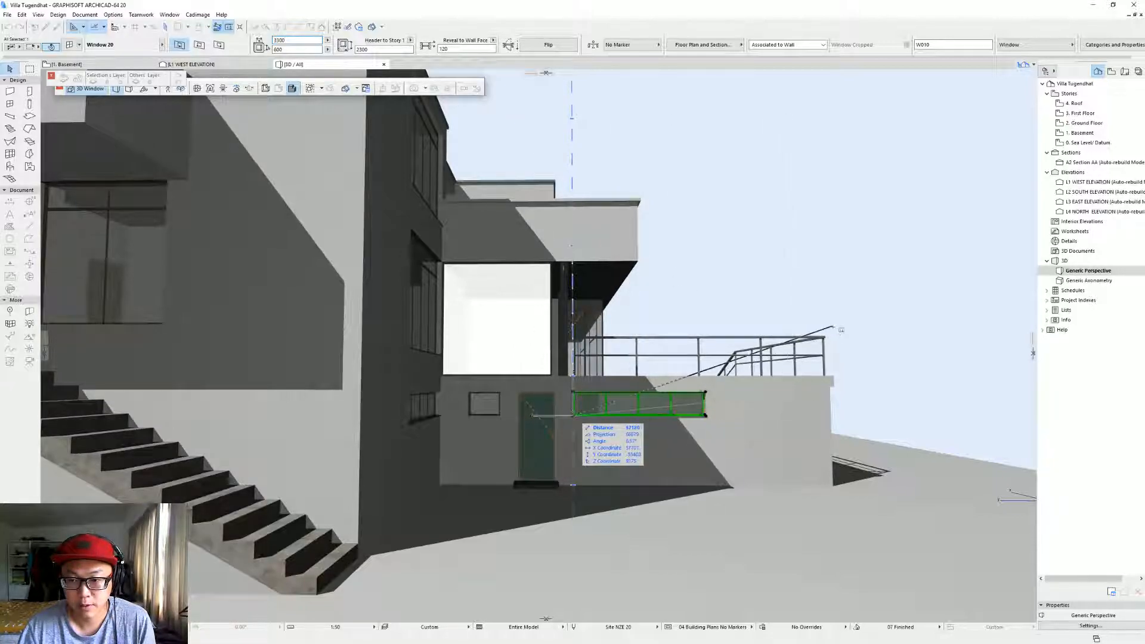
{"action": "left_click", "coordinate": [834, 327]}
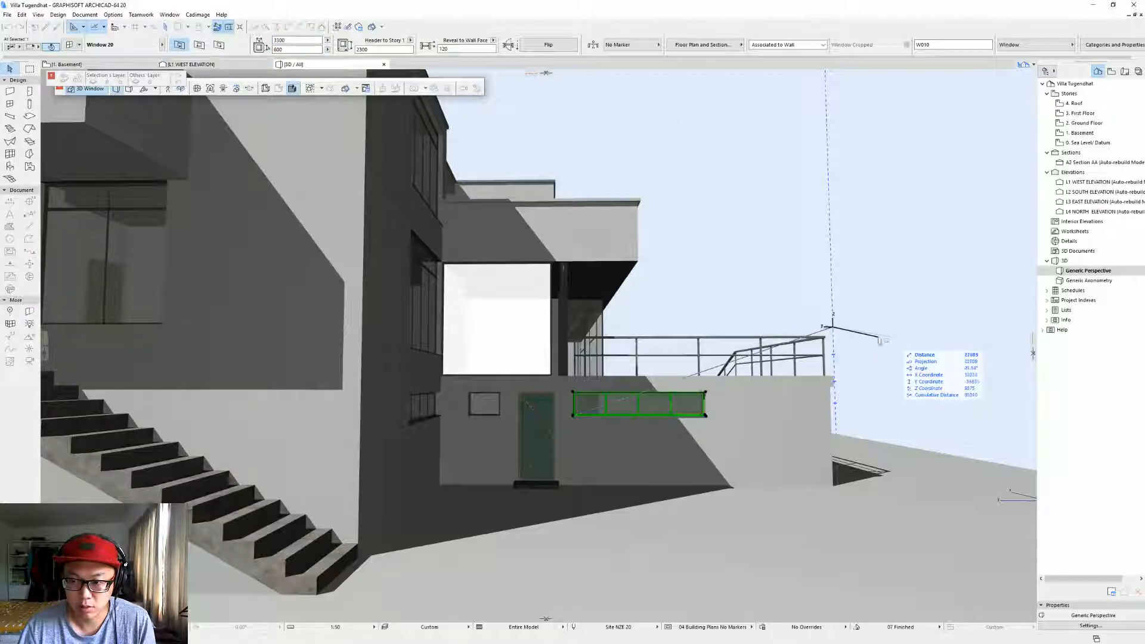
{"action": "key", "text": "F2"}
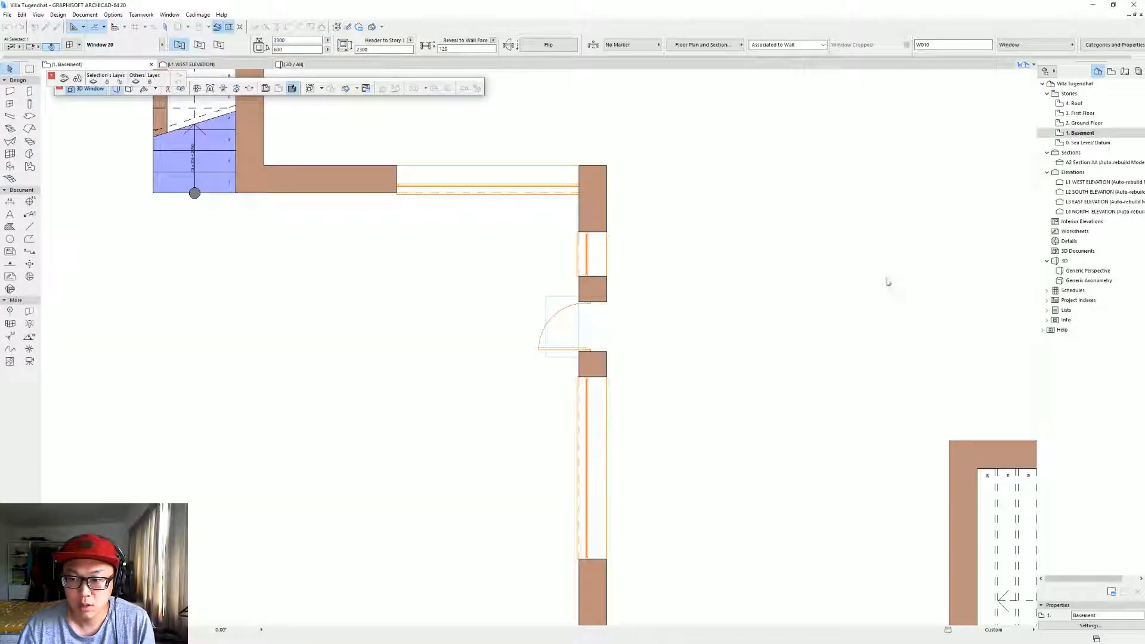
{"action": "key", "text": "Escape"}
{"action": "scroll", "coordinate": [695, 319], "scroll_direction": "down", "scroll_amount": 3}
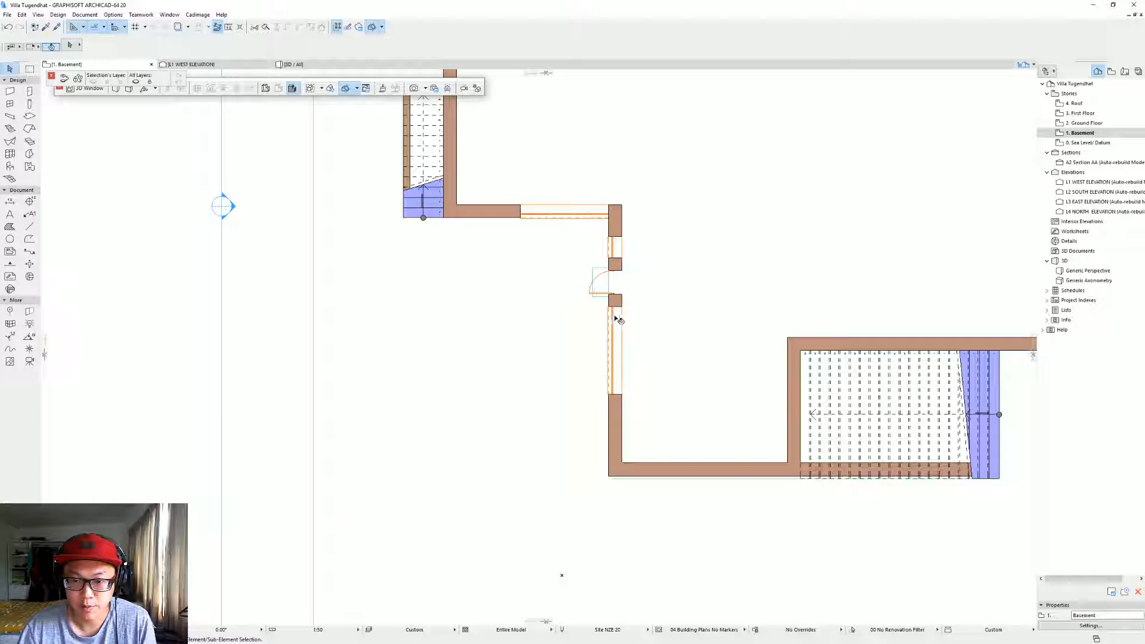
{"action": "left_click", "coordinate": [621, 307]}
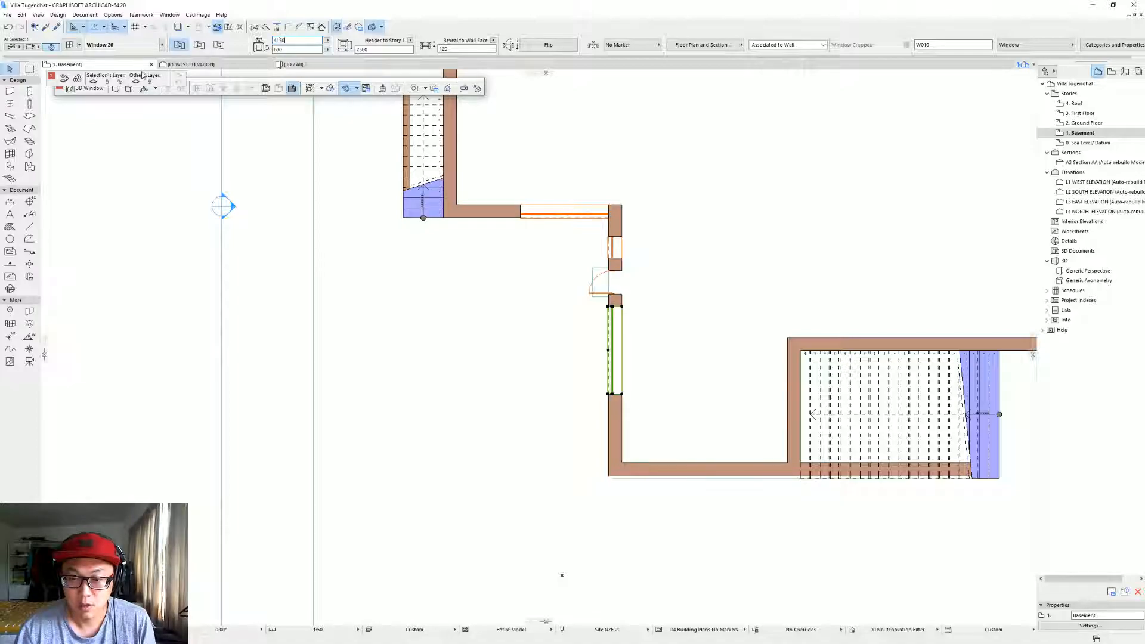
Move the strip window along the wall so that it starts 600 mm from the edge of the door opening.
{"action": "mouse_move", "coordinate": [622, 295]}
{"action": "left_mouse_down"}
{"action": "mouse_move", "coordinate": [622, 315]}
{"action": "mouse_move", "coordinate": [622, 299]}
{"action": "left_mouse_up"}
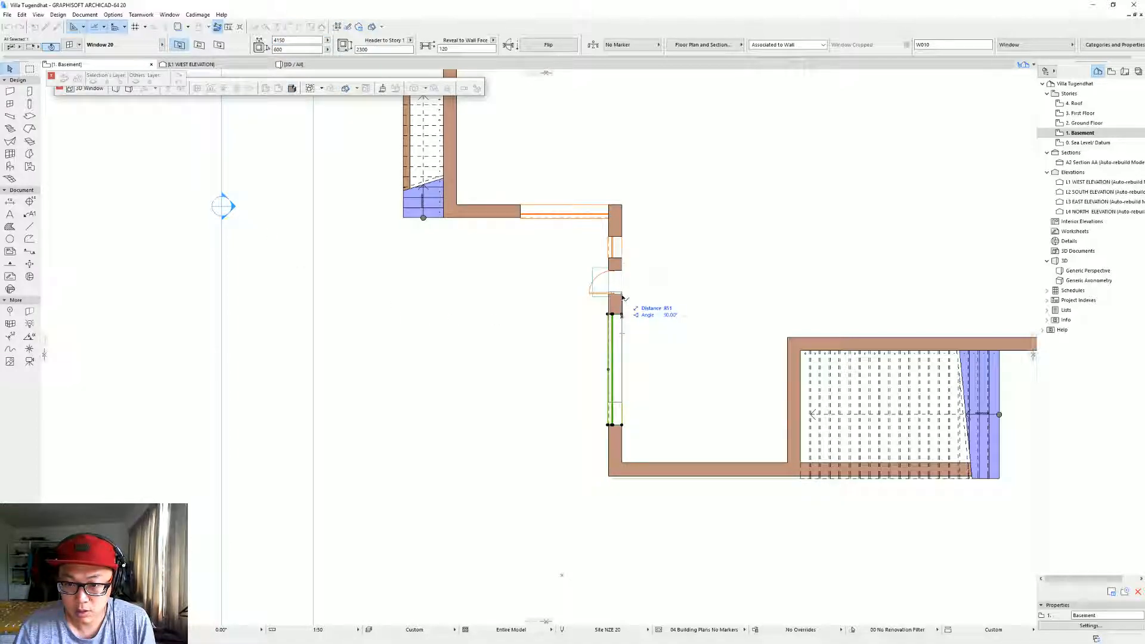
{"action": "scroll", "coordinate": [622, 307], "scroll_direction": "up", "scroll_amount": 3}
{"action": "left_click", "coordinate": [624, 322]}
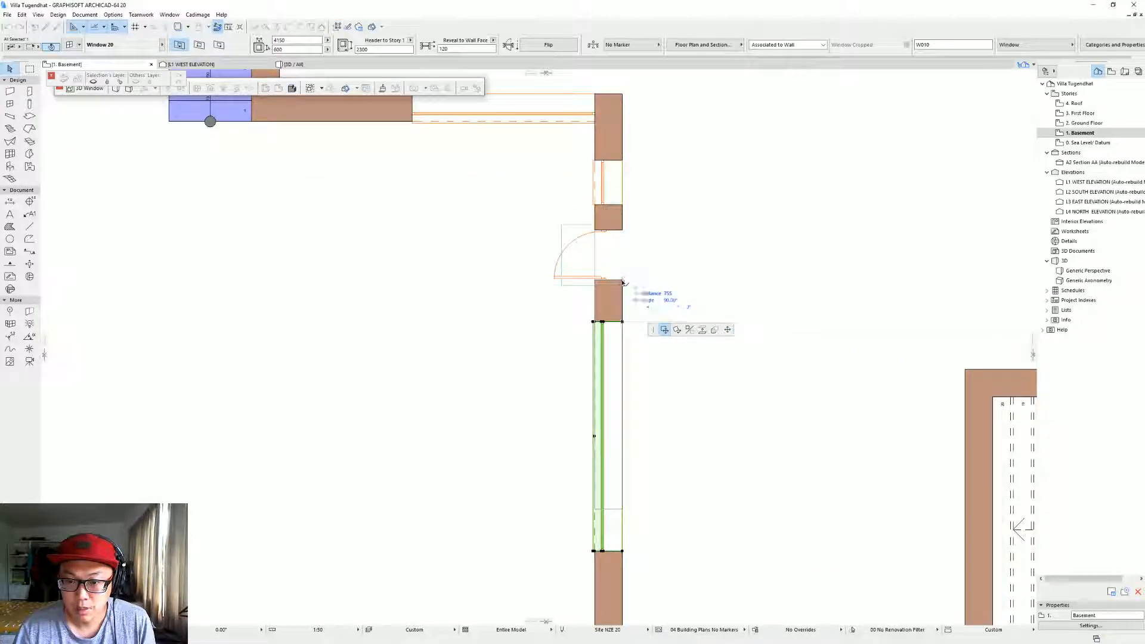
{"action": "left_click", "coordinate": [622, 279]}
{"action": "type", "text": "600"}
{"action": "key", "text": "Return"}
Move the door, doorstep slab and strip window together away from the small window to equalise the wall gaps beside the door.
{"action": "left_click", "coordinate": [611, 194]}
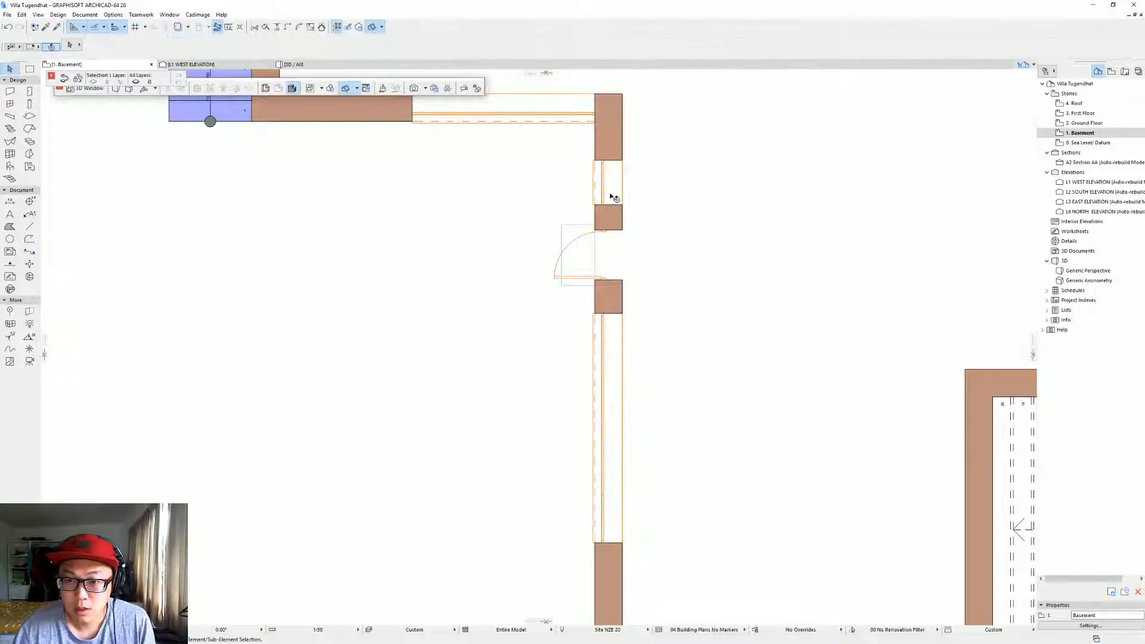
{"action": "left_click", "coordinate": [623, 205]}
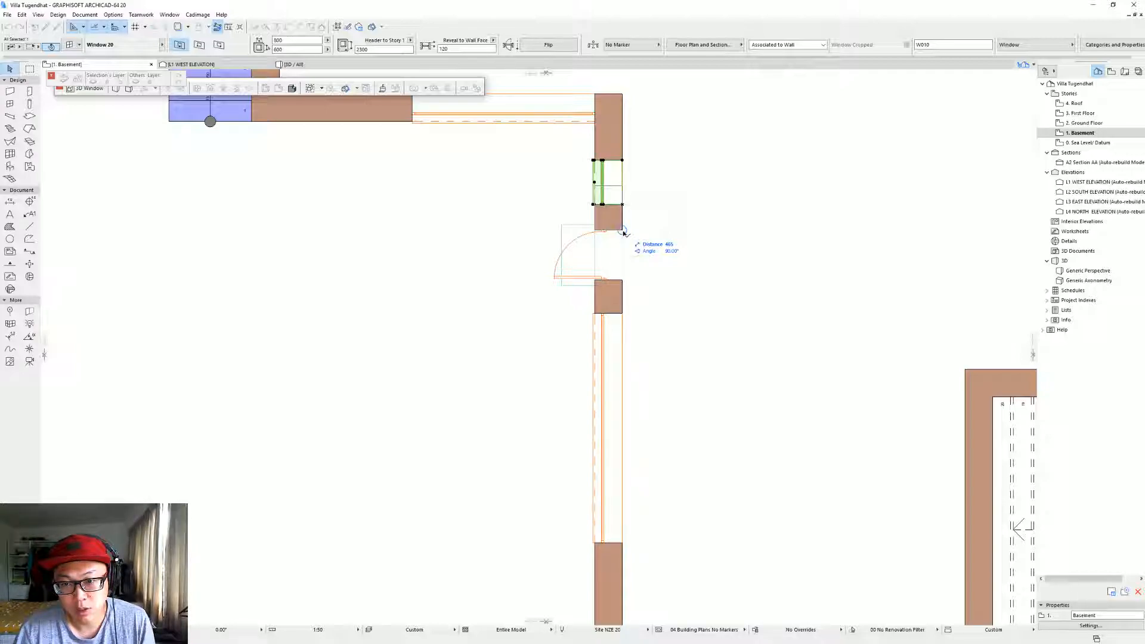
{"action": "key", "text": "Escape"}
{"action": "left_click", "coordinate": [606, 231]}
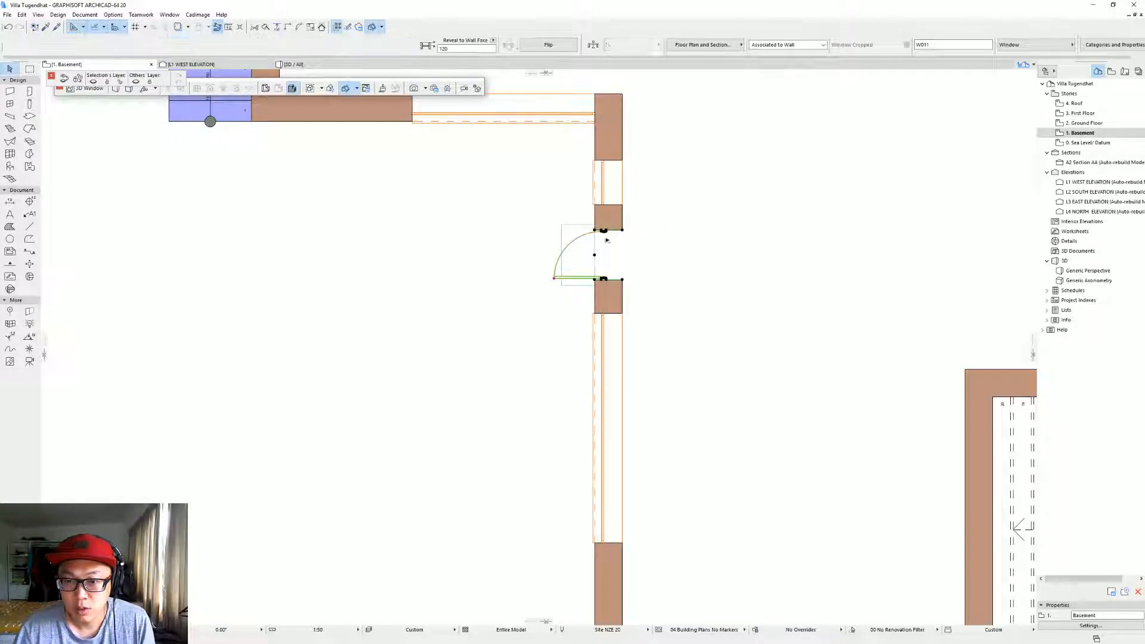
{"action": "left_click", "coordinate": [622, 322], "text": "shift"}
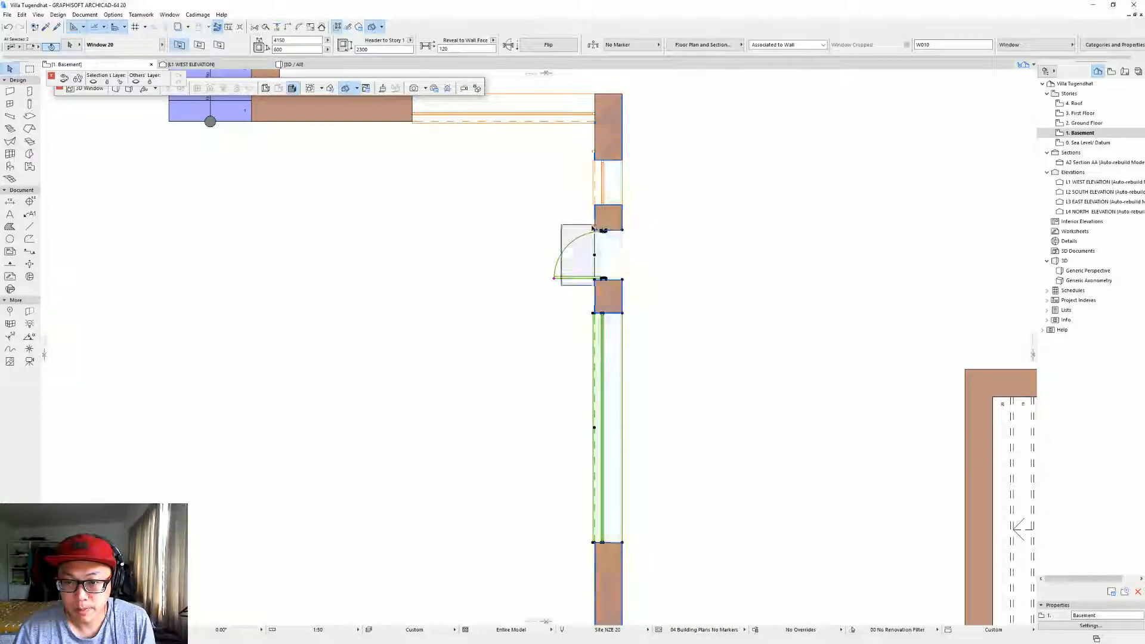
{"action": "left_click", "coordinate": [623, 230]}
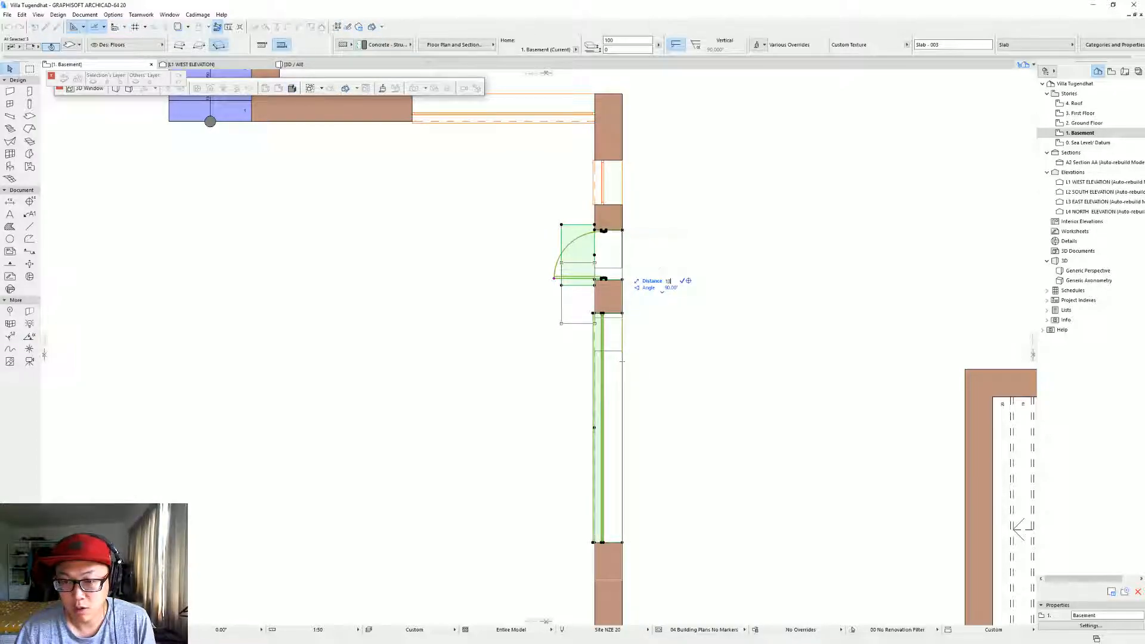
{"action": "left_click", "coordinate": [623, 238]}
{"action": "left_click", "coordinate": [642, 244]}
Check the gap between the small window and the door opening in the Basement plan.
{"action": "left_click", "coordinate": [622, 205]}
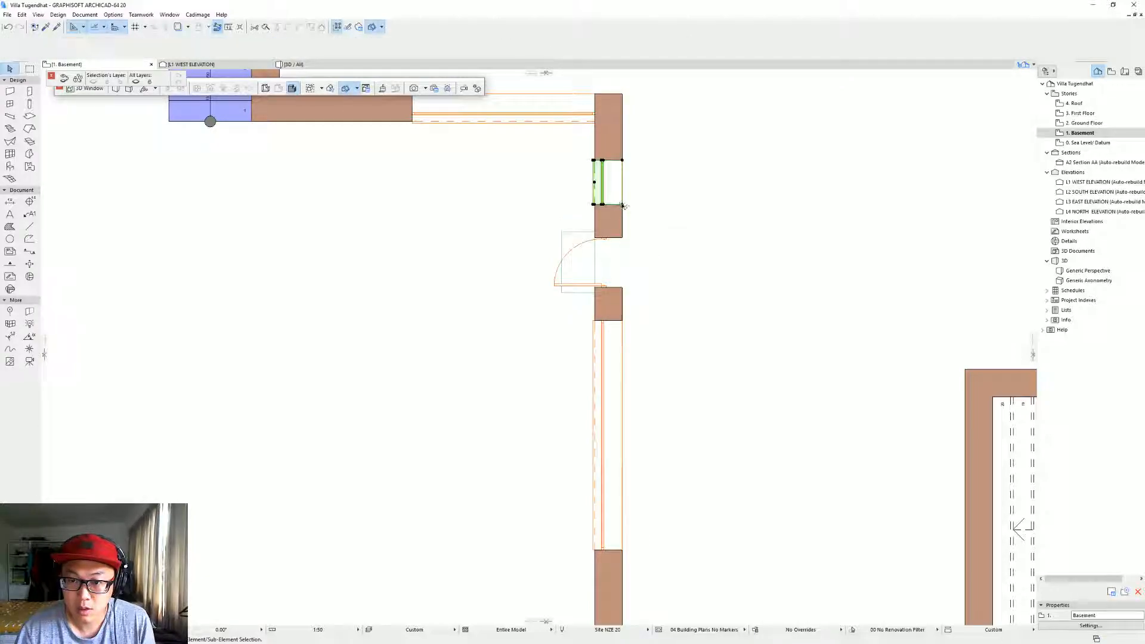
{"action": "key", "text": "ctrl+d"}
{"action": "left_click", "coordinate": [623, 204]}
{"action": "key", "text": "Escape"}
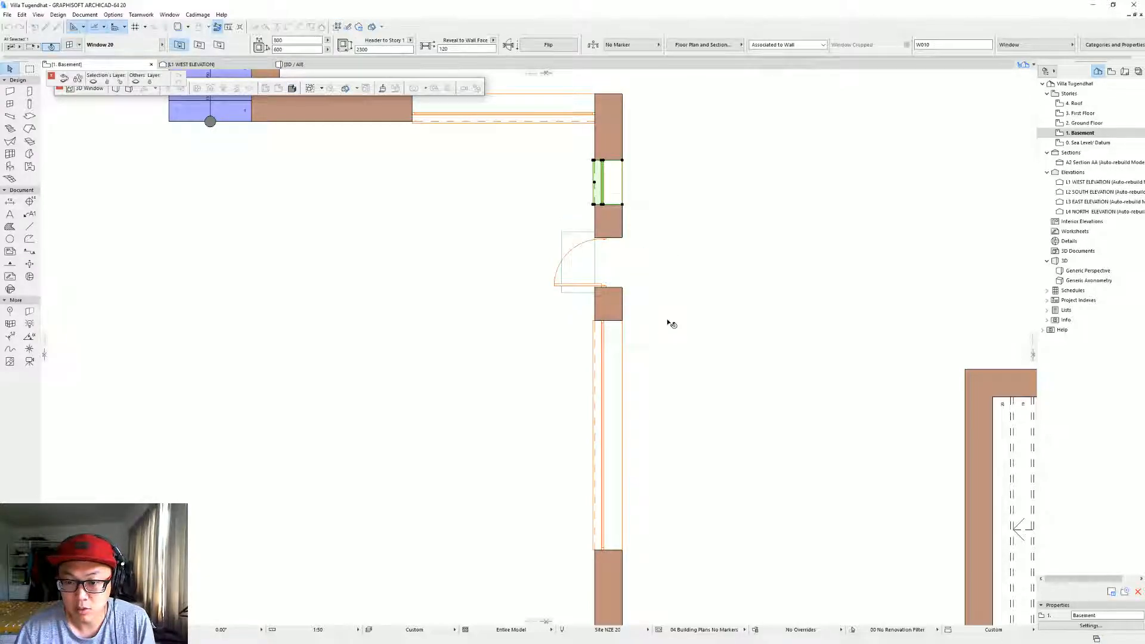
{"action": "left_click", "coordinate": [669, 323]}
Divide the strip window's sash grid into five panes horizontally.
{"action": "left_click", "coordinate": [623, 324]}
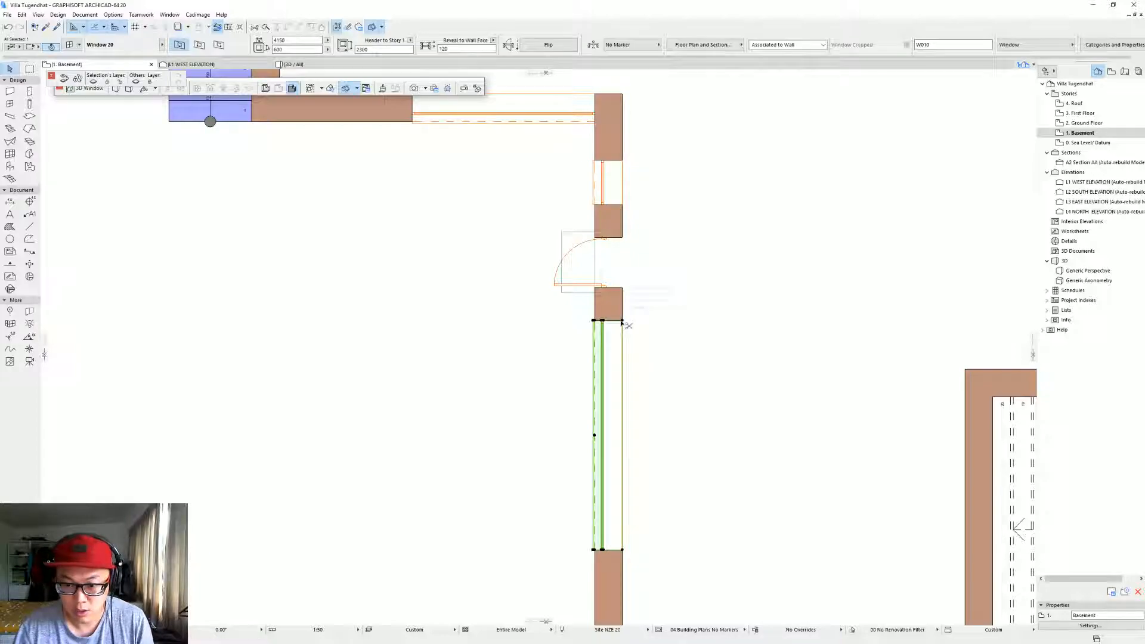
{"action": "key", "text": "ctrl+t"}
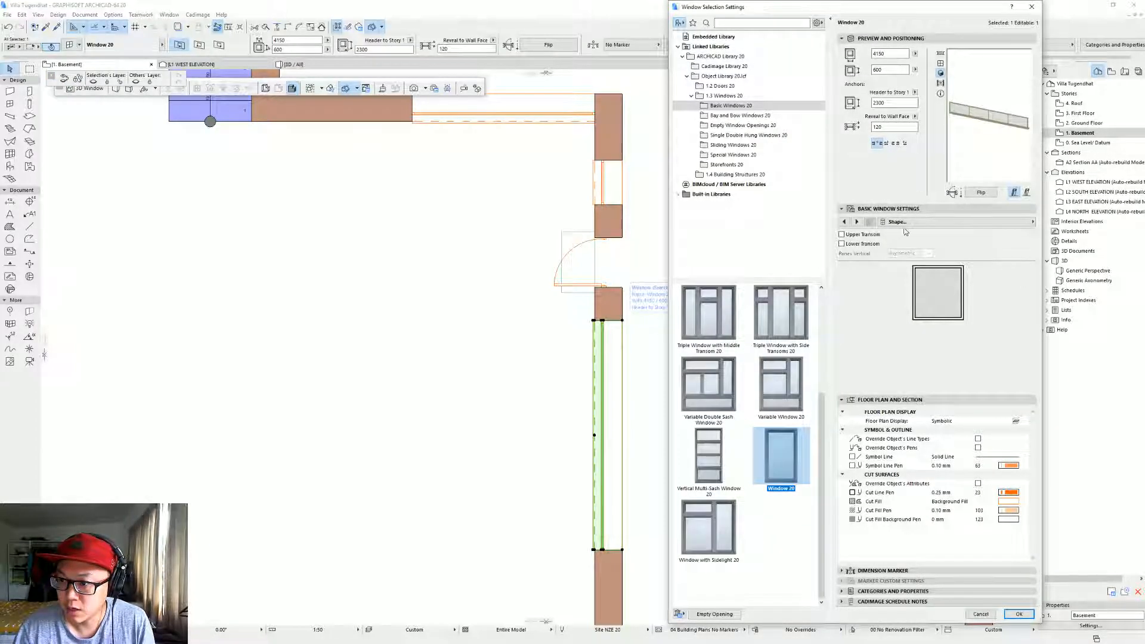
{"action": "left_click", "coordinate": [900, 223]}
{"action": "left_click", "coordinate": [1083, 273]}
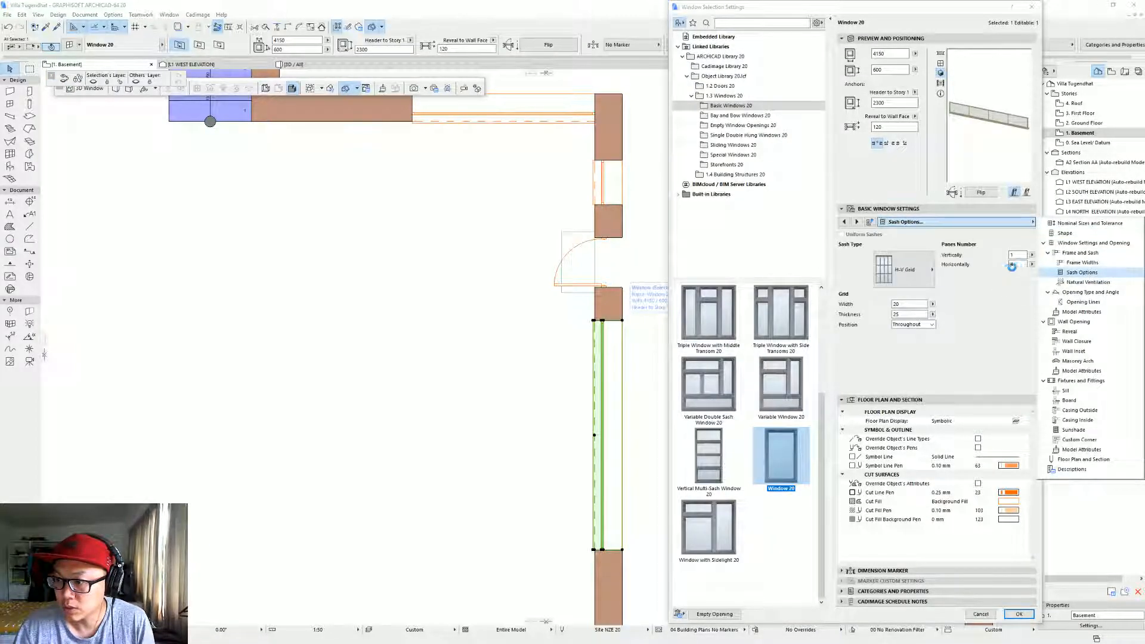
{"action": "key", "text": "Return"}
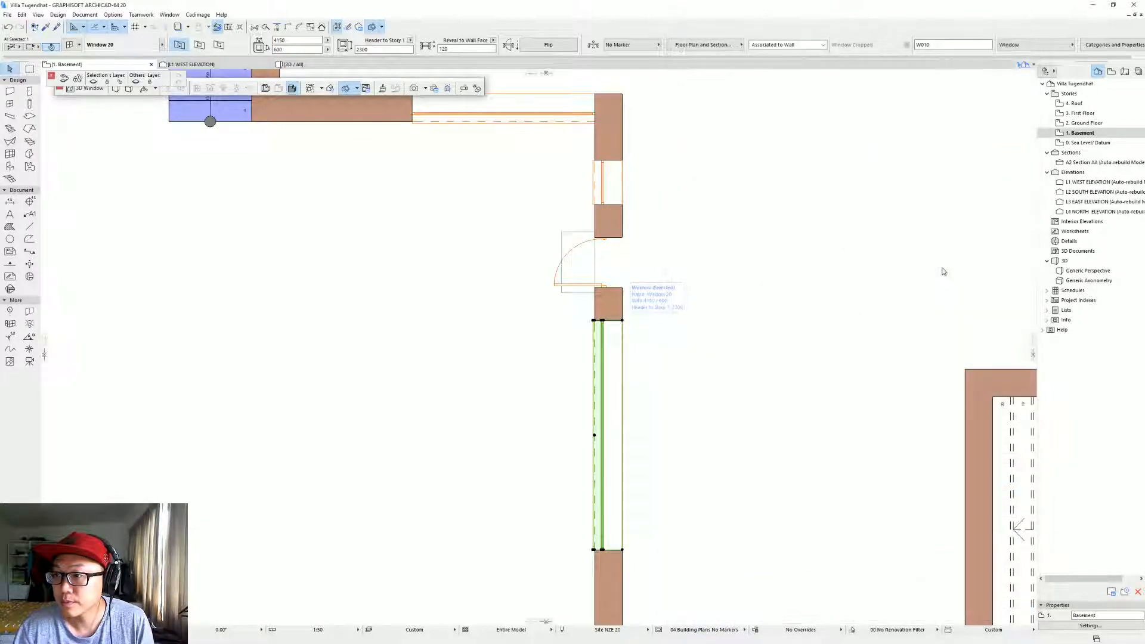
Compare the basement windows and door in the 3D view with the Street View reference in the browser.
{"action": "key", "text": "F3"}
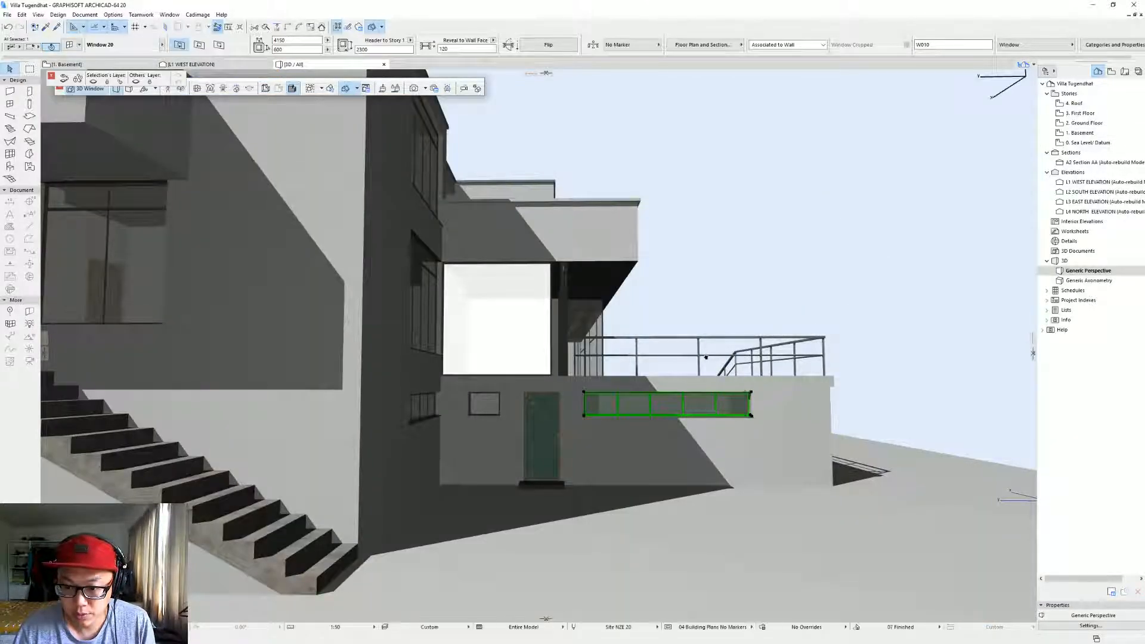
{"action": "mouse_move", "coordinate": [706, 358]}
{"action": "middle_mouse_down"}
{"action": "mouse_move", "coordinate": [677, 366]}
{"action": "mouse_move", "coordinate": [688, 356]}
{"action": "middle_mouse_up"}
{"action": "mouse_move", "coordinate": [348, 429]}
{"action": "middle_mouse_down", "text": "shift"}
{"action": "mouse_move", "coordinate": [320, 432]}
{"action": "mouse_move", "coordinate": [362, 428]}
{"action": "middle_mouse_up", "text": "shift"}
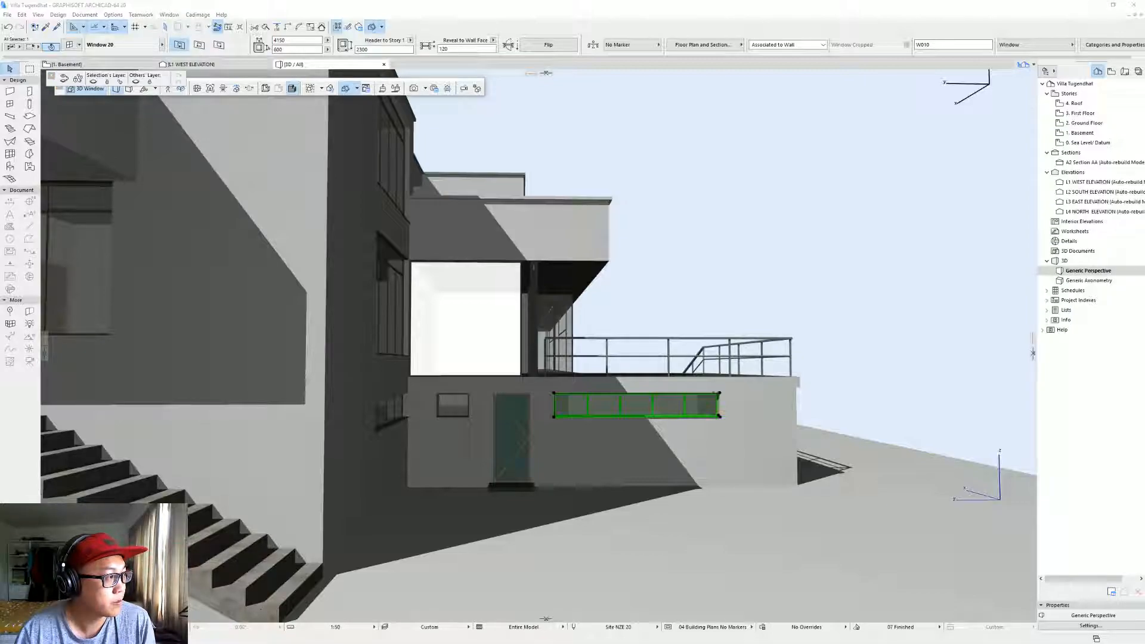
{"action": "key", "text": "alt+Tab"}
{"action": "left_click_drag", "start_coordinate": [946, 443], "coordinate": [596, 408]}
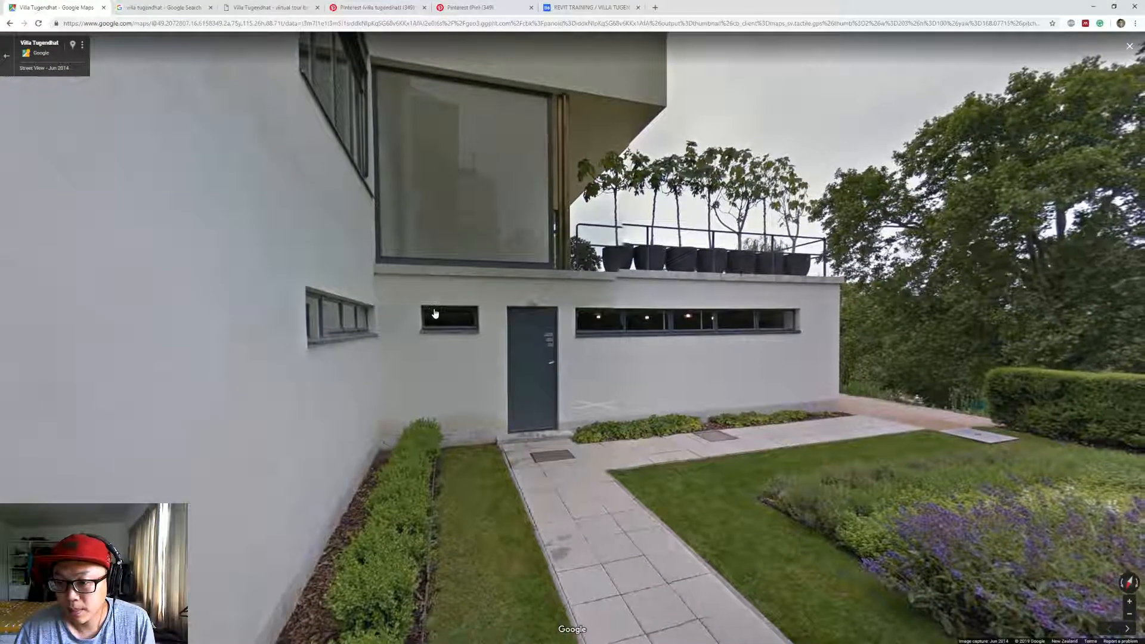
{"action": "left_click_drag", "start_coordinate": [805, 276], "coordinate": [980, 231]}
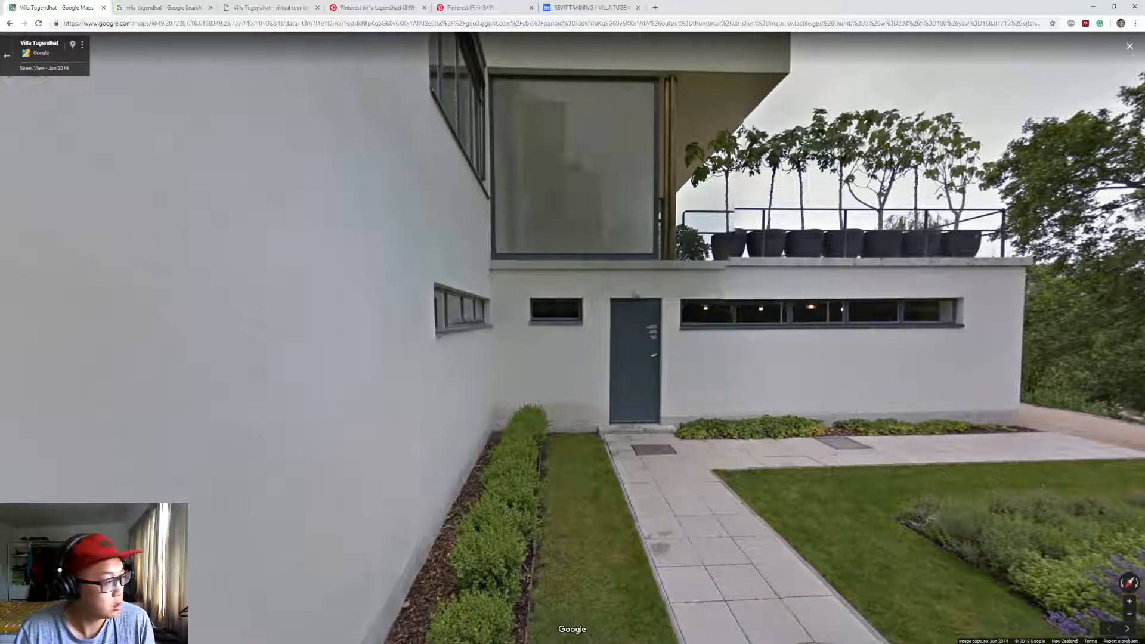
Return to ARCHICAD and stretch the basement strip window's far end away from the door to a width of 5100 mm.
{"action": "key", "text": "alt+Tab"}
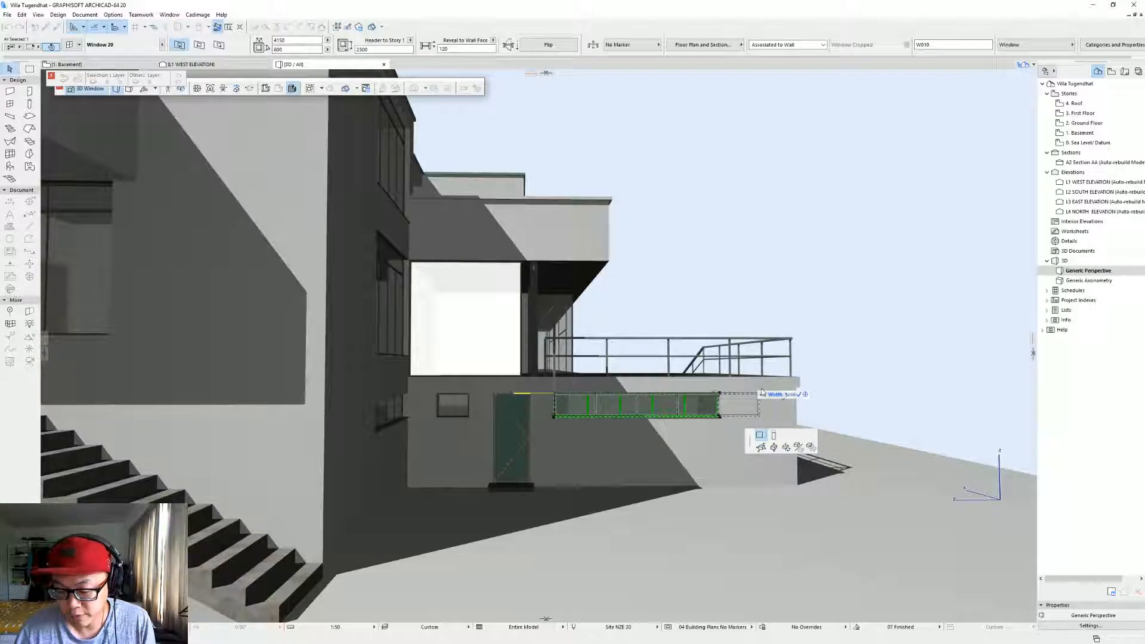
{"action": "left_click", "coordinate": [760, 391]}
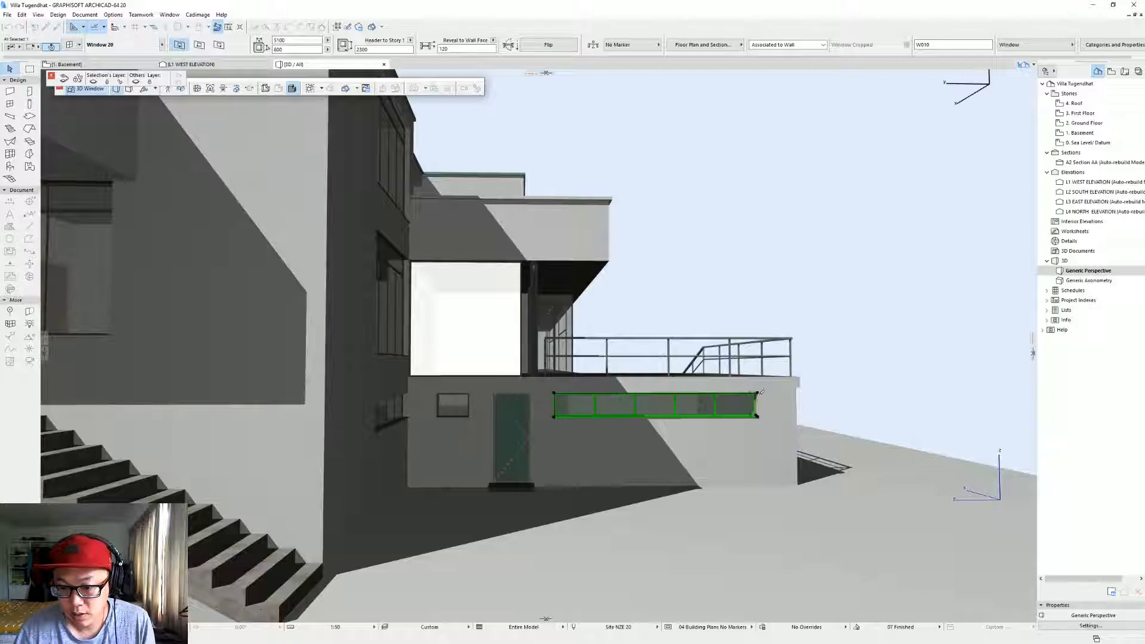
Compare the exterior stairs and terrace landing in the 3D model with the Google Street View imagery in the browser.
{"action": "mouse_move", "coordinate": [652, 441]}
{"action": "middle_mouse_down", "text": "shift"}
{"action": "mouse_move", "coordinate": [593, 417]}
{"action": "mouse_move", "coordinate": [635, 437]}
{"action": "mouse_move", "coordinate": [686, 432]}
{"action": "middle_mouse_up", "text": "shift"}
{"action": "middle_click_drag", "start_coordinate": [793, 377], "coordinate": [586, 396], "text": "shift"}
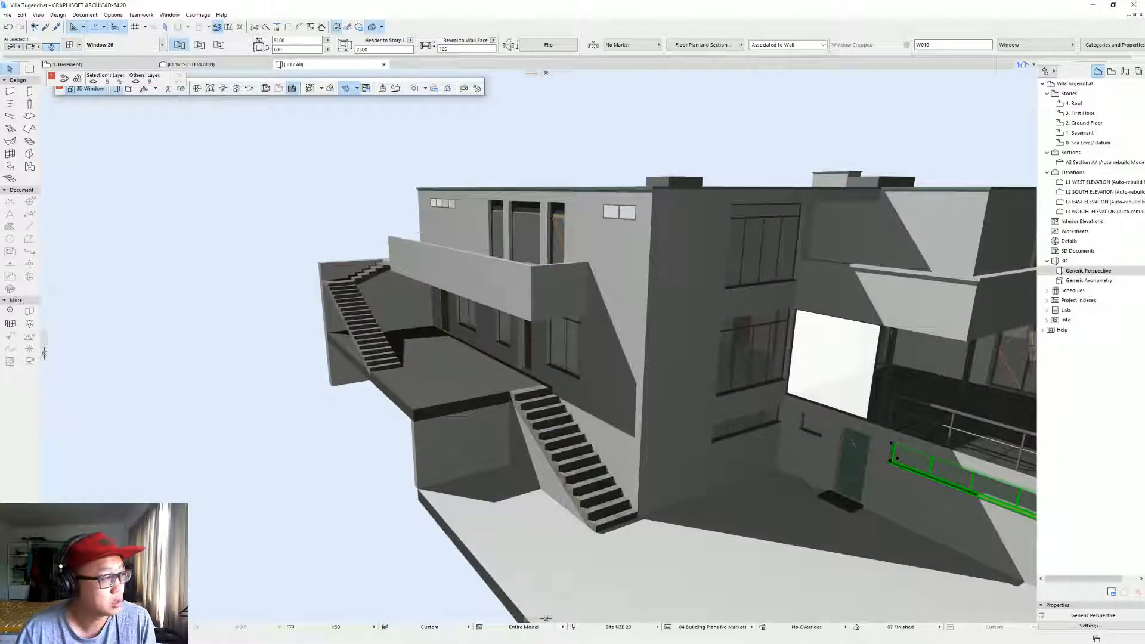
{"action": "key", "text": "alt+Tab"}
{"action": "left_click_drag", "start_coordinate": [334, 358], "coordinate": [675, 467]}
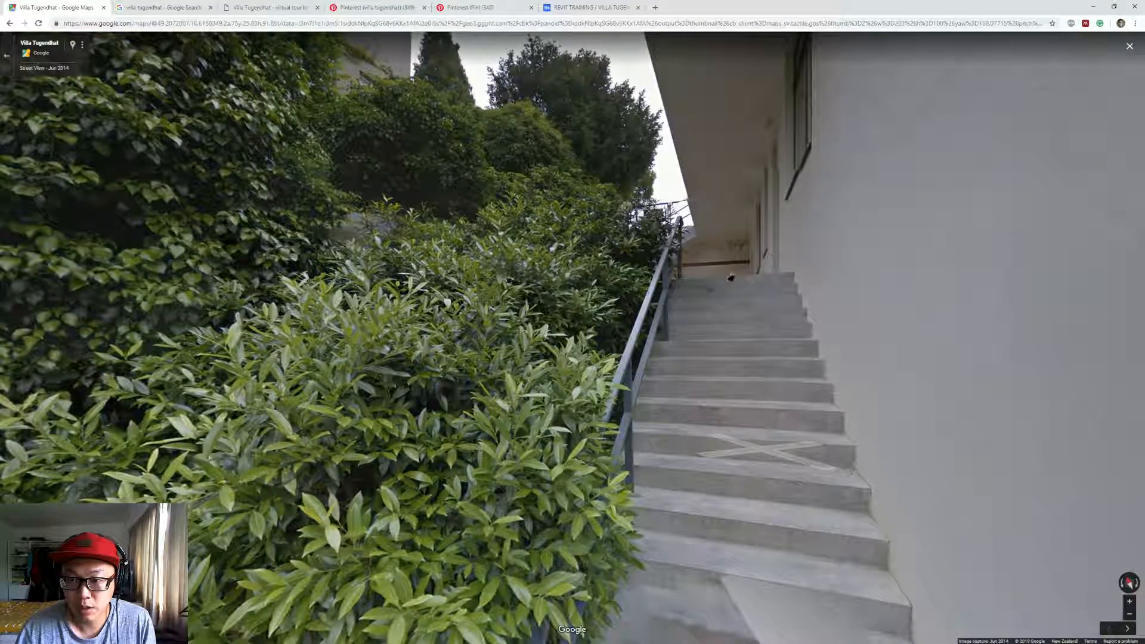
{"action": "left_click", "coordinate": [710, 292]}
{"action": "left_click", "coordinate": [695, 342]}
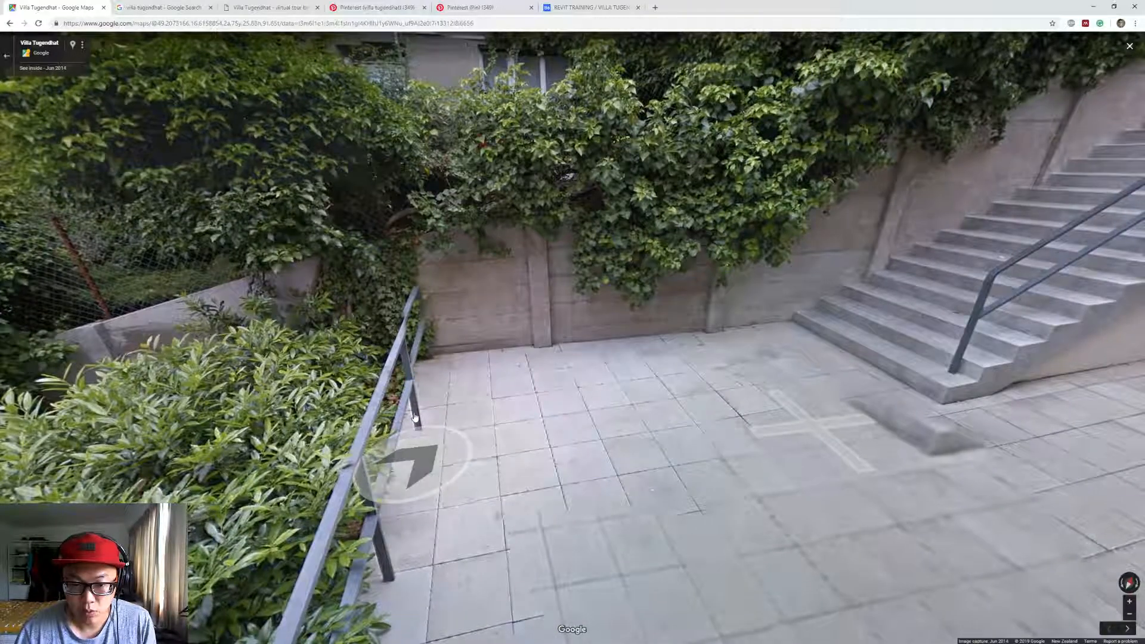
{"action": "left_click_drag", "start_coordinate": [416, 468], "coordinate": [324, 367]}
{"action": "left_click", "coordinate": [324, 366]}
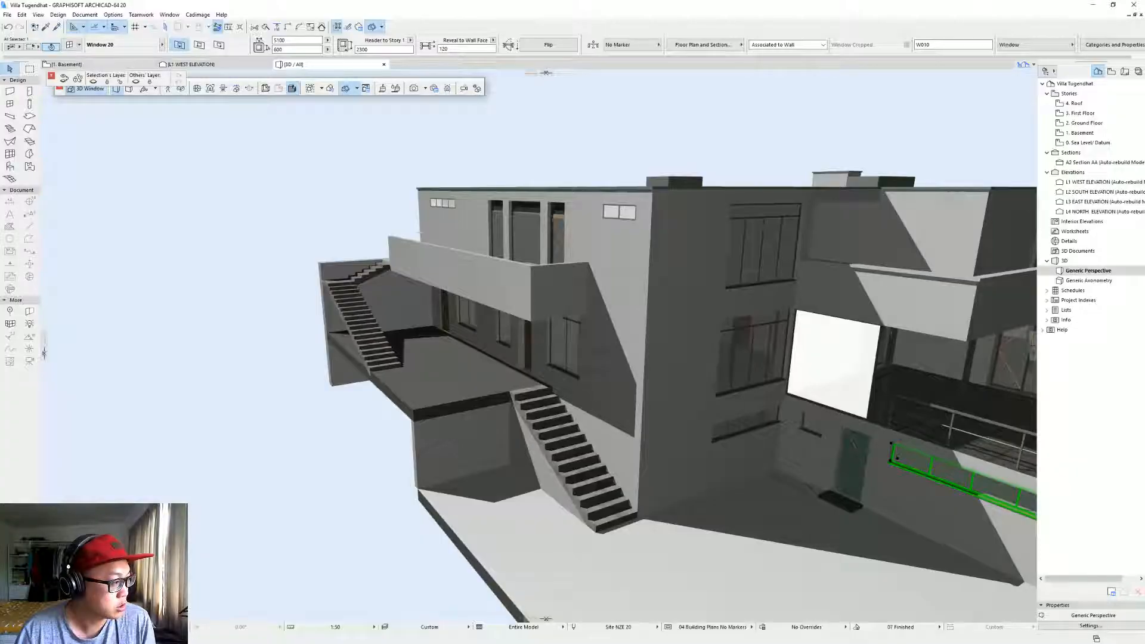
Leave the 3D view, clear the selection and open the Ground Floor plan at the terrace railing.
{"action": "middle_click_drag", "start_coordinate": [592, 386], "coordinate": [736, 326], "text": "shift"}
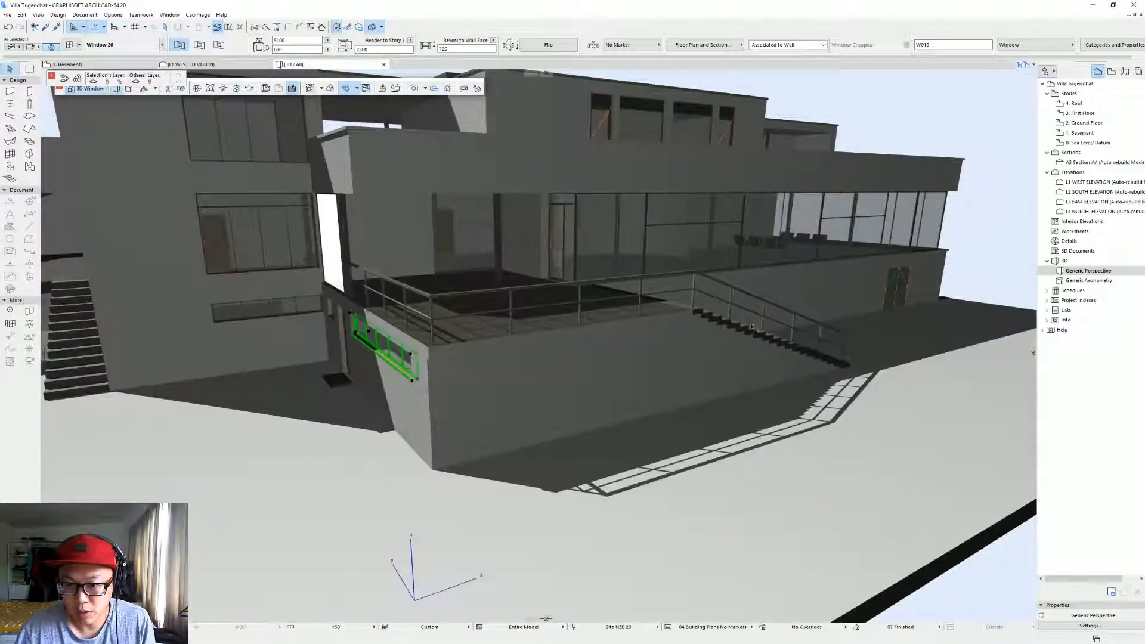
{"action": "middle_click_drag", "start_coordinate": [478, 352], "coordinate": [673, 307], "text": "shift"}
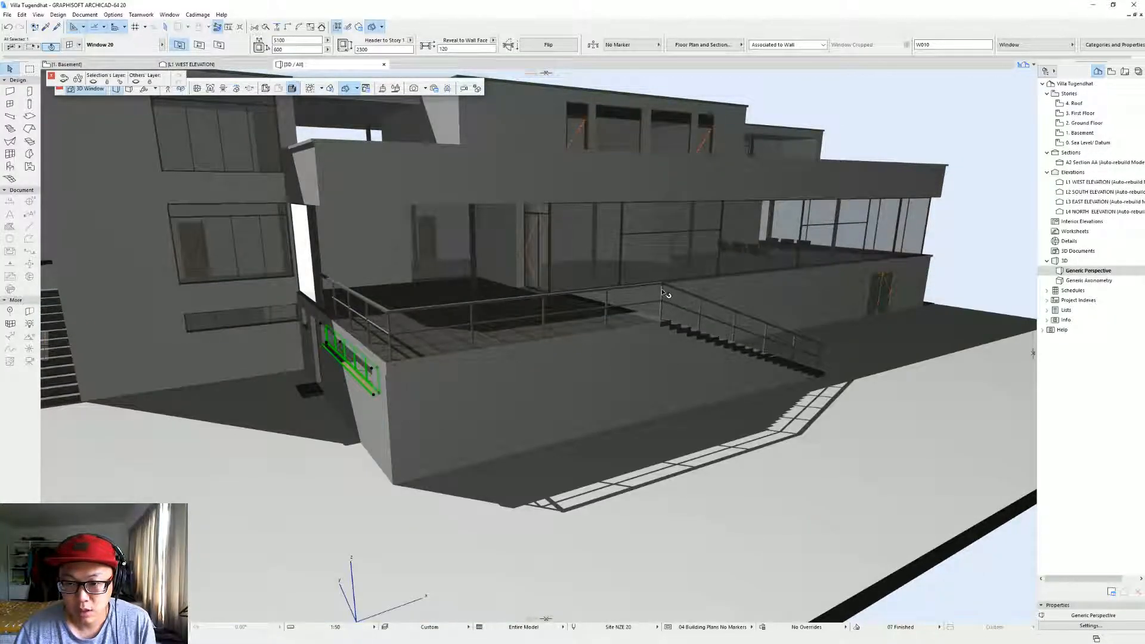
{"action": "key", "text": "F2"}
{"action": "key", "text": "Escape"}
{"action": "scroll", "coordinate": [577, 297], "scroll_direction": "down", "scroll_amount": 7}
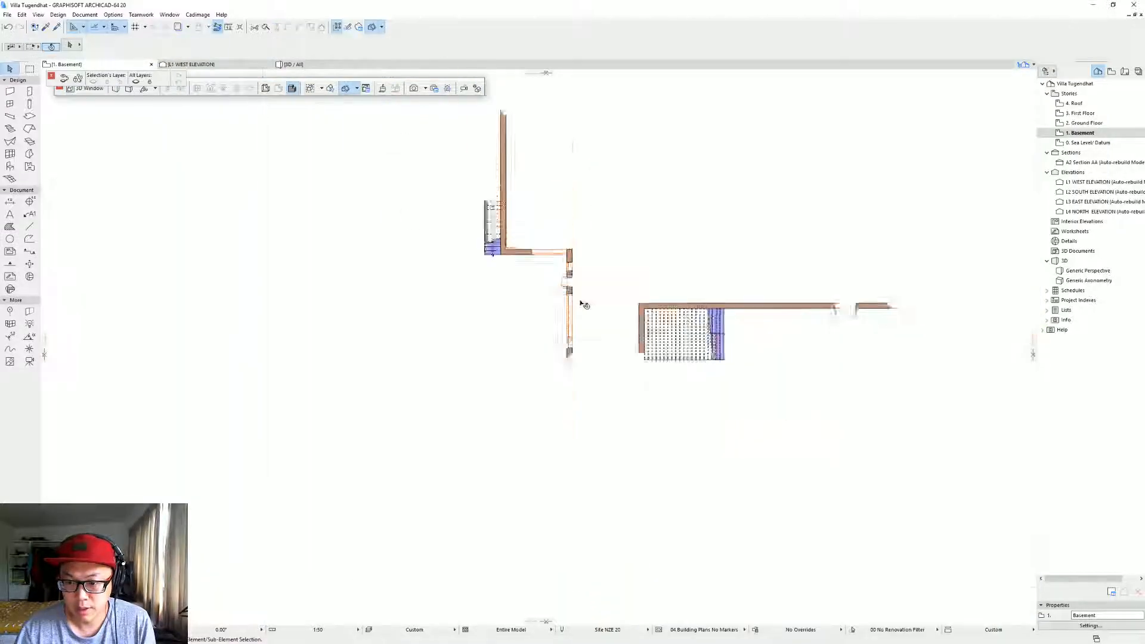
{"action": "double_click", "coordinate": [1085, 124]}
{"action": "scroll", "coordinate": [577, 361], "scroll_direction": "up", "scroll_amount": 8}
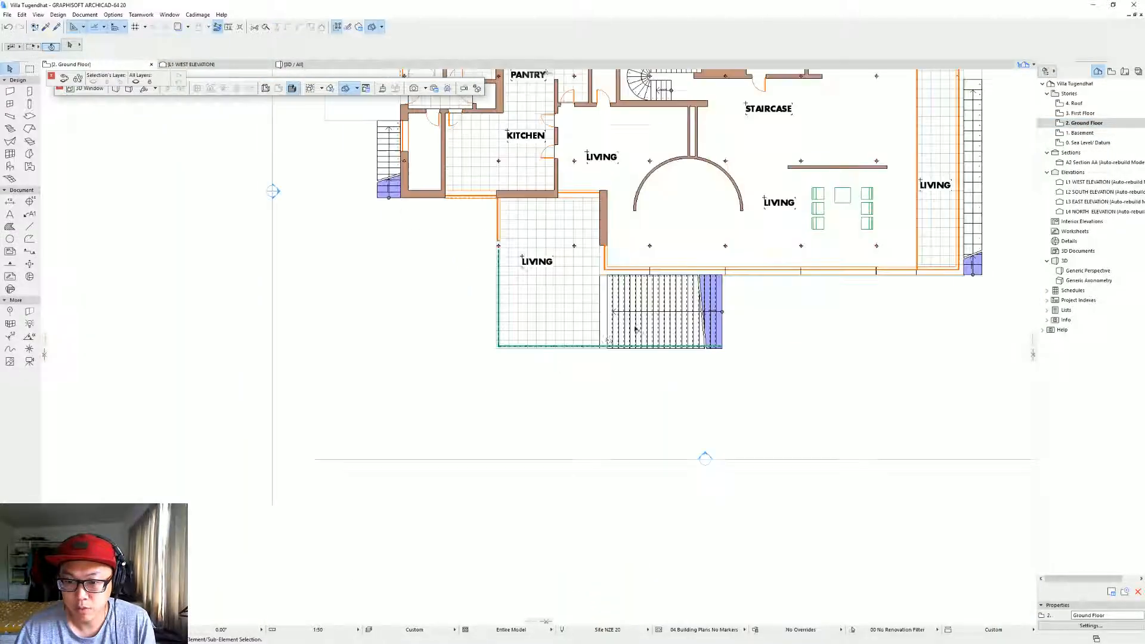
Copy the terrace railing together with its stair section to the upper corner of the outside stair beside the kitchen.
{"action": "left_click", "coordinate": [577, 360]}
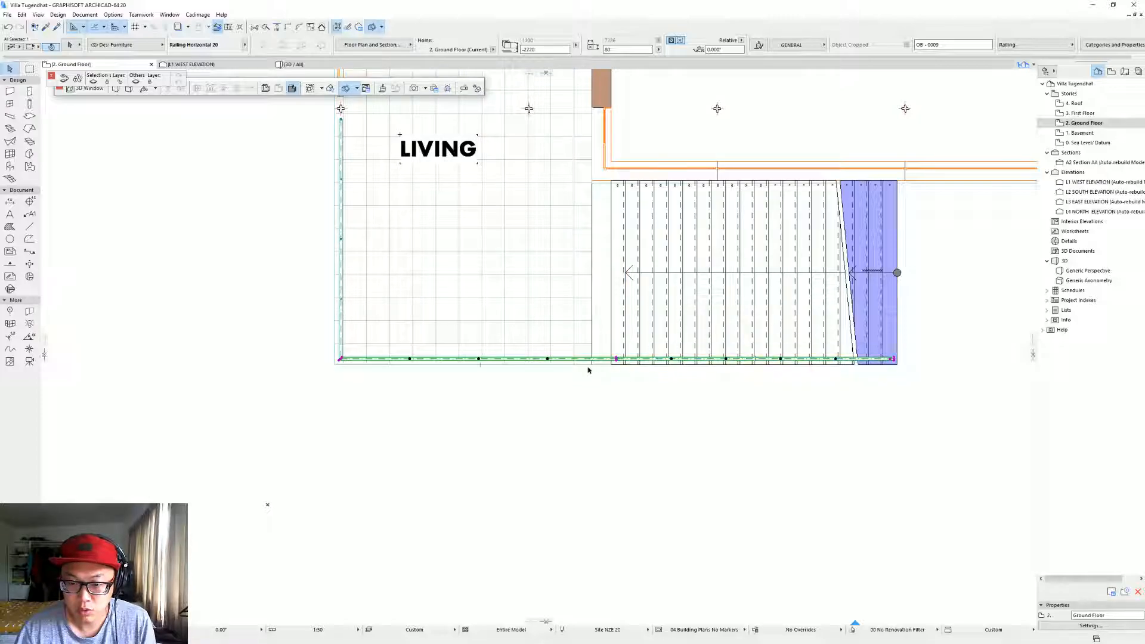
{"action": "key", "text": "ctrl+d"}
{"action": "left_click", "coordinate": [616, 360]}
{"action": "scroll", "coordinate": [352, 194], "scroll_direction": "down", "scroll_amount": 1}
{"action": "middle_click_drag", "start_coordinate": [352, 193], "coordinate": [621, 391]}
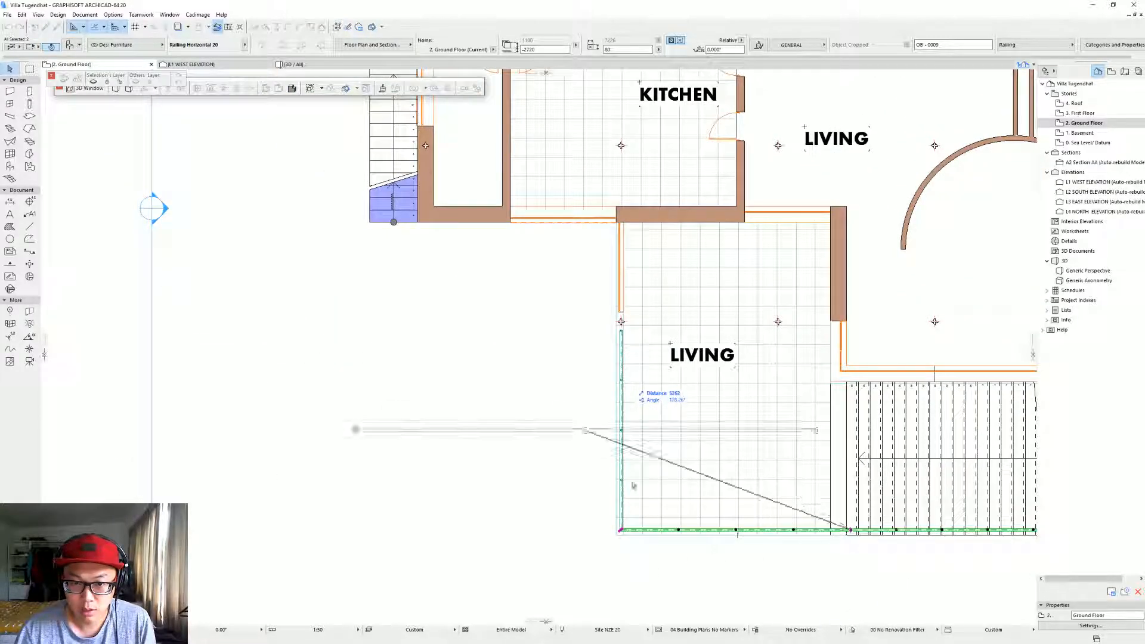
{"action": "key", "text": "Escape"}
{"action": "scroll", "coordinate": [482, 303], "scroll_direction": "down", "scroll_amount": 4}
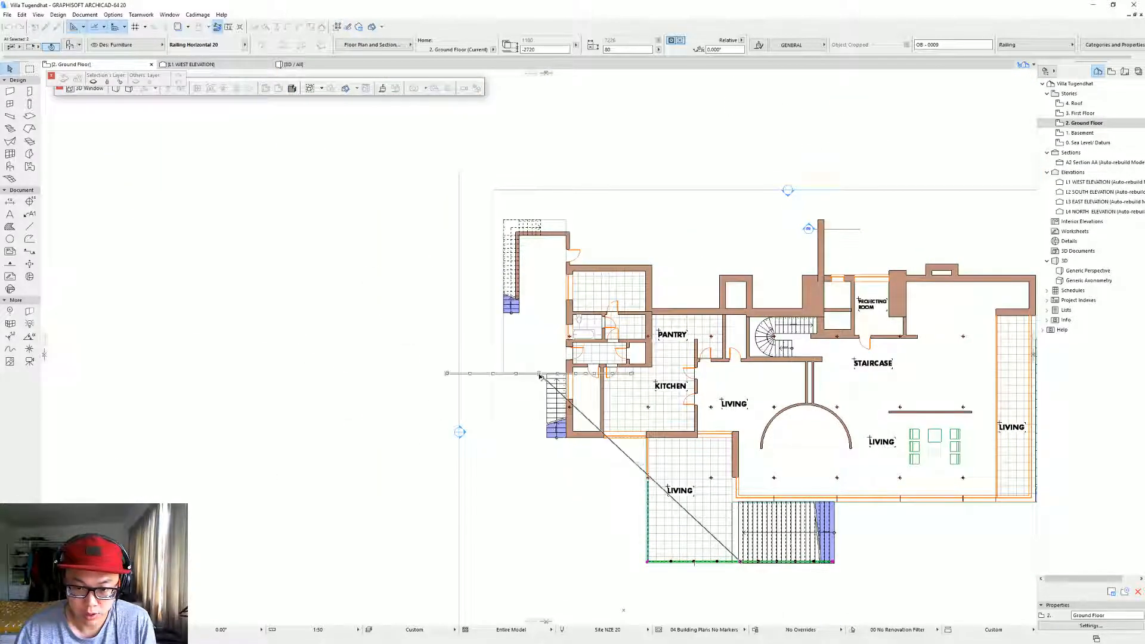
{"action": "scroll", "coordinate": [546, 372], "scroll_direction": "up", "scroll_amount": 3}
{"action": "left_click", "coordinate": [554, 367]}
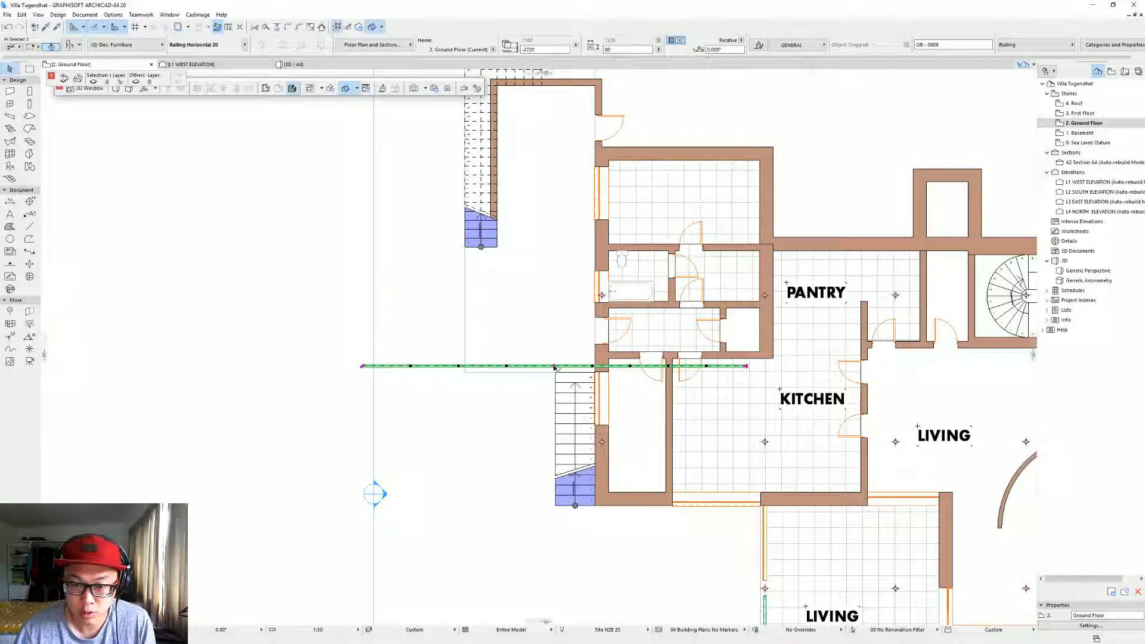
Try to rotate both copied railing sections together to 270° about the stair's upper corner.
{"action": "left_click", "coordinate": [554, 366]}
{"action": "left_click", "coordinate": [608, 410]}
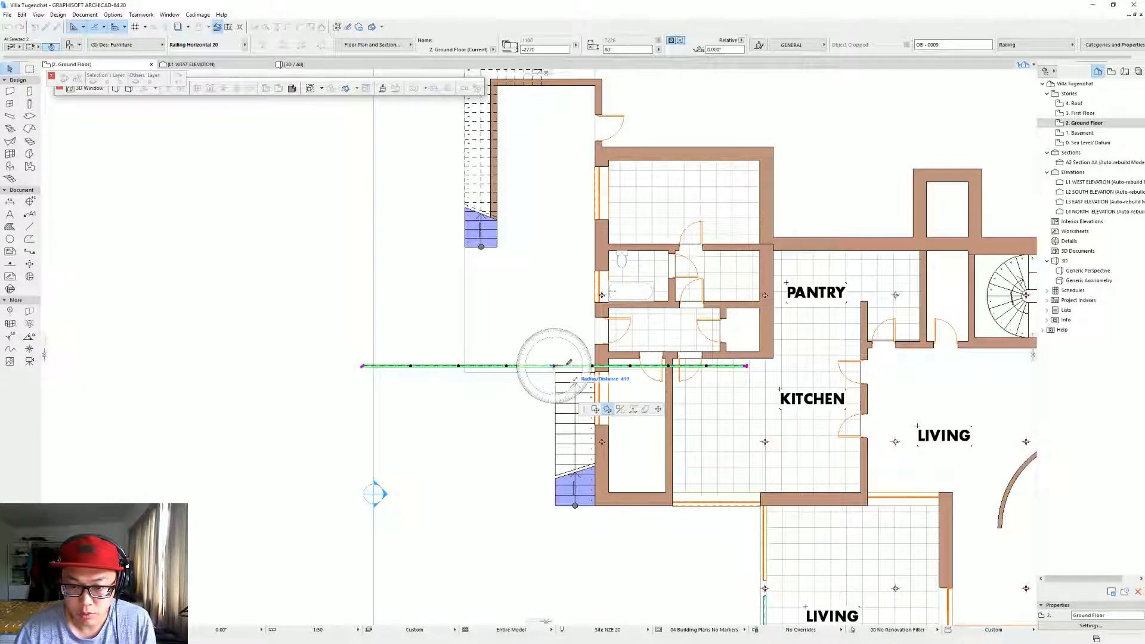
{"action": "left_click", "coordinate": [573, 406]}
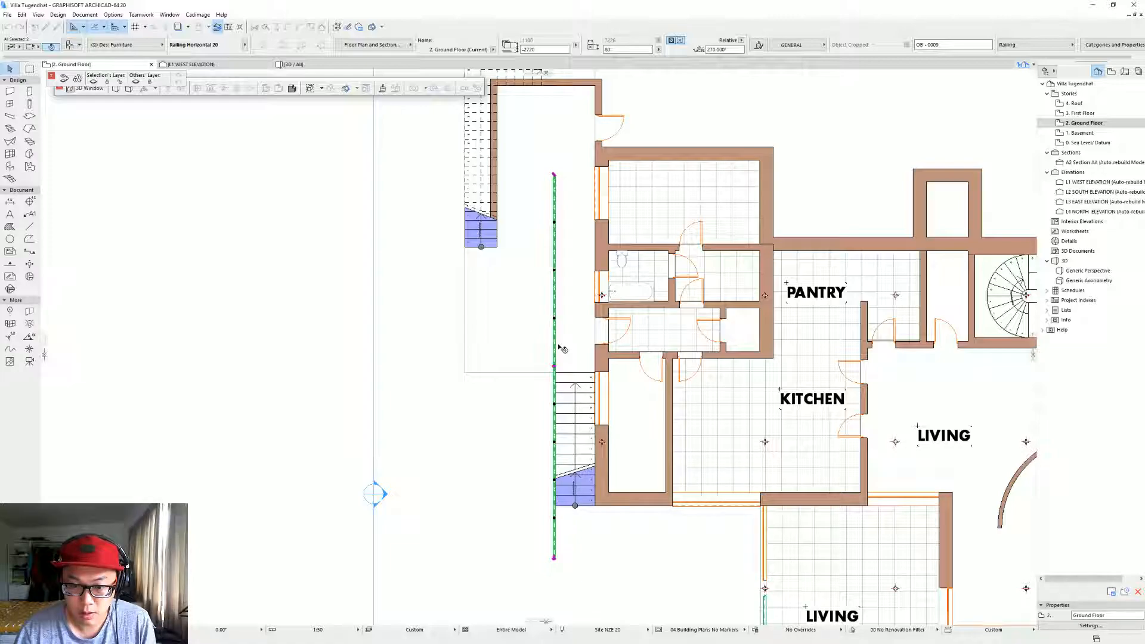
Rotate only the copied stair railing section to 270° so it runs down along the kitchen stair.
{"action": "left_click", "coordinate": [560, 369]}
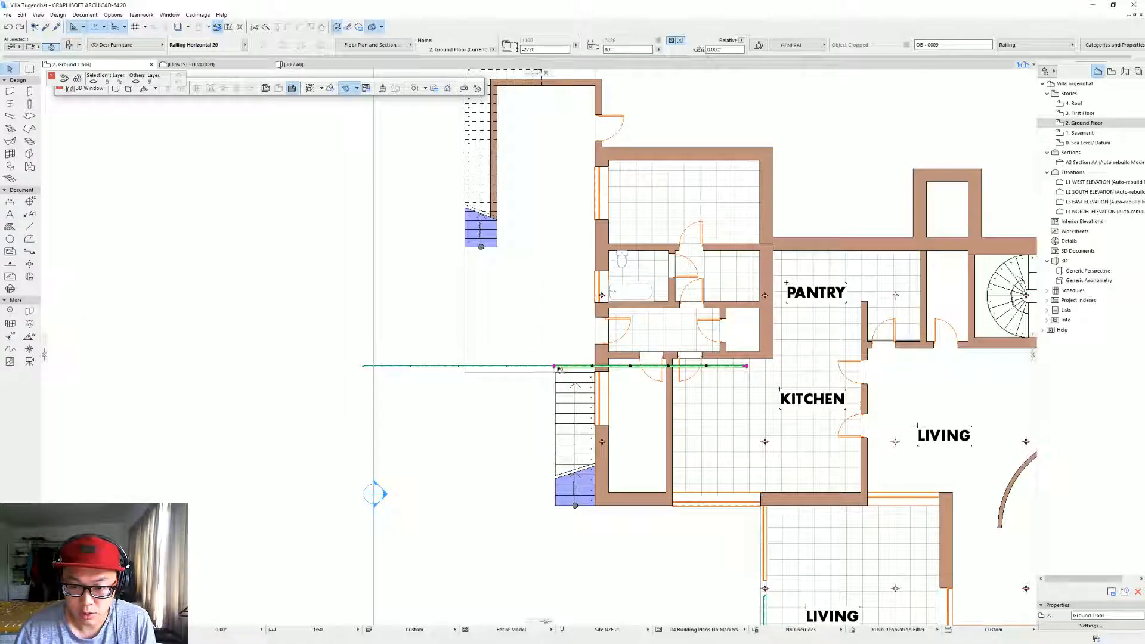
{"action": "left_click", "coordinate": [560, 368]}
{"action": "left_click", "coordinate": [611, 409]}
{"action": "left_click", "coordinate": [582, 367]}
{"action": "left_click", "coordinate": [568, 416]}
Measure the distance from the existing terrace stair railing's end post to the outer edge of the stair.
{"action": "scroll", "coordinate": [571, 414], "scroll_direction": "up", "scroll_amount": 5}
{"action": "scroll", "coordinate": [611, 420], "scroll_direction": "down", "scroll_amount": 7}
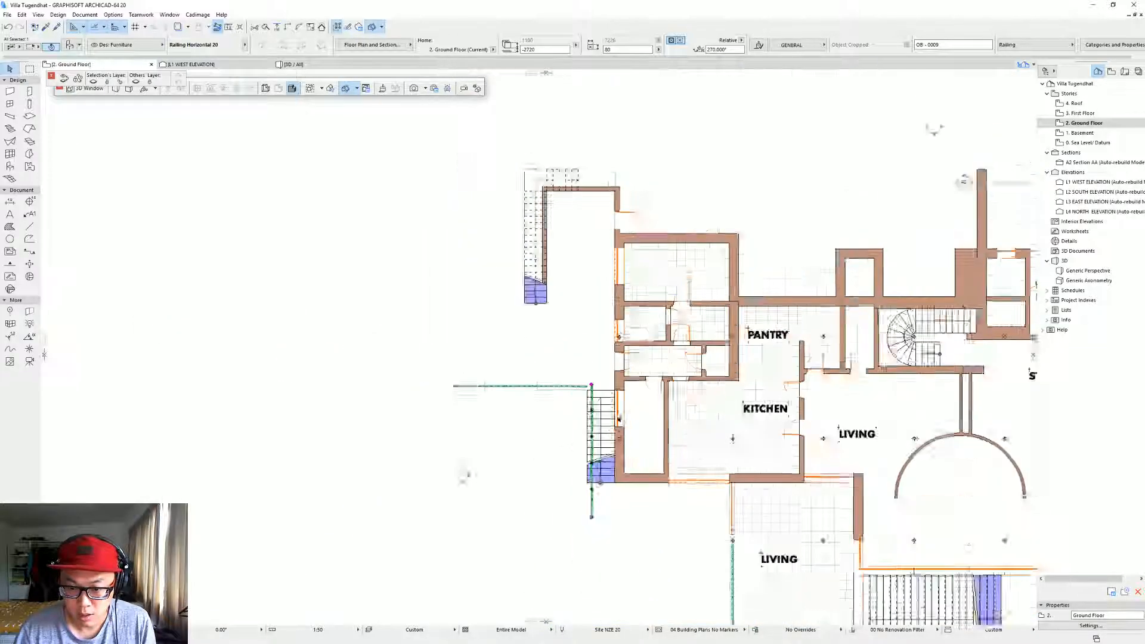
{"action": "scroll", "coordinate": [621, 421], "scroll_direction": "down", "scroll_amount": 1}
{"action": "middle_click_drag", "start_coordinate": [764, 541], "coordinate": [580, 313]}
{"action": "scroll", "coordinate": [759, 394], "scroll_direction": "up", "scroll_amount": 15}
{"action": "left_click", "coordinate": [702, 335]}
{"action": "key", "text": "ctrl+d"}
{"action": "left_click", "coordinate": [697, 330]}
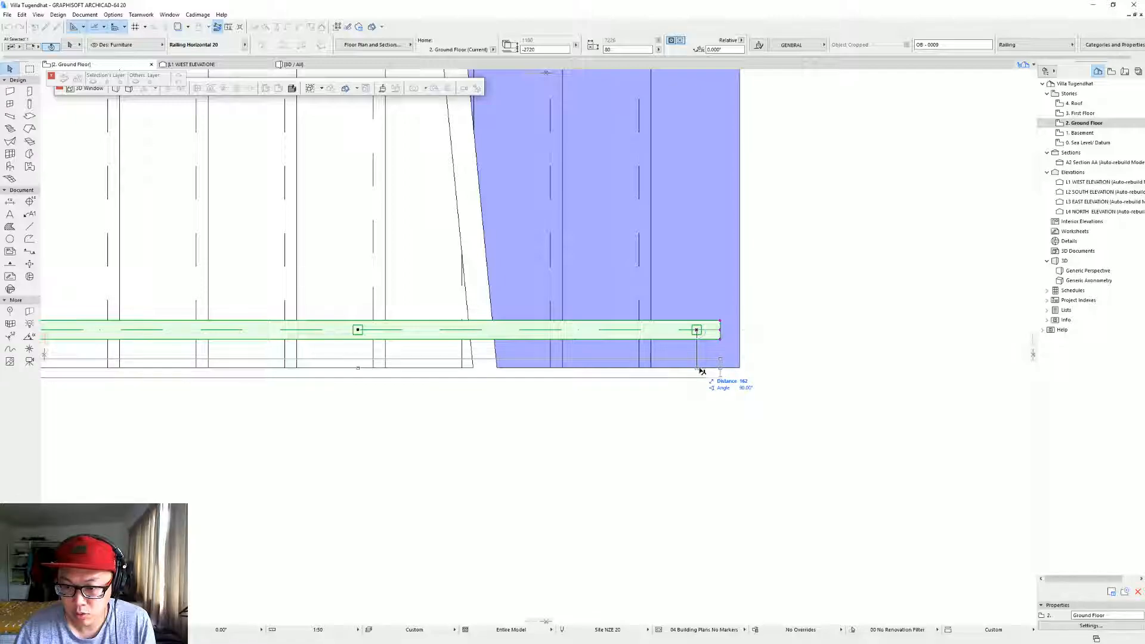
{"action": "key", "text": "Escape"}
Move the rotated stair railing sideways so it sits just inside the outer edge of the kitchen stair.
{"action": "scroll", "coordinate": [740, 371], "scroll_direction": "down", "scroll_amount": 13}
{"action": "middle_click_drag", "start_coordinate": [222, 199], "coordinate": [585, 348]}
{"action": "middle_click_drag", "start_coordinate": [466, 212], "coordinate": [603, 274]}
{"action": "scroll", "coordinate": [587, 222], "scroll_direction": "up", "scroll_amount": 5}
{"action": "left_click", "coordinate": [701, 194]}
{"action": "left_click", "coordinate": [702, 195]}
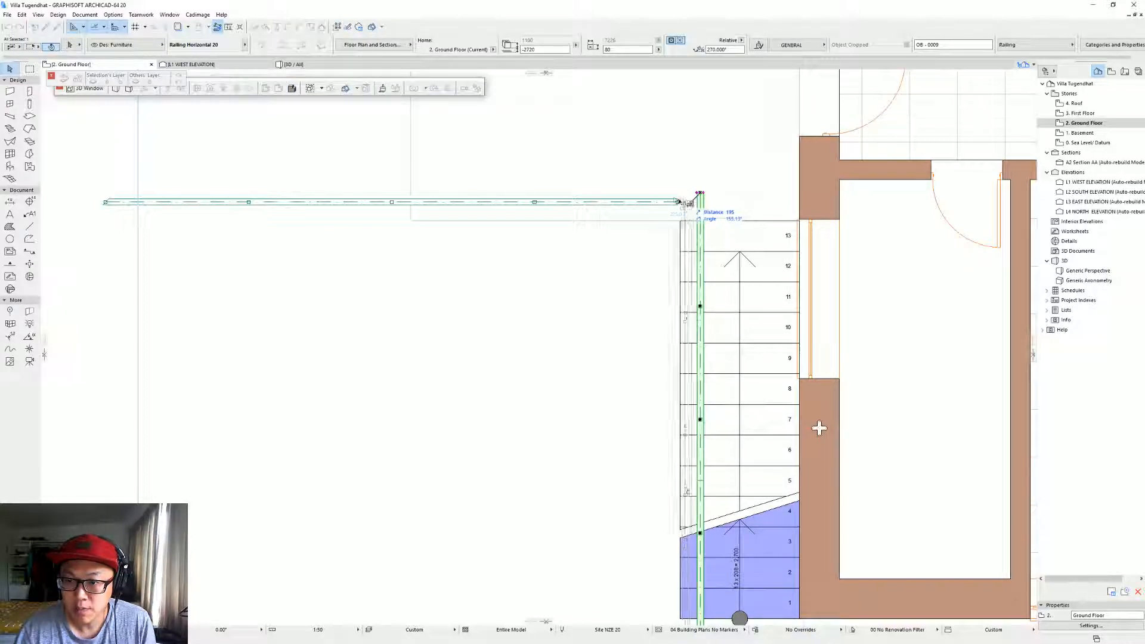
{"action": "left_click", "coordinate": [680, 225]}
{"action": "left_click", "coordinate": [678, 209]}
{"action": "left_click", "coordinate": [686, 210]}
Move the stair railing along the flight so its lower end sits just inside the front edge of the first step.
{"action": "scroll", "coordinate": [687, 211], "scroll_direction": "down", "scroll_amount": 5}
{"action": "middle_click_drag", "start_coordinate": [686, 211], "coordinate": [628, 135]}
{"action": "scroll", "coordinate": [629, 269], "scroll_direction": "up", "scroll_amount": 4}
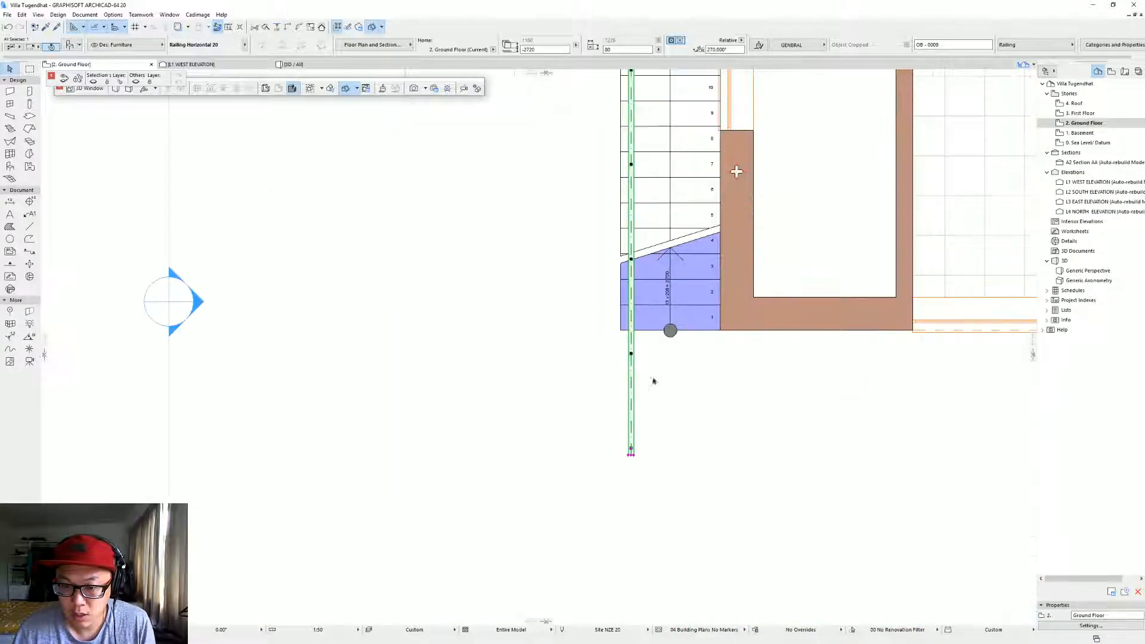
{"action": "left_click", "coordinate": [633, 452]}
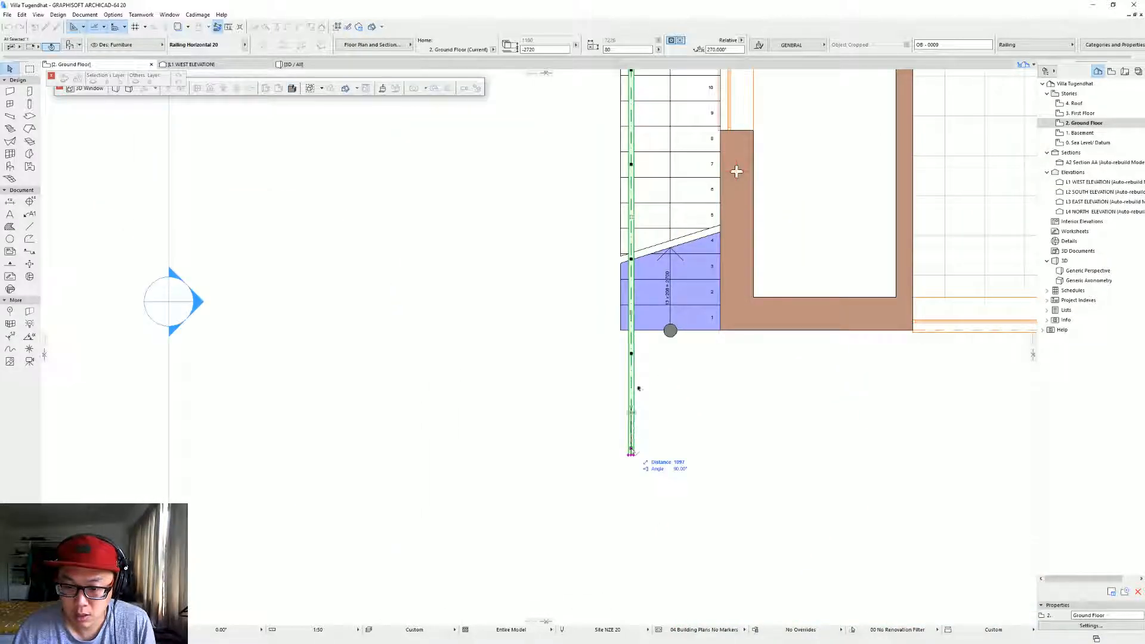
{"action": "left_click", "coordinate": [622, 331]}
{"action": "left_click", "coordinate": [632, 331]}
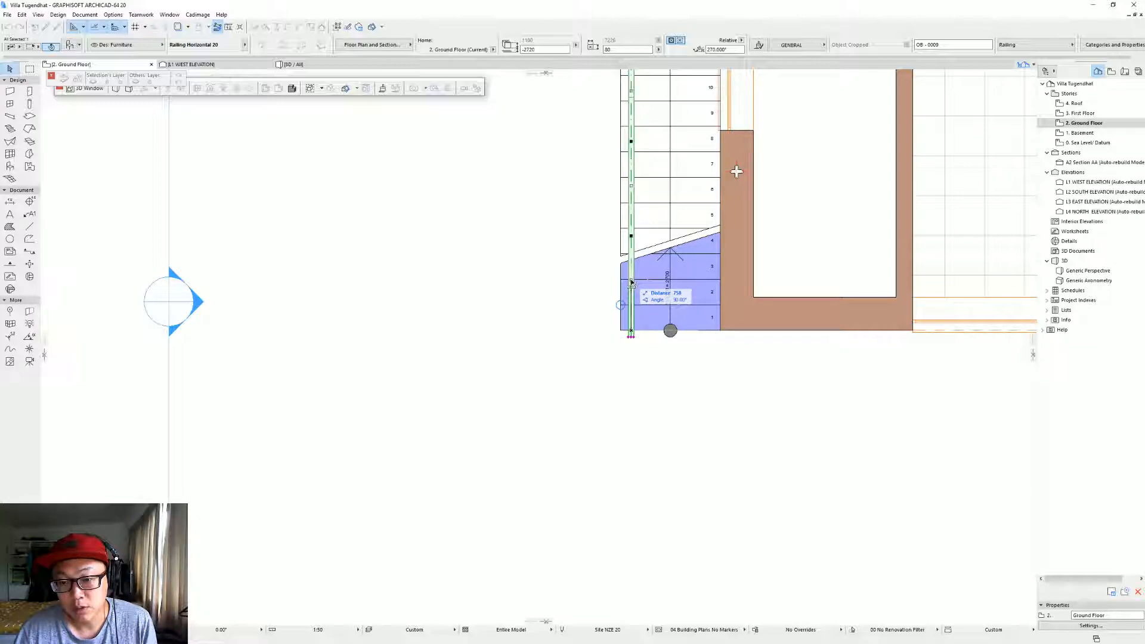
{"action": "key", "text": "Return"}
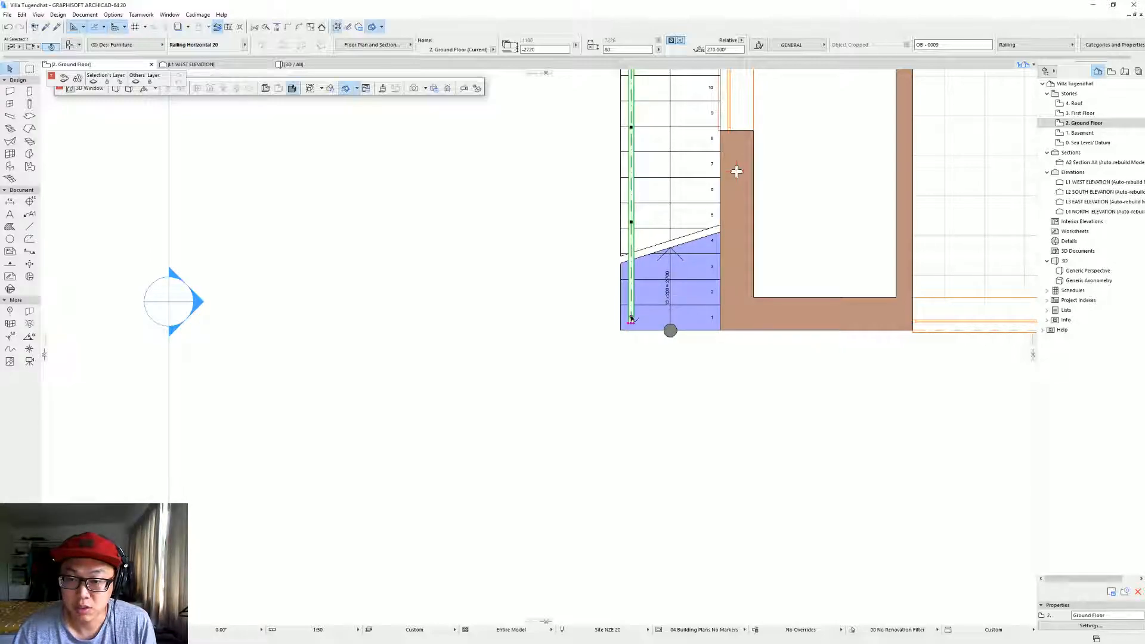
Align the horizontal landing railing with the landing's front edge and offset it slightly inward from that edge.
{"action": "scroll", "coordinate": [624, 304], "scroll_direction": "down", "scroll_amount": 2}
{"action": "middle_click_drag", "start_coordinate": [622, 332], "coordinate": [634, 522]}
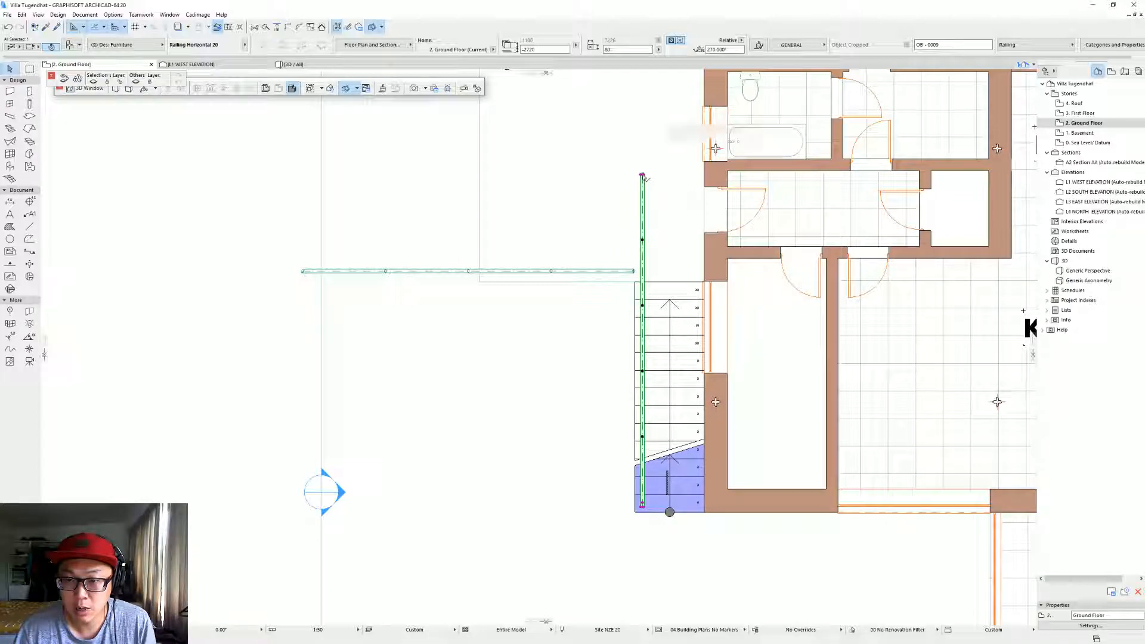
{"action": "left_click", "coordinate": [528, 271]}
{"action": "scroll", "coordinate": [640, 274], "scroll_direction": "up", "scroll_amount": 3}
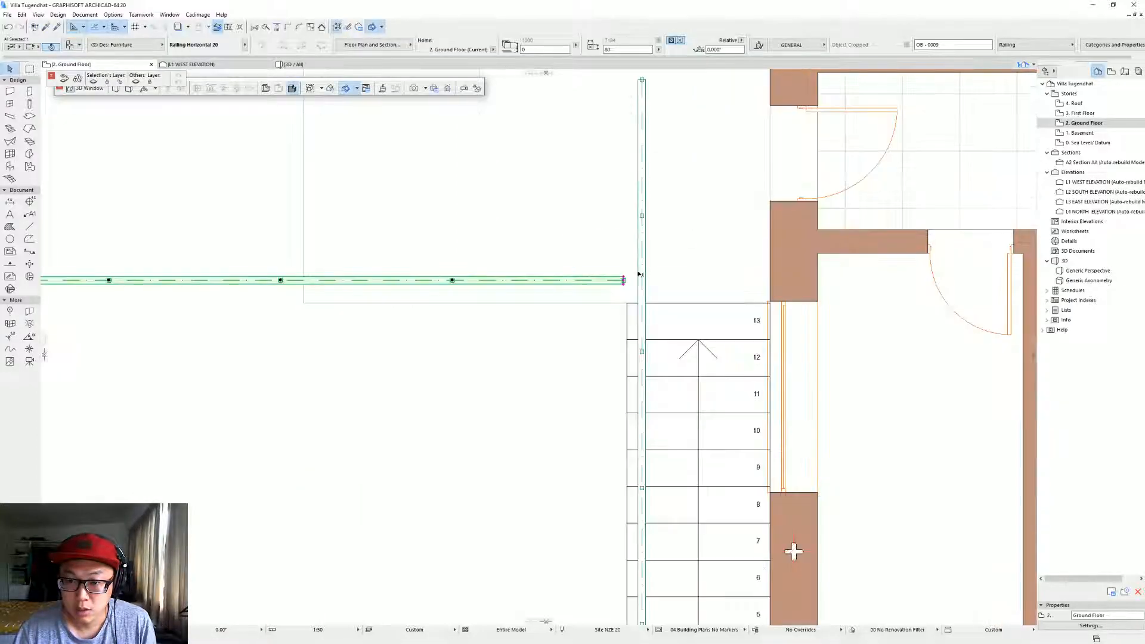
{"action": "key", "text": "ctrl+d"}
{"action": "left_click", "coordinate": [624, 281]}
{"action": "left_click", "coordinate": [625, 306]}
{"action": "key", "text": "ctrl+d"}
{"action": "left_click", "coordinate": [624, 303]}
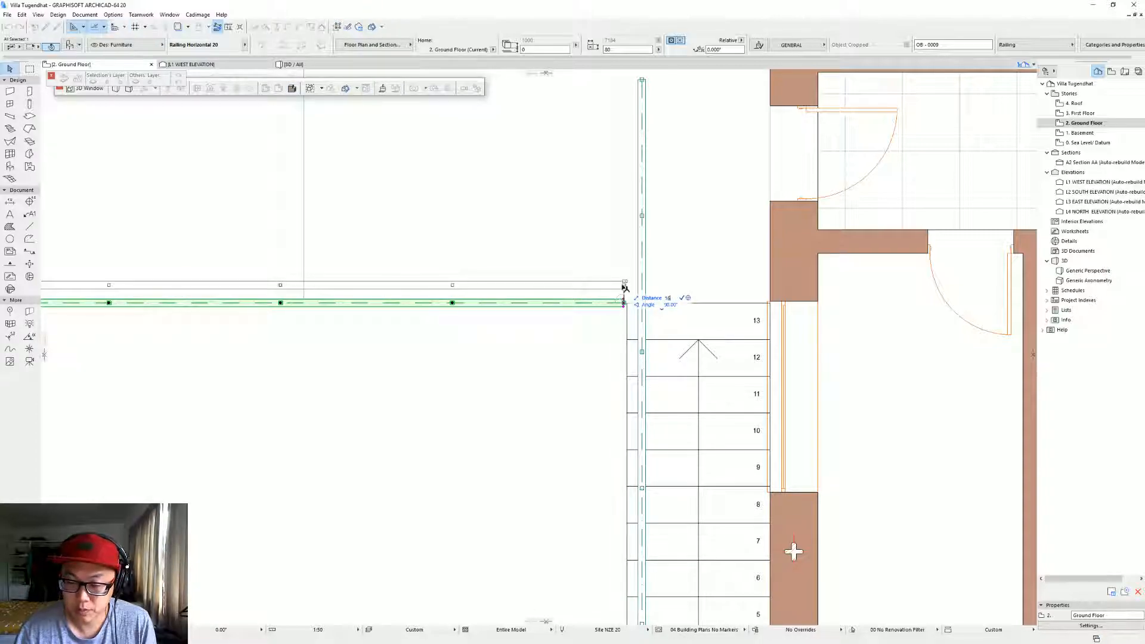
{"action": "left_click", "coordinate": [625, 288]}
Shorten the stair railing's upper end and extend the landing railing so the two meet at the corner.
{"action": "left_click", "coordinate": [643, 81]}
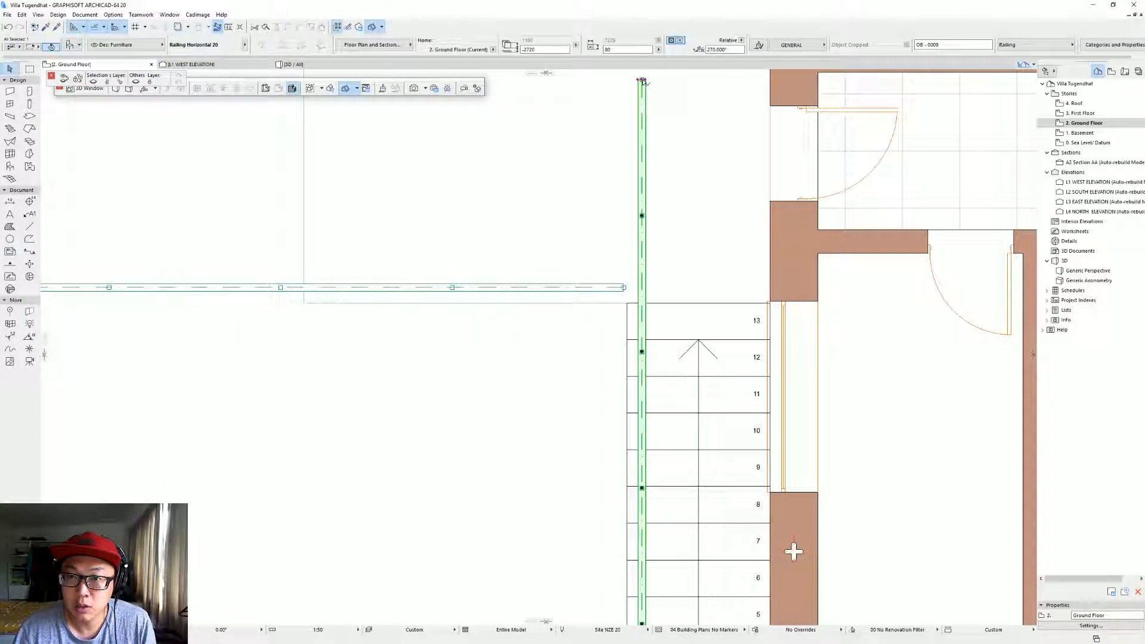
{"action": "left_click", "coordinate": [642, 80]}
{"action": "left_click", "coordinate": [749, 113]}
{"action": "scroll", "coordinate": [636, 288], "scroll_direction": "up", "scroll_amount": 3}
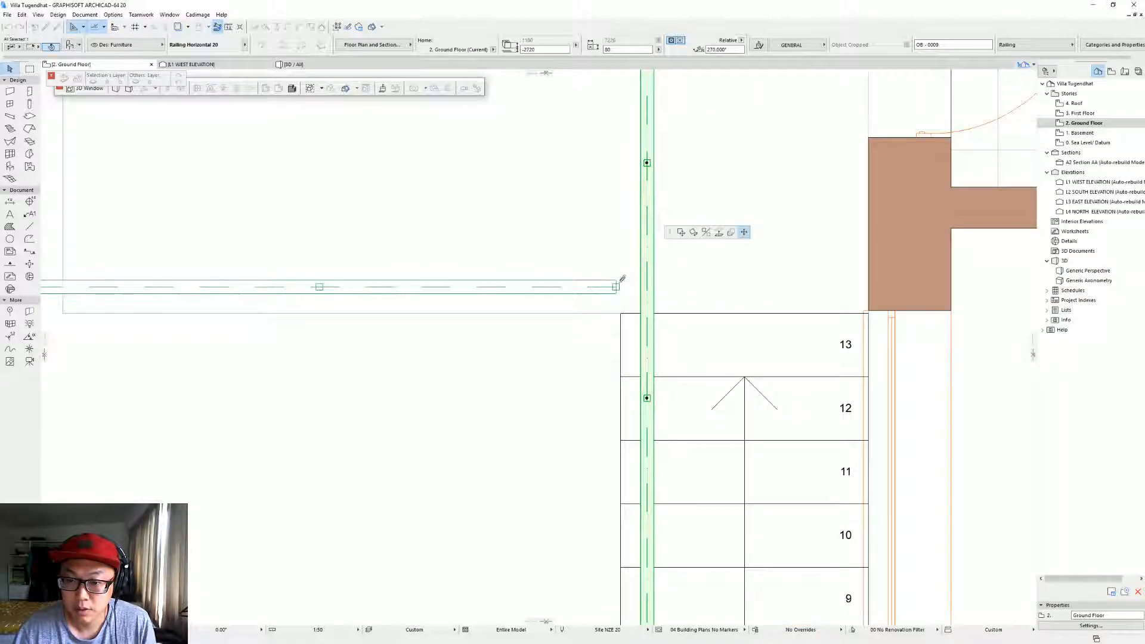
{"action": "left_click", "coordinate": [616, 289]}
{"action": "left_click", "coordinate": [616, 287]}
{"action": "left_click", "coordinate": [647, 287]}
Mitre the meeting ends of the landing and stair railings by adjusting their cutting angles to the corner's diagonal.
{"action": "left_click", "coordinate": [648, 287]}
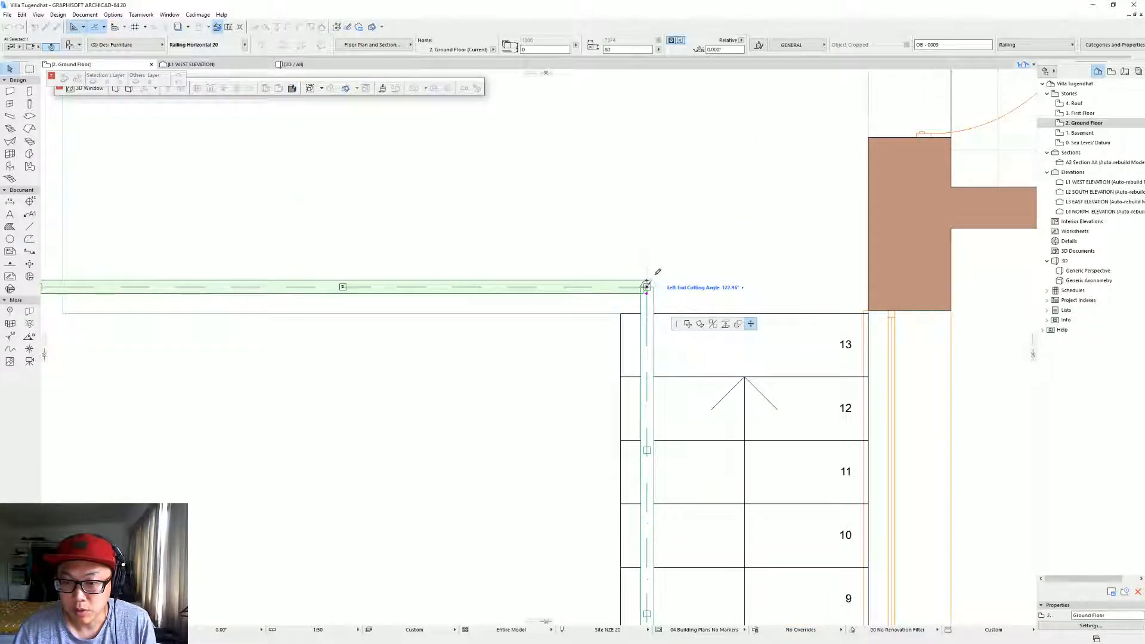
{"action": "scroll", "coordinate": [648, 281], "scroll_direction": "up", "scroll_amount": 3}
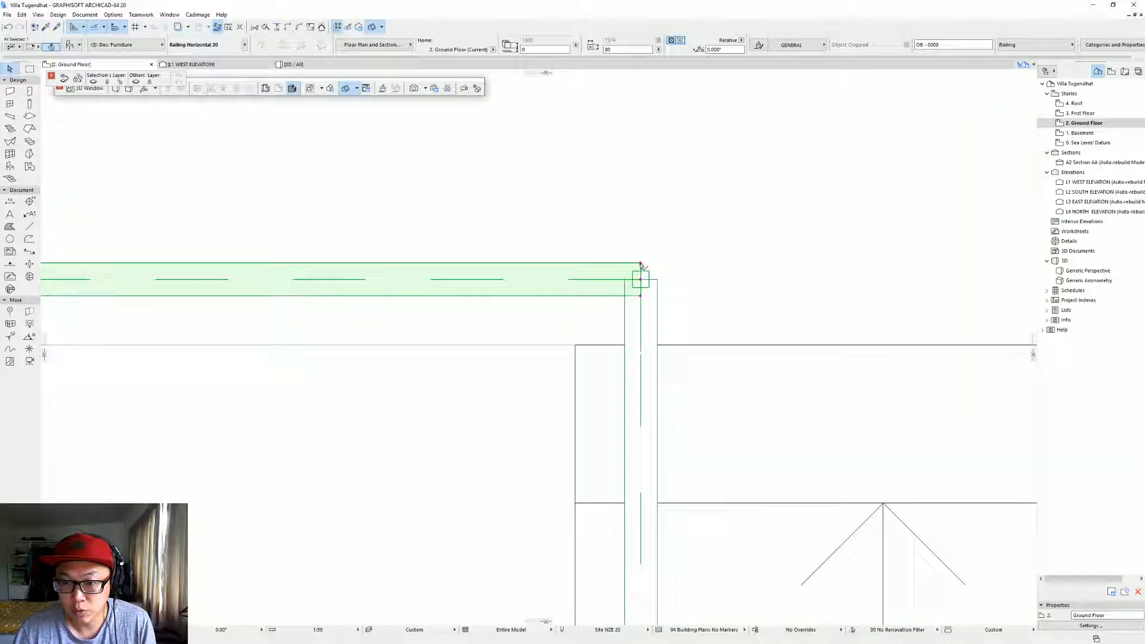
{"action": "left_click", "coordinate": [641, 264]}
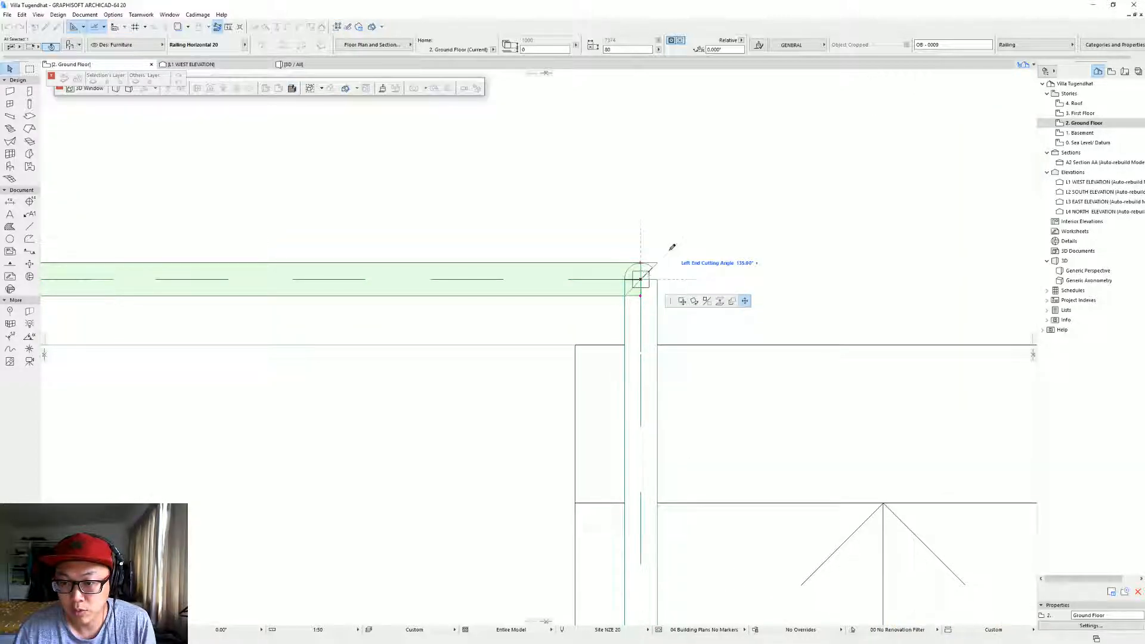
{"action": "left_click", "coordinate": [668, 251]}
{"action": "left_click", "coordinate": [658, 285]}
{"action": "left_click", "coordinate": [658, 280]}
{"action": "left_click", "coordinate": [657, 263]}
{"action": "key", "text": "Escape"}
Shorten the landing railing's free end to the landing's outer edge and pull it slightly further inward.
{"action": "scroll", "coordinate": [654, 281], "scroll_direction": "down", "scroll_amount": 6}
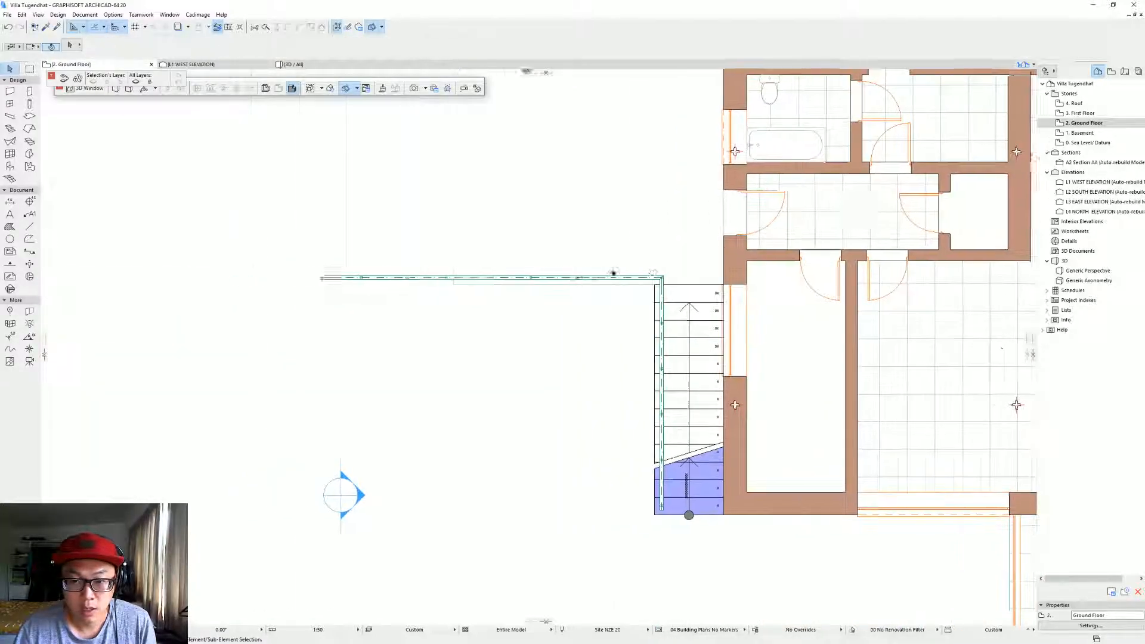
{"action": "left_click", "coordinate": [329, 278]}
{"action": "left_click", "coordinate": [417, 278]}
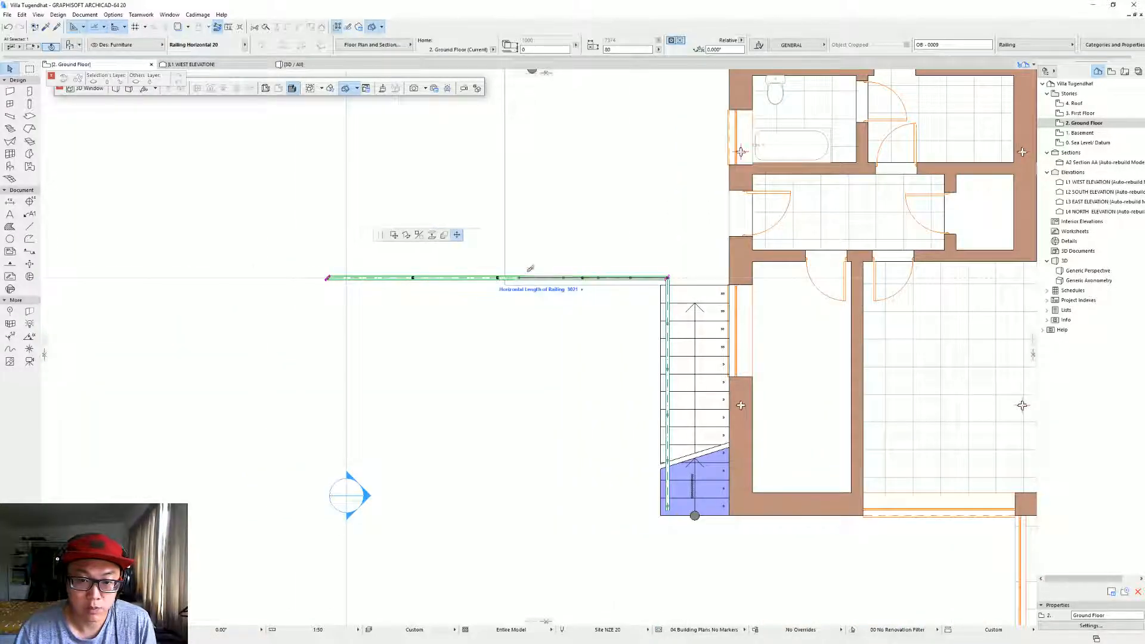
{"action": "scroll", "coordinate": [417, 278], "scroll_direction": "up", "scroll_amount": 5}
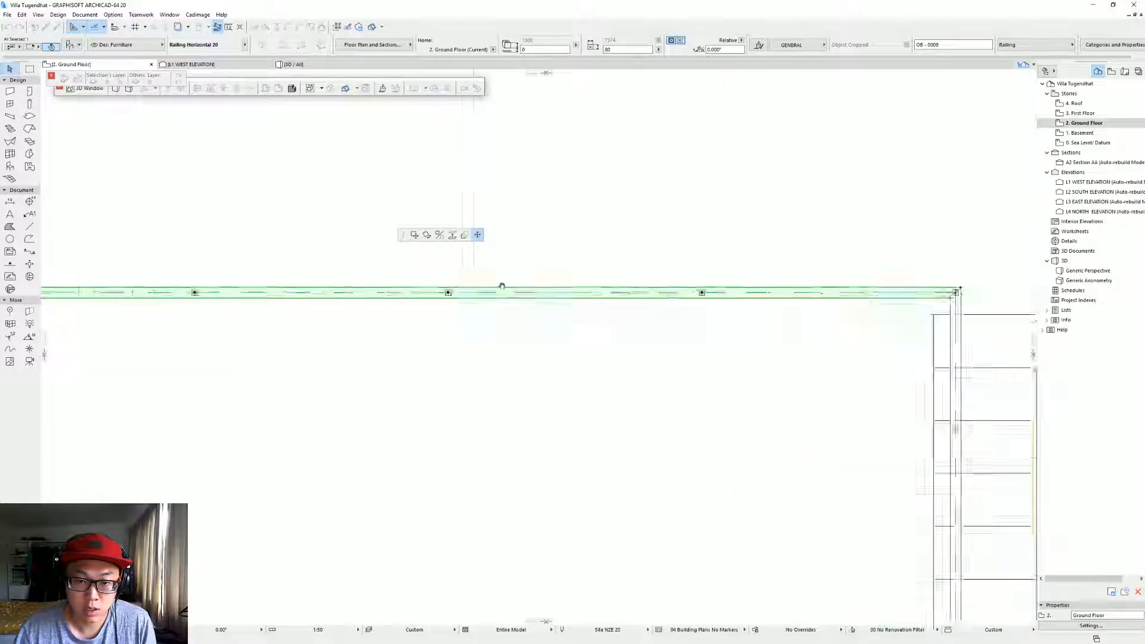
{"action": "left_click", "coordinate": [463, 321]}
{"action": "left_click", "coordinate": [469, 288]}
{"action": "left_click", "coordinate": [463, 294]}
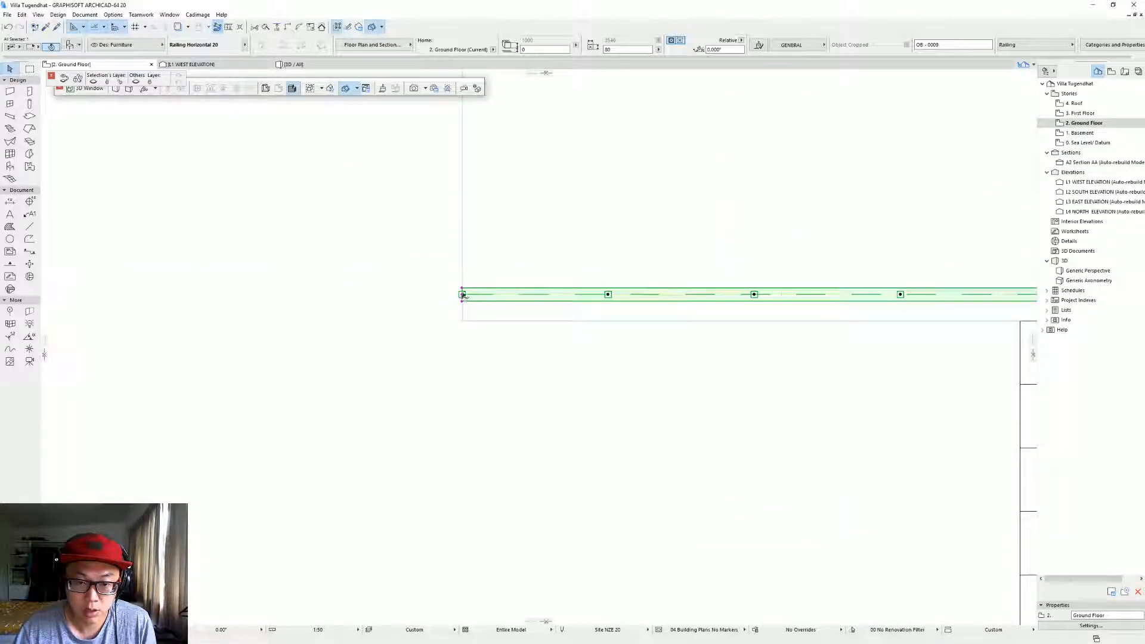
{"action": "left_click", "coordinate": [486, 294]}
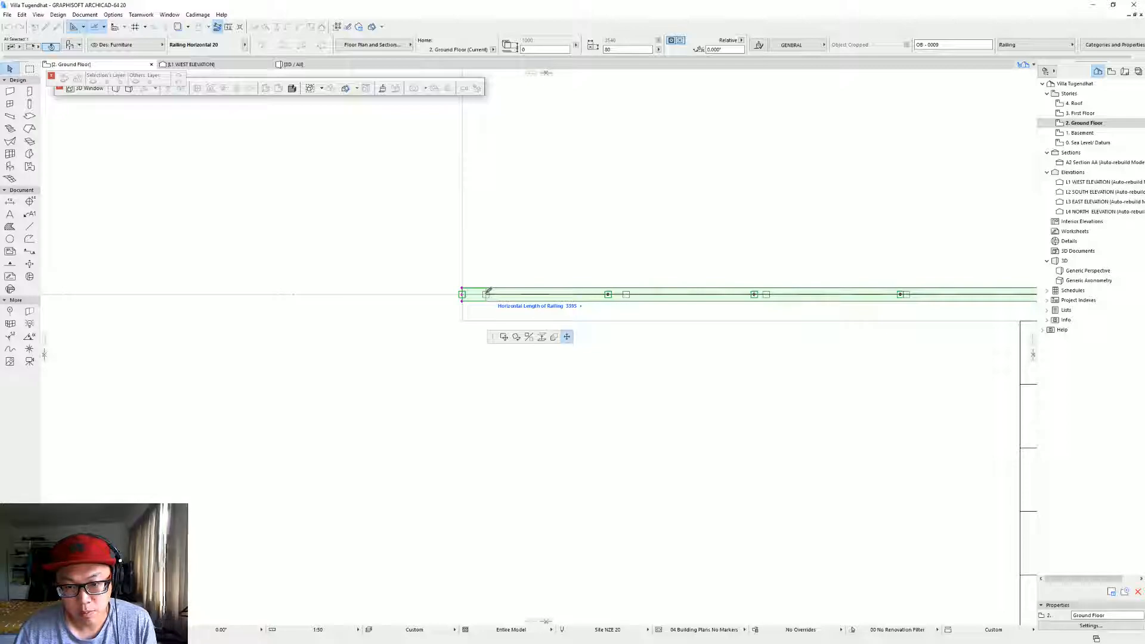
{"action": "left_click", "coordinate": [486, 294]}
Set the post offset at the landing railing's free end to 100 mm and extend that end to the landing's outer edge.
{"action": "middle_click_drag", "start_coordinate": [593, 297], "coordinate": [484, 291]}
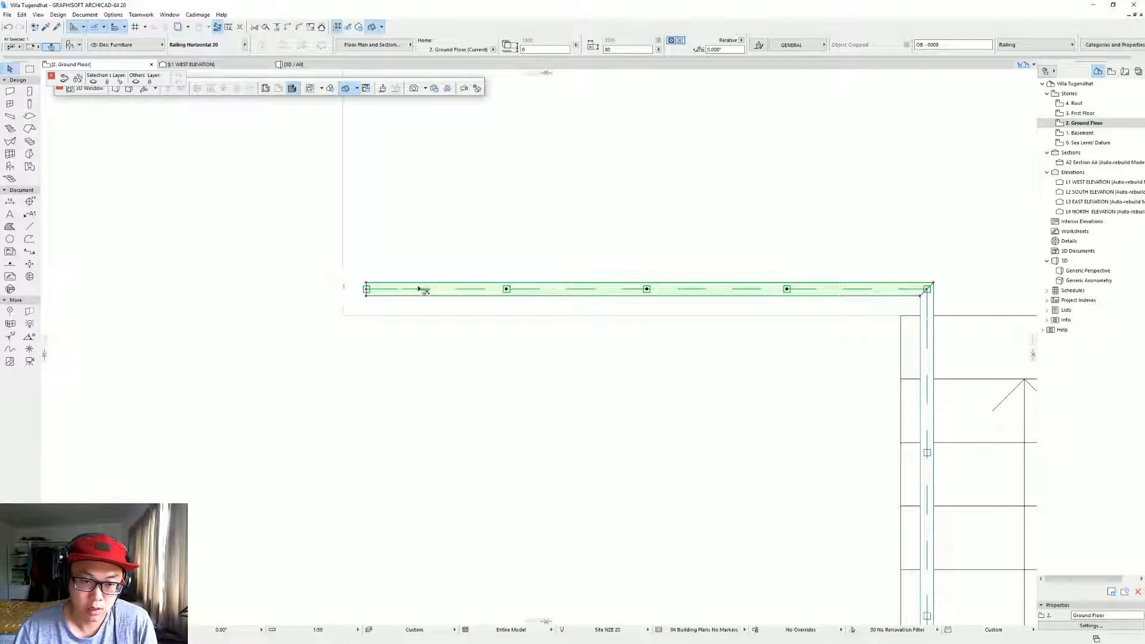
{"action": "double_click", "coordinate": [442, 293]}
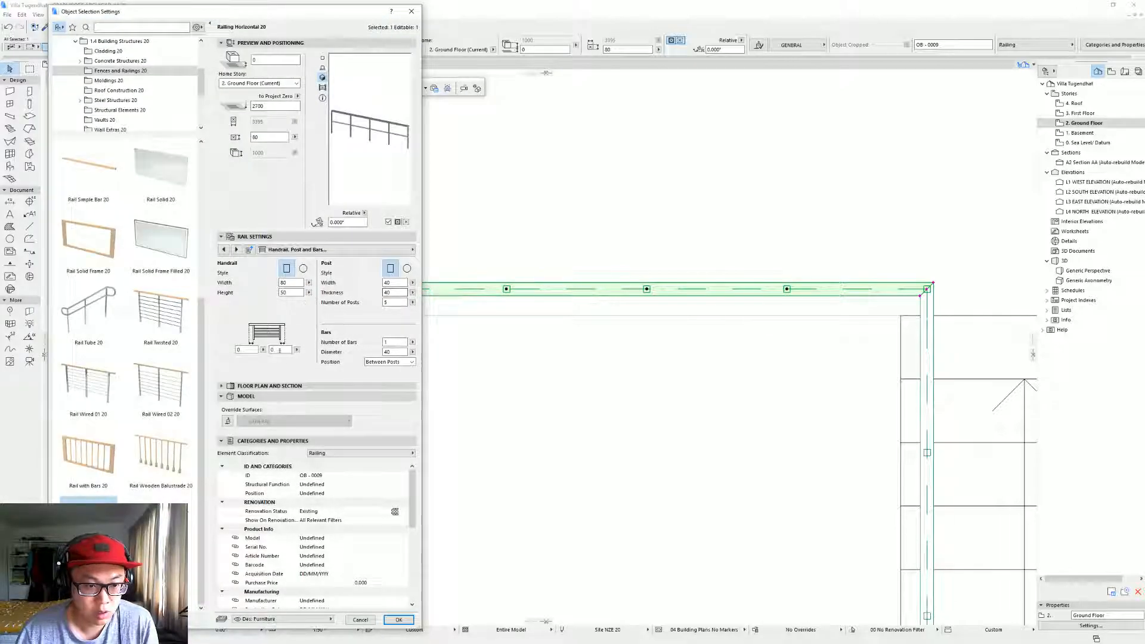
{"action": "left_click_drag", "start_coordinate": [257, 350], "coordinate": [127, 350]}
{"action": "type", "text": "100"}
{"action": "key", "text": "Return"}
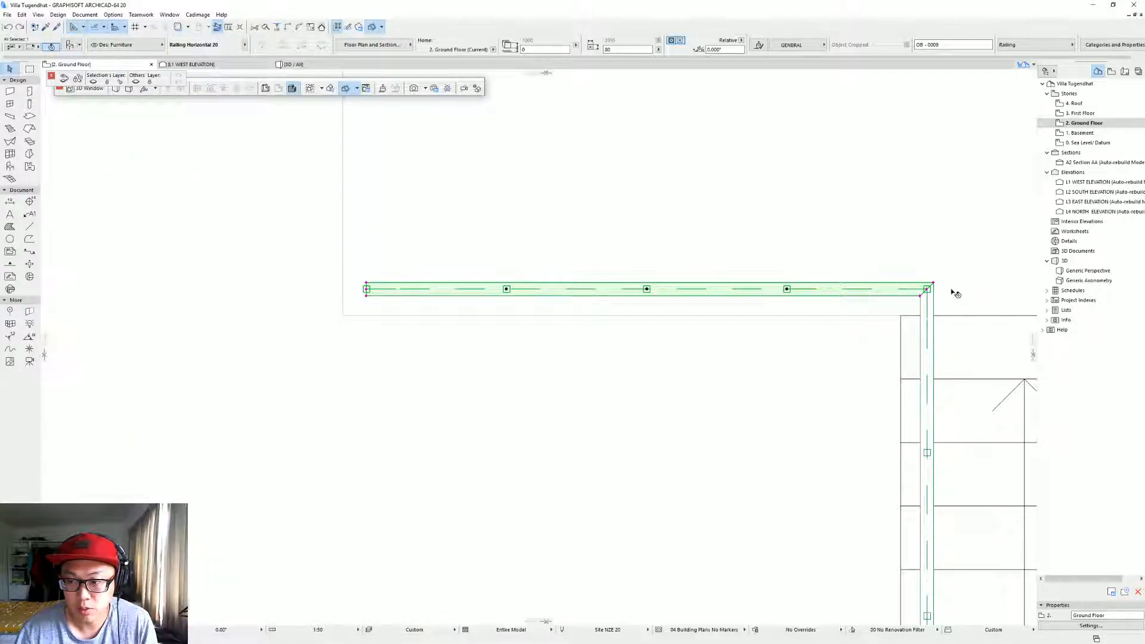
{"action": "key", "text": "ctrl+t"}
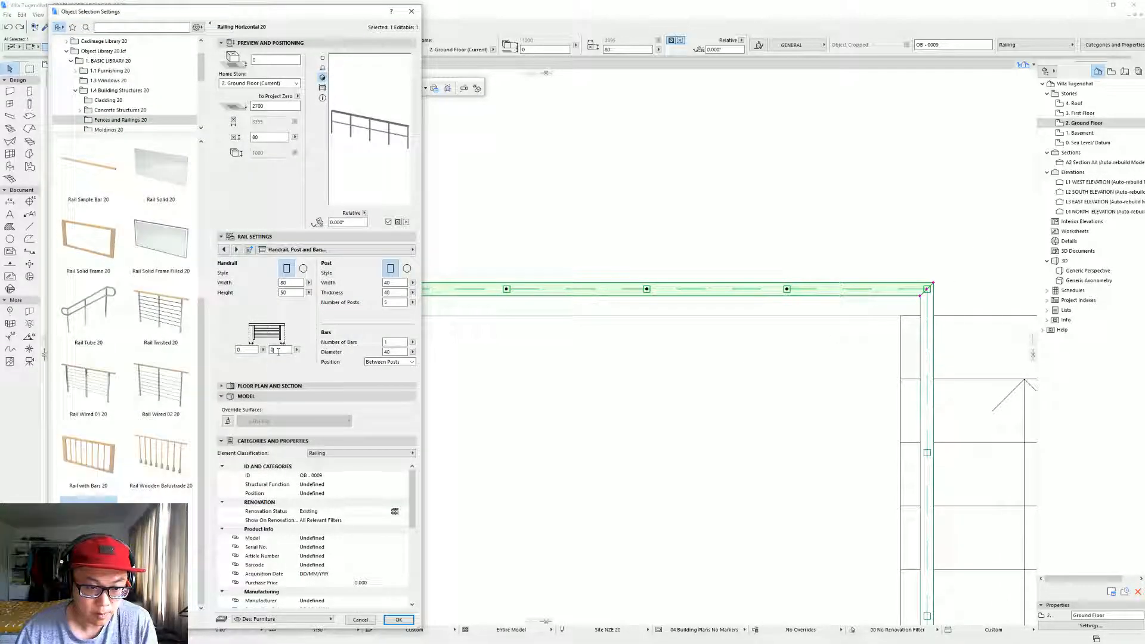
{"action": "key", "text": "Return"}
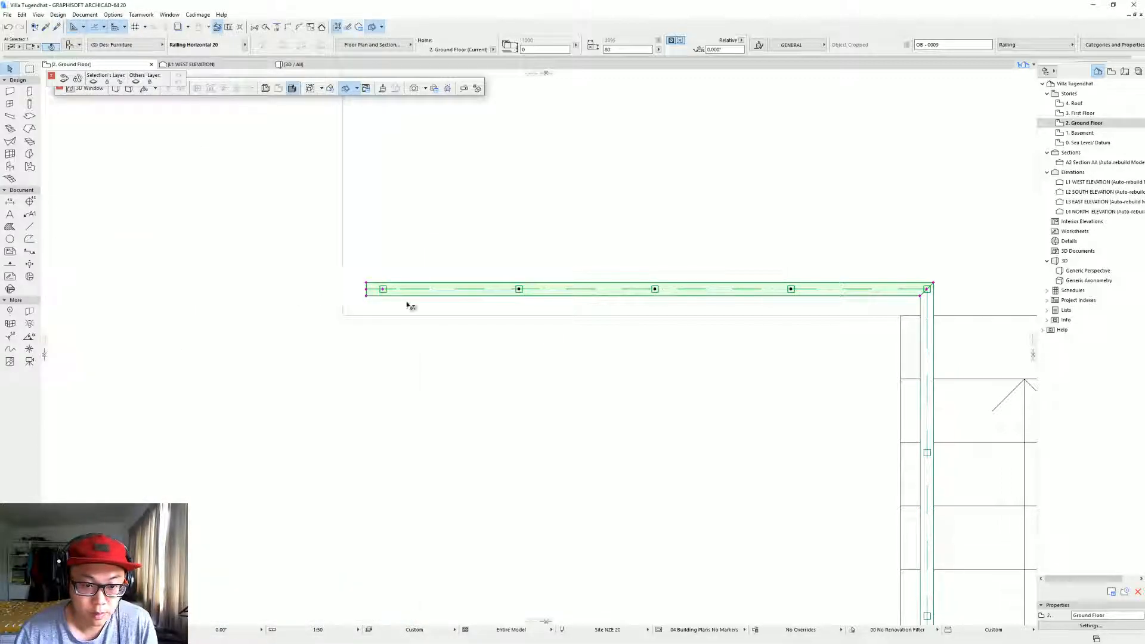
{"action": "left_click", "coordinate": [367, 289]}
{"action": "left_click", "coordinate": [343, 289]}
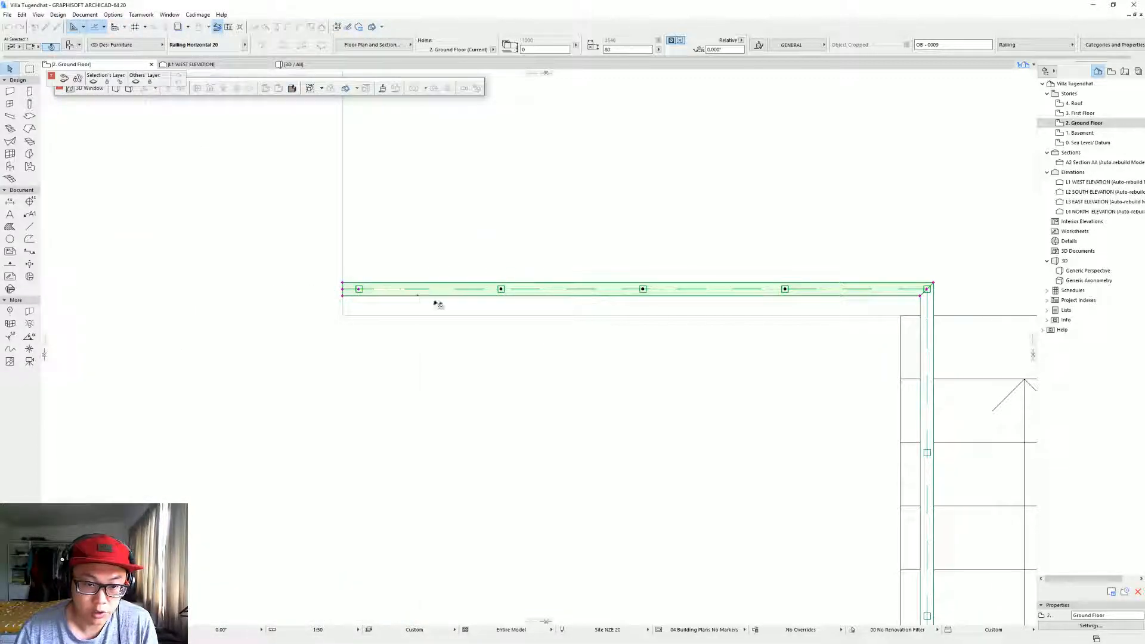
Open the West Elevation from its marker on the ground floor plan.
{"action": "middle_click_drag", "start_coordinate": [940, 297], "coordinate": [821, 297]}
{"action": "left_click", "coordinate": [670, 358]}
{"action": "scroll", "coordinate": [598, 324], "scroll_direction": "down", "scroll_amount": 5}
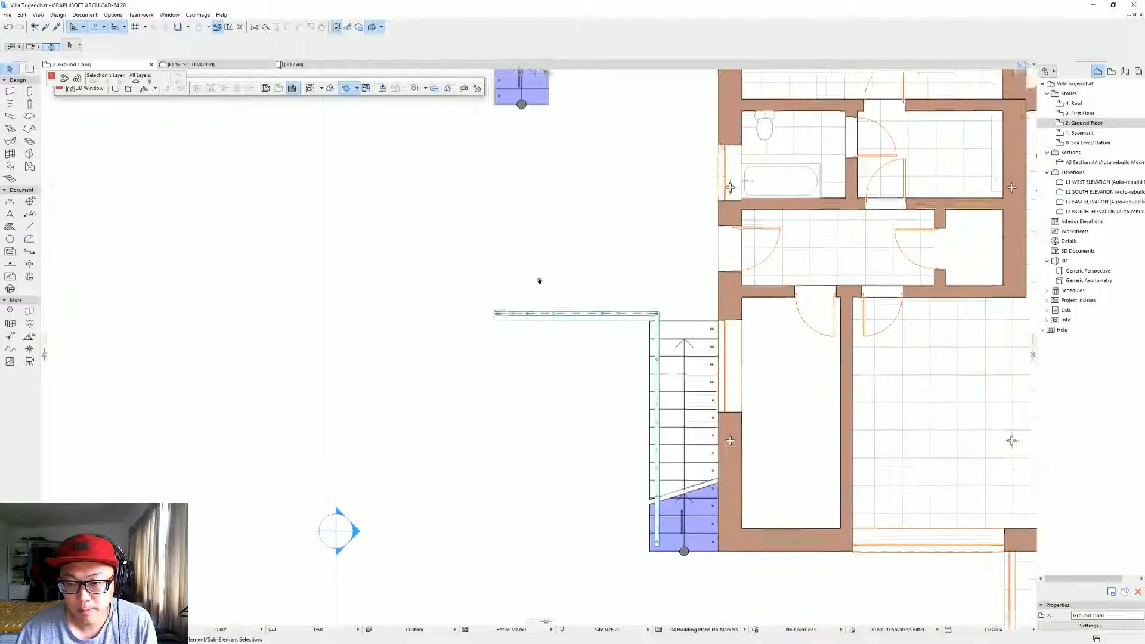
{"action": "middle_click_drag", "start_coordinate": [551, 288], "coordinate": [519, 242]}
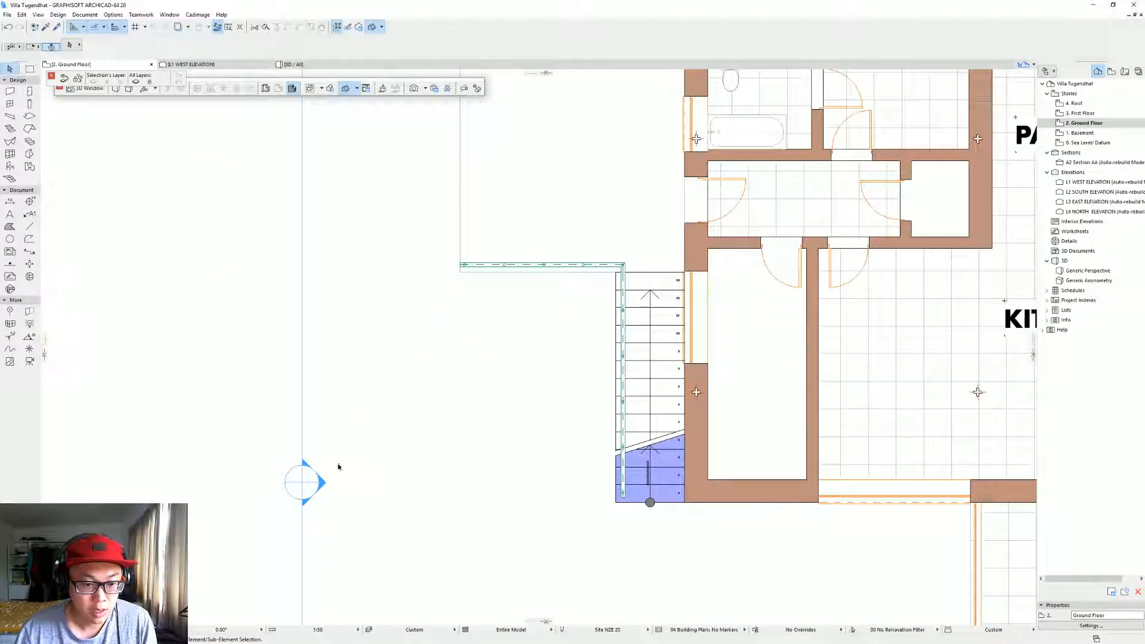
{"action": "left_click", "coordinate": [302, 480]}
{"action": "right_click", "coordinate": [302, 478]}
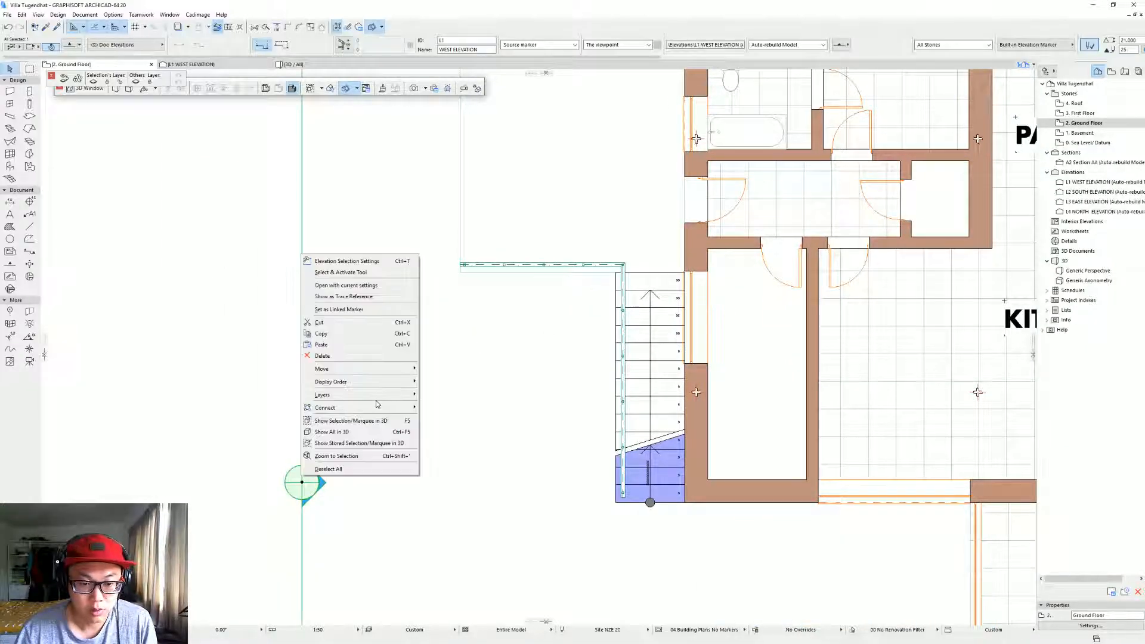
{"action": "left_click", "coordinate": [375, 287]}
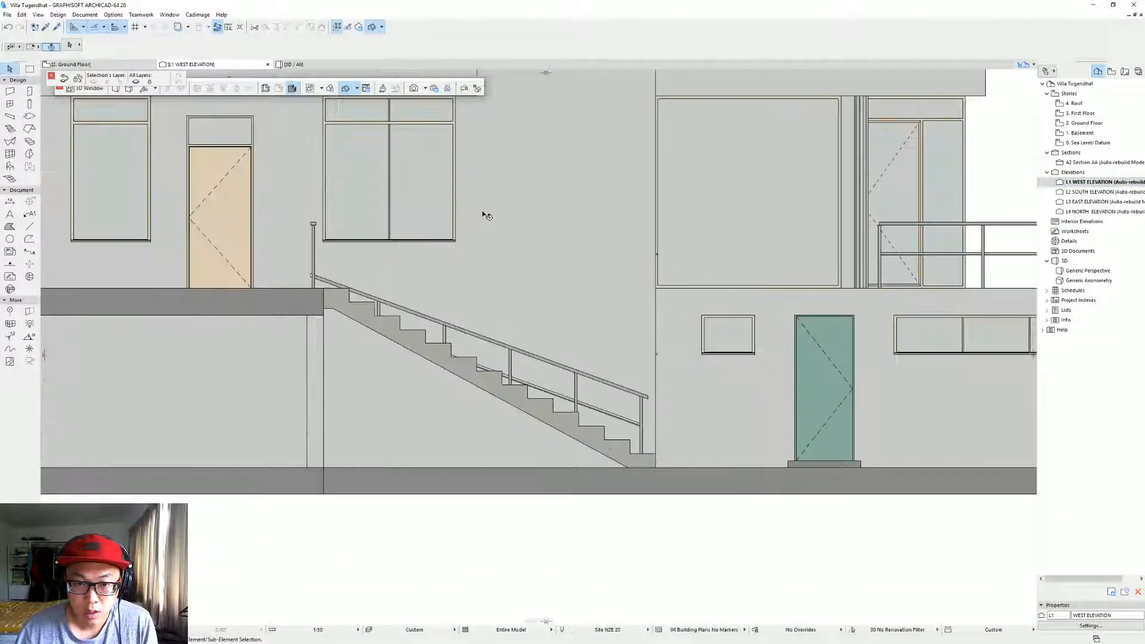
Draw a horizontal dashed reference line beneath the stair, starting at the foot of the riser above the lowest tread.
{"action": "middle_click_drag", "start_coordinate": [484, 213], "coordinate": [500, 204]}
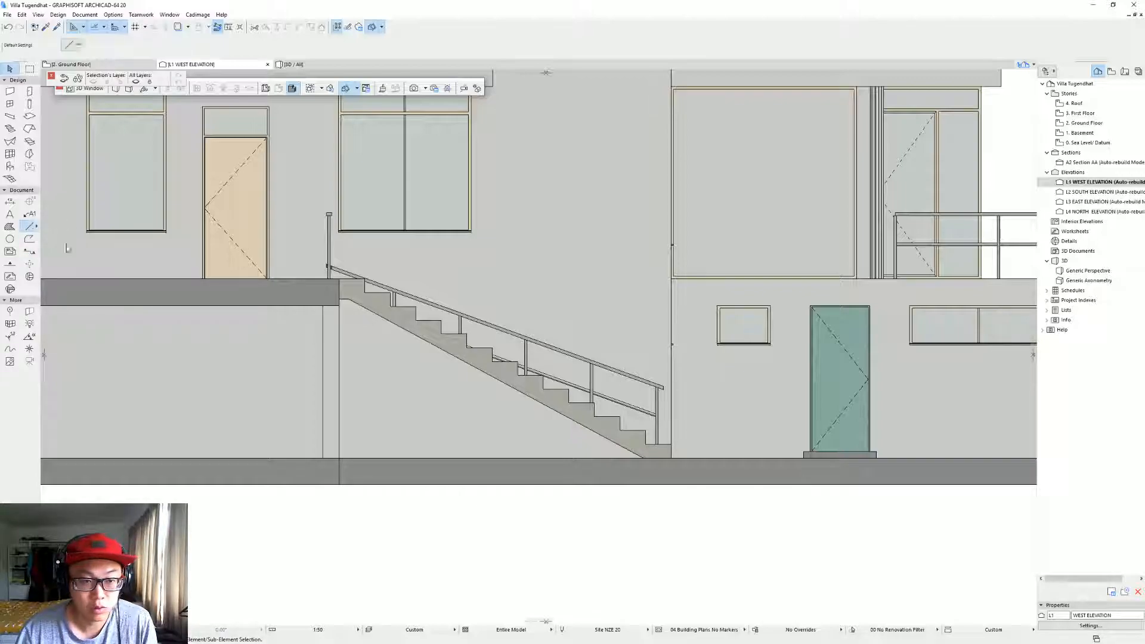
{"action": "left_click", "coordinate": [29, 226]}
{"action": "scroll", "coordinate": [679, 429], "scroll_direction": "up", "scroll_amount": 2}
{"action": "left_click", "coordinate": [623, 457]}
{"action": "left_click", "coordinate": [206, 456]}
{"action": "key", "text": "Escape"}
{"action": "left_click", "coordinate": [206, 456]}
{"action": "left_click", "coordinate": [360, 457]}
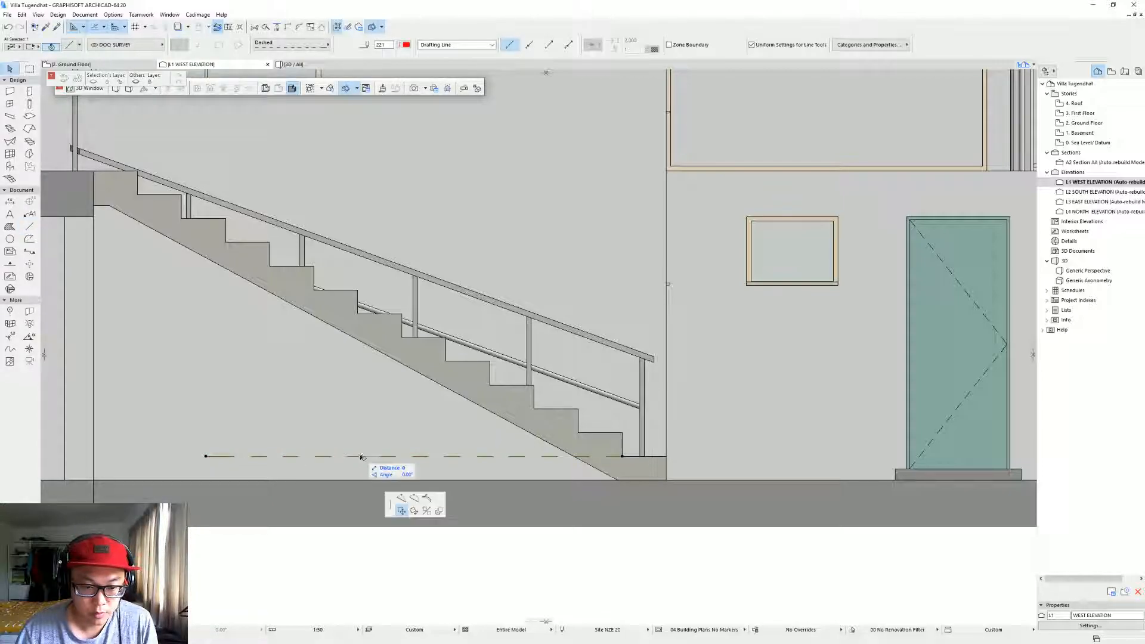
{"action": "left_click", "coordinate": [414, 511]}
{"action": "left_click", "coordinate": [623, 456]}
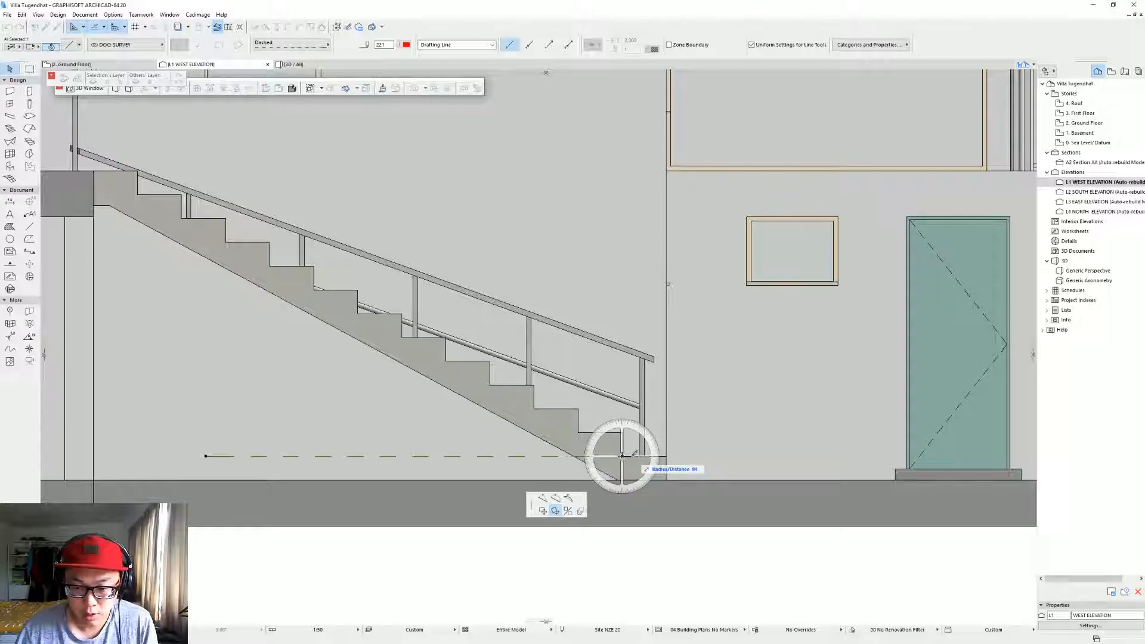
{"action": "key", "text": "Escape"}
Move the reference line up by one riser so its end sits on the nosing of the next step.
{"action": "key", "text": "ctrl+d"}
{"action": "left_click", "coordinate": [623, 456]}
{"action": "left_click", "coordinate": [623, 433]}
{"action": "key", "text": "ctrl+d"}
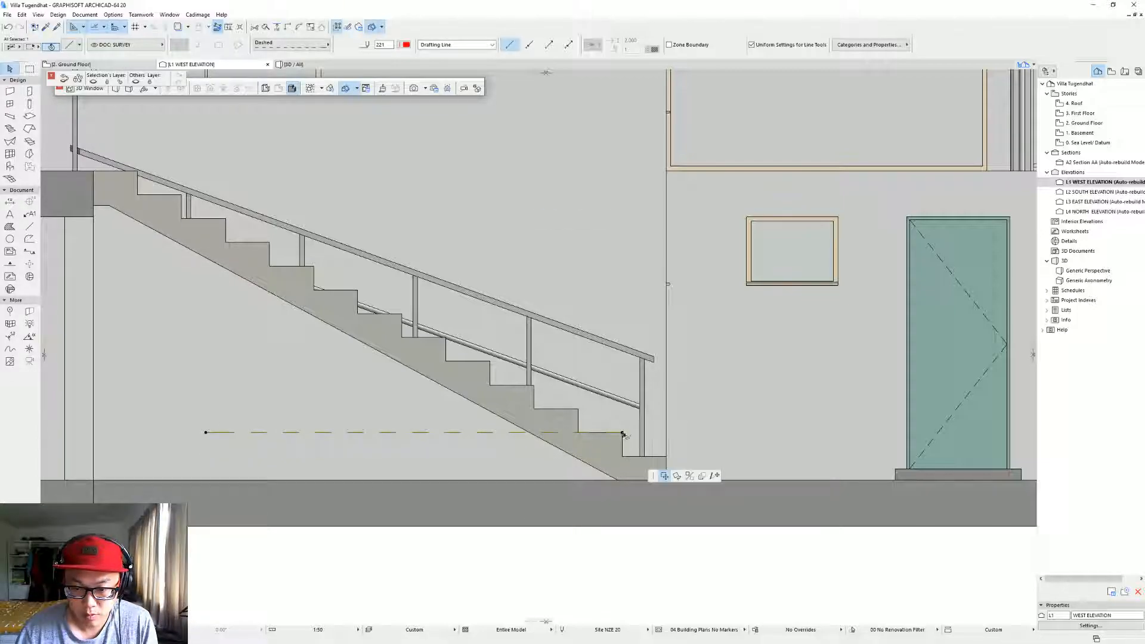
Measure the stair's slope angle from the horizontal reference line to the next step's nosing.
{"action": "left_click", "coordinate": [677, 475]}
{"action": "left_click", "coordinate": [623, 433]}
{"action": "left_click", "coordinate": [560, 432]}
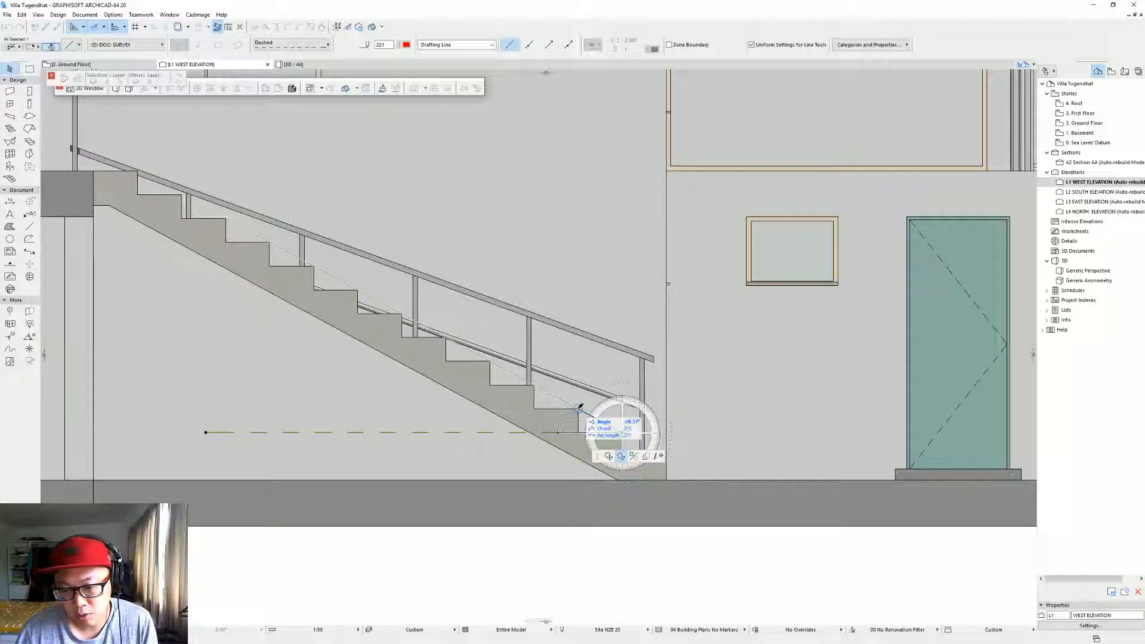
{"action": "key", "text": "Escape"}
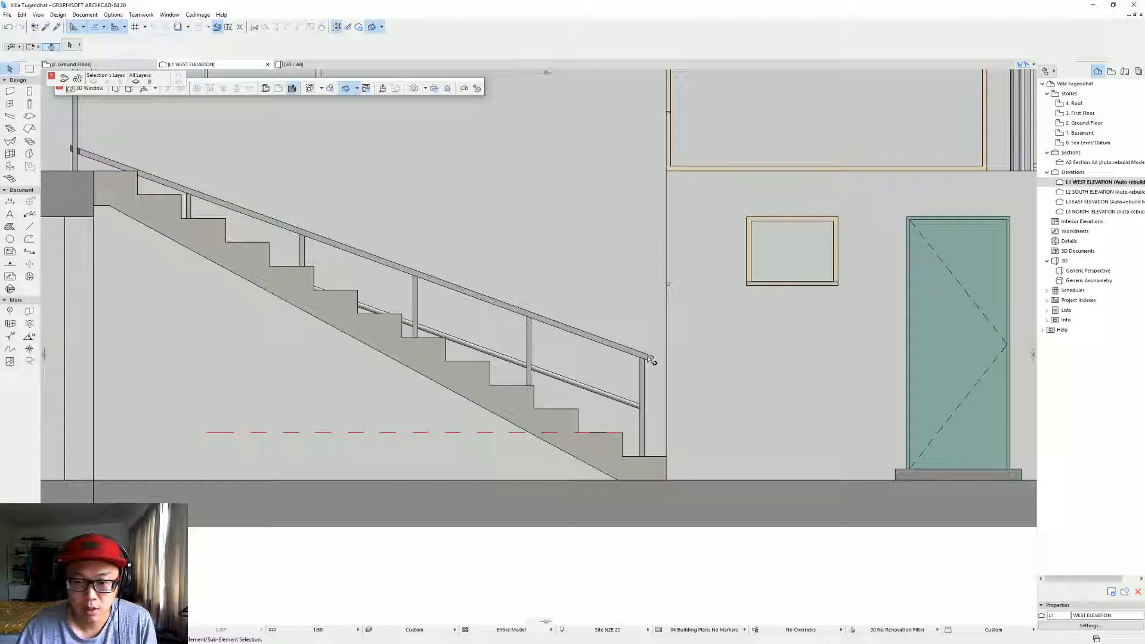
Set the stair railing's inclination angle to 28.37° to match the stair slope.
{"action": "left_click", "coordinate": [653, 359]}
{"action": "double_click", "coordinate": [644, 356]}
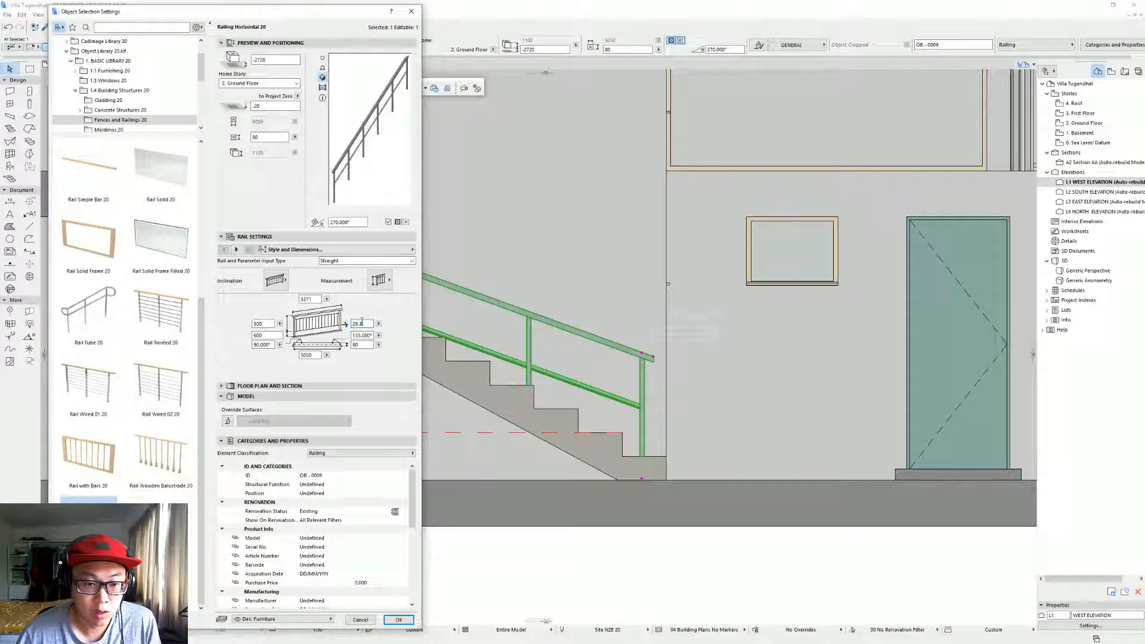
{"action": "key", "text": "Return"}
{"action": "scroll", "coordinate": [559, 368], "scroll_direction": "down", "scroll_amount": 2}
{"action": "middle_click_drag", "start_coordinate": [451, 345], "coordinate": [560, 434]}
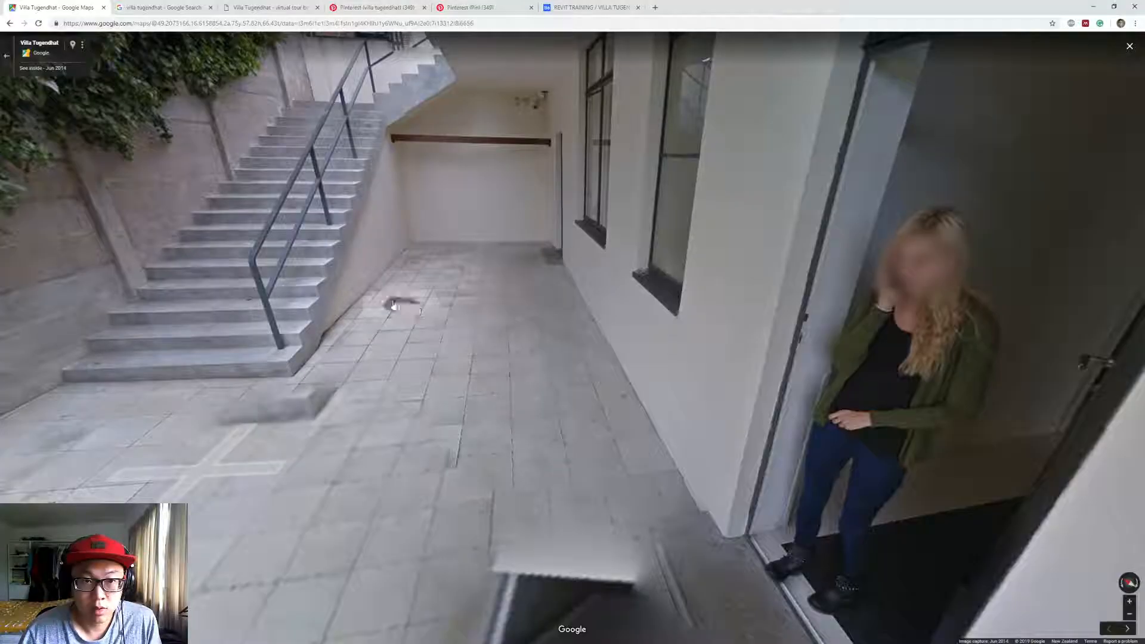
Examine the handrail and post spacing of the outside stair in the Google Maps street view, and return to the Archicad elevation.
{"action": "left_click_drag", "start_coordinate": [504, 325], "coordinate": [254, 546]}
{"action": "left_click", "coordinate": [461, 323]}
{"action": "left_click_drag", "start_coordinate": [485, 343], "coordinate": [319, 274]}
{"action": "left_click", "coordinate": [253, 380]}
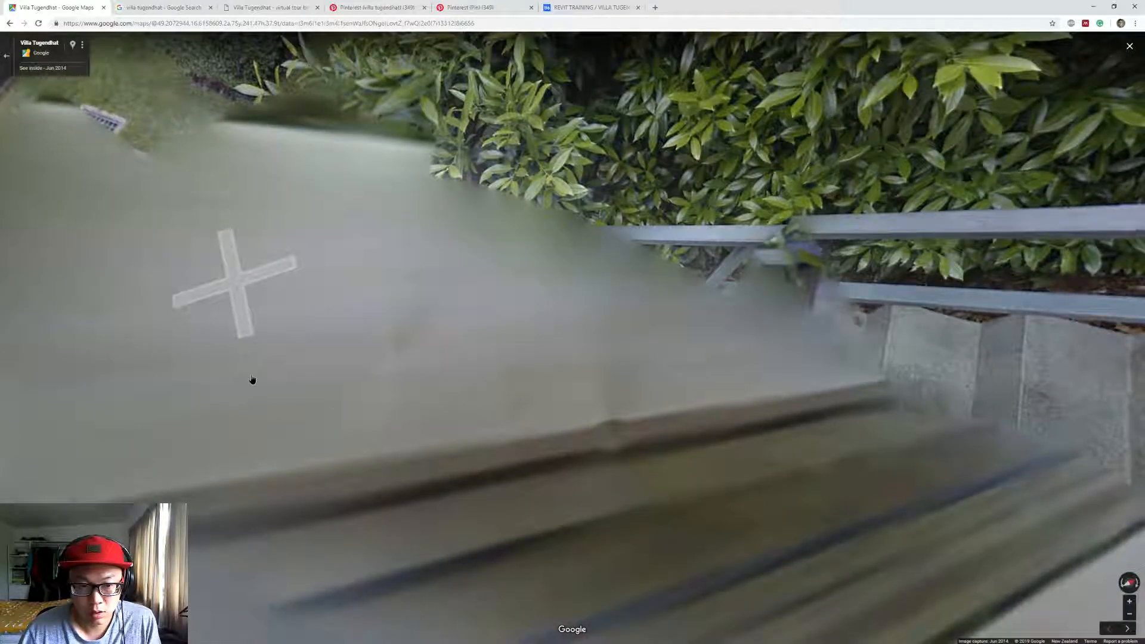
{"action": "left_click_drag", "start_coordinate": [406, 387], "coordinate": [249, 412]}
{"action": "left_click_drag", "start_coordinate": [823, 197], "coordinate": [525, 439]}
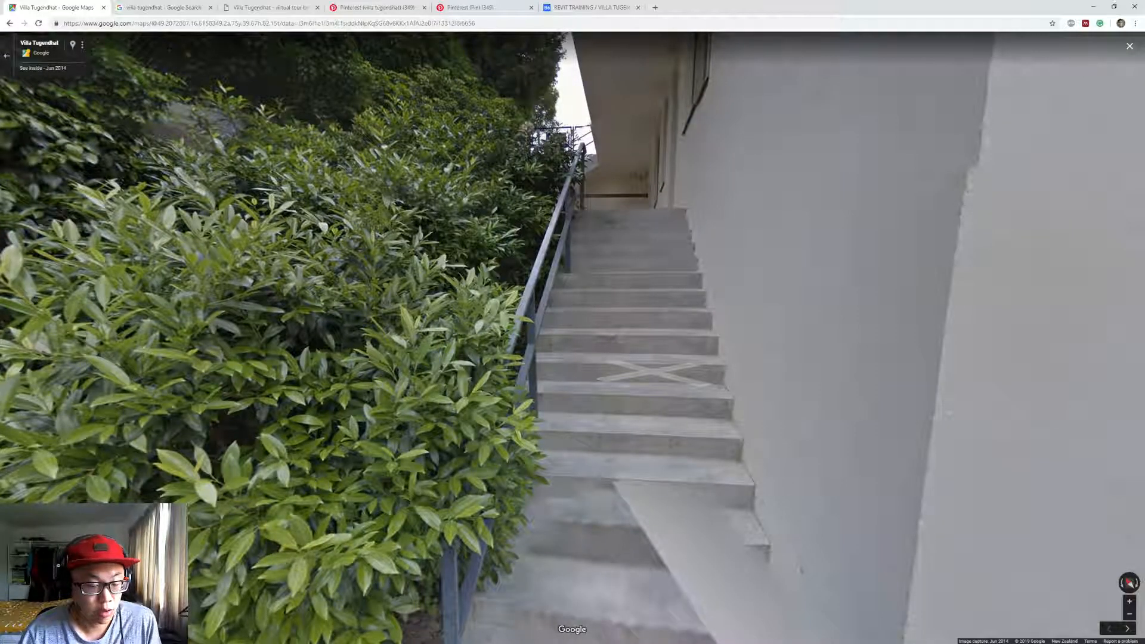
{"action": "key", "text": "alt+Tab"}
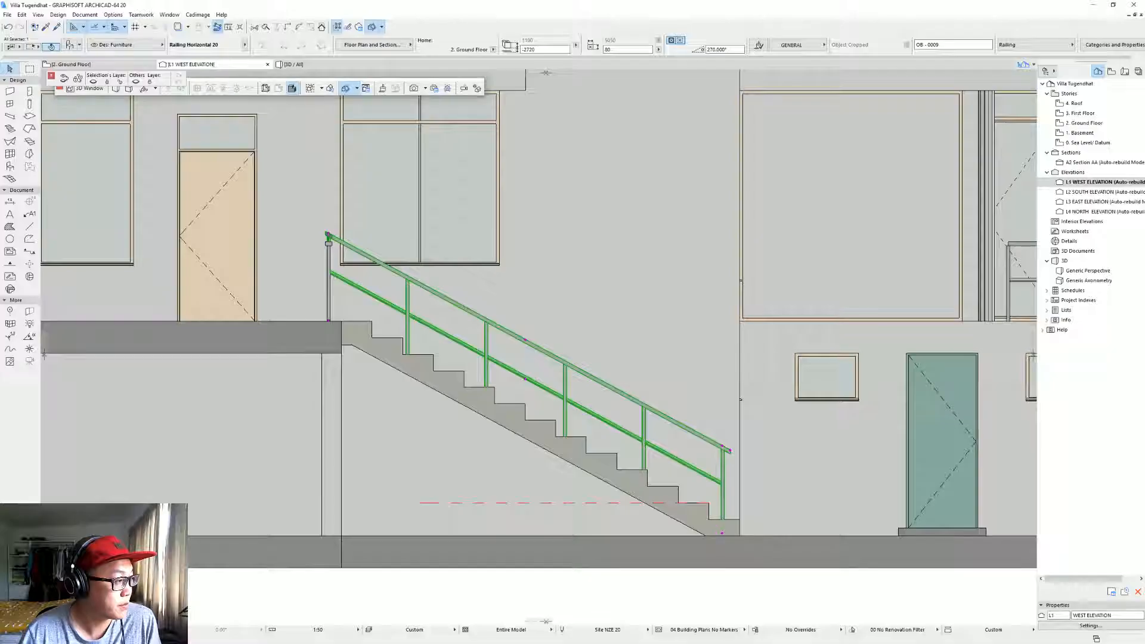
Reduce the stair railing's number of posts to 4.
{"action": "double_click", "coordinate": [517, 351]}
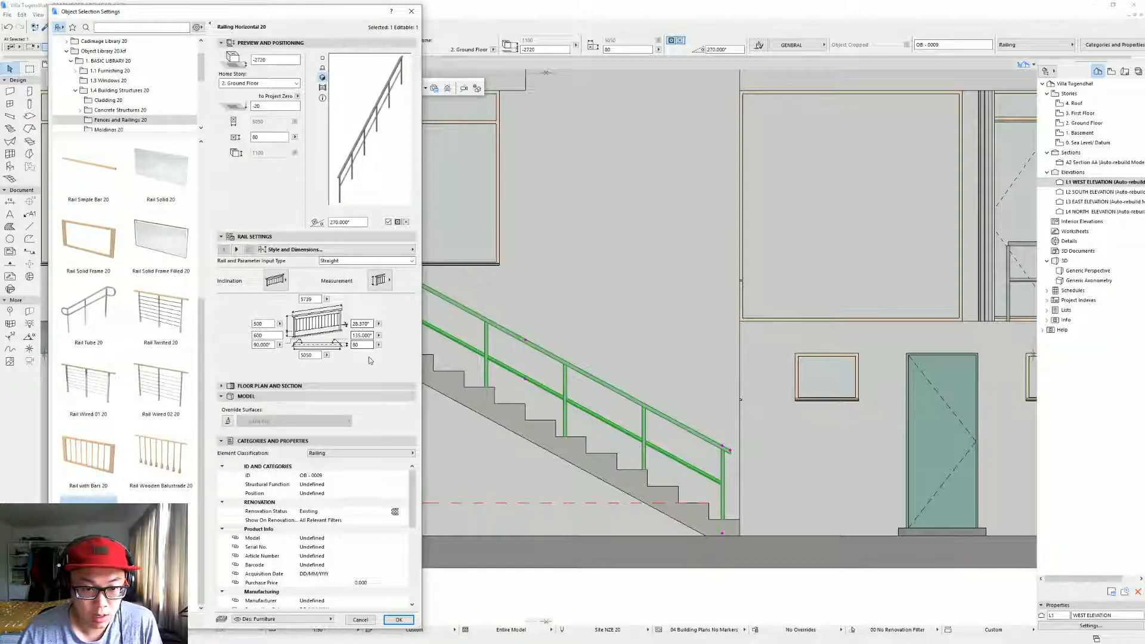
{"action": "left_click", "coordinate": [236, 250]}
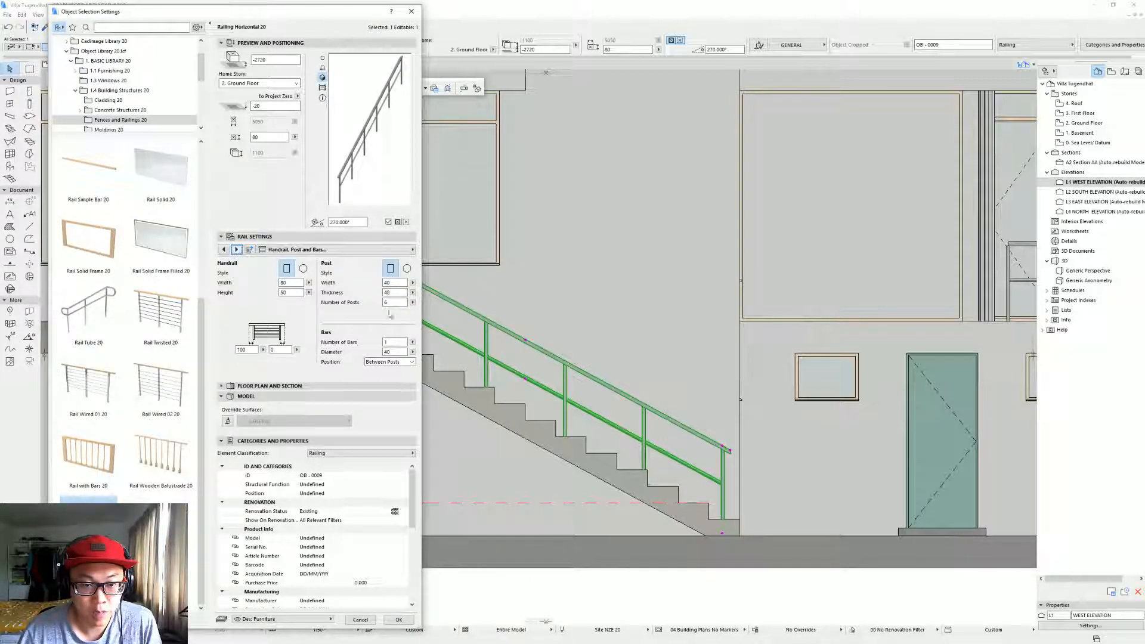
{"action": "key", "text": "Return"}
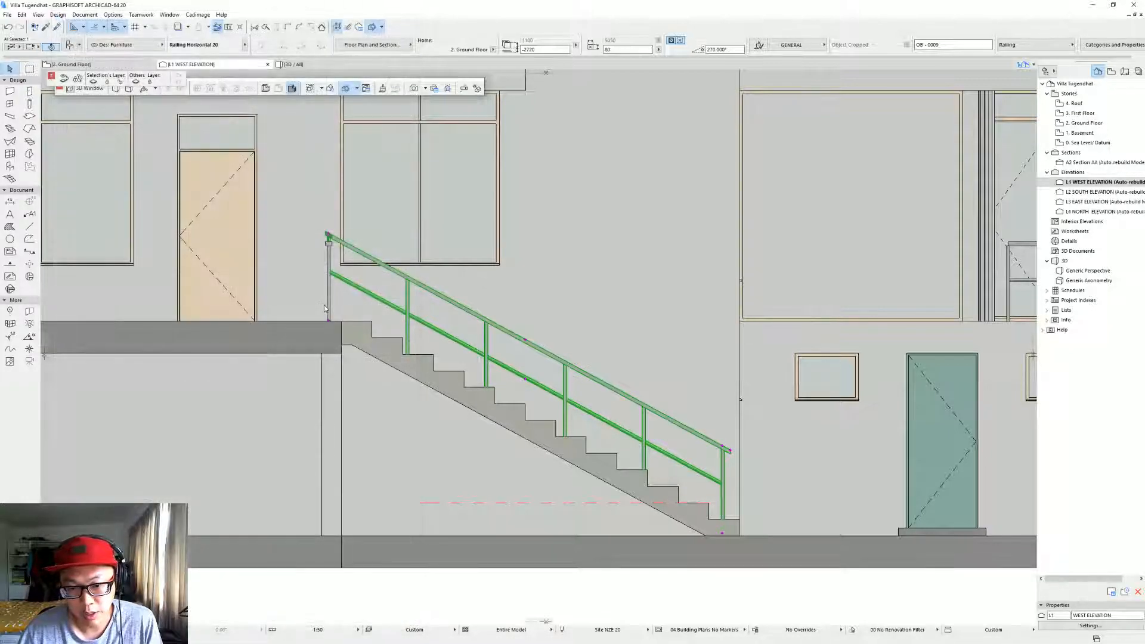
{"action": "double_click", "coordinate": [537, 339]}
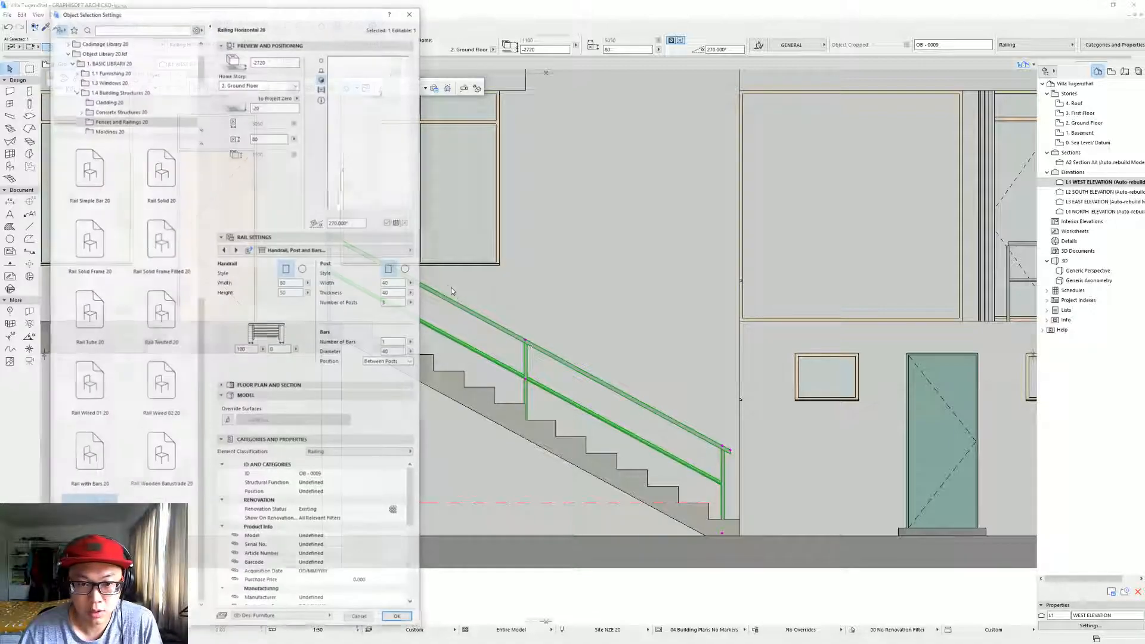
{"action": "key", "text": "Return"}
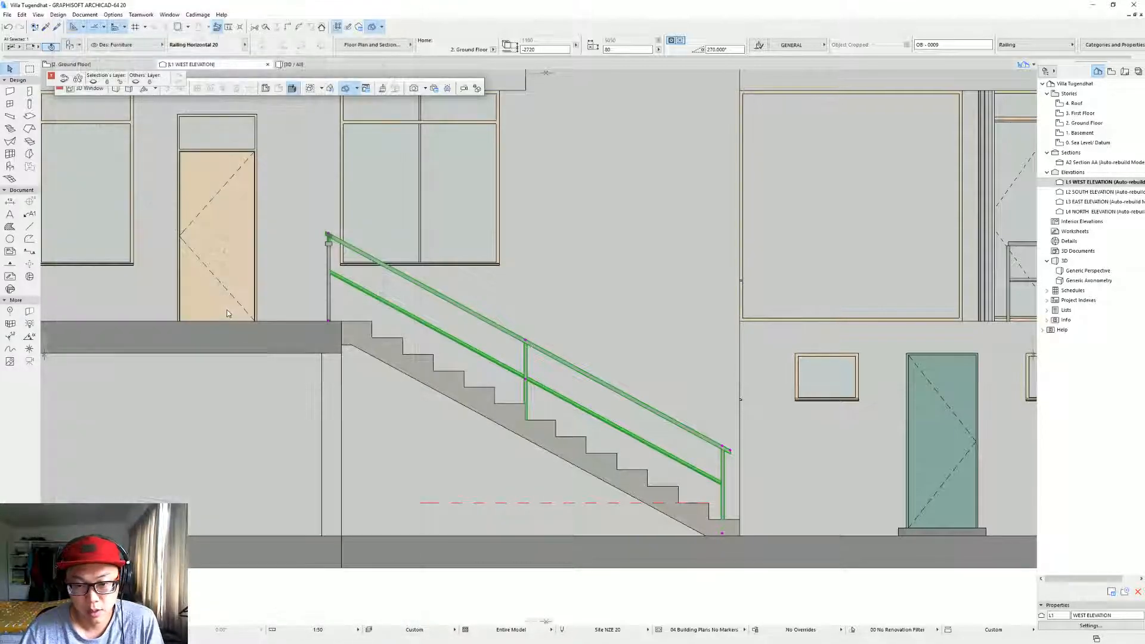
{"action": "key", "text": "Escape"}
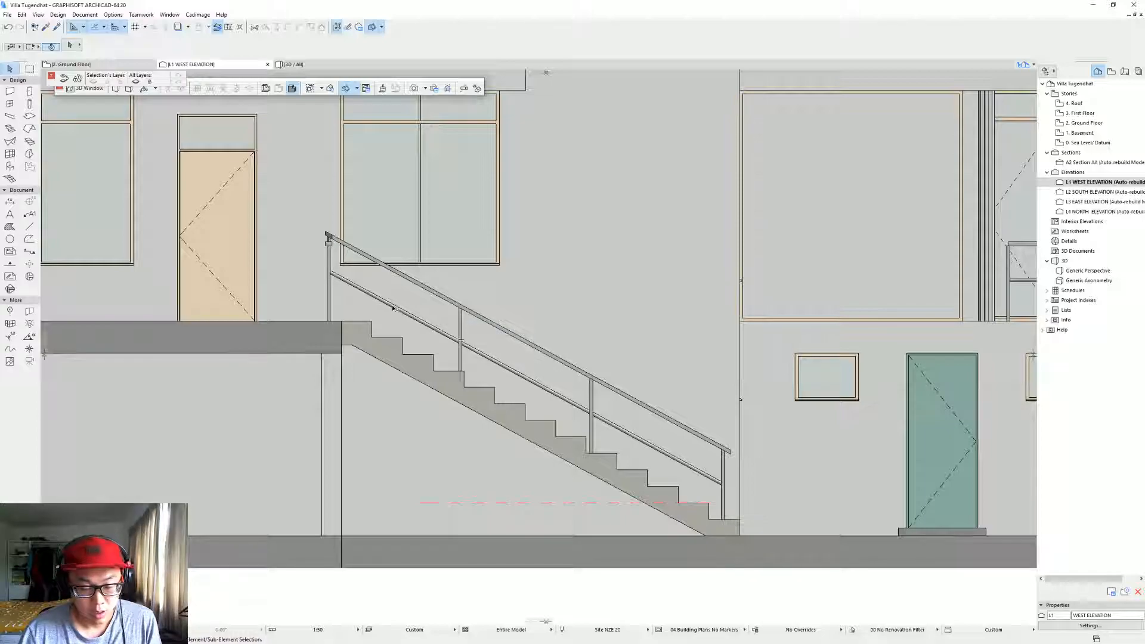
In the 3D view, lower the stair railing to about -2827 mm from its home story so its upper end lines up with the landing railing.
{"action": "key", "text": "F3"}
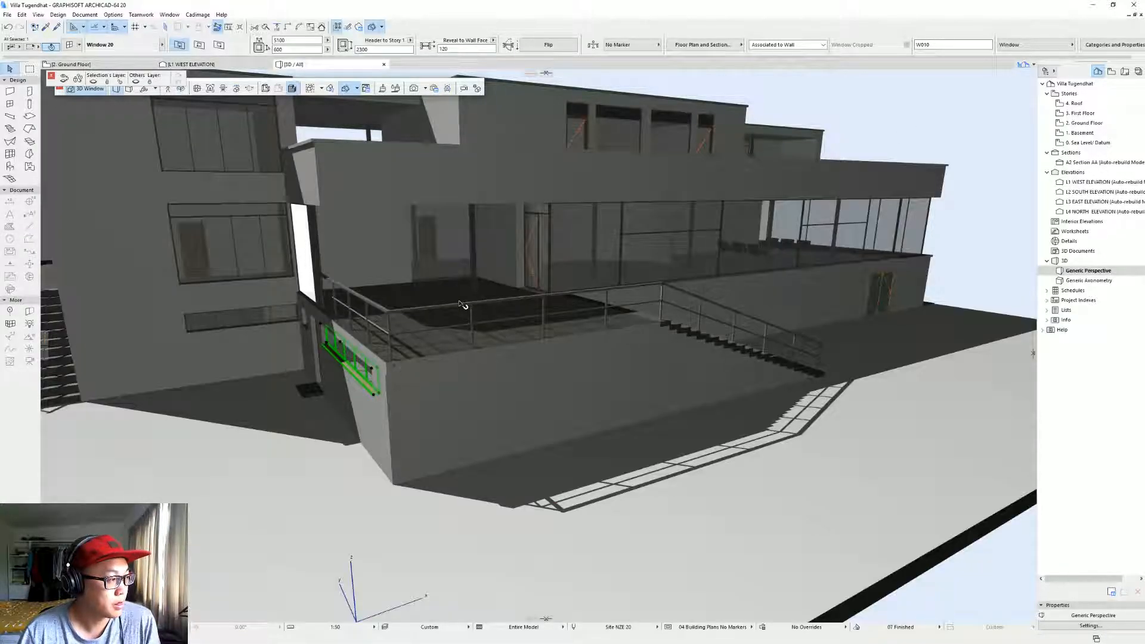
{"action": "middle_click_drag", "start_coordinate": [456, 301], "coordinate": [654, 366]}
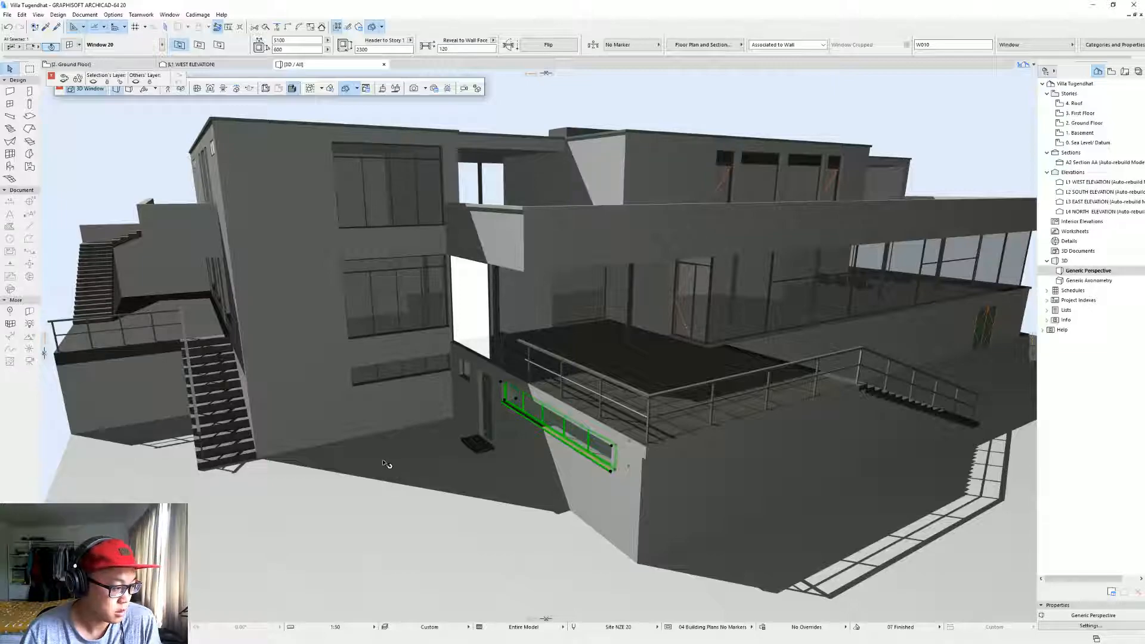
{"action": "middle_click_drag", "start_coordinate": [300, 417], "coordinate": [511, 388], "text": "shift"}
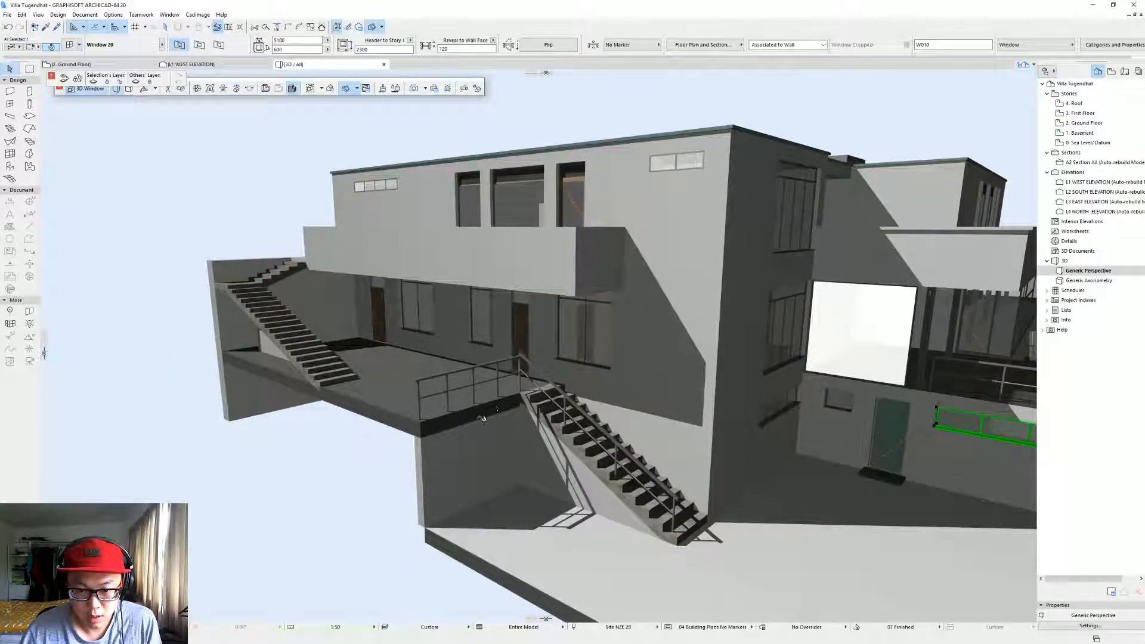
{"action": "key", "text": "Escape"}
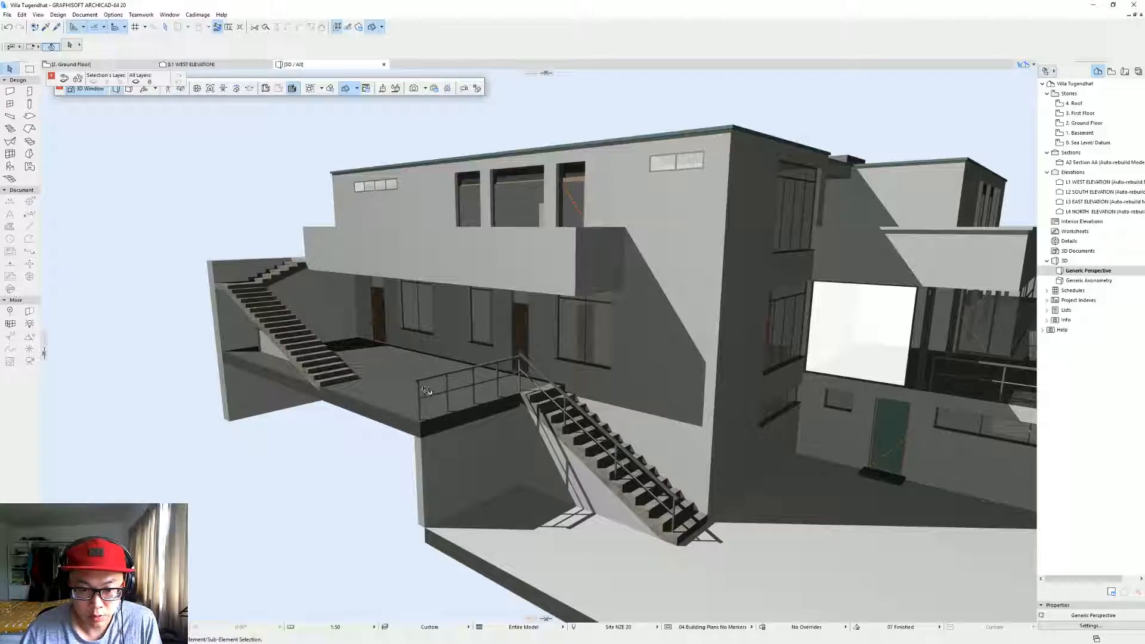
{"action": "left_click", "coordinate": [423, 387]}
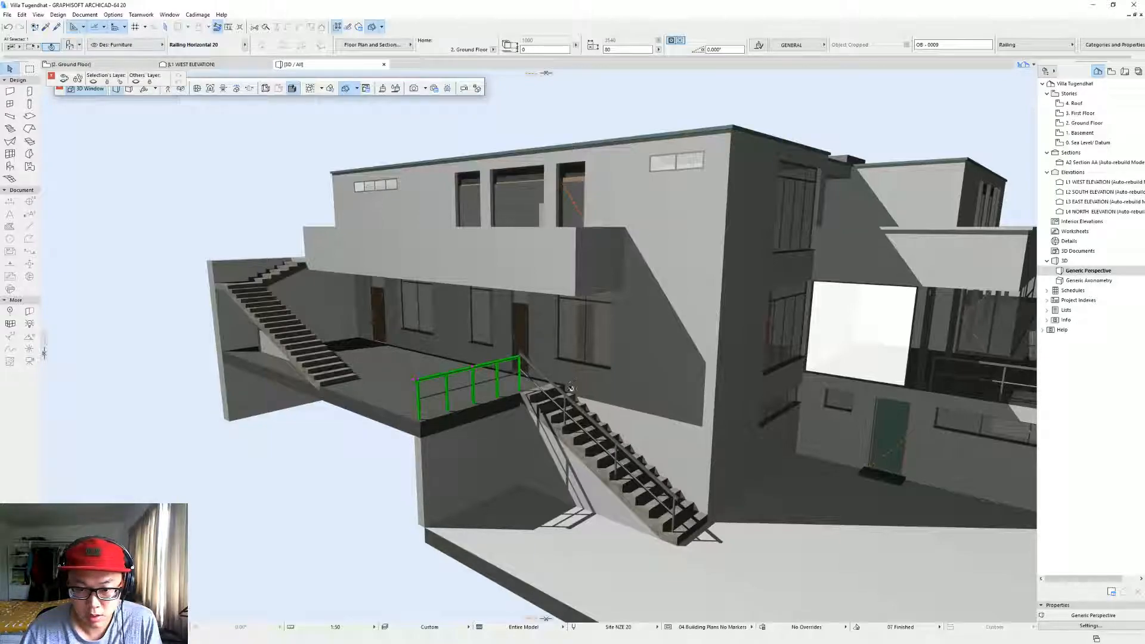
{"action": "left_click", "coordinate": [556, 386]}
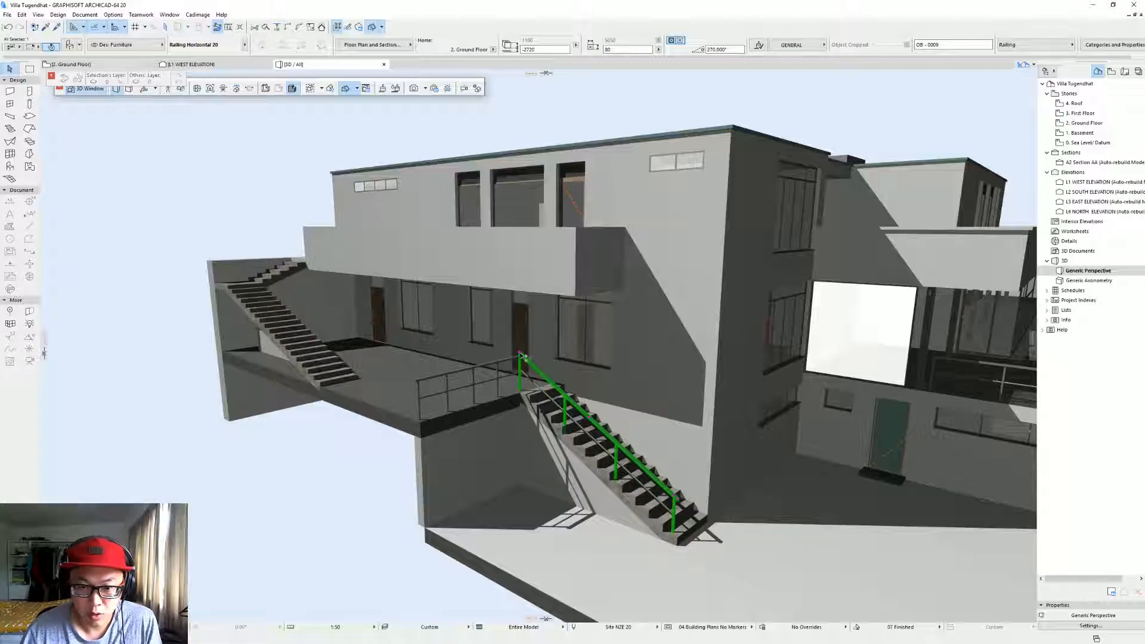
{"action": "left_click", "coordinate": [521, 356]}
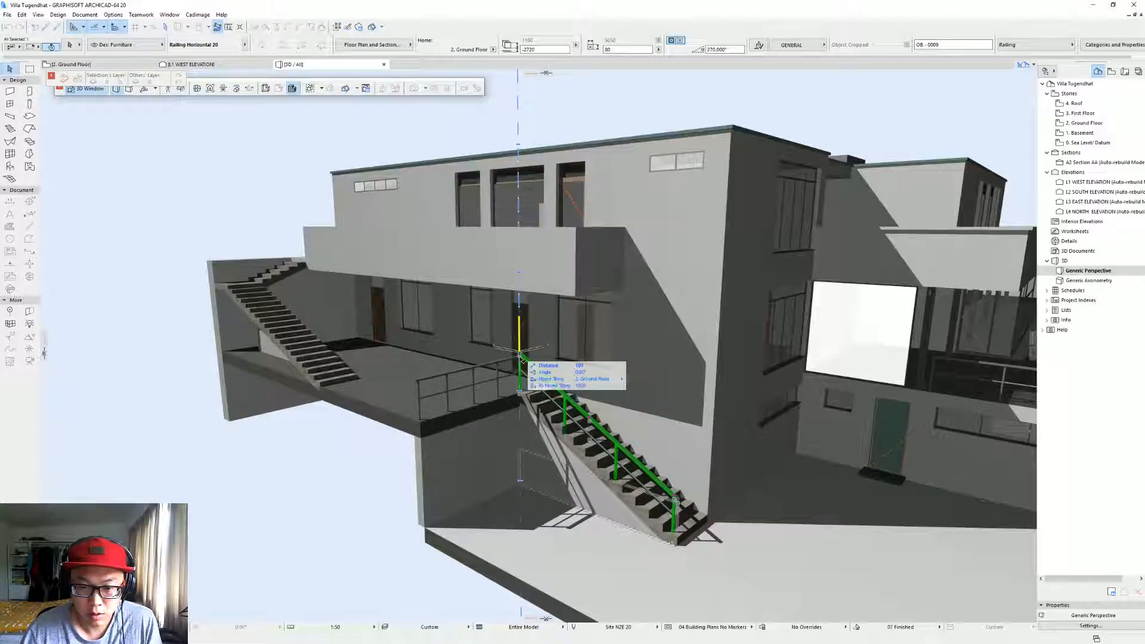
{"action": "left_click", "coordinate": [520, 356]}
{"action": "middle_click_drag", "start_coordinate": [694, 468], "coordinate": [529, 384], "text": "shift"}
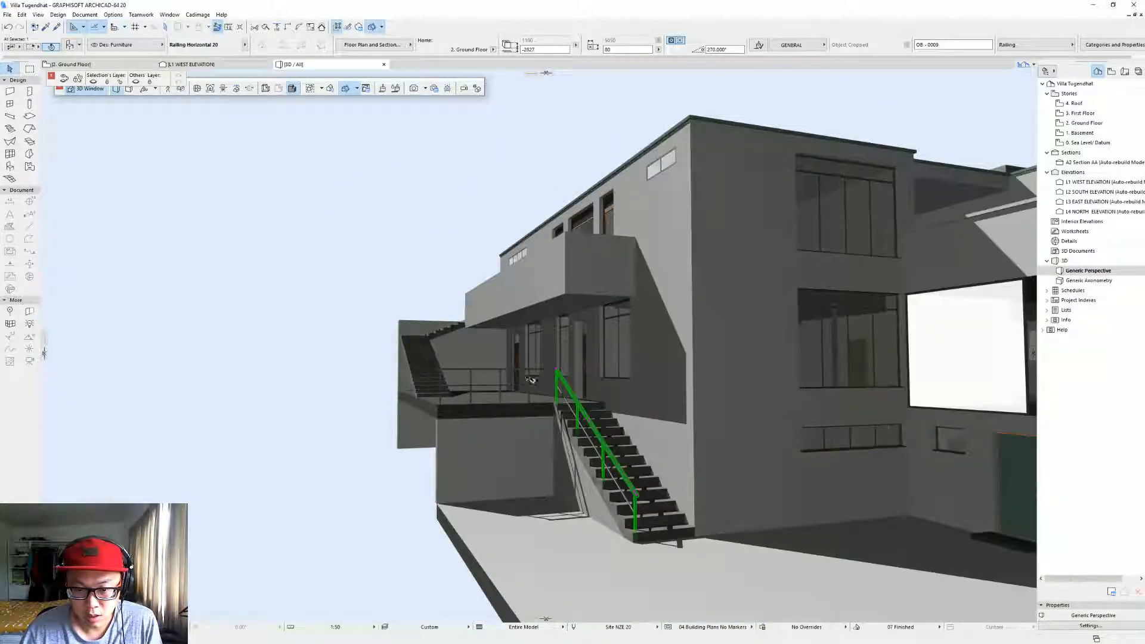
Reduce the landing railing's number of posts to 3 and check the result from above.
{"action": "double_click", "coordinate": [464, 382]}
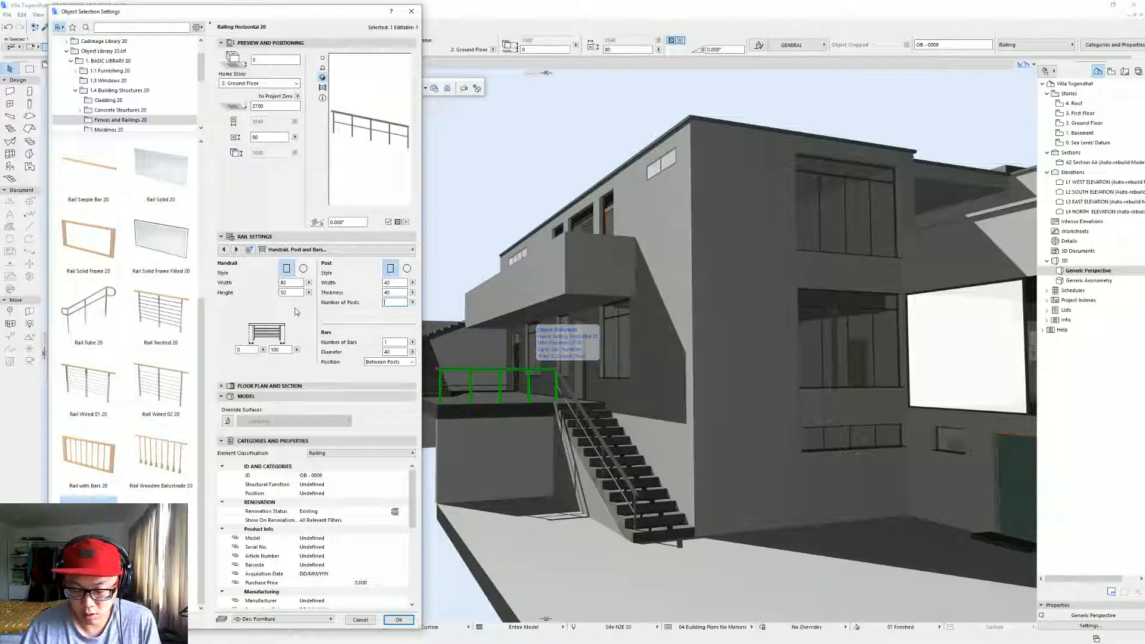
{"action": "key", "text": "Return"}
{"action": "middle_click_drag", "start_coordinate": [511, 424], "coordinate": [447, 417], "text": "shift"}
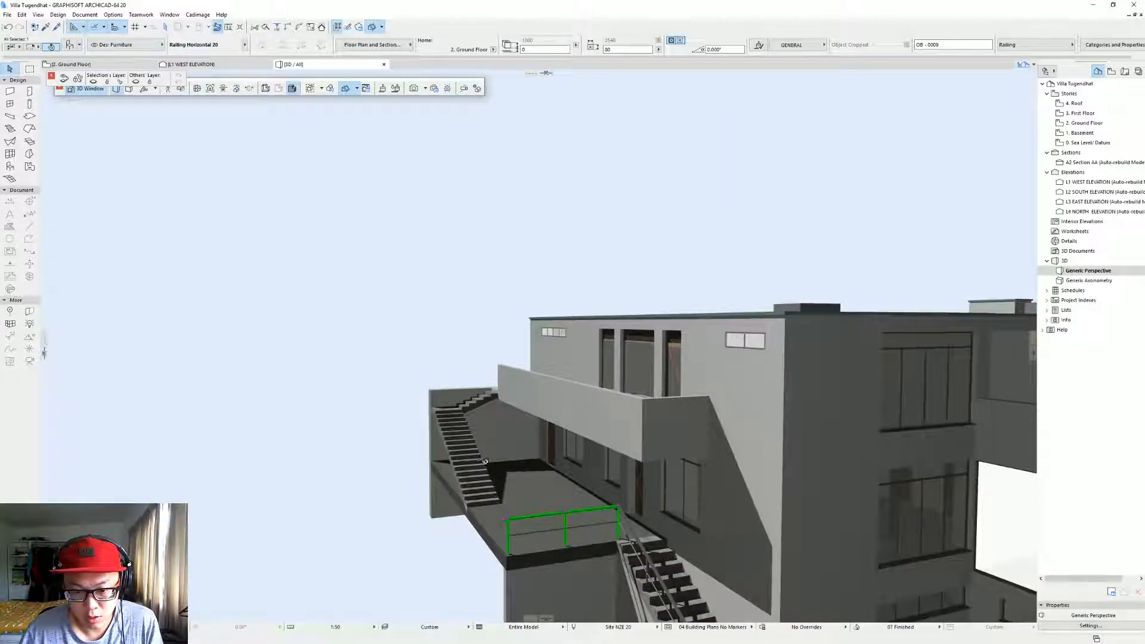
On the ground floor plan, copy the lower stair's railing to the bottom outer corner of the upper outside stair.
{"action": "key", "text": "F2"}
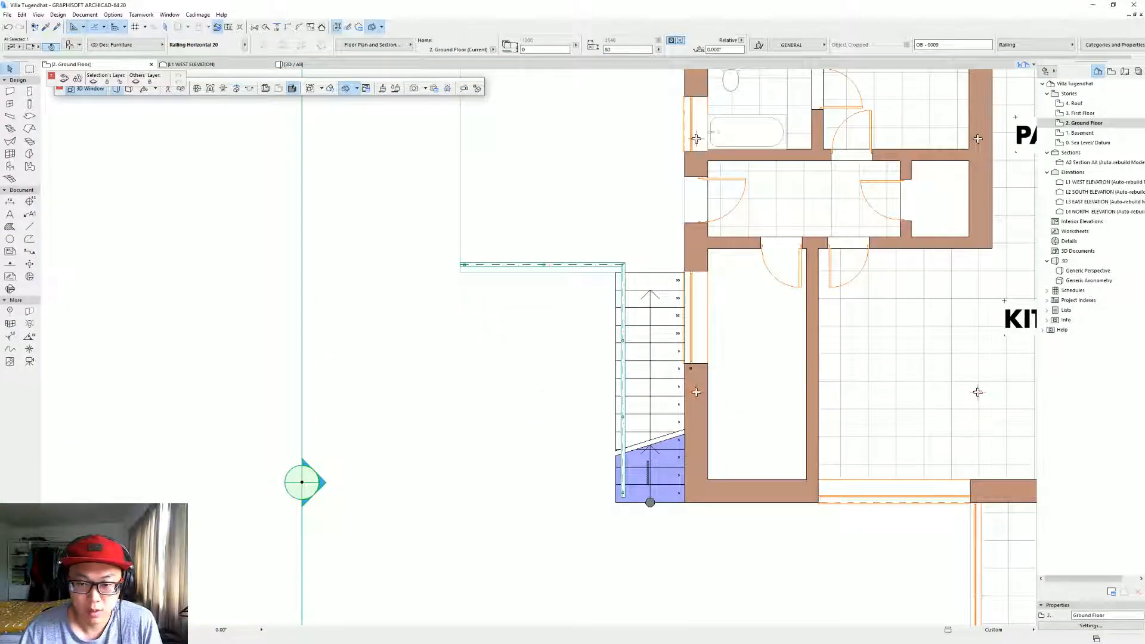
{"action": "left_click", "coordinate": [622, 378]}
{"action": "scroll", "coordinate": [624, 481], "scroll_direction": "down", "scroll_amount": 2}
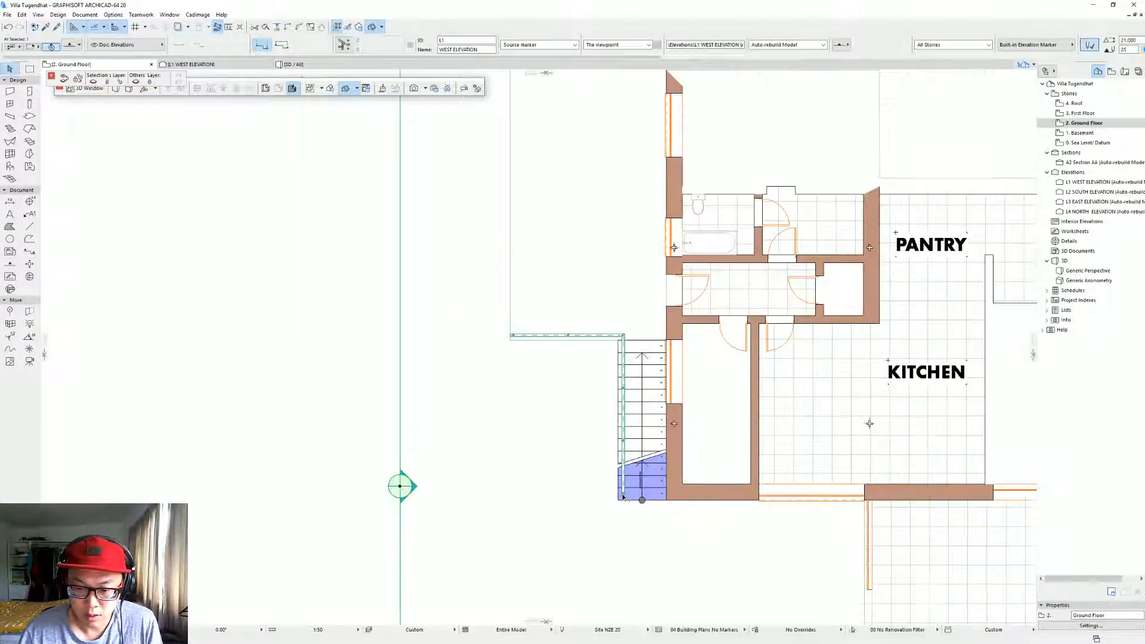
{"action": "left_click", "coordinate": [624, 496]}
{"action": "key", "text": "ctrl+shift+d"}
{"action": "left_click", "coordinate": [624, 496]}
{"action": "scroll", "coordinate": [551, 189], "scroll_direction": "up", "scroll_amount": 4}
{"action": "middle_click_drag", "start_coordinate": [551, 188], "coordinate": [581, 426]}
{"action": "left_click", "coordinate": [572, 432]}
Move the copied railing inward from the stair edge and align its bottom post with the first riser line.
{"action": "key", "text": "ctrl+d"}
{"action": "left_click", "coordinate": [571, 431]}
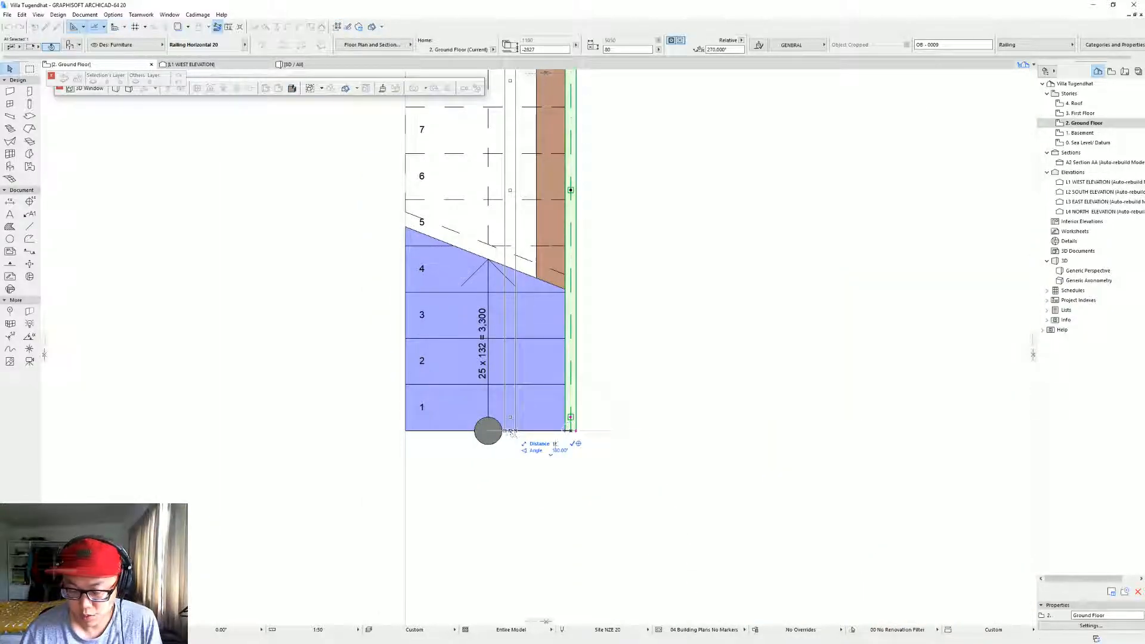
{"action": "left_click", "coordinate": [548, 431]}
{"action": "left_click", "coordinate": [548, 420]}
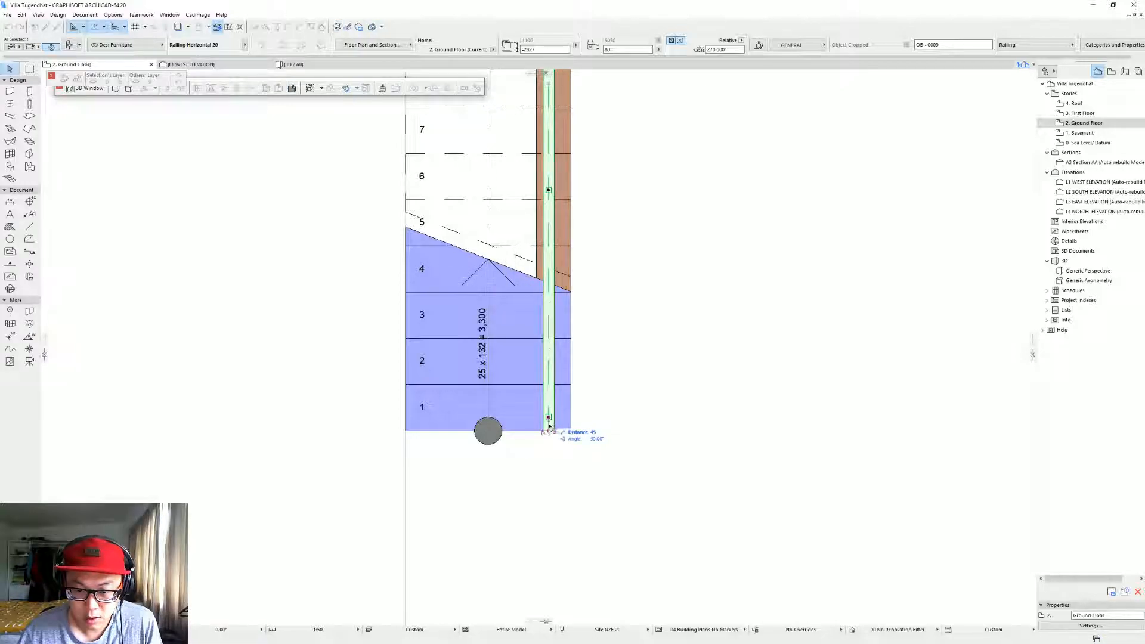
{"action": "left_click", "coordinate": [549, 431]}
Try to shift the copied railing farther up the stair and undo the move.
{"action": "key", "text": "ctrl+d"}
{"action": "left_click", "coordinate": [549, 430]}
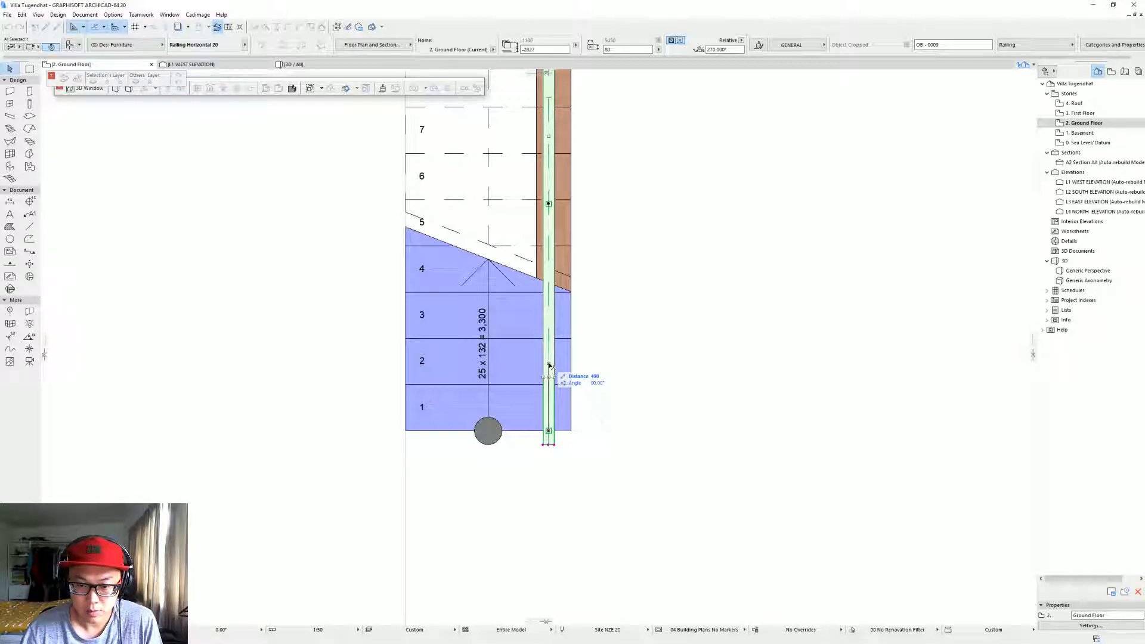
{"action": "key", "text": "Return"}
{"action": "key", "text": "ctrl+z"}
{"action": "key", "text": "Escape"}
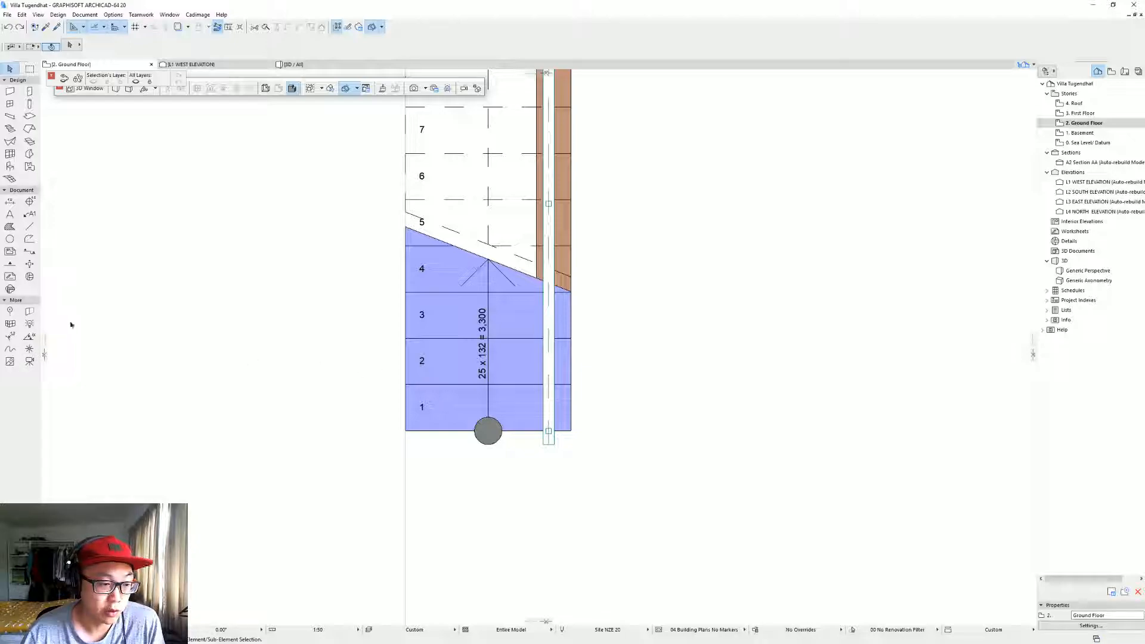
Draw a vertical helper line across the depth of the first tread beside the copied railing.
{"action": "left_click", "coordinate": [29, 226]}
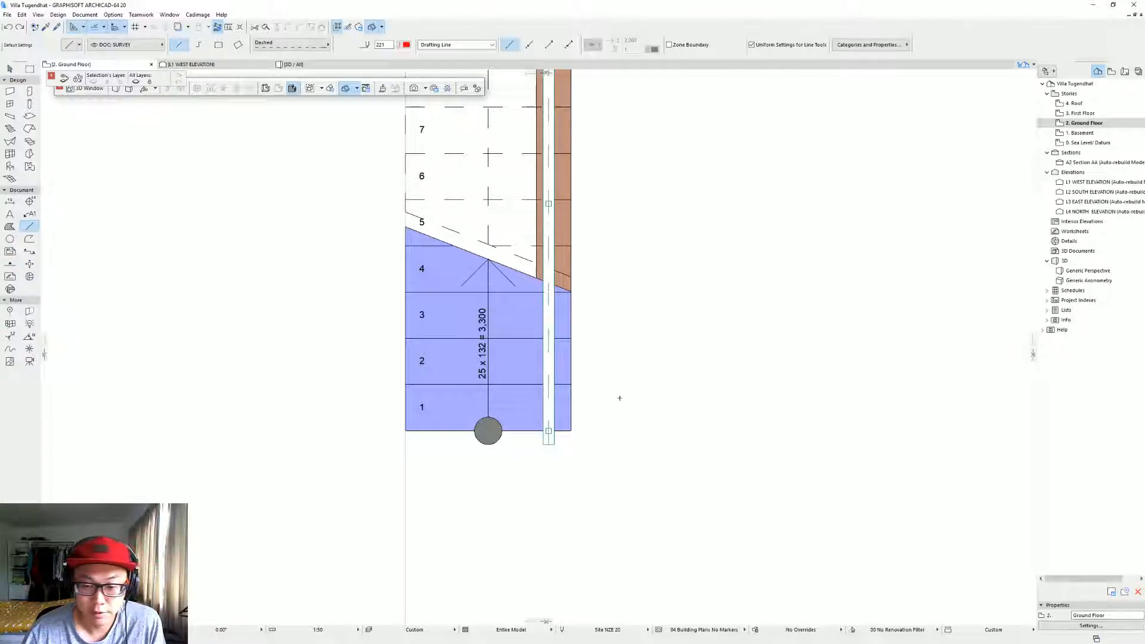
{"action": "scroll", "coordinate": [584, 422], "scroll_direction": "up", "scroll_amount": 2}
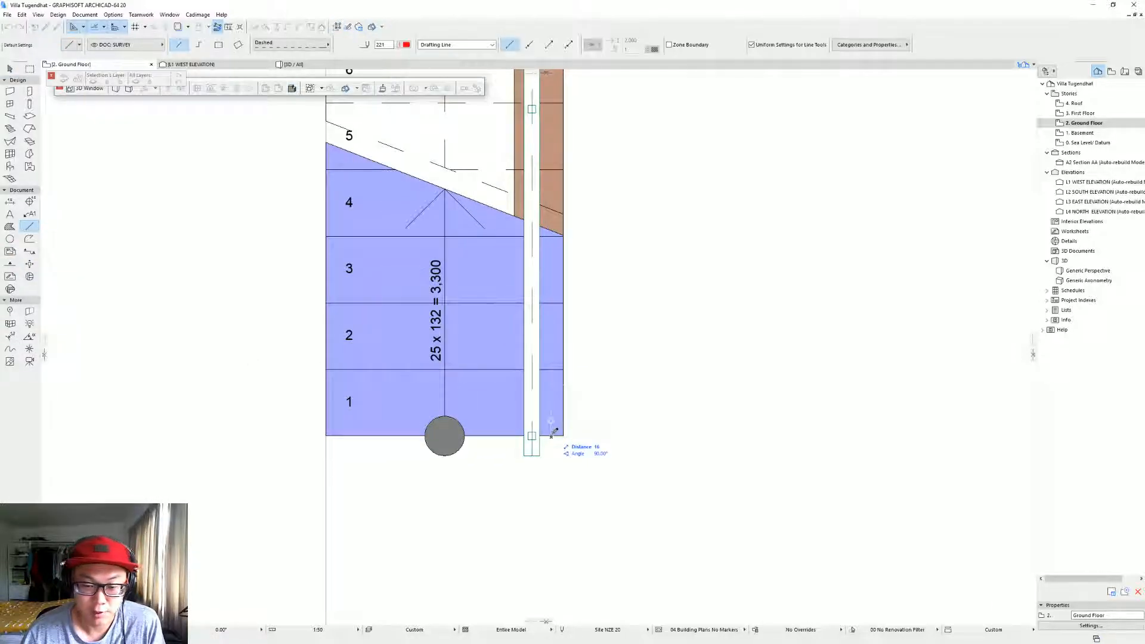
{"action": "left_click", "coordinate": [555, 436]}
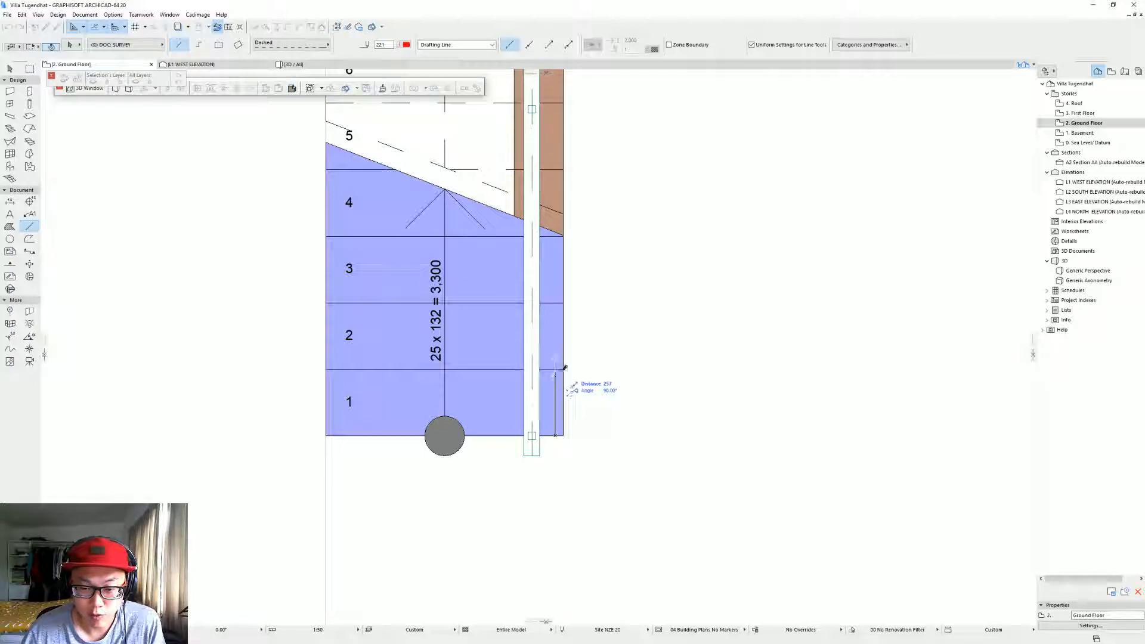
{"action": "left_click", "coordinate": [564, 370]}
{"action": "key", "text": "Escape"}
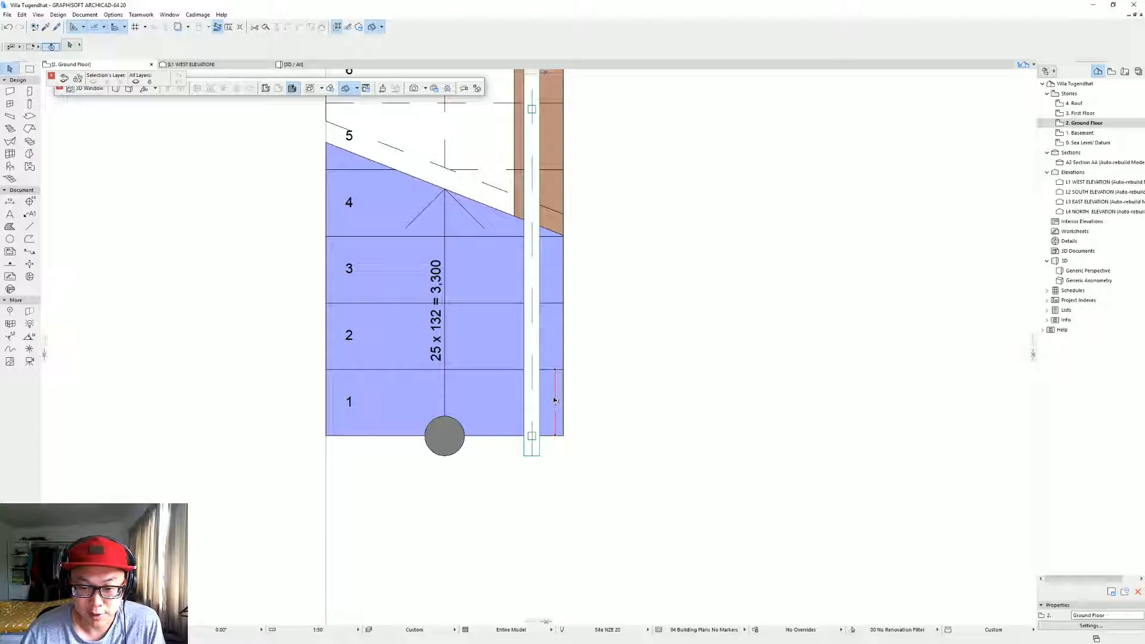
Move the copied railing up so its bottom post lines up with the helper line's midpoint, and remove the helper line.
{"action": "left_click", "coordinate": [533, 434]}
{"action": "left_click", "coordinate": [532, 436]}
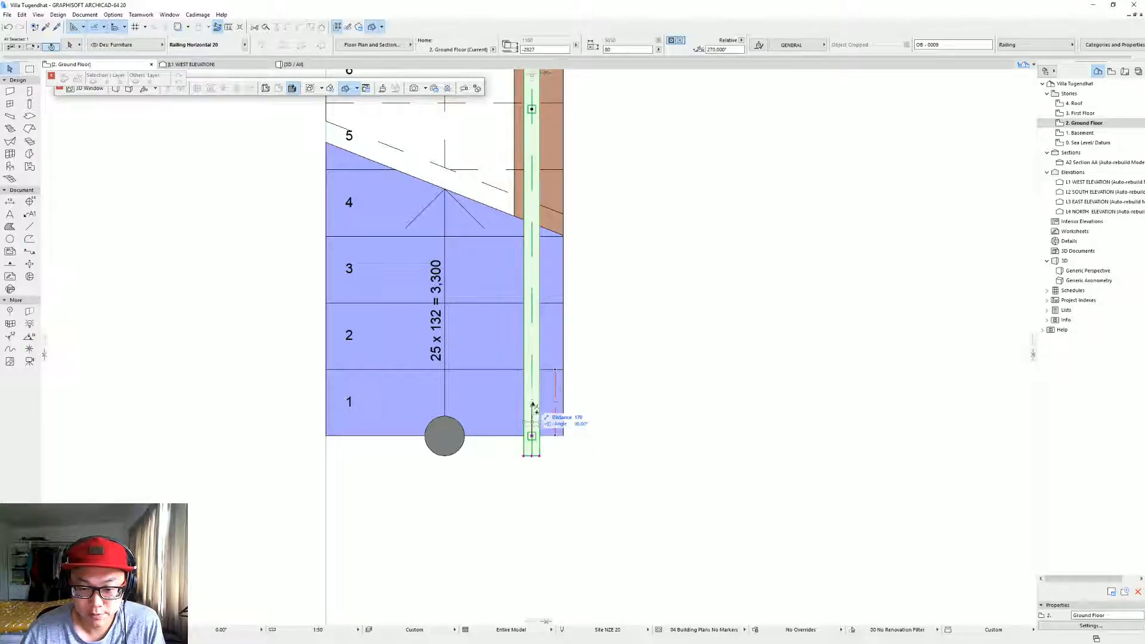
{"action": "left_click", "coordinate": [557, 403]}
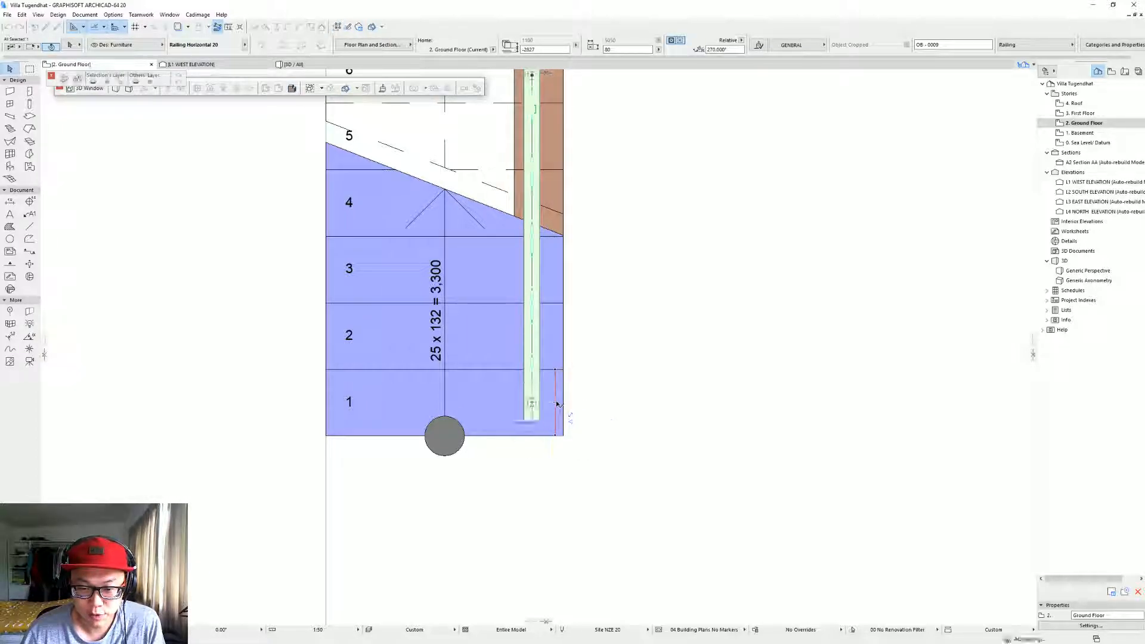
{"action": "key", "text": "Escape"}
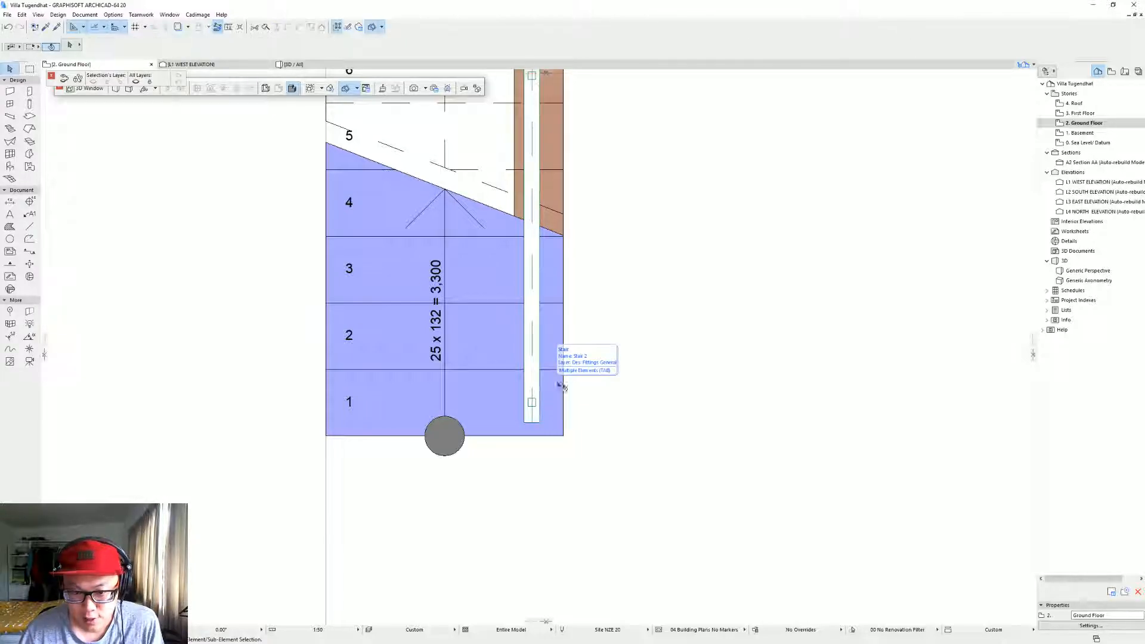
Try to stretch the upper end of the copied railing to the wall corner at the stair's turn.
{"action": "scroll", "coordinate": [647, 312], "scroll_direction": "down", "scroll_amount": 4}
{"action": "middle_click_drag", "start_coordinate": [518, 154], "coordinate": [527, 269]}
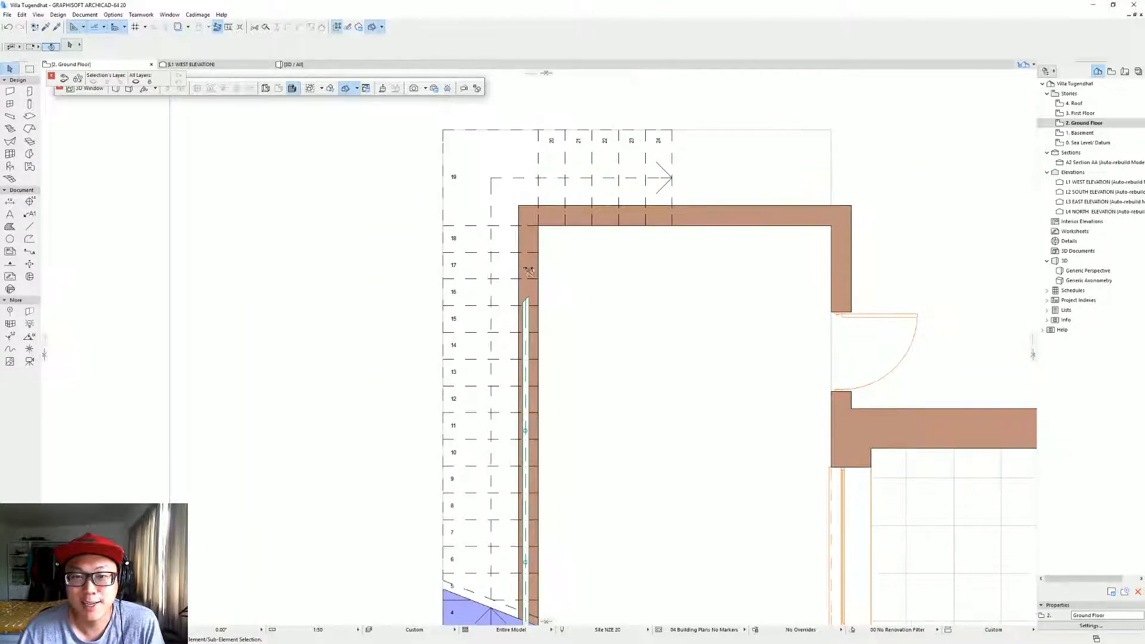
{"action": "left_click", "coordinate": [527, 299]}
{"action": "left_click", "coordinate": [526, 300]}
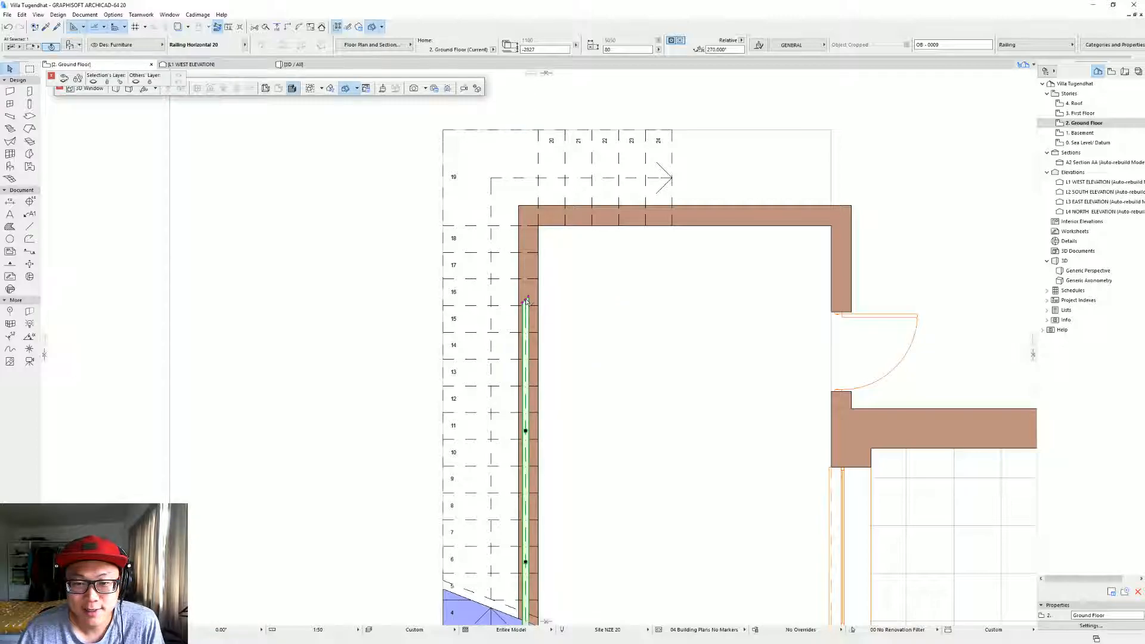
{"action": "left_click", "coordinate": [527, 213]}
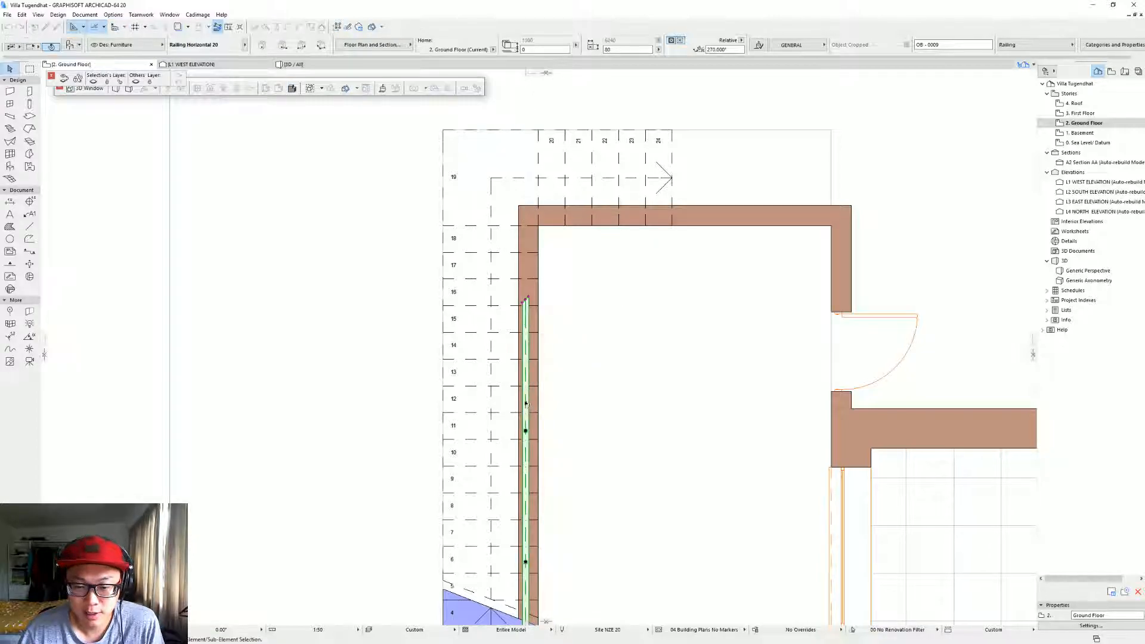
{"action": "scroll", "coordinate": [491, 467], "scroll_direction": "down", "scroll_amount": 3}
Copy the upper stair's railing to the wall corner and rotate the copy 90° so it runs along the short wall.
{"action": "left_click", "coordinate": [491, 467]}
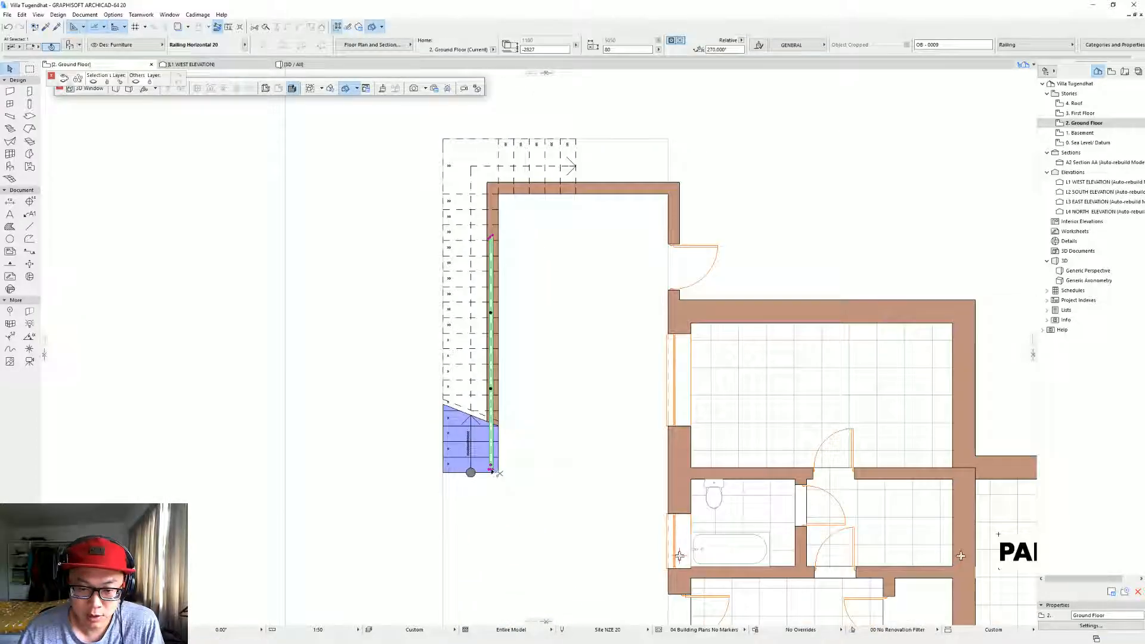
{"action": "left_click", "coordinate": [491, 467]}
{"action": "left_click", "coordinate": [491, 189]}
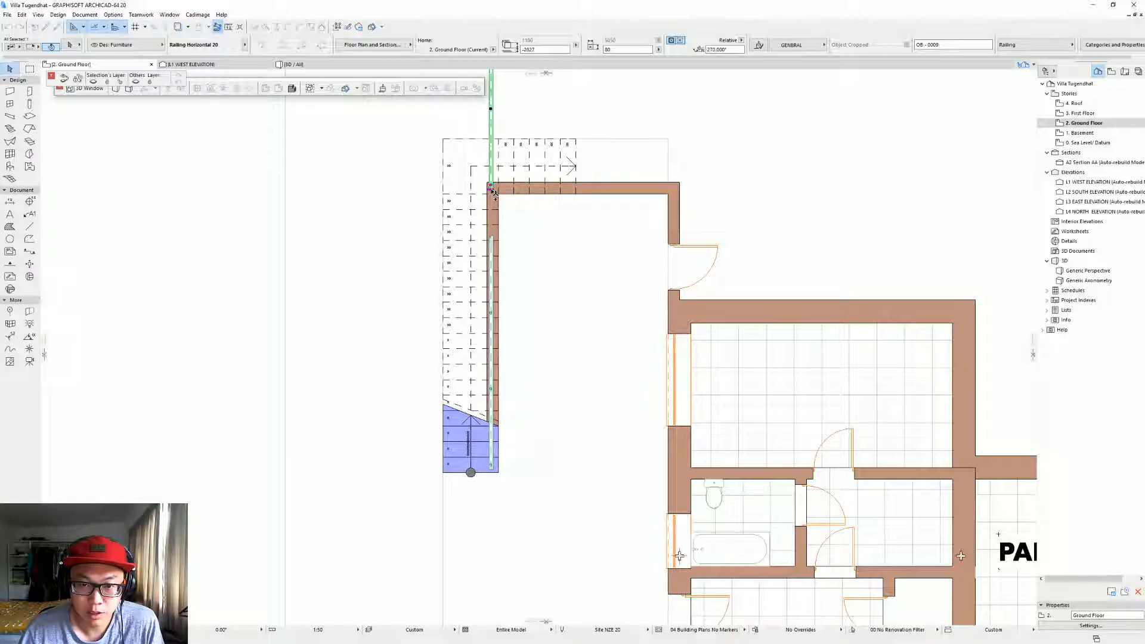
{"action": "left_click", "coordinate": [492, 189]}
{"action": "left_click", "coordinate": [545, 233]}
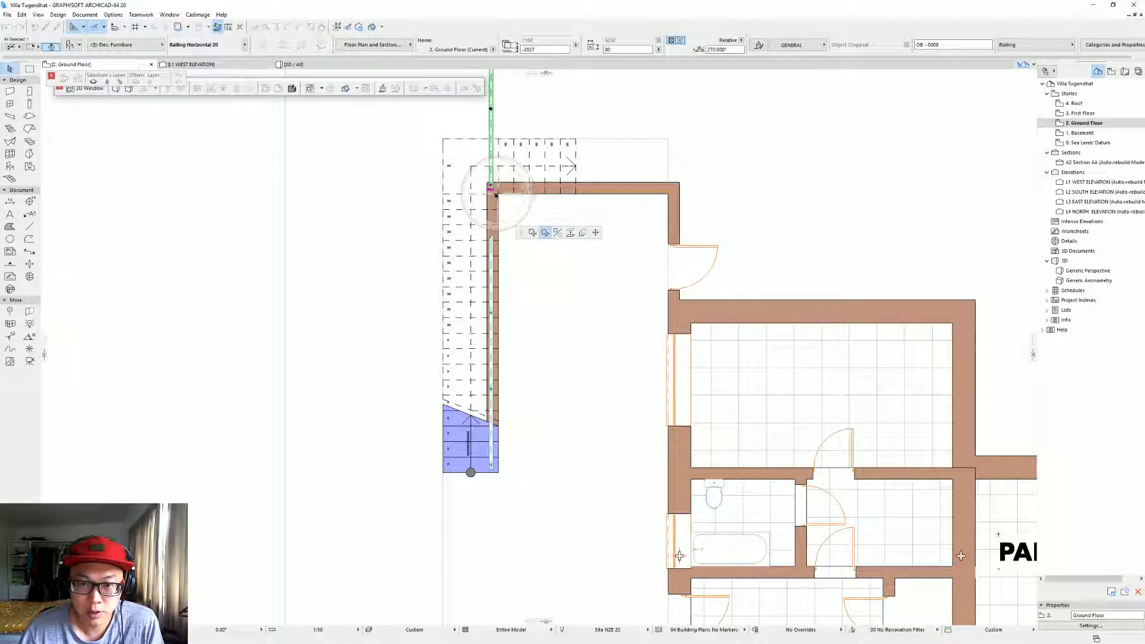
{"action": "left_click", "coordinate": [636, 173]}
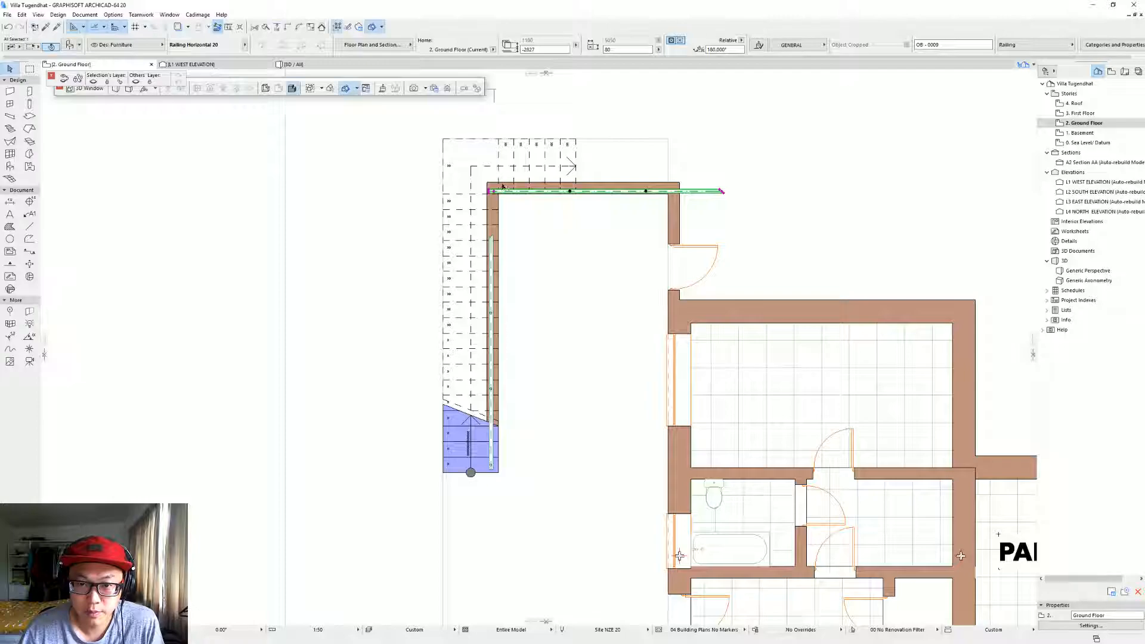
Align the rotated railing with the short wall's inner face and offset it outward onto the wall.
{"action": "scroll", "coordinate": [497, 188], "scroll_direction": "up", "scroll_amount": 5}
{"action": "key", "text": "ctrl+d"}
{"action": "left_click", "coordinate": [481, 203]}
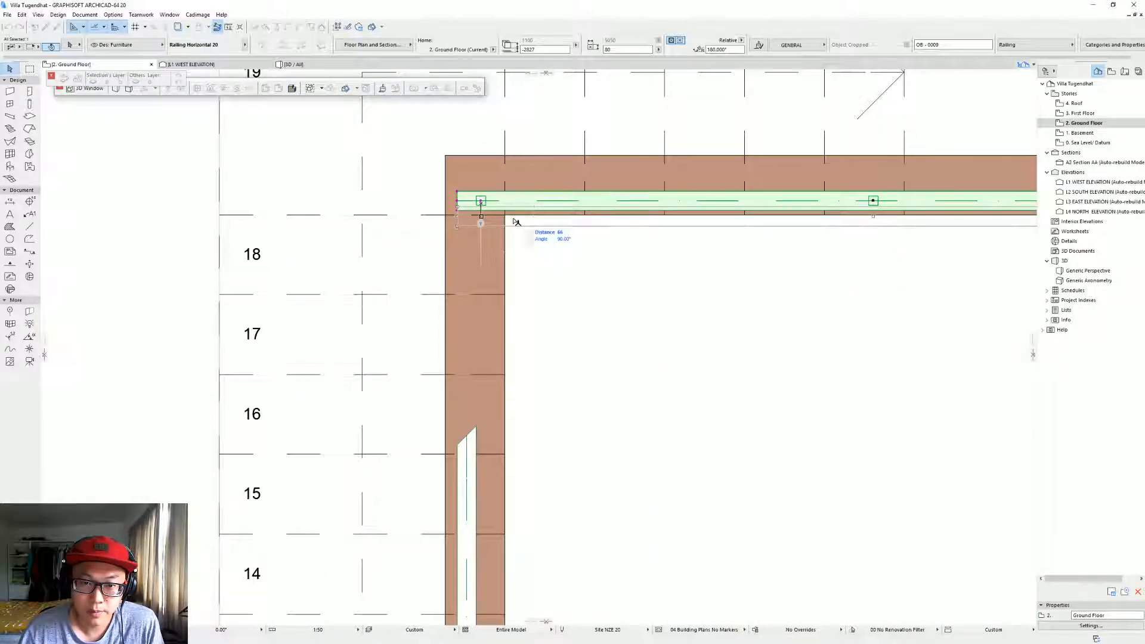
{"action": "left_click", "coordinate": [504, 216], "text": "shift"}
{"action": "key", "text": "ctrl+d"}
{"action": "left_click", "coordinate": [481, 213]}
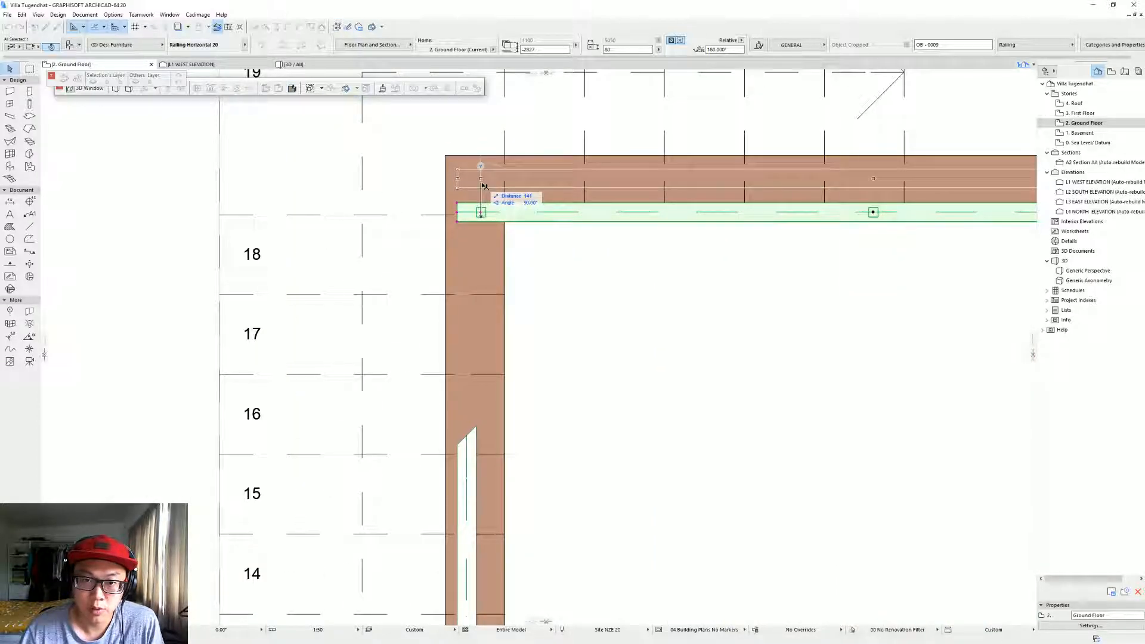
{"action": "type", "text": "16"}
{"action": "key", "text": "Return"}
Shift the rotated railing along the short wall so its corner post aligns with the long railing's centreline.
{"action": "key", "text": "ctrl+d"}
{"action": "left_click", "coordinate": [481, 174]}
{"action": "key", "text": "Escape"}
{"action": "key", "text": "ctrl+d"}
{"action": "left_click", "coordinate": [481, 174]}
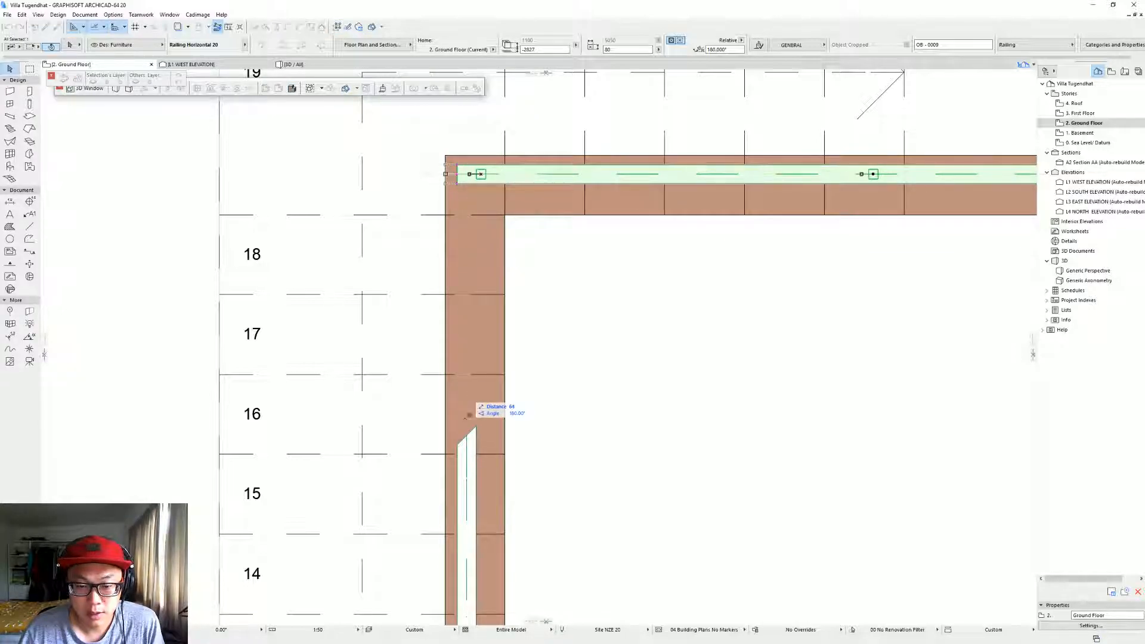
{"action": "left_click", "coordinate": [467, 436]}
{"action": "scroll", "coordinate": [492, 191], "scroll_direction": "down", "scroll_amount": 2}
{"action": "middle_click_drag", "start_coordinate": [482, 184], "coordinate": [460, 221]}
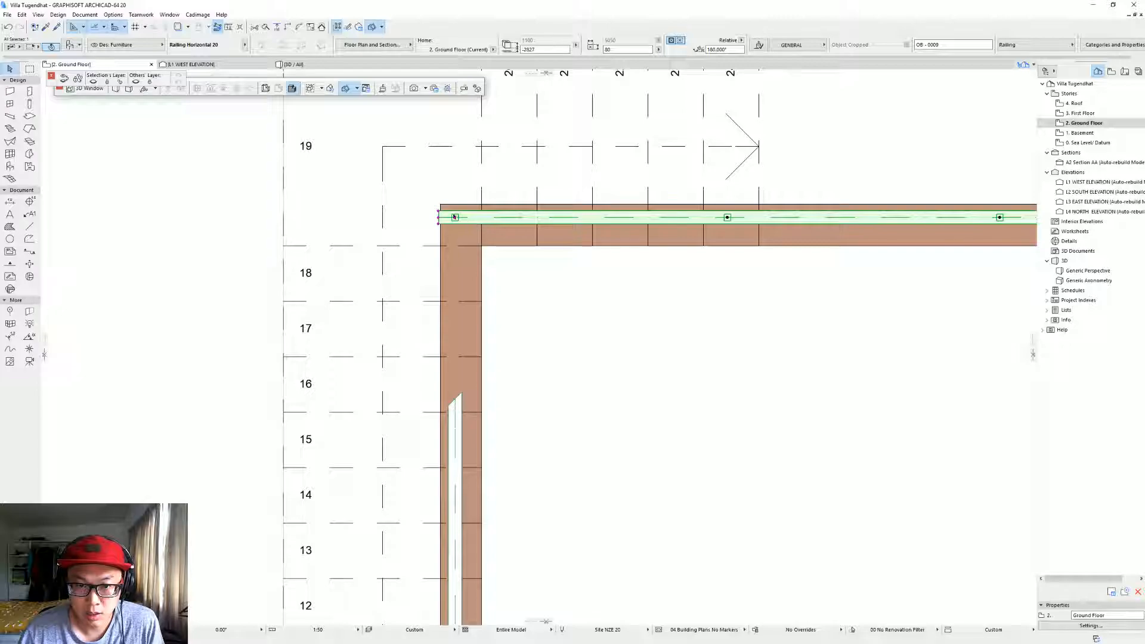
Set the short-wall railing's handrail overhang at the corner to 0 and realign its corner post with the long railing's centreline.
{"action": "scroll", "coordinate": [602, 225], "scroll_direction": "down", "scroll_amount": 2}
{"action": "middle_click_drag", "start_coordinate": [602, 220], "coordinate": [529, 257]}
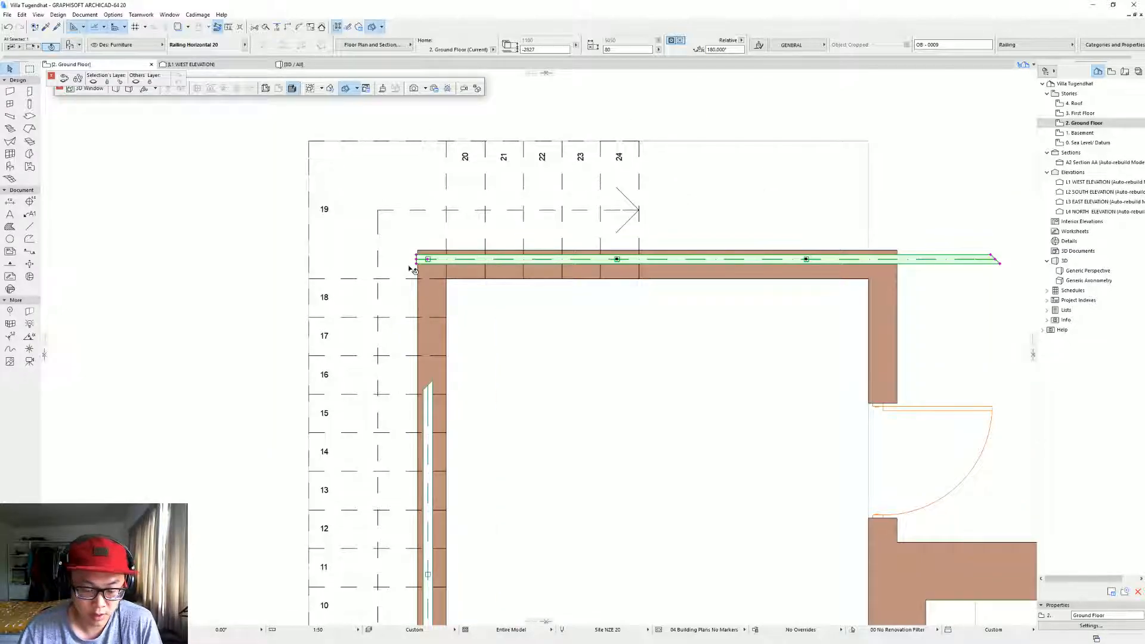
{"action": "key", "text": "ctrl+t"}
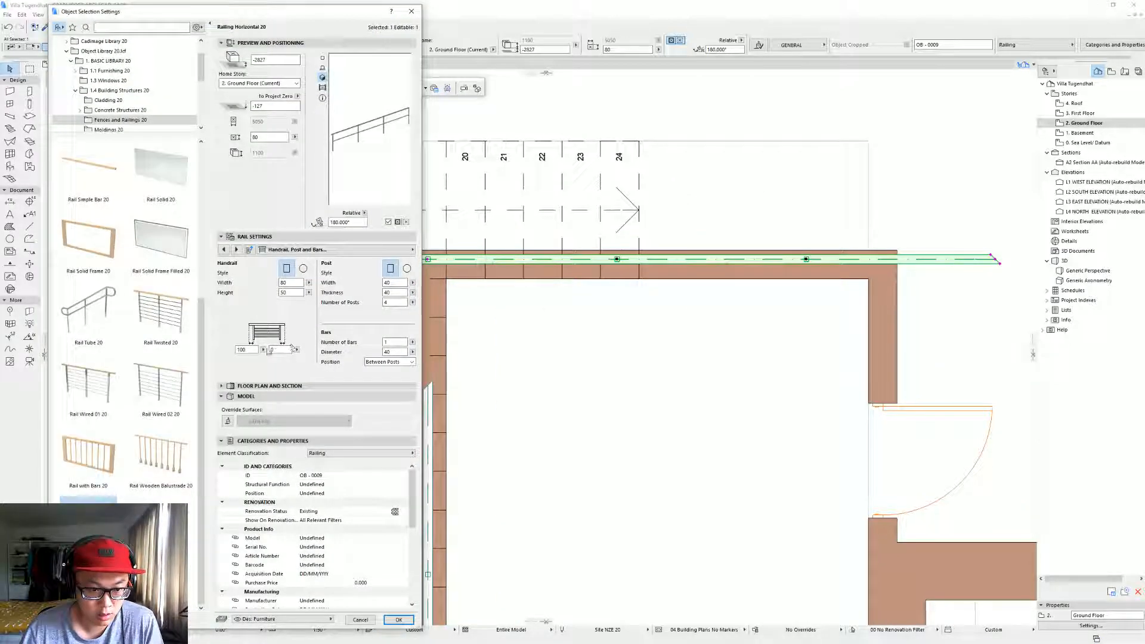
{"action": "type", "text": "0"}
{"action": "key", "text": "Return"}
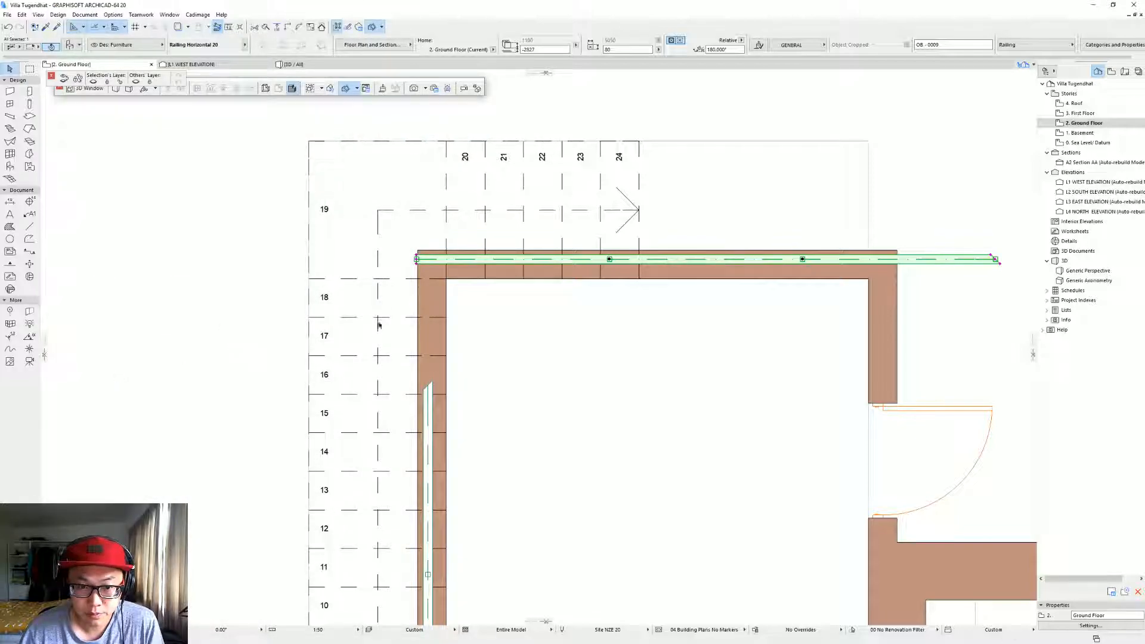
{"action": "key", "text": "ctrl+d"}
{"action": "left_click", "coordinate": [417, 260]}
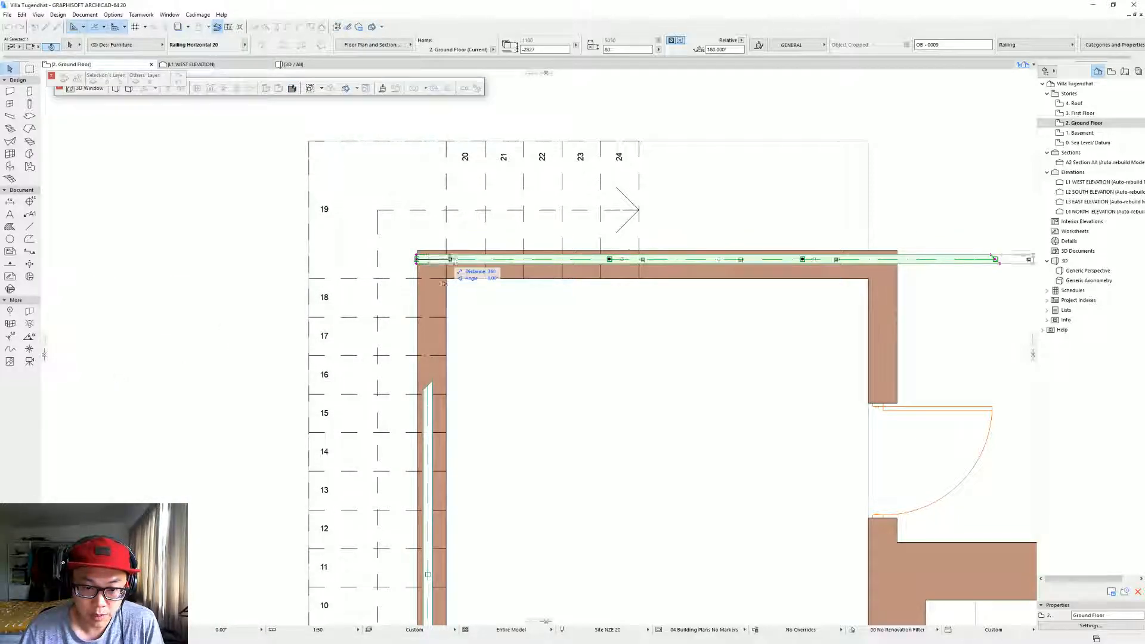
{"action": "left_click", "coordinate": [428, 386]}
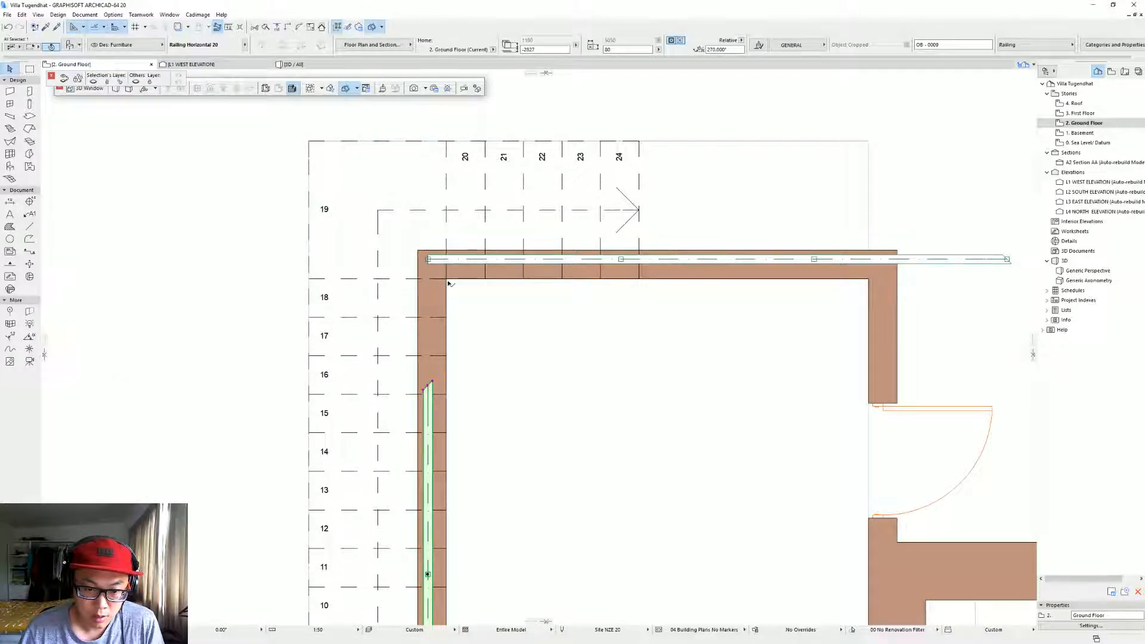
Stretch the long stair railing's upper end to meet the short-wall railing's corner post.
{"action": "left_click", "coordinate": [440, 272]}
{"action": "left_click", "coordinate": [552, 314]}
{"action": "scroll", "coordinate": [445, 278], "scroll_direction": "up", "scroll_amount": 4}
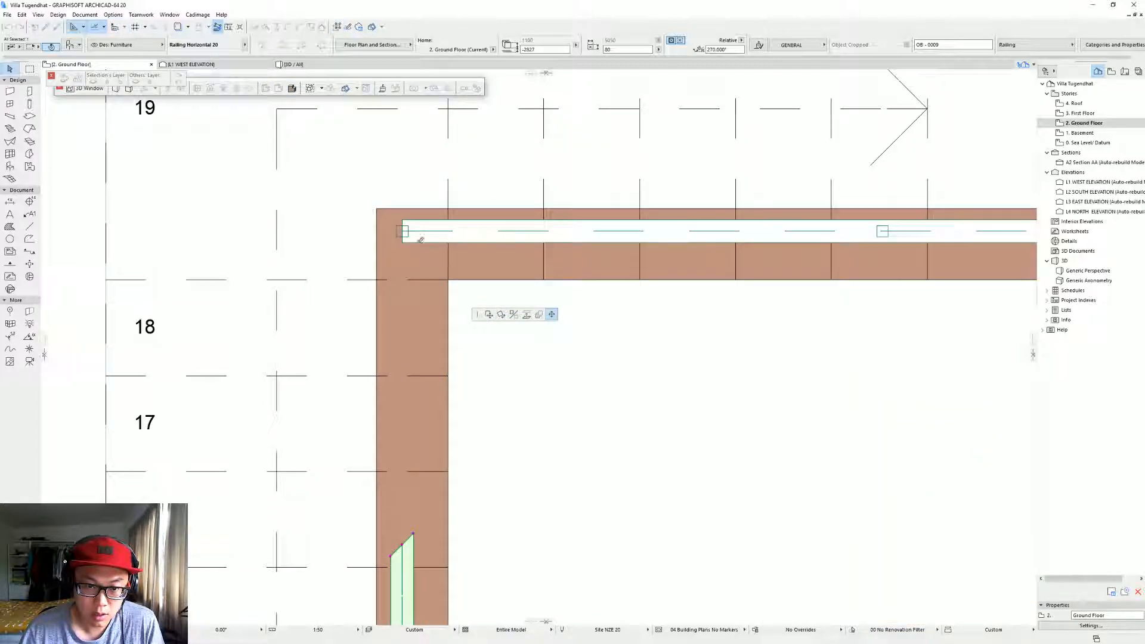
{"action": "left_click", "coordinate": [403, 231]}
{"action": "left_click", "coordinate": [413, 220]}
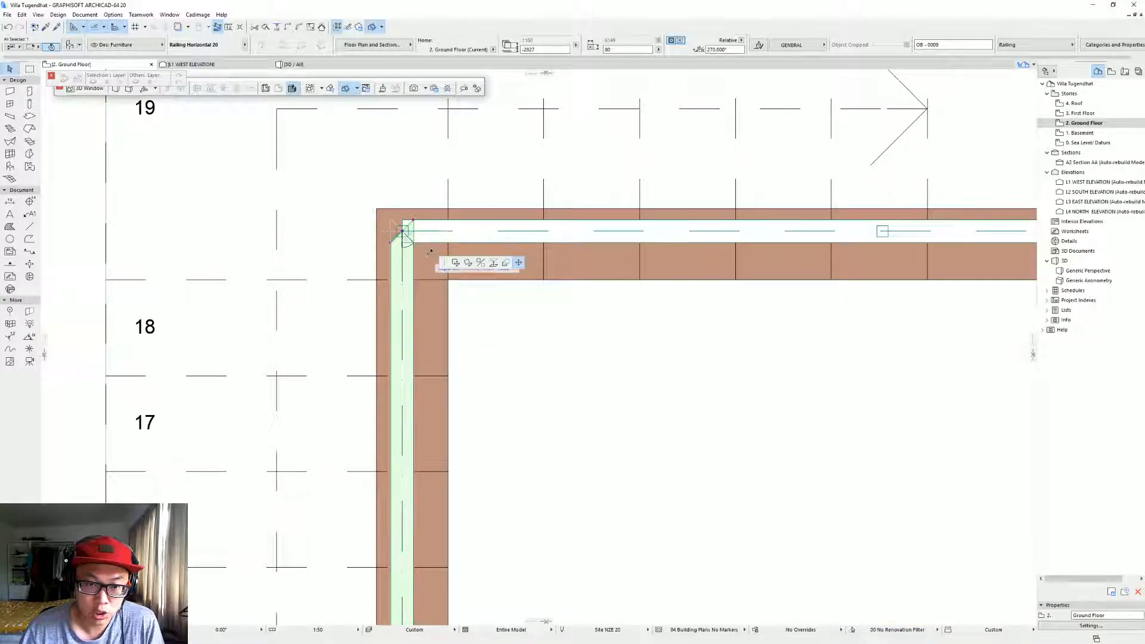
Adjust the short-wall railing's corner end to the outer corner so it meets the long railing in a mitre.
{"action": "left_click", "coordinate": [396, 230]}
{"action": "left_click", "coordinate": [396, 227]}
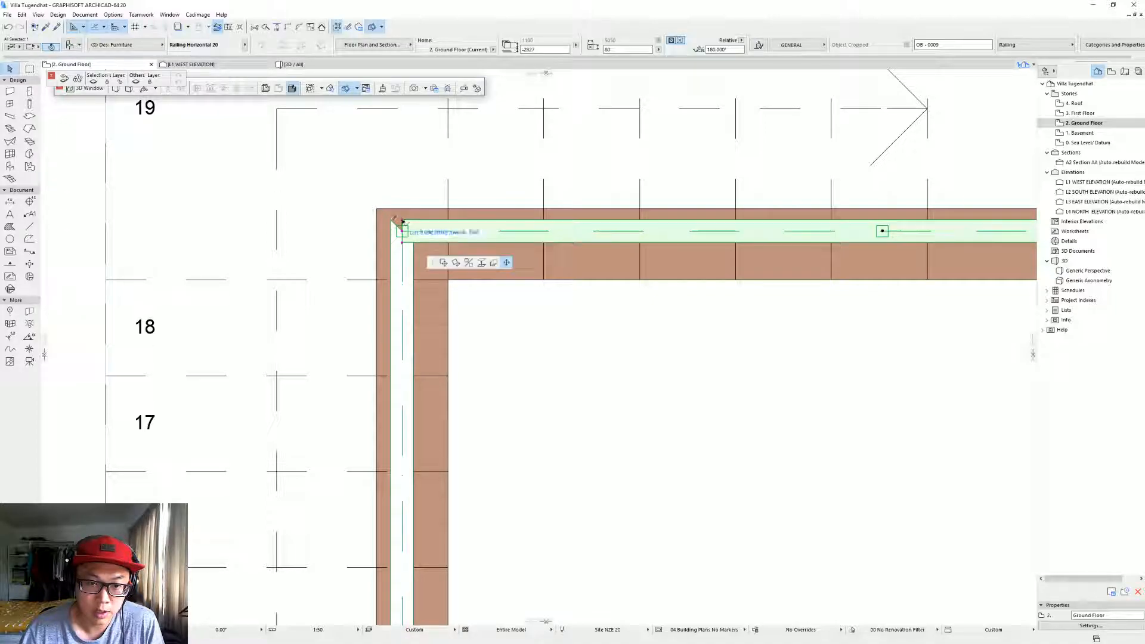
{"action": "left_click", "coordinate": [392, 220]}
{"action": "key", "text": "Escape"}
{"action": "scroll", "coordinate": [728, 277], "scroll_direction": "down", "scroll_amount": 5}
{"action": "middle_click_drag", "start_coordinate": [728, 277], "coordinate": [380, 215]}
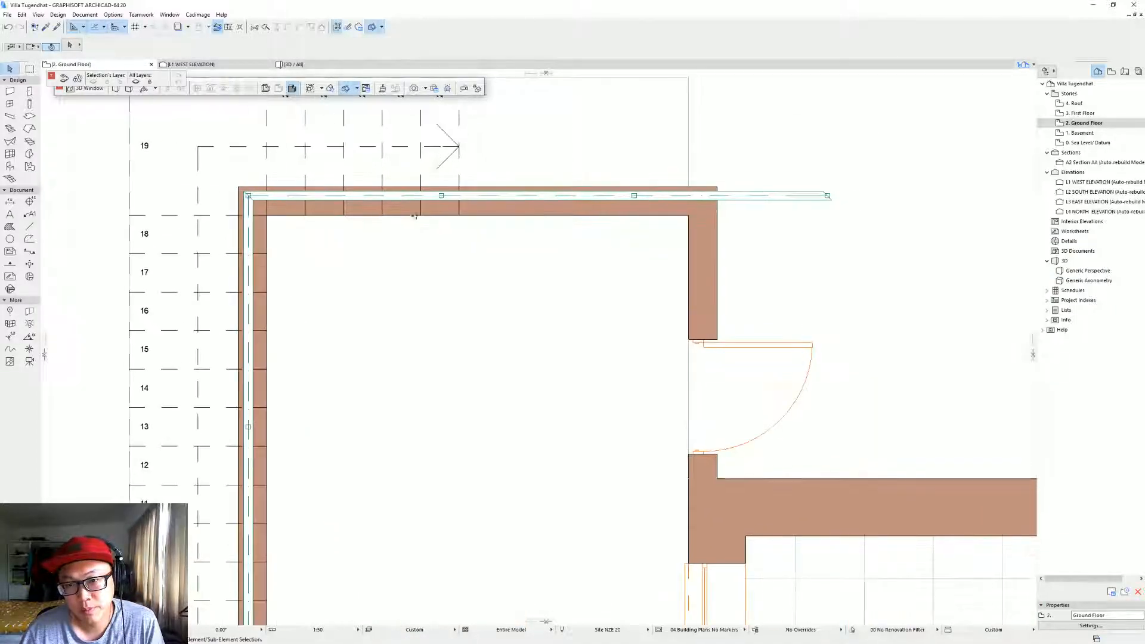
Switch to the Google Maps street-level view and follow the outside stairs upward to examine how the railing turns the corner and ends, then return to Archicad.
{"action": "scroll", "coordinate": [619, 206], "scroll_direction": "down", "scroll_amount": 3}
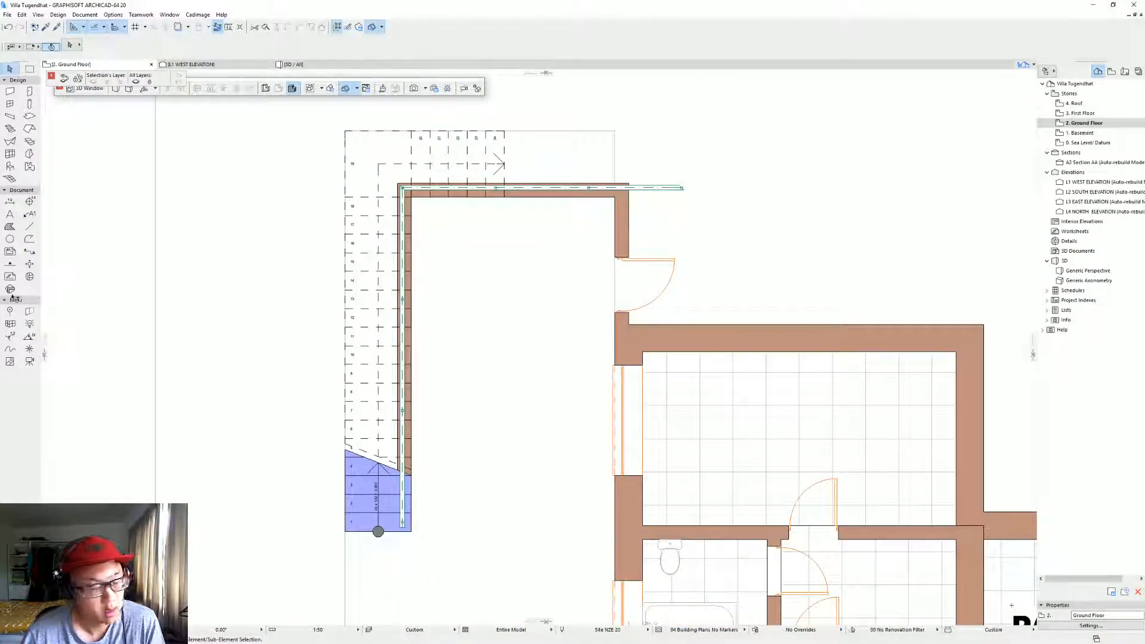
{"action": "key", "text": "alt+Tab"}
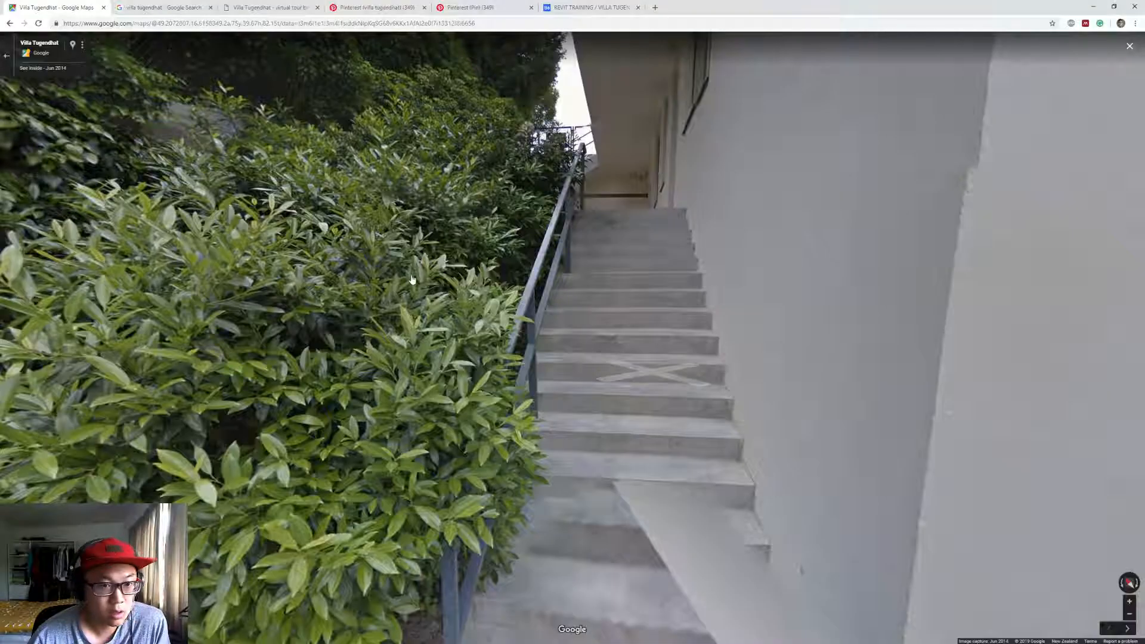
{"action": "left_click", "coordinate": [627, 215]}
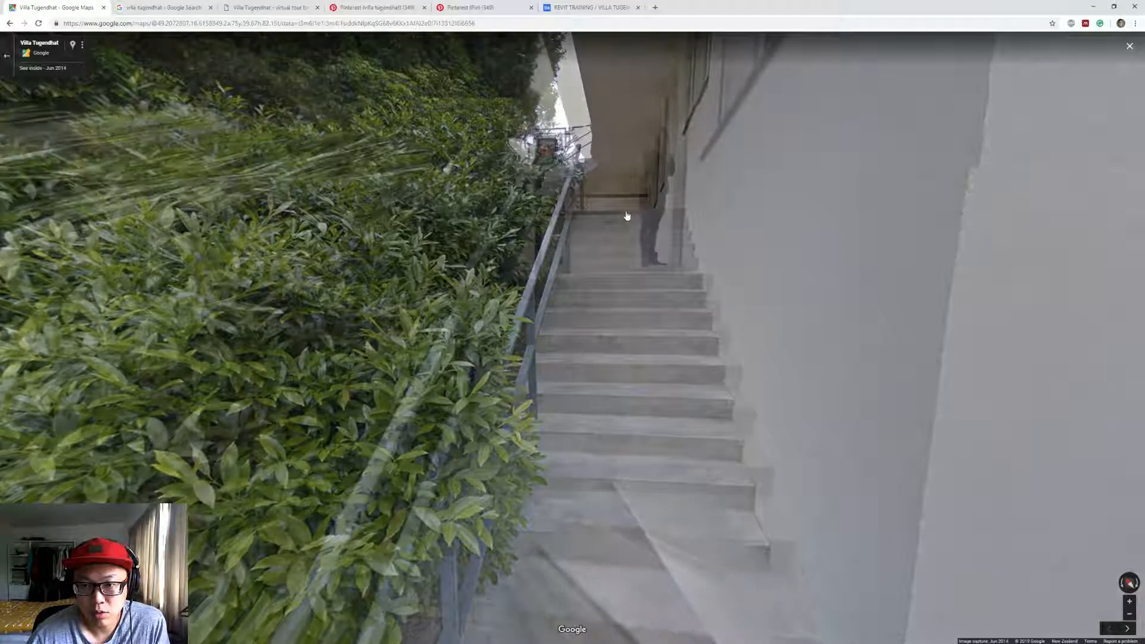
{"action": "left_click", "coordinate": [541, 383]}
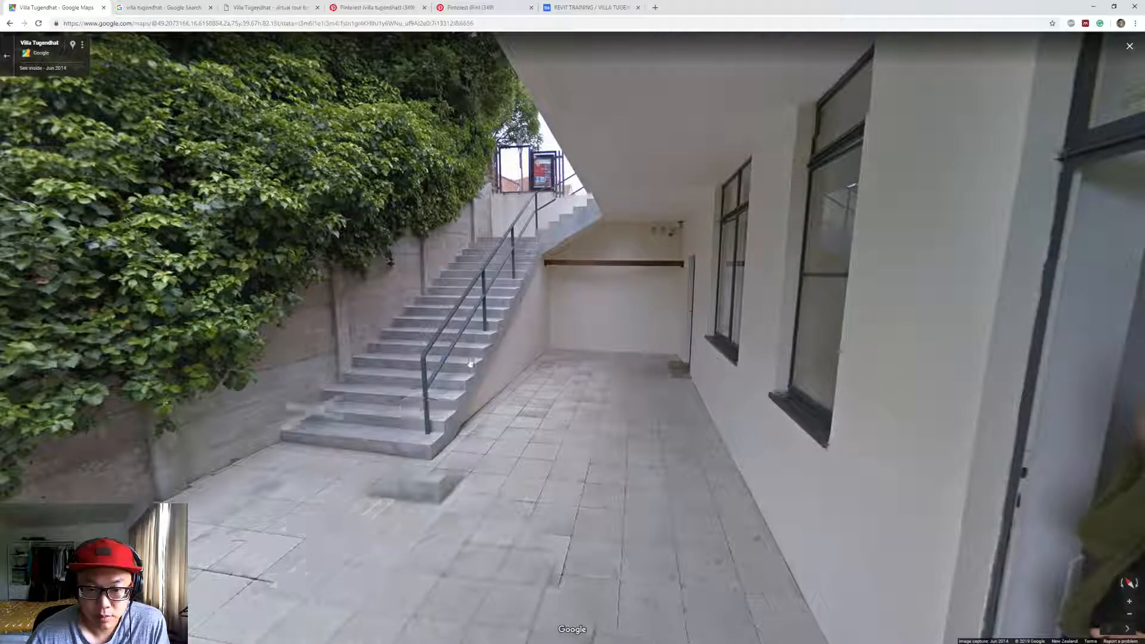
{"action": "left_click", "coordinate": [549, 209]}
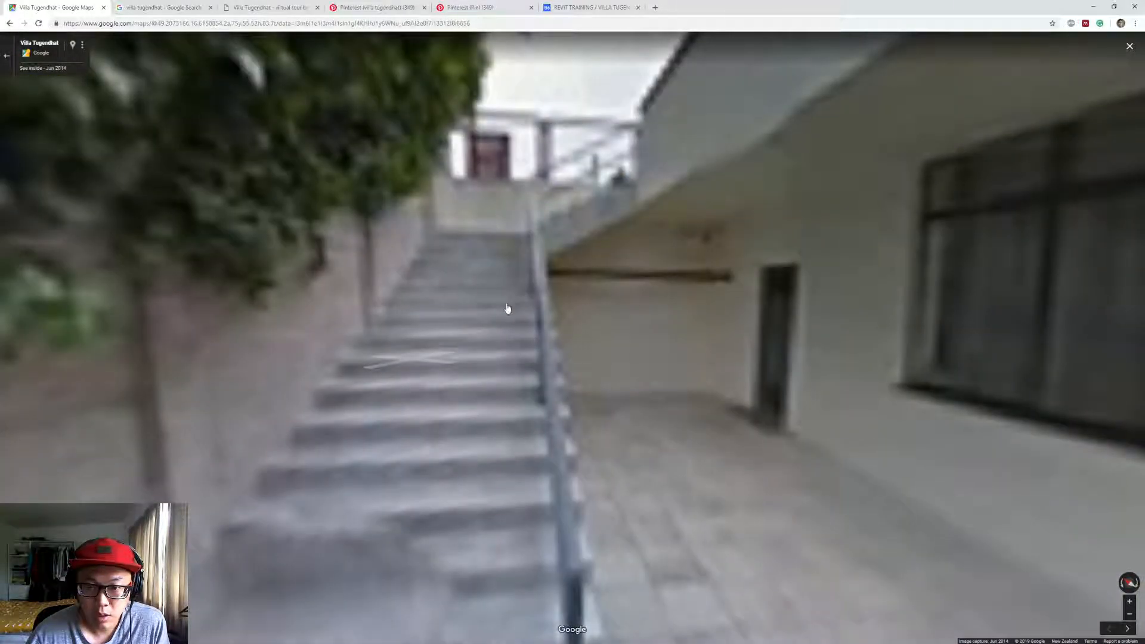
{"action": "left_click", "coordinate": [509, 307]}
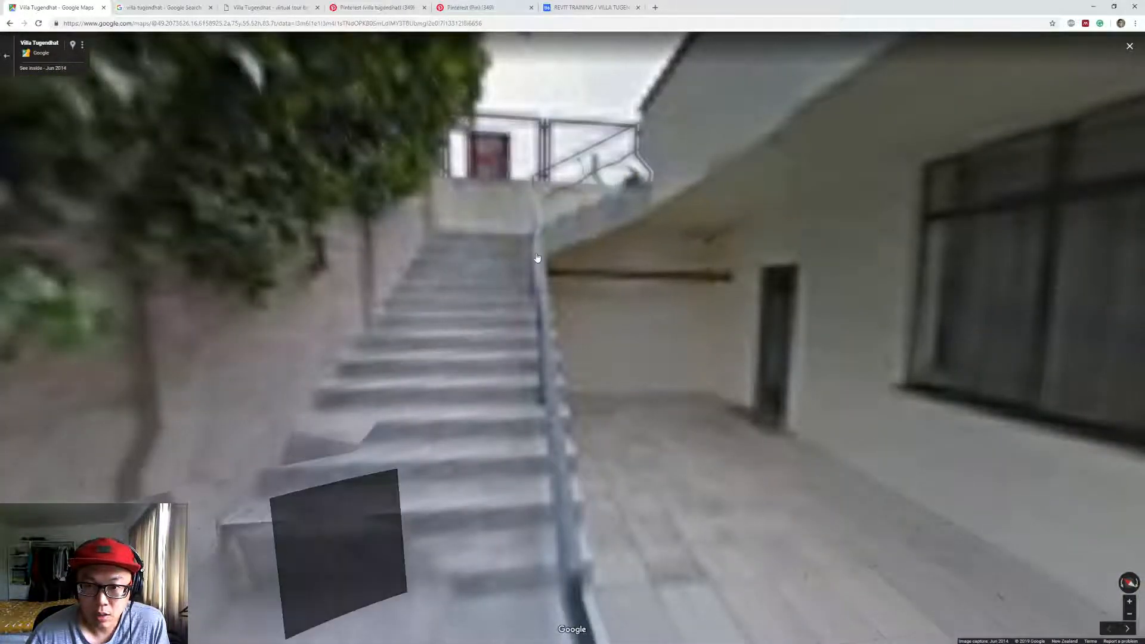
{"action": "left_click_drag", "start_coordinate": [546, 308], "coordinate": [455, 350]}
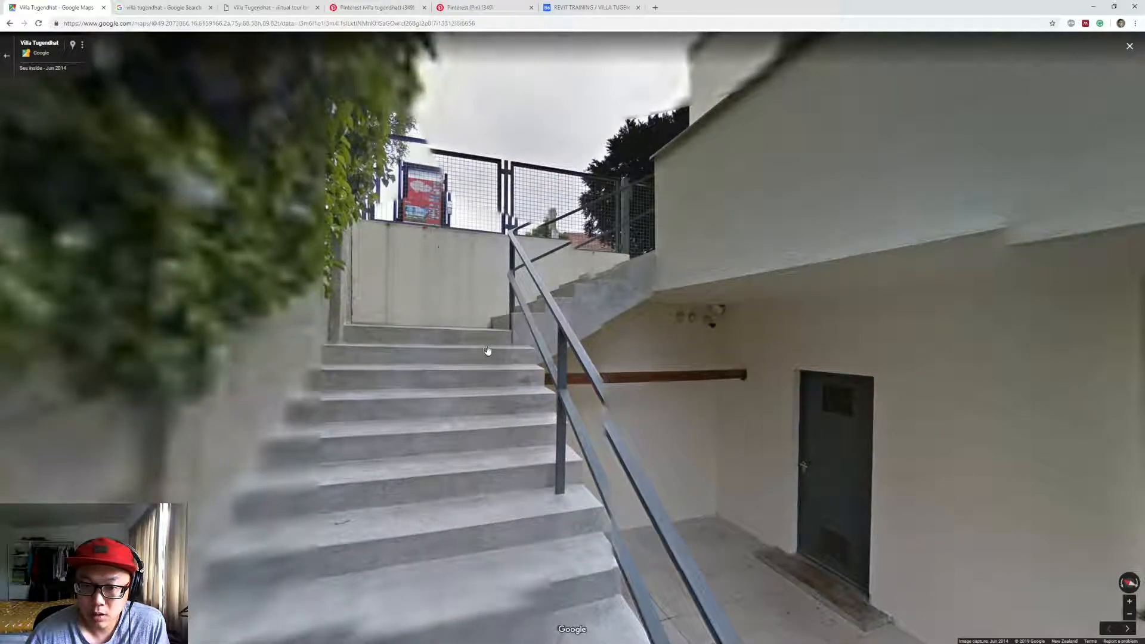
{"action": "left_click", "coordinate": [452, 373]}
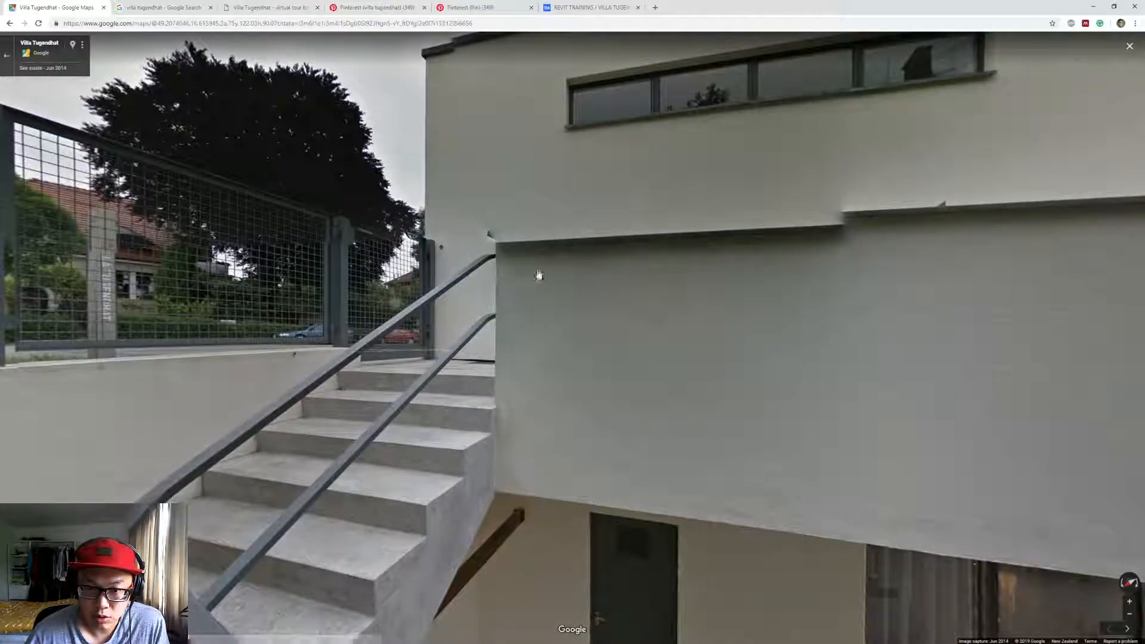
{"action": "left_click_drag", "start_coordinate": [511, 281], "coordinate": [586, 223]}
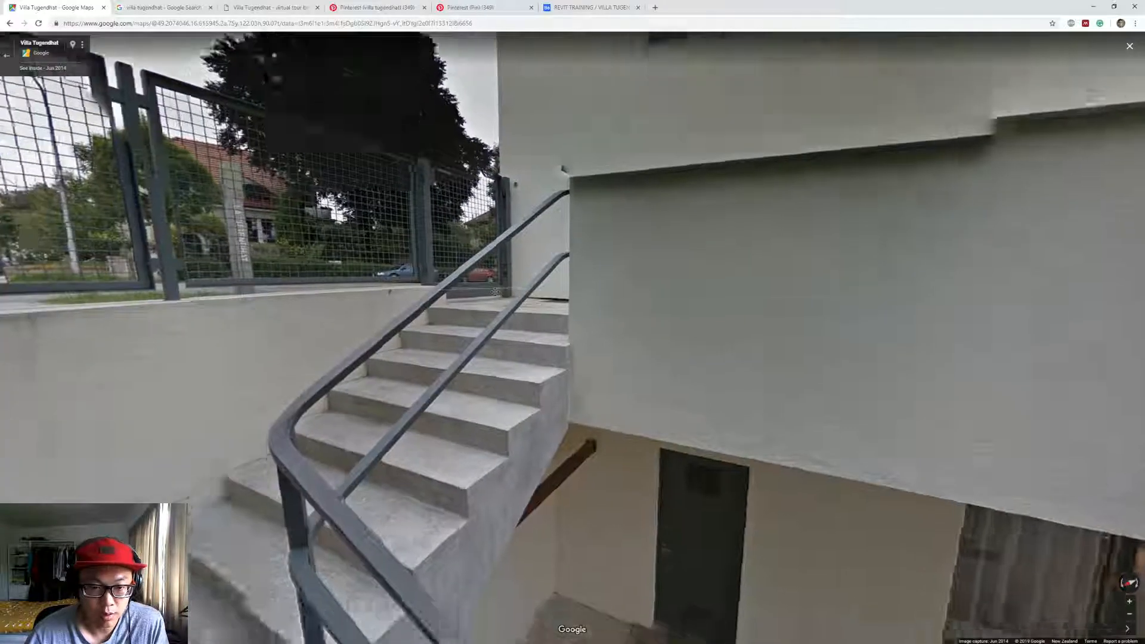
{"action": "key", "text": "alt+Tab"}
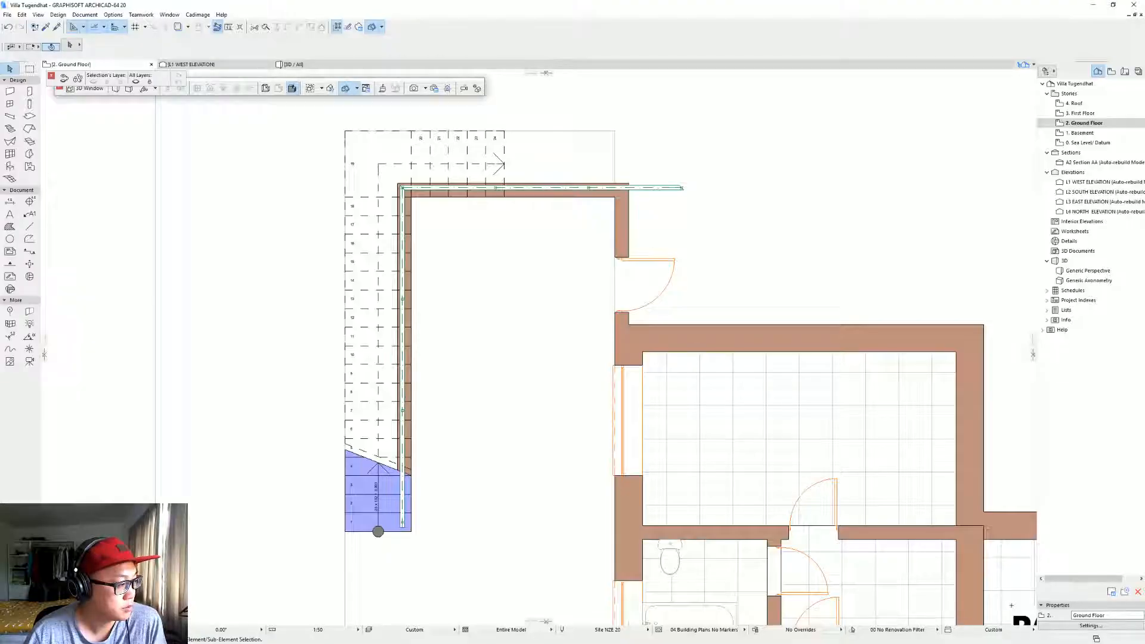
Stretch the free end of the short-wall railing back to the edge of the last stair tread, number 24.
{"action": "middle_click_drag", "start_coordinate": [544, 211], "coordinate": [529, 273]}
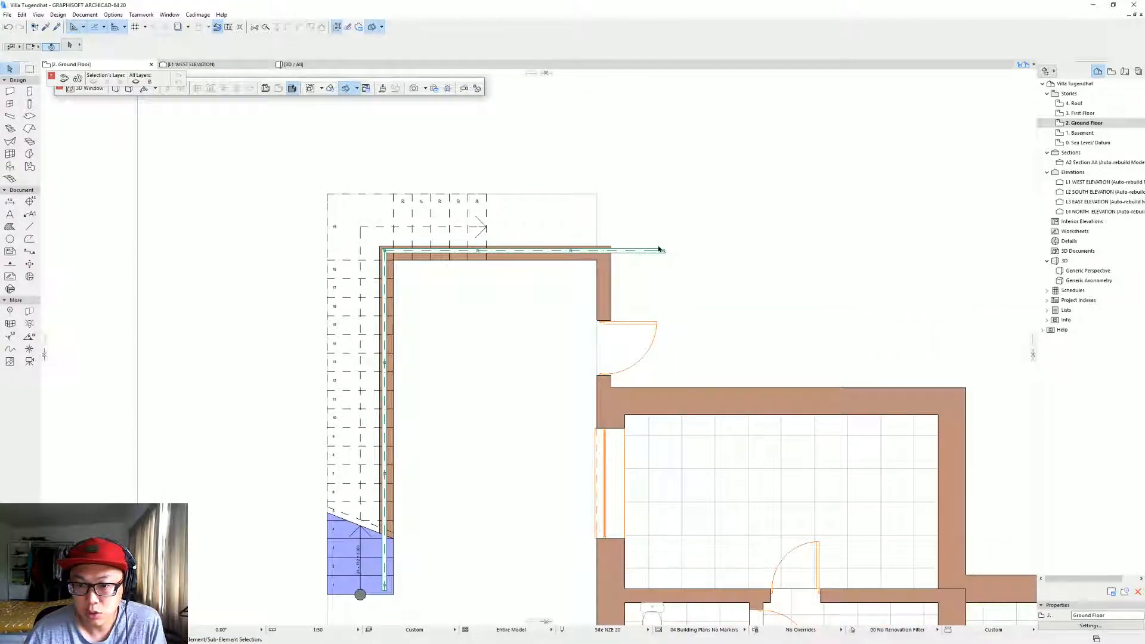
{"action": "left_click", "coordinate": [662, 252]}
{"action": "left_click", "coordinate": [662, 251]}
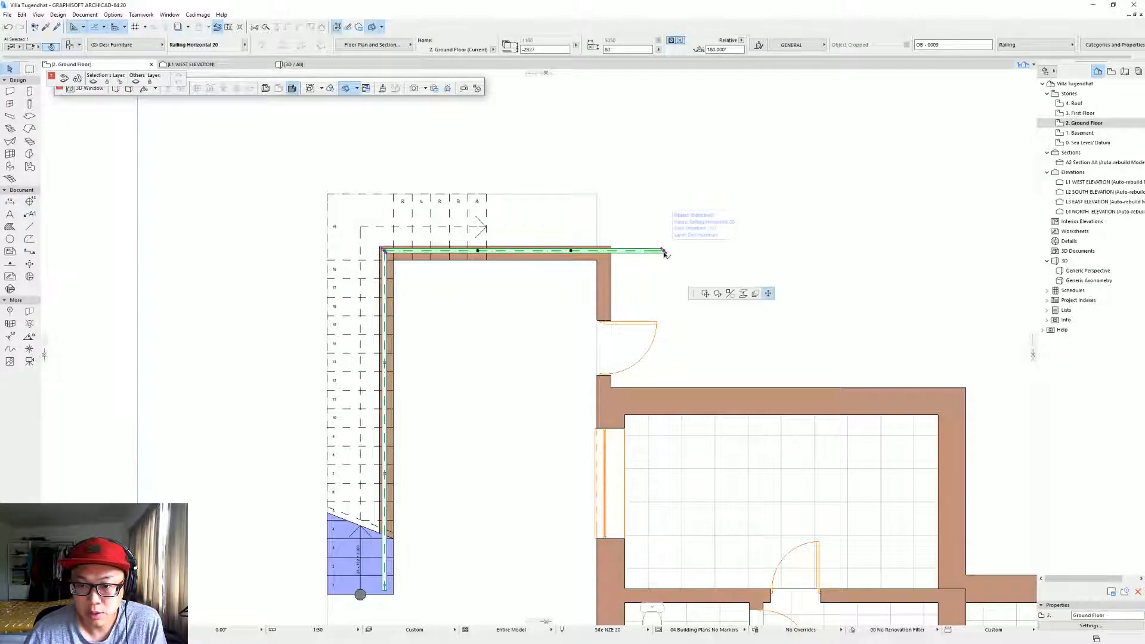
{"action": "scroll", "coordinate": [487, 245], "scroll_direction": "up", "scroll_amount": 3}
{"action": "left_click", "coordinate": [489, 255]}
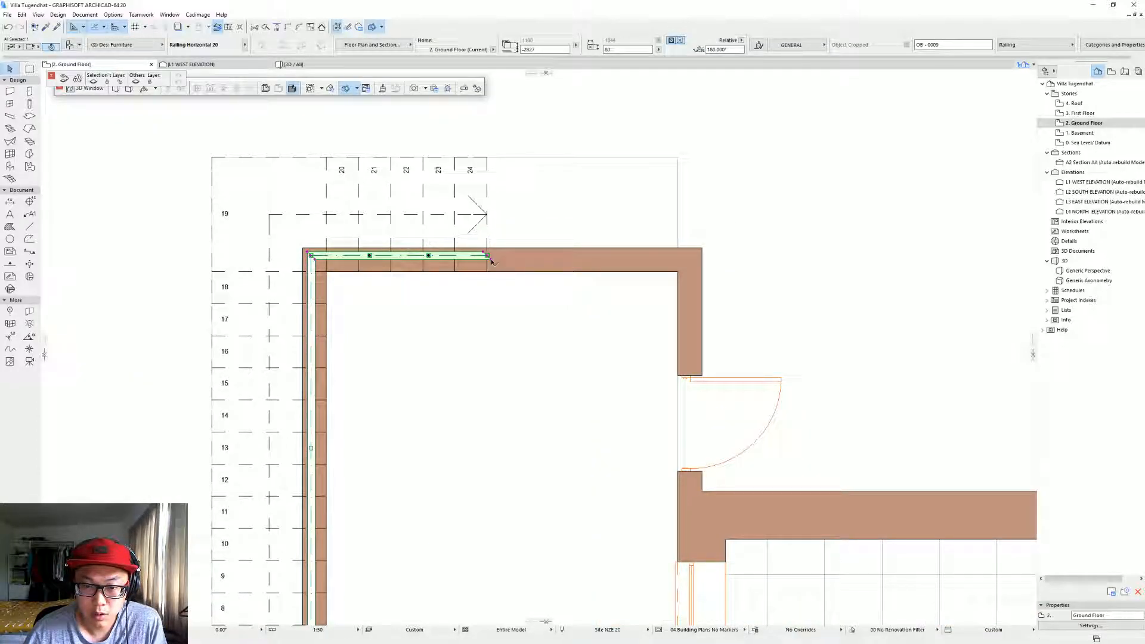
{"action": "left_click", "coordinate": [488, 256]}
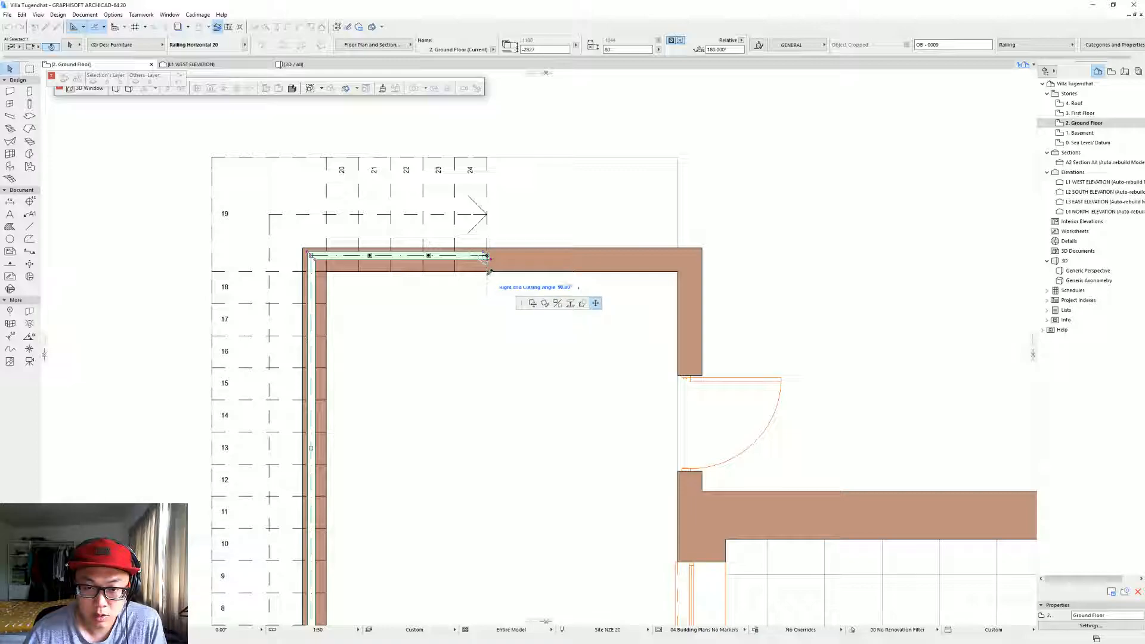
{"action": "key", "text": "Escape"}
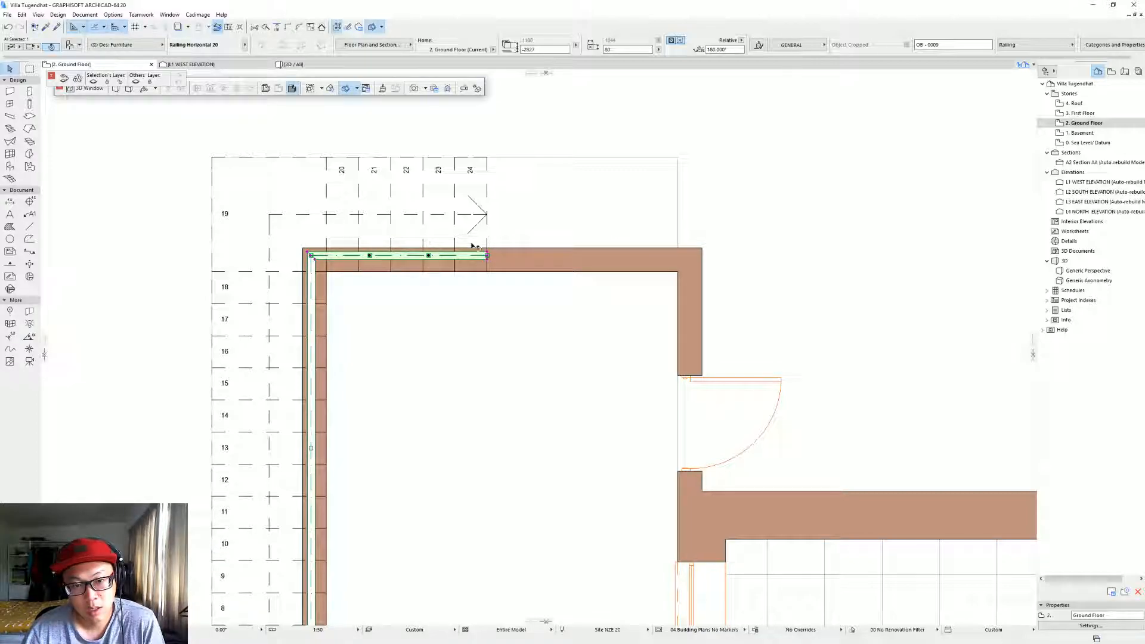
Set the short-wall railing's number of posts to 2.
{"action": "key", "text": "ctrl+t"}
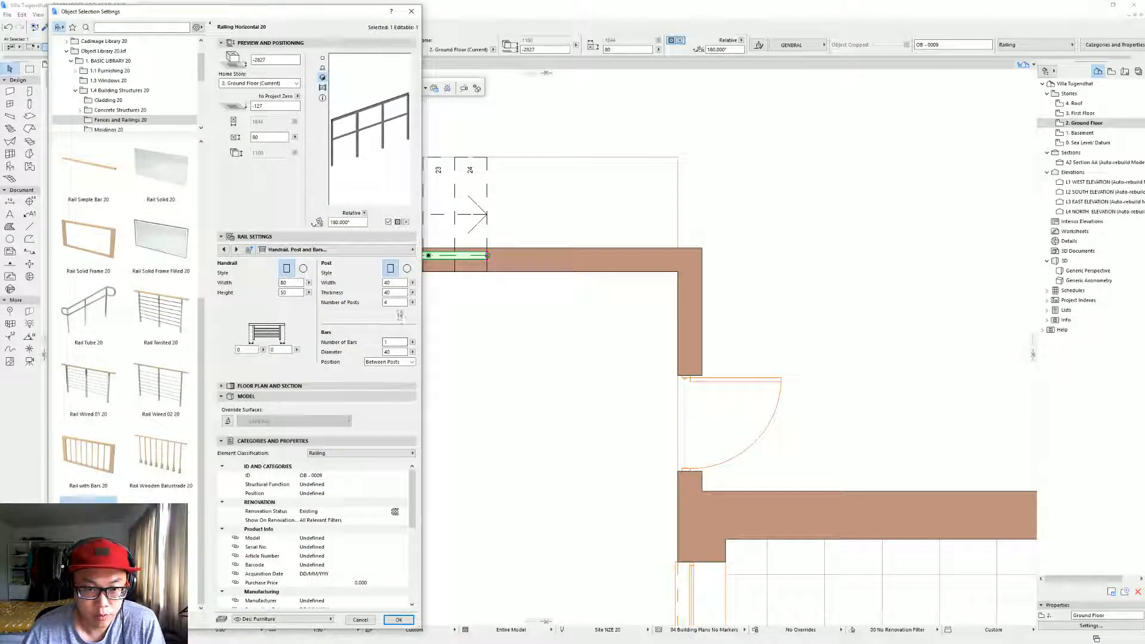
{"action": "type", "text": "2"}
{"action": "key", "text": "Return"}
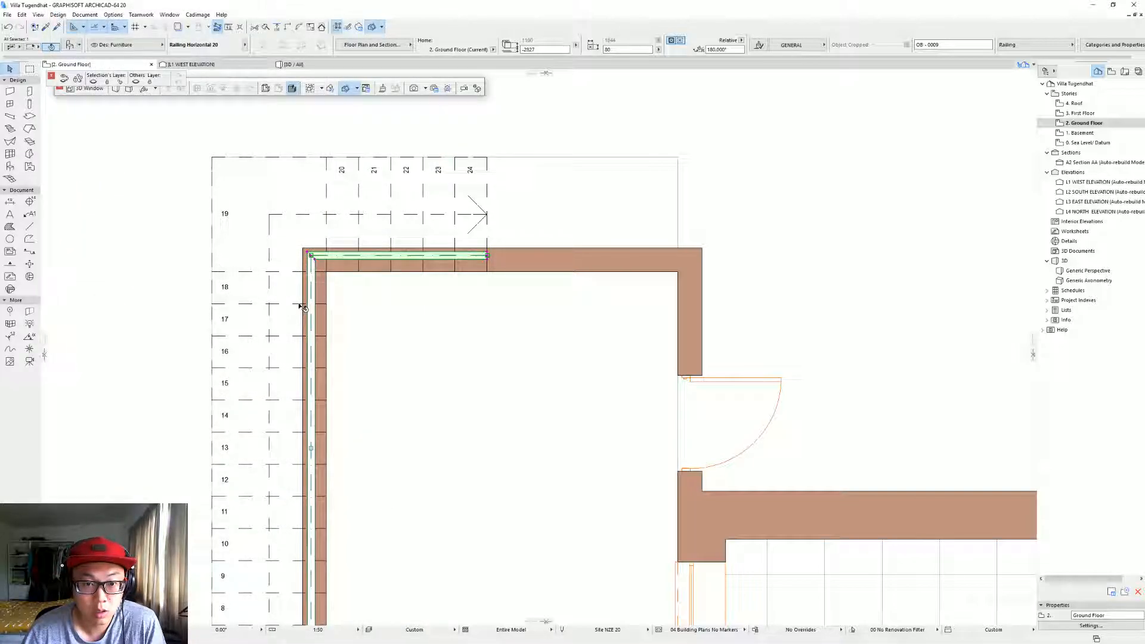
{"action": "key", "text": "Escape"}
{"action": "left_click", "coordinate": [312, 292]}
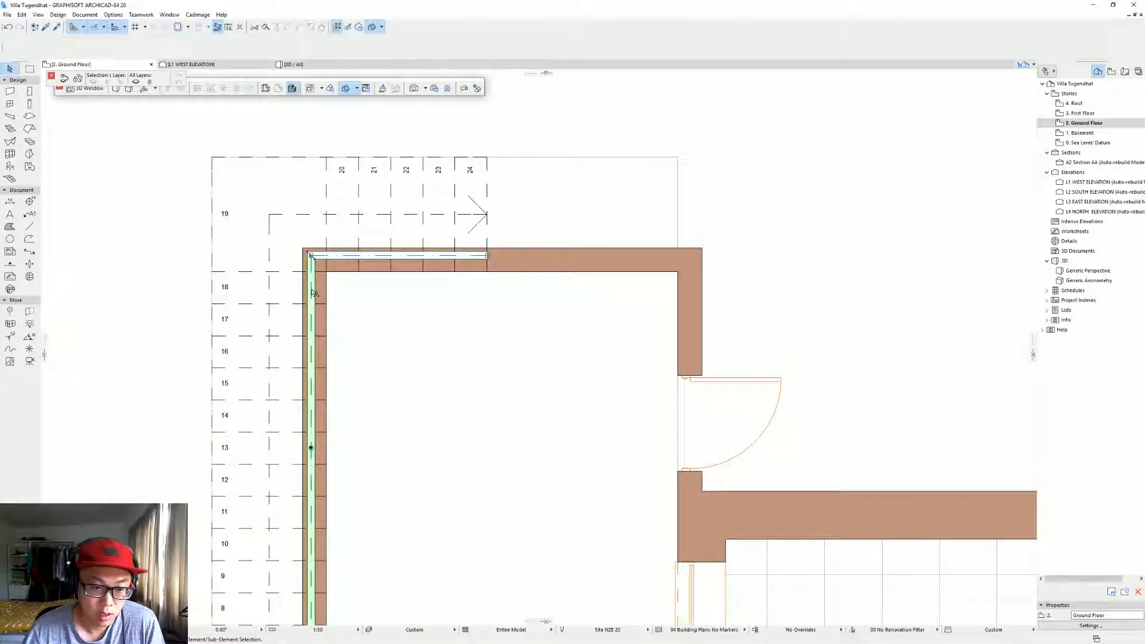
{"action": "scroll", "coordinate": [341, 254], "scroll_direction": "down", "scroll_amount": 3}
{"action": "key", "text": "Escape"}
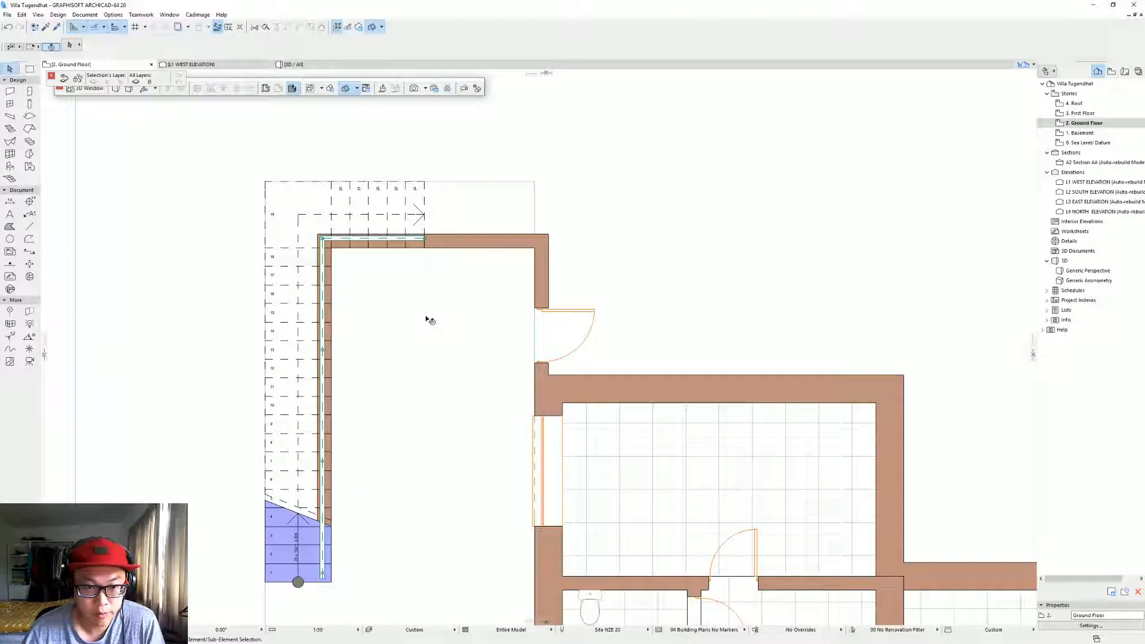
Open the West Elevation from its marker on the plan and delete the dashed reference line across the right-hand stairs.
{"action": "scroll", "coordinate": [334, 325], "scroll_direction": "down", "scroll_amount": 4}
{"action": "scroll", "coordinate": [286, 323], "scroll_direction": "down", "scroll_amount": 2}
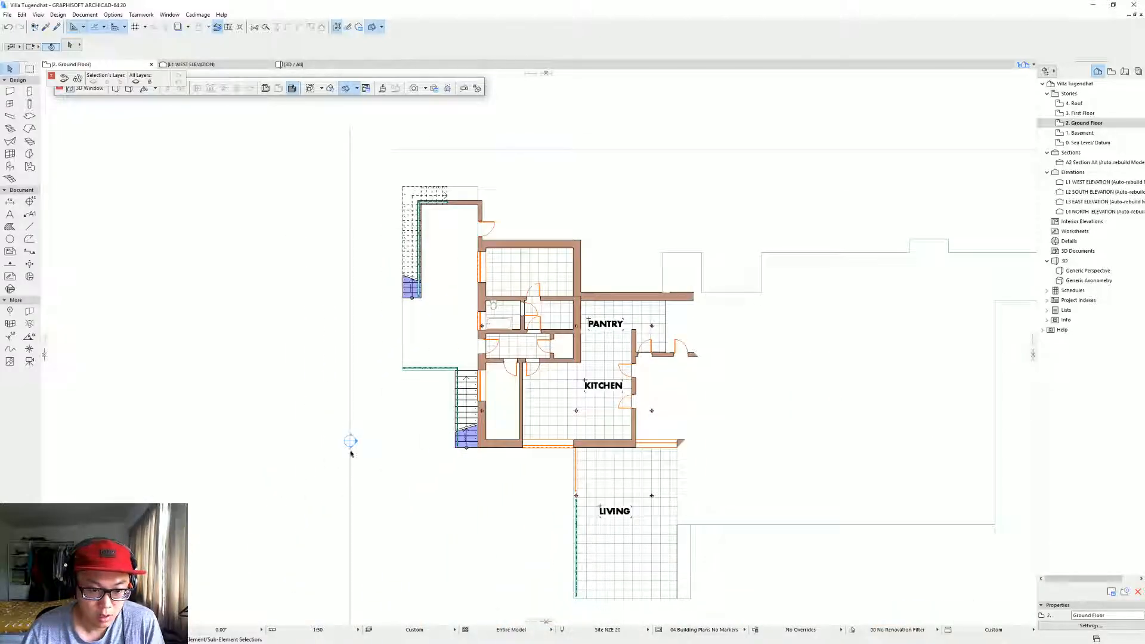
{"action": "left_click", "coordinate": [351, 441]}
{"action": "right_click", "coordinate": [351, 443]}
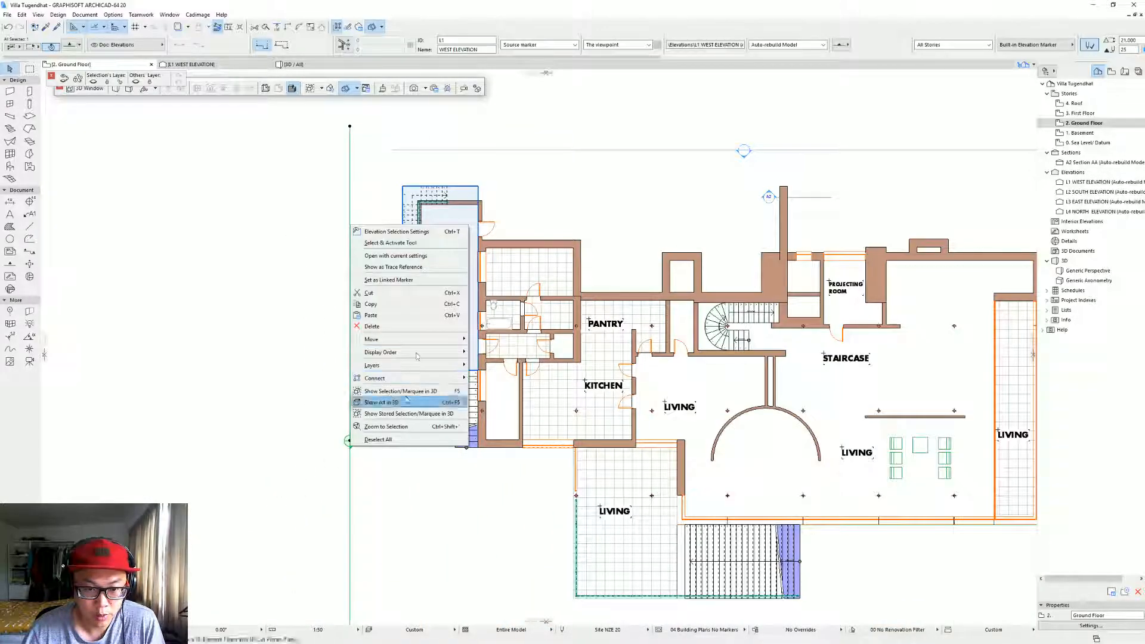
{"action": "left_click", "coordinate": [398, 256]}
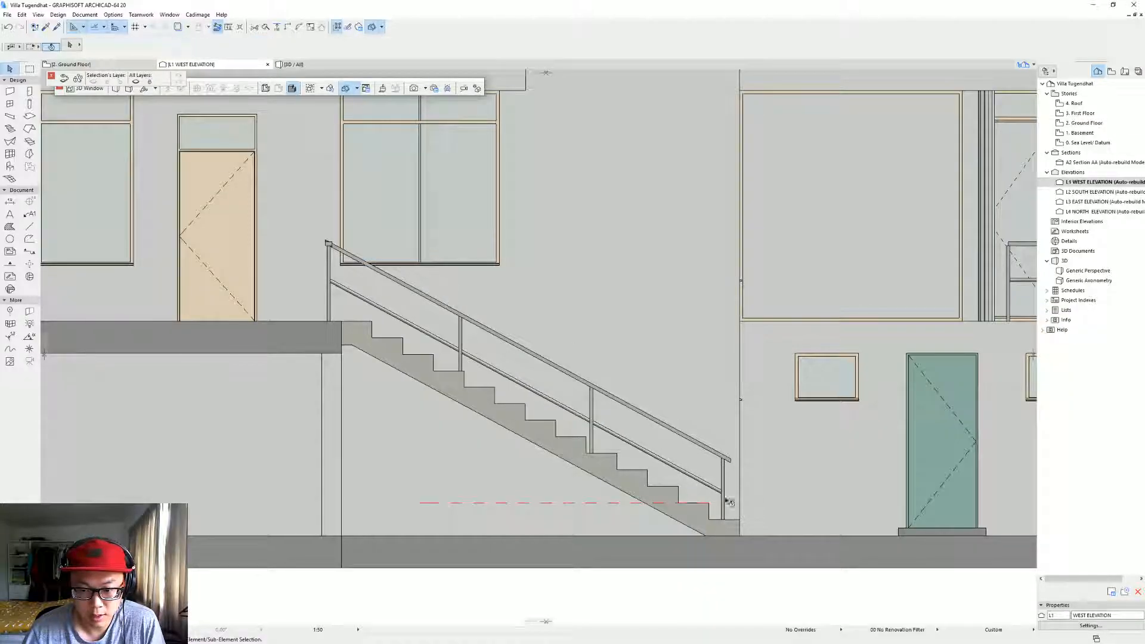
{"action": "left_click", "coordinate": [613, 504]}
{"action": "key", "text": "Delete"}
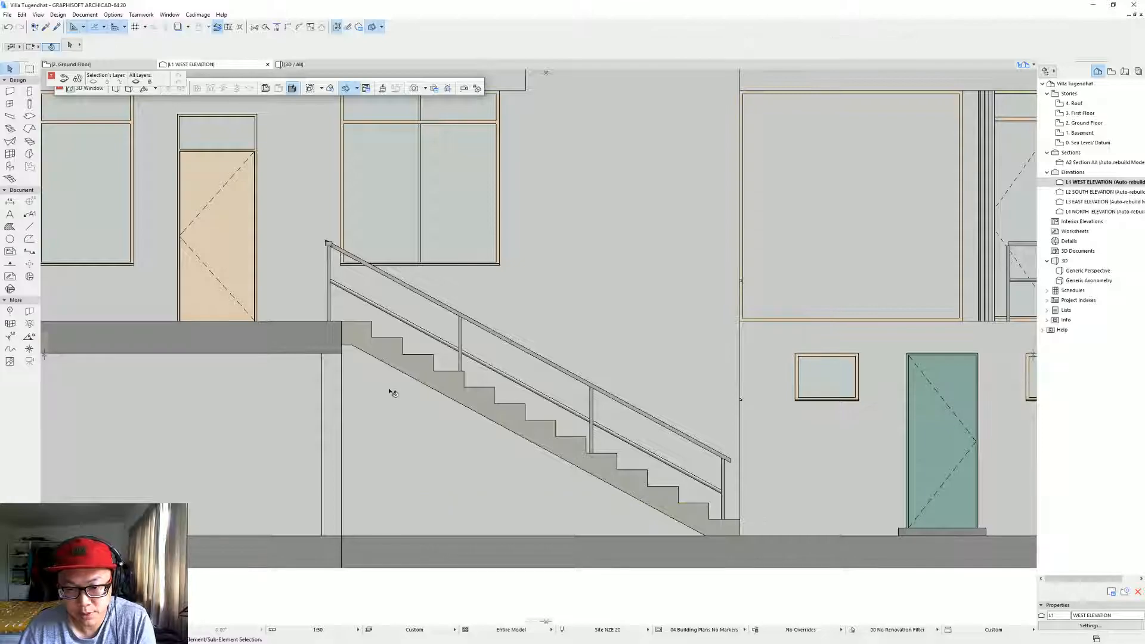
Draw a horizontal dashed reference line from a tread nosing near the foot of the left-hand stairs.
{"action": "scroll", "coordinate": [390, 389], "scroll_direction": "down", "scroll_amount": 5}
{"action": "middle_click_drag", "start_coordinate": [391, 389], "coordinate": [665, 391]}
{"action": "scroll", "coordinate": [455, 351], "scroll_direction": "up", "scroll_amount": 3}
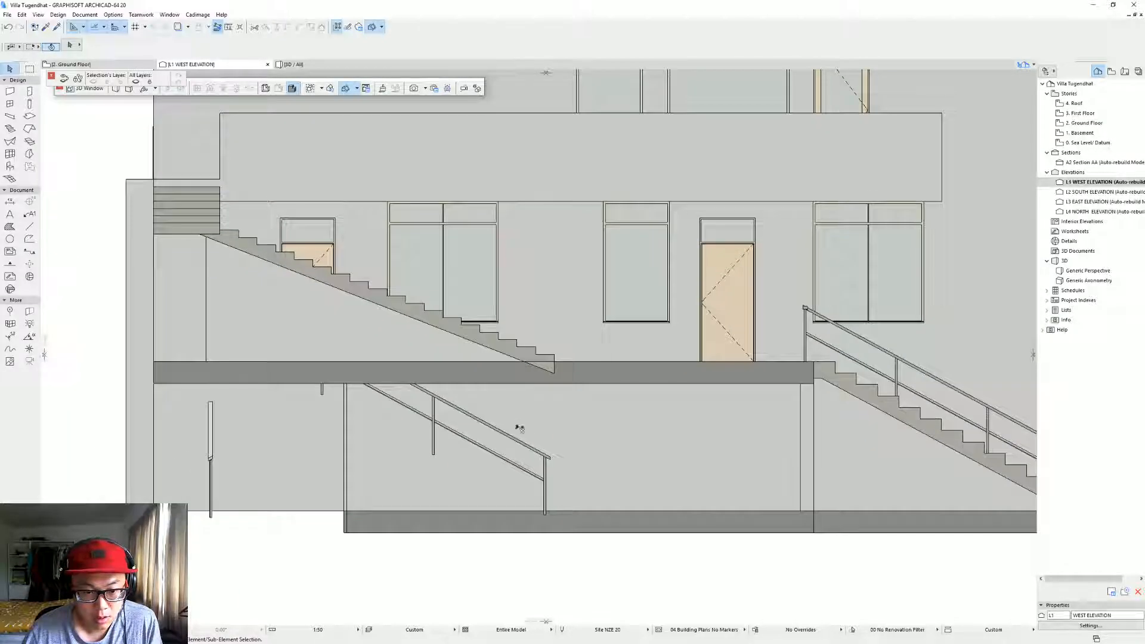
{"action": "mouse_move", "coordinate": [787, 428]}
{"action": "middle_mouse_down"}
{"action": "mouse_move", "coordinate": [759, 428]}
{"action": "mouse_move", "coordinate": [770, 439]}
{"action": "middle_mouse_up"}
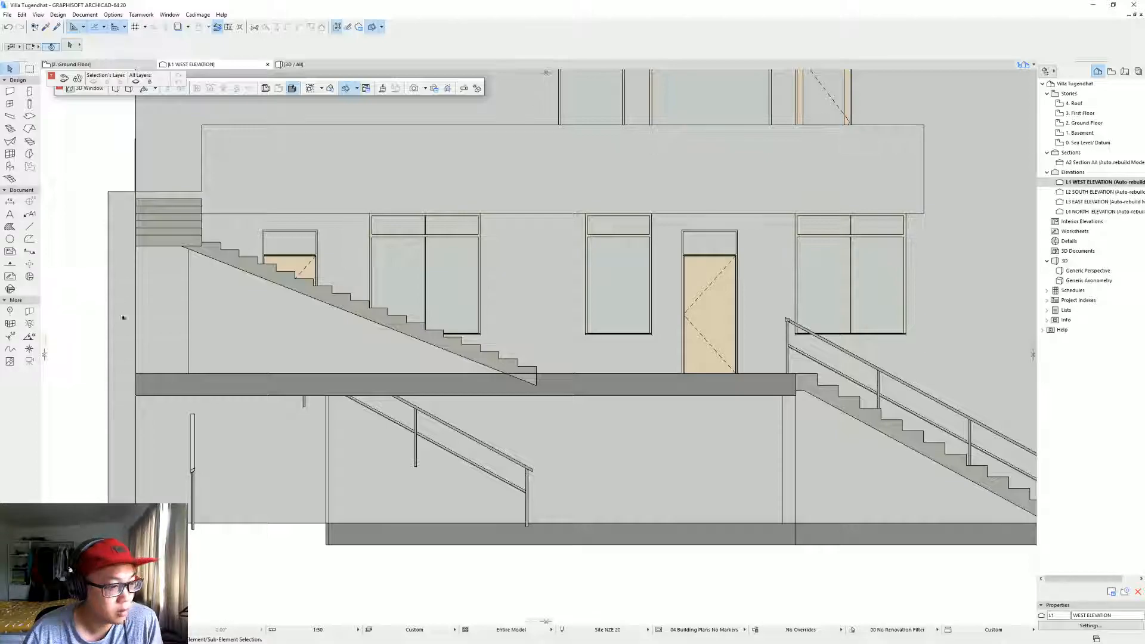
{"action": "left_click", "coordinate": [30, 226]}
{"action": "scroll", "coordinate": [530, 353], "scroll_direction": "up", "scroll_amount": 3}
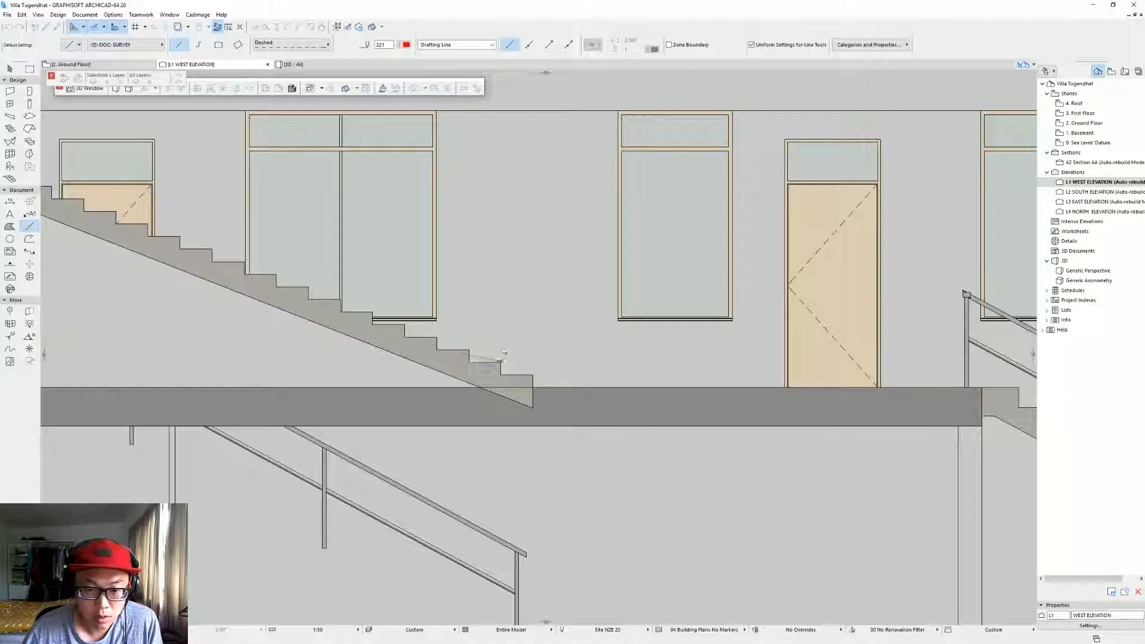
{"action": "left_click", "coordinate": [469, 350]}
{"action": "left_click", "coordinate": [154, 350]}
Measure the left-hand stairs' slope by starting to rotate the reference line about the nosing, then cancel and delete the line.
{"action": "key", "text": "w"}
{"action": "left_click", "coordinate": [192, 350]}
{"action": "key", "text": "ctrl+e"}
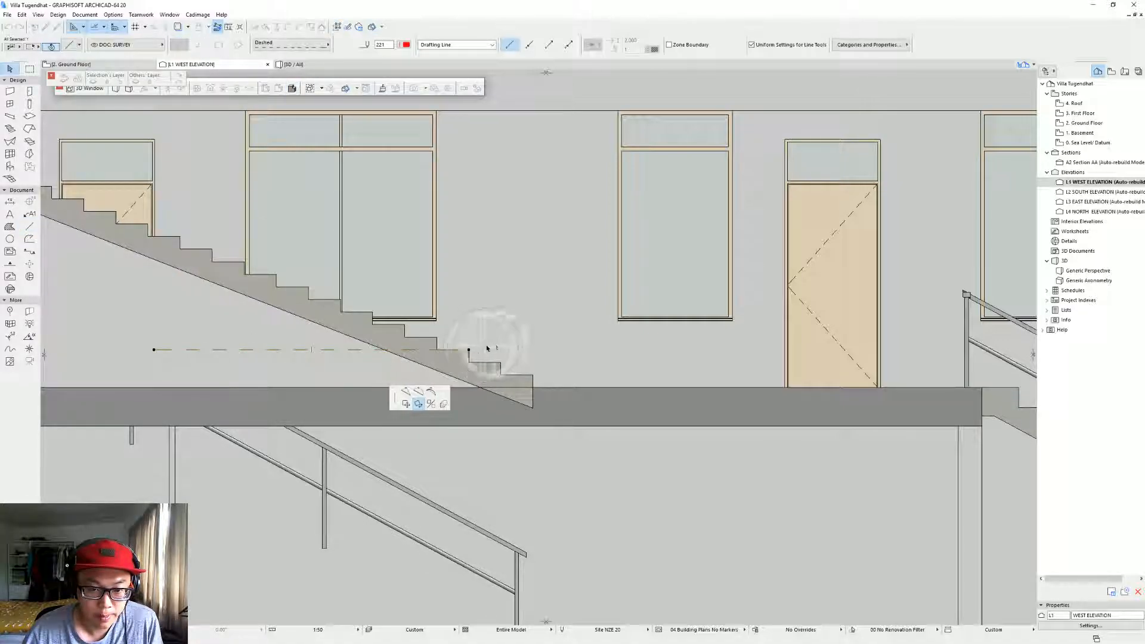
{"action": "left_click", "coordinate": [394, 350]}
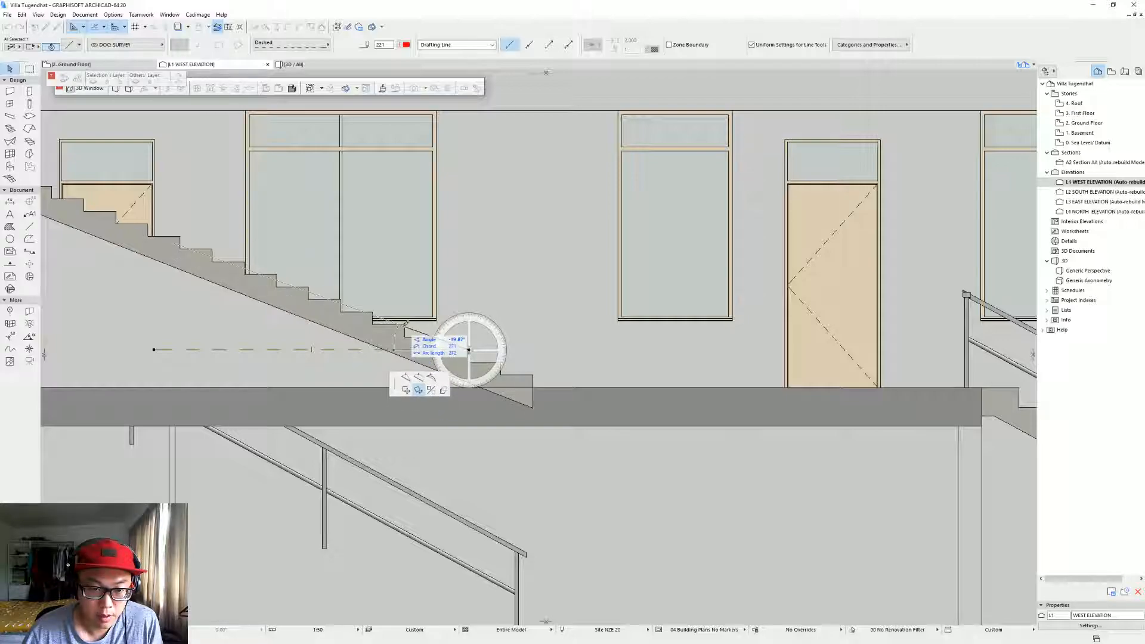
{"action": "key", "text": "Escape"}
{"action": "scroll", "coordinate": [448, 362], "scroll_direction": "down", "scroll_amount": 3}
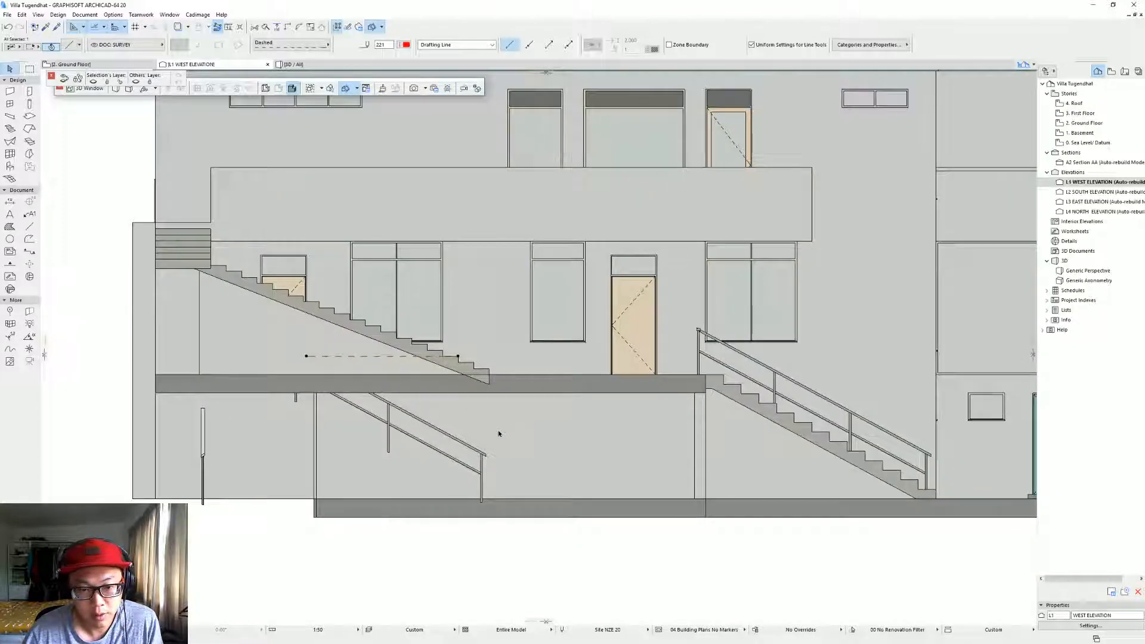
{"action": "key", "text": "Delete"}
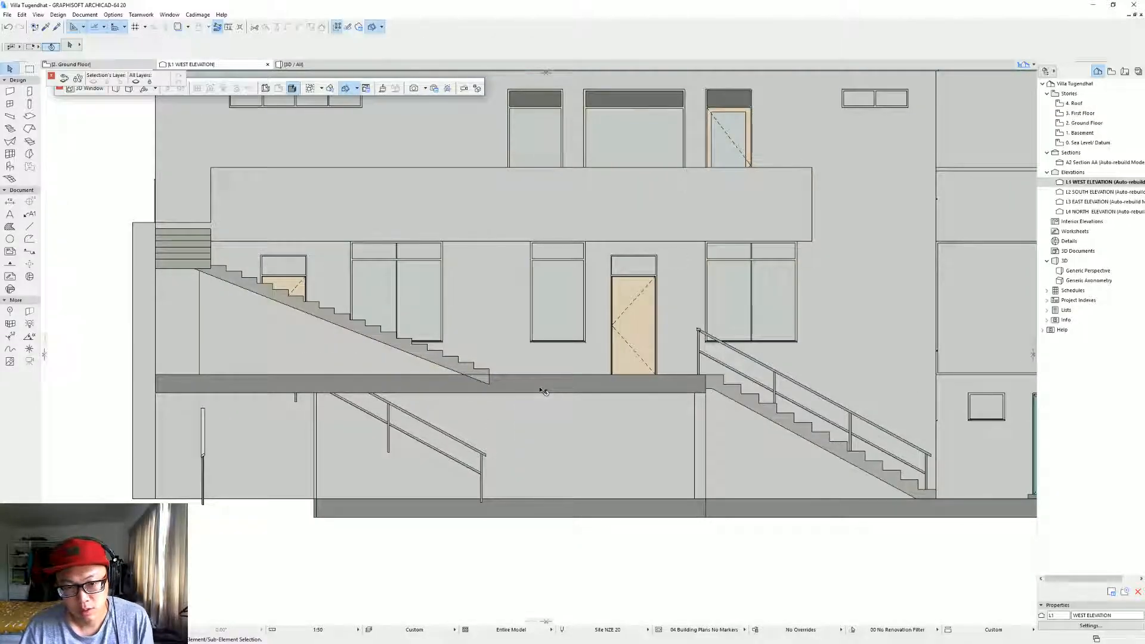
Set the slope angle of the long railing below the left-hand stairs to 21.48°.
{"action": "middle_click_drag", "start_coordinate": [568, 352], "coordinate": [562, 409]}
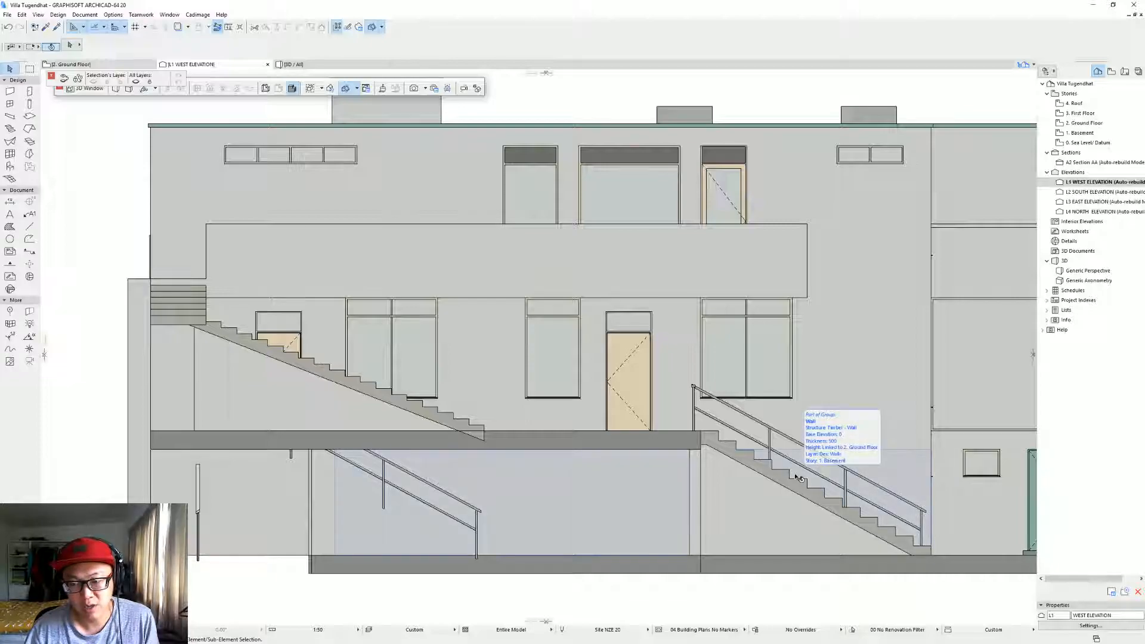
{"action": "left_click", "coordinate": [478, 511]}
{"action": "key", "text": "ctrl+t"}
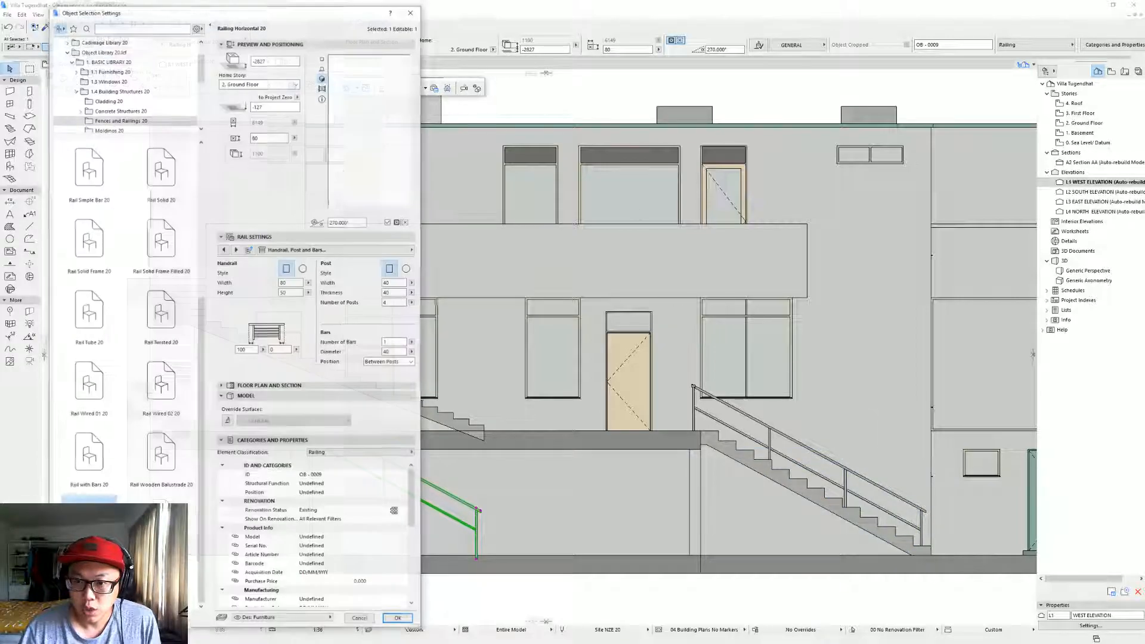
{"action": "left_click", "coordinate": [224, 250]}
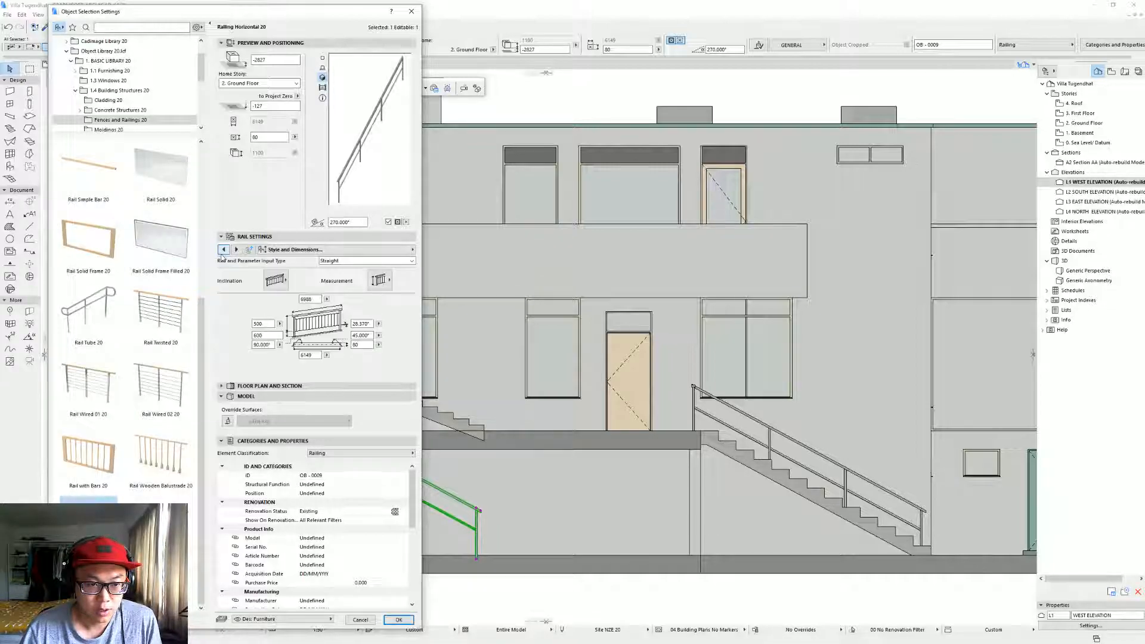
{"action": "type", "text": "241"}
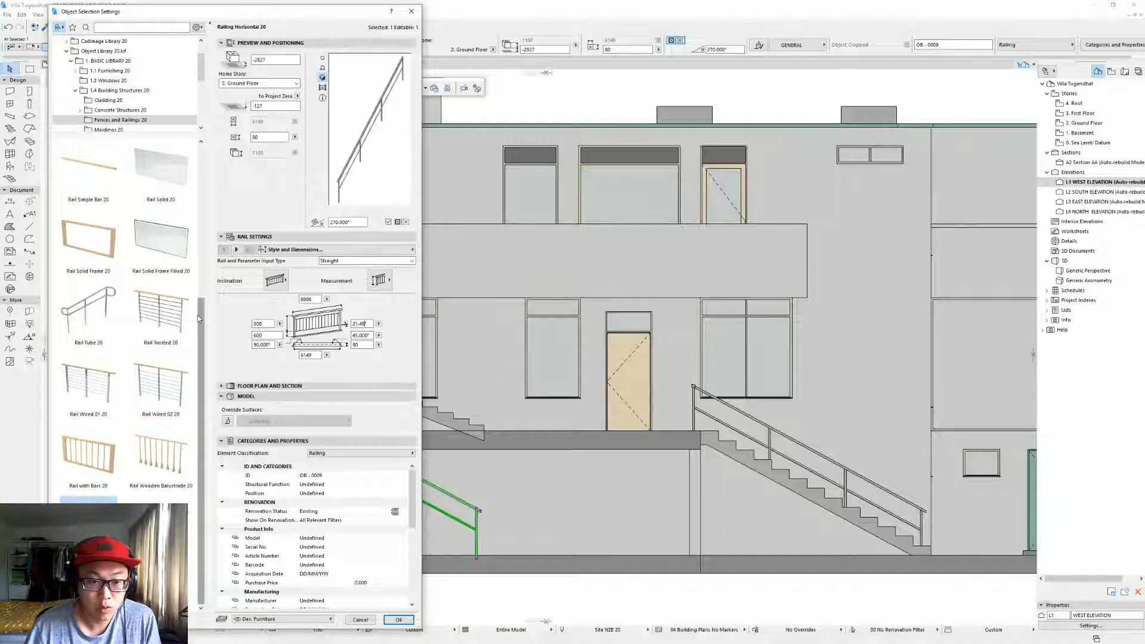
{"action": "key", "text": "Return"}
Raise the long railing onto the left-hand stairs so its lower end post rests on the bottom tread.
{"action": "left_click_drag", "start_coordinate": [480, 559], "coordinate": [478, 425]}
{"action": "scroll", "coordinate": [481, 434], "scroll_direction": "up", "scroll_amount": 3}
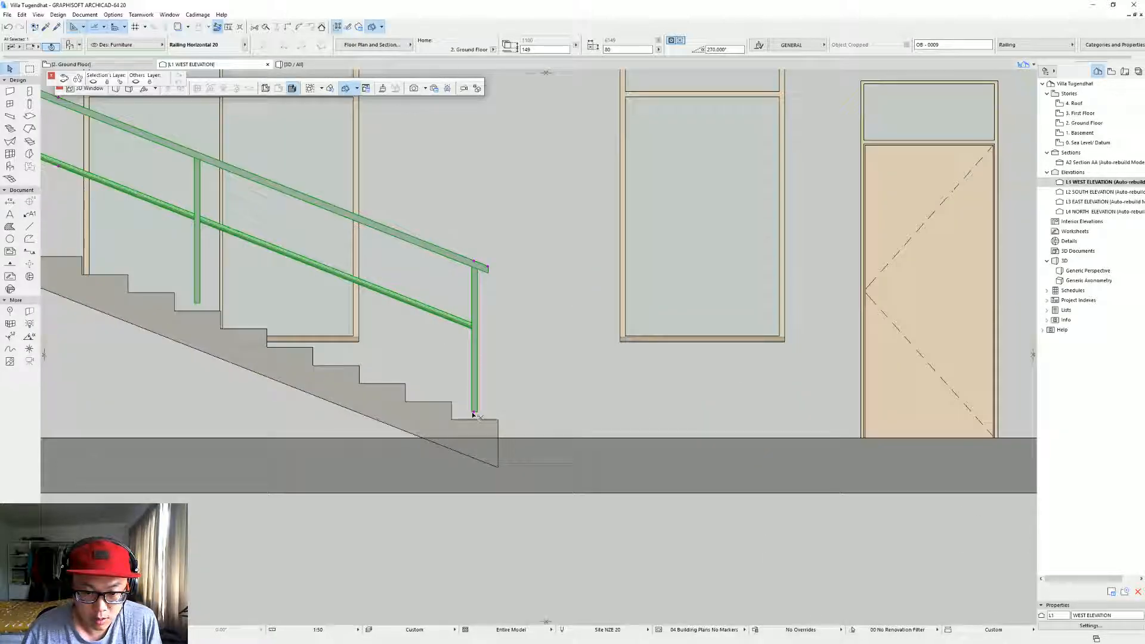
{"action": "left_click", "coordinate": [474, 415]}
{"action": "left_click", "coordinate": [489, 428]}
{"action": "left_click", "coordinate": [499, 428]}
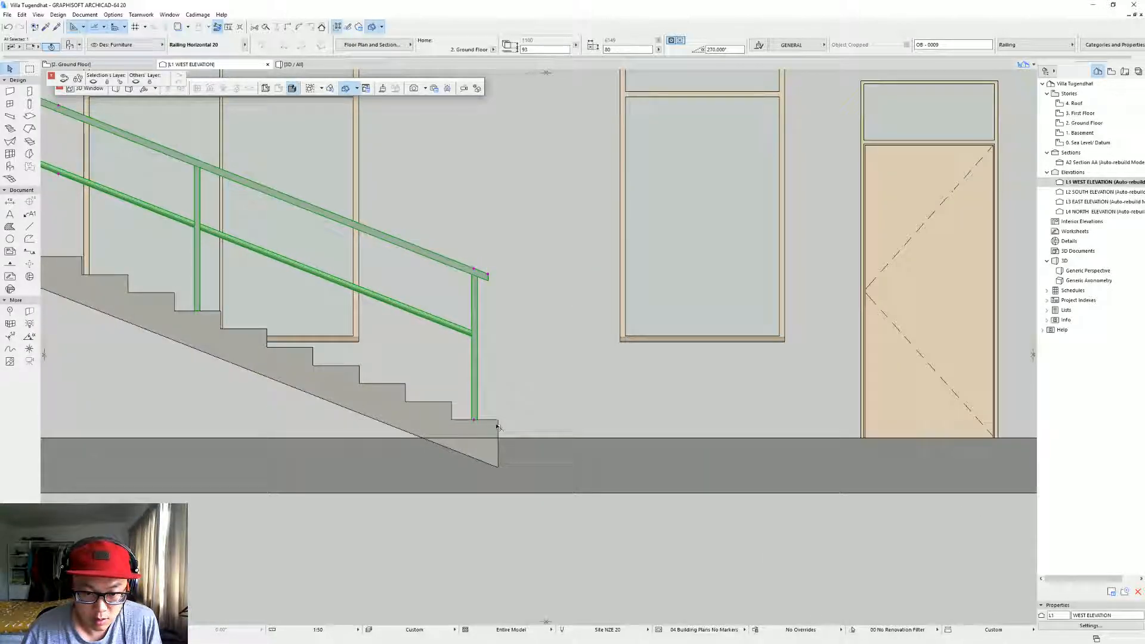
Raise the short end-on railing below the left-hand landing so its post aligns with the long railing's upper post.
{"action": "scroll", "coordinate": [499, 428], "scroll_direction": "down", "scroll_amount": 4}
{"action": "middle_click_drag", "start_coordinate": [499, 428], "coordinate": [677, 484]}
{"action": "scroll", "coordinate": [419, 385], "scroll_direction": "down", "scroll_amount": 1}
{"action": "middle_click_drag", "start_coordinate": [406, 429], "coordinate": [442, 334]}
{"action": "key", "text": "Escape"}
{"action": "left_click", "coordinate": [327, 444]}
{"action": "key", "text": "Escape"}
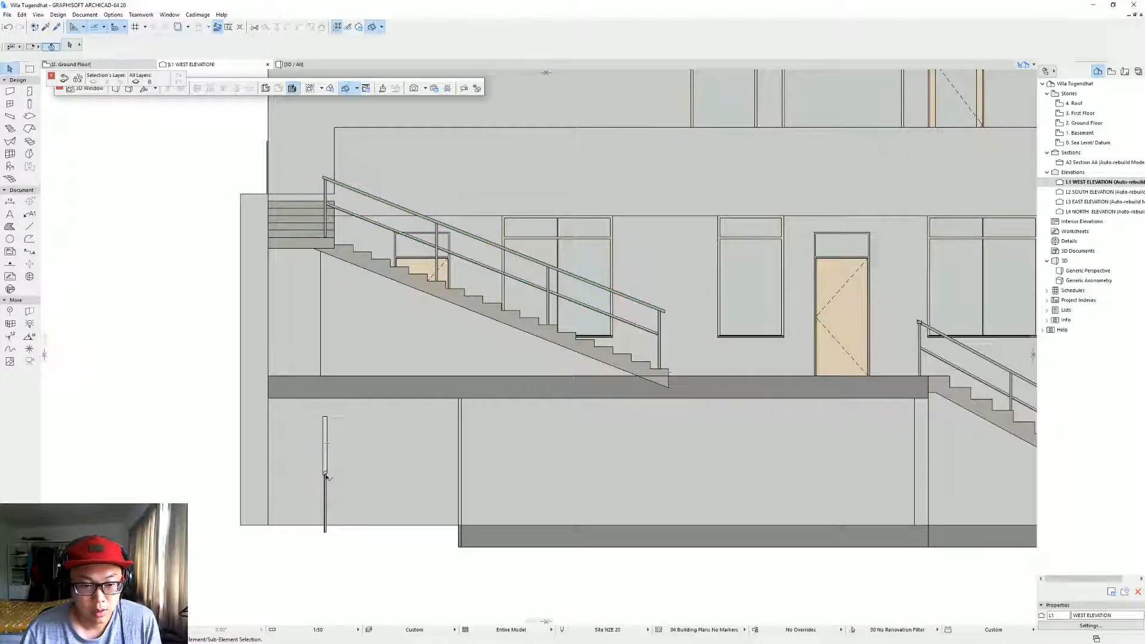
{"action": "left_click", "coordinate": [325, 472]}
{"action": "scroll", "coordinate": [316, 239], "scroll_direction": "up", "scroll_amount": 3}
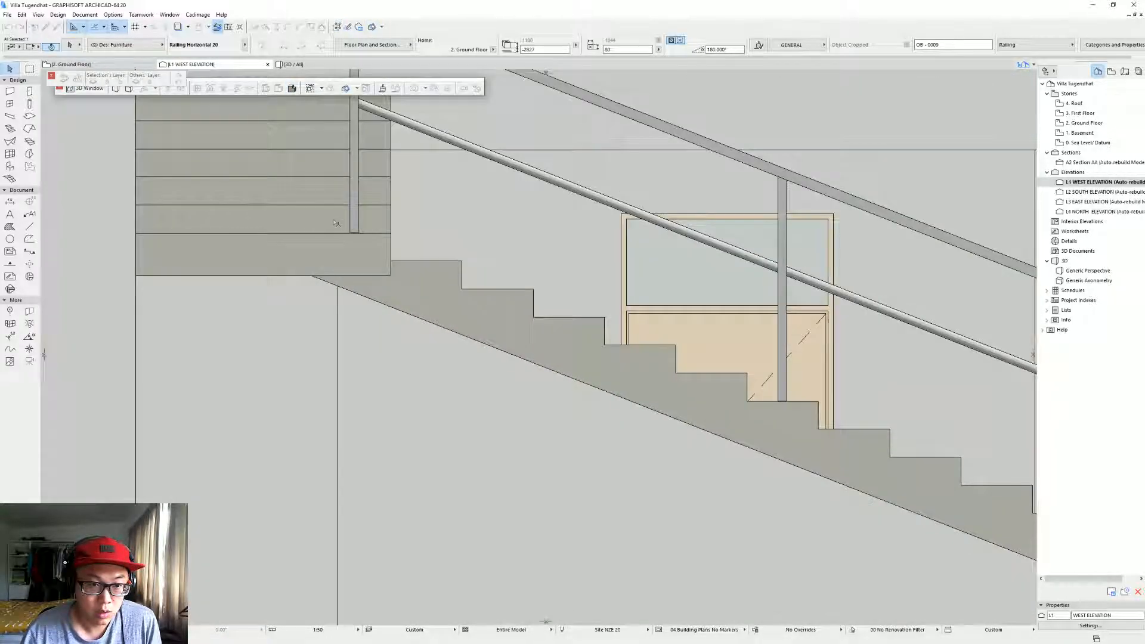
{"action": "scroll", "coordinate": [335, 223], "scroll_direction": "up", "scroll_amount": 3}
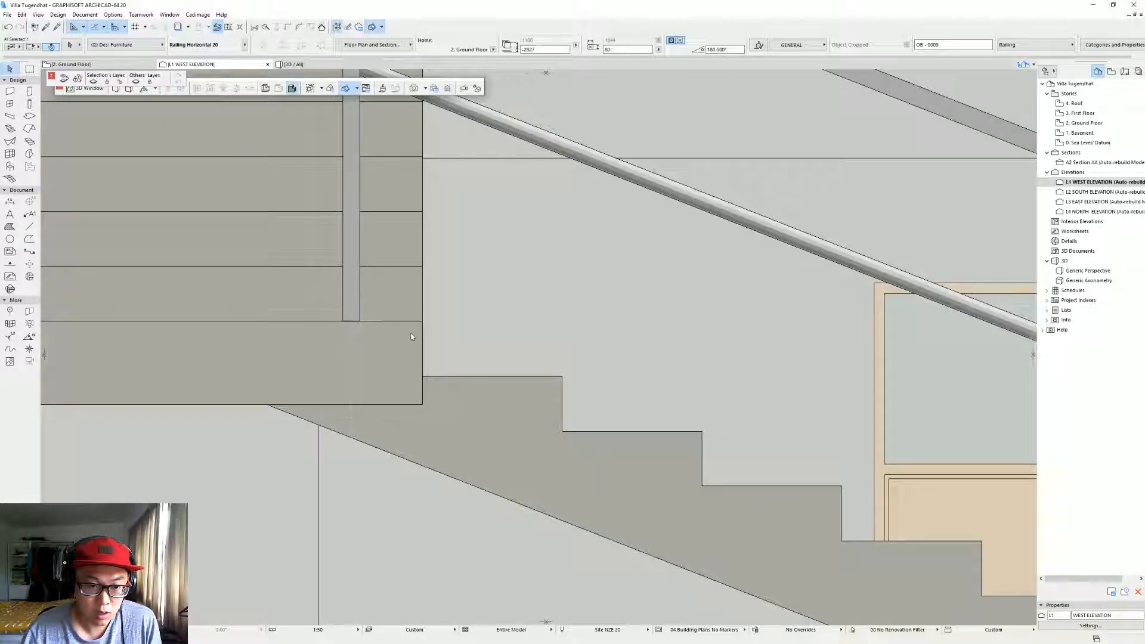
{"action": "key", "text": "Escape"}
{"action": "scroll", "coordinate": [411, 322], "scroll_direction": "down", "scroll_amount": 5}
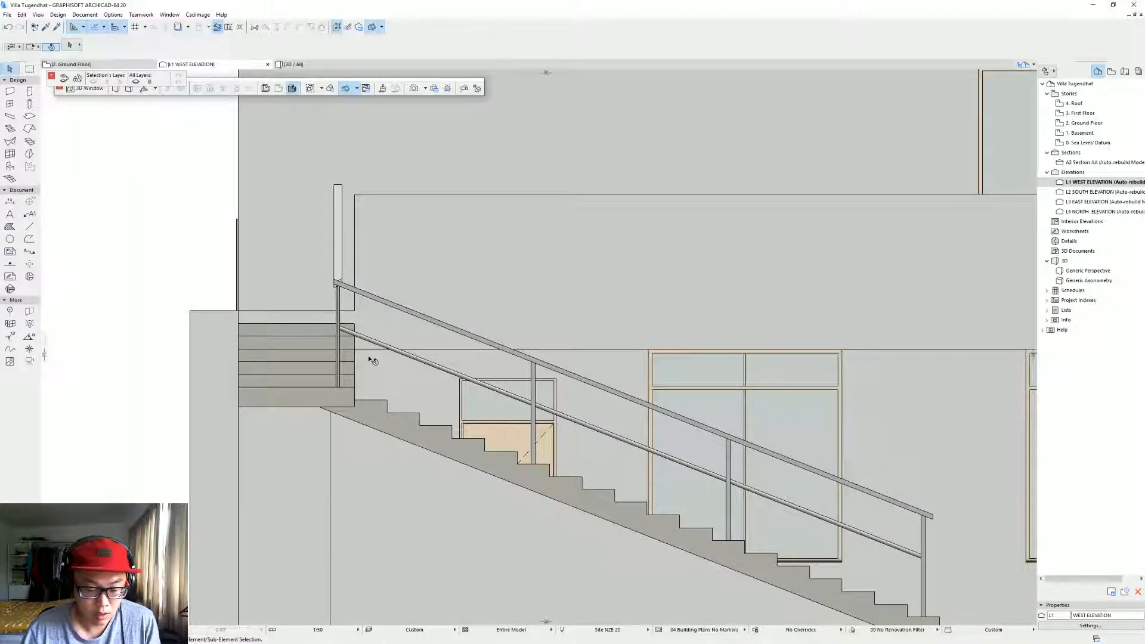
Return to the Ground Floor plan and open the South Elevation from its marker.
{"action": "key", "text": "F2"}
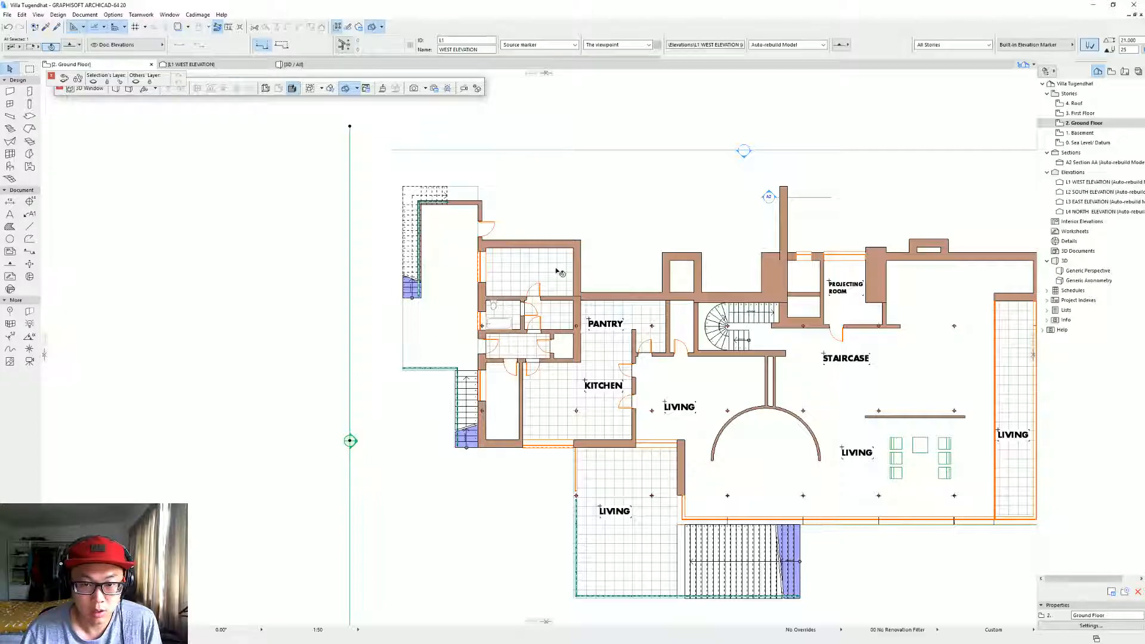
{"action": "key", "text": "Escape"}
{"action": "scroll", "coordinate": [493, 360], "scroll_direction": "down", "scroll_amount": 3}
{"action": "middle_click_drag", "start_coordinate": [529, 396], "coordinate": [517, 257]}
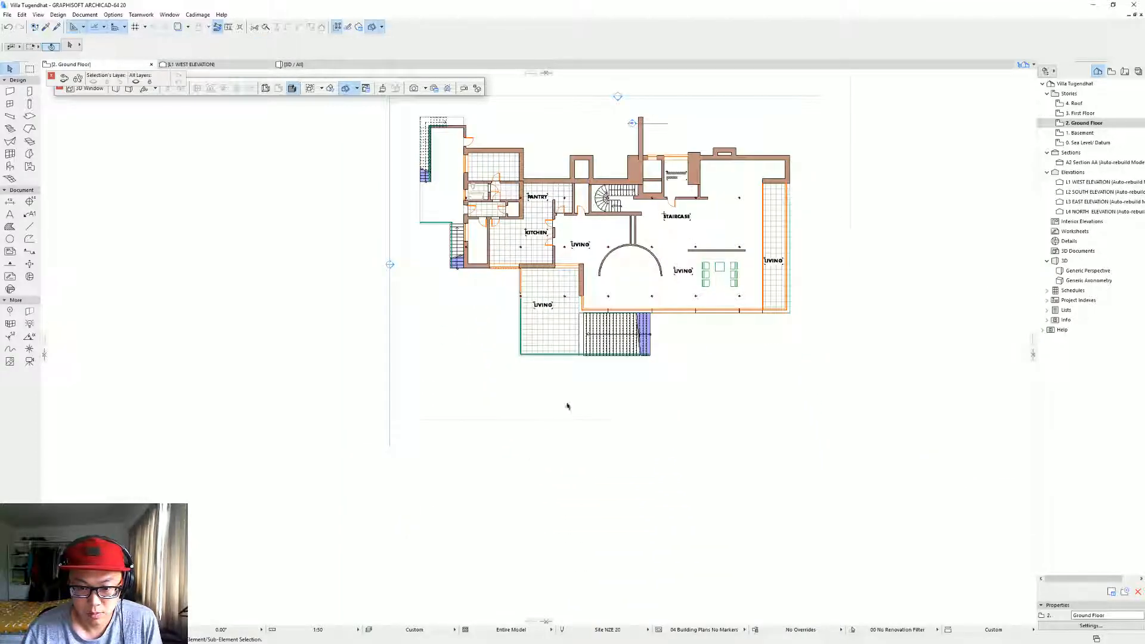
{"action": "left_click", "coordinate": [642, 420]}
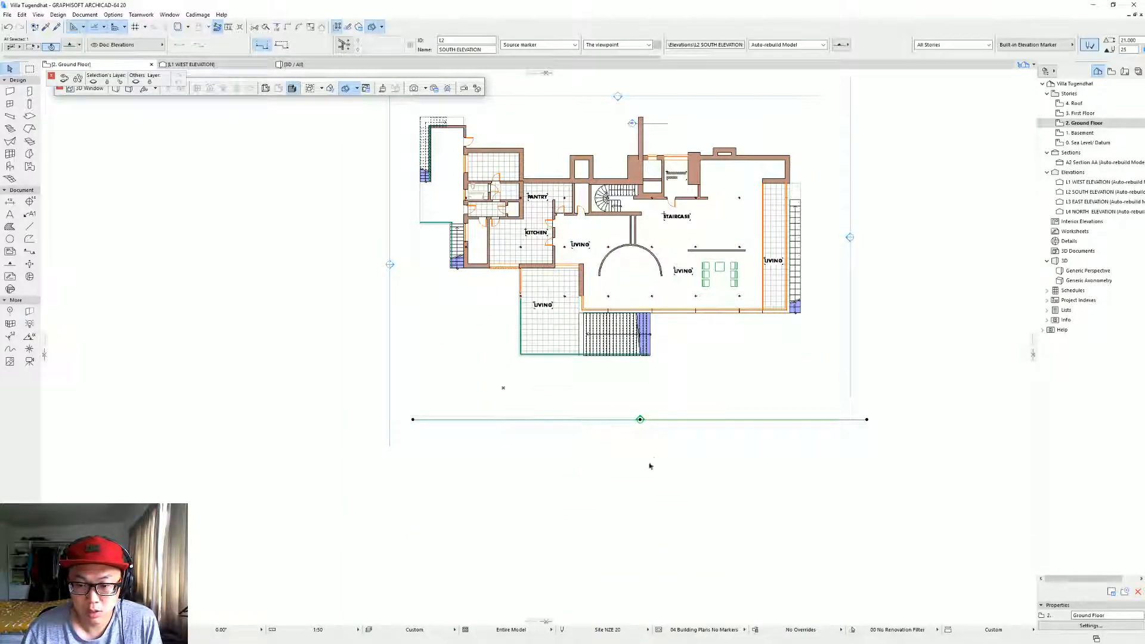
{"action": "right_click", "coordinate": [641, 419]}
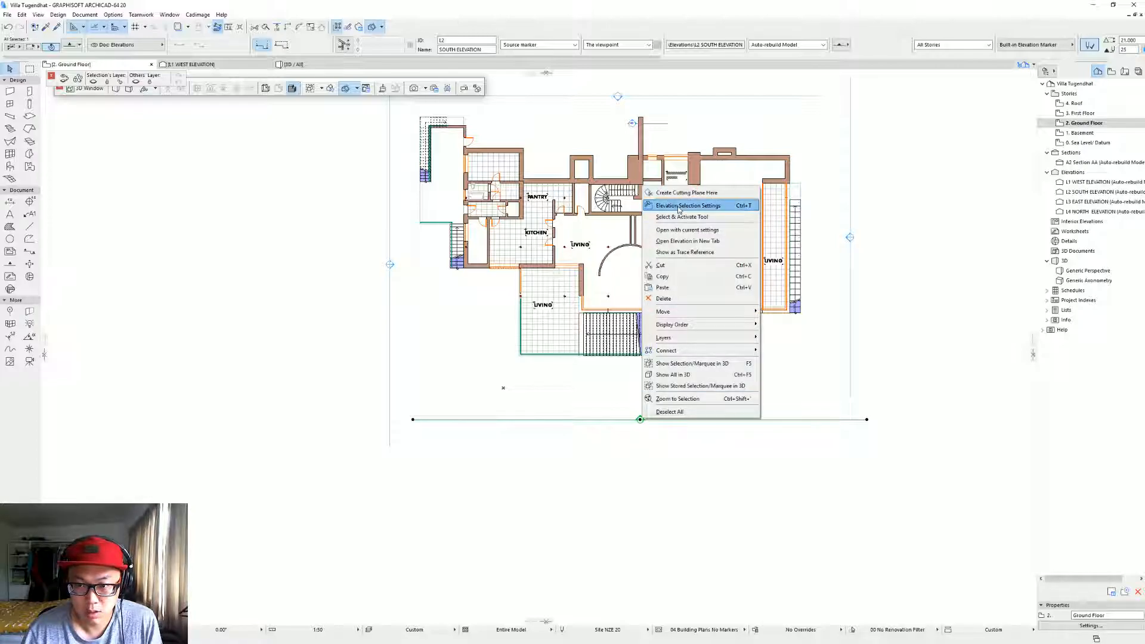
{"action": "left_click", "coordinate": [683, 241]}
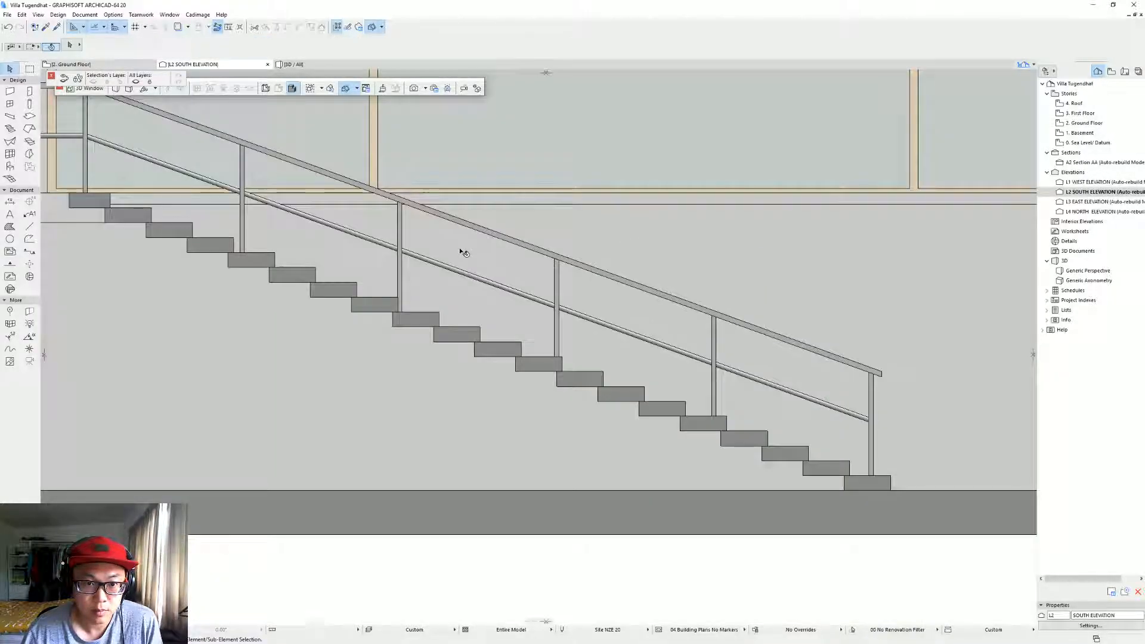
Draw a horizontal dashed reference line from the lowest tread nosing of the short upper flight beside the balcony wall.
{"action": "middle_click_drag", "start_coordinate": [352, 188], "coordinate": [772, 419]}
{"action": "scroll", "coordinate": [359, 270], "scroll_direction": "down", "scroll_amount": 3}
{"action": "mouse_move", "coordinate": [394, 278]}
{"action": "middle_mouse_down"}
{"action": "mouse_move", "coordinate": [468, 312]}
{"action": "mouse_move", "coordinate": [758, 370]}
{"action": "middle_mouse_up"}
{"action": "middle_click_drag", "start_coordinate": [173, 238], "coordinate": [721, 292]}
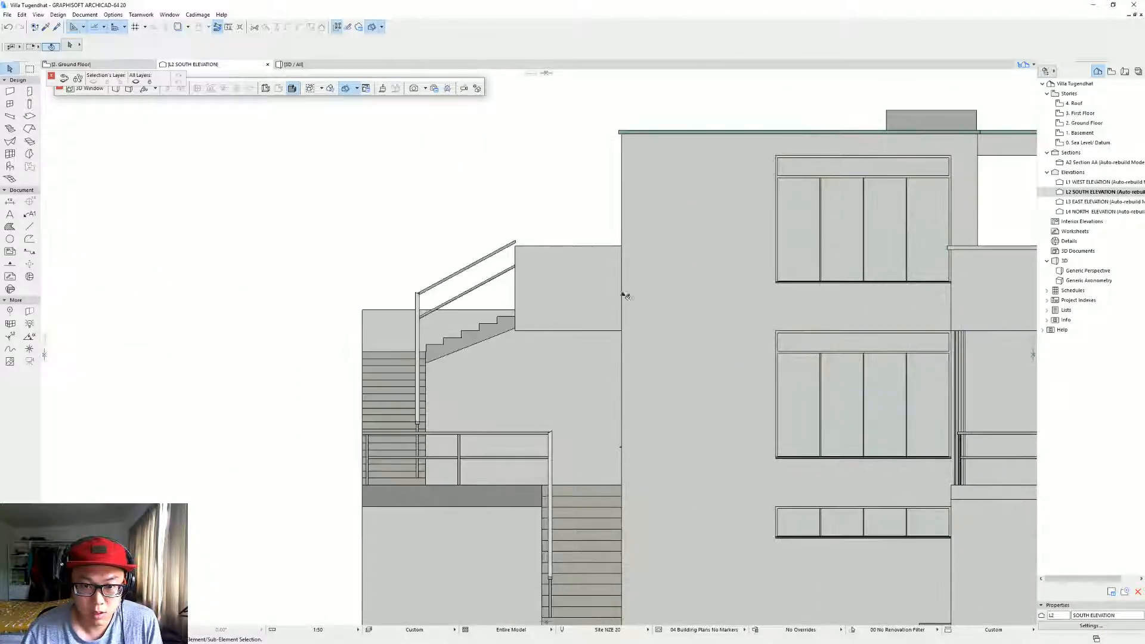
{"action": "scroll", "coordinate": [480, 288], "scroll_direction": "up", "scroll_amount": 3}
{"action": "scroll", "coordinate": [482, 288], "scroll_direction": "up", "scroll_amount": 2}
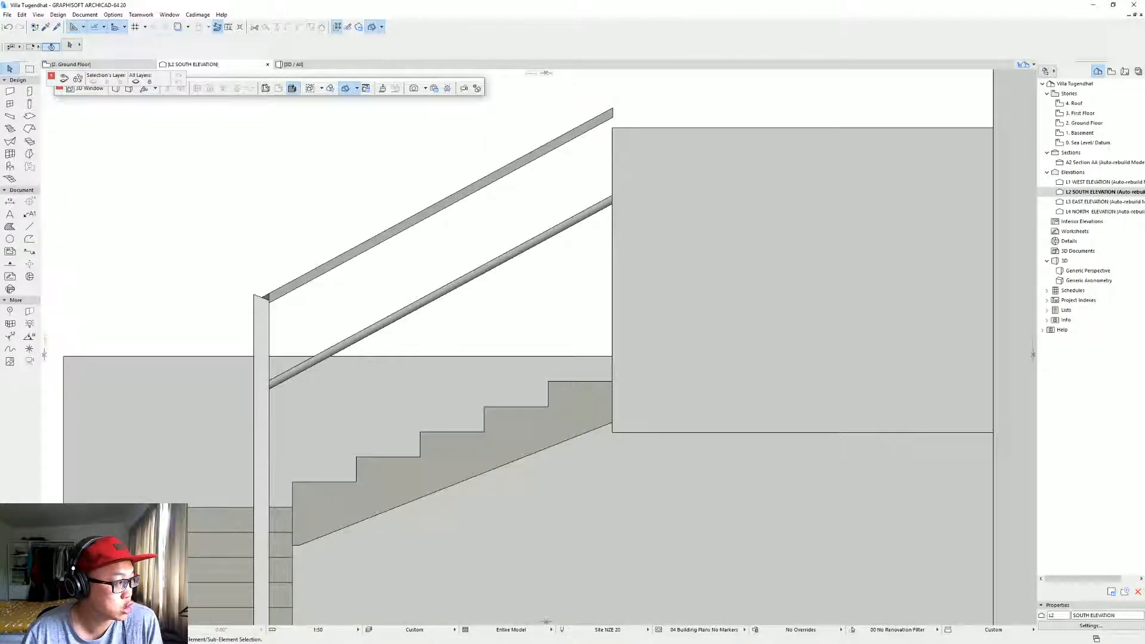
{"action": "left_click", "coordinate": [29, 227]}
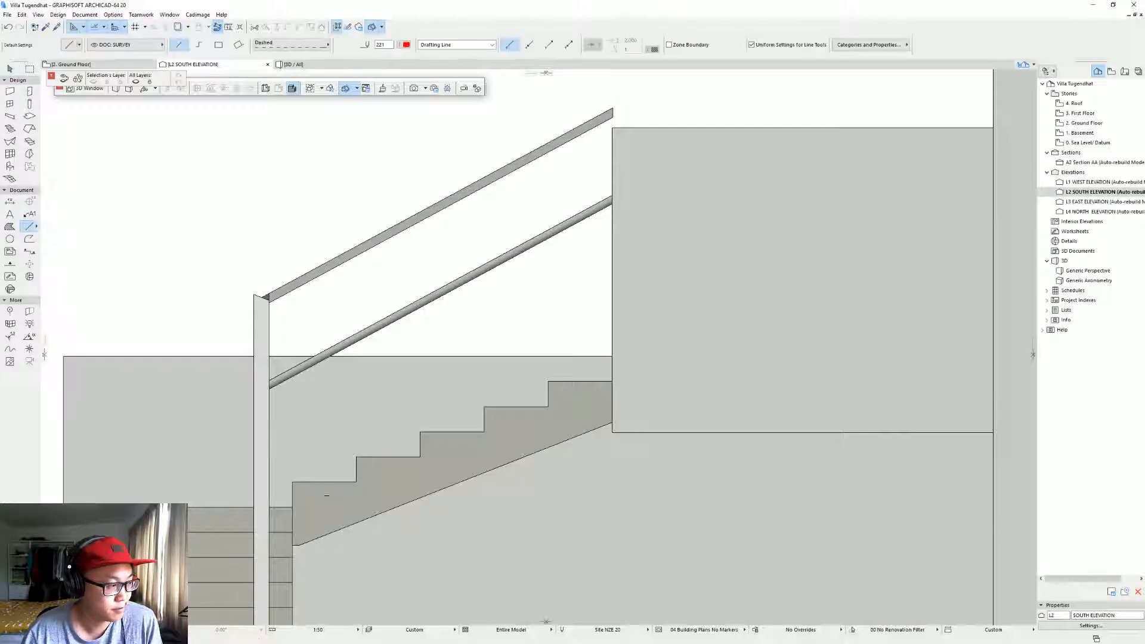
{"action": "left_click", "coordinate": [292, 481]}
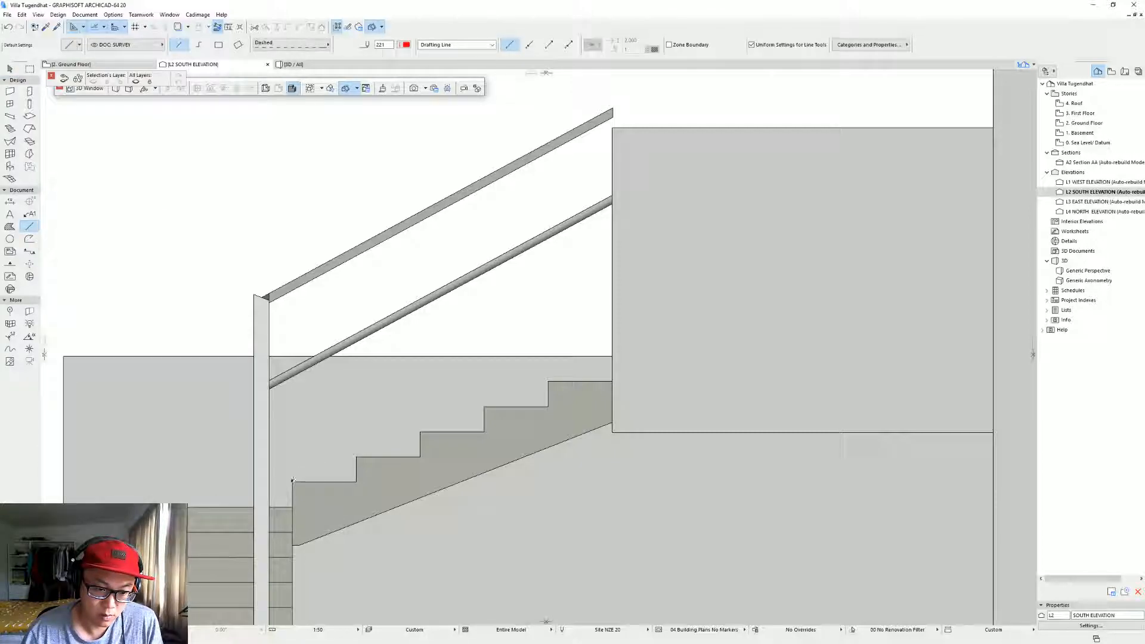
{"action": "left_click", "coordinate": [464, 482]}
{"action": "key", "text": "w"}
{"action": "left_click", "coordinate": [465, 481]}
Measure the short upper flight's slope by starting to rotate the reference line about the lowest nosing, then cancel the rotation.
{"action": "key", "text": "ctrl+d"}
{"action": "left_click", "coordinate": [293, 481]}
{"action": "left_click", "coordinate": [356, 457]}
{"action": "key", "text": "ctrl+shift+d"}
{"action": "left_click", "coordinate": [356, 457]}
{"action": "left_click", "coordinate": [293, 481]}
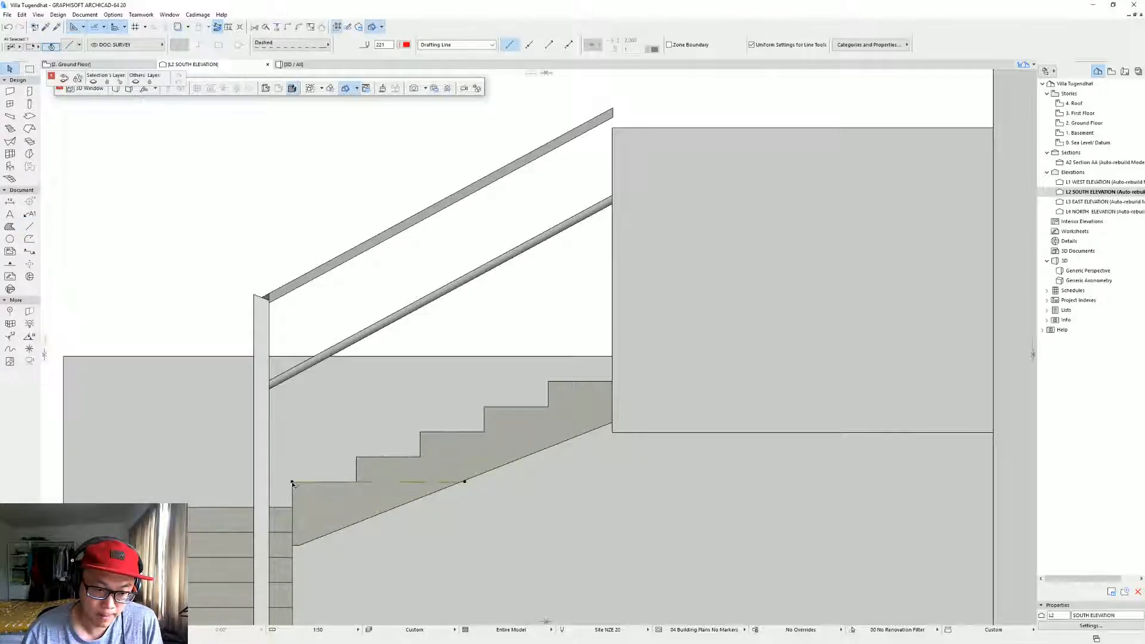
{"action": "left_click", "coordinate": [292, 482]}
{"action": "left_click", "coordinate": [382, 482]}
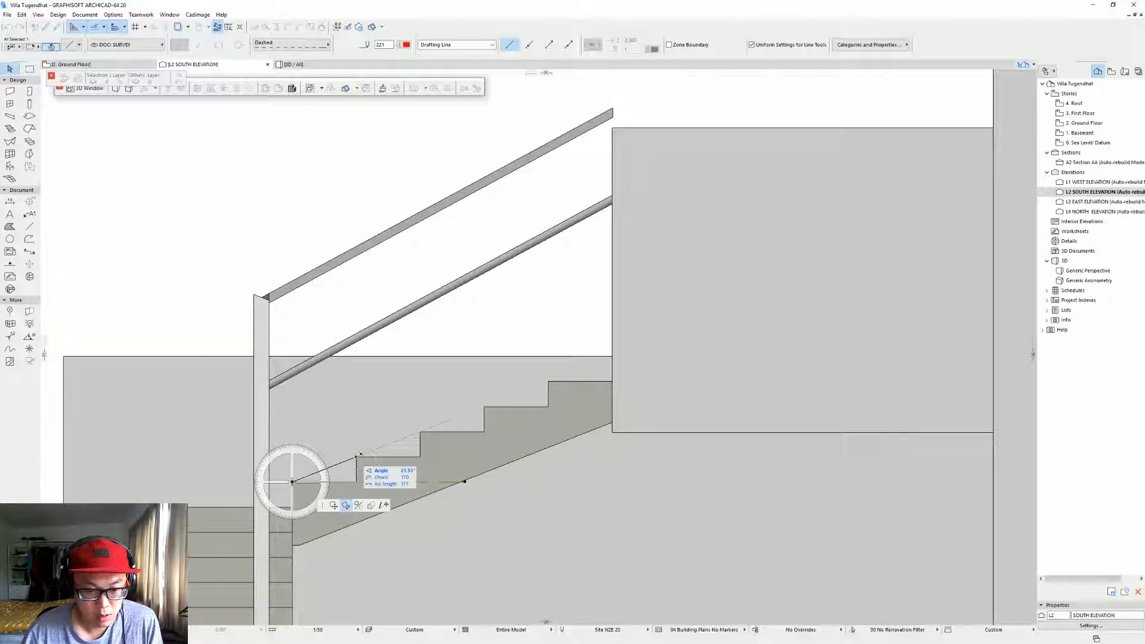
{"action": "key", "text": "Escape"}
Set the short upper railing's slope angle to 21.51° and remove the dashed reference line.
{"action": "left_click", "coordinate": [489, 274]}
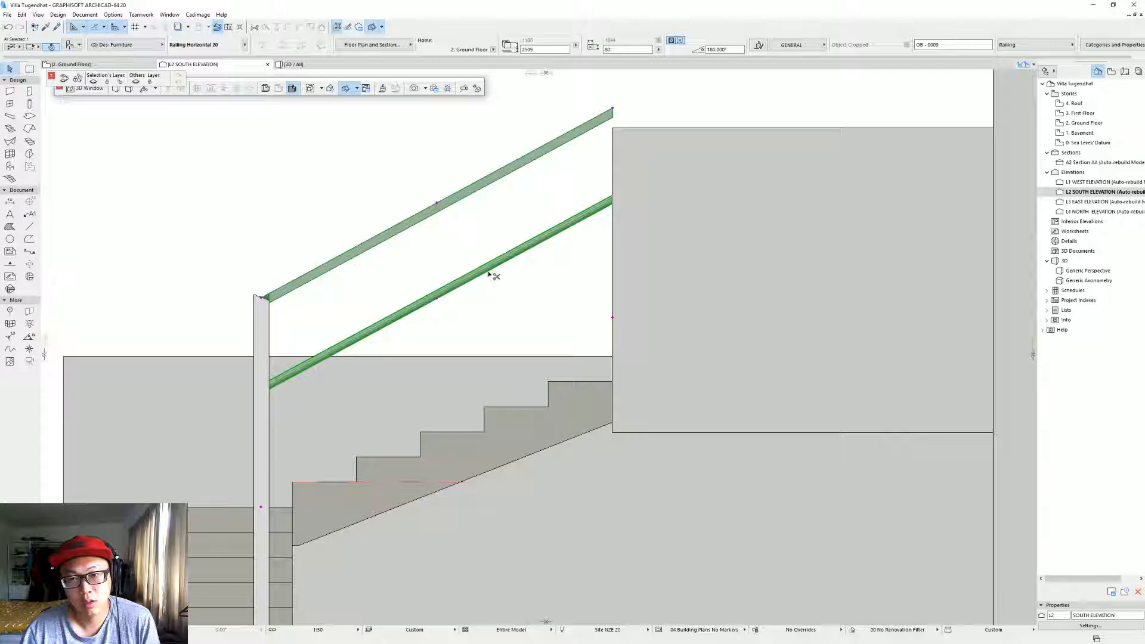
{"action": "key", "text": "ctrl+t"}
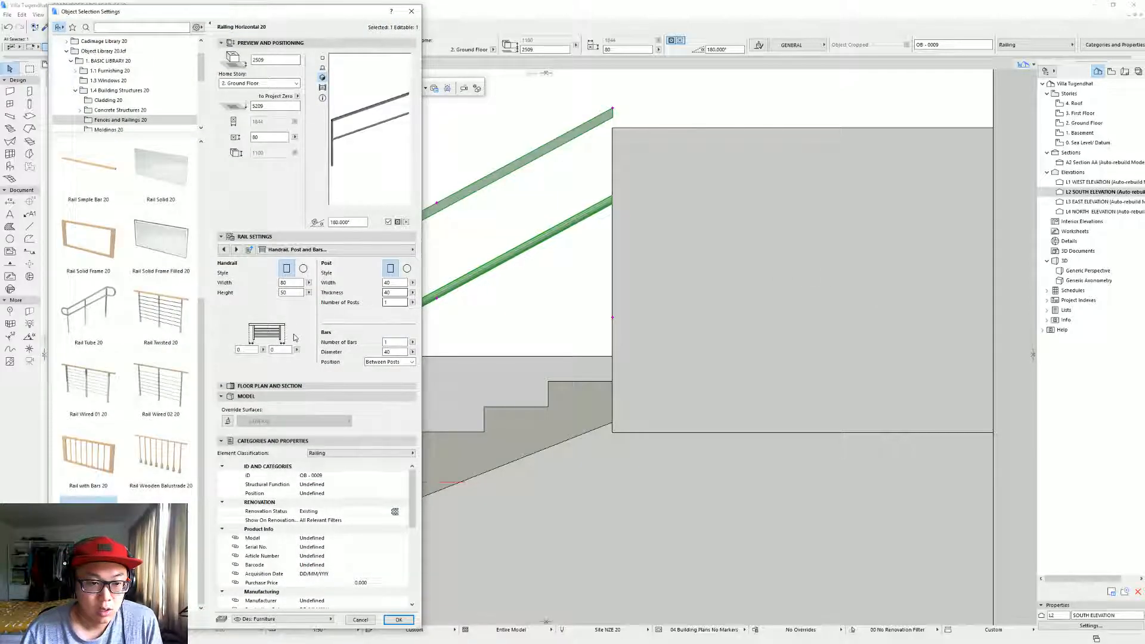
{"action": "left_click", "coordinate": [224, 249]}
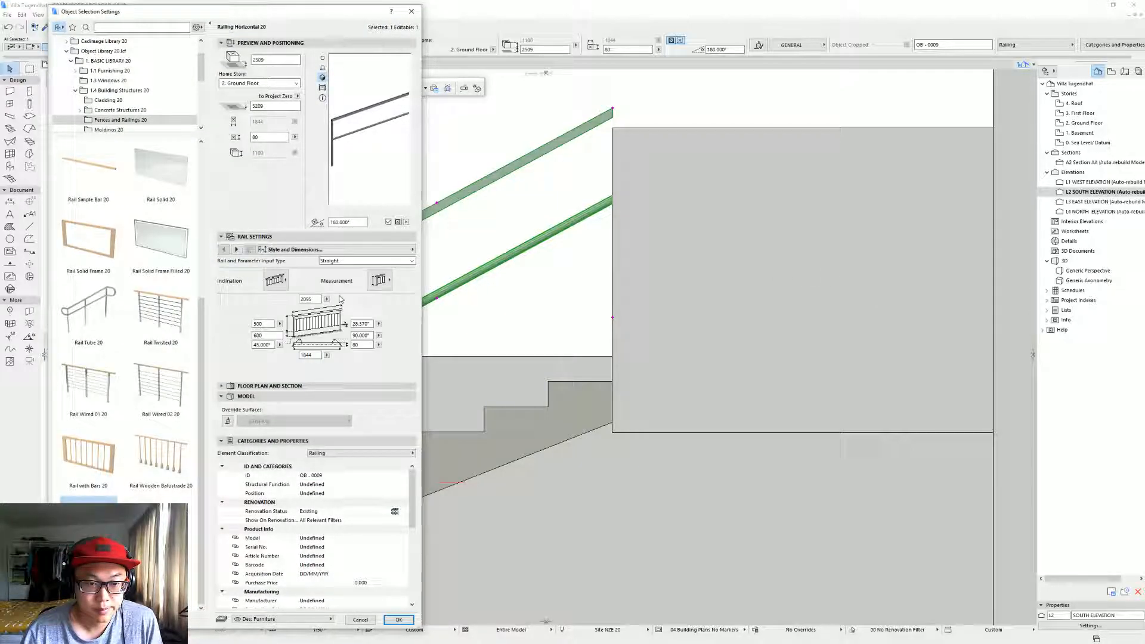
{"action": "left_click", "coordinate": [369, 324]}
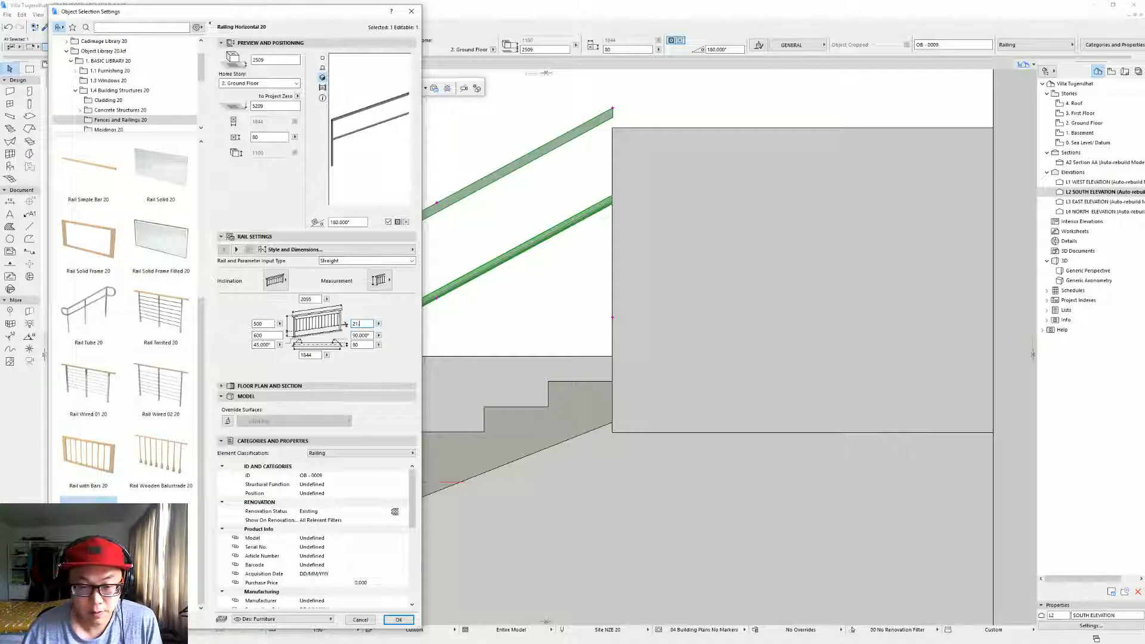
{"action": "type", "text": "21.512"}
{"action": "key", "text": "Return"}
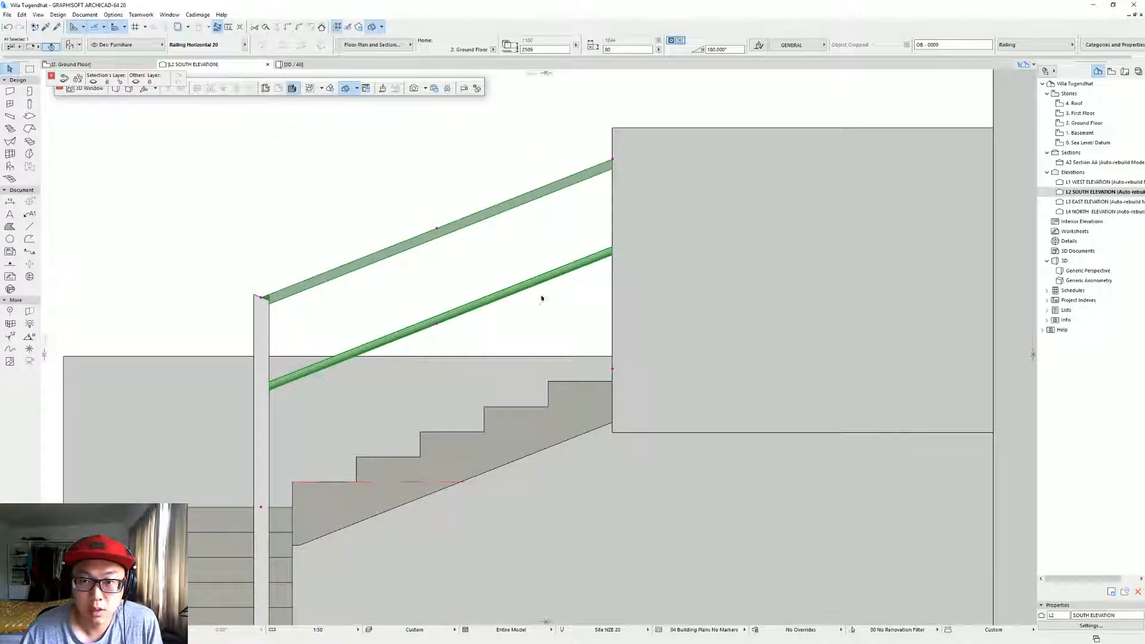
{"action": "key", "text": "Escape"}
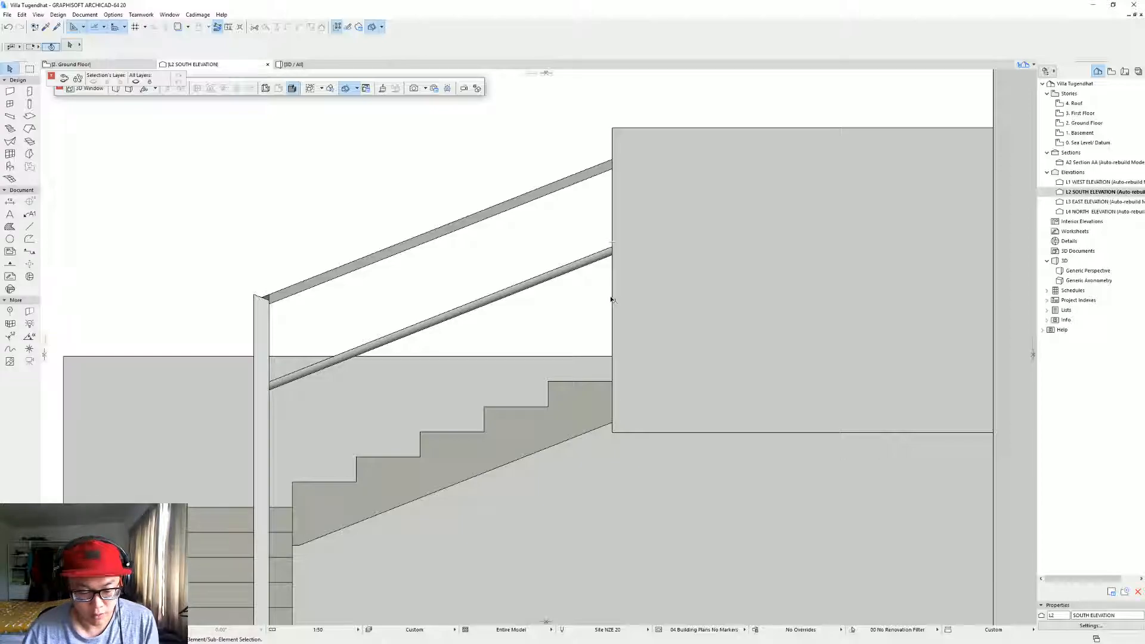
Examine the fitted railings on the outside stairs and landing in the 3D perspective from several angles.
{"action": "key", "text": "F2"}
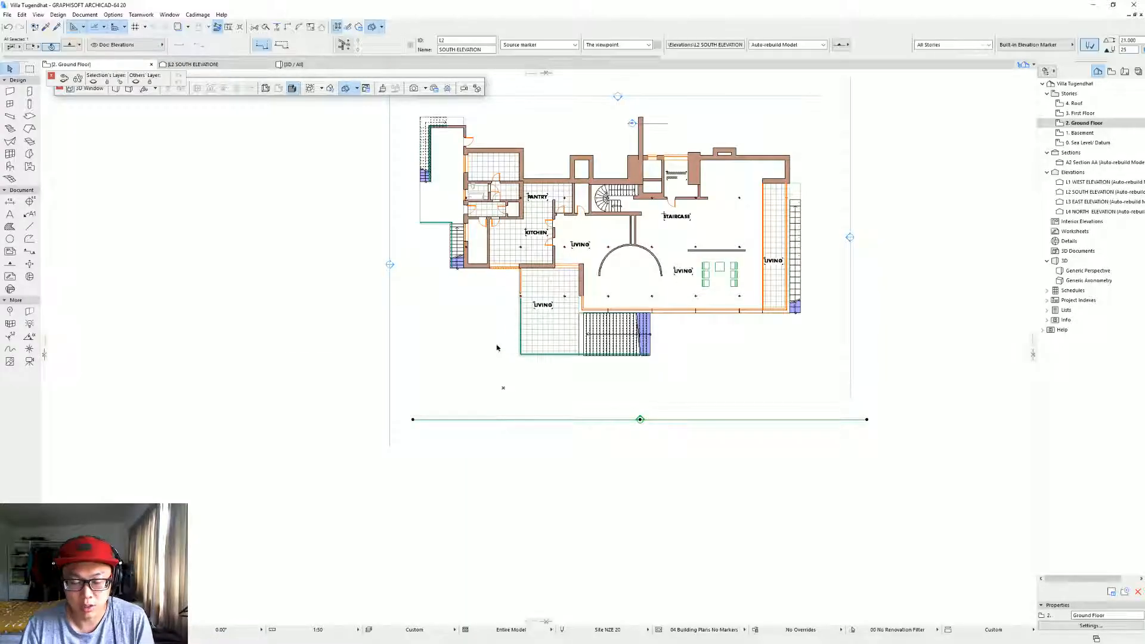
{"action": "key", "text": "F3"}
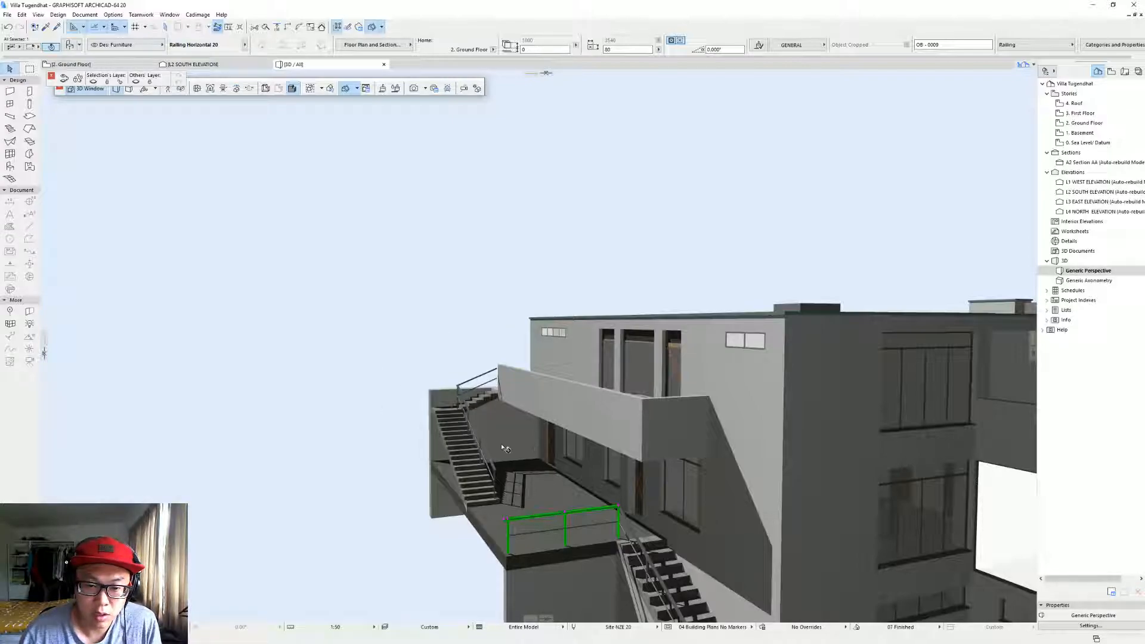
{"action": "middle_click_drag", "start_coordinate": [503, 447], "coordinate": [503, 460]}
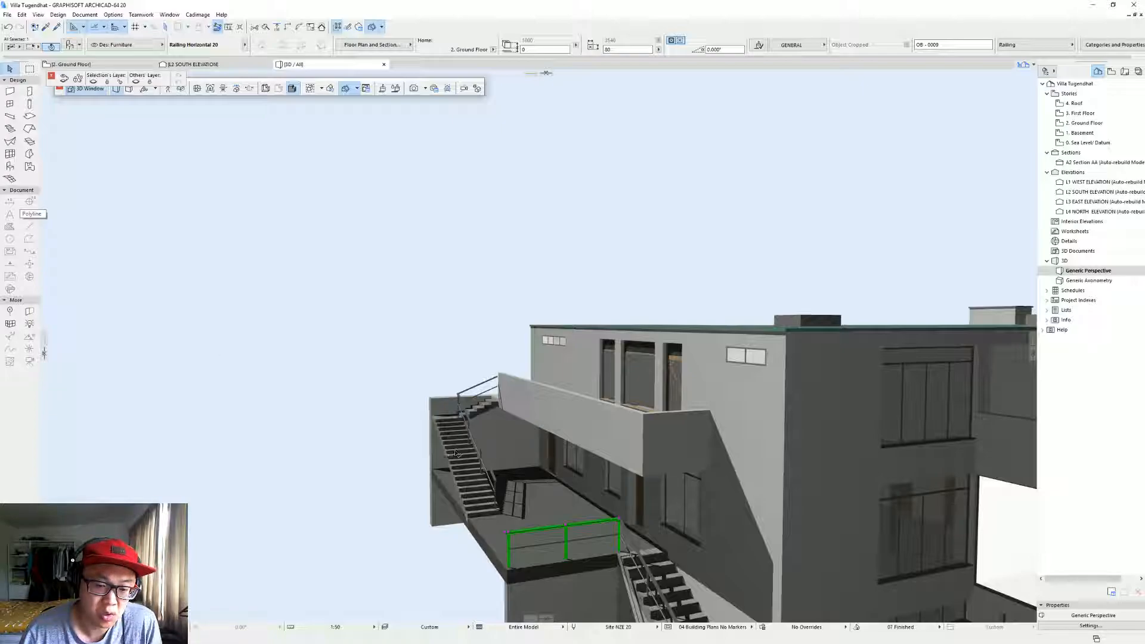
{"action": "left_click", "coordinate": [491, 338]}
{"action": "middle_click_drag", "start_coordinate": [465, 469], "coordinate": [513, 510], "text": "shift"}
{"action": "left_click", "coordinate": [500, 466]}
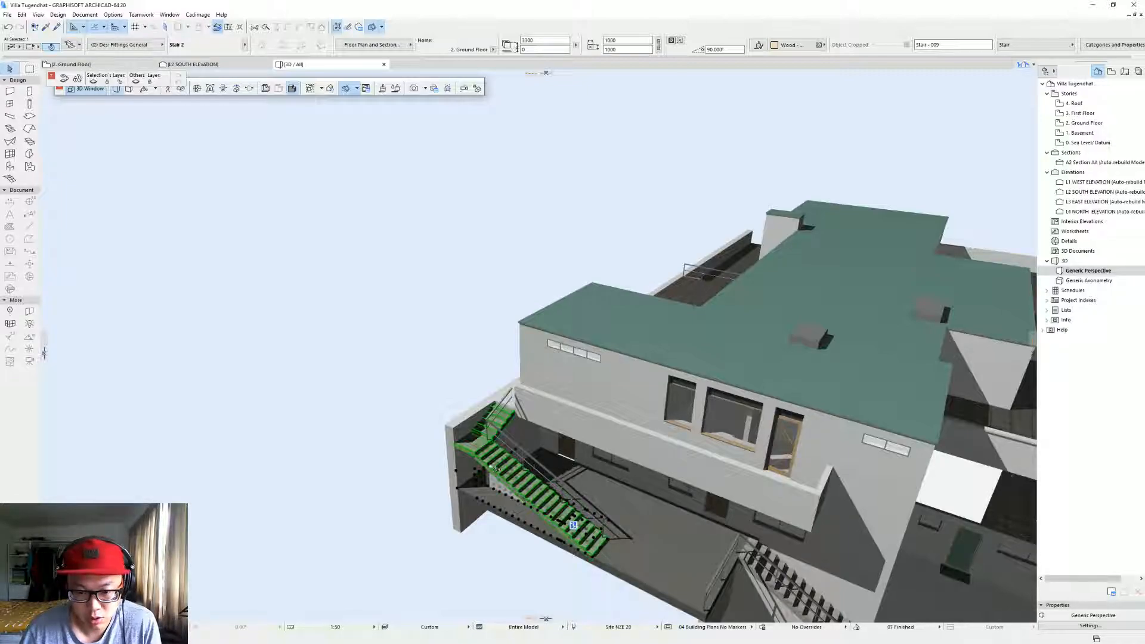
{"action": "left_click", "coordinate": [413, 349]}
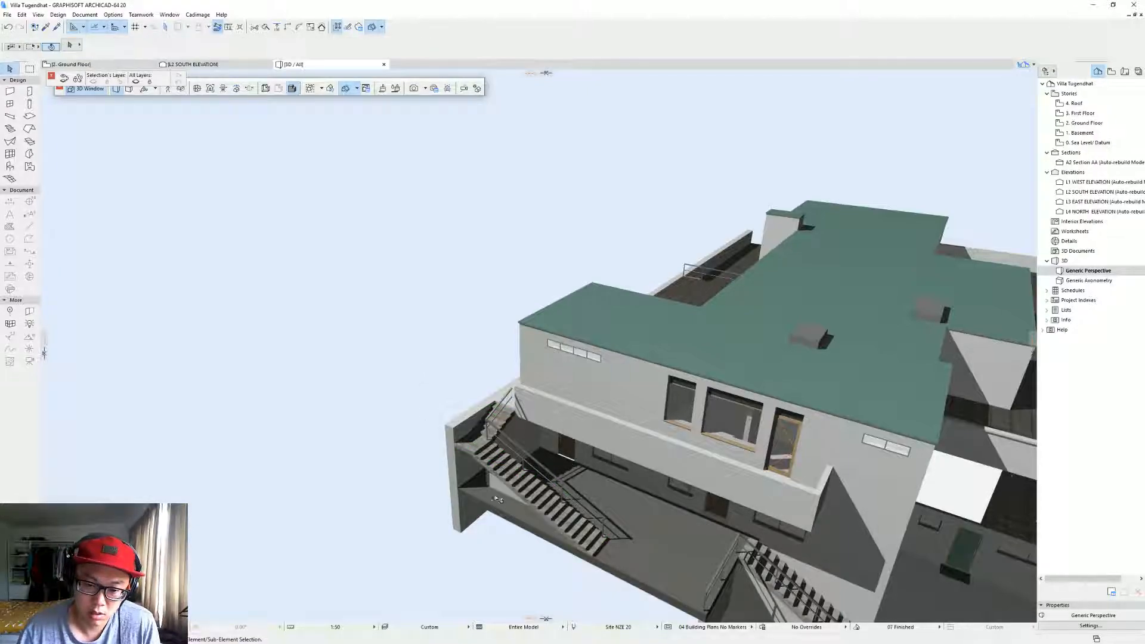
{"action": "middle_click_drag", "start_coordinate": [506, 505], "coordinate": [459, 456]}
{"action": "middle_click_drag", "start_coordinate": [404, 418], "coordinate": [398, 358]}
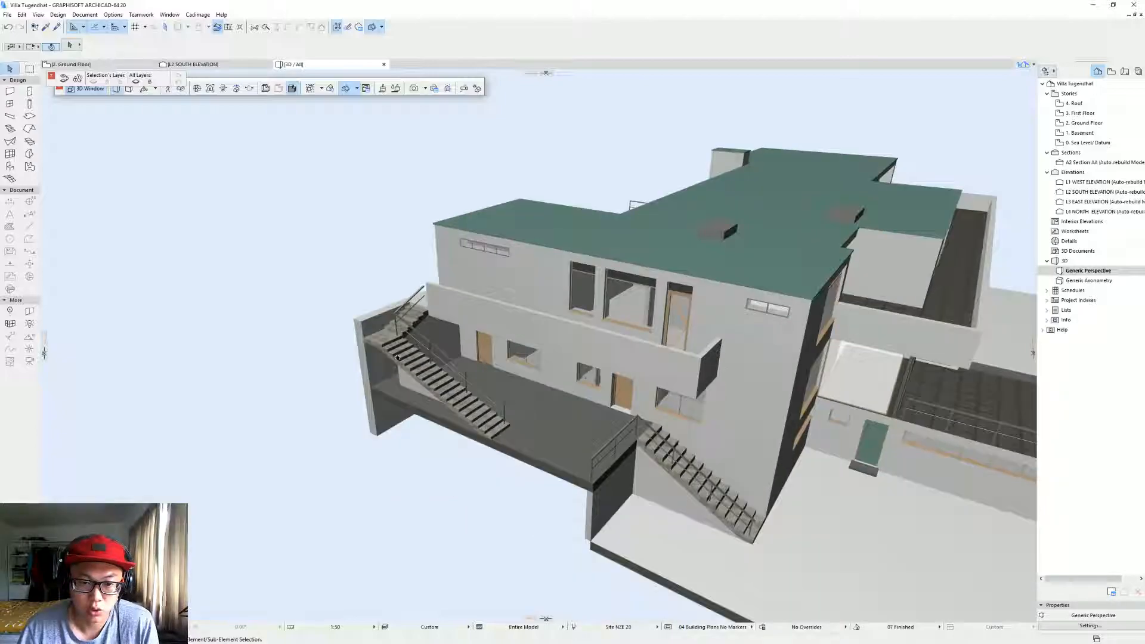
{"action": "mouse_move", "coordinate": [415, 311]}
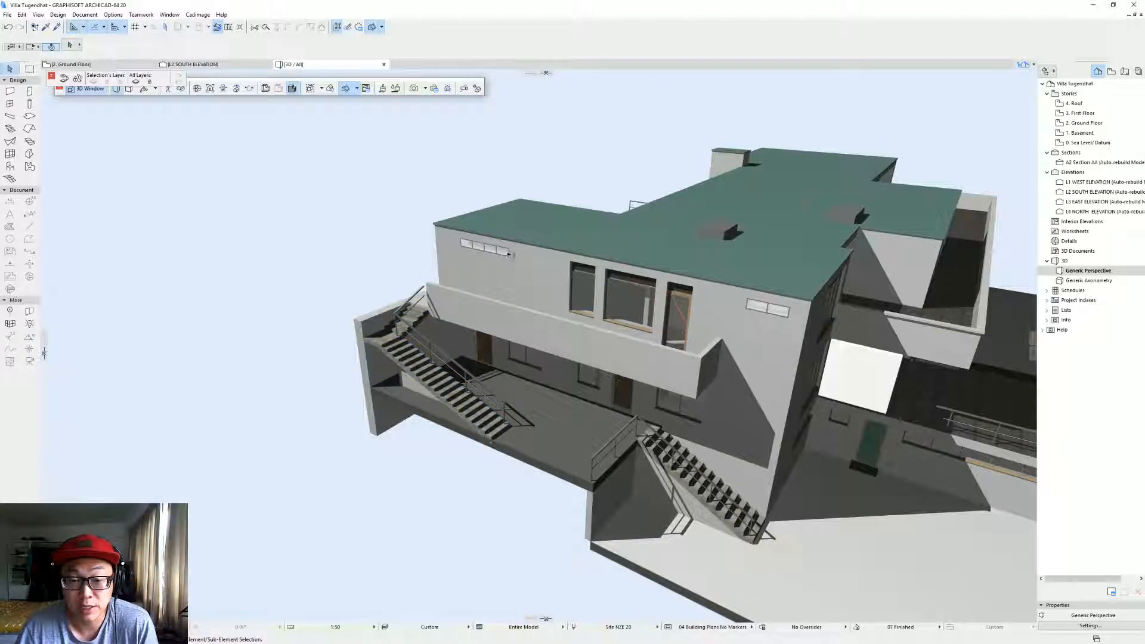
{"action": "middle_click_drag", "start_coordinate": [529, 261], "coordinate": [446, 252]}
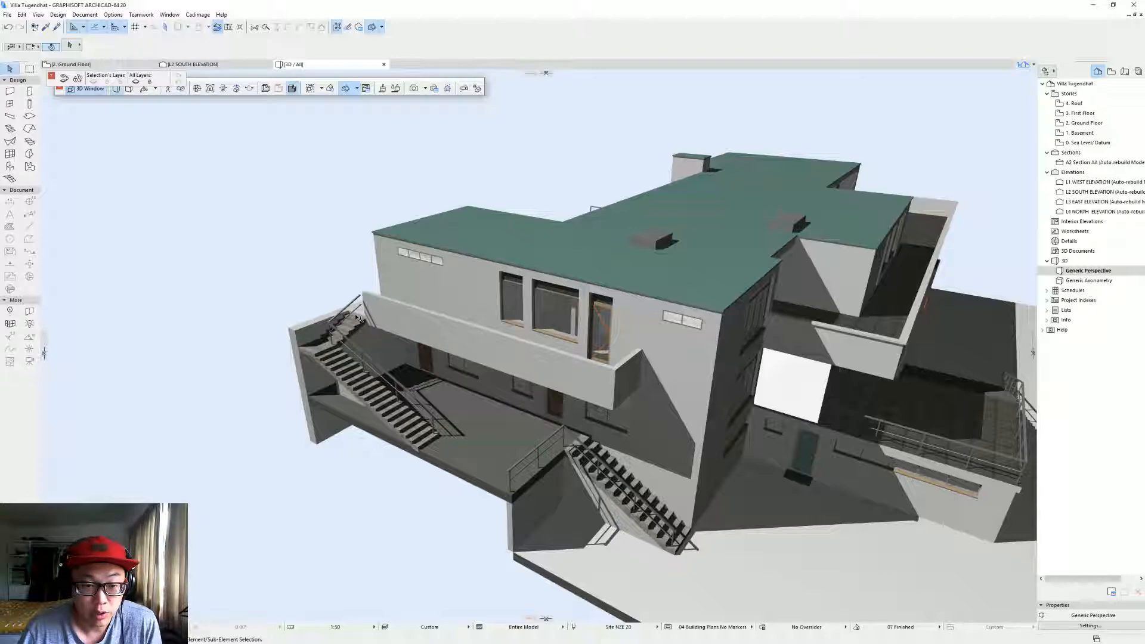
{"action": "middle_click_drag", "start_coordinate": [358, 291], "coordinate": [394, 382]}
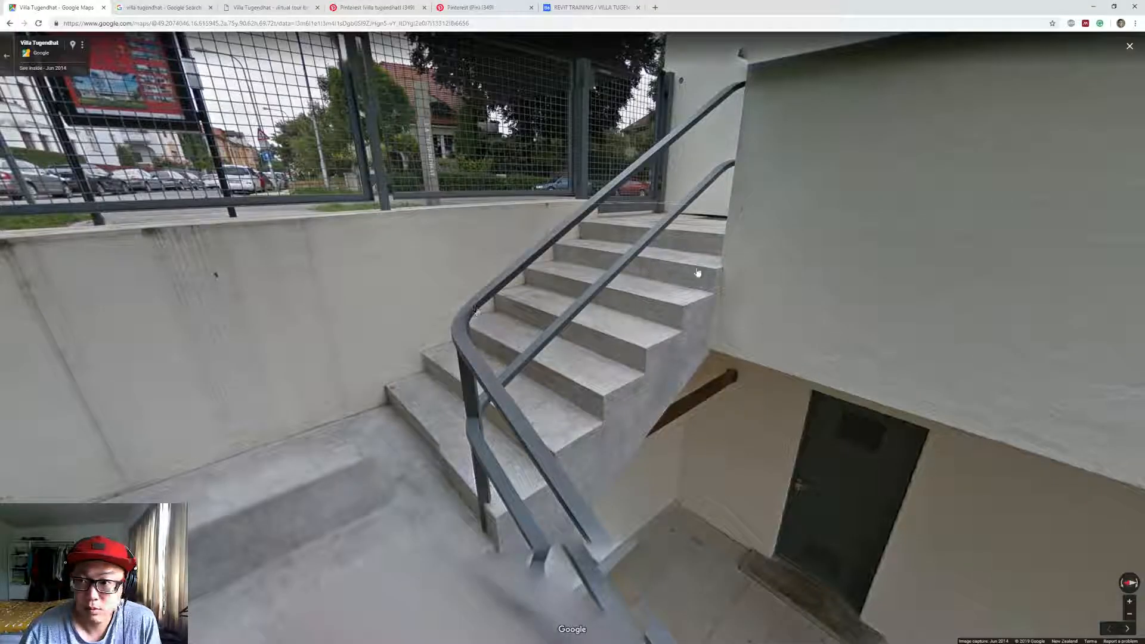
Examine in Street View how the top of the outside stairs meets the balcony wall and its capping.
{"action": "left_click", "coordinate": [633, 239]}
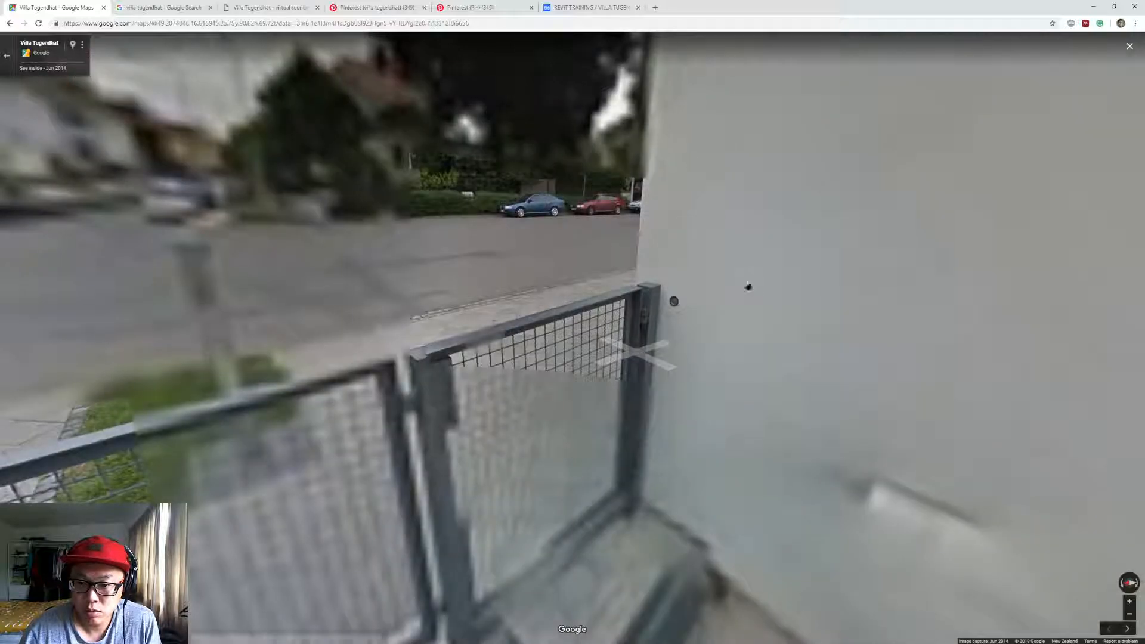
{"action": "left_click_drag", "start_coordinate": [754, 289], "coordinate": [357, 144]}
{"action": "left_click_drag", "start_coordinate": [715, 281], "coordinate": [361, 288]}
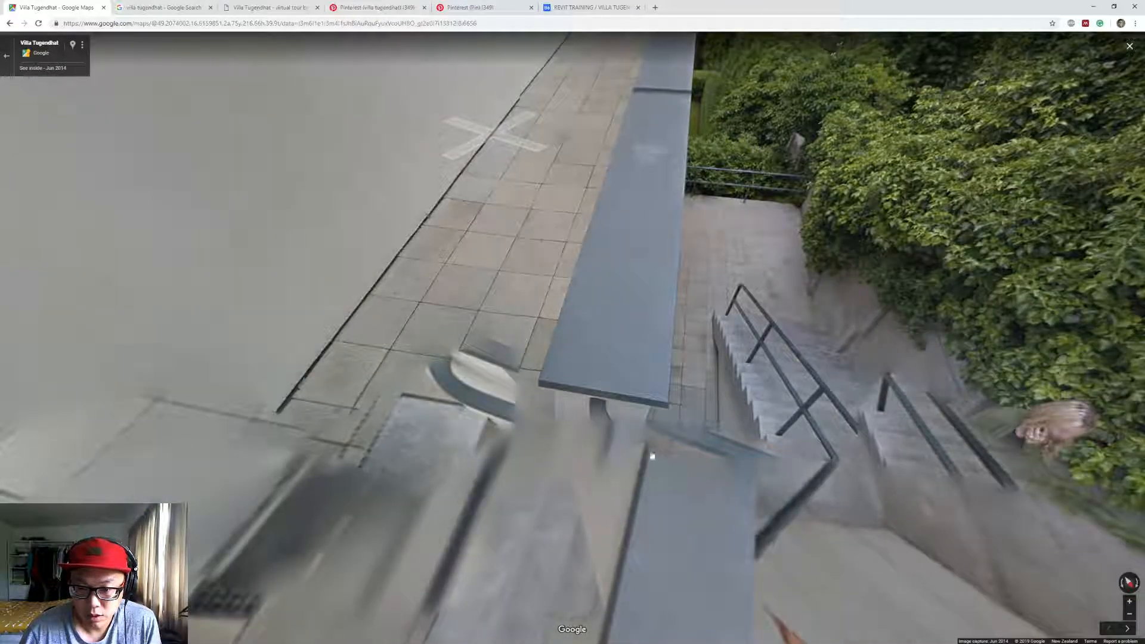
{"action": "left_click_drag", "start_coordinate": [613, 409], "coordinate": [864, 294]}
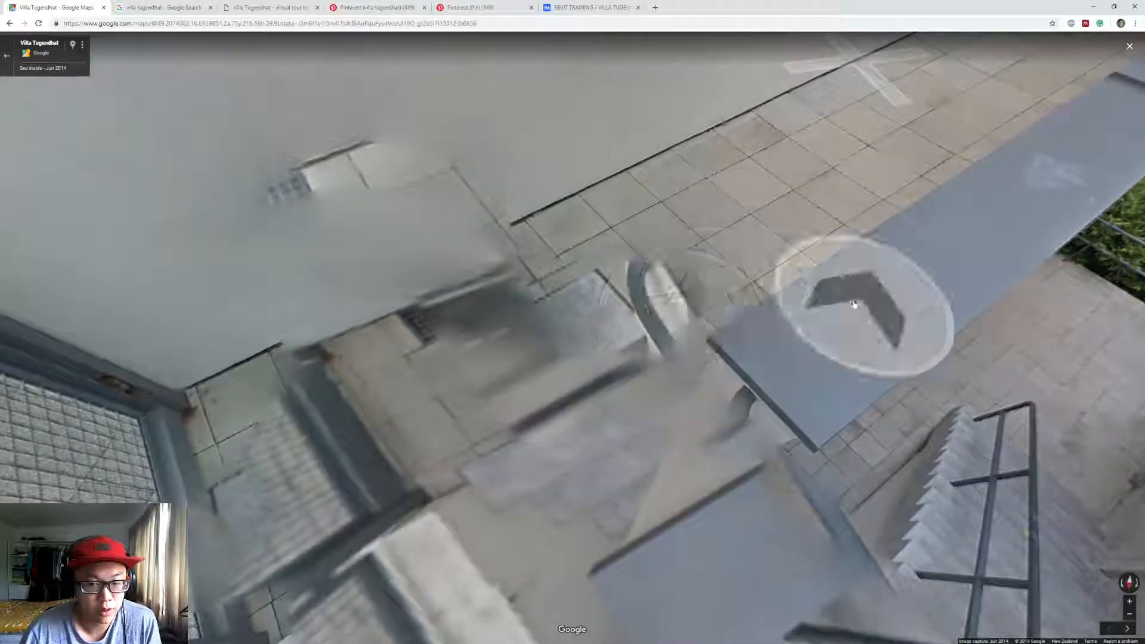
Switch to Archicad, locate the end of the balcony wall, and open the Ground Floor plan at the top of the outside stairs.
{"action": "key", "text": "alt+Tab"}
{"action": "middle_click_drag", "start_coordinate": [394, 391], "coordinate": [778, 396], "text": "shift"}
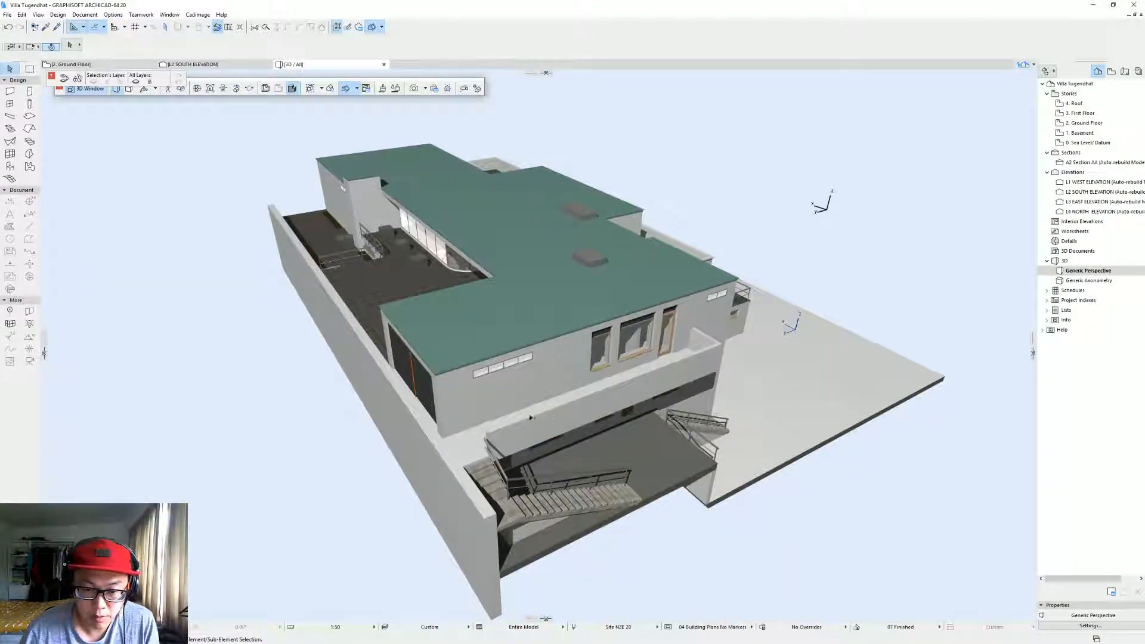
{"action": "left_click", "coordinate": [489, 438]}
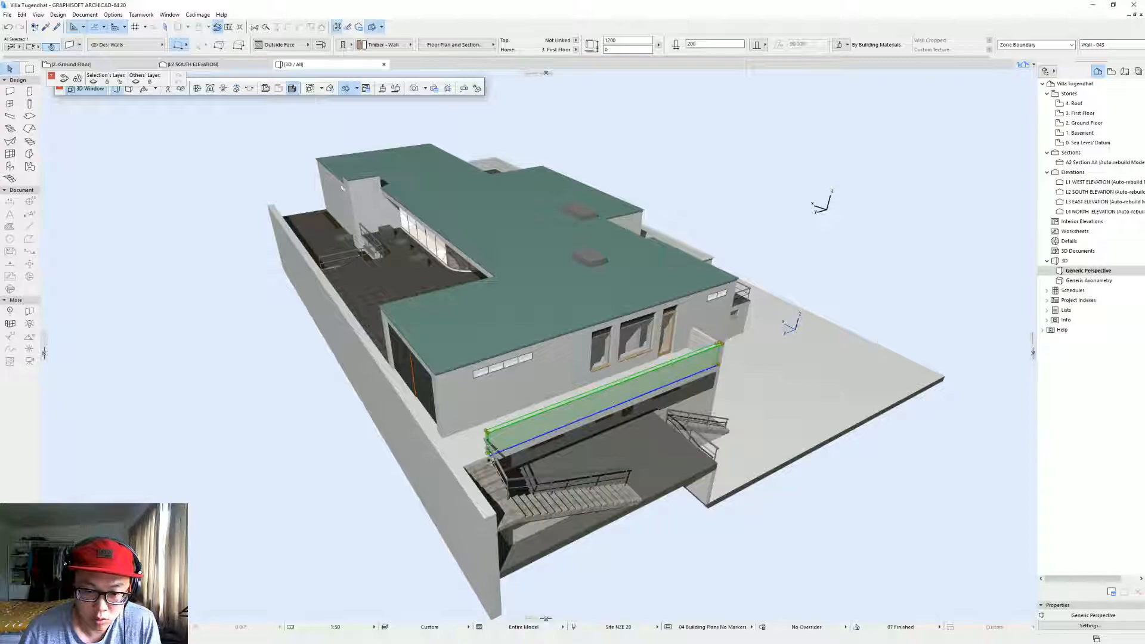
{"action": "key", "text": "F2"}
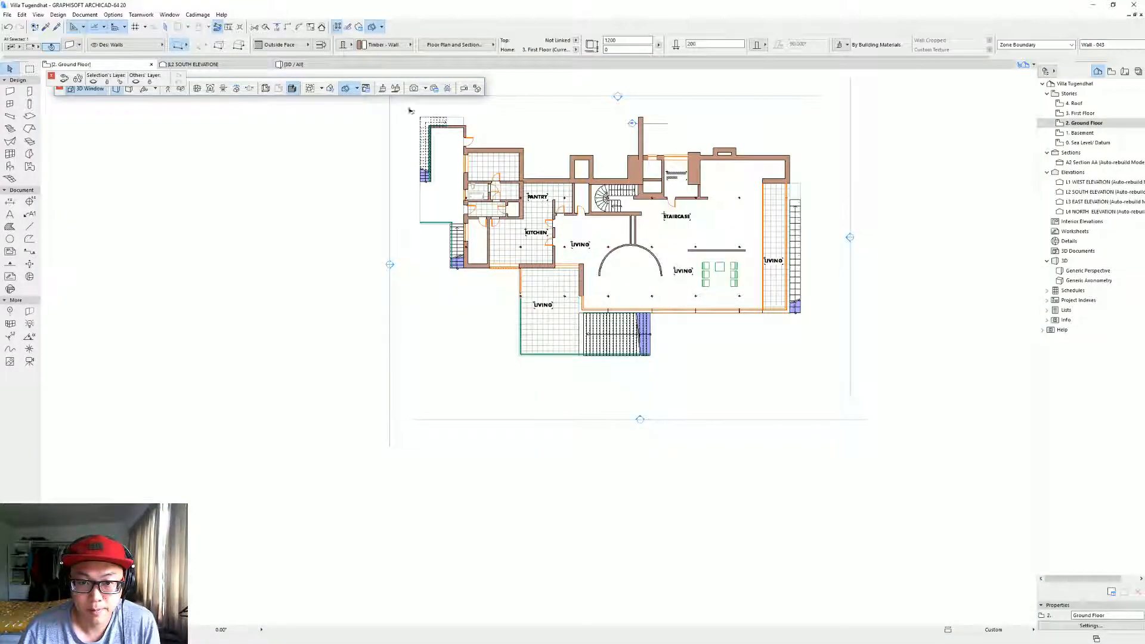
{"action": "scroll", "coordinate": [476, 167], "scroll_direction": "up", "scroll_amount": 3}
{"action": "key", "text": "ctrl+Up"}
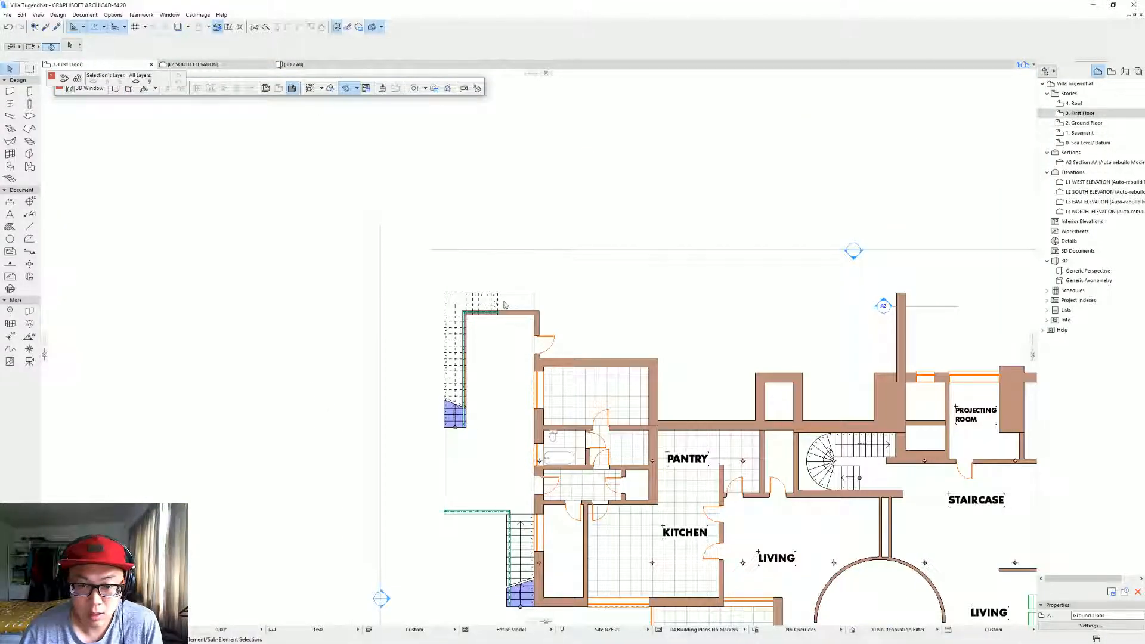
{"action": "scroll", "coordinate": [508, 306], "scroll_direction": "up", "scroll_amount": 5}
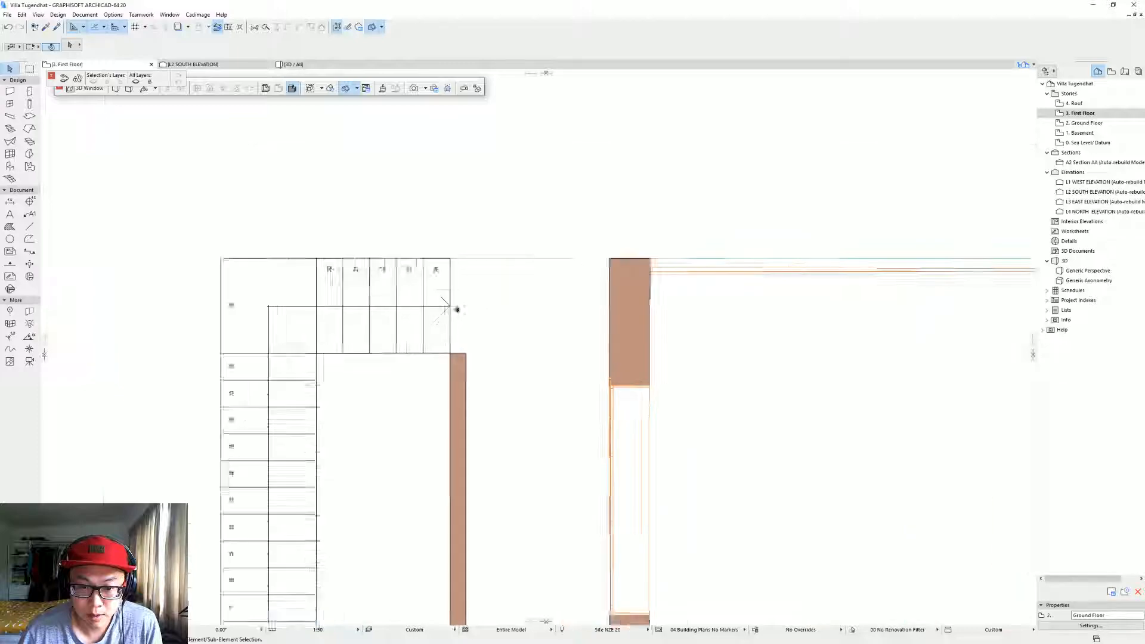
{"action": "double_click", "coordinate": [1093, 124]}
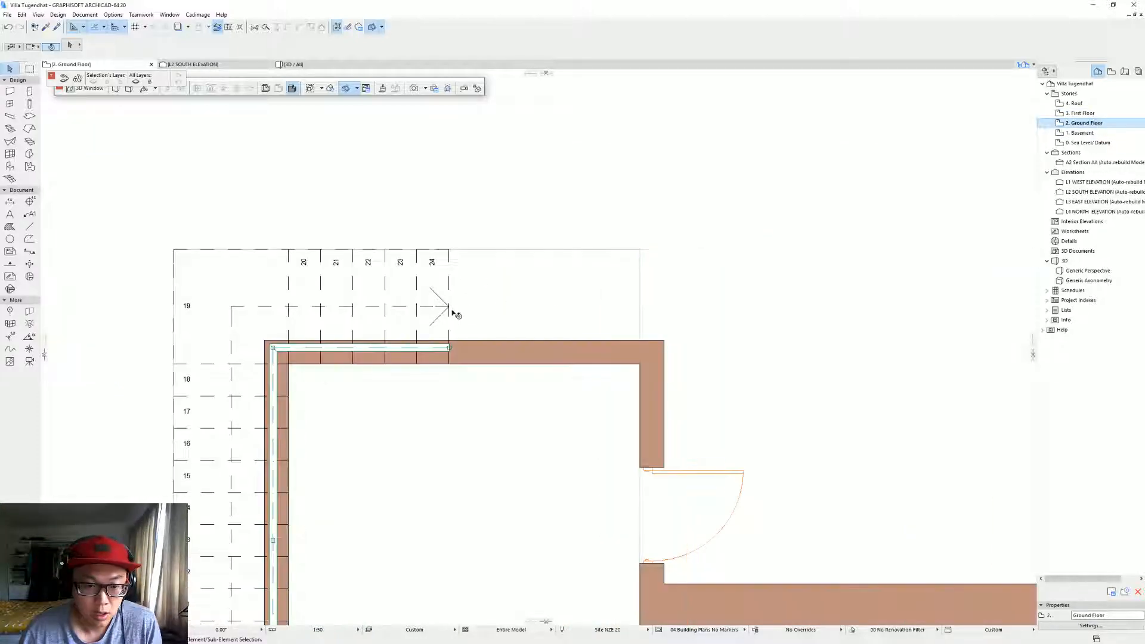
Set the two railings of the outside stairs to show on the Home & One Story Up floor plans.
{"action": "left_click", "coordinate": [425, 348]}
{"action": "left_click", "coordinate": [275, 356], "text": "shift"}
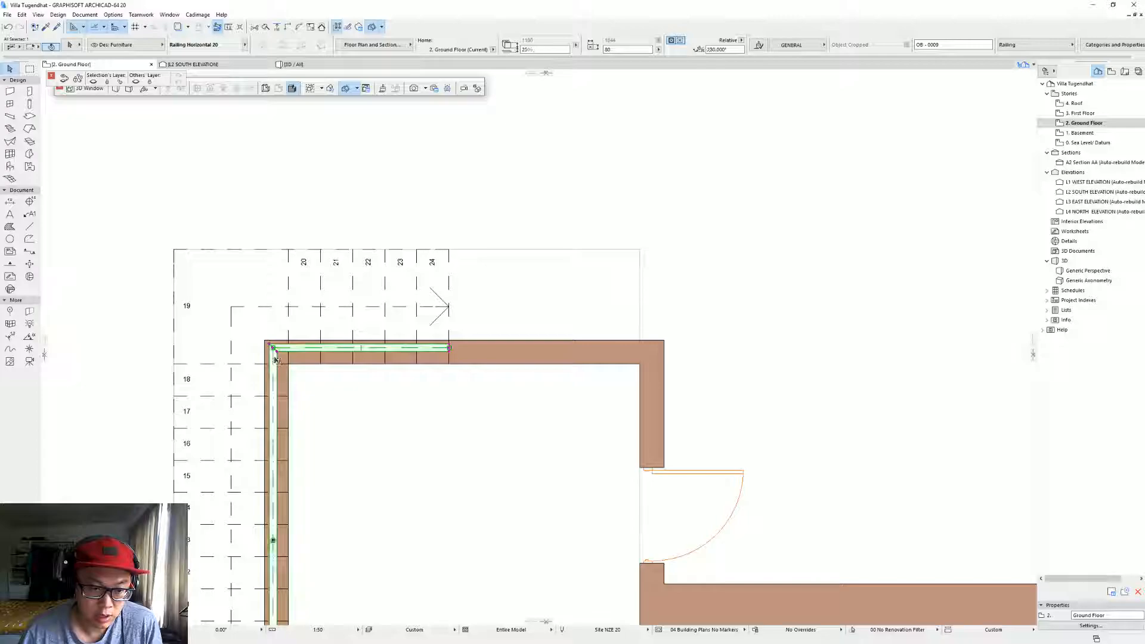
{"action": "double_click", "coordinate": [372, 355]}
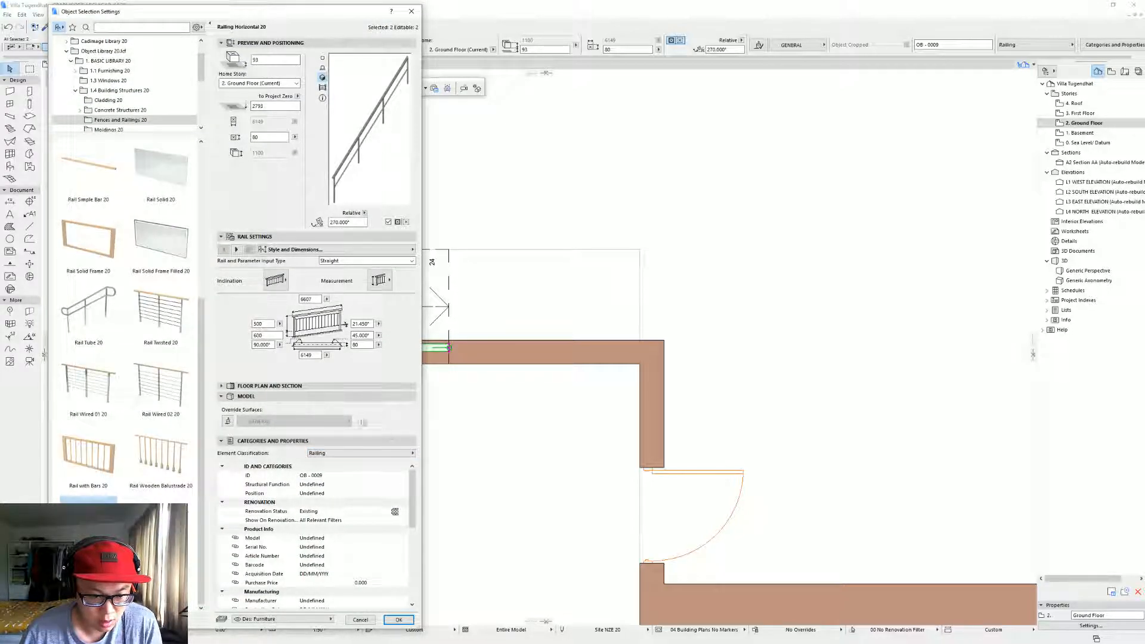
{"action": "left_click", "coordinate": [309, 387]}
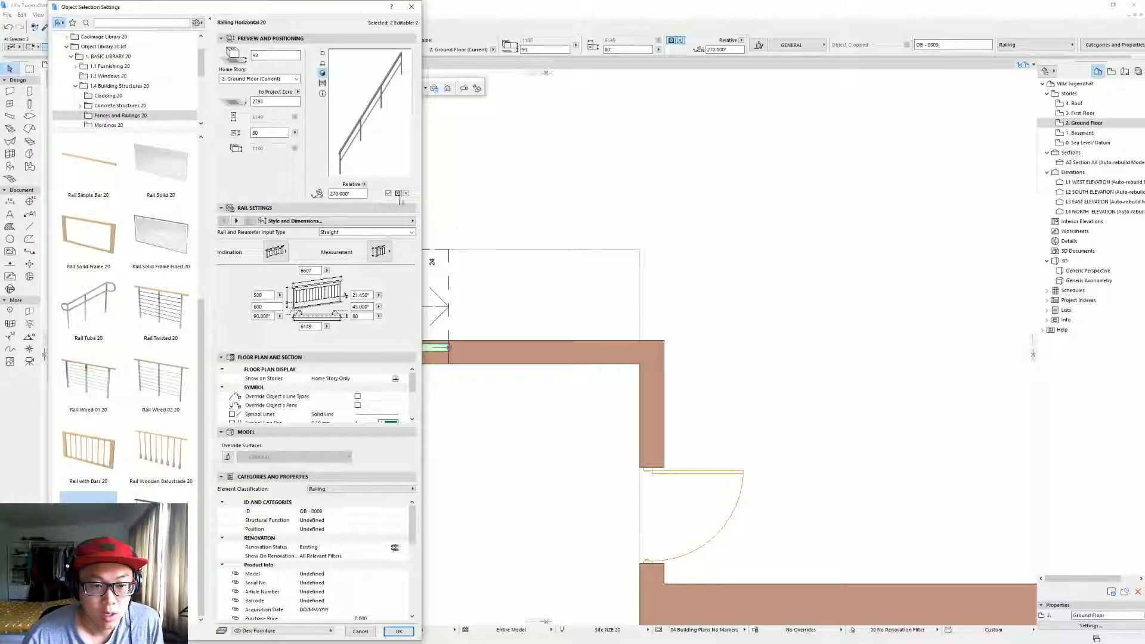
{"action": "left_click", "coordinate": [401, 383]}
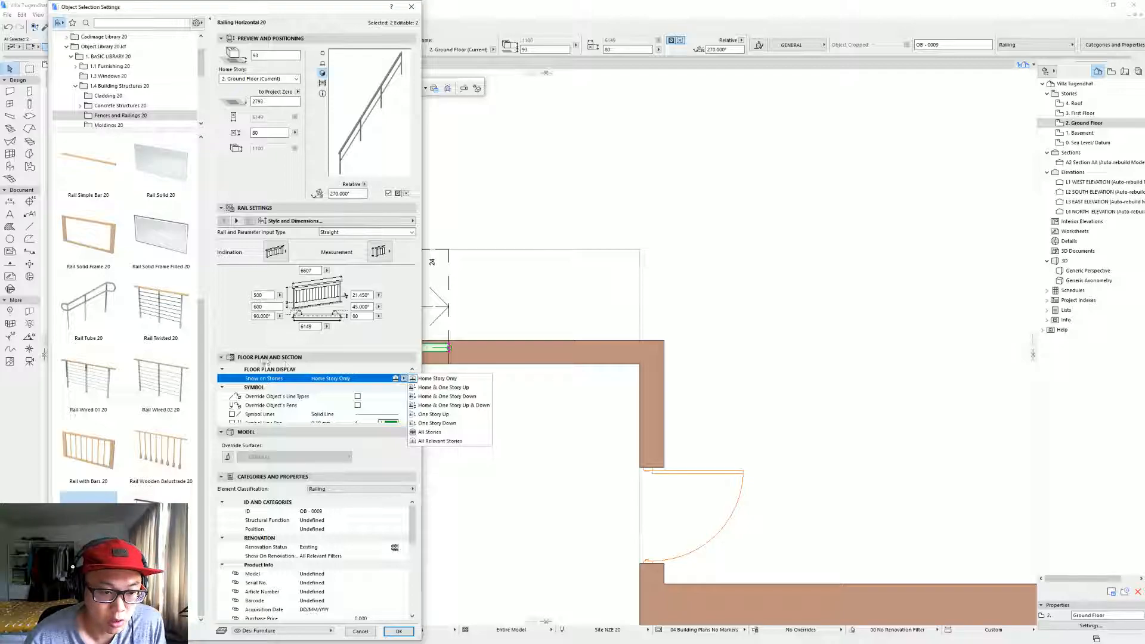
{"action": "left_click", "coordinate": [441, 388]}
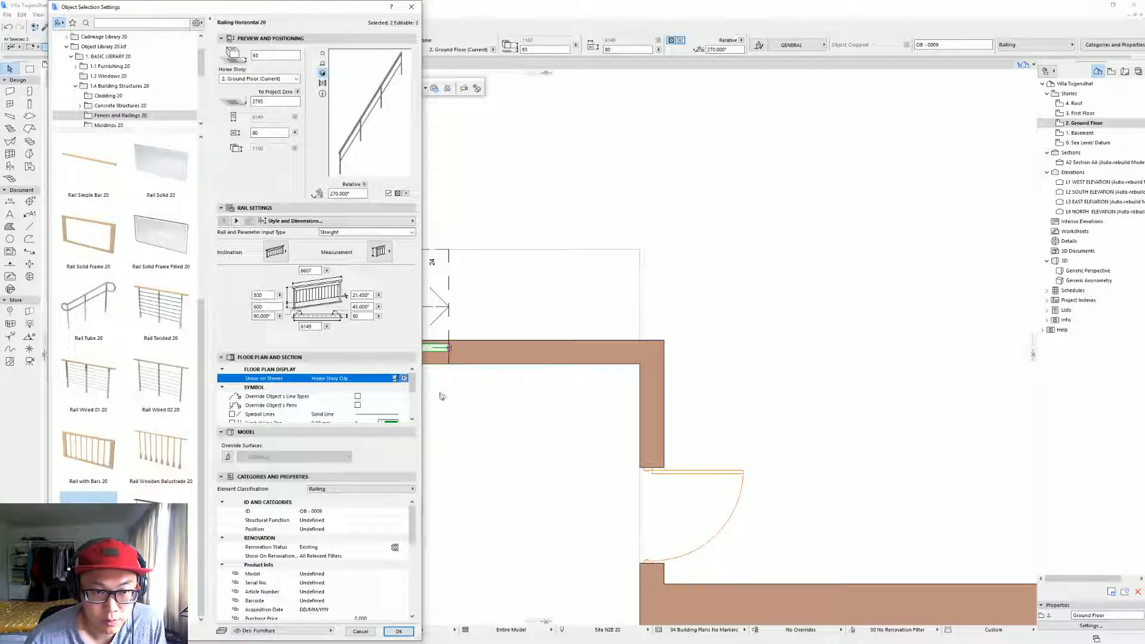
{"action": "left_click", "coordinate": [398, 632]}
Extend the balcony wall's end on the First Floor plan to the outer edge of the short upper railing.
{"action": "left_click", "coordinate": [1094, 114]}
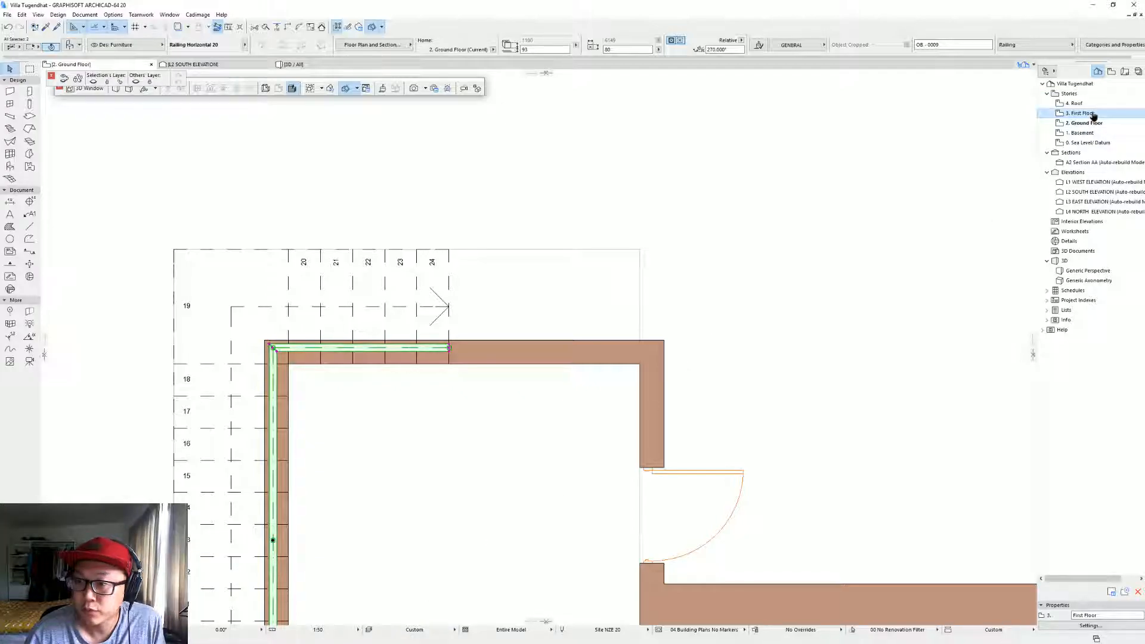
{"action": "double_click", "coordinate": [1093, 114]}
{"action": "middle_click_drag", "start_coordinate": [432, 383], "coordinate": [412, 347]}
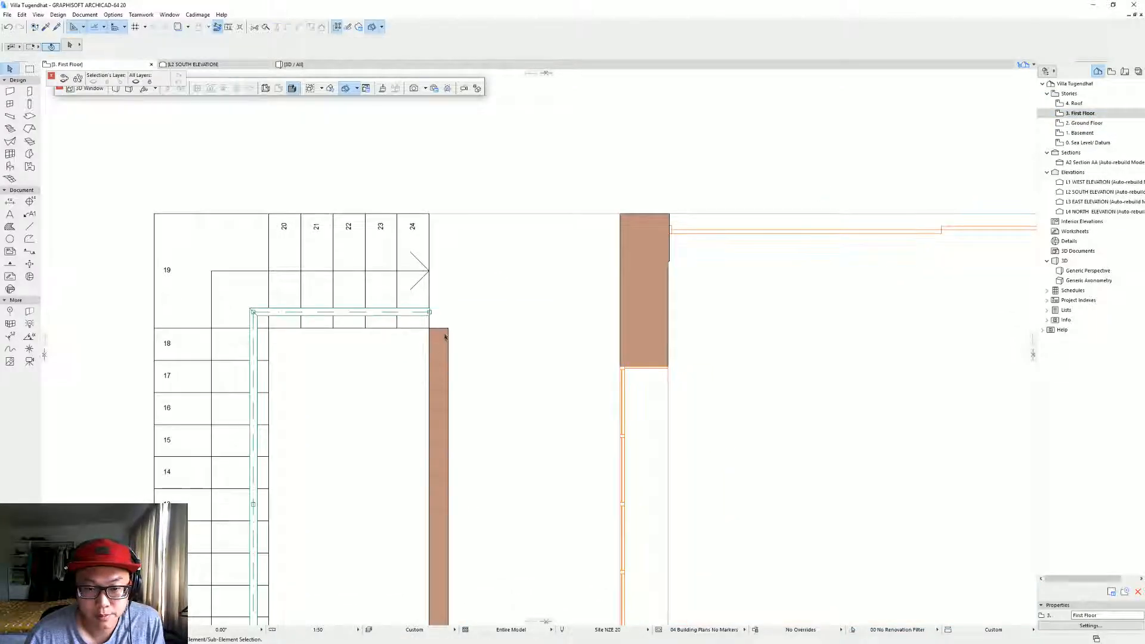
{"action": "left_click", "coordinate": [443, 339]}
{"action": "left_click", "coordinate": [430, 328]}
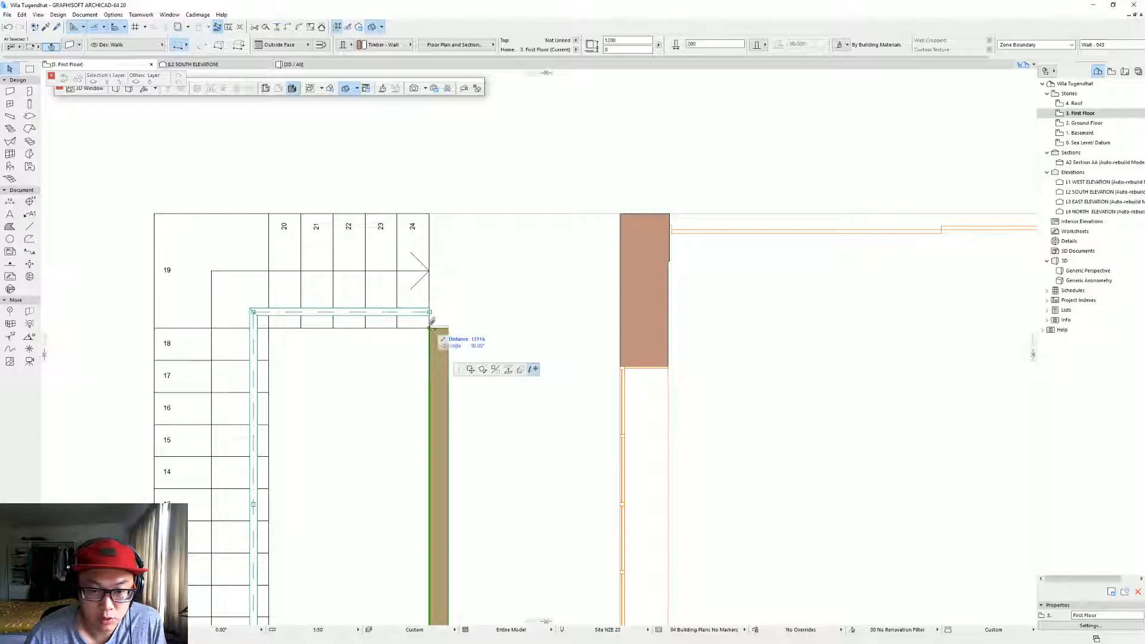
{"action": "left_click", "coordinate": [432, 308]}
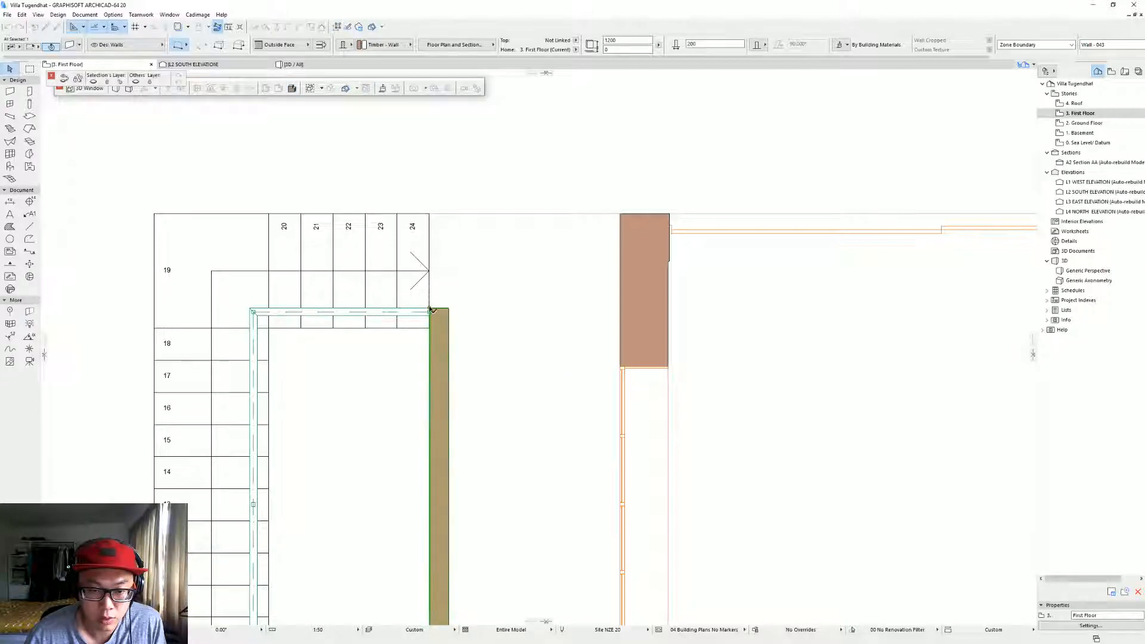
{"action": "left_click", "coordinate": [463, 338]}
Examine the extended balcony wall and the garden side of the villa in the 3D perspective.
{"action": "key", "text": "F3"}
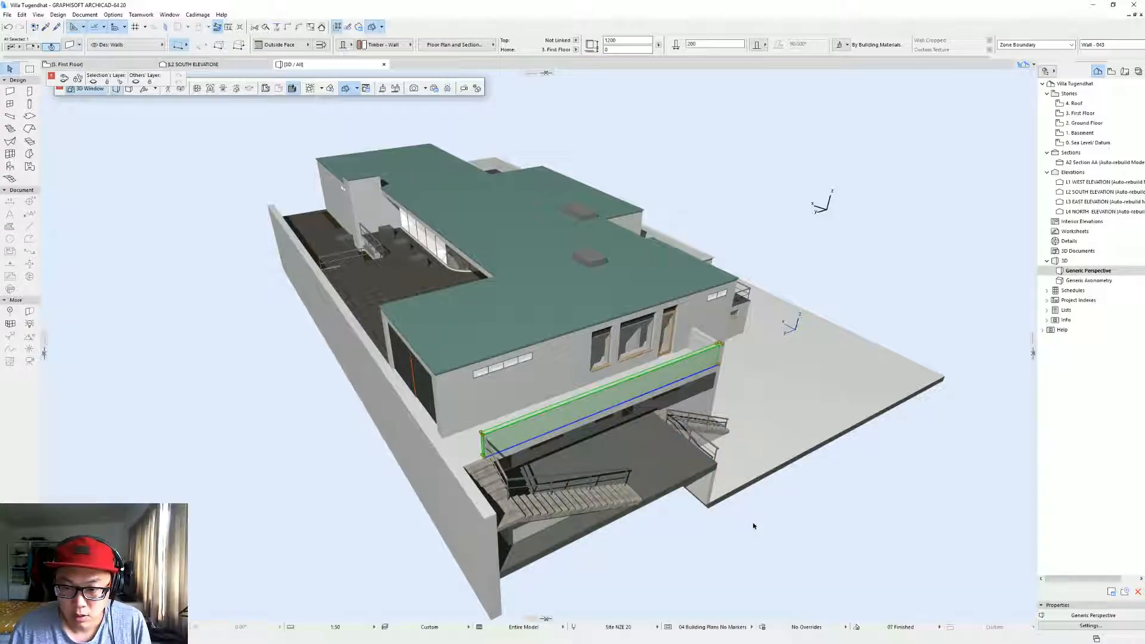
{"action": "middle_click_drag", "start_coordinate": [856, 466], "coordinate": [717, 360], "text": "shift"}
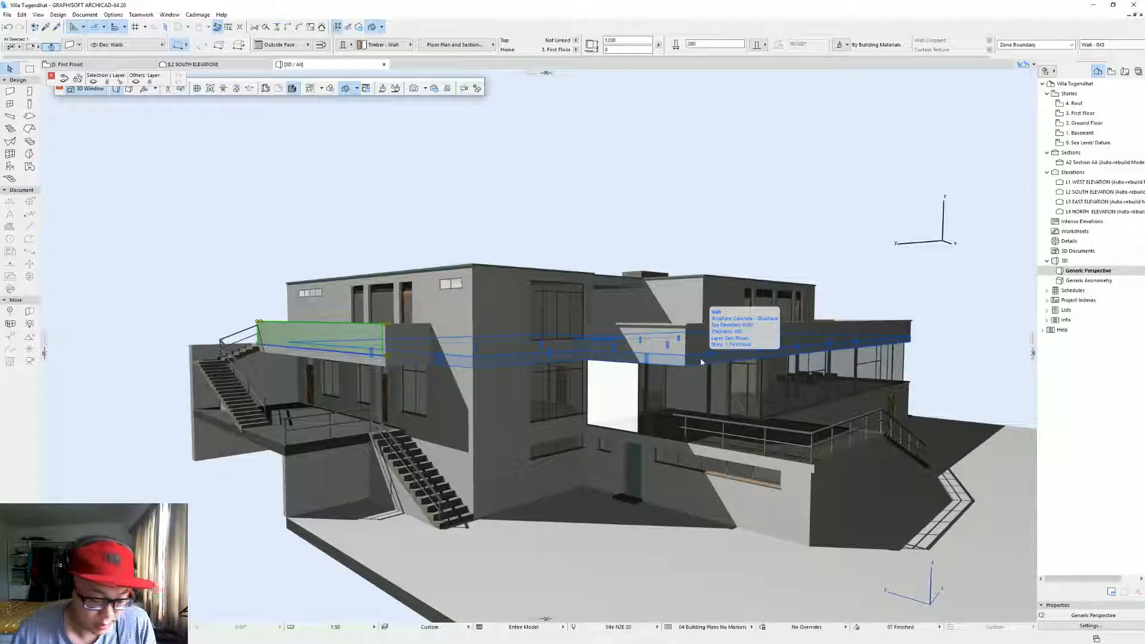
{"action": "left_click", "coordinate": [656, 194]}
{"action": "middle_click_drag", "start_coordinate": [836, 277], "coordinate": [352, 327], "text": "shift"}
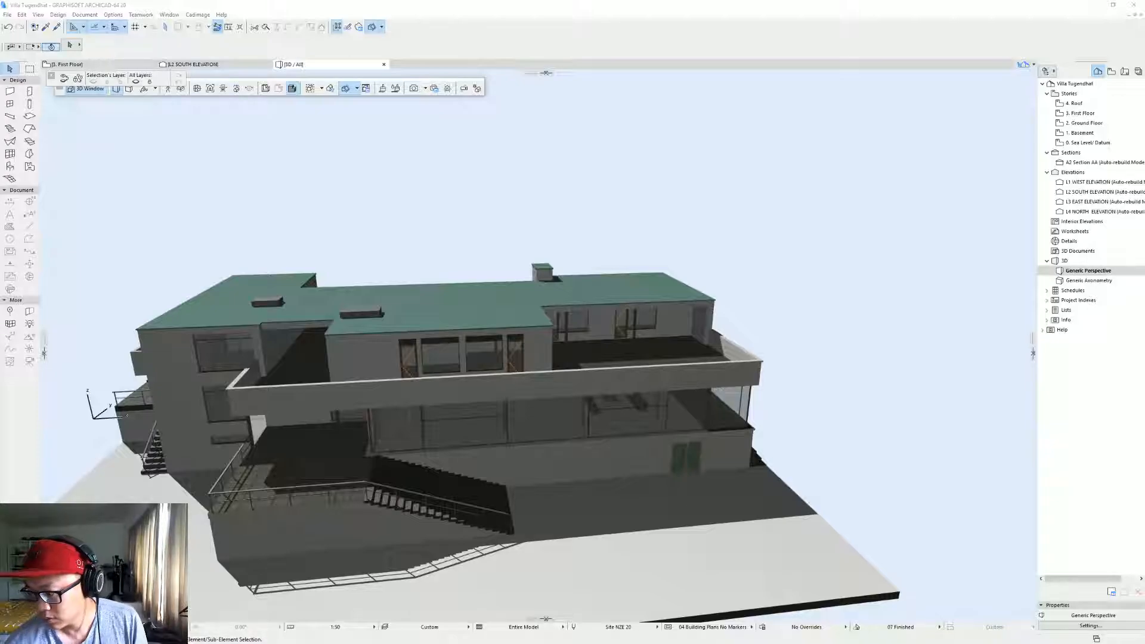
{"action": "left_click", "coordinate": [723, 345]}
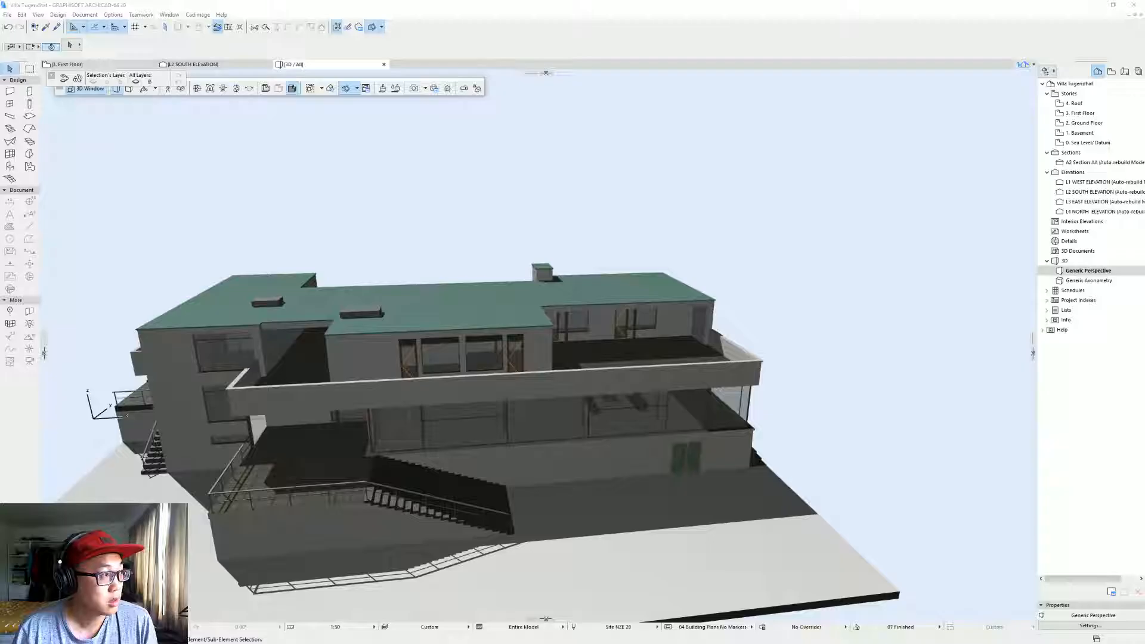
Switch to Google Maps, leave the current panorama, and view the roof terrace with the curved bench in Street View.
{"action": "key", "text": "alt+Tab"}
{"action": "left_click", "coordinate": [205, 333]}
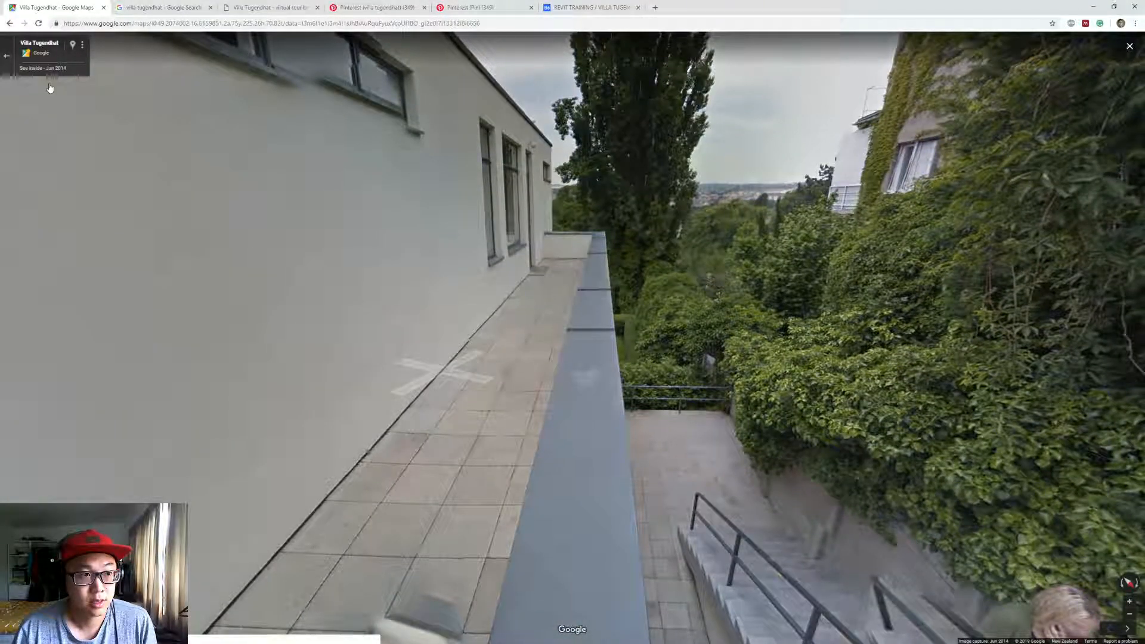
{"action": "left_click", "coordinate": [7, 55]}
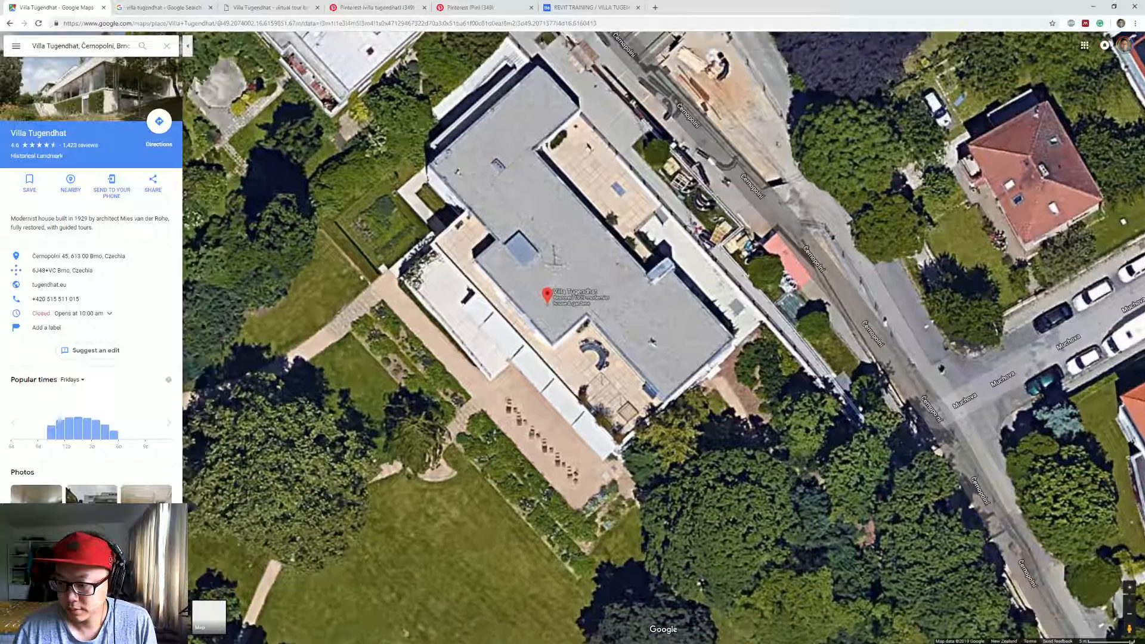
{"action": "left_click_drag", "start_coordinate": [1129, 628], "coordinate": [582, 253]}
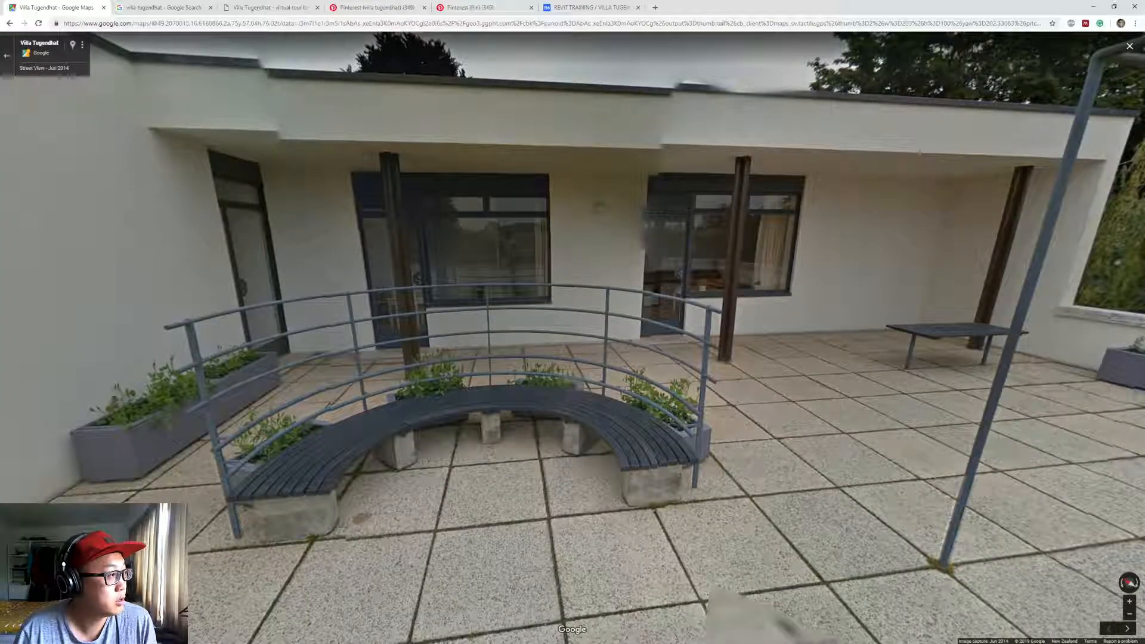
Return to Archicad's First Floor plan and examine the upper floor drawing with the terrace bench on the pasted reference sheet.
{"action": "key", "text": "alt+Tab"}
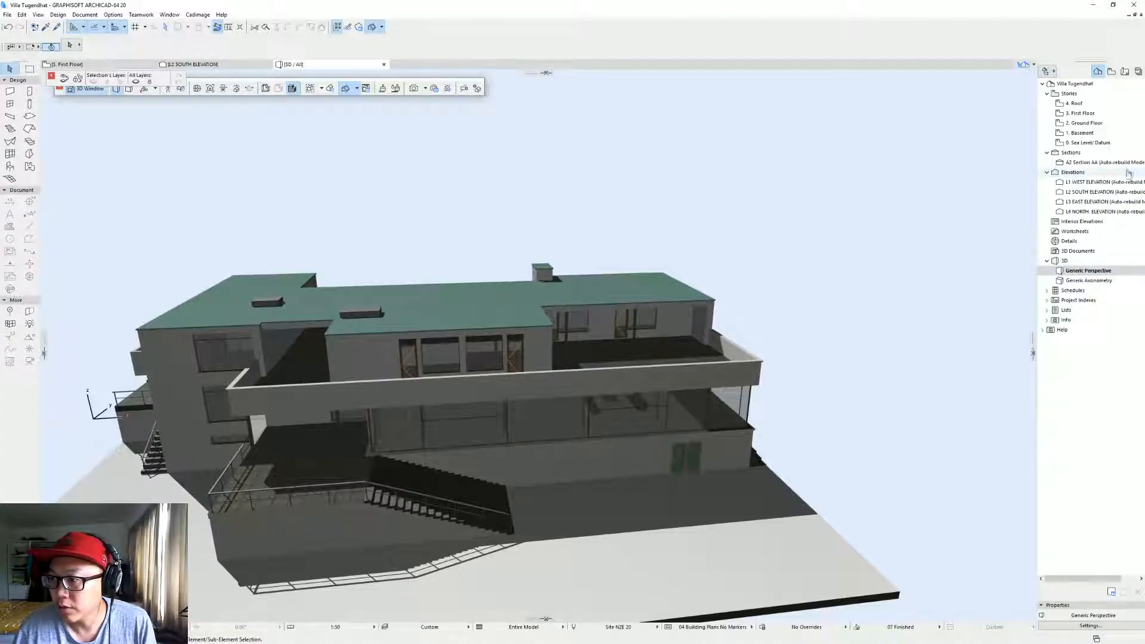
{"action": "left_click", "coordinate": [1082, 113]}
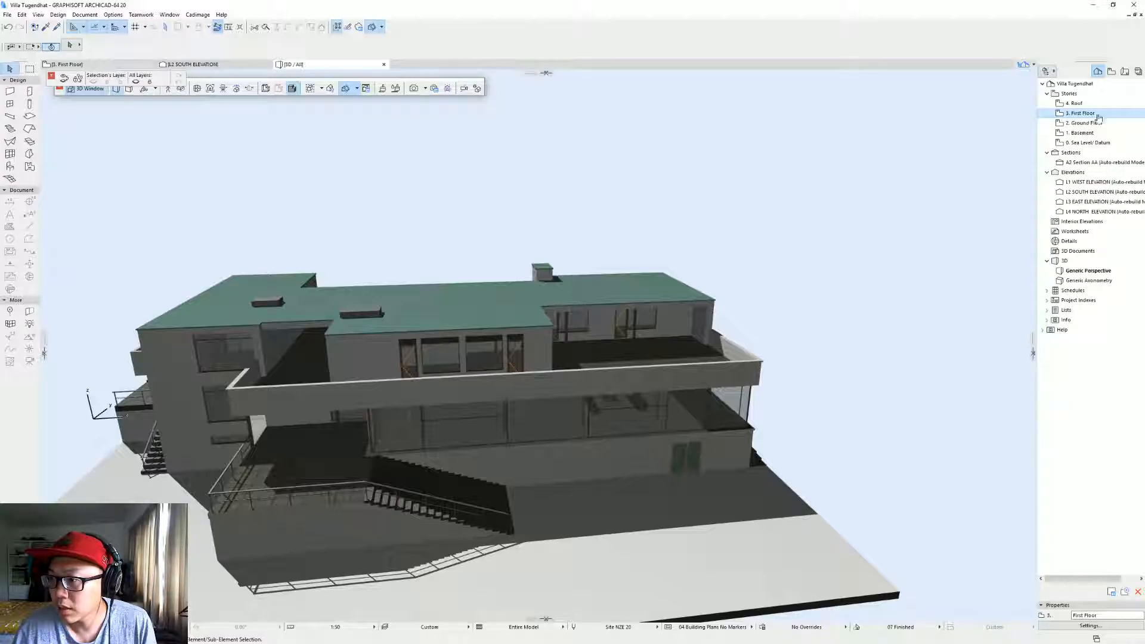
{"action": "double_click", "coordinate": [1097, 116]}
{"action": "scroll", "coordinate": [630, 316], "scroll_direction": "down", "scroll_amount": 6}
{"action": "middle_click_drag", "start_coordinate": [605, 292], "coordinate": [331, 189]}
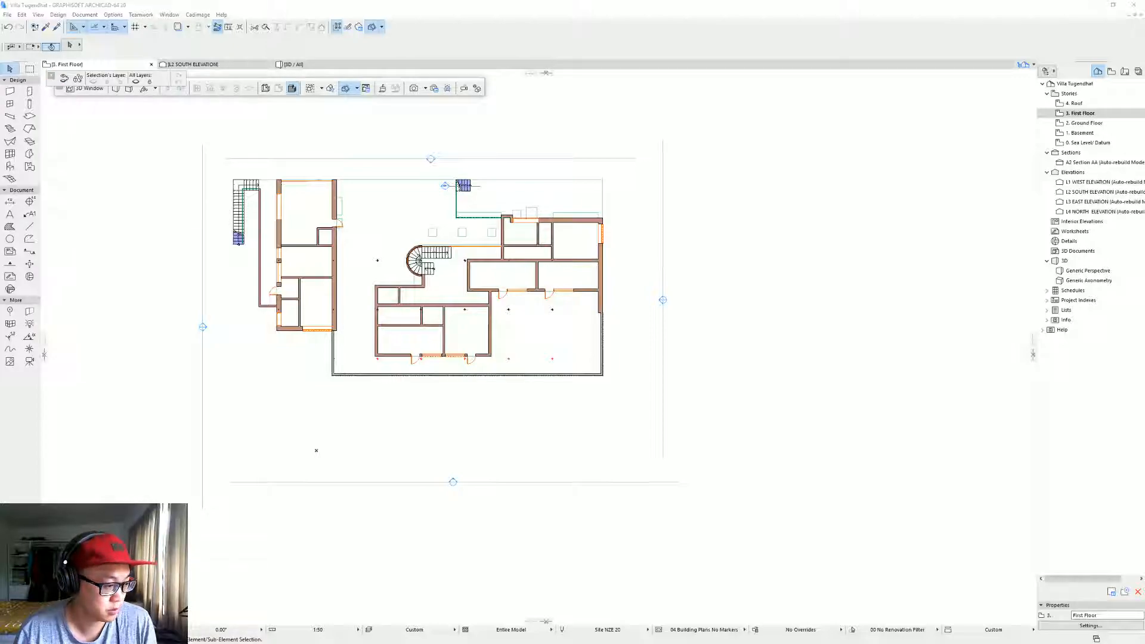
{"action": "left_click_drag", "start_coordinate": [488, 466], "coordinate": [793, 434]}
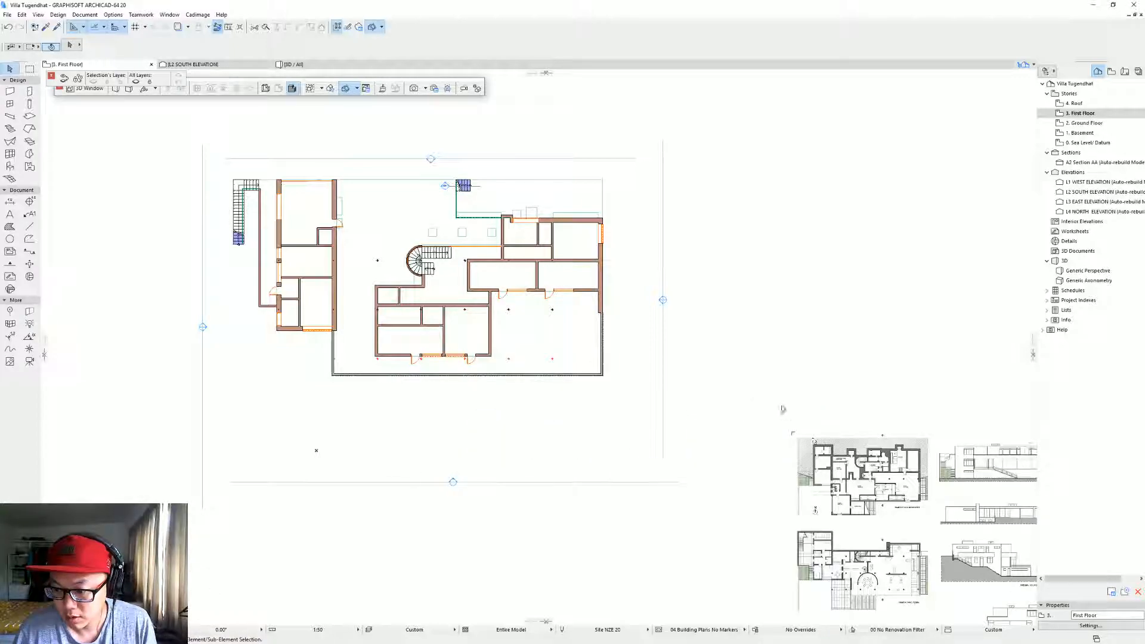
{"action": "scroll", "coordinate": [961, 437], "scroll_direction": "down", "scroll_amount": 2}
{"action": "mouse_move", "coordinate": [960, 437]}
{"action": "middle_mouse_down"}
{"action": "mouse_move", "coordinate": [867, 370]}
{"action": "mouse_move", "coordinate": [788, 246]}
{"action": "middle_mouse_up"}
{"action": "scroll", "coordinate": [783, 385], "scroll_direction": "up", "scroll_amount": 4}
{"action": "scroll", "coordinate": [706, 394], "scroll_direction": "up", "scroll_amount": 6}
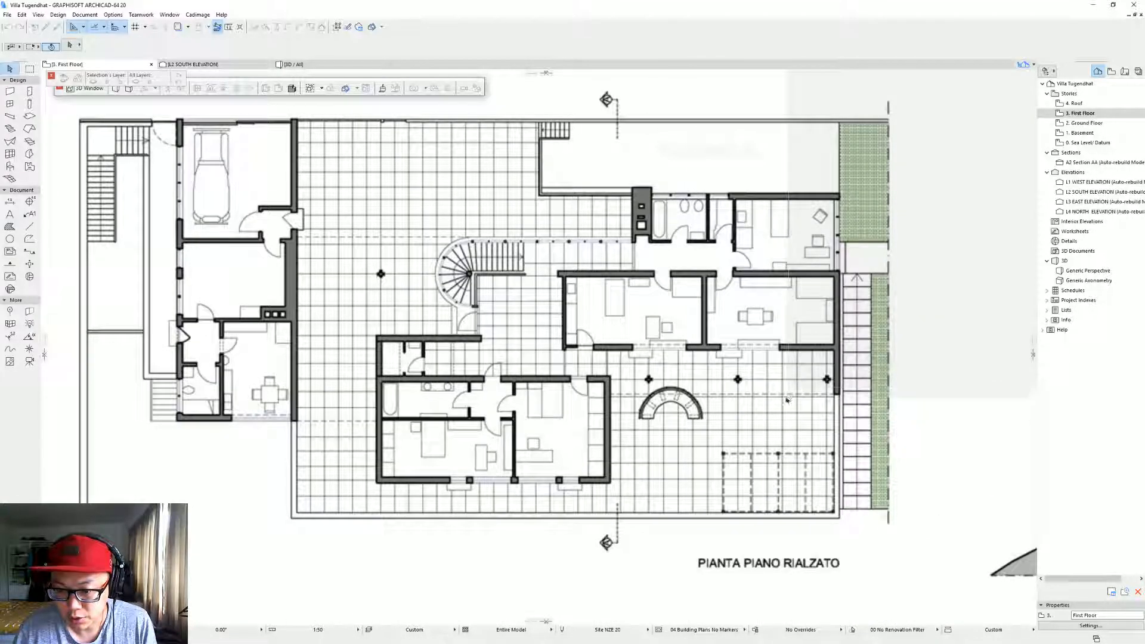
Move the pasted reference sheet to an empty area directly below the First Floor plan.
{"action": "scroll", "coordinate": [728, 414], "scroll_direction": "down", "scroll_amount": 8}
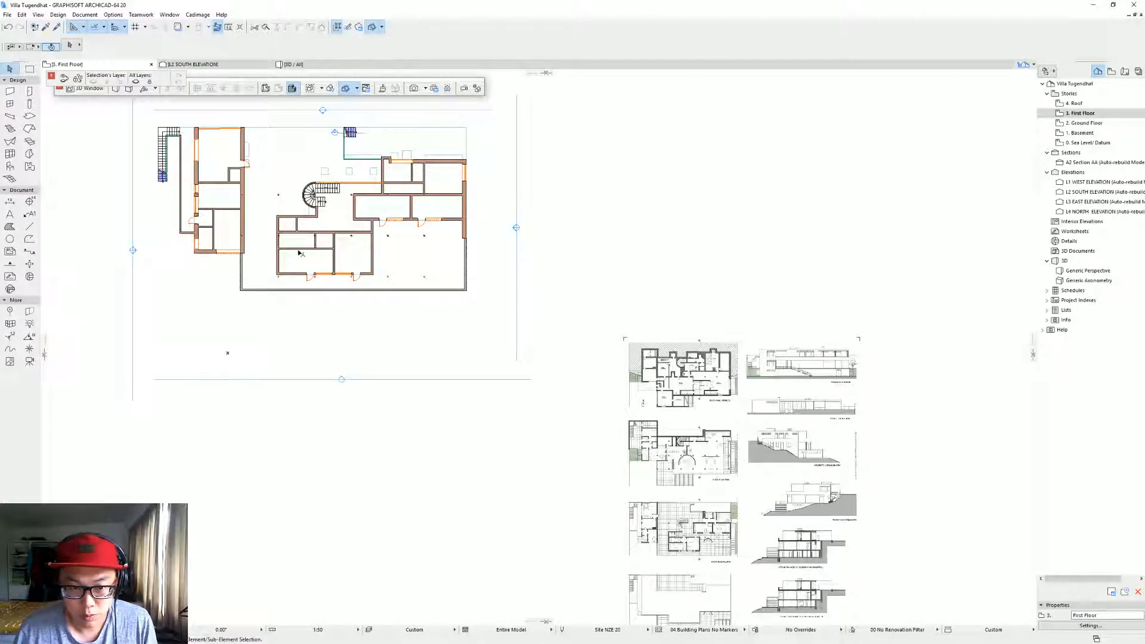
{"action": "left_click", "coordinate": [730, 520]}
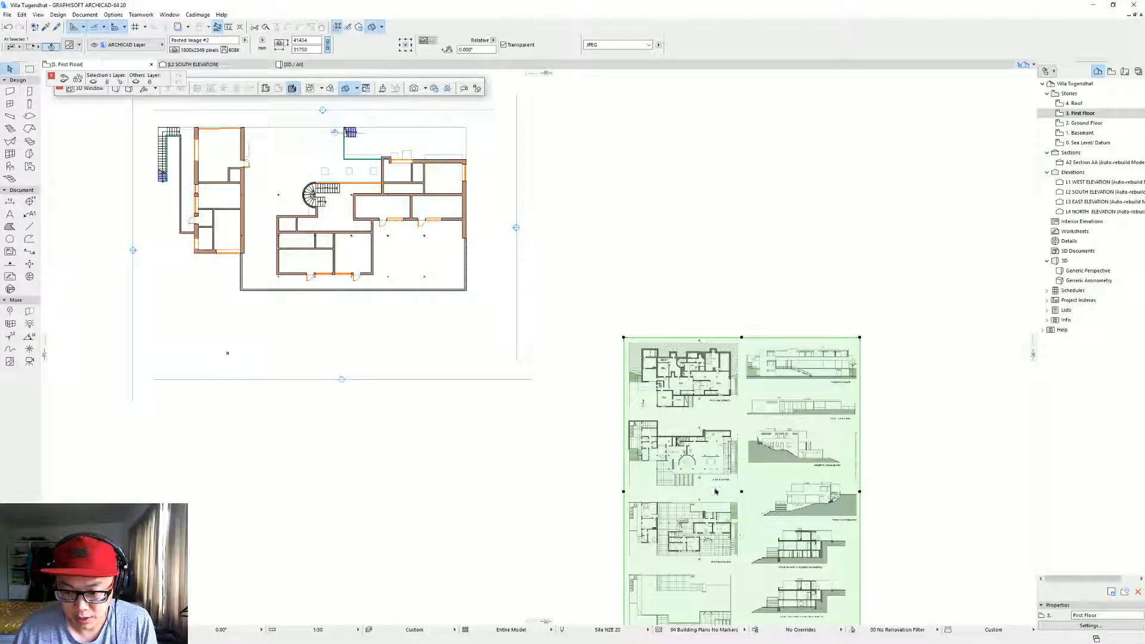
{"action": "middle_click_drag", "start_coordinate": [679, 516], "coordinate": [711, 435]}
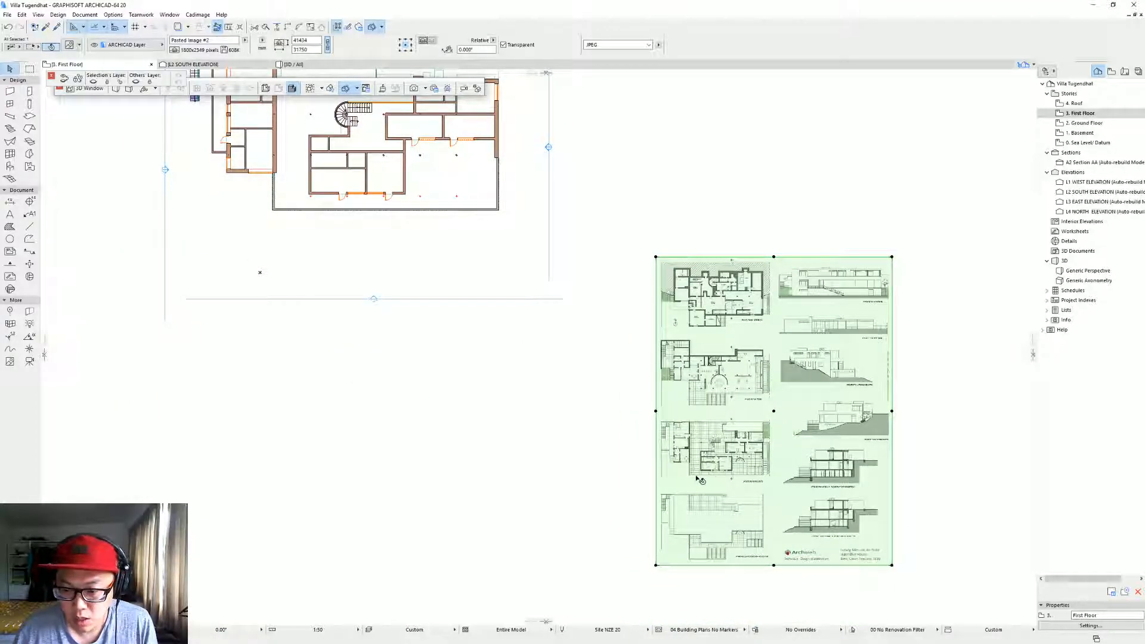
{"action": "left_click_drag", "start_coordinate": [690, 478], "coordinate": [290, 538]}
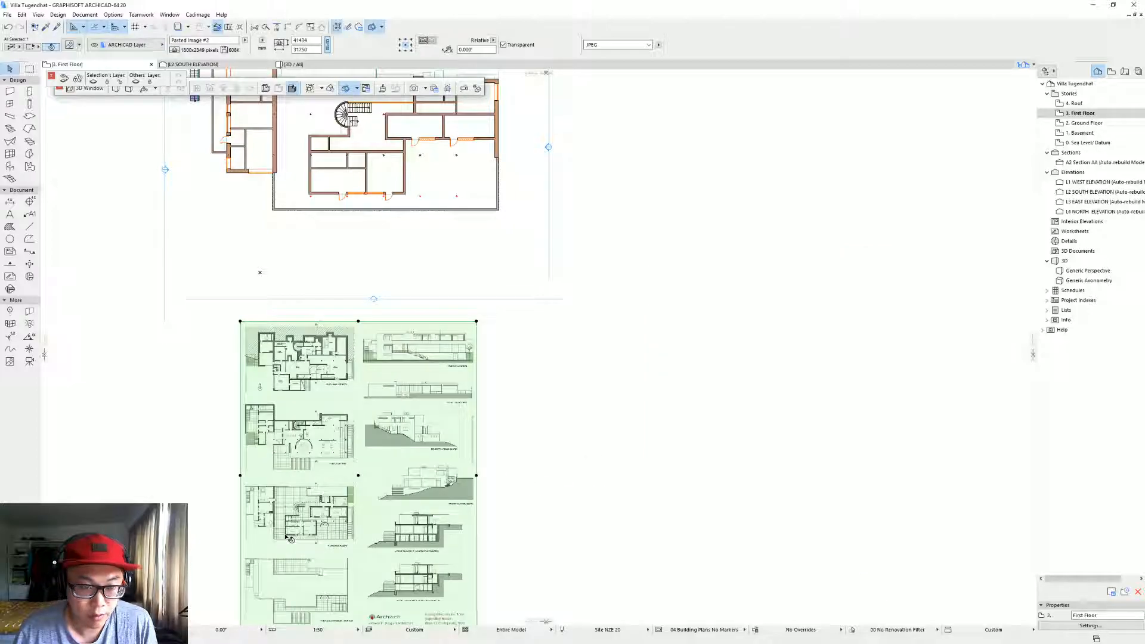
{"action": "left_click", "coordinate": [274, 540]}
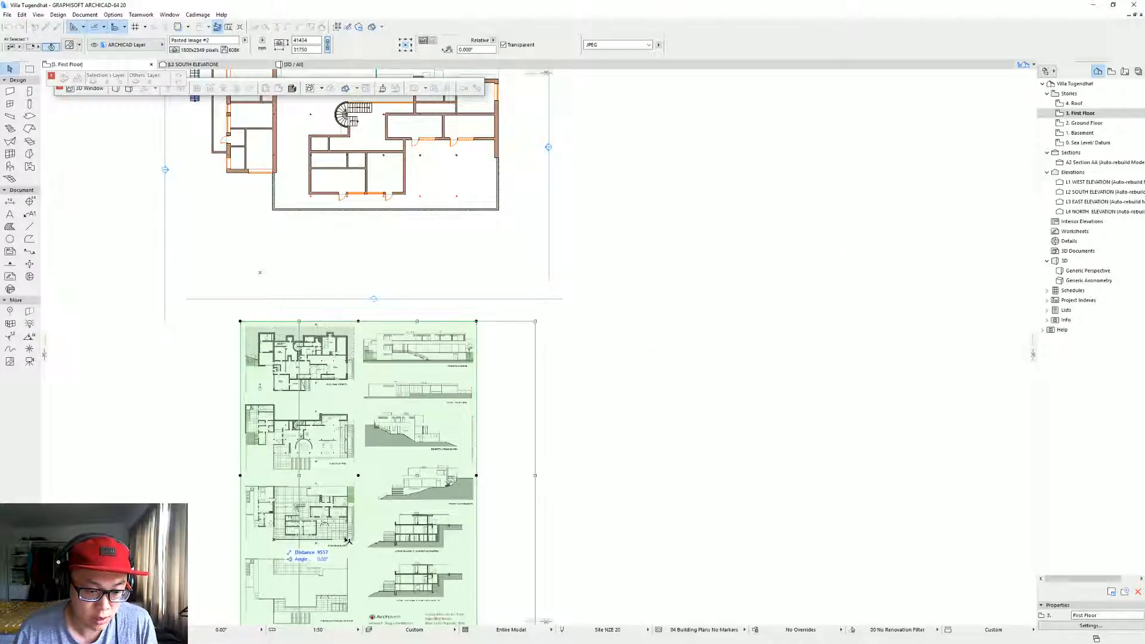
{"action": "left_click", "coordinate": [274, 210], "text": "shift"}
Resize the reference sheet graphically so its upper floor terrace edge matches the length of the modelled terrace edge.
{"action": "middle_click_drag", "start_coordinate": [338, 409], "coordinate": [382, 319]}
{"action": "key", "text": "ctrl+k"}
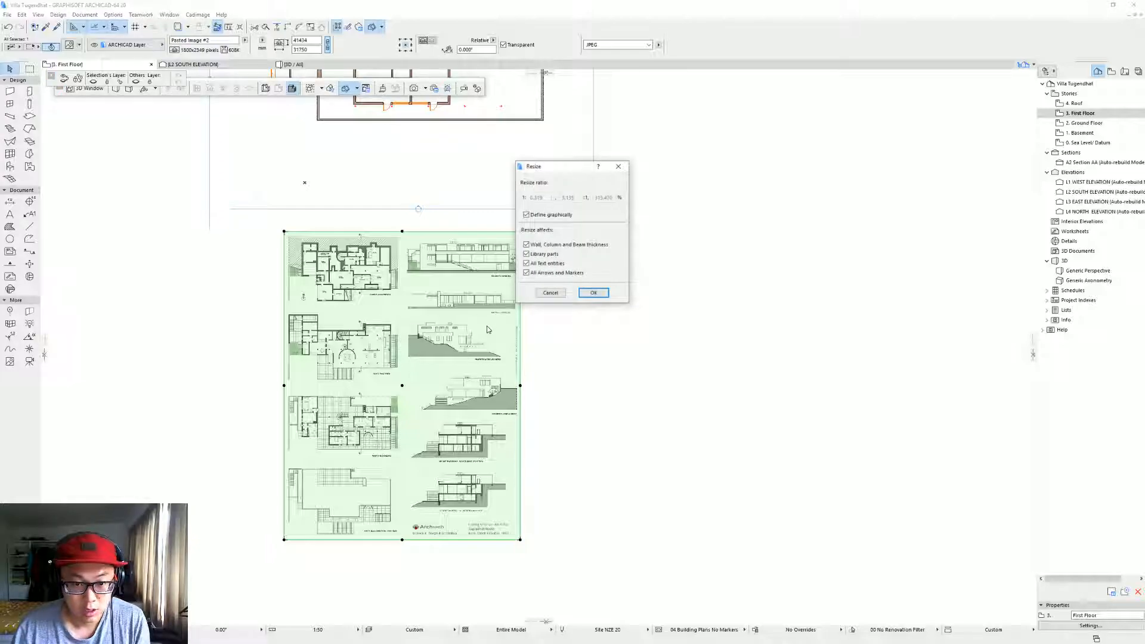
{"action": "left_click", "coordinate": [594, 293]}
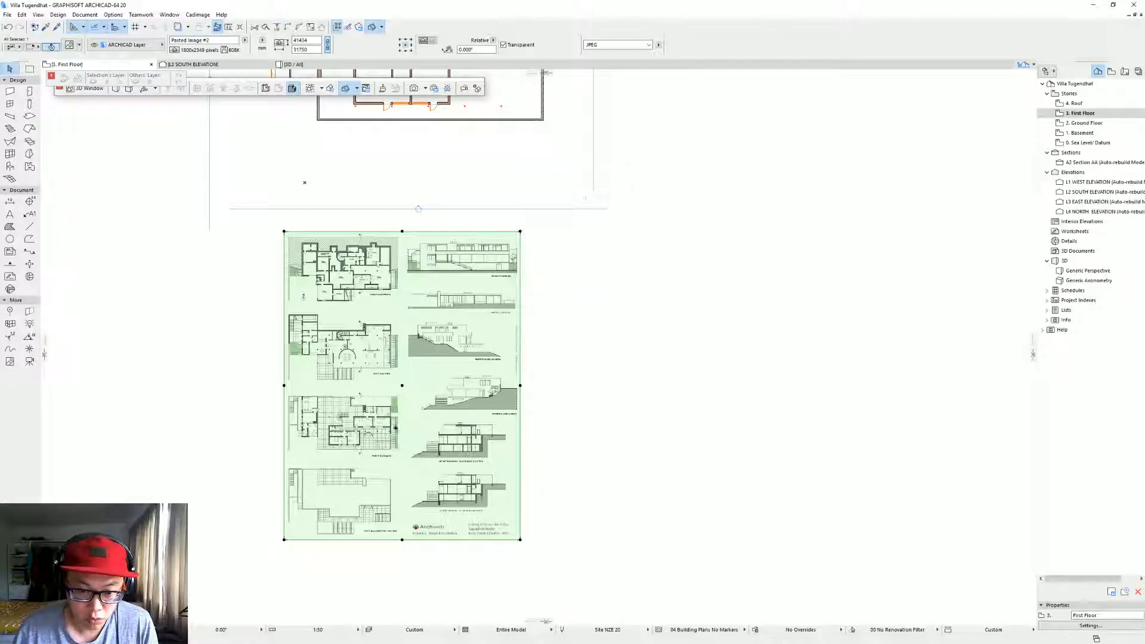
{"action": "left_click", "coordinate": [317, 453]}
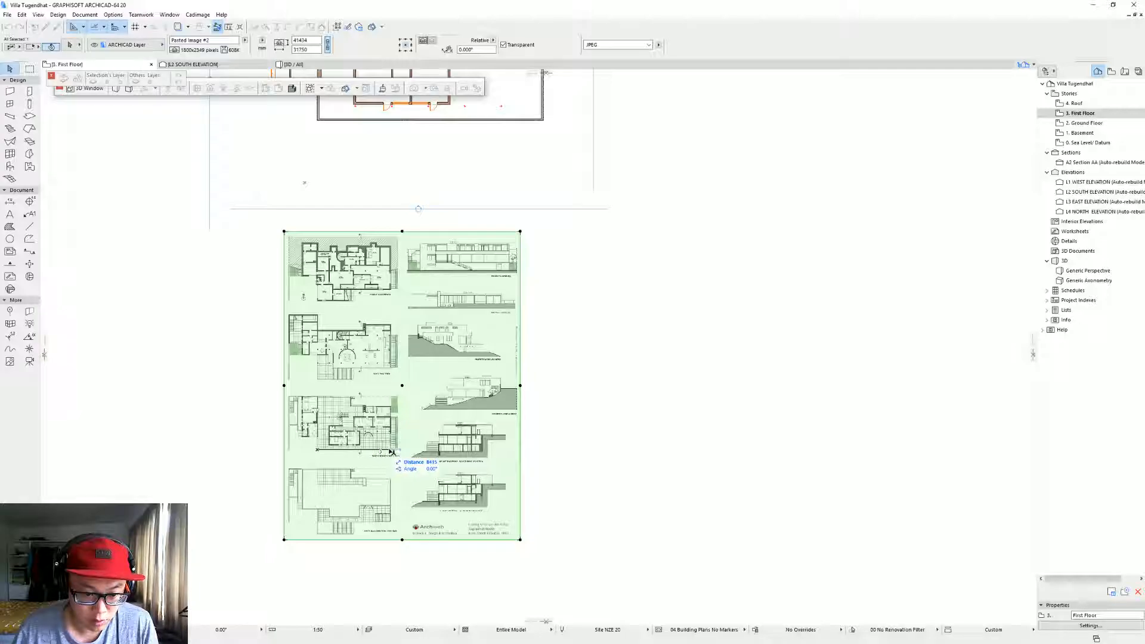
{"action": "middle_click_drag", "start_coordinate": [426, 135], "coordinate": [486, 333]}
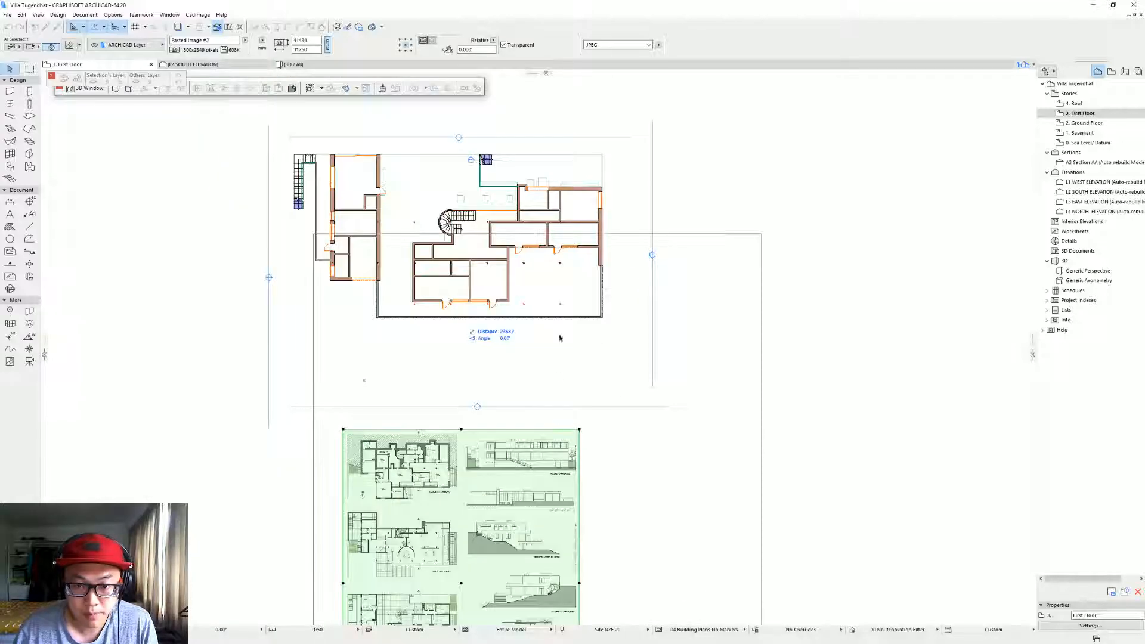
{"action": "left_click", "coordinate": [604, 321]}
{"action": "scroll", "coordinate": [603, 321], "scroll_direction": "down", "scroll_amount": 3}
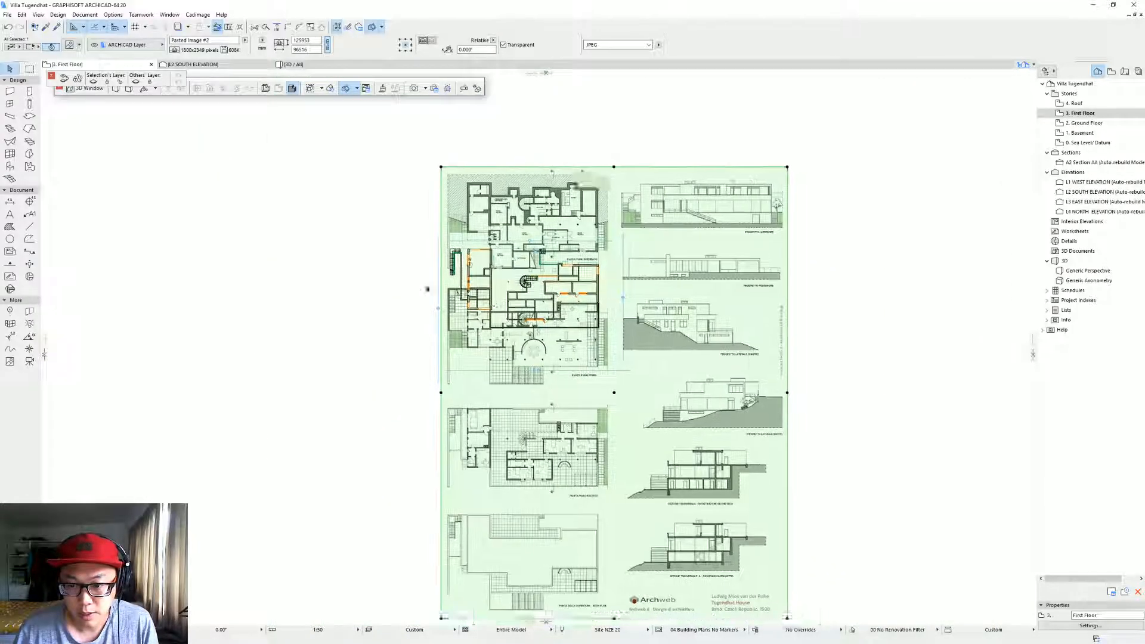
Move the enlarged reference sheet clear of the model, beside the First Floor plan, and deselect it.
{"action": "middle_click_drag", "start_coordinate": [703, 366], "coordinate": [450, 308]}
{"action": "left_click", "coordinate": [603, 308]}
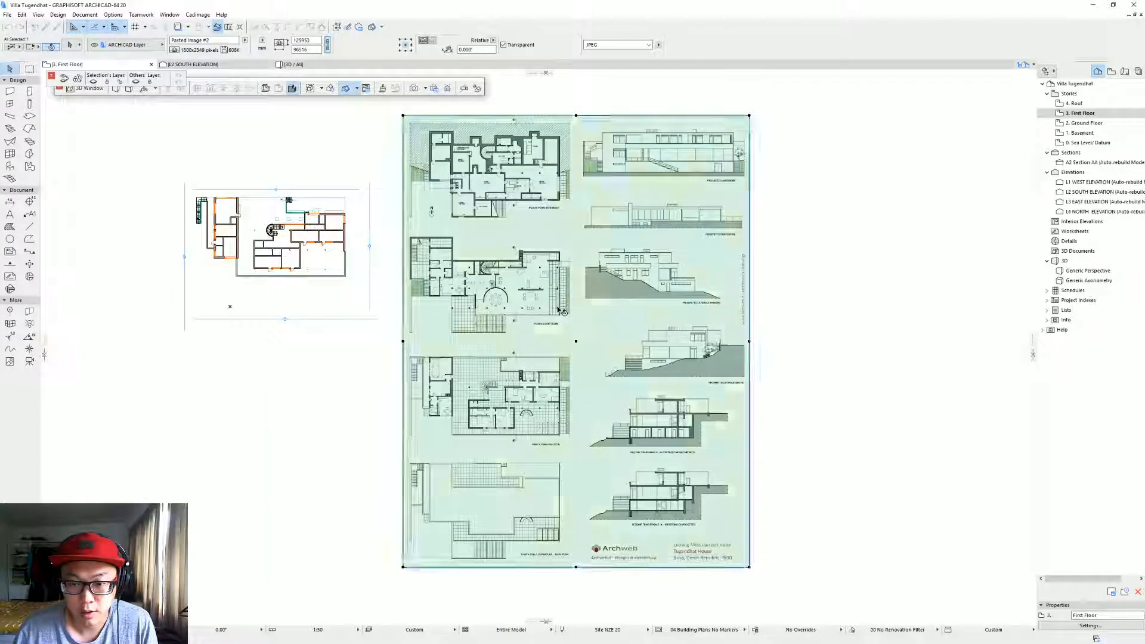
{"action": "key", "text": "Escape"}
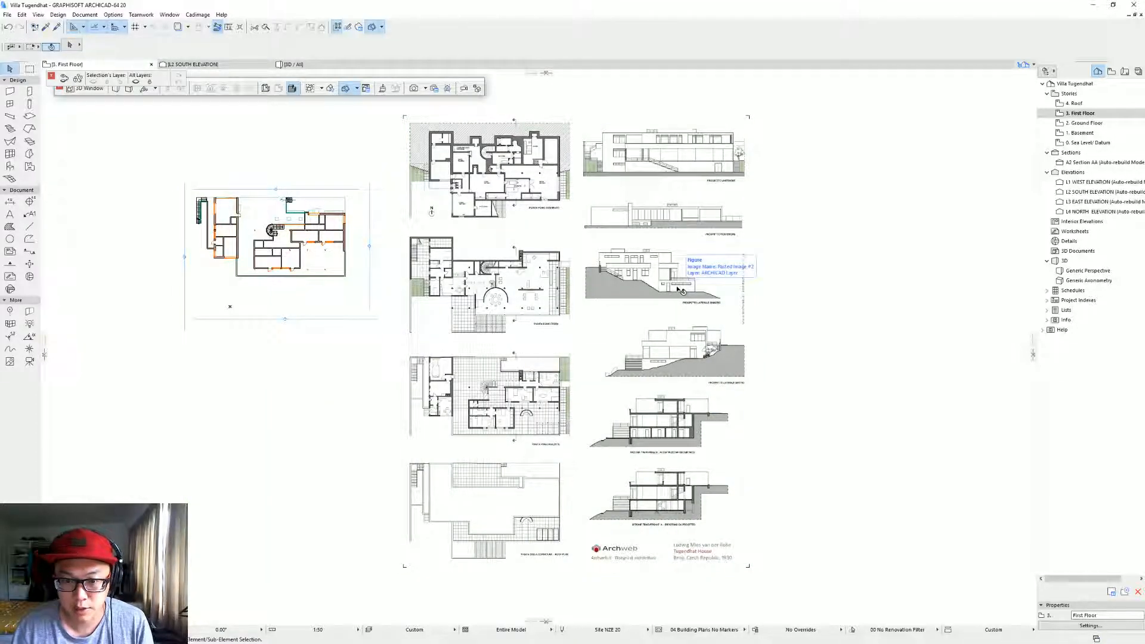
Examine the curved terrace bench on the reference sheet and compare it with the Google Maps Street View of the roof terrace.
{"action": "scroll", "coordinate": [511, 433], "scroll_direction": "up", "scroll_amount": 6}
{"action": "middle_click_drag", "start_coordinate": [511, 434], "coordinate": [600, 228]}
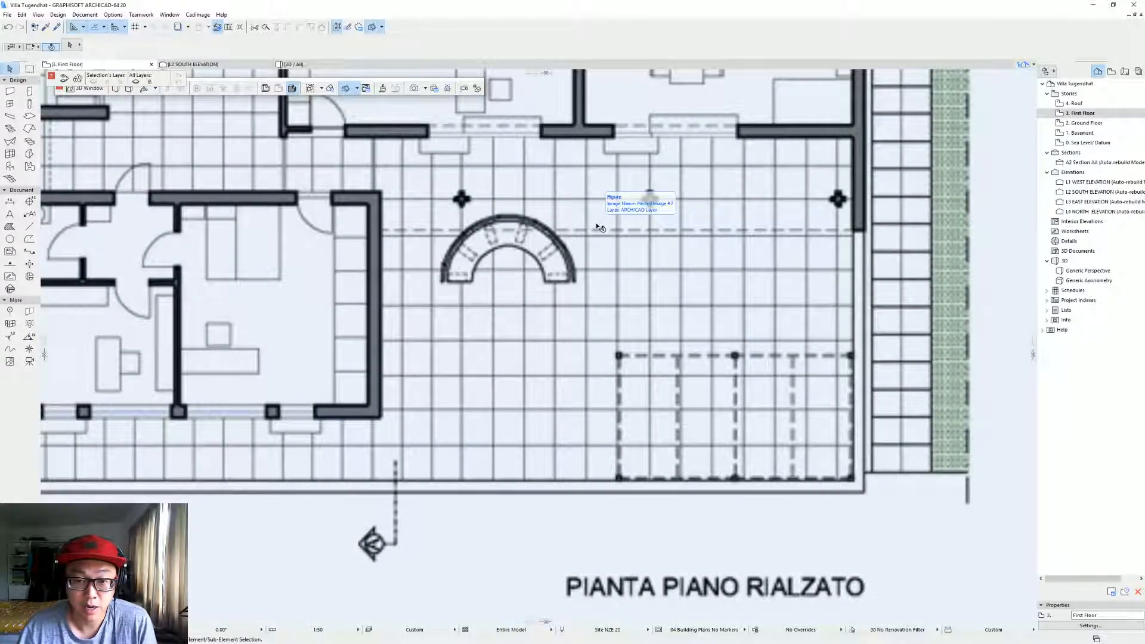
{"action": "scroll", "coordinate": [600, 228], "scroll_direction": "up", "scroll_amount": 2}
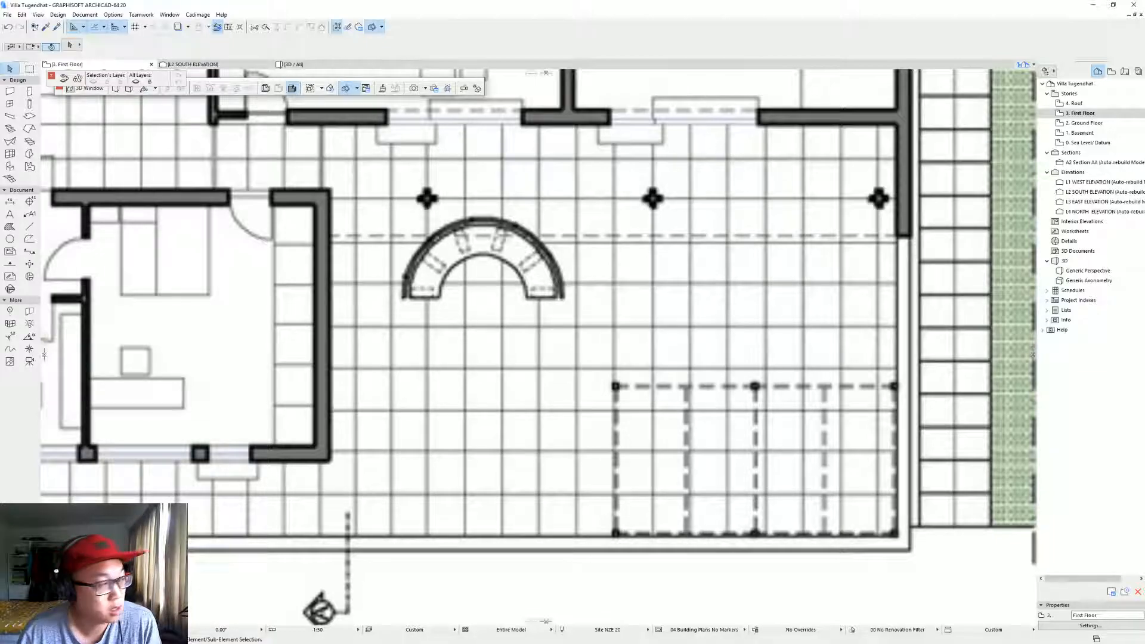
{"action": "key", "text": "alt+Tab"}
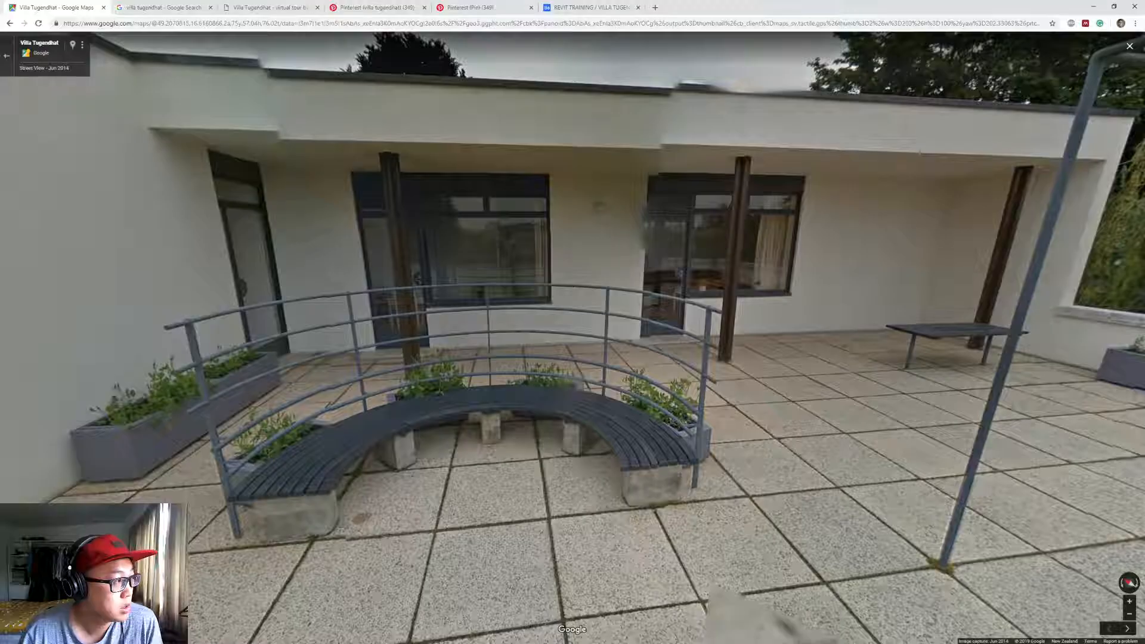
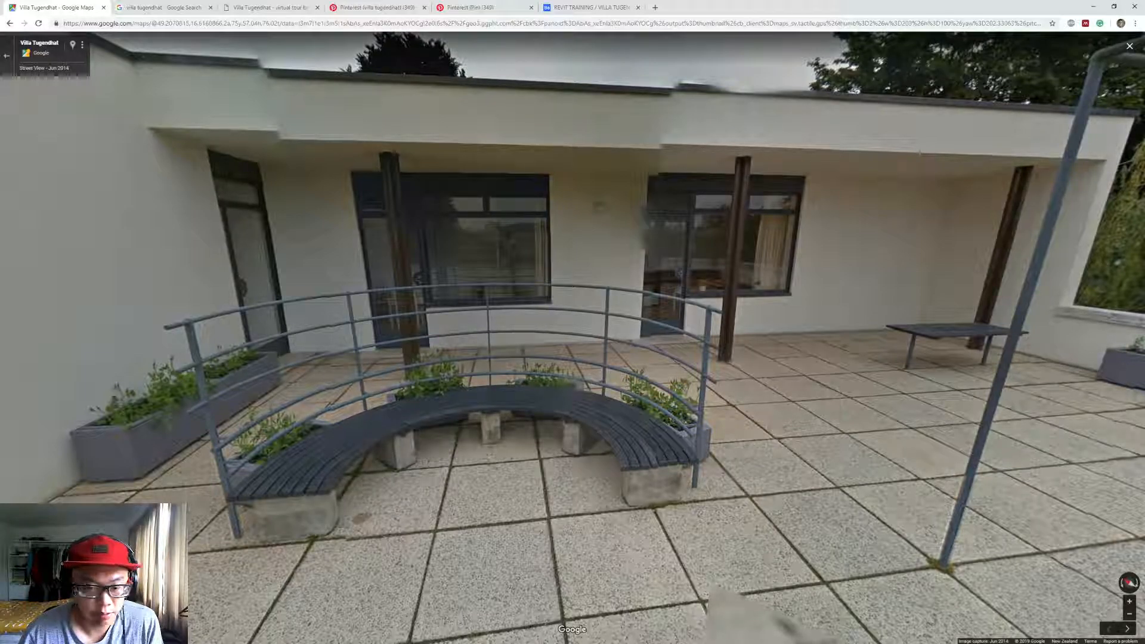
{"action": "key", "text": "alt+Tab"}
{"action": "middle_click_drag", "start_coordinate": [627, 355], "coordinate": [595, 343]}
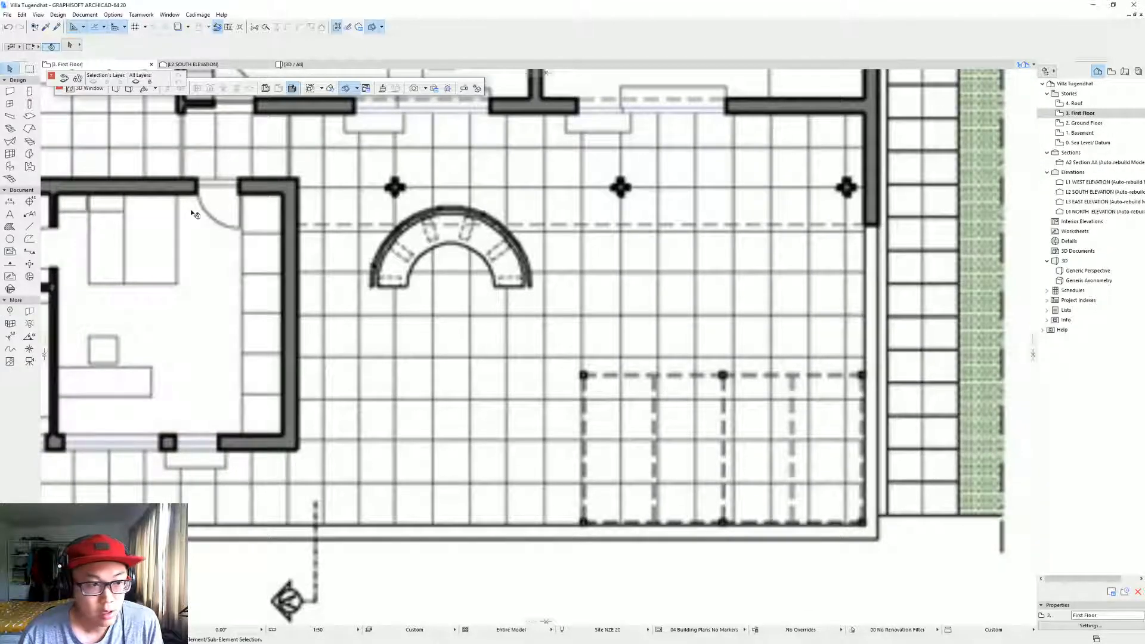
Draw a horizontal line between the two inner corners of the curved bench on the reference plan.
{"action": "left_click", "coordinate": [30, 226]}
{"action": "scroll", "coordinate": [405, 245], "scroll_direction": "up", "scroll_amount": 5}
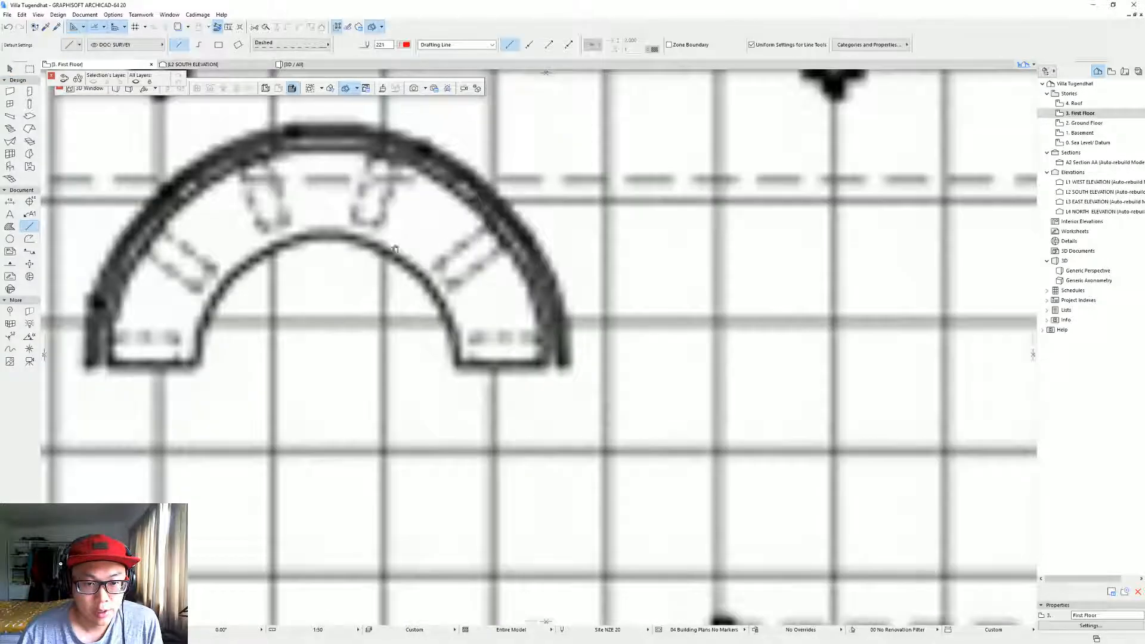
{"action": "middle_click_drag", "start_coordinate": [405, 245], "coordinate": [545, 241]}
{"action": "scroll", "coordinate": [545, 241], "scroll_direction": "up", "scroll_amount": 1}
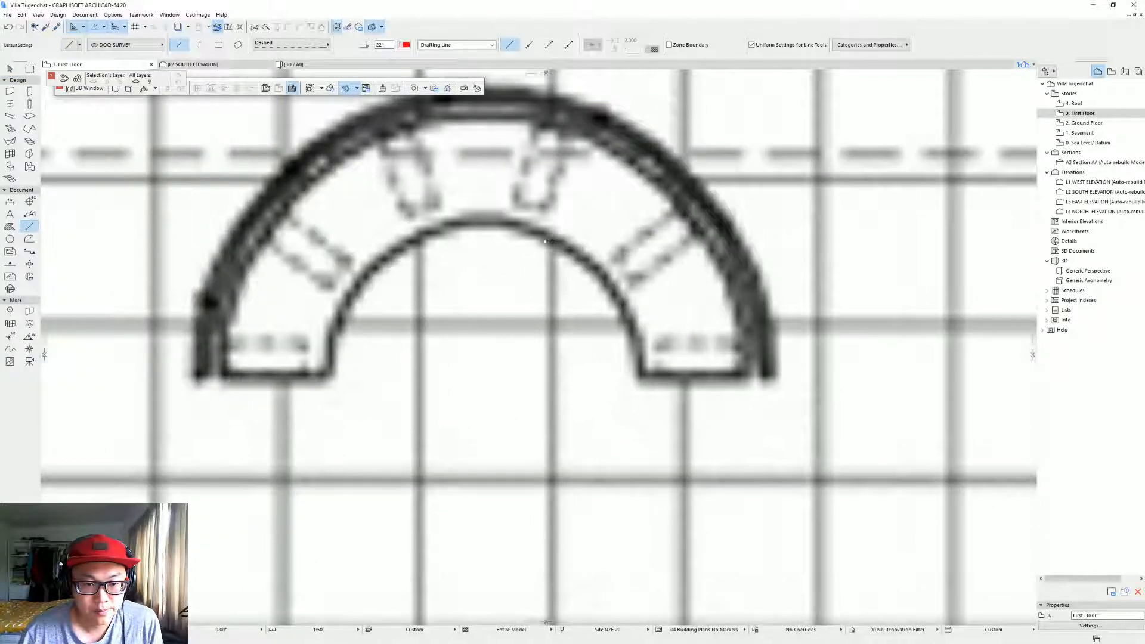
{"action": "left_click", "coordinate": [327, 374]}
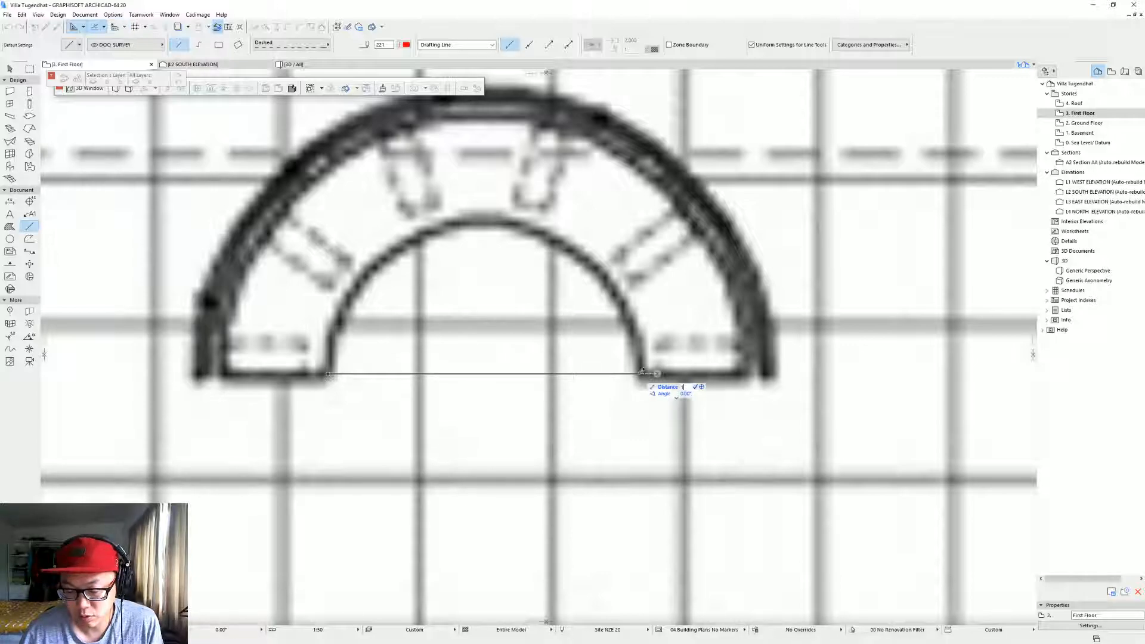
{"action": "key", "text": "Return"}
{"action": "key", "text": "Escape"}
Change the bench line's type to Solid Line and its pen to 1.
{"action": "left_click", "coordinate": [489, 374]}
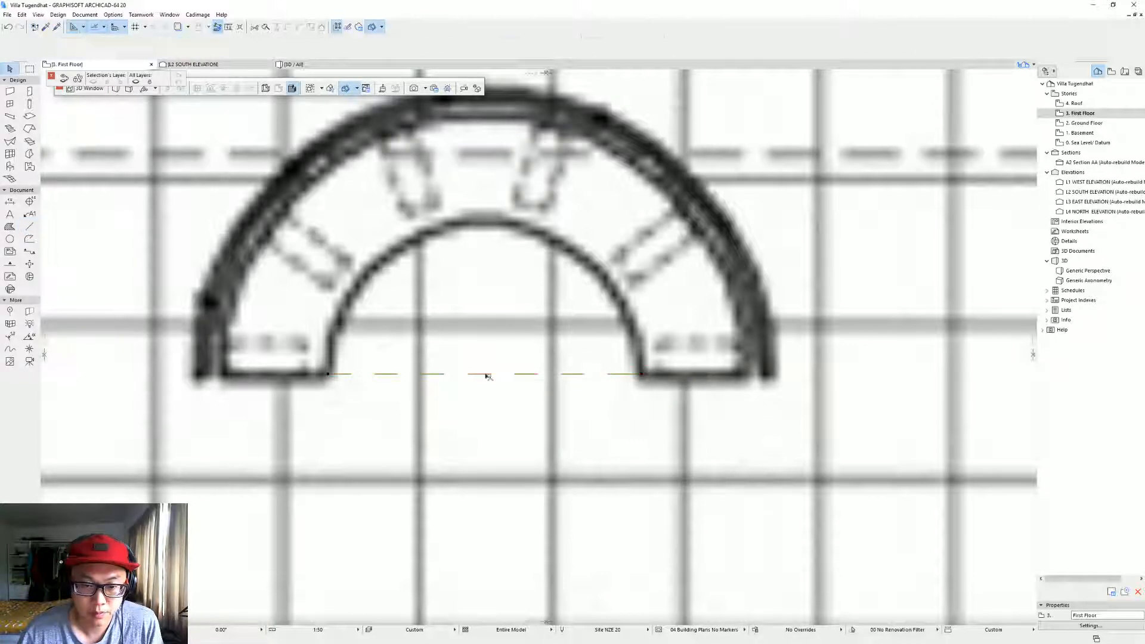
{"action": "left_click", "coordinate": [300, 47]}
{"action": "left_click", "coordinate": [400, 12]}
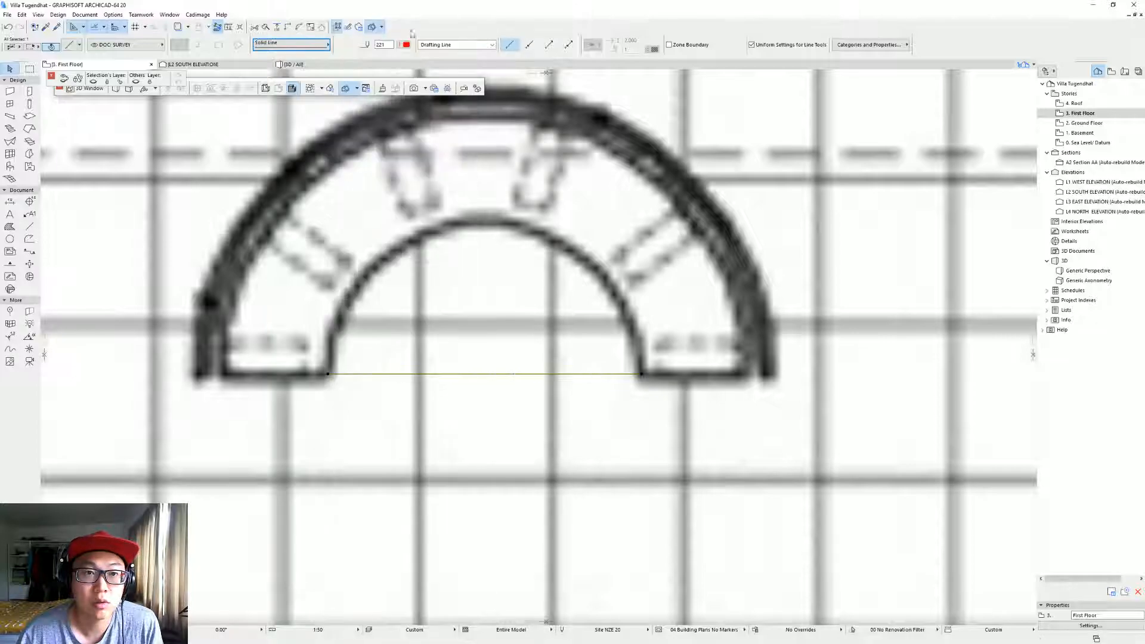
{"action": "left_click", "coordinate": [414, 44]}
{"action": "left_click", "coordinate": [417, 38]}
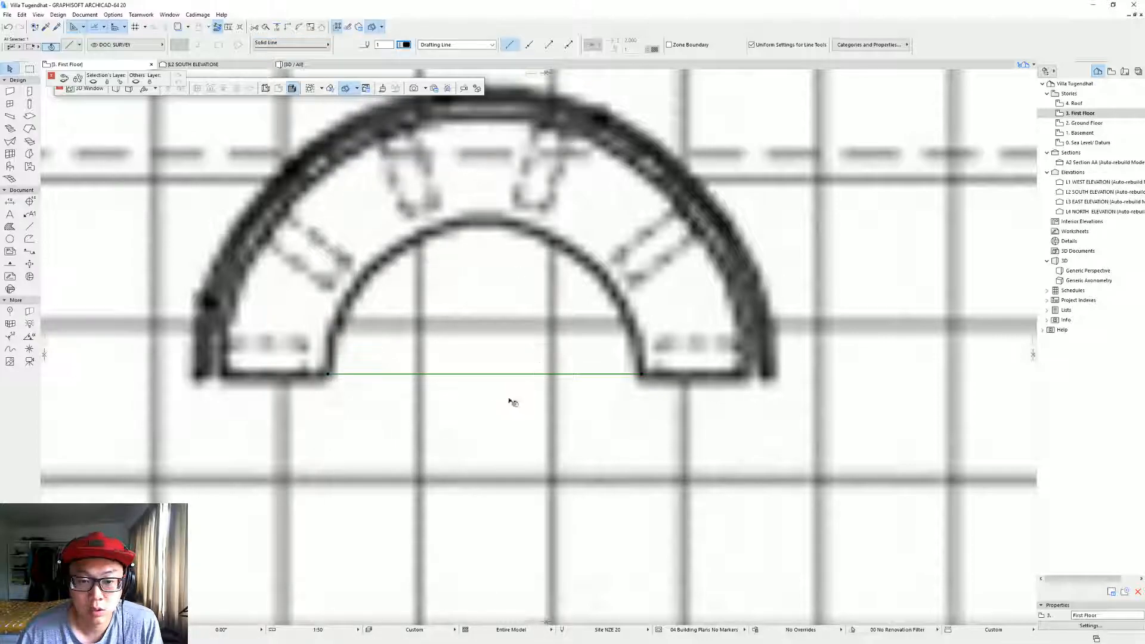
Curve the solid line into a semicircular arc that follows the bench's inner edge.
{"action": "left_click", "coordinate": [485, 375]}
{"action": "left_click", "coordinate": [538, 417]}
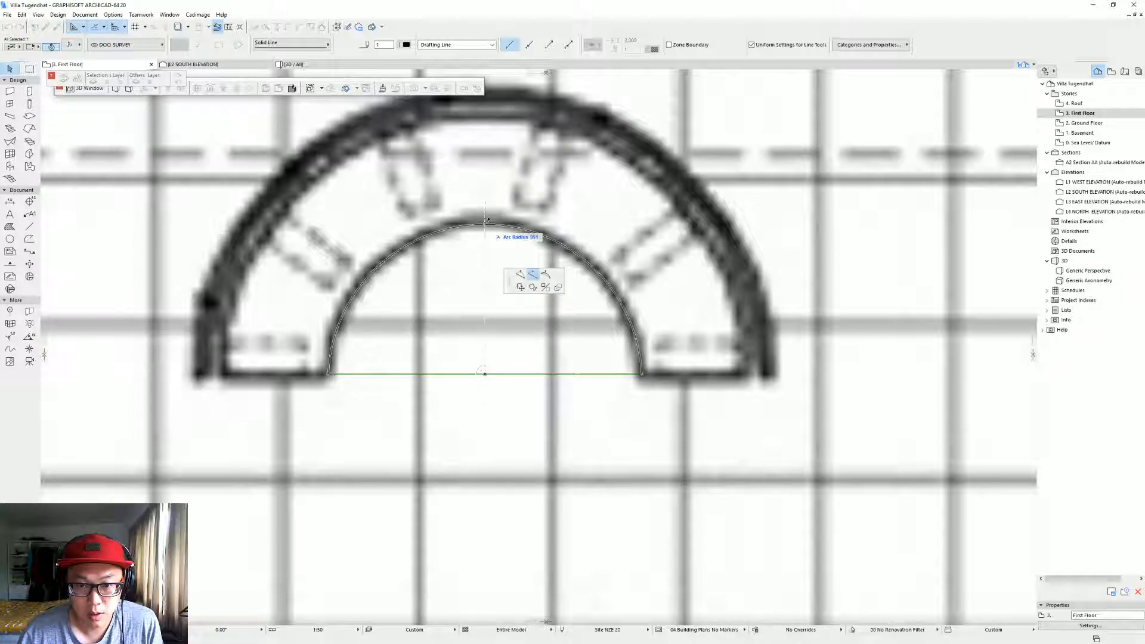
{"action": "key", "text": "Escape"}
{"action": "left_click", "coordinate": [643, 374]}
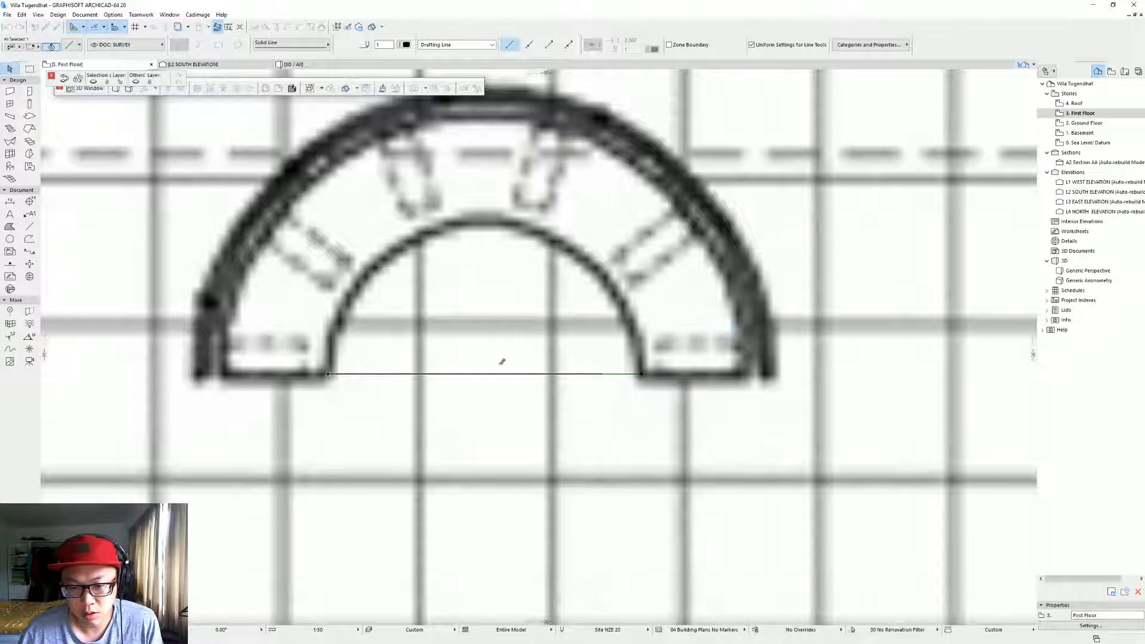
{"action": "key", "text": "Escape"}
{"action": "left_click", "coordinate": [486, 375]}
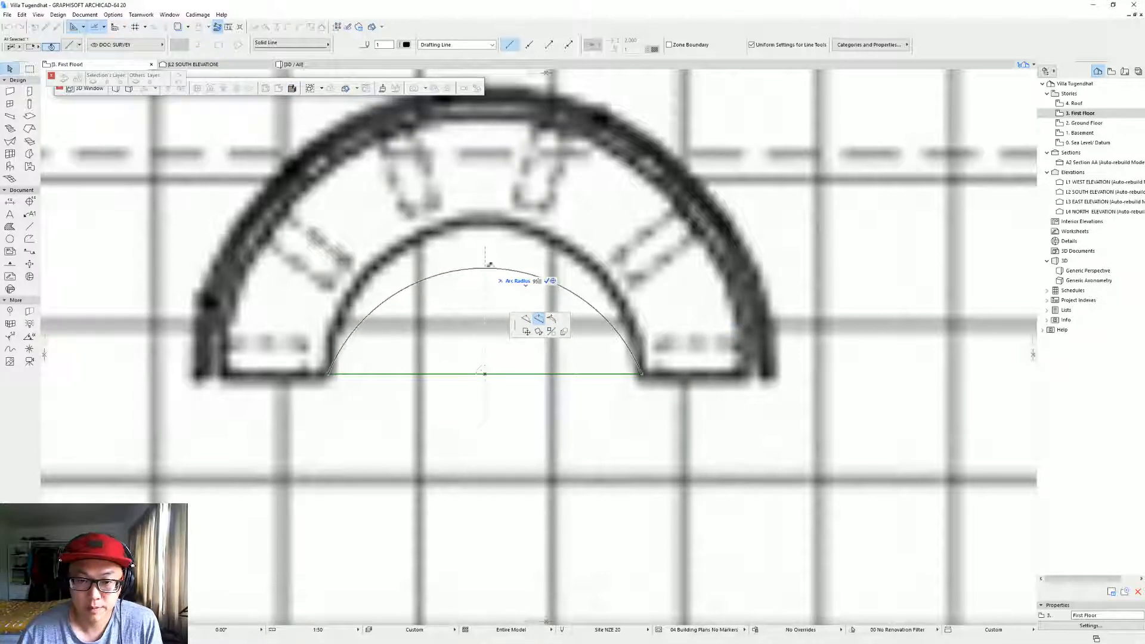
{"action": "left_click", "coordinate": [485, 217]}
{"action": "scroll", "coordinate": [489, 260], "scroll_direction": "down", "scroll_amount": 1}
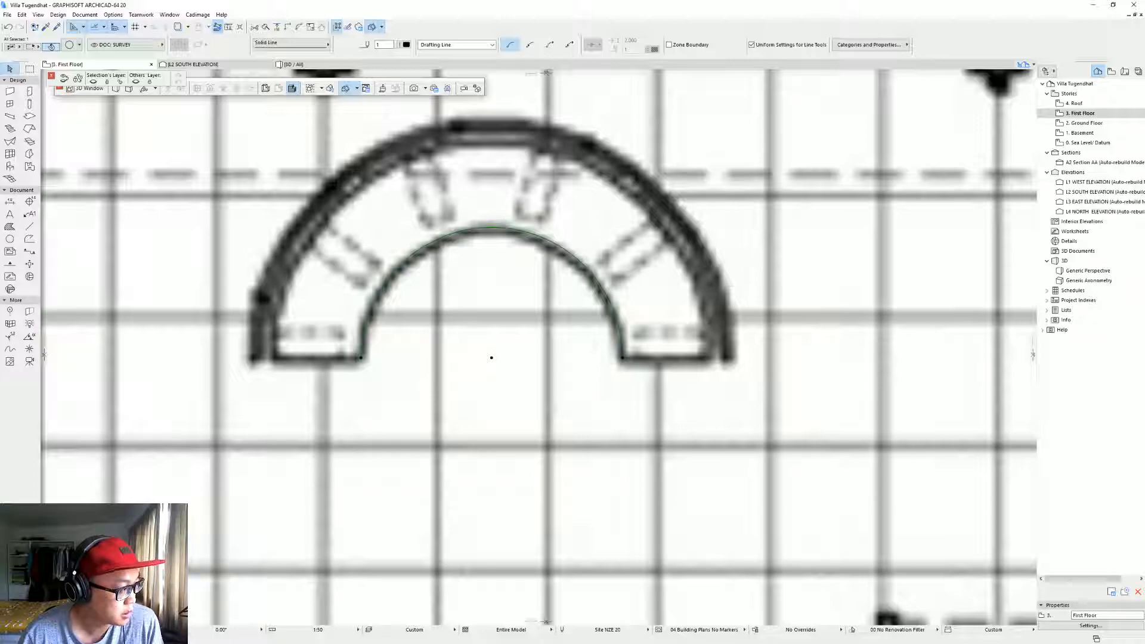
Check the bench again in Google Maps Street View, and back in Archicad duplicate the inner arc in place.
{"action": "key", "text": "alt+Tab"}
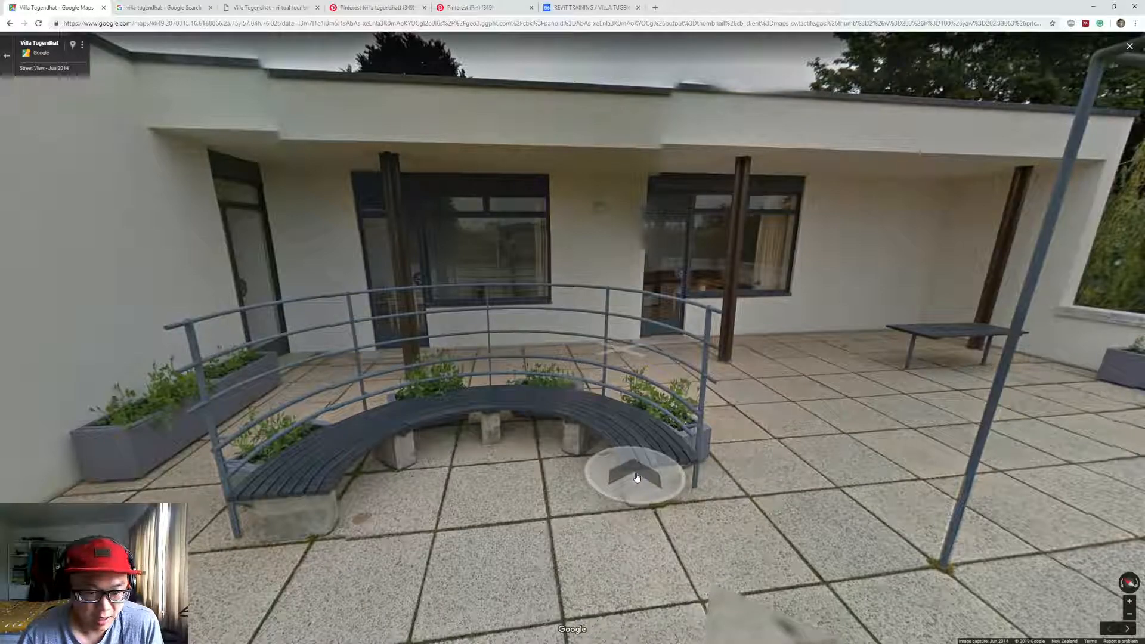
{"action": "key", "text": "alt+Tab"}
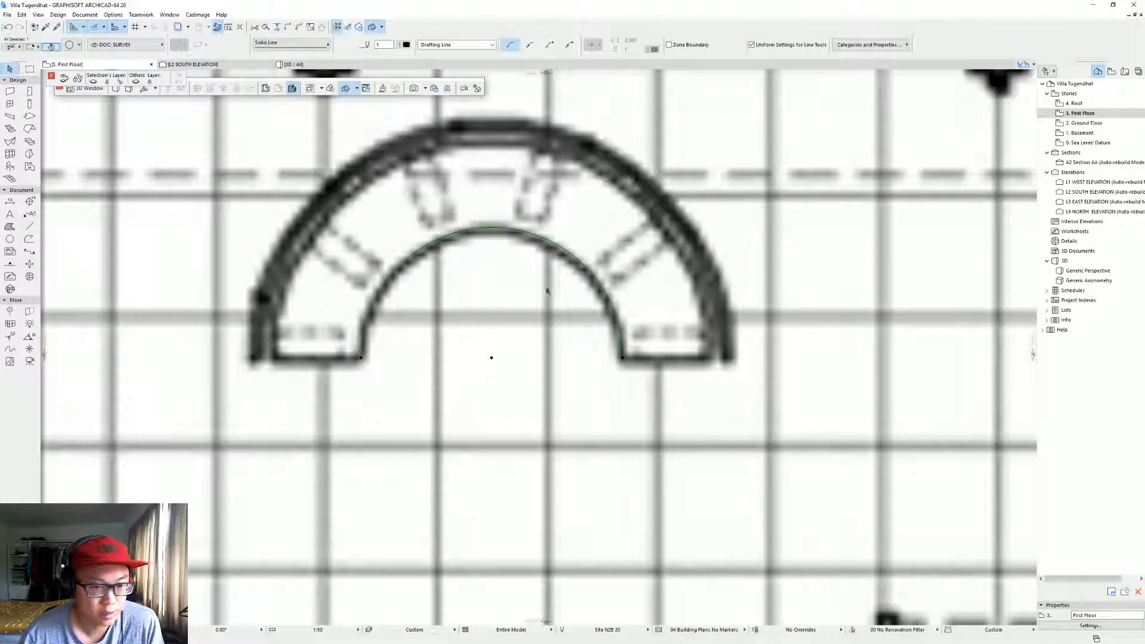
{"action": "scroll", "coordinate": [392, 323], "scroll_direction": "up", "scroll_amount": 3}
{"action": "left_click", "coordinate": [343, 377]}
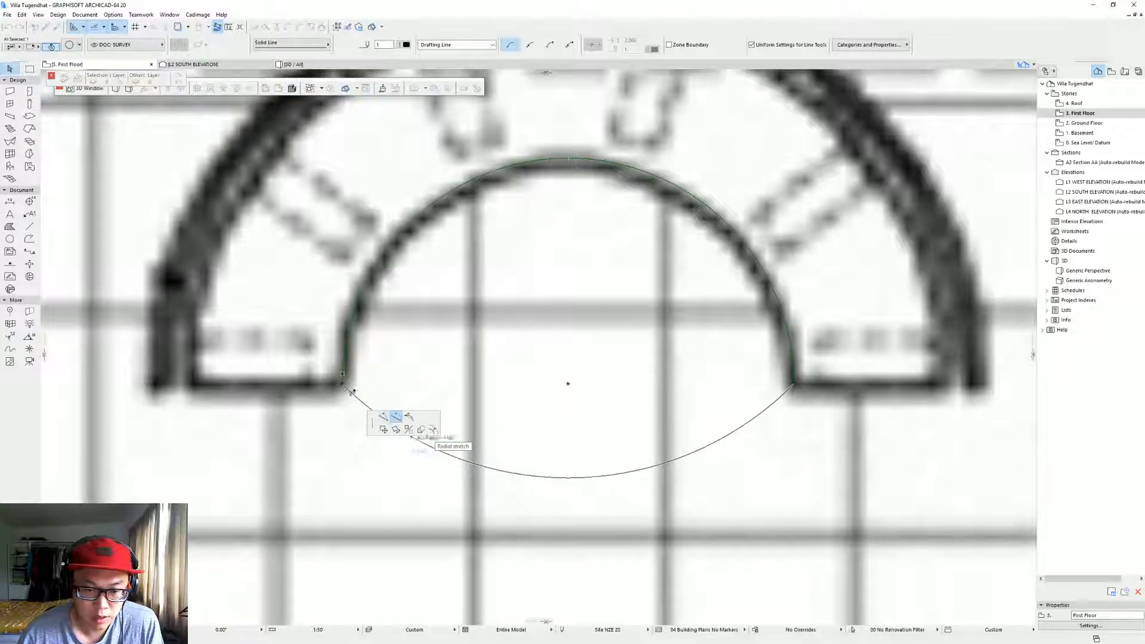
{"action": "key", "text": "Escape"}
{"action": "key", "text": "ctrl+shift+d"}
{"action": "left_click", "coordinate": [343, 384]}
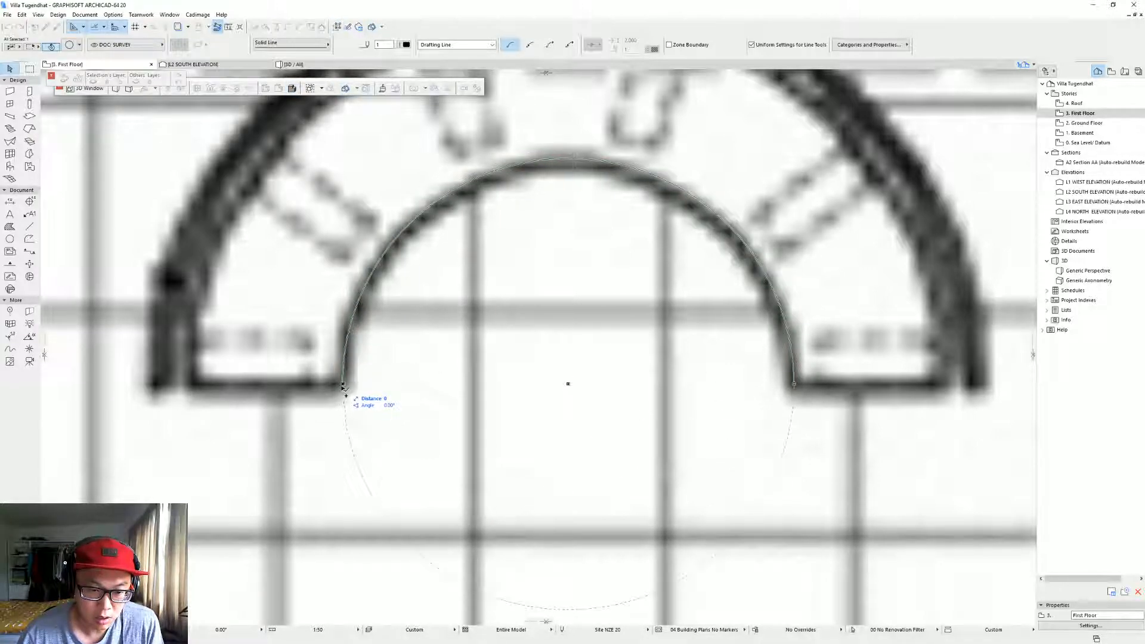
{"action": "left_click", "coordinate": [343, 386]}
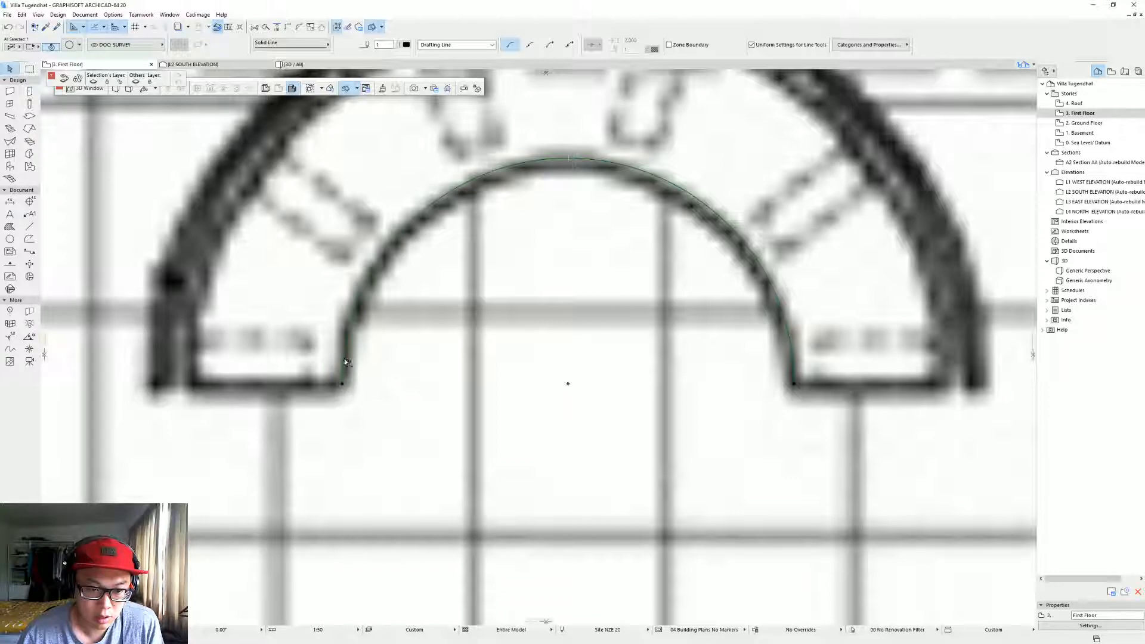
Try a radial stretch of the copied bench arc and undo it.
{"action": "left_click", "coordinate": [344, 360]}
{"action": "left_click", "coordinate": [435, 418]}
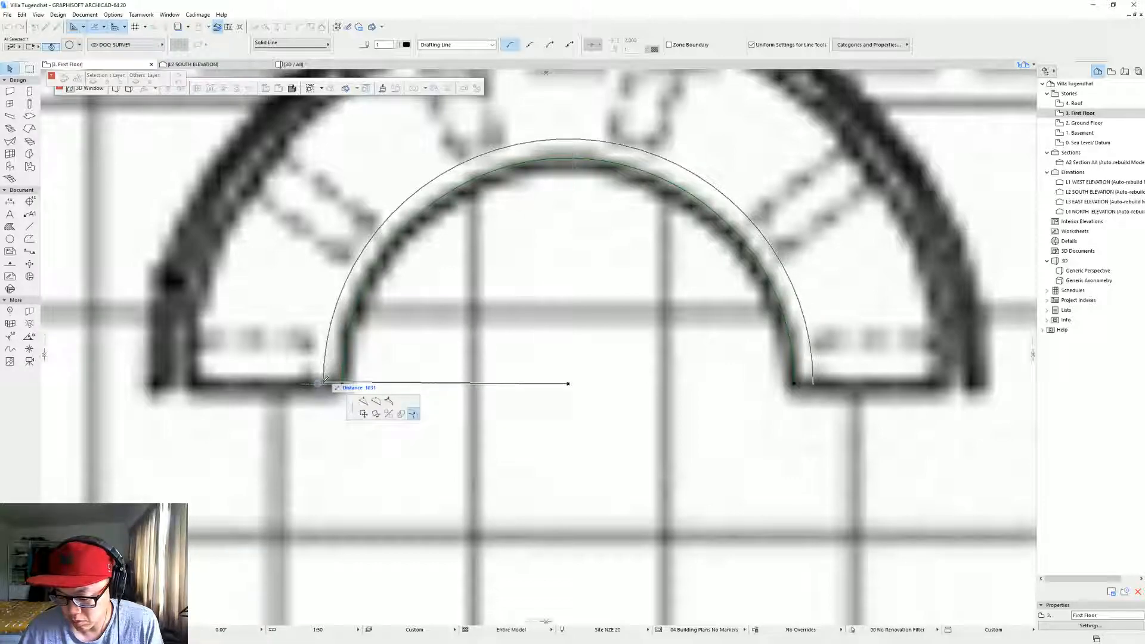
{"action": "left_click", "coordinate": [533, 384]}
{"action": "key", "text": "ctrl+z"}
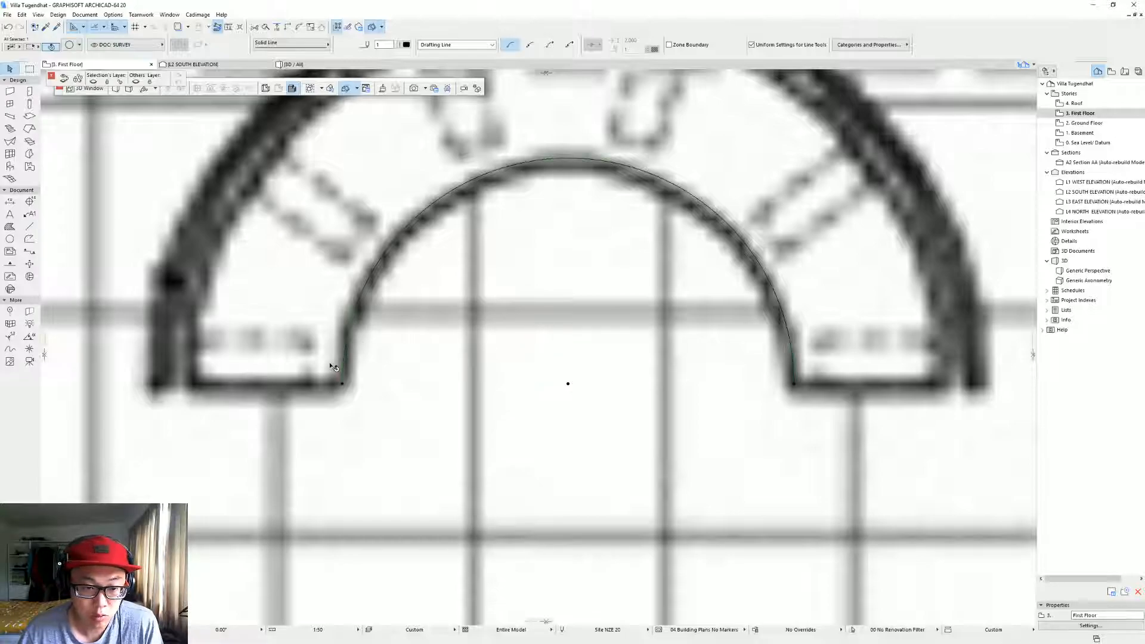
Radially stretch the copied bench arc outward so it forms a narrow band with the original inner arc.
{"action": "left_click", "coordinate": [343, 373]}
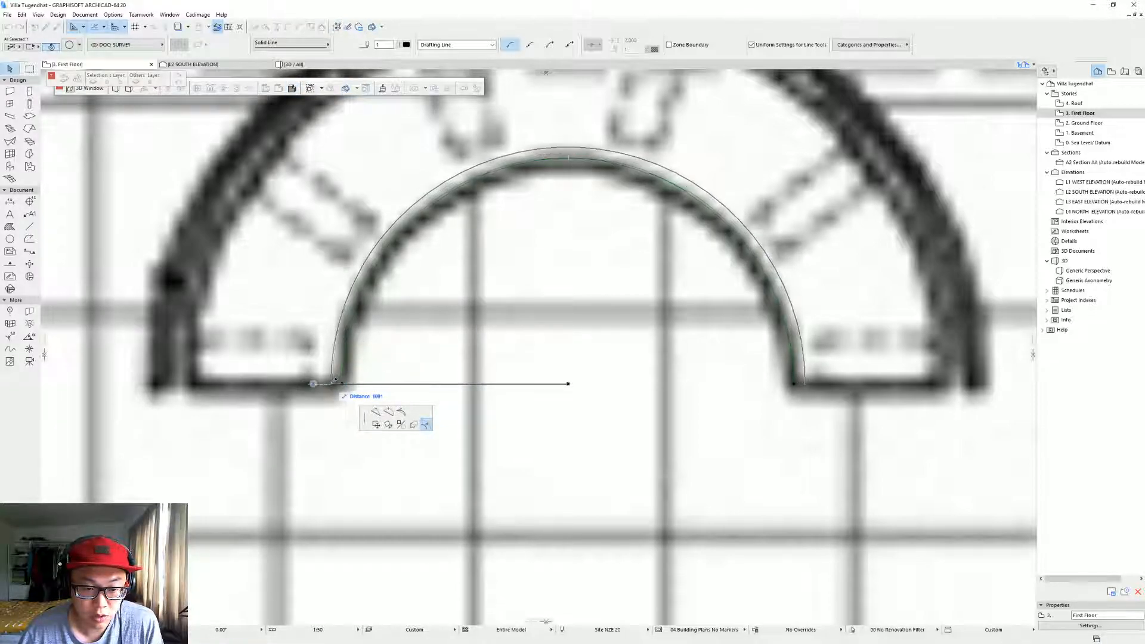
{"action": "type", "text": "1"}
{"action": "key", "text": "Return"}
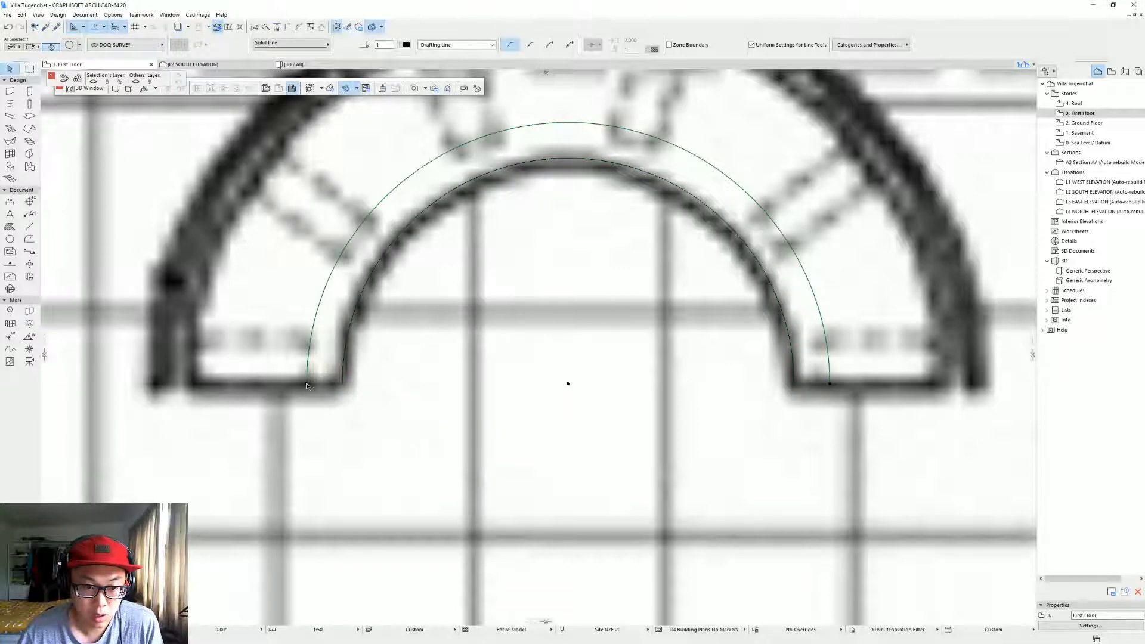
{"action": "left_click", "coordinate": [311, 375]}
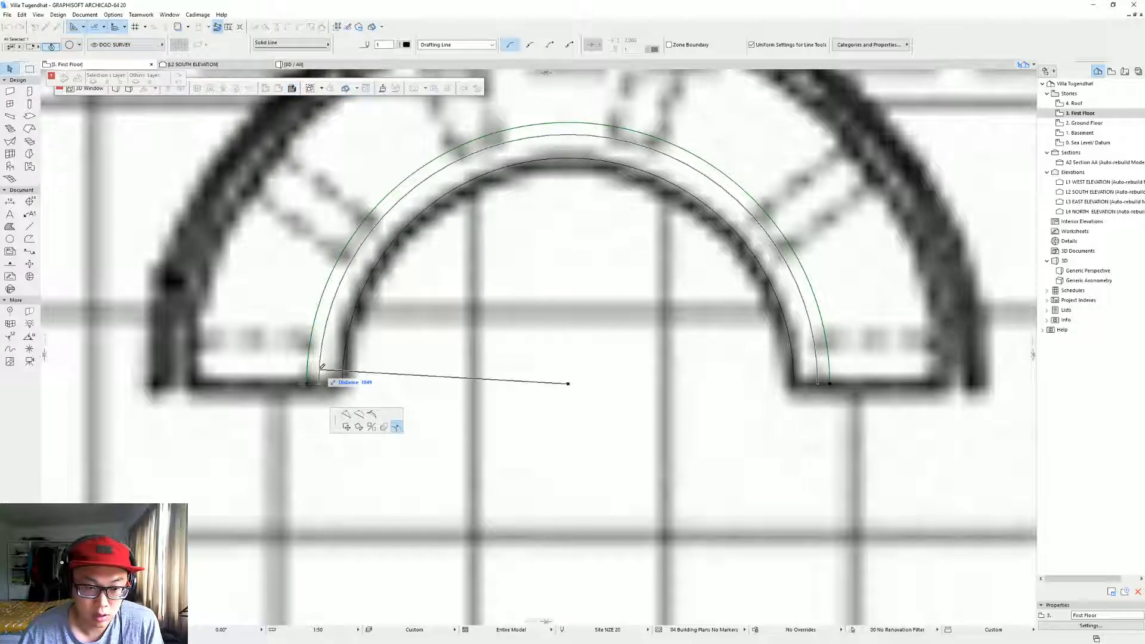
{"action": "type", "text": "10"}
{"action": "key", "text": "Return"}
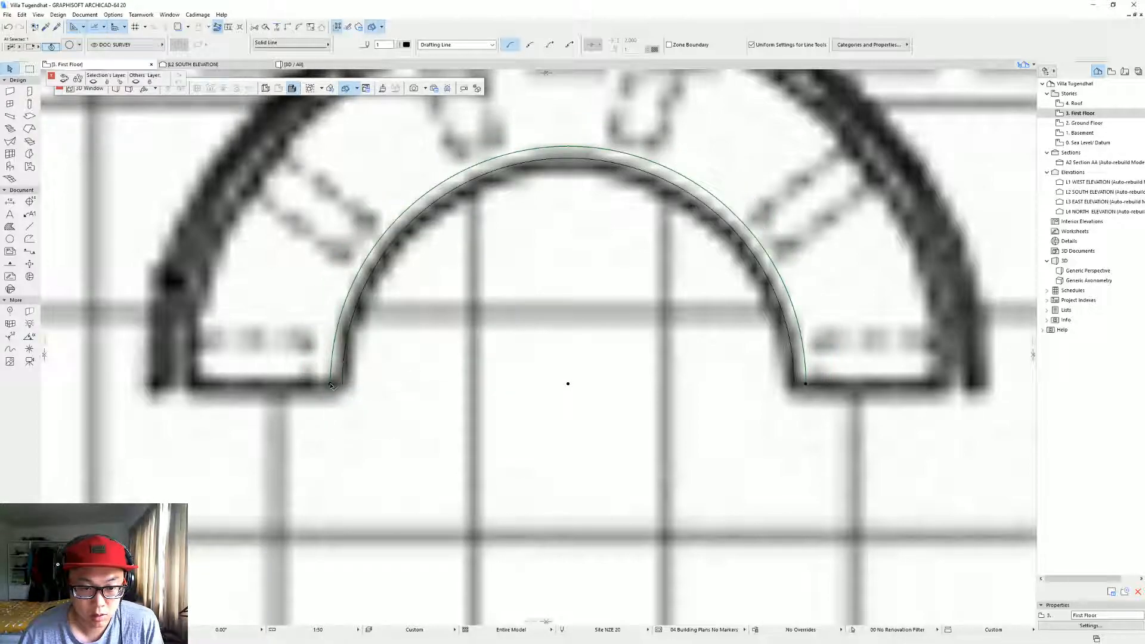
{"action": "left_click", "coordinate": [332, 364]}
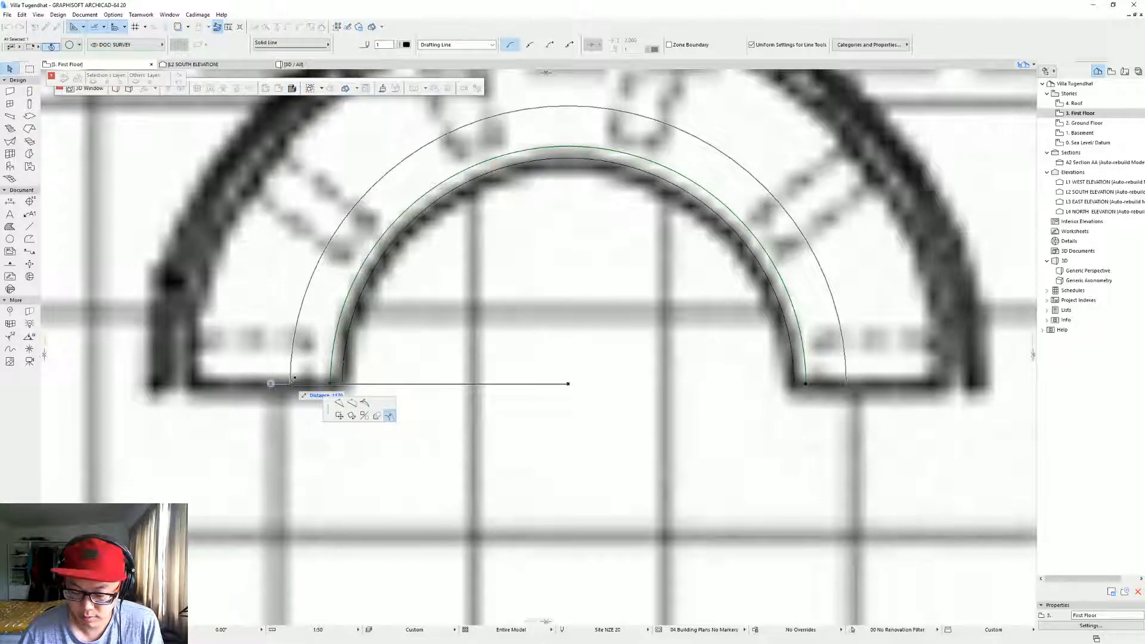
{"action": "left_click", "coordinate": [319, 385]}
{"action": "key", "text": "Escape"}
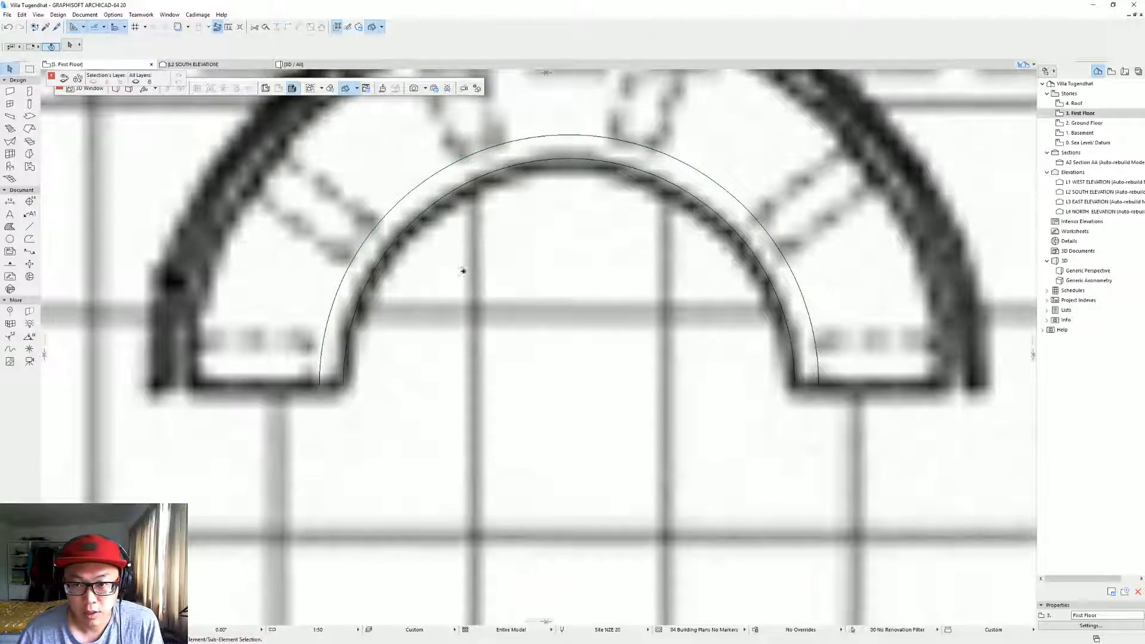
Close both open ends of the band between the two bench arcs with short straight lines.
{"action": "middle_click_drag", "start_coordinate": [460, 263], "coordinate": [475, 285]}
{"action": "left_click", "coordinate": [29, 226]}
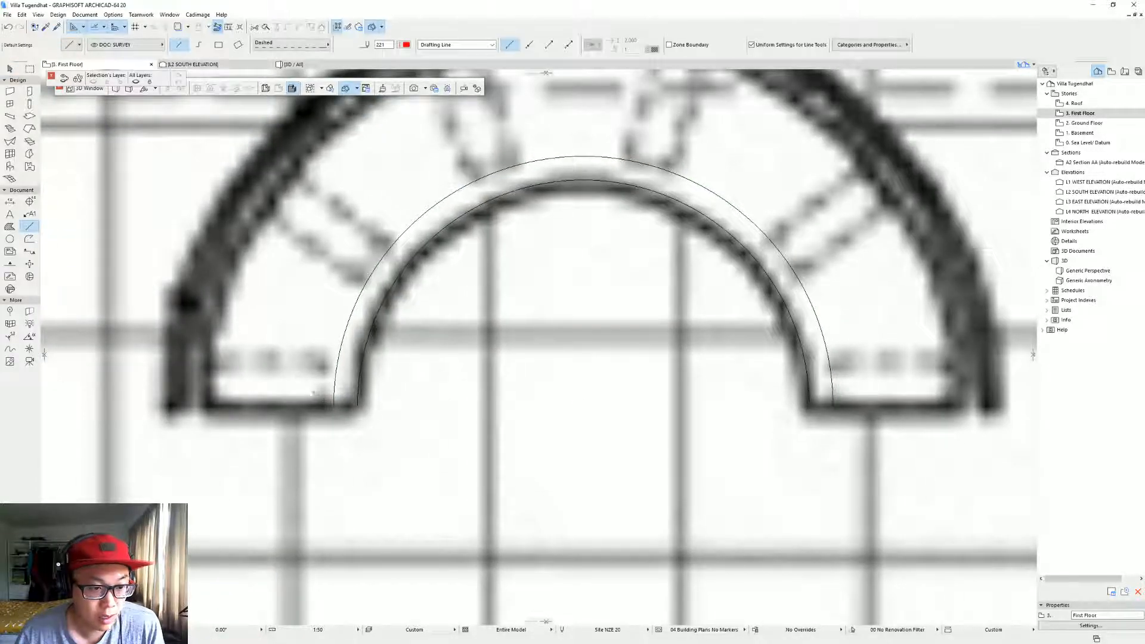
{"action": "left_click", "coordinate": [334, 405]}
{"action": "left_click", "coordinate": [357, 406]}
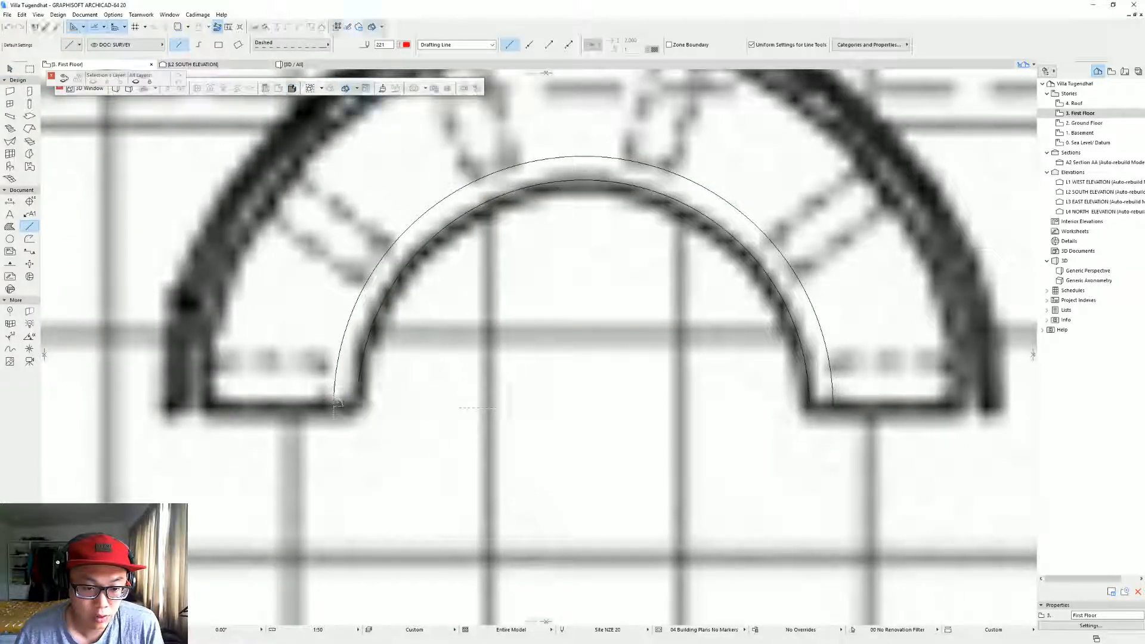
{"action": "left_click", "coordinate": [811, 406]}
{"action": "left_click", "coordinate": [833, 406]}
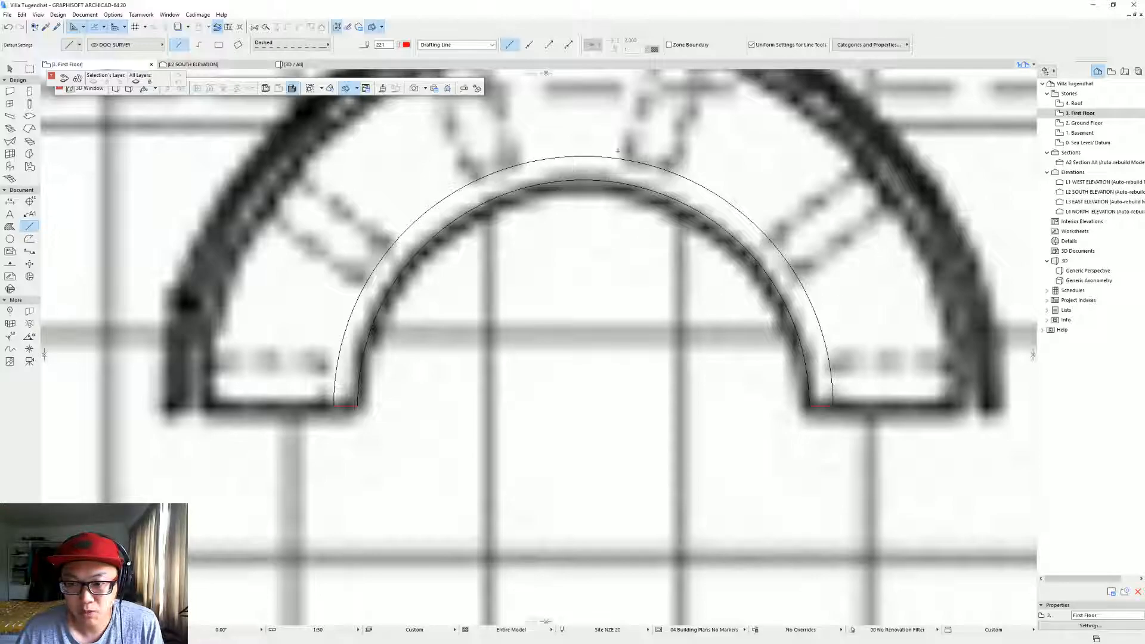
{"action": "key", "text": "Escape"}
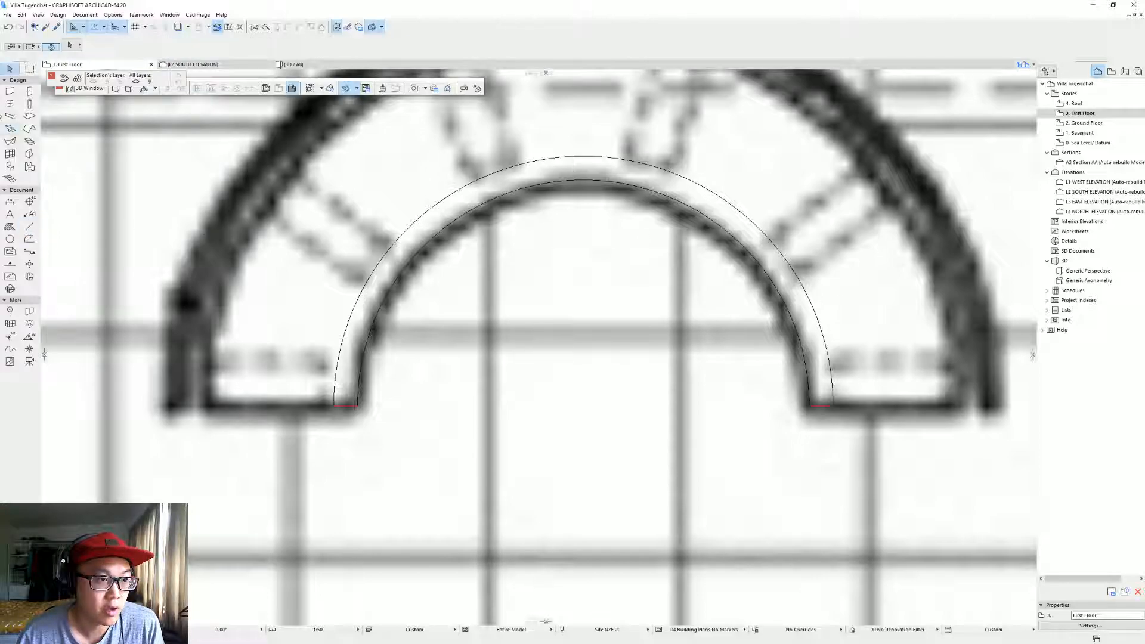
Create a slab that fills the closed band between the two bench arcs.
{"action": "left_click", "coordinate": [28, 120]}
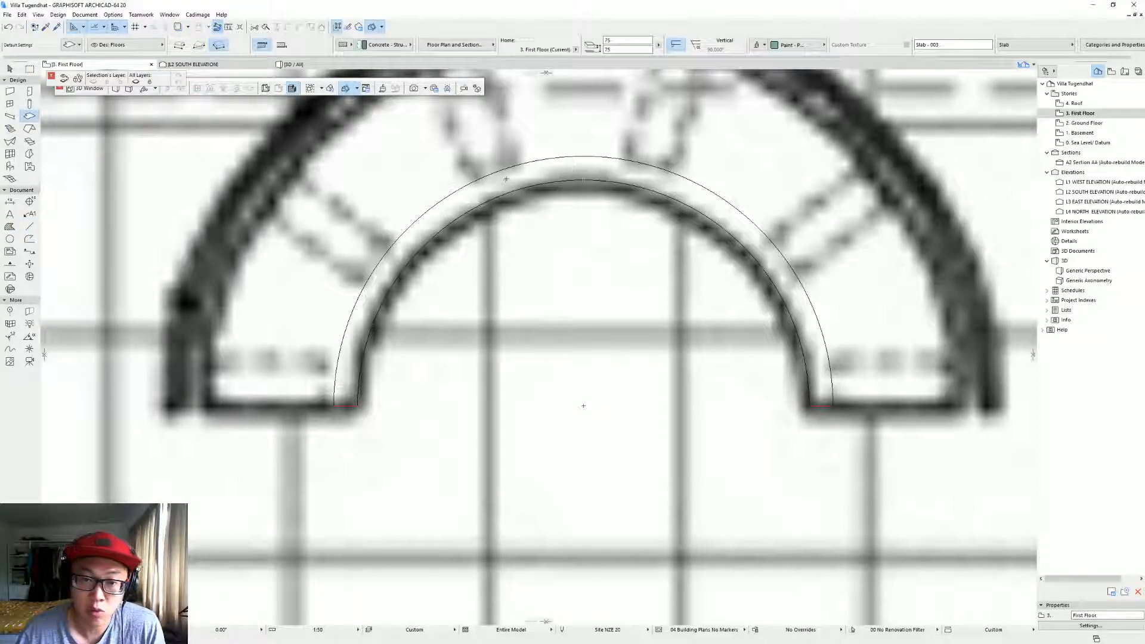
{"action": "left_click", "coordinate": [517, 173]}
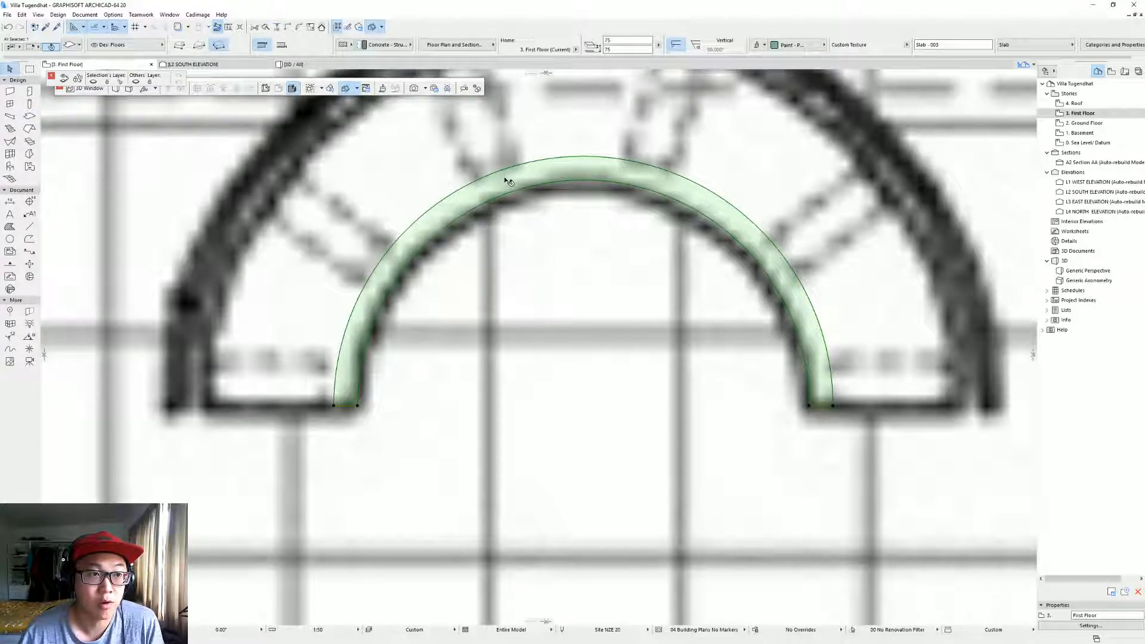
{"action": "key", "text": "Escape"}
{"action": "left_click", "coordinate": [490, 195]}
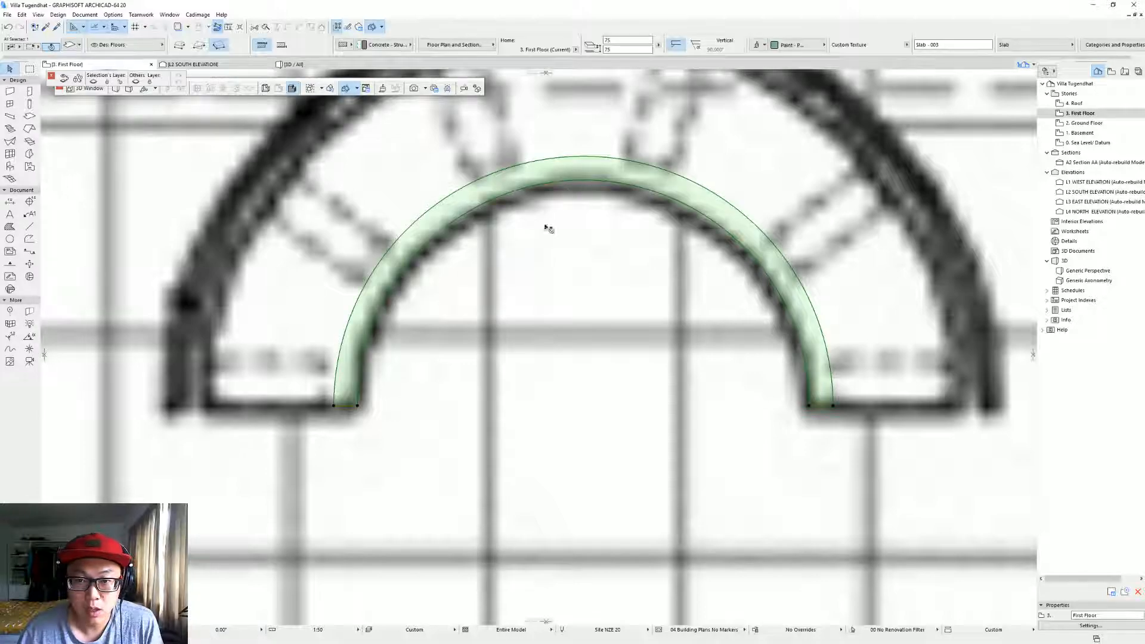
{"action": "left_click", "coordinate": [705, 374]}
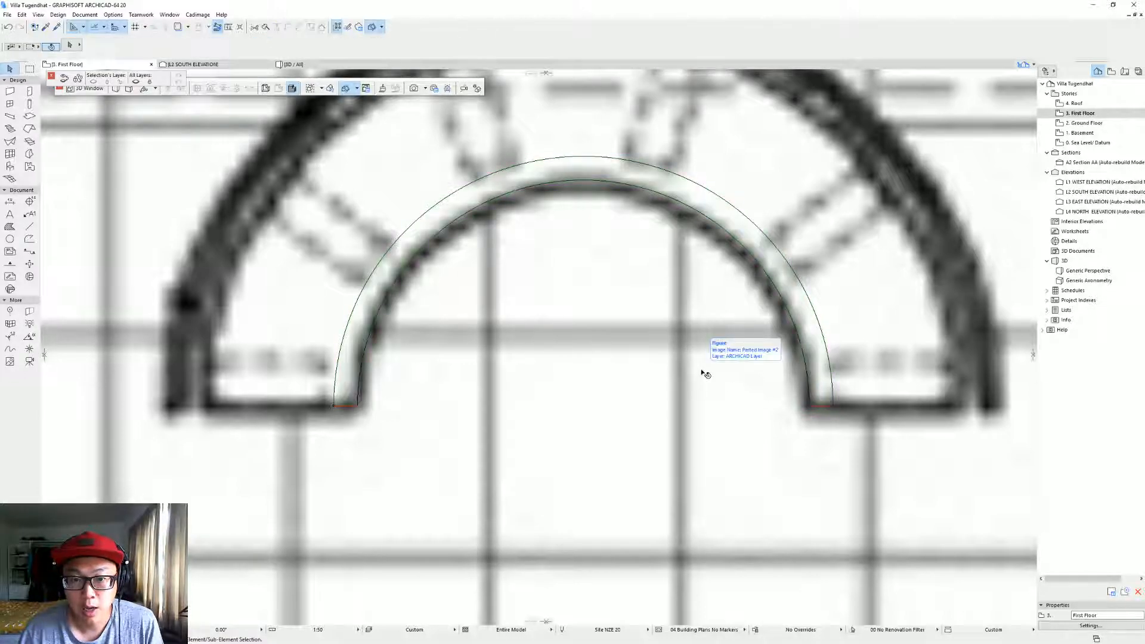
Set the curved bench slab's home offset to 600.
{"action": "left_click", "coordinate": [660, 179]}
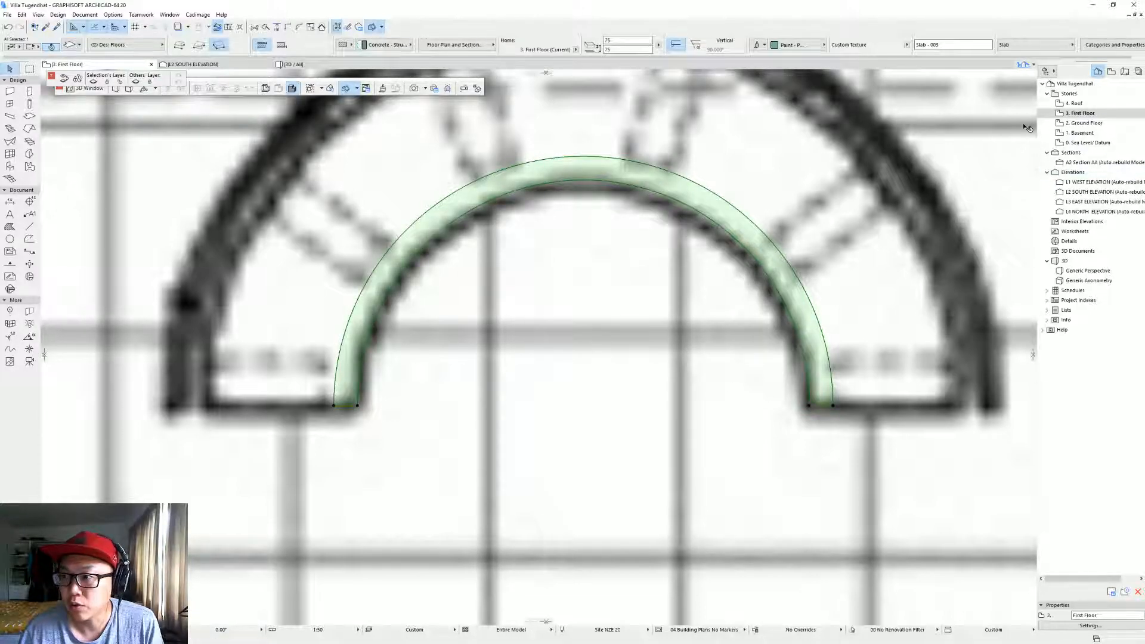
{"action": "left_click", "coordinate": [622, 39]}
{"action": "key", "text": "Tab"}
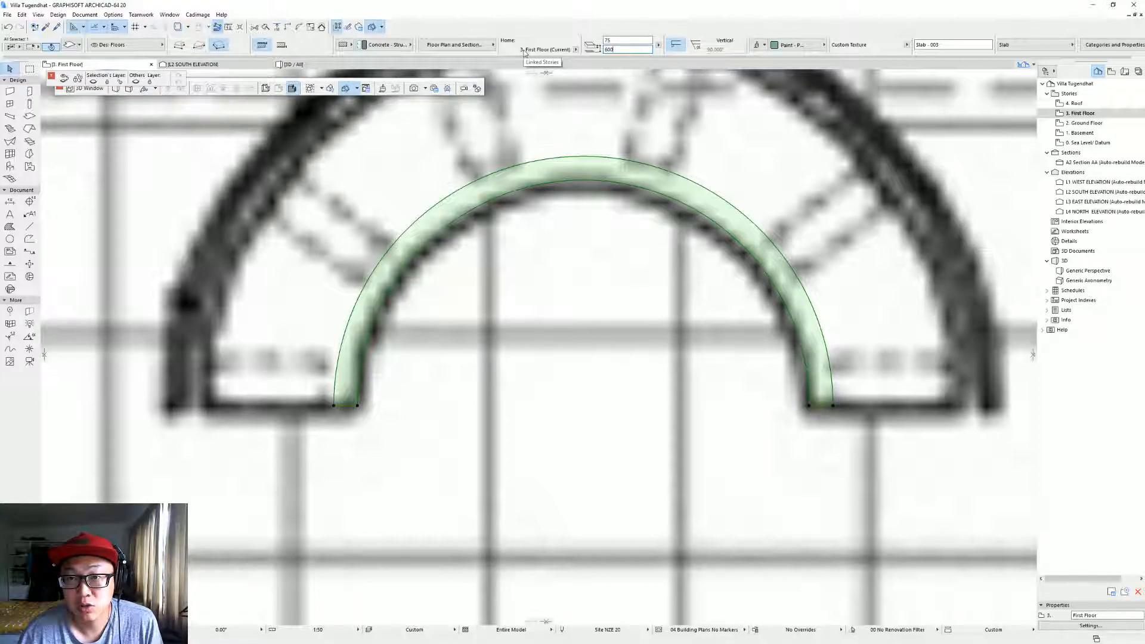
{"action": "type", "text": "600"}
{"action": "left_click", "coordinate": [539, 73]}
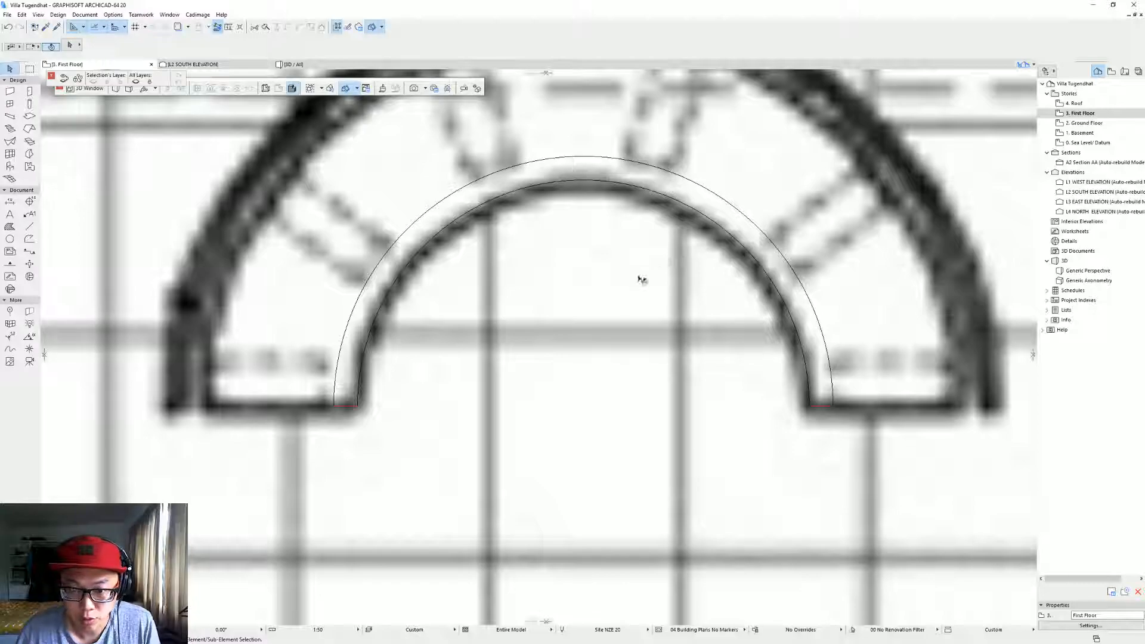
Examine the roof terrace in the 3D view to look for the new curved bench slab.
{"action": "scroll", "coordinate": [616, 299], "scroll_direction": "down", "scroll_amount": 5}
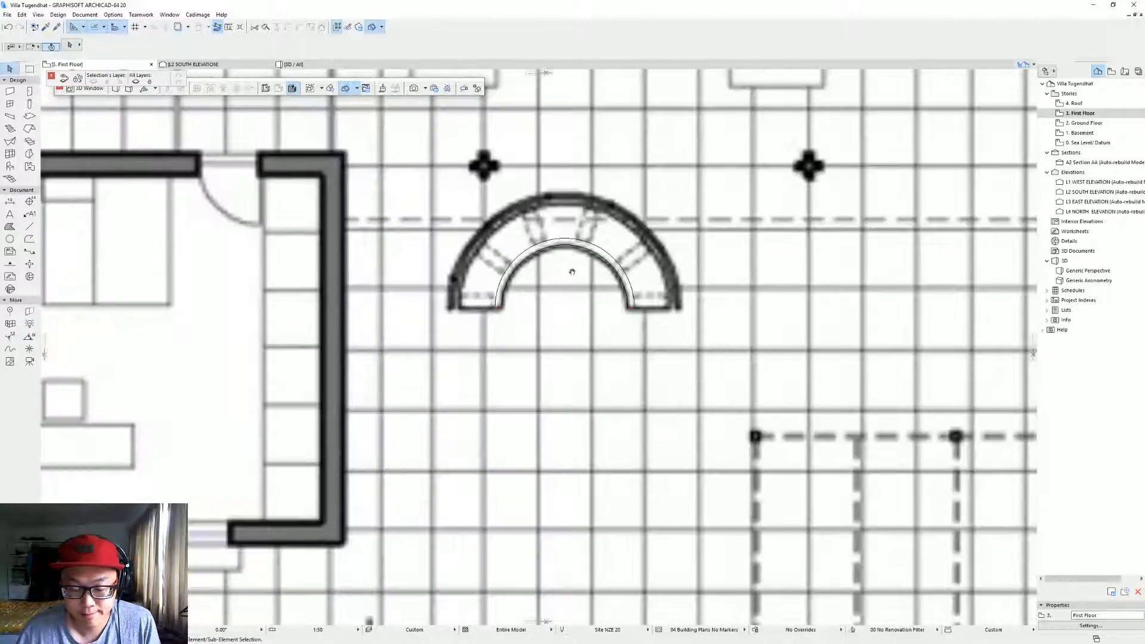
{"action": "key", "text": "F3"}
{"action": "left_click_drag", "start_coordinate": [587, 334], "coordinate": [624, 228]}
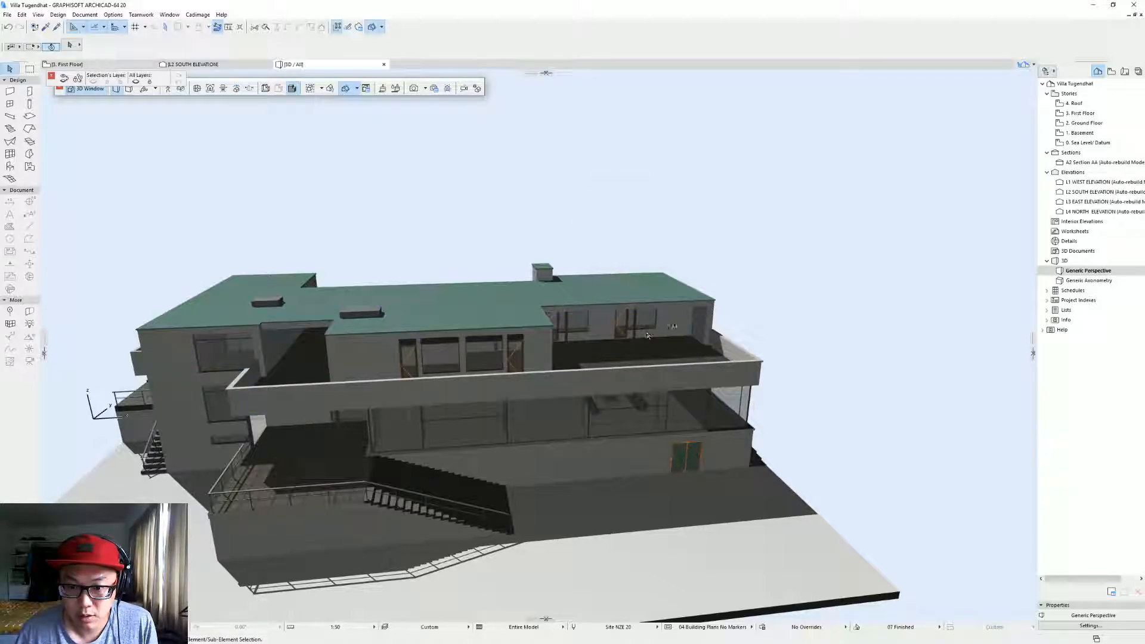
{"action": "left_click_drag", "start_coordinate": [764, 318], "coordinate": [767, 320]}
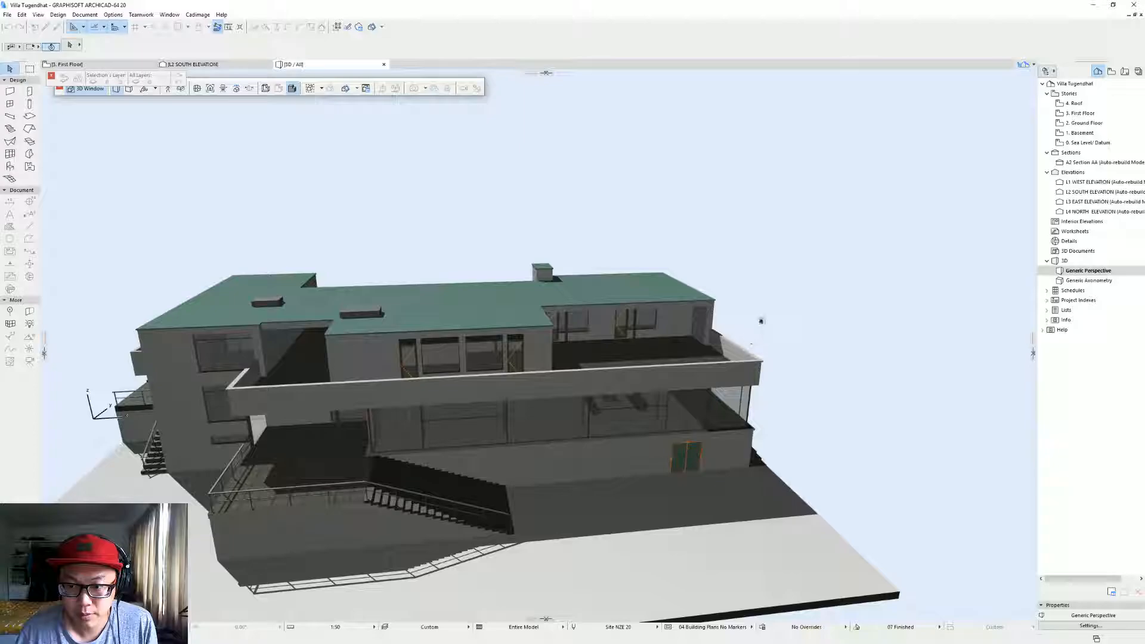
{"action": "middle_click_drag", "start_coordinate": [780, 303], "coordinate": [650, 414], "text": "shift"}
{"action": "middle_click_drag", "start_coordinate": [502, 311], "coordinate": [576, 349], "text": "shift"}
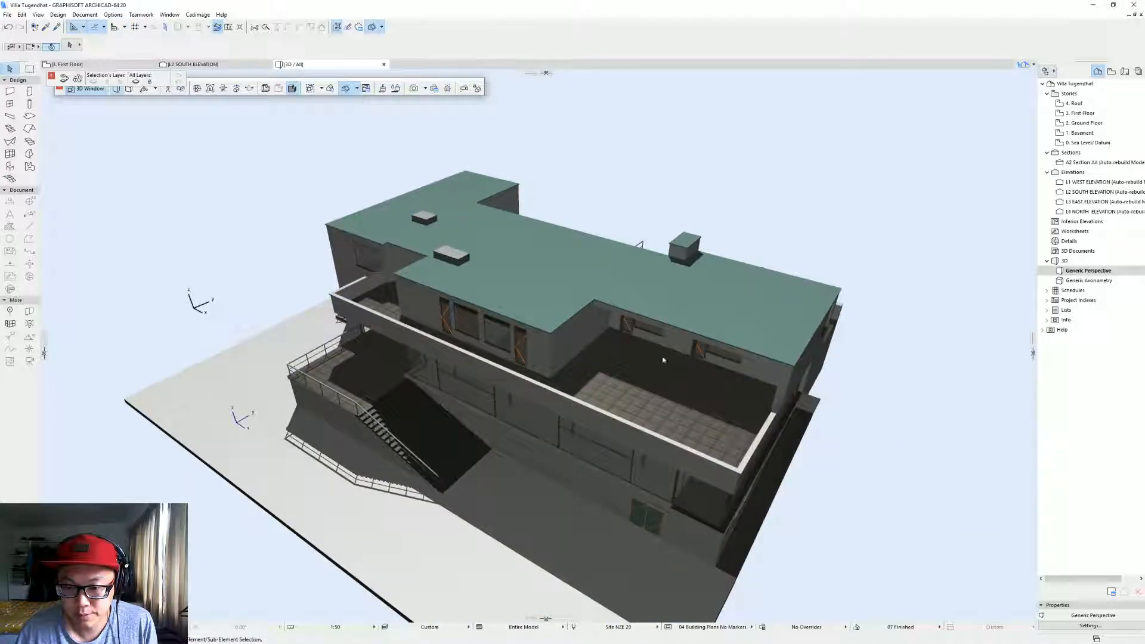
Return to the First Floor plan and check the curved slab's height and home offset settings.
{"action": "key", "text": "F2"}
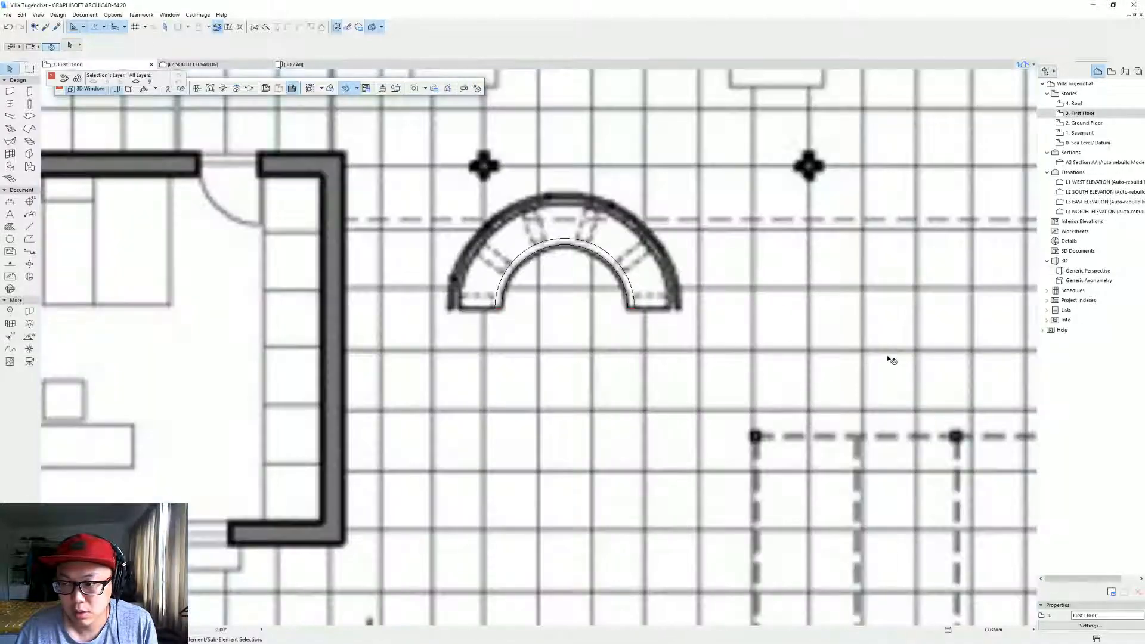
{"action": "left_click", "coordinate": [598, 260]}
{"action": "key", "text": "Escape"}
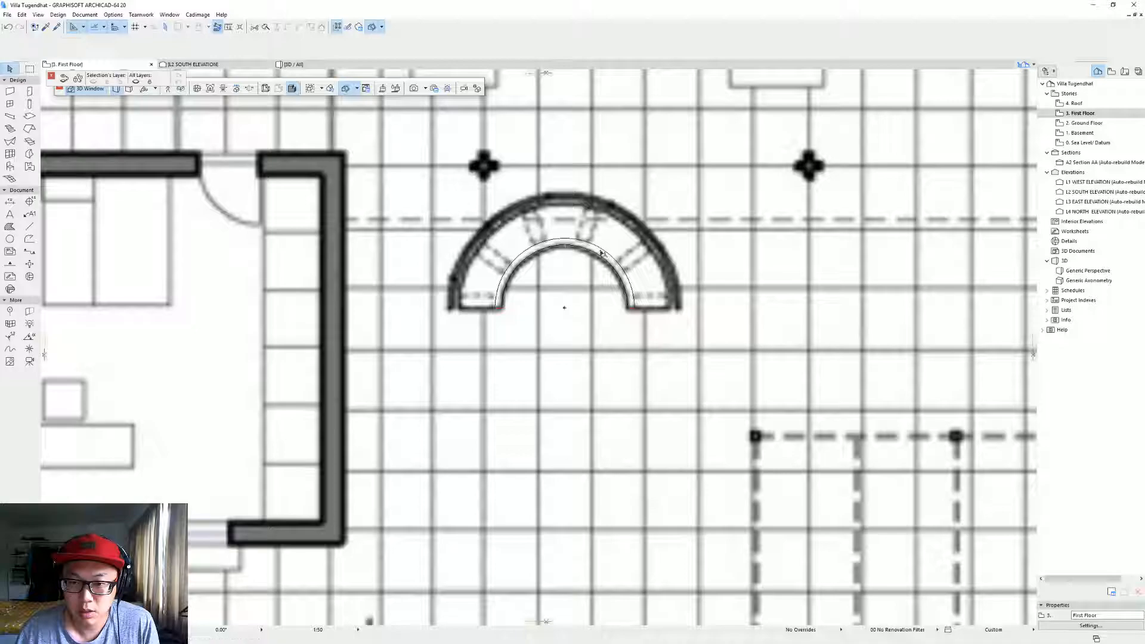
{"action": "left_click", "coordinate": [600, 255]}
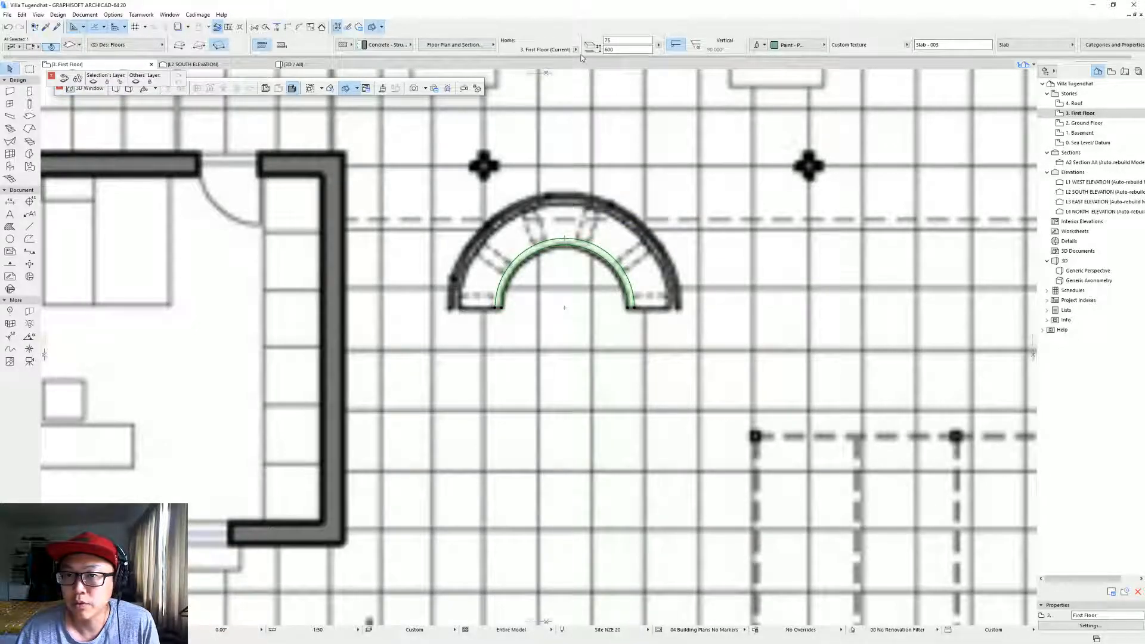
{"action": "left_click", "coordinate": [607, 49]}
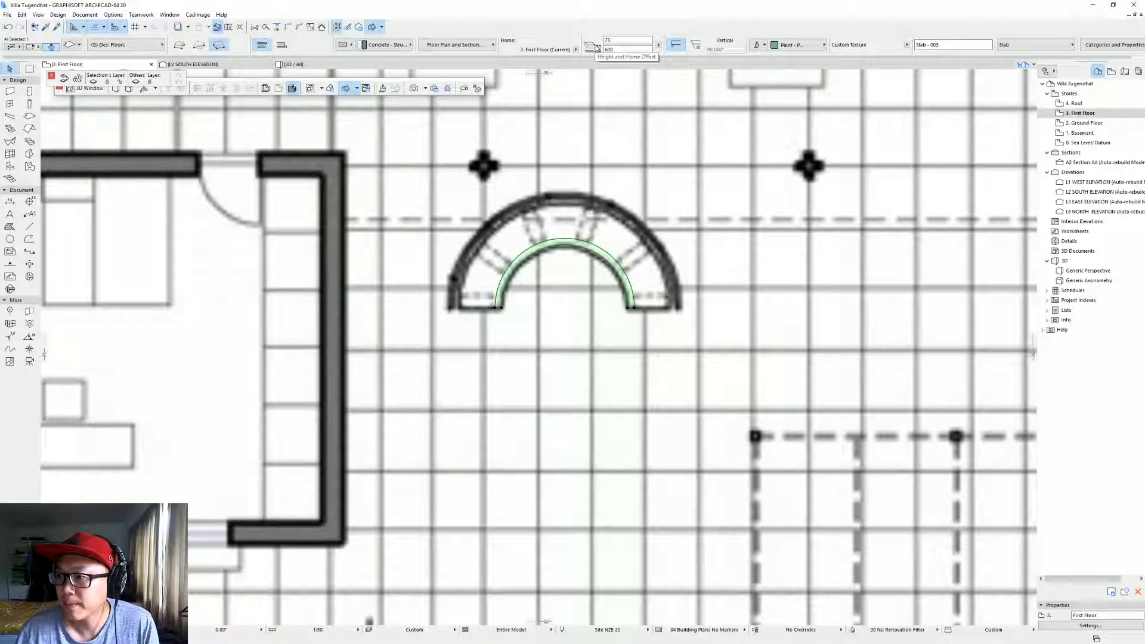
Compare the slab's position on the reference sheet with the model's plan and look for it beside the building in 3D.
{"action": "scroll", "coordinate": [535, 160], "scroll_direction": "down", "scroll_amount": 5}
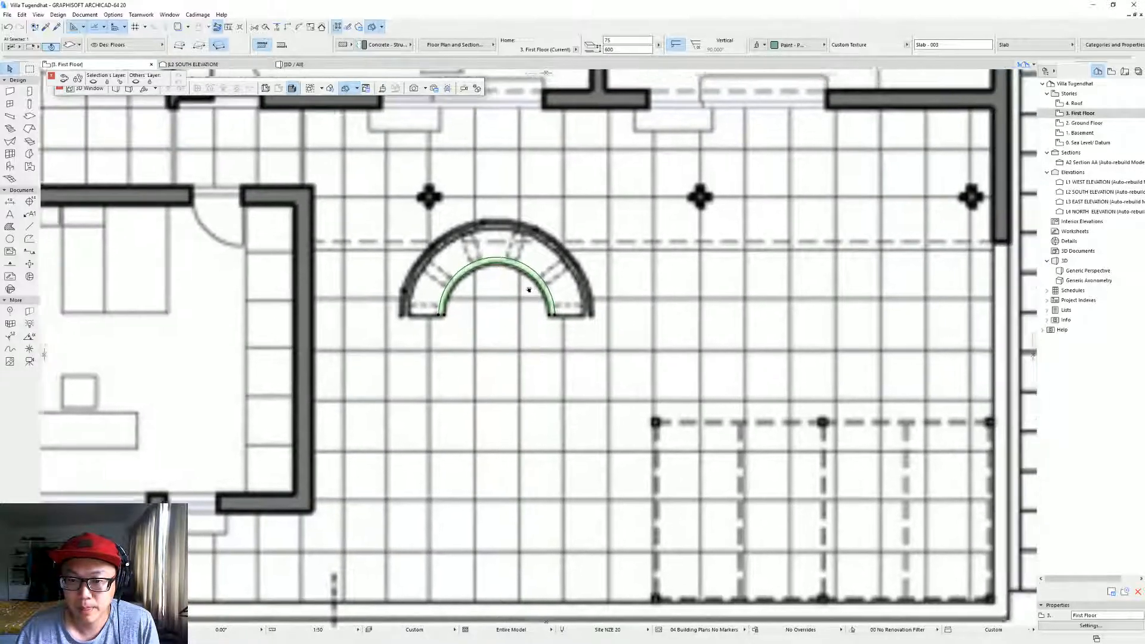
{"action": "scroll", "coordinate": [535, 160], "scroll_direction": "down", "scroll_amount": 5}
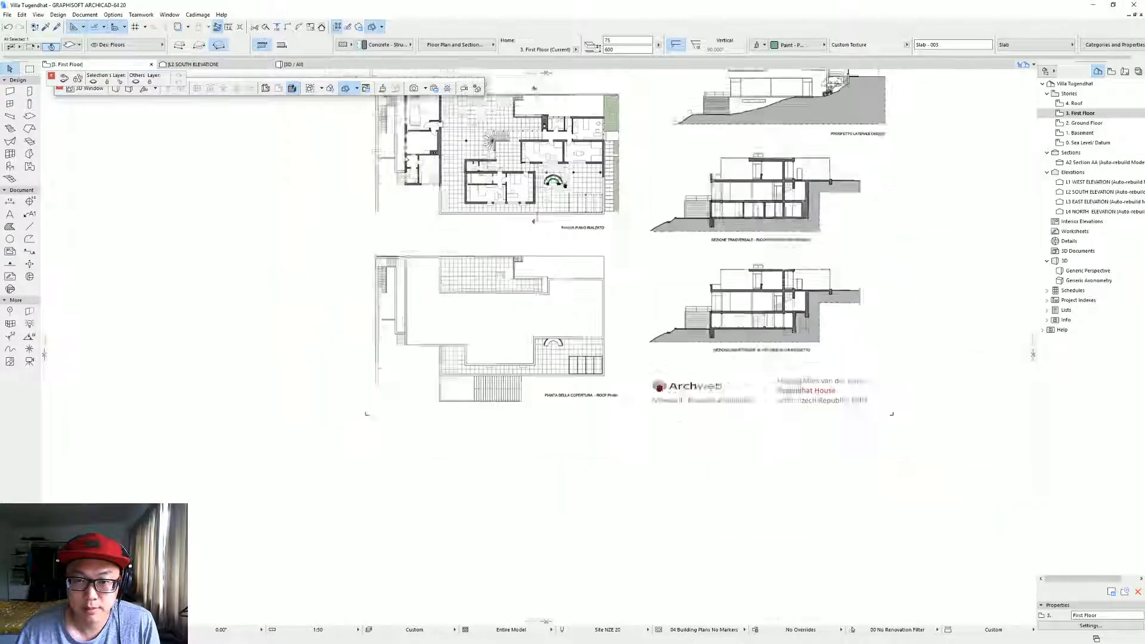
{"action": "middle_click_drag", "start_coordinate": [571, 362], "coordinate": [682, 391]}
{"action": "scroll", "coordinate": [639, 555], "scroll_direction": "down", "scroll_amount": 2}
{"action": "scroll", "coordinate": [682, 391], "scroll_direction": "up", "scroll_amount": 1}
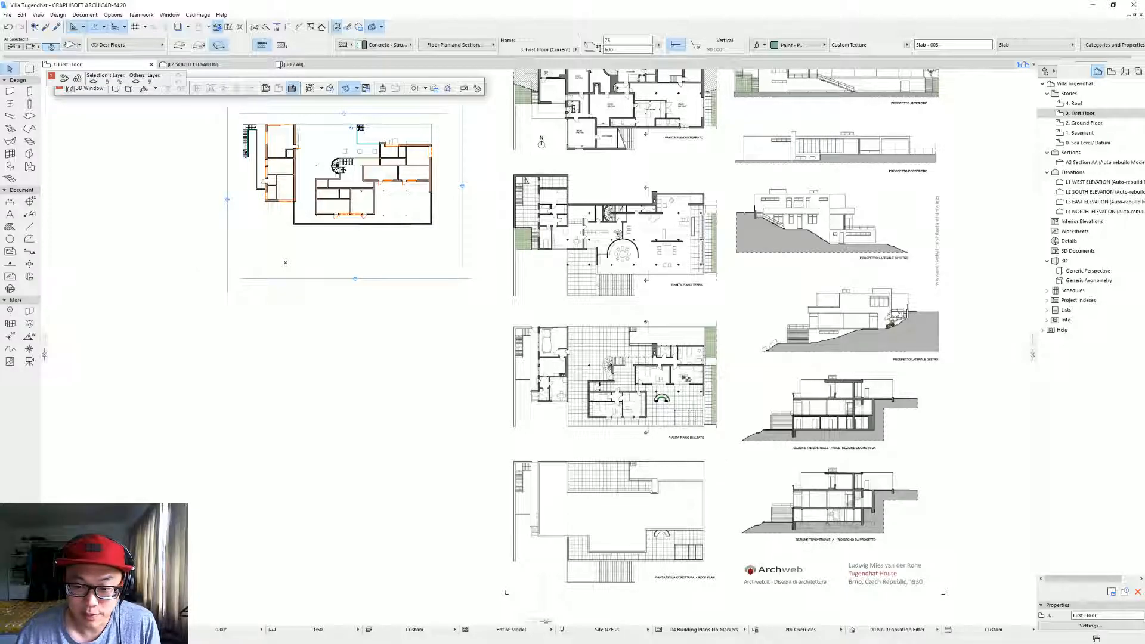
{"action": "key", "text": "F3"}
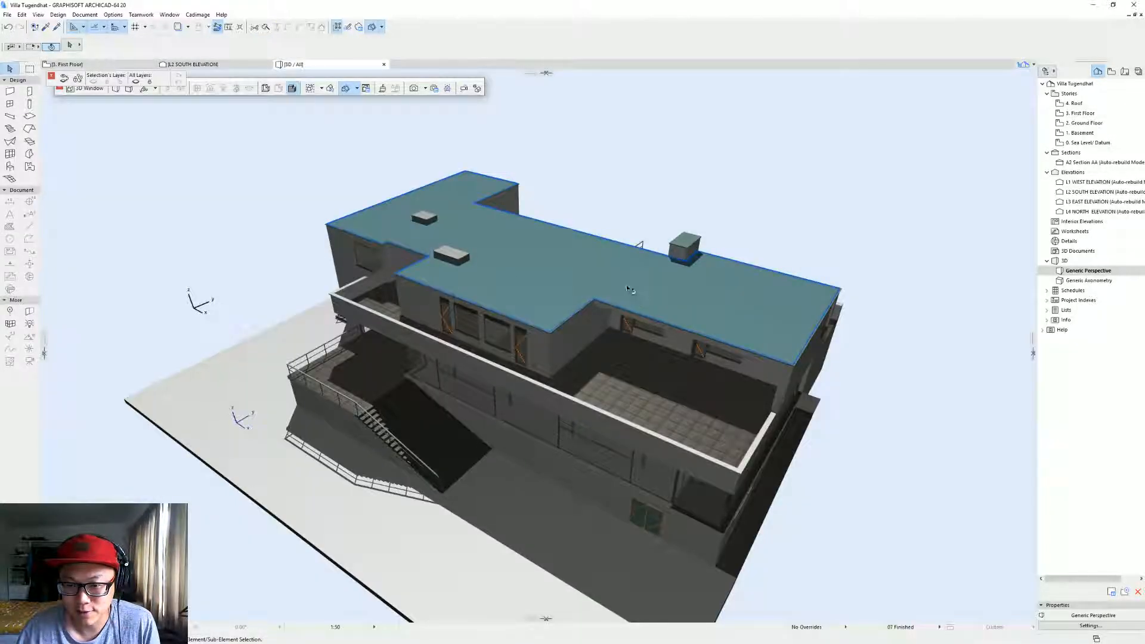
{"action": "middle_click_drag", "start_coordinate": [614, 228], "coordinate": [683, 363], "text": "shift"}
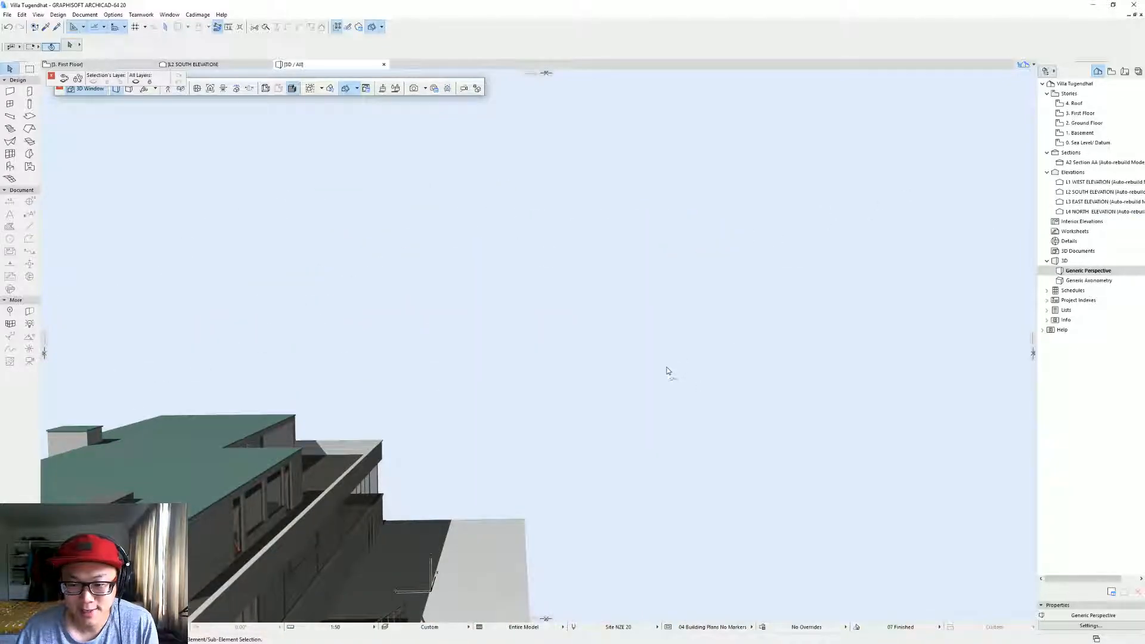
Move the curved slab and the reference sheet together so the raised-floor plan's terrace corner lands on the model's matching terrace corner.
{"action": "key", "text": "F2"}
{"action": "left_click", "coordinate": [665, 398]}
{"action": "left_click", "coordinate": [666, 400]}
{"action": "scroll", "coordinate": [668, 414], "scroll_direction": "up", "scroll_amount": 5}
{"action": "scroll", "coordinate": [669, 411], "scroll_direction": "up", "scroll_amount": 10}
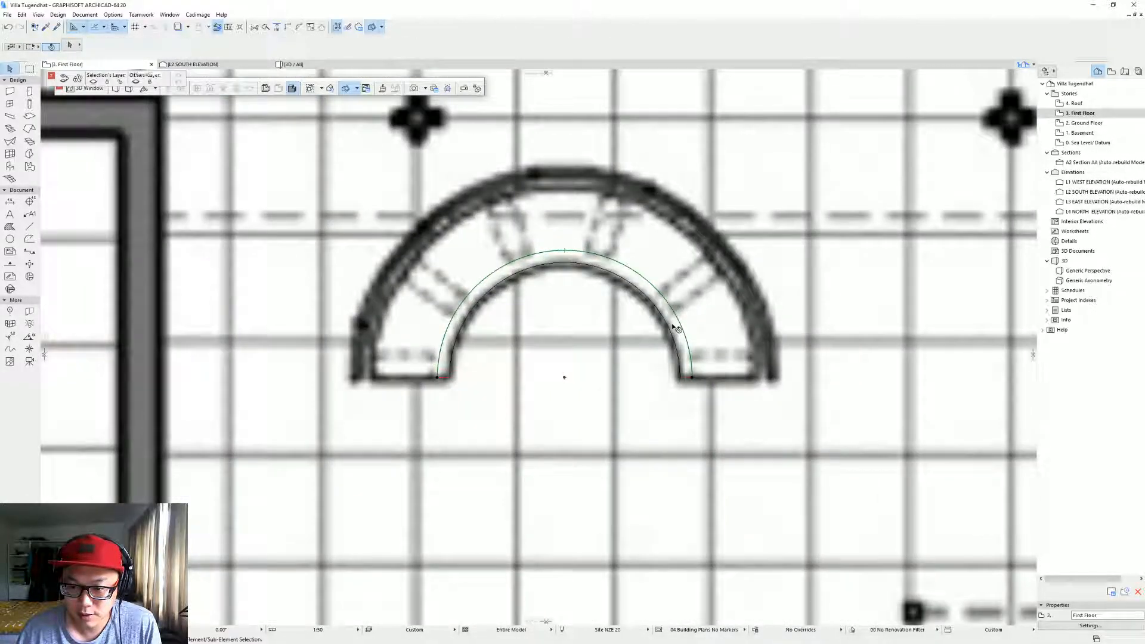
{"action": "left_click", "coordinate": [673, 325]}
{"action": "left_click", "coordinate": [696, 313], "text": "shift"}
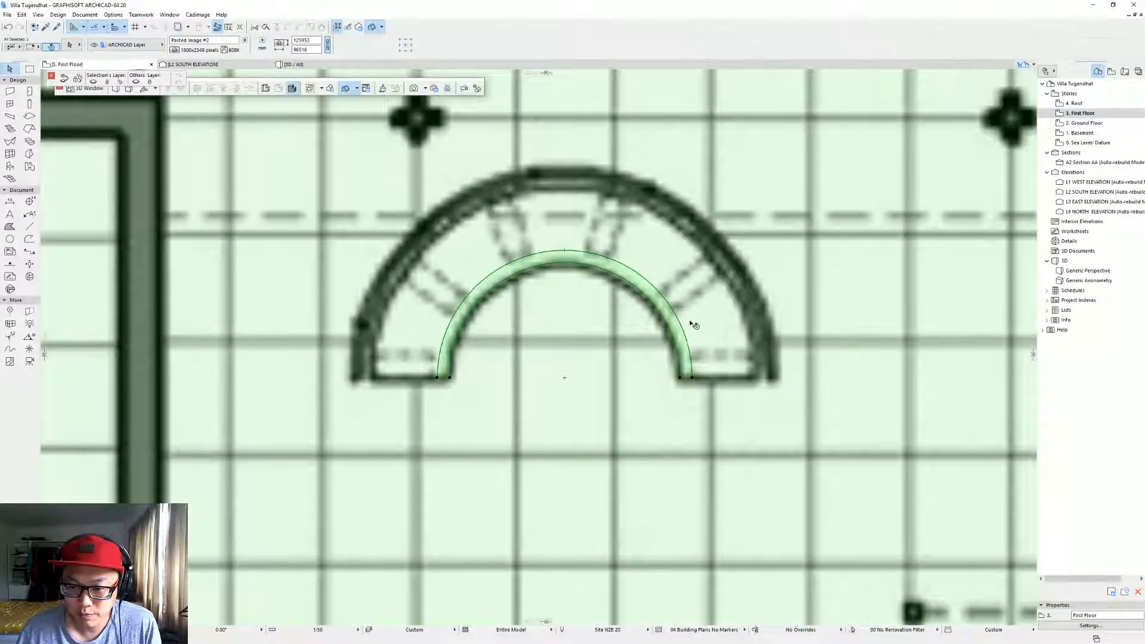
{"action": "scroll", "coordinate": [713, 332], "scroll_direction": "down", "scroll_amount": 5}
{"action": "key", "text": "ctrl+d"}
{"action": "left_click", "coordinate": [733, 348]}
{"action": "key", "text": "Escape"}
{"action": "key", "text": "ctrl+d"}
{"action": "middle_click_drag", "start_coordinate": [1016, 542], "coordinate": [788, 409]}
{"action": "key", "text": "ctrl+d"}
{"action": "left_click", "coordinate": [812, 437]}
{"action": "scroll", "coordinate": [465, 322], "scroll_direction": "down", "scroll_amount": 8}
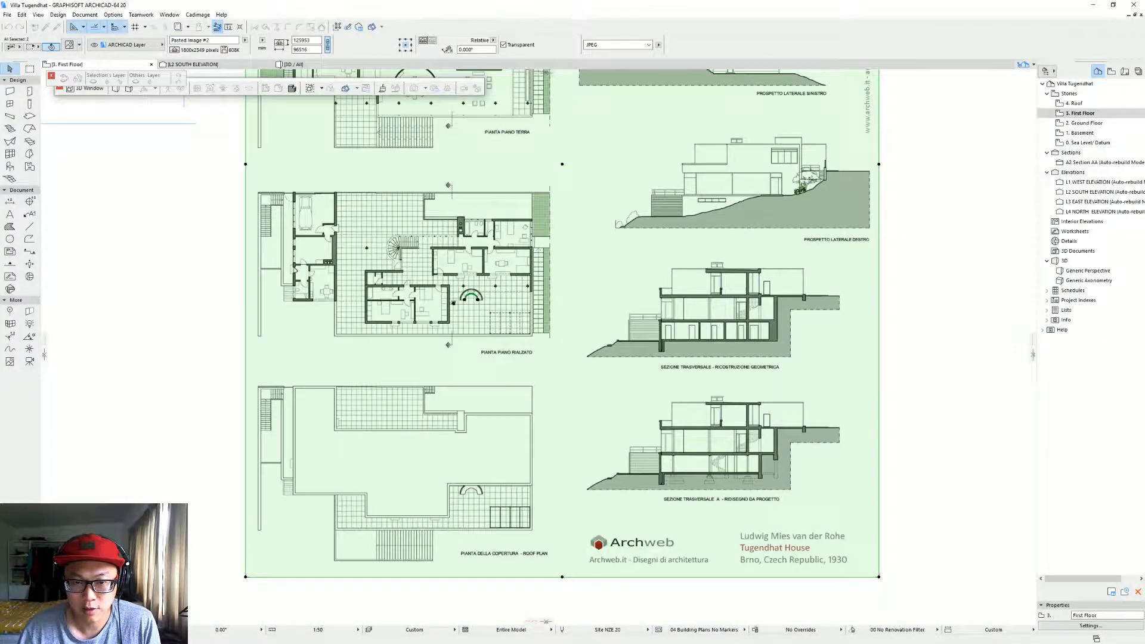
{"action": "middle_click_drag", "start_coordinate": [164, 182], "coordinate": [742, 428]}
{"action": "scroll", "coordinate": [744, 299], "scroll_direction": "up", "scroll_amount": 4}
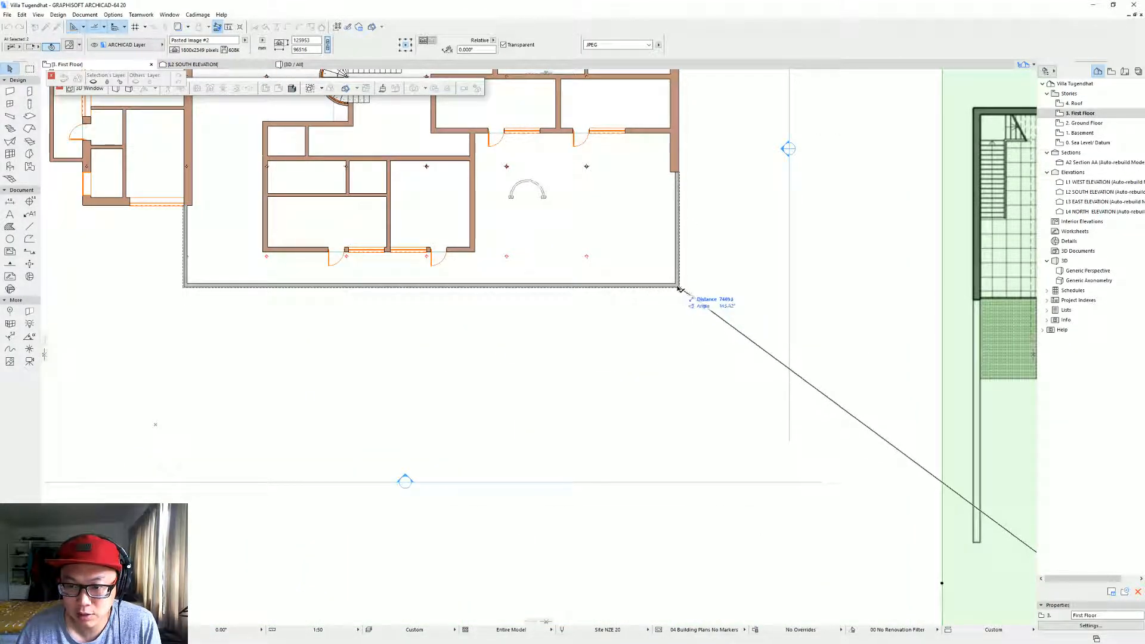
{"action": "left_click", "coordinate": [679, 287]}
{"action": "scroll", "coordinate": [705, 227], "scroll_direction": "down", "scroll_amount": 4}
{"action": "middle_click_drag", "start_coordinate": [708, 226], "coordinate": [595, 314]}
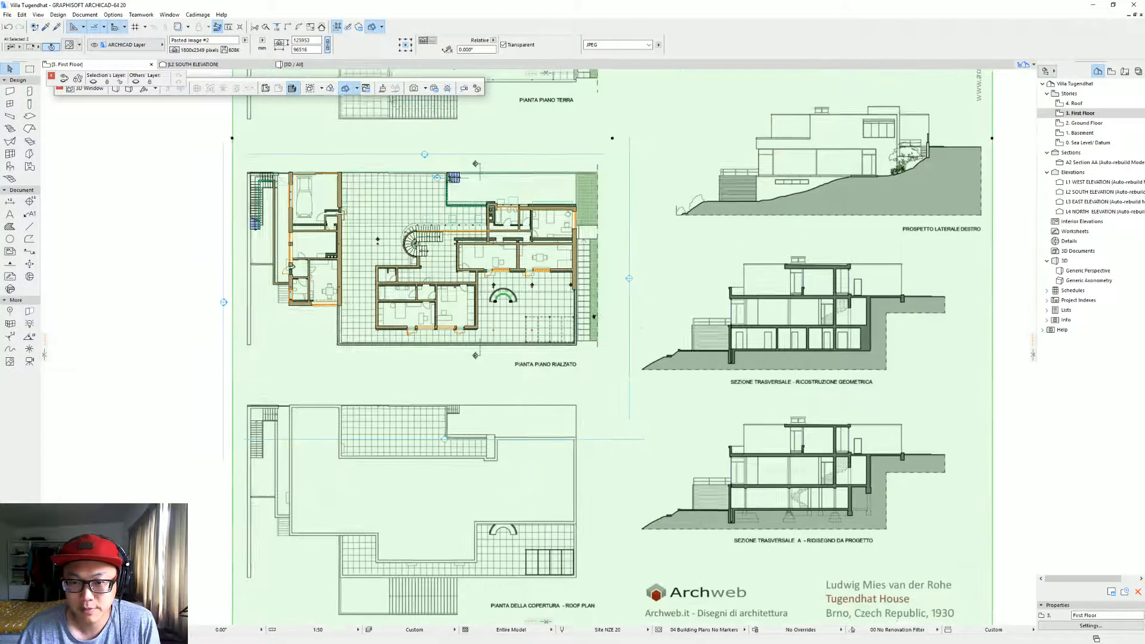
Examine the roof terrace in 3D and compare the moved curved slab with the bench drawing on the First Floor plan.
{"action": "key", "text": "Escape"}
{"action": "key", "text": "F3"}
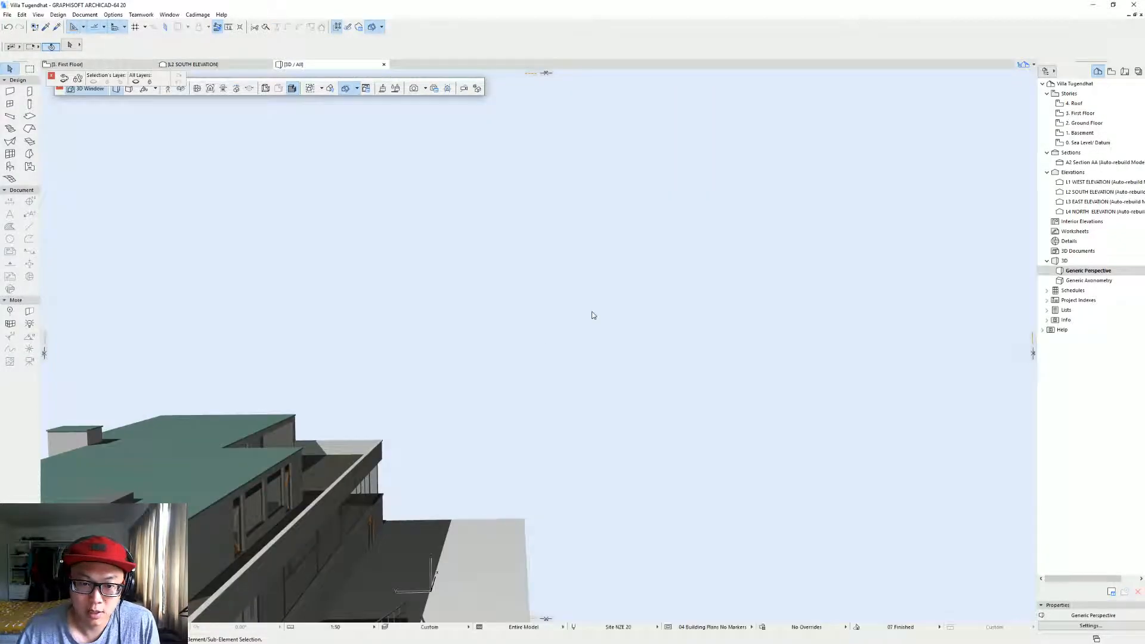
{"action": "middle_click_drag", "start_coordinate": [424, 422], "coordinate": [663, 382], "text": "shift"}
{"action": "middle_click_drag", "start_coordinate": [526, 440], "coordinate": [593, 505], "text": "shift"}
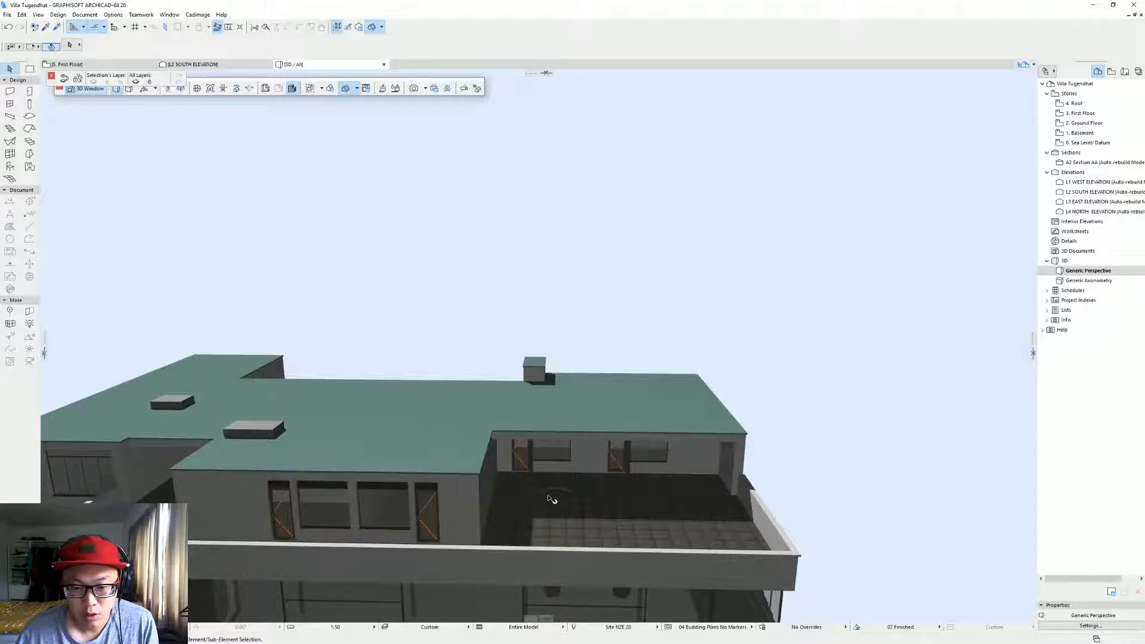
{"action": "key", "text": "F2"}
{"action": "scroll", "coordinate": [496, 306], "scroll_direction": "up", "scroll_amount": 10}
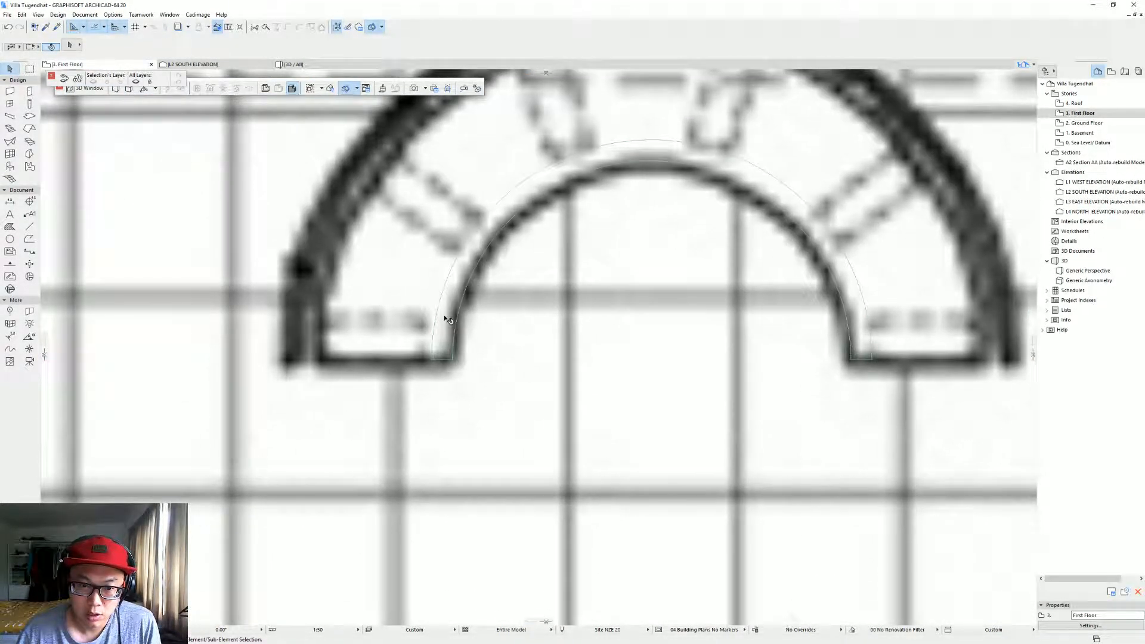
{"action": "left_click", "coordinate": [440, 302]}
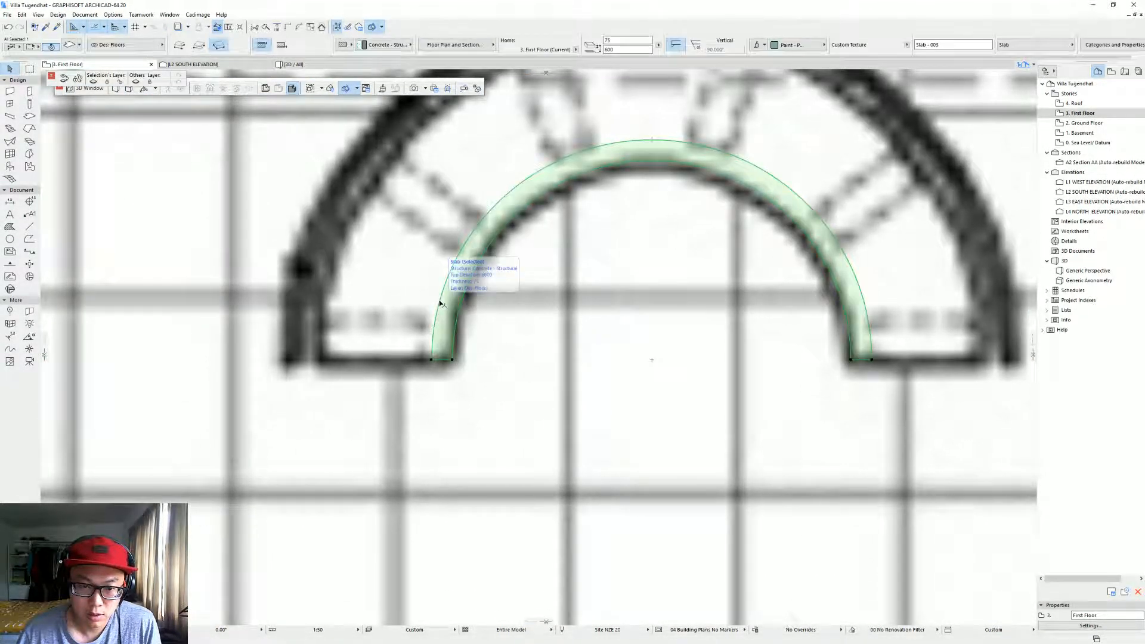
{"action": "key", "text": "Escape"}
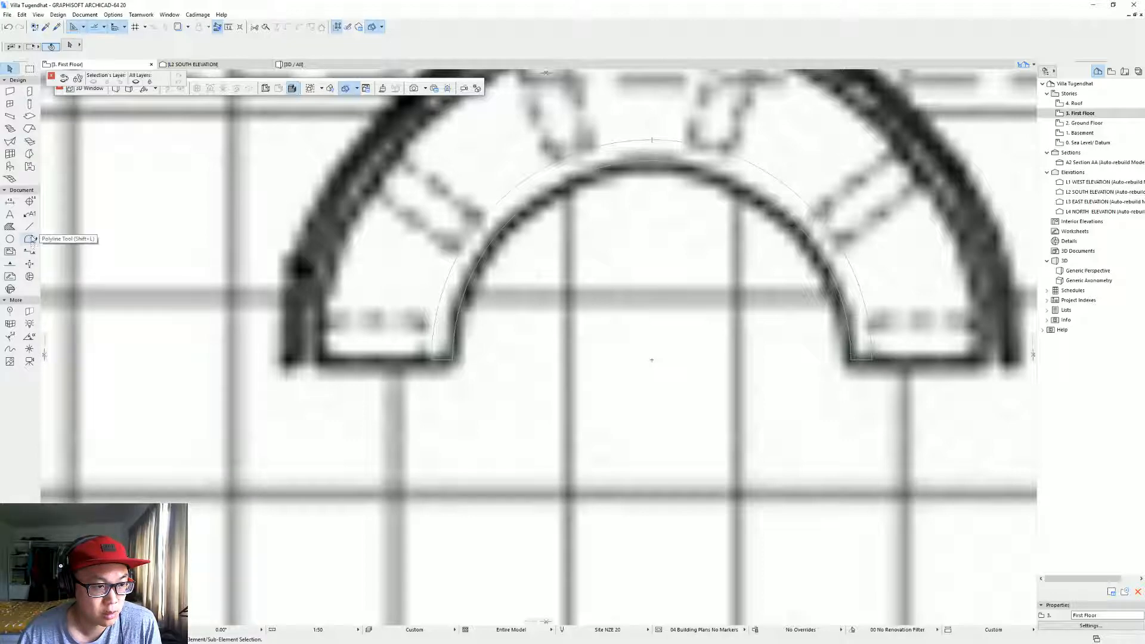
Trace the curved slab's outline with the Magic Wand as dashed lines and arcs on the DOC: SURVEY layer.
{"action": "left_click", "coordinate": [30, 226]}
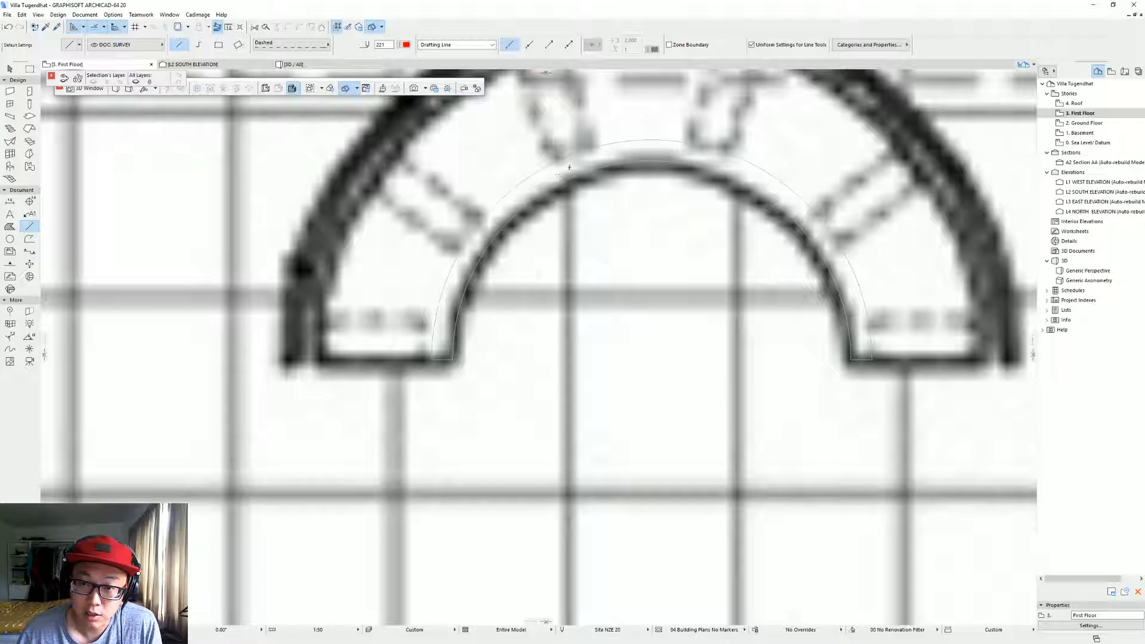
{"action": "scroll", "coordinate": [632, 358], "scroll_direction": "down", "scroll_amount": 10}
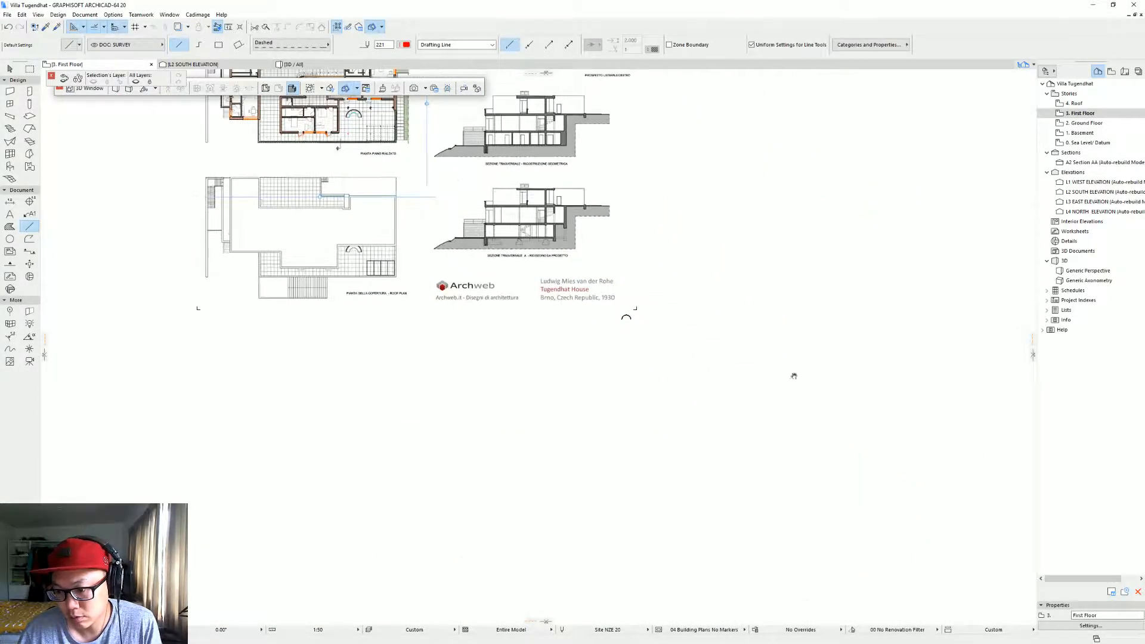
{"action": "scroll", "coordinate": [633, 316], "scroll_direction": "up", "scroll_amount": 6}
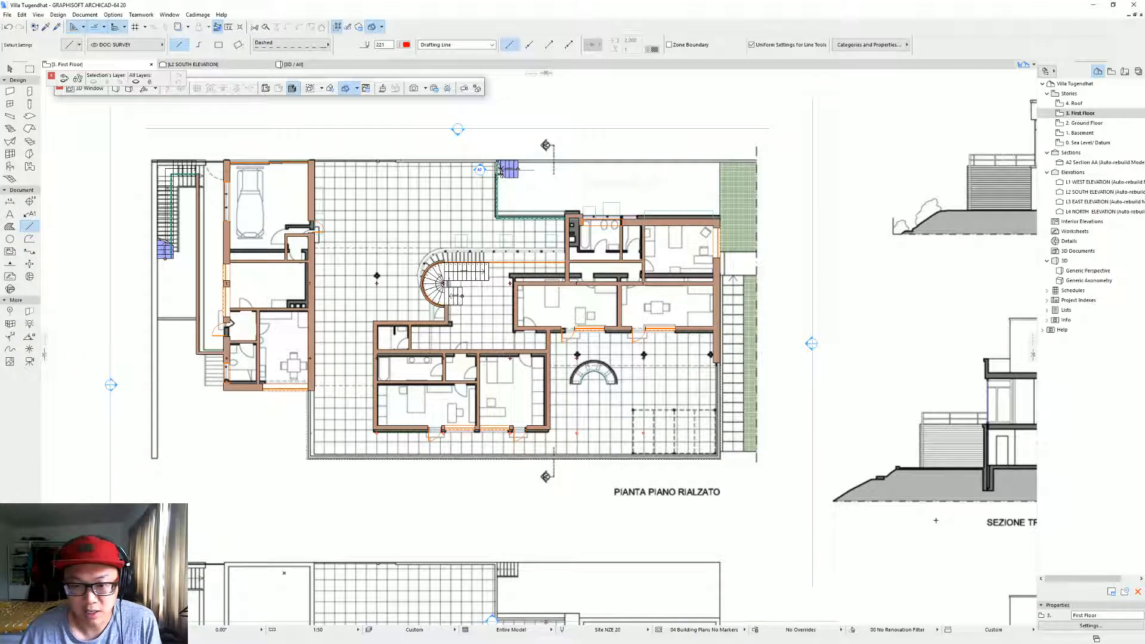
{"action": "scroll", "coordinate": [772, 457], "scroll_direction": "up", "scroll_amount": 8}
{"action": "middle_click_drag", "start_coordinate": [201, 276], "coordinate": [861, 440]}
{"action": "scroll", "coordinate": [703, 300], "scroll_direction": "up", "scroll_amount": 3}
{"action": "scroll", "coordinate": [574, 200], "scroll_direction": "up", "scroll_amount": 3}
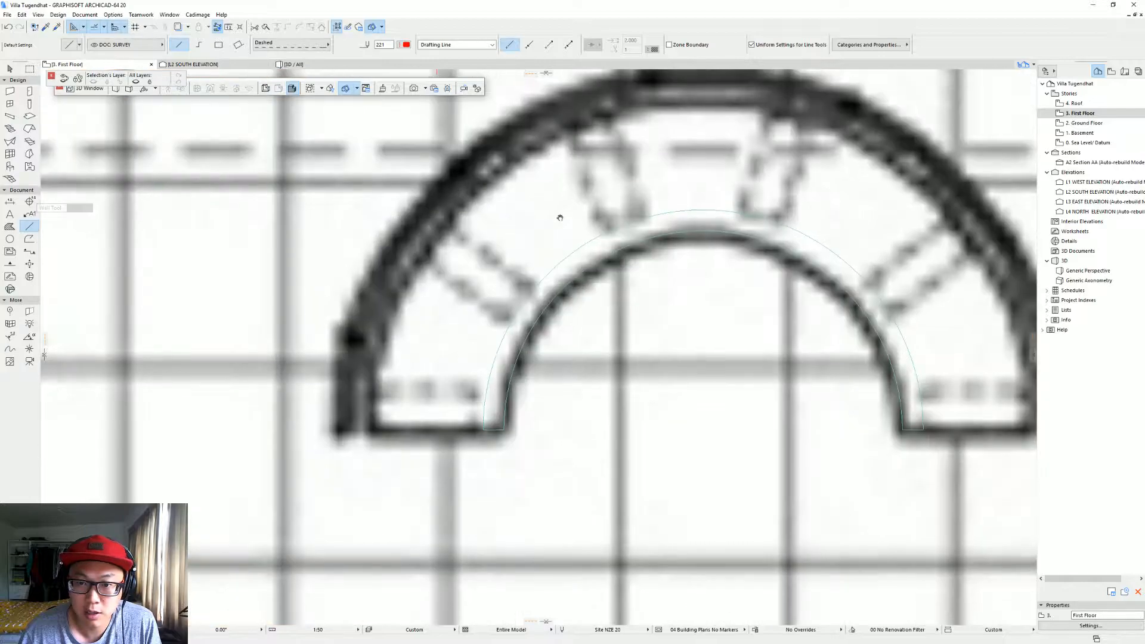
{"action": "left_click", "coordinate": [552, 271]}
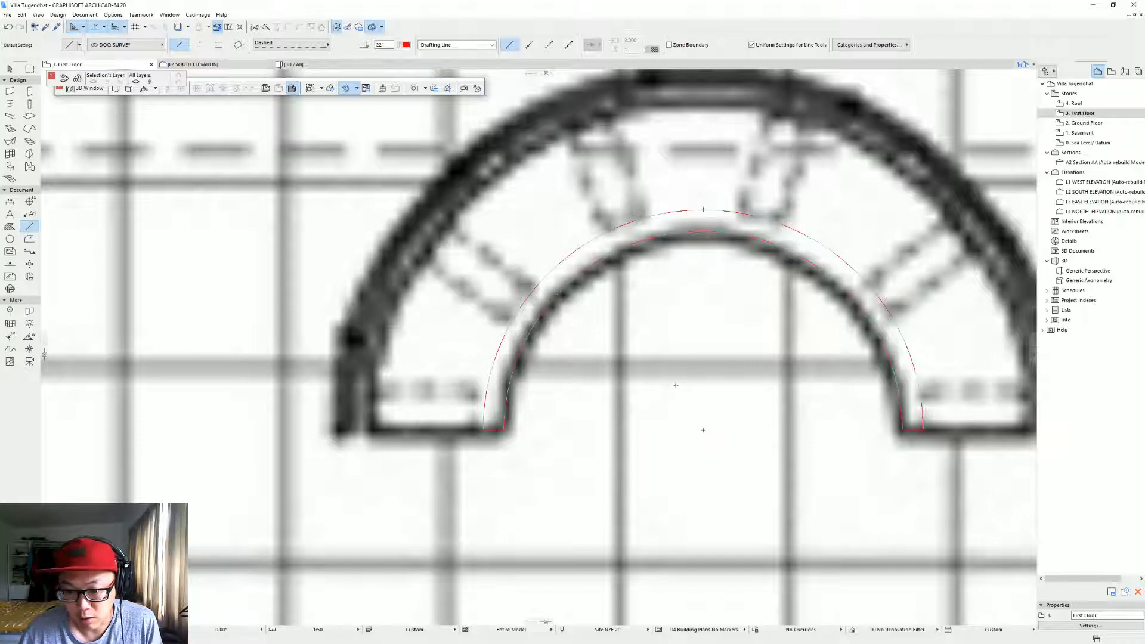
{"action": "key", "text": "Escape"}
Try setting the traced outline's outer arc to a radius of 1020, and undo the change.
{"action": "left_click", "coordinate": [497, 432]}
{"action": "key", "text": "Escape"}
{"action": "left_click", "coordinate": [495, 430]}
{"action": "left_click", "coordinate": [495, 370]}
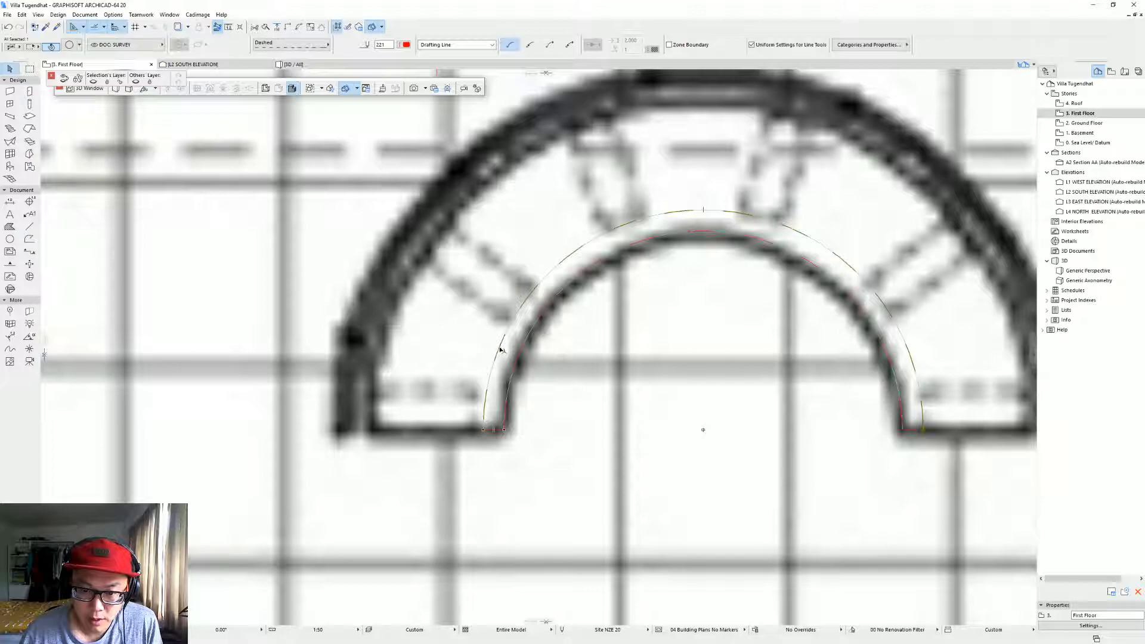
{"action": "left_click", "coordinate": [502, 344]}
{"action": "left_click", "coordinate": [593, 400]}
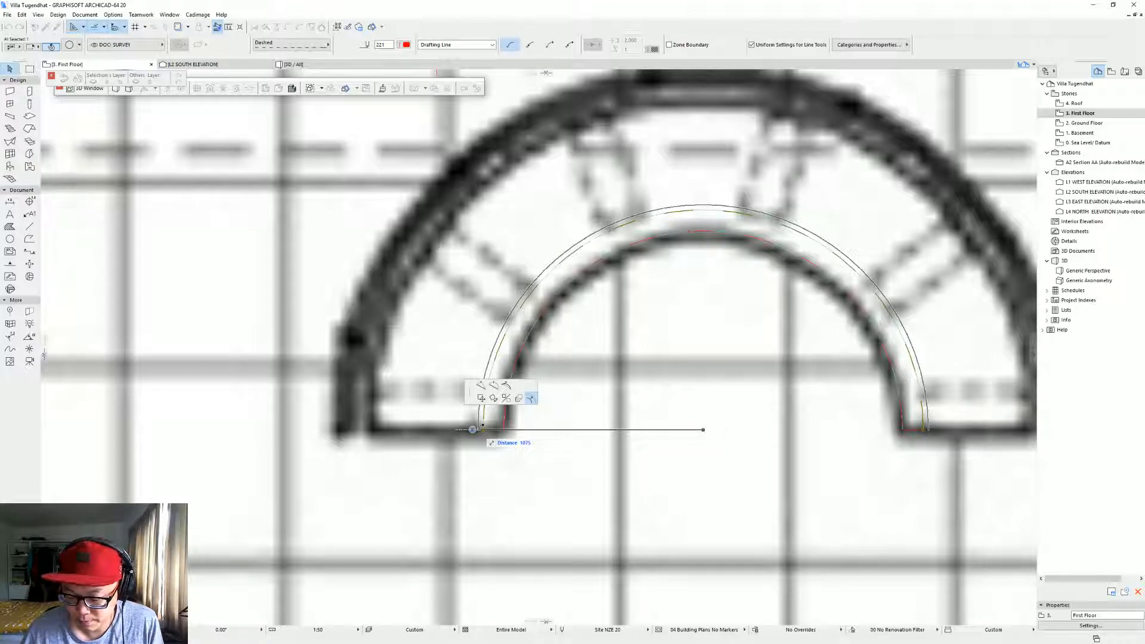
{"action": "type", "text": "10"}
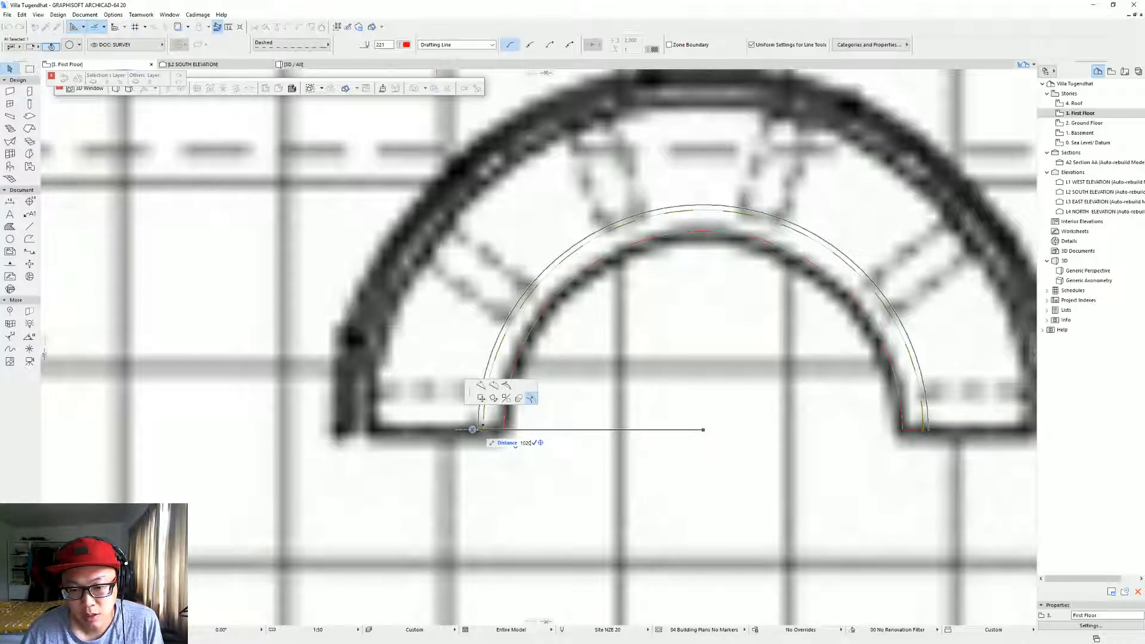
{"action": "type", "text": "20"}
{"action": "key", "text": "Return"}
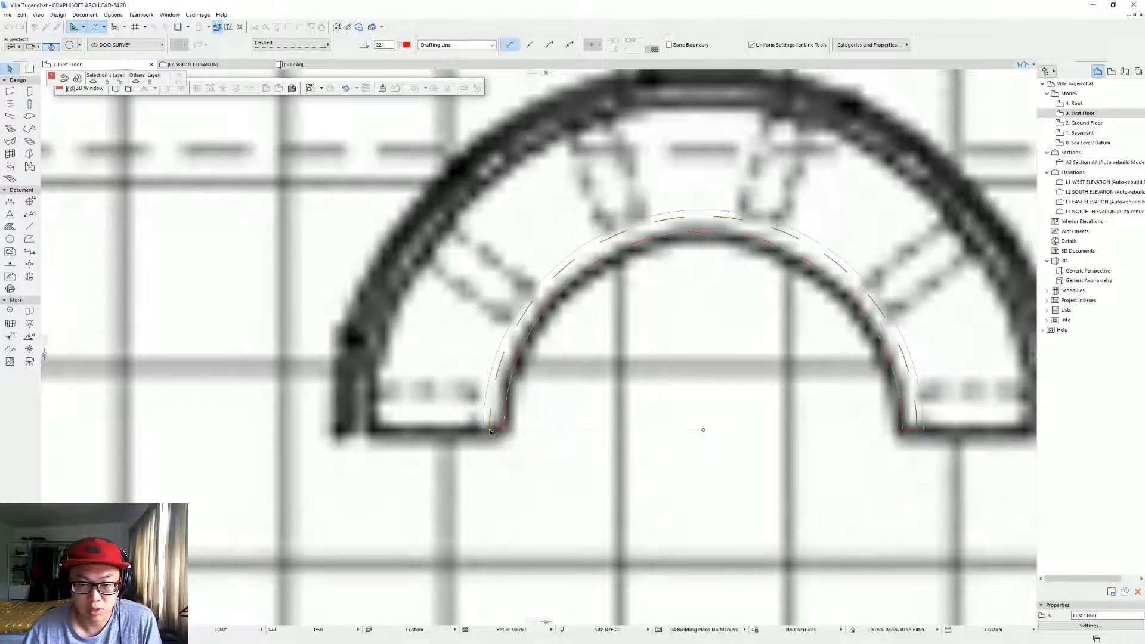
{"action": "key", "text": "ctrl+z"}
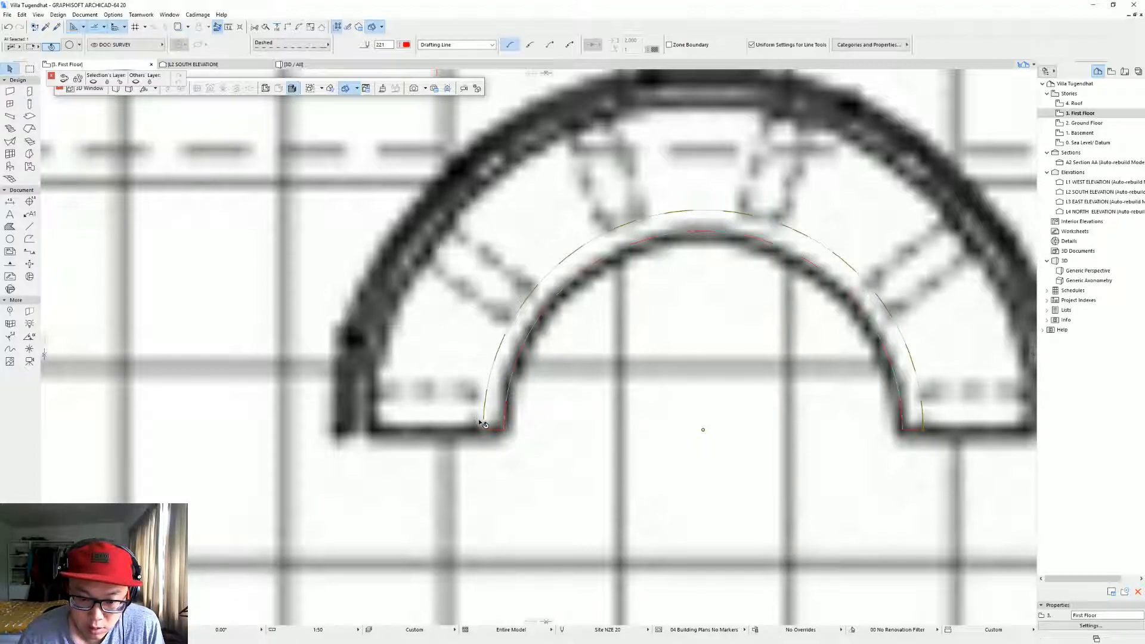
Set the traced outline's outer arc to a radius of 1070, just outside the curved slab.
{"action": "left_click", "coordinate": [483, 420]}
{"action": "left_click", "coordinate": [485, 416]}
{"action": "left_click", "coordinate": [485, 427]}
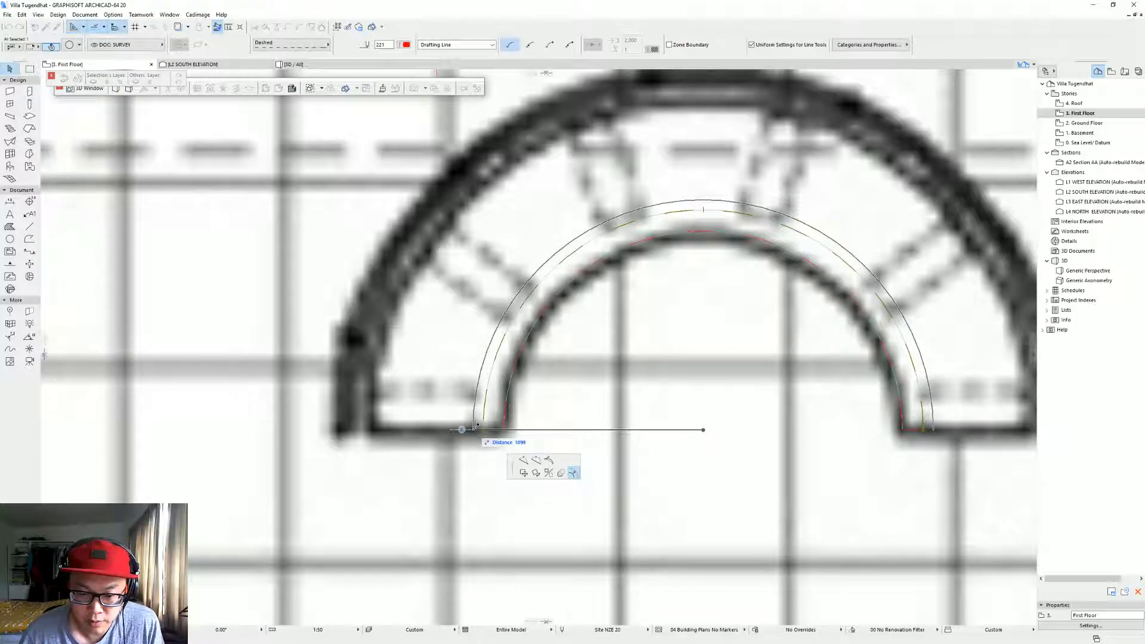
{"action": "type", "text": "1070"}
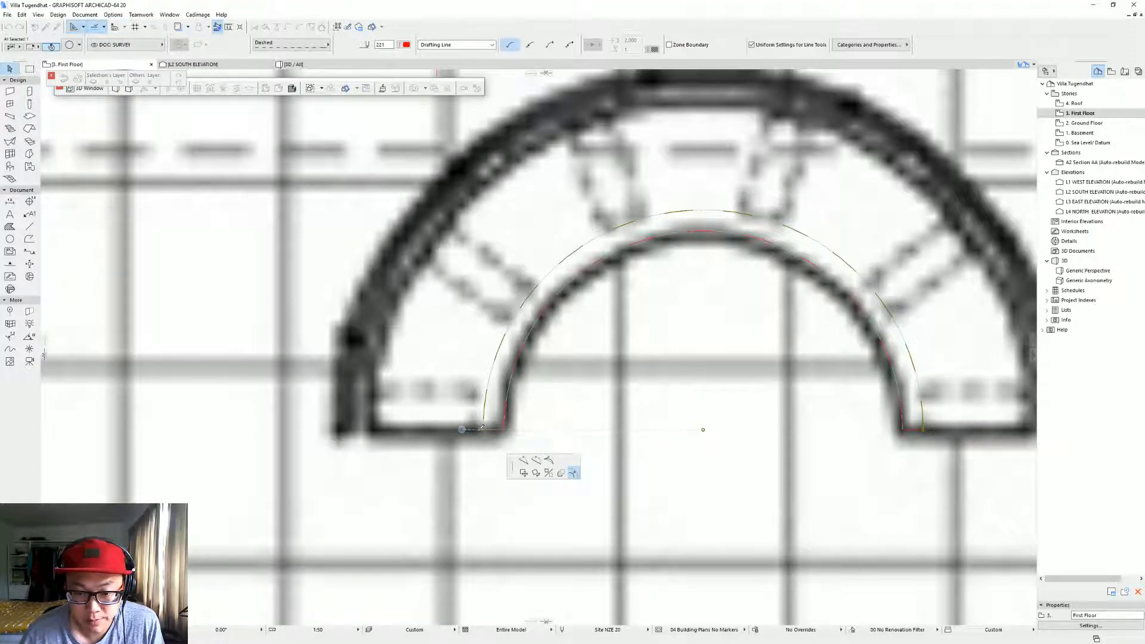
{"action": "key", "text": "Return"}
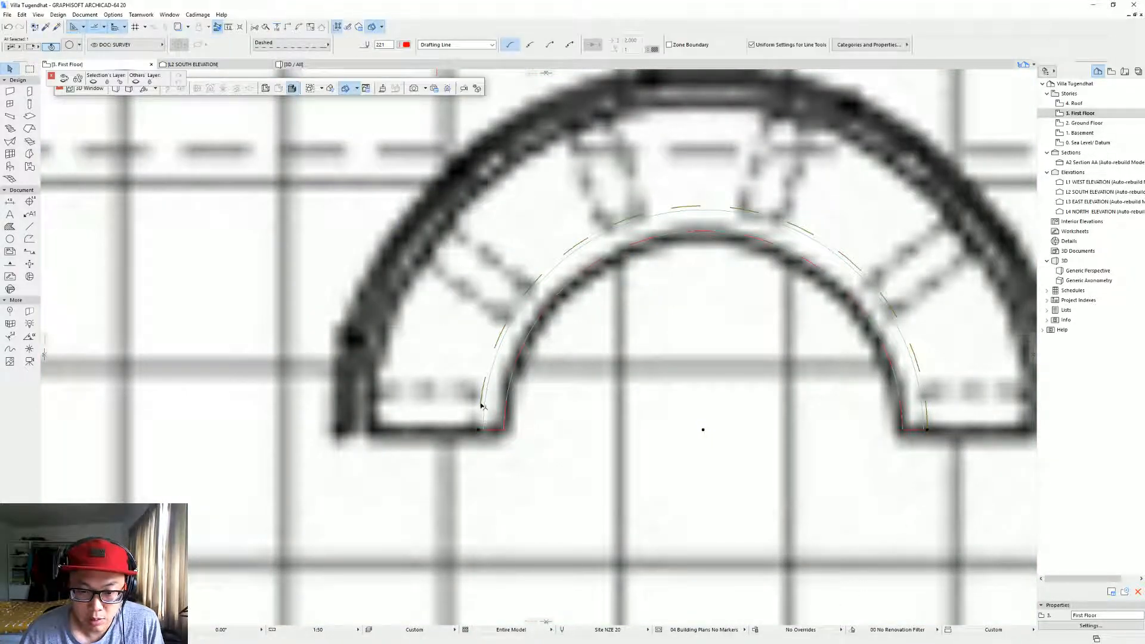
Try to offset the 1070-radius arc outward.
{"action": "left_click", "coordinate": [482, 406]}
{"action": "left_click", "coordinate": [554, 459]}
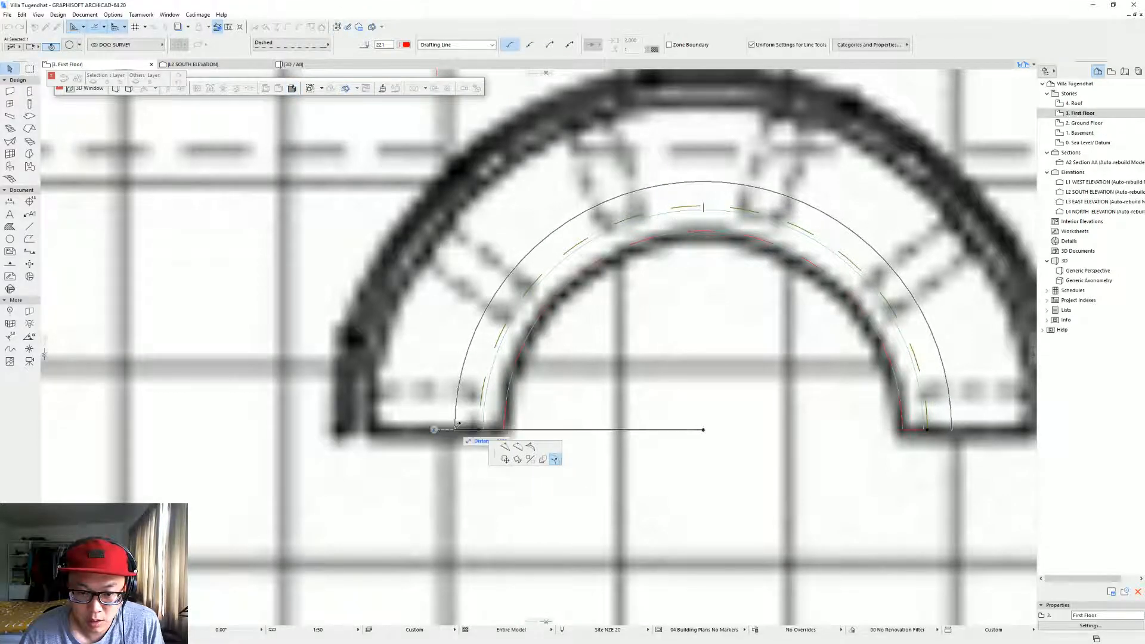
{"action": "middle_click_drag", "start_coordinate": [482, 430], "coordinate": [516, 322]}
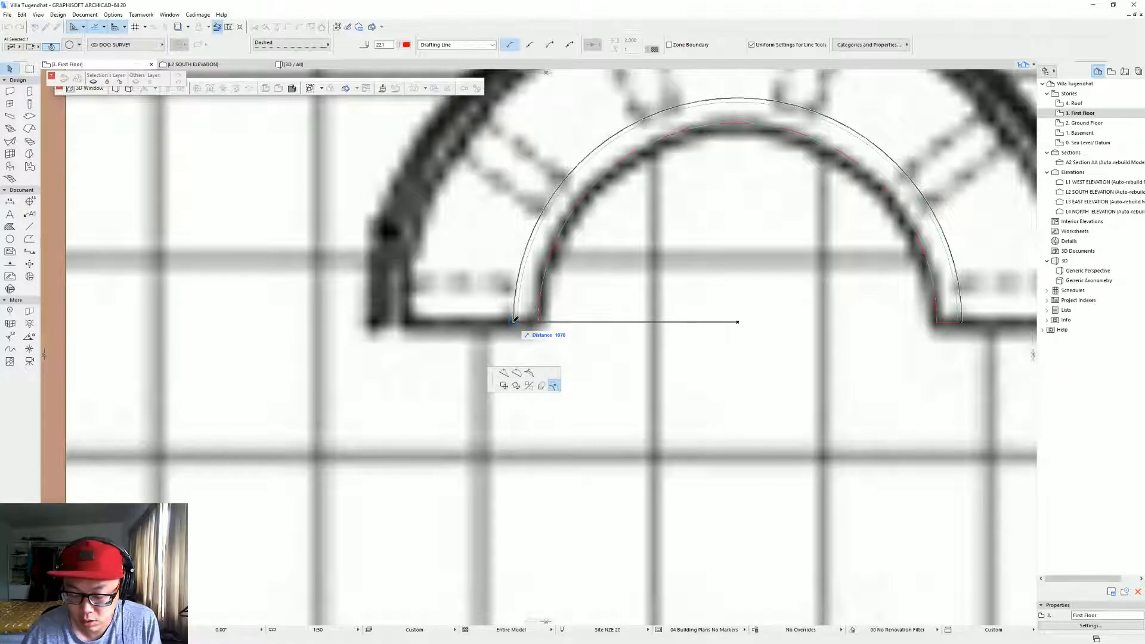
{"action": "type", "text": "12"}
{"action": "key", "text": "Return"}
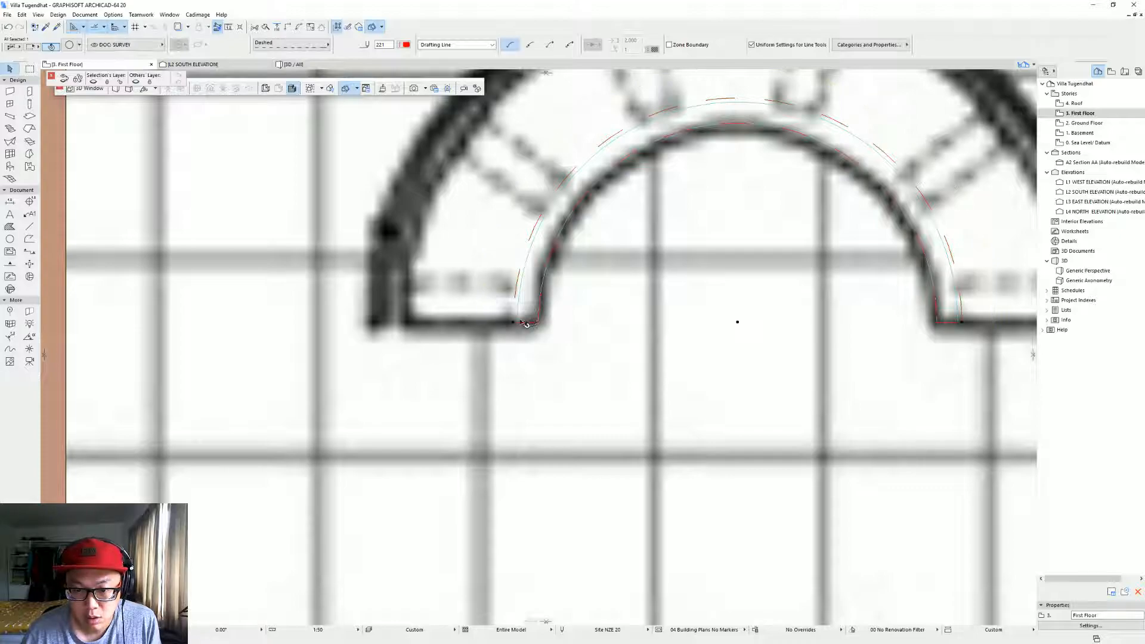
{"action": "left_click", "coordinate": [513, 322]}
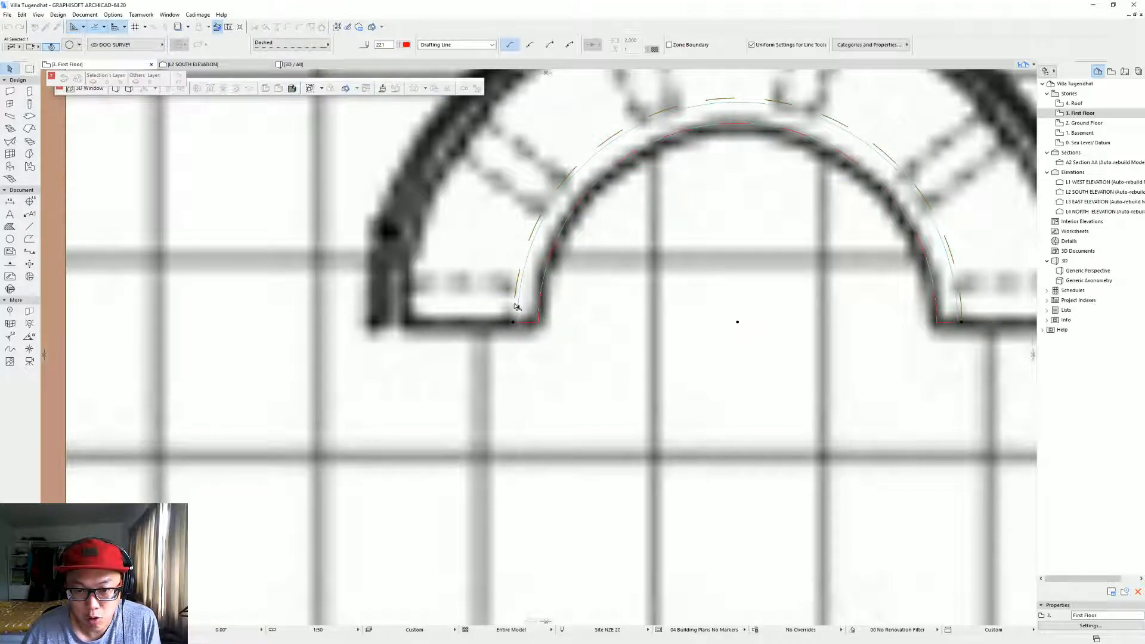
{"action": "key", "text": "Escape"}
Offset a copy of the 1070-radius arc outward to a radius of 1170.
{"action": "left_click", "coordinate": [516, 286]}
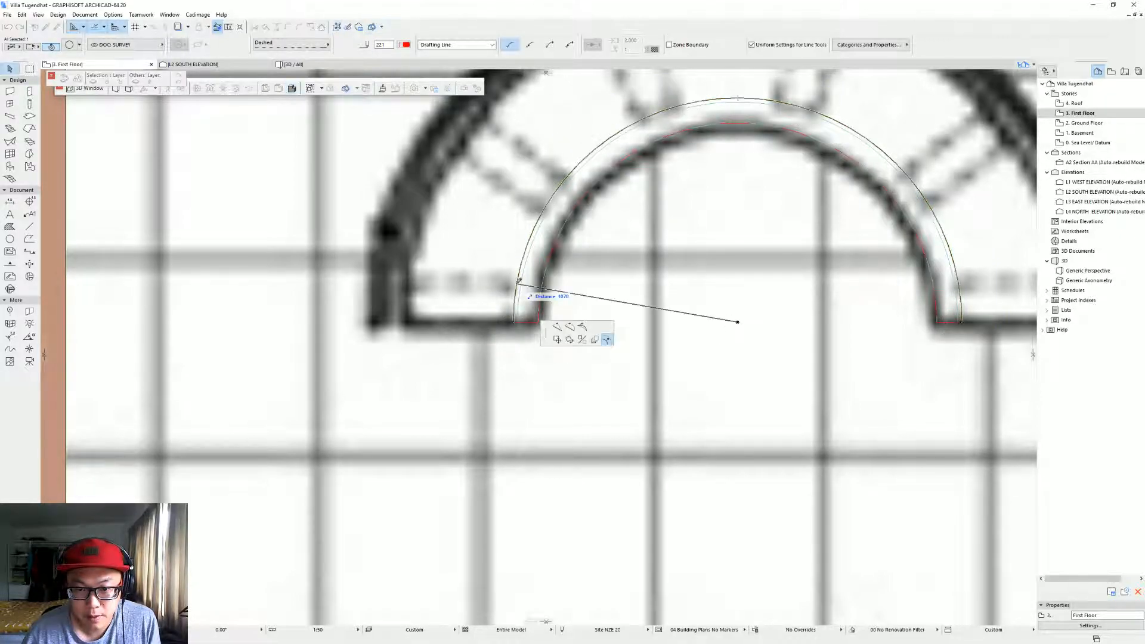
{"action": "middle_click_drag", "start_coordinate": [523, 314], "coordinate": [553, 213]}
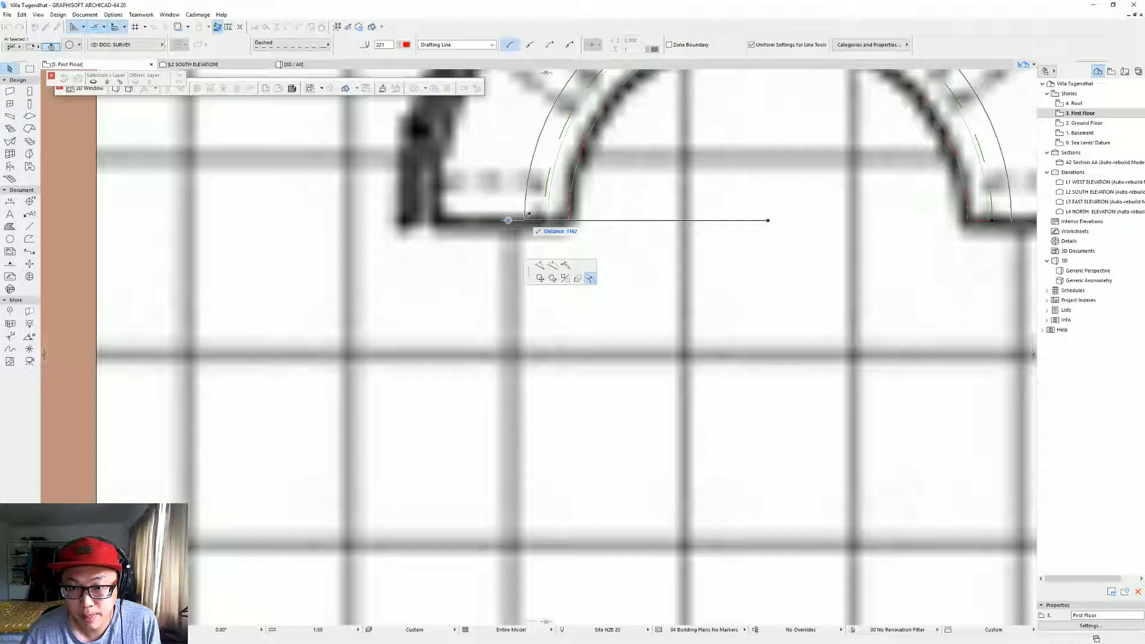
{"action": "type", "text": "1"}
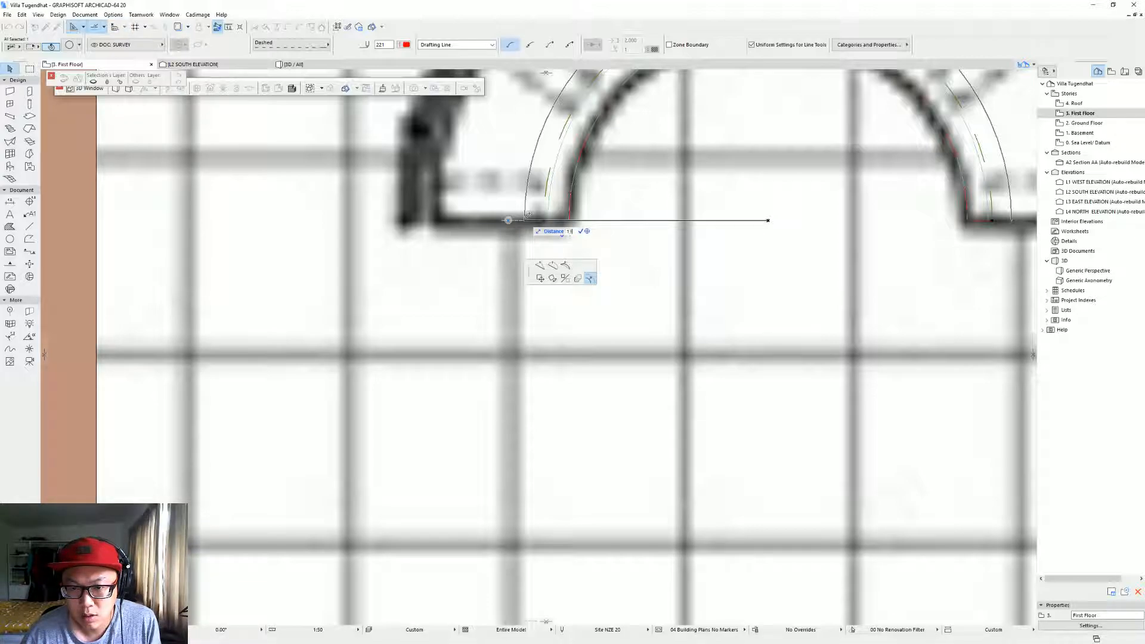
{"action": "type", "text": "17"}
{"action": "key", "text": "Return"}
{"action": "scroll", "coordinate": [571, 176], "scroll_direction": "up", "scroll_amount": 2}
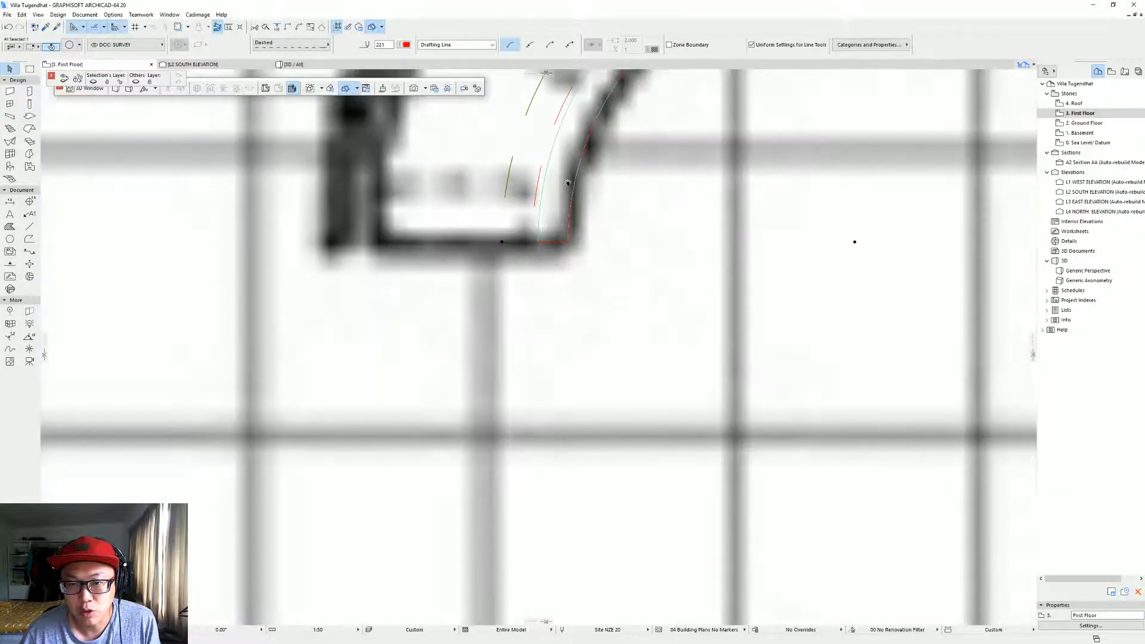
Measure the width of the curved slab across its left end edge.
{"action": "middle_click_drag", "start_coordinate": [570, 181], "coordinate": [568, 195]}
{"action": "key", "text": "m"}
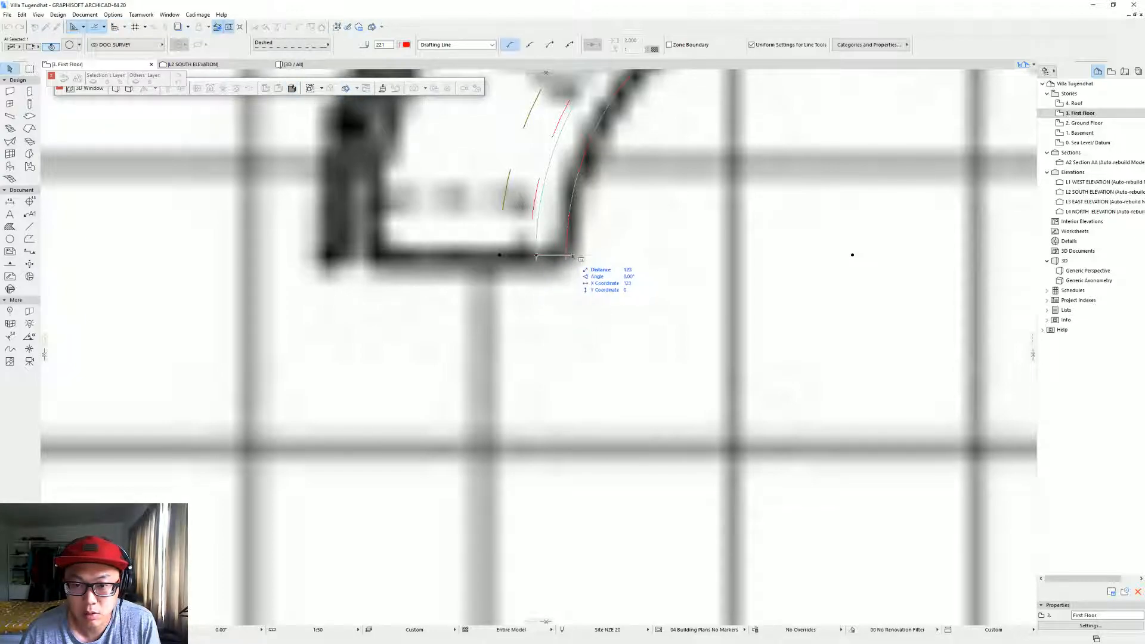
{"action": "key", "text": "Escape"}
{"action": "scroll", "coordinate": [540, 235], "scroll_direction": "down", "scroll_amount": 3}
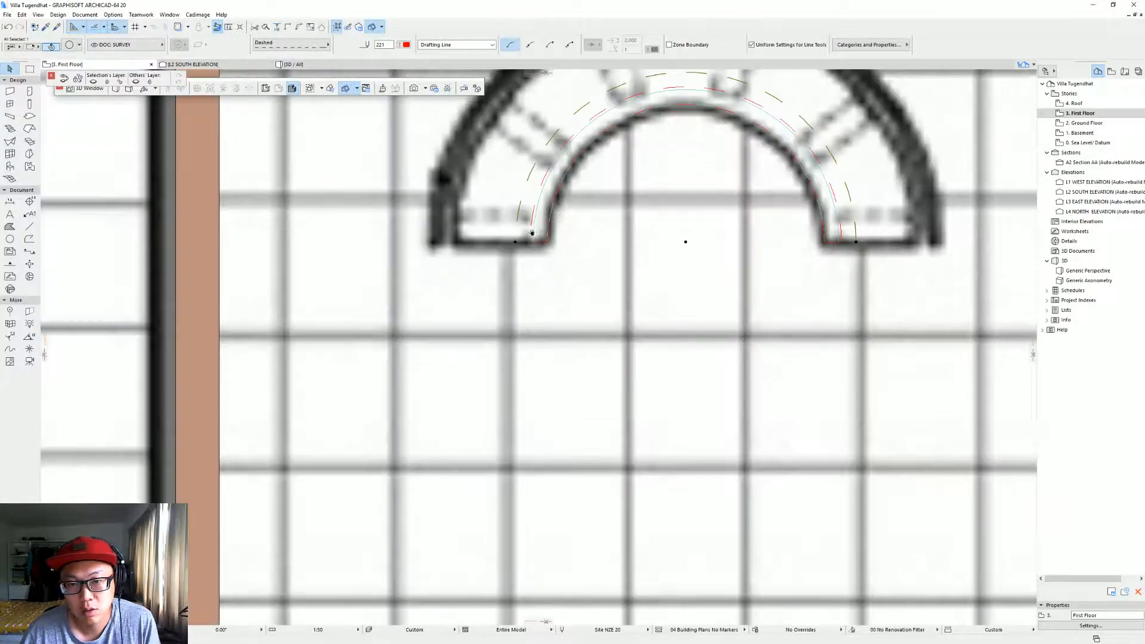
{"action": "key", "text": "Escape"}
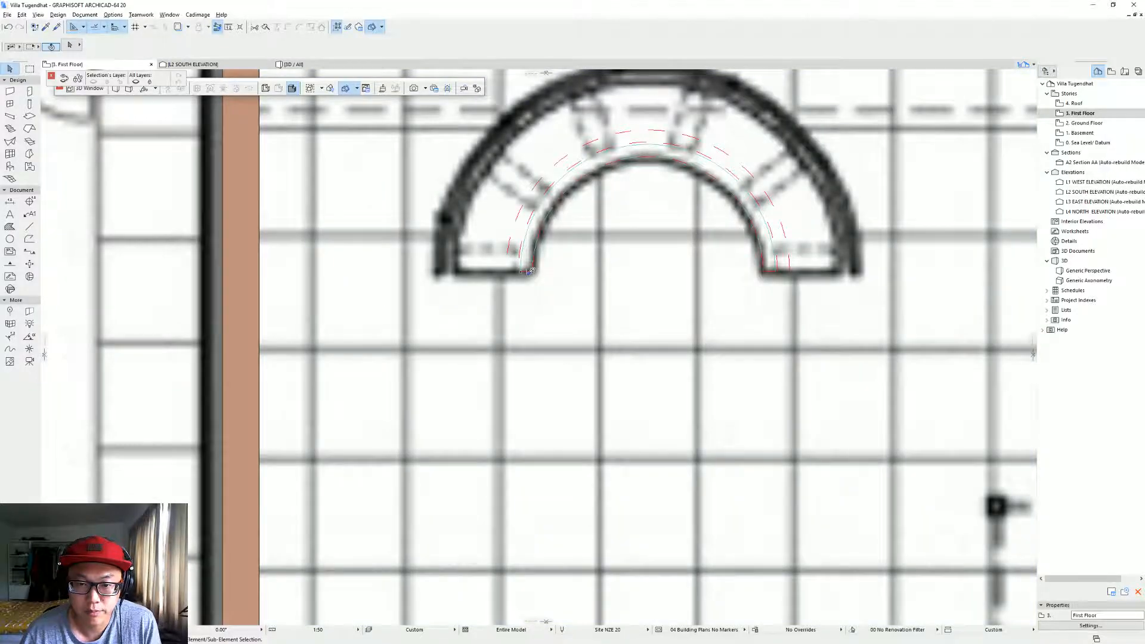
Draw a dashed line from the 1170-radius arc's left end to the curved slab's outer corner.
{"action": "left_click", "coordinate": [527, 274]}
{"action": "scroll", "coordinate": [531, 277], "scroll_direction": "up", "scroll_amount": 5}
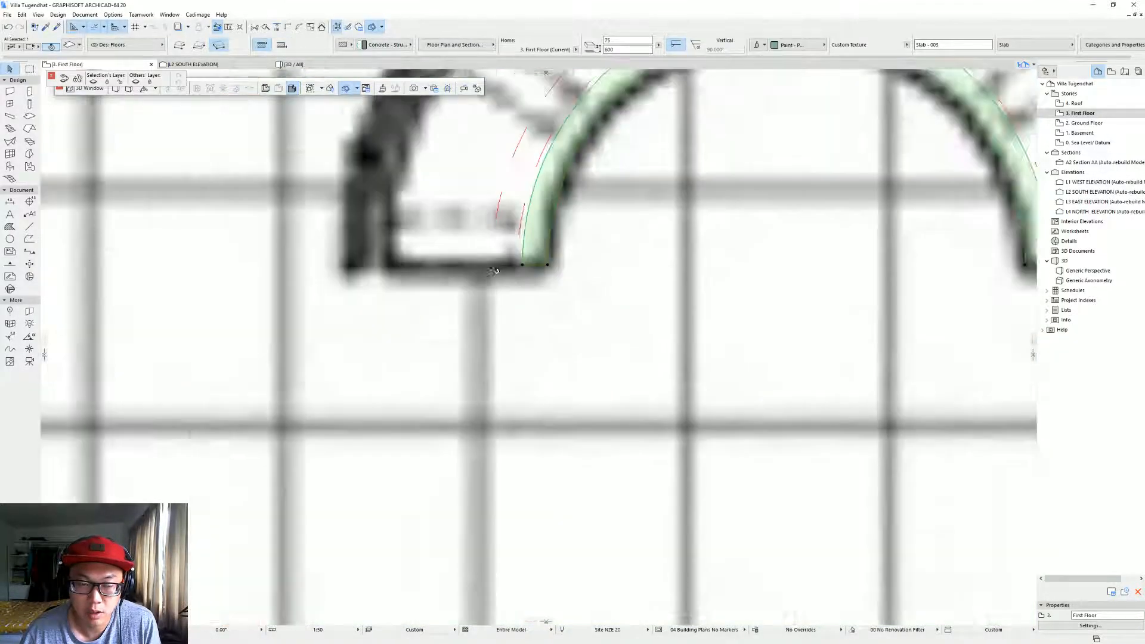
{"action": "left_click", "coordinate": [29, 226]}
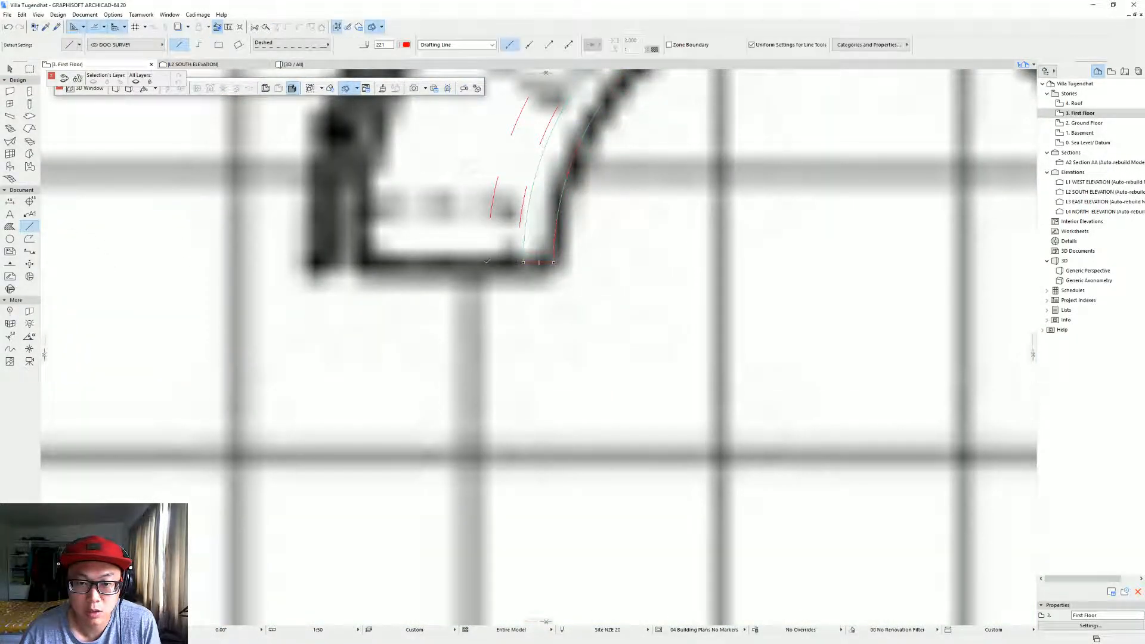
{"action": "left_click", "coordinate": [488, 262]}
{"action": "left_click", "coordinate": [524, 263]}
{"action": "left_click", "coordinate": [524, 263]}
Close the gap between the 1070- and 1170-radius arcs at the bench's right end with a dashed line.
{"action": "middle_click_drag", "start_coordinate": [703, 264], "coordinate": [212, 412]}
{"action": "key", "text": "Escape"}
{"action": "left_click", "coordinate": [672, 410], "text": "alt"}
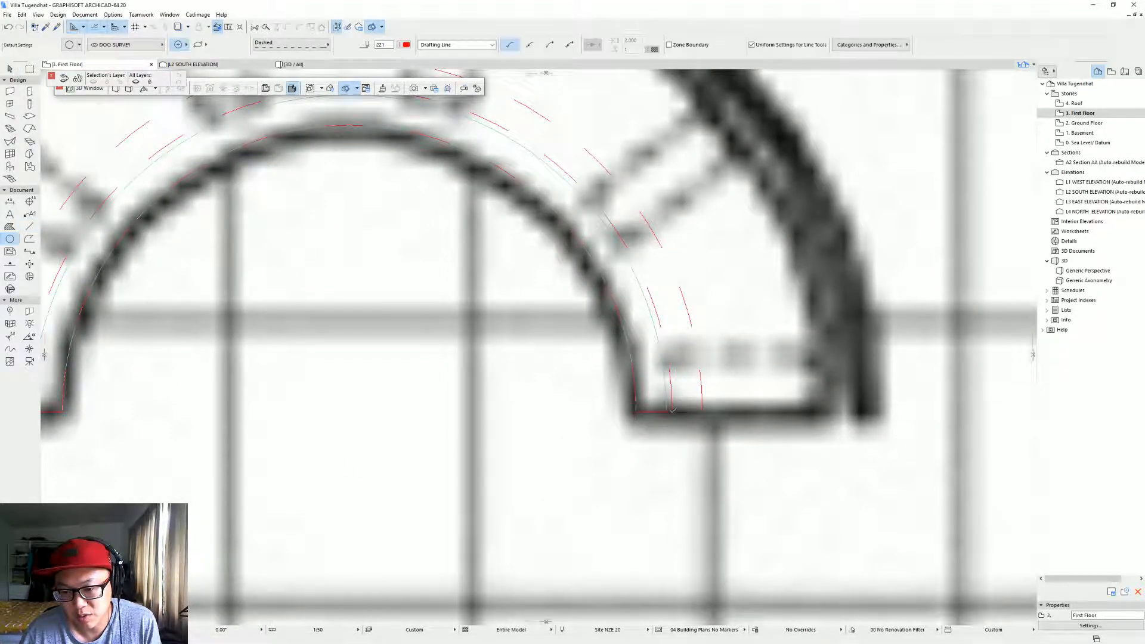
{"action": "left_click", "coordinate": [672, 411]}
{"action": "left_click", "coordinate": [703, 411]}
{"action": "key", "text": "Escape"}
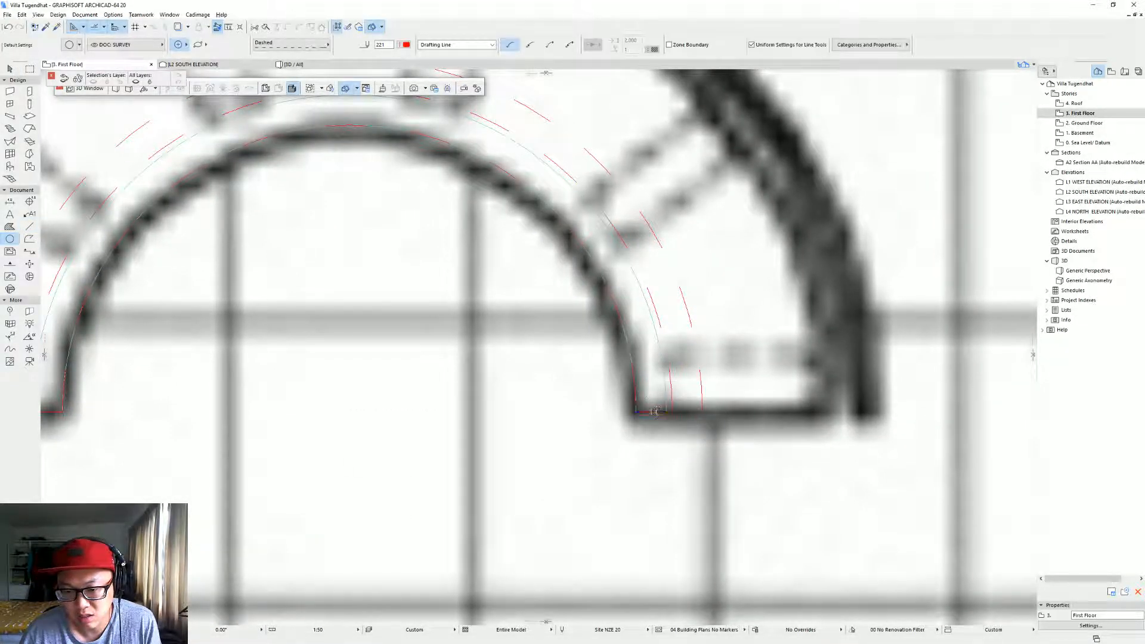
{"action": "key", "text": "Escape"}
{"action": "left_click", "coordinate": [654, 412]}
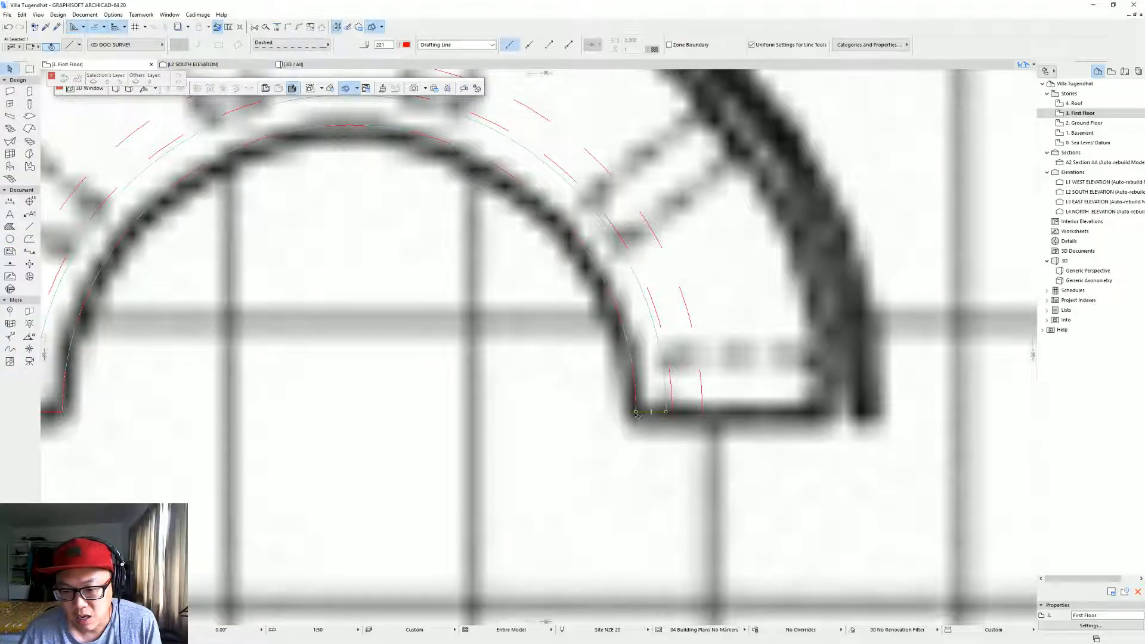
{"action": "left_click", "coordinate": [673, 411]}
{"action": "key", "text": "Escape"}
Examine the curved bench slab on the roof terrace in the 3D view.
{"action": "left_click", "coordinate": [645, 345], "text": "alt"}
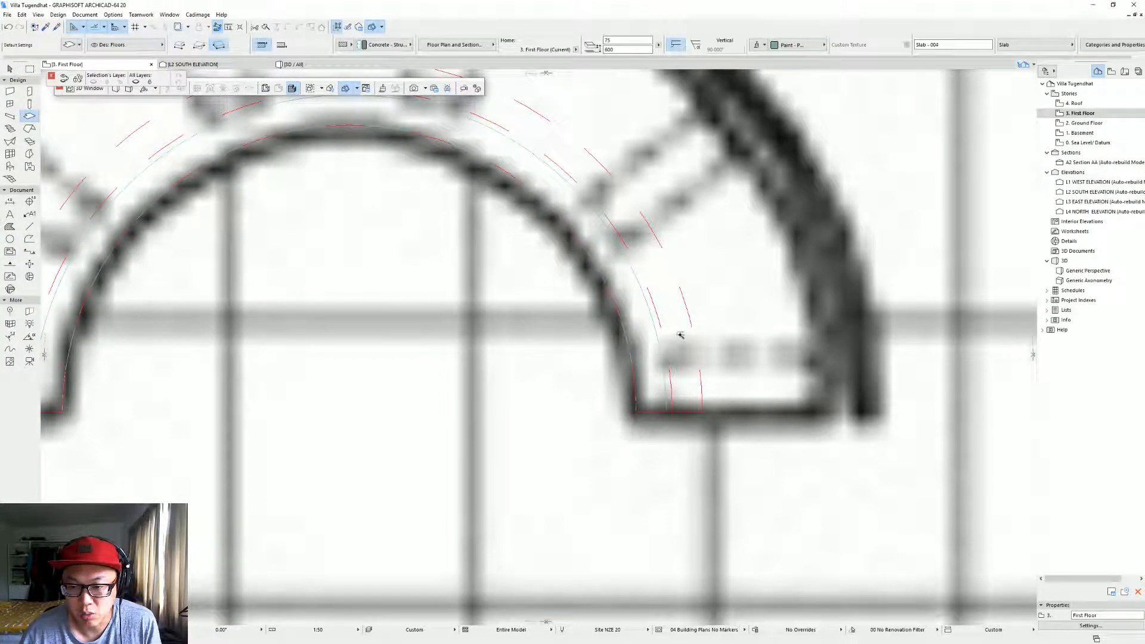
{"action": "scroll", "coordinate": [680, 335], "scroll_direction": "down", "scroll_amount": 2}
{"action": "key", "text": "F3"}
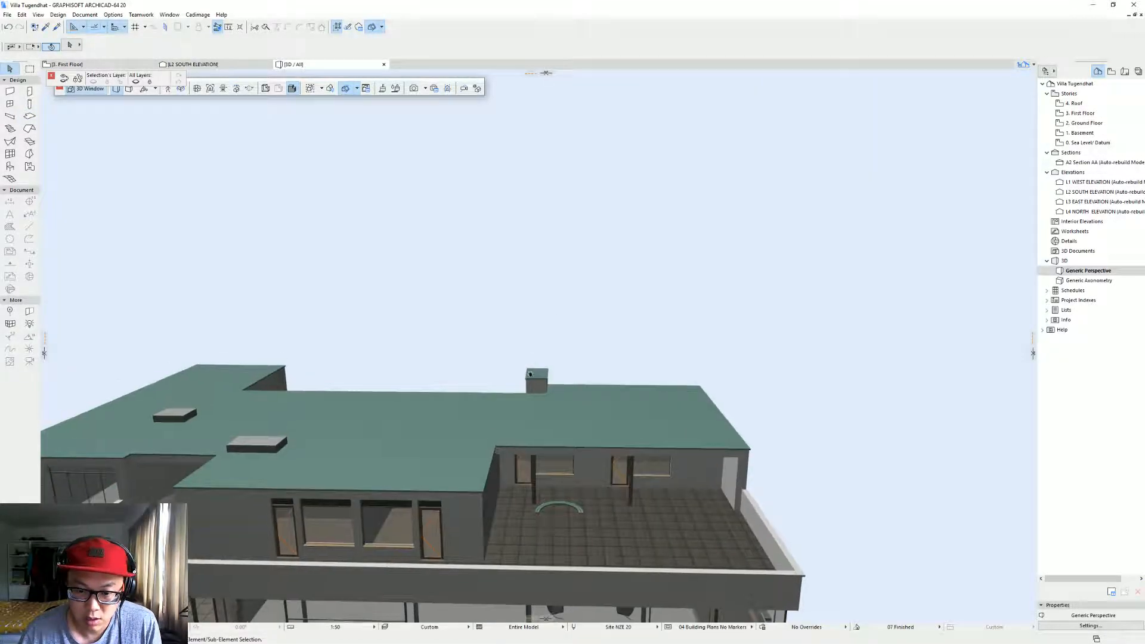
{"action": "mouse_move", "coordinate": [530, 374]}
{"action": "middle_mouse_down", "text": "shift"}
{"action": "mouse_move", "coordinate": [560, 518]}
{"action": "mouse_move", "coordinate": [522, 434]}
{"action": "mouse_move", "coordinate": [558, 501]}
{"action": "mouse_move", "coordinate": [363, 428]}
{"action": "mouse_move", "coordinate": [439, 455]}
{"action": "middle_mouse_up", "text": "shift"}
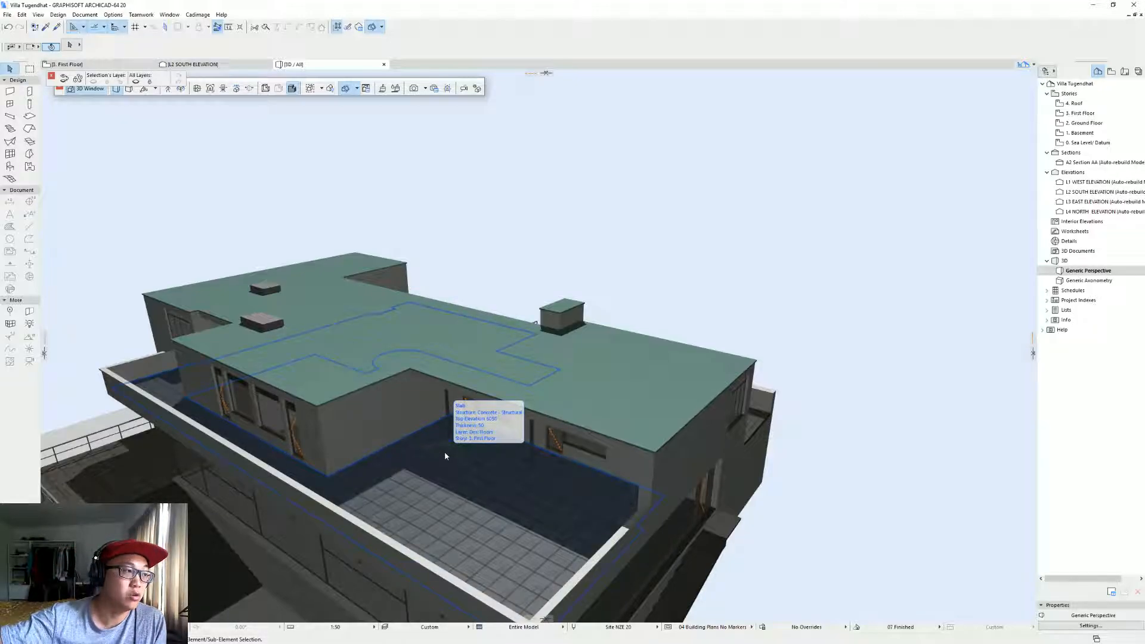
{"action": "middle_click_drag", "start_coordinate": [421, 424], "coordinate": [550, 465], "text": "shift"}
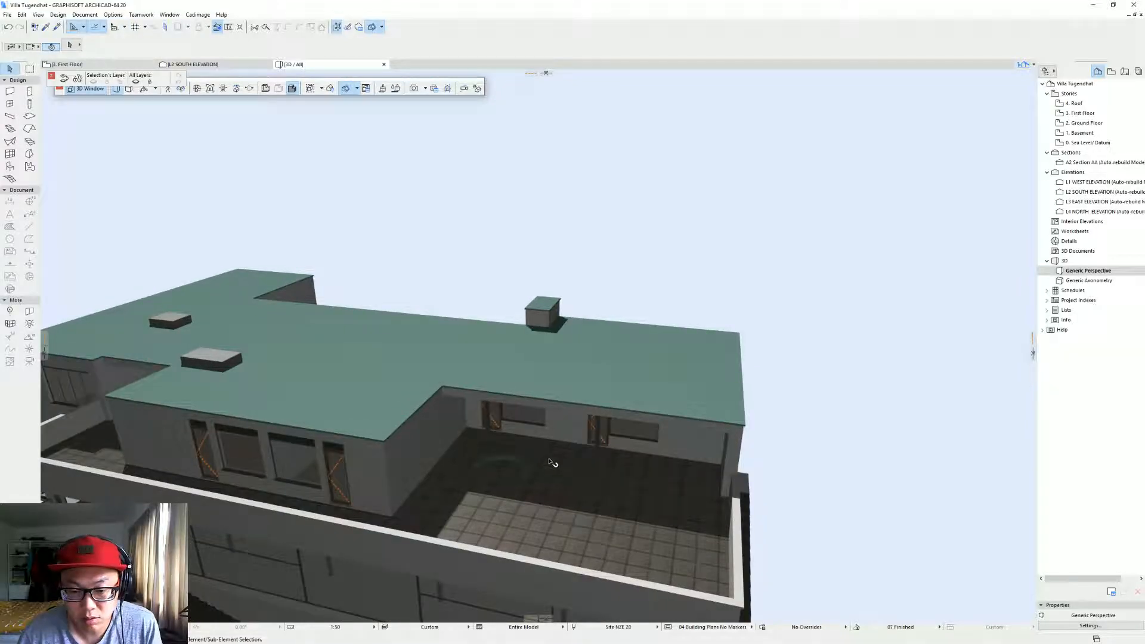
{"action": "key", "text": "F2"}
Offset the curved bench slab's outer edge outward by 600.
{"action": "left_click", "coordinate": [383, 297]}
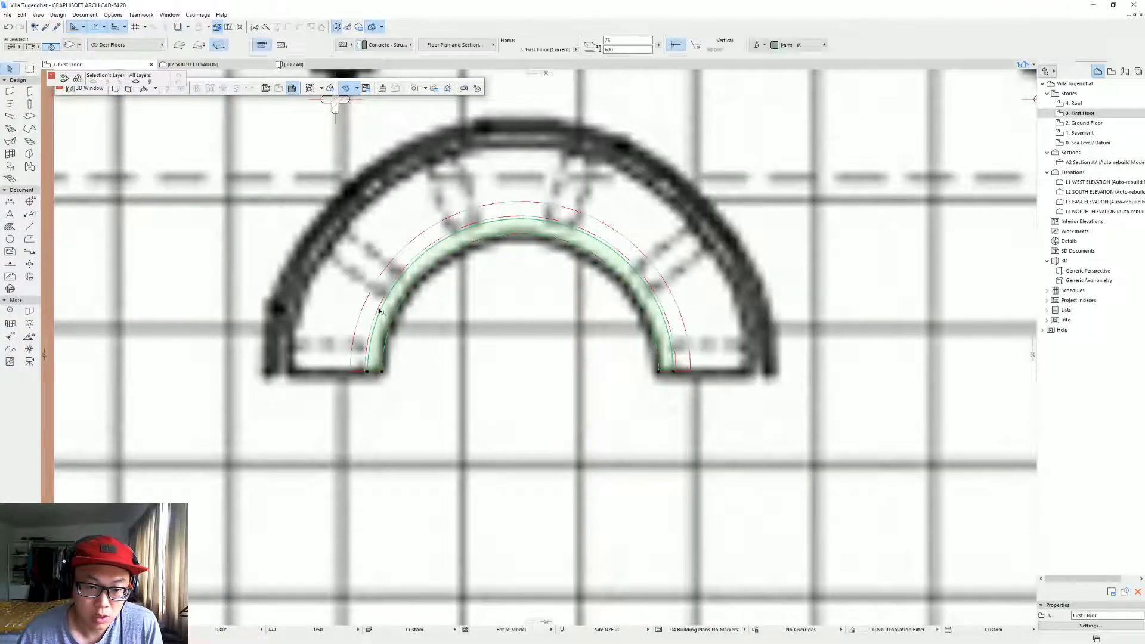
{"action": "key", "text": "Escape"}
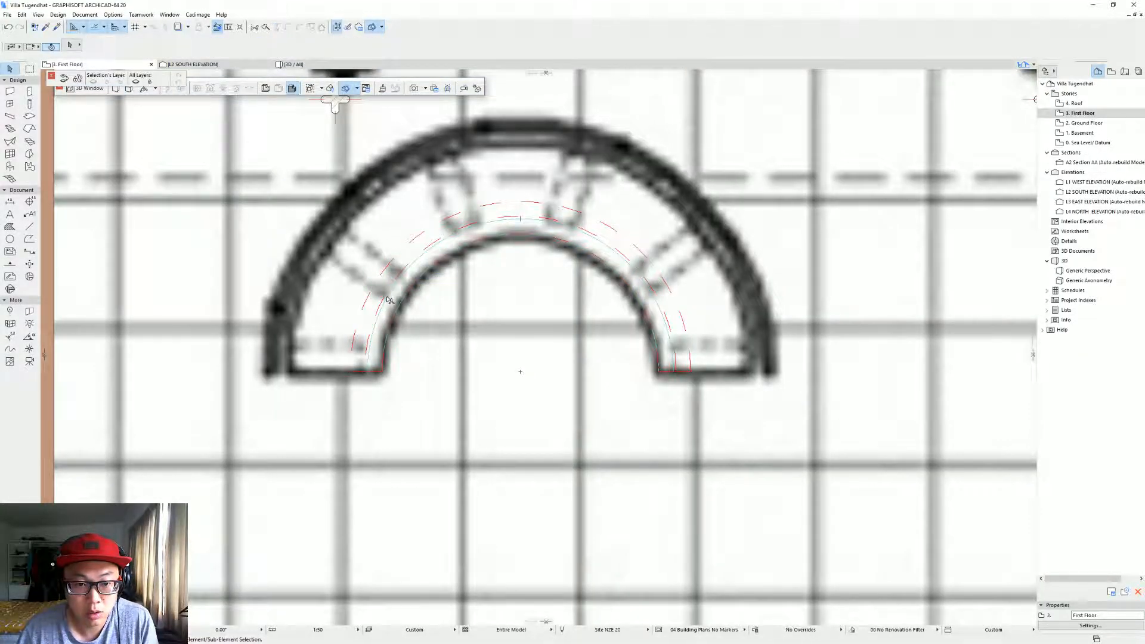
{"action": "left_click", "coordinate": [394, 290]}
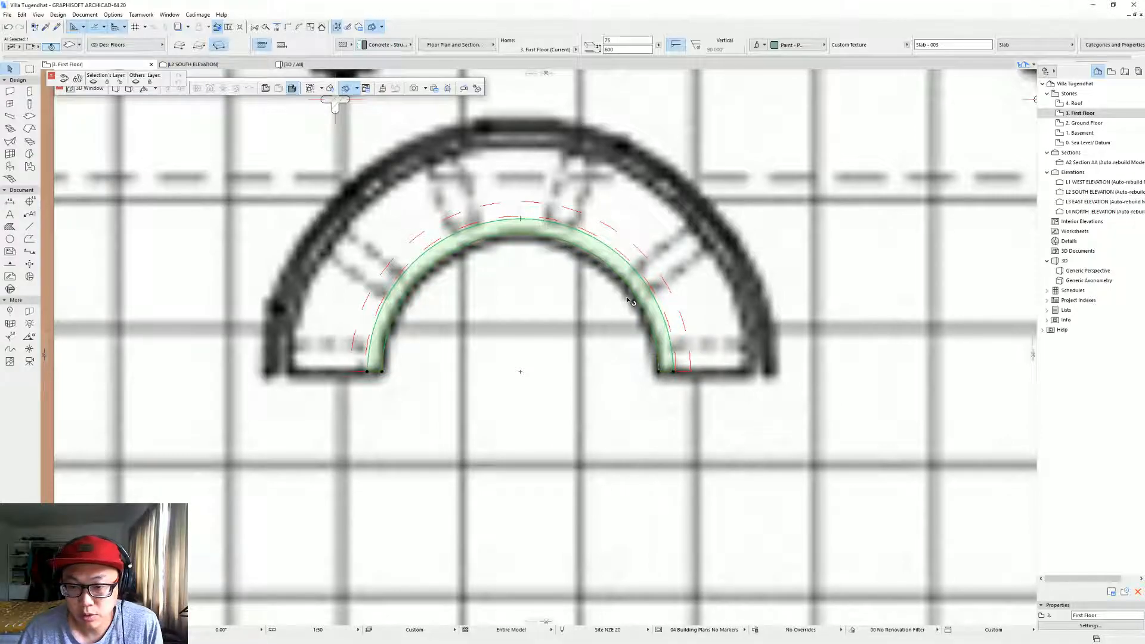
{"action": "left_click", "coordinate": [655, 296]}
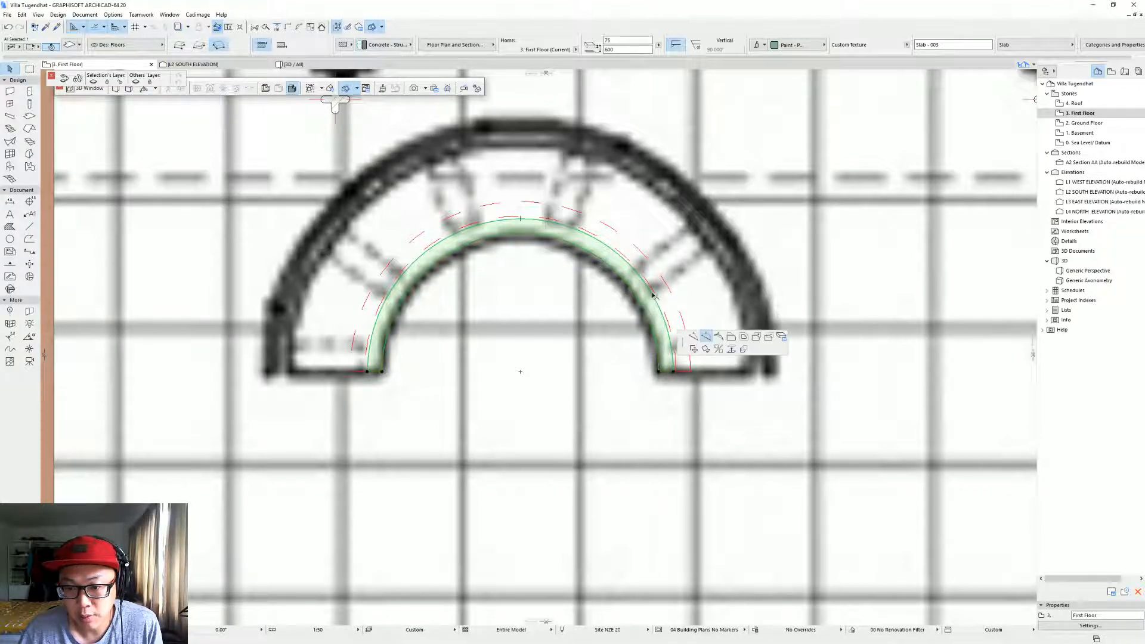
{"action": "left_click", "coordinate": [742, 337]}
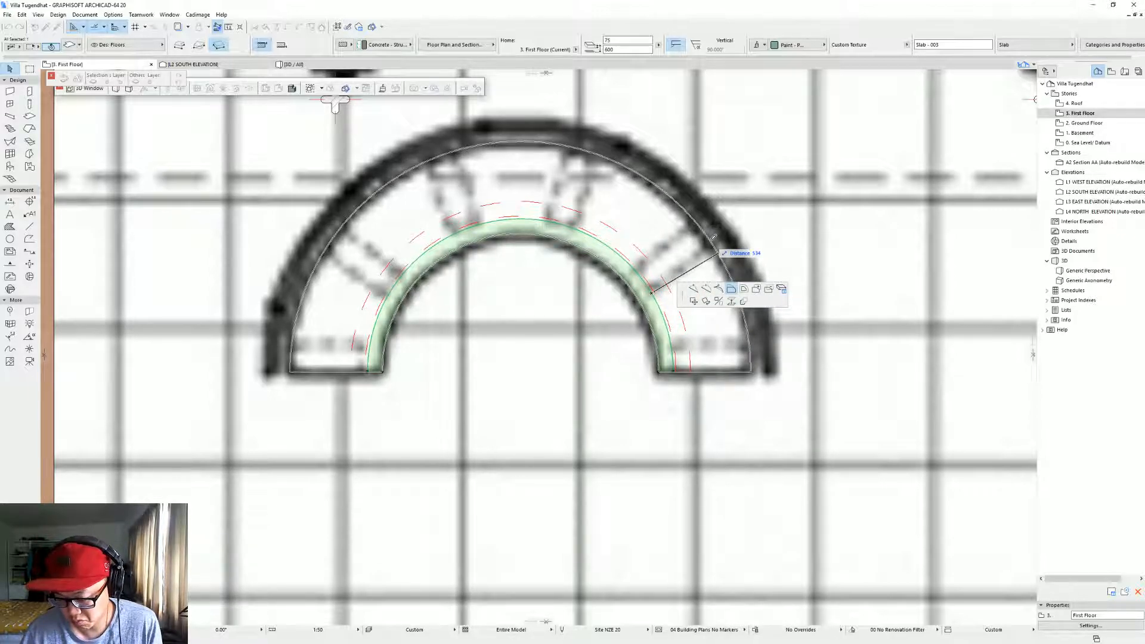
{"action": "type", "text": "600"}
{"action": "key", "text": "Return"}
Check the widened bench slab in 3D and compare it with the terrace bench in Google Street View.
{"action": "key", "text": "F3"}
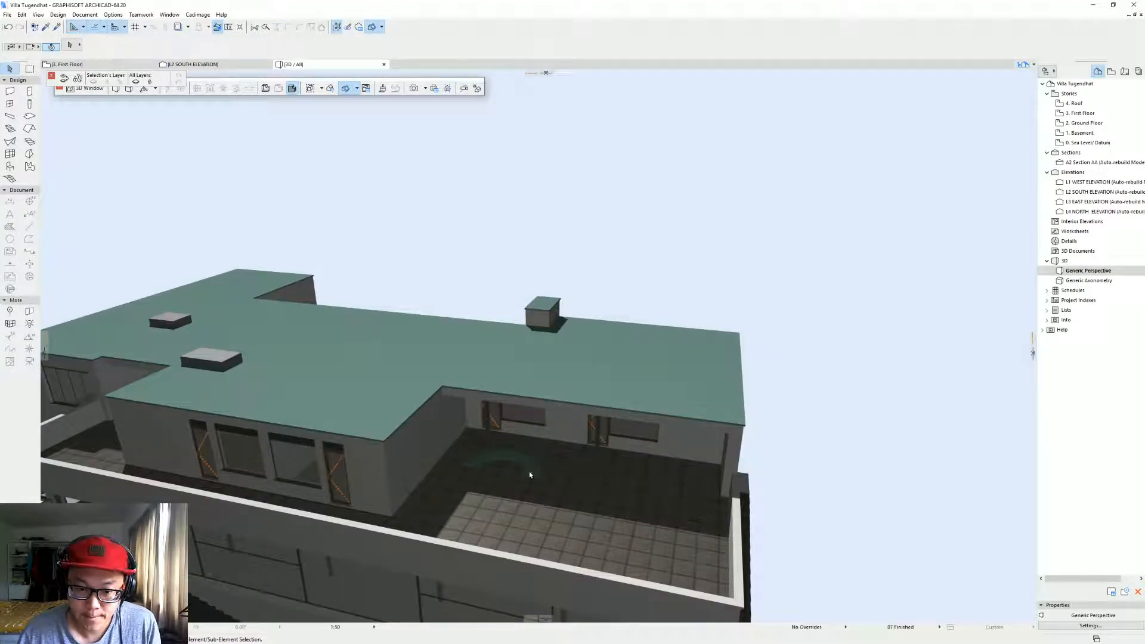
{"action": "middle_click_drag", "start_coordinate": [531, 475], "coordinate": [548, 437], "text": "shift"}
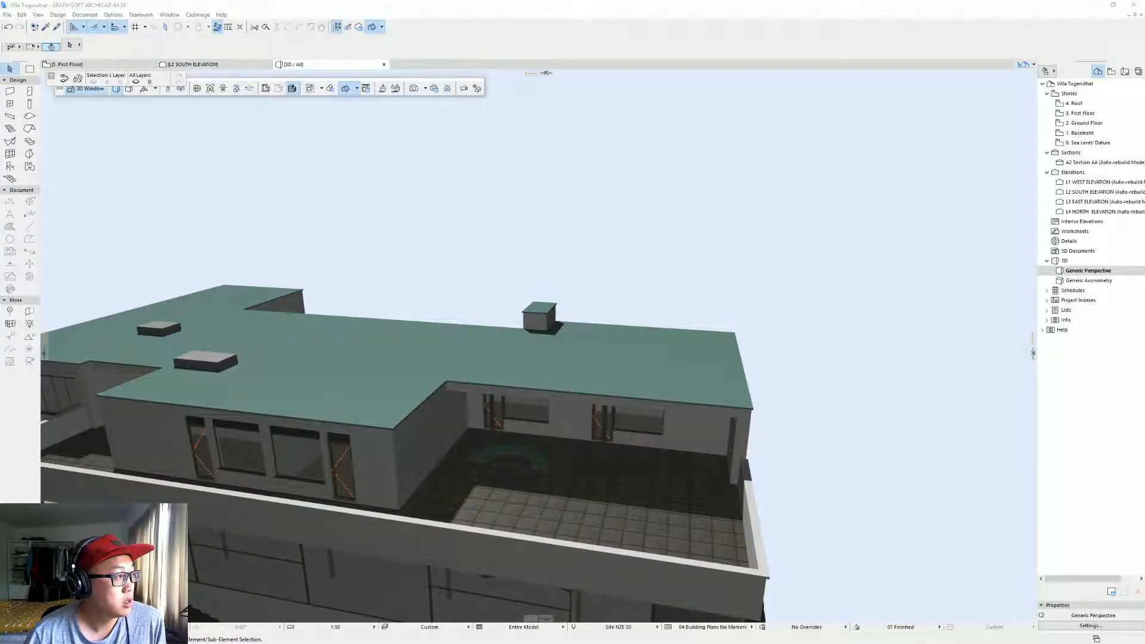
{"action": "key", "text": "alt+Tab"}
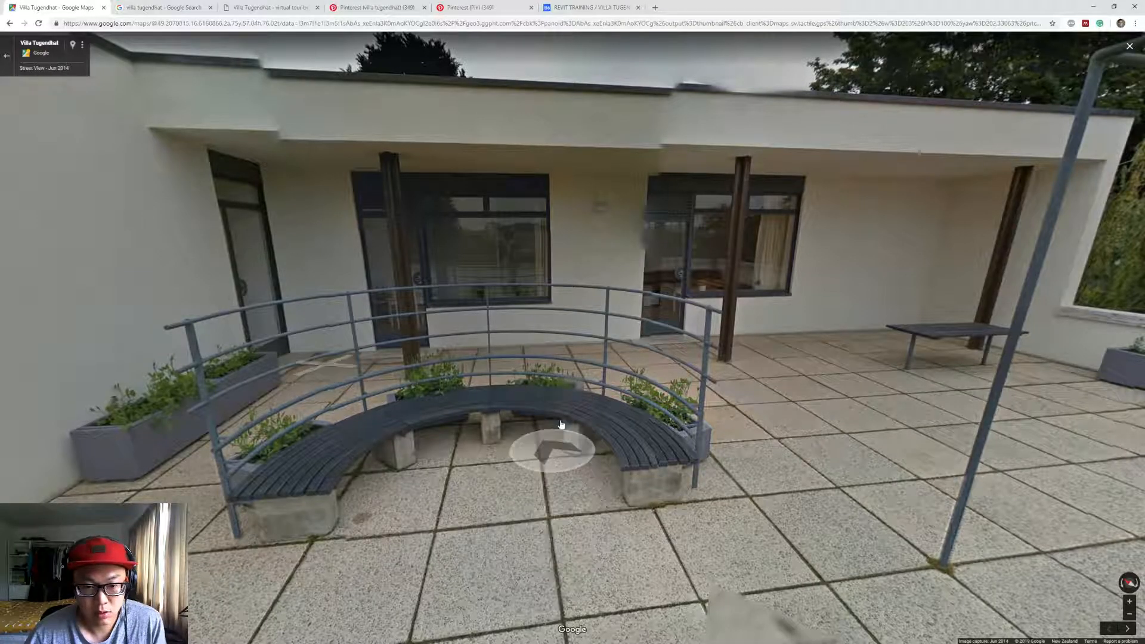
{"action": "key", "text": "alt+Tab"}
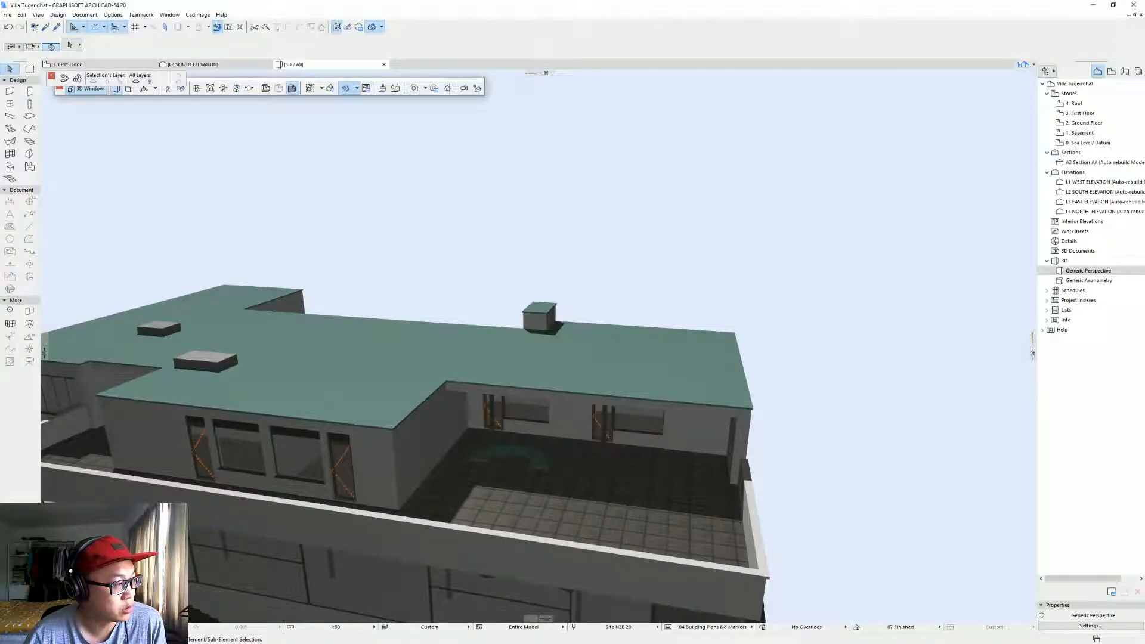
{"action": "key", "text": "F2"}
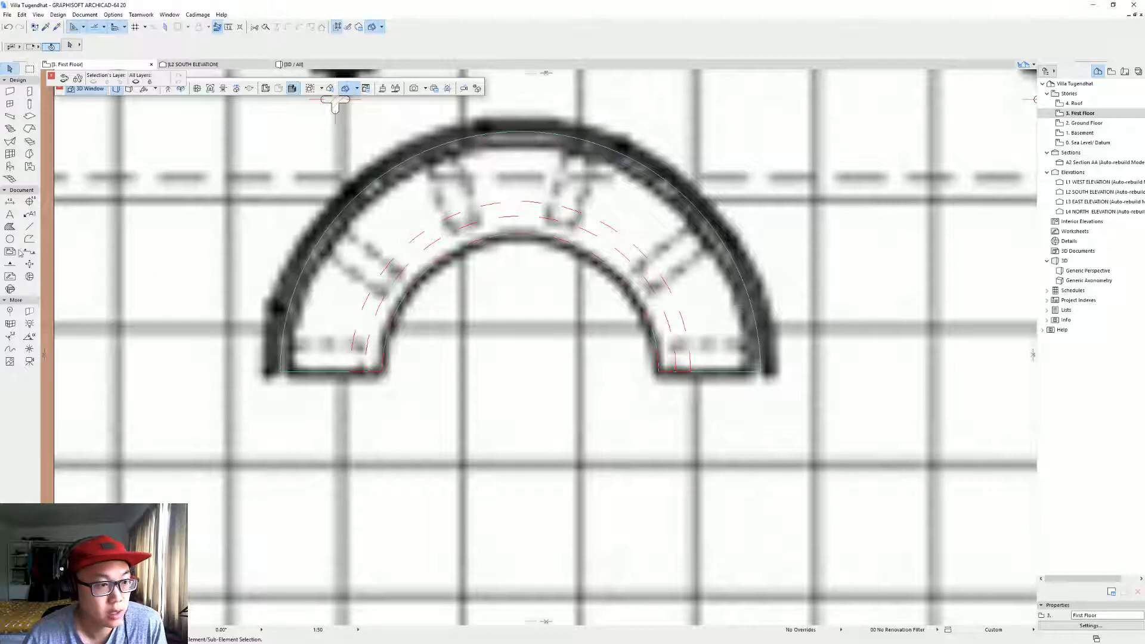
Set the default object to Railing Horizontal 20 from the Fences and Railings library folder.
{"action": "left_click", "coordinate": [8, 168]}
{"action": "key", "text": "ctrl+t"}
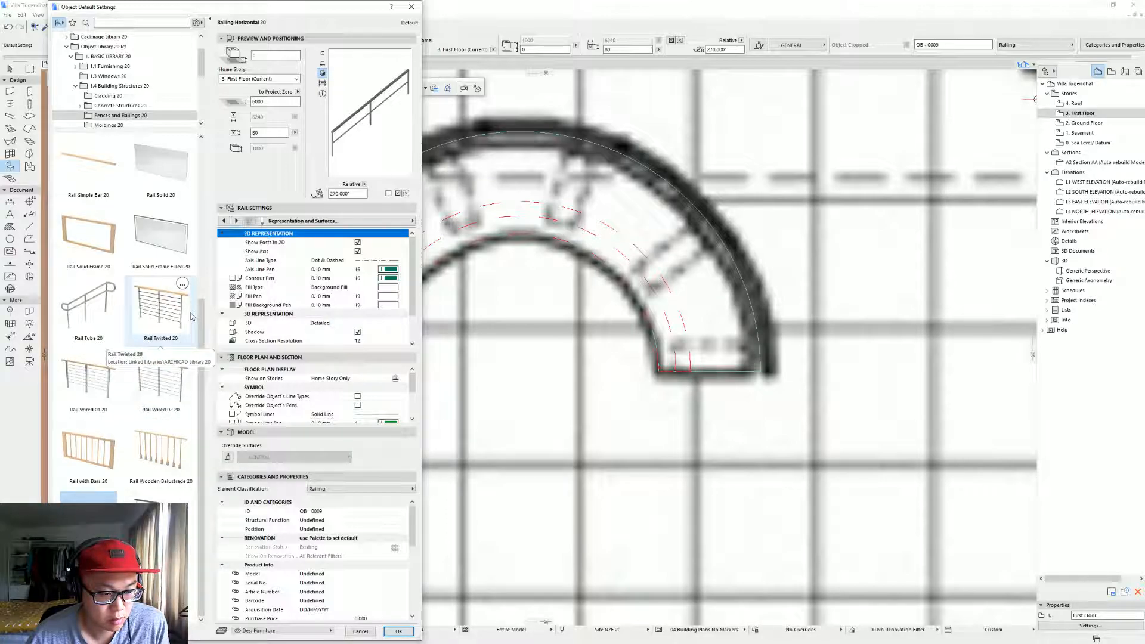
{"action": "left_click", "coordinate": [183, 389]}
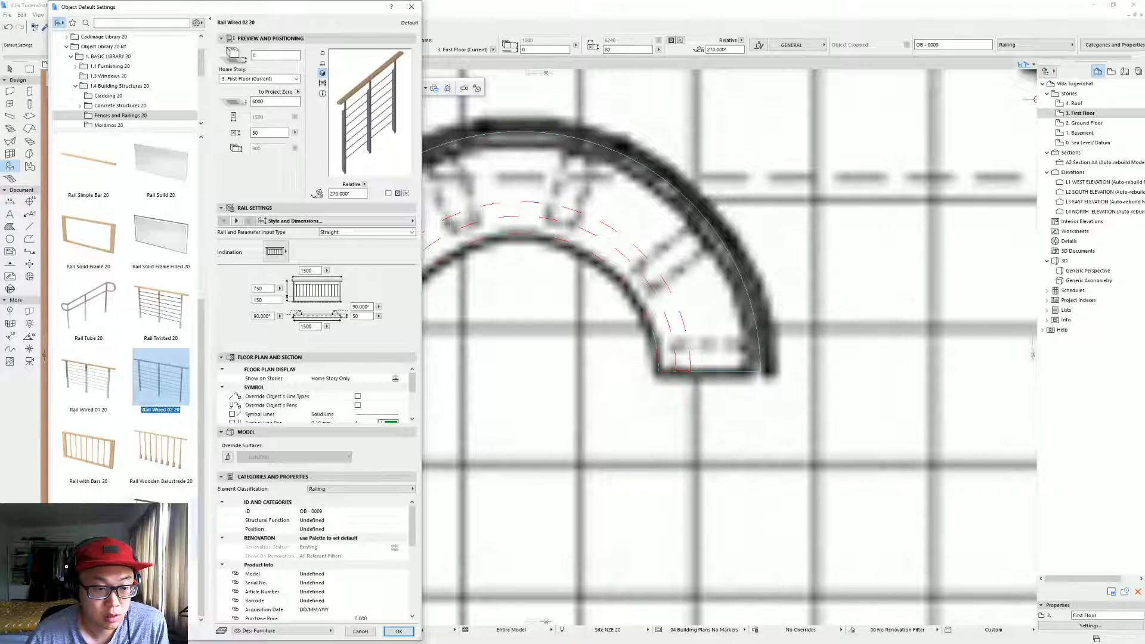
{"action": "left_click", "coordinate": [89, 520]}
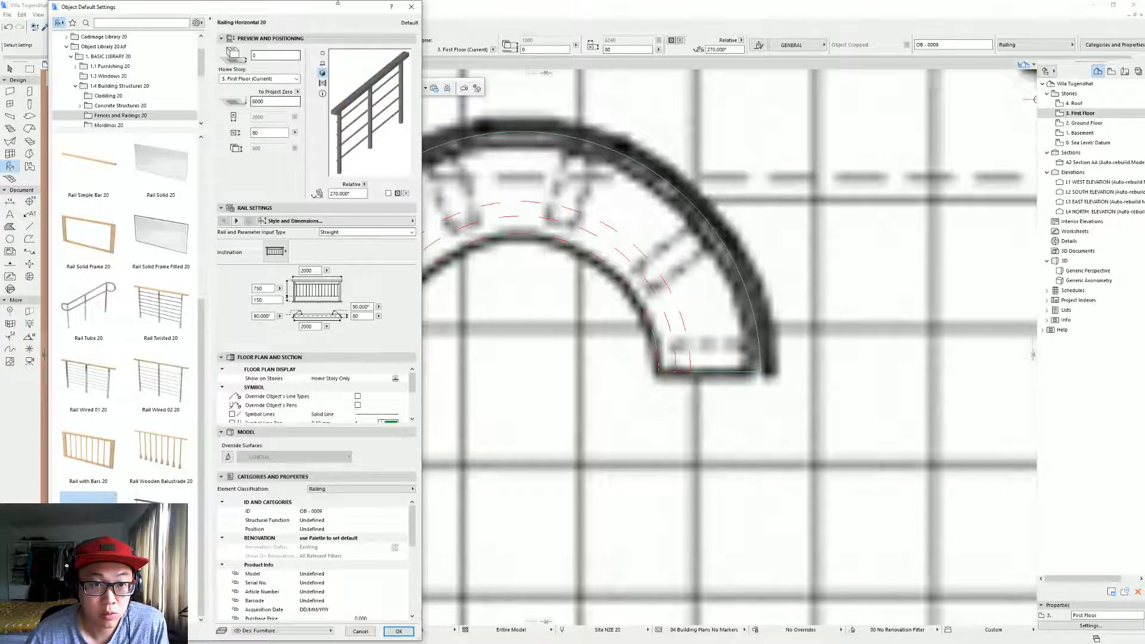
{"action": "left_click", "coordinate": [400, 631]}
Place the railing object at the outer corner of the curved slab's left end.
{"action": "left_click", "coordinate": [280, 373]}
{"action": "scroll", "coordinate": [316, 396], "scroll_direction": "down", "scroll_amount": 3}
{"action": "middle_click_drag", "start_coordinate": [312, 399], "coordinate": [320, 302]}
{"action": "key", "text": "w"}
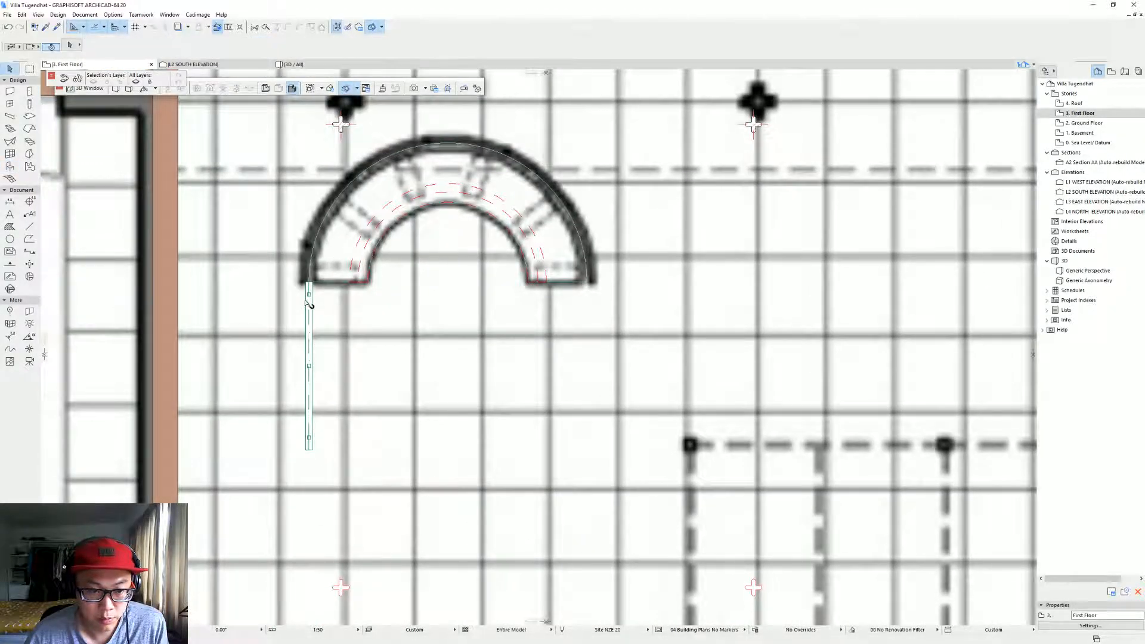
Rotate the railing about its upper end to 0° so it runs horizontally across the bench opening.
{"action": "left_click", "coordinate": [309, 283]}
{"action": "left_click", "coordinate": [310, 286]}
{"action": "left_click", "coordinate": [311, 290]}
{"action": "left_click", "coordinate": [313, 294]}
{"action": "left_click", "coordinate": [309, 294]}
{"action": "left_click", "coordinate": [309, 283]}
{"action": "left_click", "coordinate": [362, 325]}
{"action": "left_click", "coordinate": [309, 282]}
{"action": "left_click", "coordinate": [312, 310]}
{"action": "left_click", "coordinate": [478, 282]}
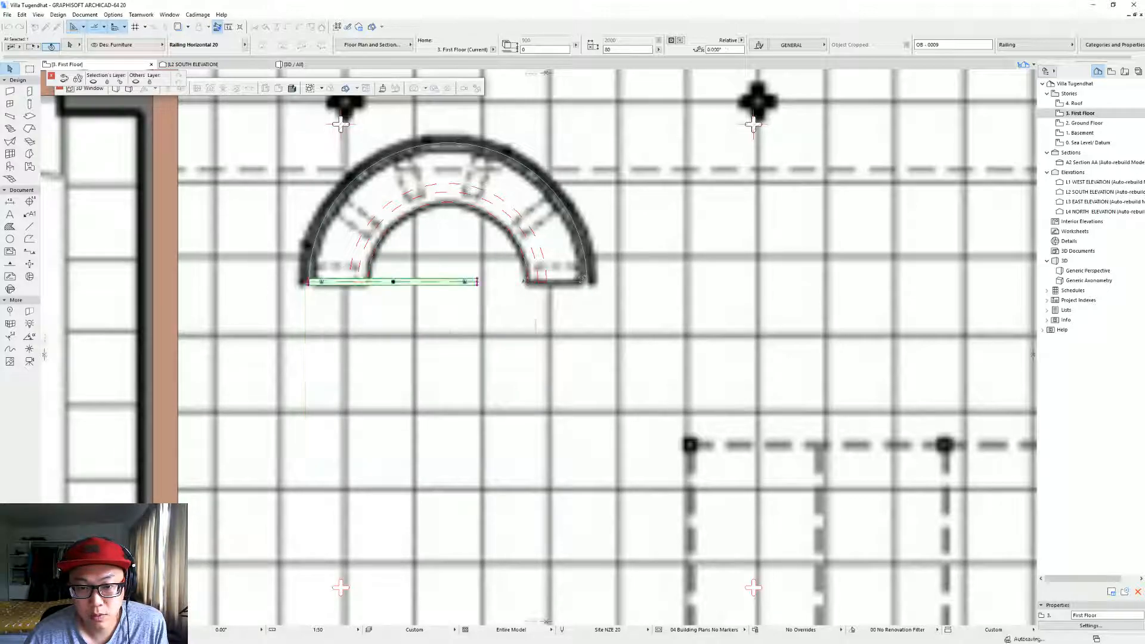
Stretch the railing's free end to the outer corner of the slab's right end.
{"action": "left_click", "coordinate": [581, 326]}
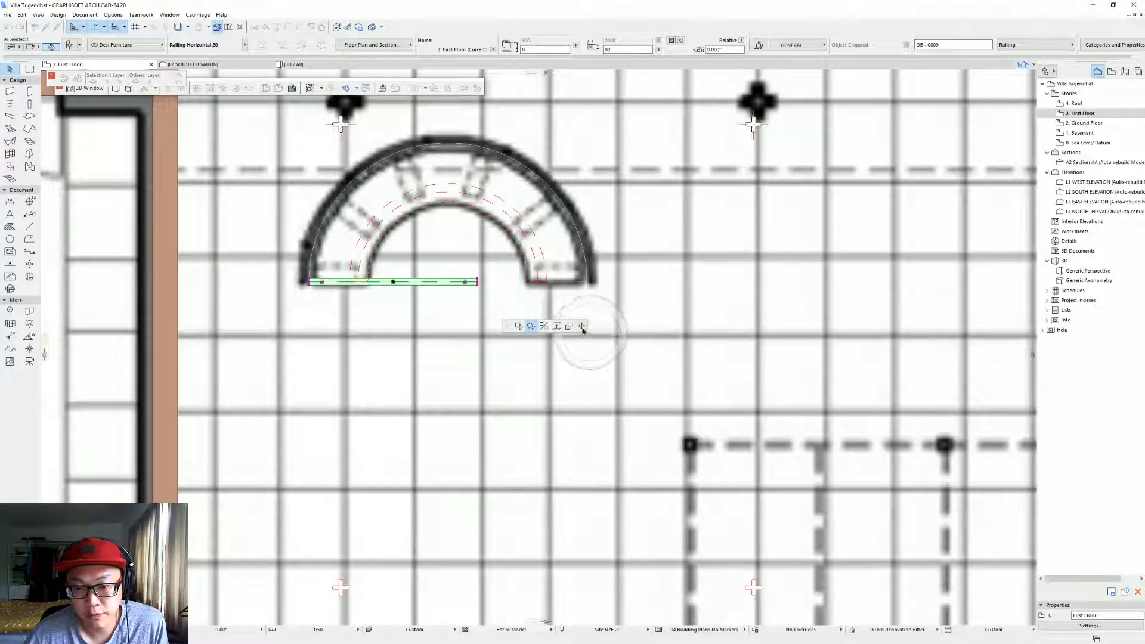
{"action": "left_click", "coordinate": [590, 278]}
{"action": "scroll", "coordinate": [597, 283], "scroll_direction": "up", "scroll_amount": 2}
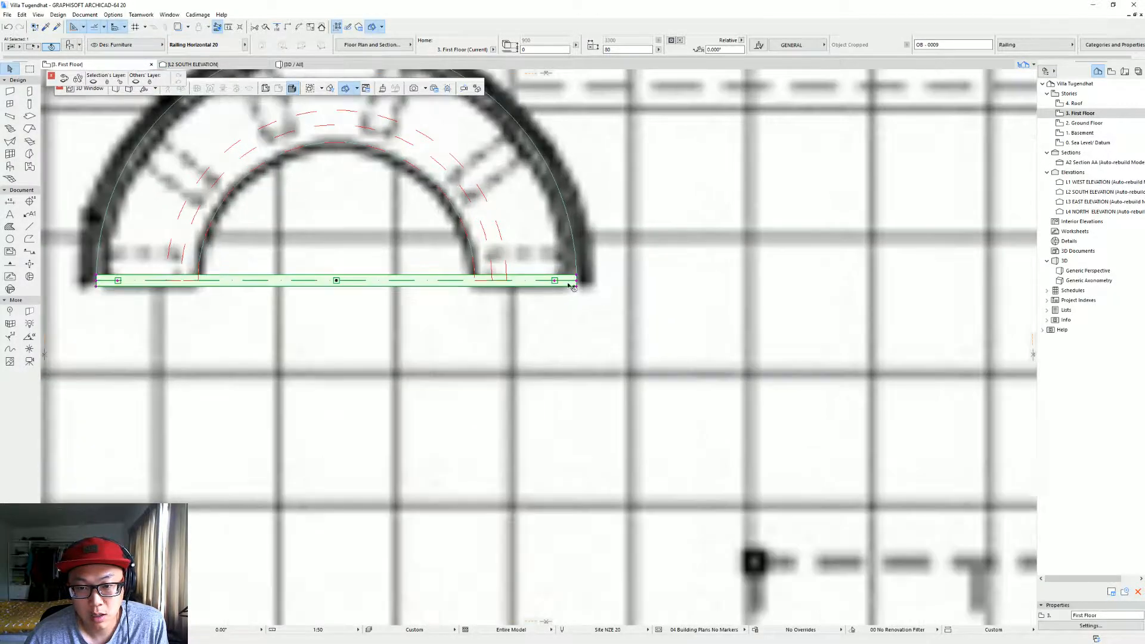
Shift the railing left past the slab's left corner and lengthen it past the right corner to about 3614.
{"action": "middle_click_drag", "start_coordinate": [216, 280], "coordinate": [620, 326]}
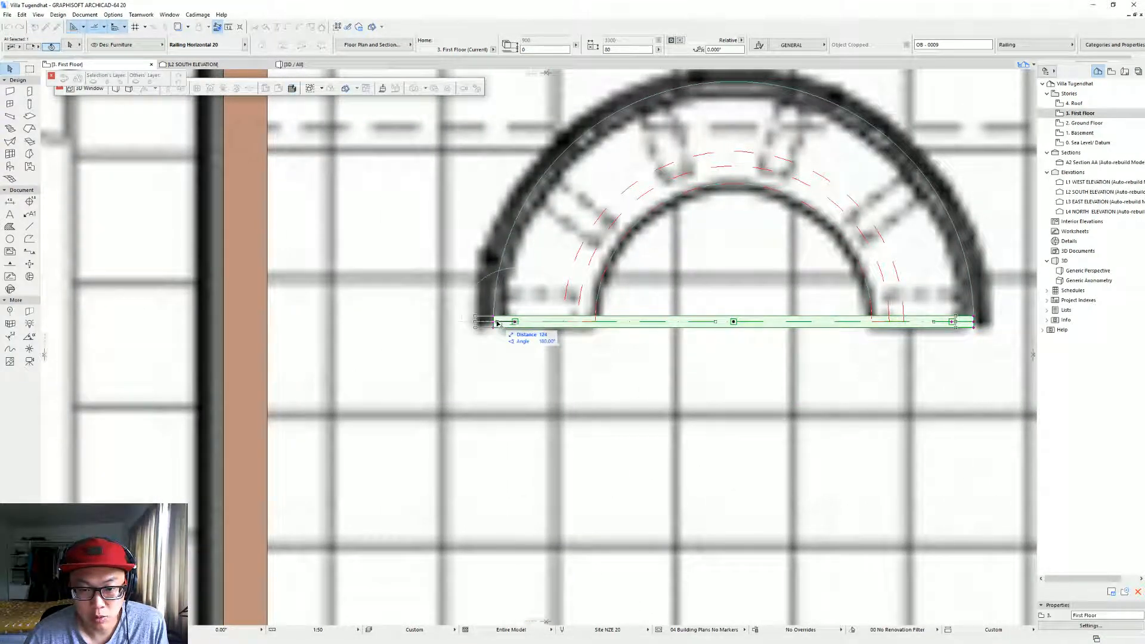
{"action": "middle_click_drag", "start_coordinate": [732, 333], "coordinate": [423, 324]}
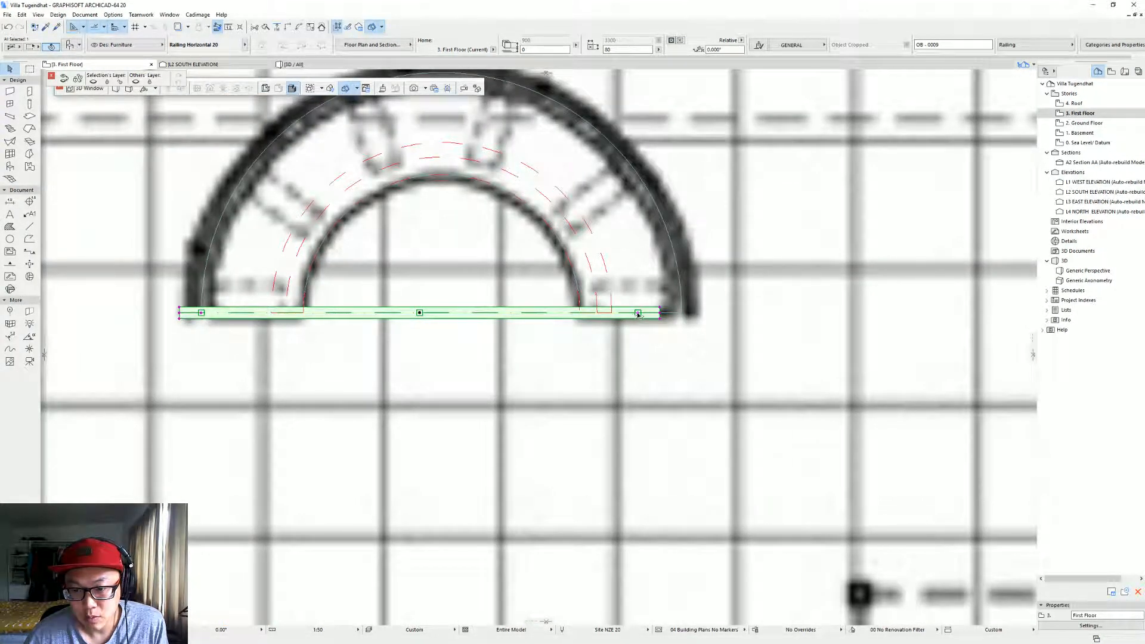
{"action": "left_click", "coordinate": [661, 313]}
{"action": "key", "text": "Escape"}
{"action": "left_click", "coordinate": [661, 313]}
{"action": "left_click", "coordinate": [707, 310]}
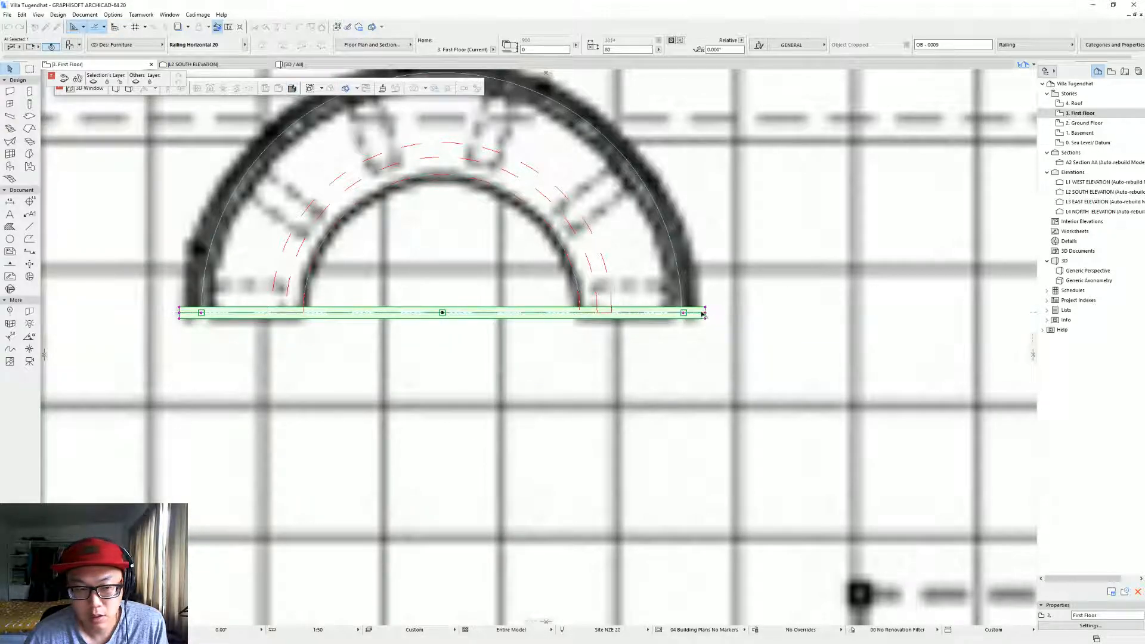
{"action": "key", "text": "Escape"}
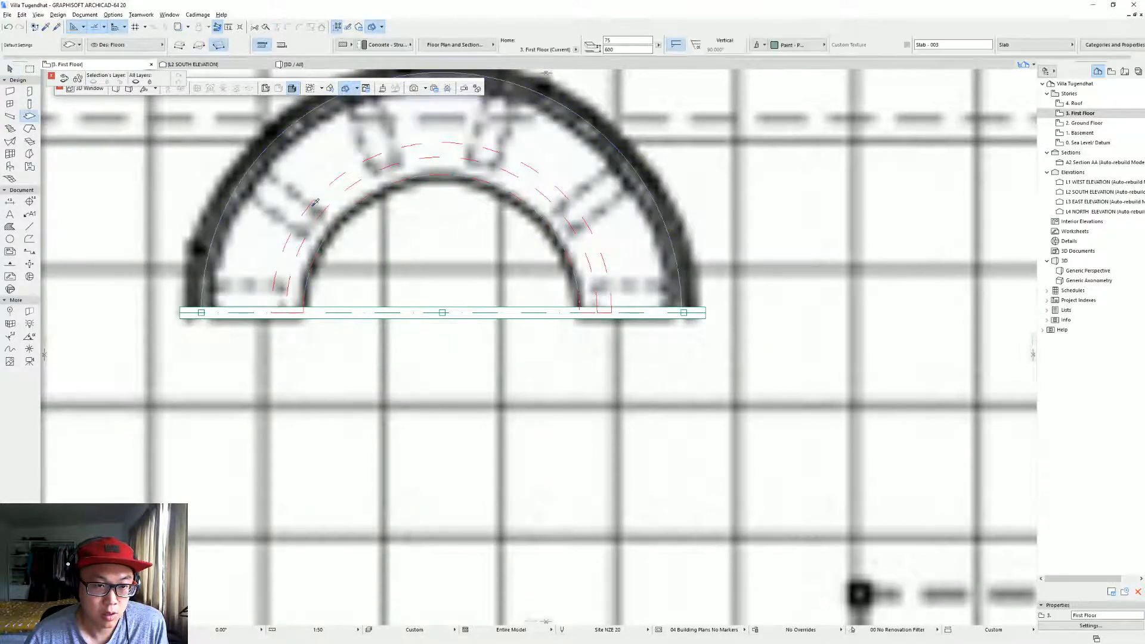
Draw a dashed semicircular arc above the railing, centred on its midpoint and running from its left end to its right end.
{"action": "left_click", "coordinate": [311, 205], "text": "alt"}
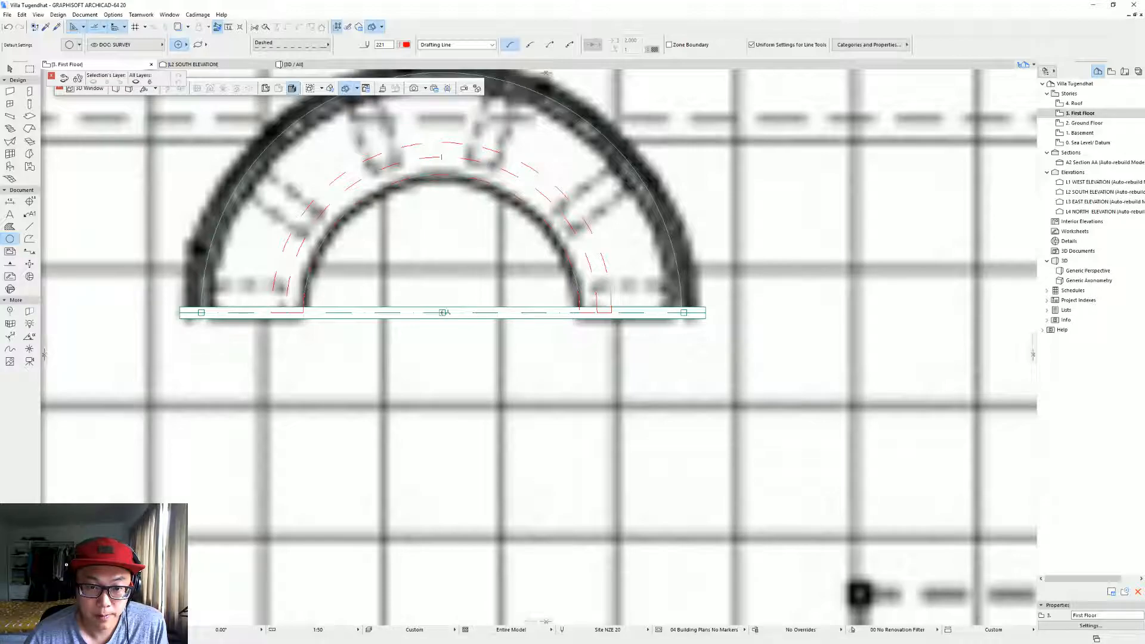
{"action": "left_click", "coordinate": [442, 312]}
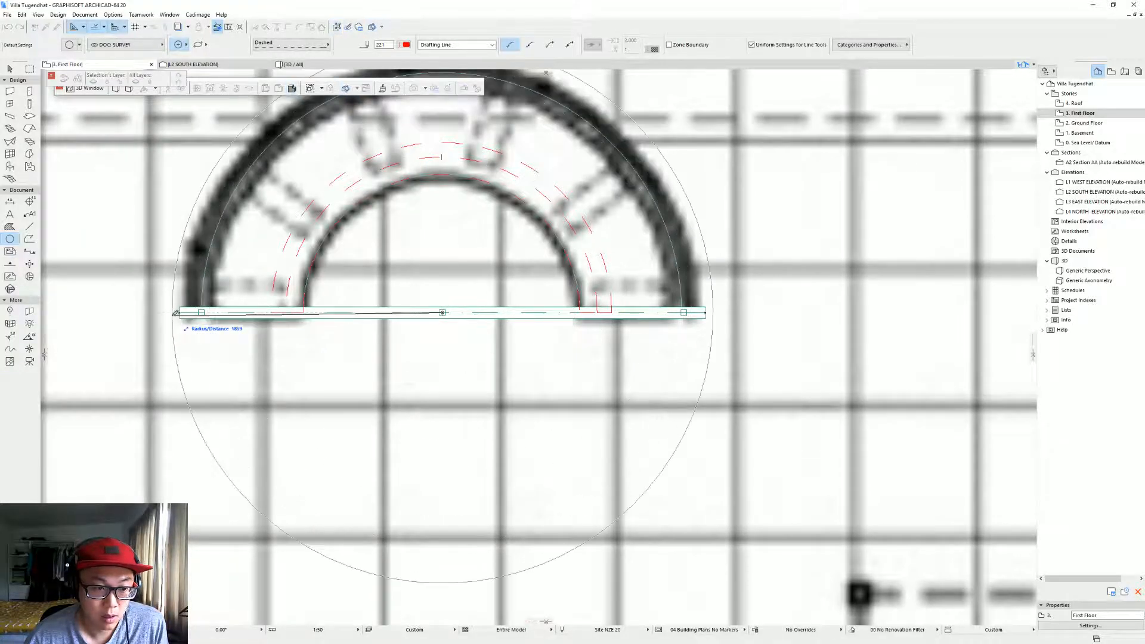
{"action": "left_click", "coordinate": [179, 312]}
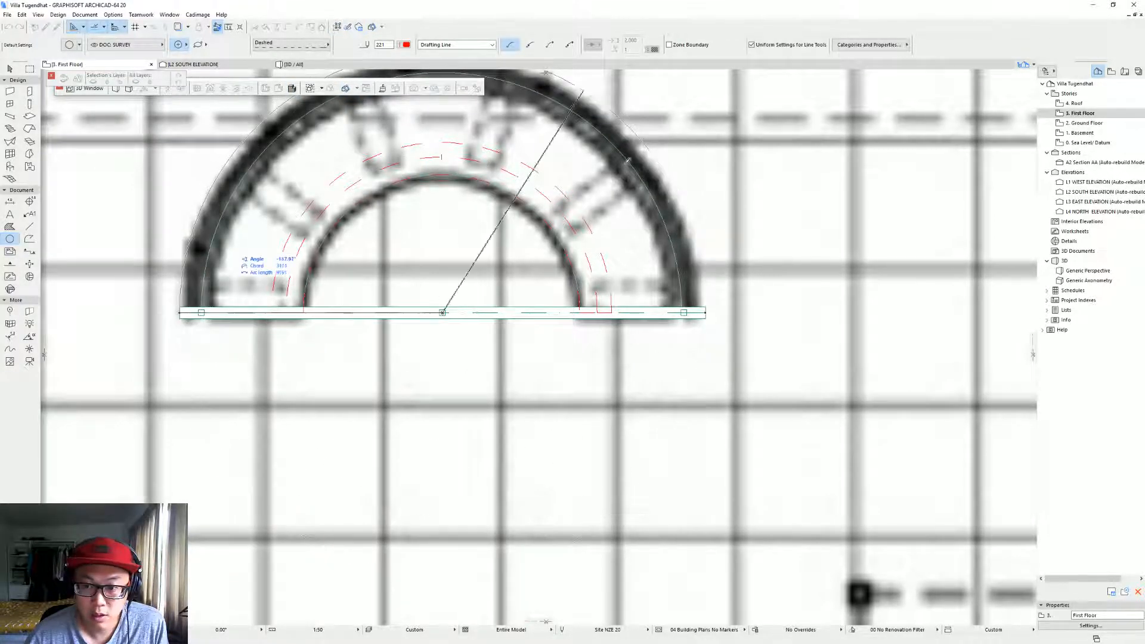
{"action": "left_click", "coordinate": [706, 312]}
{"action": "key", "text": "Escape"}
{"action": "left_click", "coordinate": [705, 315]}
{"action": "left_click", "coordinate": [704, 314]}
{"action": "key", "text": "Escape"}
{"action": "left_click", "coordinate": [705, 314]}
{"action": "key", "text": "Escape"}
{"action": "middle_click_drag", "start_coordinate": [460, 322], "coordinate": [550, 392]}
{"action": "left_click", "coordinate": [556, 380]}
{"action": "key", "text": "Escape"}
{"action": "left_click", "coordinate": [477, 380]}
{"action": "key", "text": "Escape"}
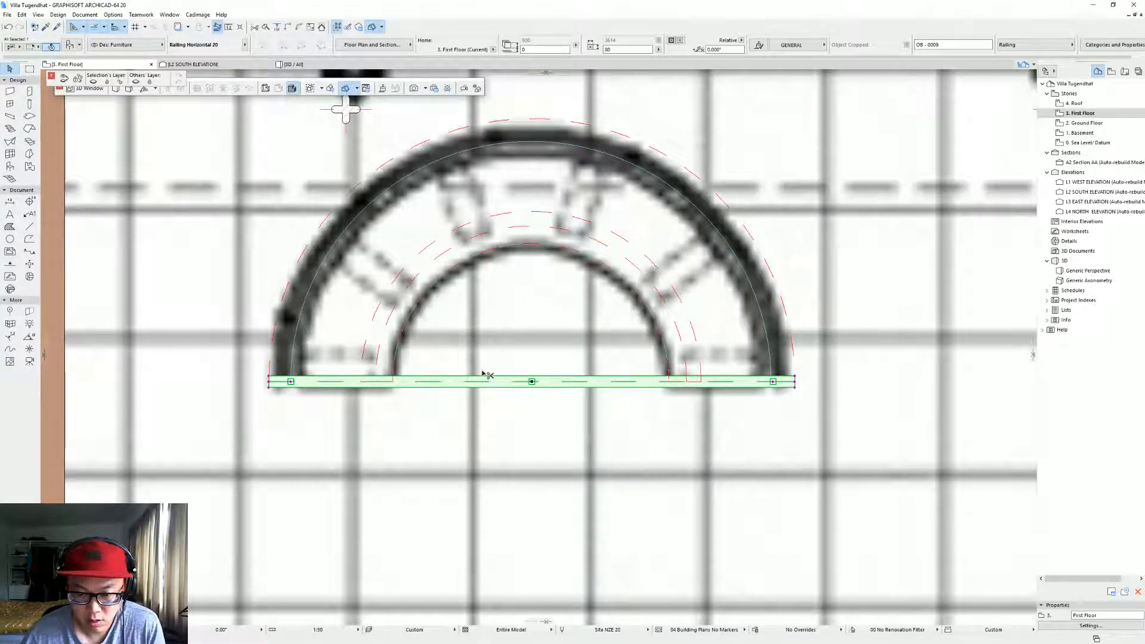
Examine the railing's style, handrail, post, bar, and representation settings for a way to curve it.
{"action": "double_click", "coordinate": [484, 374]}
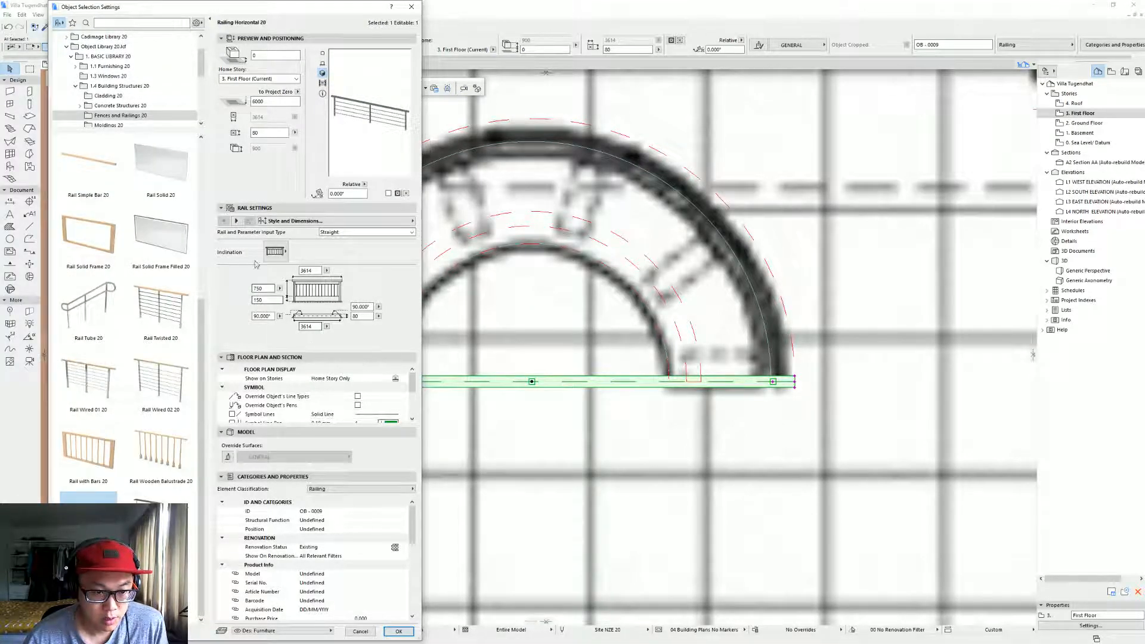
{"action": "left_click", "coordinate": [237, 221]}
{"action": "left_click", "coordinate": [311, 222]}
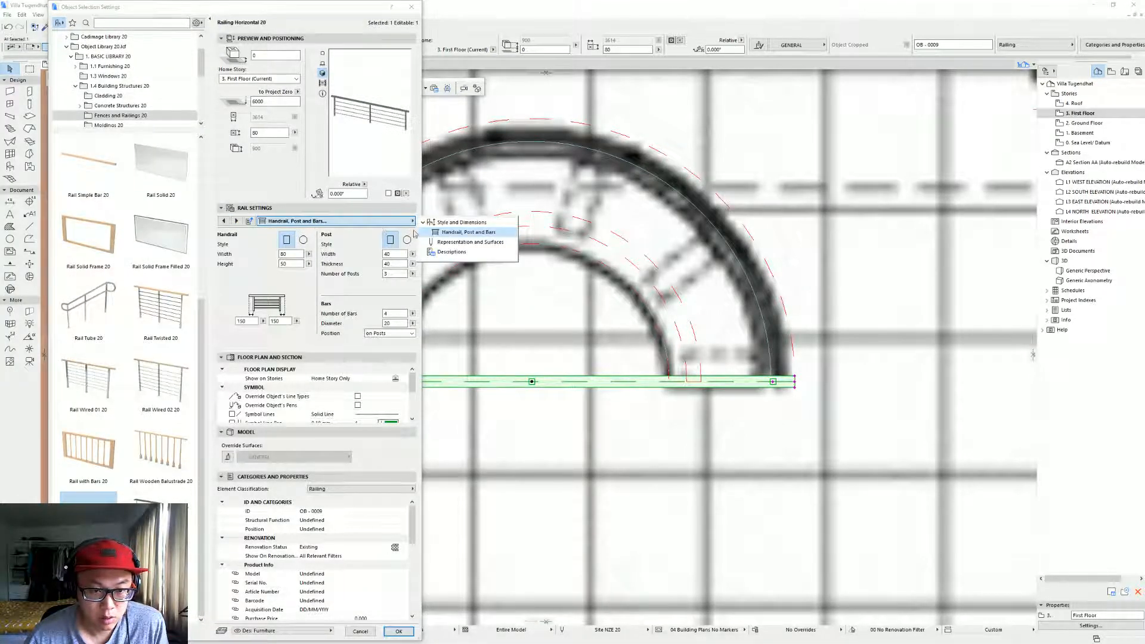
{"action": "left_click", "coordinate": [464, 242]}
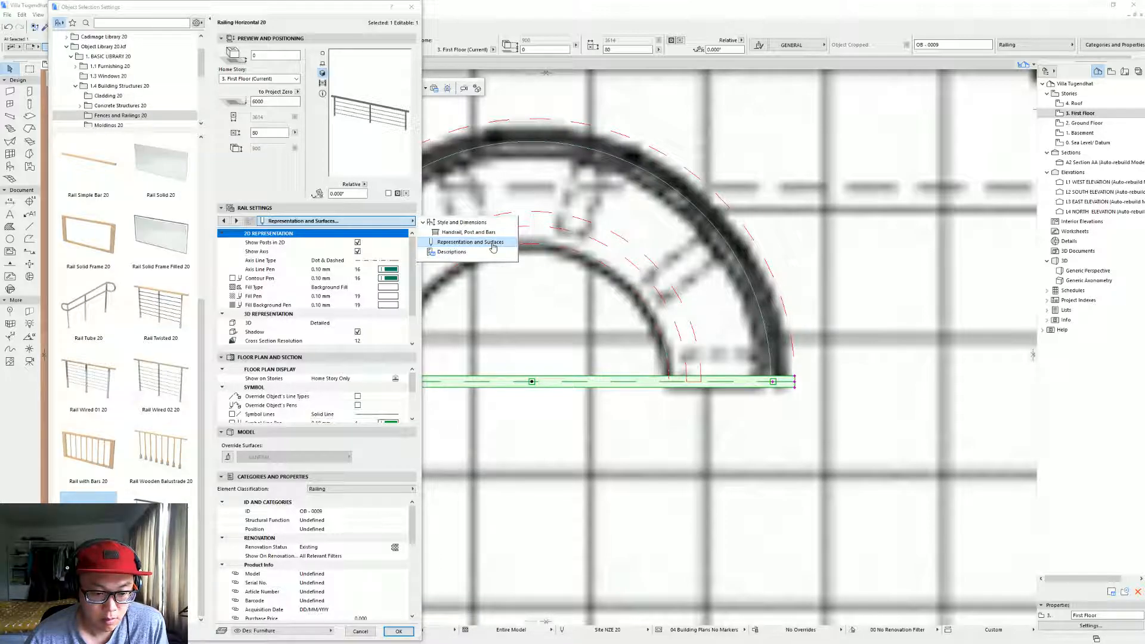
{"action": "key", "text": "Escape"}
{"action": "key", "text": "Escape"}
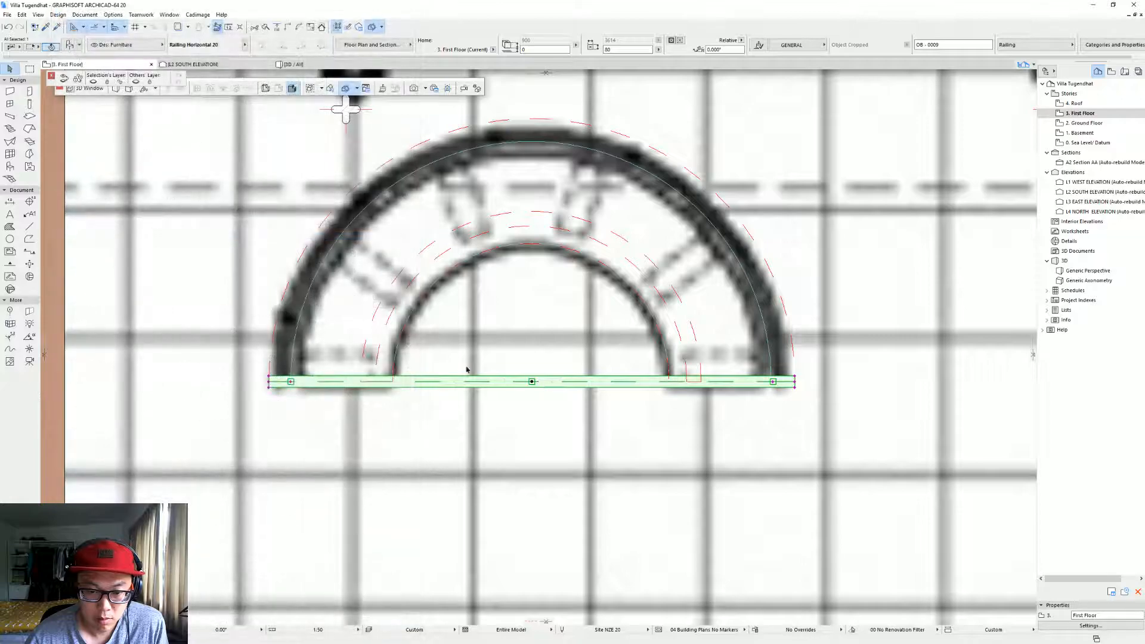
{"action": "key", "text": "ctrl+t"}
{"action": "key", "text": "Escape"}
{"action": "left_click", "coordinate": [551, 382]}
{"action": "key", "text": "Escape"}
{"action": "left_click", "coordinate": [613, 383]}
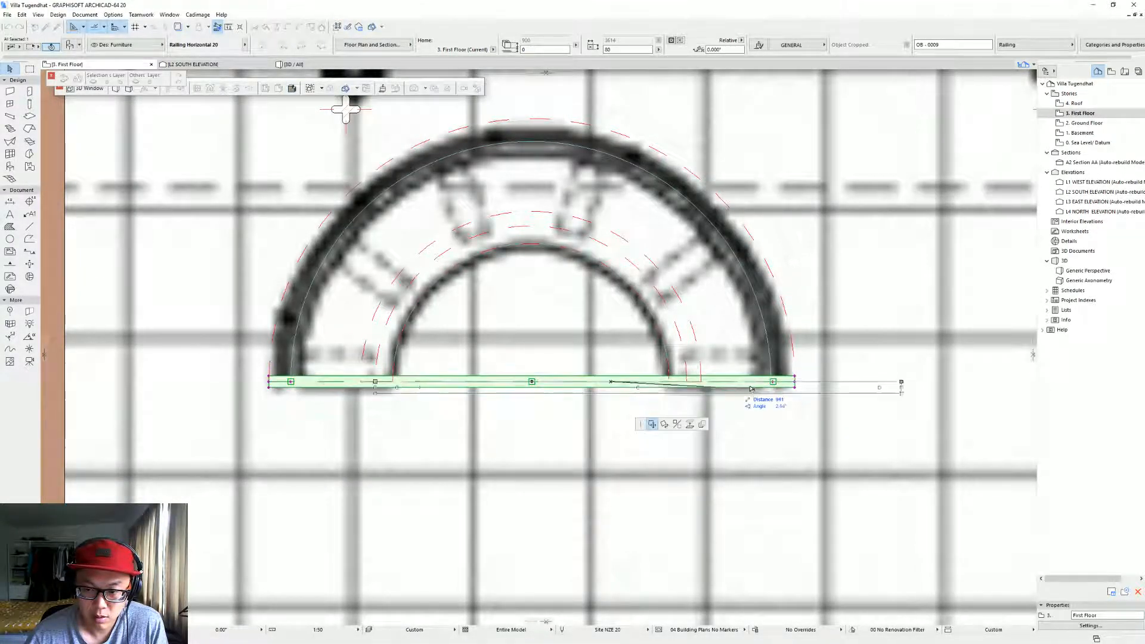
{"action": "key", "text": "Escape"}
{"action": "left_click", "coordinate": [735, 378]}
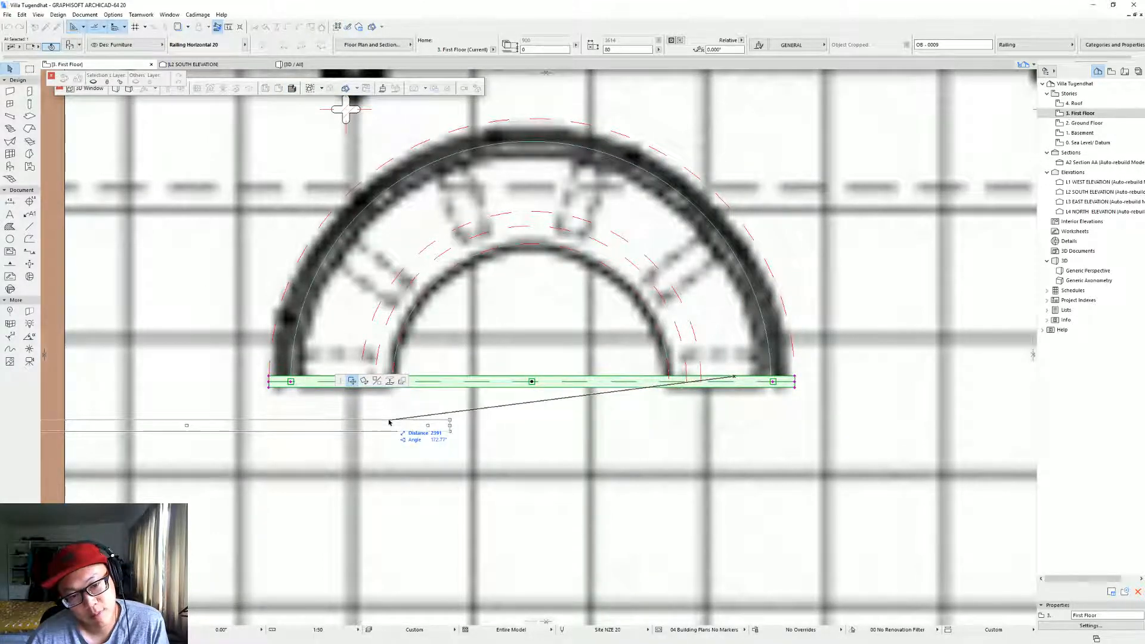
{"action": "key", "text": "Escape"}
{"action": "scroll", "coordinate": [495, 377], "scroll_direction": "down", "scroll_amount": 2}
{"action": "middle_click_drag", "start_coordinate": [491, 376], "coordinate": [437, 363]}
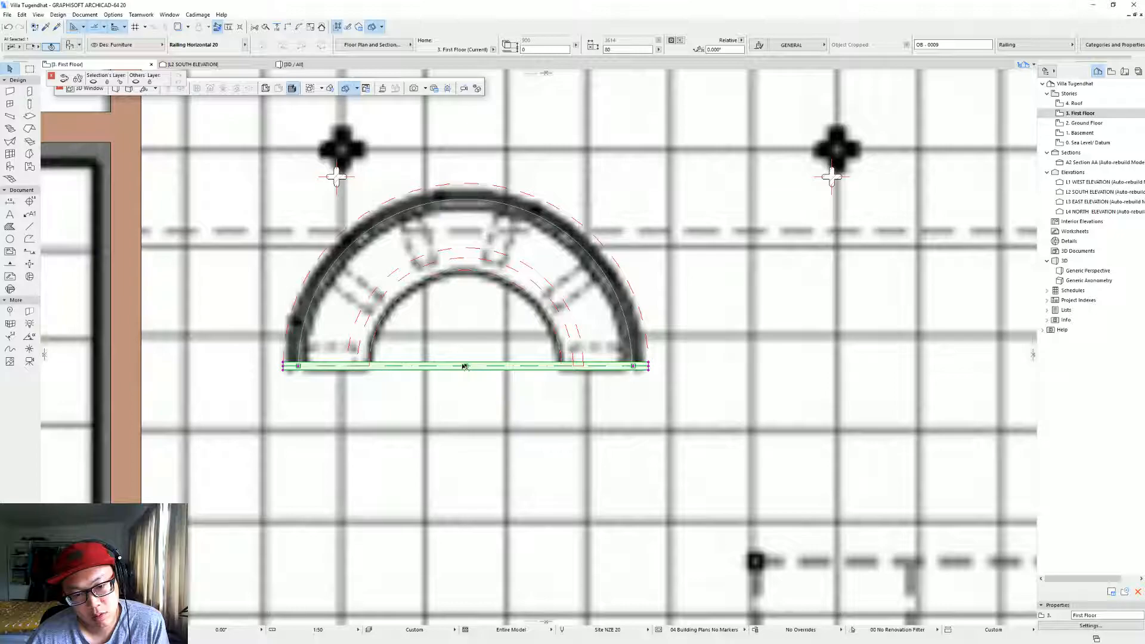
{"action": "left_click", "coordinate": [426, 366]}
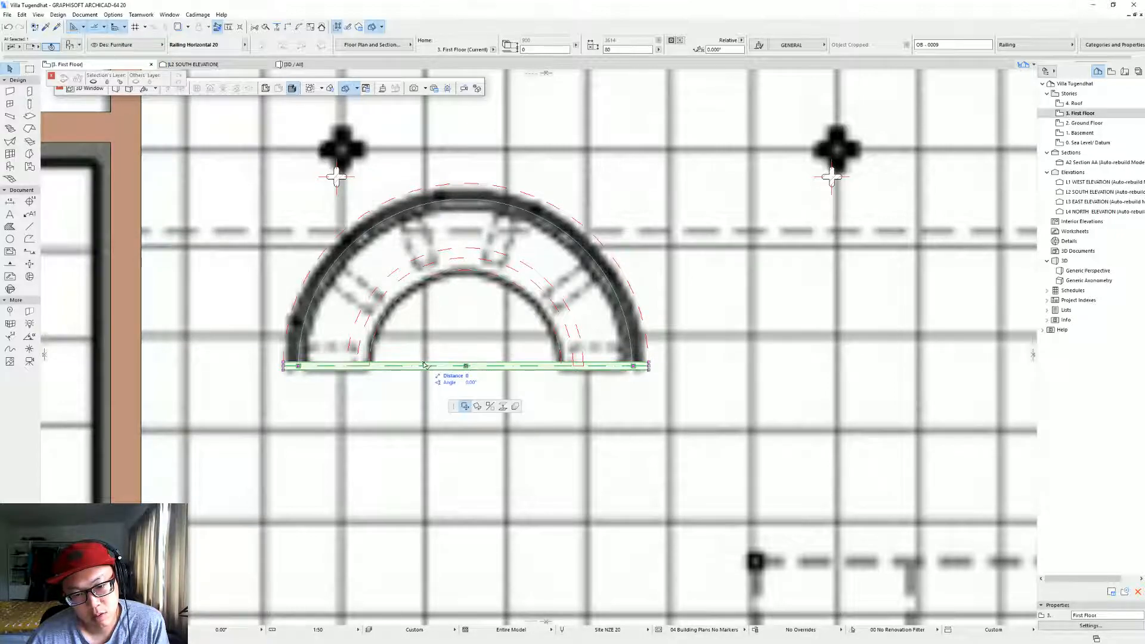
{"action": "key", "text": "Escape"}
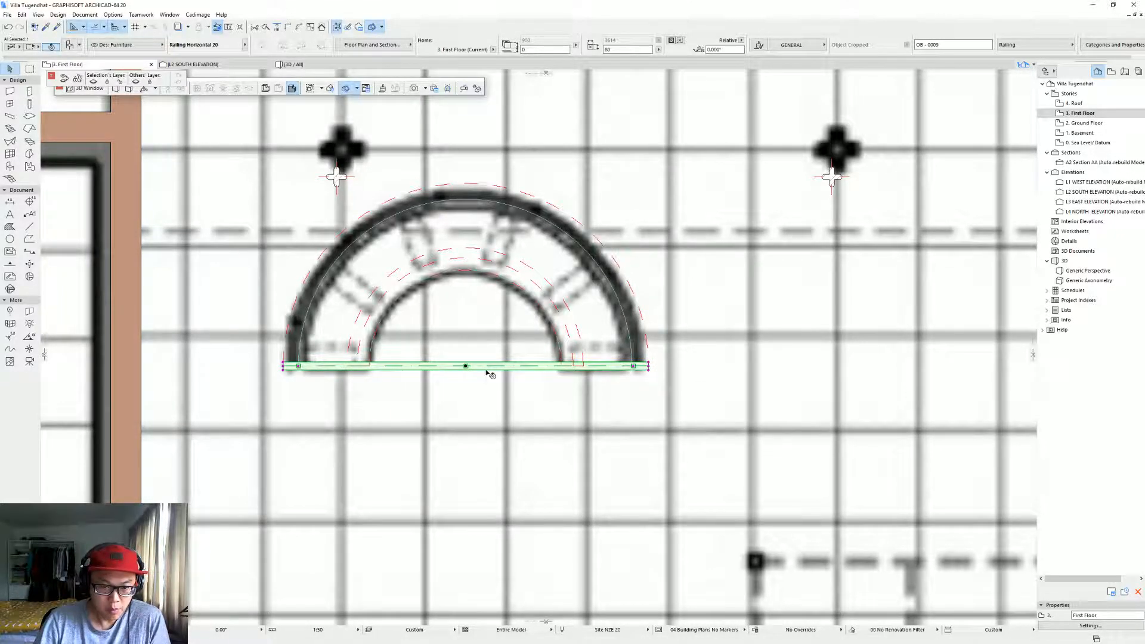
Review the settings of the straight Railing Horizontal 20 object across the bench and examine the terrace in 3D.
{"action": "double_click", "coordinate": [488, 369]}
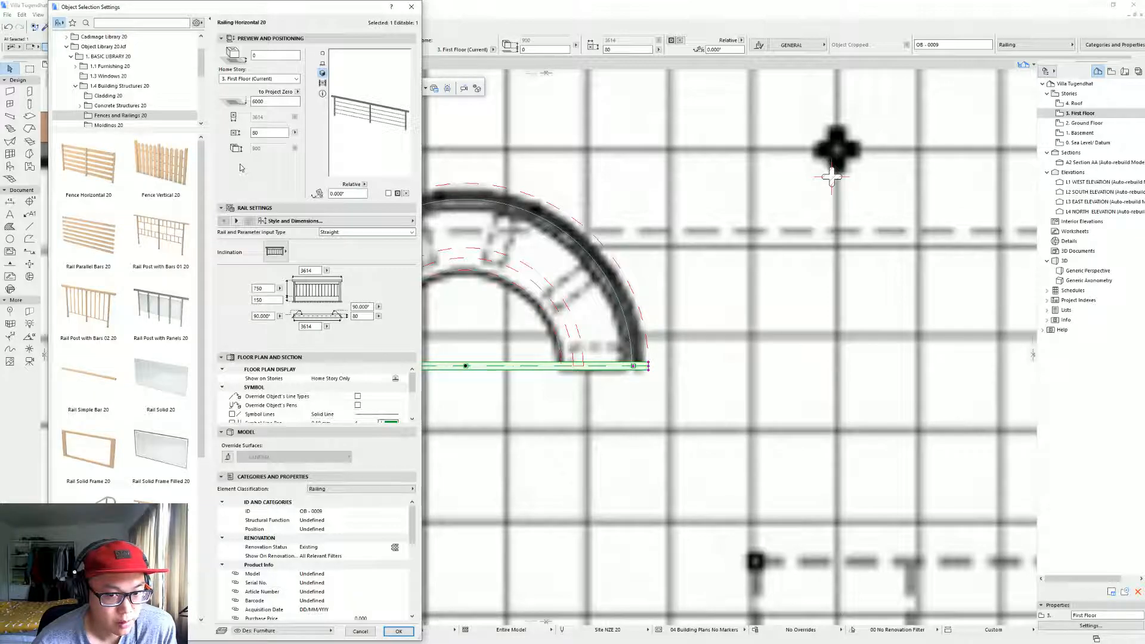
{"action": "key", "text": "Return"}
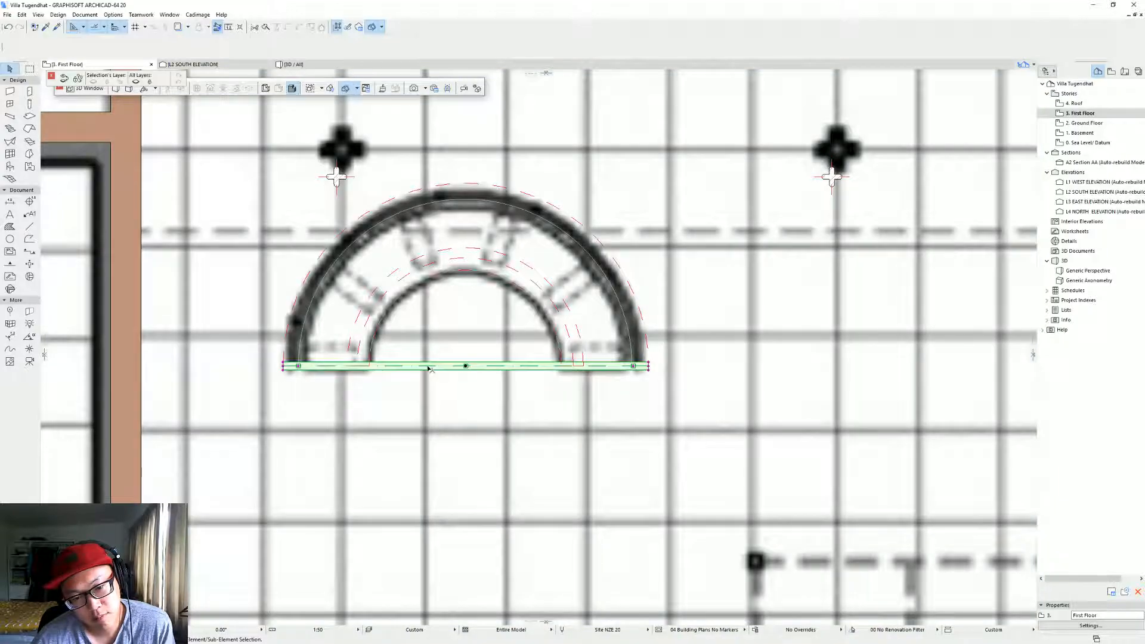
{"action": "left_click", "coordinate": [431, 365]}
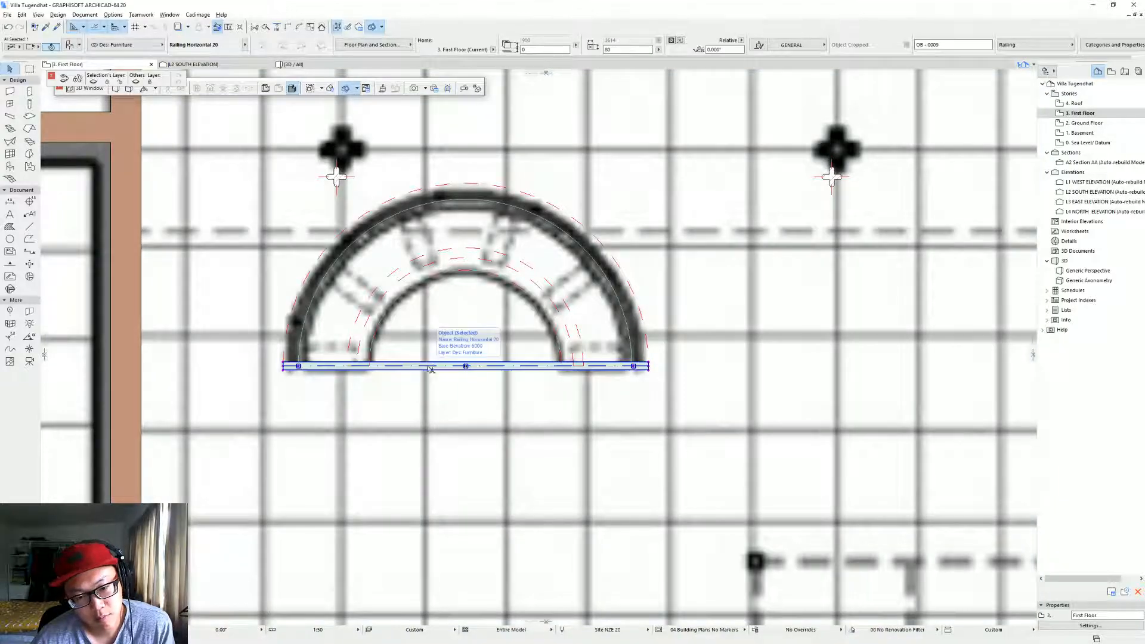
{"action": "left_click", "coordinate": [431, 365], "text": "alt"}
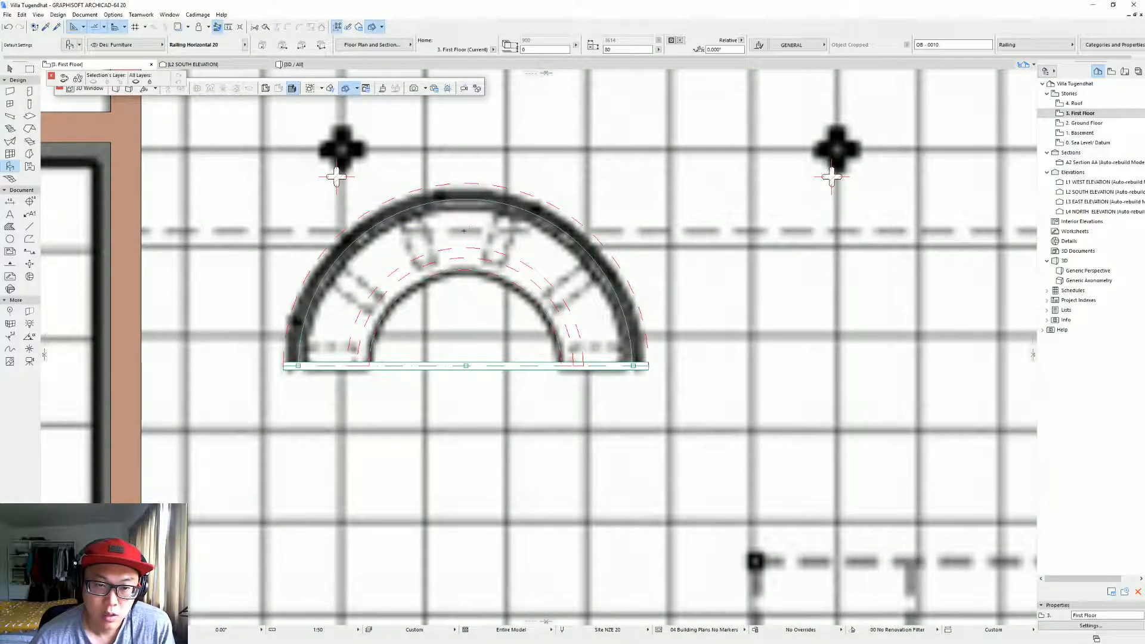
{"action": "key", "text": "F3"}
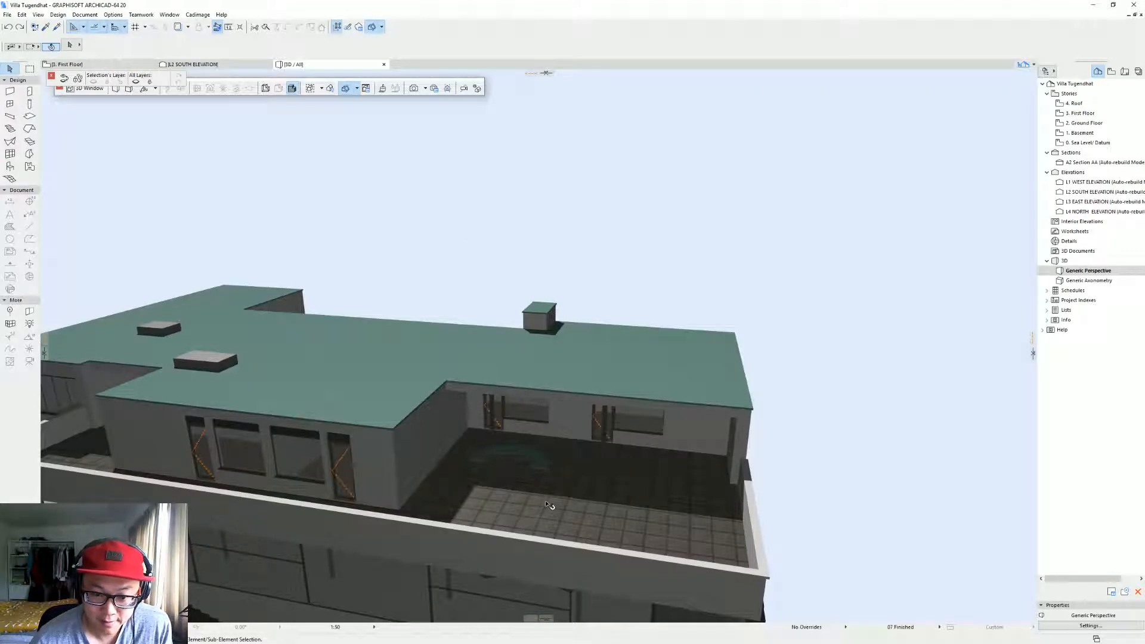
{"action": "middle_click_drag", "start_coordinate": [418, 503], "coordinate": [376, 519], "text": "shift"}
{"action": "mouse_move", "coordinate": [483, 459]}
{"action": "middle_mouse_down", "text": "shift"}
{"action": "mouse_move", "coordinate": [588, 469]}
{"action": "mouse_move", "coordinate": [476, 474]}
{"action": "middle_mouse_up", "text": "shift"}
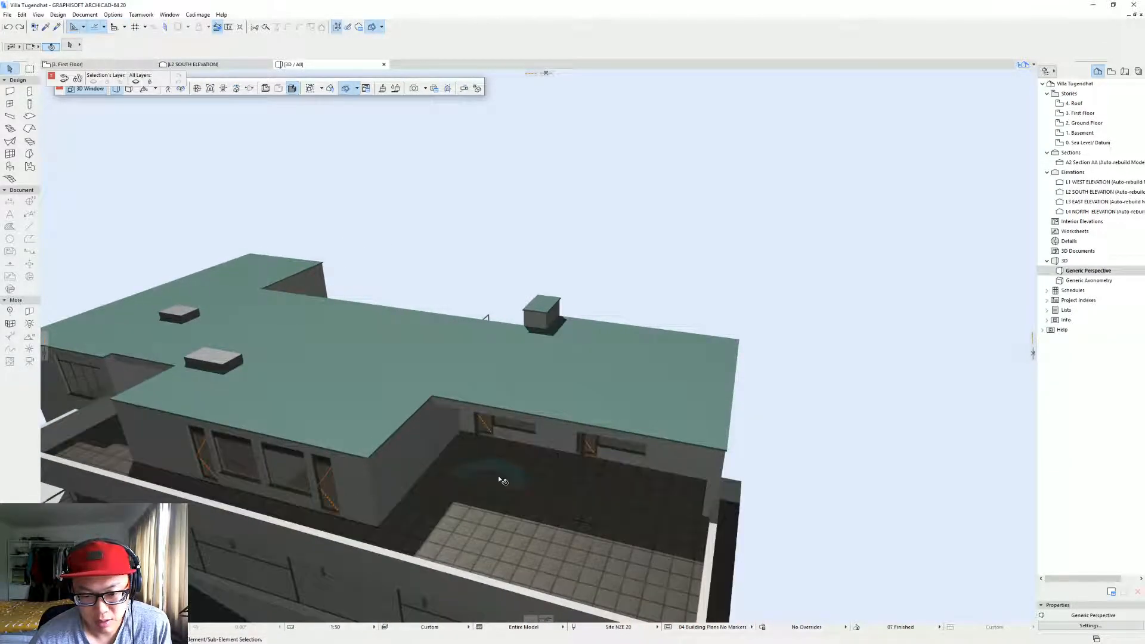
{"action": "middle_click_drag", "start_coordinate": [555, 490], "coordinate": [538, 544], "text": "shift"}
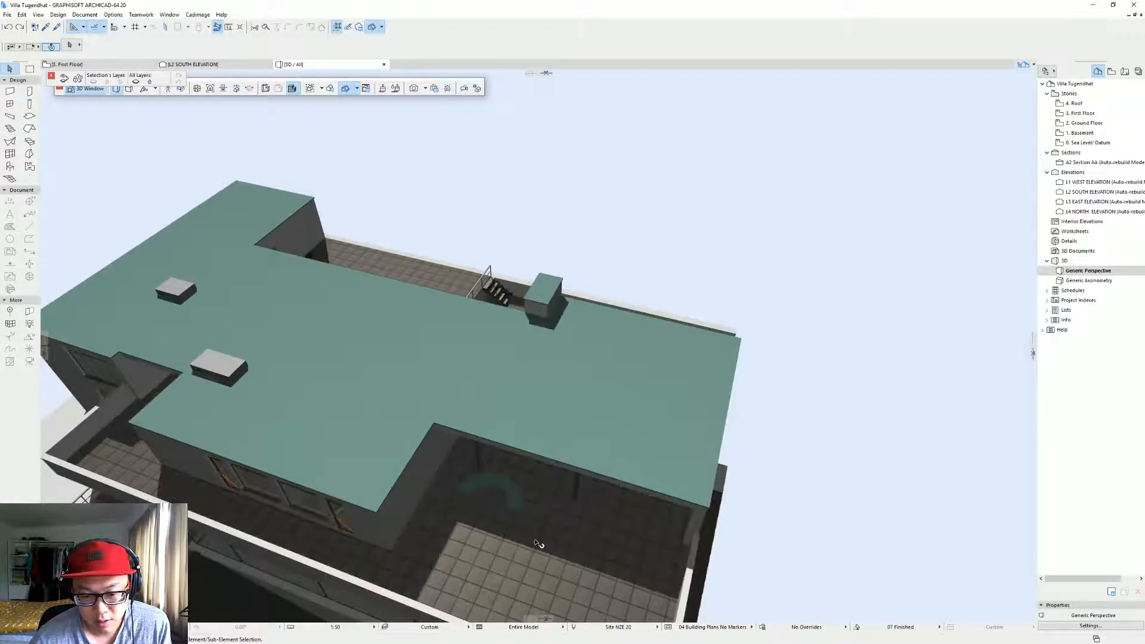
{"action": "key", "text": "F2"}
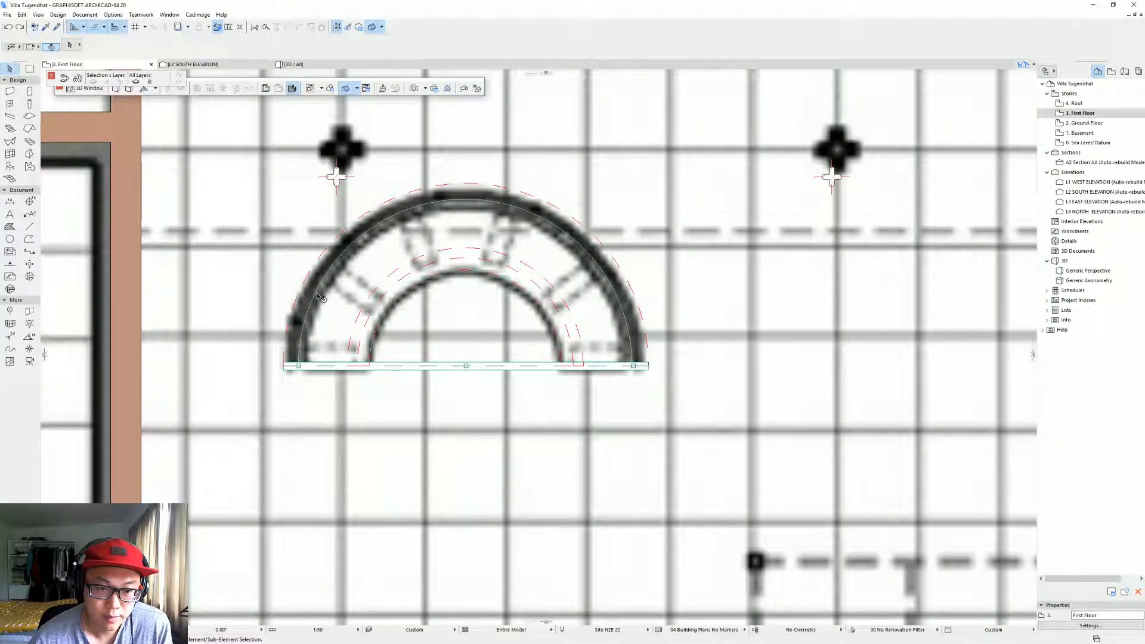
Offset a copy of the bench's outermost dashed arc slightly inward on the First Floor plan.
{"action": "scroll", "coordinate": [323, 292], "scroll_direction": "up", "scroll_amount": 4}
{"action": "left_click", "coordinate": [250, 400]}
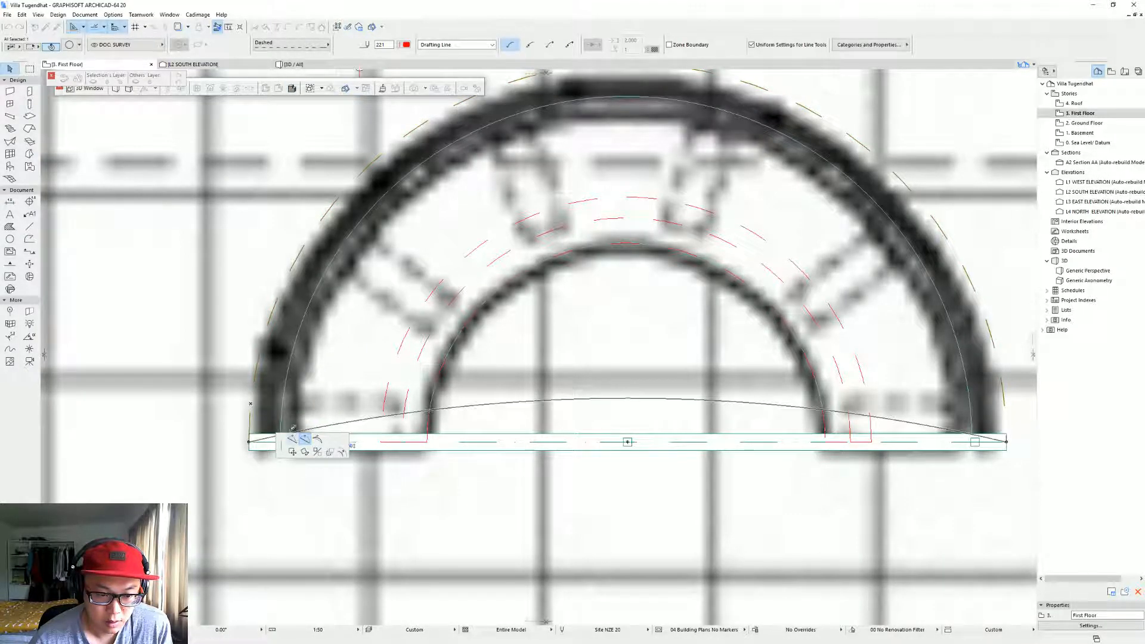
{"action": "left_click", "coordinate": [252, 426]}
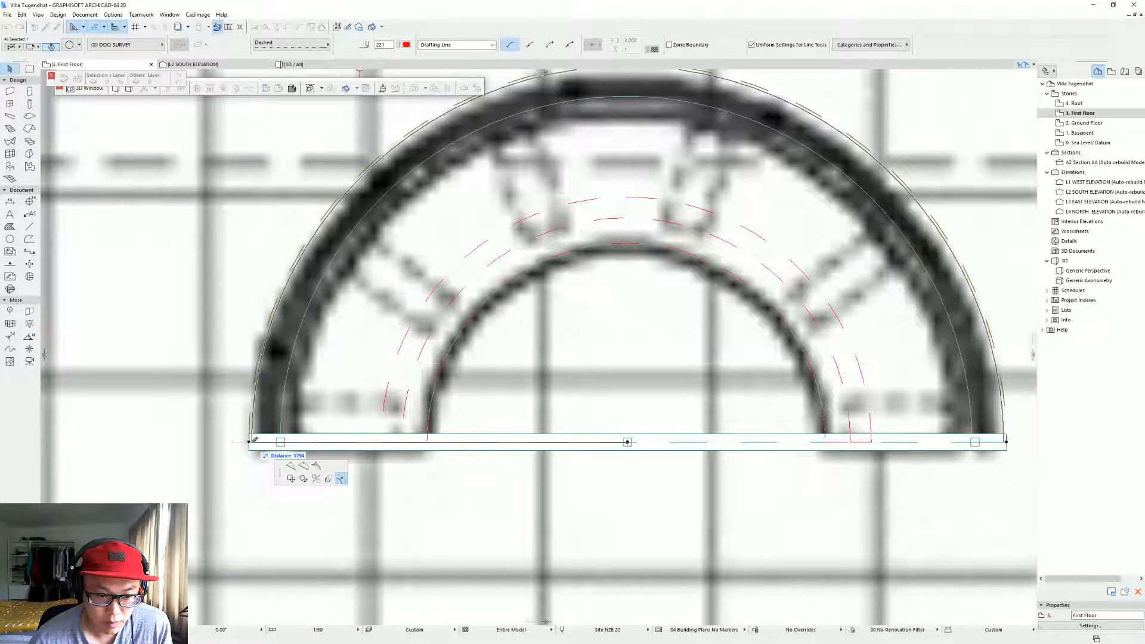
{"action": "left_click", "coordinate": [254, 441]}
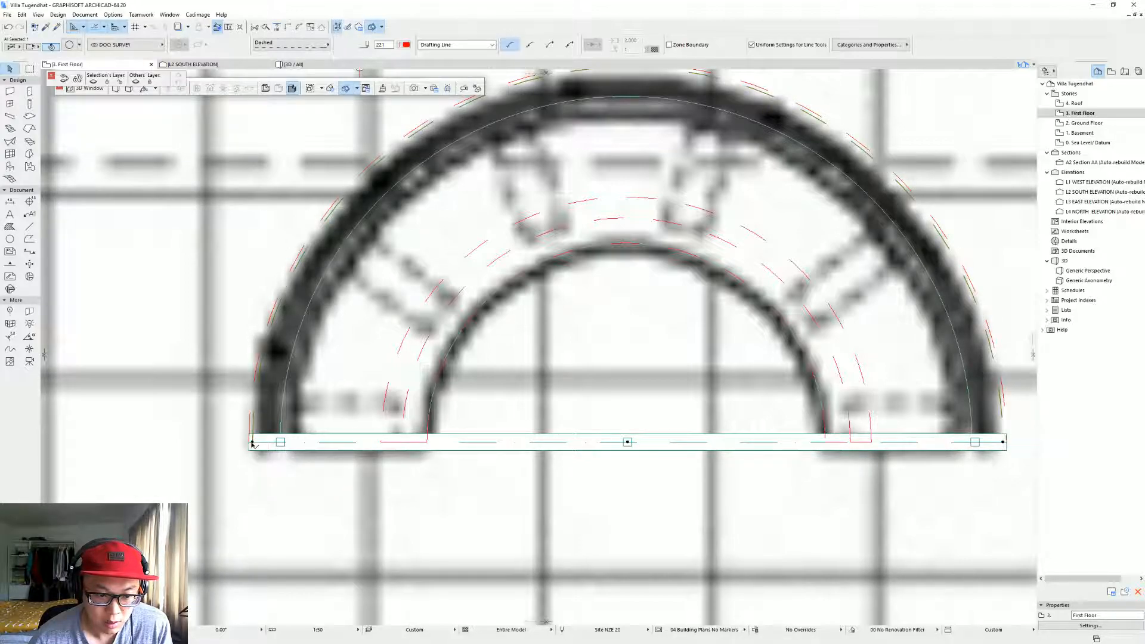
Delete the straight horizontal railing object that spans the two ends of the semicircular bench.
{"action": "key", "text": "Escape"}
{"action": "left_click", "coordinate": [352, 442]}
{"action": "key", "text": "Delete"}
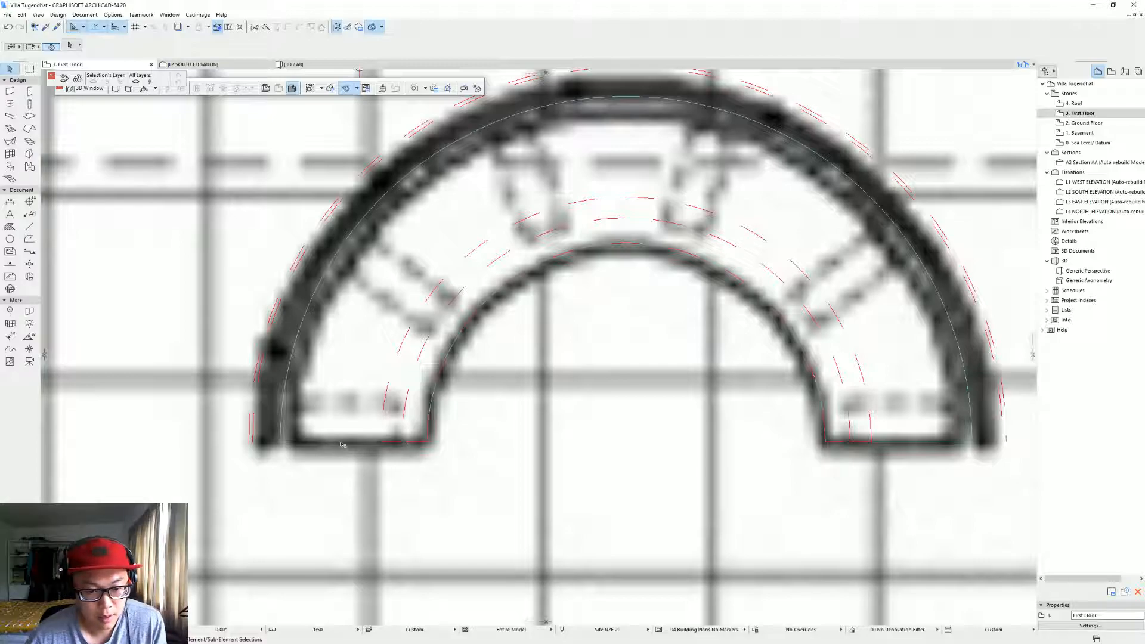
Draw short dashed lines about 17 mm long closing both ends of the strip between the two outer dashed arcs.
{"action": "left_click", "coordinate": [385, 441], "text": "alt"}
{"action": "scroll", "coordinate": [242, 448], "scroll_direction": "up", "scroll_amount": 5}
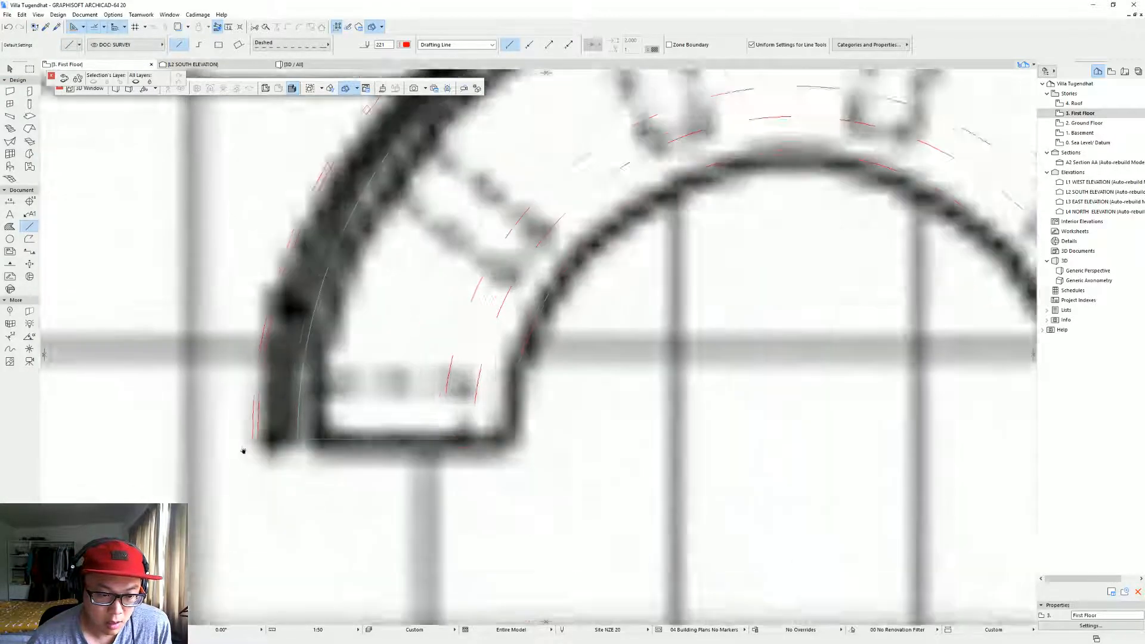
{"action": "left_click", "coordinate": [260, 432]}
{"action": "left_click", "coordinate": [270, 433]}
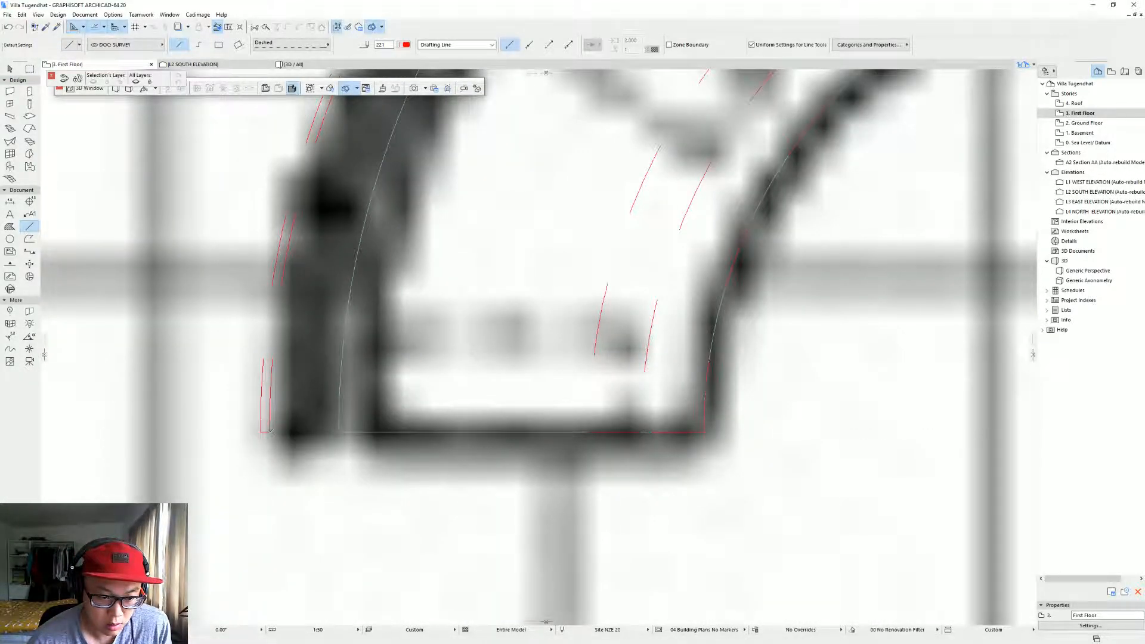
{"action": "scroll", "coordinate": [619, 406], "scroll_direction": "down", "scroll_amount": 4}
{"action": "middle_click_drag", "start_coordinate": [978, 391], "coordinate": [316, 372]}
{"action": "scroll", "coordinate": [572, 377], "scroll_direction": "up", "scroll_amount": 3}
{"action": "left_click", "coordinate": [548, 418]}
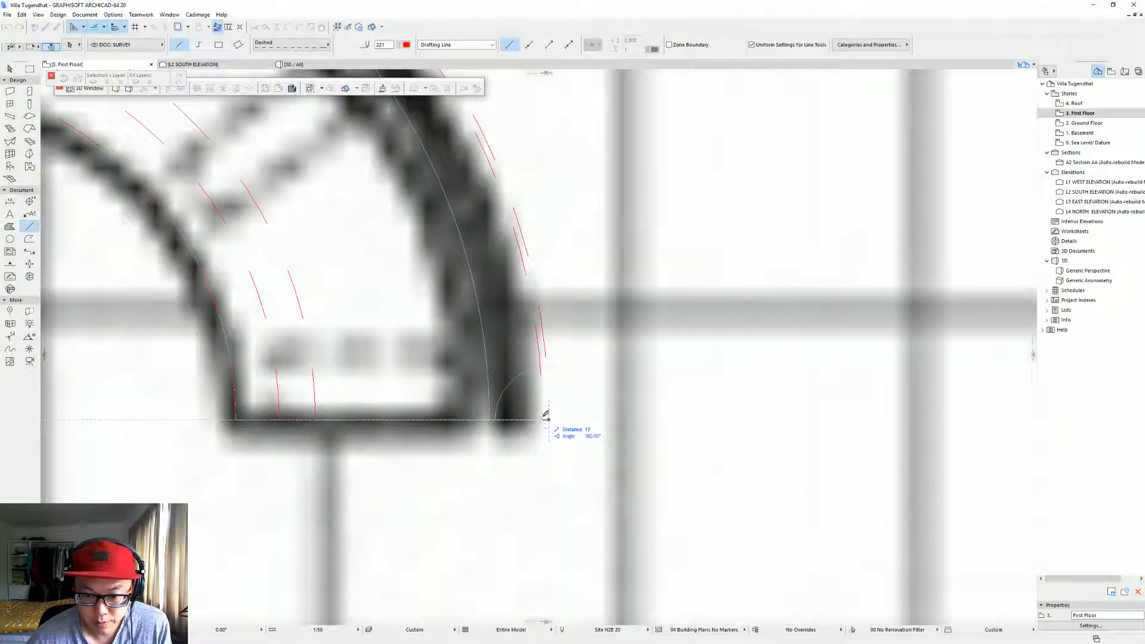
{"action": "left_click", "coordinate": [543, 419]}
{"action": "scroll", "coordinate": [531, 373], "scroll_direction": "down", "scroll_amount": 6}
{"action": "middle_click_drag", "start_coordinate": [458, 340], "coordinate": [616, 381]}
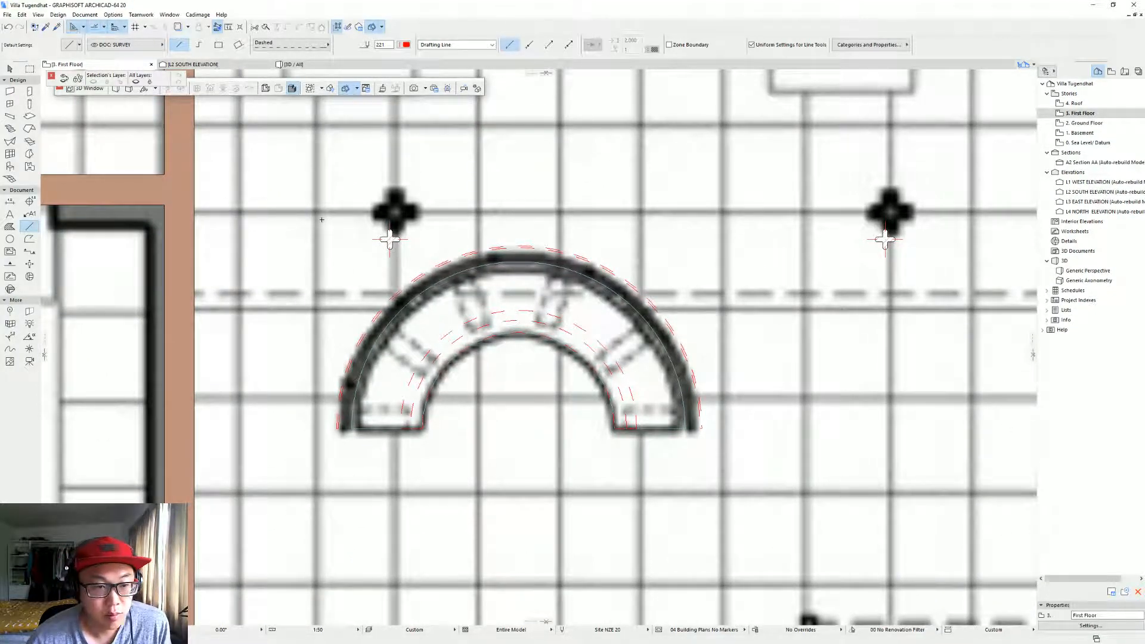
Create a slab from the closed narrow strip between the two outer dashed arcs.
{"action": "scroll", "coordinate": [233, 205], "scroll_direction": "up", "scroll_amount": 2}
{"action": "left_click", "coordinate": [30, 116]}
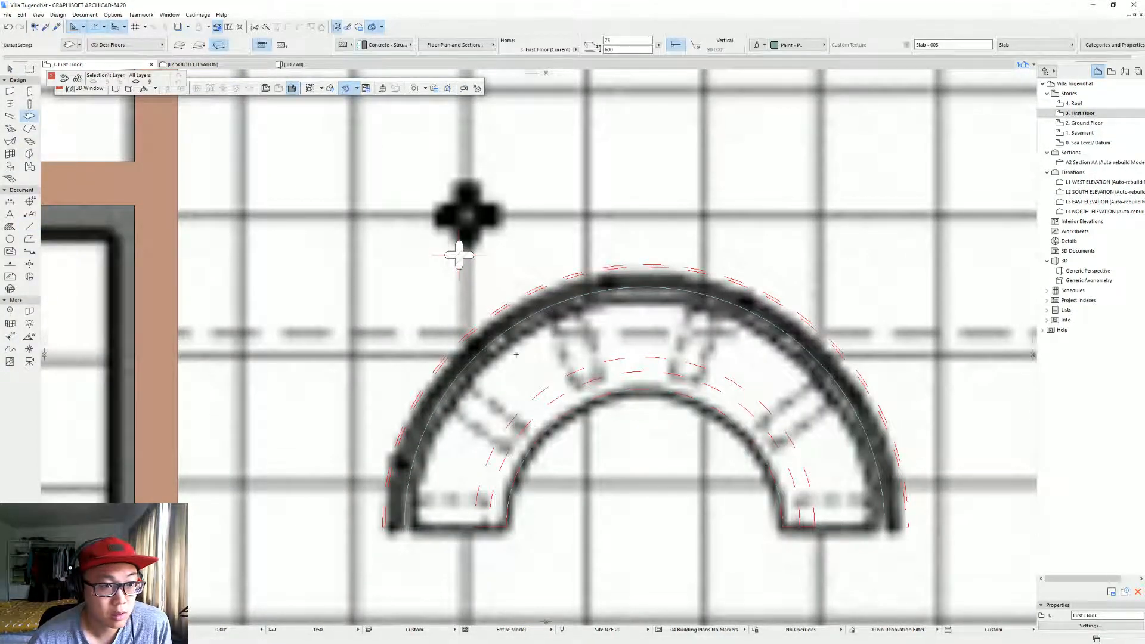
{"action": "scroll", "coordinate": [375, 275], "scroll_direction": "up", "scroll_amount": 5}
{"action": "scroll", "coordinate": [380, 273], "scroll_direction": "down", "scroll_amount": 6}
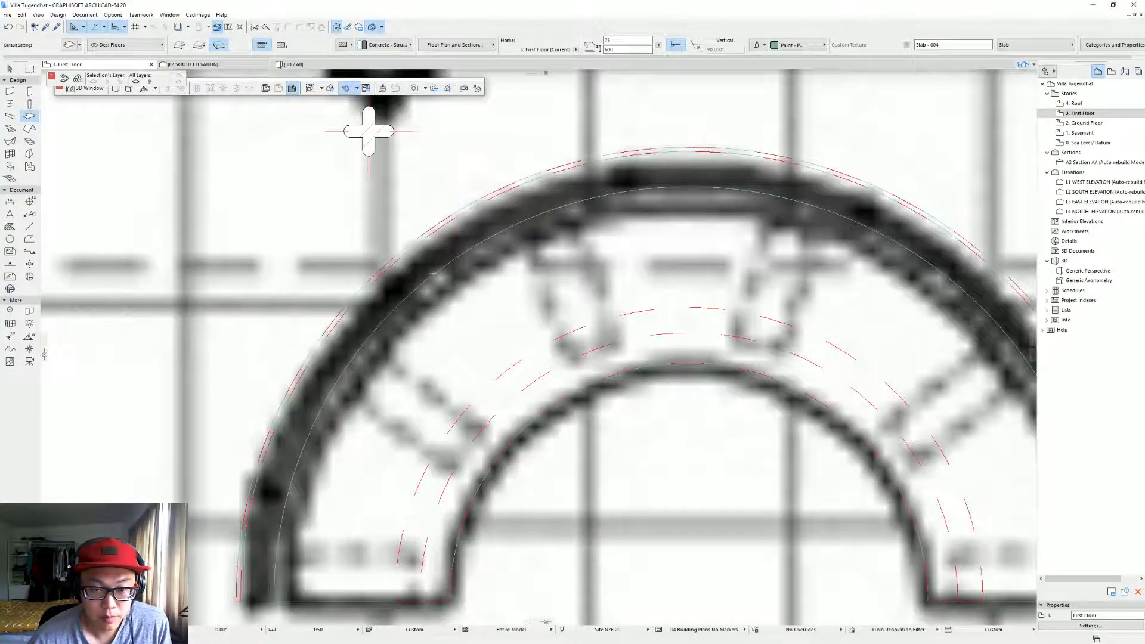
Compare the modelled bench in the 3D and plan views with the curved bench and railing in Google Maps Street View.
{"action": "key", "text": "F3"}
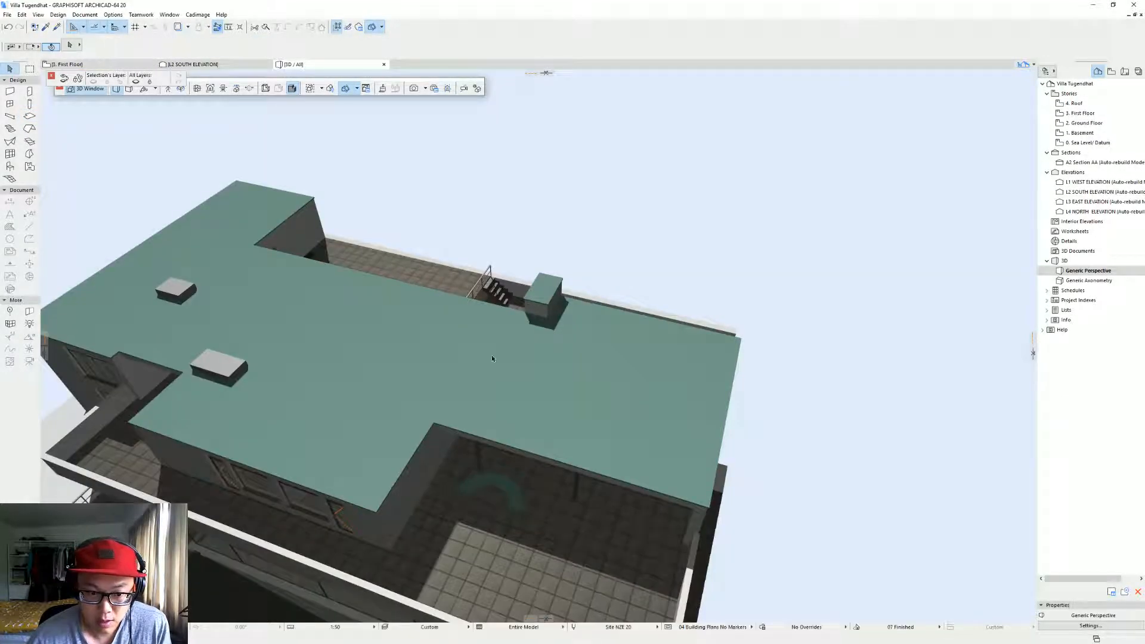
{"action": "middle_click_drag", "start_coordinate": [519, 487], "coordinate": [490, 463], "text": "shift"}
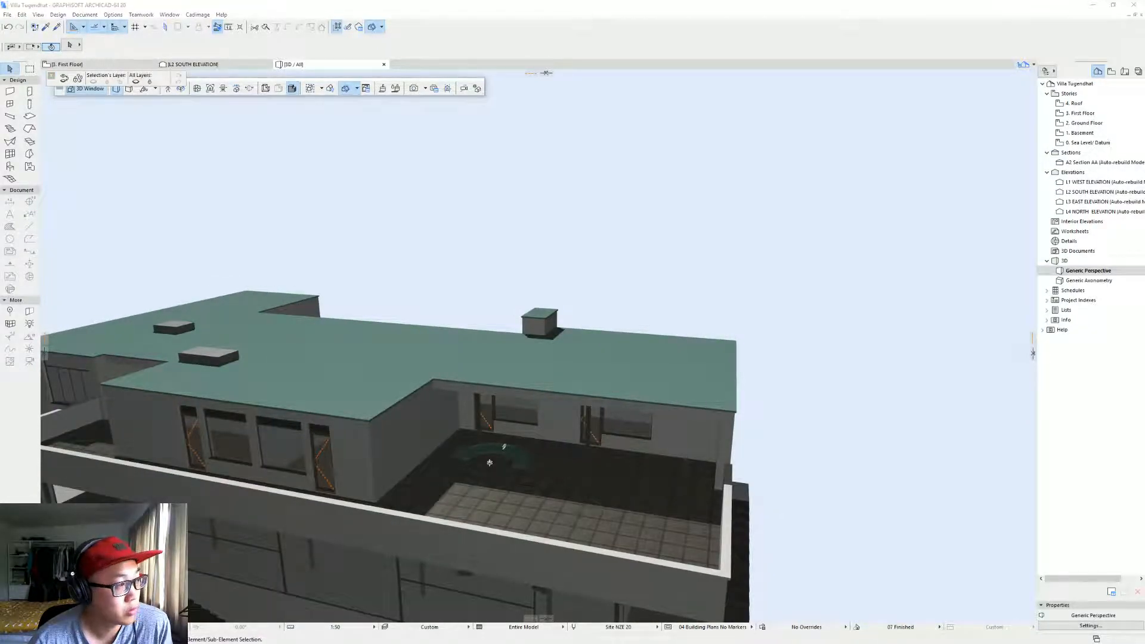
{"action": "key", "text": "alt+Tab"}
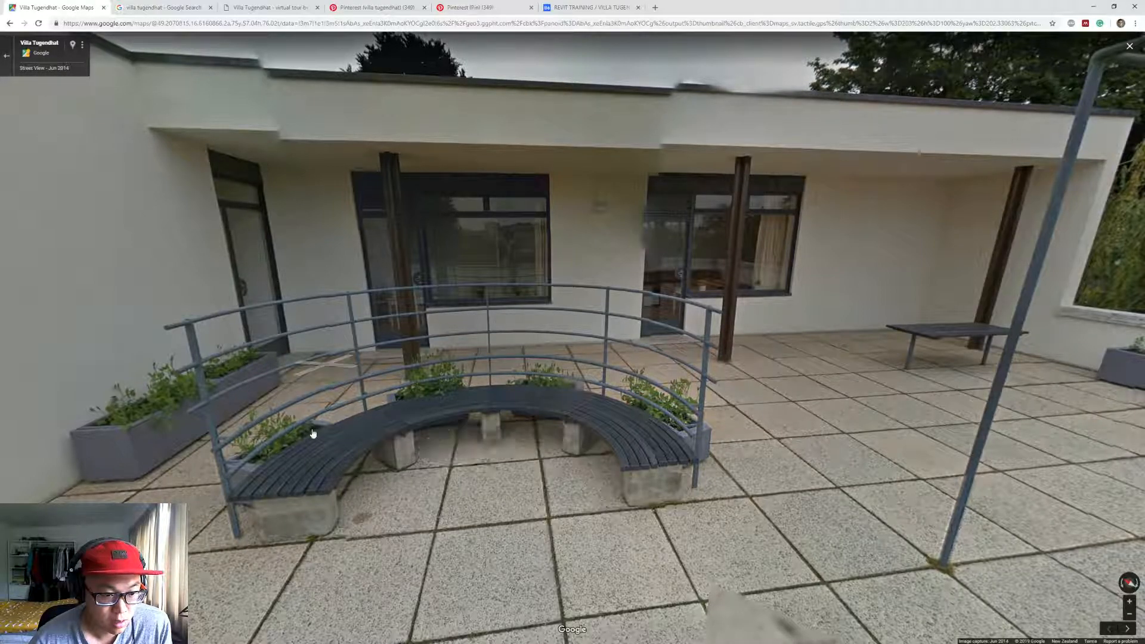
{"action": "left_click", "coordinate": [726, 468]}
{"action": "left_click_drag", "start_coordinate": [992, 450], "coordinate": [930, 430]}
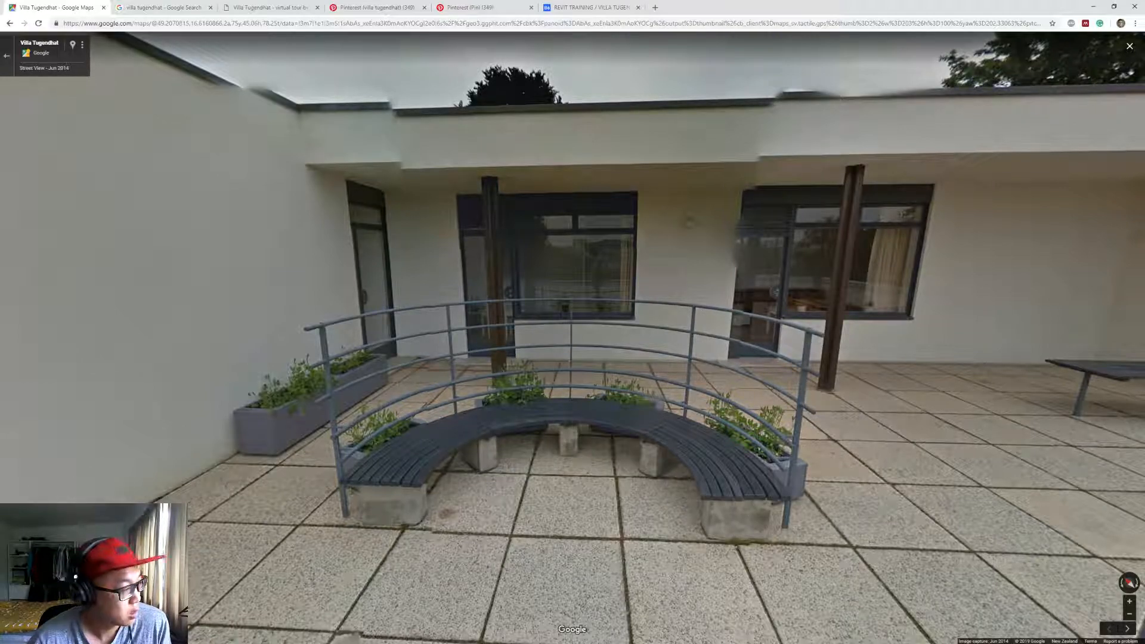
{"action": "key", "text": "alt+Tab"}
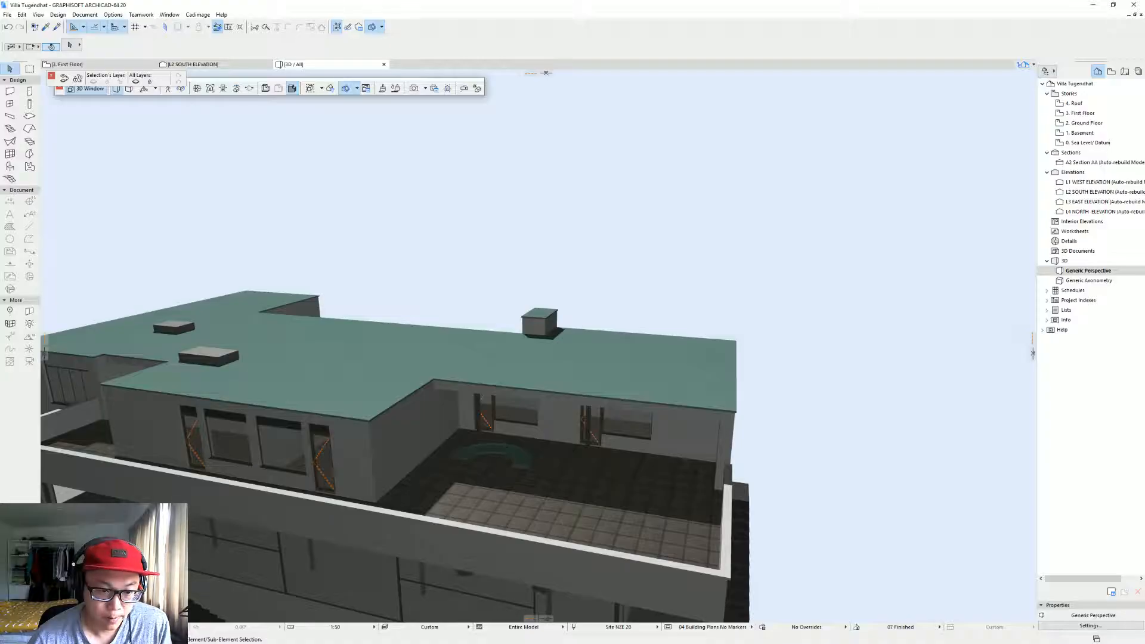
{"action": "key", "text": "F2"}
{"action": "scroll", "coordinate": [294, 427], "scroll_direction": "up", "scroll_amount": 5}
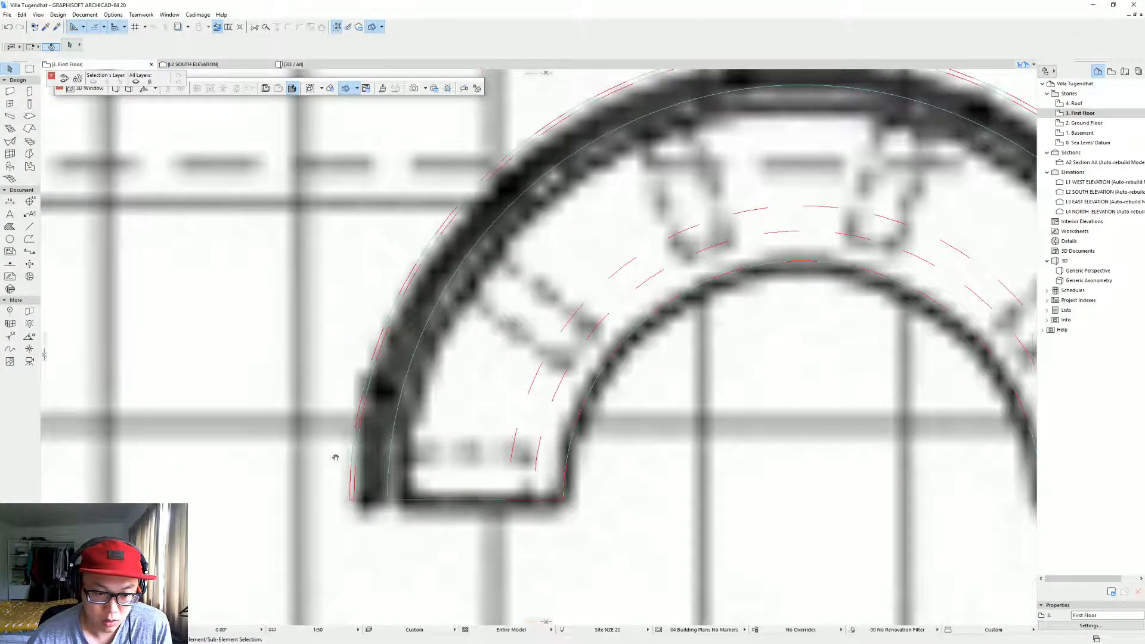
{"action": "scroll", "coordinate": [294, 427], "scroll_direction": "down", "scroll_amount": 3}
{"action": "key", "text": "alt+Tab"}
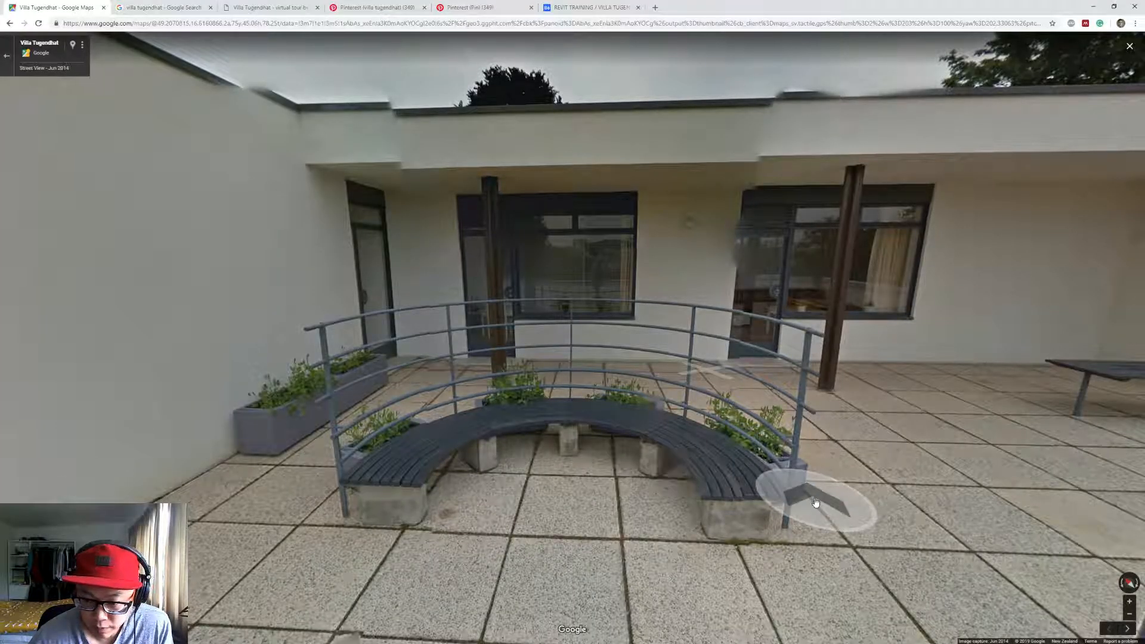
{"action": "key", "text": "alt+Tab"}
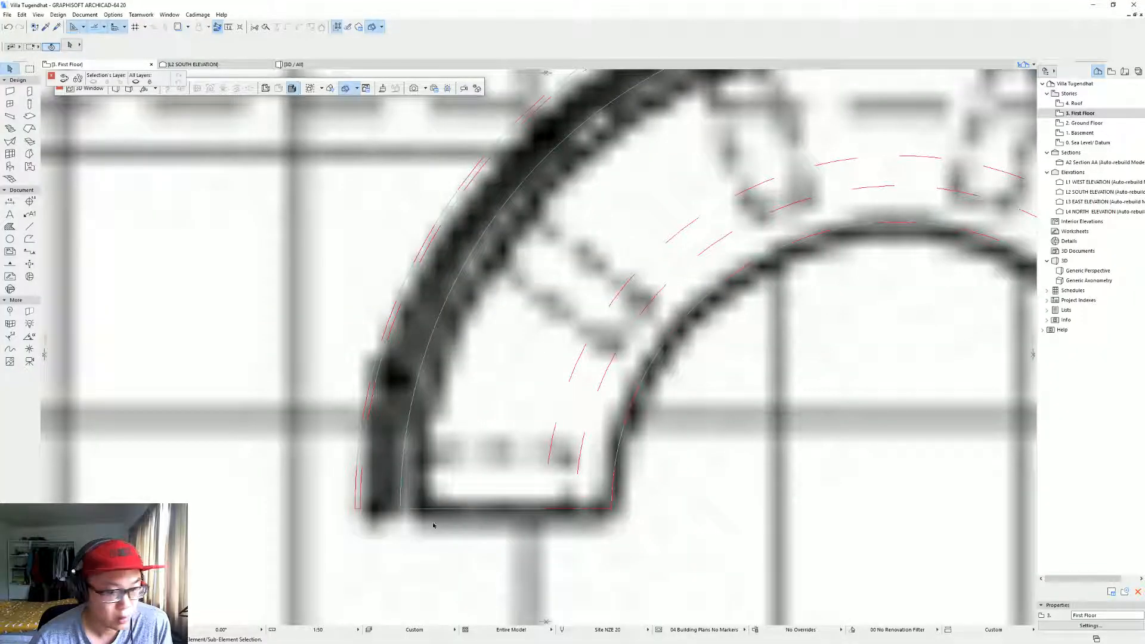
Try to move the narrow curved slab inward from its corner at the bench's left end.
{"action": "left_click", "coordinate": [361, 493]}
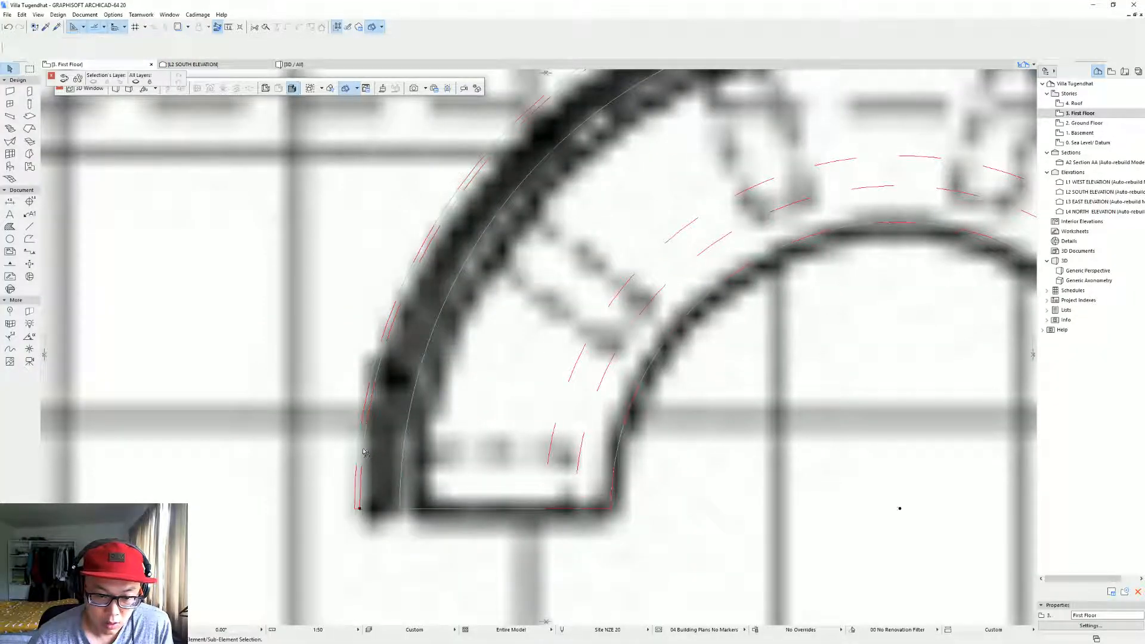
{"action": "scroll", "coordinate": [358, 454], "scroll_direction": "up", "scroll_amount": 3}
{"action": "left_click", "coordinate": [357, 438]}
{"action": "key", "text": "ctrl+d"}
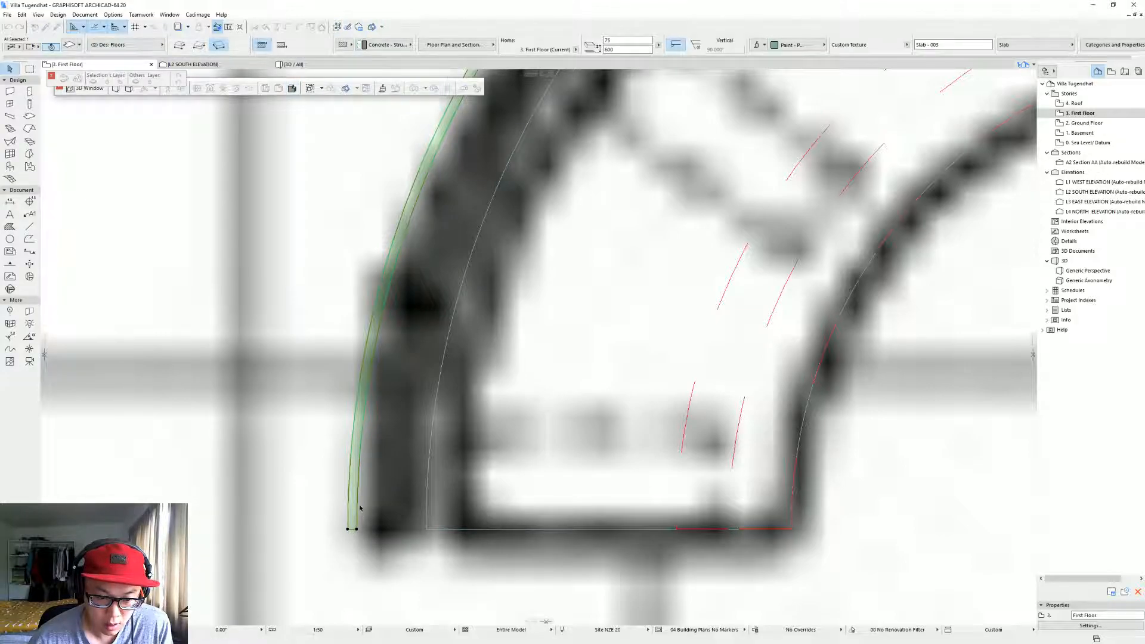
{"action": "left_click", "coordinate": [348, 529]}
{"action": "left_click", "coordinate": [351, 529]}
{"action": "key", "text": "ctrl+d"}
{"action": "left_click", "coordinate": [357, 529]}
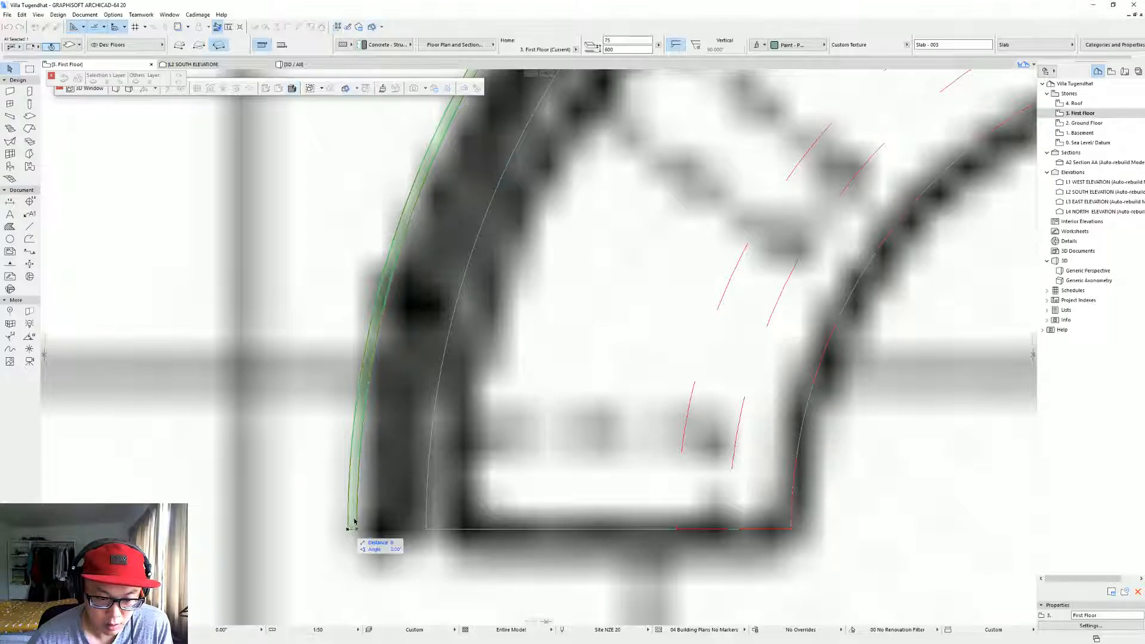
{"action": "left_click", "coordinate": [348, 529]}
Offset the narrow slab's inner and outer curved edges inward by about 200 mm each and show the model in 3D.
{"action": "left_click", "coordinate": [358, 510]}
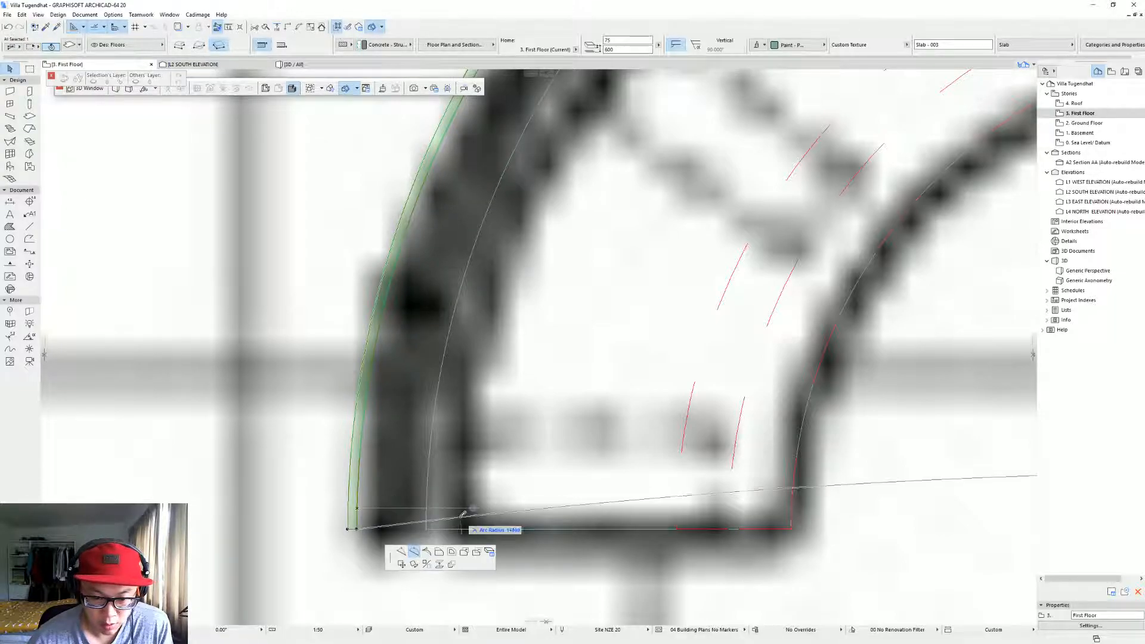
{"action": "left_click", "coordinate": [439, 552]}
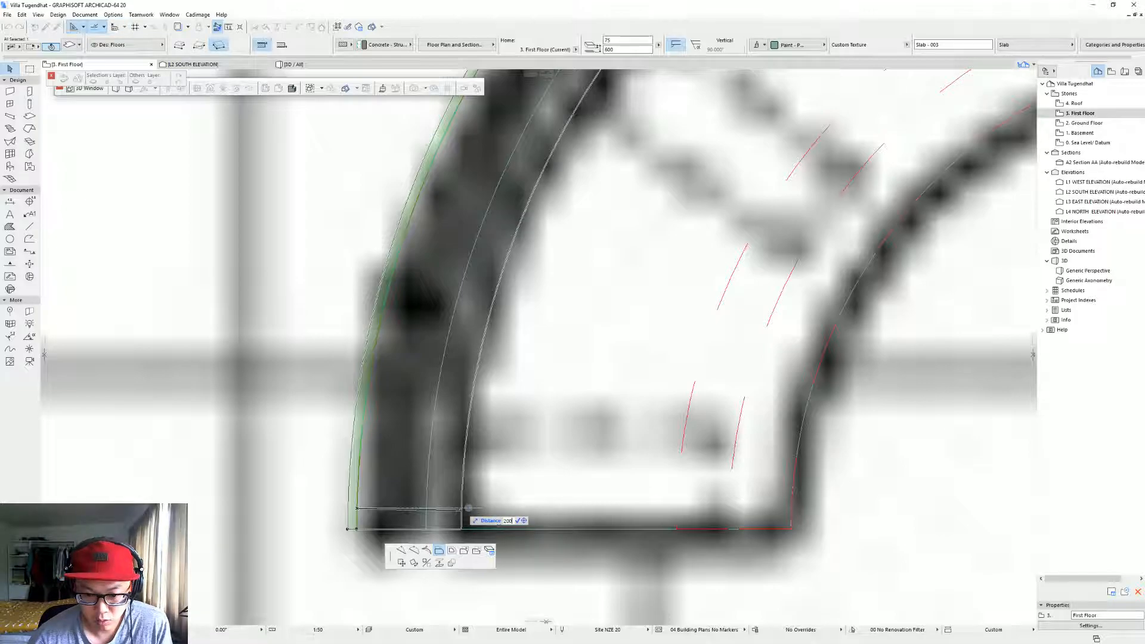
{"action": "left_click", "coordinate": [465, 512]}
{"action": "left_click", "coordinate": [350, 460]}
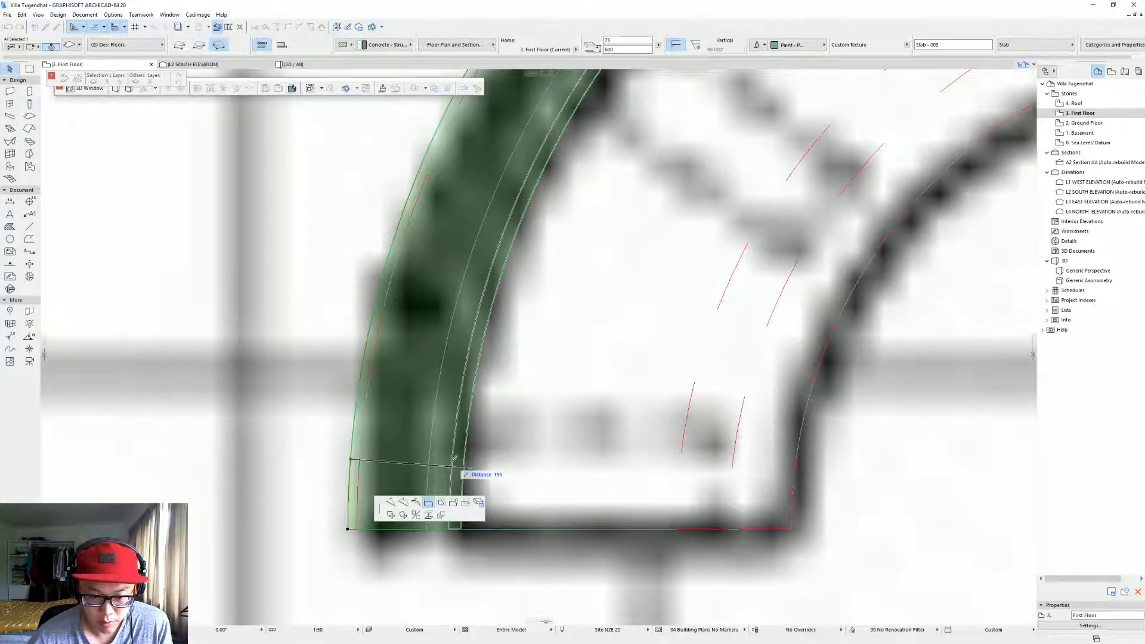
{"action": "left_click", "coordinate": [455, 468]}
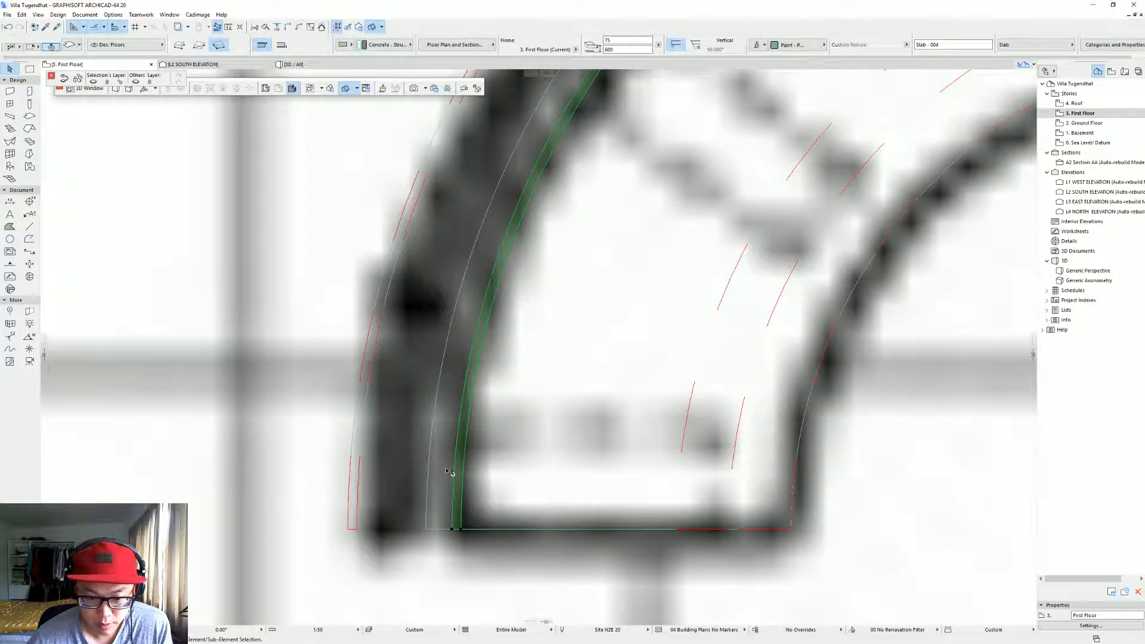
{"action": "key", "text": "Escape"}
{"action": "scroll", "coordinate": [450, 468], "scroll_direction": "down", "scroll_amount": 4}
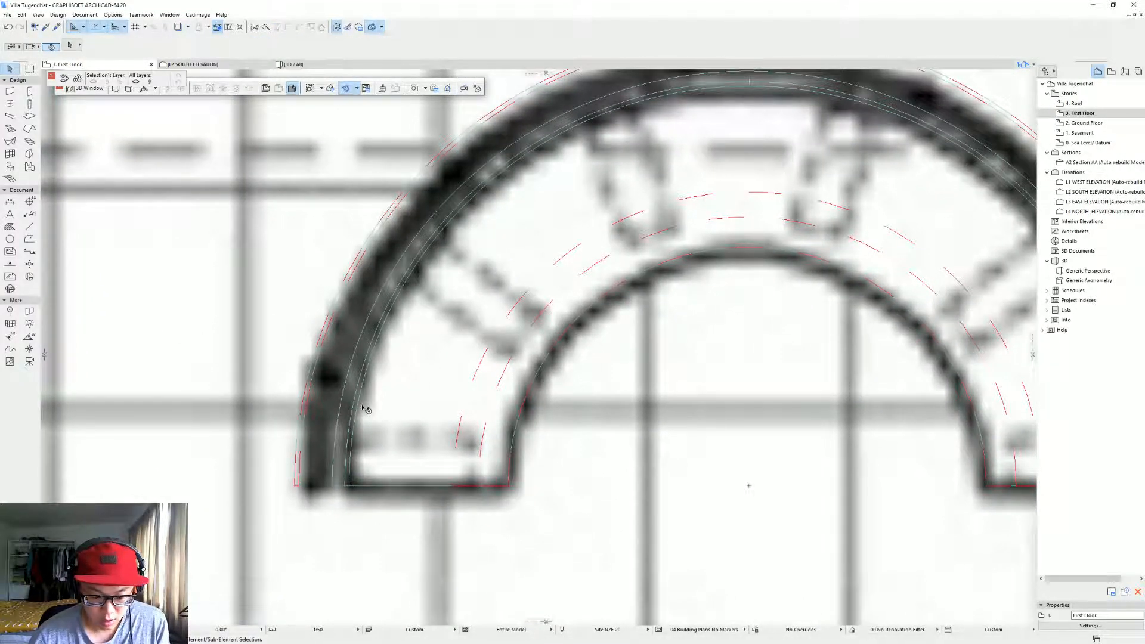
{"action": "key", "text": "F3"}
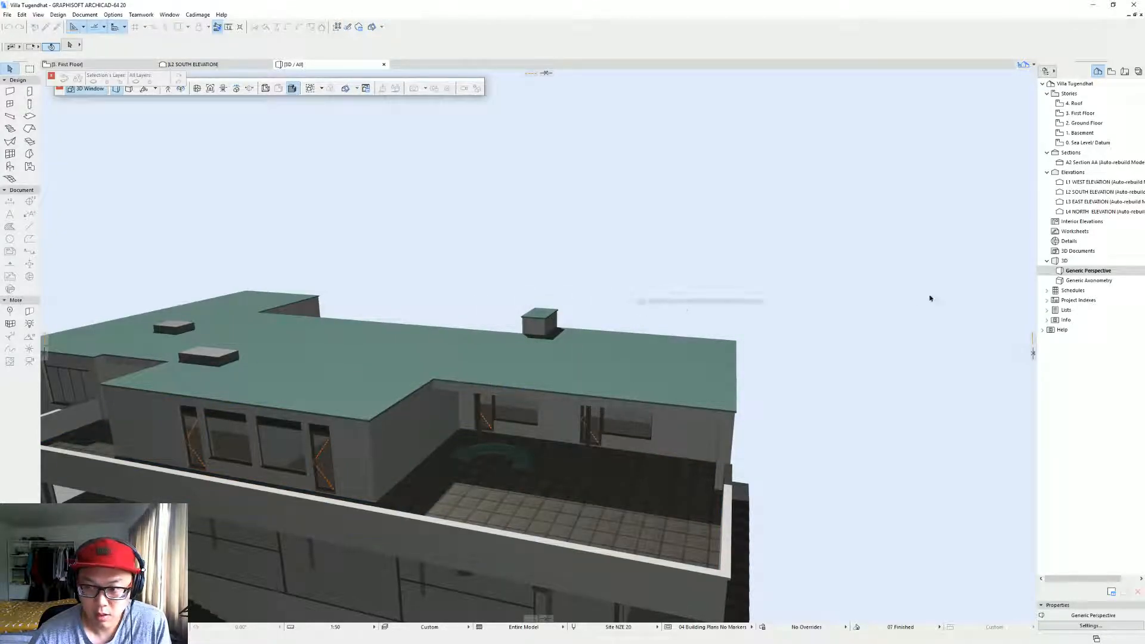
Turn off transparency and sun shadows in the 3D window settings.
{"action": "right_click", "coordinate": [1085, 271]}
{"action": "left_click", "coordinate": [1050, 314]}
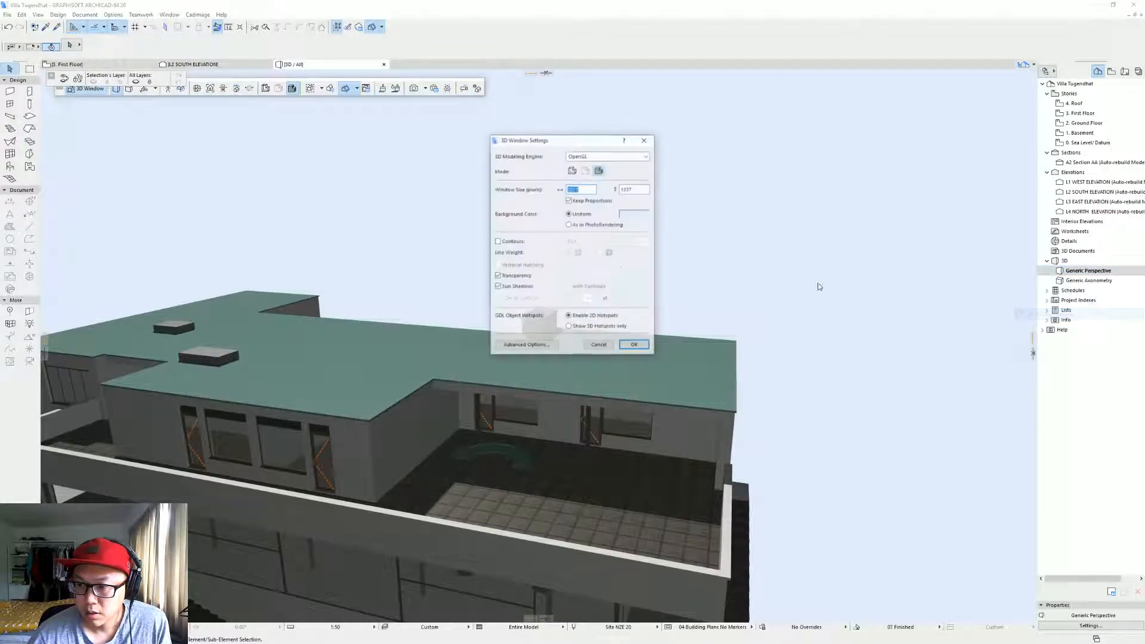
{"action": "left_click", "coordinate": [636, 346]}
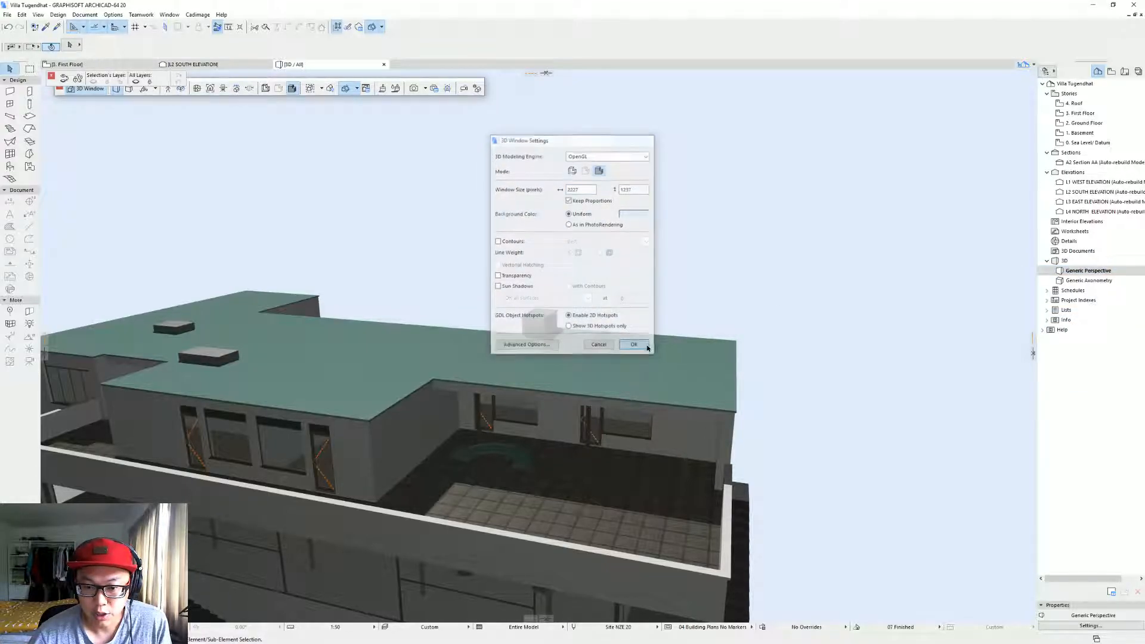
{"action": "middle_click_drag", "start_coordinate": [403, 467], "coordinate": [463, 408], "text": "shift"}
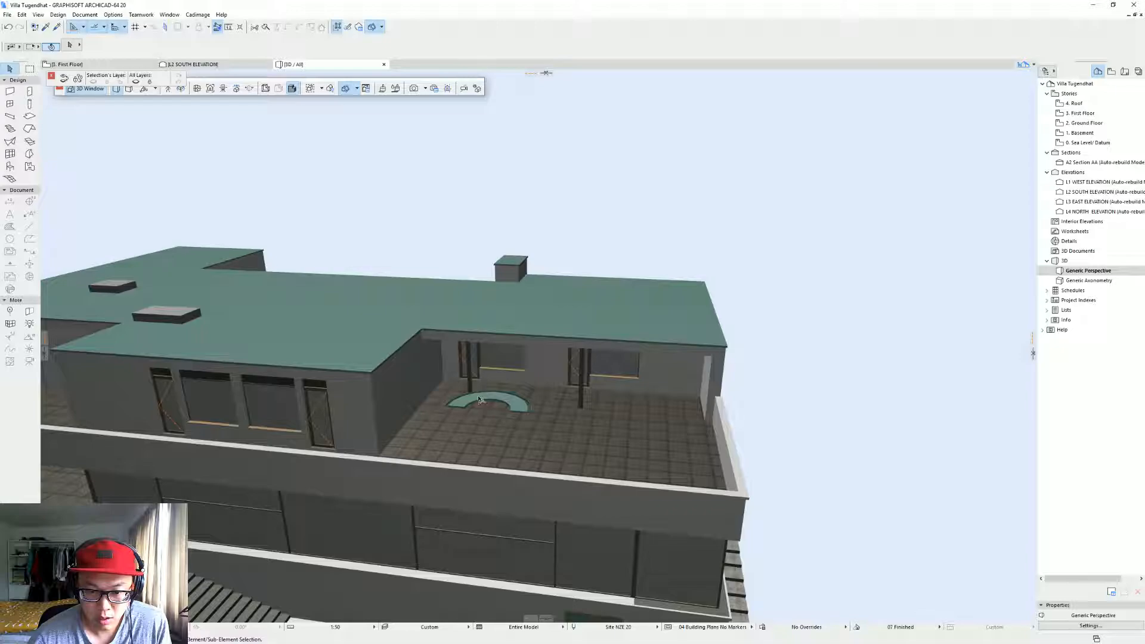
Select the bench slab and both narrow curved slabs on the First Floor plan and show only them in 3D.
{"action": "key", "text": "F2"}
{"action": "left_click", "coordinate": [378, 394]}
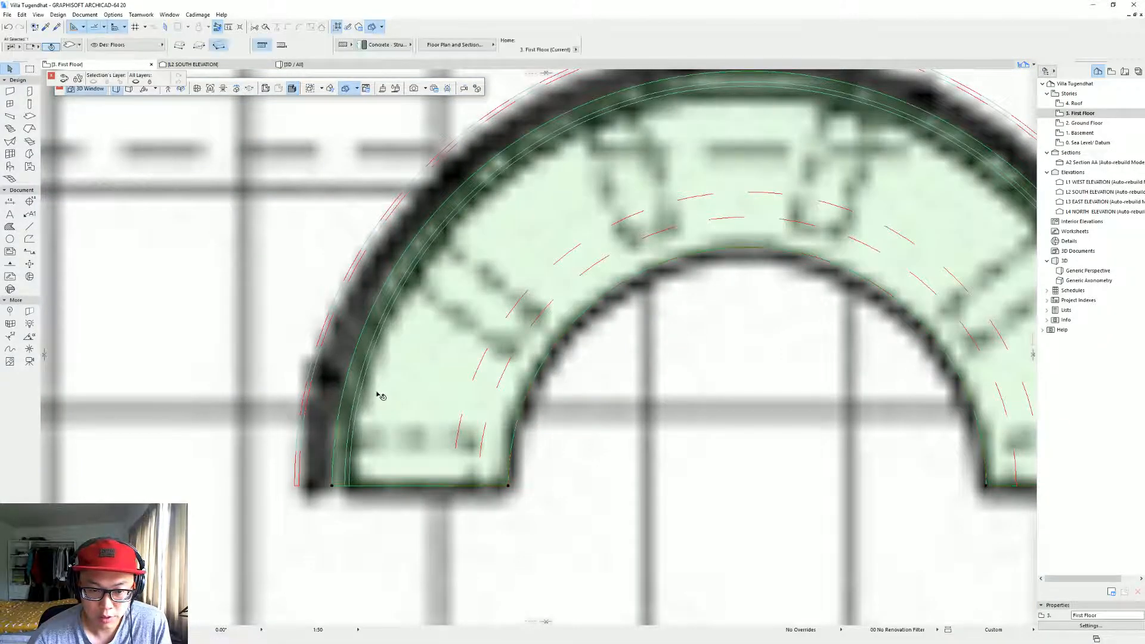
{"action": "left_click", "coordinate": [358, 400], "text": "shift"}
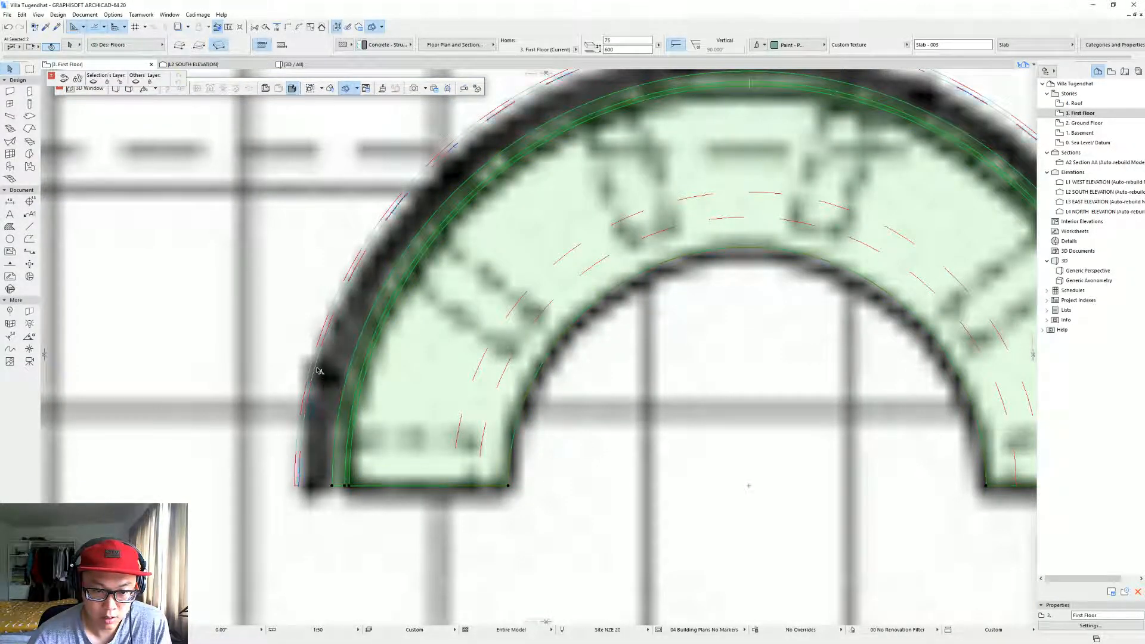
{"action": "left_click", "coordinate": [317, 368], "text": "shift"}
{"action": "left_click", "coordinate": [318, 371], "text": "shift"}
{"action": "scroll", "coordinate": [314, 372], "scroll_direction": "up", "scroll_amount": 5}
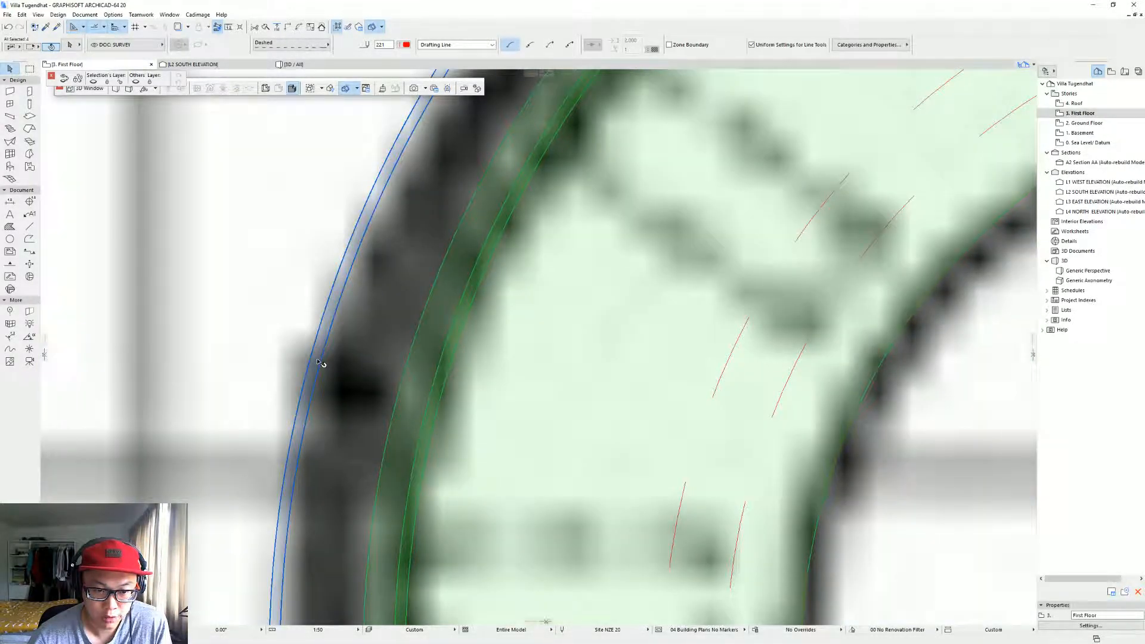
{"action": "left_click", "coordinate": [321, 363], "text": "shift"}
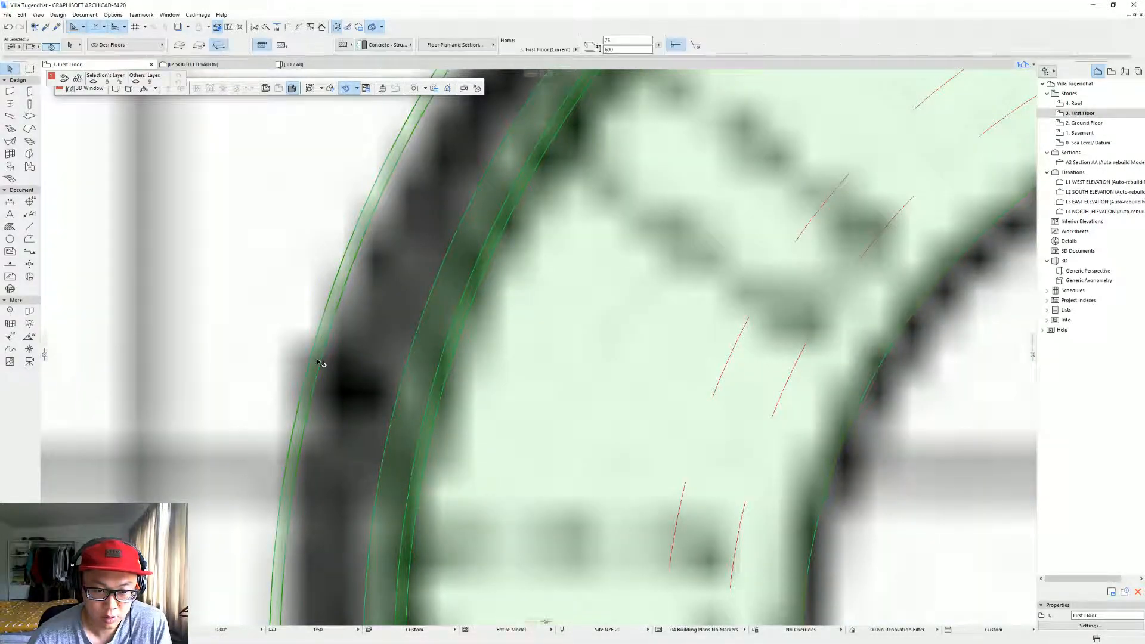
{"action": "scroll", "coordinate": [404, 362], "scroll_direction": "down", "scroll_amount": 8}
{"action": "middle_click_drag", "start_coordinate": [447, 355], "coordinate": [392, 387]}
{"action": "key", "text": "F5"}
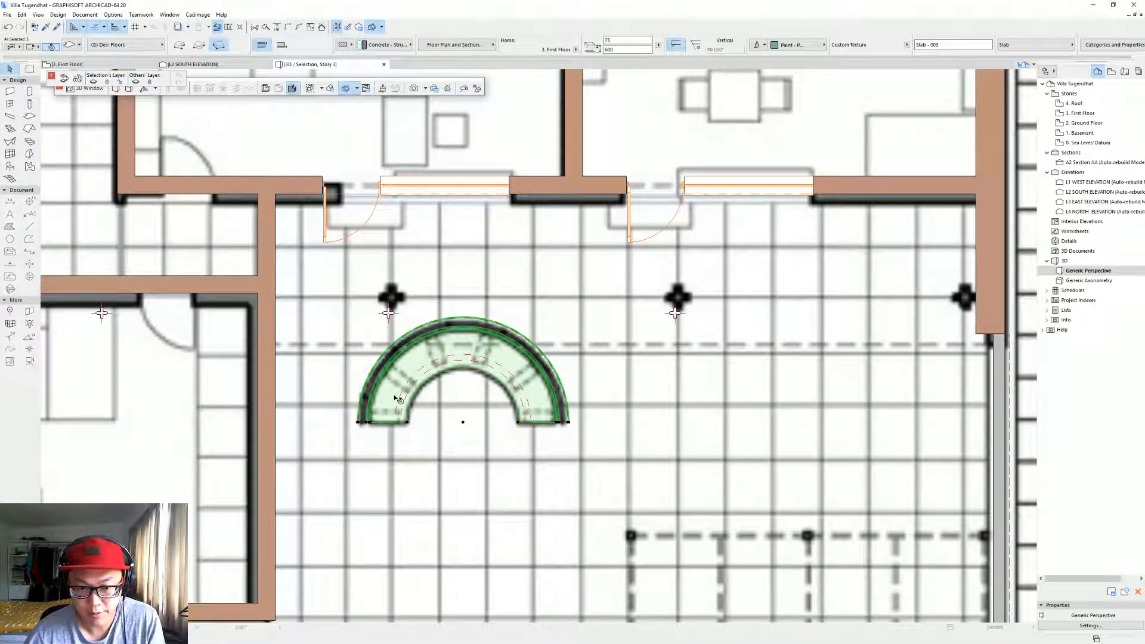
{"action": "middle_click_drag", "start_coordinate": [481, 409], "coordinate": [478, 449], "text": "shift"}
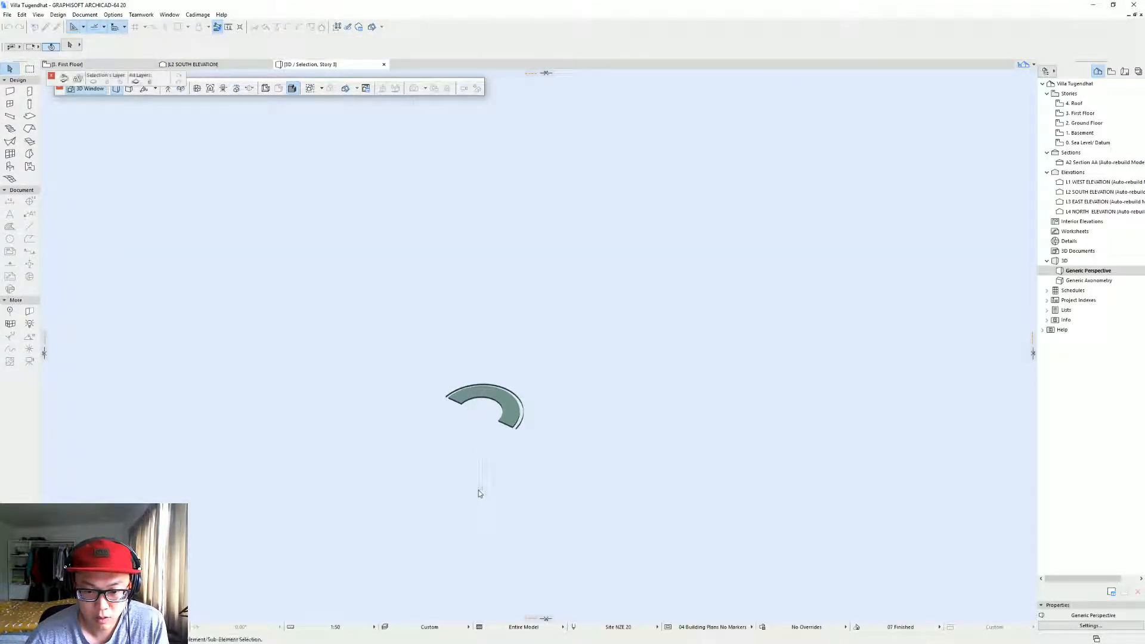
{"action": "middle_click_drag", "start_coordinate": [481, 440], "coordinate": [506, 455], "text": "shift"}
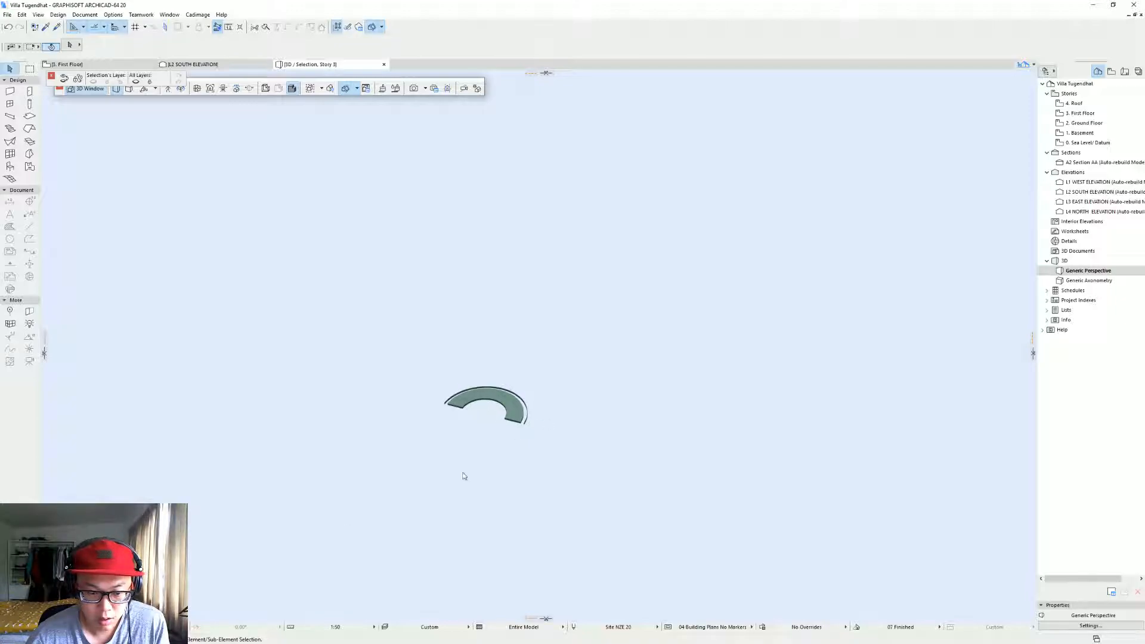
{"action": "scroll", "coordinate": [478, 410], "scroll_direction": "up", "scroll_amount": 8}
{"action": "middle_click_drag", "start_coordinate": [392, 416], "coordinate": [560, 403], "text": "shift"}
Set the thickness of both narrow curved slabs to 25 mm.
{"action": "left_click", "coordinate": [337, 417]}
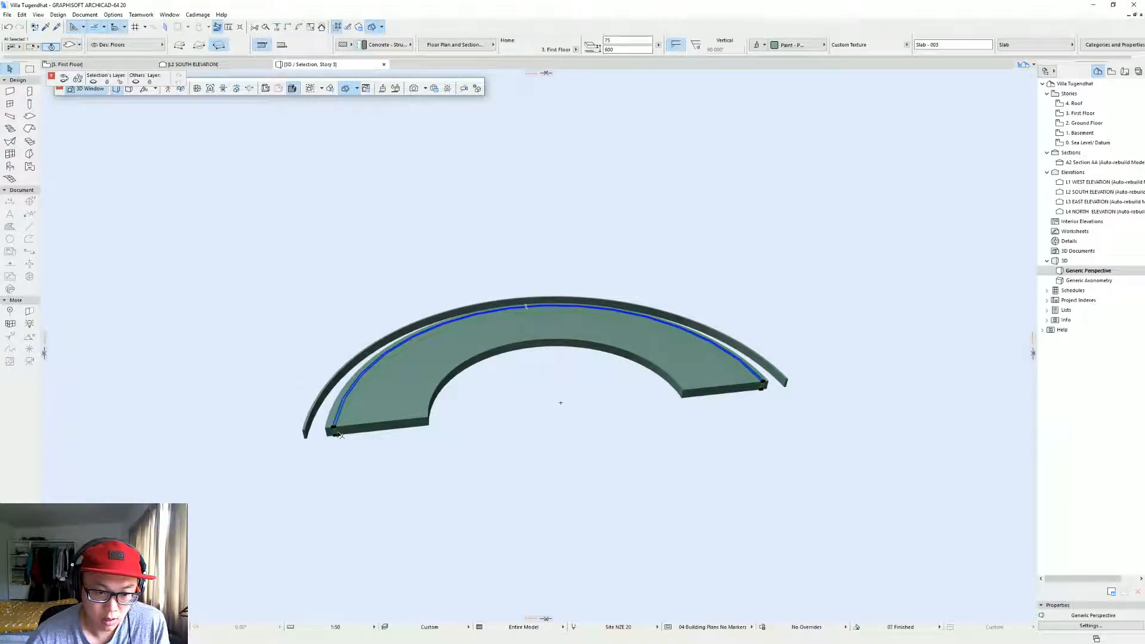
{"action": "left_click", "coordinate": [777, 386], "text": "shift"}
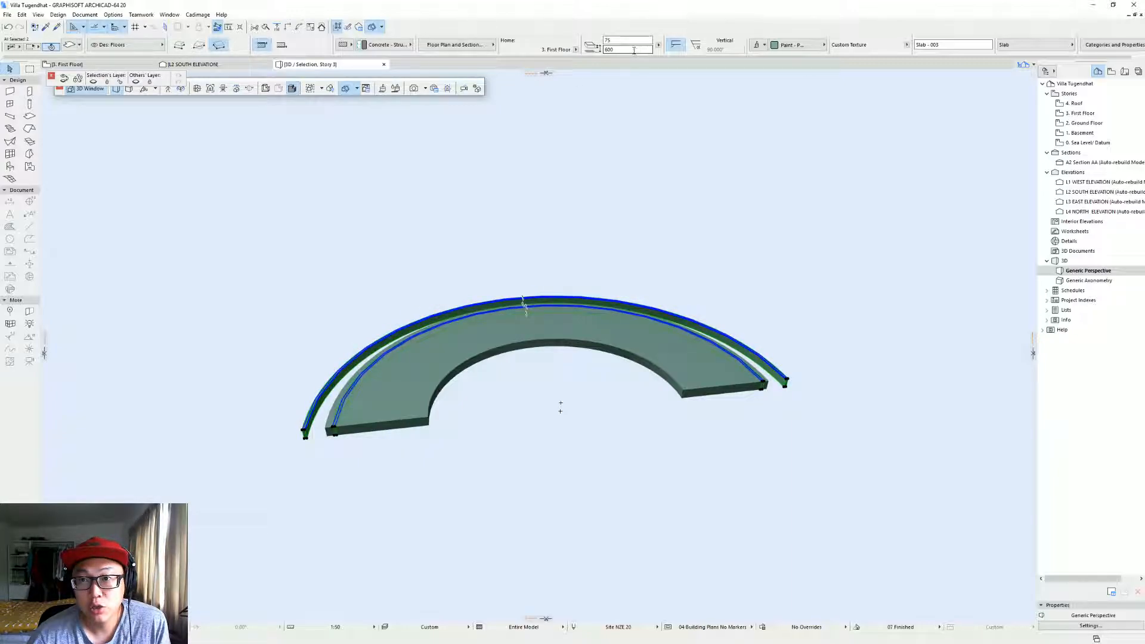
{"action": "left_click_drag", "start_coordinate": [630, 50], "coordinate": [505, 50]}
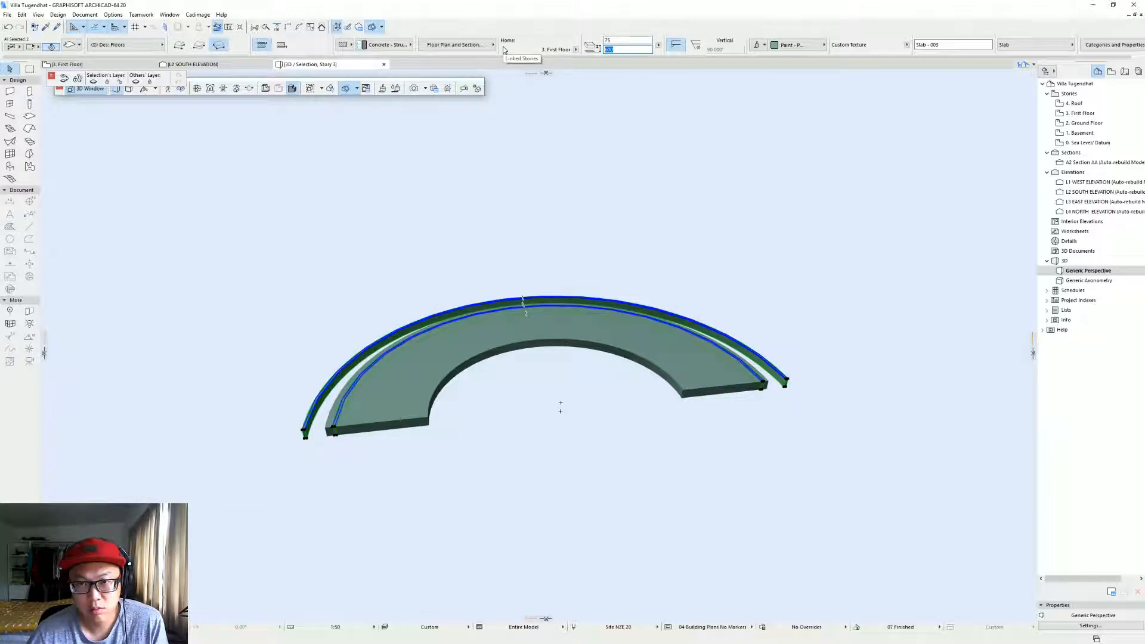
{"action": "left_click_drag", "start_coordinate": [624, 40], "coordinate": [480, 42]}
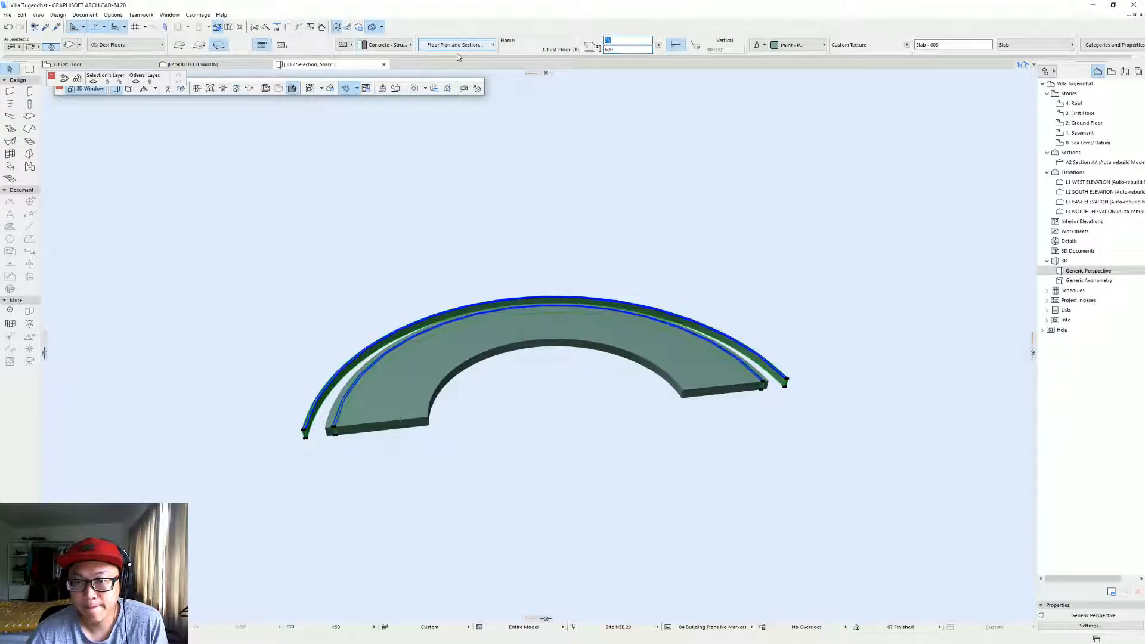
{"action": "type", "text": "25"}
{"action": "key", "text": "Return"}
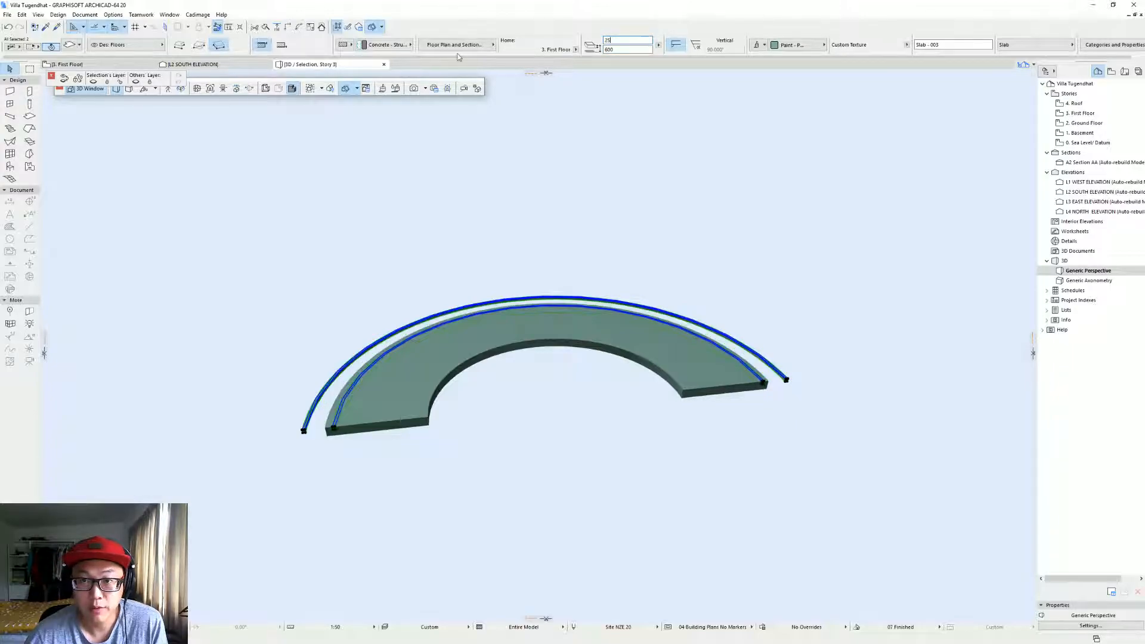
Elevate both narrow curved slabs to 750 mm above the first floor.
{"action": "left_click", "coordinate": [347, 395]}
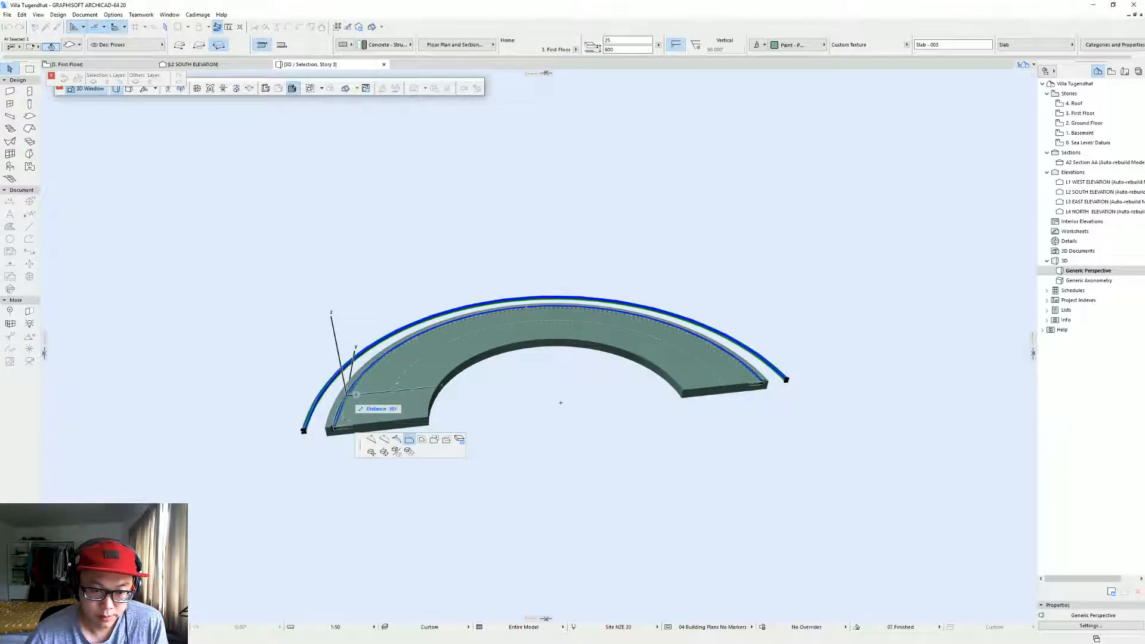
{"action": "left_click", "coordinate": [371, 451]}
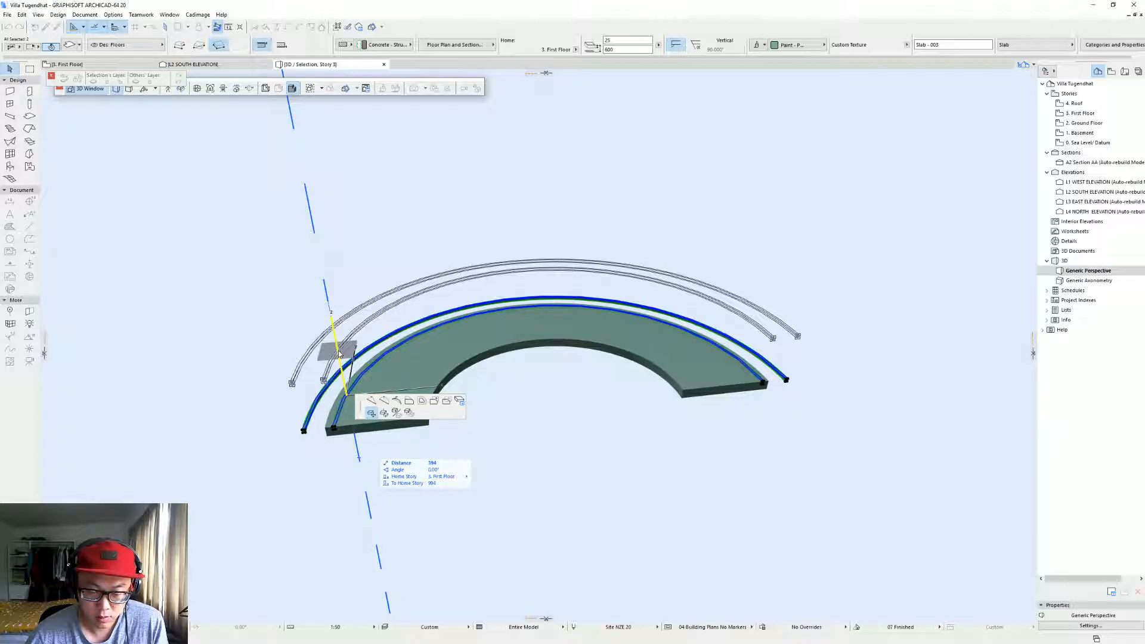
{"action": "left_click", "coordinate": [339, 353]}
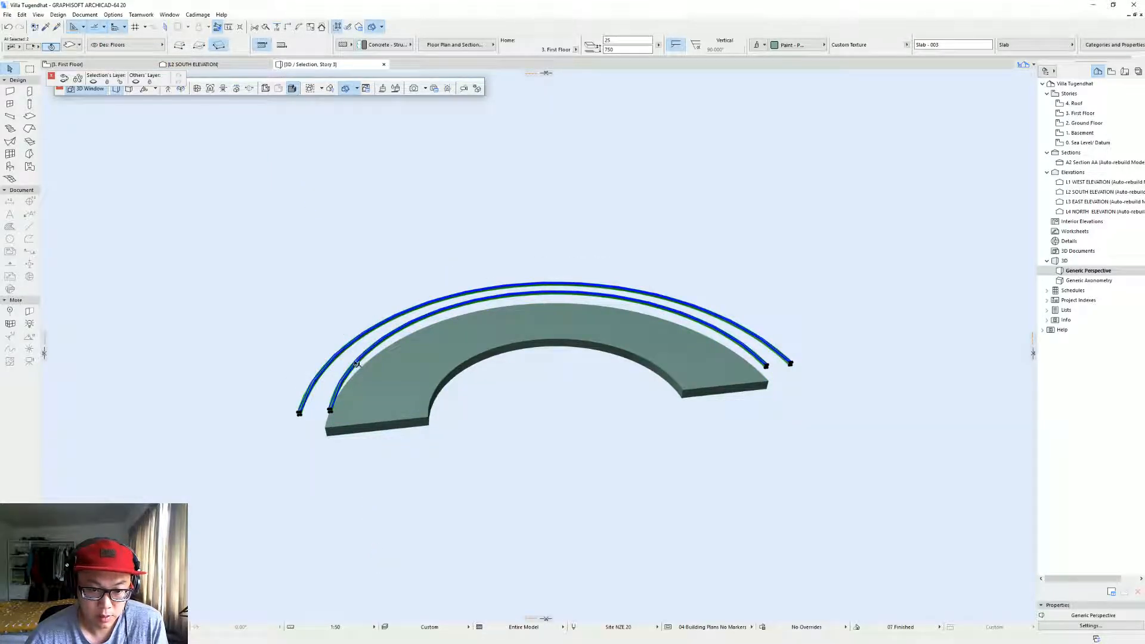
{"action": "left_click", "coordinate": [448, 259]}
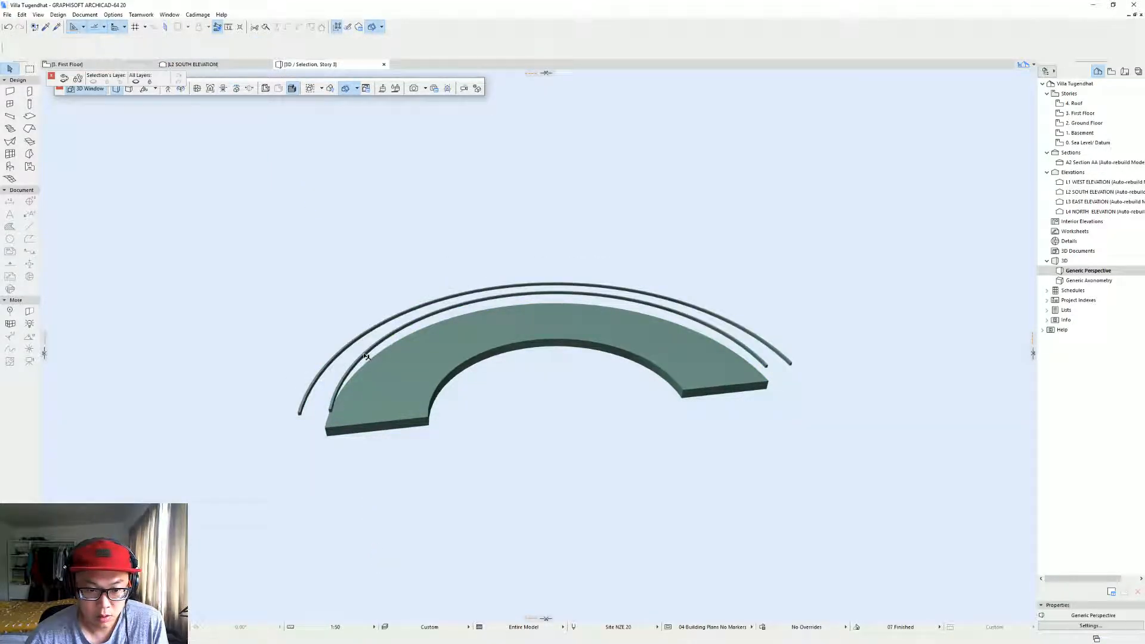
Make a raised copy of the inner narrow curved slab at 900 mm elevation.
{"action": "left_click", "coordinate": [335, 404]}
{"action": "left_click", "coordinate": [330, 411]}
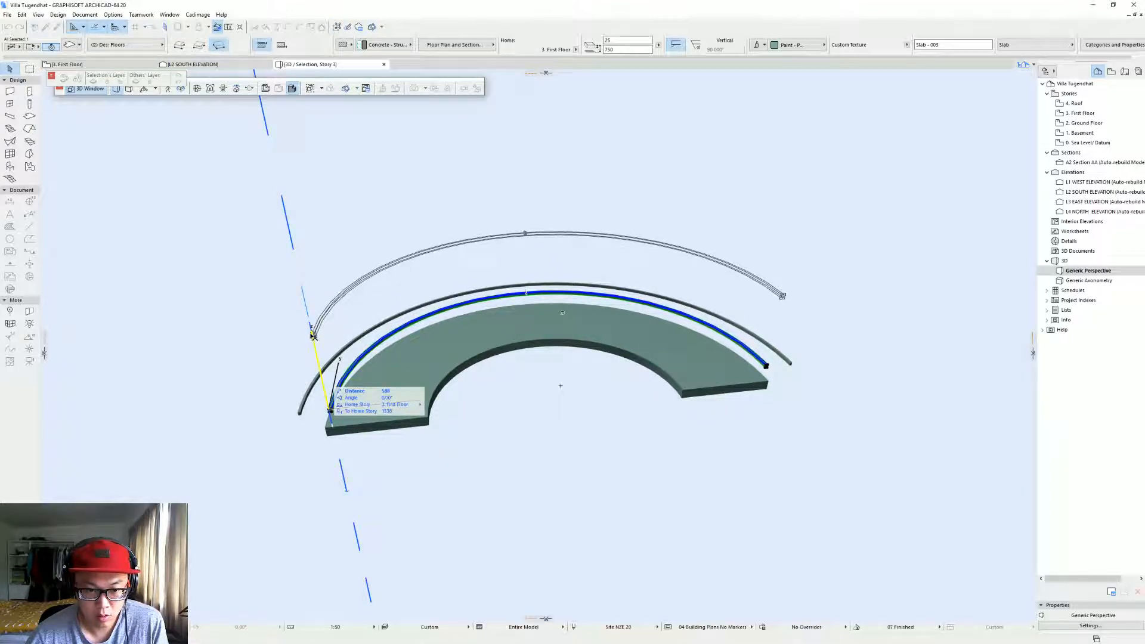
{"action": "left_click", "coordinate": [311, 335]}
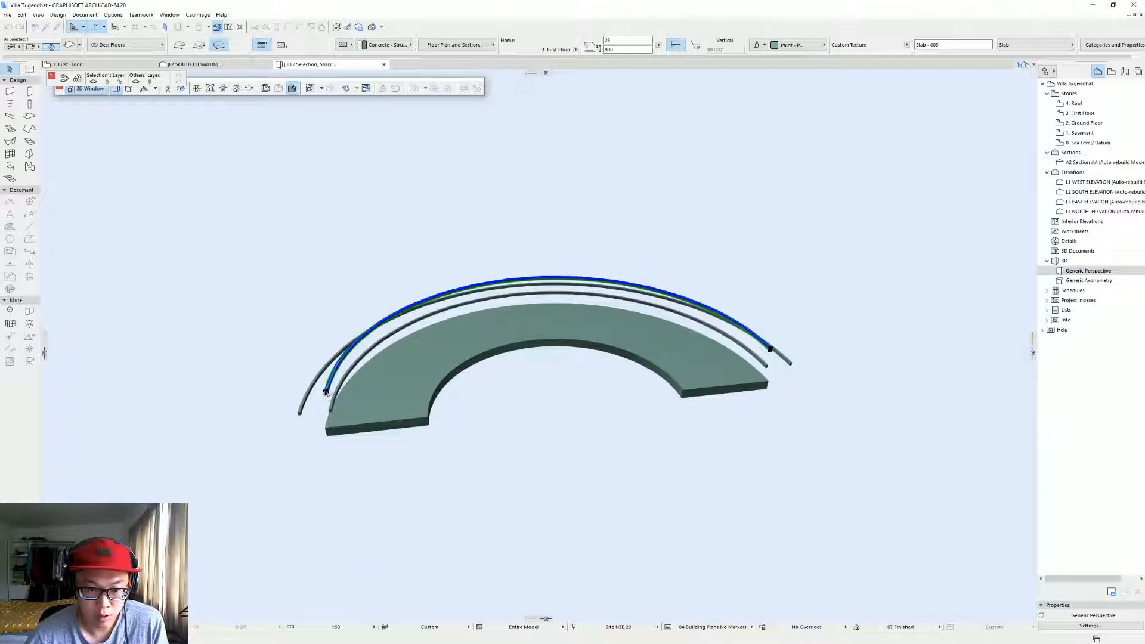
Make a copy of the outer narrow curved slab raised vertically by 300 mm.
{"action": "left_click", "coordinate": [316, 387]}
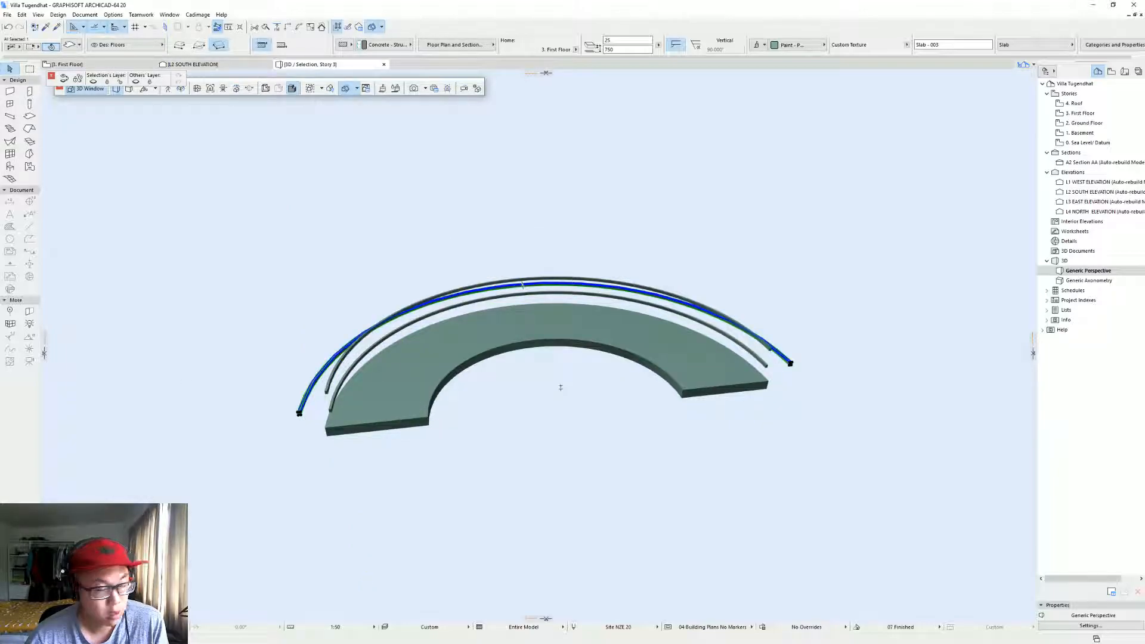
{"action": "key", "text": "ctrl+d"}
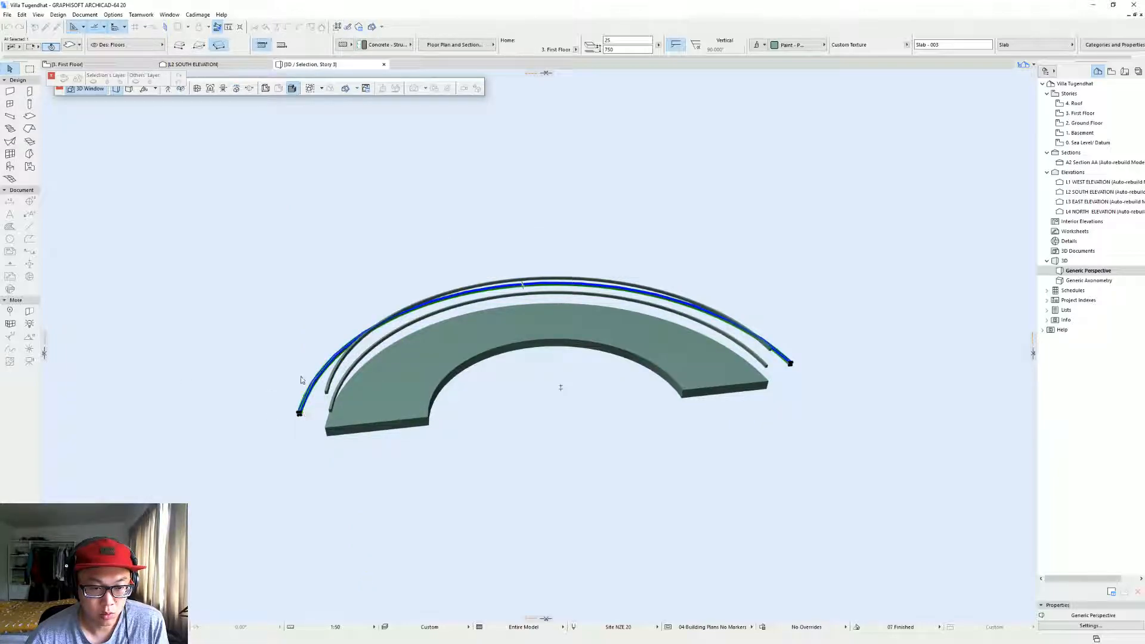
{"action": "left_click", "coordinate": [298, 413]}
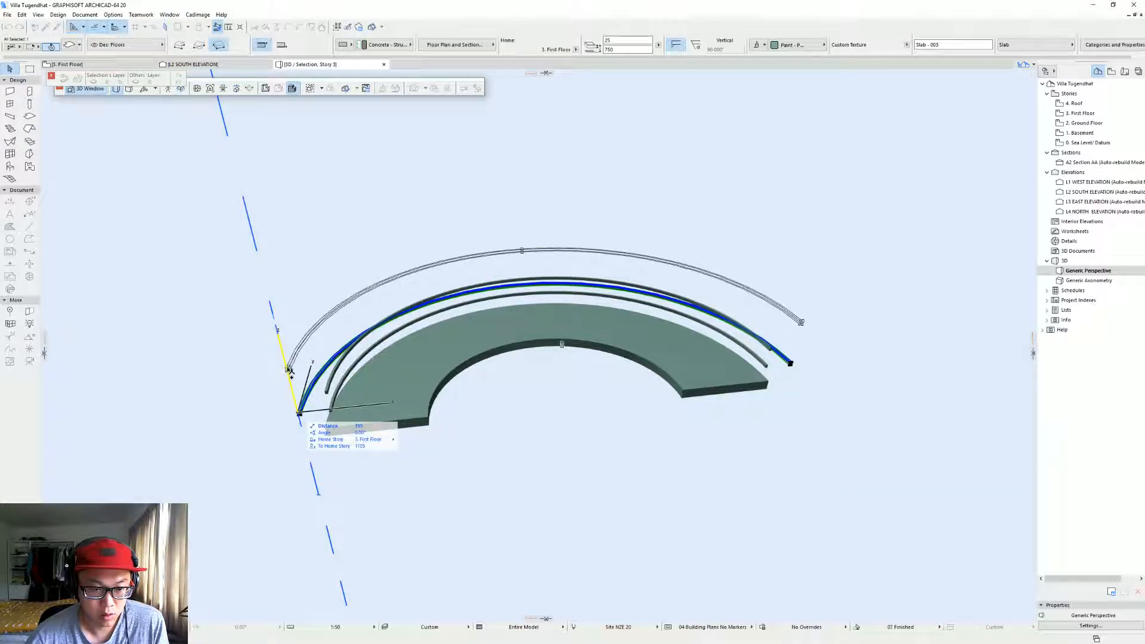
{"action": "type", "text": "300"}
{"action": "key", "text": "Return"}
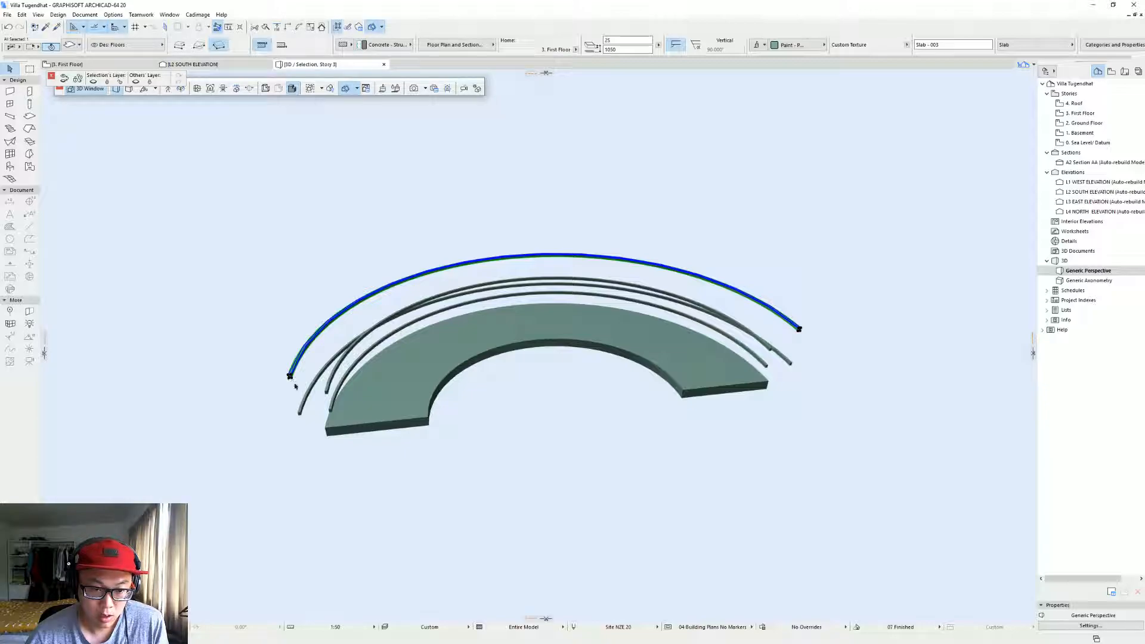
Move the lower outer curved slab horizontally out of the bench towards its open side.
{"action": "key", "text": "ctrl+z"}
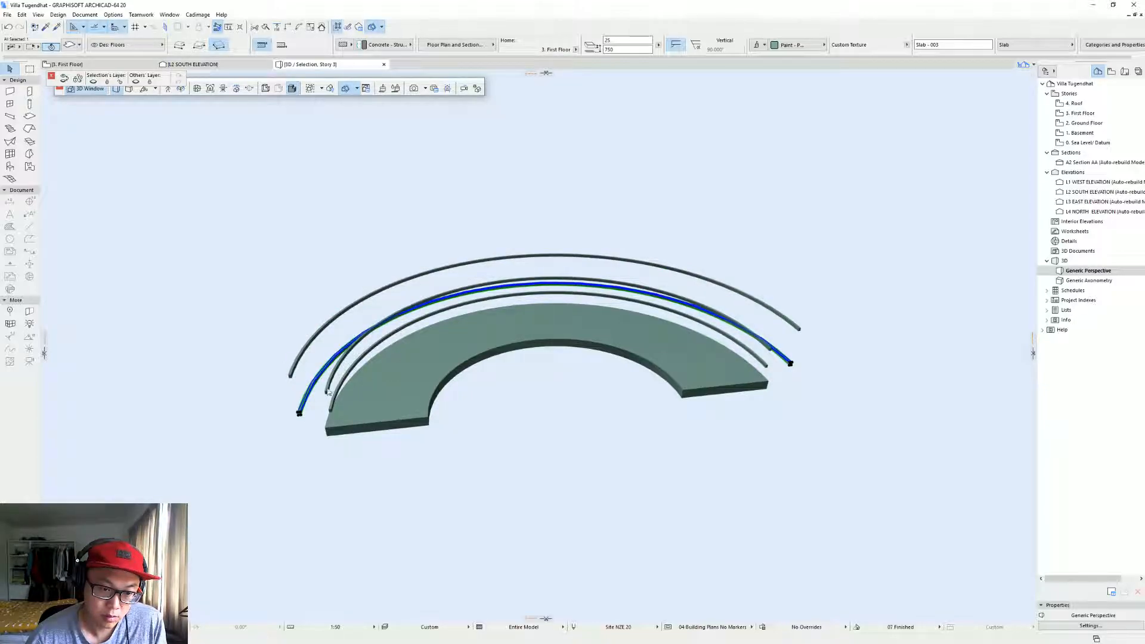
{"action": "left_click", "coordinate": [302, 418]}
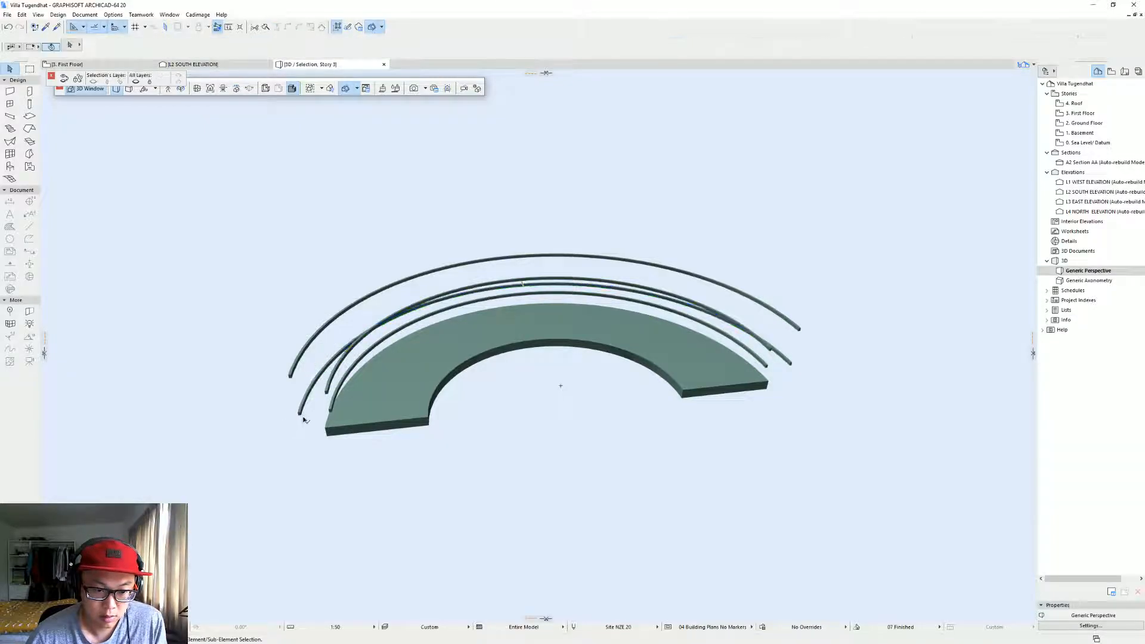
{"action": "left_click", "coordinate": [297, 411]}
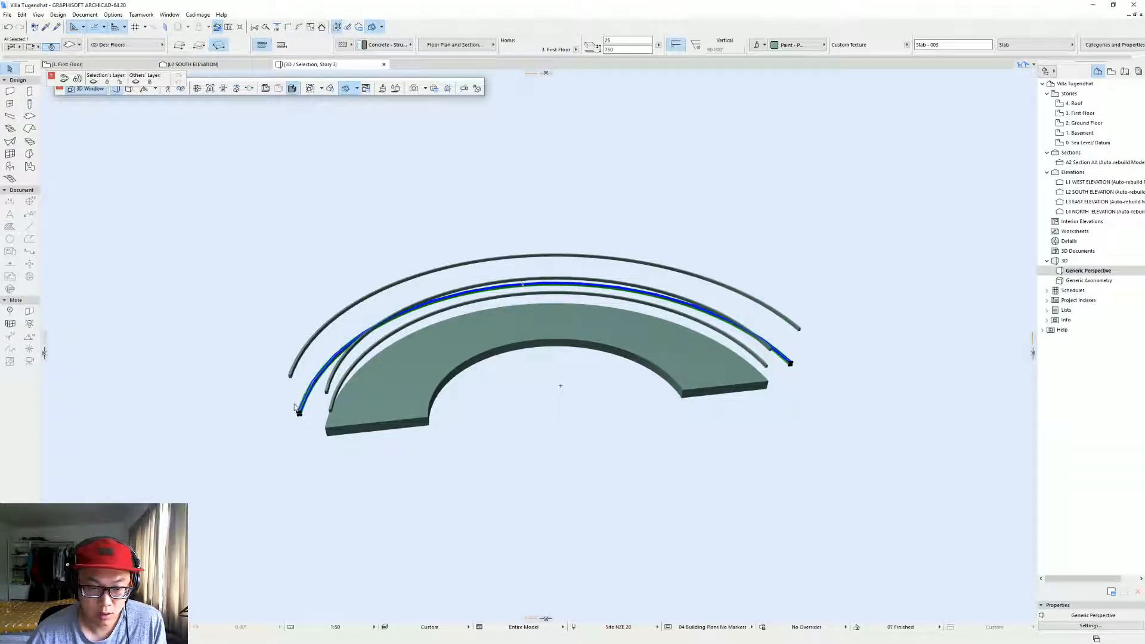
{"action": "middle_click_drag", "start_coordinate": [304, 428], "coordinate": [449, 425]}
{"action": "left_click", "coordinate": [458, 374]}
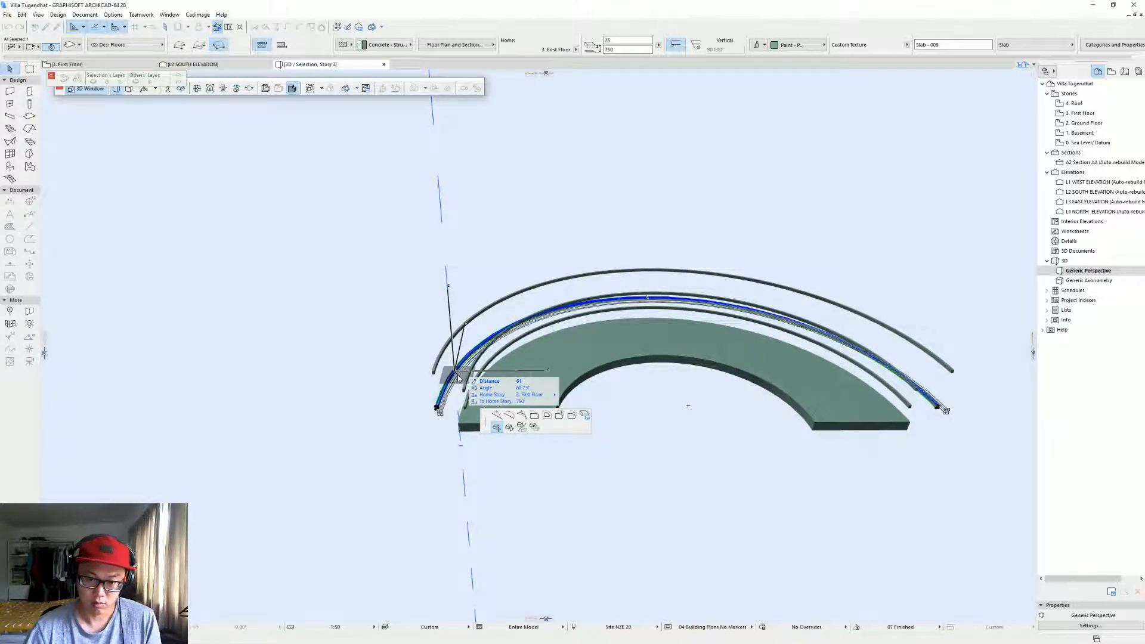
{"action": "left_click", "coordinate": [381, 503]}
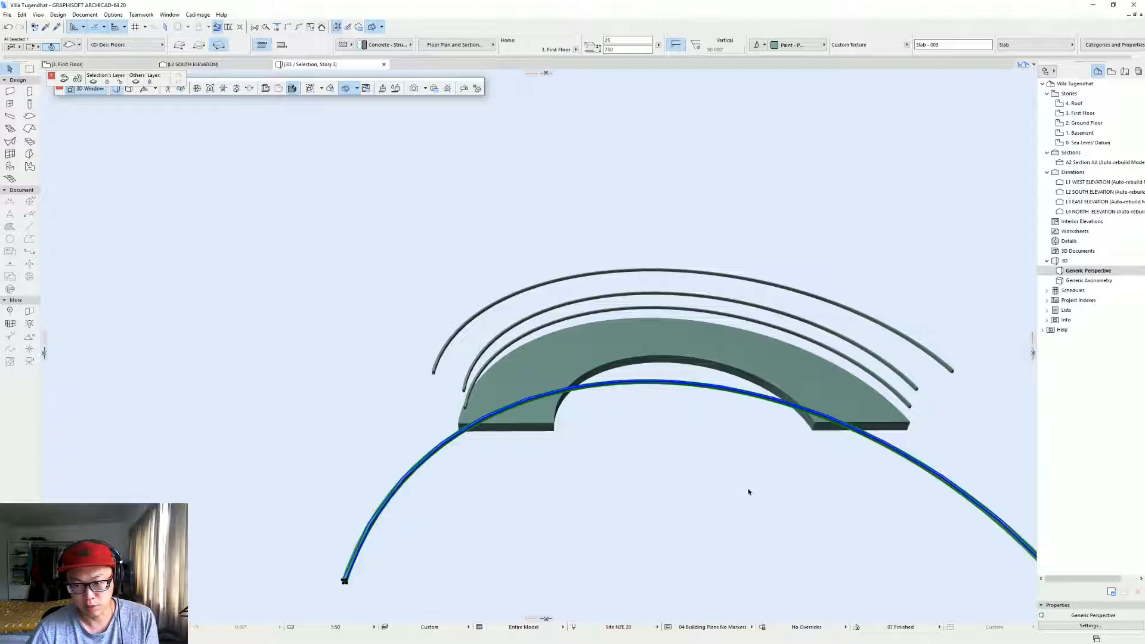
Try to delete the selected slabs on the First Floor plan, compare in 3D, and undo the deletion.
{"action": "key", "text": "F2"}
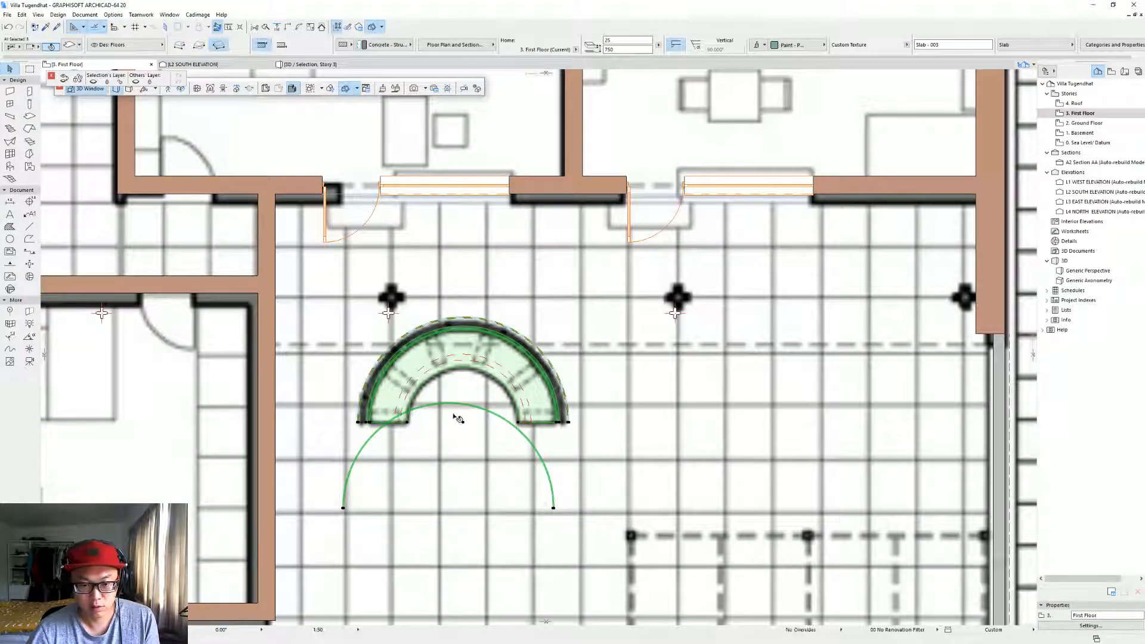
{"action": "key", "text": "Delete"}
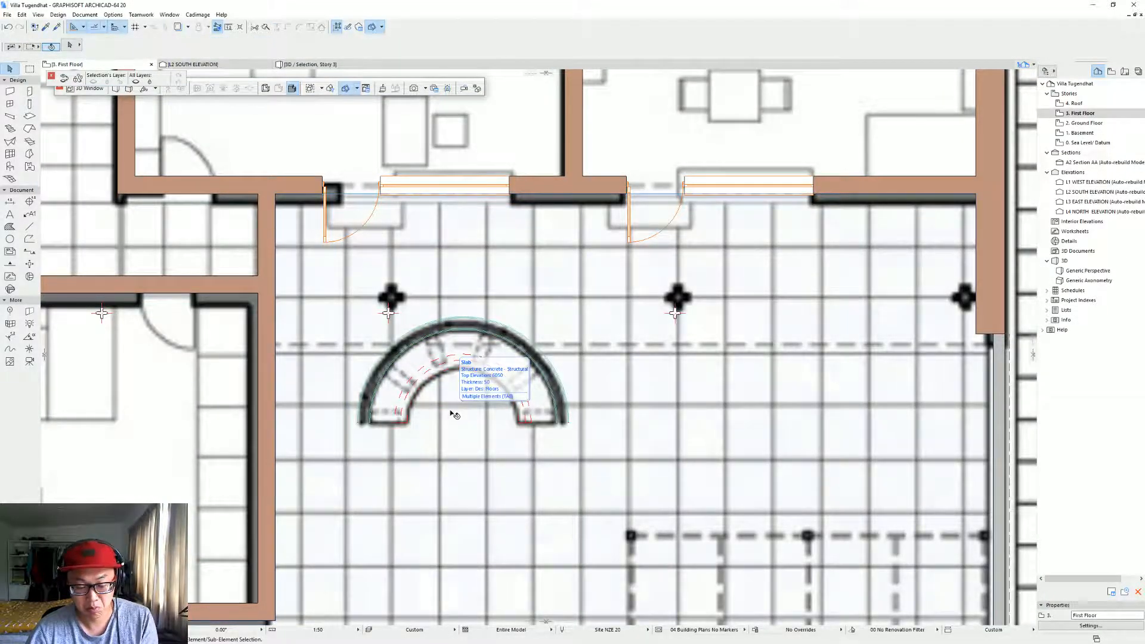
{"action": "key", "text": "F3"}
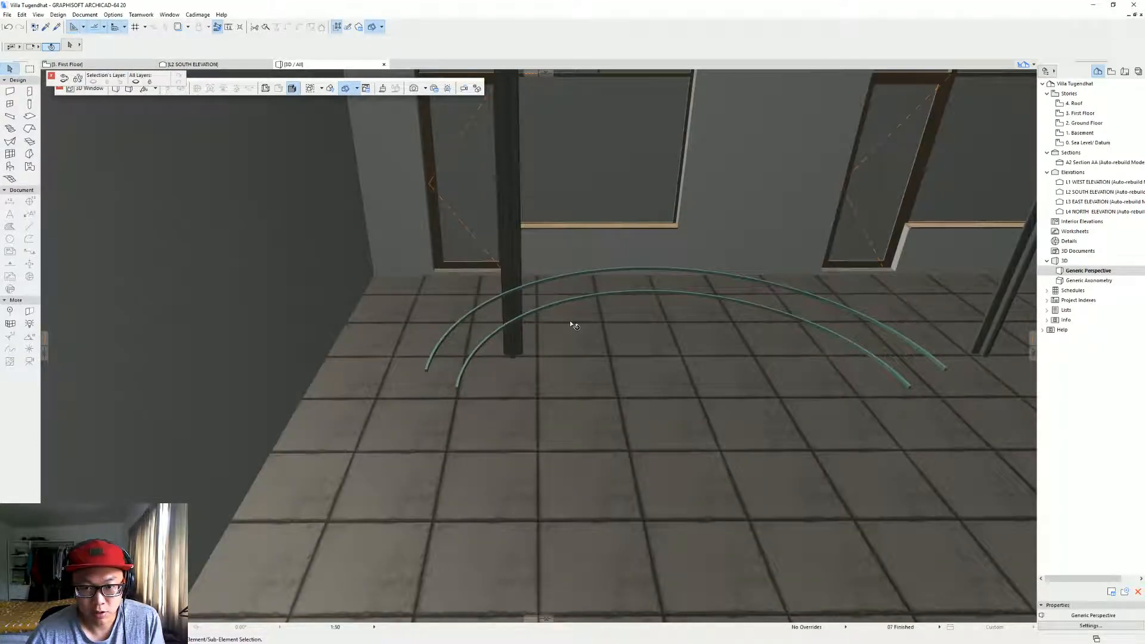
{"action": "key", "text": "F2"}
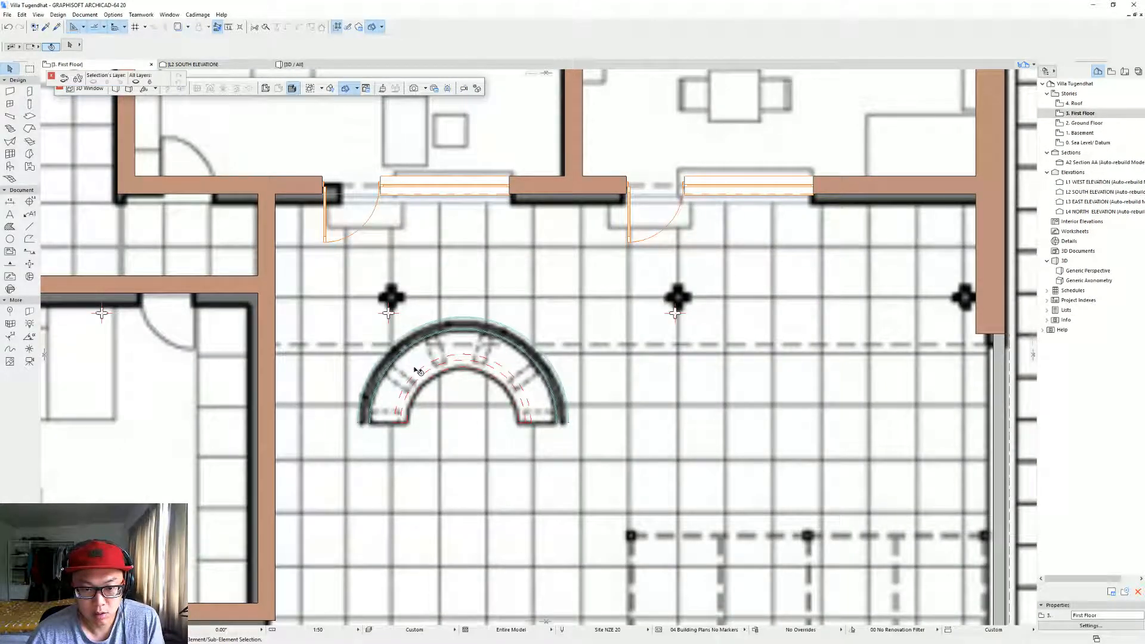
{"action": "key", "text": "ctrl+z"}
Delete the curved slab that sits displaced outside the bench's open side on the First Floor plan.
{"action": "left_click", "coordinate": [488, 422]}
{"action": "left_click", "coordinate": [488, 410]}
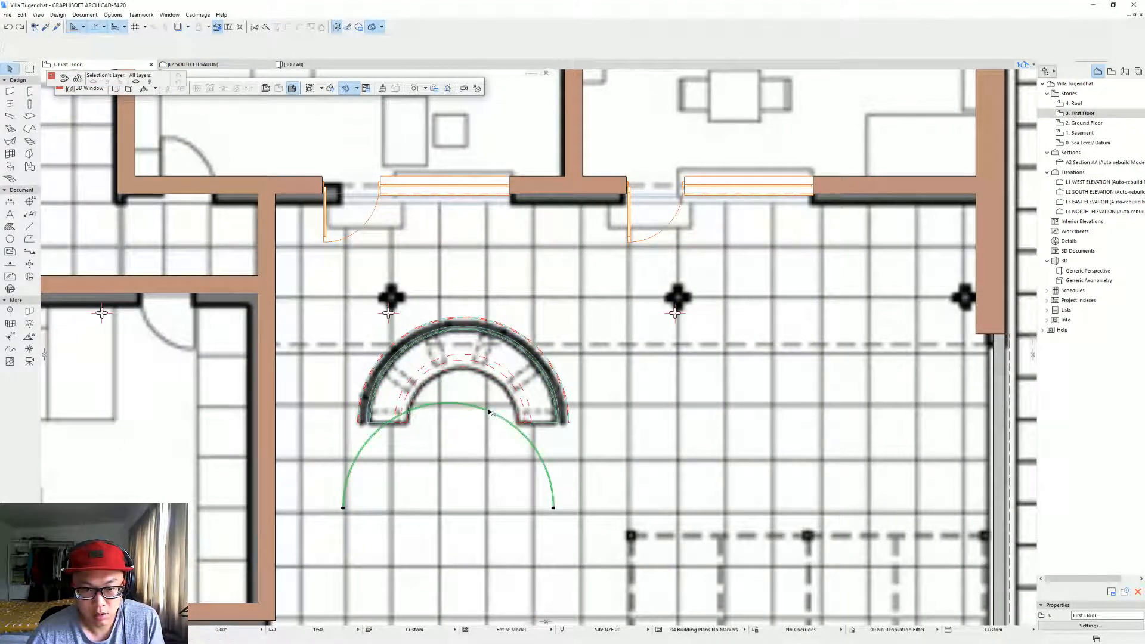
{"action": "key", "text": "Delete"}
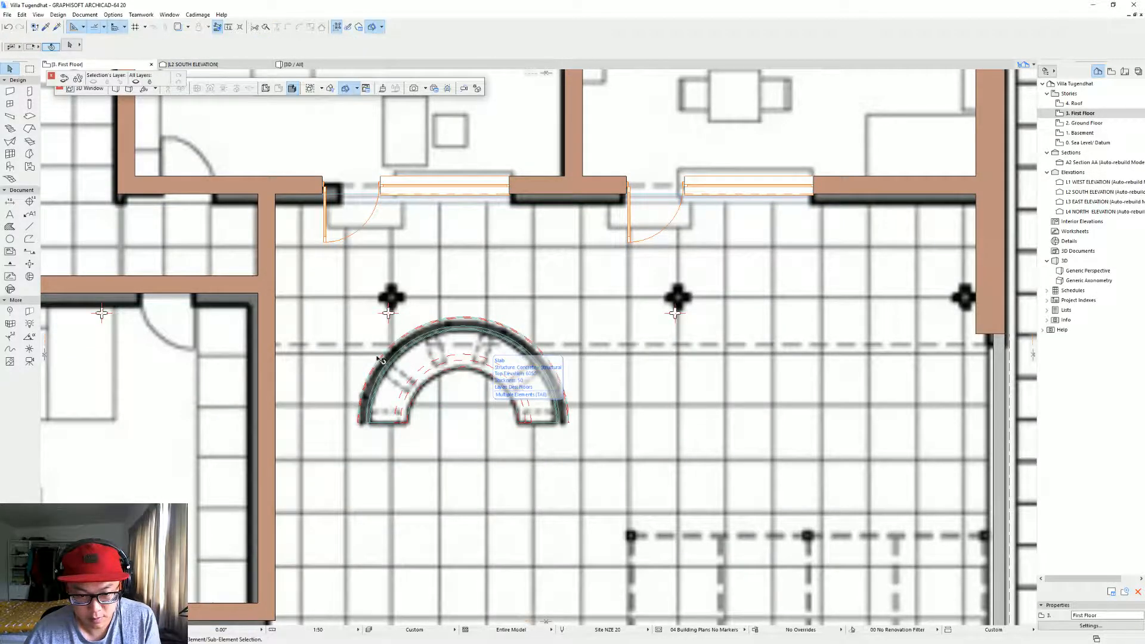
Try to offset the inner edge of the outermost narrow curved slab inward by 800 mm, and undo it.
{"action": "scroll", "coordinate": [379, 358], "scroll_direction": "up", "scroll_amount": 5}
{"action": "left_click", "coordinate": [332, 397]}
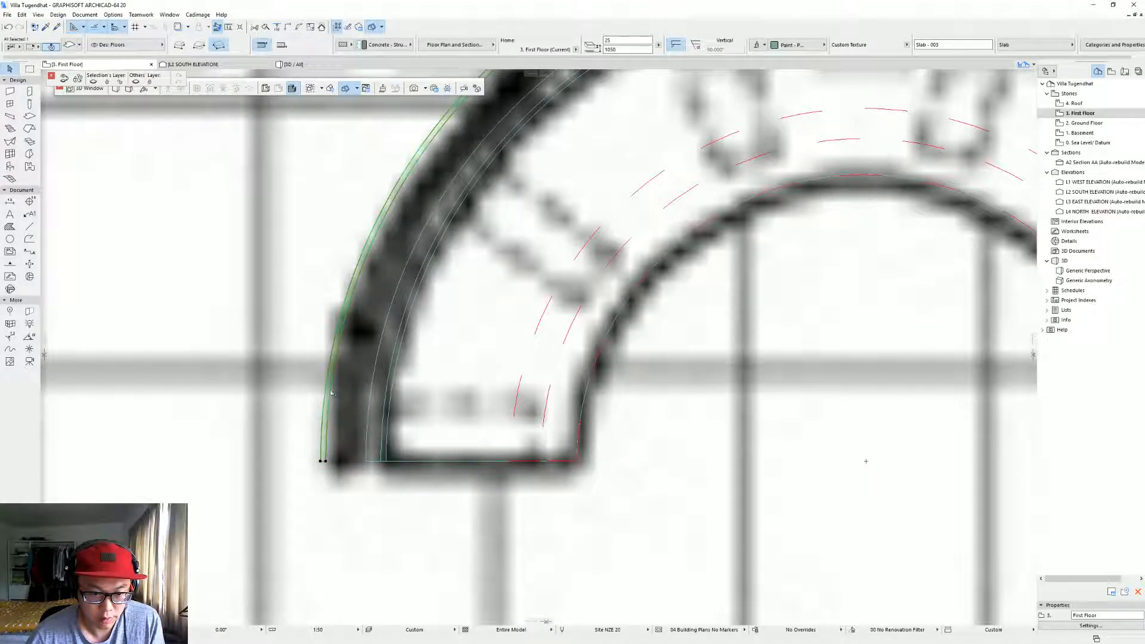
{"action": "left_click", "coordinate": [332, 395]}
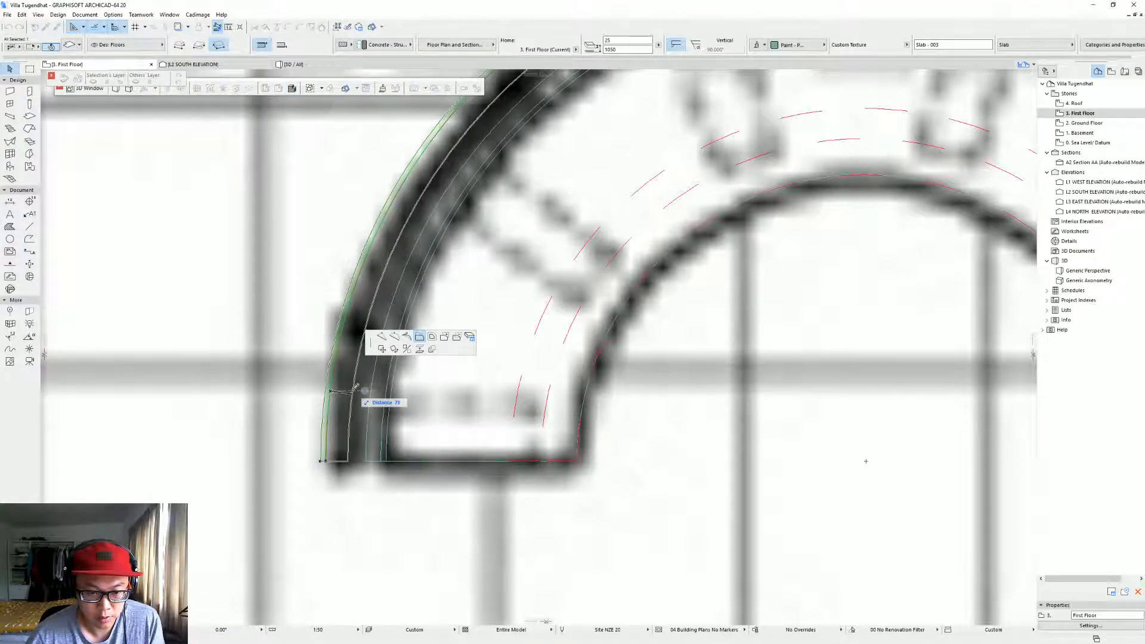
{"action": "type", "text": "800"}
{"action": "key", "text": "Return"}
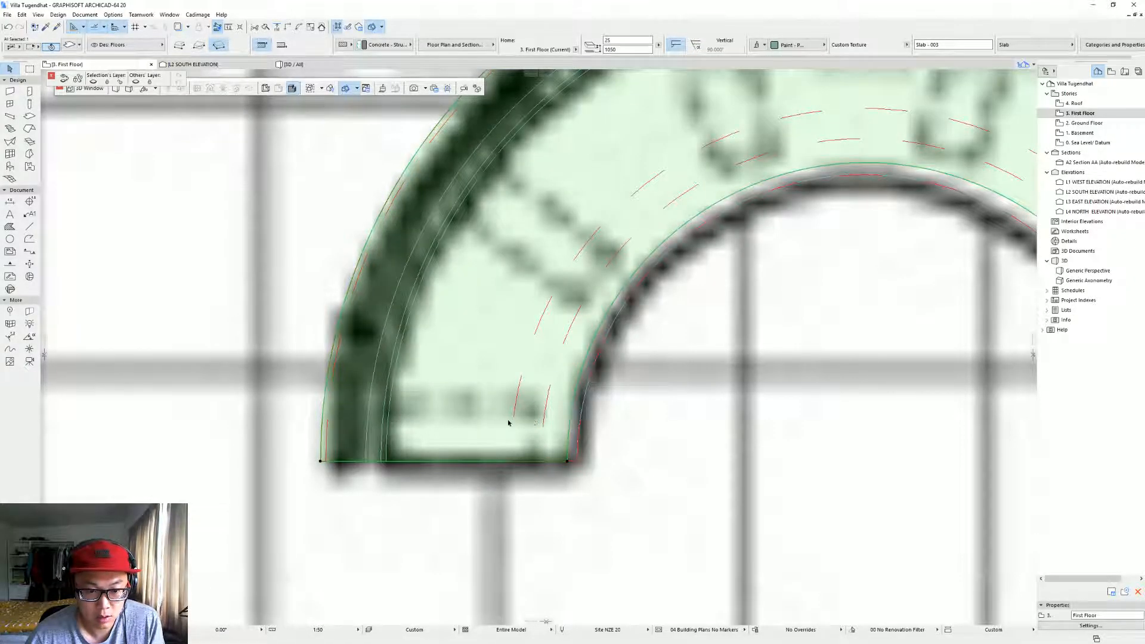
{"action": "key", "text": "ctrl+z"}
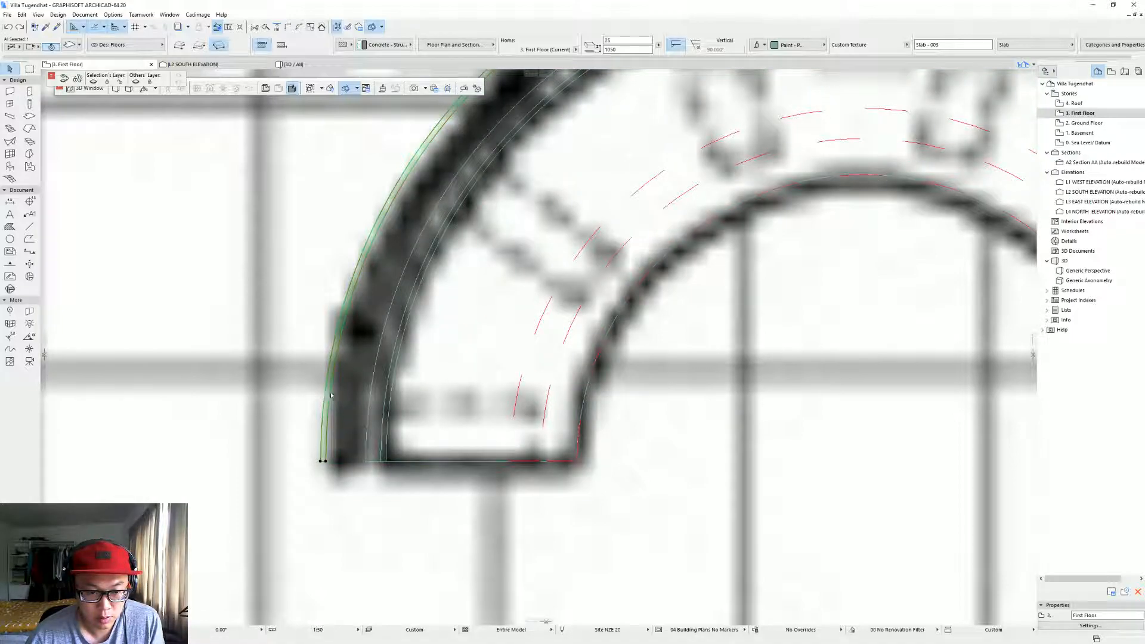
Shift the outermost narrow curved slab inward over the traced railing line by offsetting its inner edge, followed by its outer edge.
{"action": "left_click", "coordinate": [333, 395]}
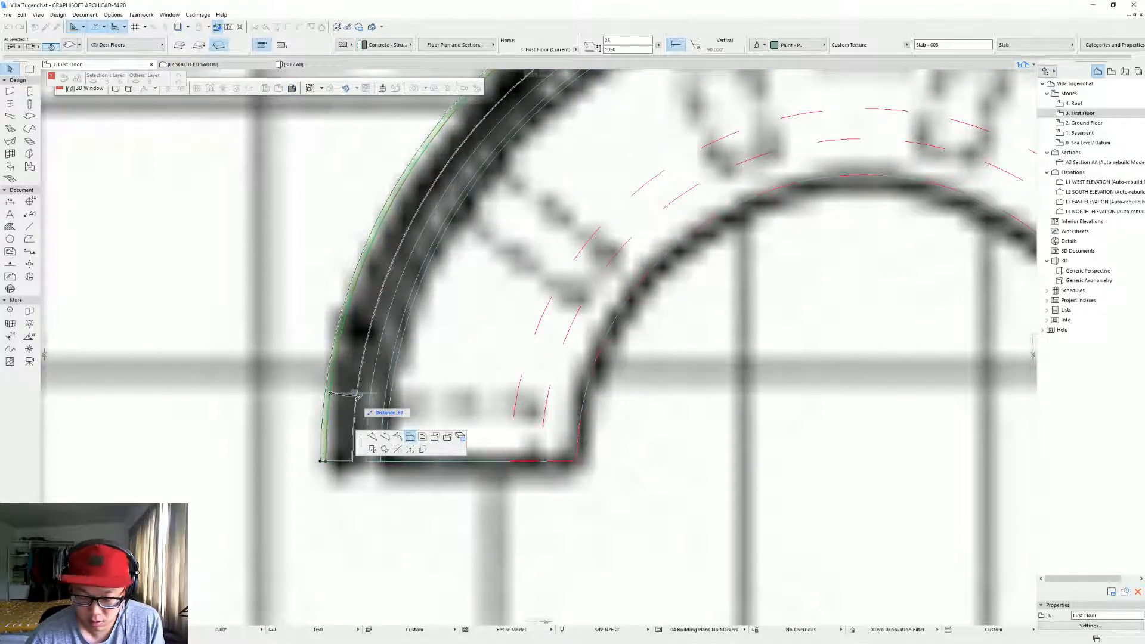
{"action": "left_click", "coordinate": [356, 398]}
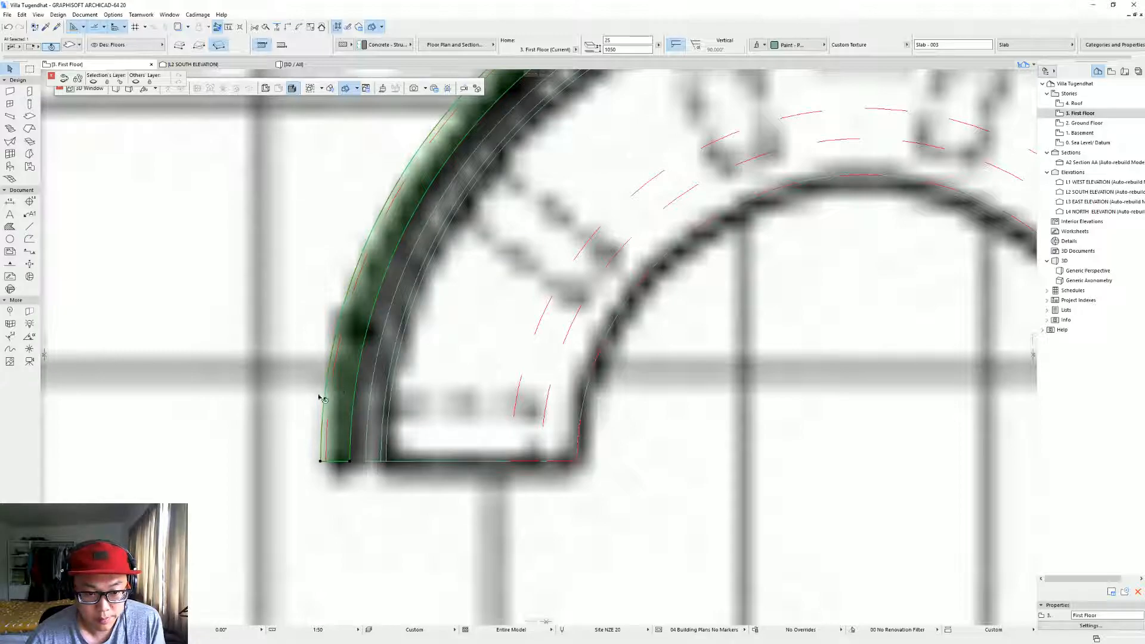
{"action": "left_click", "coordinate": [326, 398]}
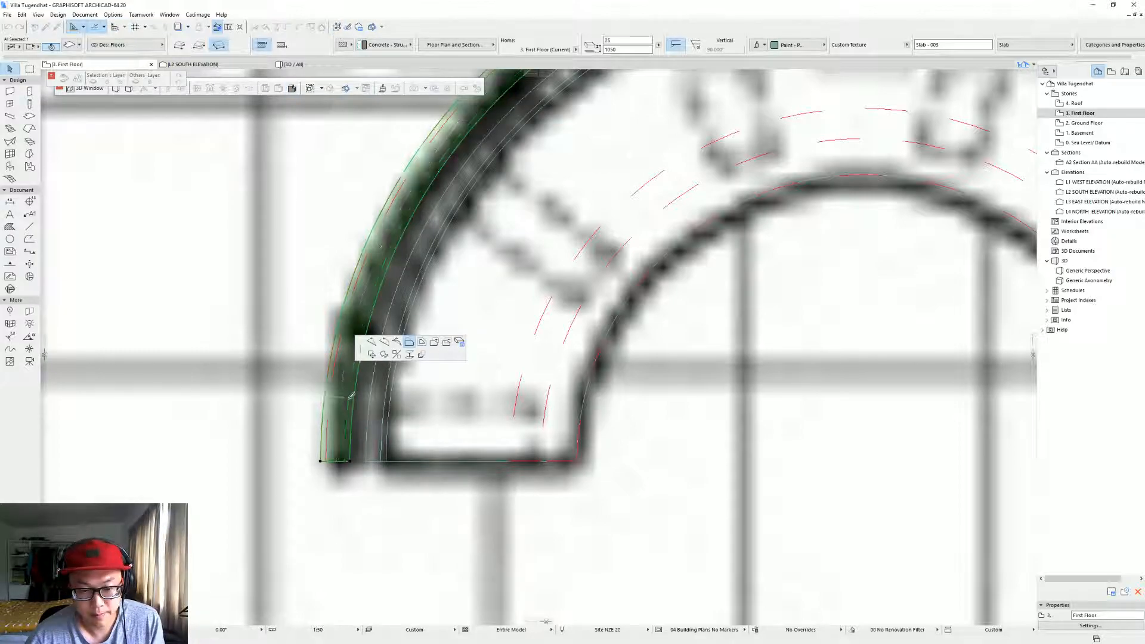
{"action": "left_click", "coordinate": [352, 402]}
In 3D, multiply the top curved slab upward by elevation with the Spread option, and compare the rails with the Street View photo.
{"action": "key", "text": "F3"}
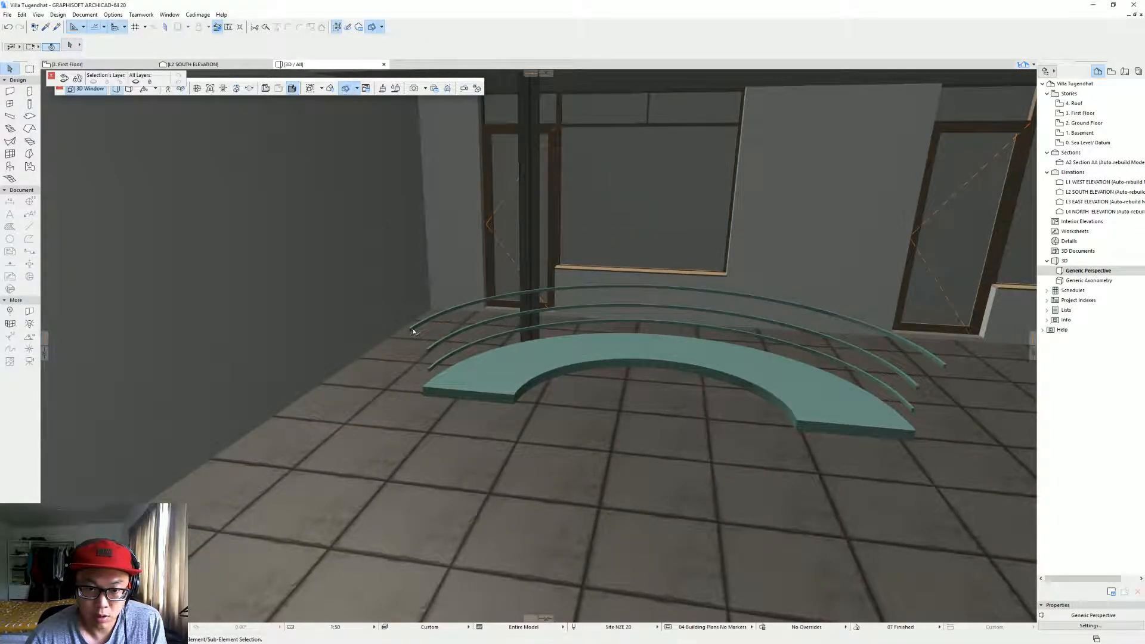
{"action": "left_click", "coordinate": [413, 330]}
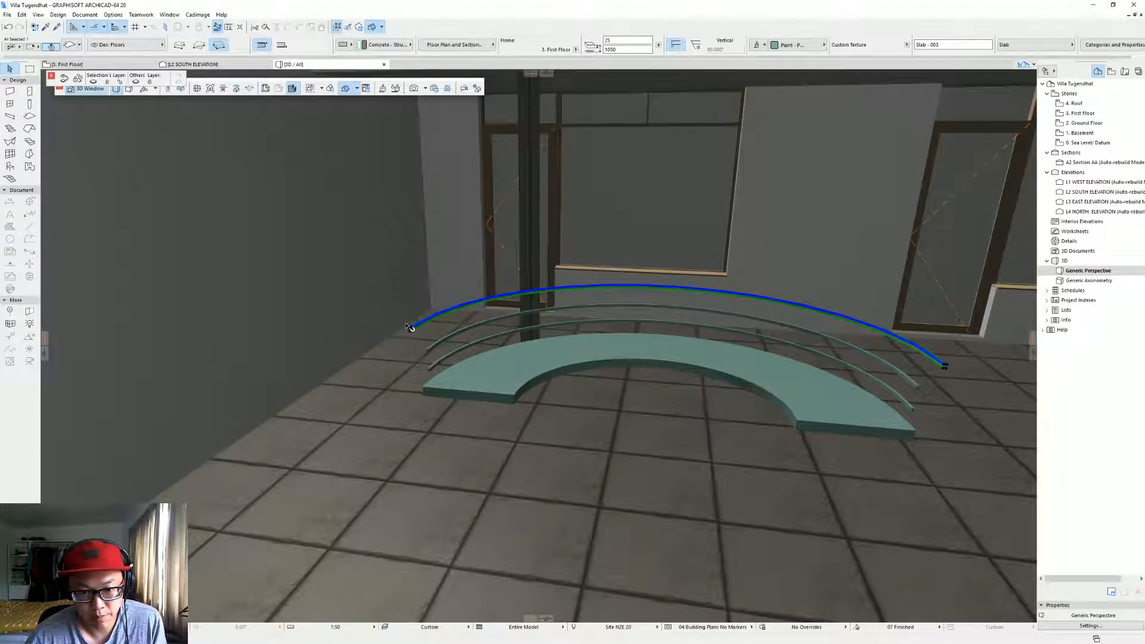
{"action": "left_click", "coordinate": [411, 330]}
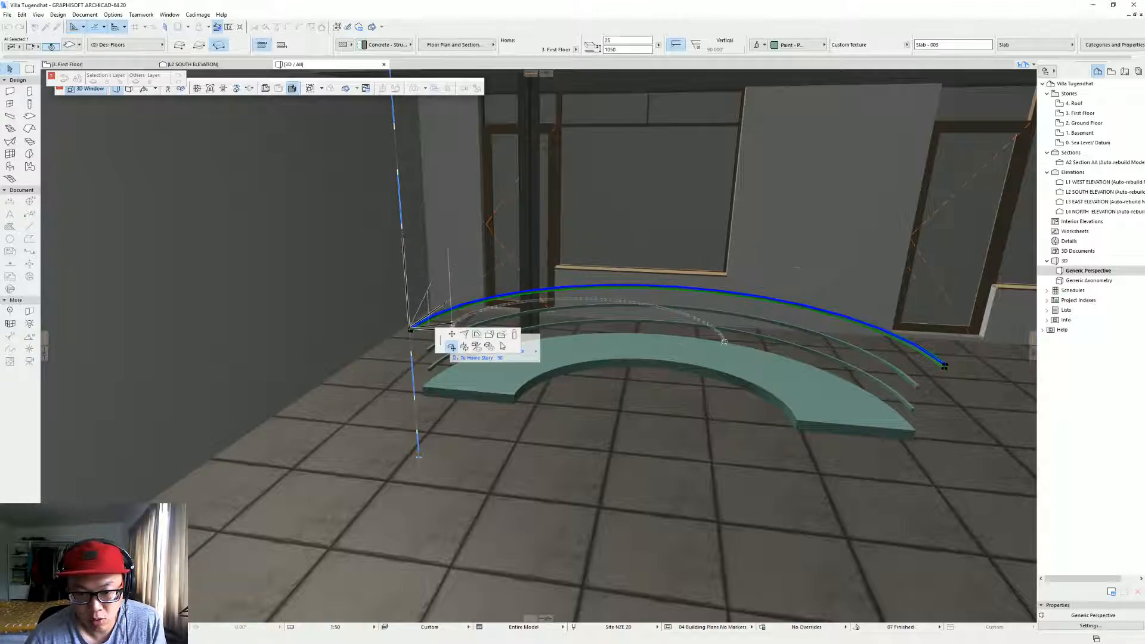
{"action": "left_click", "coordinate": [491, 348]}
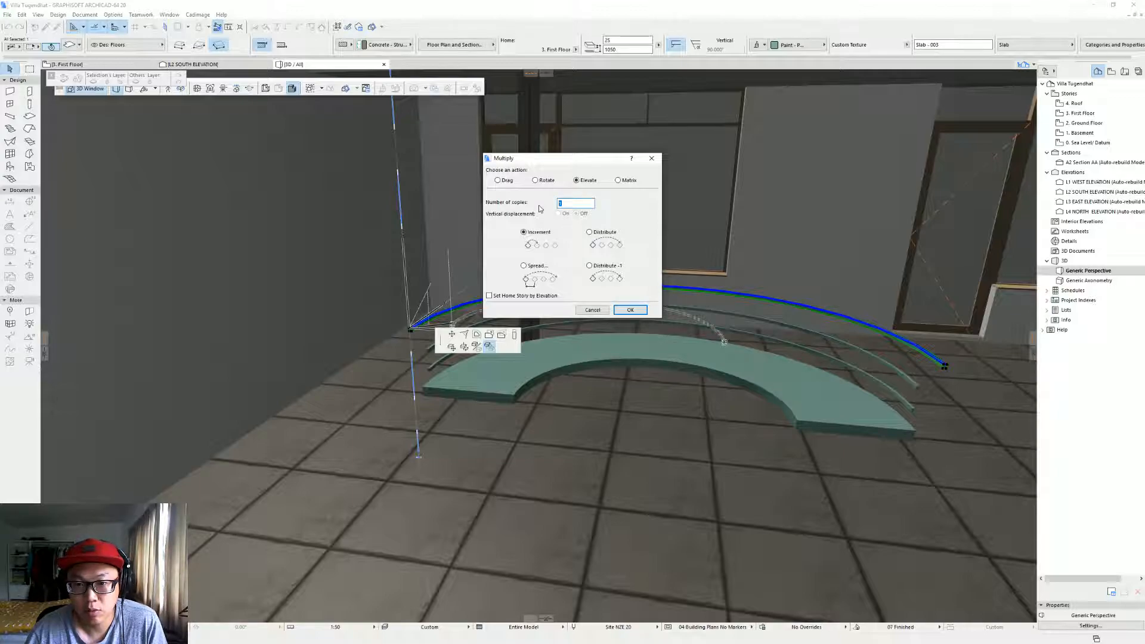
{"action": "left_click", "coordinate": [537, 267]}
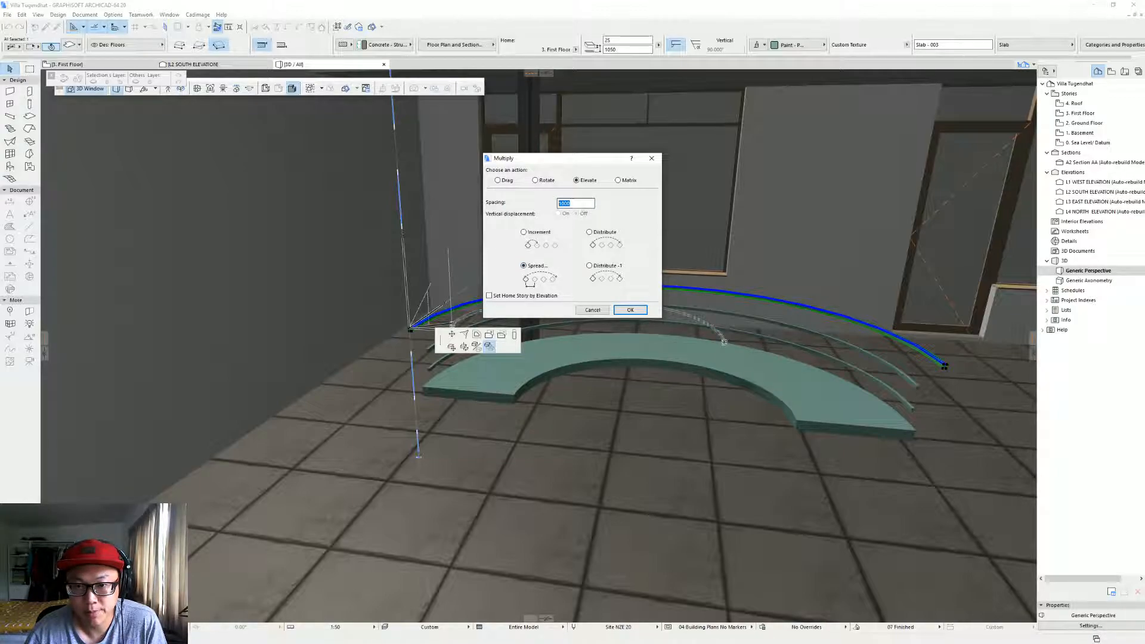
{"action": "type", "text": "1"}
{"action": "key", "text": "Return"}
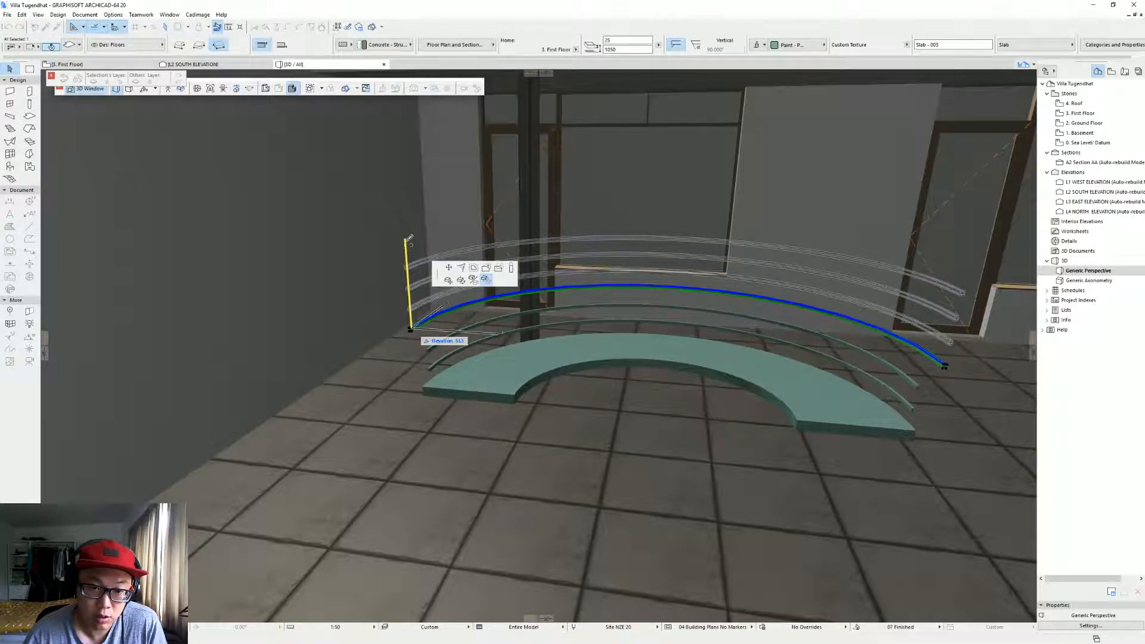
{"action": "left_click", "coordinate": [409, 273]}
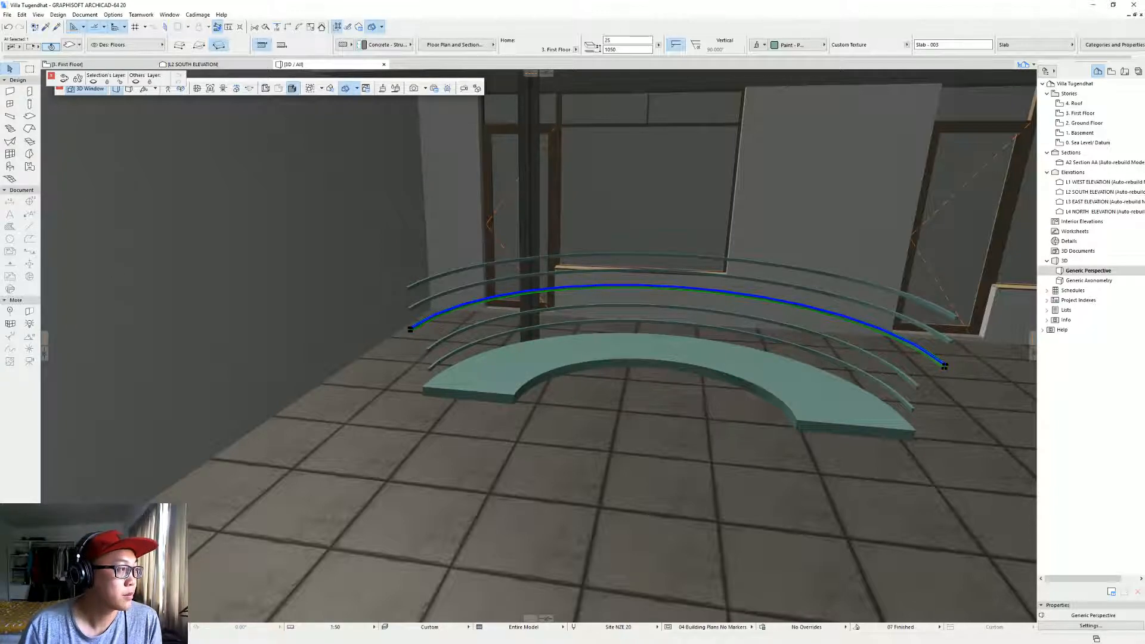
{"action": "key", "text": "alt+Tab"}
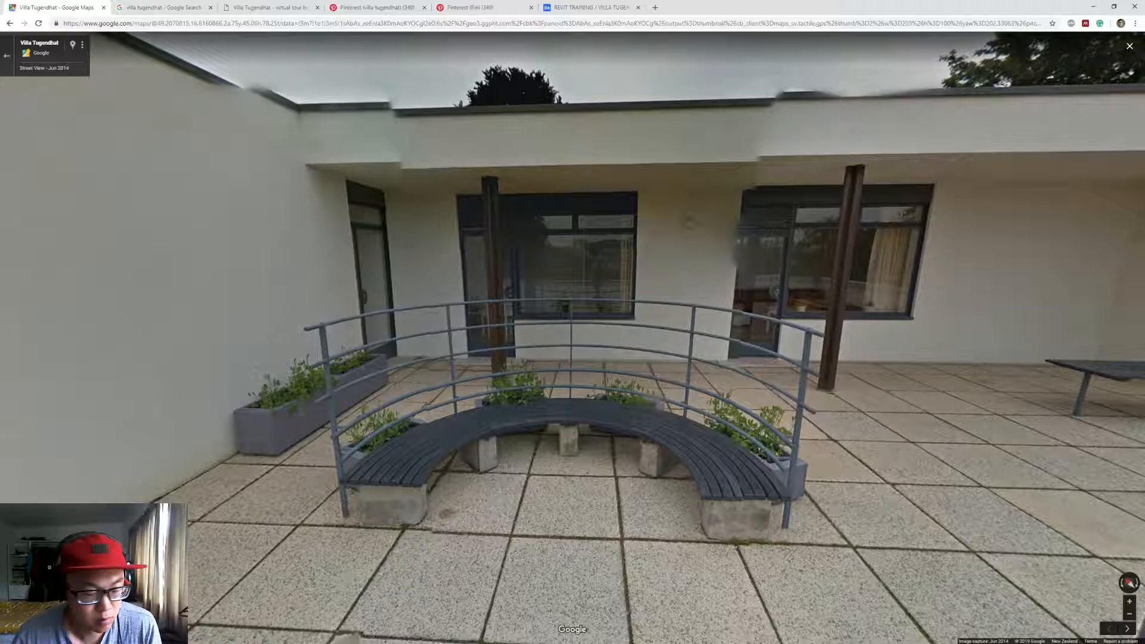
{"action": "key", "text": "alt+Tab"}
{"action": "middle_click_drag", "start_coordinate": [485, 356], "coordinate": [596, 321], "text": "shift"}
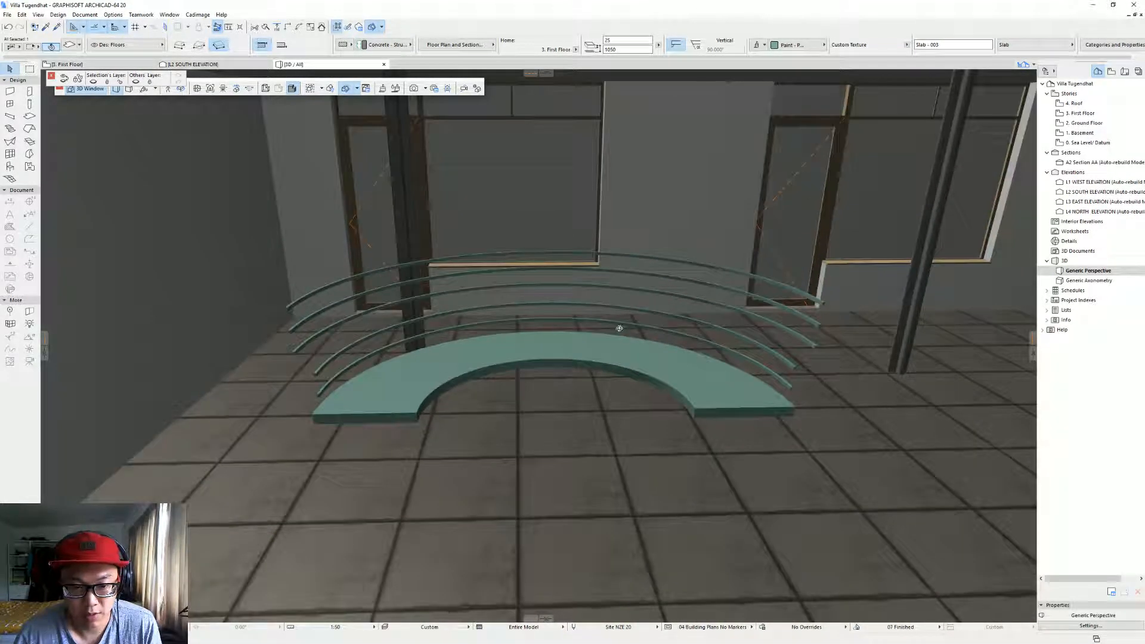
Check the railing posts in the Street View photo and place a column at the left end of the outer railing arc in plan.
{"action": "key", "text": "F2"}
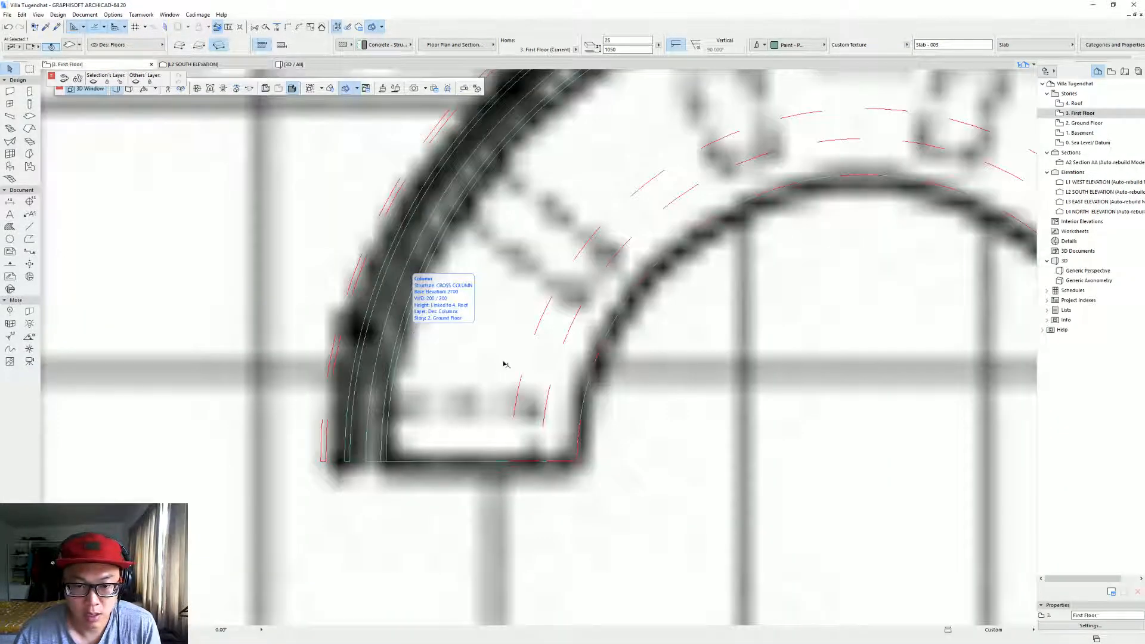
{"action": "key", "text": "Escape"}
{"action": "scroll", "coordinate": [489, 385], "scroll_direction": "down", "scroll_amount": 3}
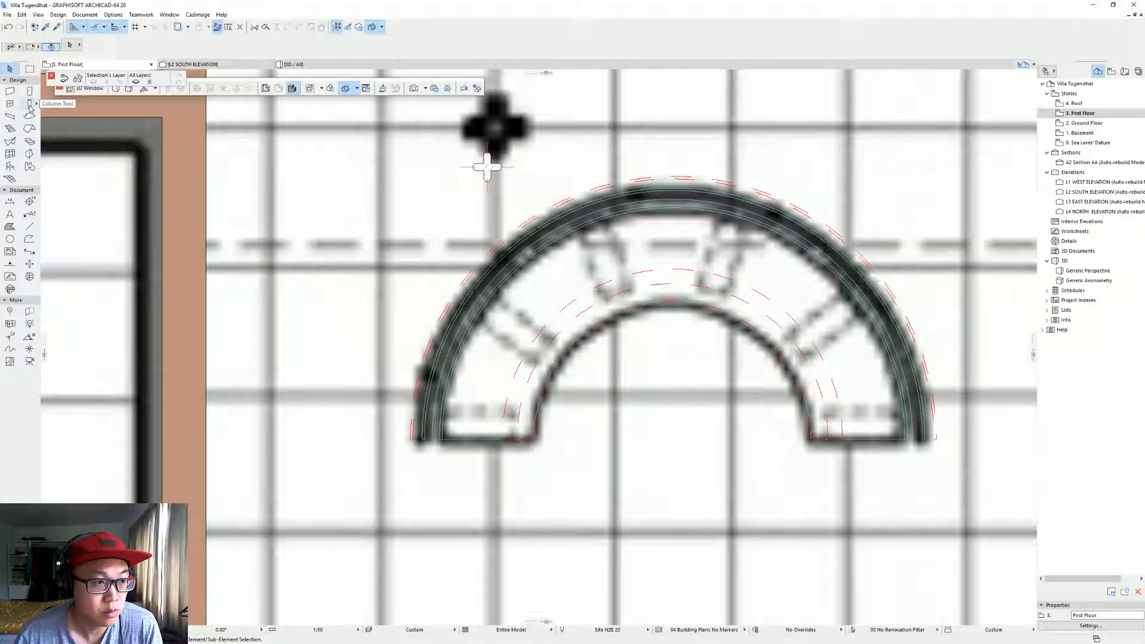
{"action": "left_click", "coordinate": [29, 104]}
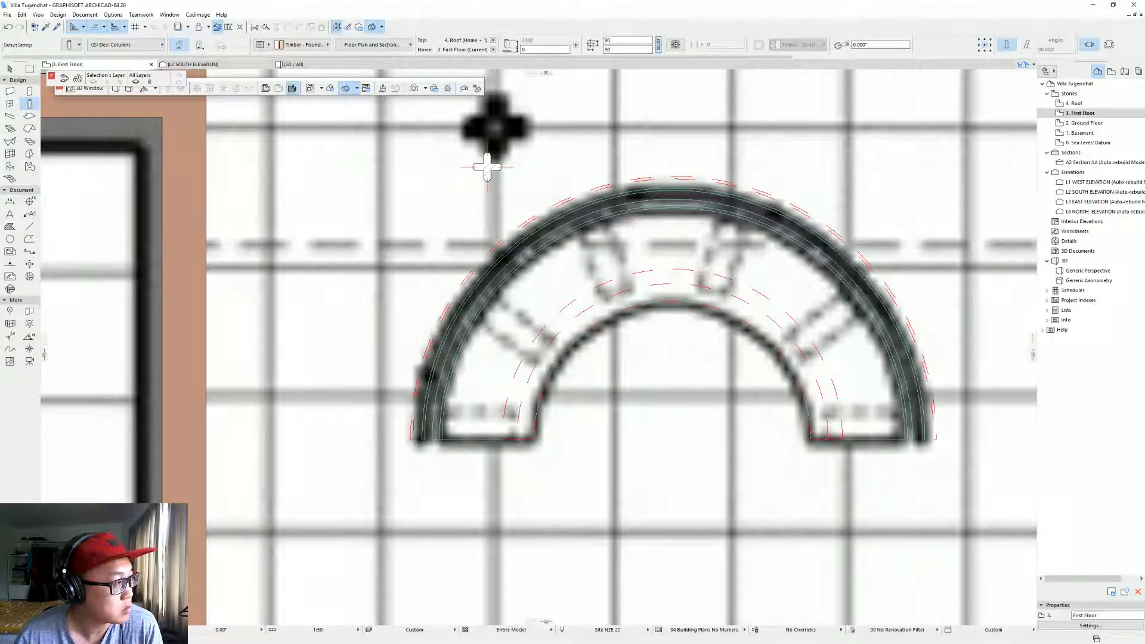
{"action": "key", "text": "alt+Tab"}
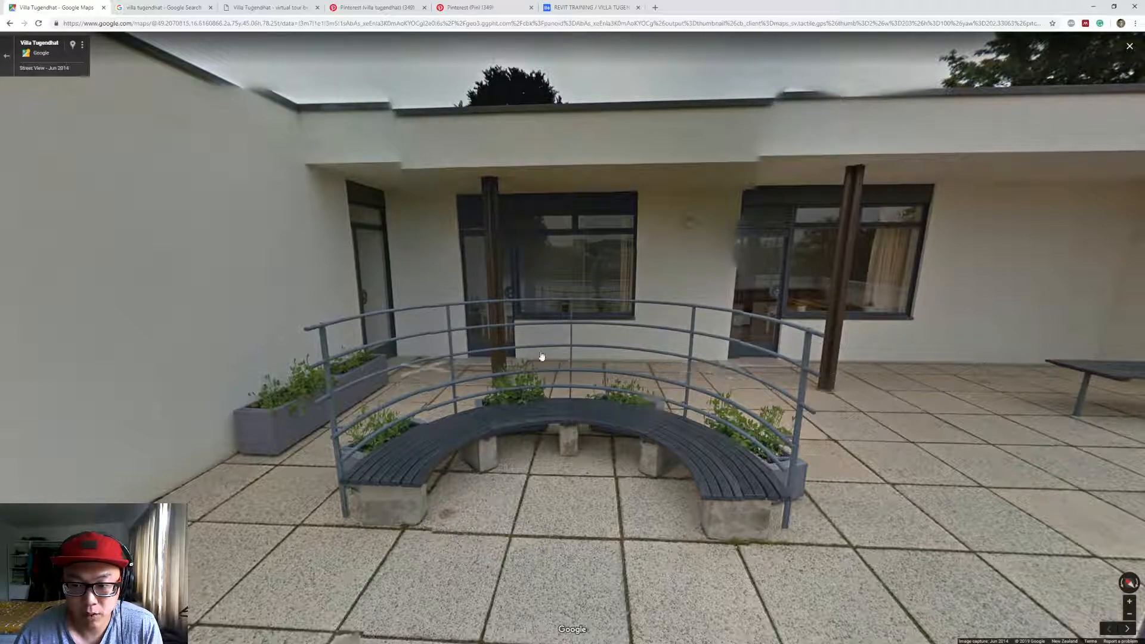
{"action": "key", "text": "alt+Tab"}
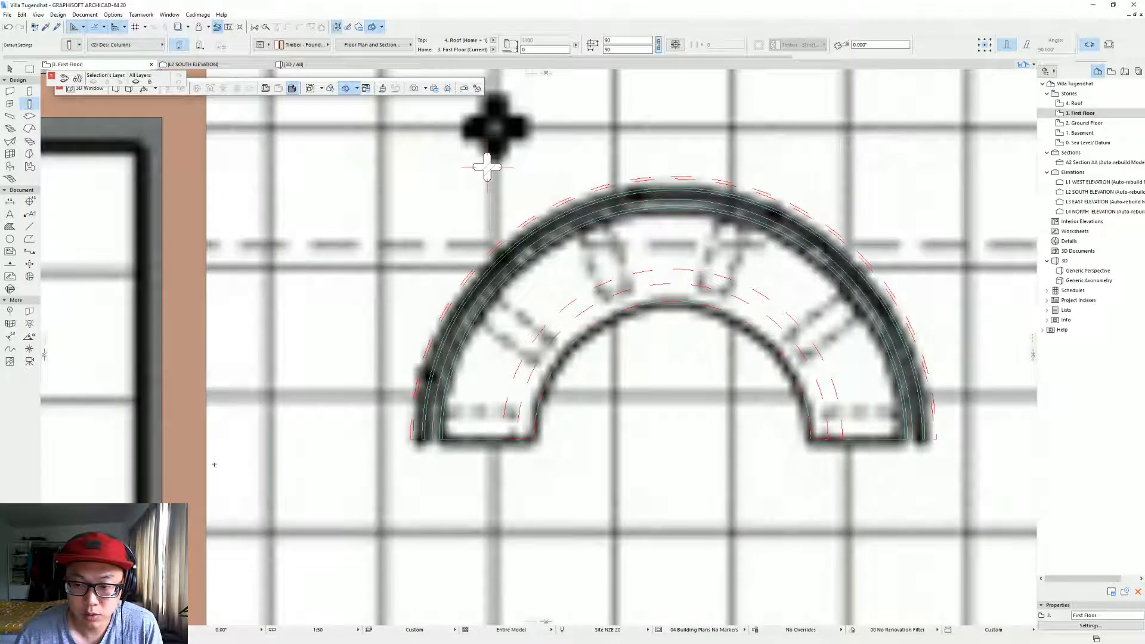
{"action": "scroll", "coordinate": [423, 441], "scroll_direction": "up", "scroll_amount": 3}
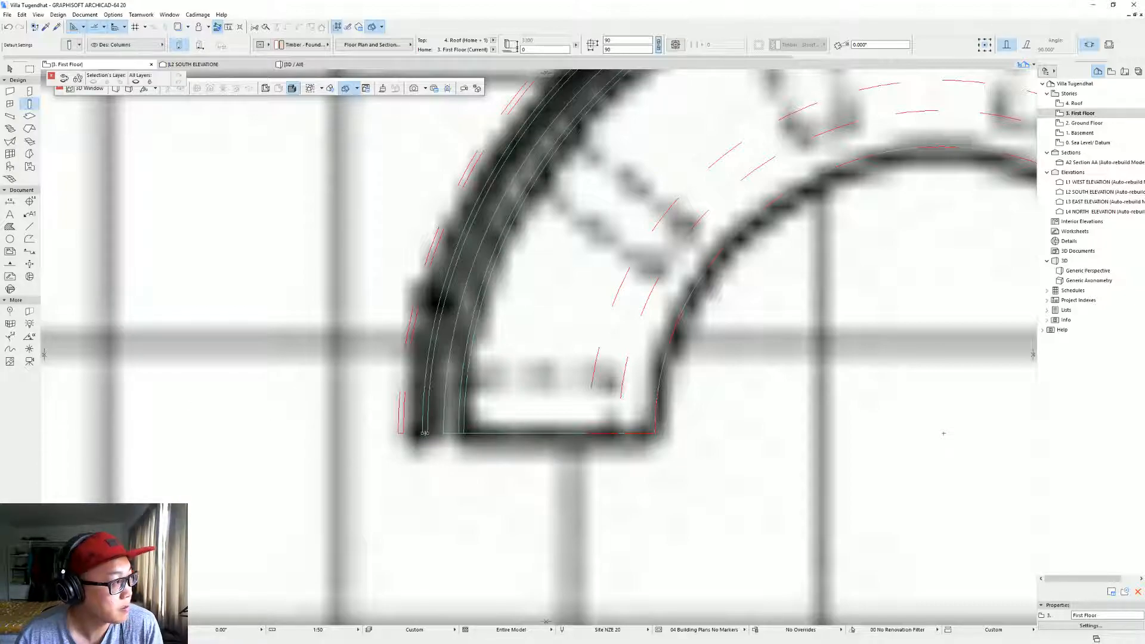
{"action": "scroll", "coordinate": [425, 433], "scroll_direction": "down", "scroll_amount": 2}
{"action": "key", "text": "alt+Tab"}
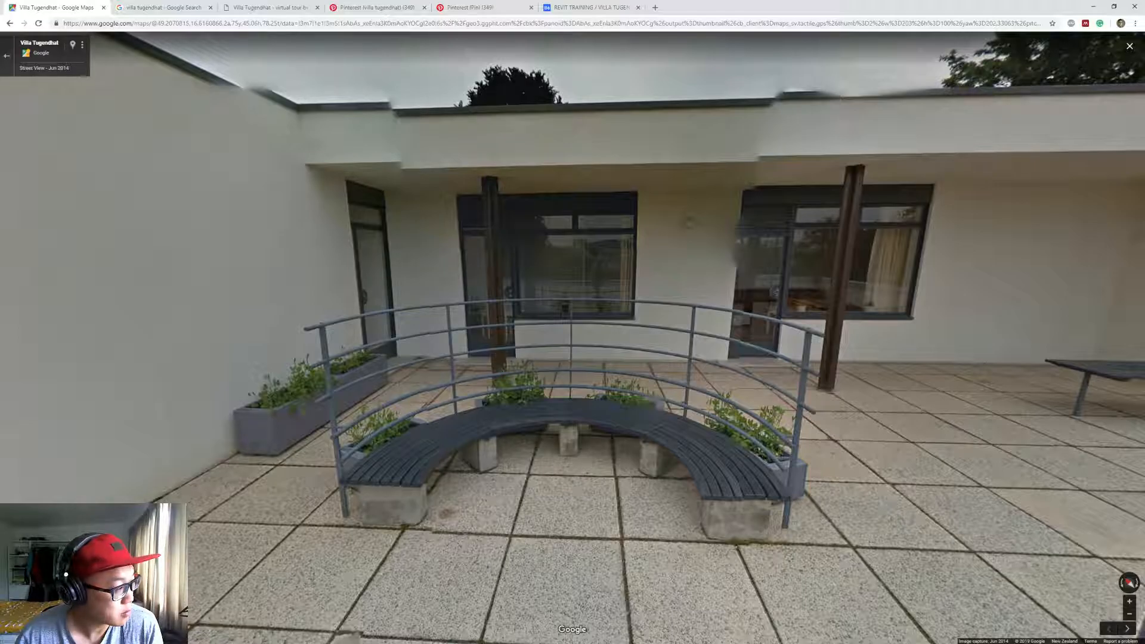
{"action": "key", "text": "alt+Tab"}
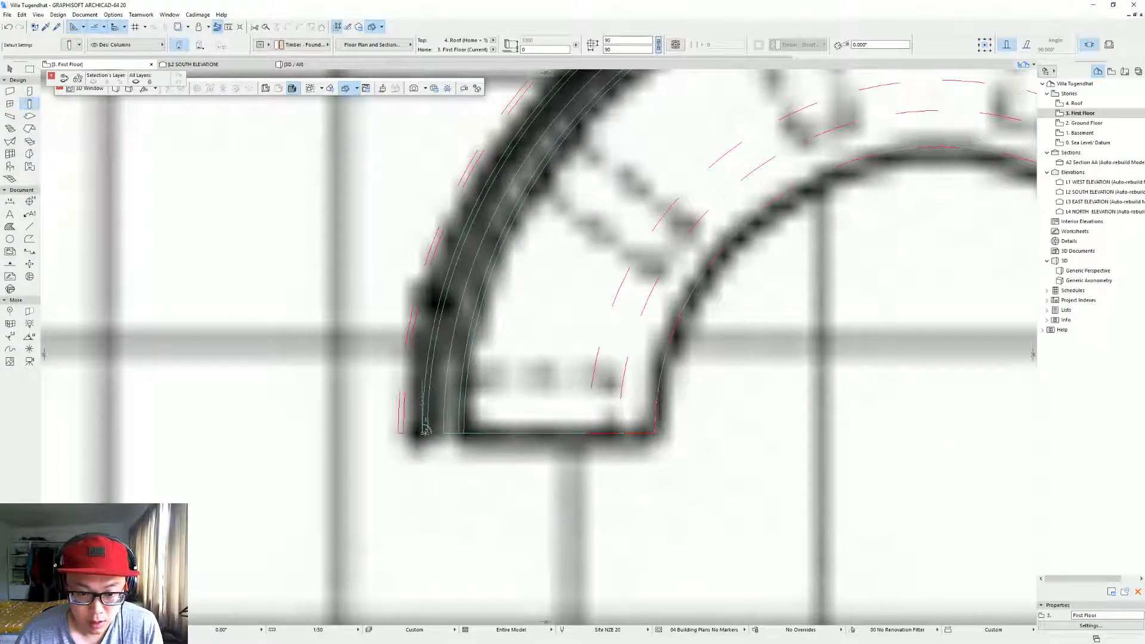
{"action": "scroll", "coordinate": [425, 430], "scroll_direction": "up", "scroll_amount": 2}
{"action": "left_click", "coordinate": [423, 436]}
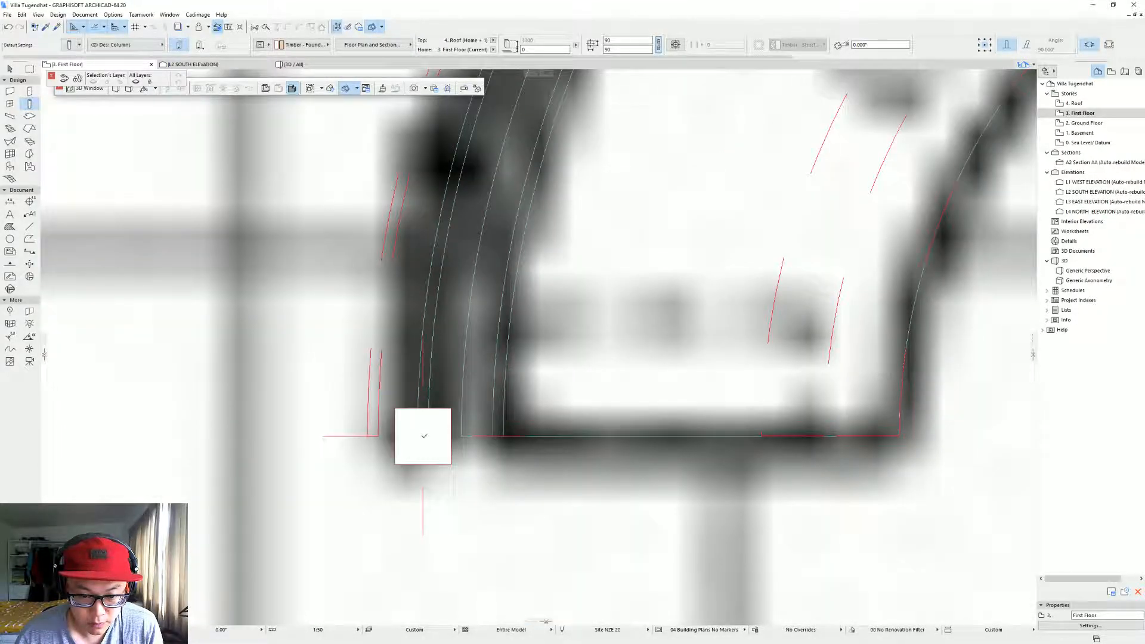
Change the new column's profile to circular with a 50 mm diameter.
{"action": "key", "text": "Escape"}
{"action": "left_click", "coordinate": [451, 408]}
{"action": "left_click", "coordinate": [637, 40]}
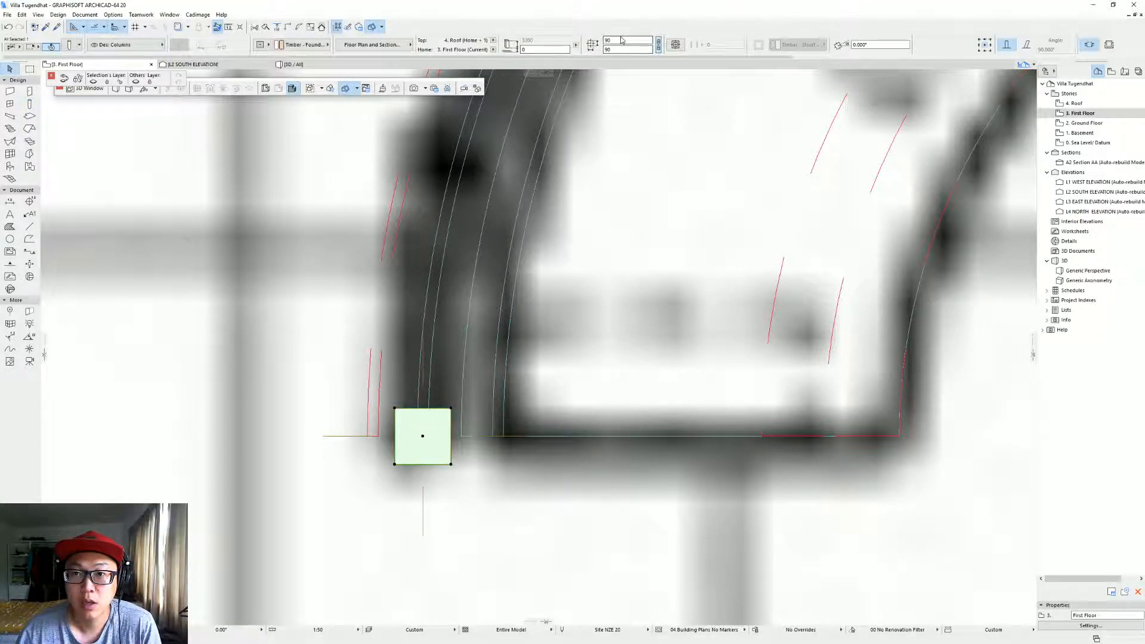
{"action": "double_click", "coordinate": [409, 420]}
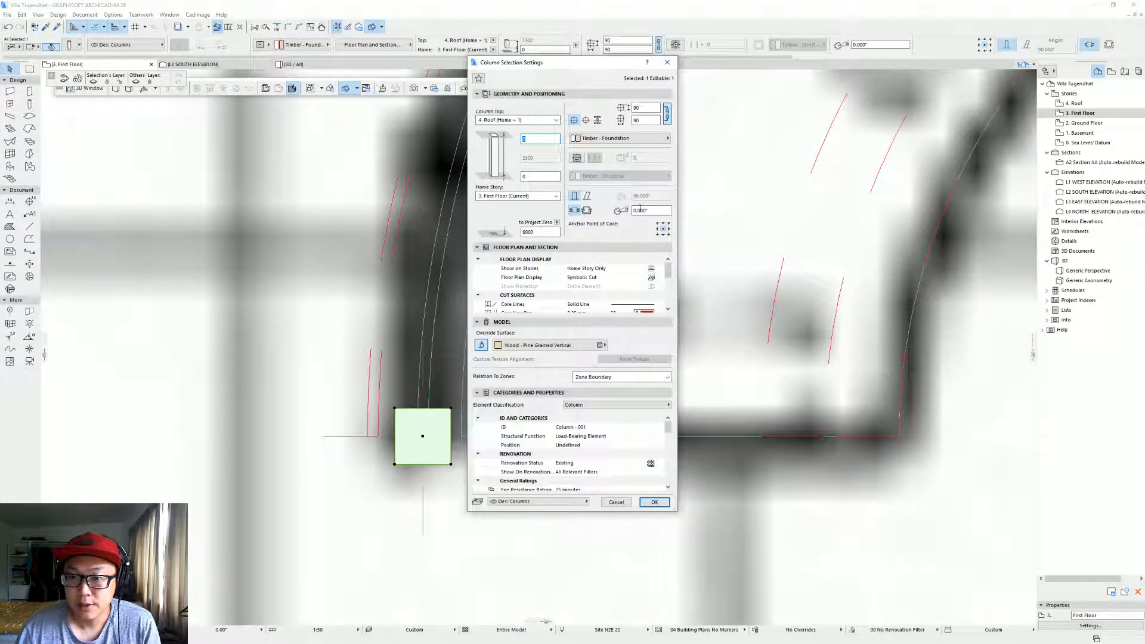
{"action": "left_click", "coordinate": [587, 120]}
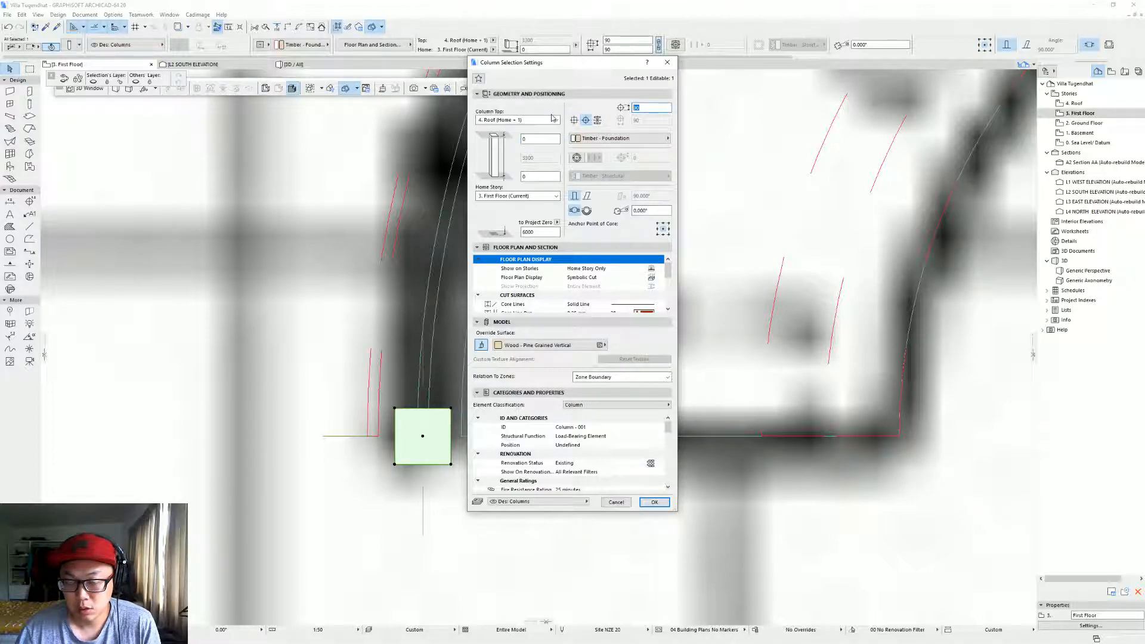
{"action": "type", "text": "50"}
{"action": "key", "text": "Return"}
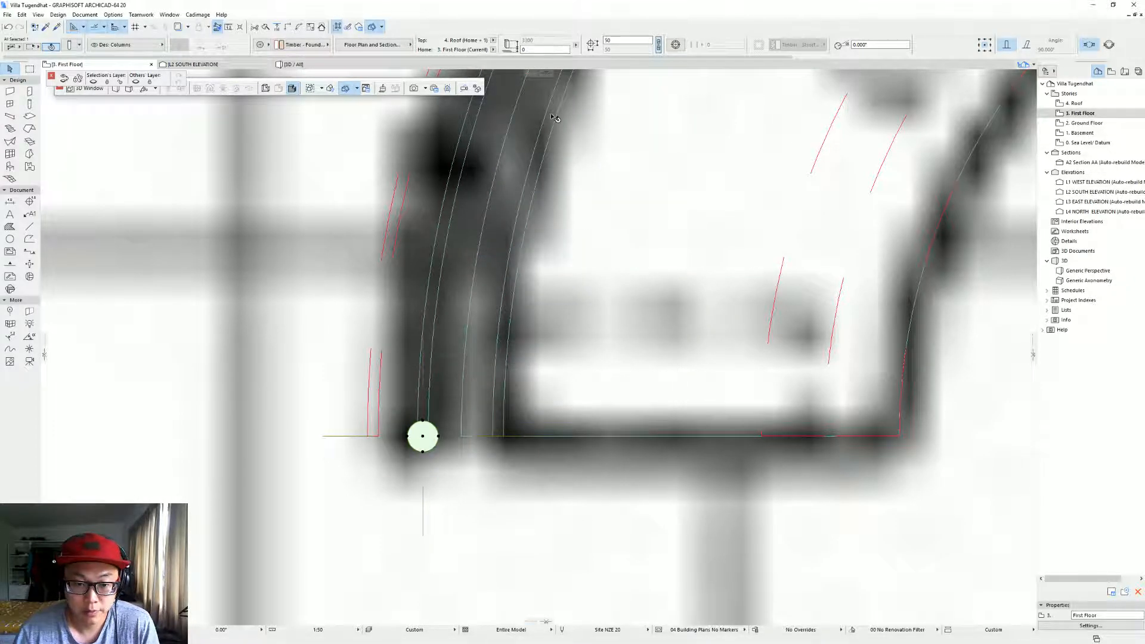
Set up a rotating Multiply of the column at the arc's left end with Distribute, 5 copies and 0 vertical displacement.
{"action": "scroll", "coordinate": [411, 398], "scroll_direction": "up", "scroll_amount": 5}
{"action": "scroll", "coordinate": [410, 398], "scroll_direction": "down", "scroll_amount": 3}
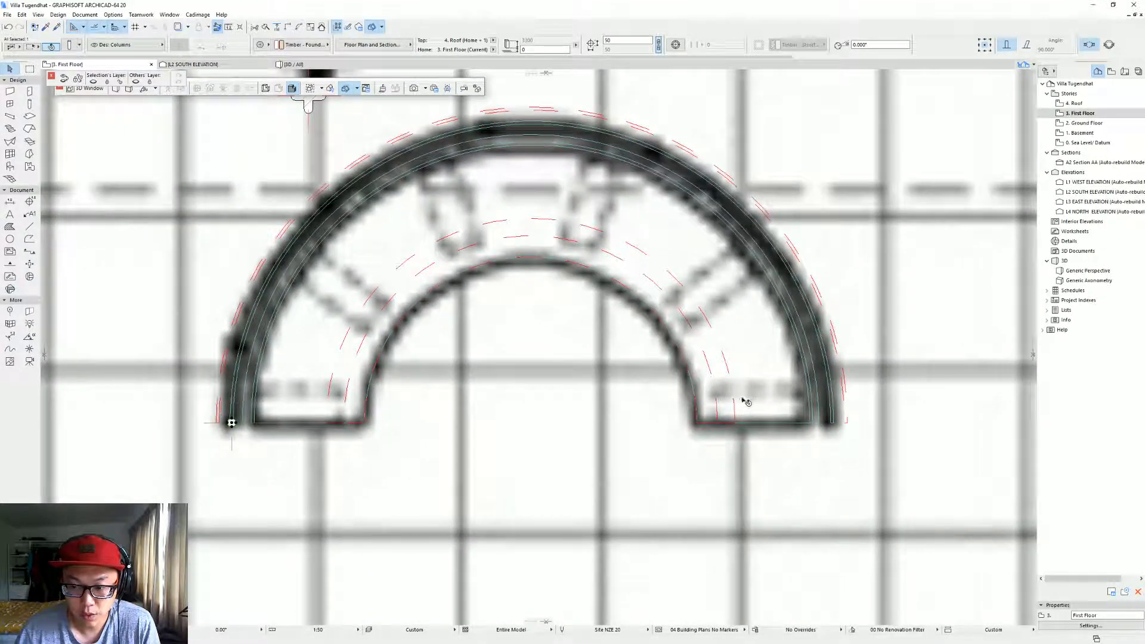
{"action": "scroll", "coordinate": [258, 420], "scroll_direction": "up", "scroll_amount": 2}
{"action": "left_click", "coordinate": [221, 426]}
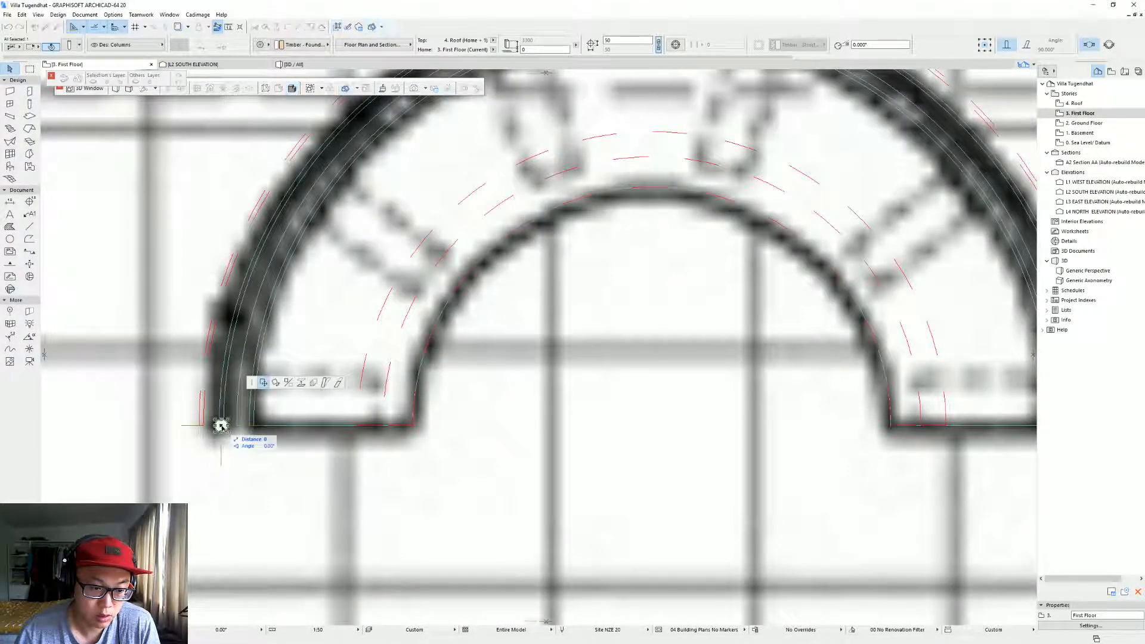
{"action": "left_click", "coordinate": [315, 384]}
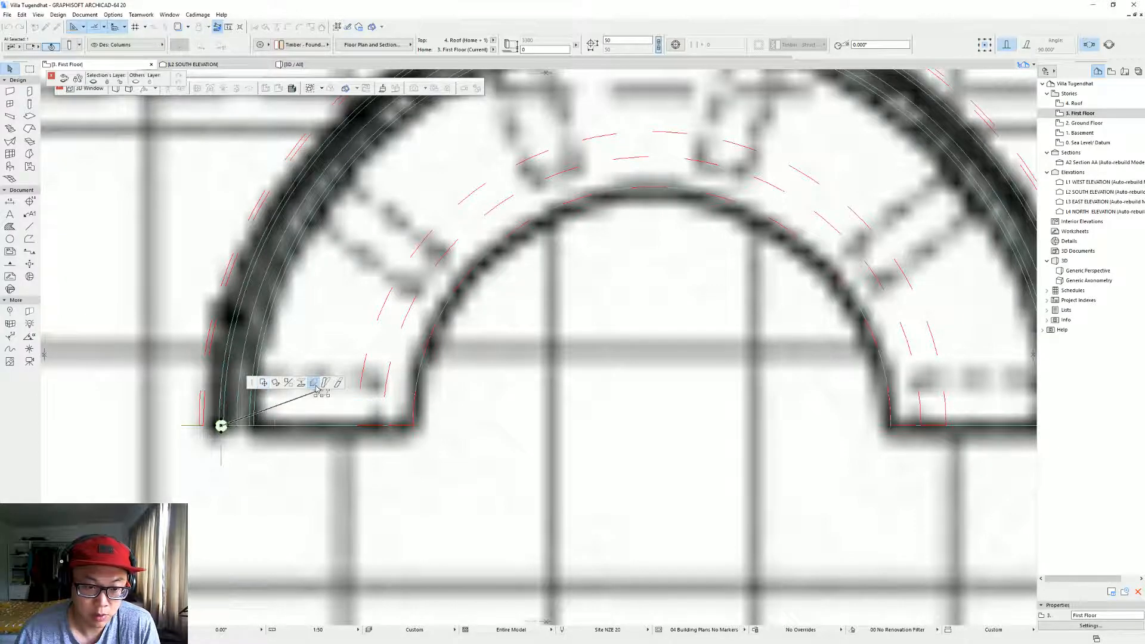
{"action": "left_click", "coordinate": [535, 180]}
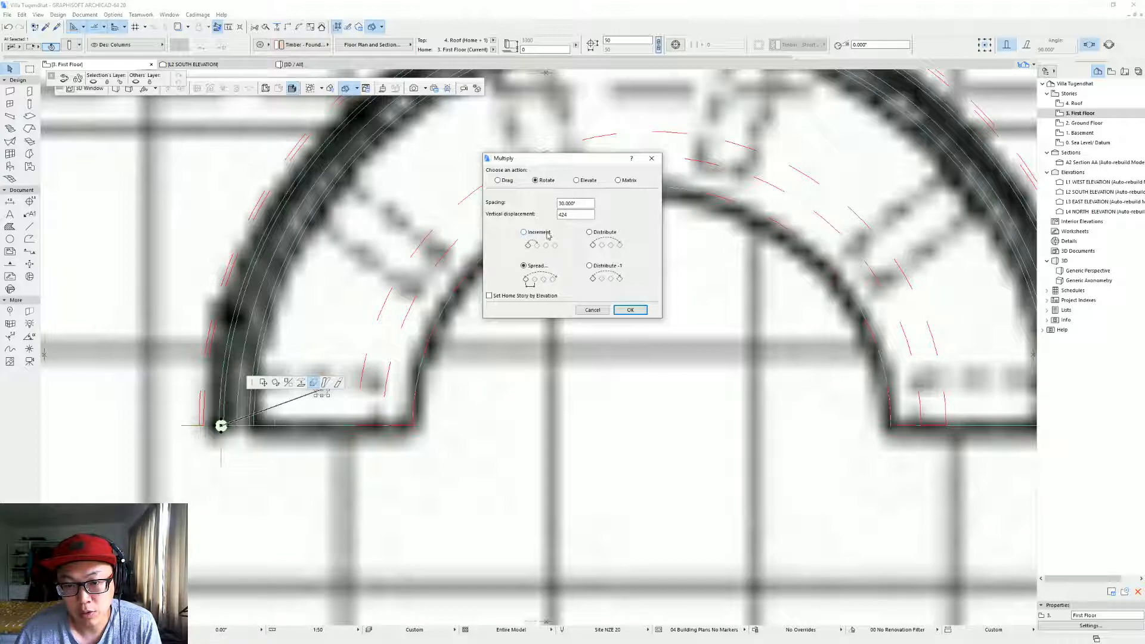
{"action": "left_click", "coordinate": [590, 233]}
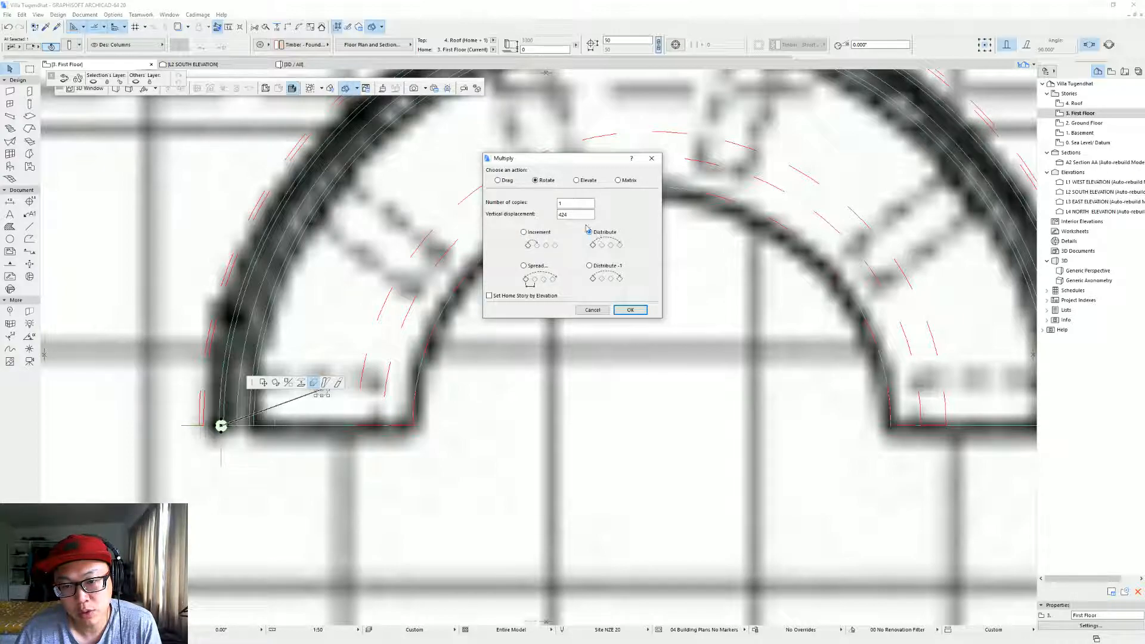
{"action": "double_click", "coordinate": [582, 216]}
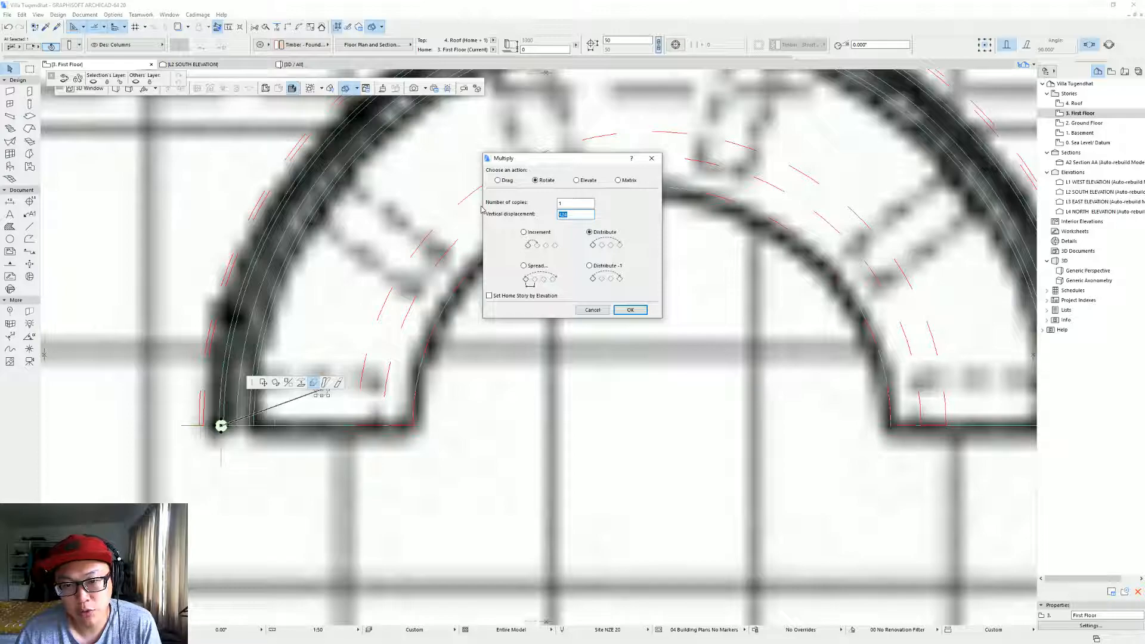
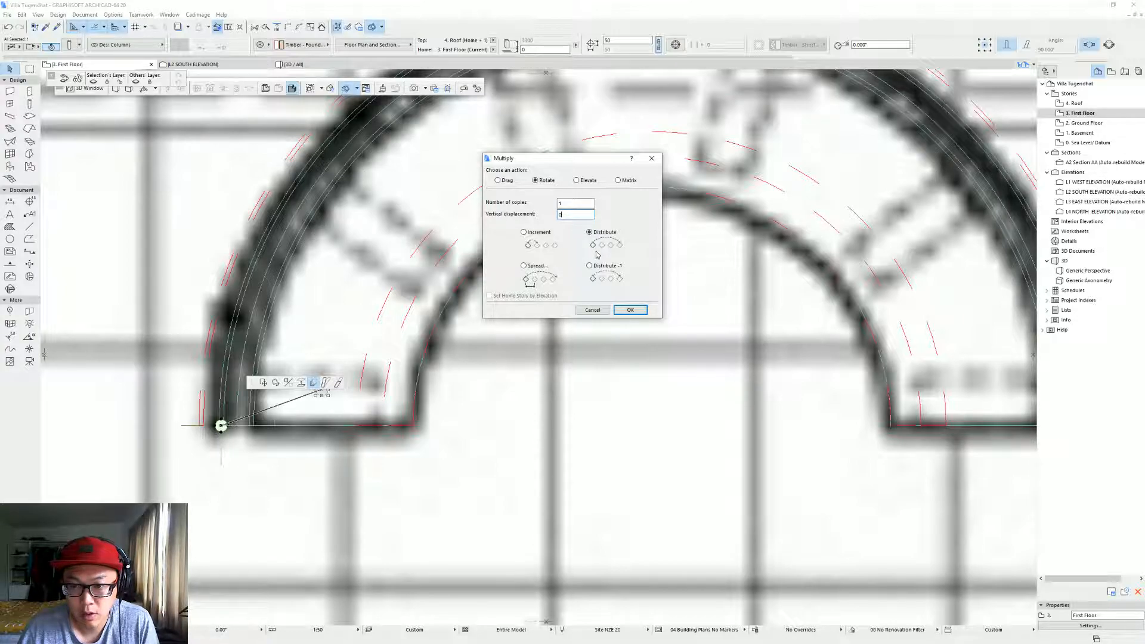
{"action": "key", "text": "shift+Tab"}
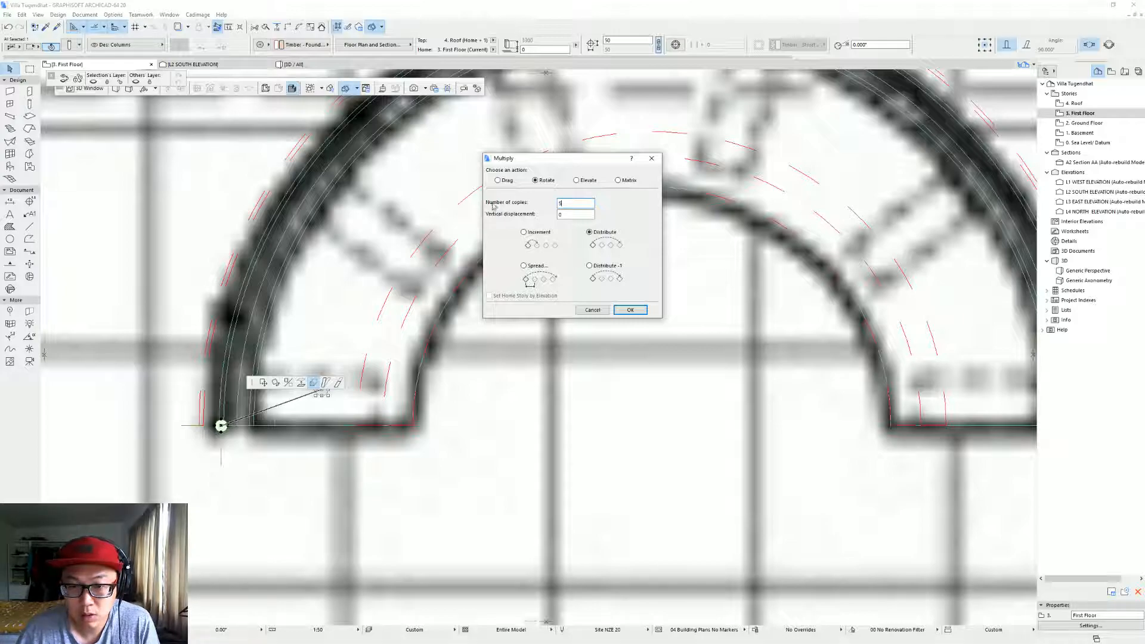
{"action": "left_click", "coordinate": [643, 313]}
Try to distribute the five column copies about the arc's centre, from the left end to the right end.
{"action": "scroll", "coordinate": [650, 320], "scroll_direction": "down", "scroll_amount": 4}
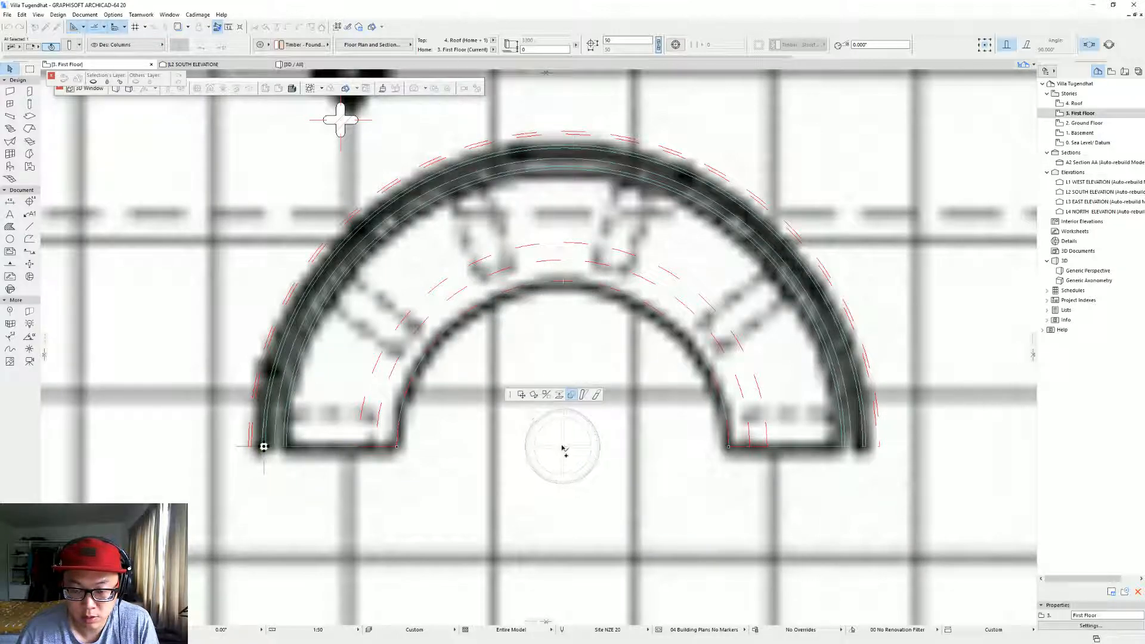
{"action": "left_click", "coordinate": [564, 448]}
{"action": "left_click", "coordinate": [264, 446]}
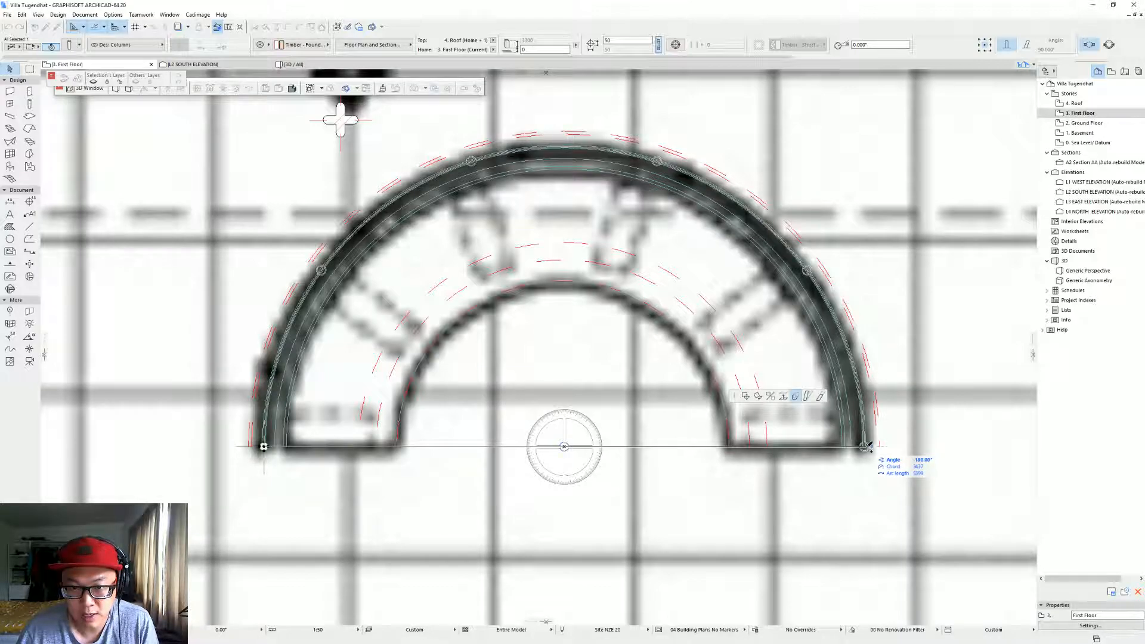
{"action": "left_click", "coordinate": [865, 447]}
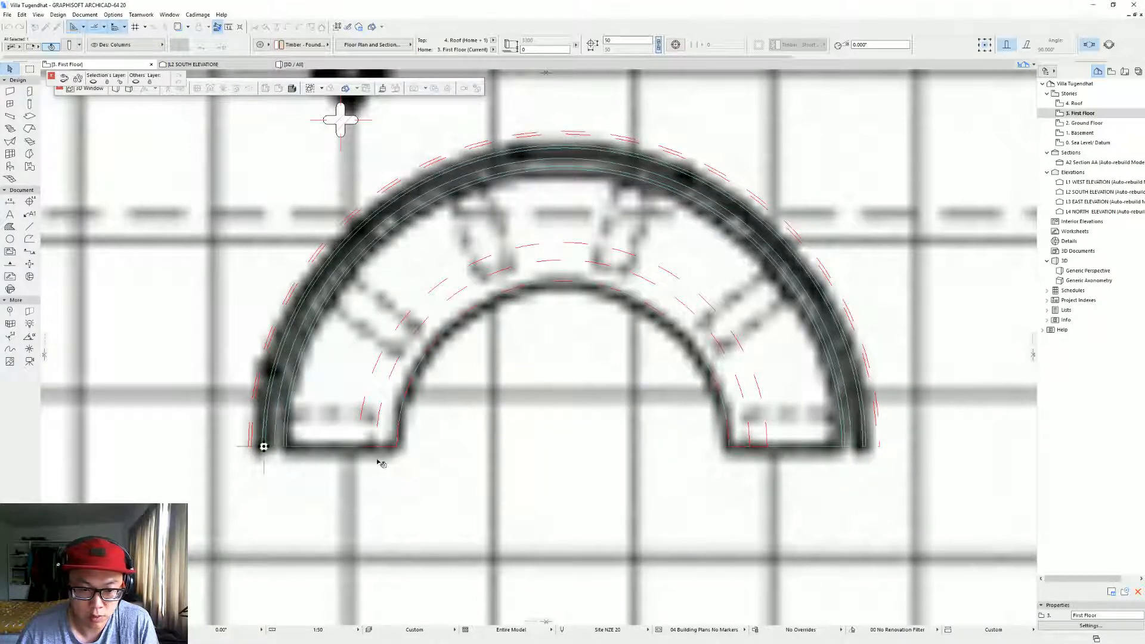
Multiply the left column by rotation about the arc's centre, distributing 4 copies over the semicircle to its right end.
{"action": "left_click", "coordinate": [265, 447]}
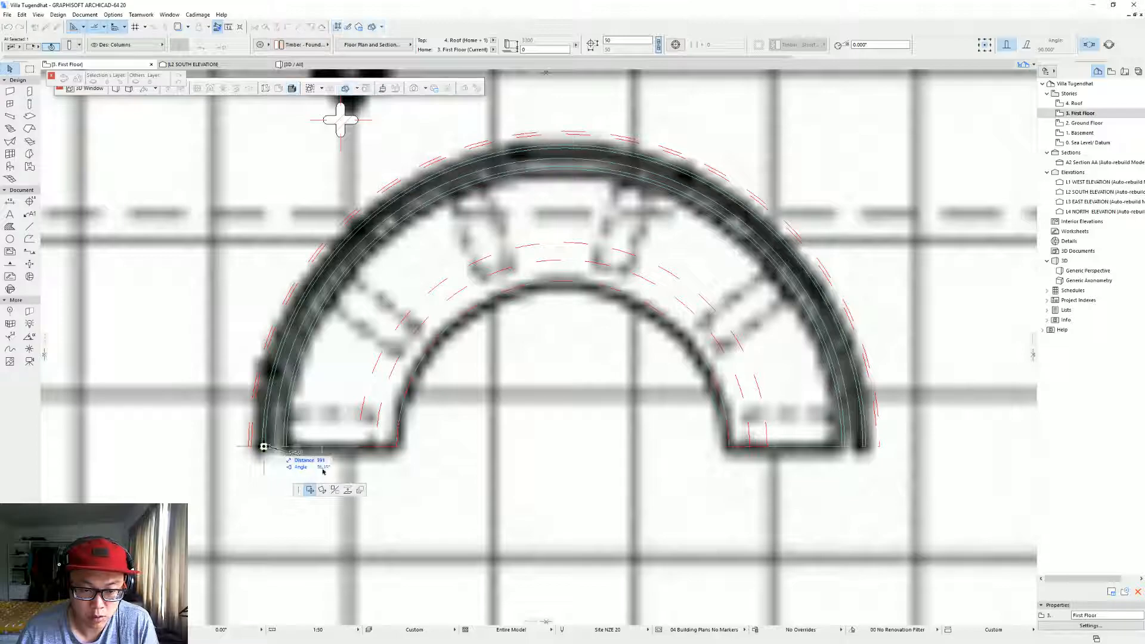
{"action": "left_click", "coordinate": [360, 489]}
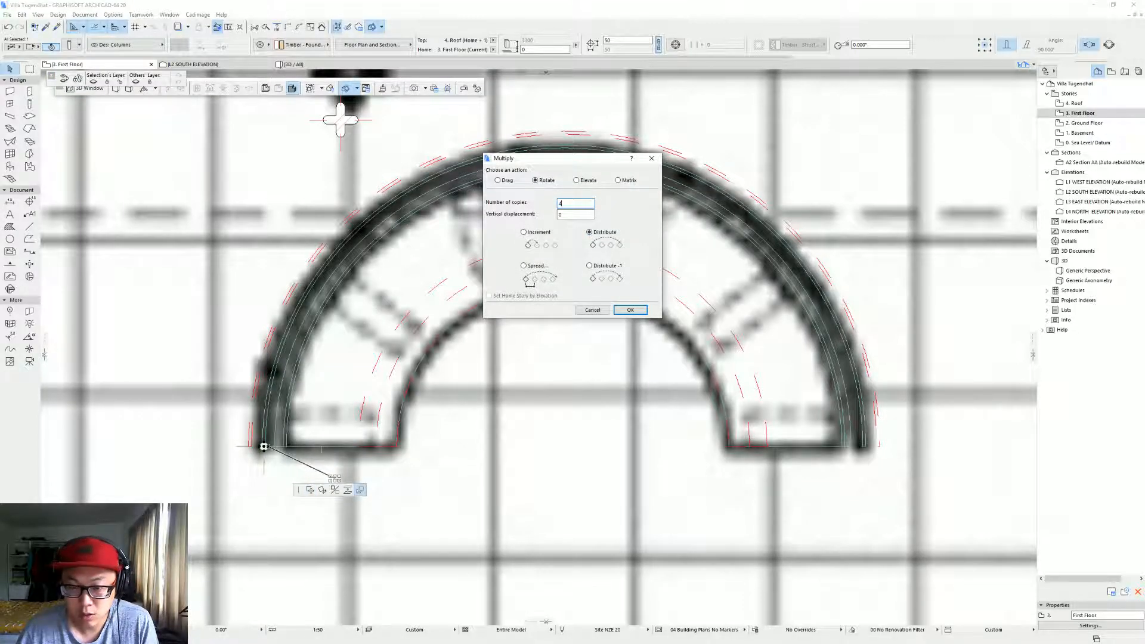
{"action": "type", "text": "4"}
{"action": "key", "text": "Return"}
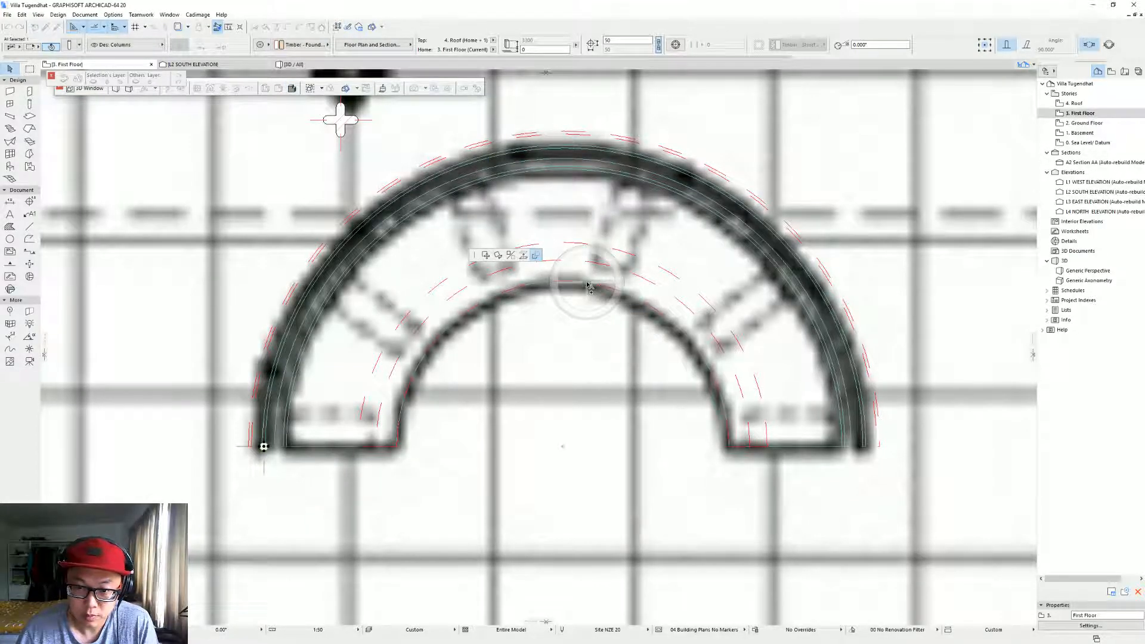
{"action": "left_click", "coordinate": [563, 446]}
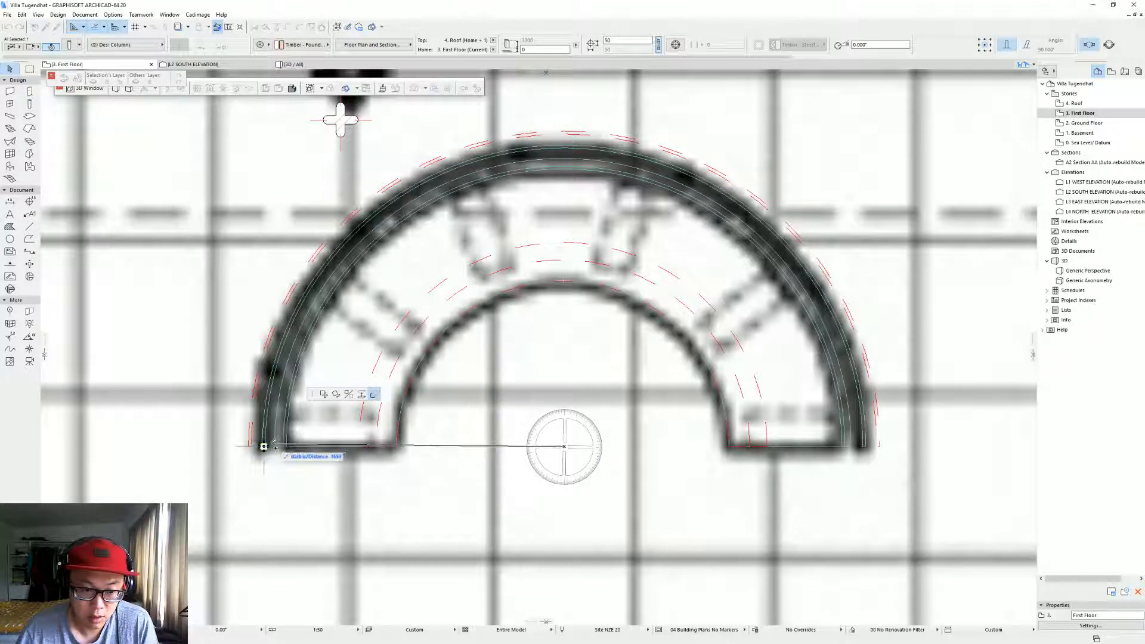
{"action": "left_click", "coordinate": [264, 447]}
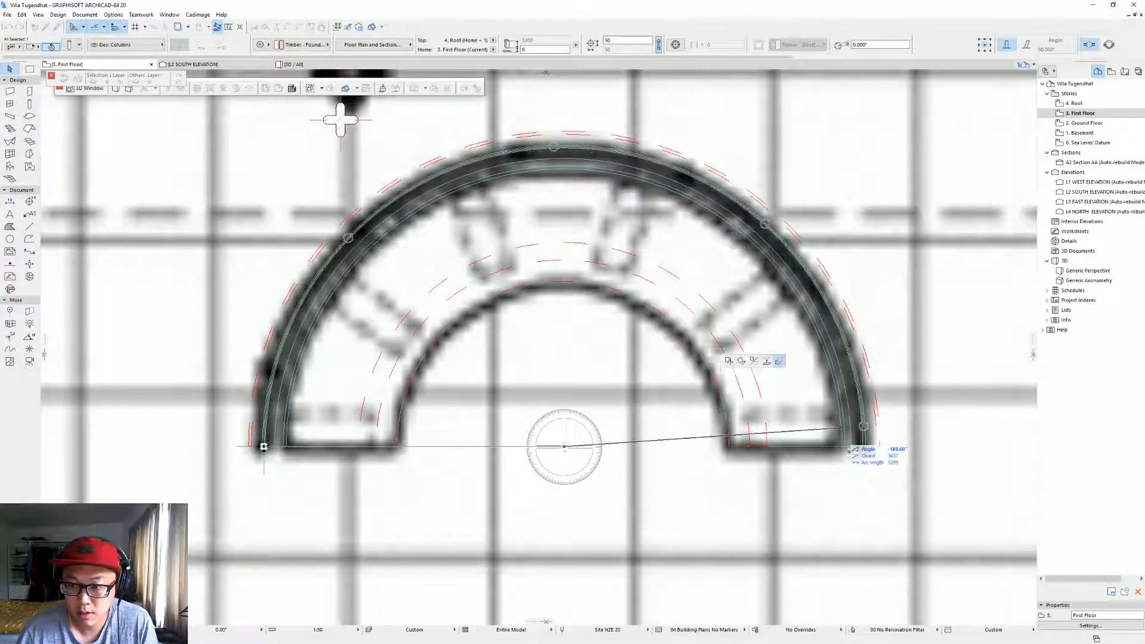
{"action": "left_click", "coordinate": [864, 447]}
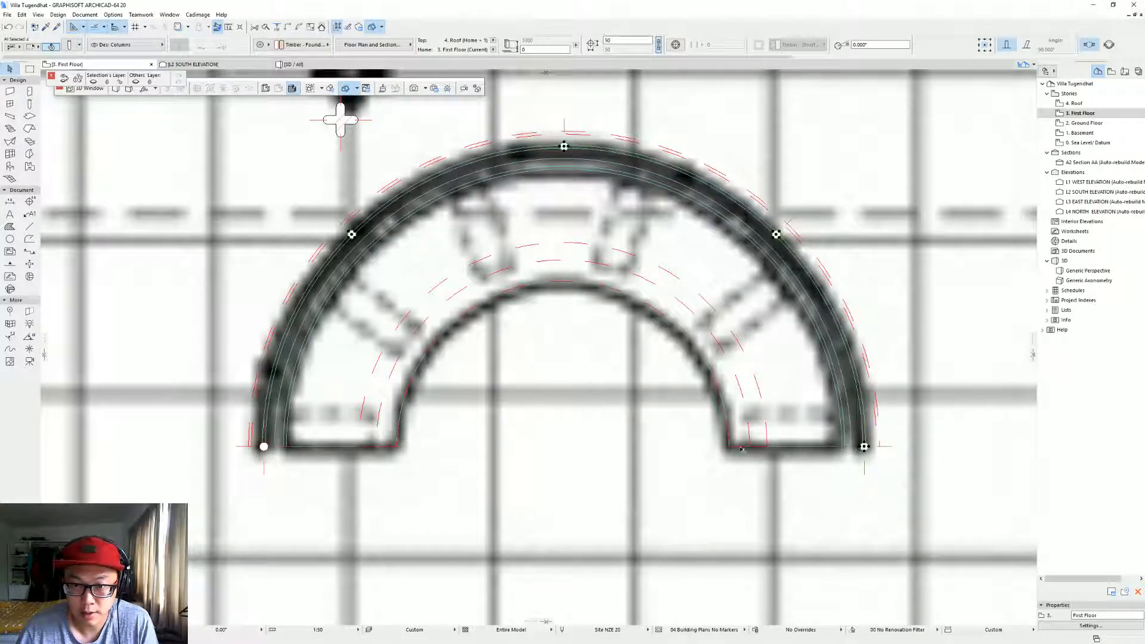
Select all five railing columns in 3D and set their top to Not Linked with a height of 1200 mm.
{"action": "key", "text": "F3"}
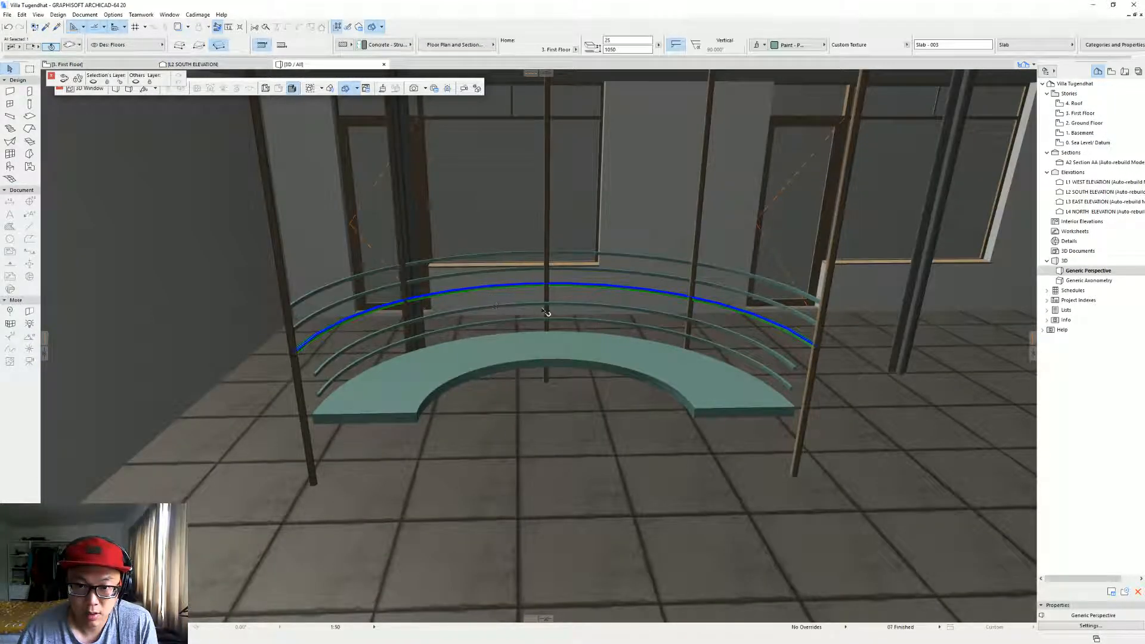
{"action": "middle_click_drag", "start_coordinate": [610, 277], "coordinate": [468, 208]}
{"action": "middle_click_drag", "start_coordinate": [554, 243], "coordinate": [513, 225]}
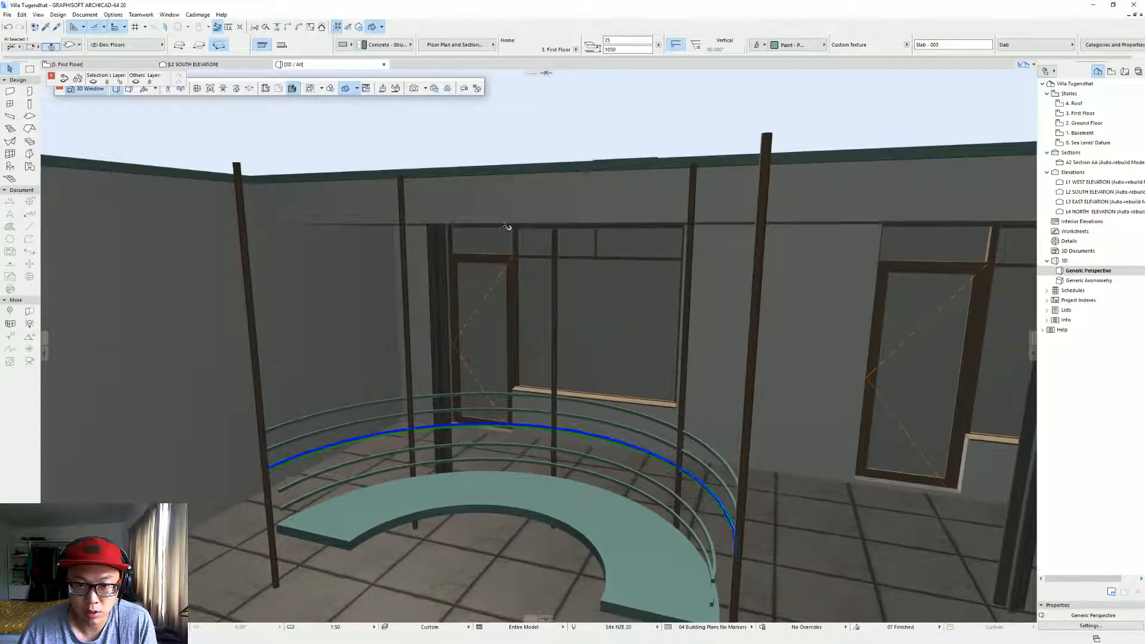
{"action": "left_click", "coordinate": [246, 264]}
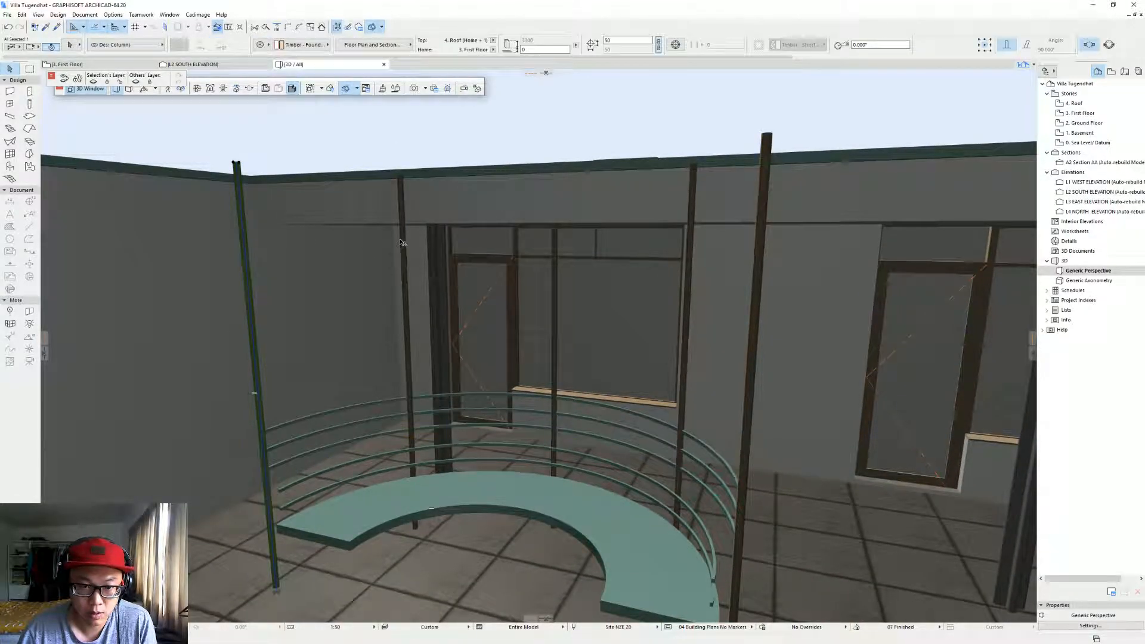
{"action": "left_click", "coordinate": [409, 244], "text": "shift"}
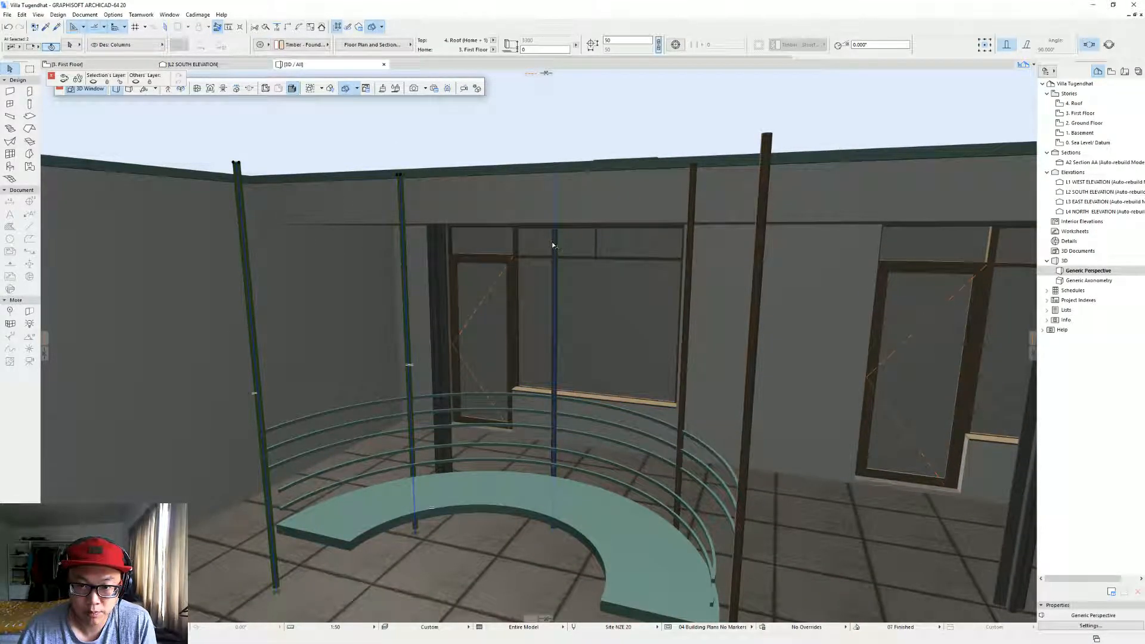
{"action": "left_click", "coordinate": [759, 244], "text": "shift"}
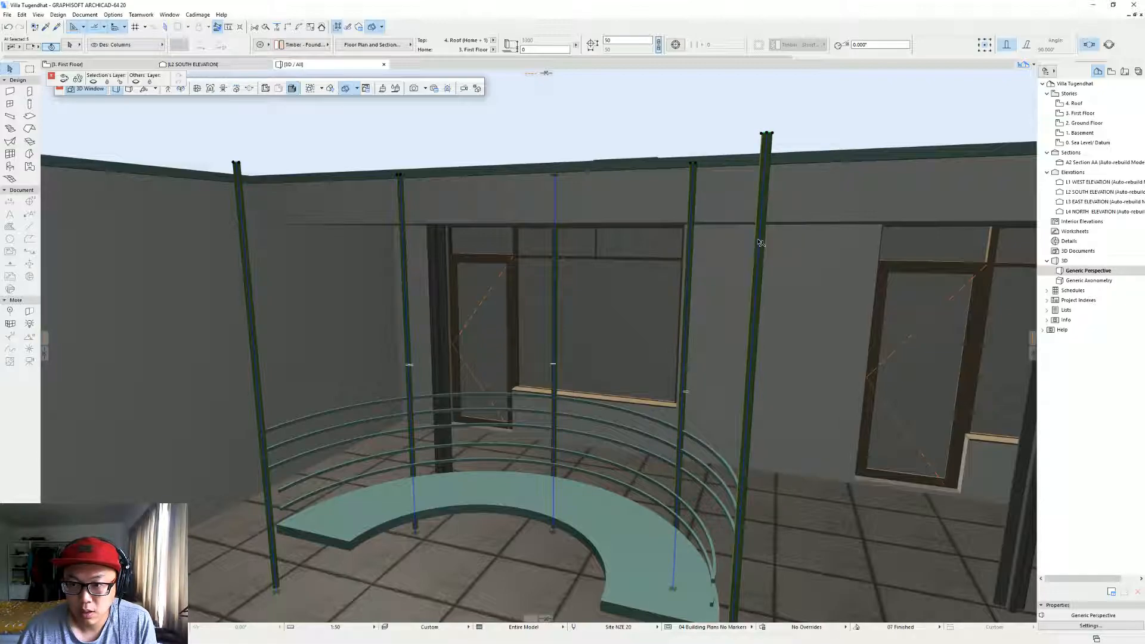
{"action": "key", "text": "ctrl+t"}
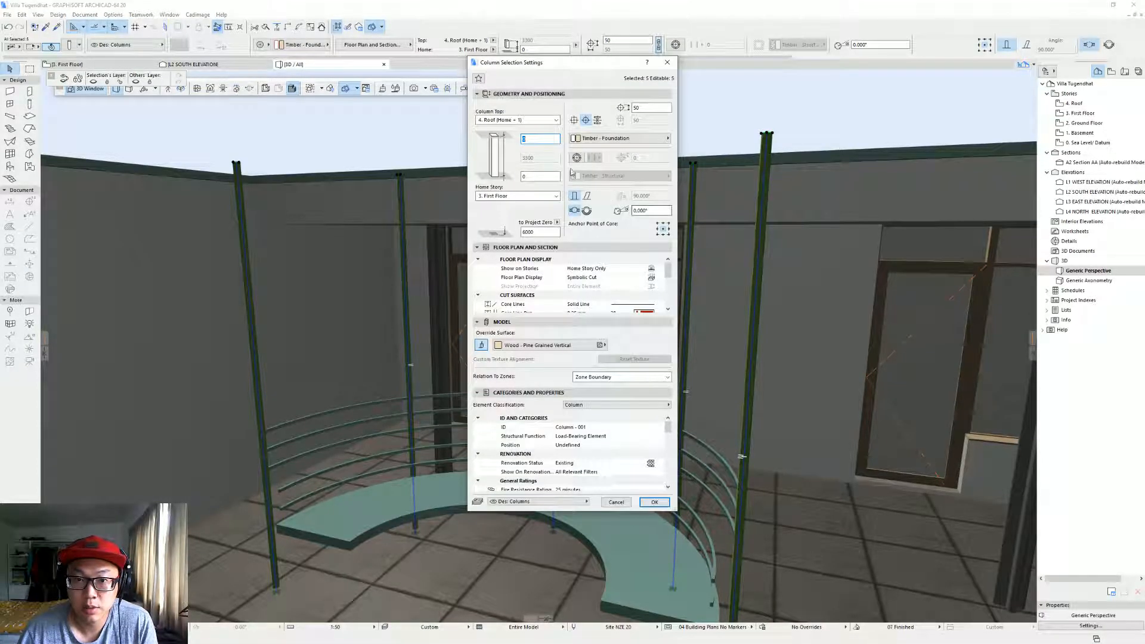
{"action": "left_click", "coordinate": [517, 120]}
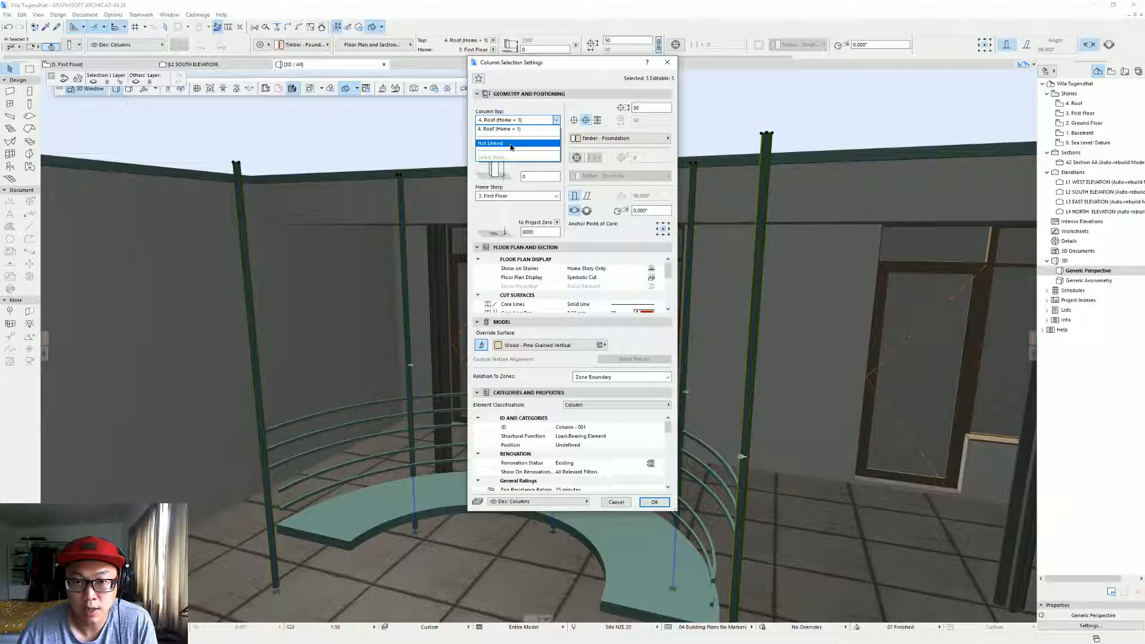
{"action": "left_click", "coordinate": [521, 147]}
{"action": "key", "text": "Tab"}
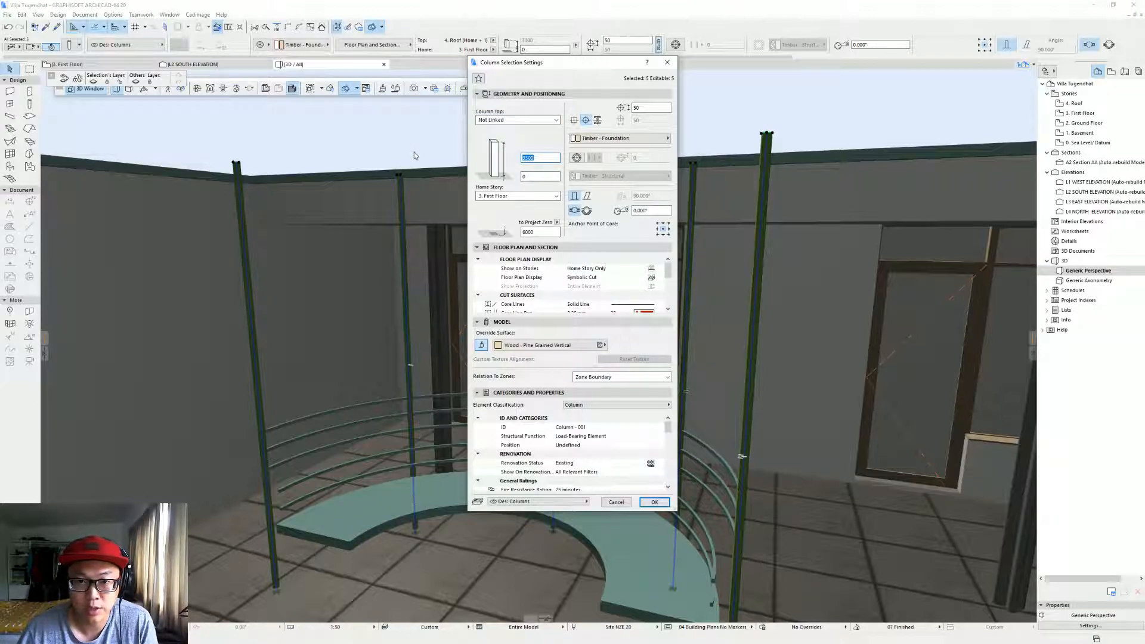
{"action": "type", "text": "1200"}
{"action": "key", "text": "Return"}
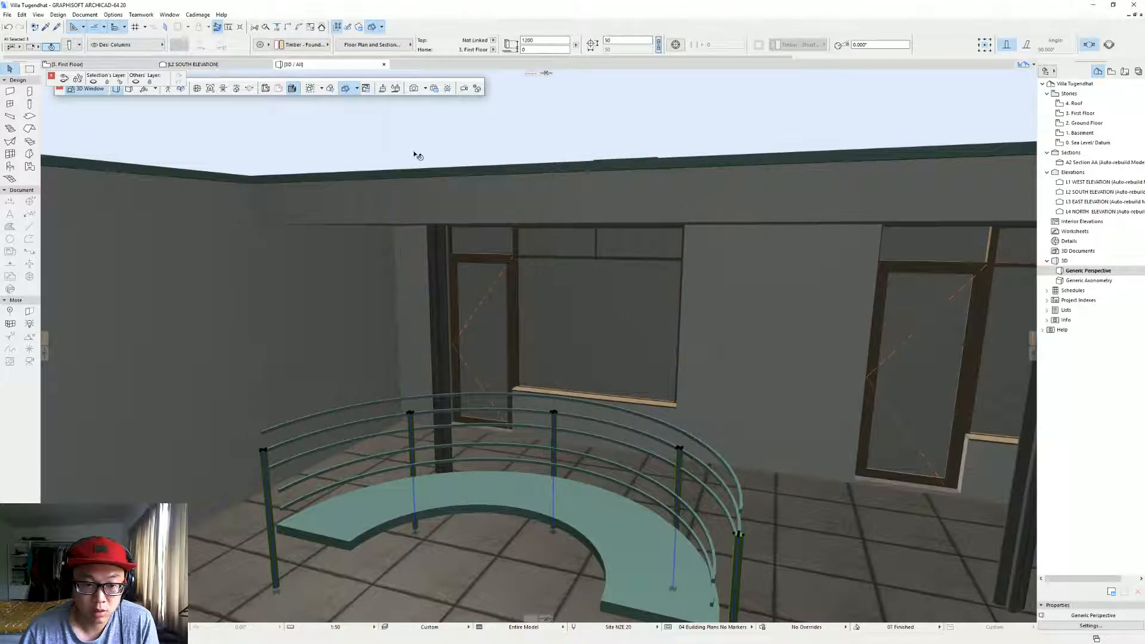
Stretch the five columns upward to the top curved rail, giving them a height of 1350 mm.
{"action": "scroll", "coordinate": [523, 307], "scroll_direction": "up", "scroll_amount": 5}
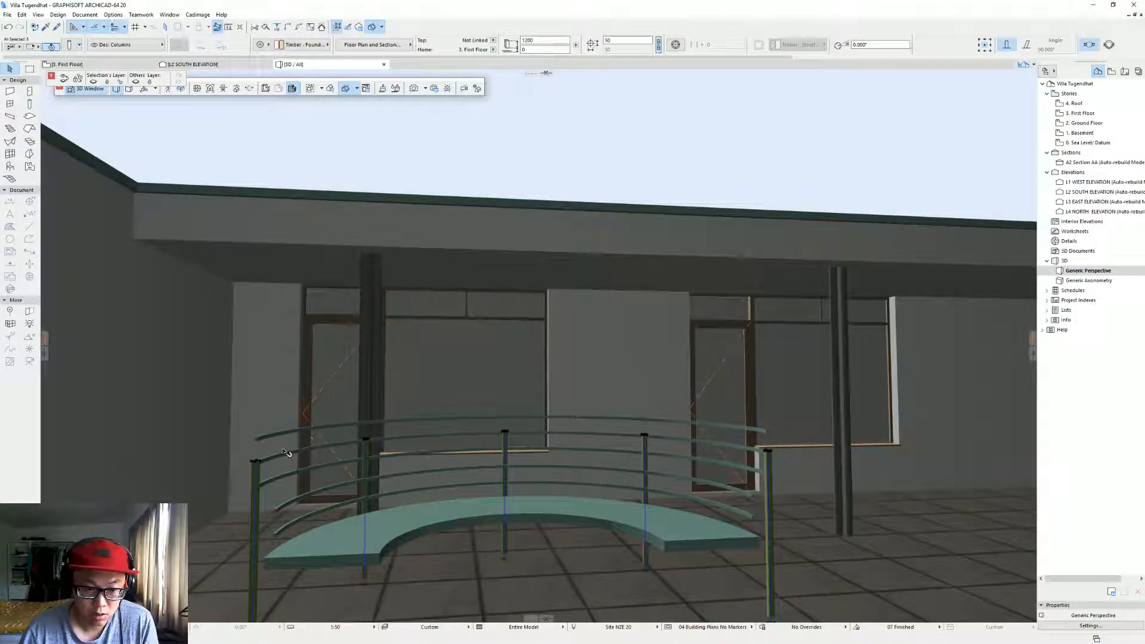
{"action": "left_click", "coordinate": [255, 464]}
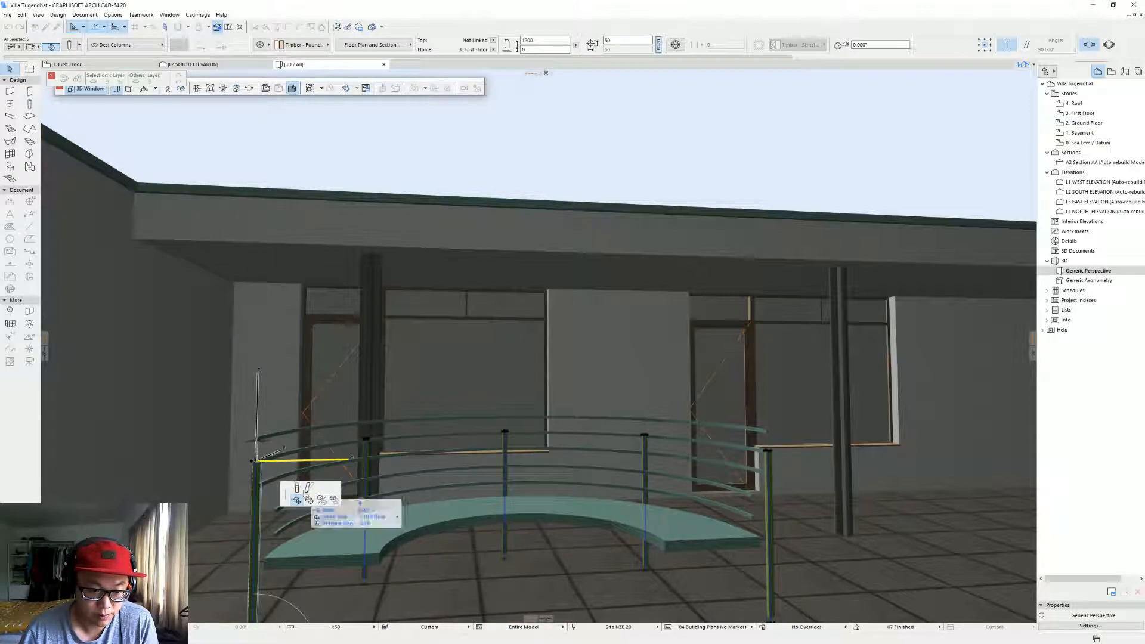
{"action": "left_click", "coordinate": [297, 488]}
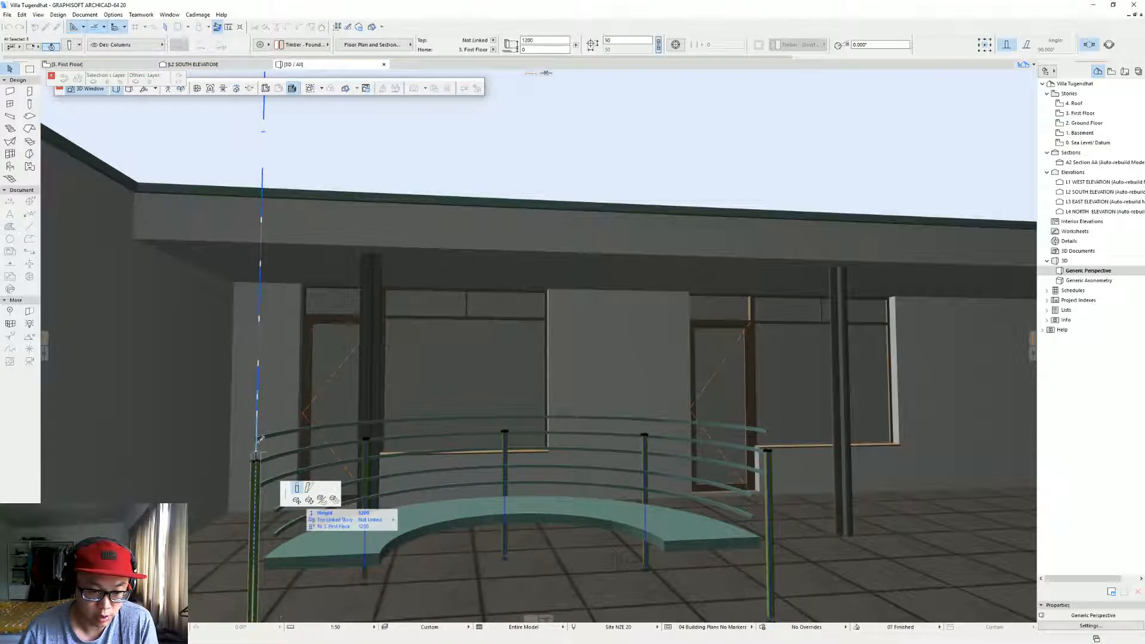
{"action": "left_click", "coordinate": [258, 433]}
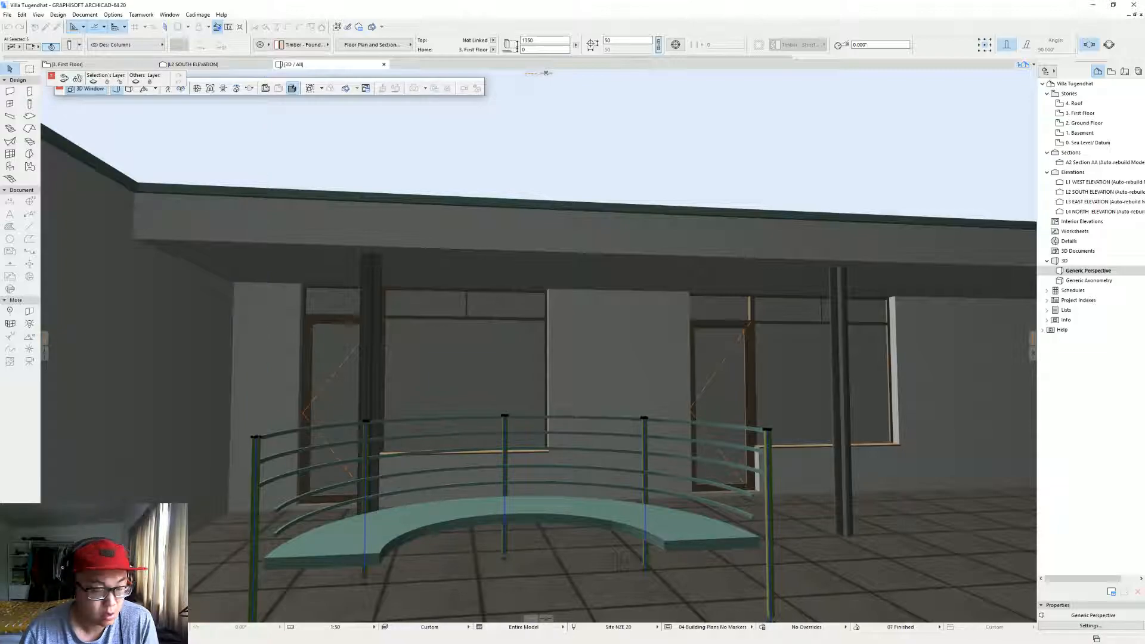
Switch to the browser's Street View photo of the bench and compare its railing posts with the 3D model.
{"action": "key", "text": "alt+Tab"}
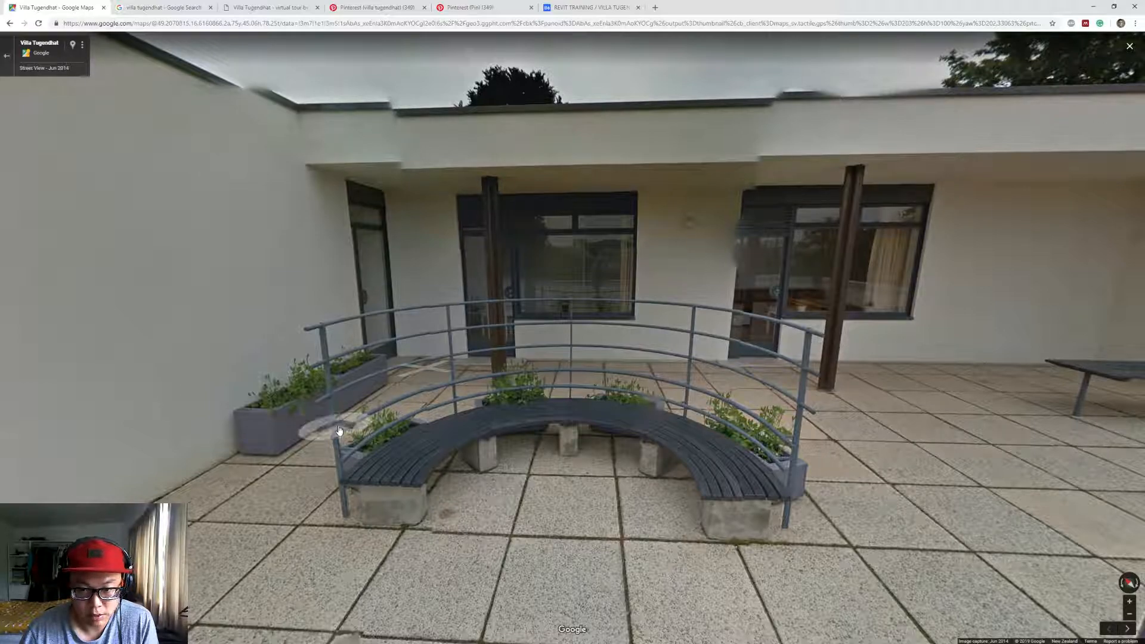
{"action": "key", "text": "alt+Tab"}
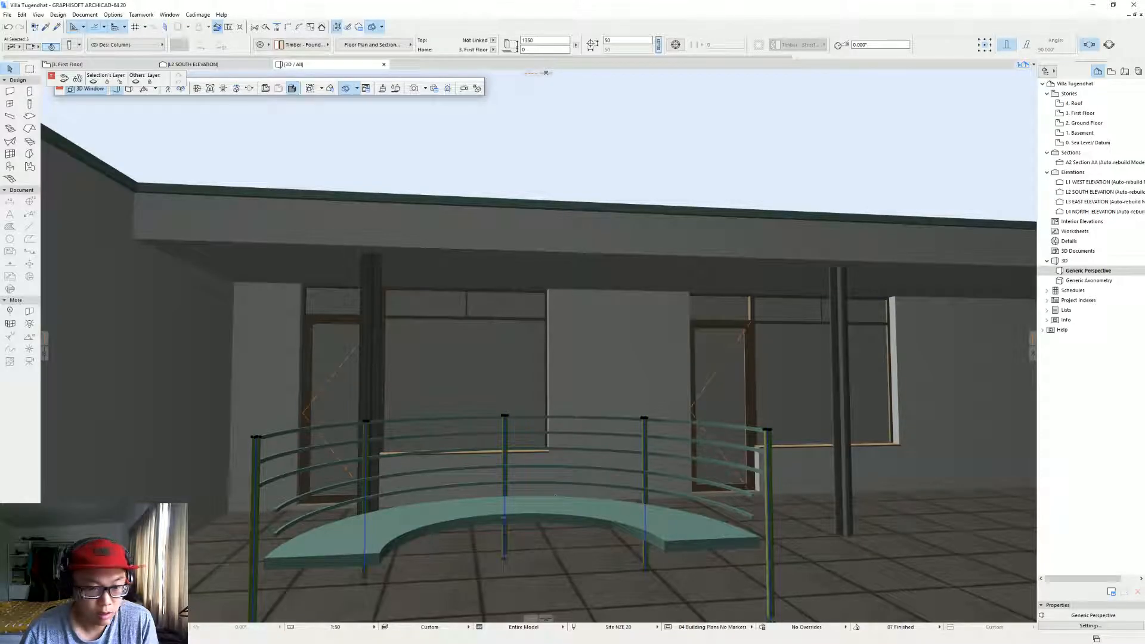
{"action": "middle_click_drag", "start_coordinate": [485, 519], "coordinate": [460, 554], "text": "shift"}
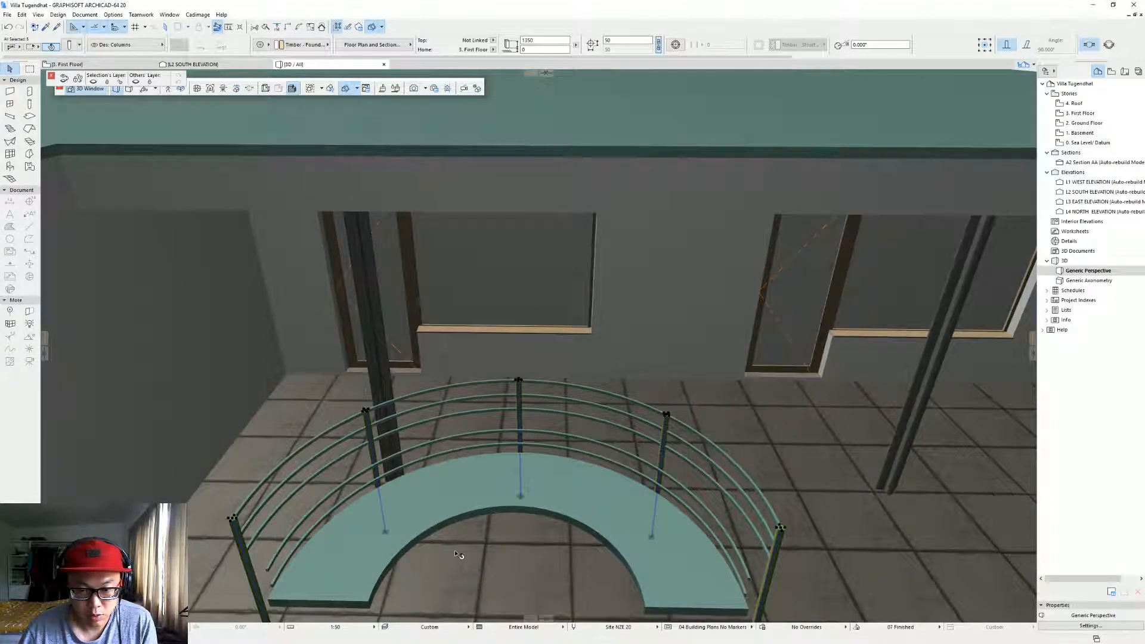
Select all five railing columns on the First Floor plan and delete them.
{"action": "key", "text": "F2"}
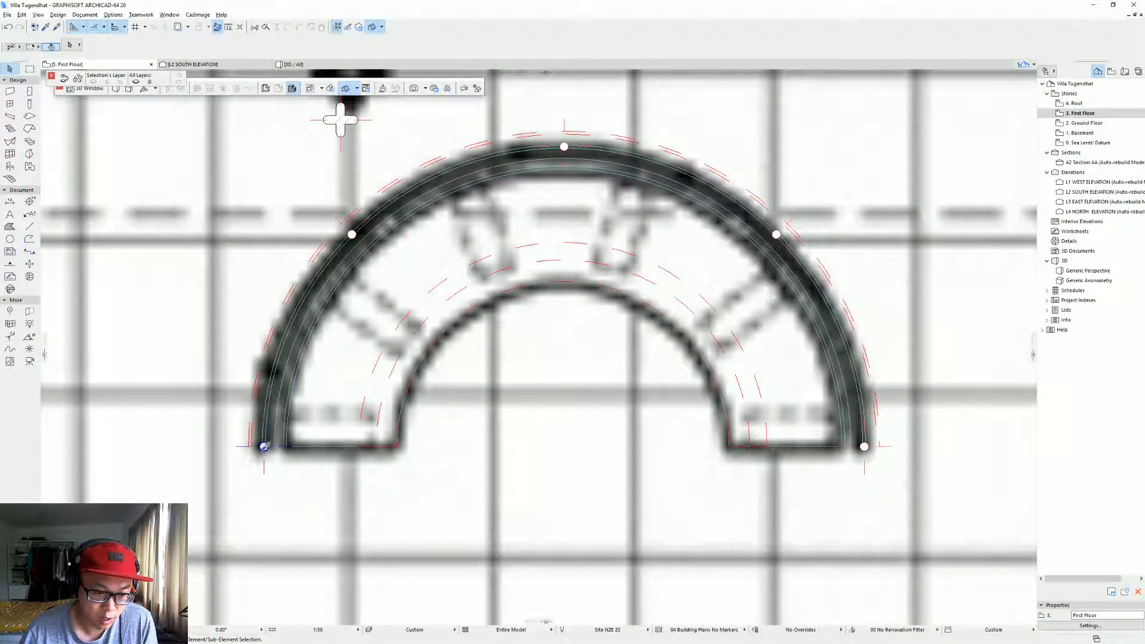
{"action": "key", "text": "c"}
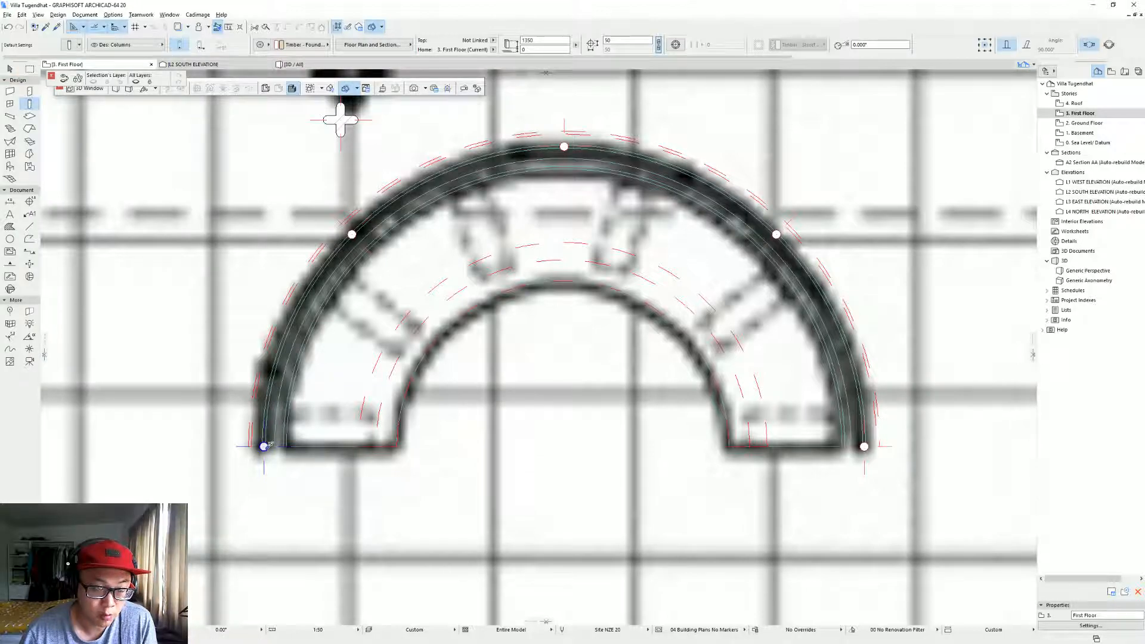
{"action": "left_click", "coordinate": [264, 446]}
{"action": "key", "text": "shift"}
{"action": "left_click", "coordinate": [352, 235]}
{"action": "left_click", "coordinate": [564, 146]}
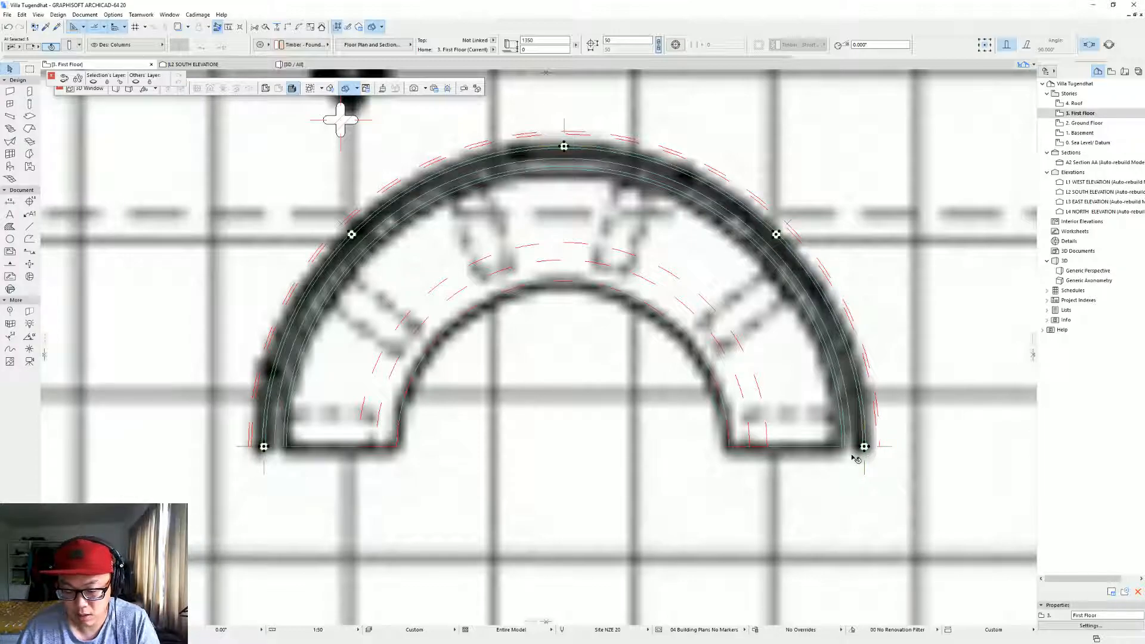
{"action": "key", "text": "Escape"}
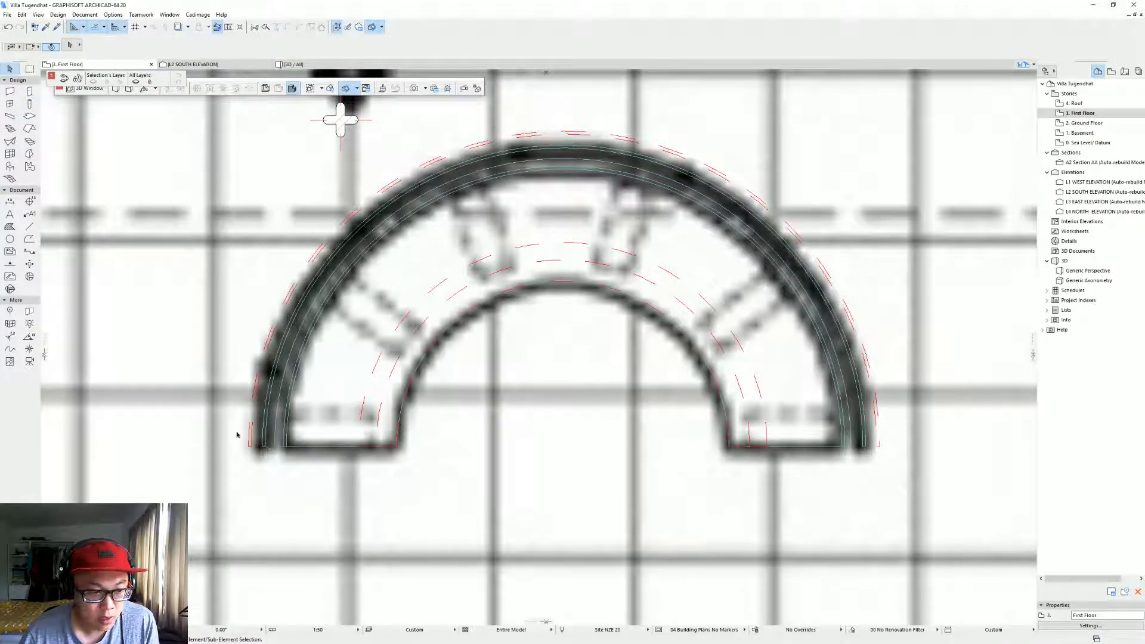
Draw a horizontal dashed drafting line from the arc's centre to well beyond the railing's left end.
{"action": "left_click", "coordinate": [29, 226]}
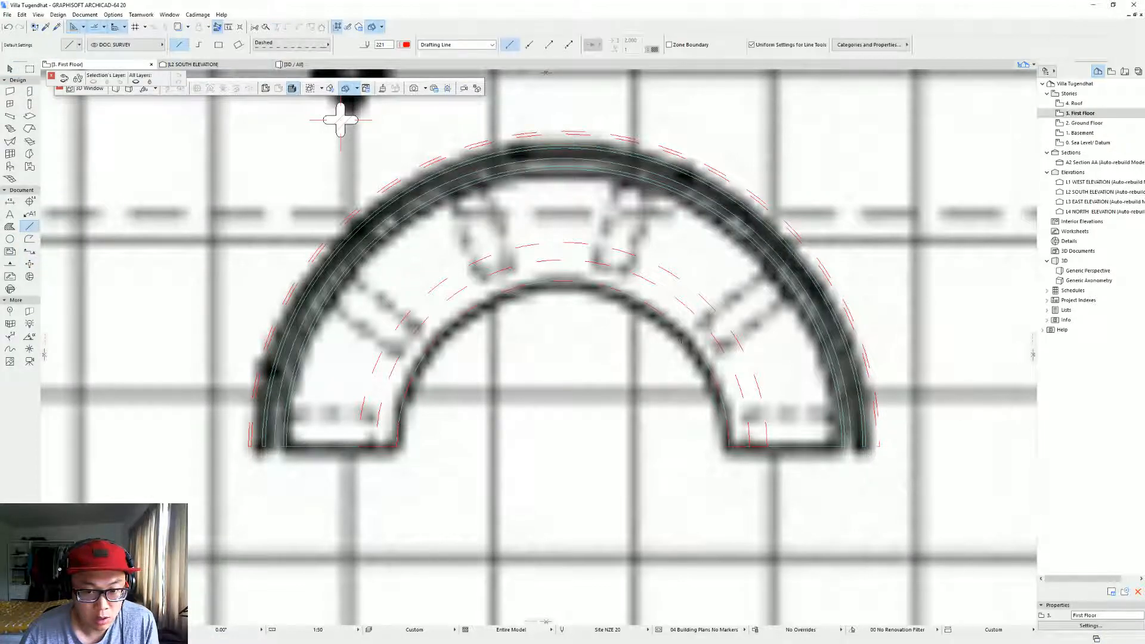
{"action": "left_click", "coordinate": [564, 444]}
{"action": "left_click", "coordinate": [80, 446]}
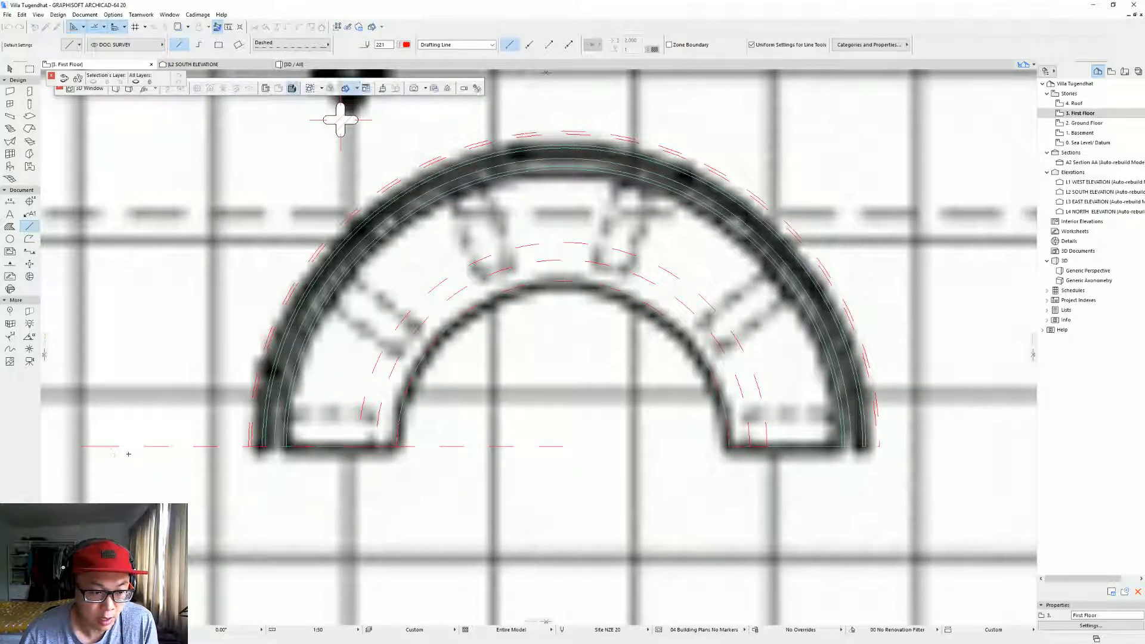
{"action": "key", "text": "Escape"}
Rotate the drafting line 4° about the arc's centre so its outer end tilts upward.
{"action": "left_click", "coordinate": [157, 448]}
{"action": "left_click", "coordinate": [432, 445]}
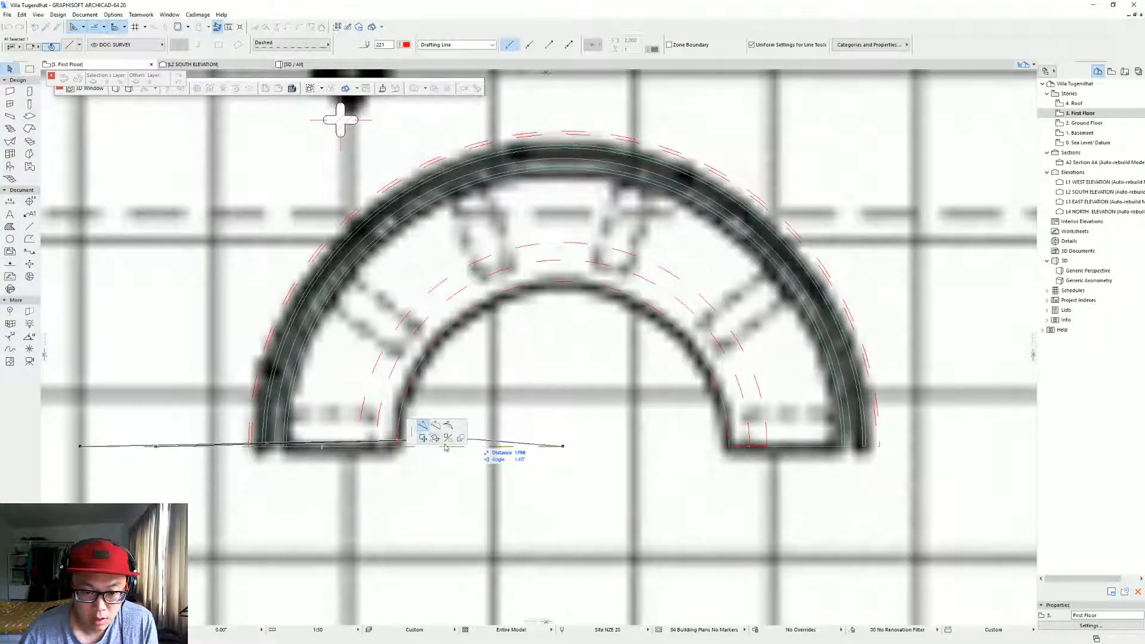
{"action": "left_click", "coordinate": [438, 442]}
{"action": "left_click", "coordinate": [563, 446]}
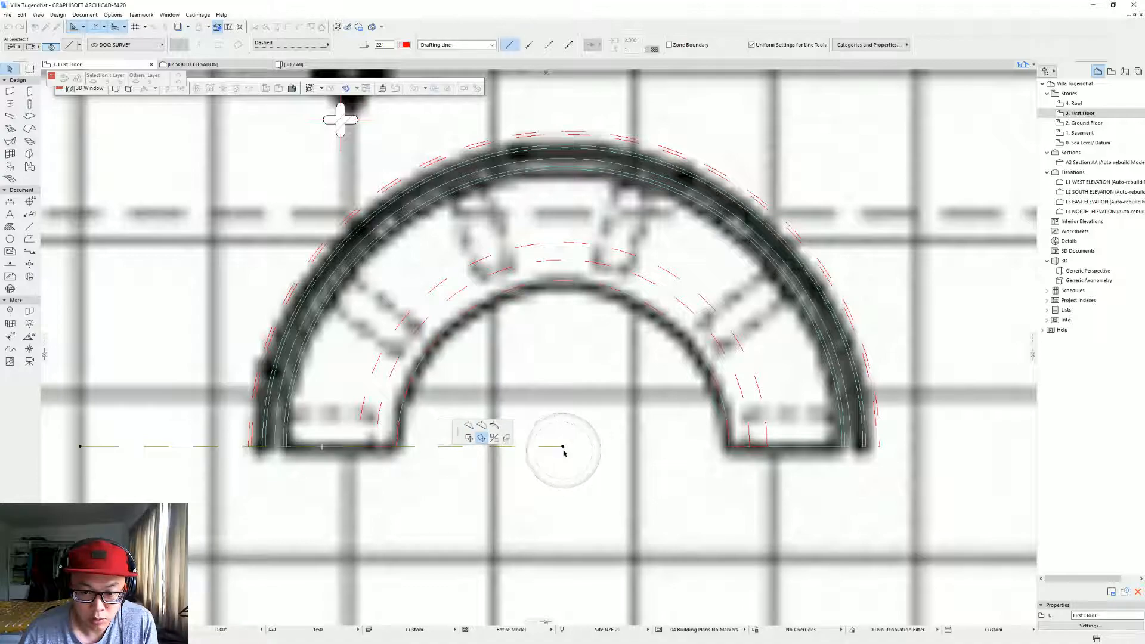
{"action": "left_click", "coordinate": [246, 447]}
{"action": "middle_click_drag", "start_coordinate": [247, 427], "coordinate": [316, 353]}
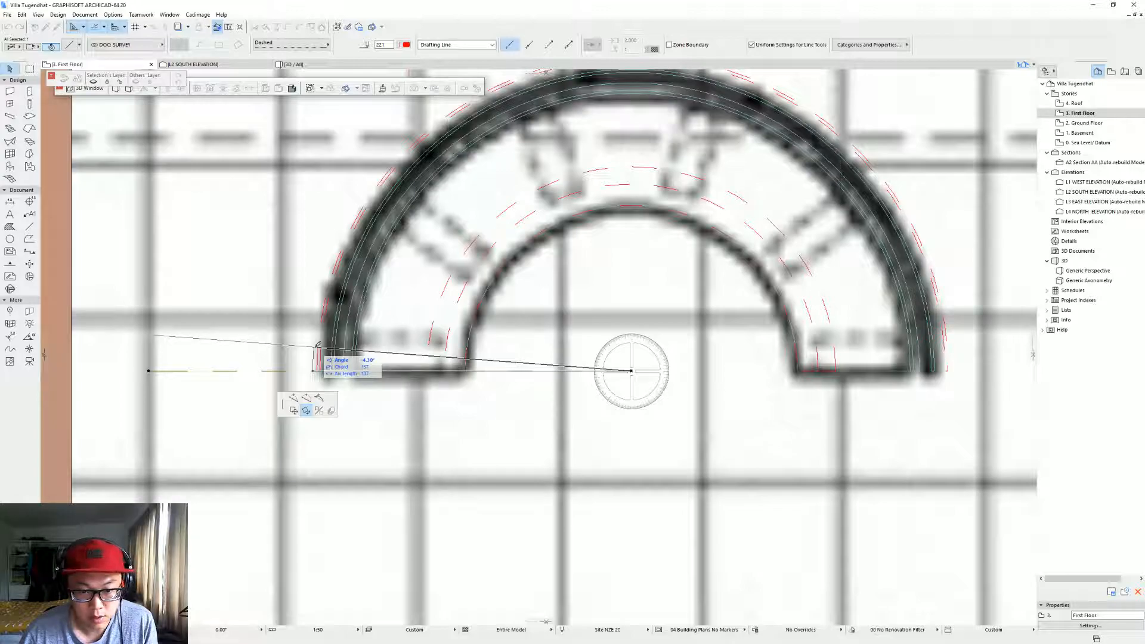
{"action": "type", "text": "4"}
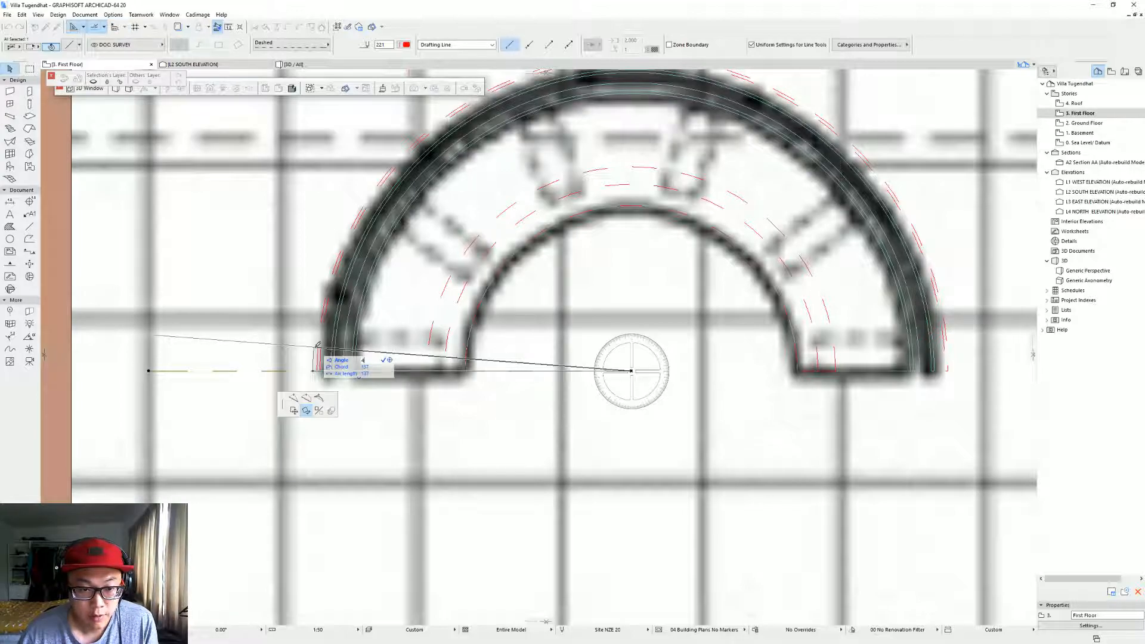
{"action": "key", "text": "Return"}
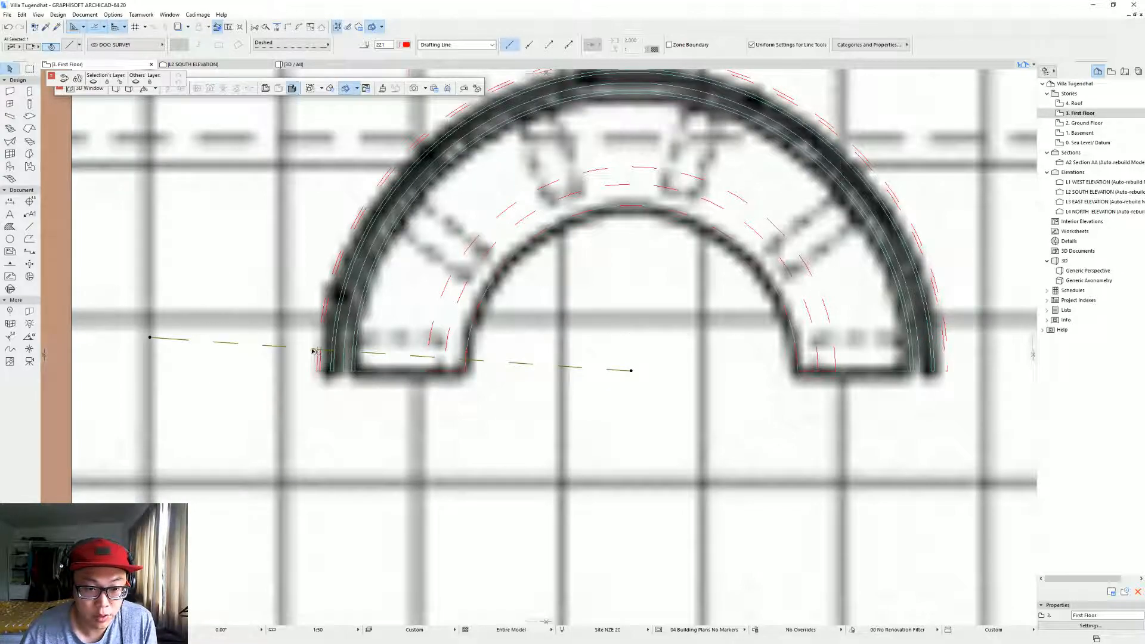
Mirror a copy of the tilted drafting line about the vertical axis through the arc's centre.
{"action": "left_click", "coordinate": [631, 371]}
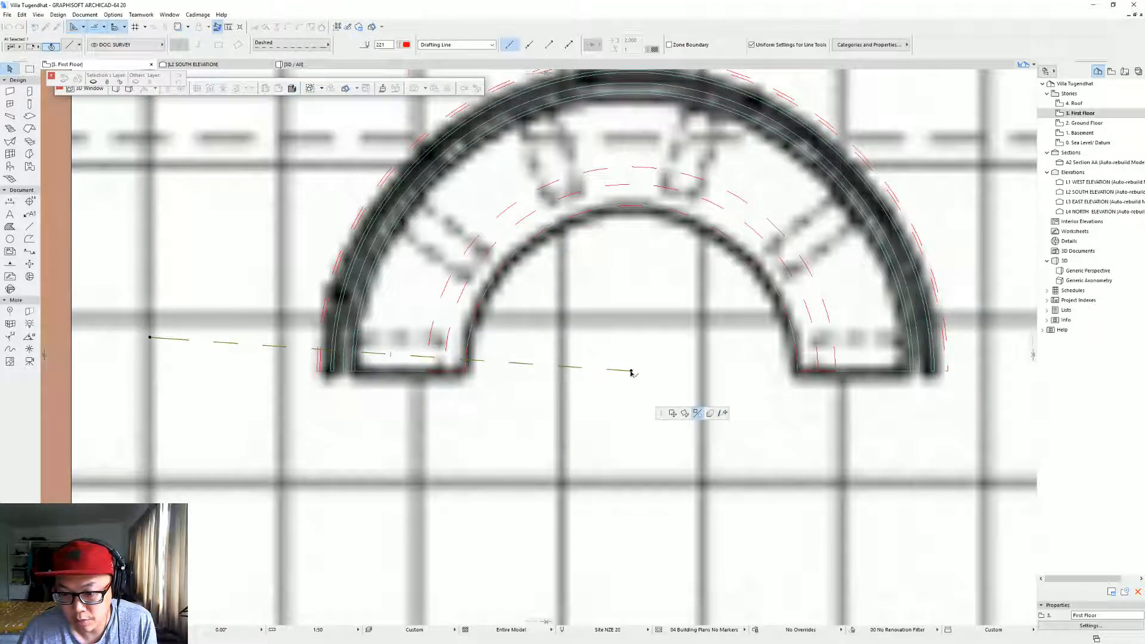
{"action": "left_click", "coordinate": [631, 371]}
{"action": "left_click", "coordinate": [631, 313]}
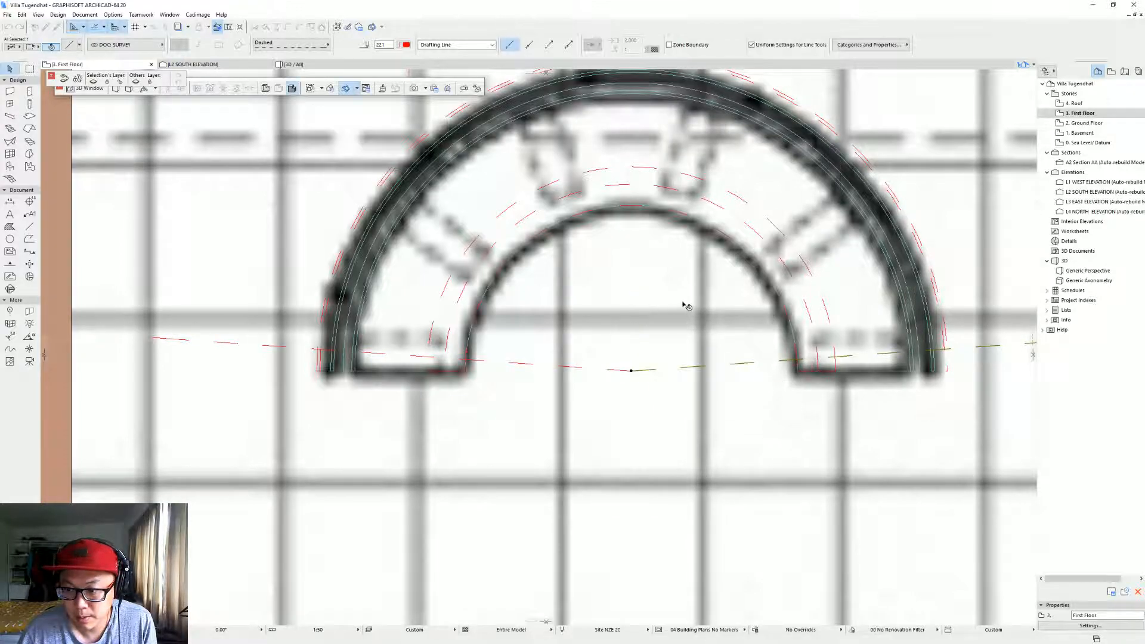
{"action": "middle_click_drag", "start_coordinate": [687, 306], "coordinate": [506, 327]}
{"action": "left_click", "coordinate": [833, 393]}
{"action": "middle_click_drag", "start_coordinate": [591, 349], "coordinate": [664, 362]}
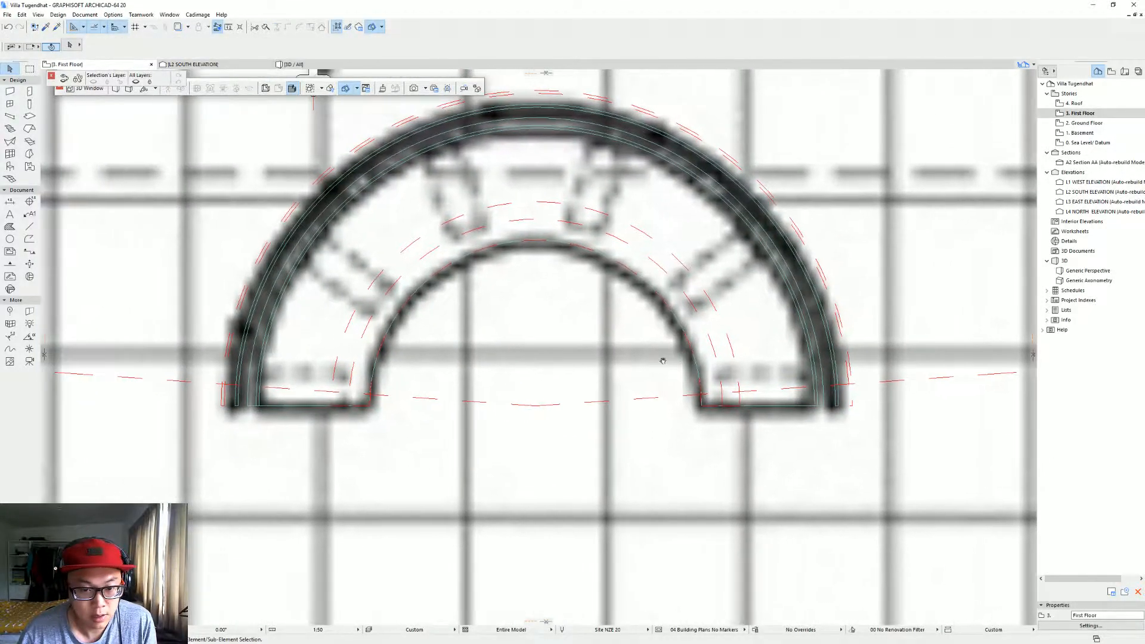
Place a 50 mm round column, 1350 mm high, where the left guide line crosses the outer curved rail.
{"action": "left_click", "coordinate": [30, 104]}
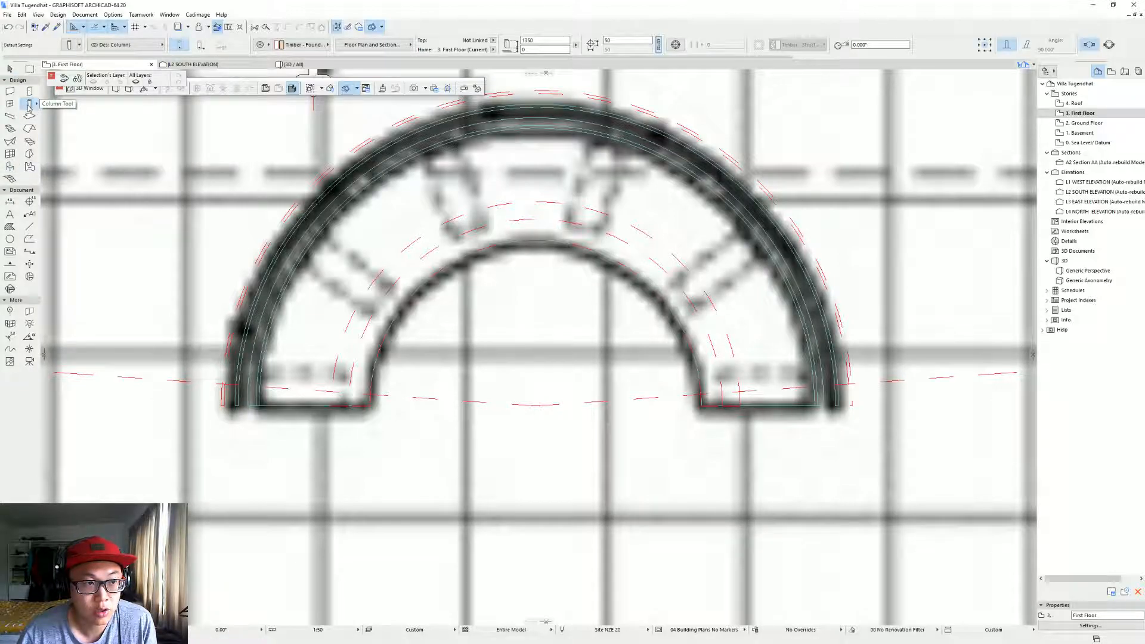
{"action": "double_click", "coordinate": [30, 108]}
{"action": "key", "text": "Escape"}
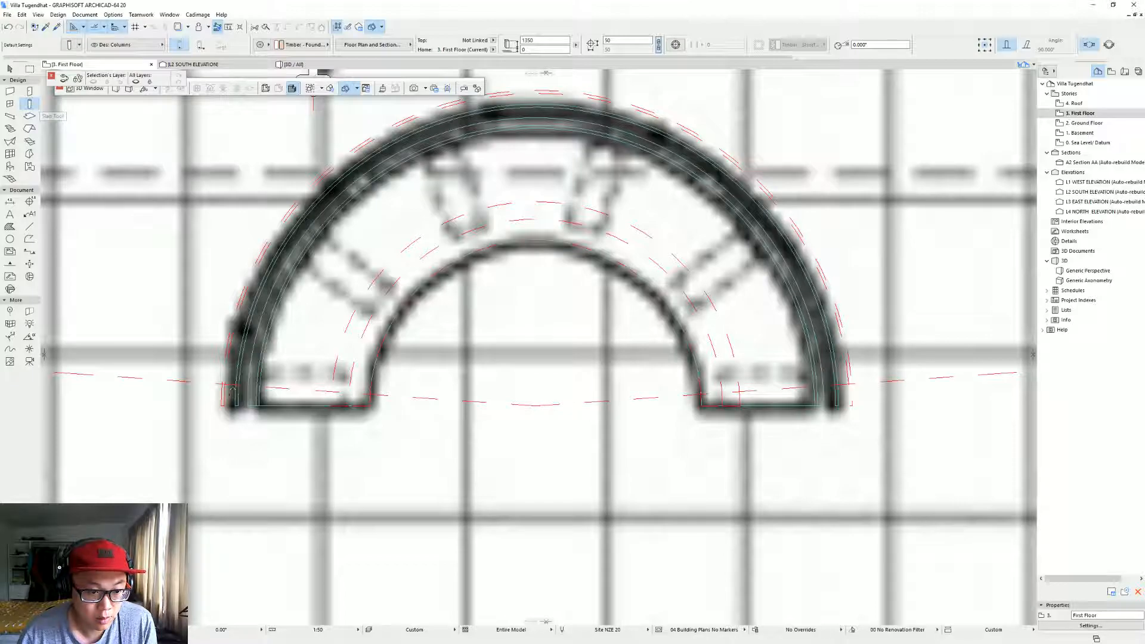
{"action": "scroll", "coordinate": [231, 390], "scroll_direction": "up", "scroll_amount": 5}
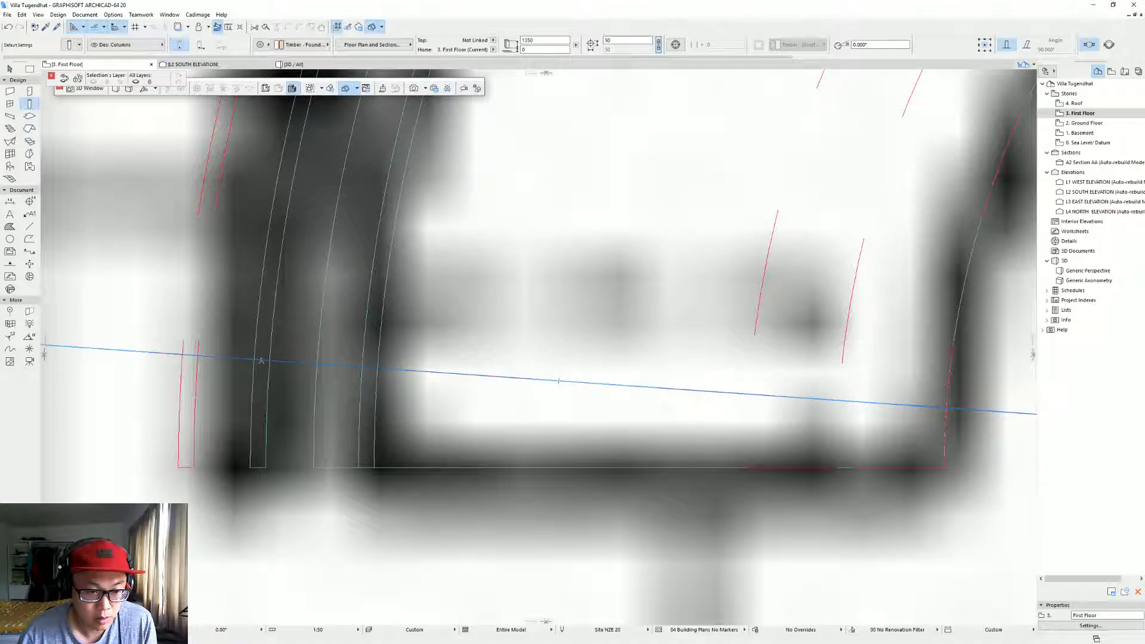
{"action": "left_click", "coordinate": [262, 360]}
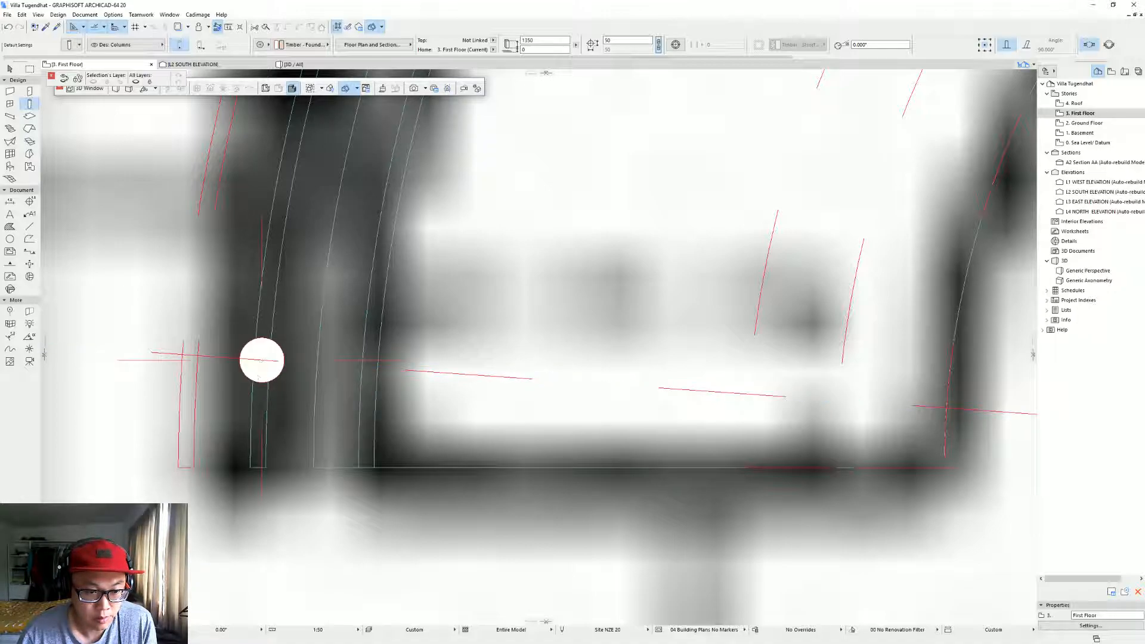
{"action": "key", "text": "Escape"}
Move the new column up and inward, clear of the guide line's crossing with the outer rail.
{"action": "left_click", "coordinate": [261, 339]}
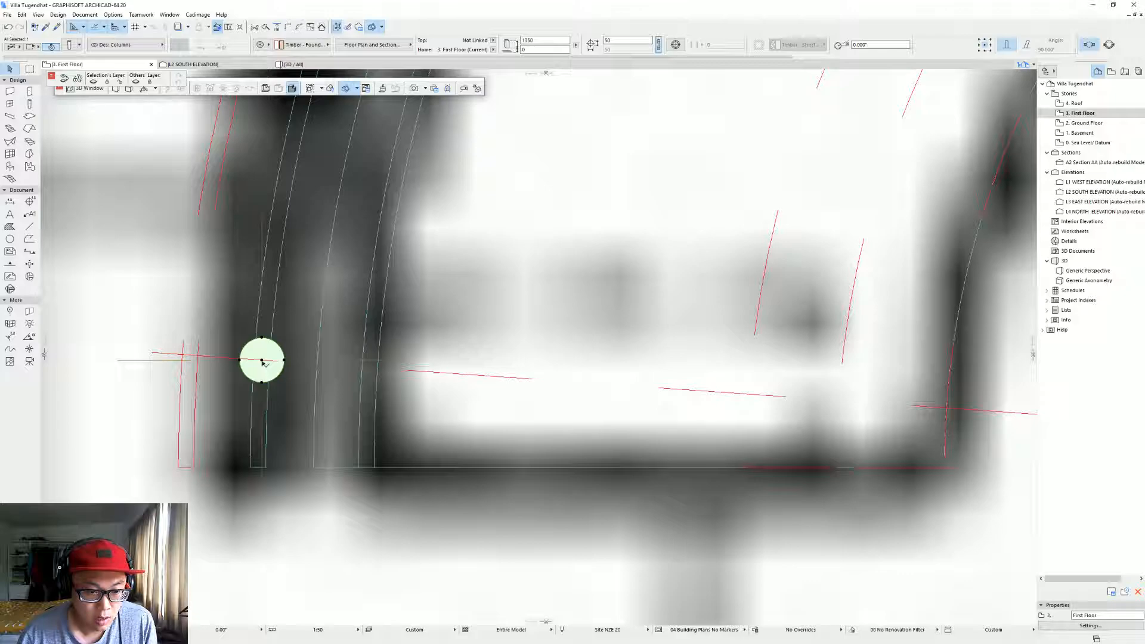
{"action": "left_click", "coordinate": [262, 360]}
{"action": "left_click", "coordinate": [303, 318]}
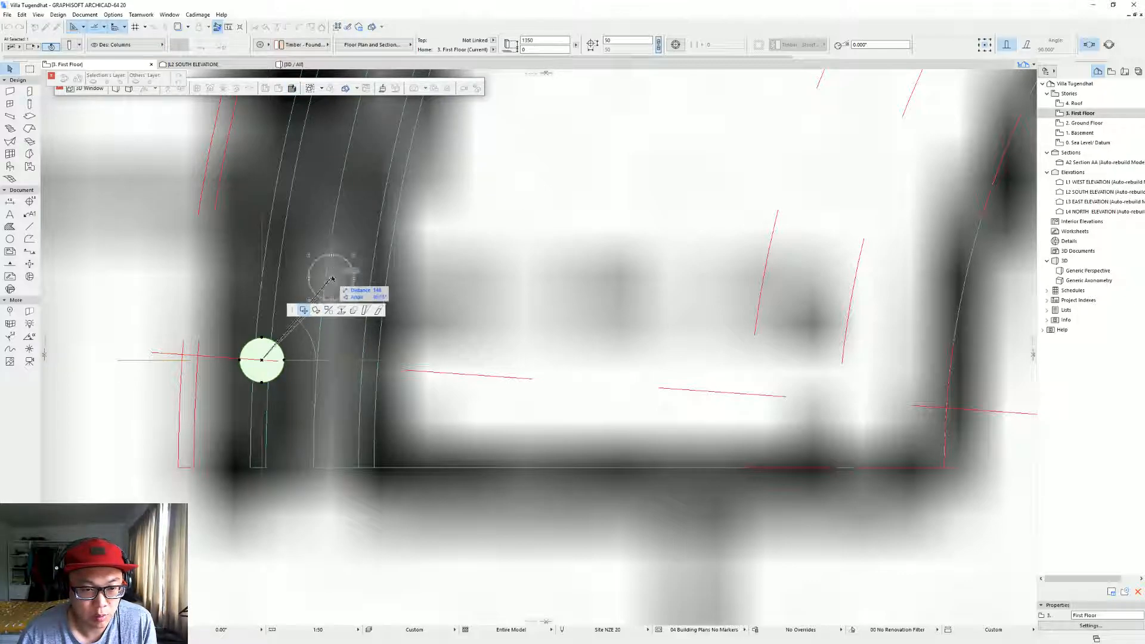
{"action": "left_click", "coordinate": [329, 256]}
{"action": "scroll", "coordinate": [276, 360], "scroll_direction": "up", "scroll_amount": 2}
{"action": "middle_click_drag", "start_coordinate": [276, 360], "coordinate": [292, 420]}
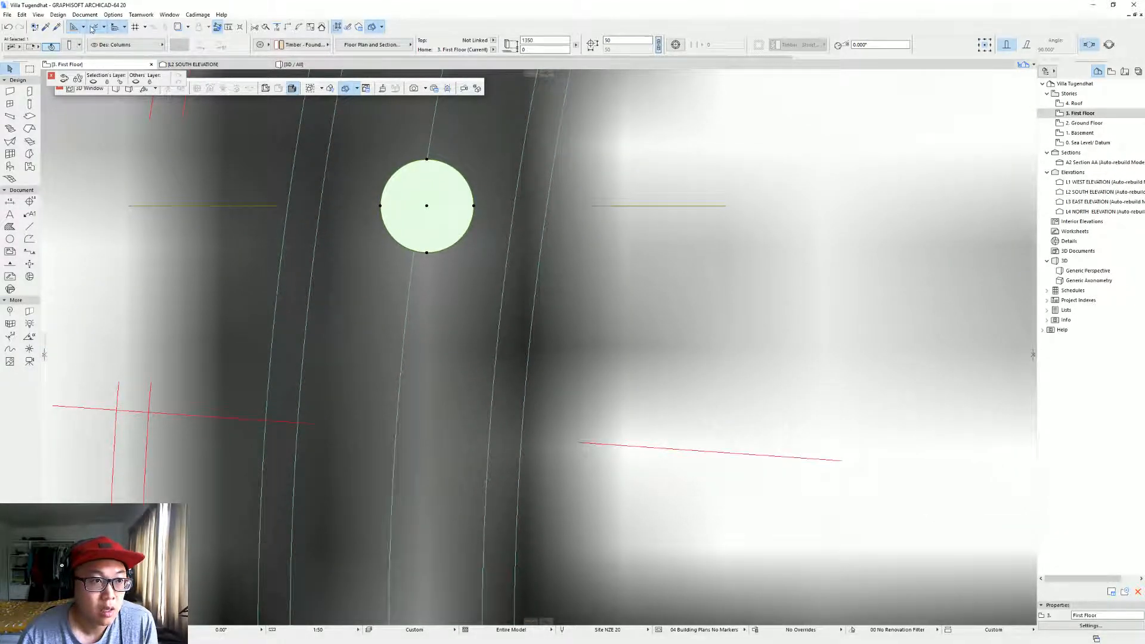
Set snap points to Between Intersection Points and move the column to the midpoint between the outer rail's edges on the left guide line.
{"action": "left_click", "coordinate": [105, 29]}
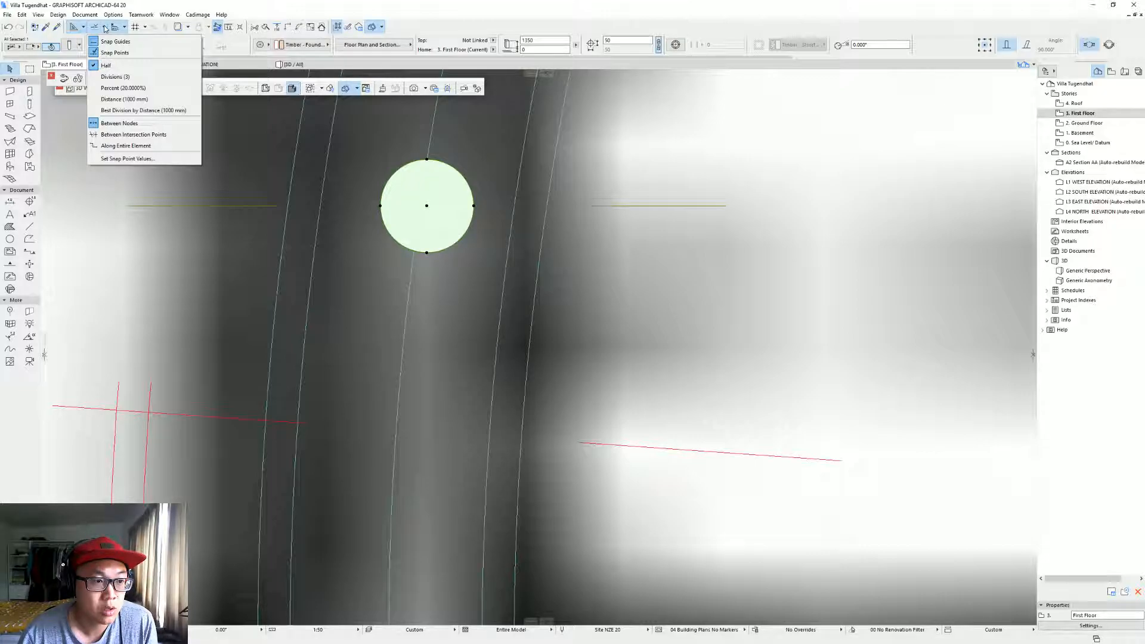
{"action": "left_click", "coordinate": [182, 135]}
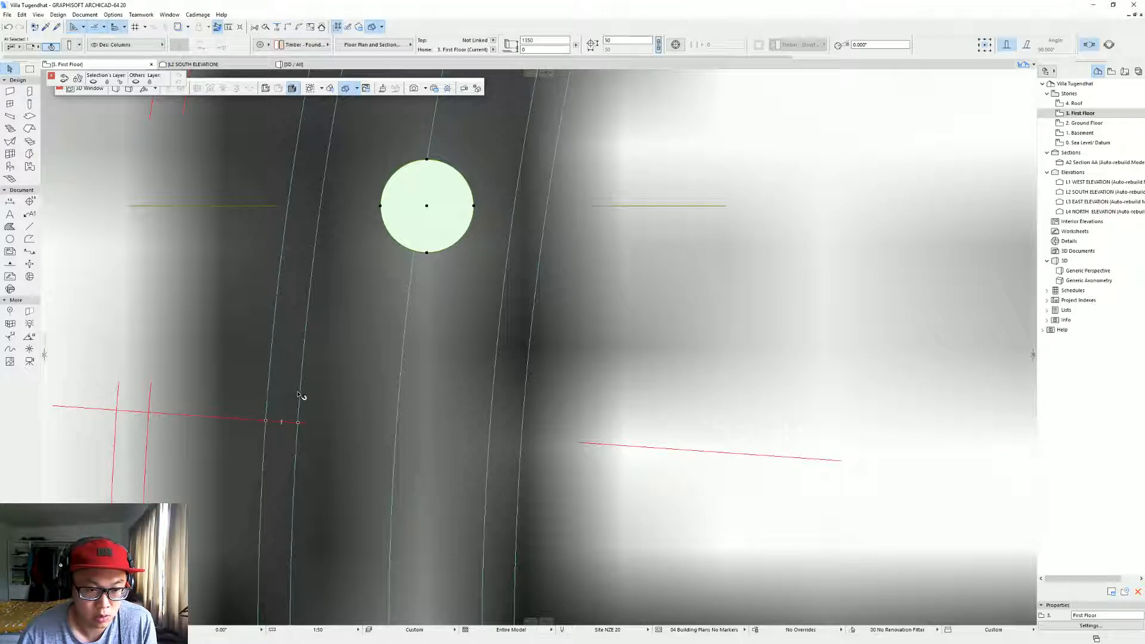
{"action": "left_click_drag", "start_coordinate": [428, 210], "coordinate": [282, 418]}
{"action": "scroll", "coordinate": [327, 400], "scroll_direction": "up", "scroll_amount": 8}
{"action": "scroll", "coordinate": [332, 407], "scroll_direction": "up", "scroll_amount": 4}
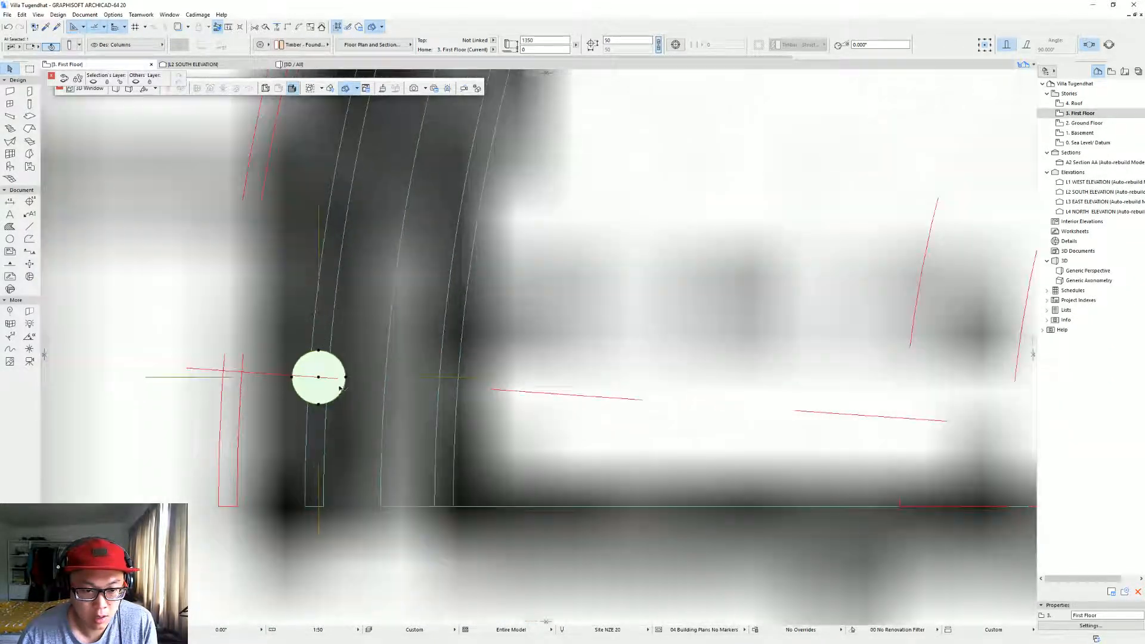
Multiply the left column by rotation about the arc's centre, distributing 4 copies up to the outer rail's crossing with the right guide line.
{"action": "left_click", "coordinate": [346, 379]}
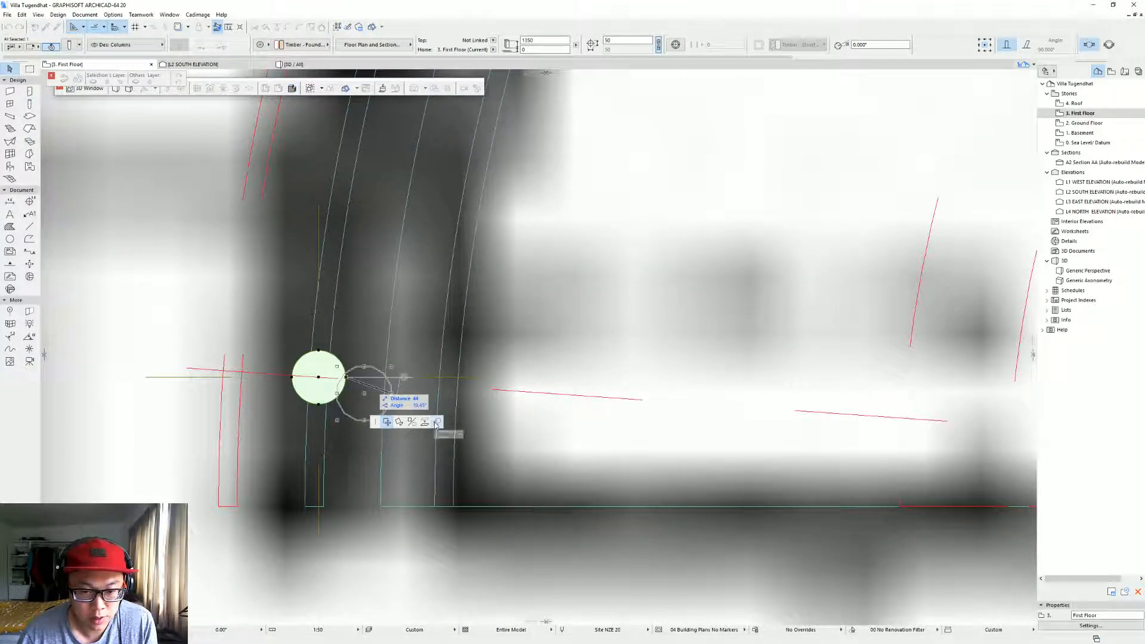
{"action": "left_click", "coordinate": [436, 423]}
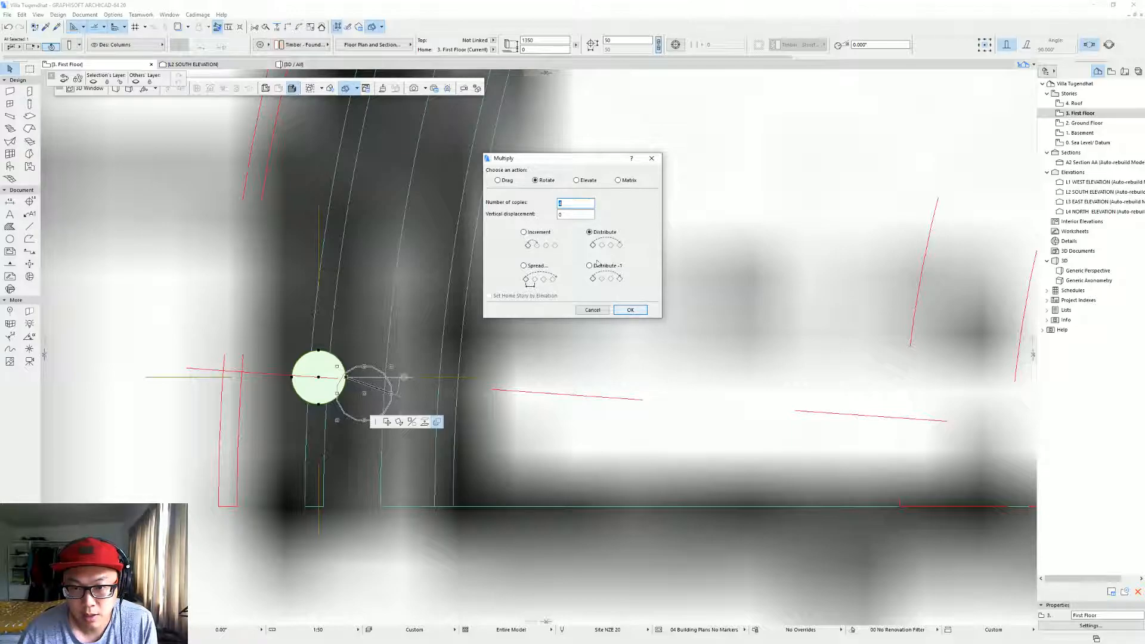
{"action": "left_click", "coordinate": [630, 311]}
{"action": "scroll", "coordinate": [639, 377], "scroll_direction": "down", "scroll_amount": 6}
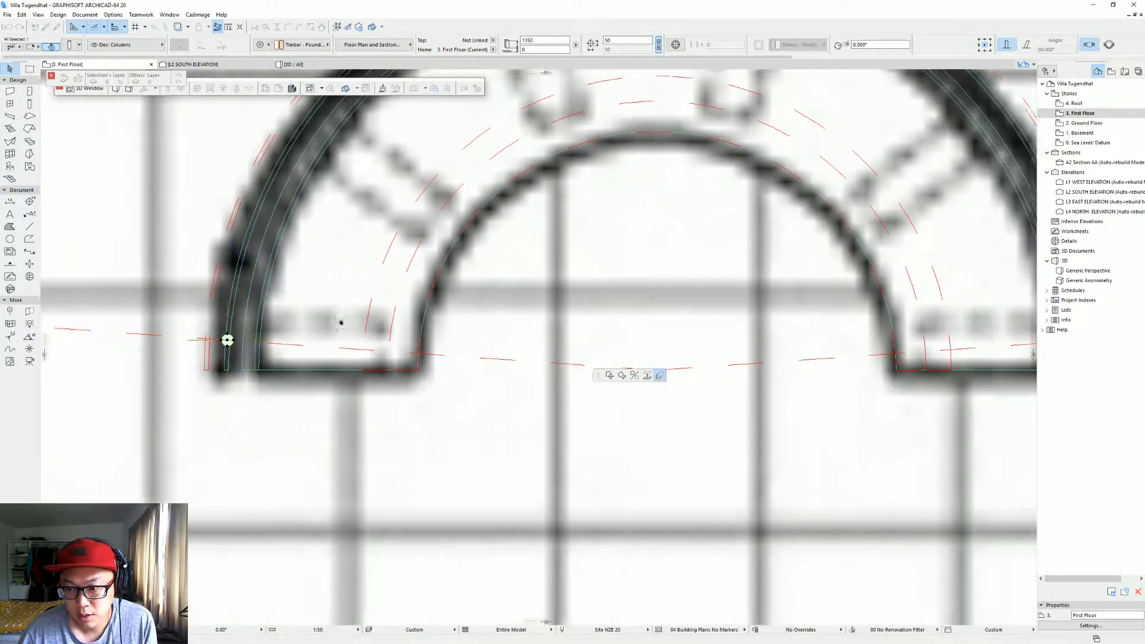
{"action": "left_click", "coordinate": [657, 372]}
{"action": "scroll", "coordinate": [223, 341], "scroll_direction": "up", "scroll_amount": 4}
{"action": "left_click", "coordinate": [230, 342]}
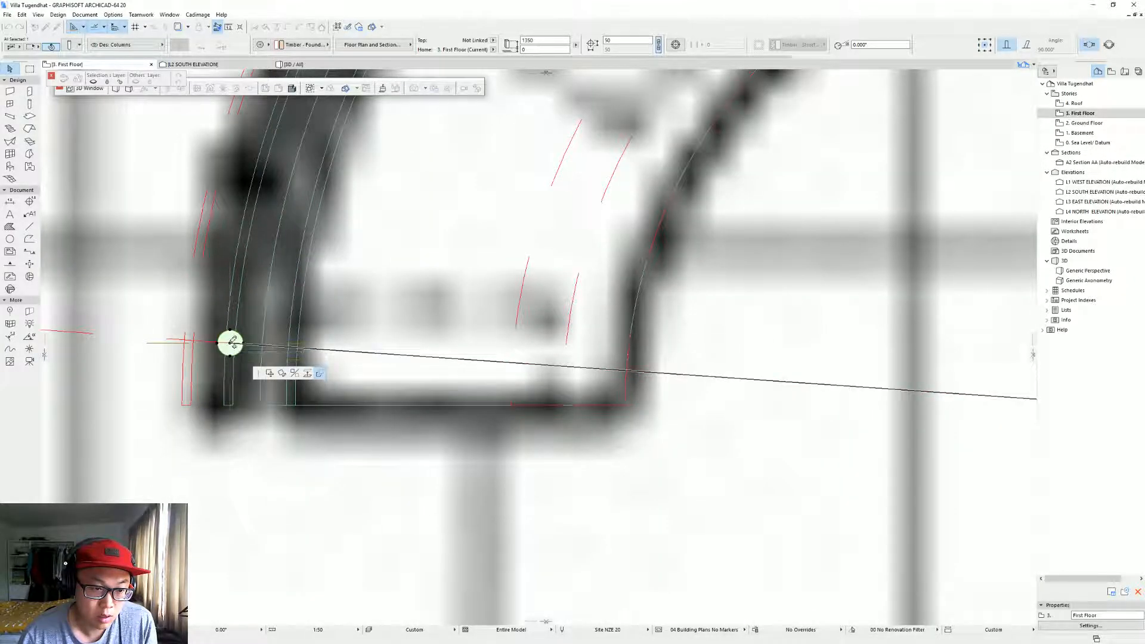
{"action": "scroll", "coordinate": [395, 262], "scroll_direction": "down", "scroll_amount": 5}
{"action": "scroll", "coordinate": [630, 231], "scroll_direction": "down", "scroll_amount": 2}
{"action": "middle_click_drag", "start_coordinate": [634, 222], "coordinate": [450, 309]}
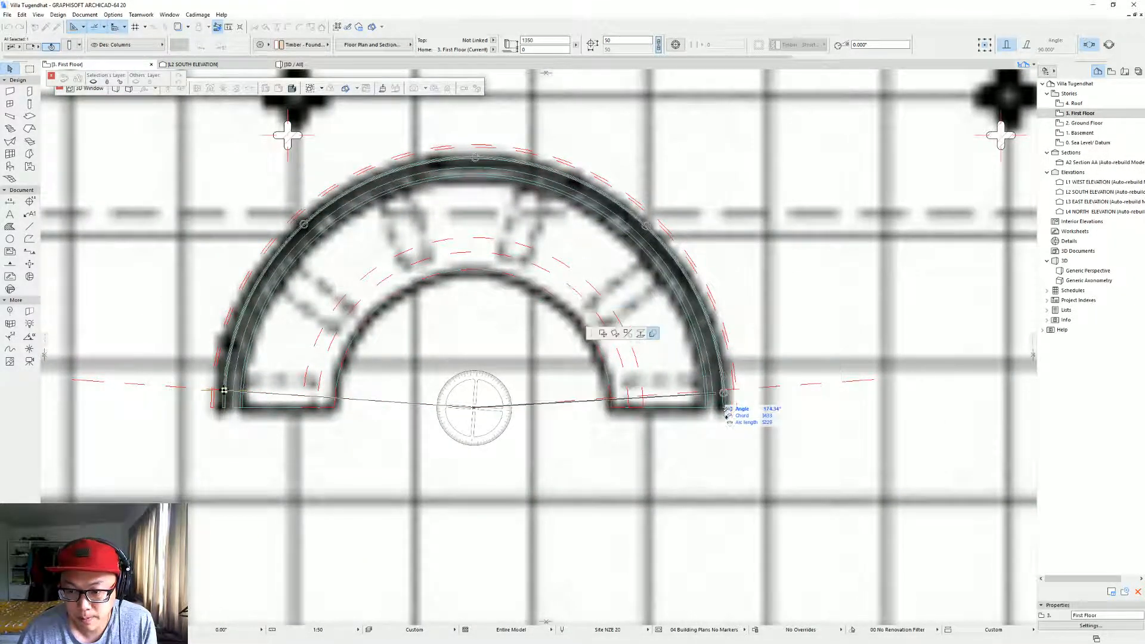
{"action": "scroll", "coordinate": [721, 403], "scroll_direction": "up", "scroll_amount": 3}
{"action": "left_click", "coordinate": [723, 375]}
{"action": "scroll", "coordinate": [506, 374], "scroll_direction": "down", "scroll_amount": 3}
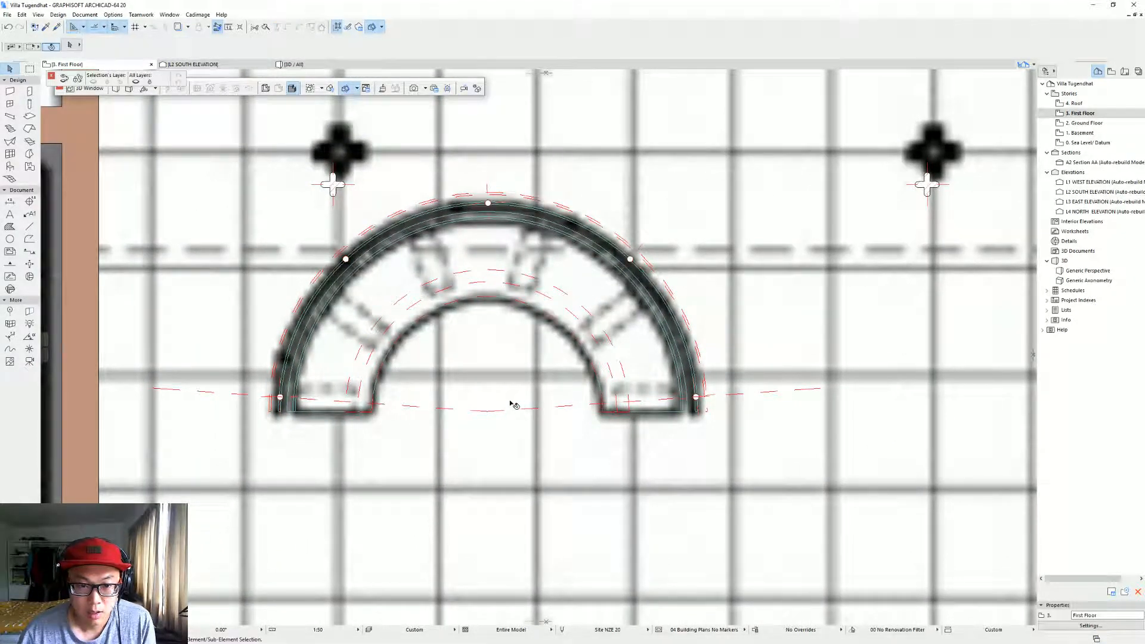
Extend the left end of the topmost outer curved rail 50 mm past the bench end.
{"action": "scroll", "coordinate": [266, 430], "scroll_direction": "up", "scroll_amount": 4}
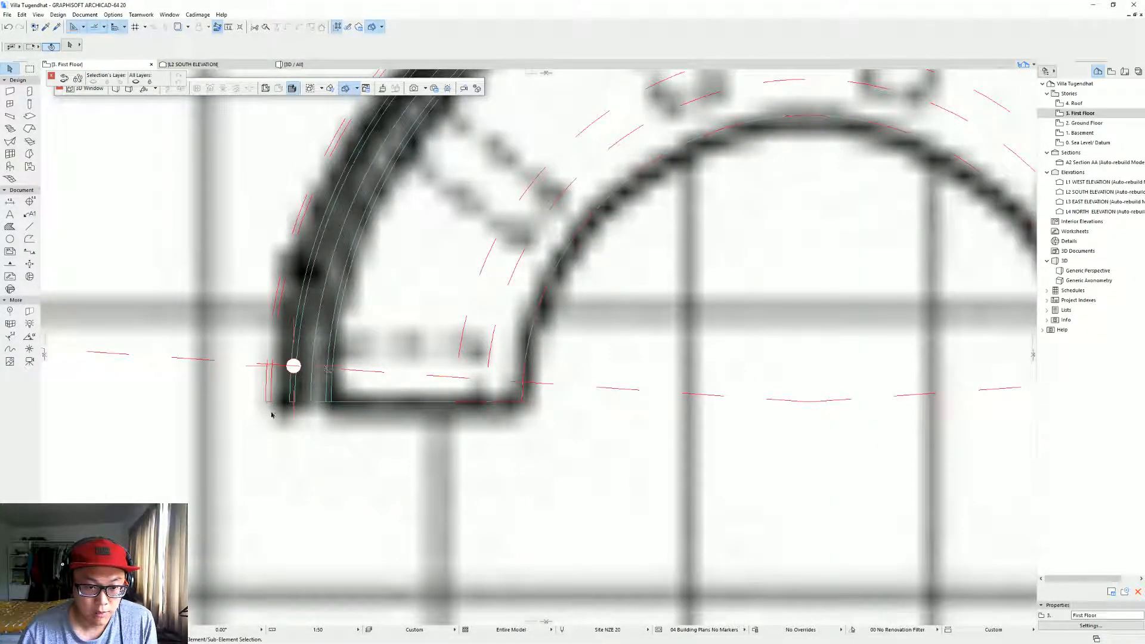
{"action": "left_click", "coordinate": [291, 404]}
{"action": "scroll", "coordinate": [293, 405], "scroll_direction": "up", "scroll_amount": 3}
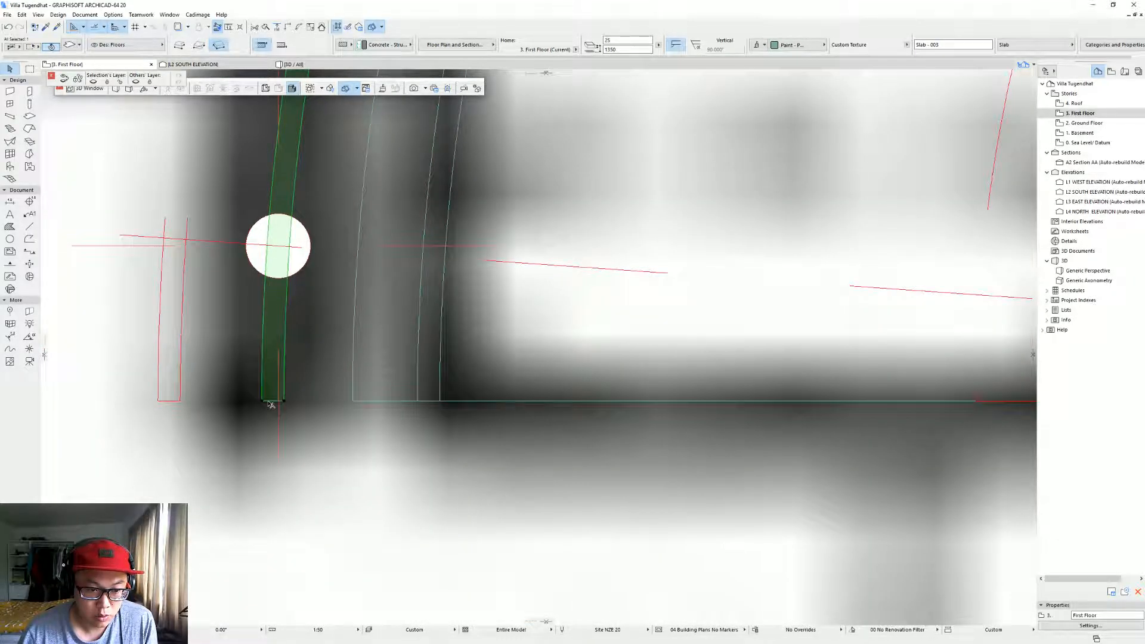
{"action": "left_click", "coordinate": [270, 405]}
{"action": "left_click", "coordinate": [349, 346]}
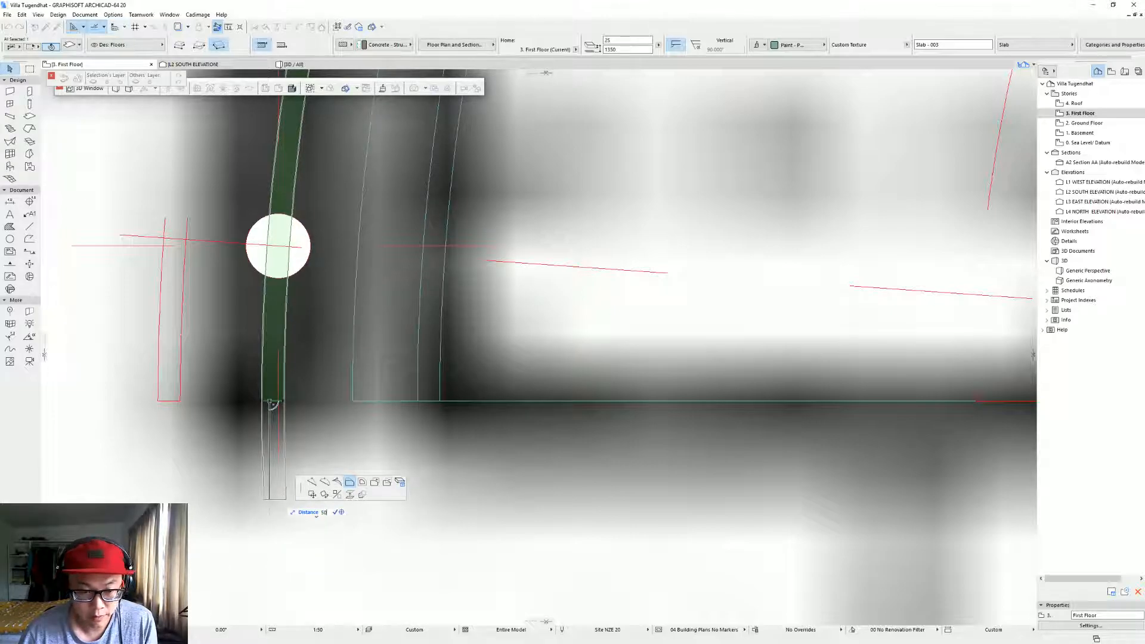
{"action": "left_click", "coordinate": [270, 466]}
{"action": "key", "text": "Escape"}
Extend the left ends of the two lower outer rails to the same length as the topmost one.
{"action": "left_click", "coordinate": [270, 403]}
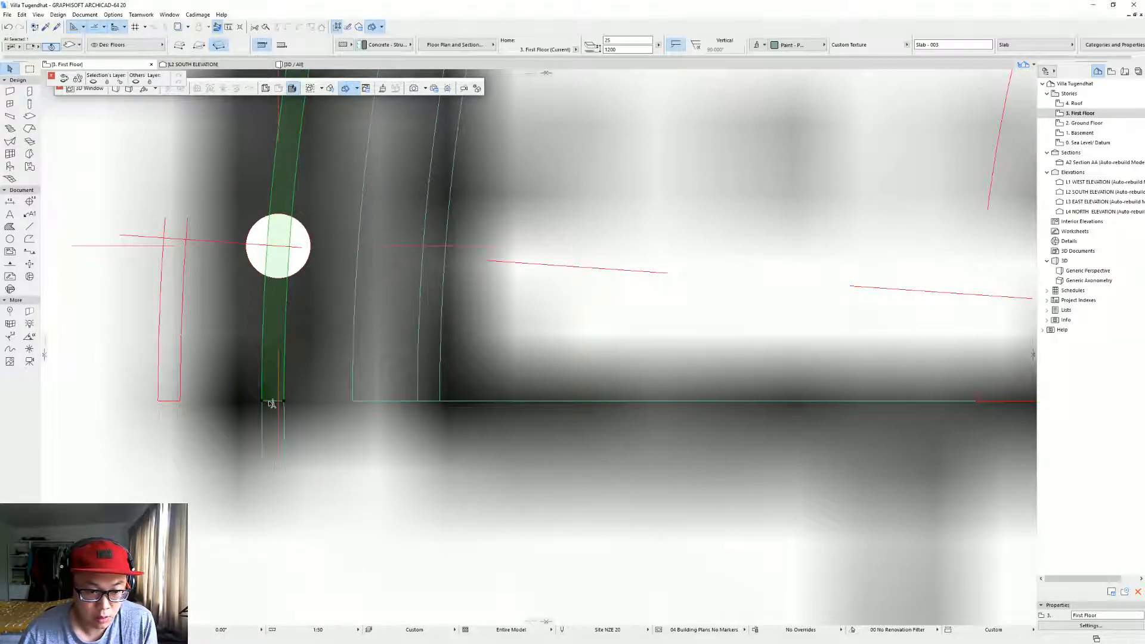
{"action": "left_click", "coordinate": [272, 400]}
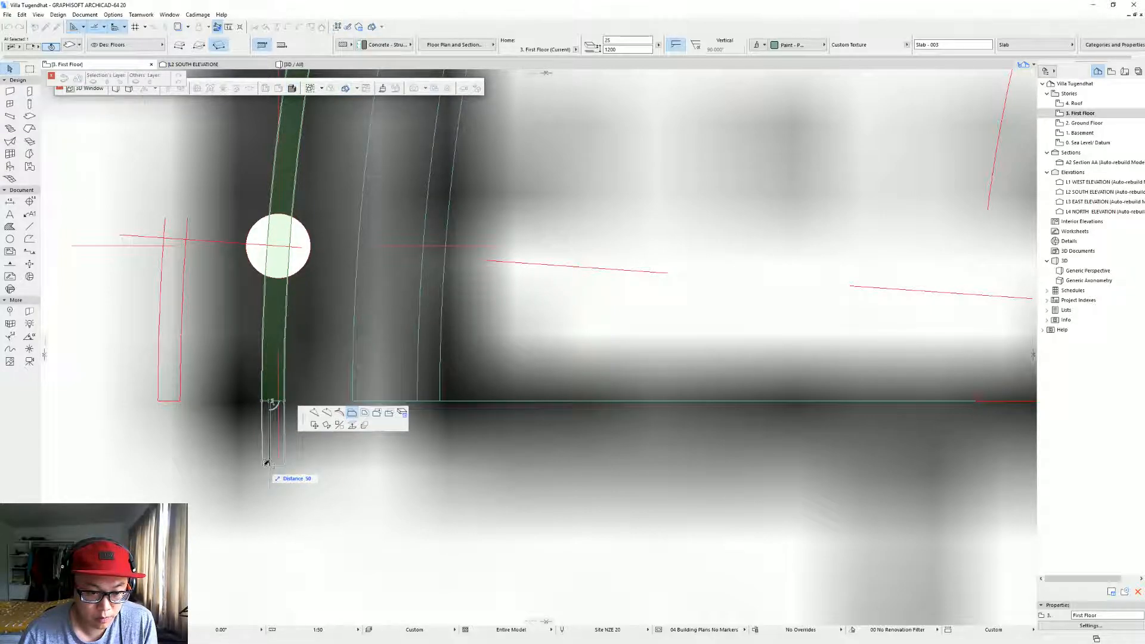
{"action": "key", "text": "Escape"}
{"action": "left_click", "coordinate": [273, 403]}
{"action": "left_click", "coordinate": [273, 401]}
{"action": "left_click", "coordinate": [273, 401]}
{"action": "left_click", "coordinate": [273, 466]}
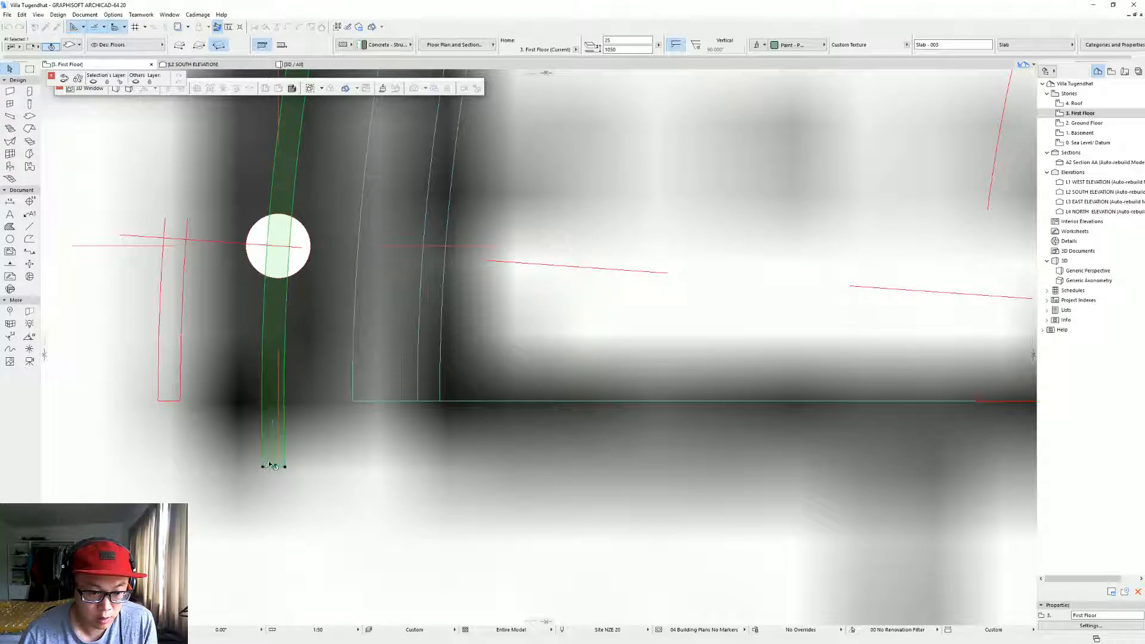
Undo the last extension and stretch the left end of the lowest outer rail past the bench end again.
{"action": "key", "text": "ctrl+z"}
{"action": "left_click", "coordinate": [272, 402]}
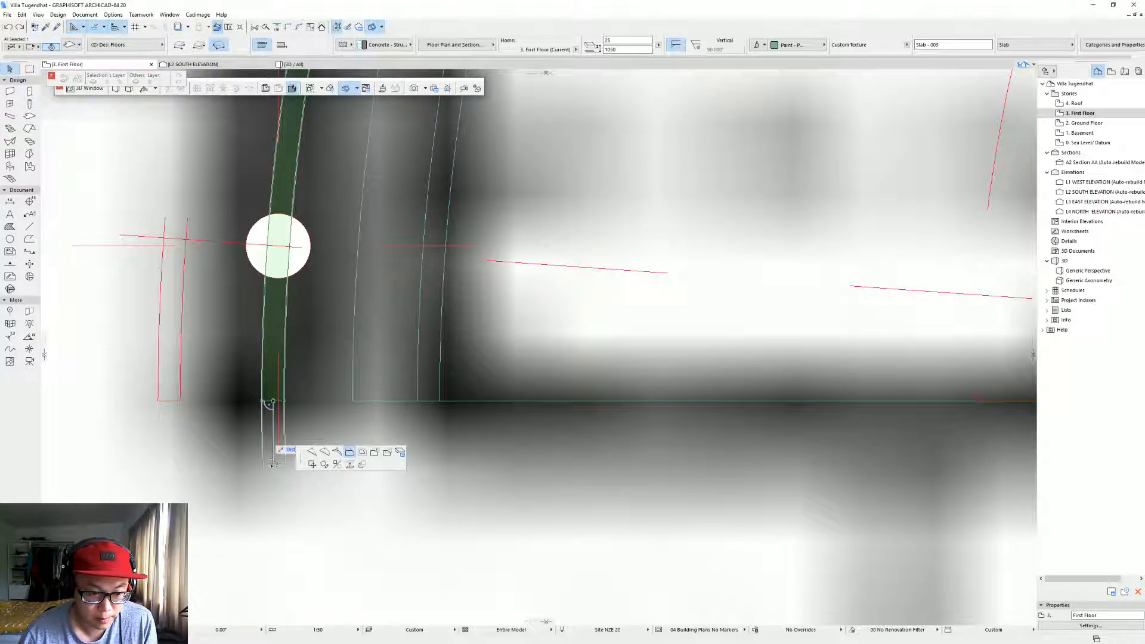
{"action": "left_click", "coordinate": [274, 465]}
{"action": "key", "text": "ctrl+z"}
{"action": "left_click", "coordinate": [270, 402]}
{"action": "type", "text": "1950"}
{"action": "key", "text": "Return"}
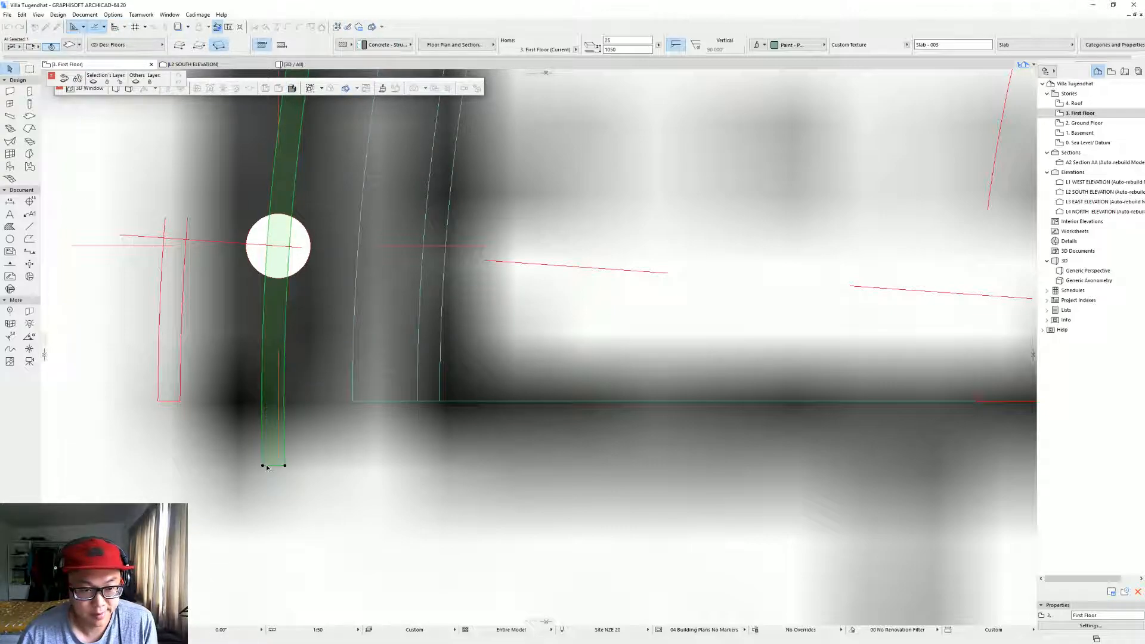
Extend the right ends of the three stacked outer rails past the bench end, matching the left side.
{"action": "scroll", "coordinate": [629, 409], "scroll_direction": "down", "scroll_amount": 6}
{"action": "middle_click_drag", "start_coordinate": [629, 408], "coordinate": [190, 311]}
{"action": "middle_click_drag", "start_coordinate": [704, 250], "coordinate": [349, 257]}
{"action": "scroll", "coordinate": [630, 316], "scroll_direction": "up", "scroll_amount": 5}
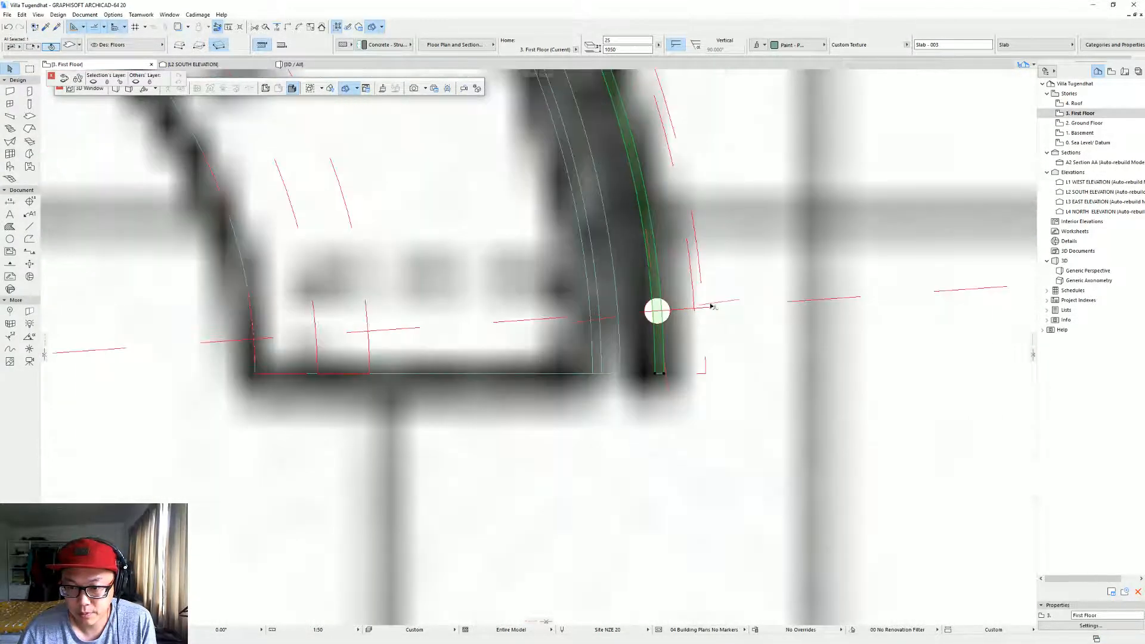
{"action": "left_click", "coordinate": [625, 425]}
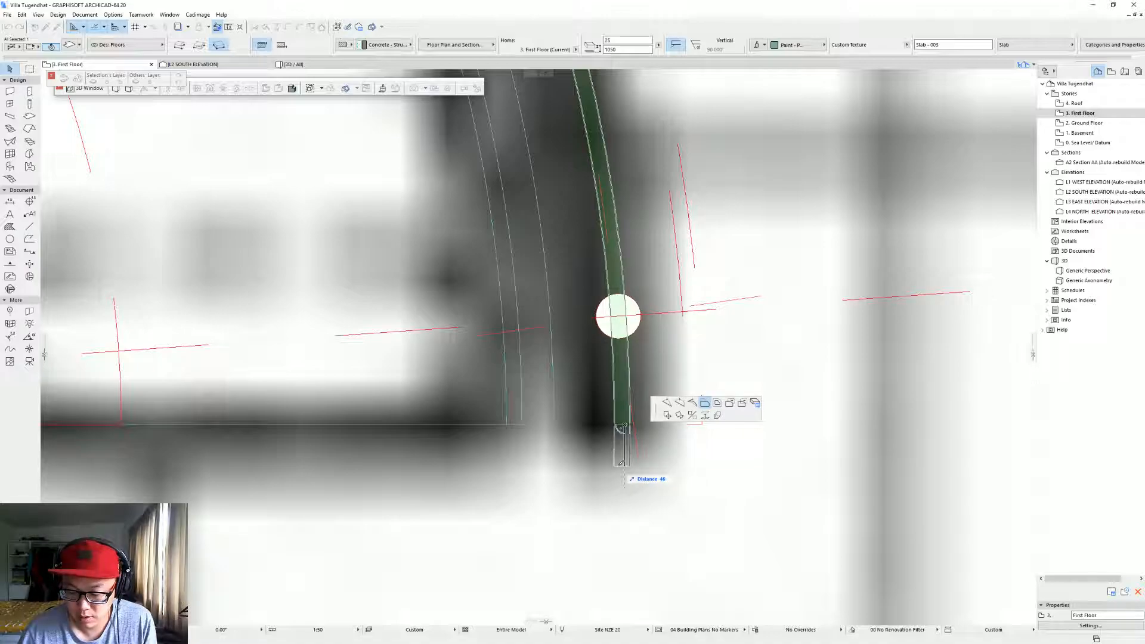
{"action": "left_click", "coordinate": [623, 471]}
{"action": "left_click", "coordinate": [622, 429]}
{"action": "left_click", "coordinate": [628, 471]}
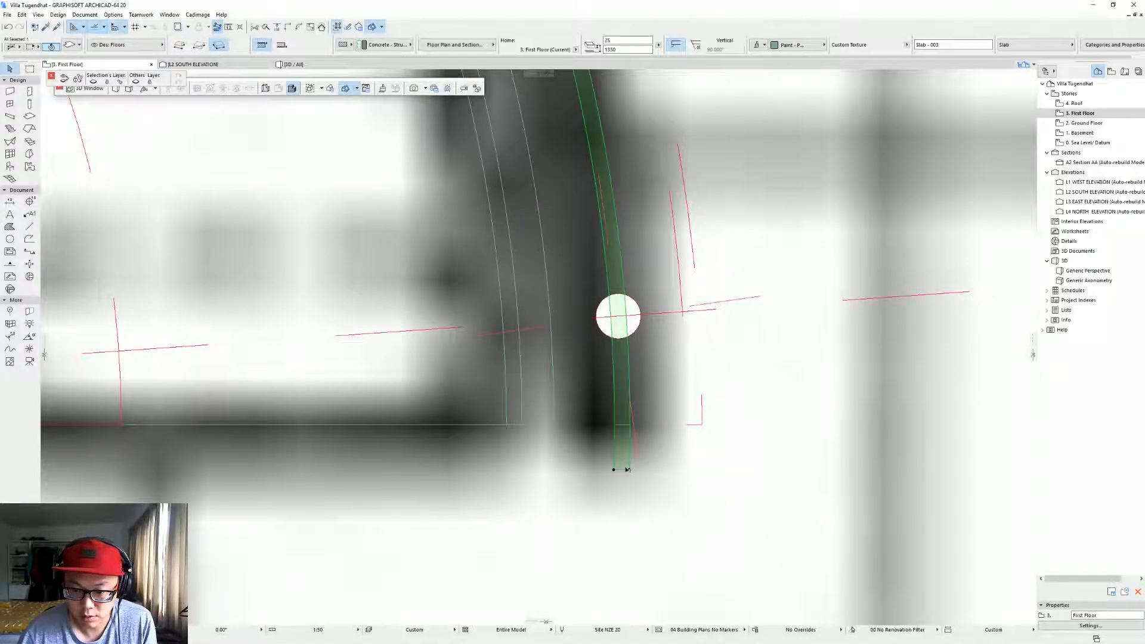
{"action": "left_click", "coordinate": [623, 426]}
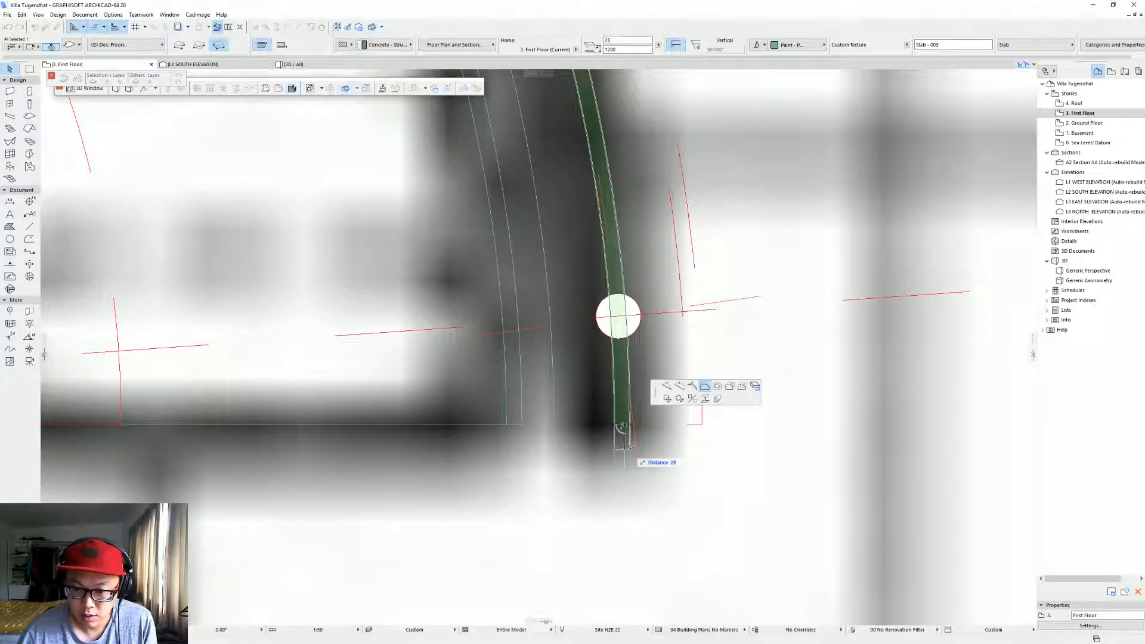
{"action": "left_click", "coordinate": [623, 469]}
Compare the bench railing in 3D with the Street View image of the real terrace in the browser.
{"action": "key", "text": "F3"}
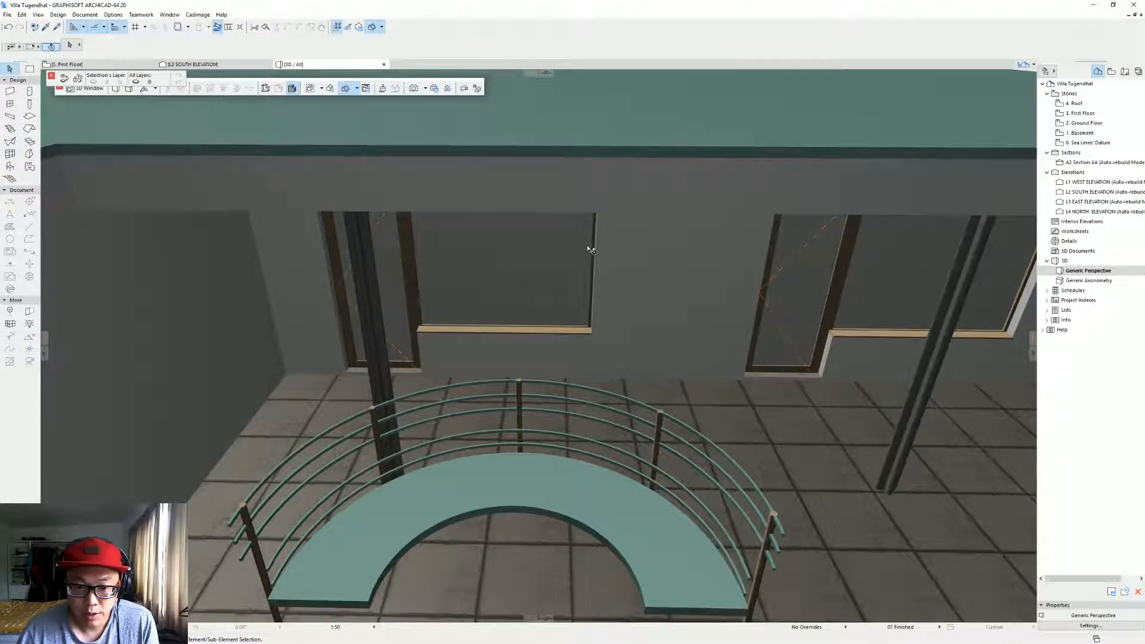
{"action": "middle_click_drag", "start_coordinate": [589, 247], "coordinate": [578, 274], "text": "shift"}
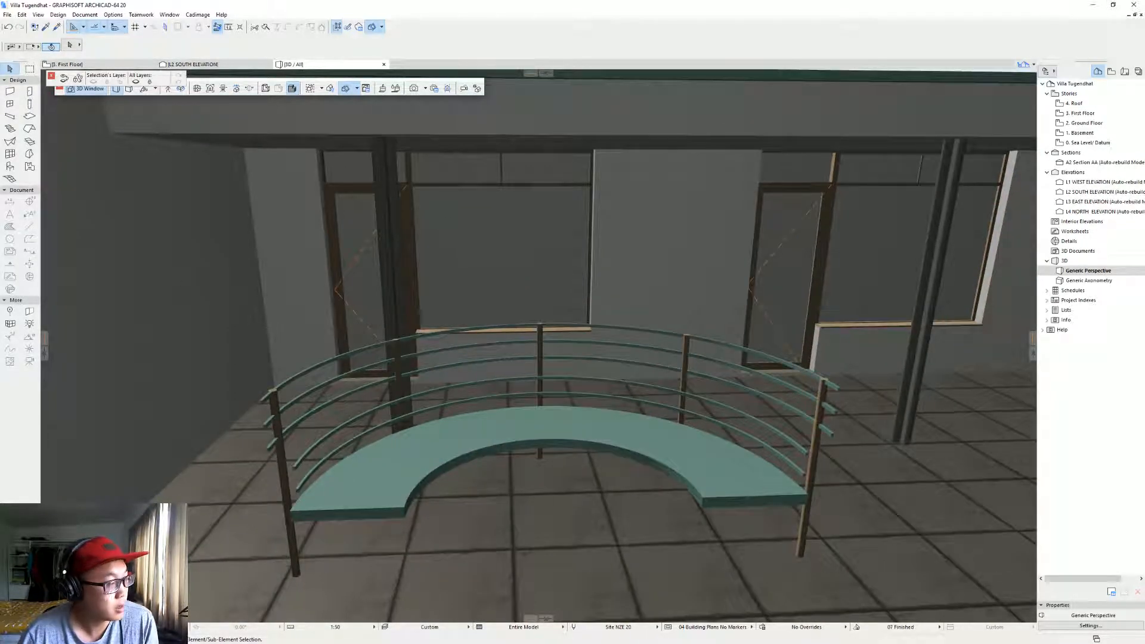
{"action": "key", "text": "alt+Tab"}
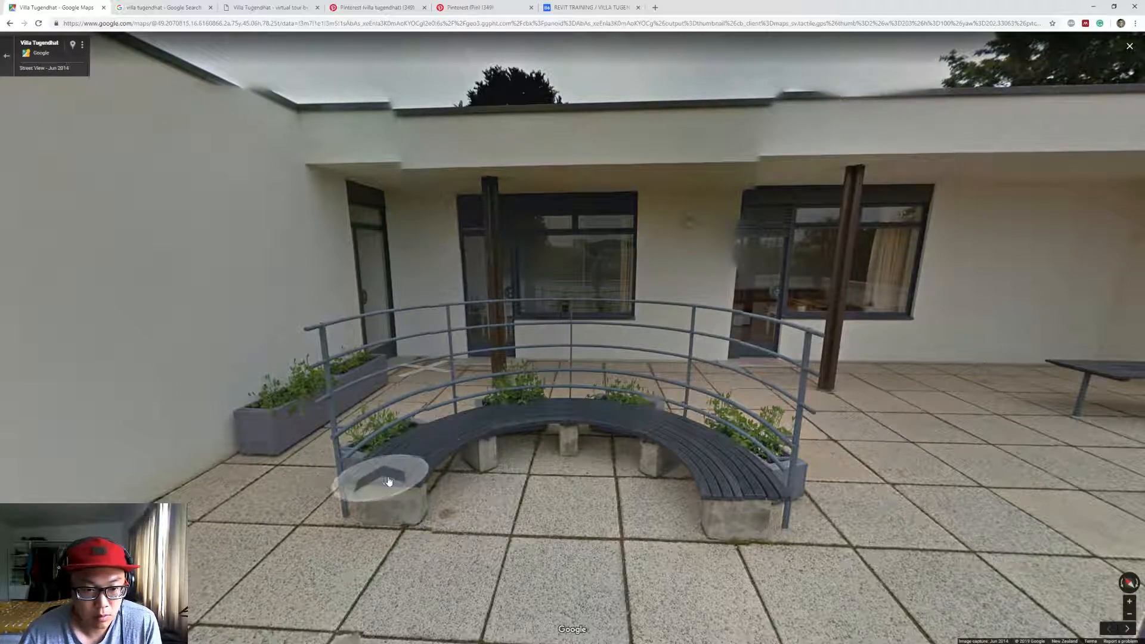
{"action": "key", "text": "alt+Tab"}
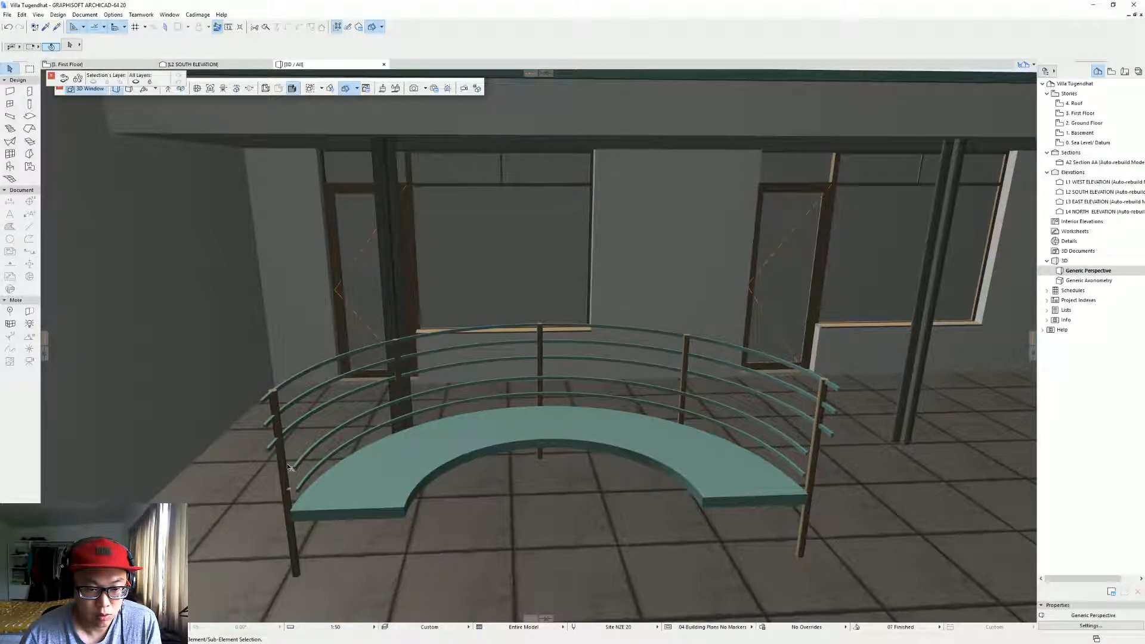
Start the Beam tool in the first-floor plan and measure the inner rail's width at its left end.
{"action": "key", "text": "F2"}
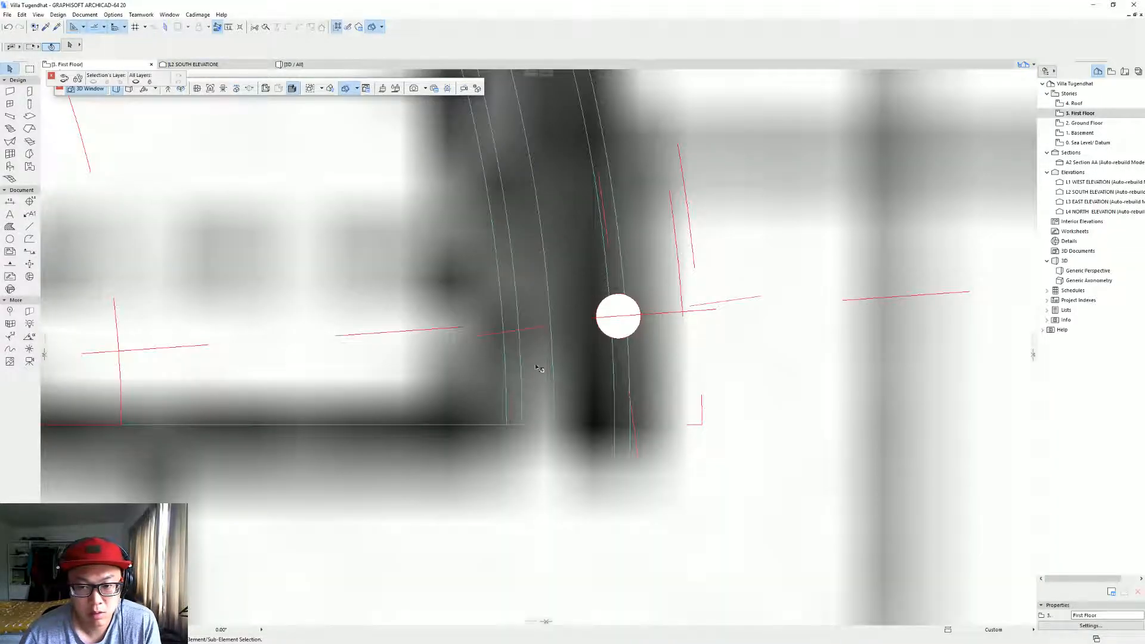
{"action": "scroll", "coordinate": [535, 364], "scroll_direction": "down", "scroll_amount": 3}
{"action": "middle_click_drag", "start_coordinate": [535, 365], "coordinate": [811, 425]}
{"action": "scroll", "coordinate": [590, 374], "scroll_direction": "down", "scroll_amount": 4}
{"action": "middle_click_drag", "start_coordinate": [439, 340], "coordinate": [795, 381]}
{"action": "scroll", "coordinate": [225, 390], "scroll_direction": "up", "scroll_amount": 2}
{"action": "scroll", "coordinate": [225, 391], "scroll_direction": "up", "scroll_amount": 2}
{"action": "middle_click_drag", "start_coordinate": [225, 390], "coordinate": [354, 338]}
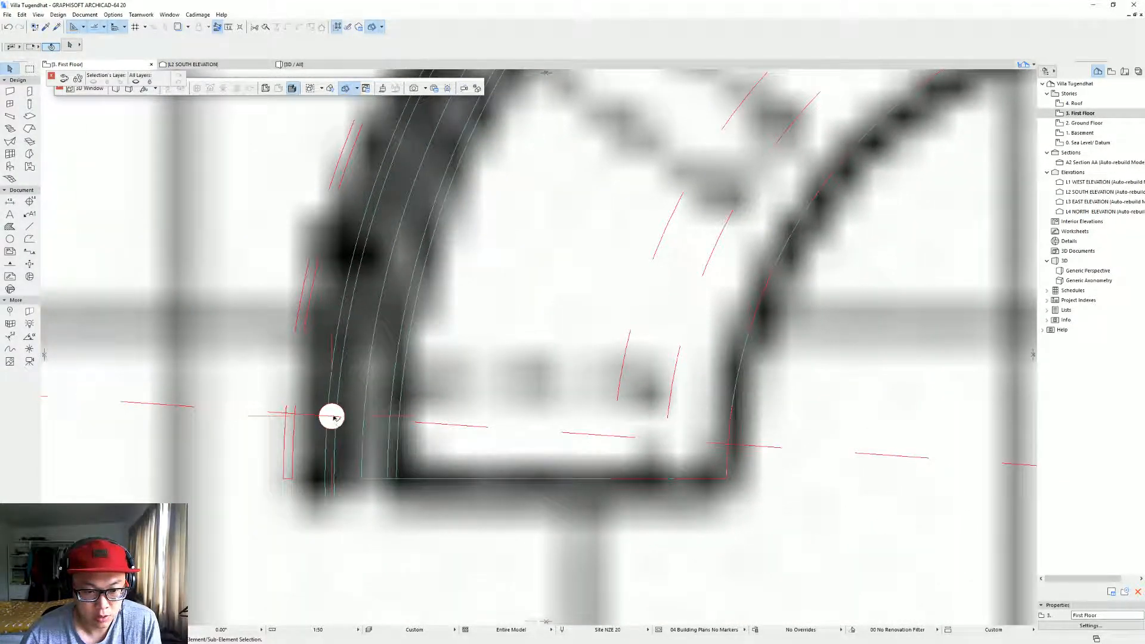
{"action": "left_click", "coordinate": [10, 116]}
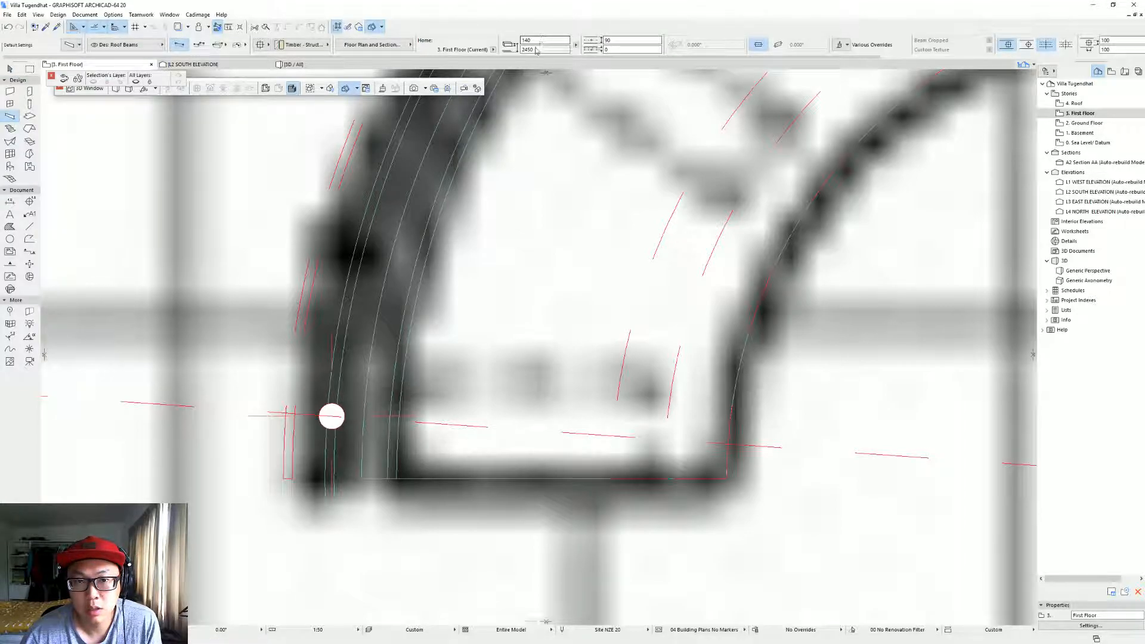
{"action": "left_click", "coordinate": [403, 260]}
{"action": "scroll", "coordinate": [388, 444], "scroll_direction": "up", "scroll_amount": 4}
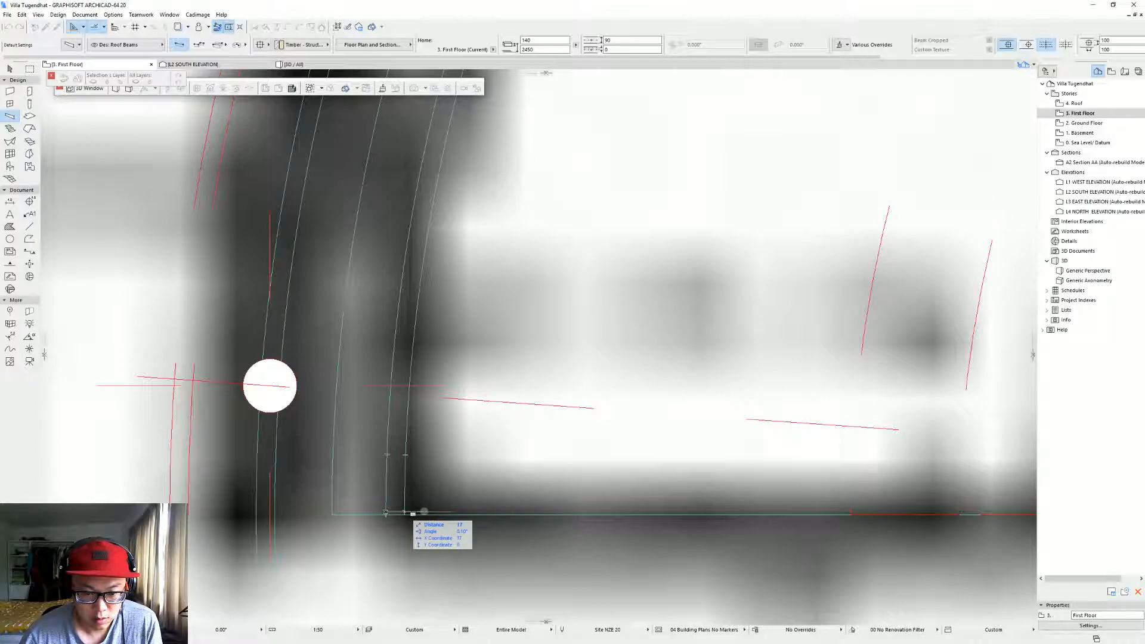
{"action": "left_click", "coordinate": [413, 513]}
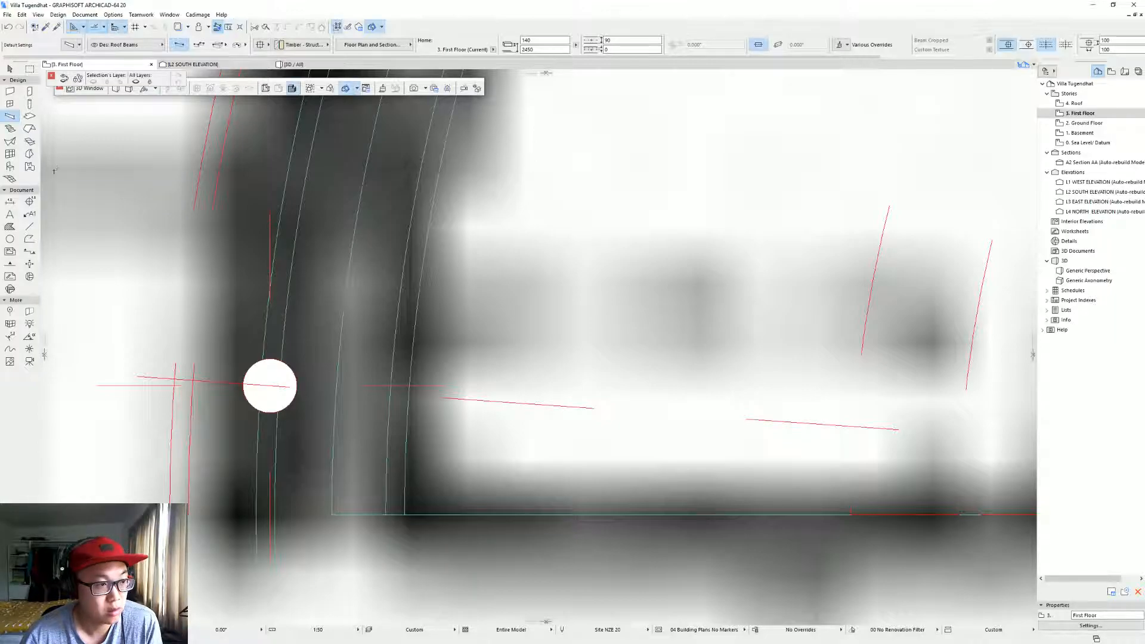
Set the beam's width and height to 17 mm and its elevation to 600 mm.
{"action": "left_click_drag", "start_coordinate": [639, 41], "coordinate": [552, 42]}
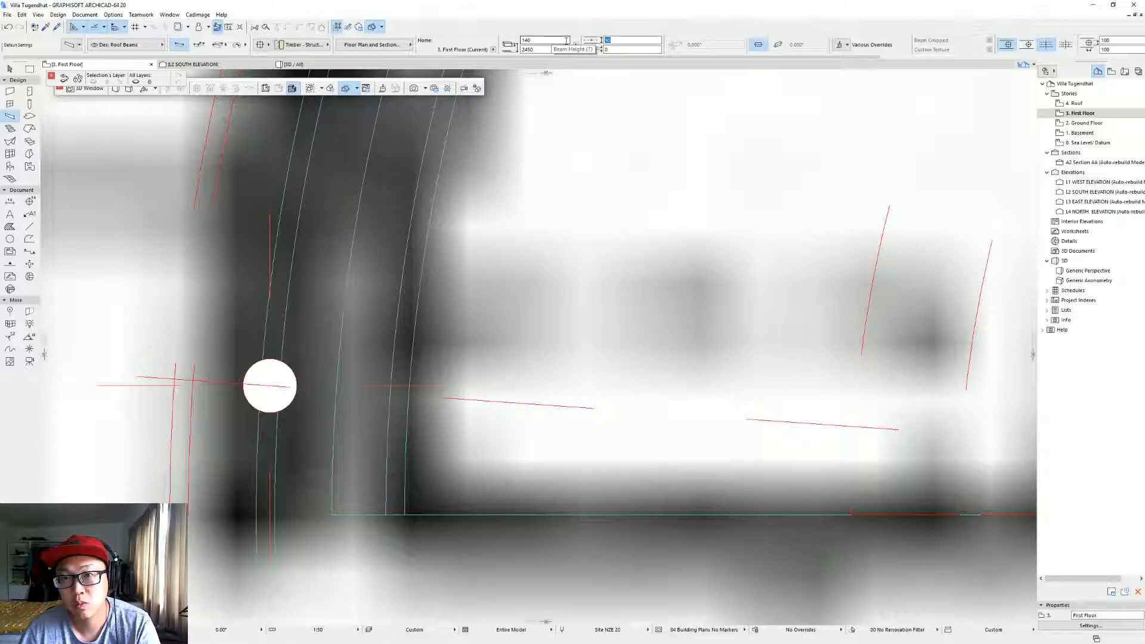
{"action": "type", "text": "17"}
{"action": "left_click_drag", "start_coordinate": [560, 40], "coordinate": [519, 41]}
{"action": "type", "text": "17"}
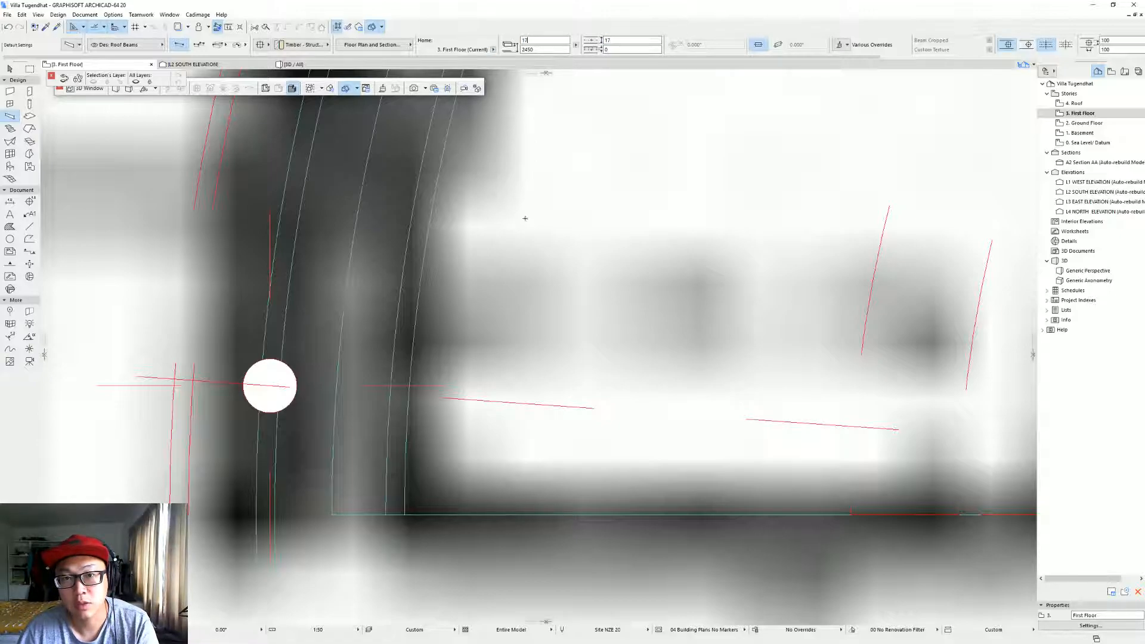
{"action": "left_click_drag", "start_coordinate": [544, 50], "coordinate": [520, 50]}
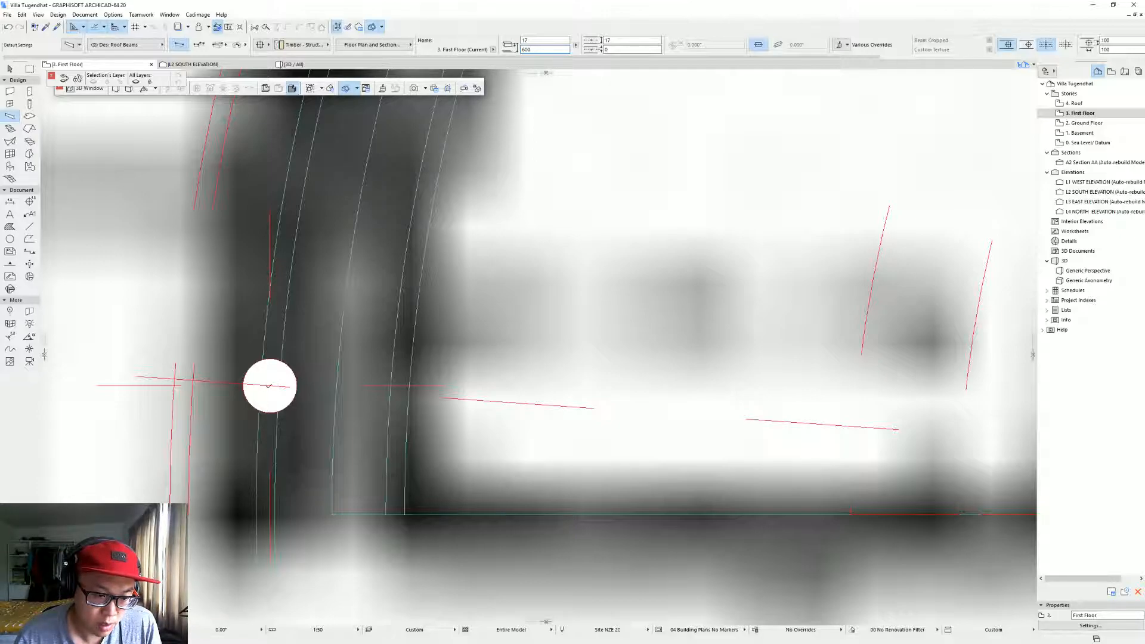
Draw a connecting beam from the left post's centre to the middle of the inner rail along the guide line.
{"action": "left_click", "coordinate": [270, 386]}
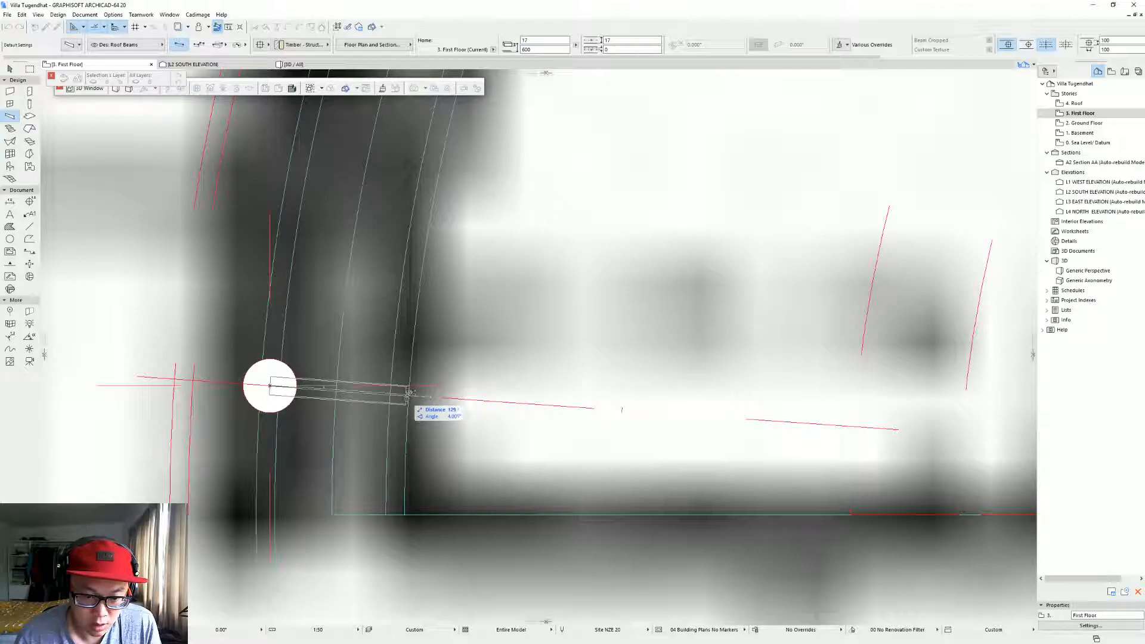
{"action": "left_click", "coordinate": [401, 393]}
{"action": "key", "text": "shift"}
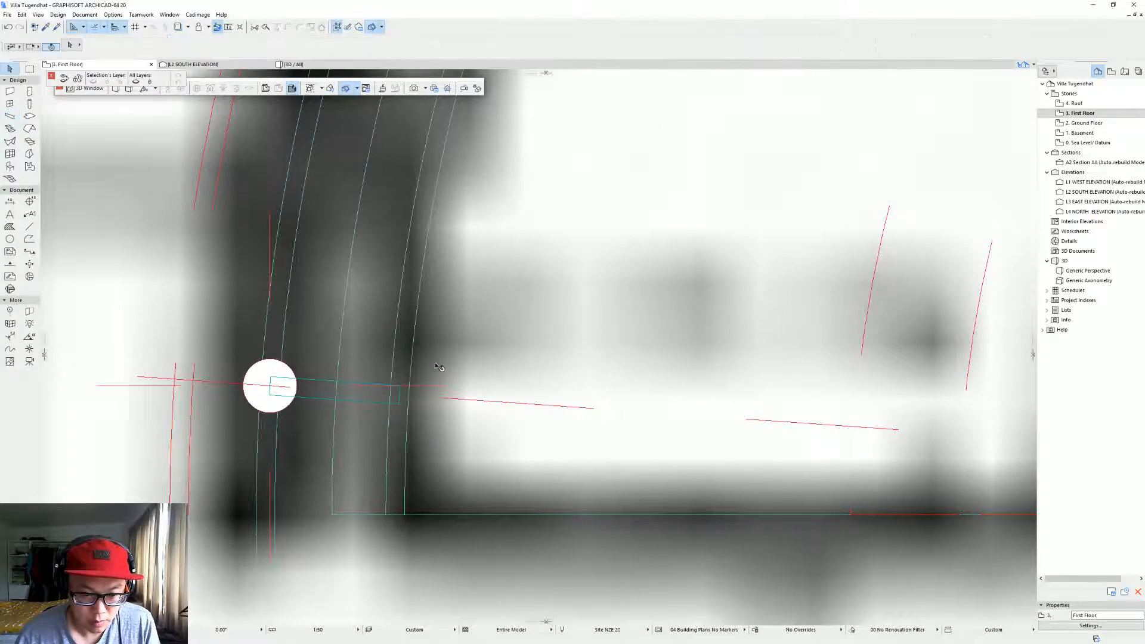
In the 3D view, elevate the connecting beam at the left post to 750 mm, level with the lower inner rail.
{"action": "key", "text": "F3"}
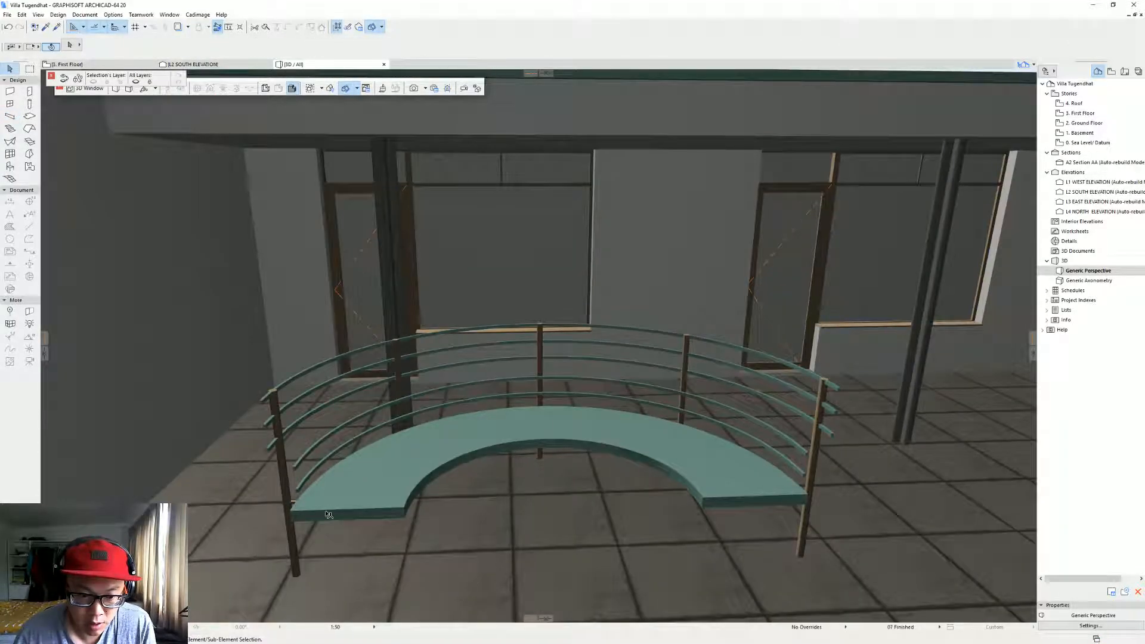
{"action": "middle_click_drag", "start_coordinate": [289, 489], "coordinate": [561, 418]}
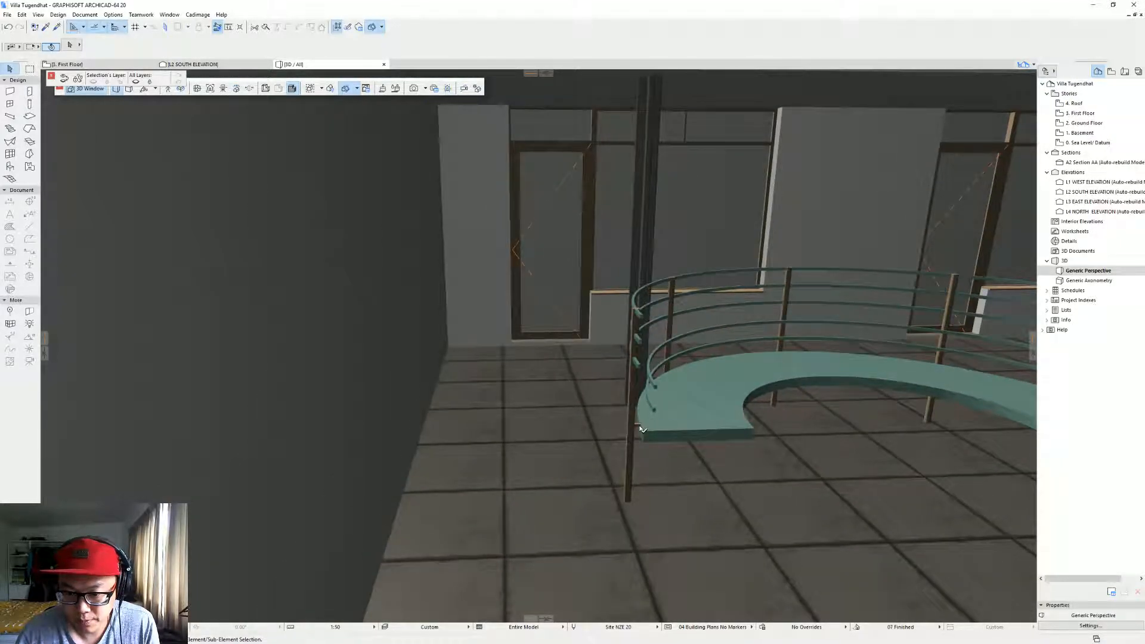
{"action": "left_click", "coordinate": [643, 429]}
{"action": "left_click", "coordinate": [653, 417]}
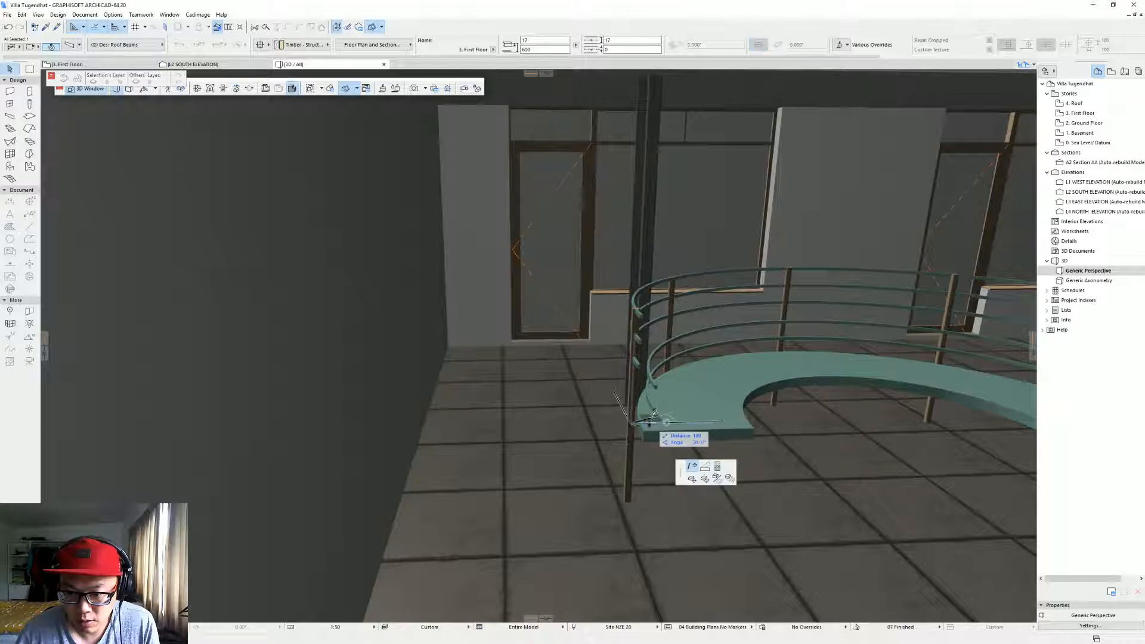
{"action": "left_click", "coordinate": [692, 478]}
{"action": "left_click", "coordinate": [656, 352]}
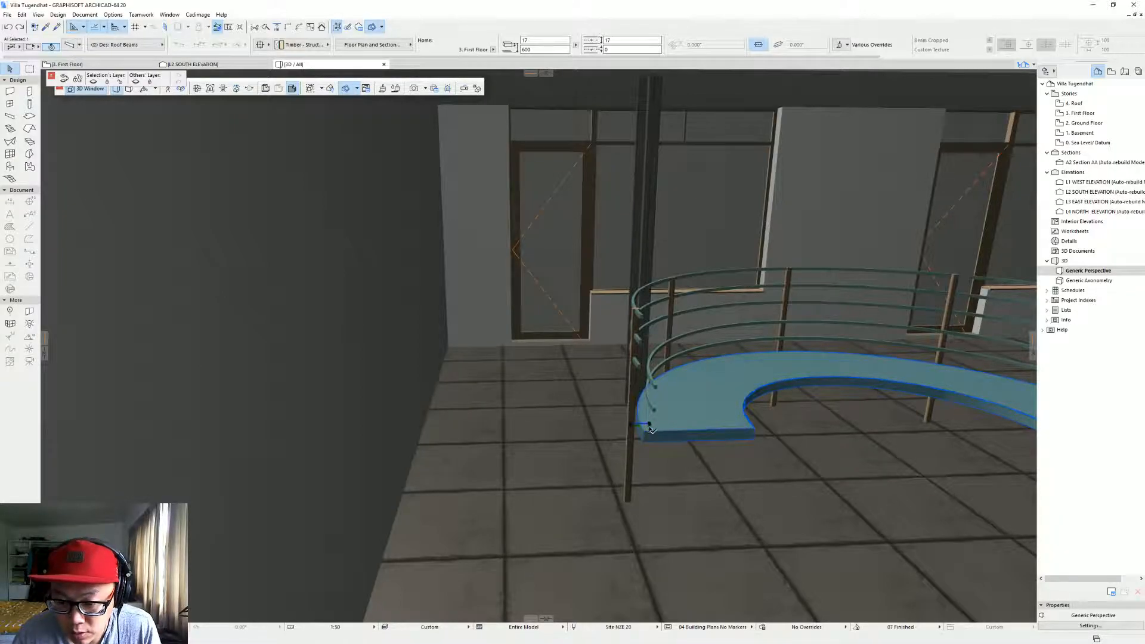
{"action": "left_click", "coordinate": [650, 426]}
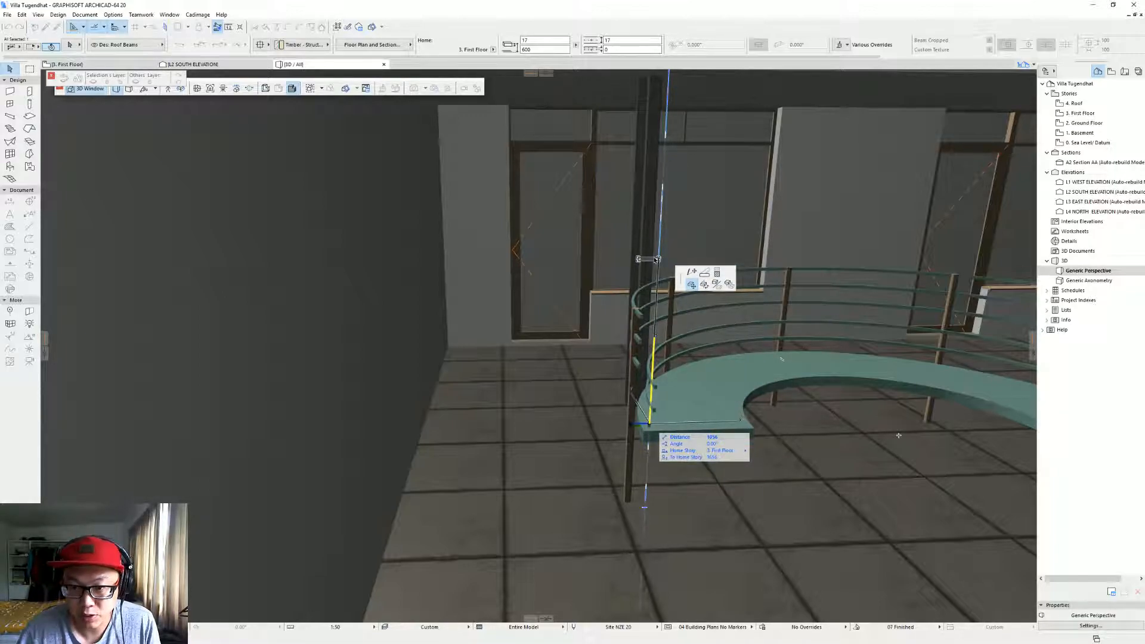
{"action": "left_click", "coordinate": [657, 412]}
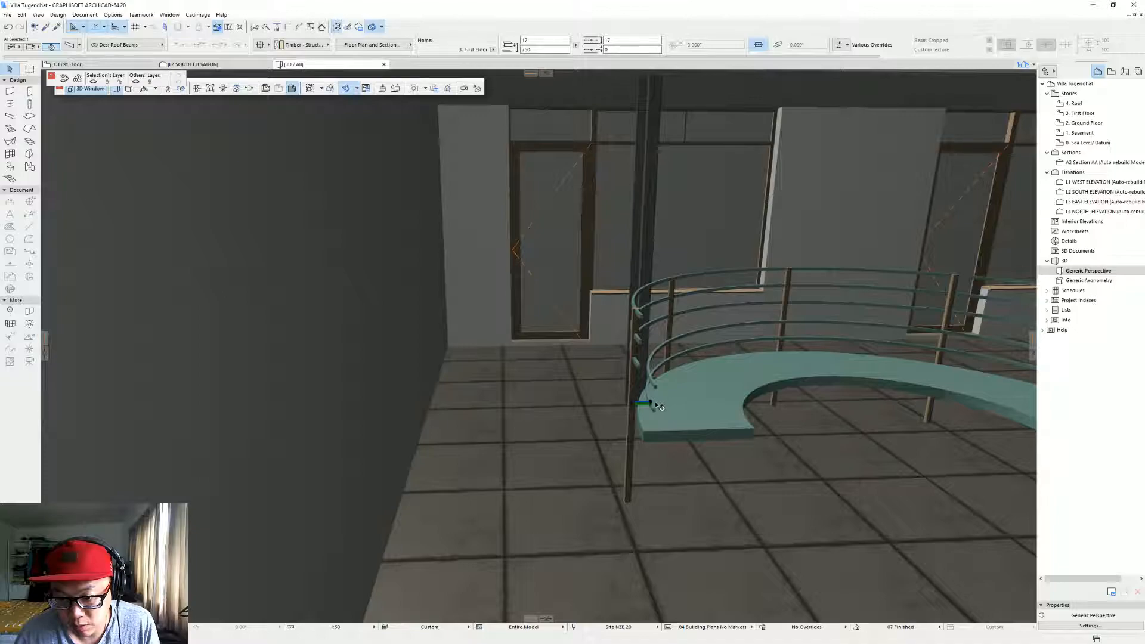
Make an elevated copy of the connecting beam at the level of the upper inner rail.
{"action": "left_click", "coordinate": [655, 406]}
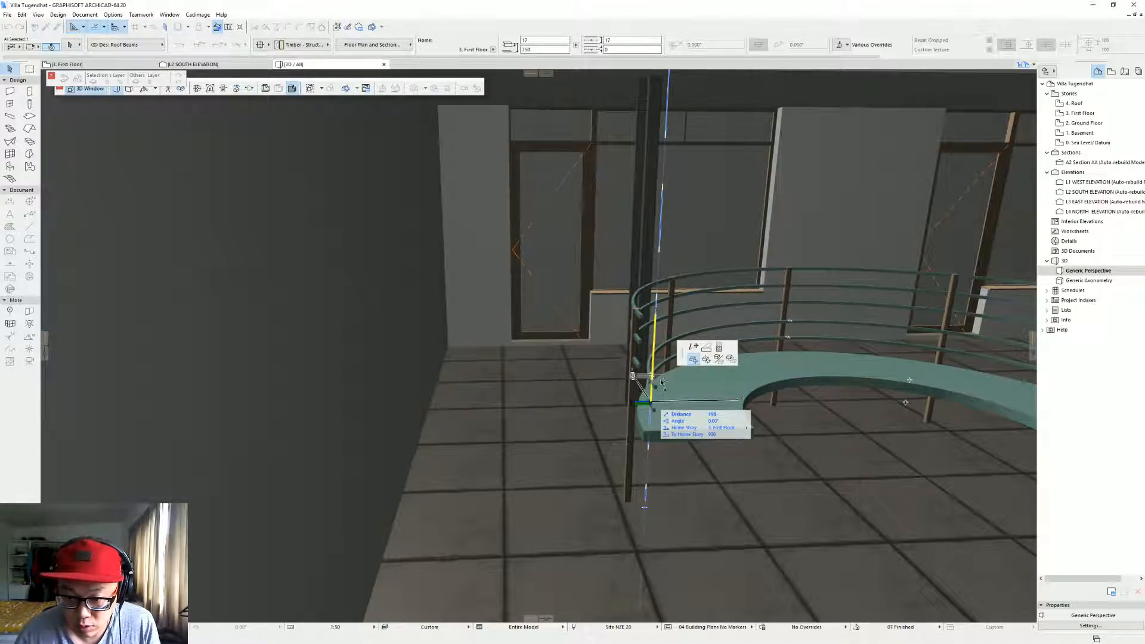
{"action": "left_click", "coordinate": [658, 388]}
{"action": "middle_click_drag", "start_coordinate": [725, 410], "coordinate": [443, 398]}
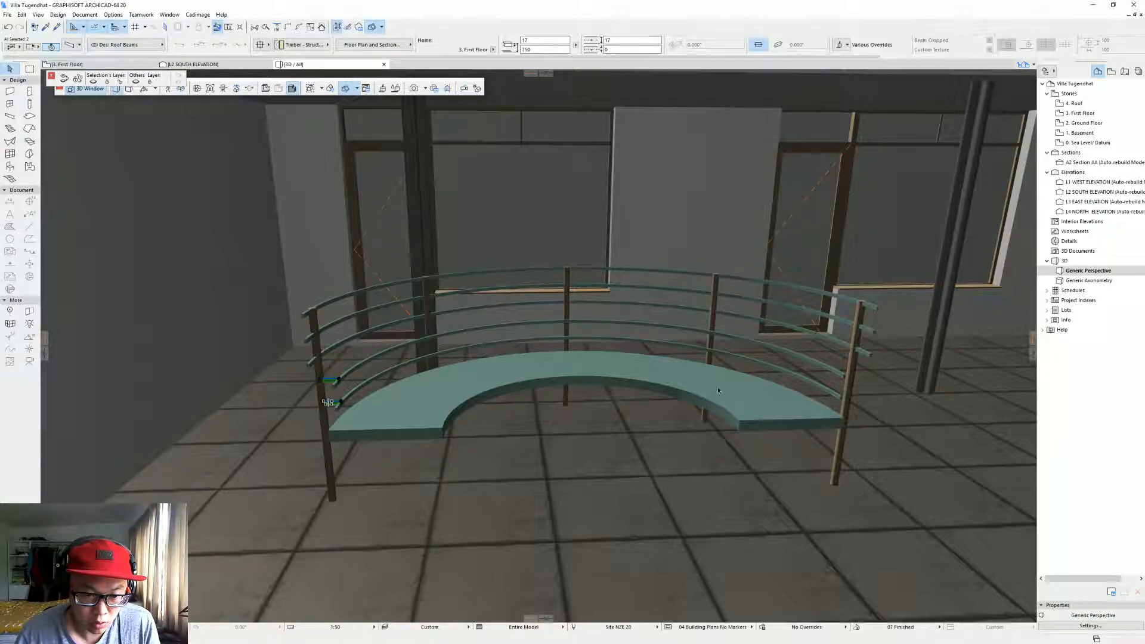
{"action": "mouse_move", "coordinate": [721, 382]}
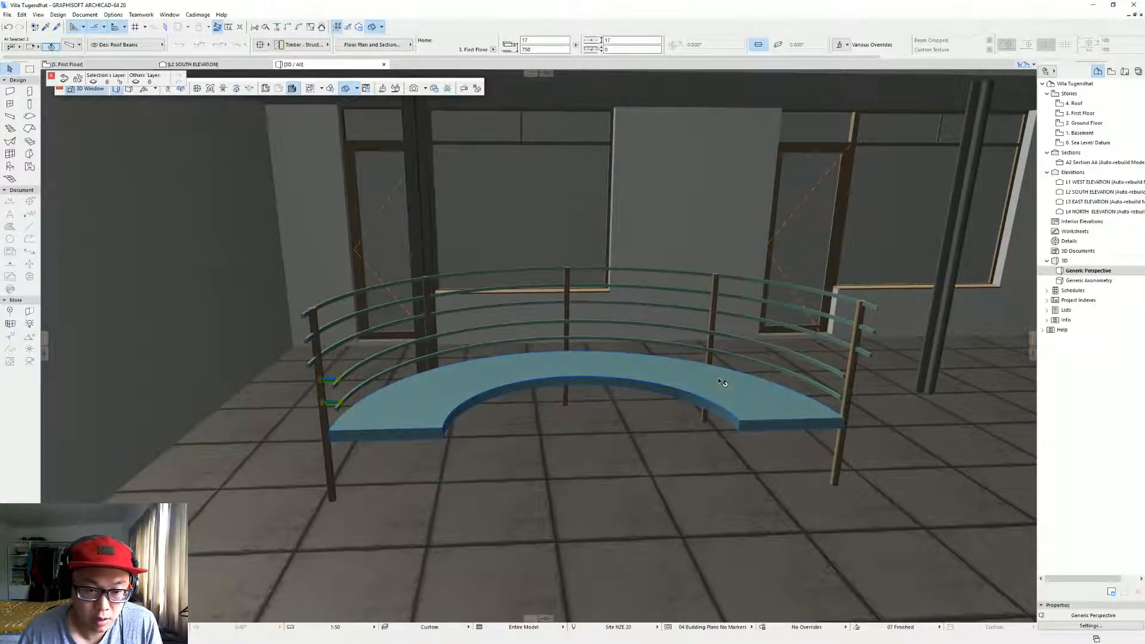
In the floor plan, multiply the connecting beam by rotation about the bench's centre, distributing the copies from the left post to the right post.
{"action": "key", "text": "F2"}
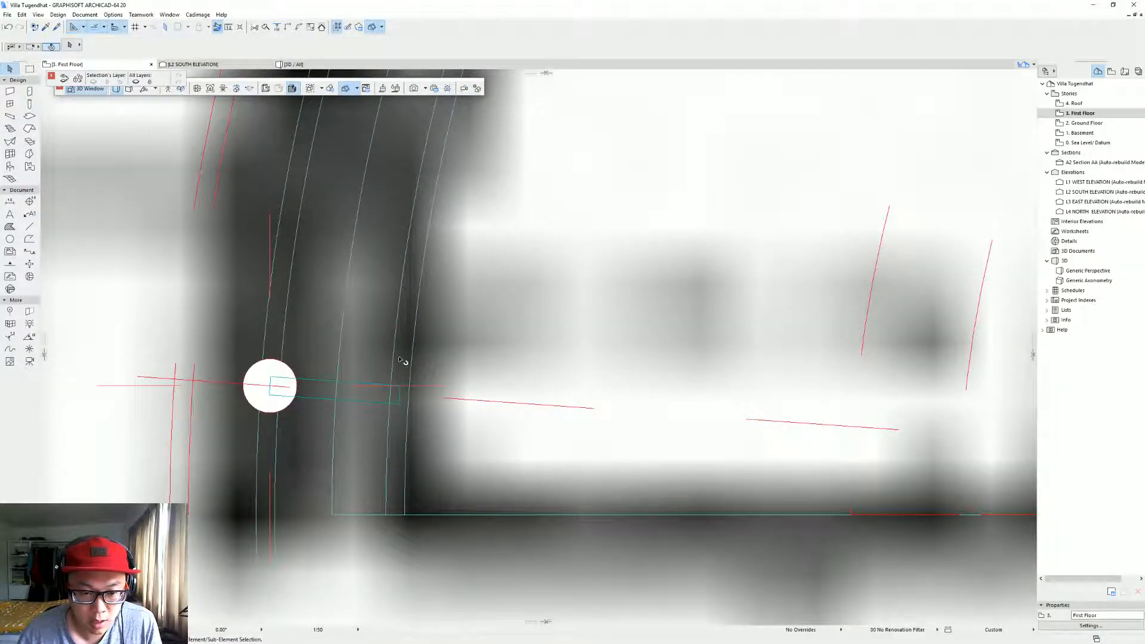
{"action": "left_click", "coordinate": [354, 386]}
{"action": "scroll", "coordinate": [332, 412], "scroll_direction": "down", "scroll_amount": 5}
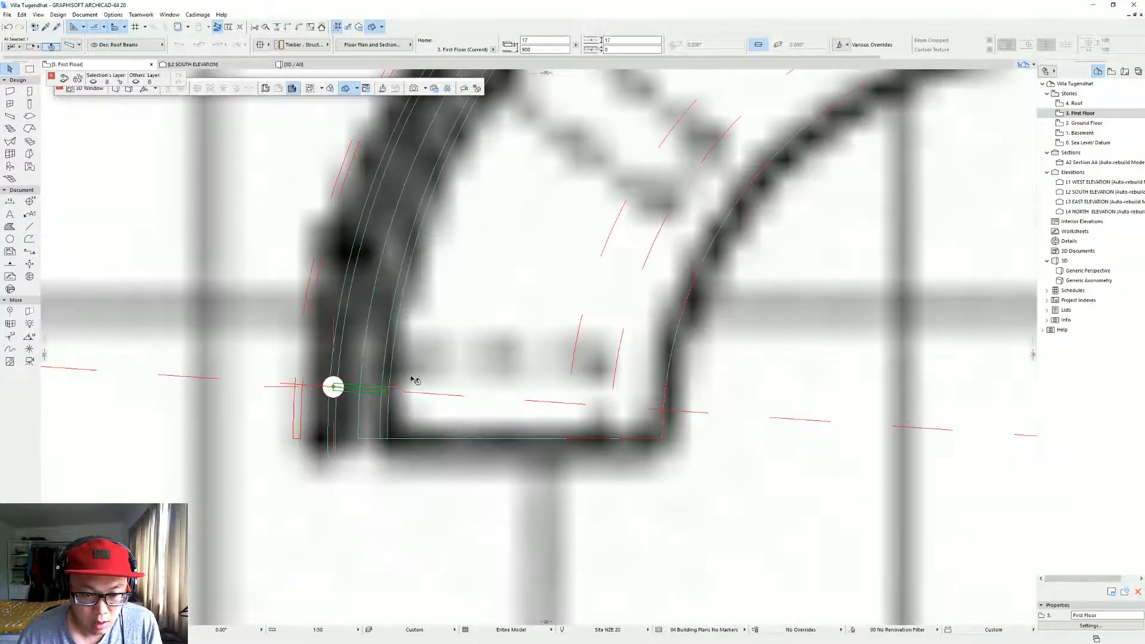
{"action": "middle_click_drag", "start_coordinate": [332, 412], "coordinate": [290, 456]}
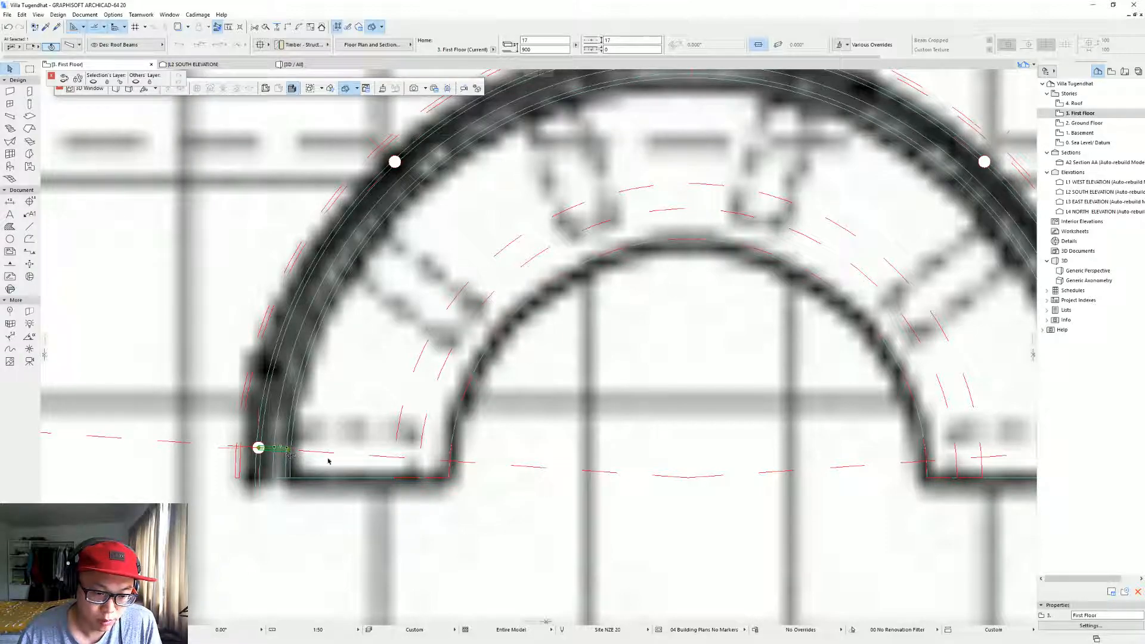
{"action": "middle_click_drag", "start_coordinate": [514, 479], "coordinate": [454, 465]}
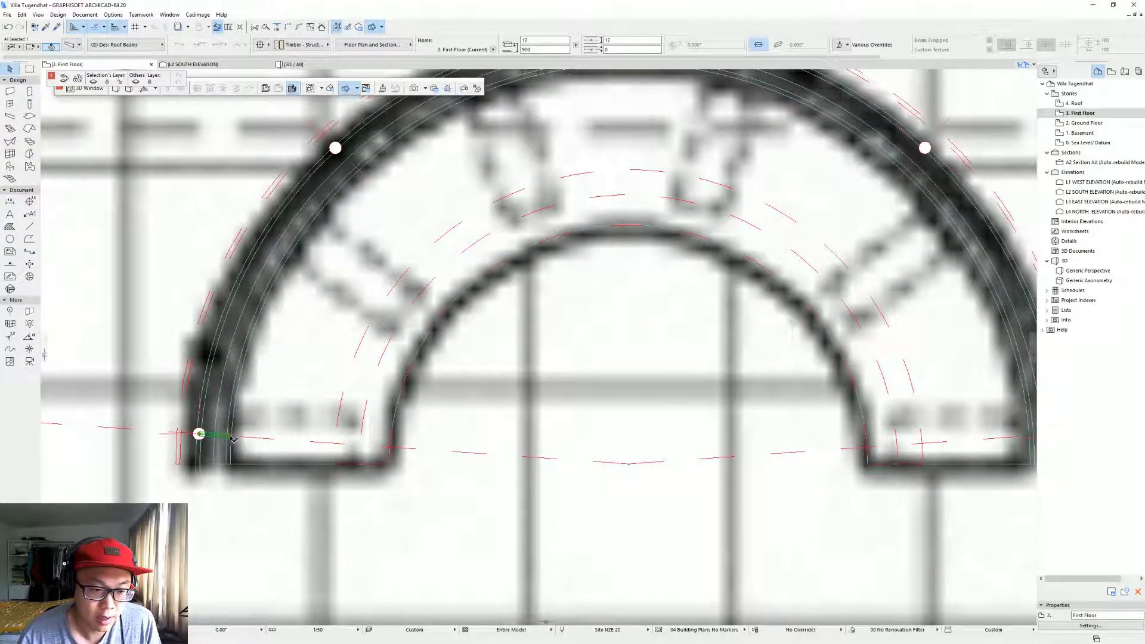
{"action": "left_click", "coordinate": [233, 440]}
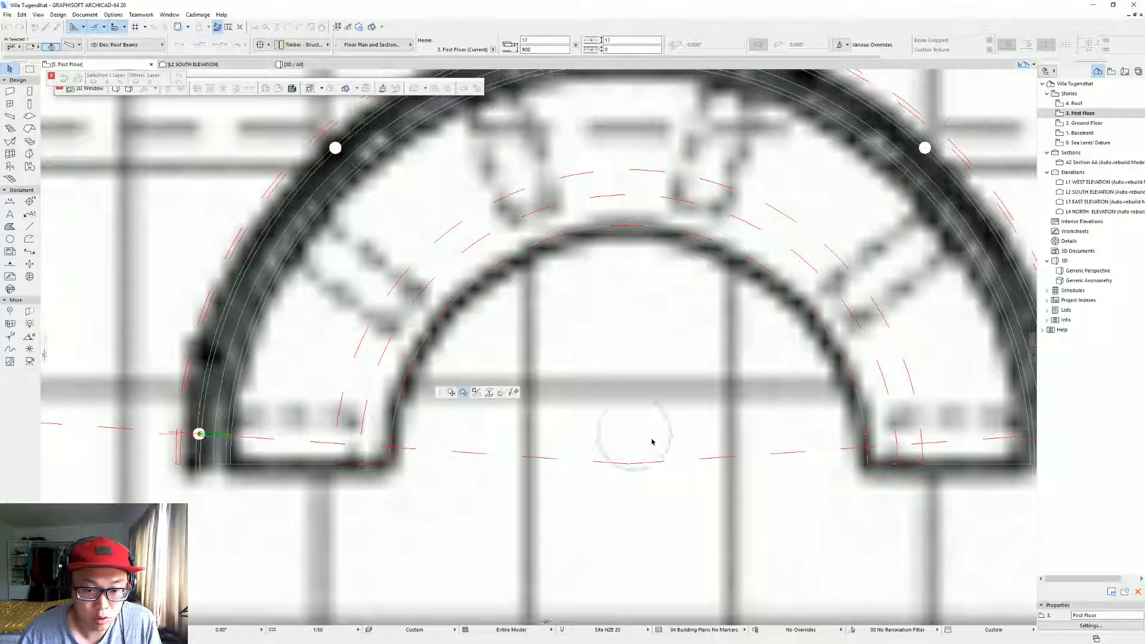
{"action": "left_click", "coordinate": [586, 416]}
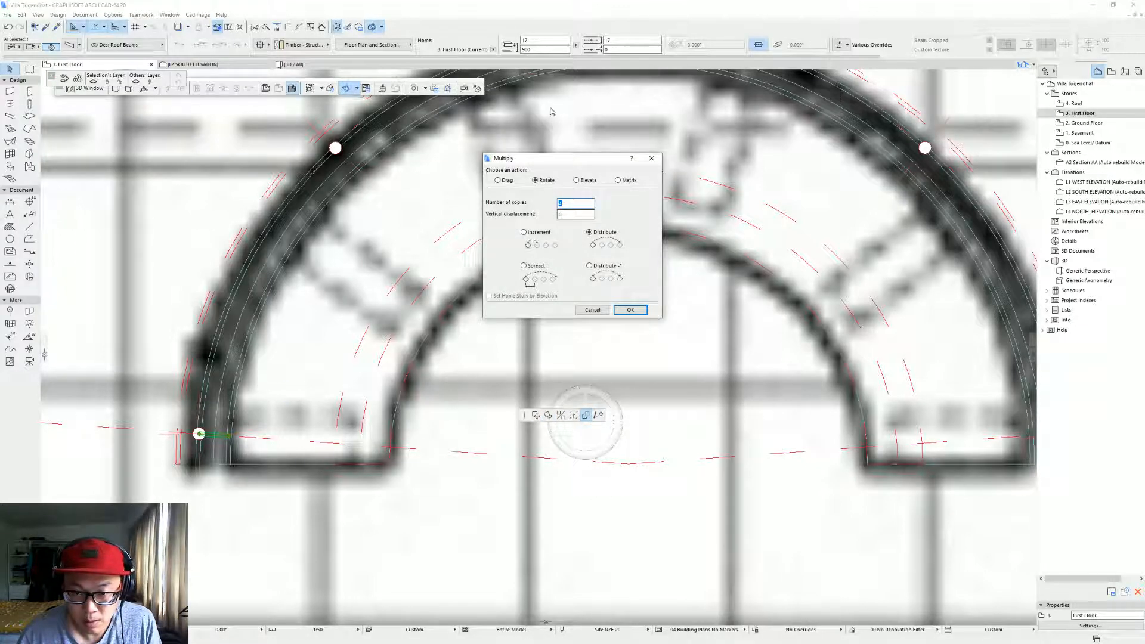
{"action": "left_click", "coordinate": [631, 310]}
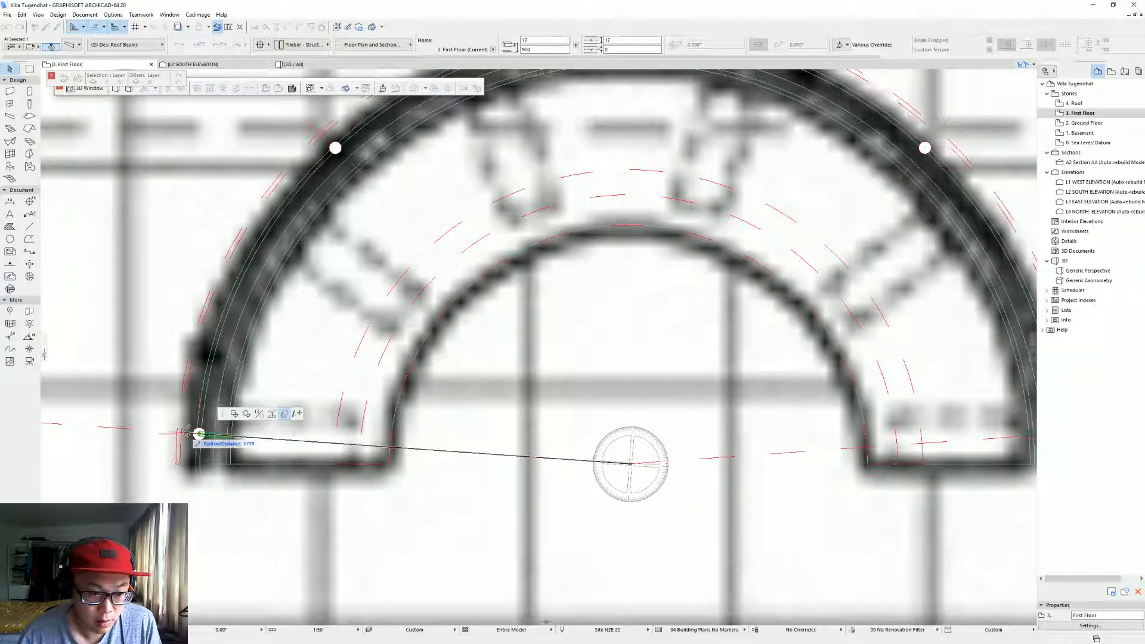
{"action": "left_click", "coordinate": [118, 428]}
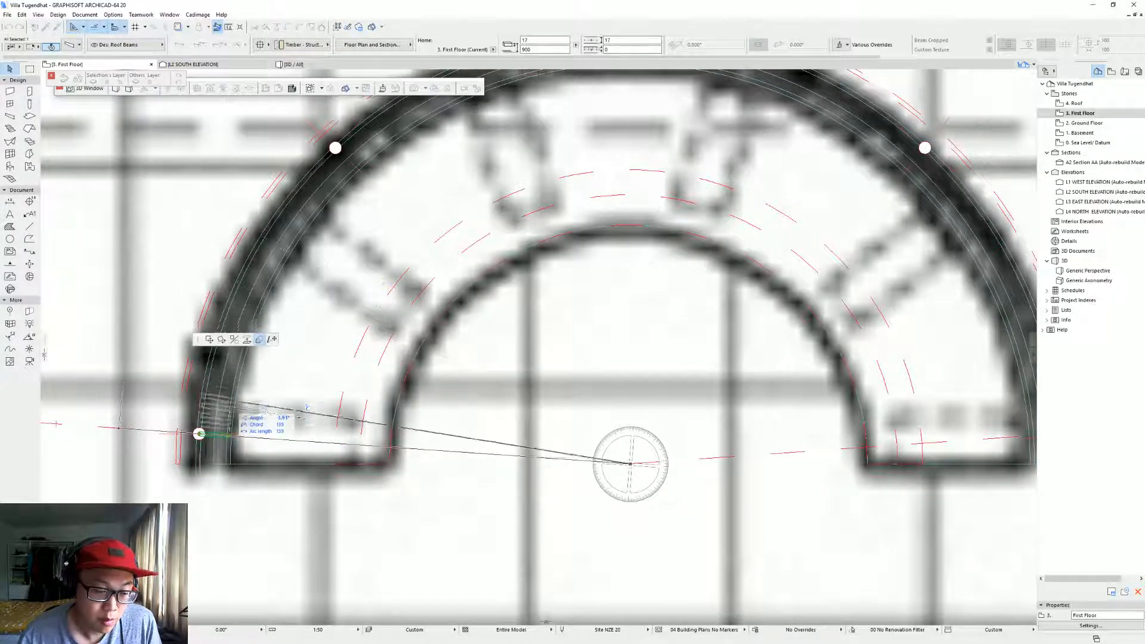
{"action": "middle_click_drag", "start_coordinate": [401, 222], "coordinate": [324, 370]}
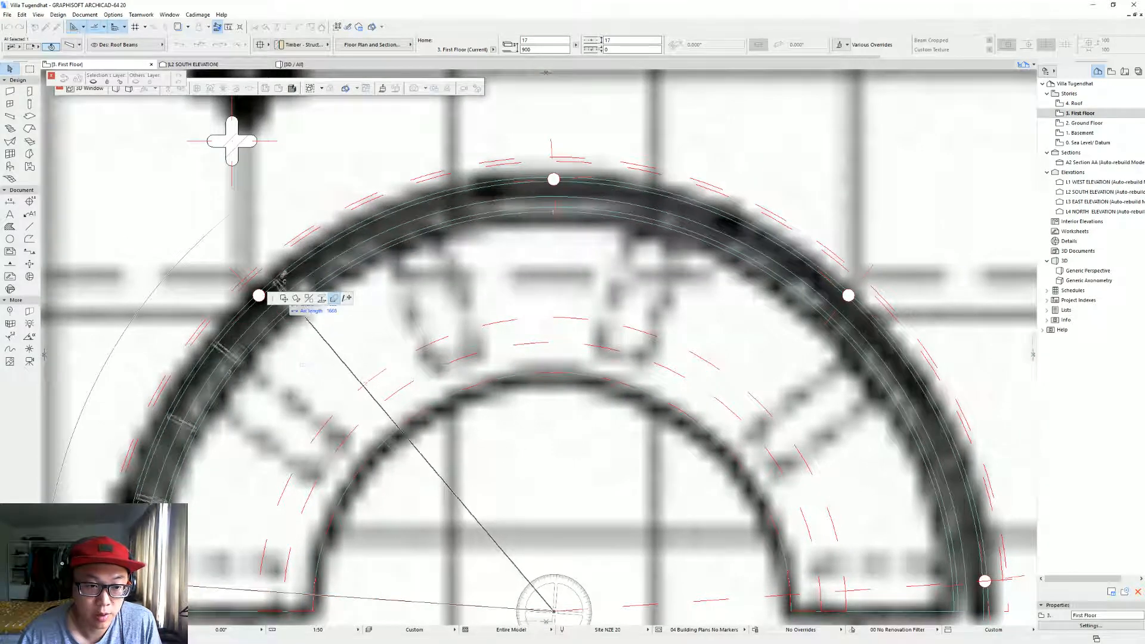
{"action": "middle_click_drag", "start_coordinate": [571, 143], "coordinate": [498, 69]}
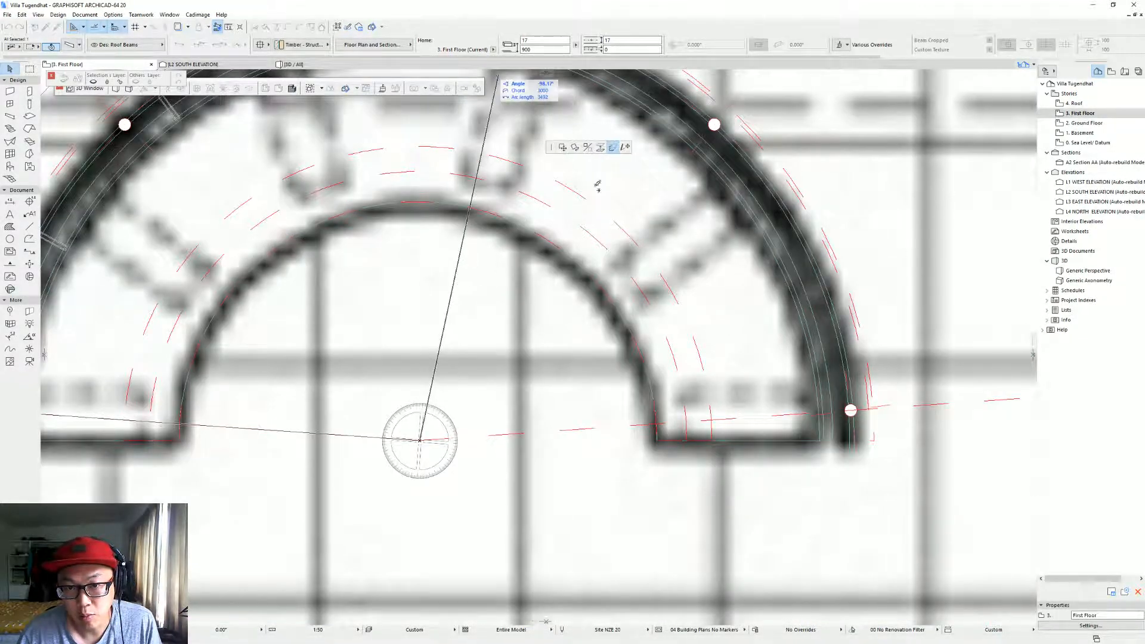
{"action": "left_click", "coordinate": [852, 410]}
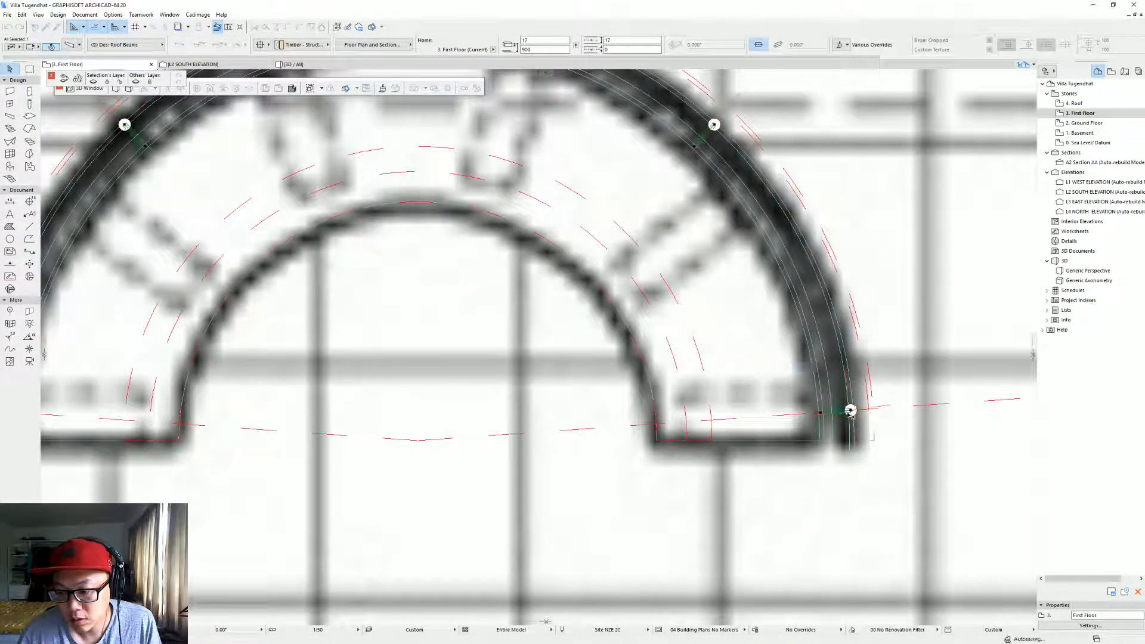
In the 3D view, make a copy of the rotated connecting beams 150 mm lower, at 750 mm, level with the lower inner rail.
{"action": "key", "text": "F3"}
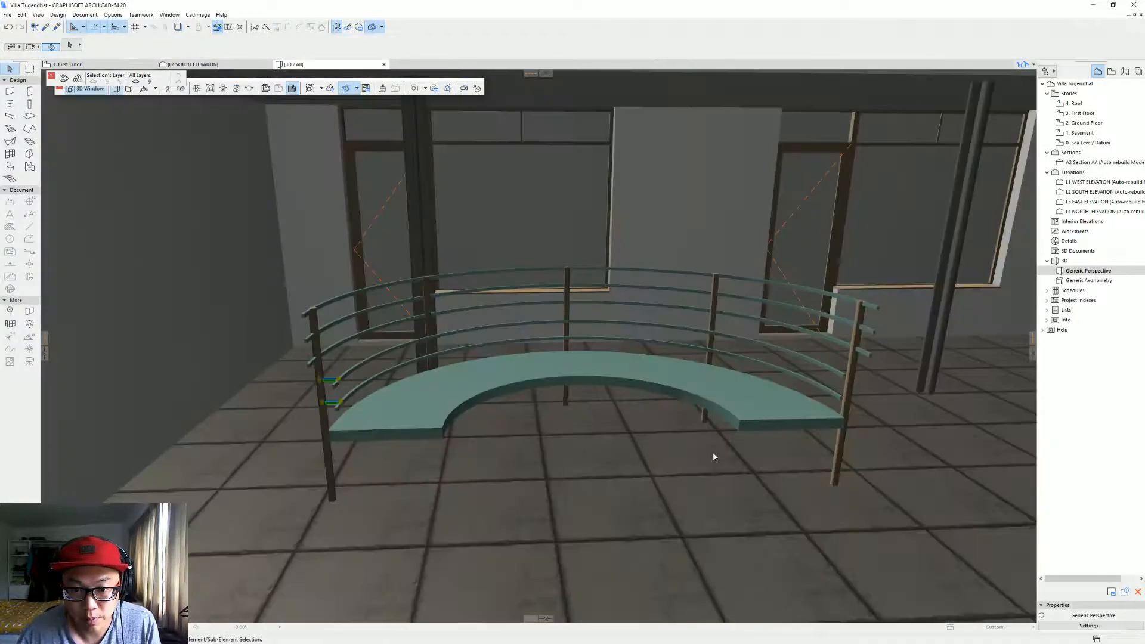
{"action": "middle_click_drag", "start_coordinate": [716, 382], "coordinate": [638, 340], "text": "shift"}
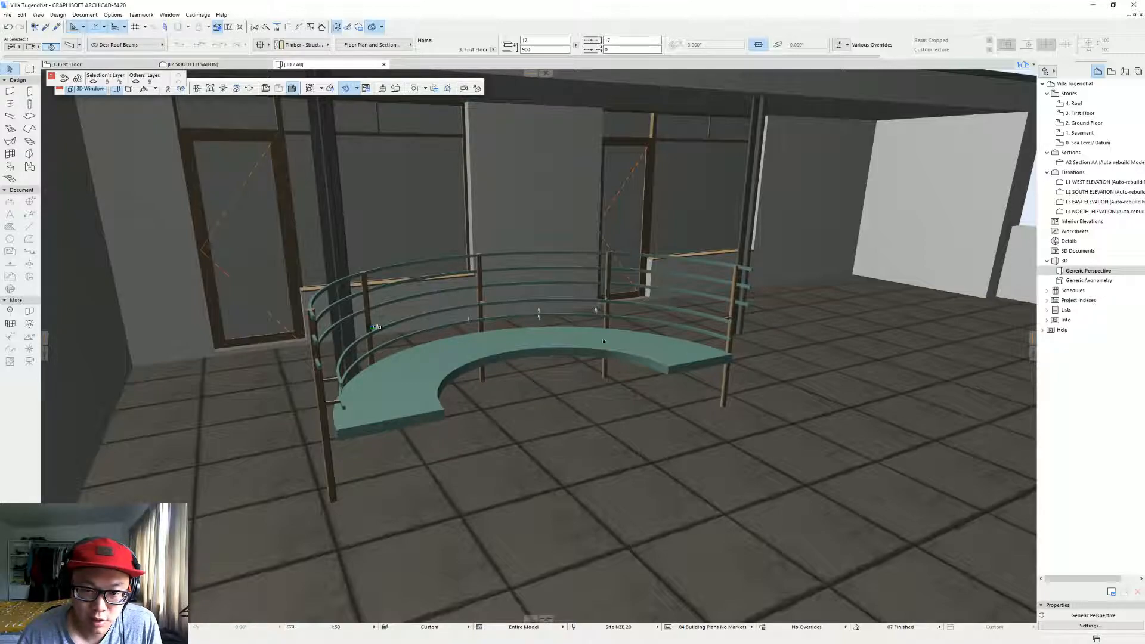
{"action": "middle_click_drag", "start_coordinate": [403, 318], "coordinate": [323, 350]}
{"action": "key", "text": "n"}
{"action": "middle_click_drag", "start_coordinate": [398, 367], "coordinate": [450, 351]}
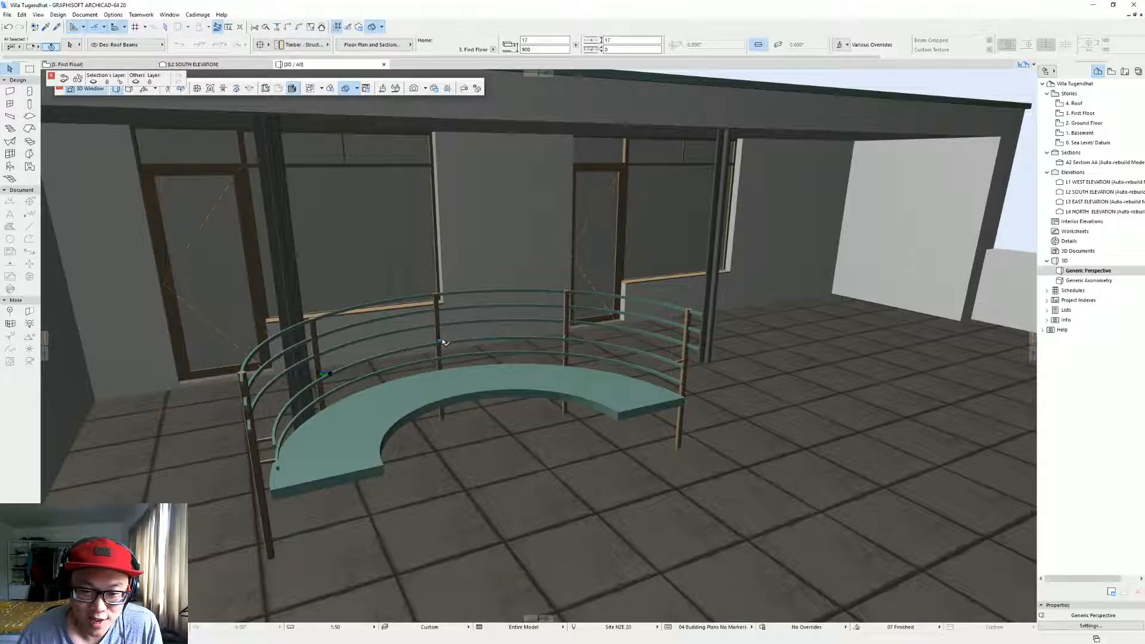
{"action": "left_click", "coordinate": [675, 362]}
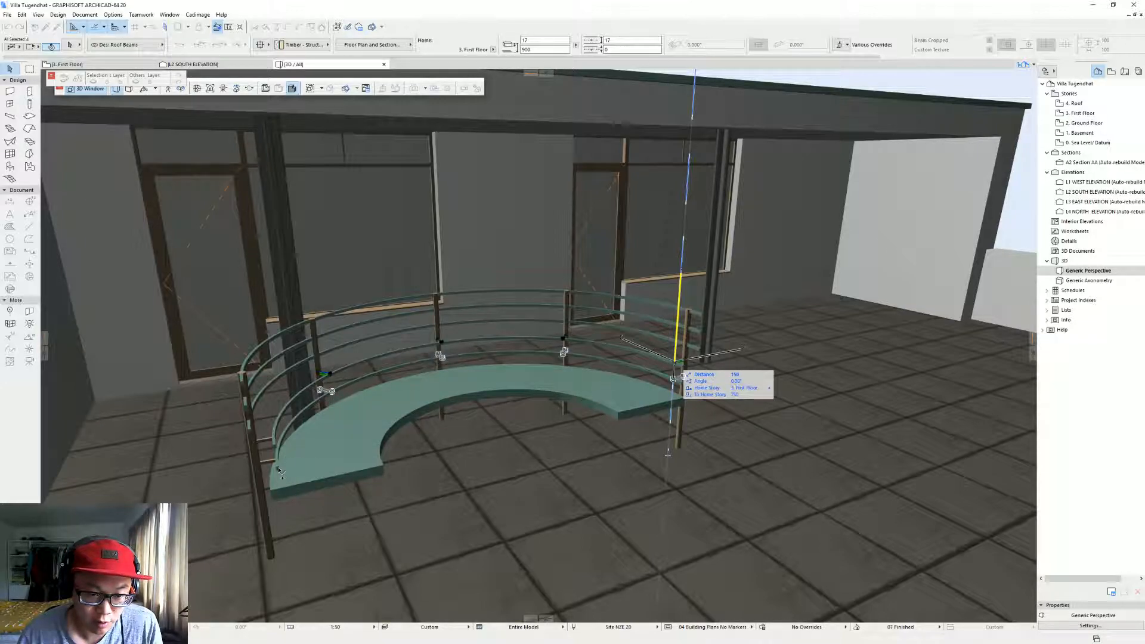
{"action": "left_click", "coordinate": [673, 377]}
{"action": "middle_click_drag", "start_coordinate": [666, 394], "coordinate": [513, 413], "text": "shift"}
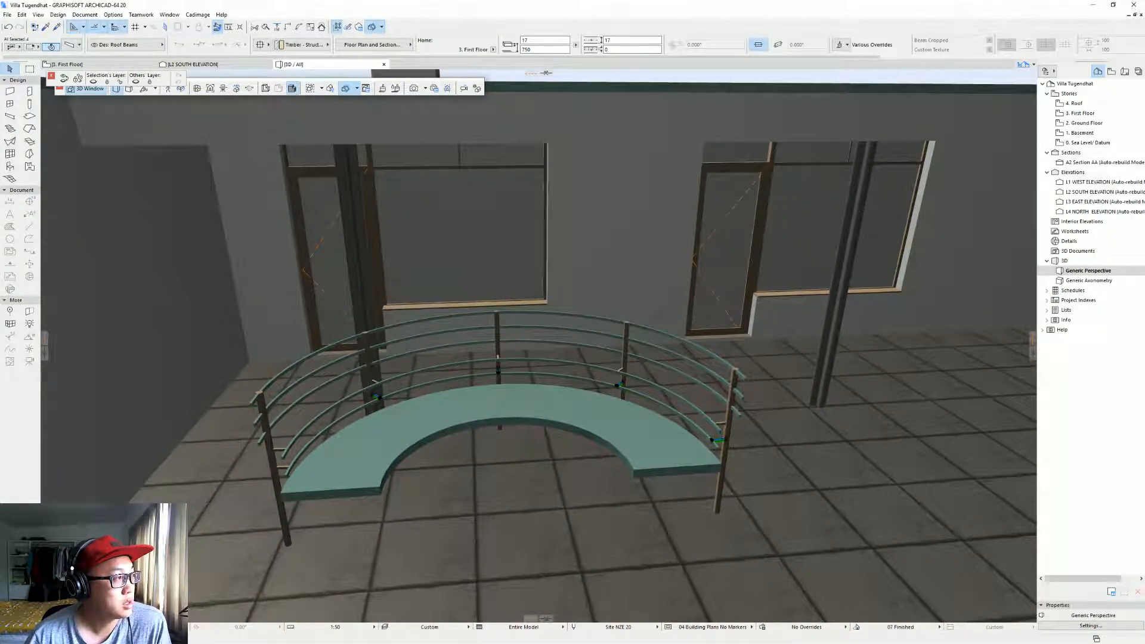
Switch to the Google Street View reference in the browser and check how the bench seat is supported.
{"action": "key", "text": "alt+Tab"}
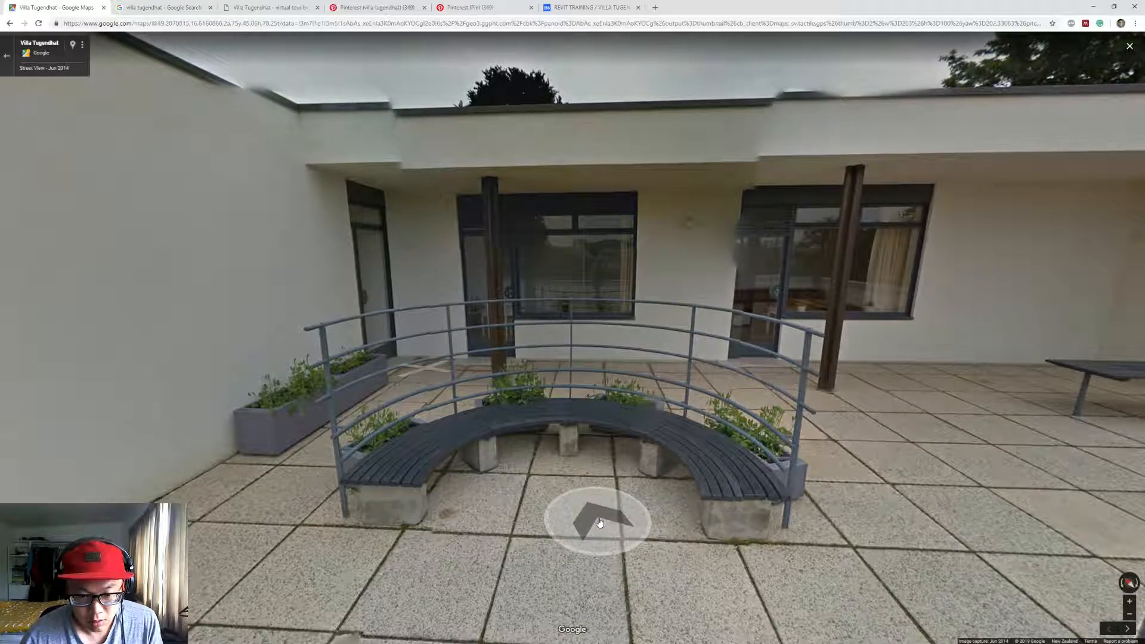
{"action": "key", "text": "Escape"}
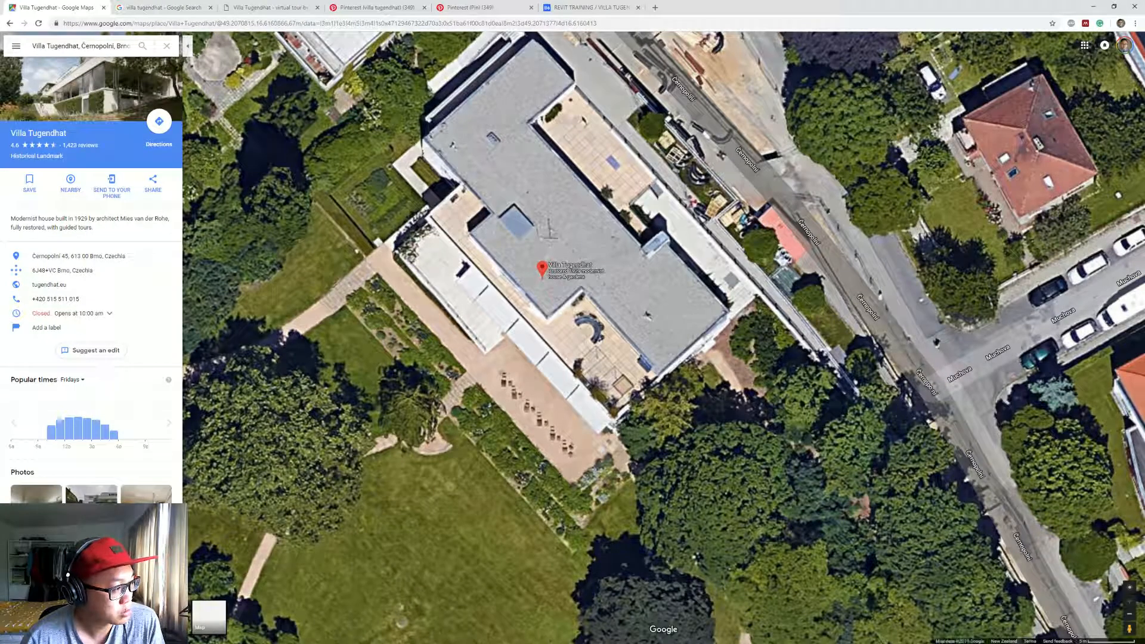
{"action": "key", "text": "alt+Tab"}
In the floor plan, draw a straight timber wall about 641 mm long along the left guide line across the seat, with its reference line at Center.
{"action": "key", "text": "F2"}
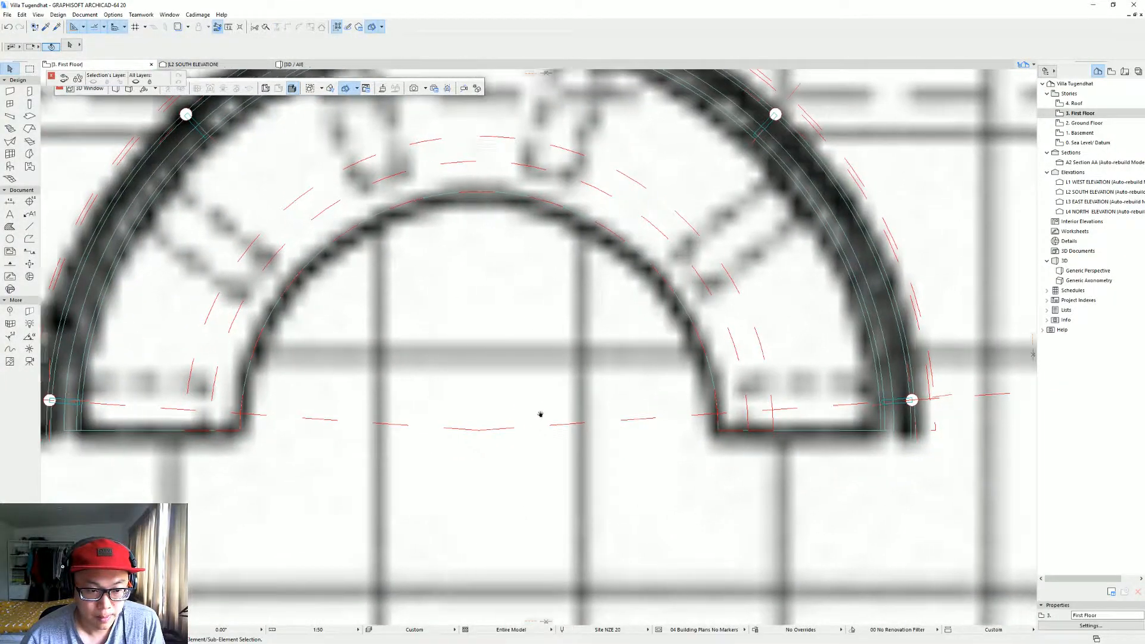
{"action": "middle_click_drag", "start_coordinate": [540, 415], "coordinate": [842, 416]}
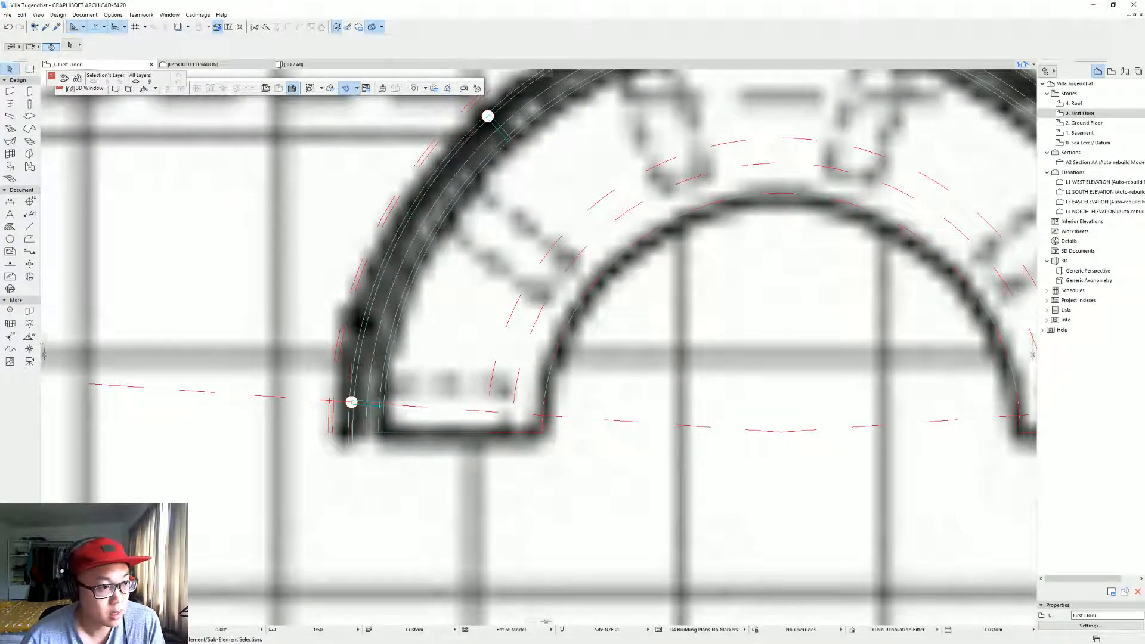
{"action": "left_click", "coordinate": [10, 92]}
{"action": "scroll", "coordinate": [266, 370], "scroll_direction": "up", "scroll_amount": 4}
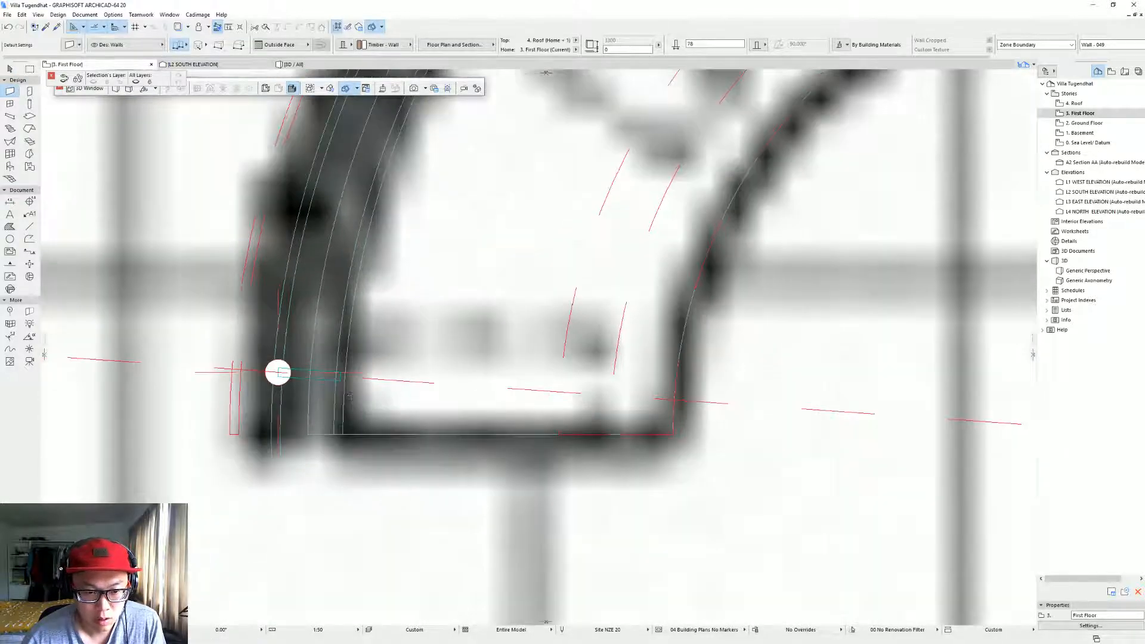
{"action": "left_click", "coordinate": [339, 372]}
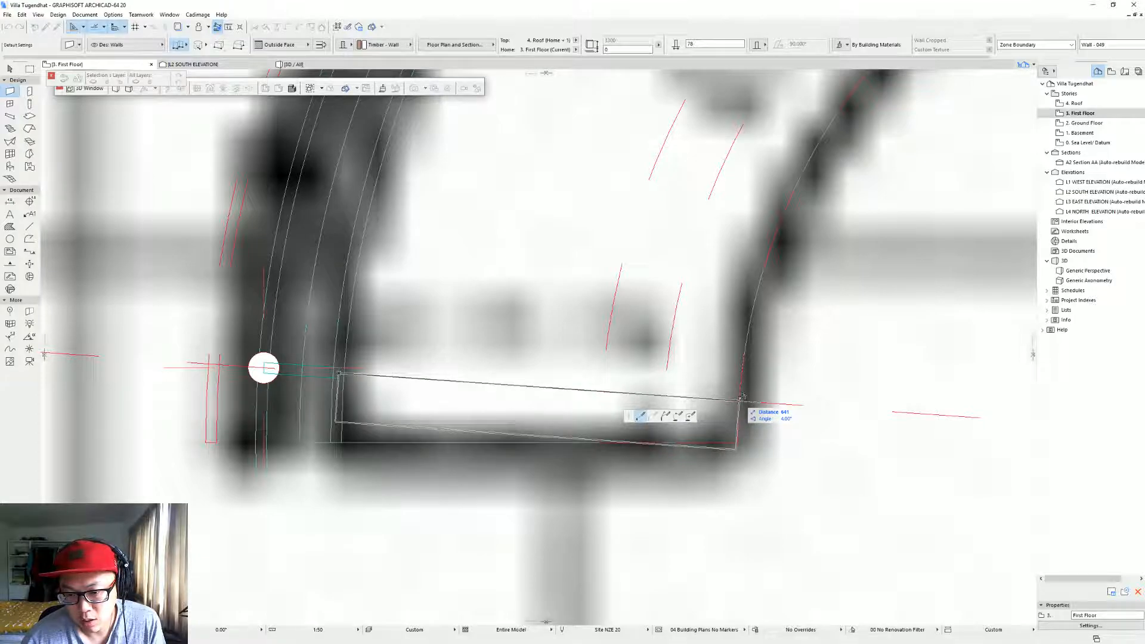
{"action": "left_click", "coordinate": [741, 399]}
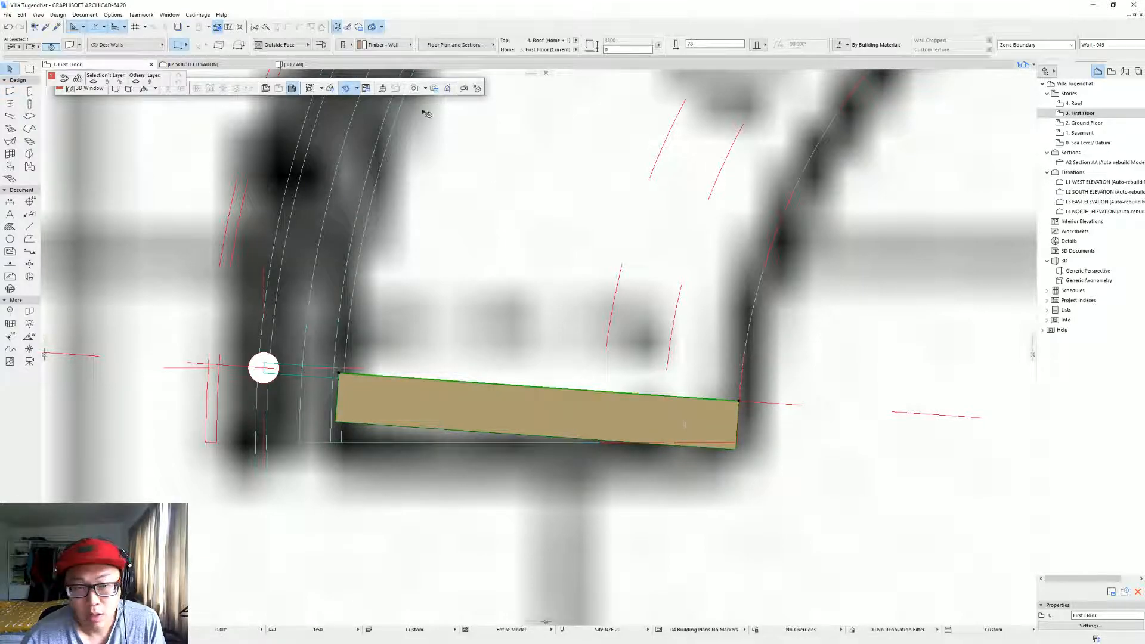
{"action": "left_click", "coordinate": [281, 47]}
{"action": "left_click", "coordinate": [334, 60]}
{"action": "scroll", "coordinate": [507, 326], "scroll_direction": "down", "scroll_amount": 3}
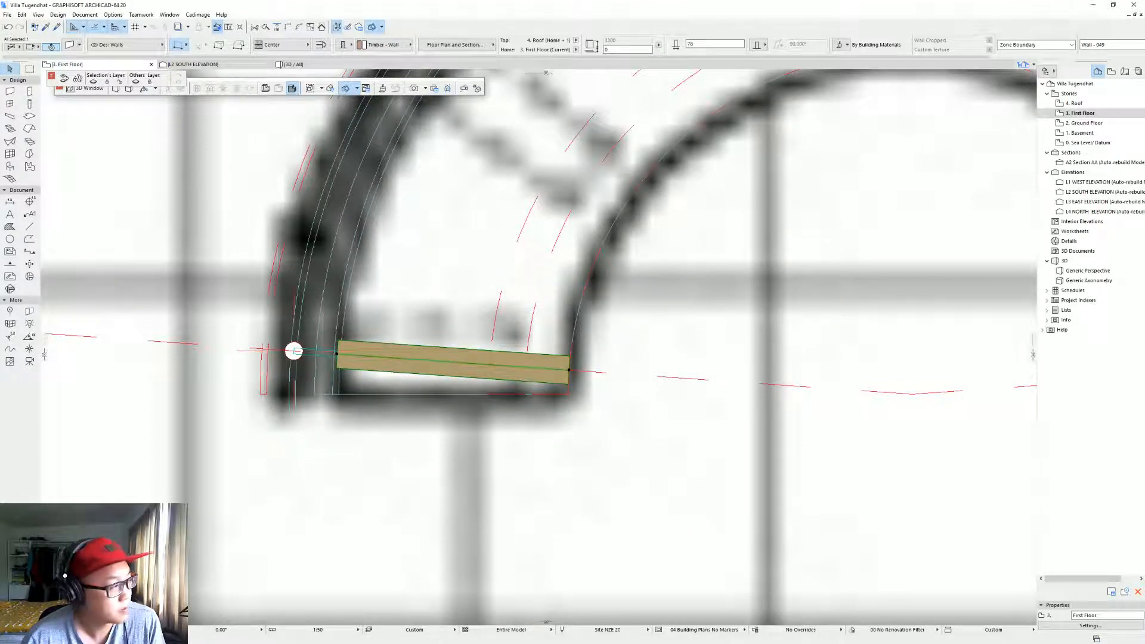
In Google Maps in the browser, reopen Street View on the villa's terrace and examine the blocks under the curved bench.
{"action": "key", "text": "alt+Tab"}
{"action": "key", "text": "alt+Tab"}
{"action": "key", "text": "alt+Tab"}
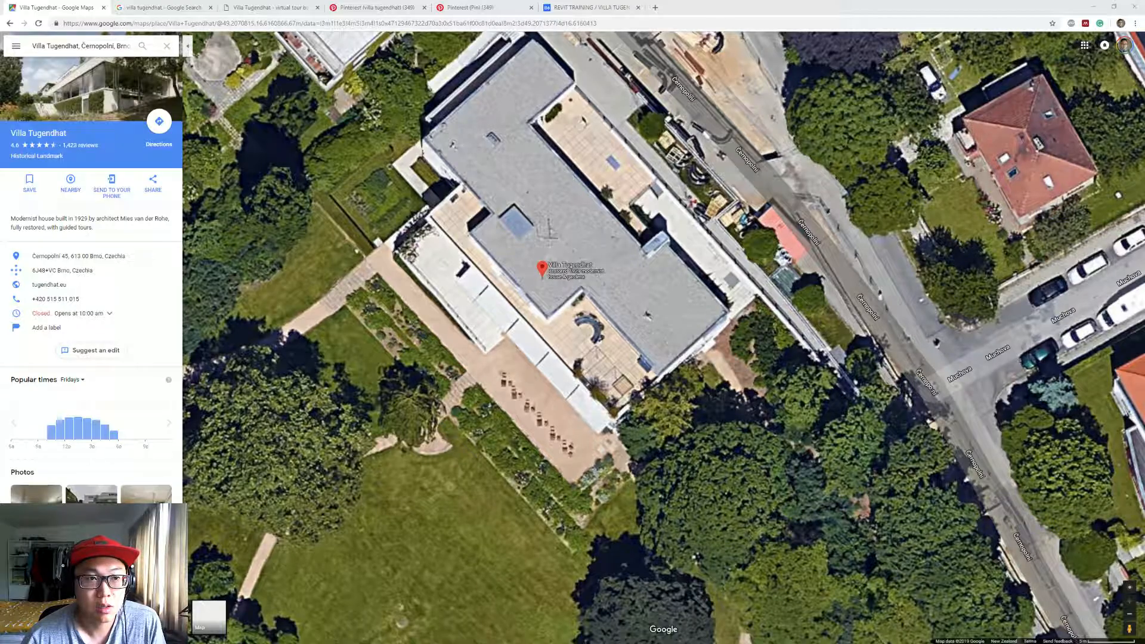
{"action": "key", "text": "alt+Tab"}
{"action": "key", "text": "alt+Tab"}
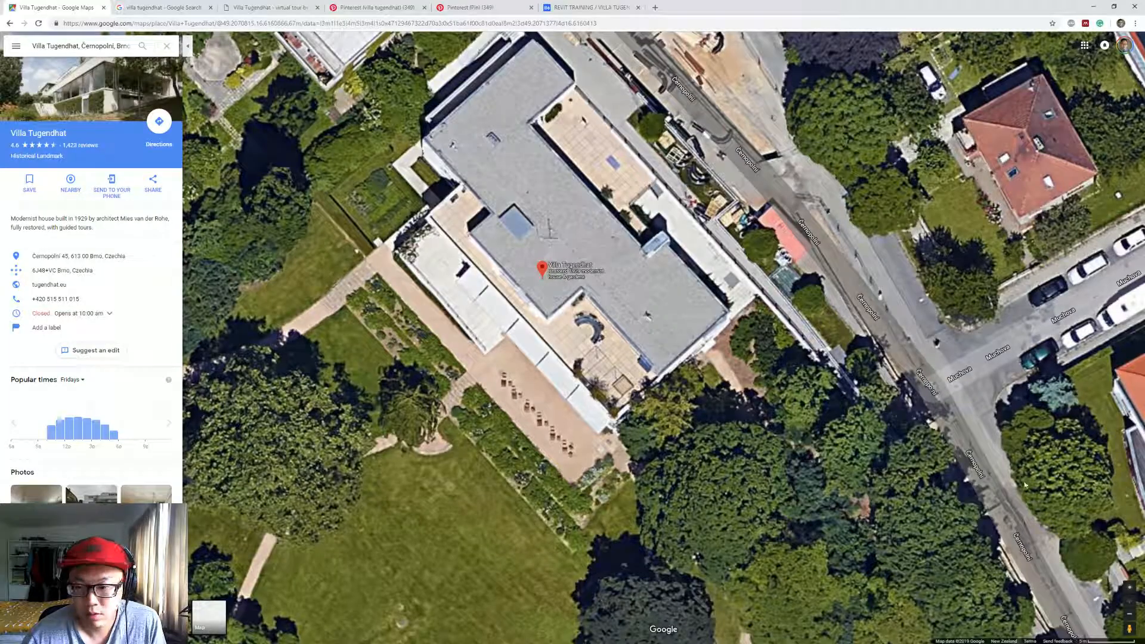
{"action": "left_click_drag", "start_coordinate": [1127, 627], "coordinate": [569, 328]}
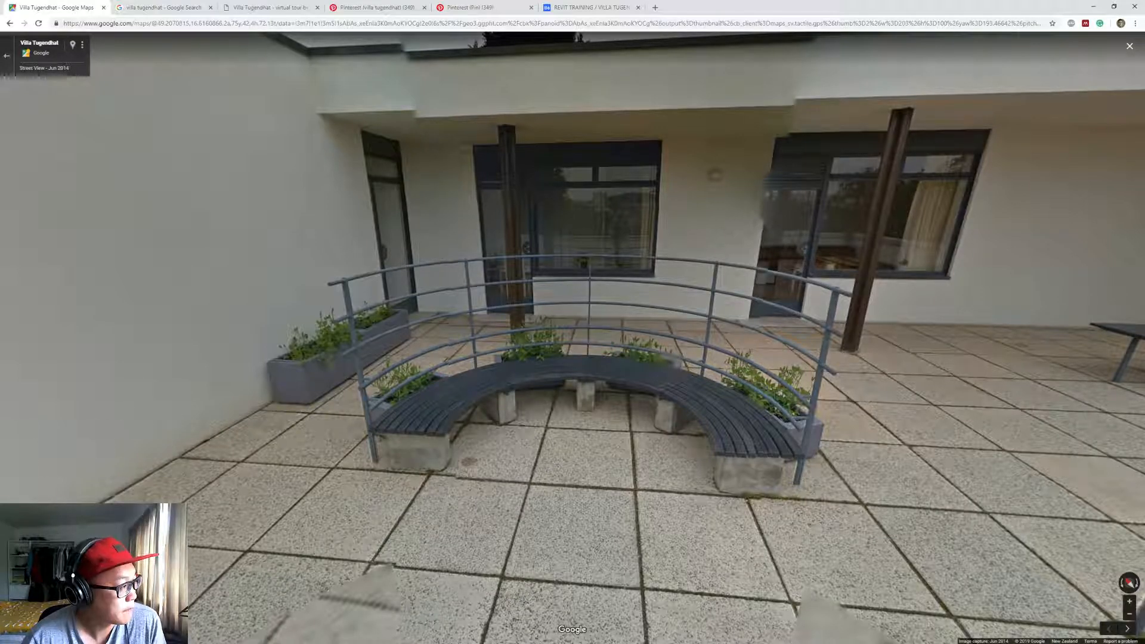
{"action": "key", "text": "alt+Tab"}
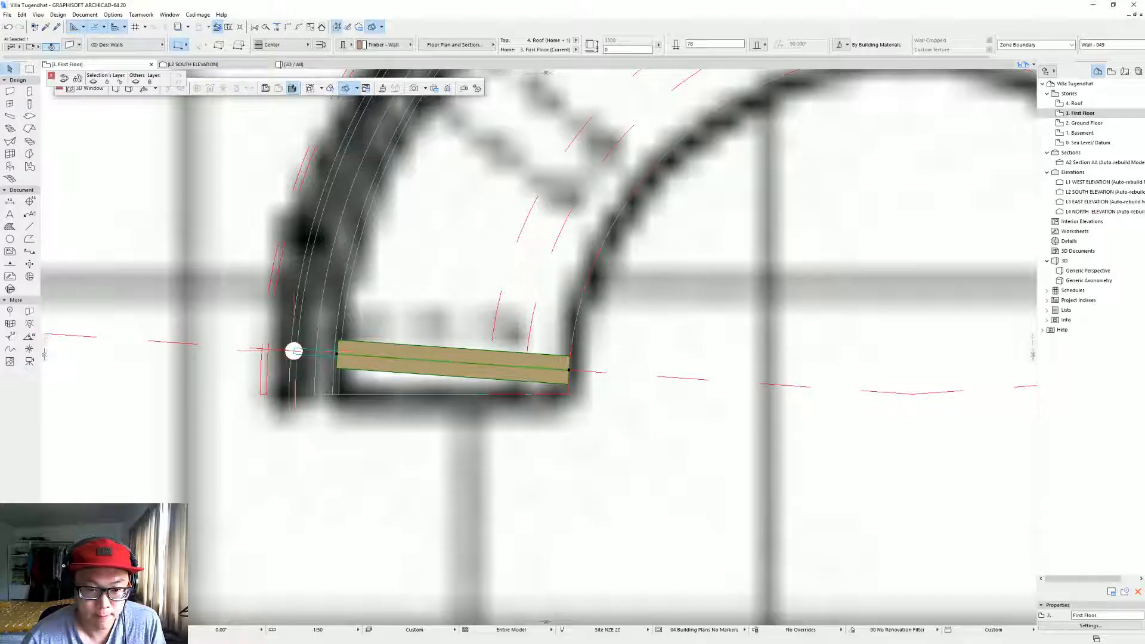
Set the thickness of the wall under the left bench end to 200 mm.
{"action": "mouse_move", "coordinate": [555, 377]}
{"action": "middle_mouse_down"}
{"action": "mouse_move", "coordinate": [474, 303]}
{"action": "mouse_move", "coordinate": [415, 409]}
{"action": "middle_mouse_up"}
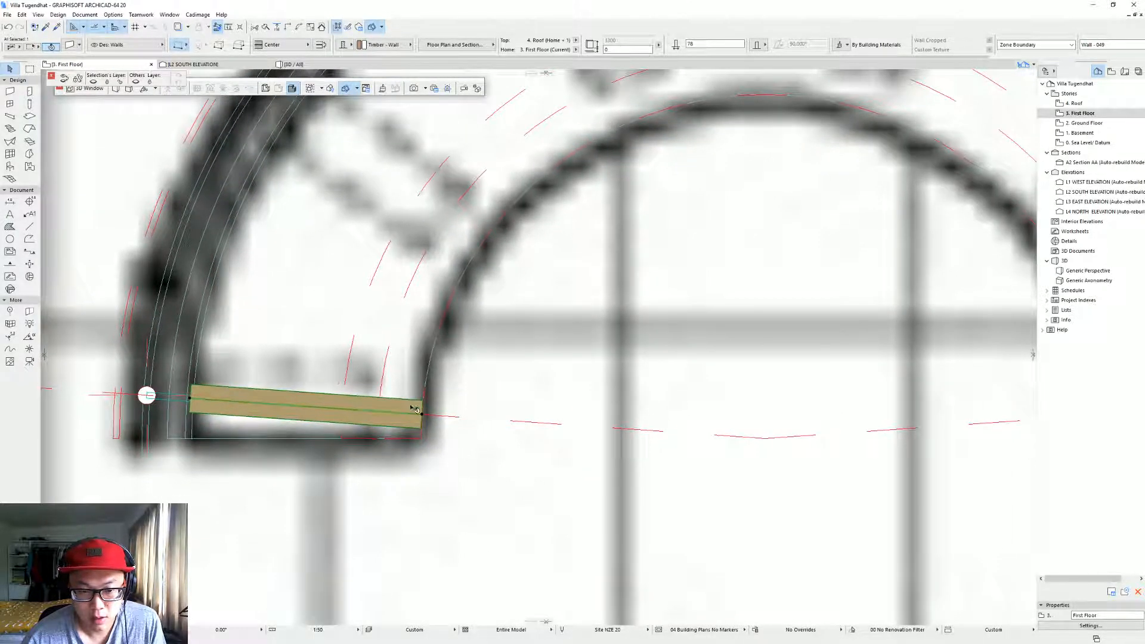
{"action": "scroll", "coordinate": [288, 412], "scroll_direction": "down", "scroll_amount": 3}
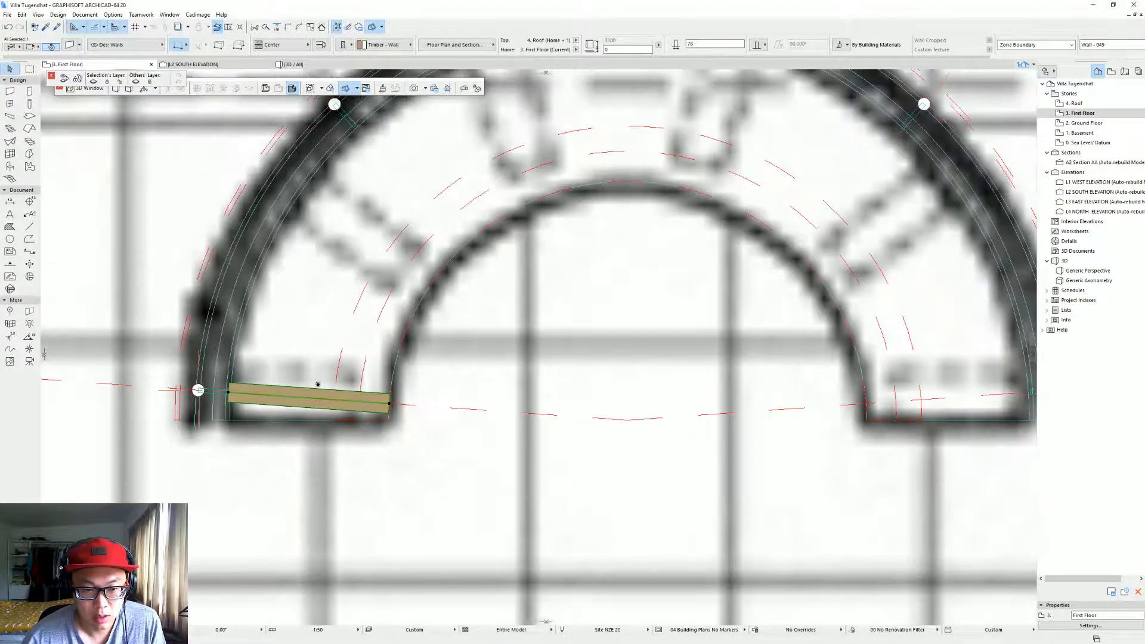
{"action": "scroll", "coordinate": [433, 471], "scroll_direction": "up", "scroll_amount": 1}
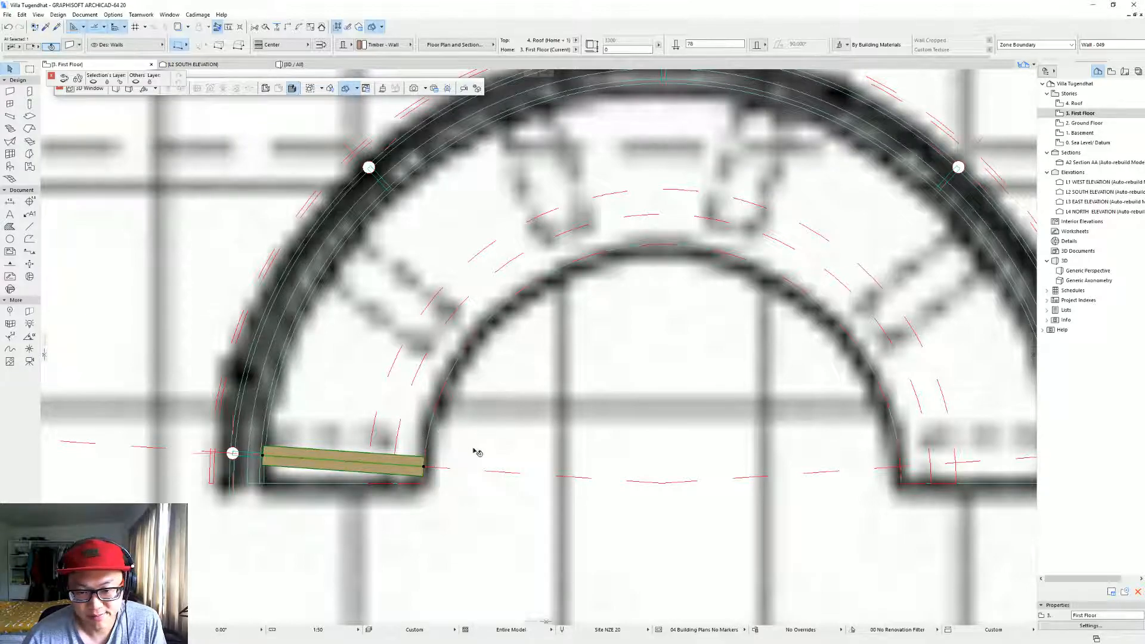
{"action": "scroll", "coordinate": [475, 453], "scroll_direction": "down", "scroll_amount": 2}
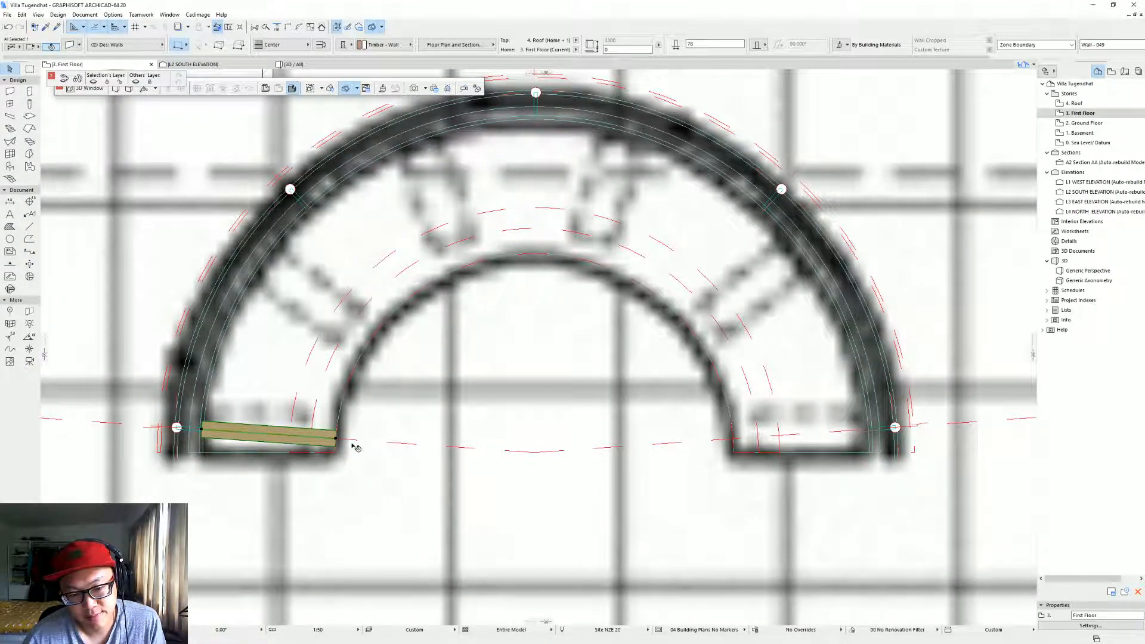
{"action": "left_click_drag", "start_coordinate": [711, 45], "coordinate": [601, 54]}
{"action": "key", "text": "Return"}
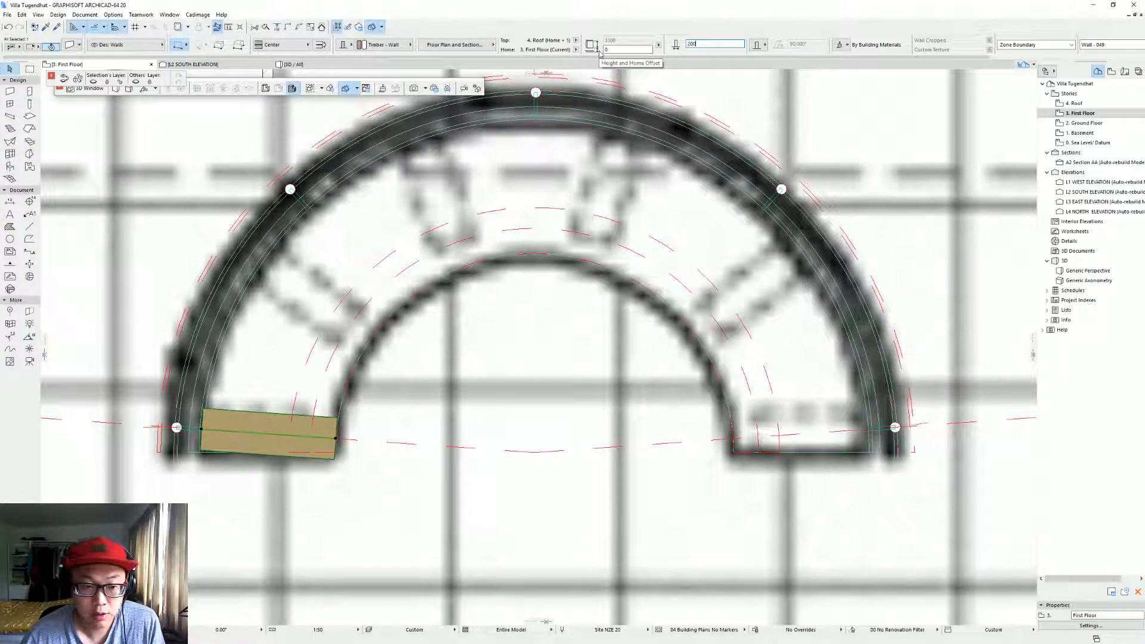
Rotate the timber block under the left bench end about 5 degrees clockwise around the bench's arc centre.
{"action": "left_click", "coordinate": [337, 438]}
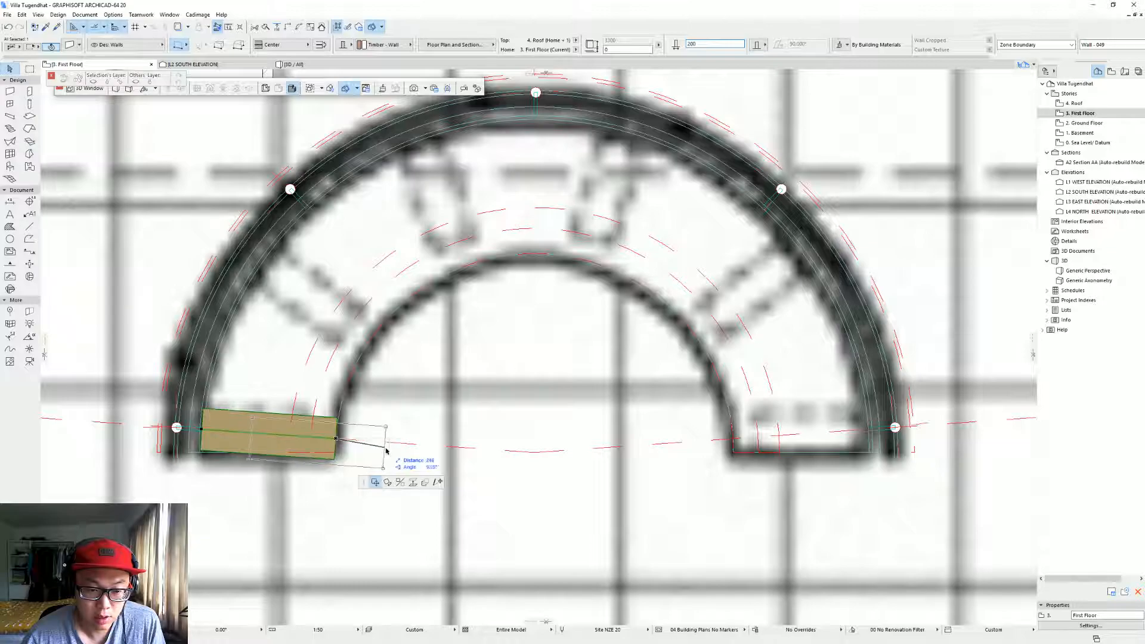
{"action": "left_click", "coordinate": [536, 453]}
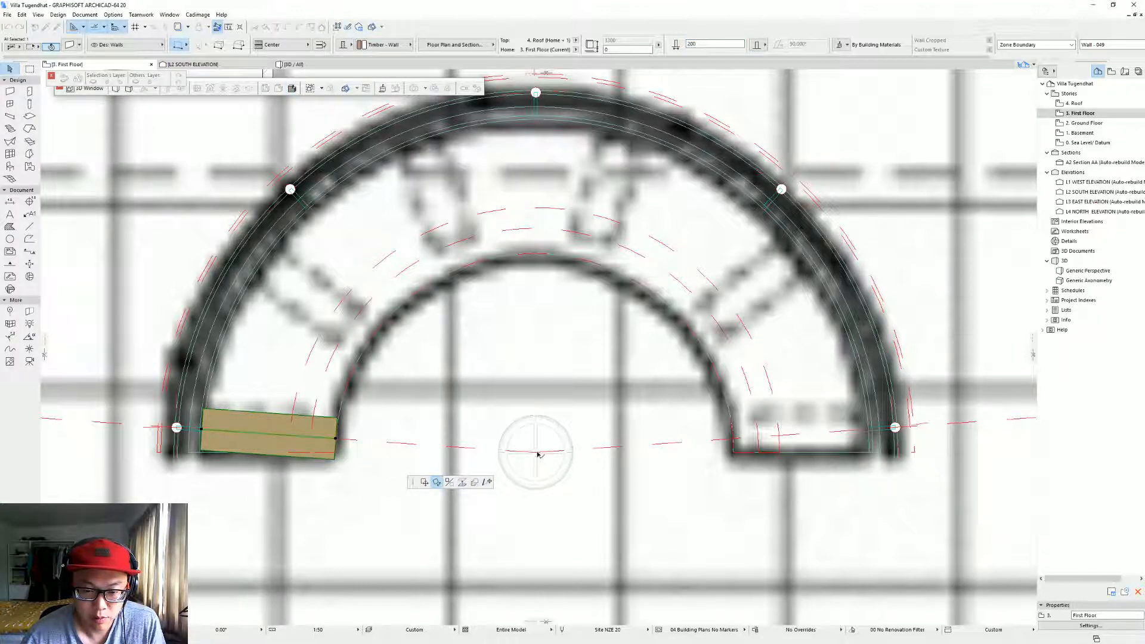
{"action": "left_click", "coordinate": [252, 428]}
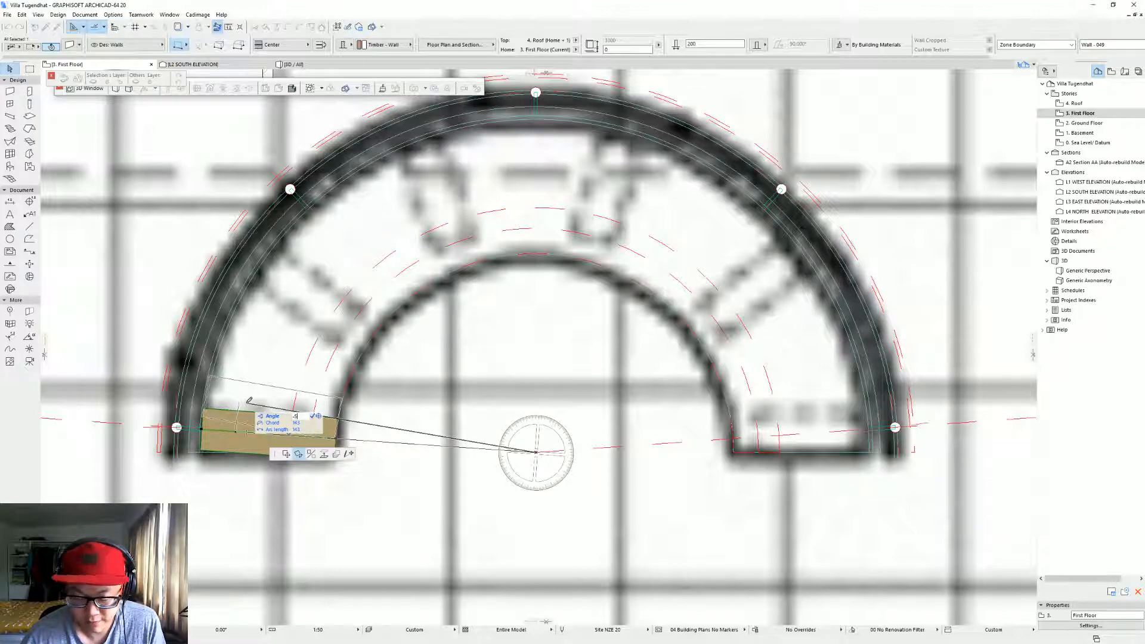
{"action": "left_click", "coordinate": [250, 400]}
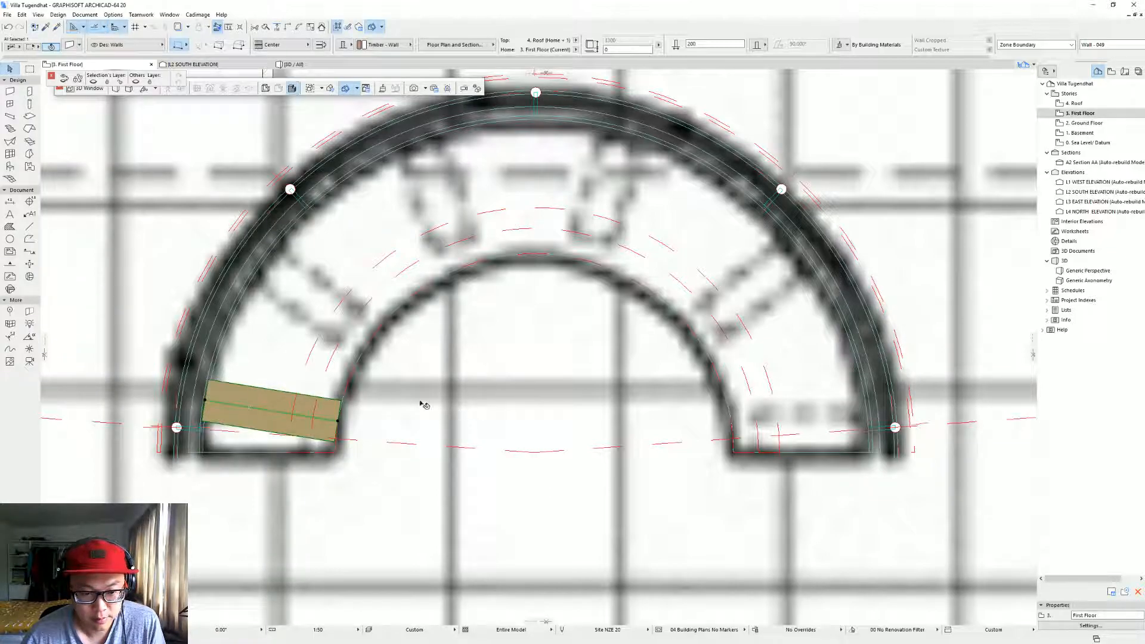
{"action": "middle_click_drag", "start_coordinate": [423, 403], "coordinate": [417, 404]}
{"action": "key", "text": "ctrl+m"}
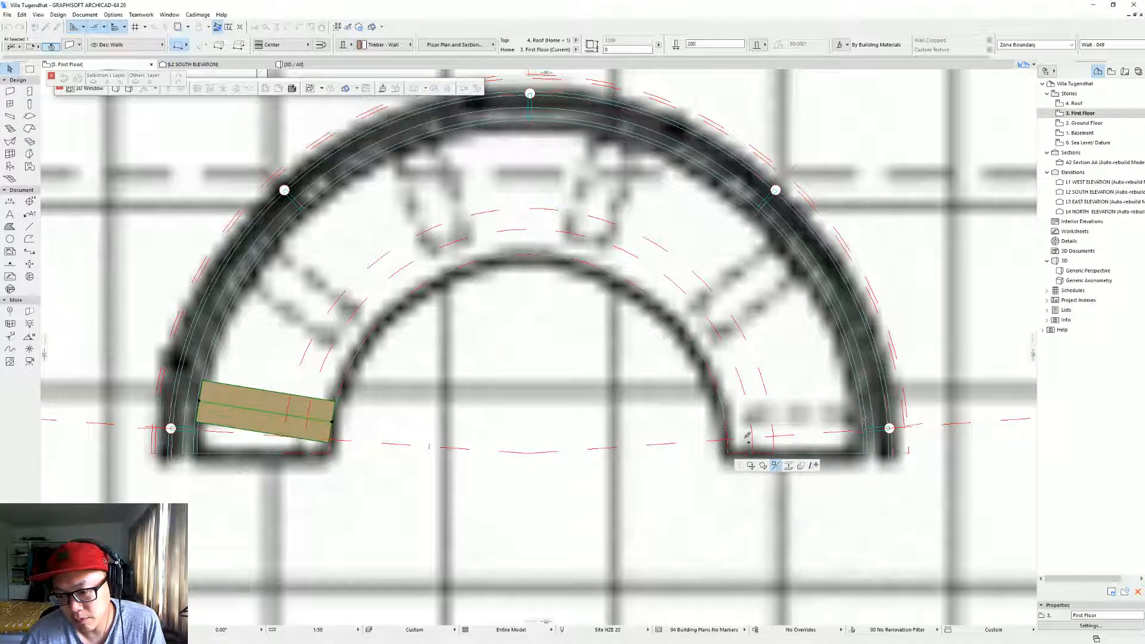
{"action": "left_click", "coordinate": [533, 453]}
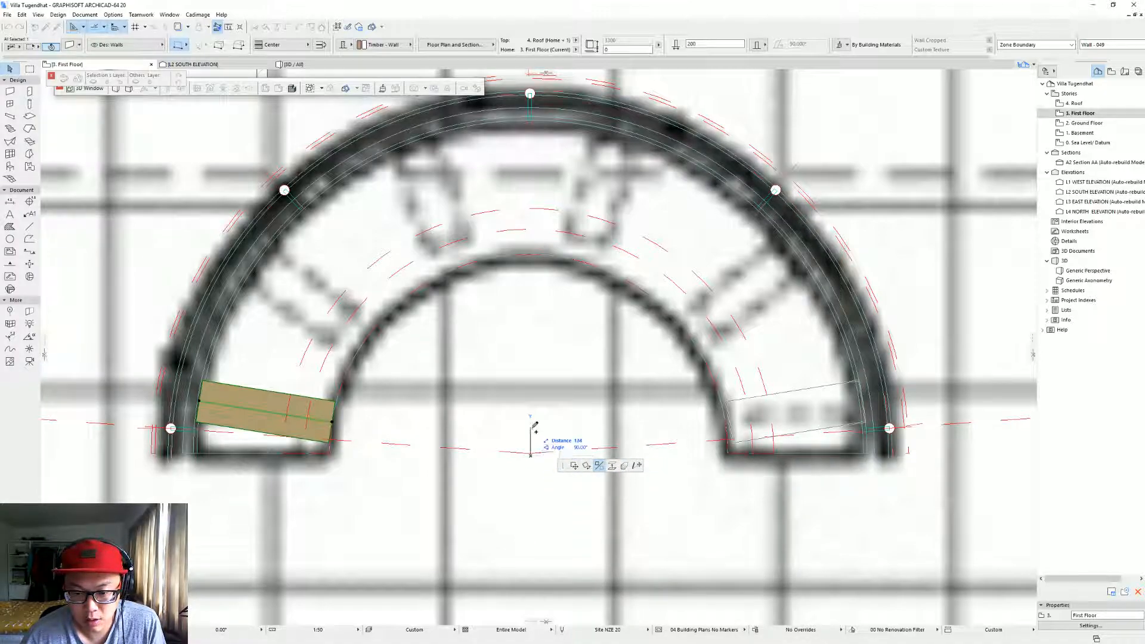
{"action": "key", "text": "Escape"}
Mirror a copy of the left support block to the right bench end about a vertical axis through the arc centre.
{"action": "left_click", "coordinate": [332, 422]}
{"action": "key", "text": "ctrl"}
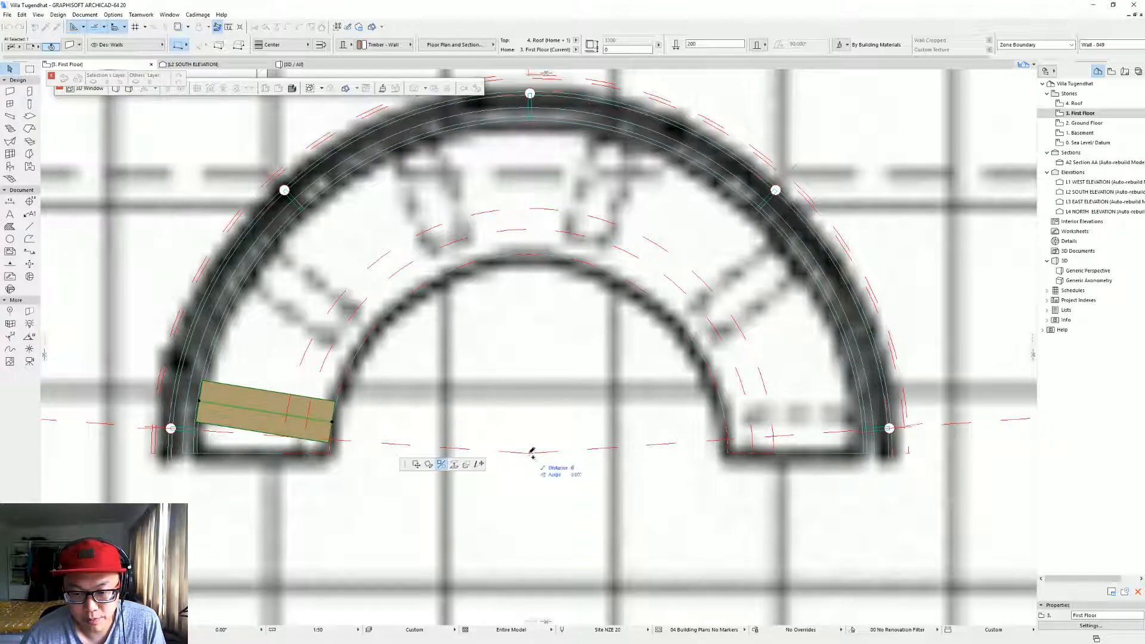
{"action": "left_click", "coordinate": [533, 454]}
{"action": "left_click", "coordinate": [539, 371]}
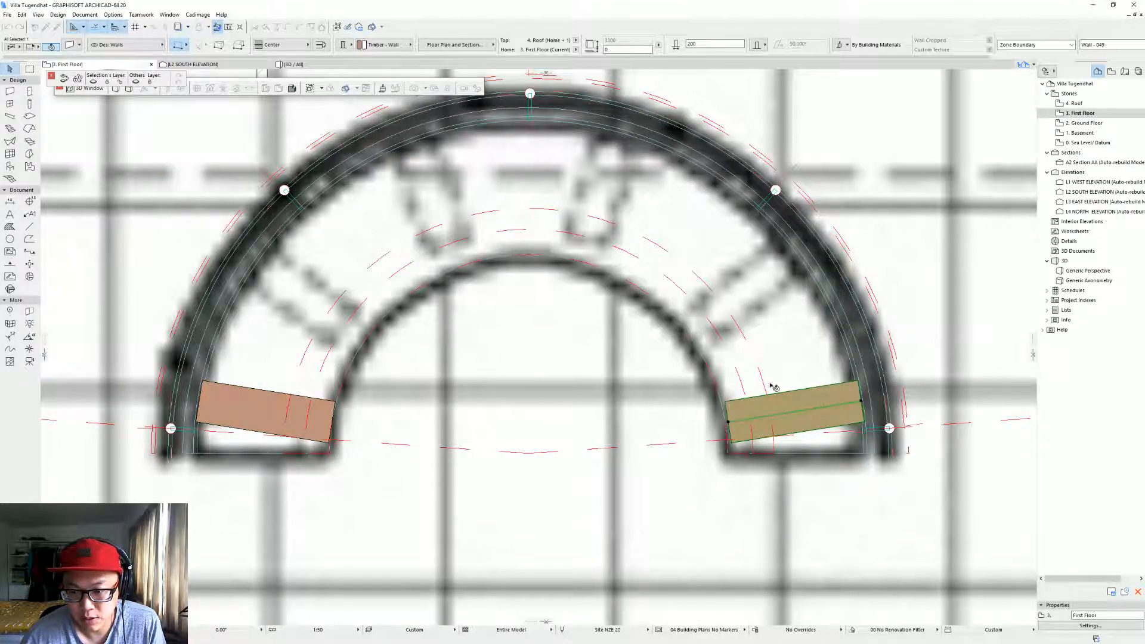
{"action": "middle_click_drag", "start_coordinate": [818, 402], "coordinate": [776, 415]}
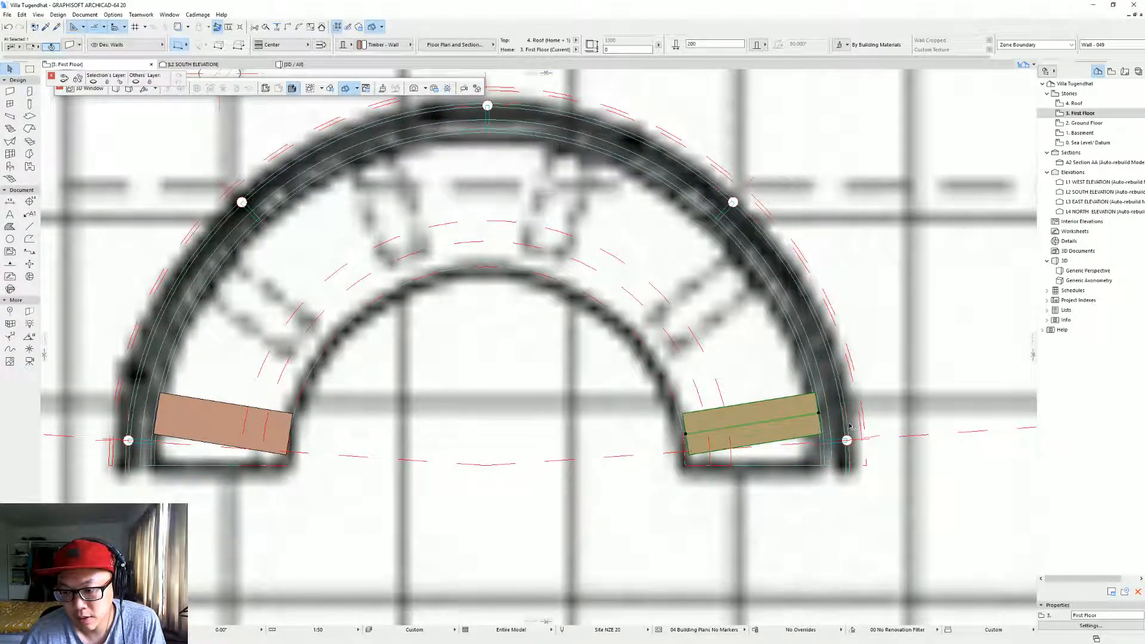
{"action": "left_click", "coordinate": [235, 414]}
{"action": "left_click", "coordinate": [293, 435]}
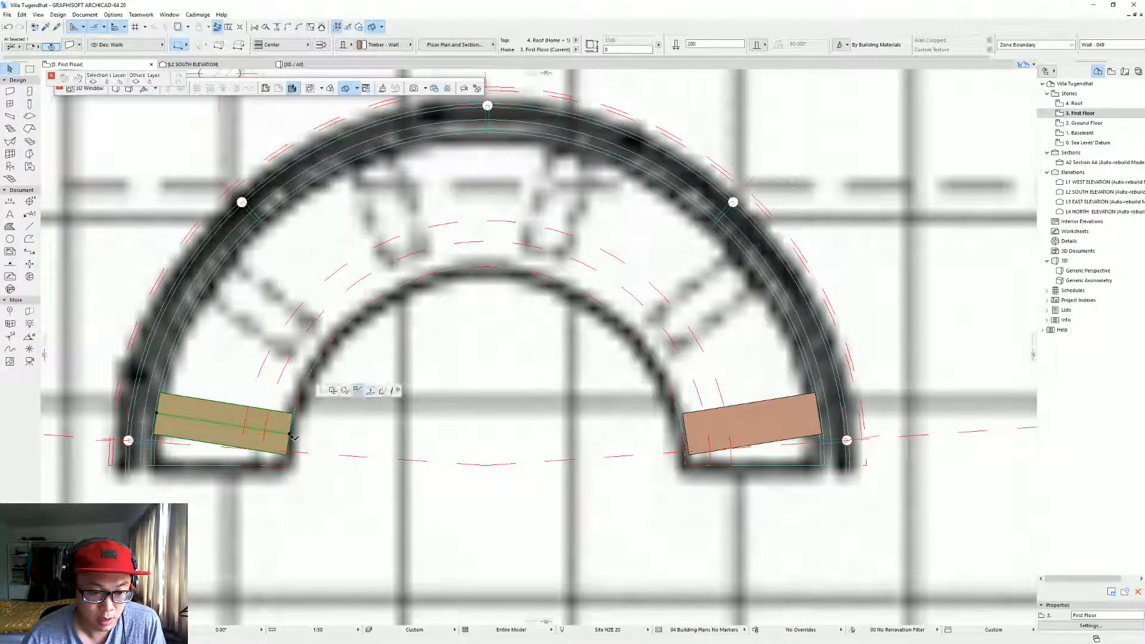
{"action": "left_click", "coordinate": [382, 392]}
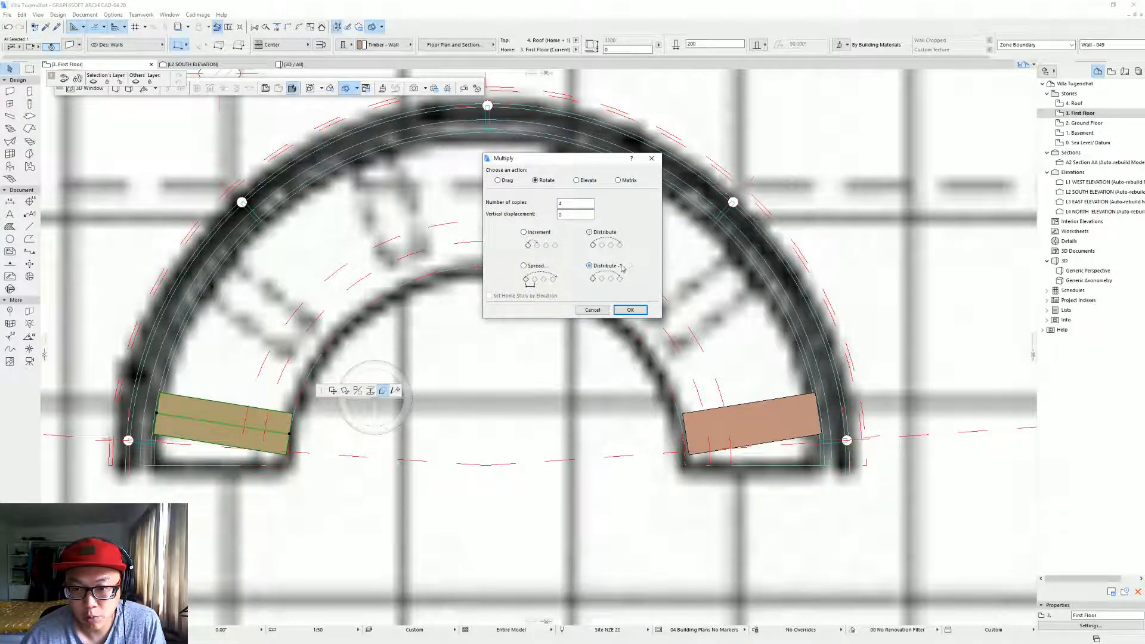
{"action": "left_click", "coordinate": [642, 314]}
{"action": "left_click", "coordinate": [488, 465]}
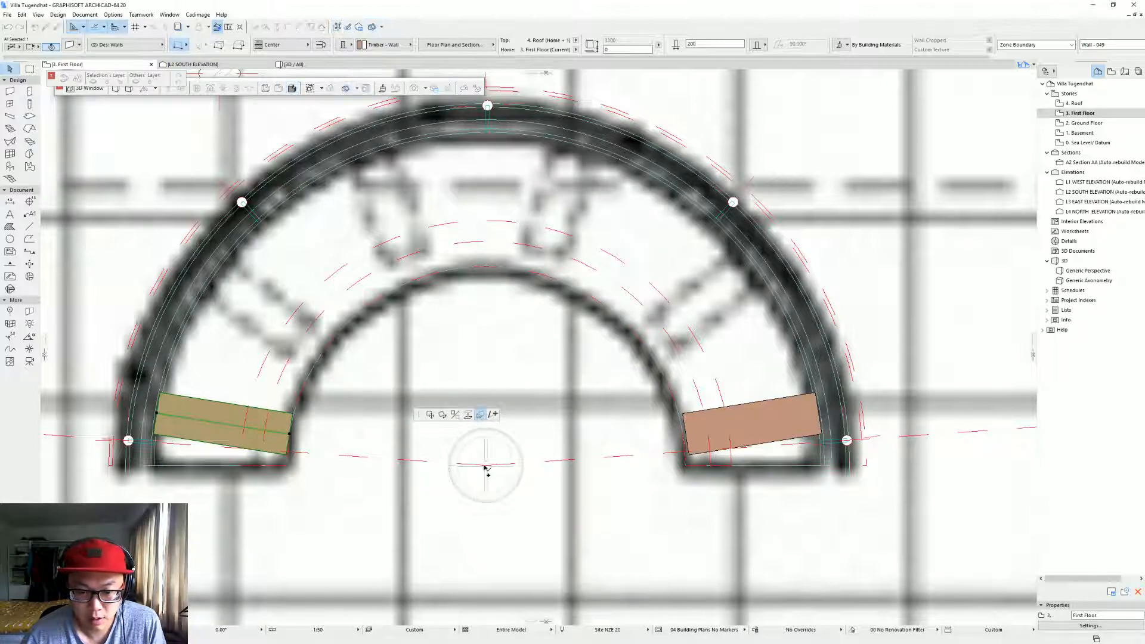
{"action": "left_click", "coordinate": [159, 409]}
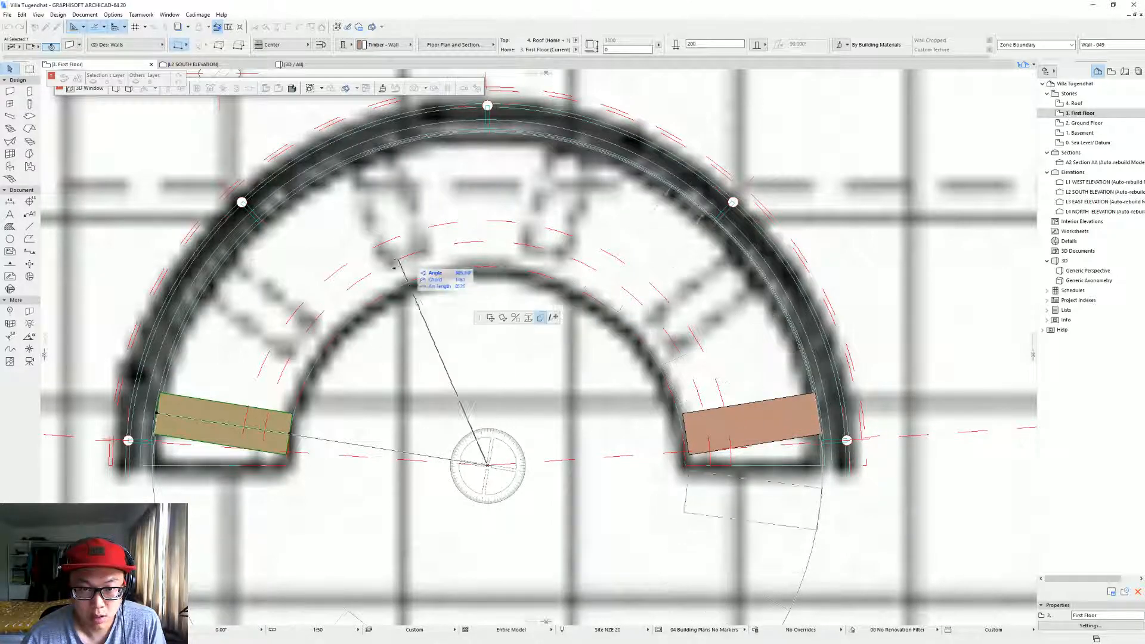
{"action": "key", "text": "Escape"}
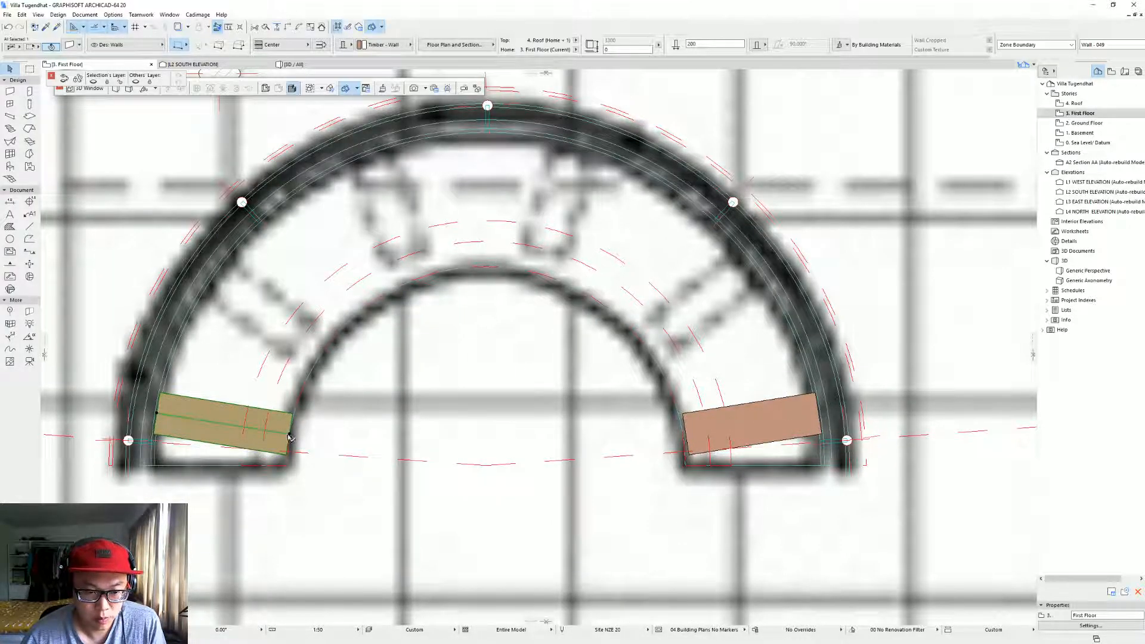
{"action": "left_click", "coordinate": [289, 435]}
{"action": "left_click", "coordinate": [381, 479]}
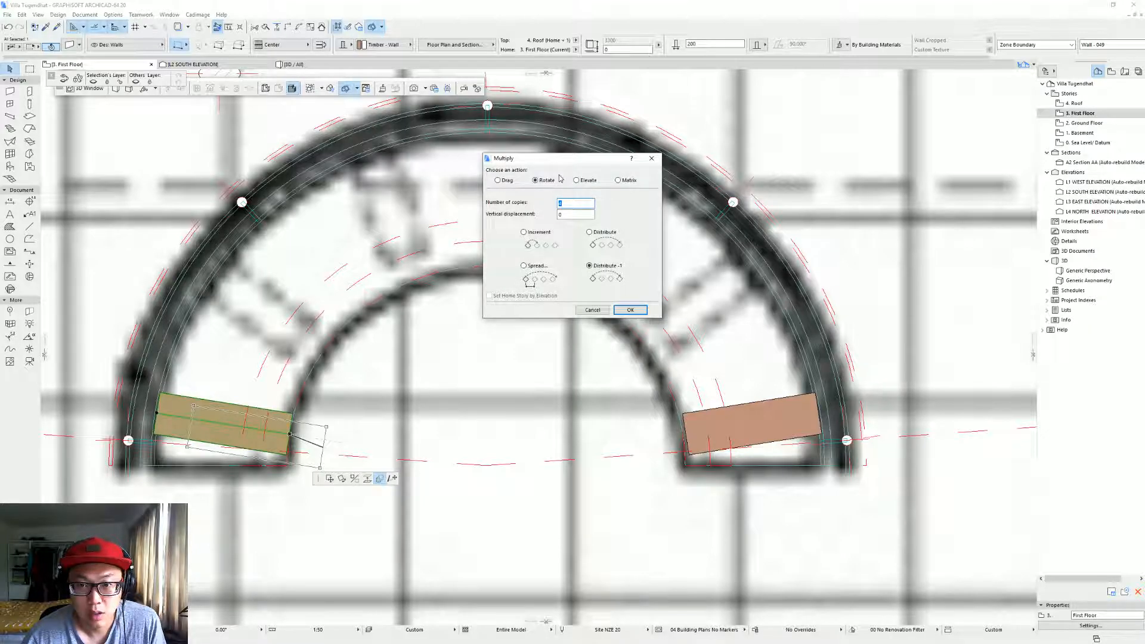
{"action": "left_click", "coordinate": [630, 310]}
{"action": "left_click", "coordinate": [485, 466]}
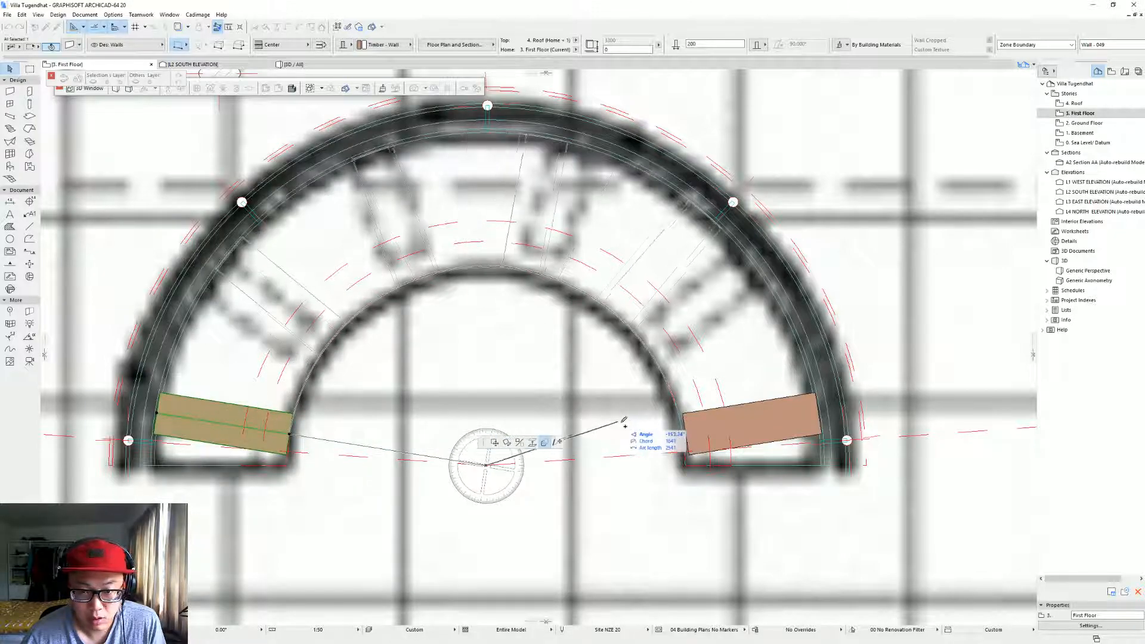
{"action": "left_click", "coordinate": [690, 440]}
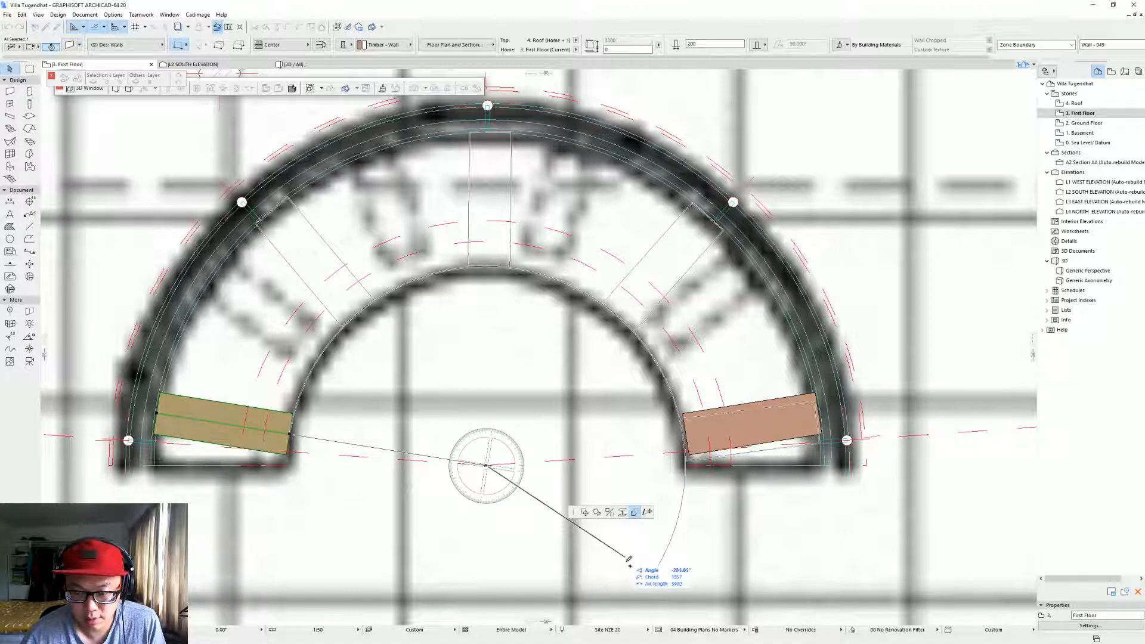
{"action": "left_click", "coordinate": [288, 435]}
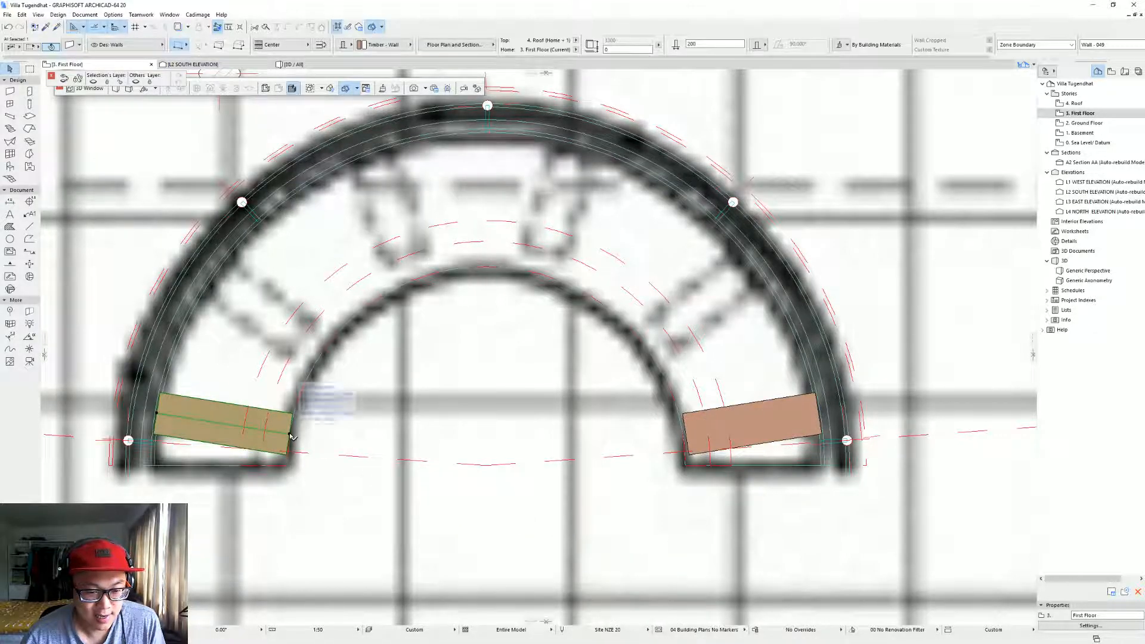
{"action": "left_click", "coordinate": [289, 435]}
{"action": "left_click", "coordinate": [382, 477]}
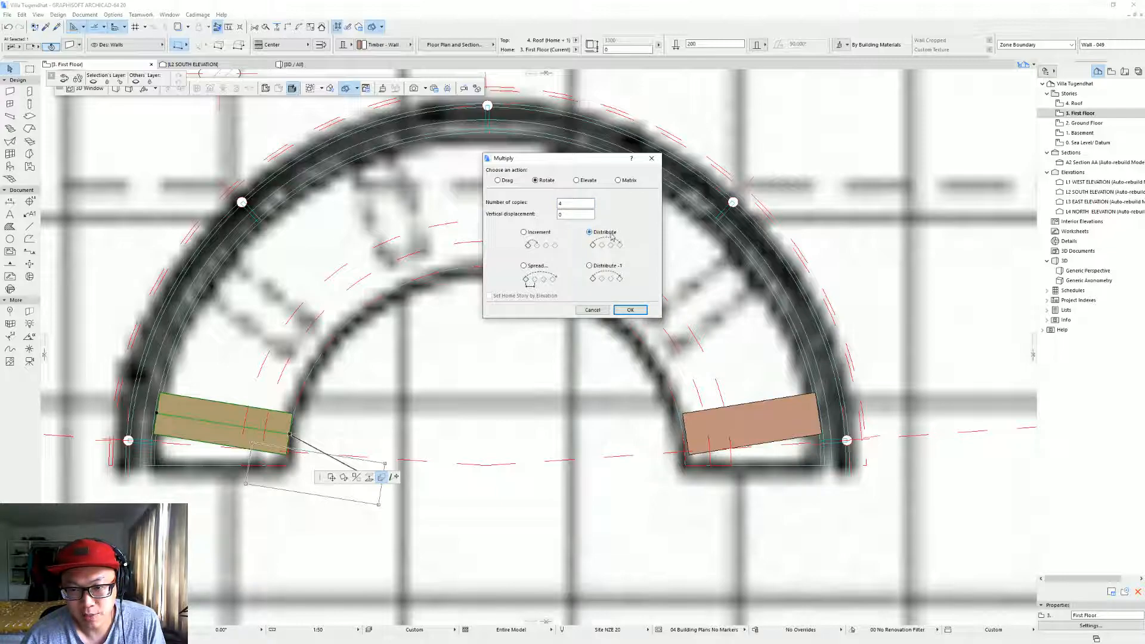
{"action": "left_click", "coordinate": [630, 311]}
{"action": "left_click", "coordinate": [488, 465]}
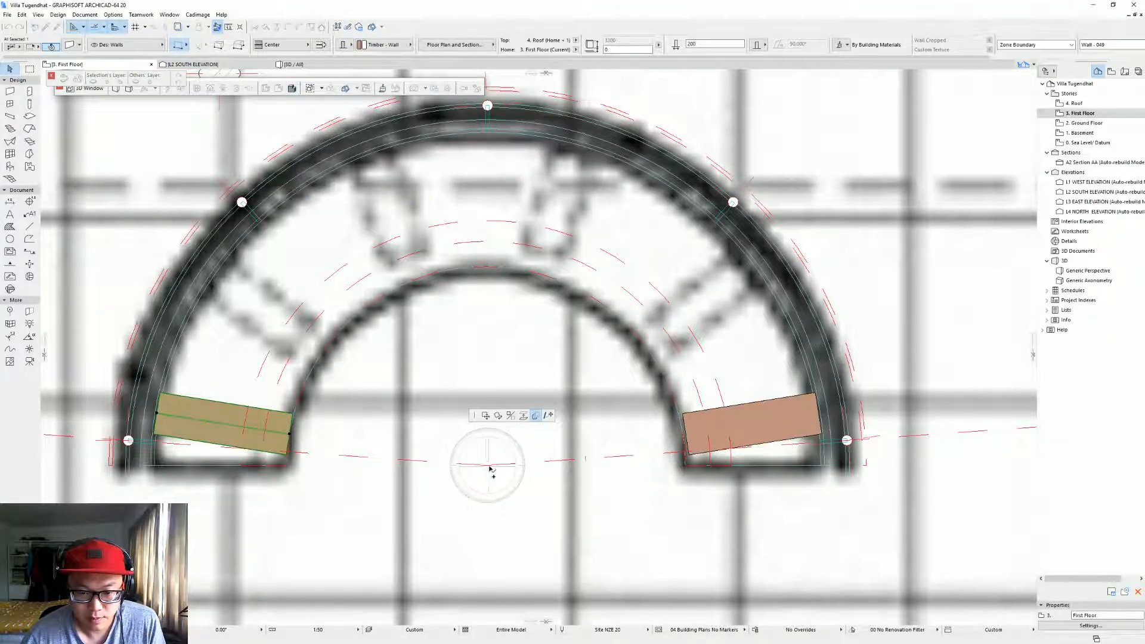
{"action": "left_click", "coordinate": [291, 434]}
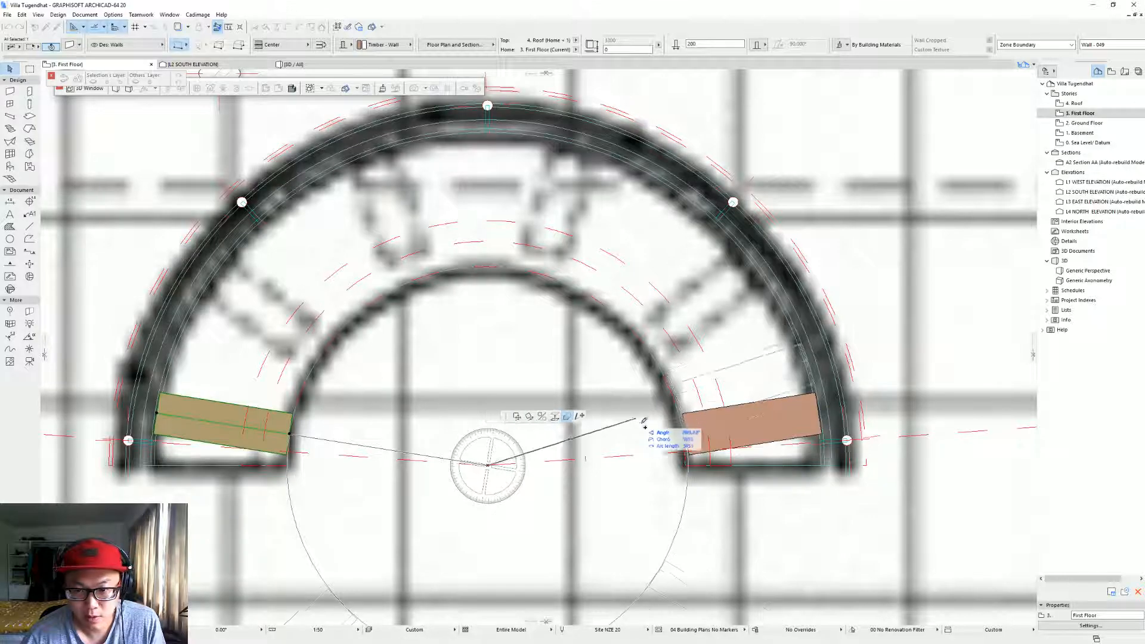
{"action": "key", "text": "Escape"}
Multiply the left support block by rotation about the arc centre up to the right block, adding three evenly spaced blocks between them.
{"action": "left_click", "coordinate": [290, 434]}
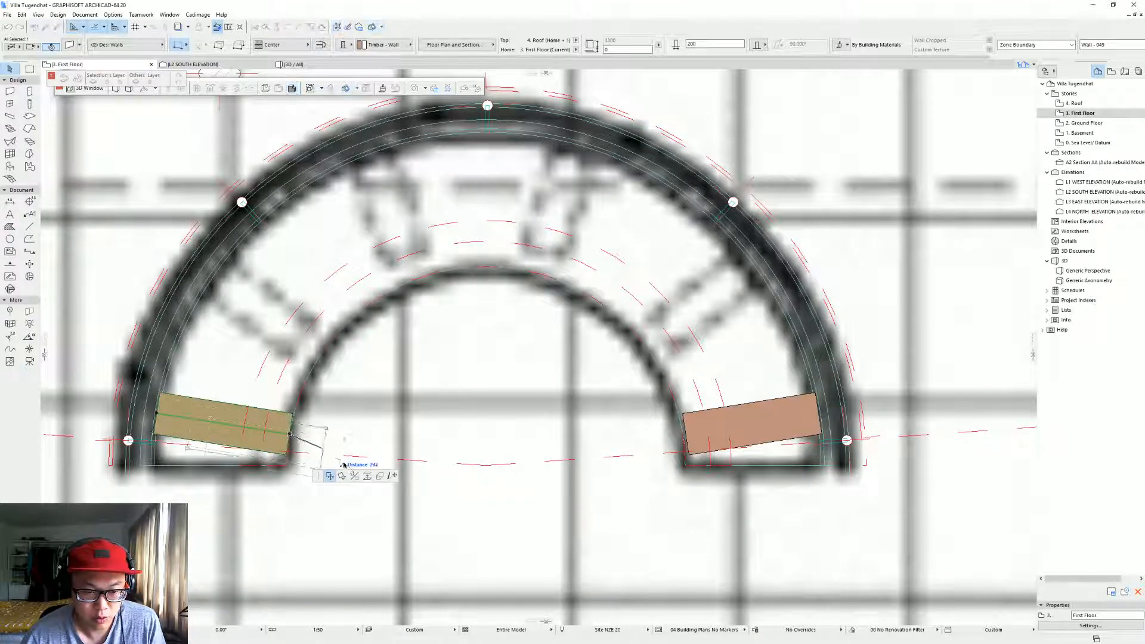
{"action": "left_click", "coordinate": [380, 477]}
{"action": "left_click", "coordinate": [631, 310]}
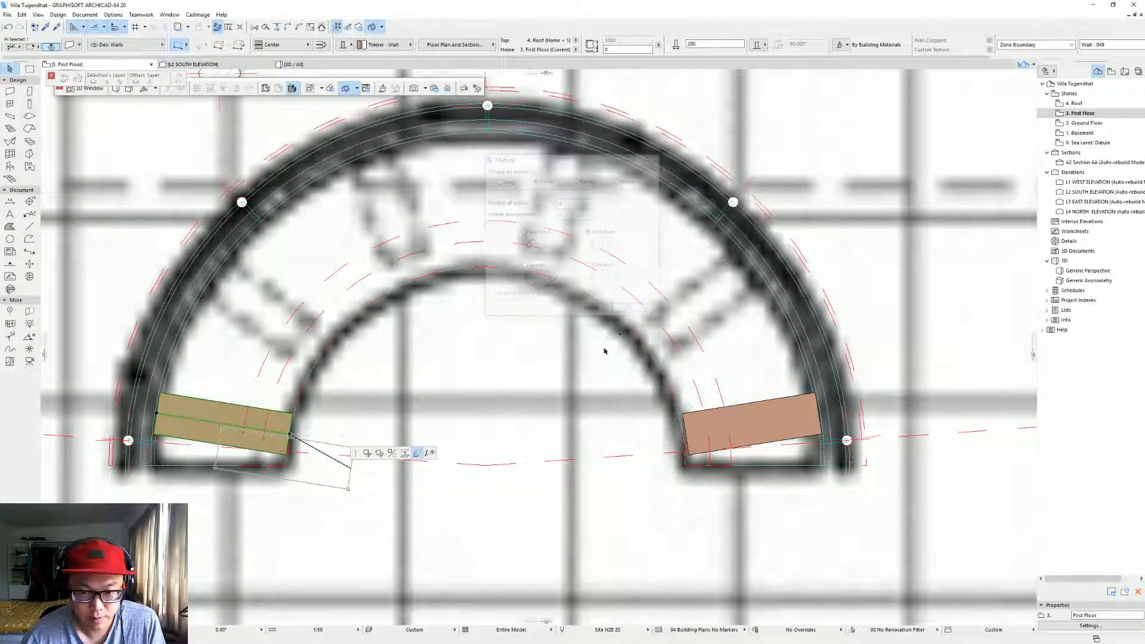
{"action": "left_click", "coordinate": [488, 466]}
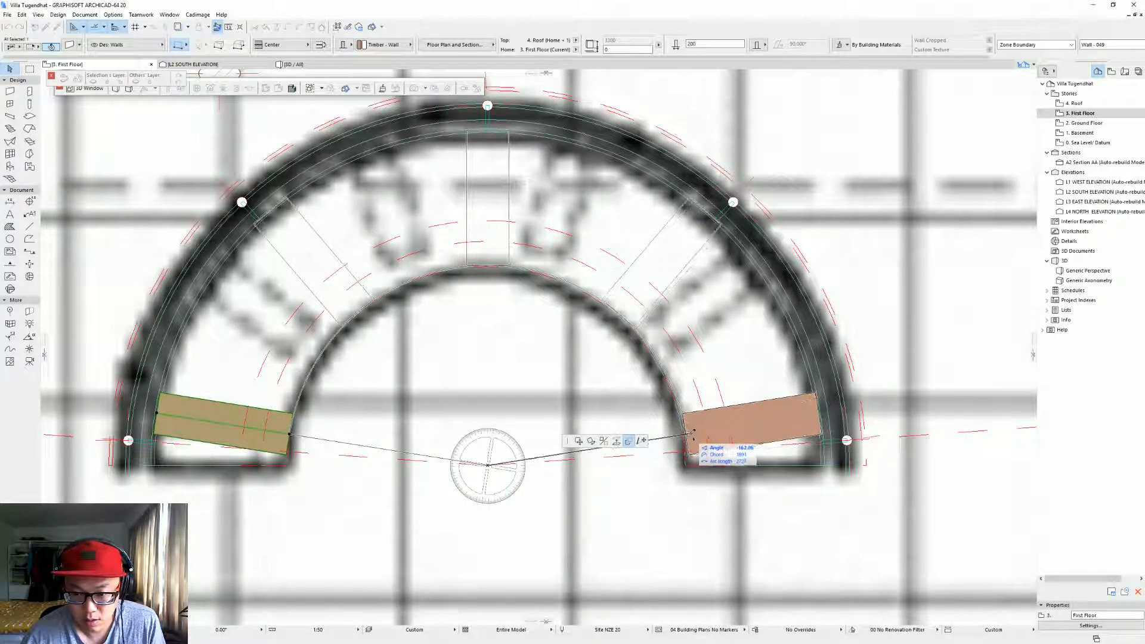
{"action": "left_click", "coordinate": [688, 431]}
{"action": "key", "text": "Escape"}
{"action": "left_click", "coordinate": [757, 437]}
{"action": "key", "text": "Escape"}
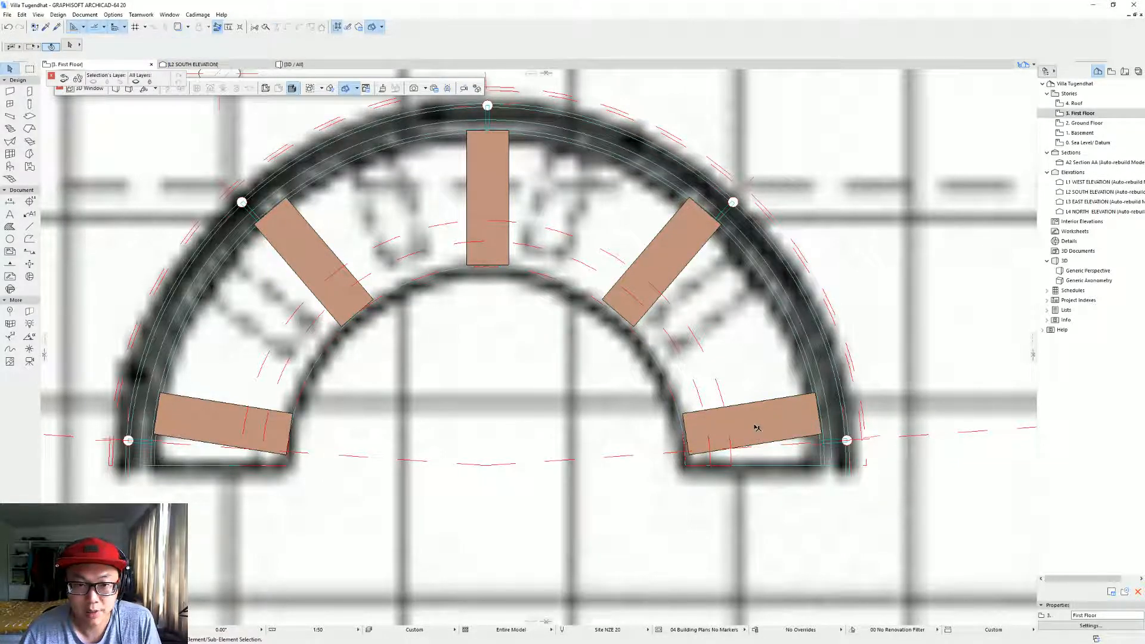
In the 3D view, set the top link of all five timber support blocks to Not Linked.
{"action": "key", "text": "F3"}
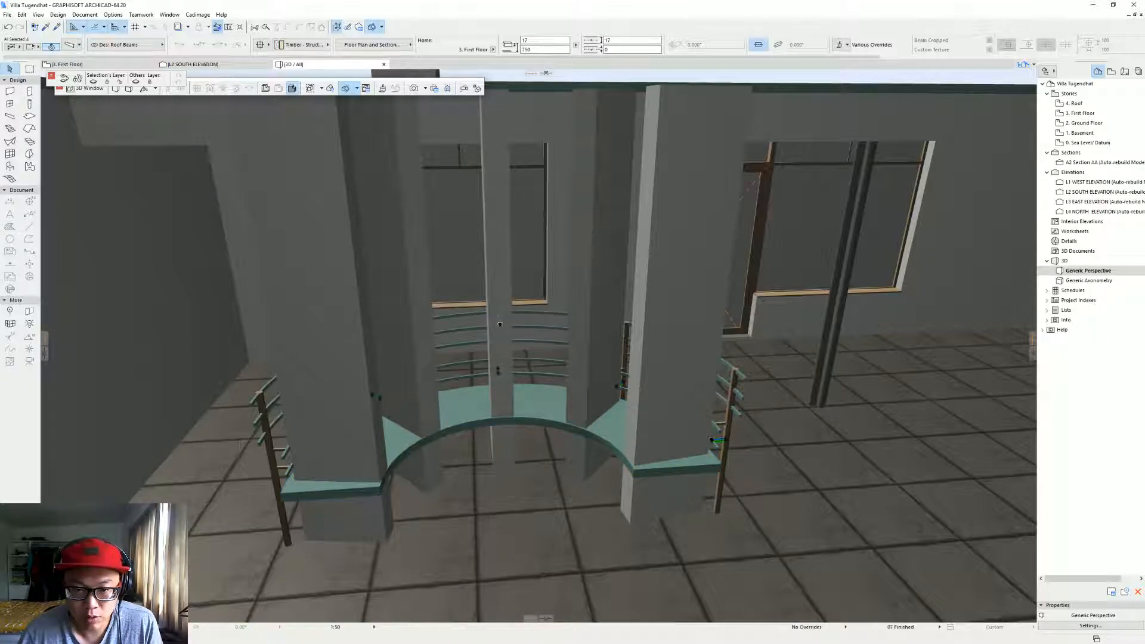
{"action": "scroll", "coordinate": [500, 318], "scroll_direction": "down", "scroll_amount": 5}
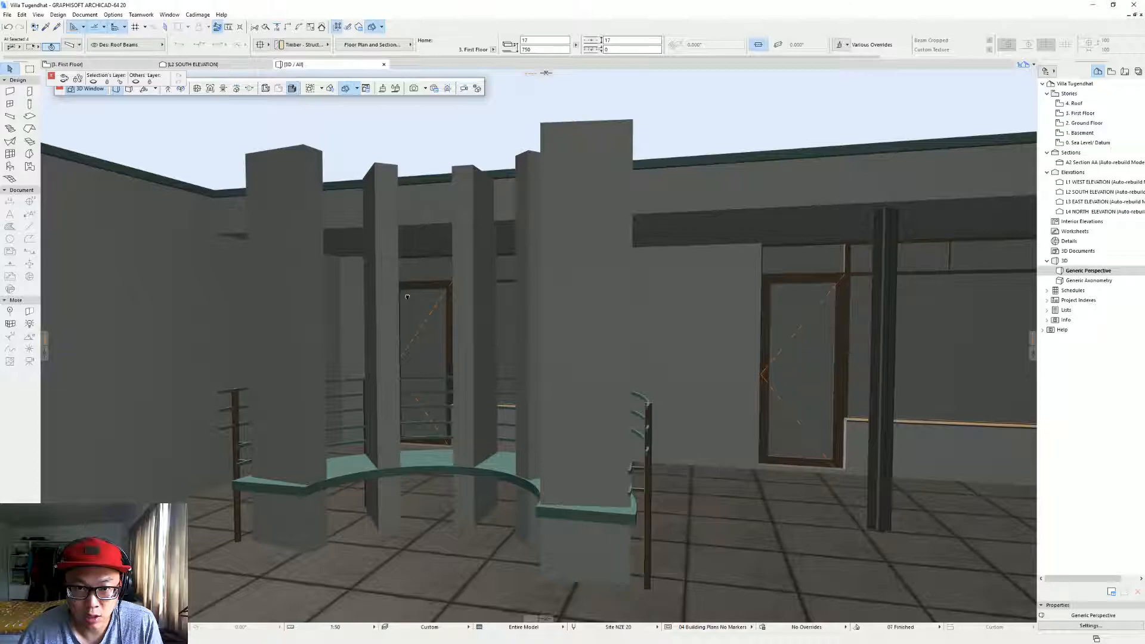
{"action": "scroll", "coordinate": [409, 301], "scroll_direction": "down", "scroll_amount": 2}
{"action": "scroll", "coordinate": [342, 232], "scroll_direction": "down", "scroll_amount": 1}
{"action": "left_click", "coordinate": [334, 216]}
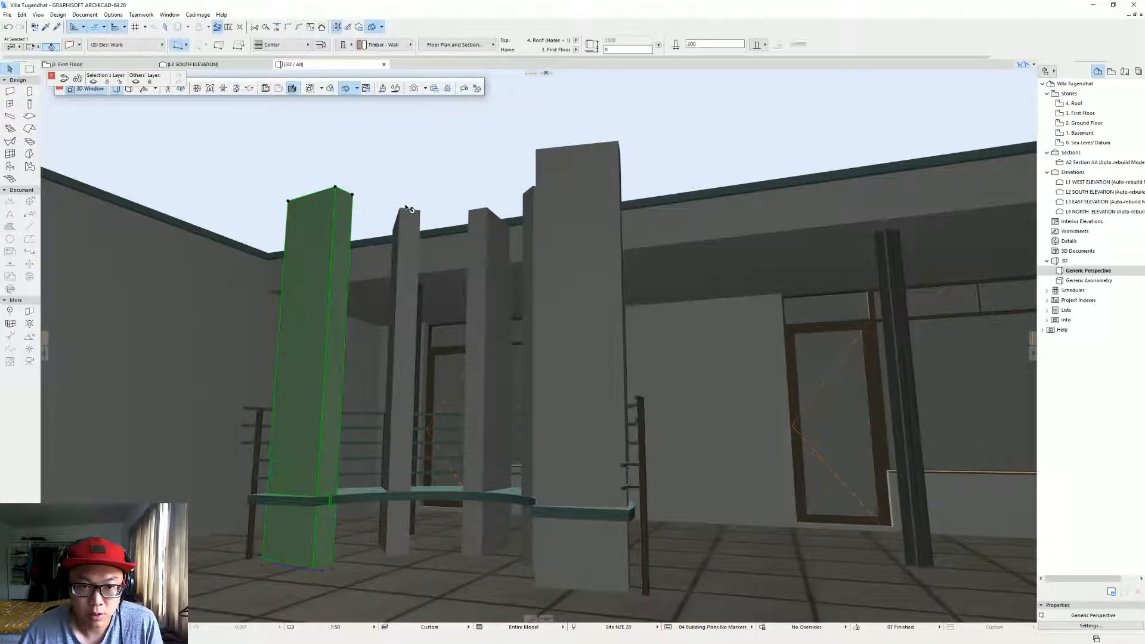
{"action": "left_click", "coordinate": [529, 193], "text": "shift"}
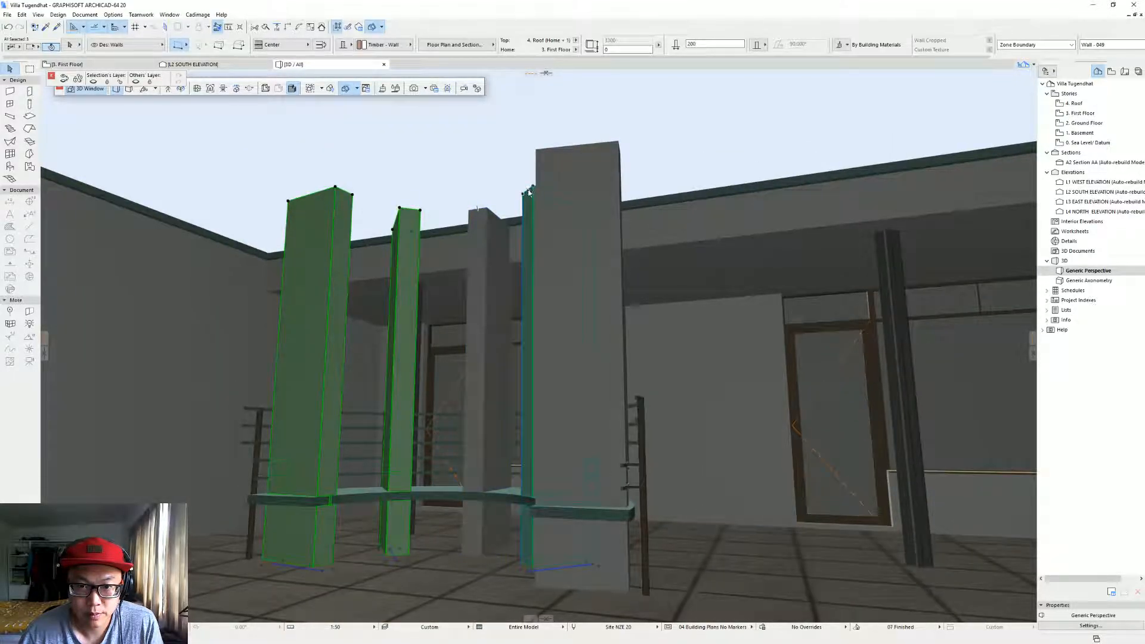
{"action": "left_click", "coordinate": [573, 169], "text": "shift"}
{"action": "left_click", "coordinate": [485, 219], "text": "shift"}
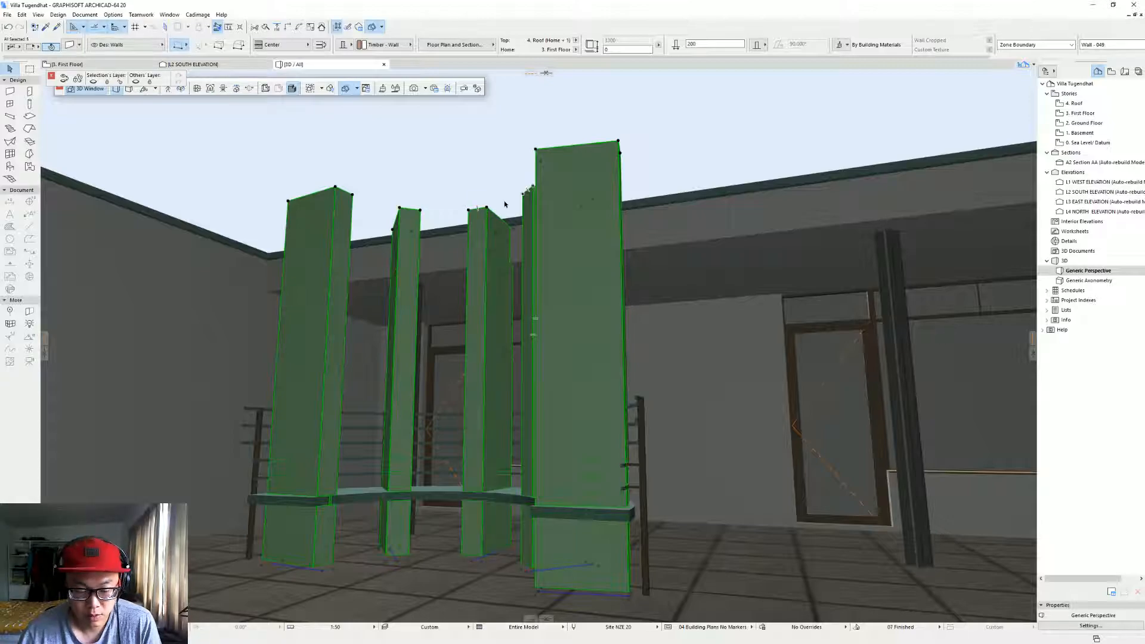
{"action": "key", "text": "ctrl+t"}
{"action": "left_click", "coordinate": [518, 108]}
{"action": "left_click", "coordinate": [512, 136]}
{"action": "left_click", "coordinate": [654, 523]}
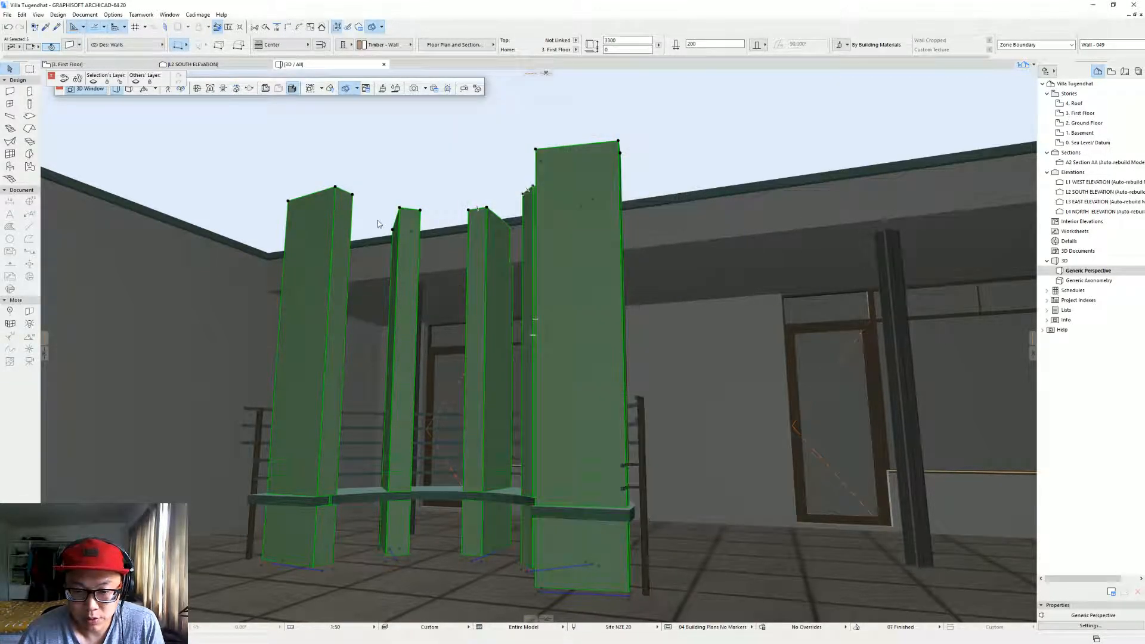
Stretch the tops of all five support blocks down to the underside of the bench seat, about 525 mm high.
{"action": "left_click", "coordinate": [336, 190]}
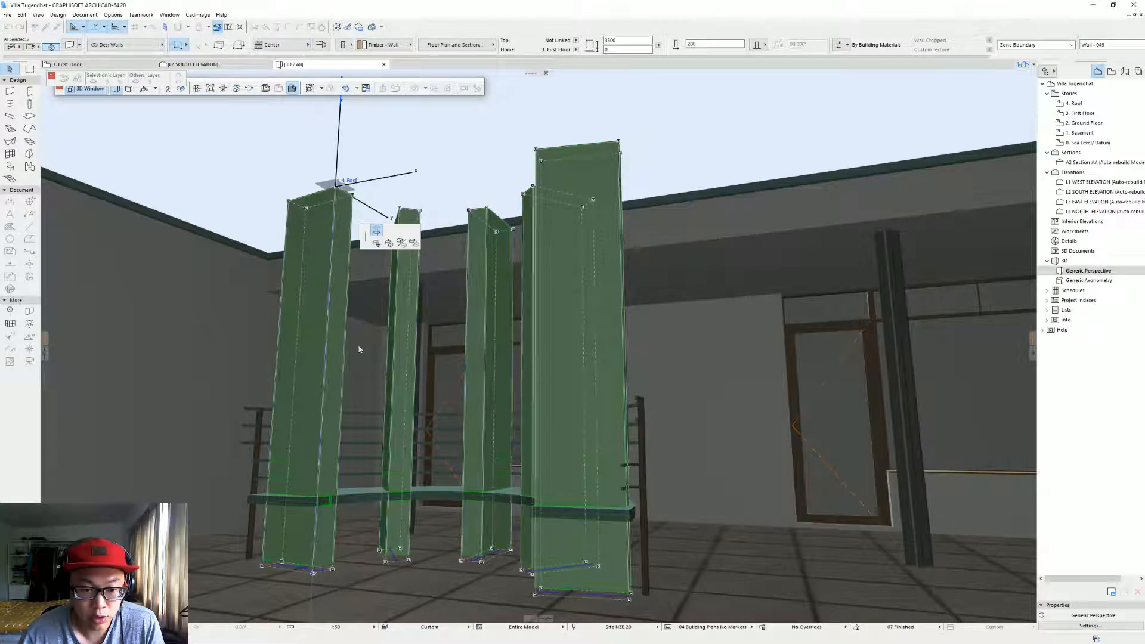
{"action": "left_click", "coordinate": [316, 507]}
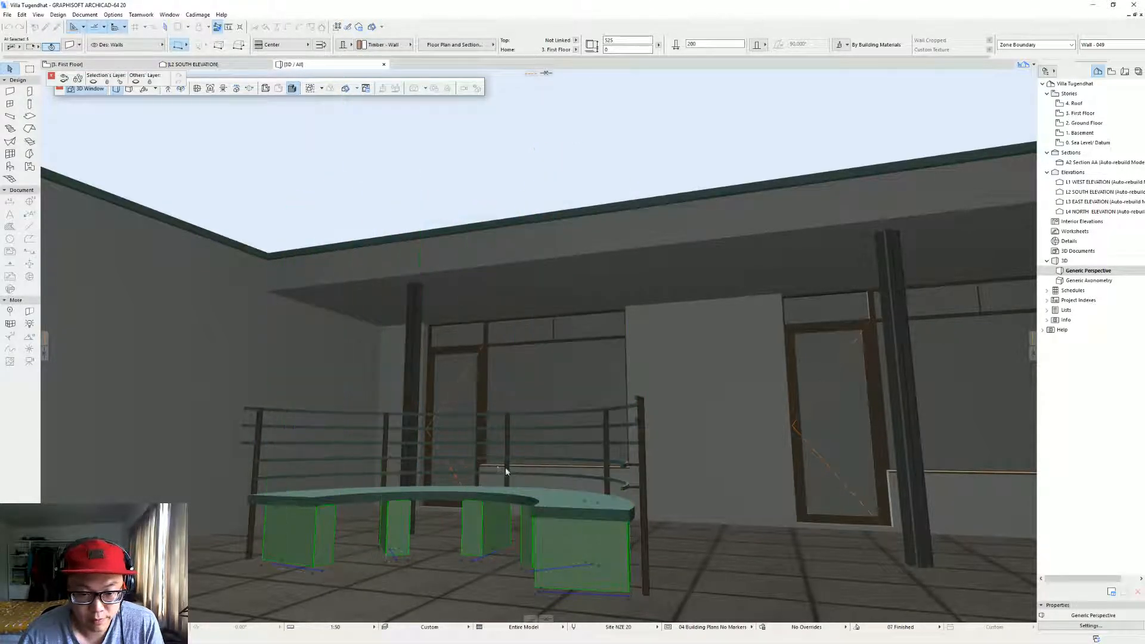
{"action": "middle_click_drag", "start_coordinate": [521, 521], "coordinate": [503, 369], "text": "shift"}
{"action": "middle_click_drag", "start_coordinate": [429, 463], "coordinate": [524, 393], "text": "shift"}
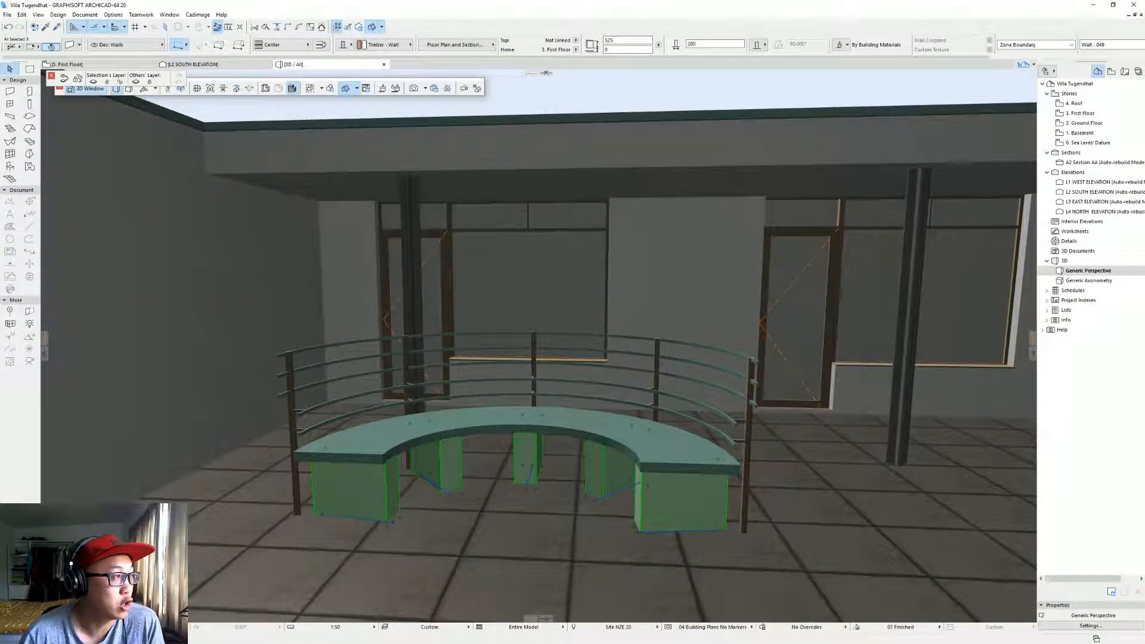
In the First Floor plan, rotate the left end support block about its inner end until it lies horizontal.
{"action": "key", "text": "alt+Tab"}
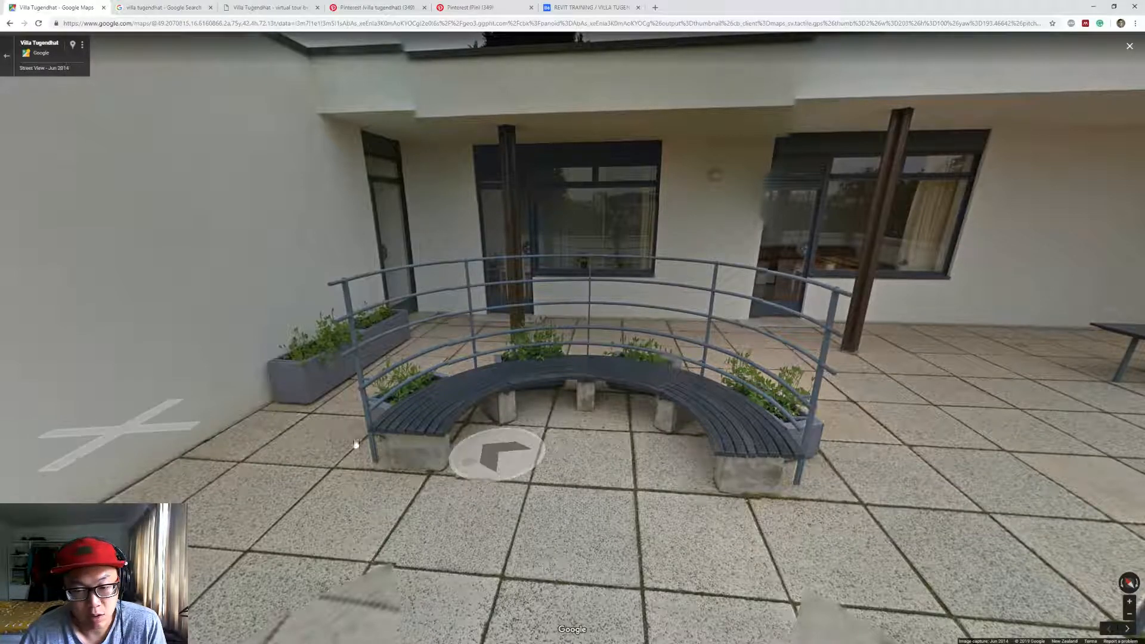
{"action": "key", "text": "alt+Tab"}
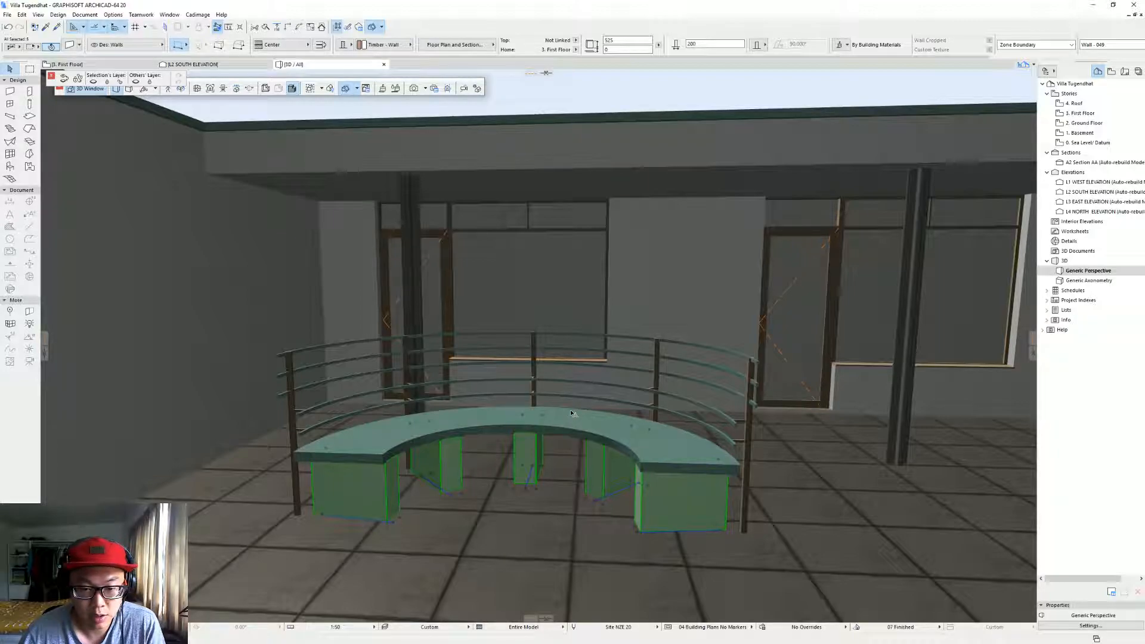
{"action": "key", "text": "F2"}
{"action": "left_click", "coordinate": [292, 416]}
{"action": "key", "text": "Escape"}
{"action": "left_click", "coordinate": [290, 434]}
{"action": "left_click", "coordinate": [290, 434]}
{"action": "left_click", "coordinate": [341, 479]}
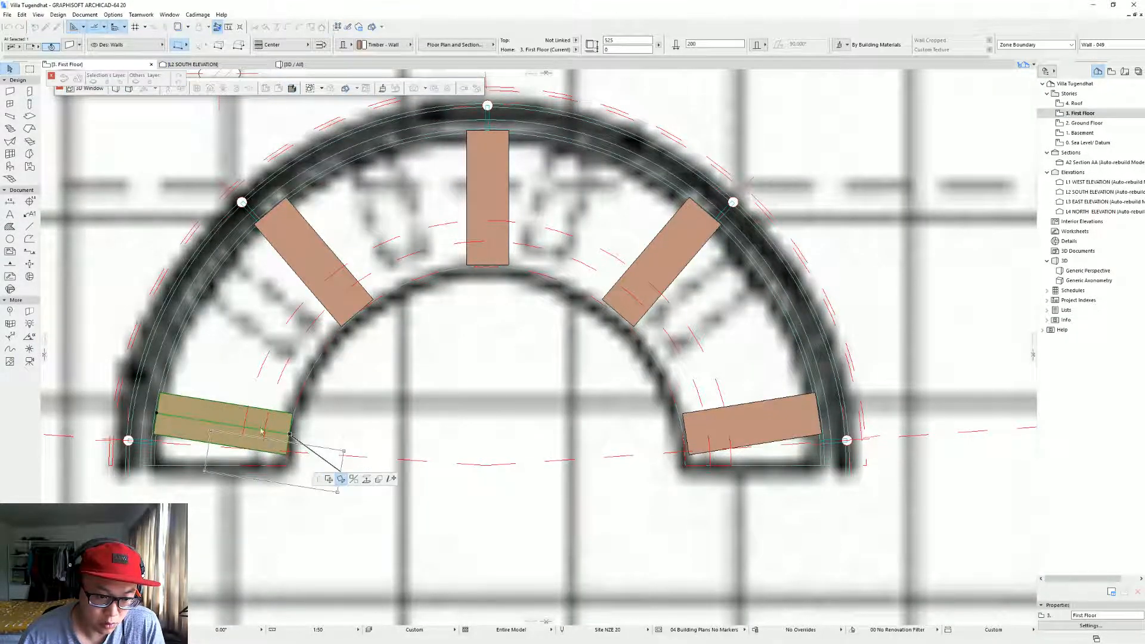
{"action": "left_click", "coordinate": [290, 435]}
{"action": "left_click", "coordinate": [239, 427]}
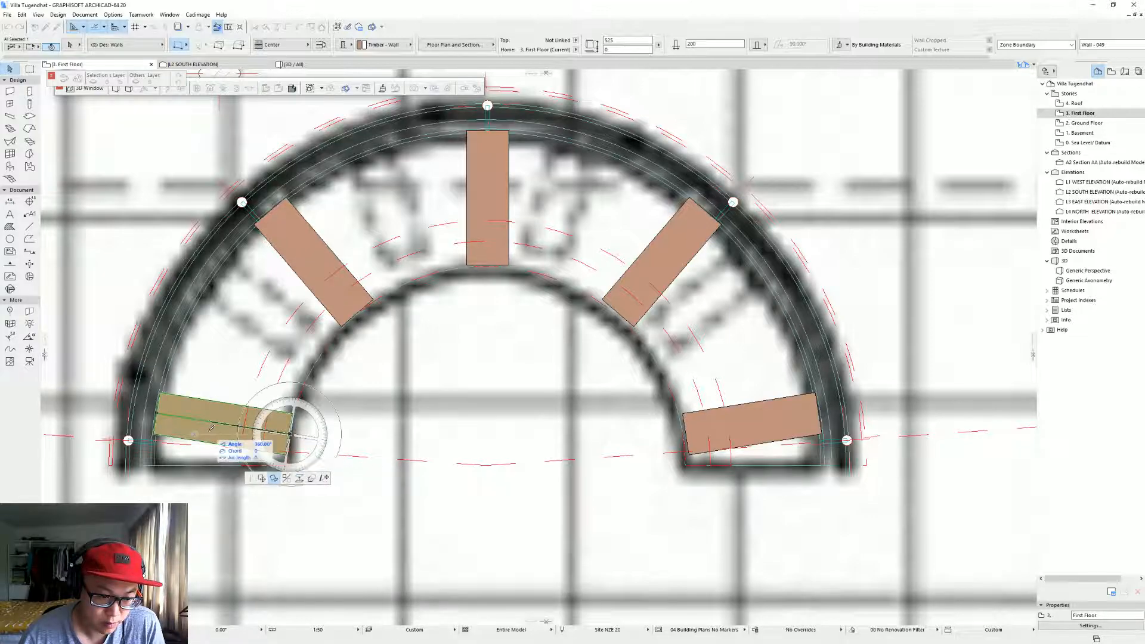
{"action": "left_click", "coordinate": [209, 434]}
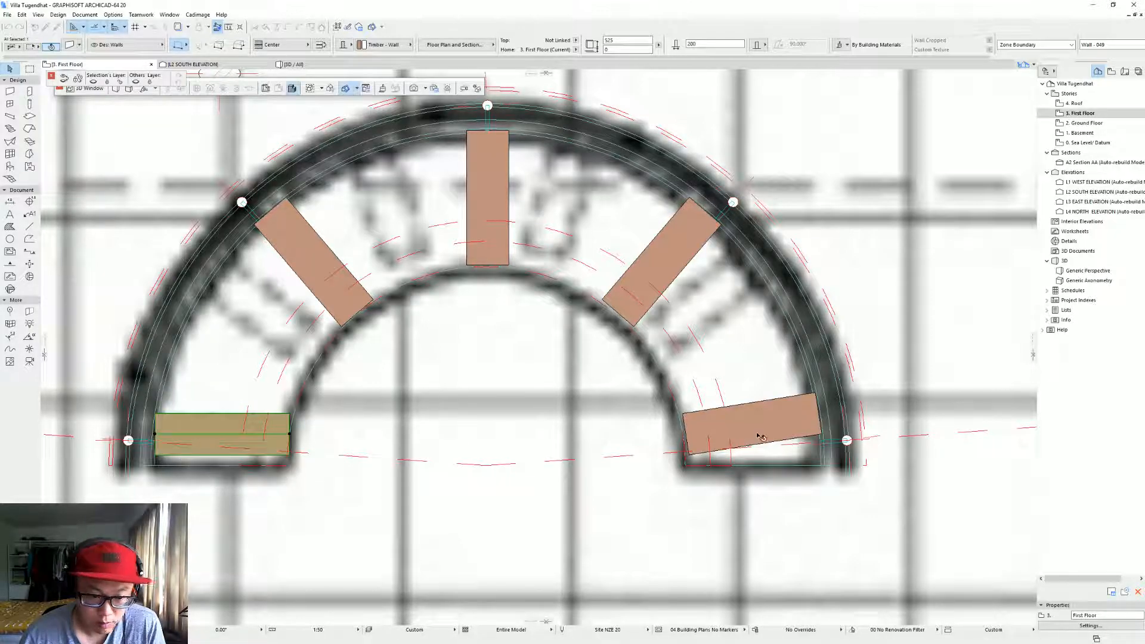
Rotate the right end support block about its inner end to lie horizontal, and check both end blocks in 3D.
{"action": "left_click", "coordinate": [682, 435]}
{"action": "left_click", "coordinate": [686, 435]}
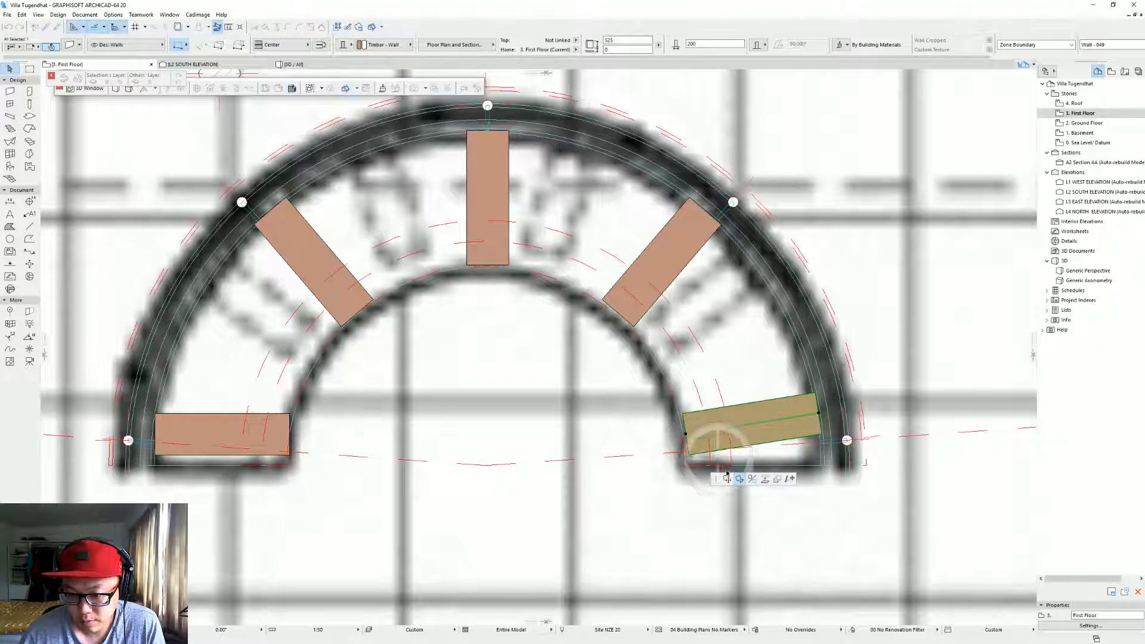
{"action": "left_click", "coordinate": [740, 470]}
{"action": "left_click", "coordinate": [686, 435]}
{"action": "left_click", "coordinate": [807, 416]}
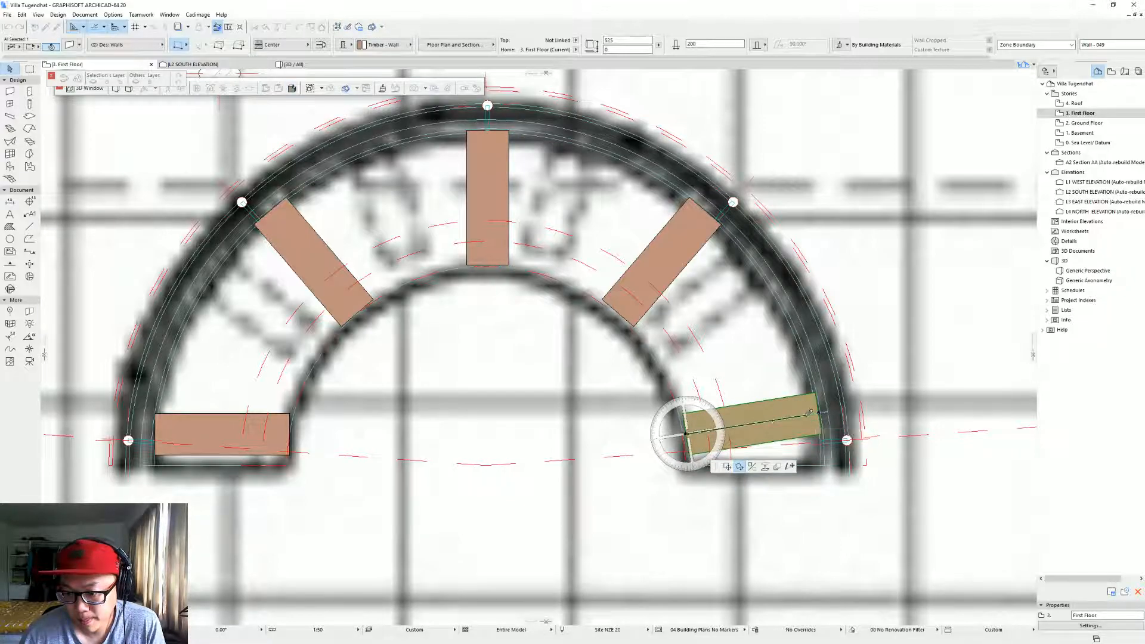
{"action": "left_click", "coordinate": [836, 446]}
{"action": "key", "text": "F3"}
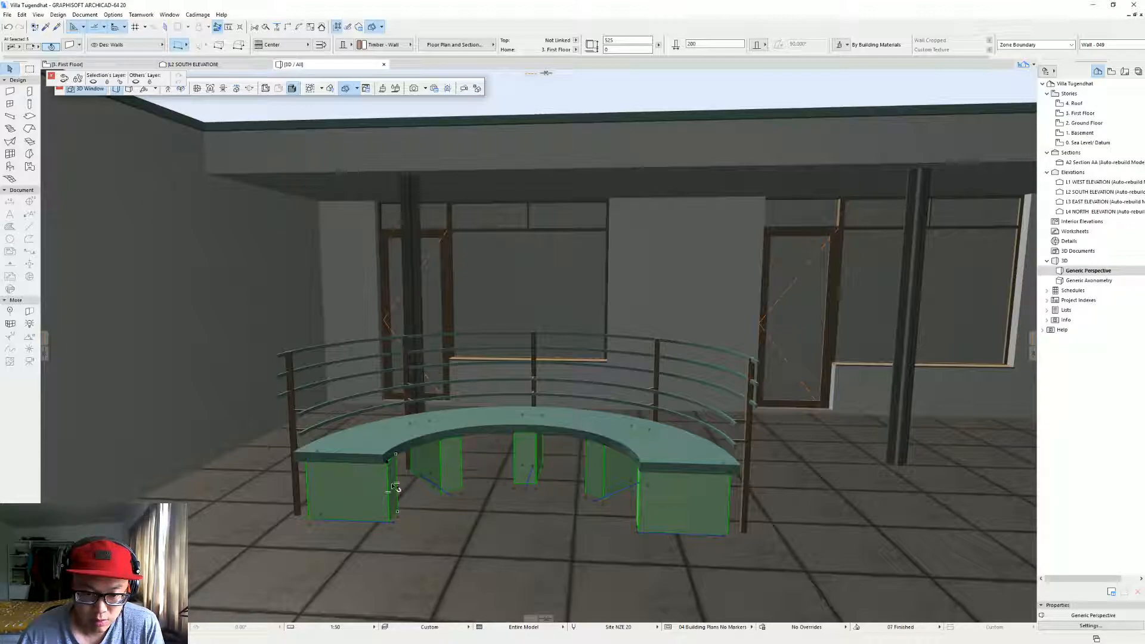
In the floor plan, shorten the left and right end support blocks to 600 mm by pulling back their inner ends.
{"action": "key", "text": "F2"}
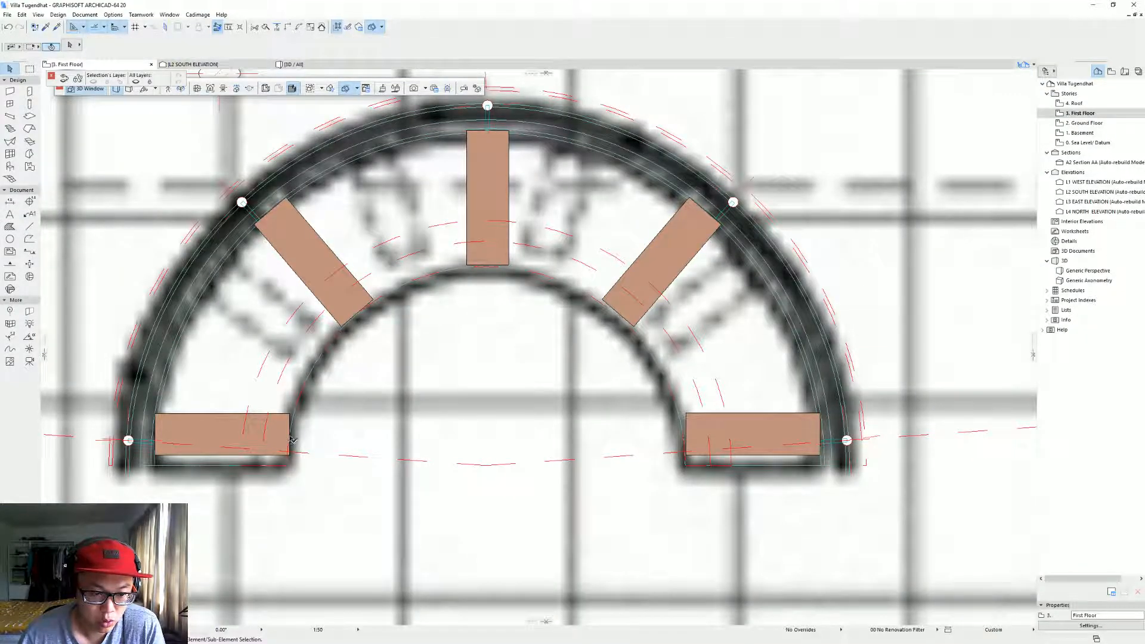
{"action": "left_click", "coordinate": [289, 458]}
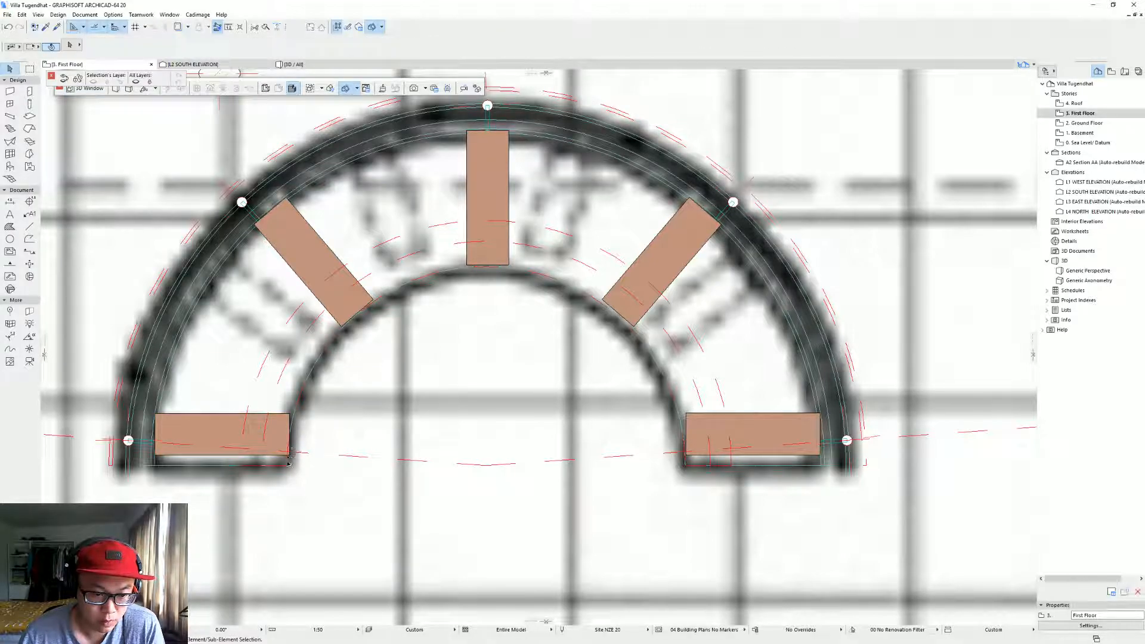
{"action": "left_click", "coordinate": [293, 431]}
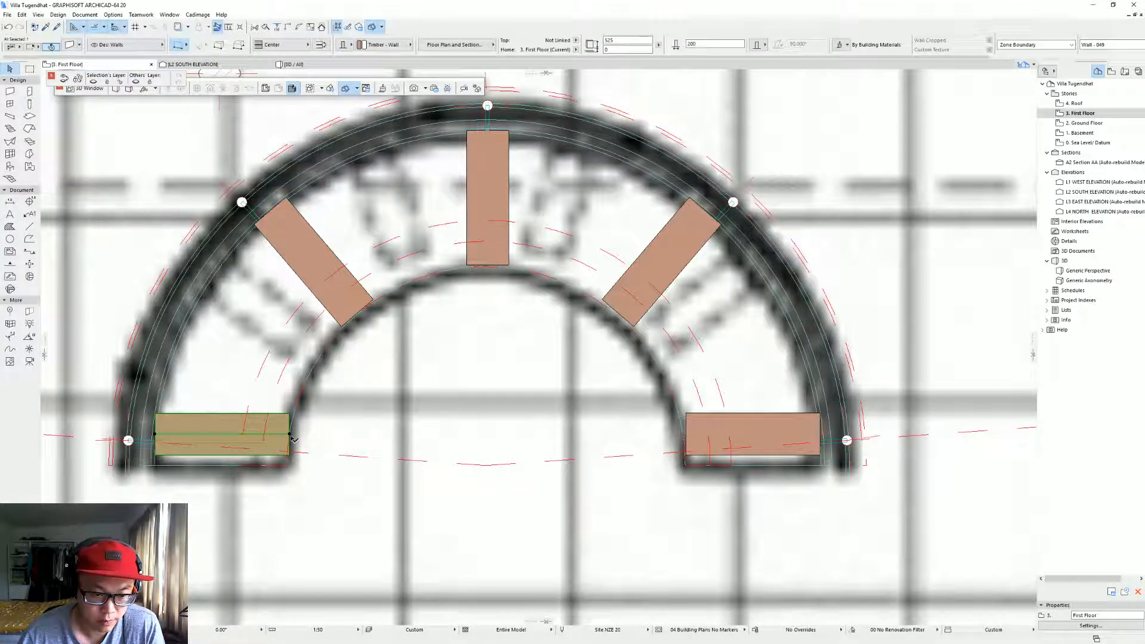
{"action": "left_click", "coordinate": [290, 435]}
{"action": "left_click", "coordinate": [394, 393]}
{"action": "type", "text": "600"}
{"action": "key", "text": "Return"}
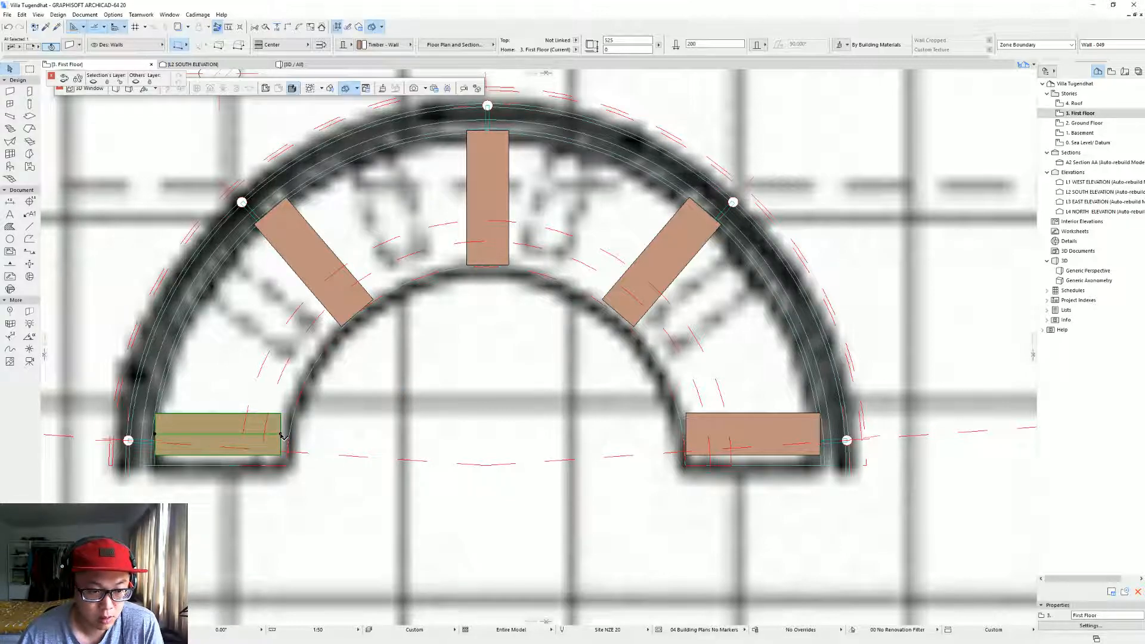
{"action": "left_click", "coordinate": [696, 416]}
{"action": "left_click", "coordinate": [692, 431]}
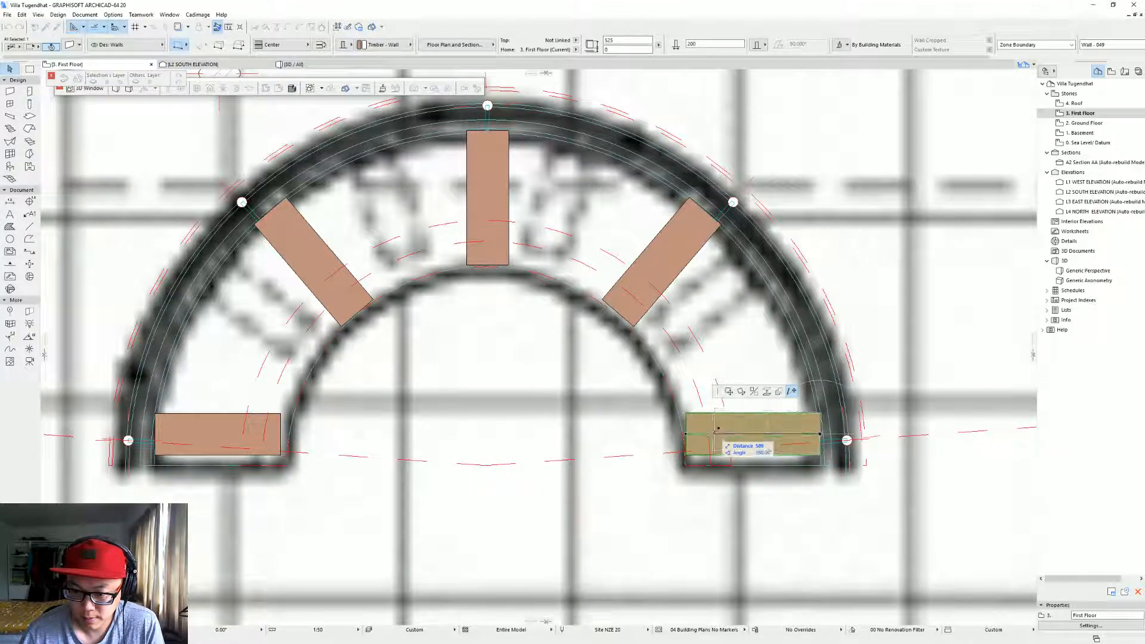
{"action": "type", "text": "600"}
{"action": "key", "text": "Return"}
Shorten the two diagonal blocks and the centre block to 600 mm from their inner ends, and return to 3D.
{"action": "left_click", "coordinate": [630, 304]}
{"action": "left_click", "coordinate": [624, 306]}
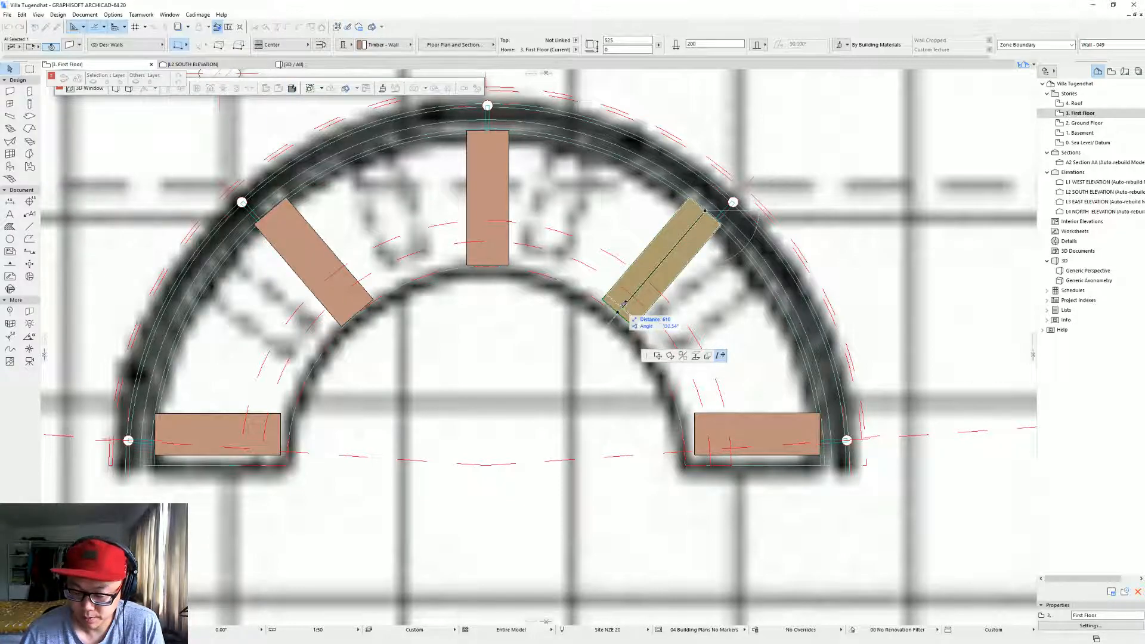
{"action": "type", "text": "60"}
{"action": "key", "text": "Return"}
{"action": "left_click", "coordinate": [488, 254]}
{"action": "left_click", "coordinate": [487, 265]}
{"action": "type", "text": "600"}
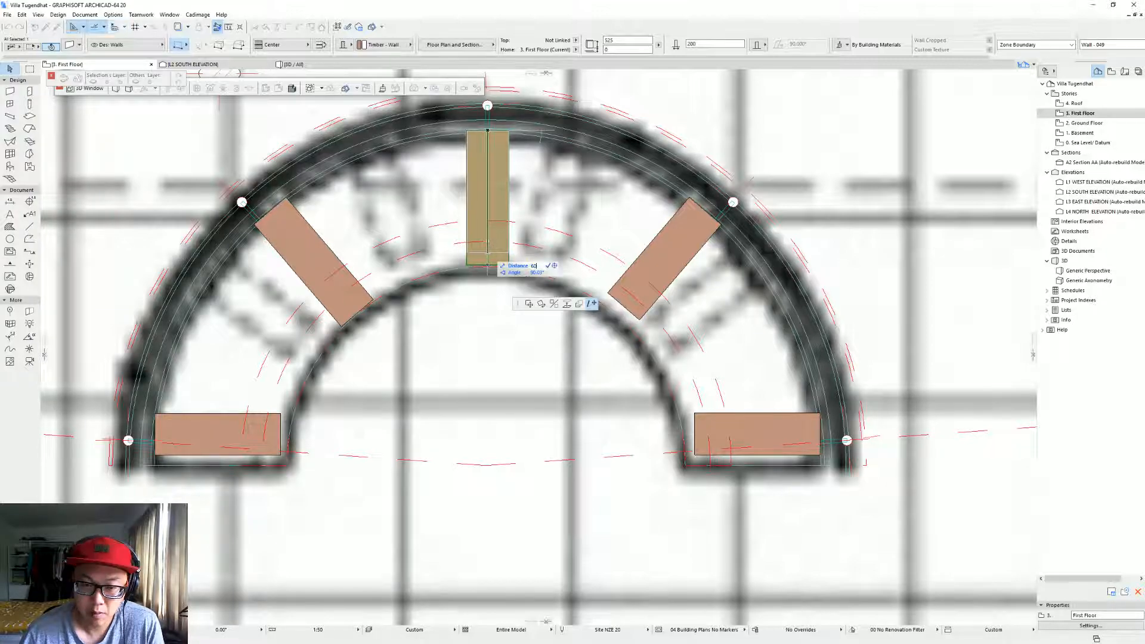
{"action": "key", "text": "Return"}
{"action": "left_click", "coordinate": [357, 318]}
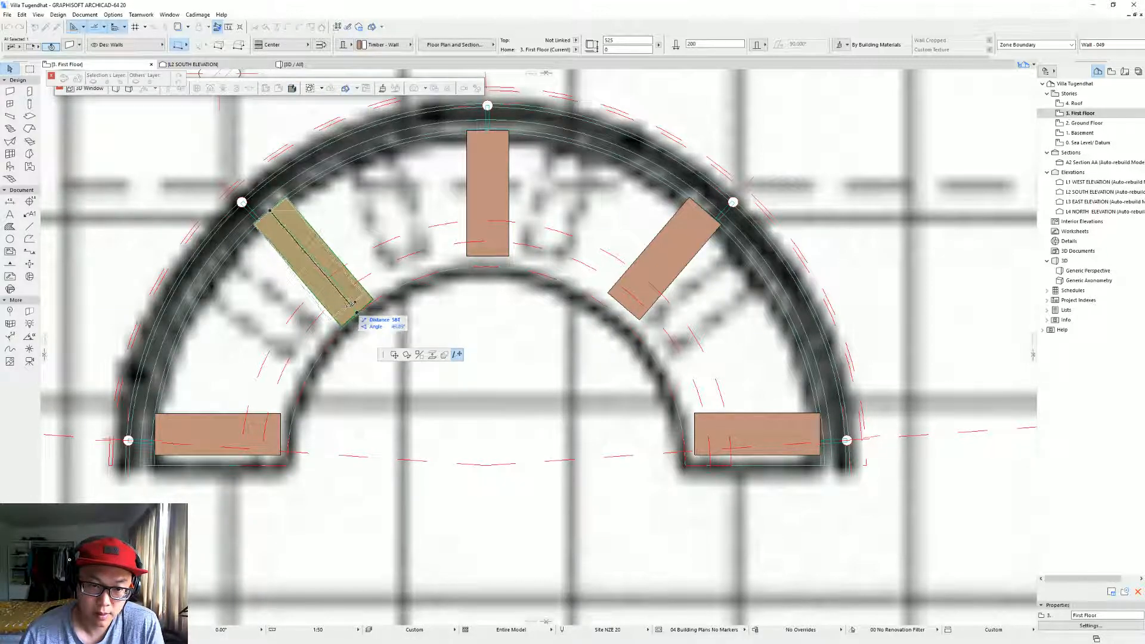
{"action": "type", "text": "600"}
{"action": "key", "text": "Return"}
{"action": "key", "text": "F3"}
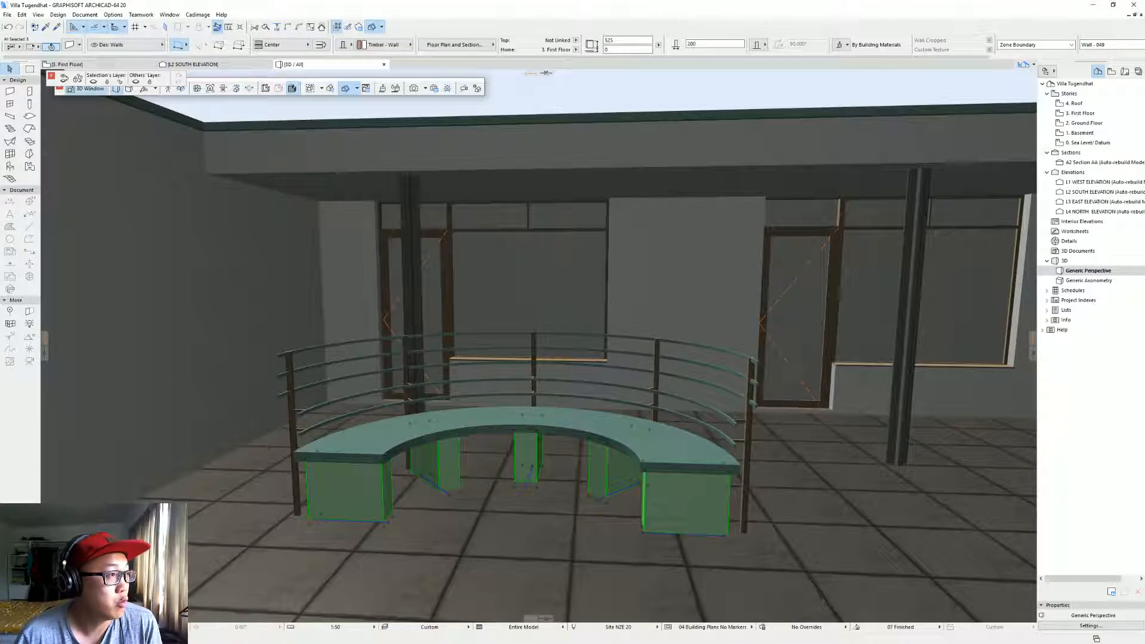
Check the Street View reference and override all three surfaces of the bench seat slab with Siding - Dark.
{"action": "key", "text": "alt+Tab"}
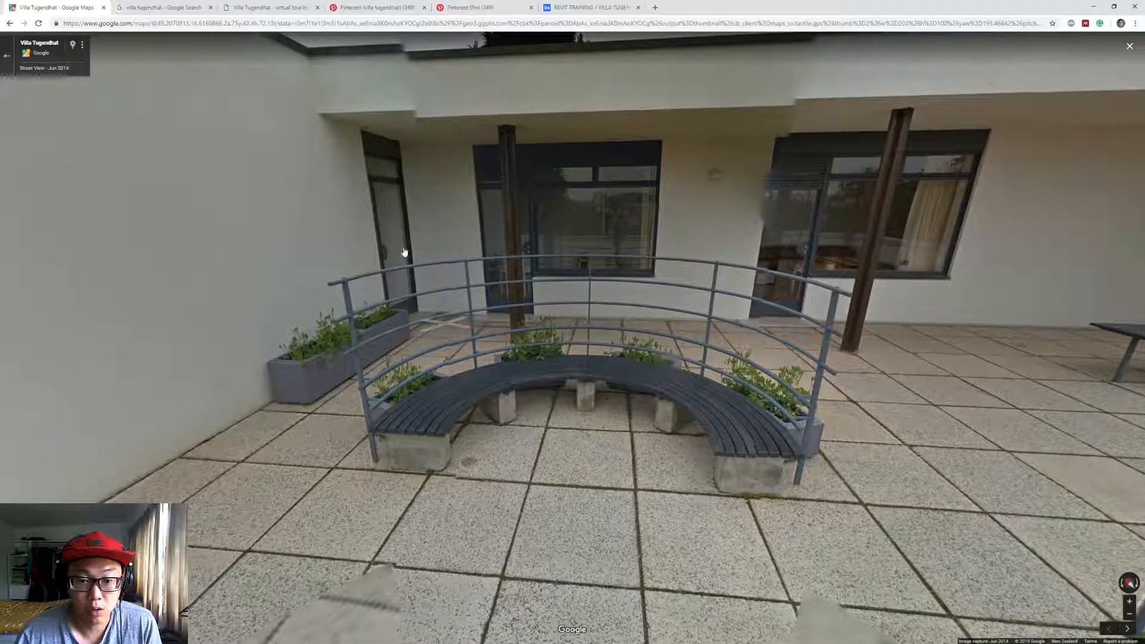
{"action": "left_click", "coordinate": [1101, 7]}
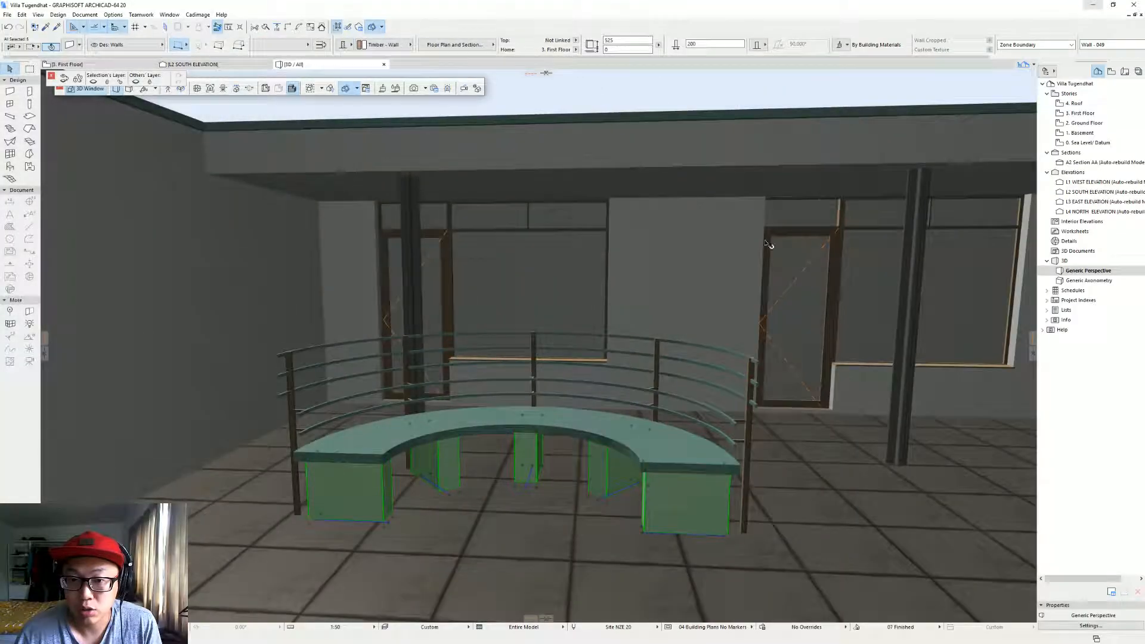
{"action": "left_click", "coordinate": [512, 423]}
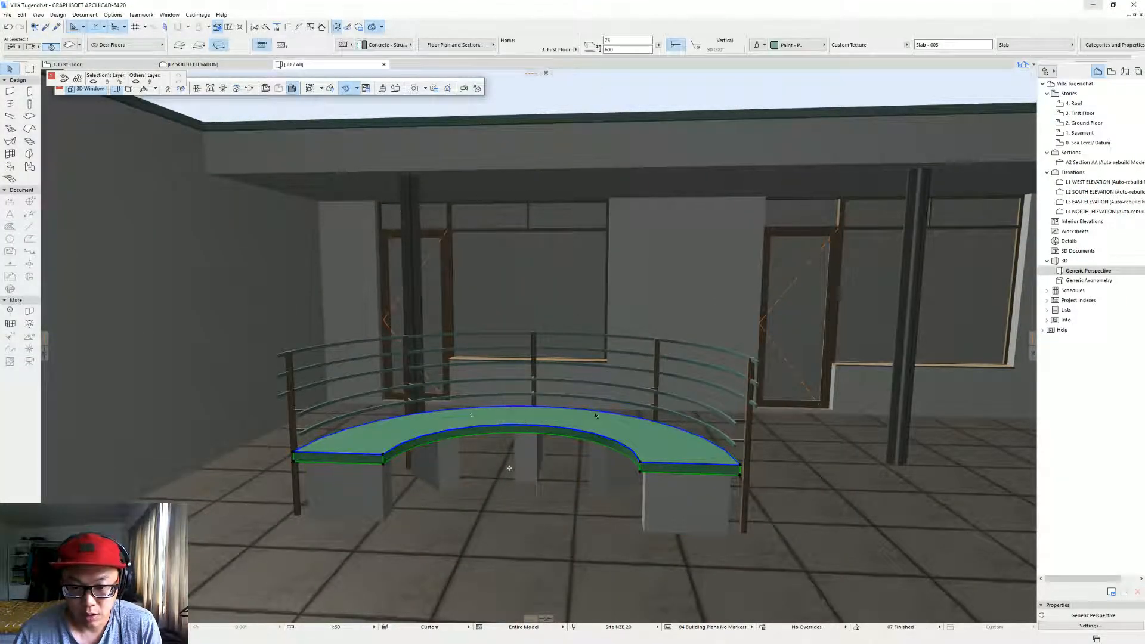
{"action": "double_click", "coordinate": [553, 421]}
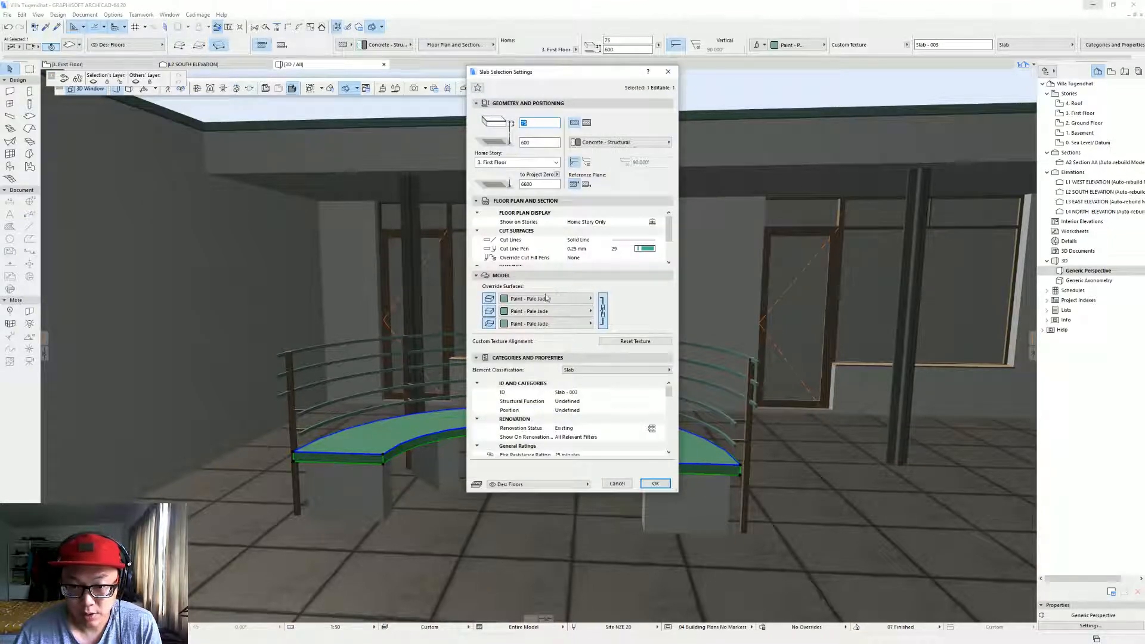
{"action": "left_click", "coordinate": [536, 304]}
{"action": "left_click", "coordinate": [726, 346]}
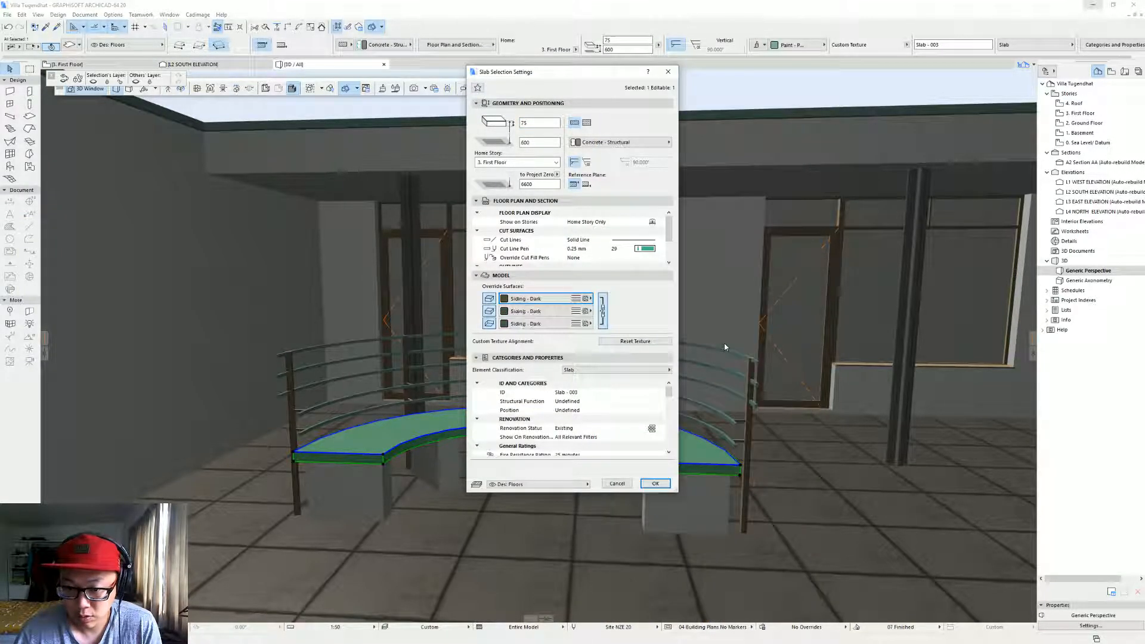
{"action": "key", "text": "Return"}
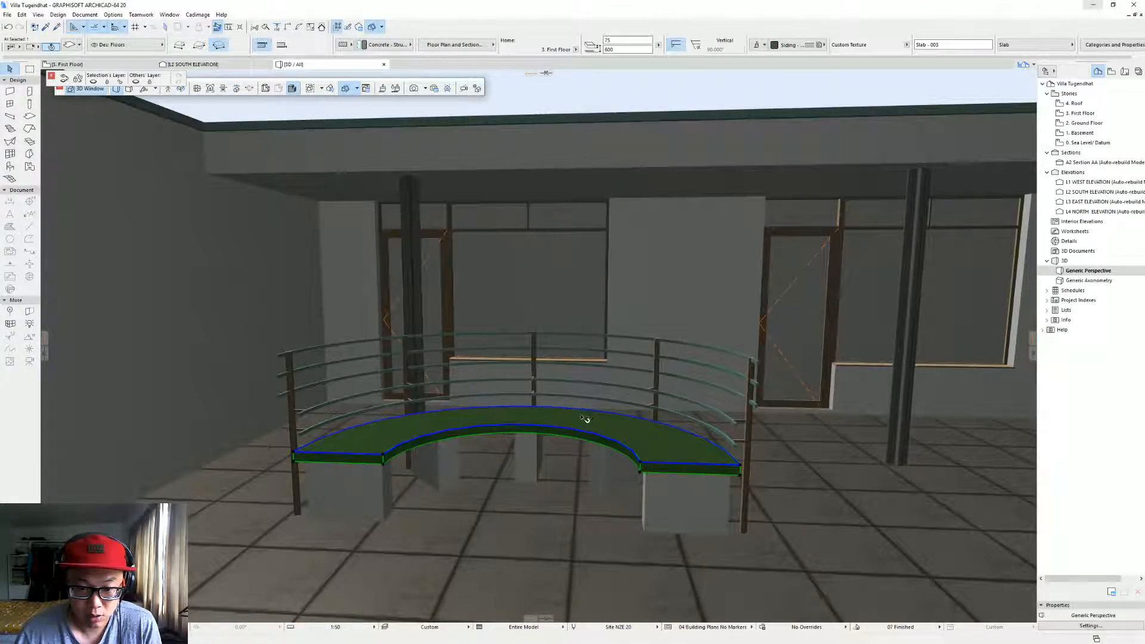
Override the bench seat slab's surfaces with Paint - Dark Gray.
{"action": "middle_click_drag", "start_coordinate": [584, 417], "coordinate": [591, 420], "text": "shift"}
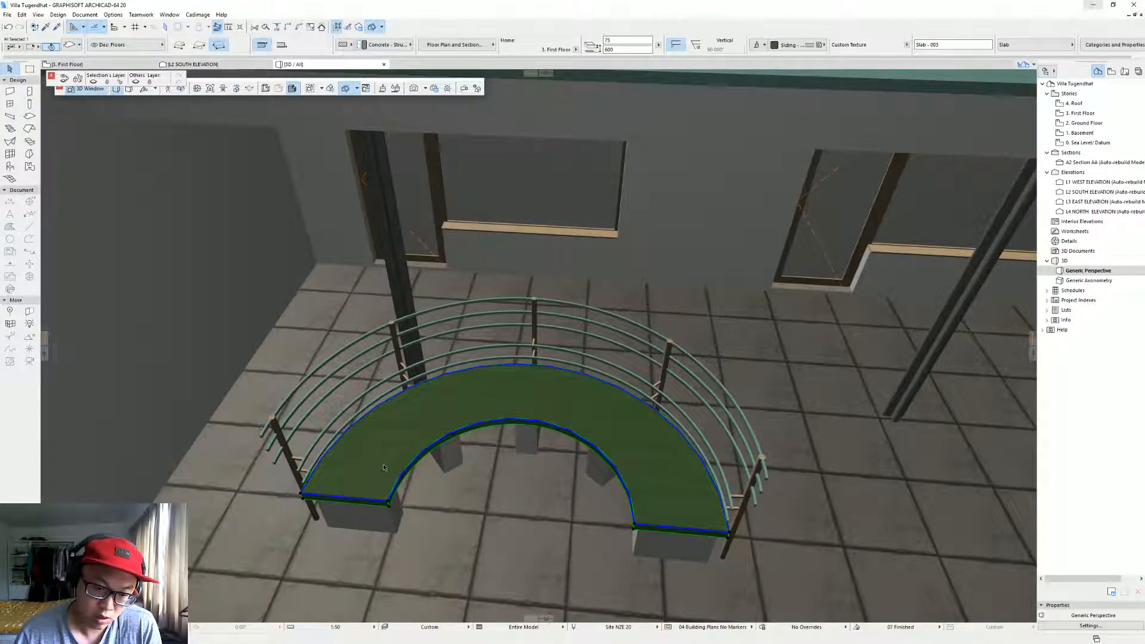
{"action": "key", "text": "ctrl+t"}
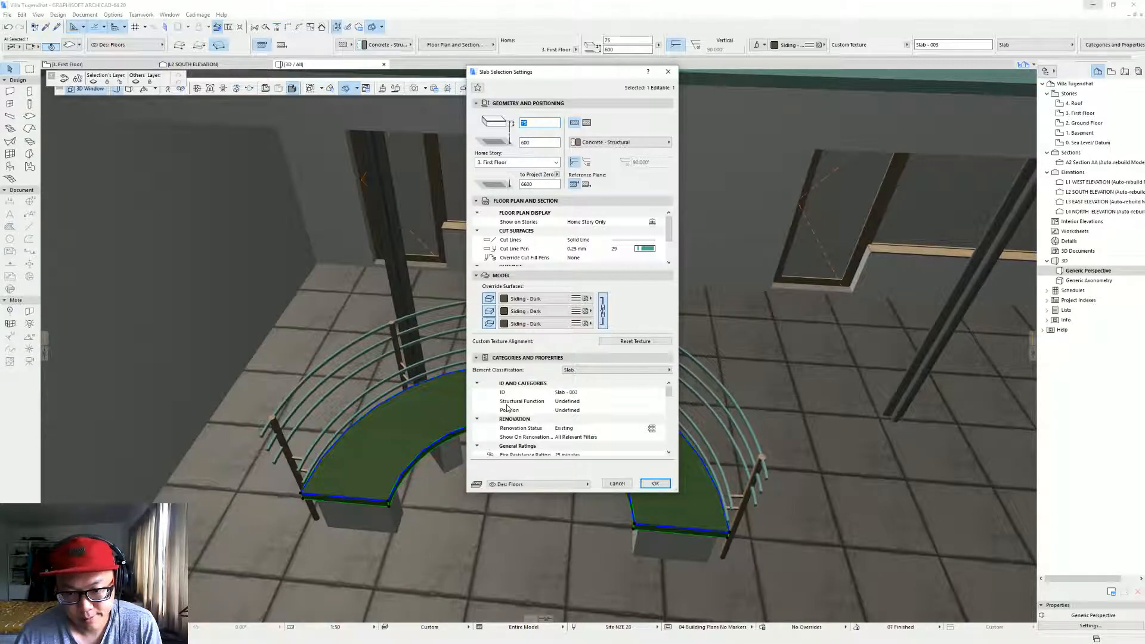
{"action": "left_click", "coordinate": [537, 310]}
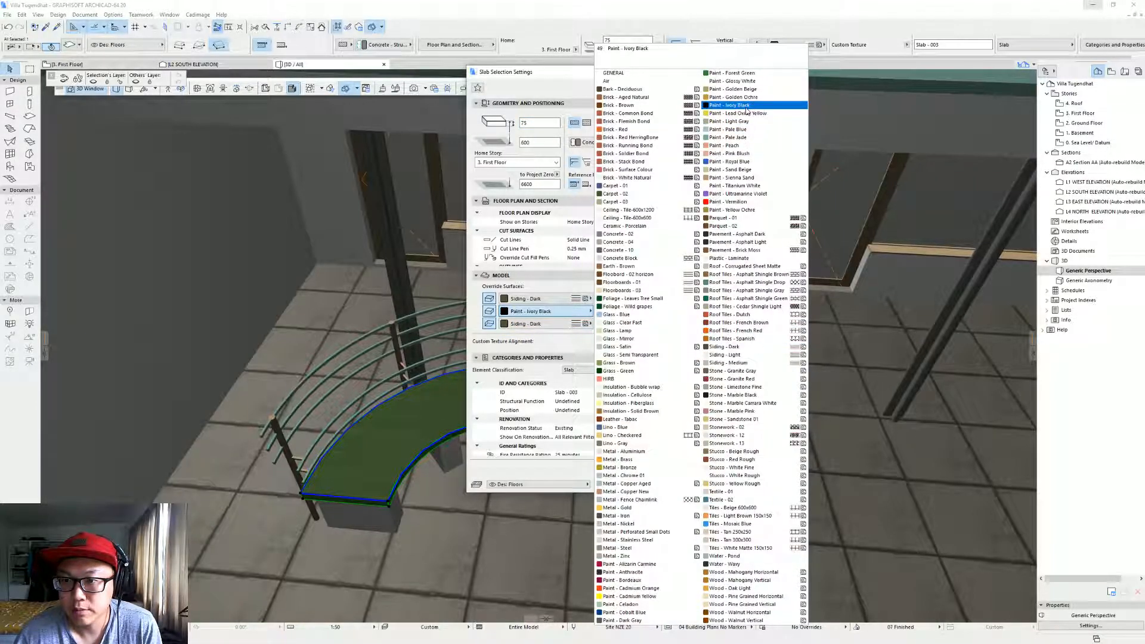
{"action": "left_click", "coordinate": [651, 620]}
{"action": "key", "text": "Return"}
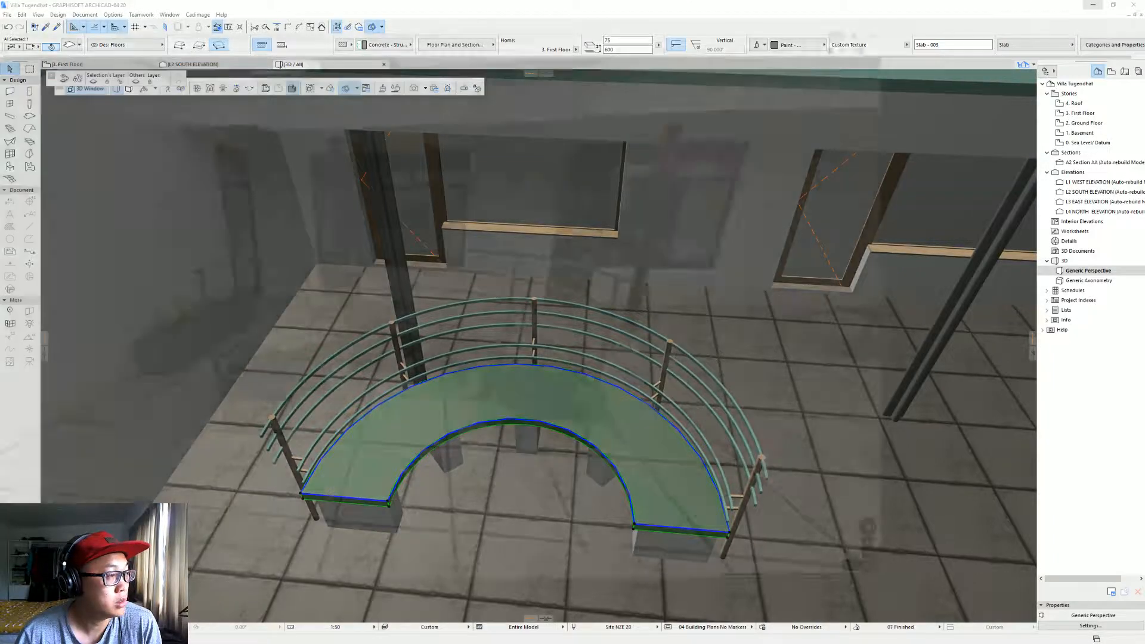
Check the railing in the Street View reference and try to select the bench railing's posts and short brackets in 3D.
{"action": "key", "text": "alt+Tab"}
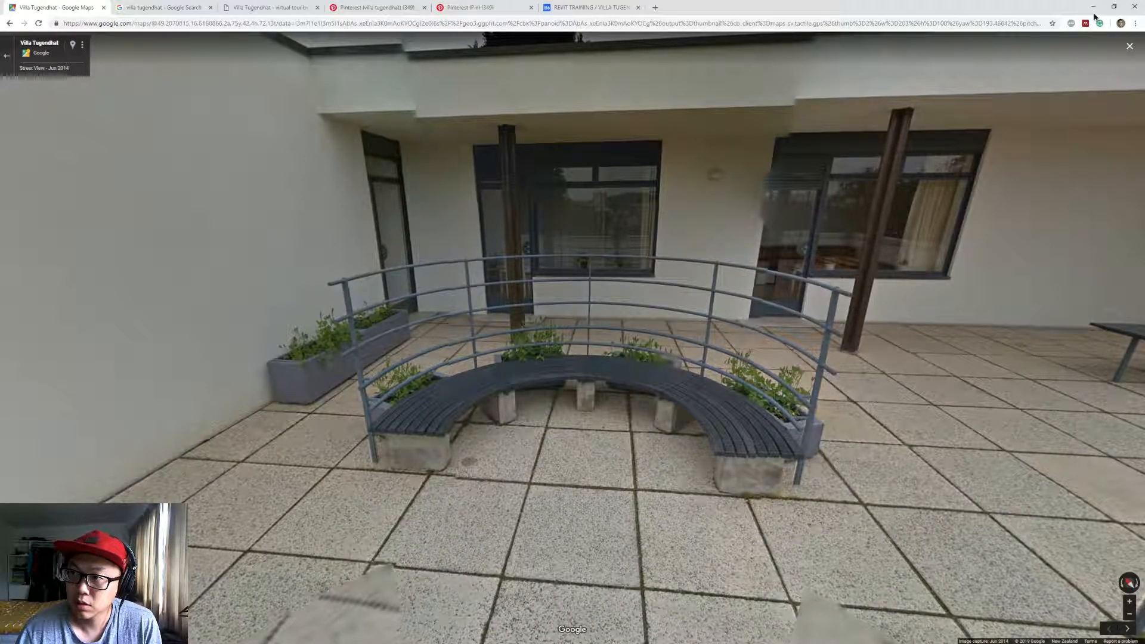
{"action": "left_click", "coordinate": [1114, 6]}
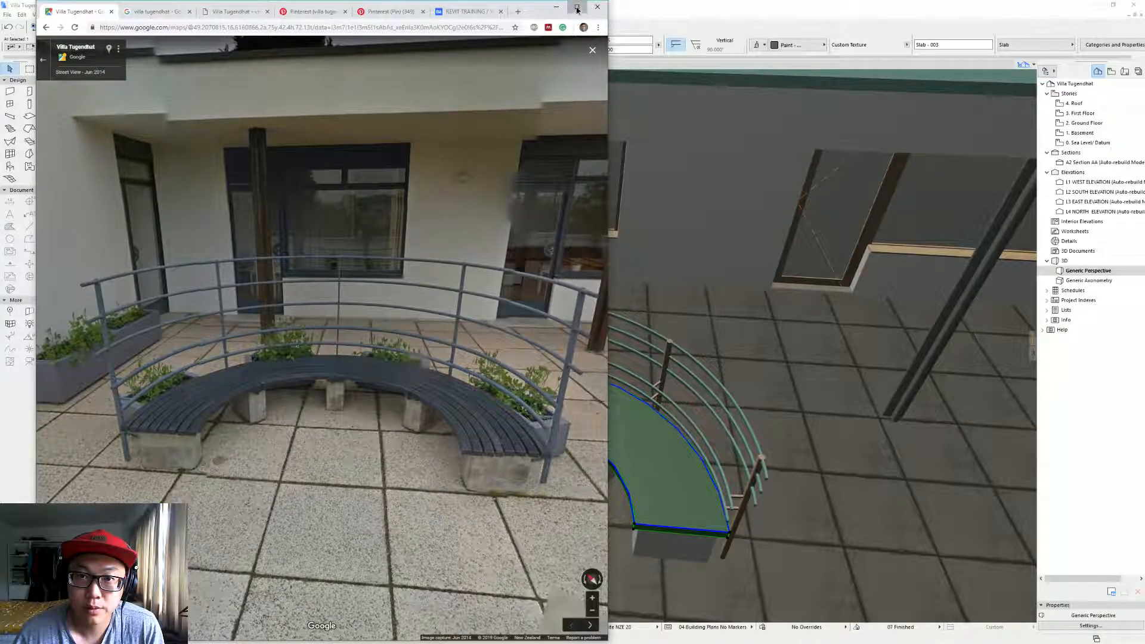
{"action": "left_click", "coordinate": [577, 8]}
{"action": "left_click", "coordinate": [1093, 5]}
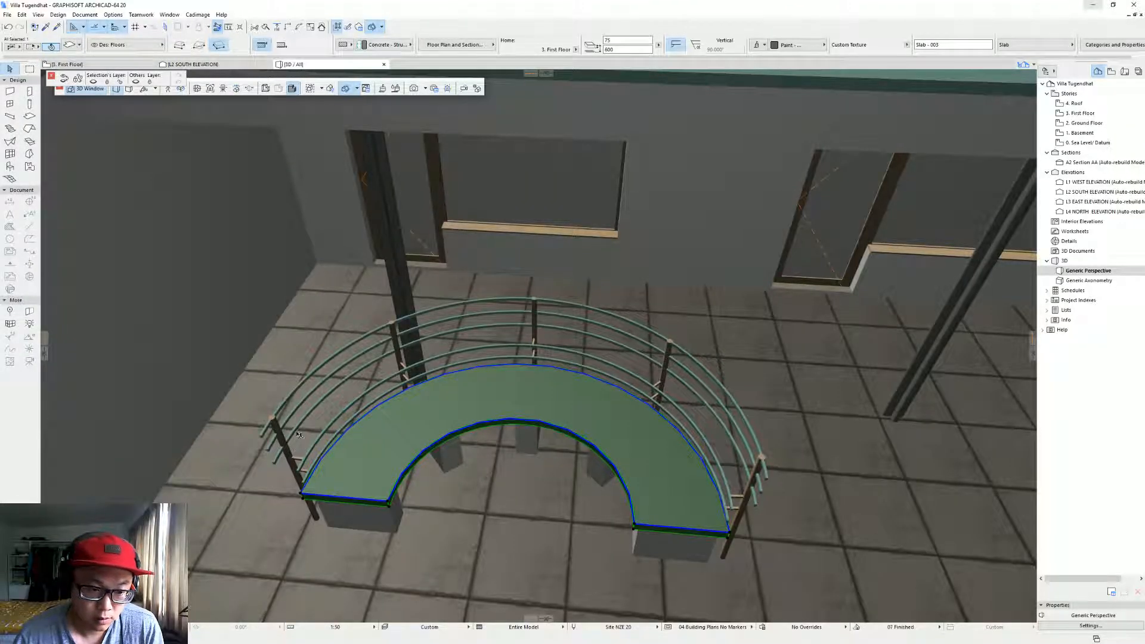
{"action": "left_click", "coordinate": [394, 326]}
{"action": "left_click", "coordinate": [396, 332]}
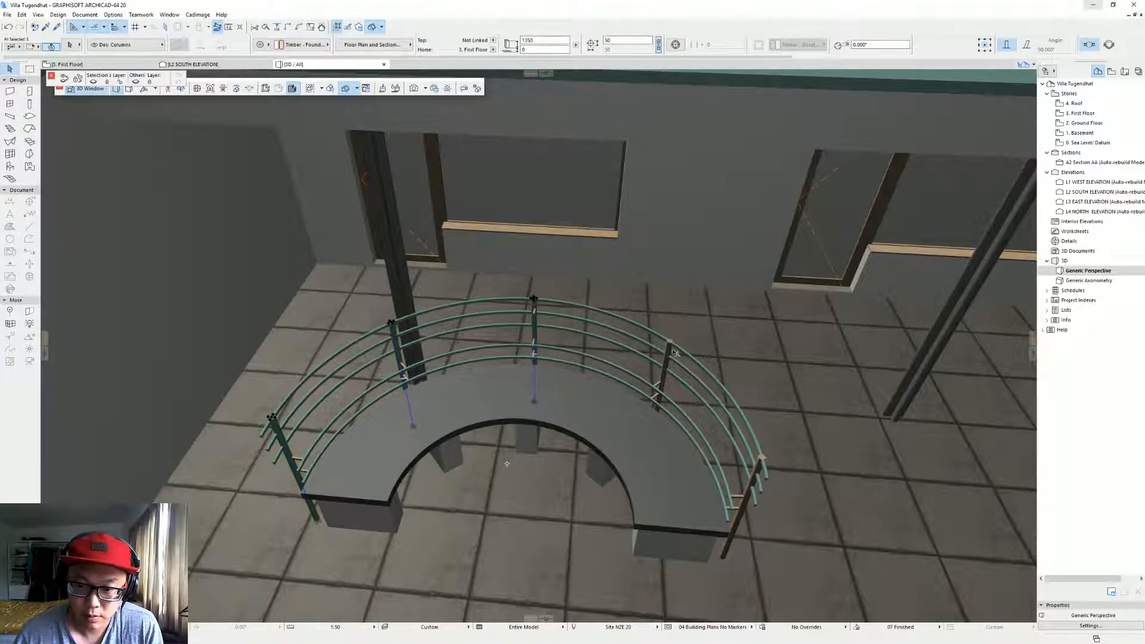
{"action": "left_click", "coordinate": [737, 497], "text": "shift"}
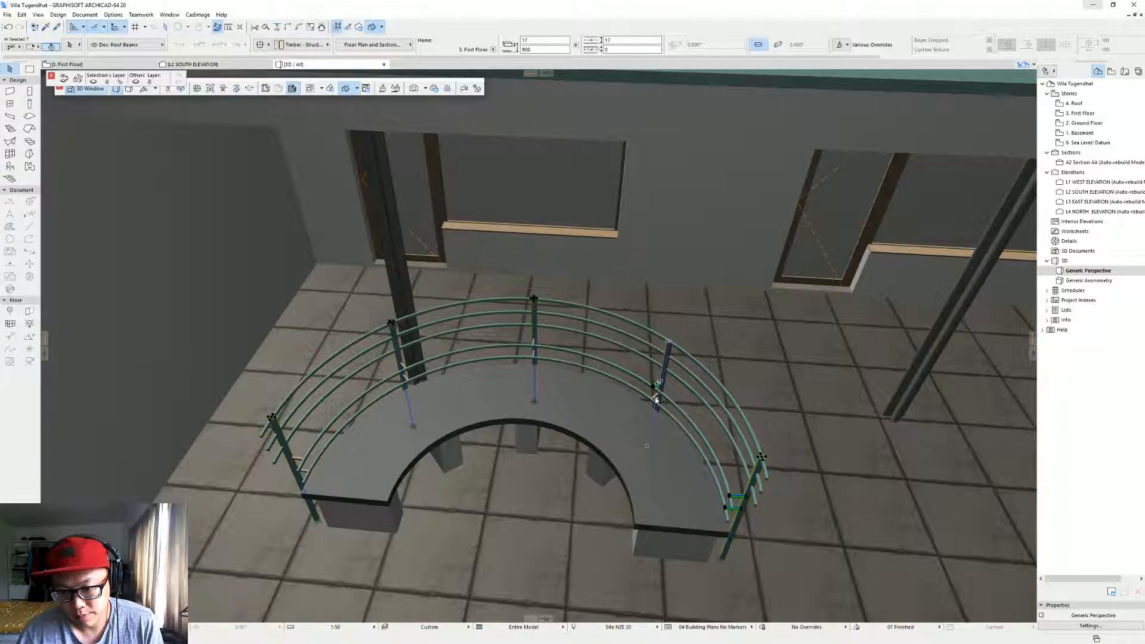
{"action": "left_click", "coordinate": [534, 347], "text": "shift"}
{"action": "left_click", "coordinate": [534, 357], "text": "shift"}
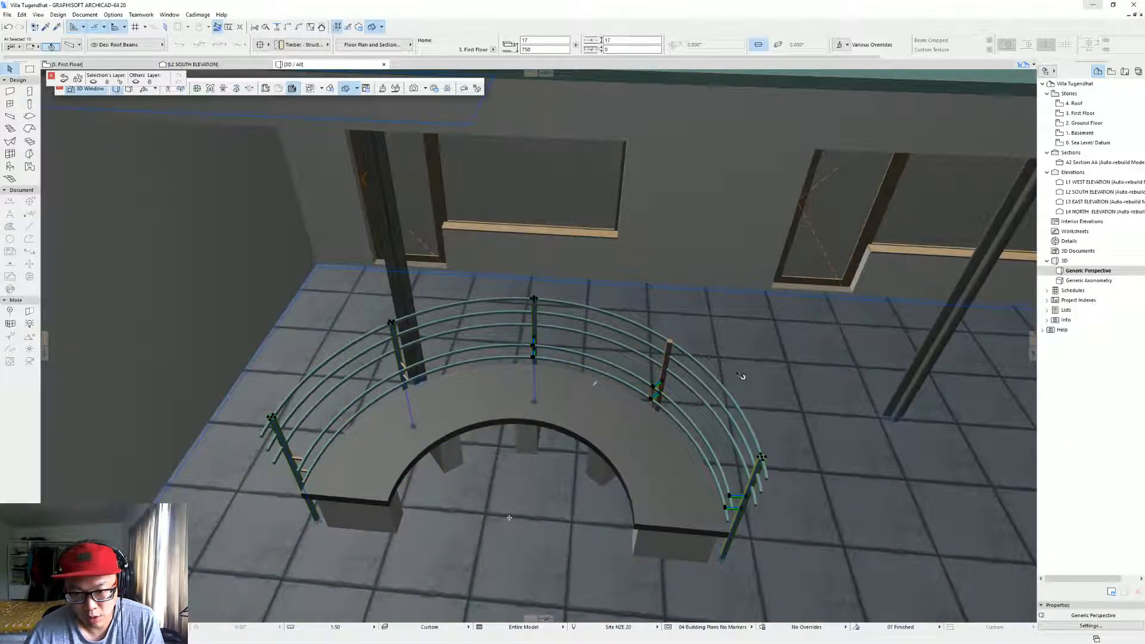
Draw an all-stories marquee around the semicircular bench on the First Floor plan and display only that area in 3D.
{"action": "key", "text": "F2"}
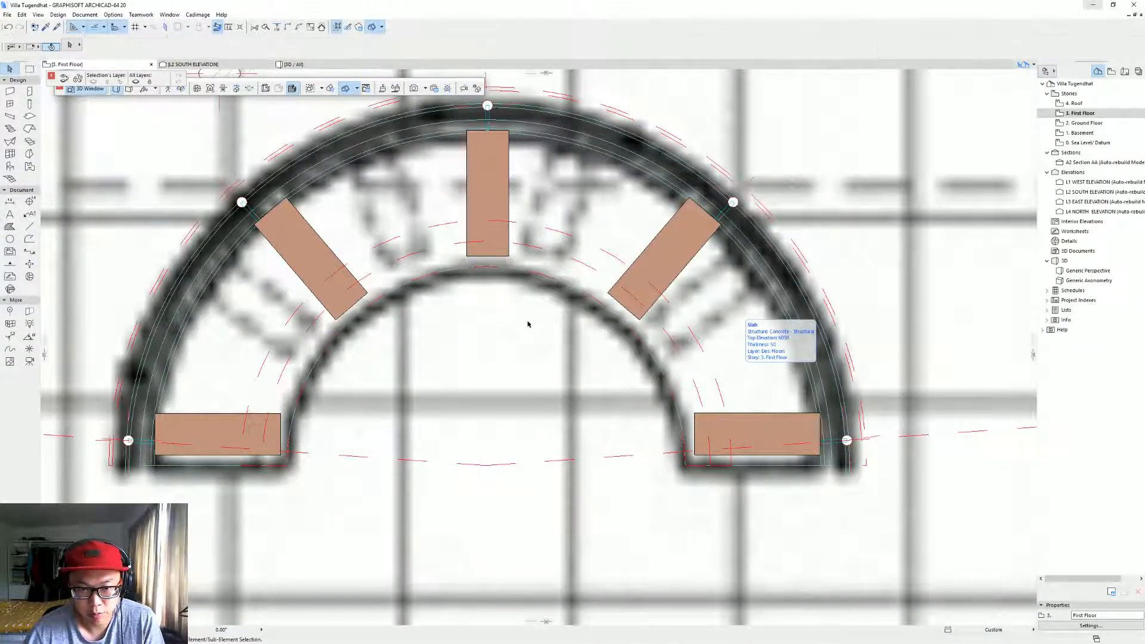
{"action": "scroll", "coordinate": [519, 327], "scroll_direction": "down", "scroll_amount": 6}
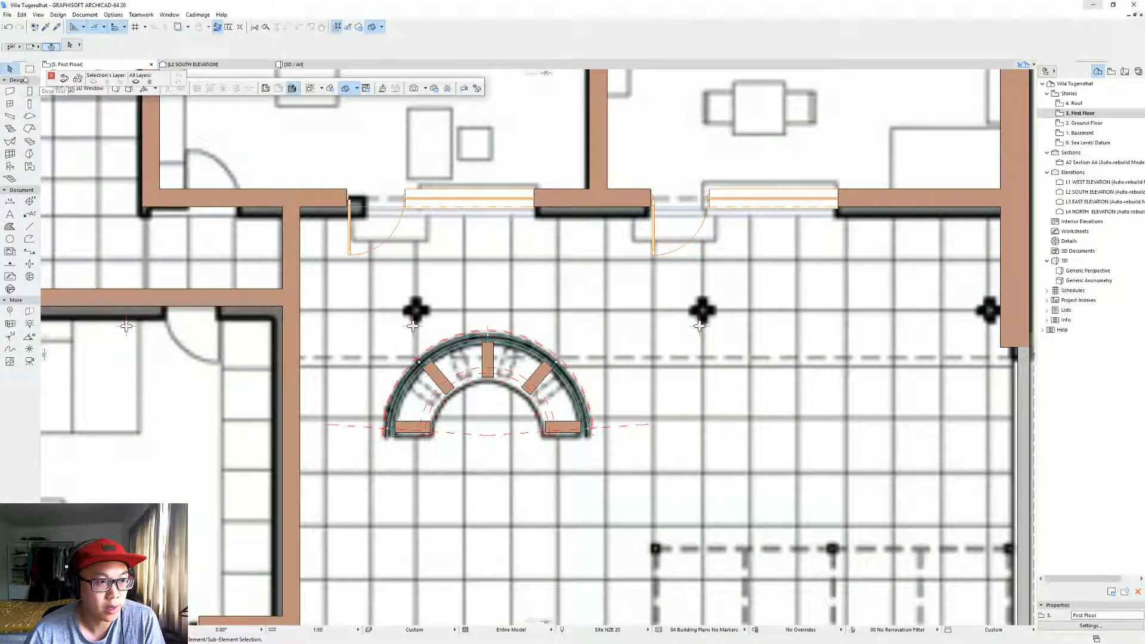
{"action": "left_click", "coordinate": [29, 70]}
{"action": "left_click", "coordinate": [30, 44]}
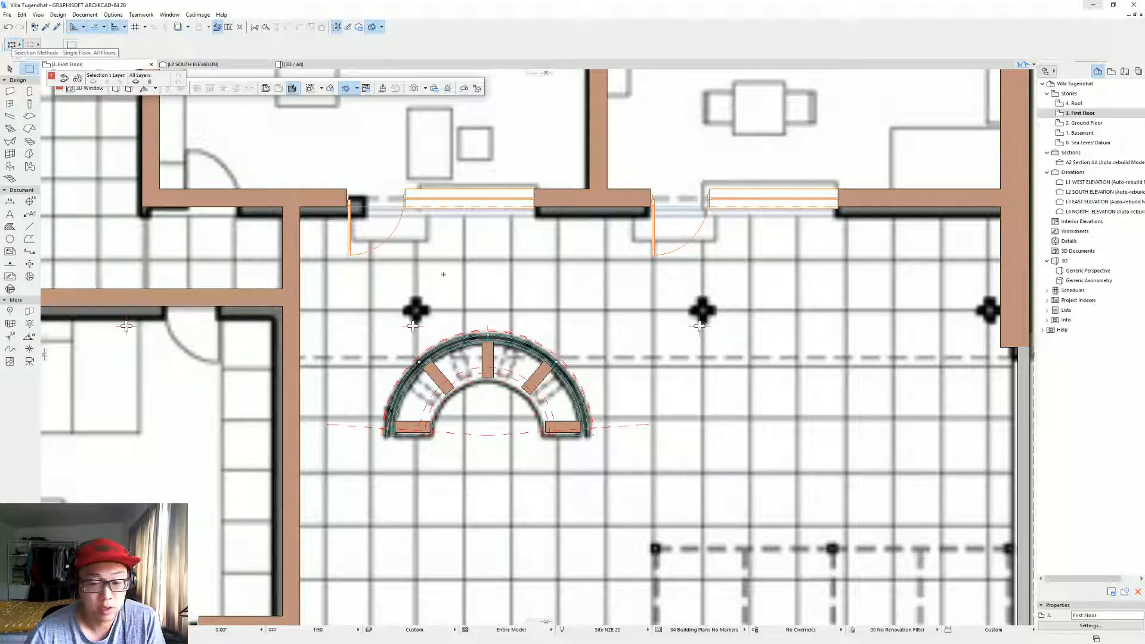
{"action": "left_click_drag", "start_coordinate": [633, 466], "coordinate": [331, 274]}
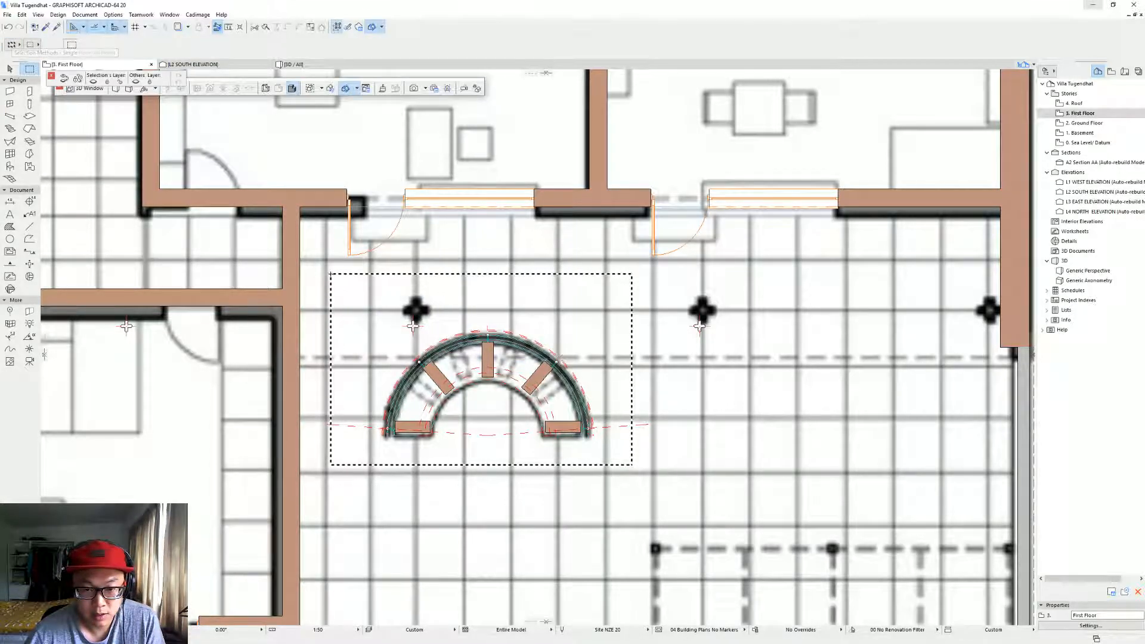
{"action": "key", "text": "F5"}
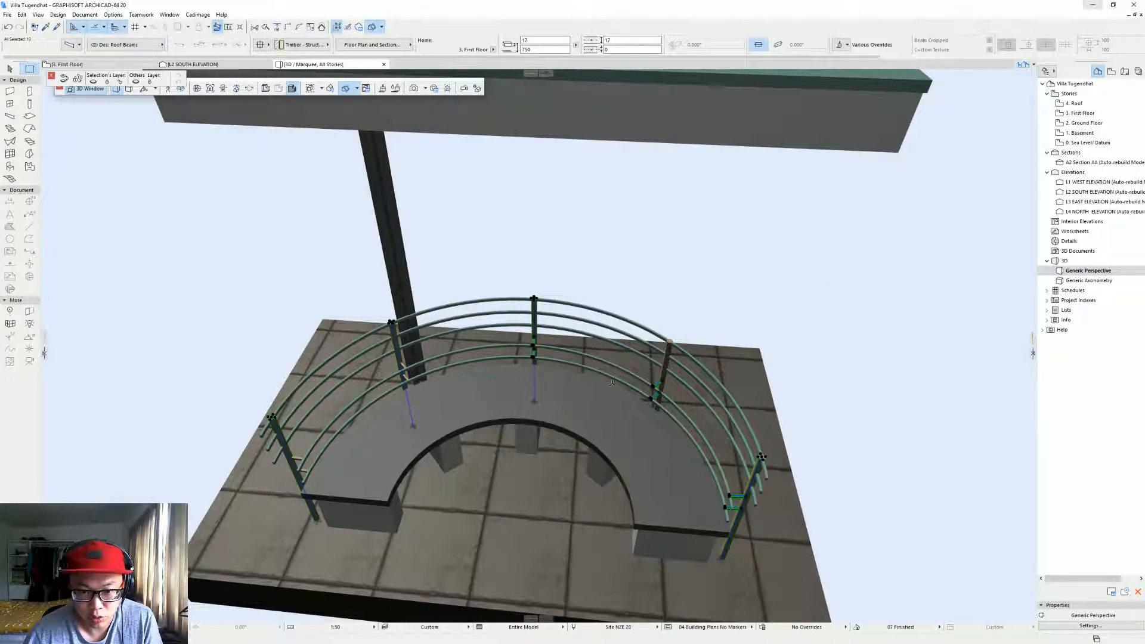
Complete the selection of the bench railing's posts and override their surface with Paint - Pale Jade.
{"action": "middle_click_drag", "start_coordinate": [631, 358], "coordinate": [896, 302], "text": "shift"}
{"action": "middle_click_drag", "start_coordinate": [558, 246], "coordinate": [704, 282], "text": "shift"}
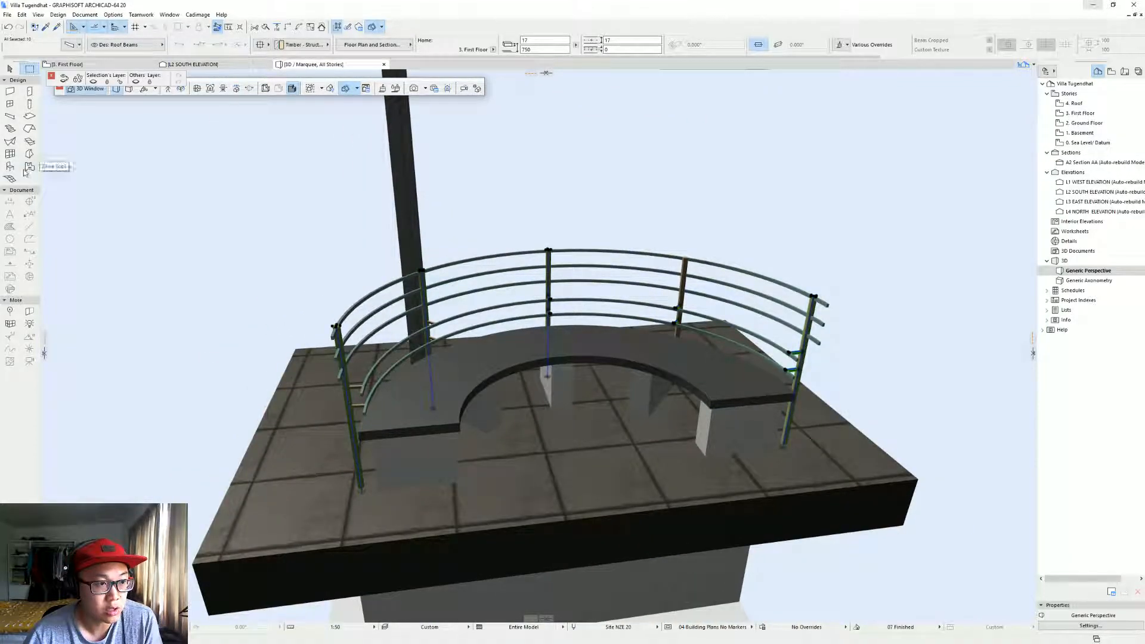
{"action": "left_click", "coordinate": [10, 115]}
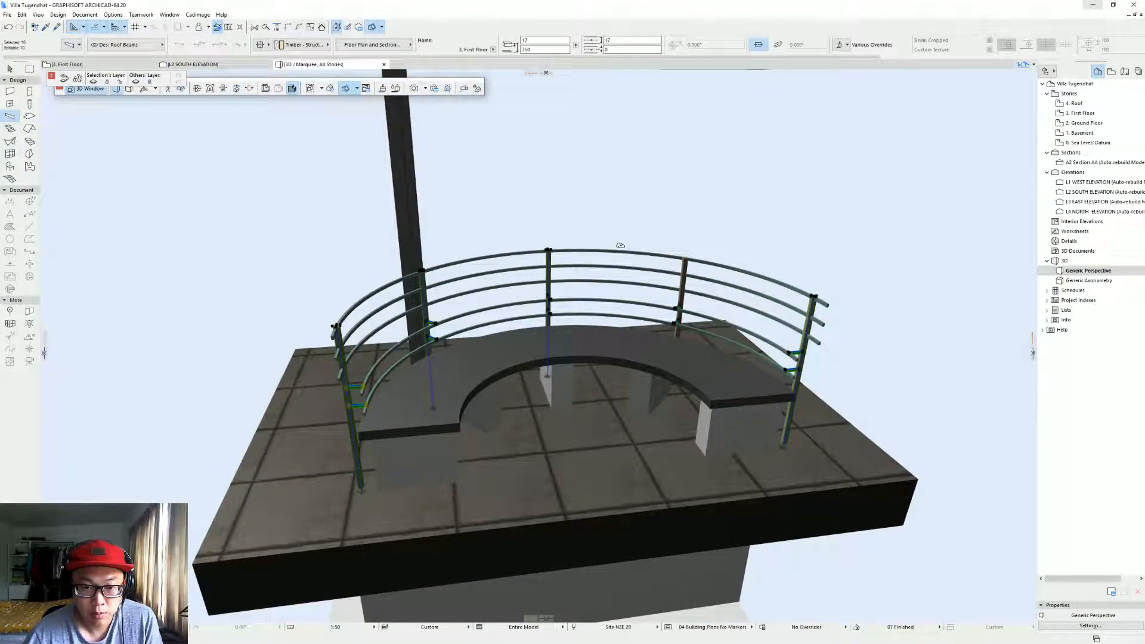
{"action": "middle_click_drag", "start_coordinate": [716, 281], "coordinate": [339, 298], "text": "shift"}
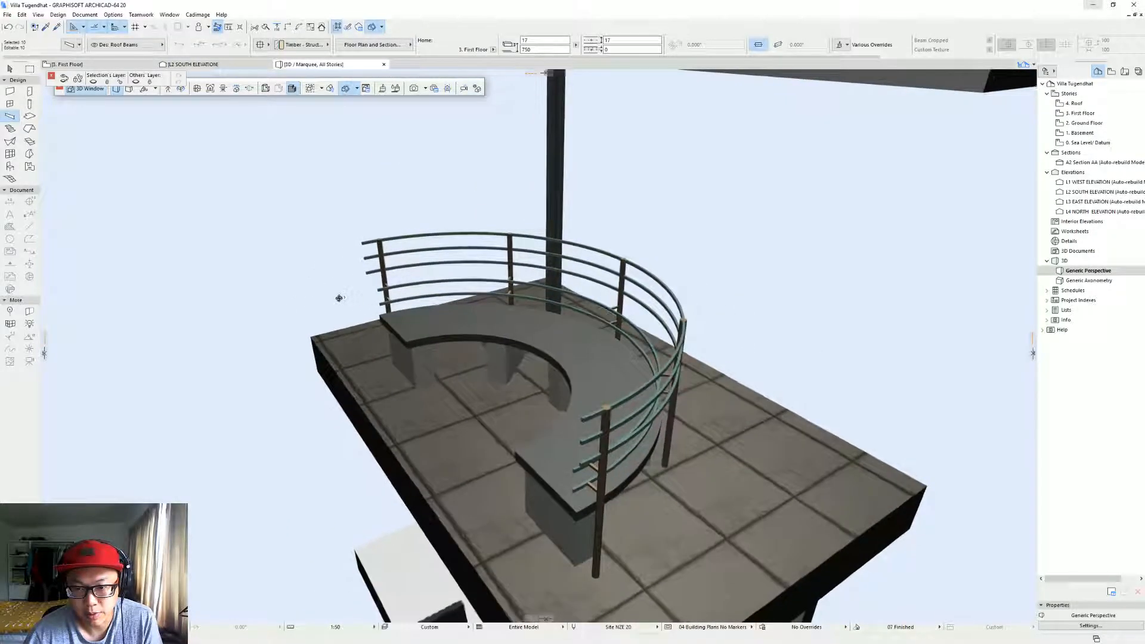
{"action": "middle_click_drag", "start_coordinate": [661, 294], "coordinate": [700, 296], "text": "shift"}
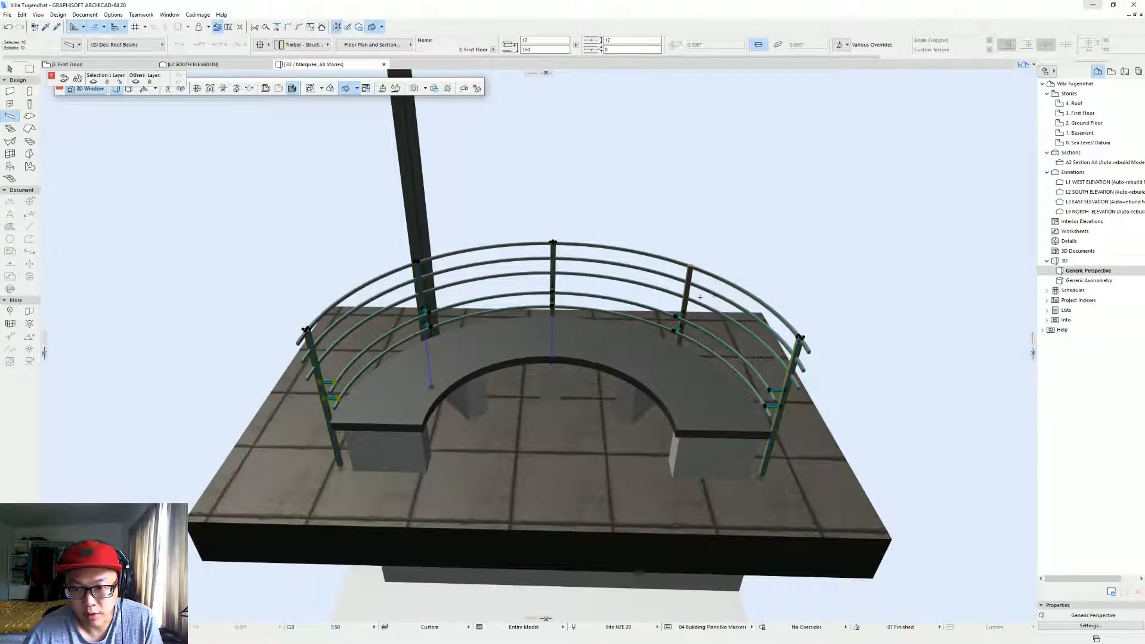
{"action": "middle_click_drag", "start_coordinate": [559, 258], "coordinate": [447, 289], "text": "shift"}
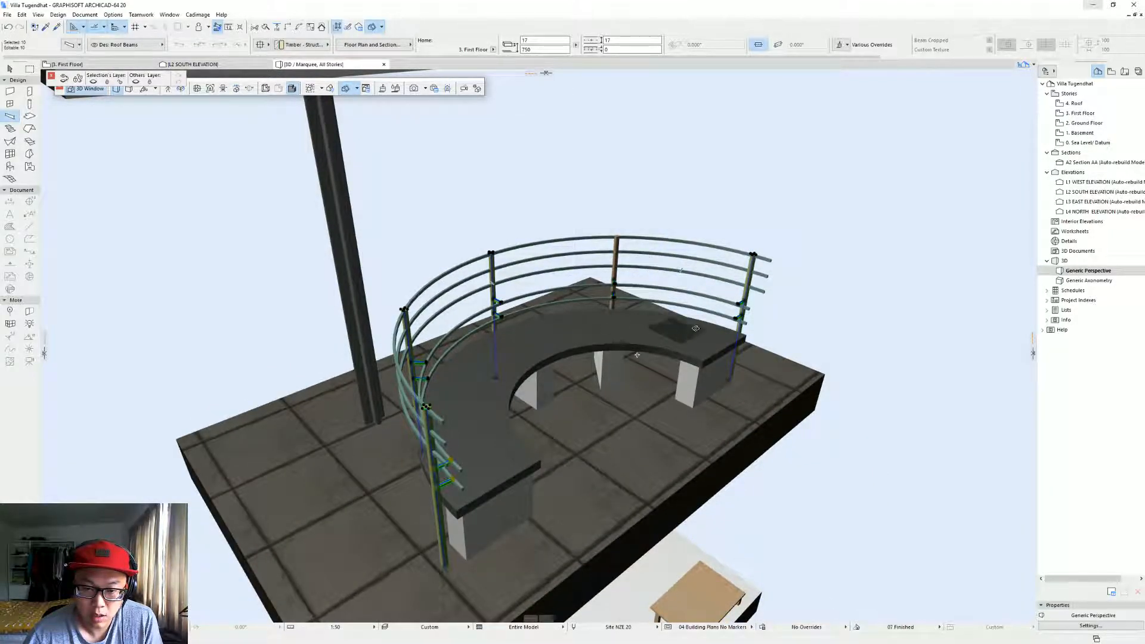
{"action": "left_click", "coordinate": [619, 250], "text": "shift"}
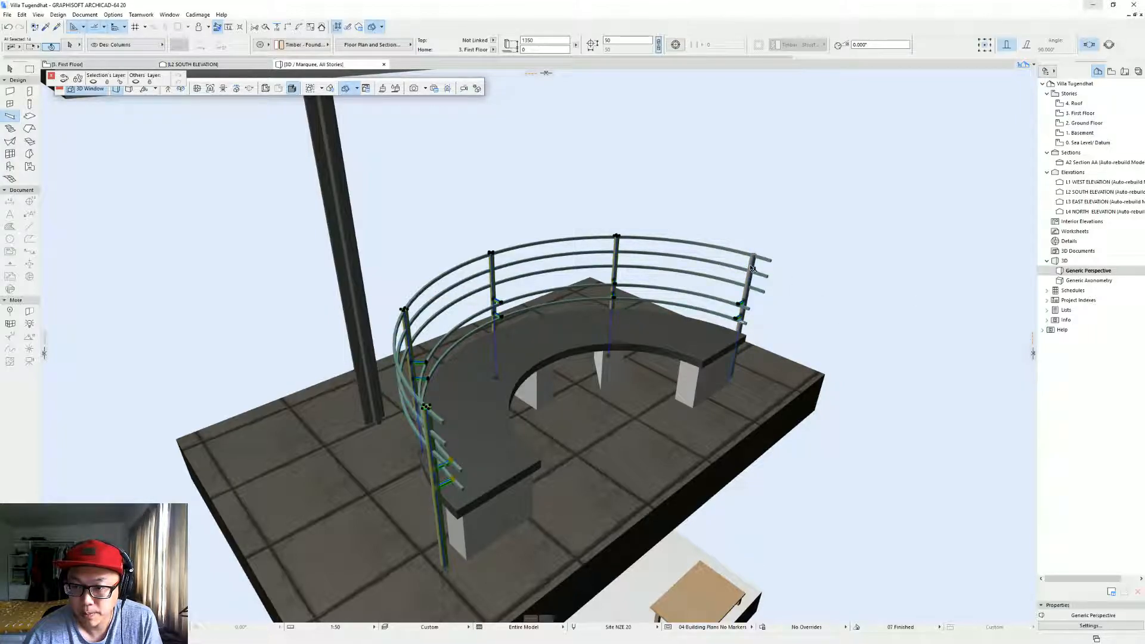
{"action": "middle_click_drag", "start_coordinate": [469, 283], "coordinate": [790, 363], "text": "shift"}
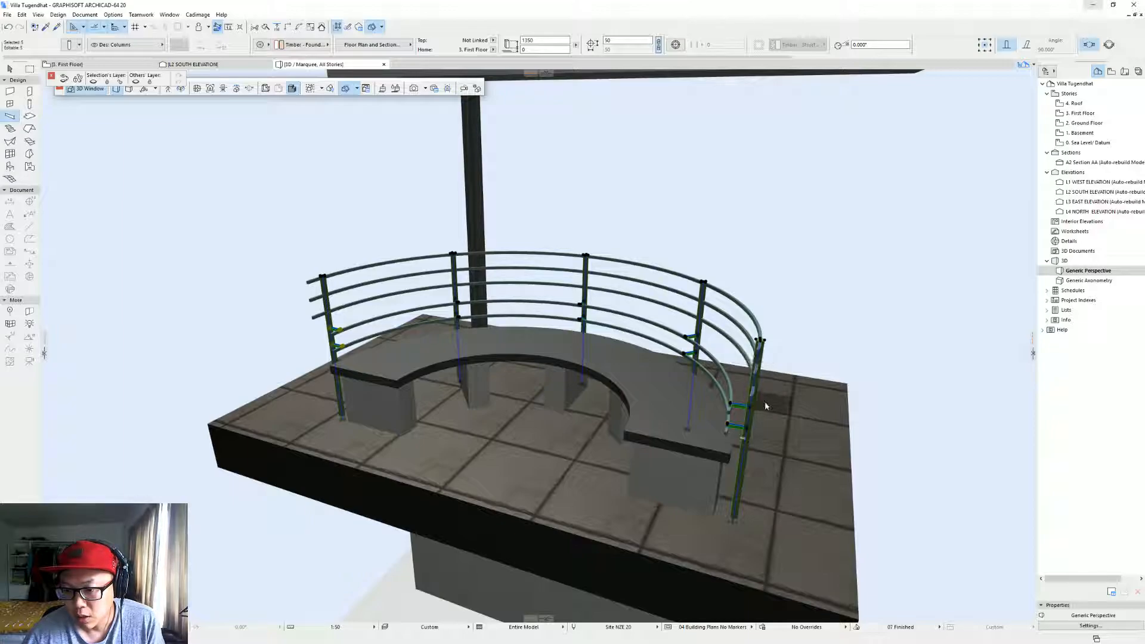
{"action": "middle_click_drag", "start_coordinate": [771, 401], "coordinate": [827, 386], "text": "shift"}
{"action": "key", "text": "ctrl+t"}
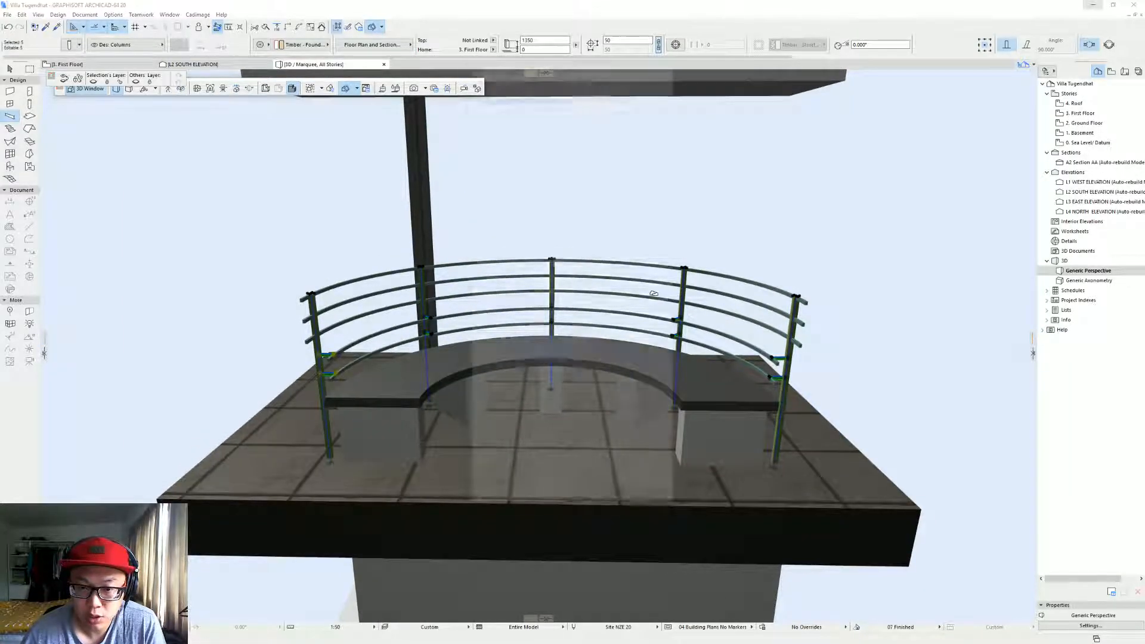
{"action": "left_click", "coordinate": [568, 346]}
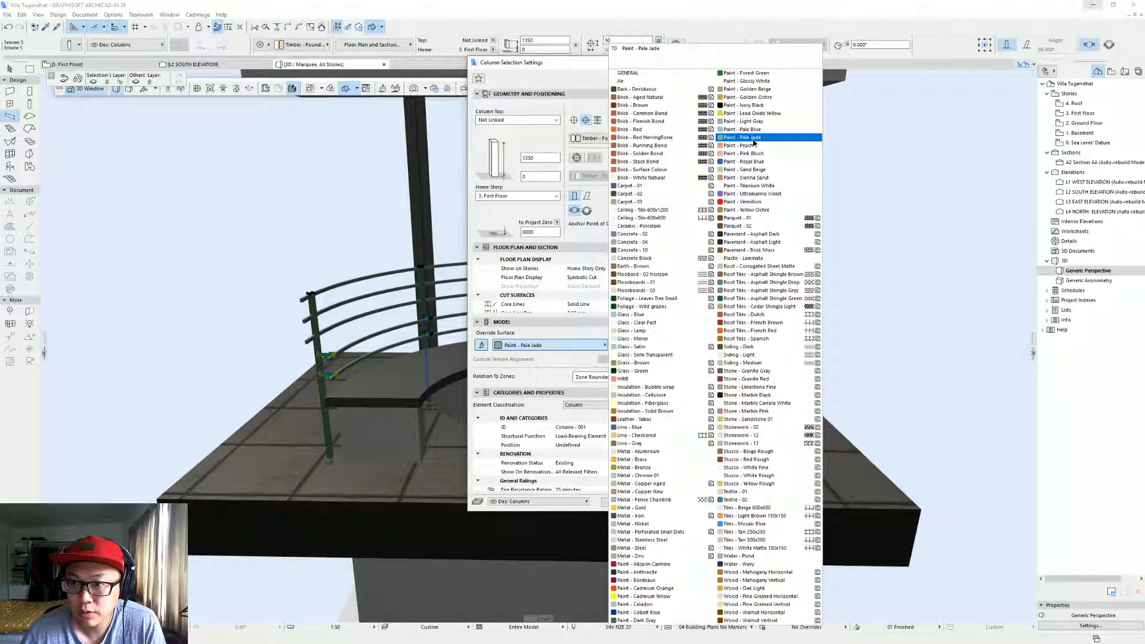
{"action": "left_click", "coordinate": [750, 139]}
{"action": "key", "text": "Return"}
Deselect the railing posts, keeping the short brackets, and override all the brackets' surfaces with Paint - Pale Jade.
{"action": "middle_click_drag", "start_coordinate": [748, 139], "coordinate": [746, 167], "text": "shift"}
{"action": "middle_click_drag", "start_coordinate": [626, 376], "coordinate": [574, 410], "text": "shift"}
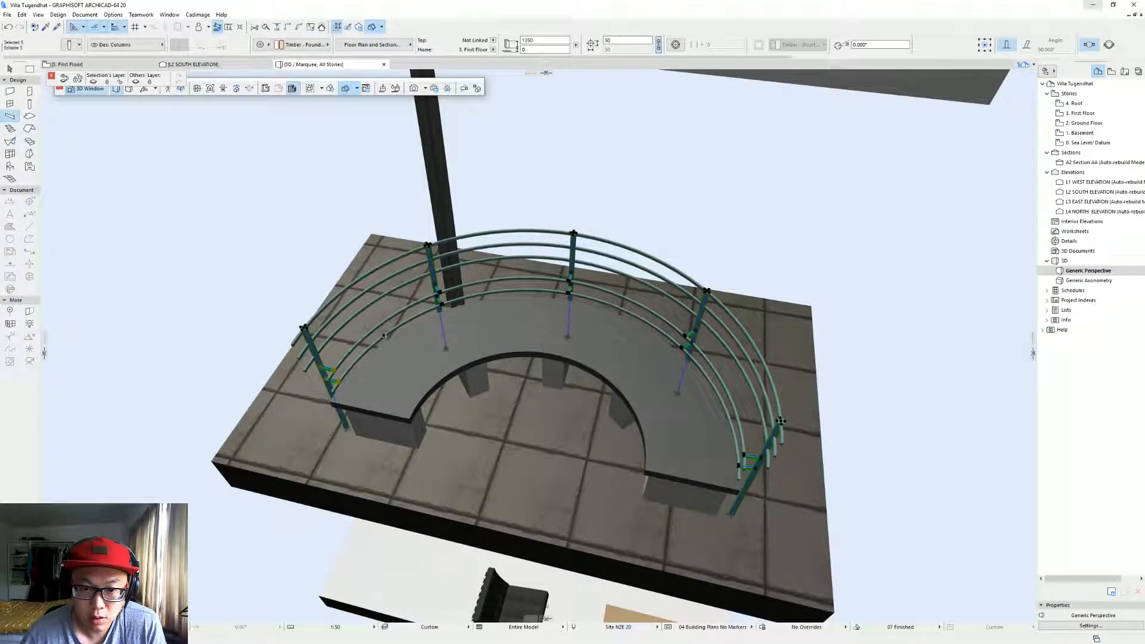
{"action": "middle_click_drag", "start_coordinate": [384, 332], "coordinate": [439, 343], "text": "shift"}
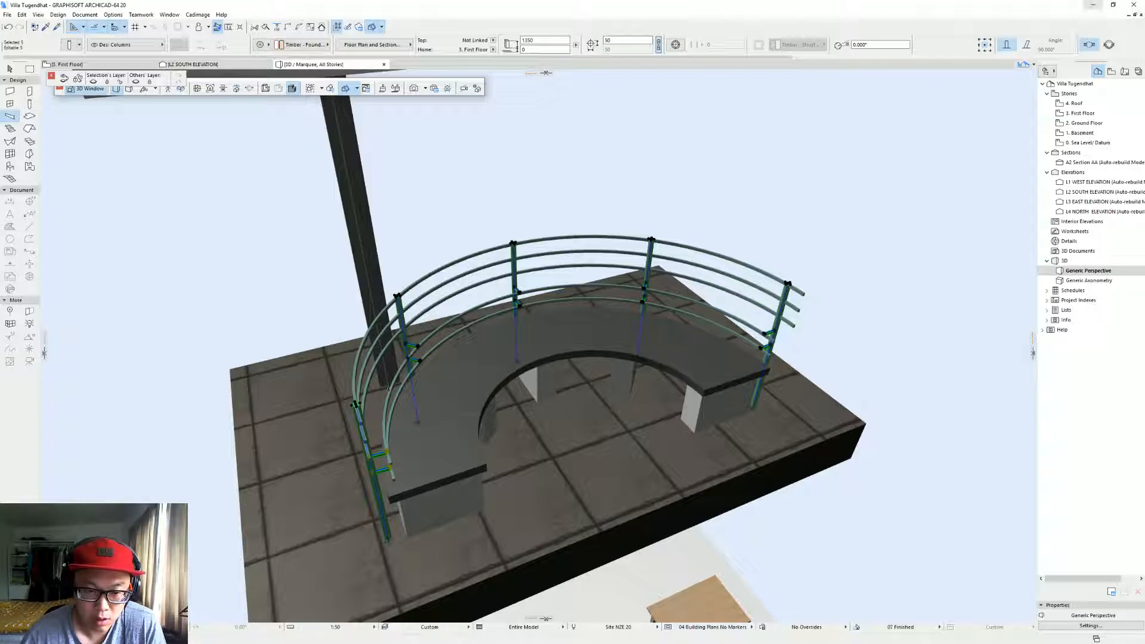
{"action": "left_click", "coordinate": [374, 478], "text": "shift"}
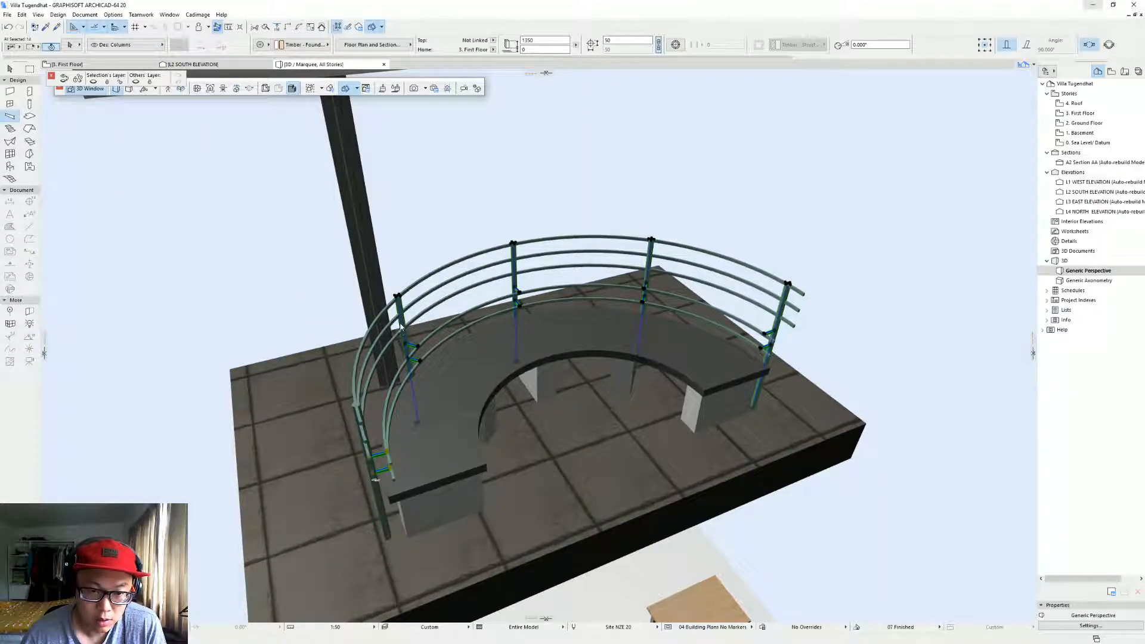
{"action": "left_click", "coordinate": [413, 316], "text": "shift"}
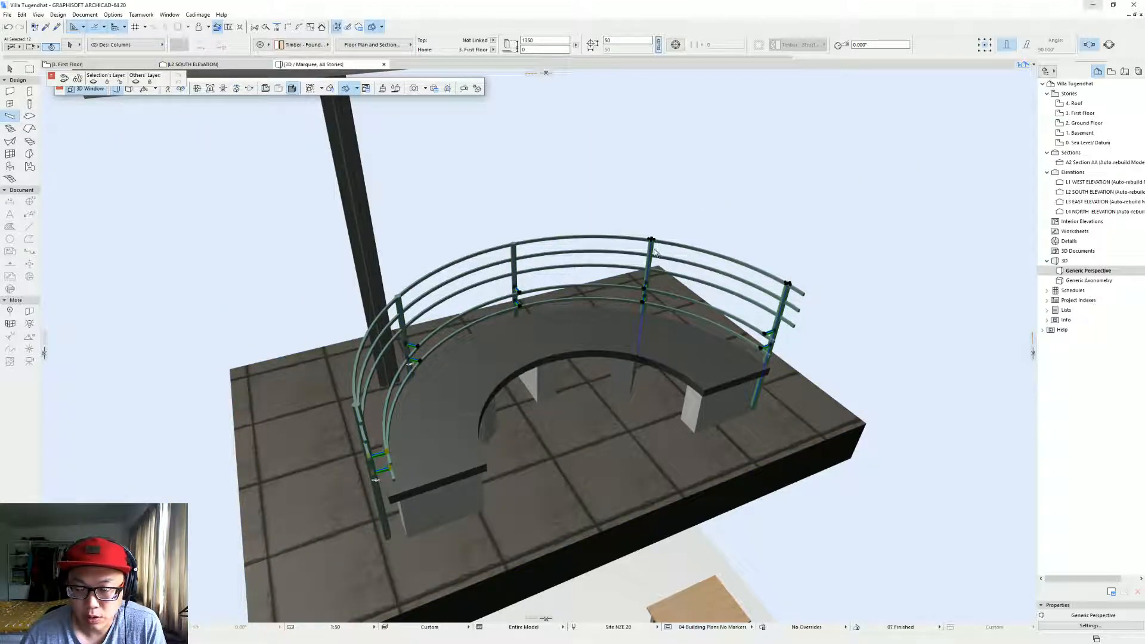
{"action": "left_click", "coordinate": [789, 295], "text": "shift"}
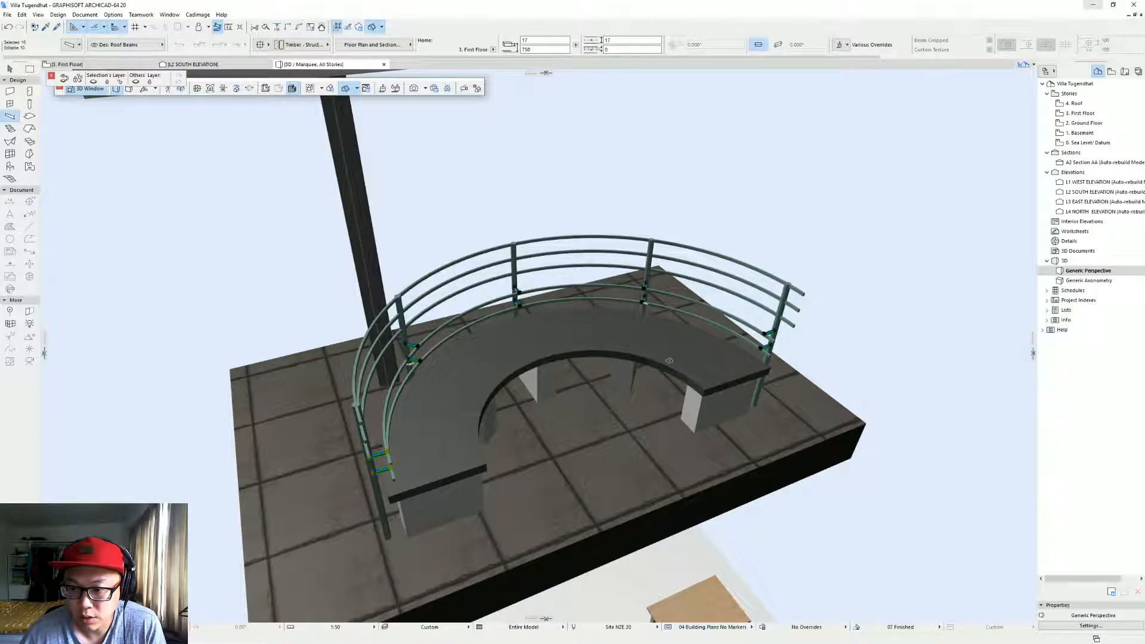
{"action": "middle_click_drag", "start_coordinate": [789, 296], "coordinate": [494, 261], "text": "shift"}
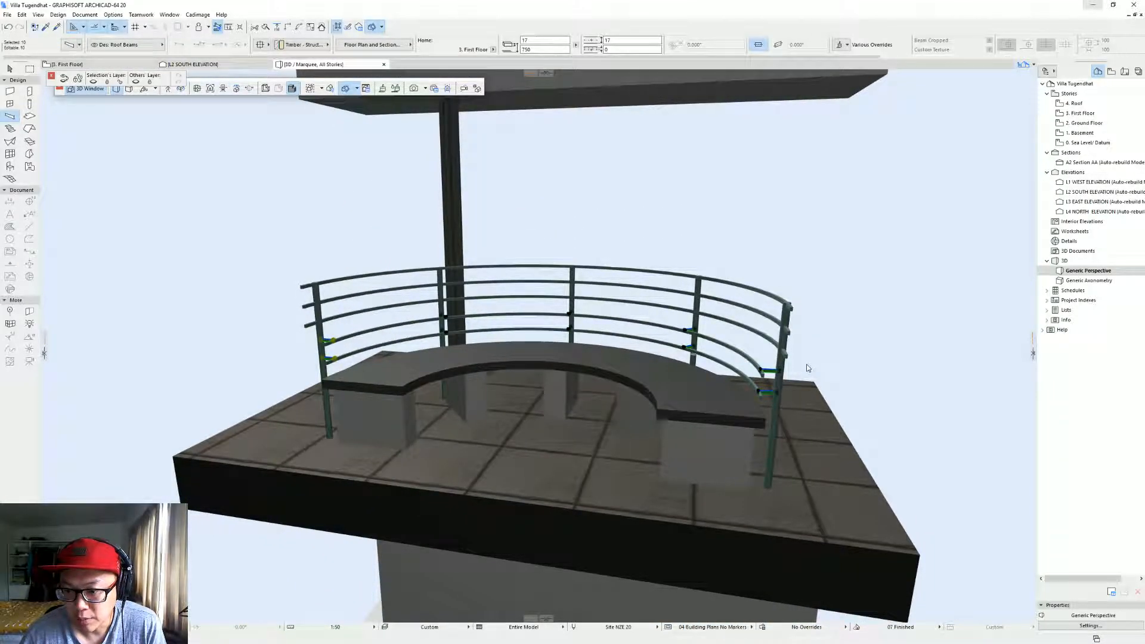
{"action": "middle_click_drag", "start_coordinate": [808, 368], "coordinate": [762, 432], "text": "shift"}
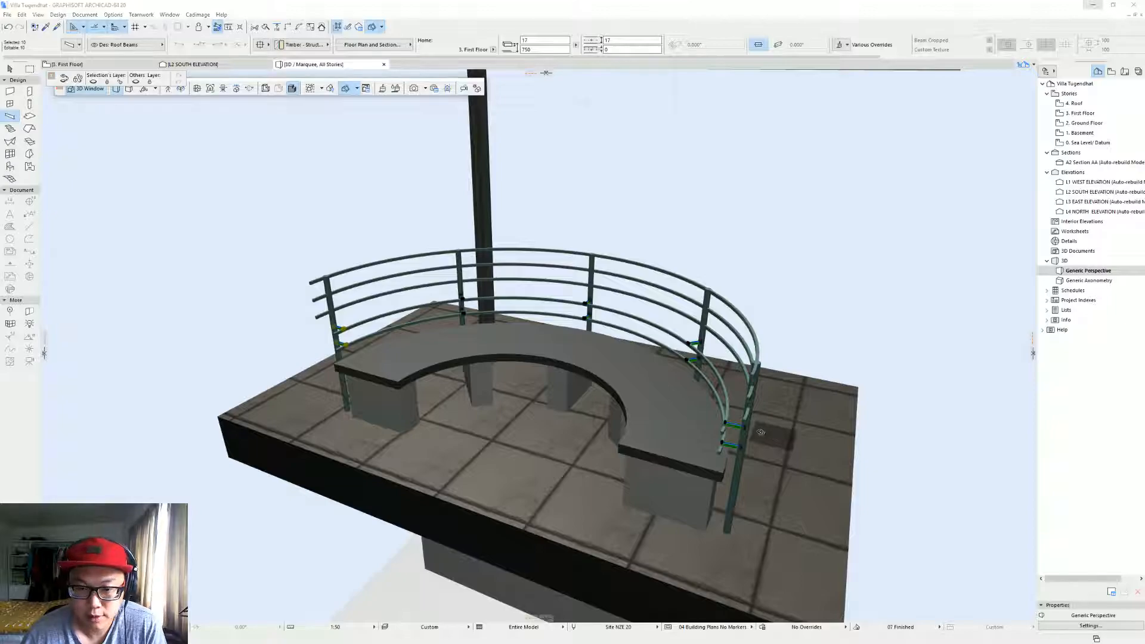
{"action": "key", "text": "ctrl+t"}
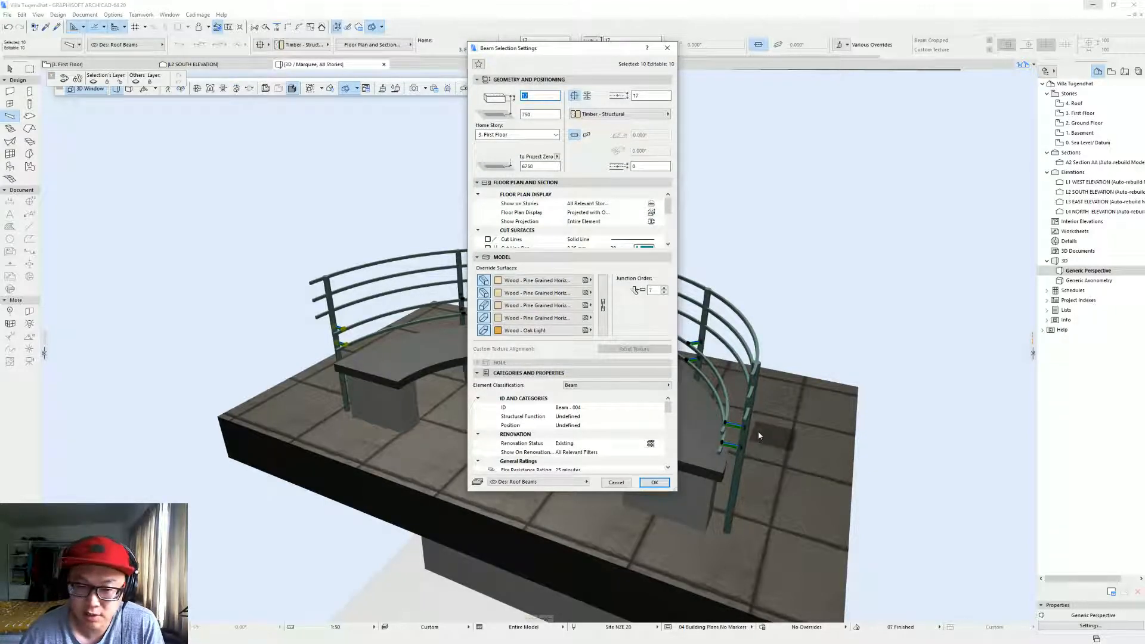
{"action": "left_click", "coordinate": [537, 317]}
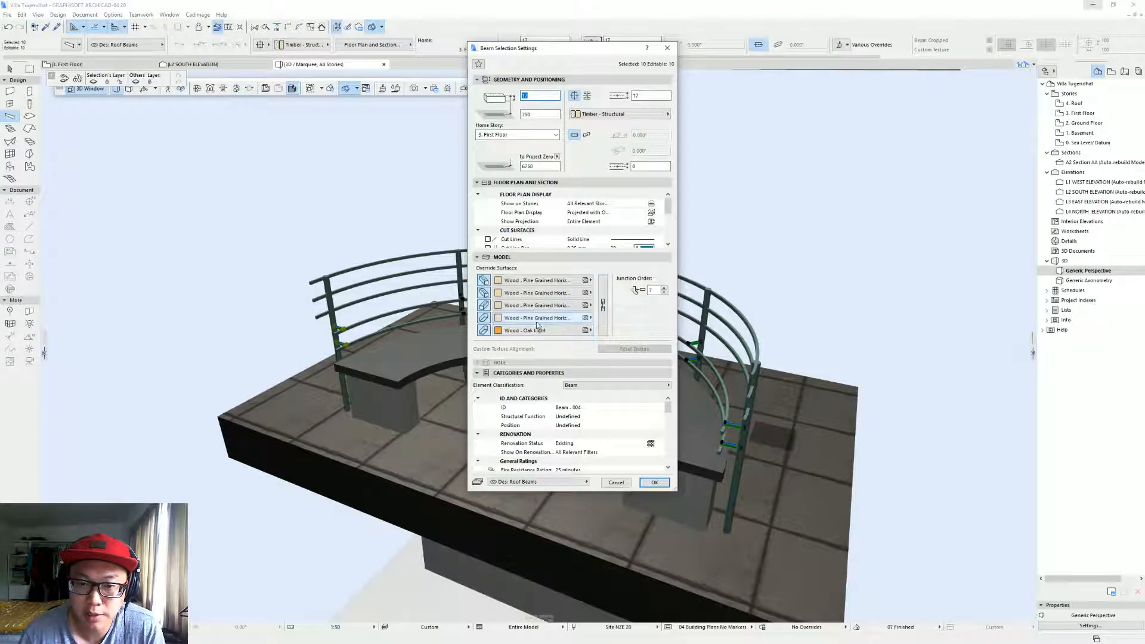
{"action": "left_click", "coordinate": [742, 140]}
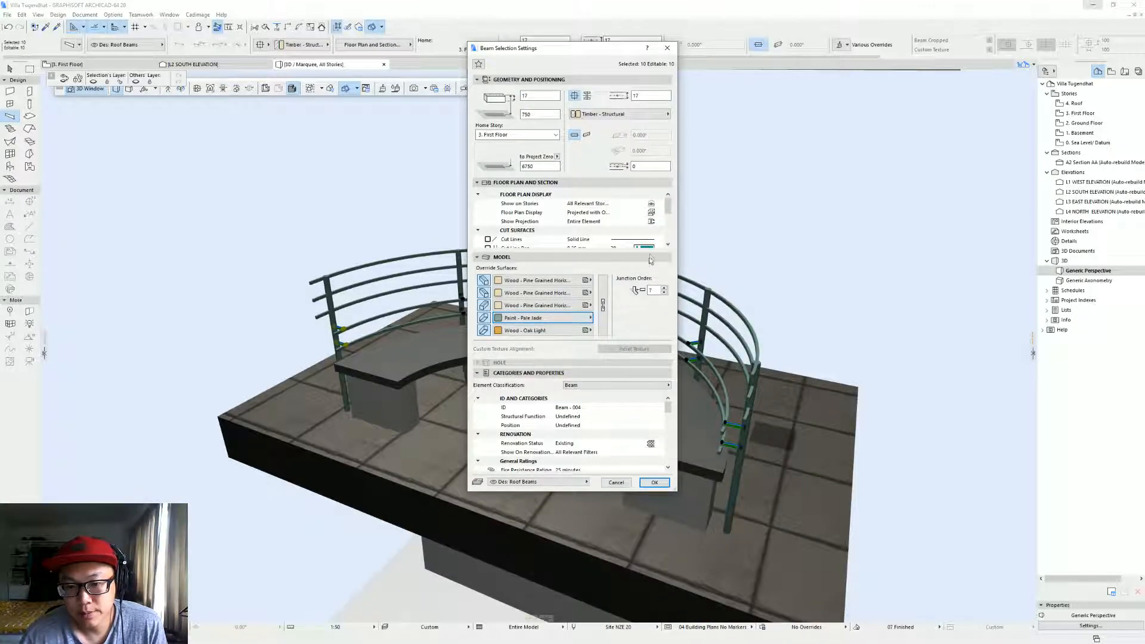
{"action": "left_click", "coordinate": [602, 295]}
{"action": "key", "text": "Return"}
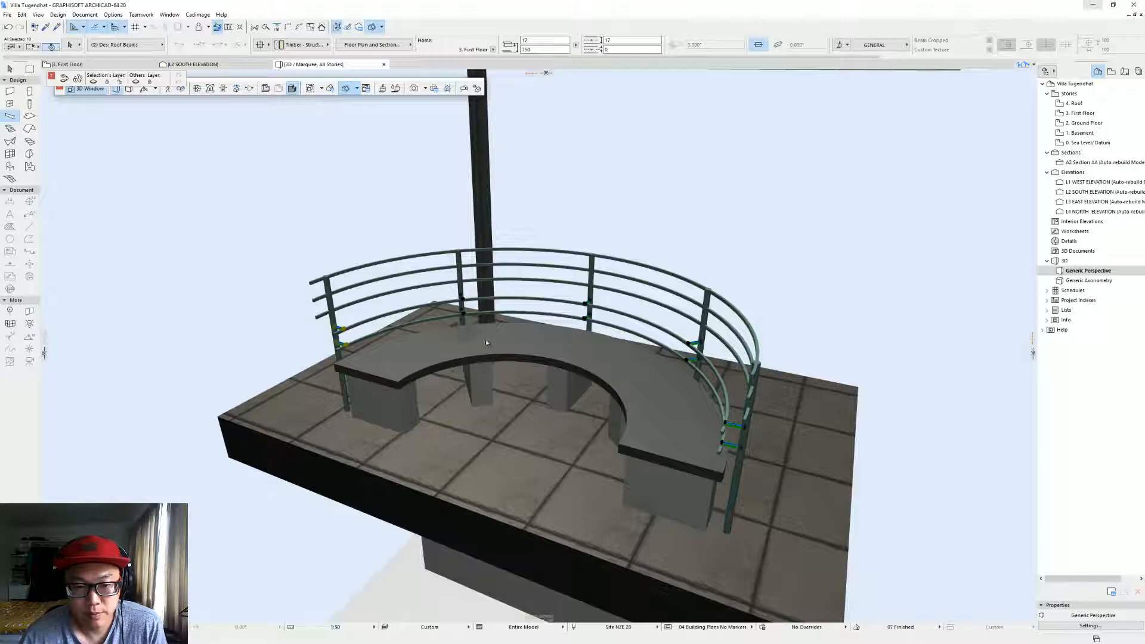
{"action": "middle_click_drag", "start_coordinate": [457, 327], "coordinate": [790, 348], "text": "shift"}
{"action": "left_click", "coordinate": [837, 268]}
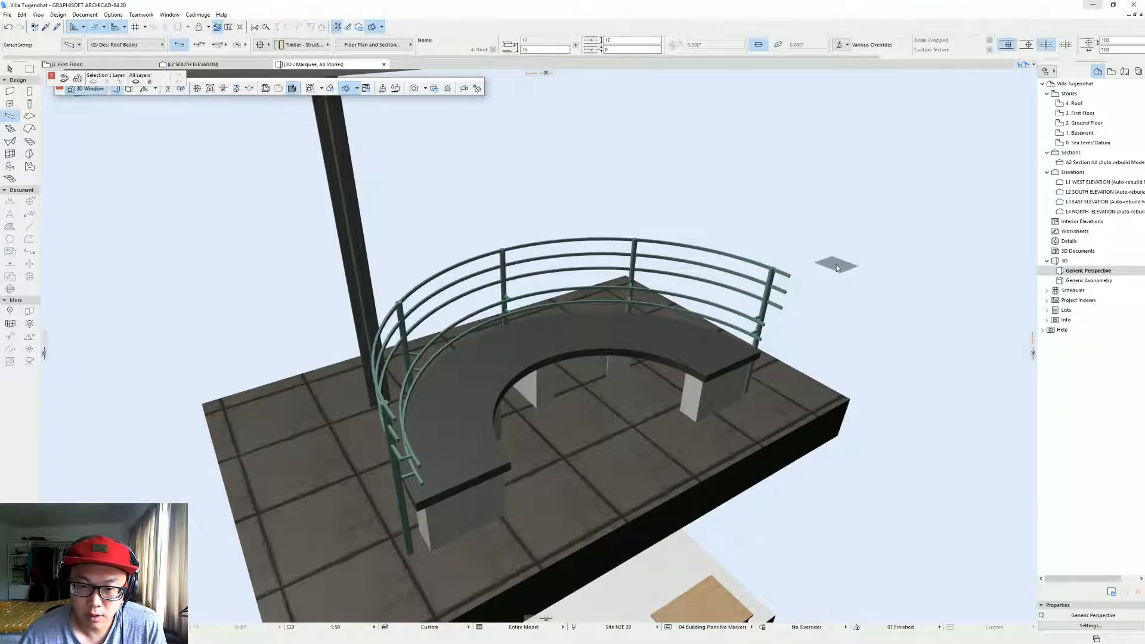
{"action": "middle_click_drag", "start_coordinate": [708, 233], "coordinate": [465, 313], "text": "shift"}
Remove the marquee from the First Floor plan and show the whole model in 3D again.
{"action": "key", "text": "F2"}
{"action": "scroll", "coordinate": [666, 341], "scroll_direction": "down", "scroll_amount": 6}
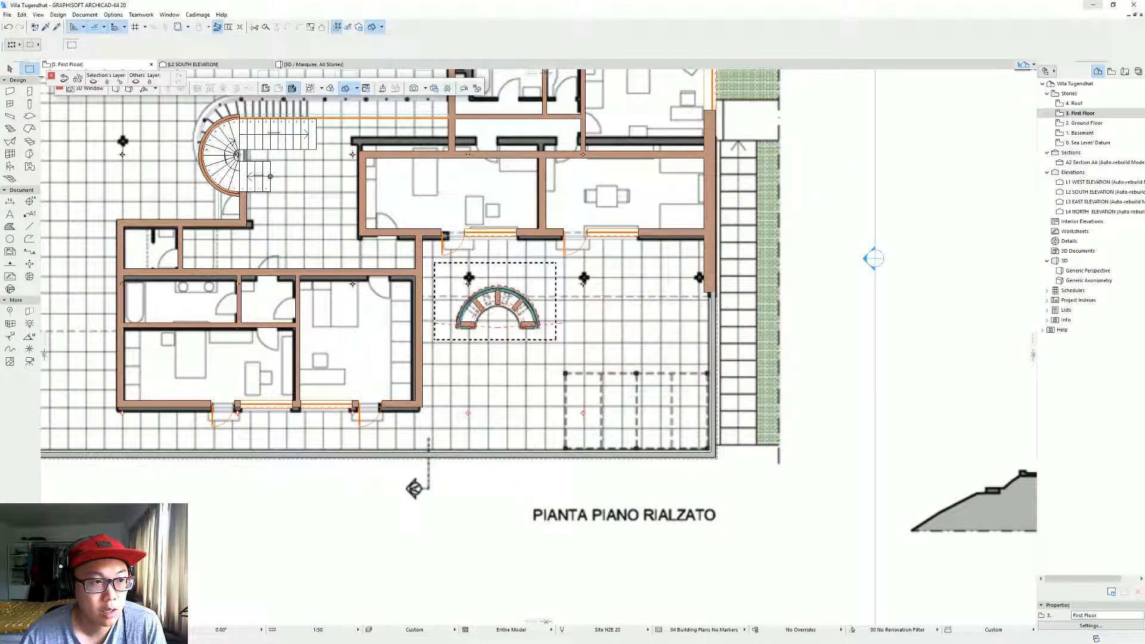
{"action": "left_click", "coordinate": [945, 210]}
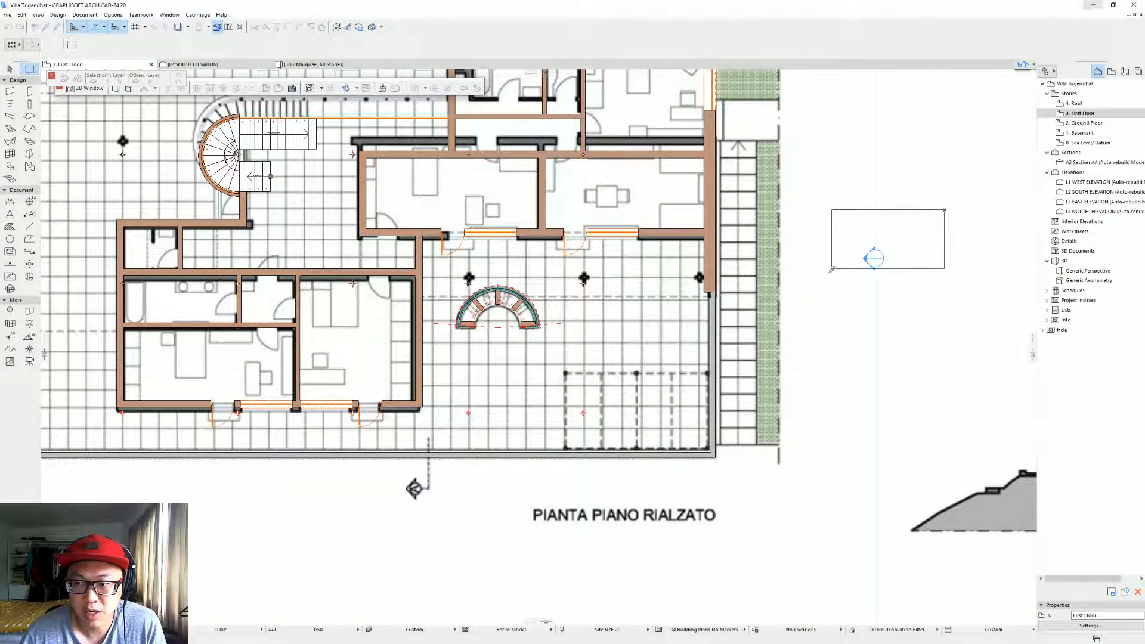
{"action": "key", "text": "Escape"}
{"action": "key", "text": "Escape"}
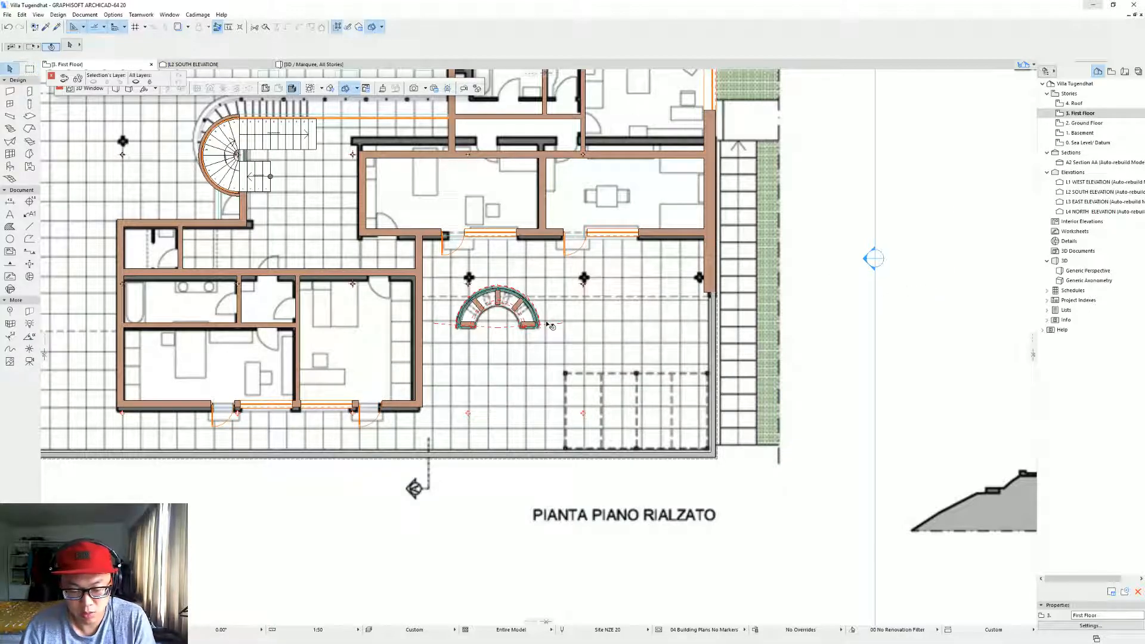
{"action": "key", "text": "F3"}
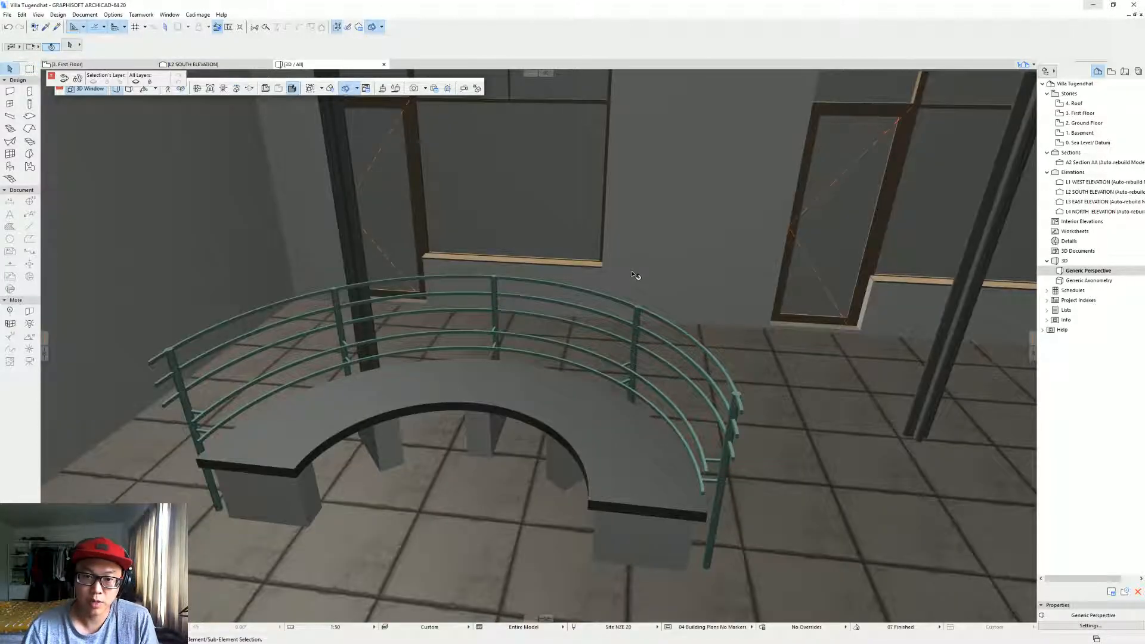
Examine the complete villa model from several sides in 3D, including the terrace with the bench.
{"action": "left_click_drag", "start_coordinate": [636, 275], "coordinate": [467, 301]}
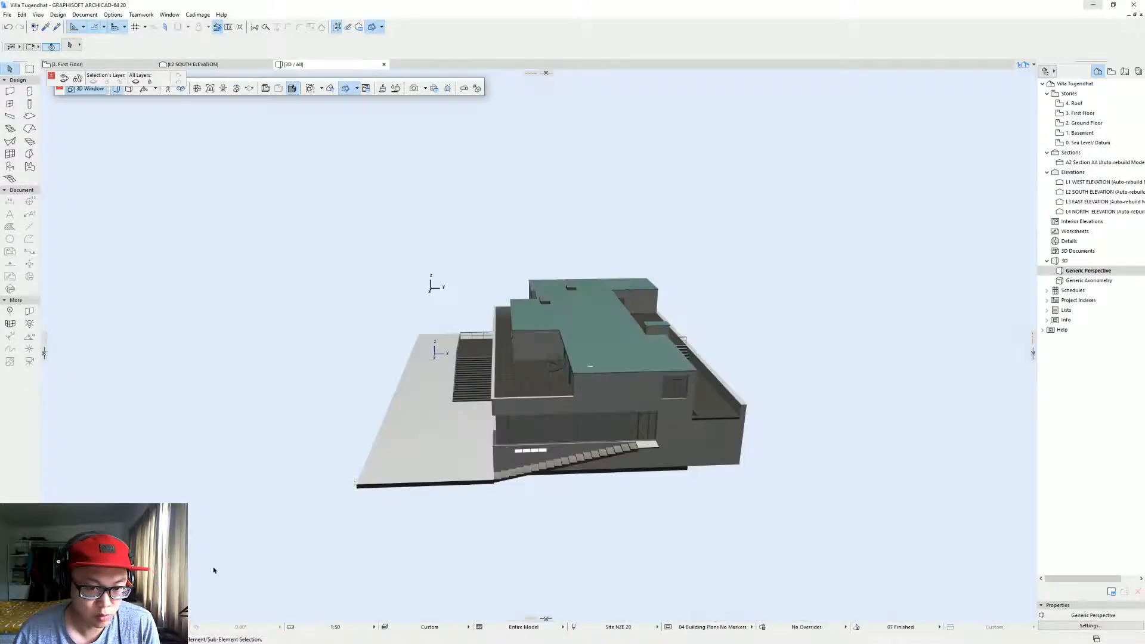
{"action": "left_click_drag", "start_coordinate": [507, 408], "coordinate": [696, 316]}
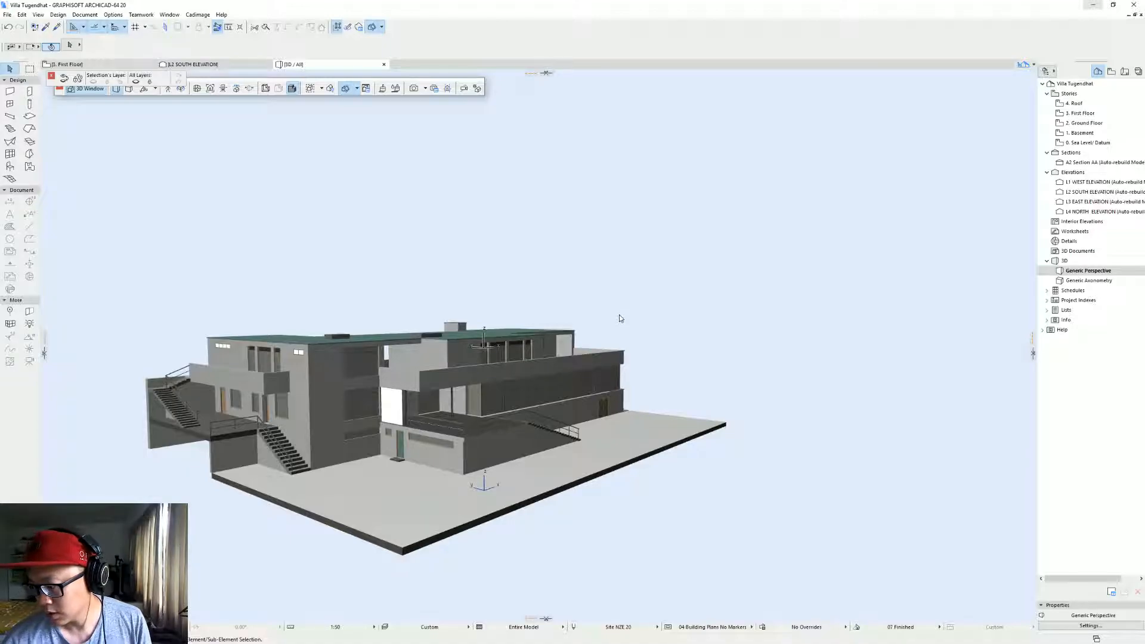
{"action": "middle_click_drag", "start_coordinate": [692, 292], "coordinate": [224, 342], "text": "shift"}
{"action": "middle_click_drag", "start_coordinate": [689, 368], "coordinate": [540, 389], "text": "shift"}
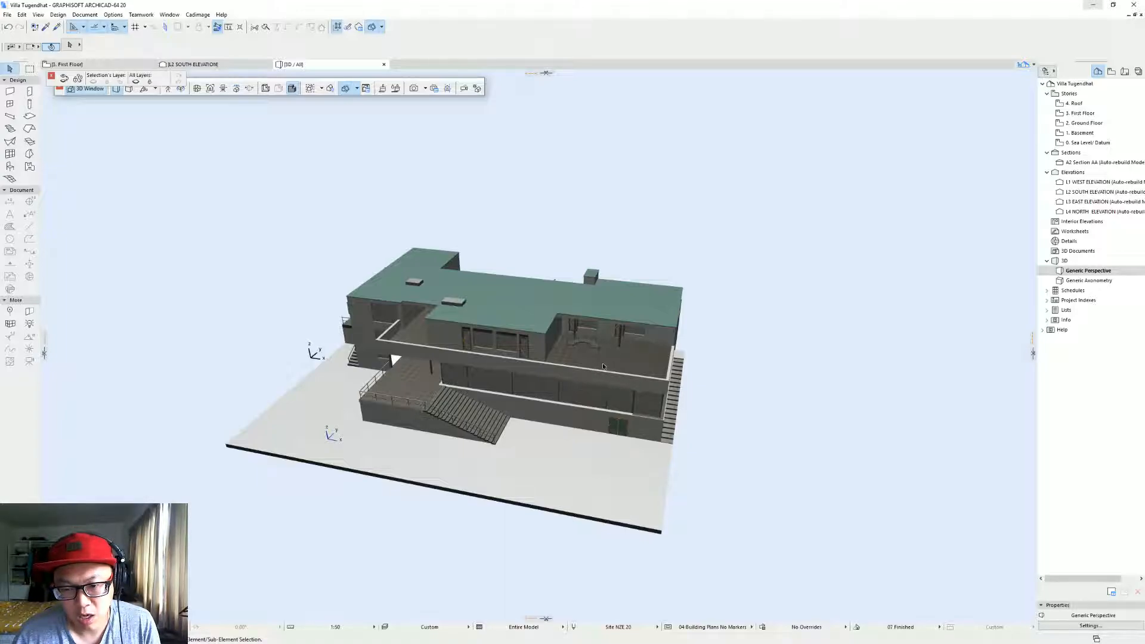
{"action": "middle_click_drag", "start_coordinate": [421, 373], "coordinate": [551, 367], "text": "shift"}
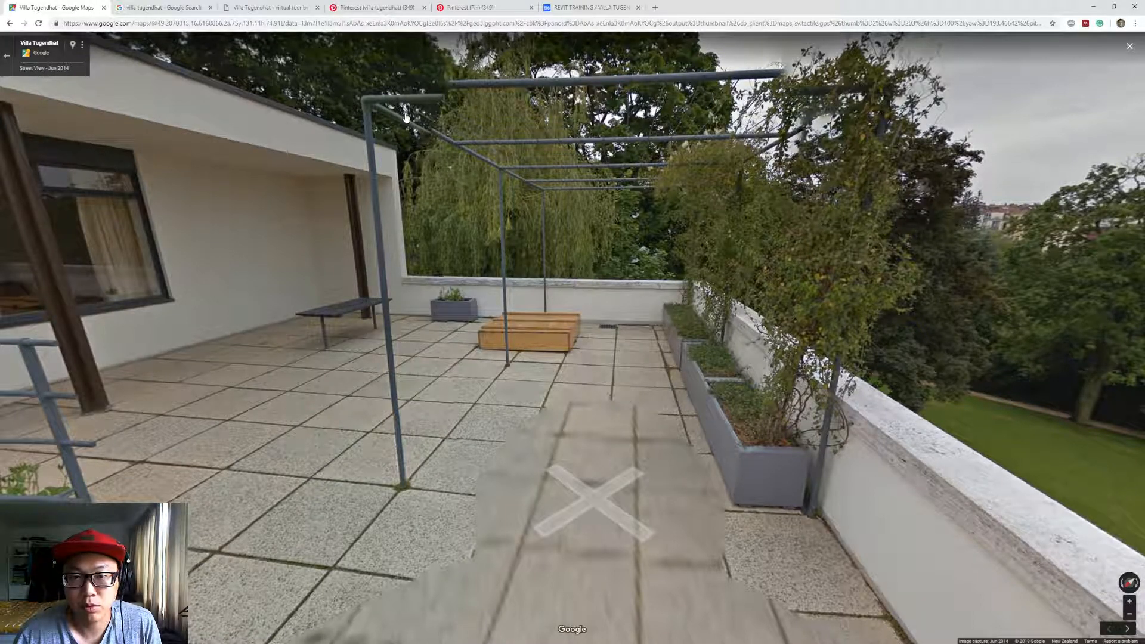
Switch to the Google Maps Street View reference and examine the terrace's pergola frame, planters, benches and parapet.
{"action": "left_click", "coordinate": [561, 347]}
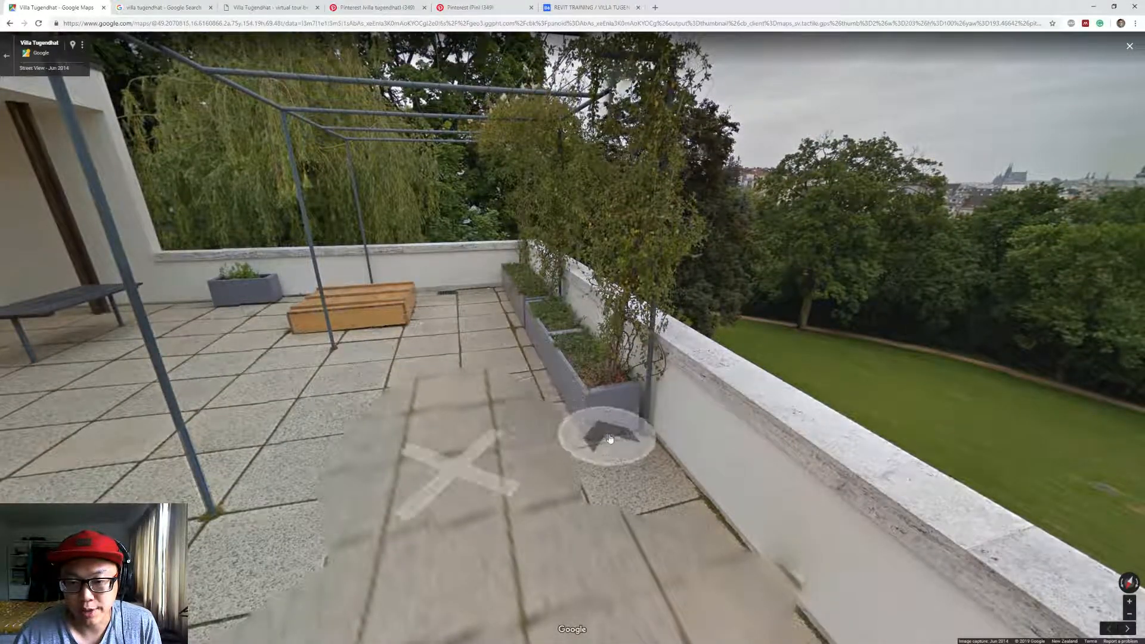
{"action": "left_click_drag", "start_coordinate": [434, 327], "coordinate": [667, 313]}
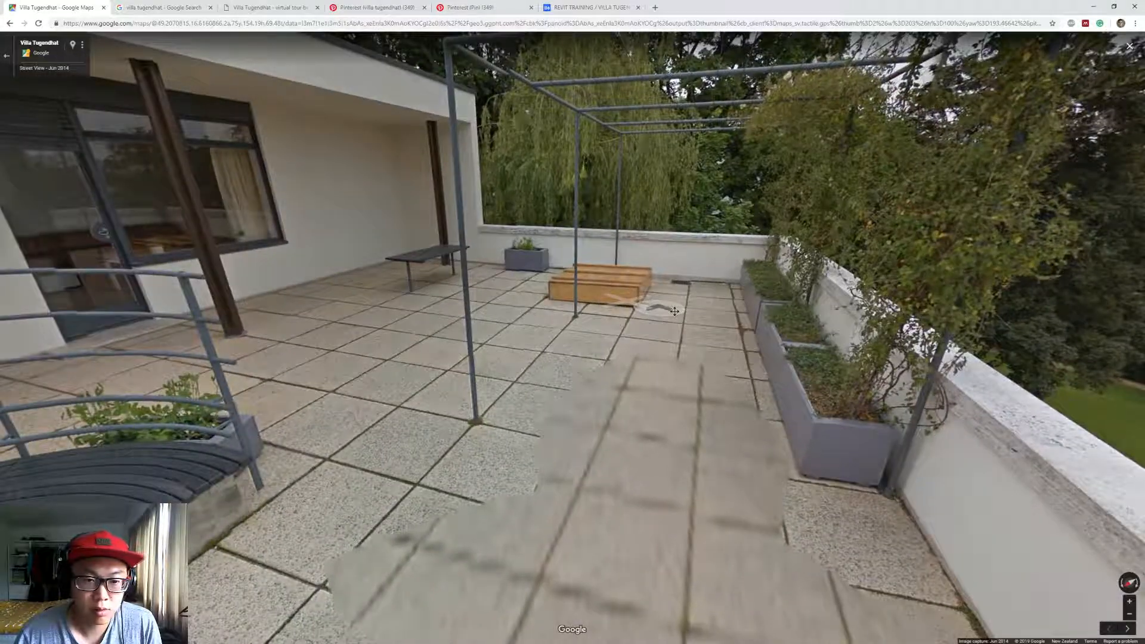
{"action": "left_click_drag", "start_coordinate": [390, 283], "coordinate": [569, 285]}
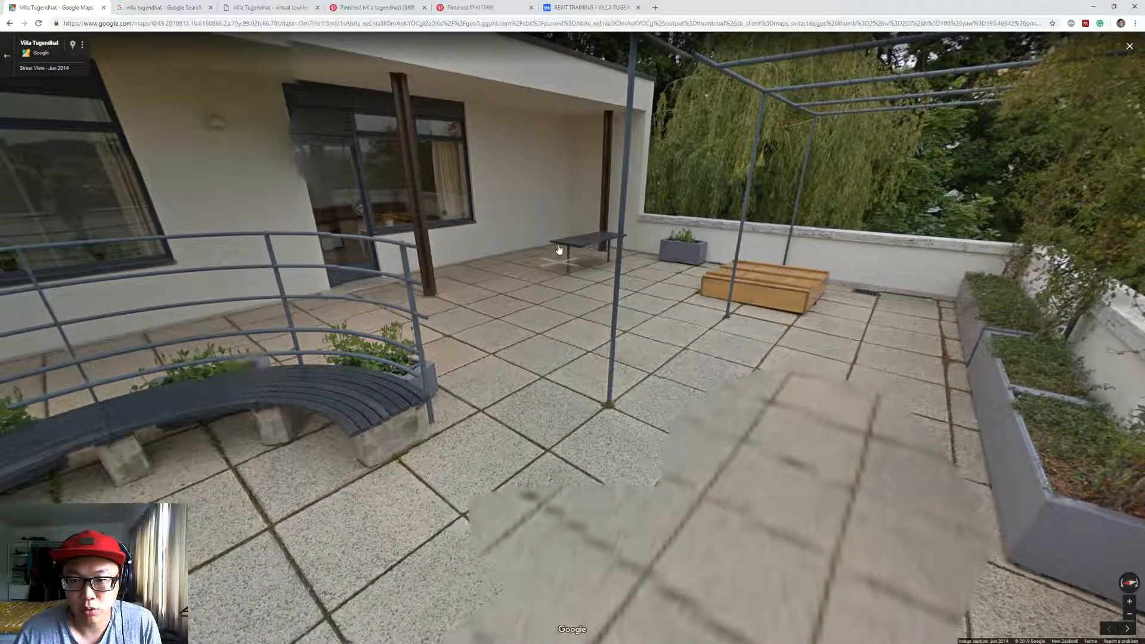
{"action": "left_click_drag", "start_coordinate": [503, 266], "coordinate": [1015, 334]}
{"action": "left_click_drag", "start_coordinate": [298, 392], "coordinate": [209, 410]}
{"action": "left_click_drag", "start_coordinate": [644, 411], "coordinate": [327, 454]}
{"action": "left_click_drag", "start_coordinate": [672, 438], "coordinate": [651, 468]}
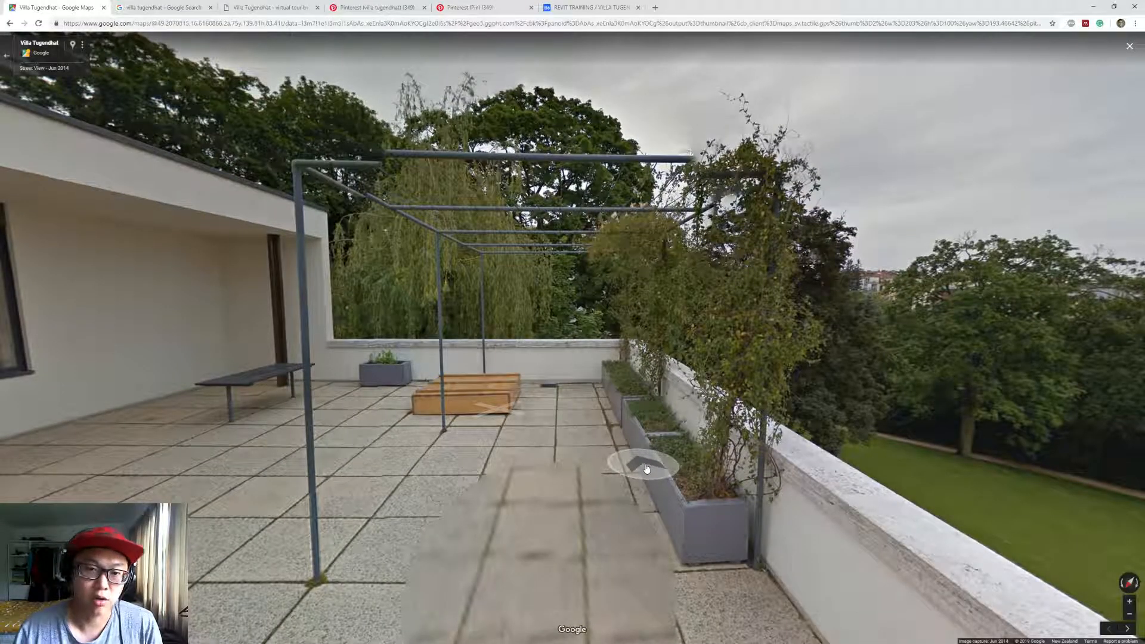
{"action": "left_click", "coordinate": [648, 468]}
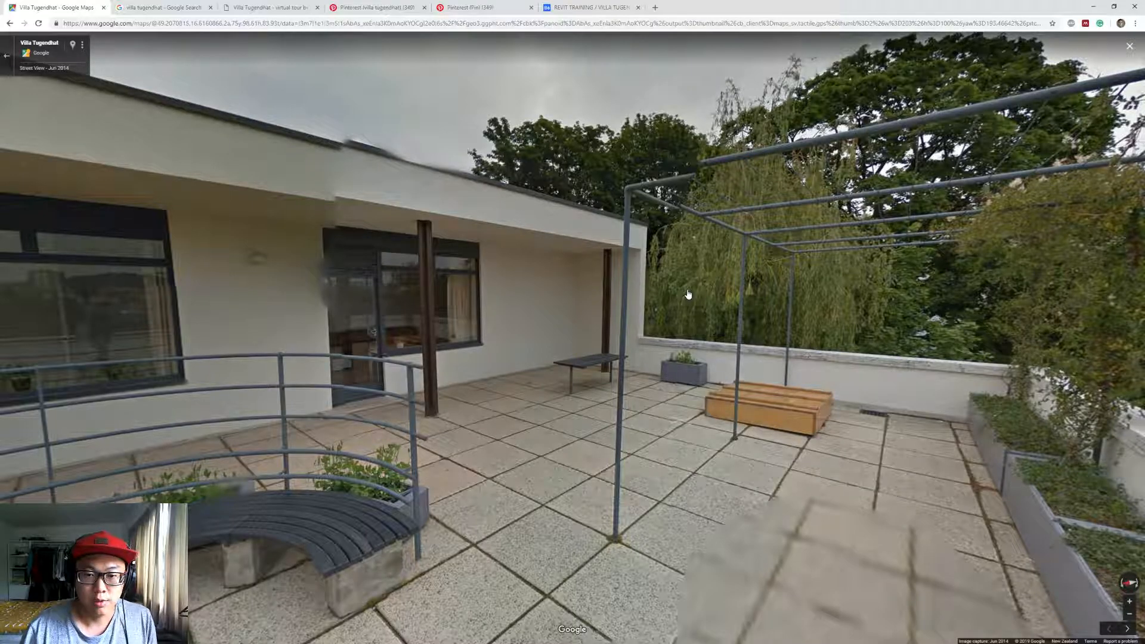
{"action": "left_click_drag", "start_coordinate": [470, 323], "coordinate": [492, 389]}
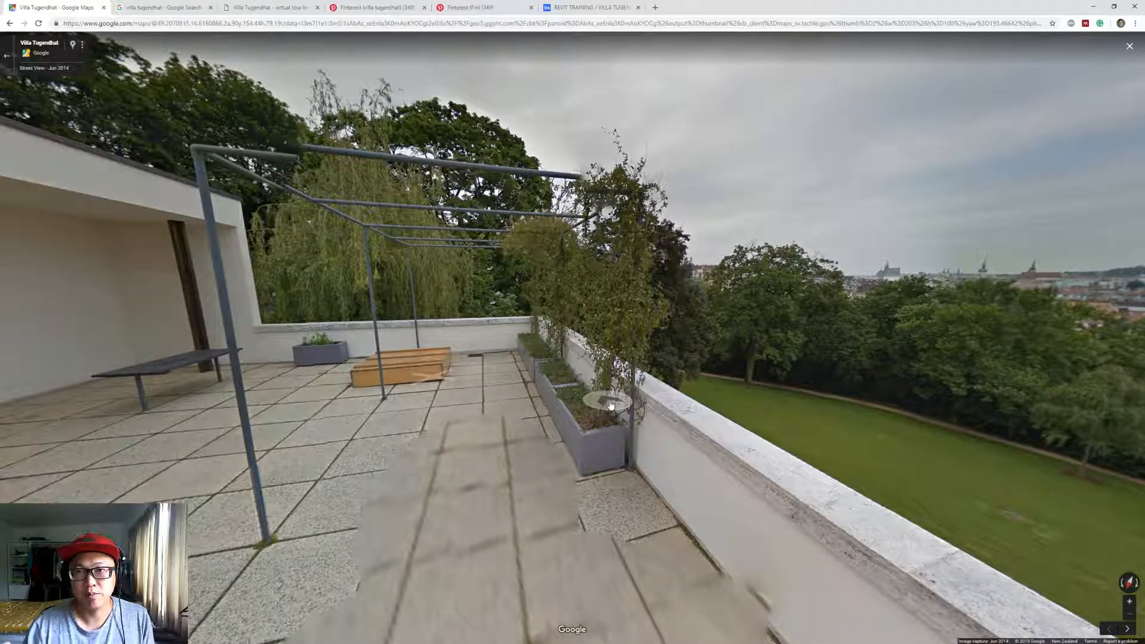